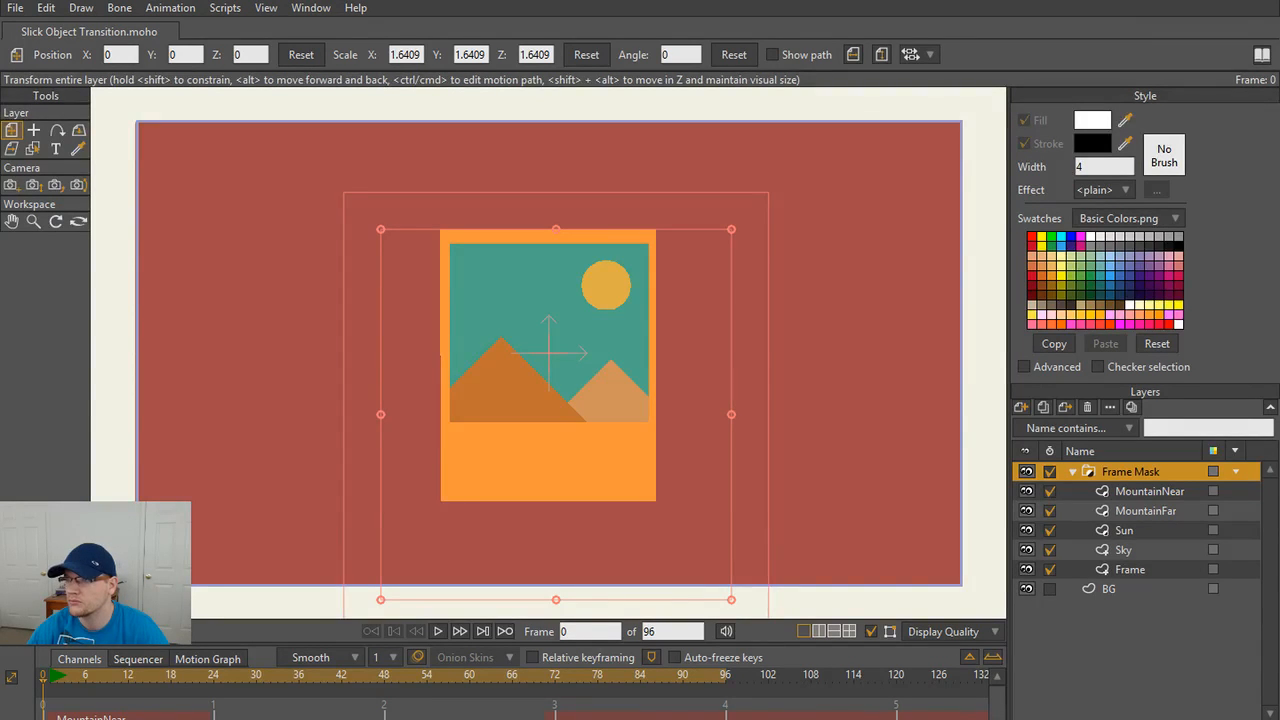
- Switch to the YouTube video "Slick Object Transitions - After Effects", watch it in theater mode and pause it
left_click_drag(955, 719, 915, 2)
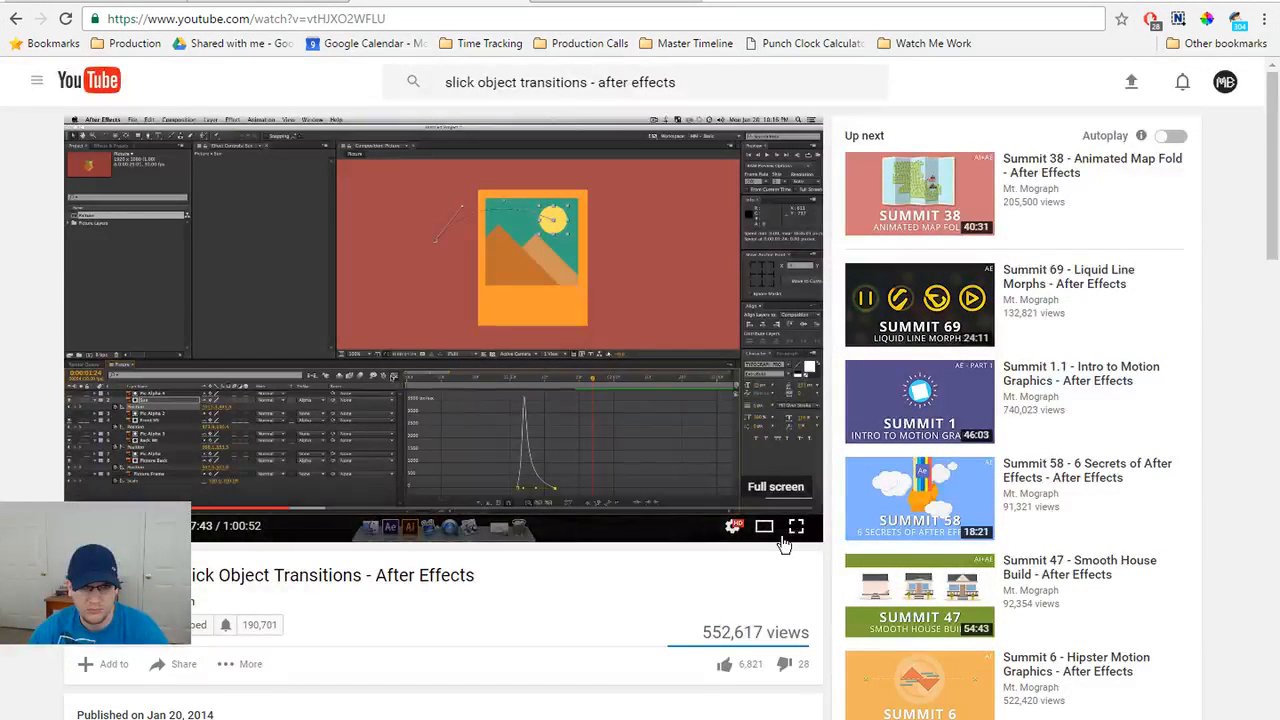
left_click(765, 530)
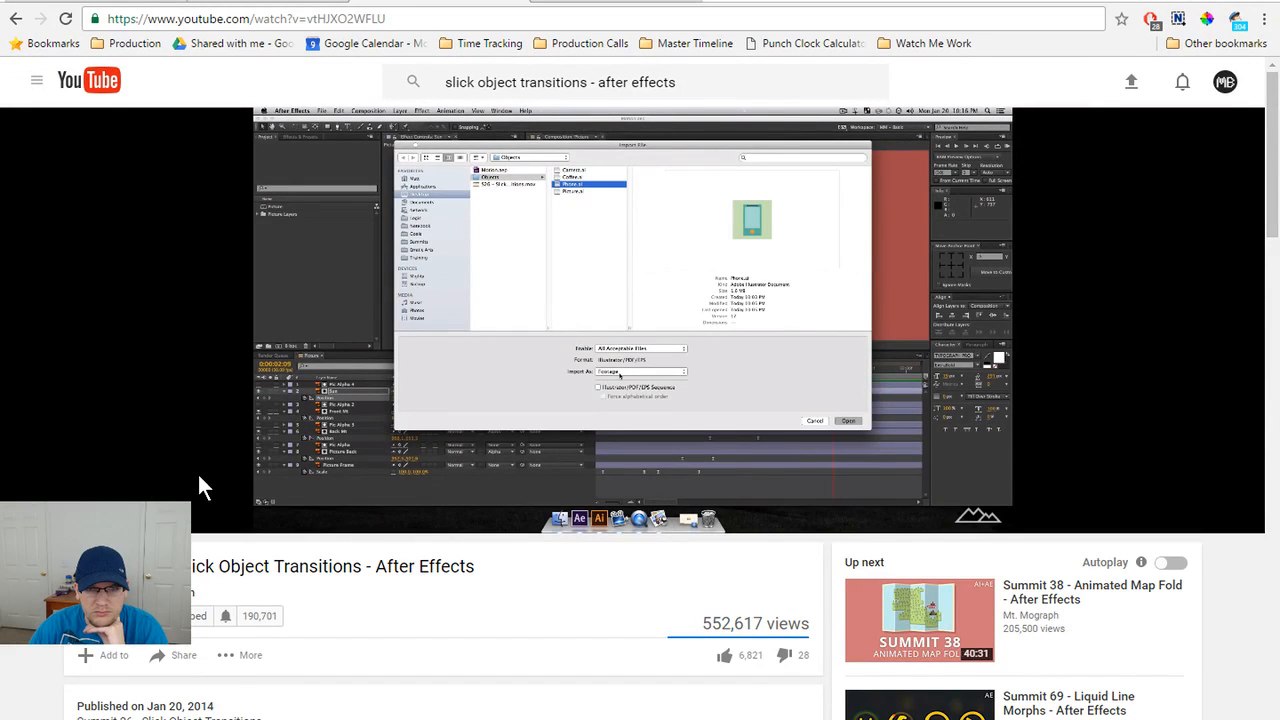
mouse_move(276, 505)
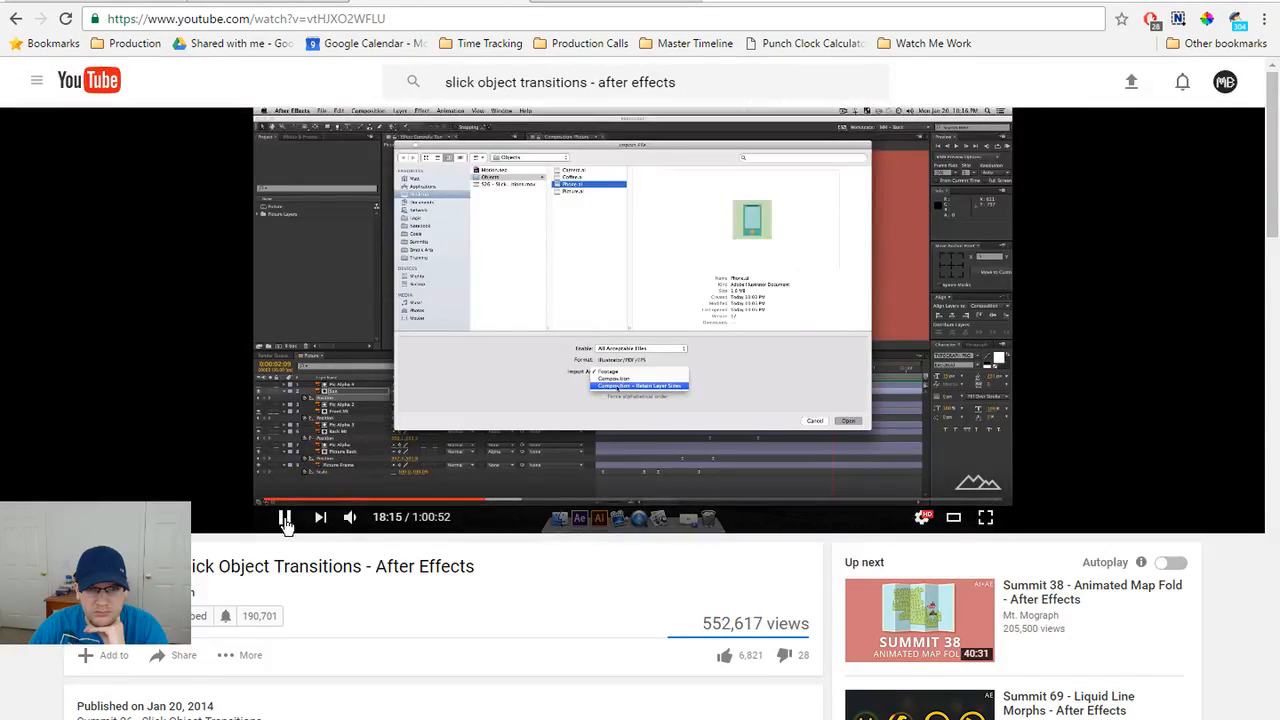
left_click(285, 521)
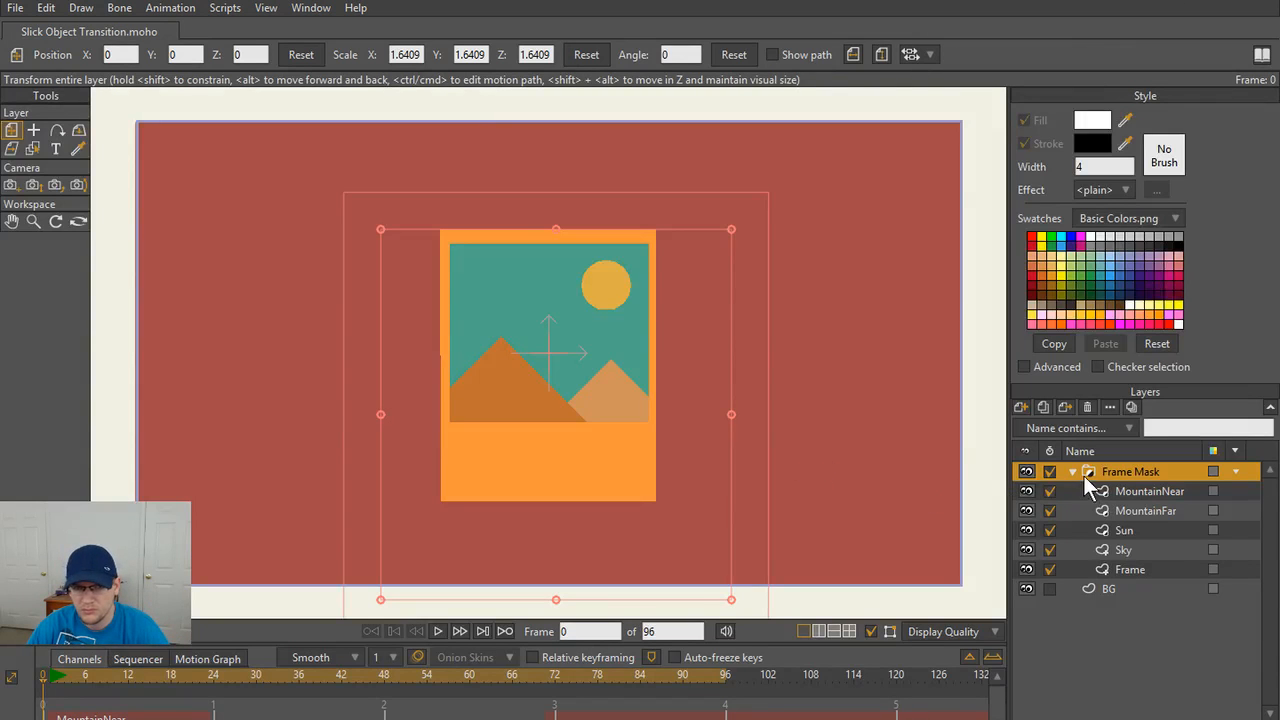
- Play back the photo frame animation, rewind it to frame 0 and give the timeline more room
left_click(1070, 472)
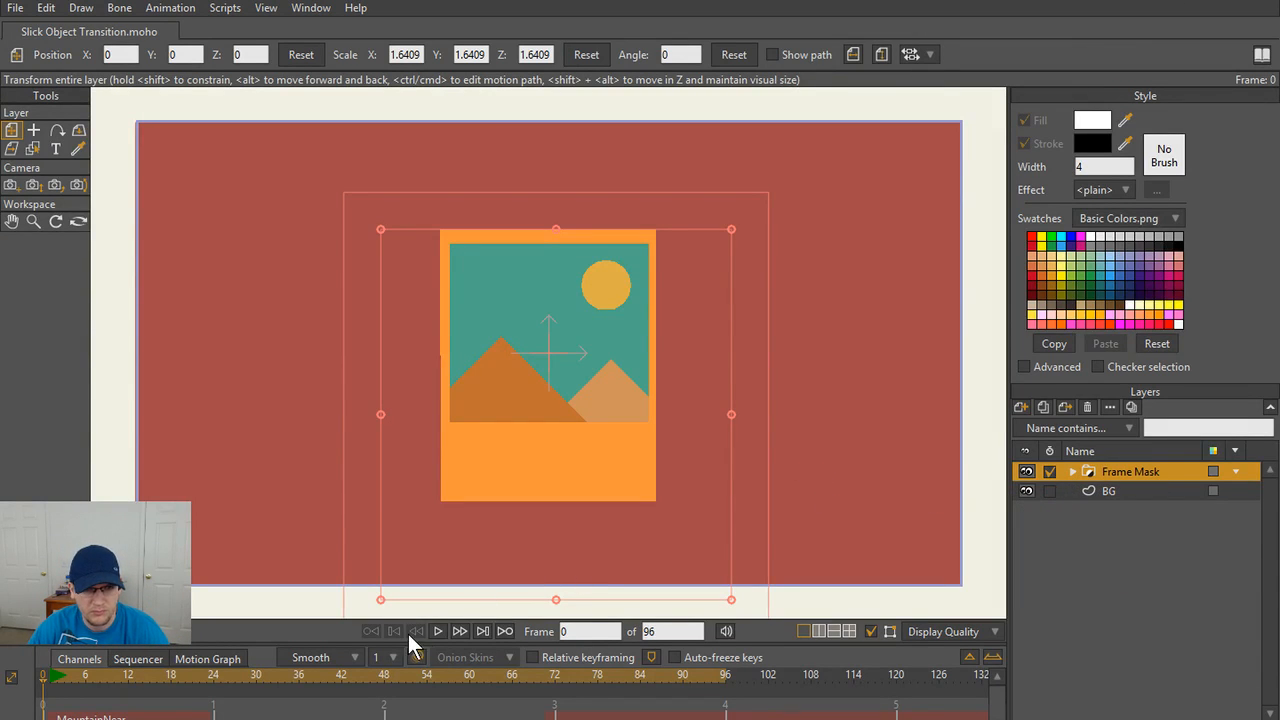
left_click(437, 631)
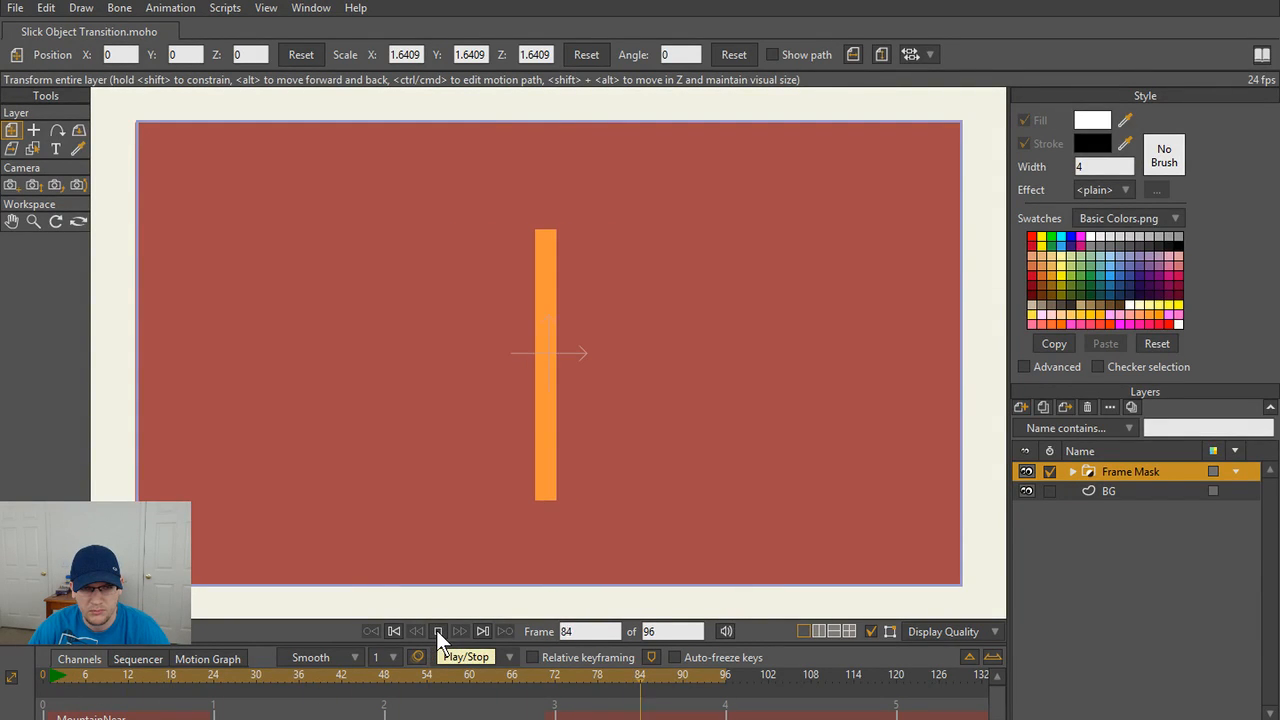
left_click(436, 630)
left_click(399, 629)
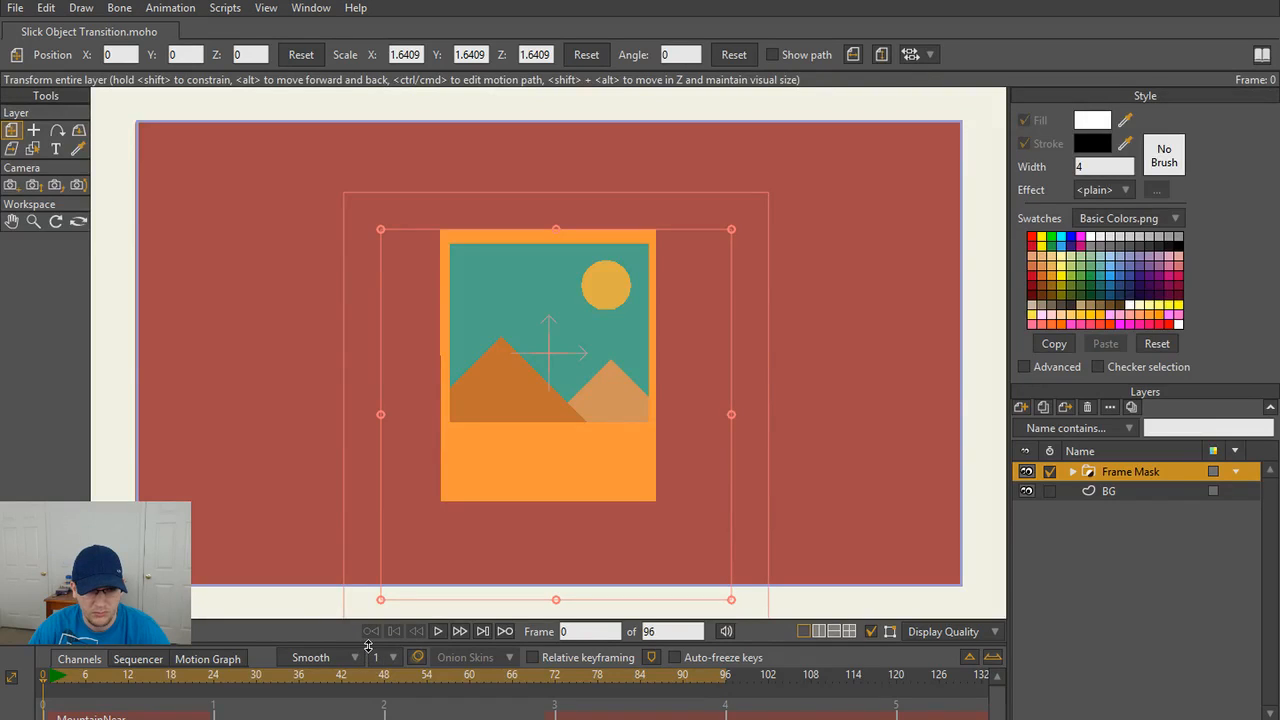
left_click_drag(368, 645, 292, 538)
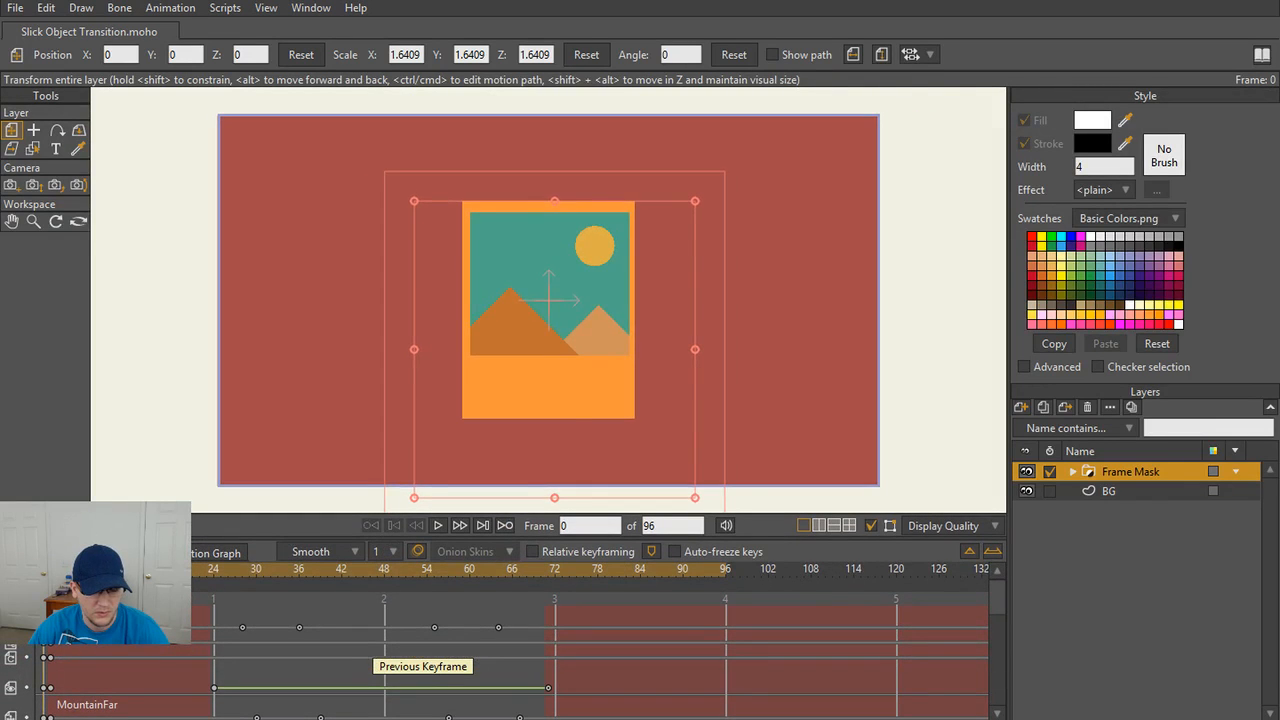
mouse_move(46, 570)
left_mouse_down()
mouse_move(520, 585)
mouse_move(43, 589)
left_mouse_up()
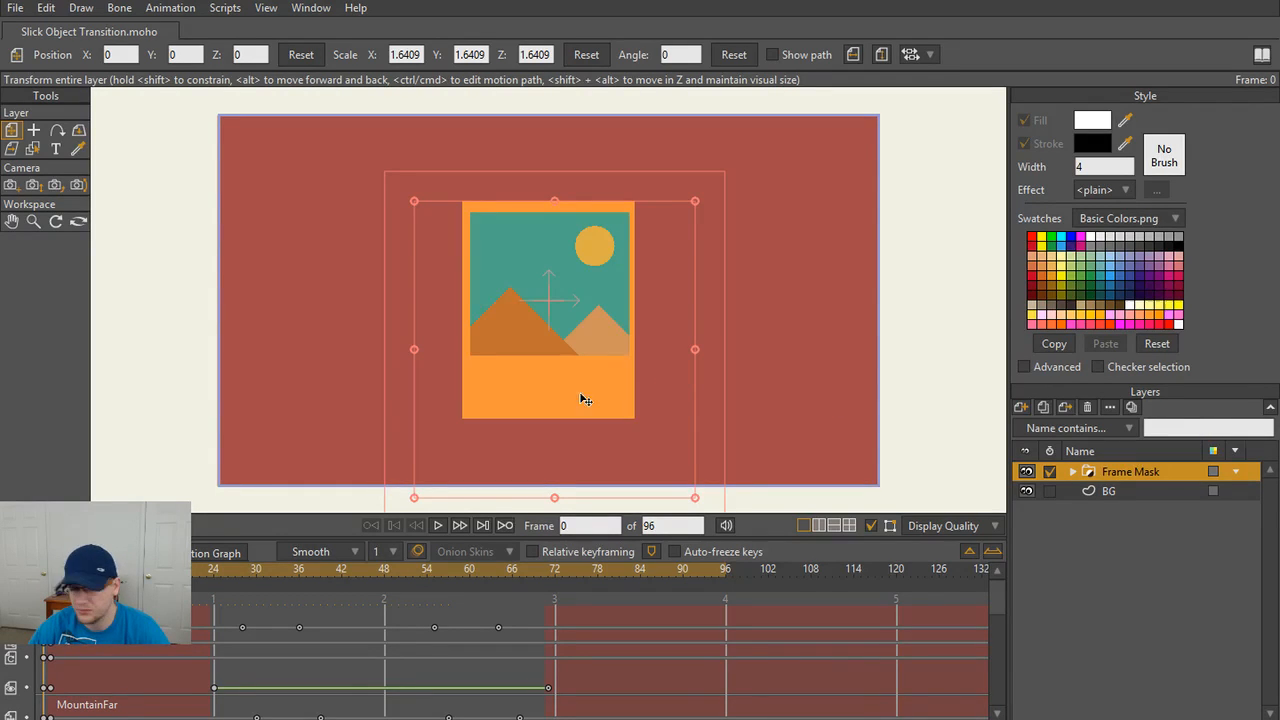
- Expand the Frame Mask group and try to scale the MountainNear and MountainFar layers together to about 1.28 at frame 0
left_click(1072, 471)
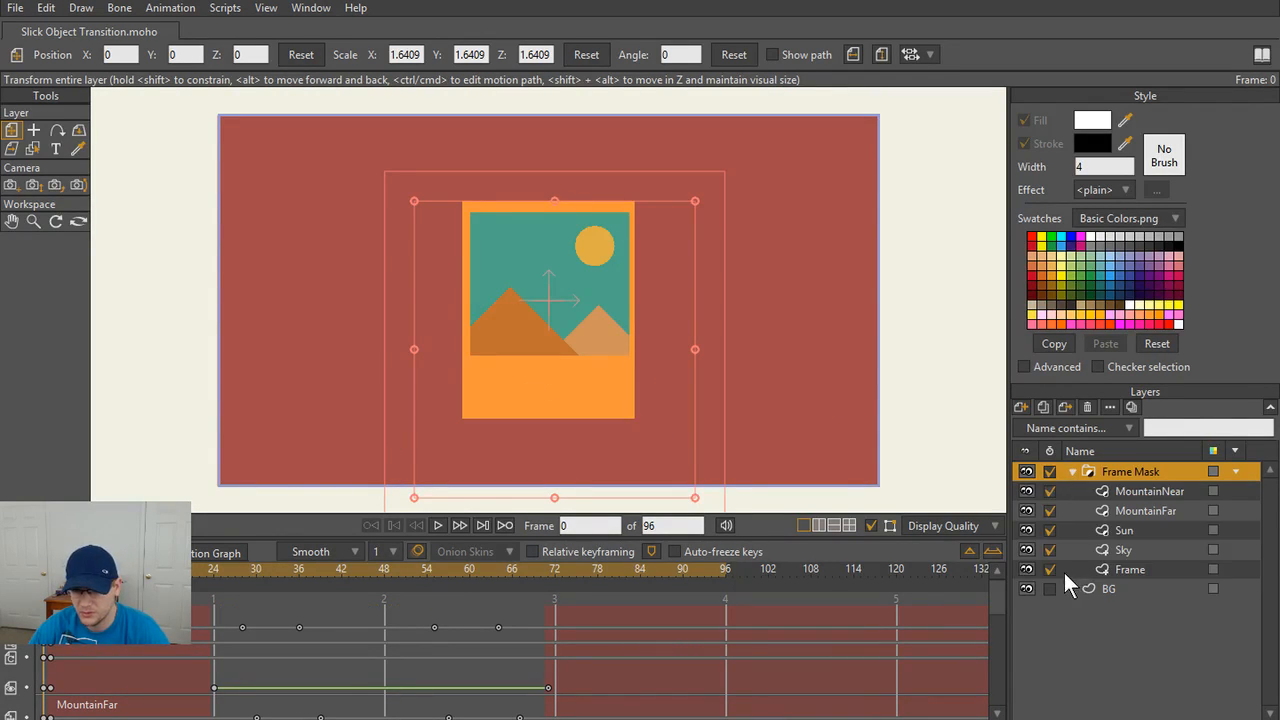
left_click(1147, 493)
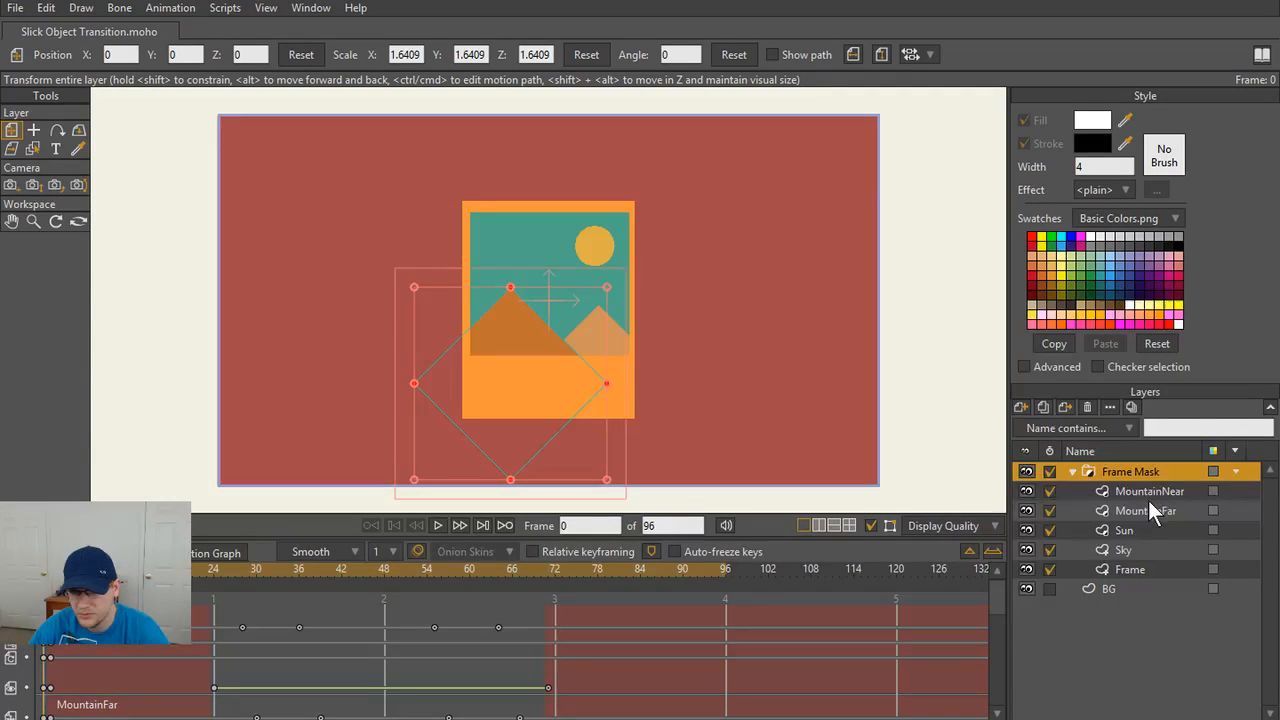
left_click(1147, 508, "ctrl")
scroll(540, 360, "up", 3)
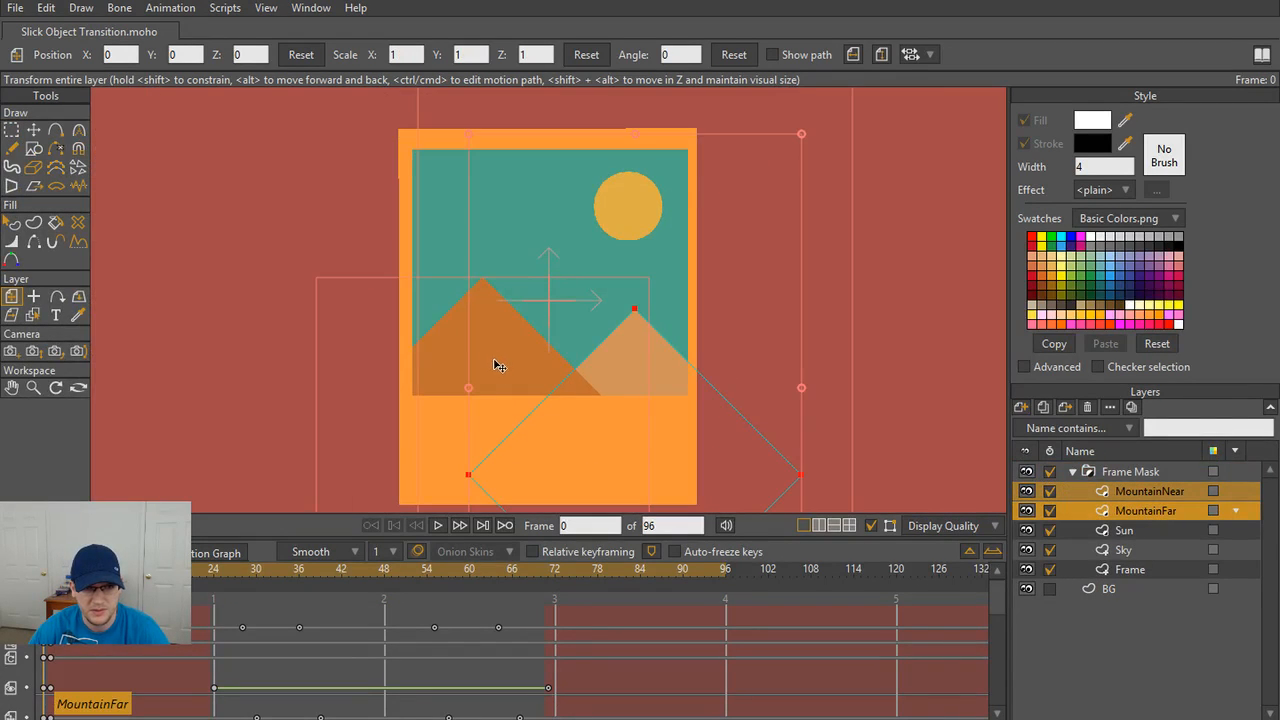
scroll(514, 386, "down", 2)
scroll(535, 306, "up", 1)
scroll(535, 306, "down", 1)
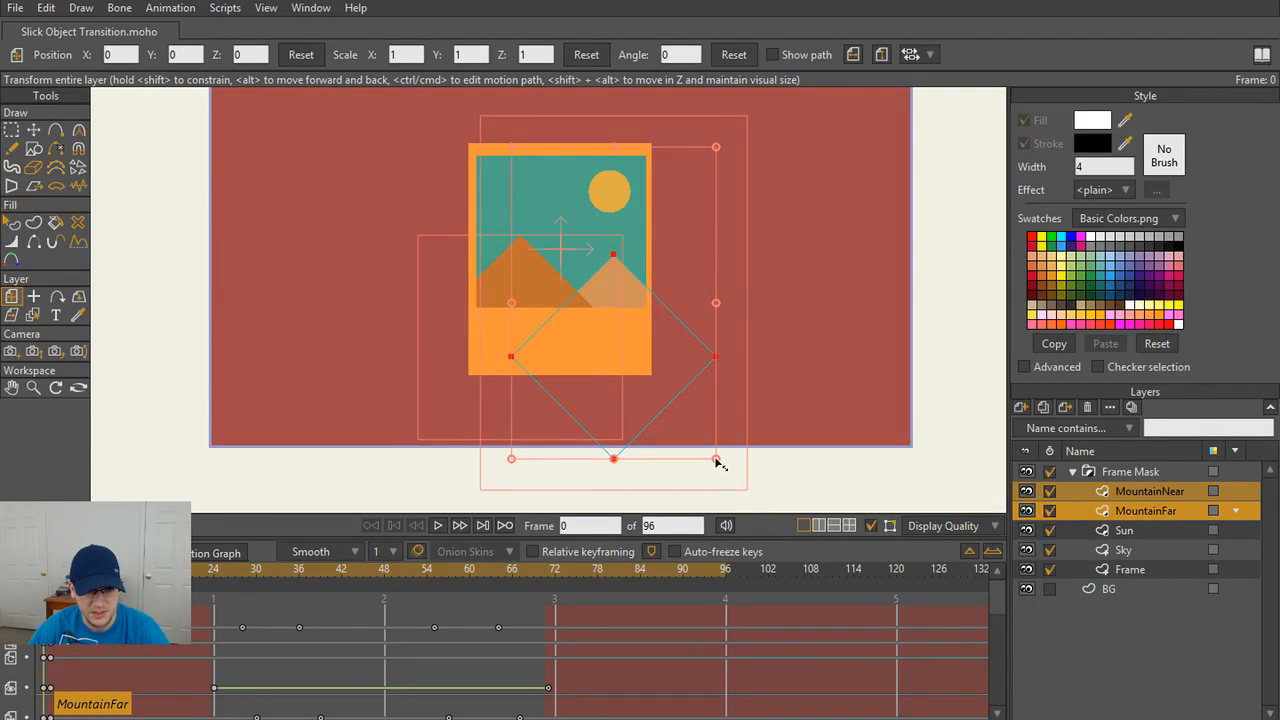
left_click_drag(722, 467, 788, 492)
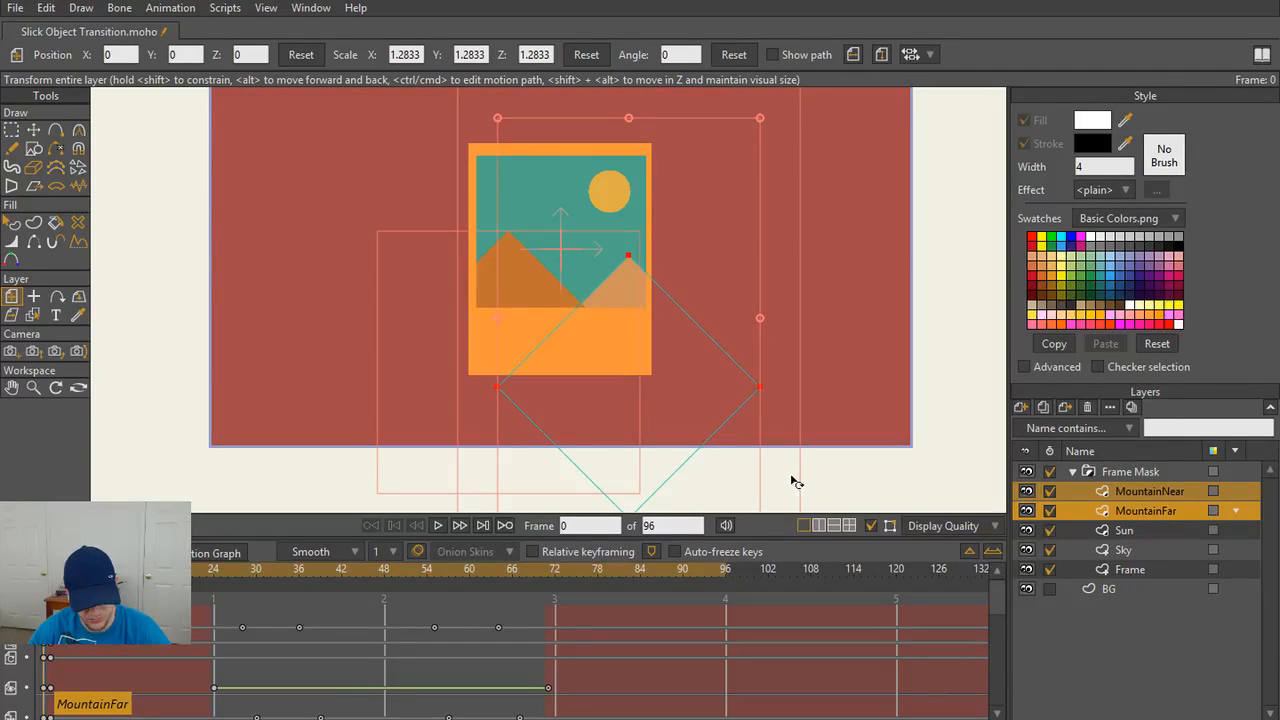
key("ctrl+z")
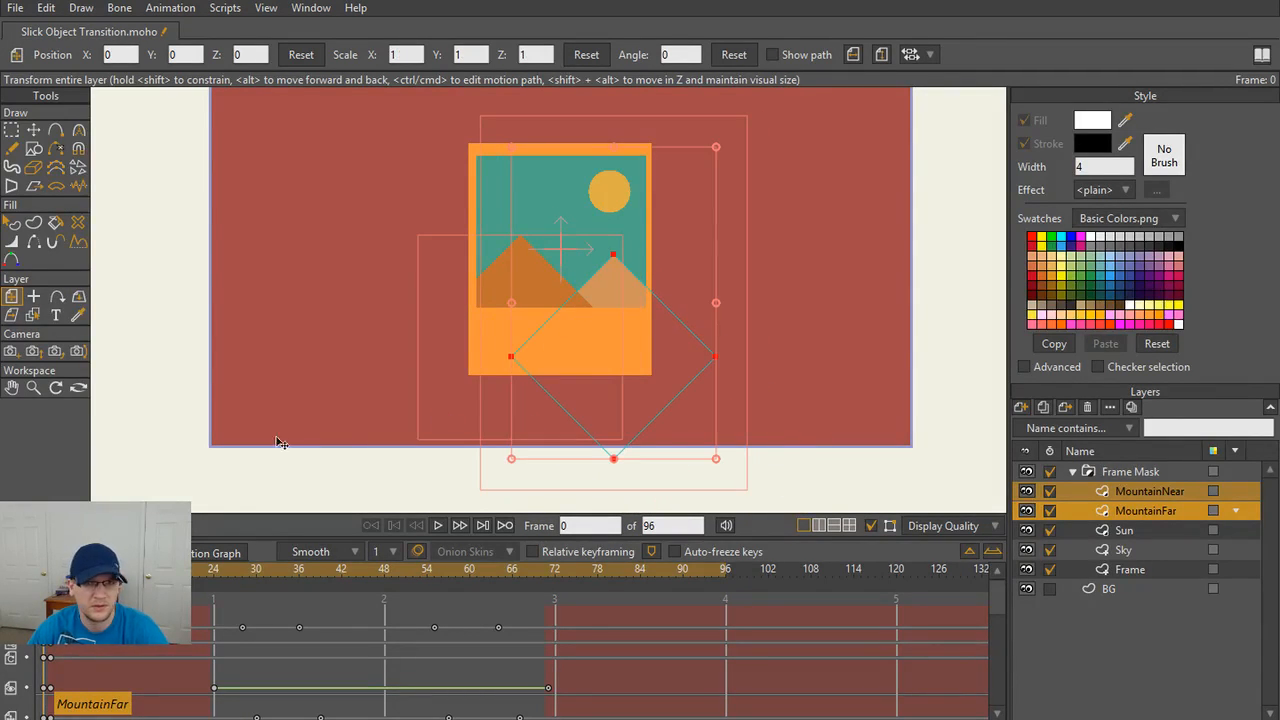
- Try to scale only the MountainNear layer to about 1.56 at frame 0
left_click(1164, 492)
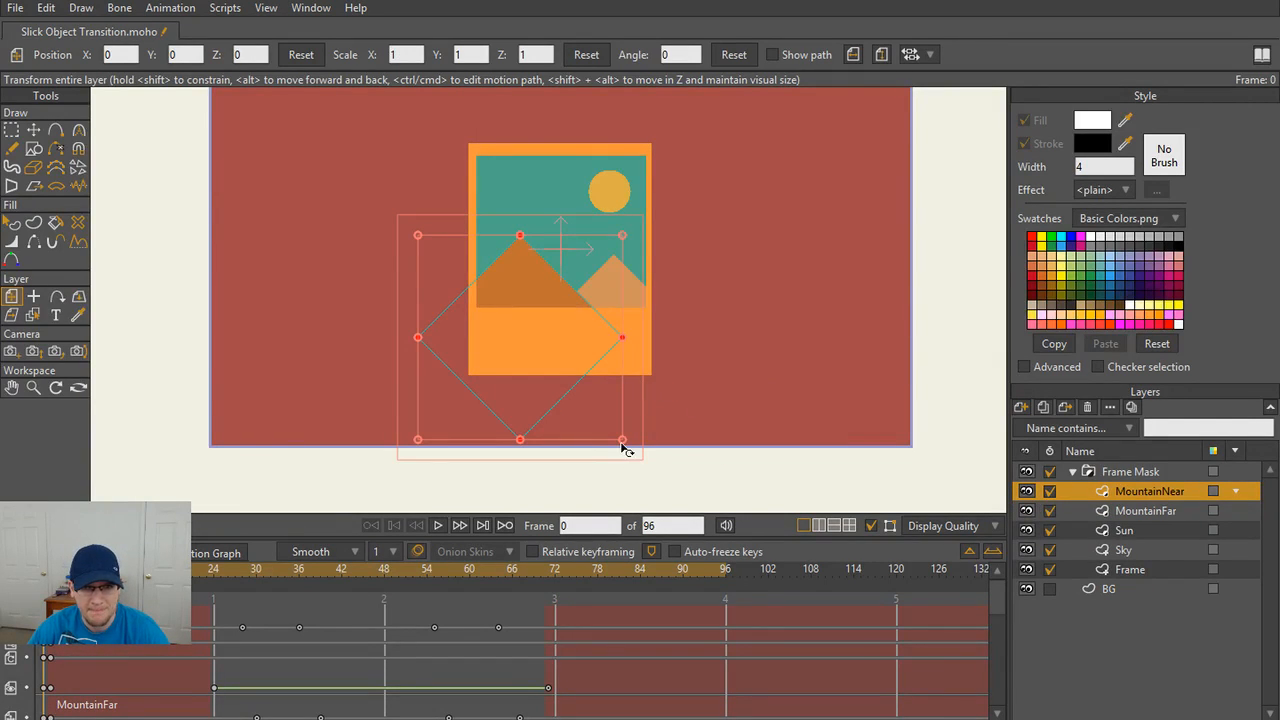
left_click_drag(623, 443, 683, 474)
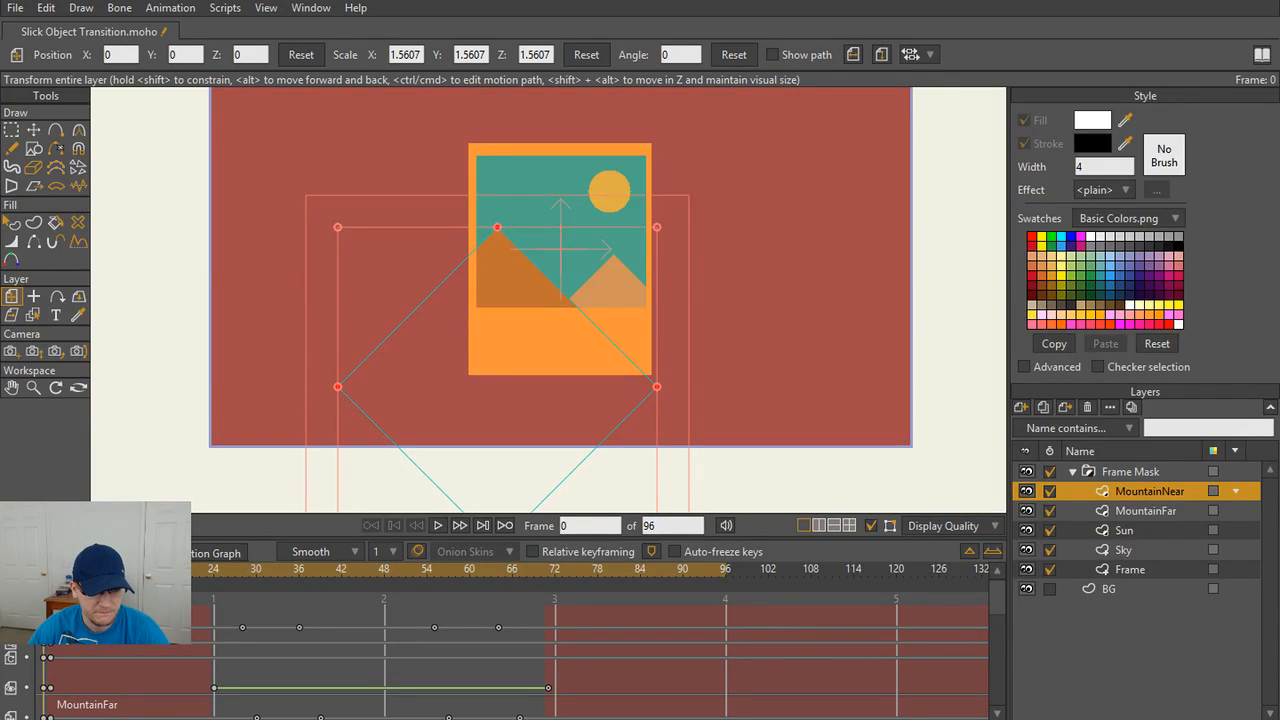
key("ctrl+z")
- Enlarge the timeline, turn on relative keyframing and try out a transform of the MountainNear layer at frame 39
left_click(50, 570)
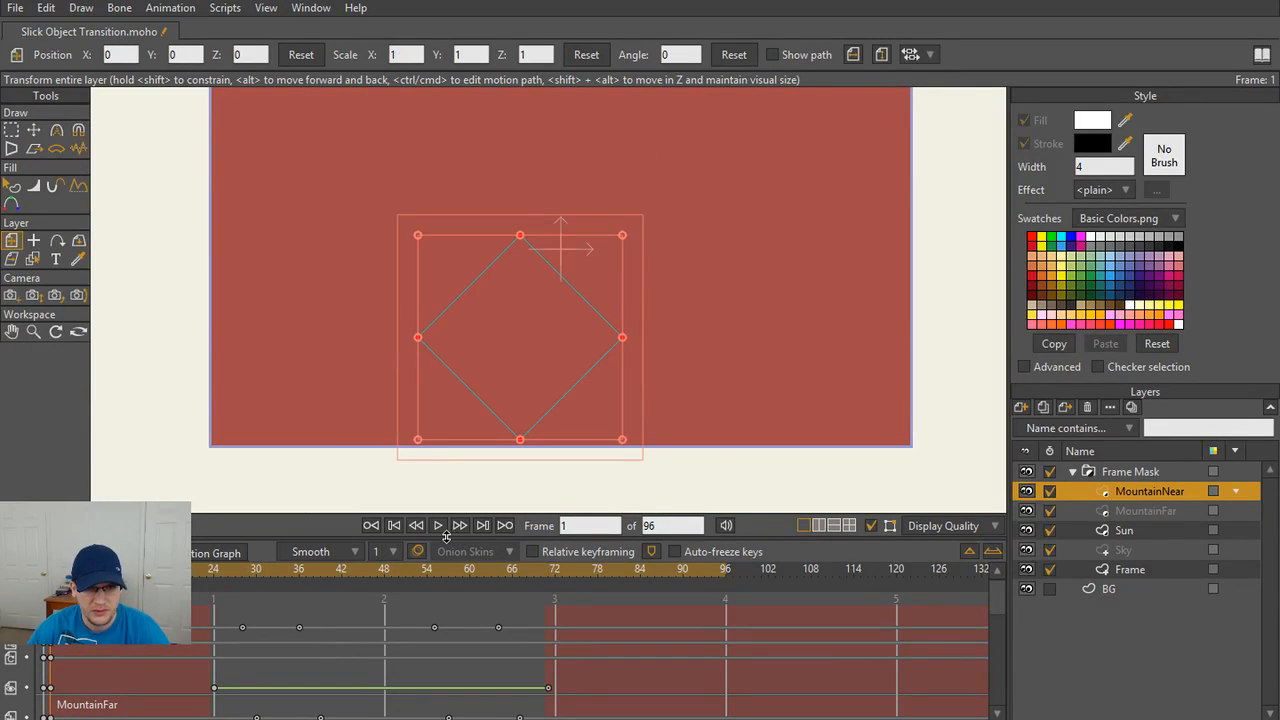
left_click_drag(50, 570, 320, 576)
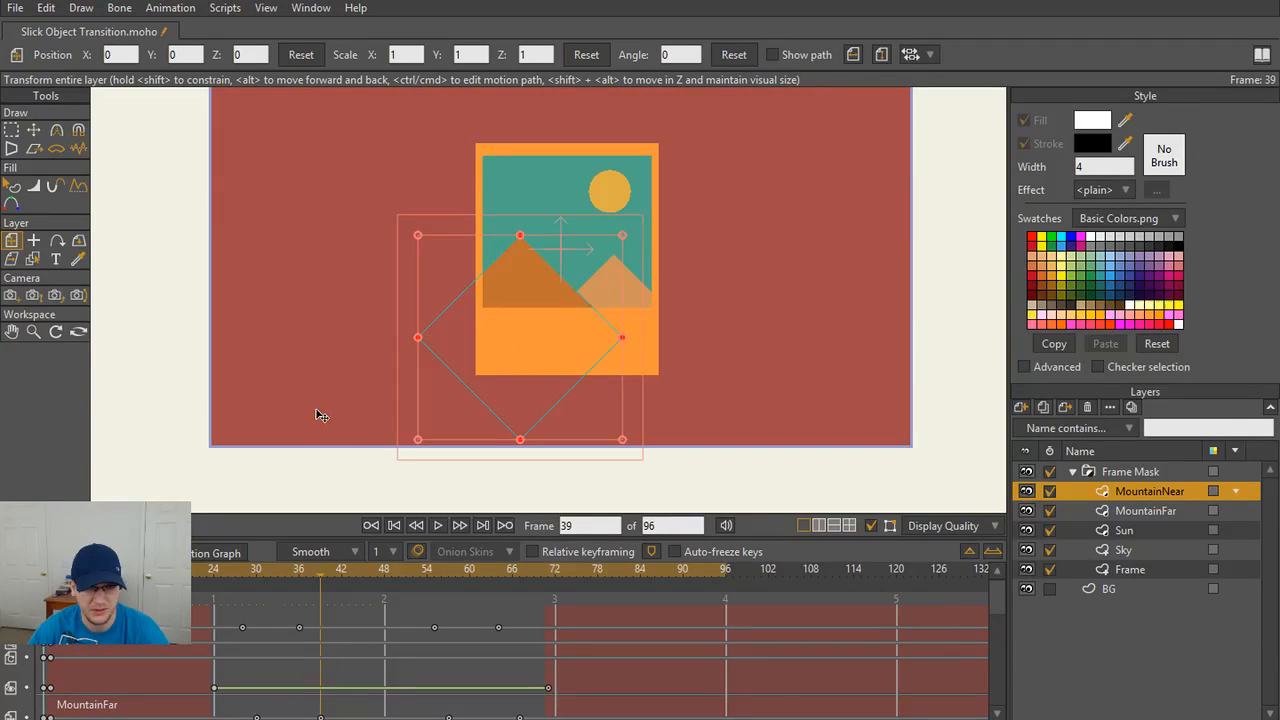
scroll(266, 459, "down", 1)
scroll(284, 464, "up", 1)
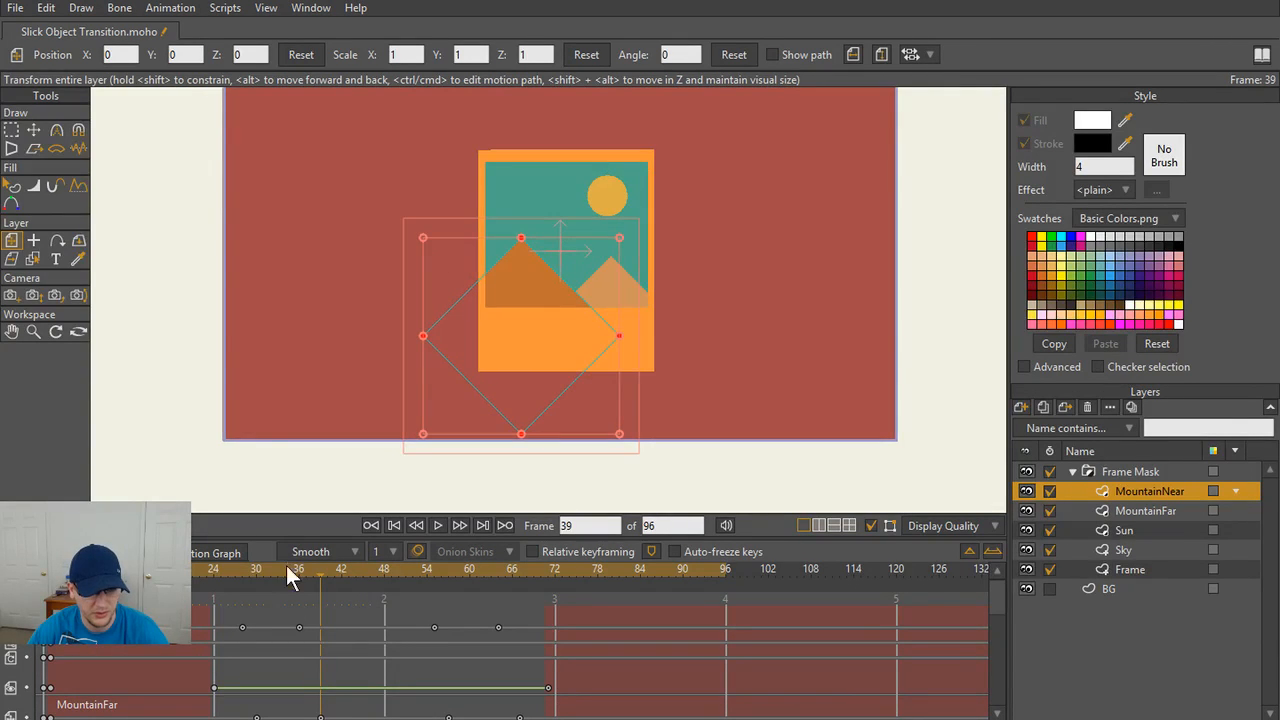
left_click_drag(292, 514, 300, 435)
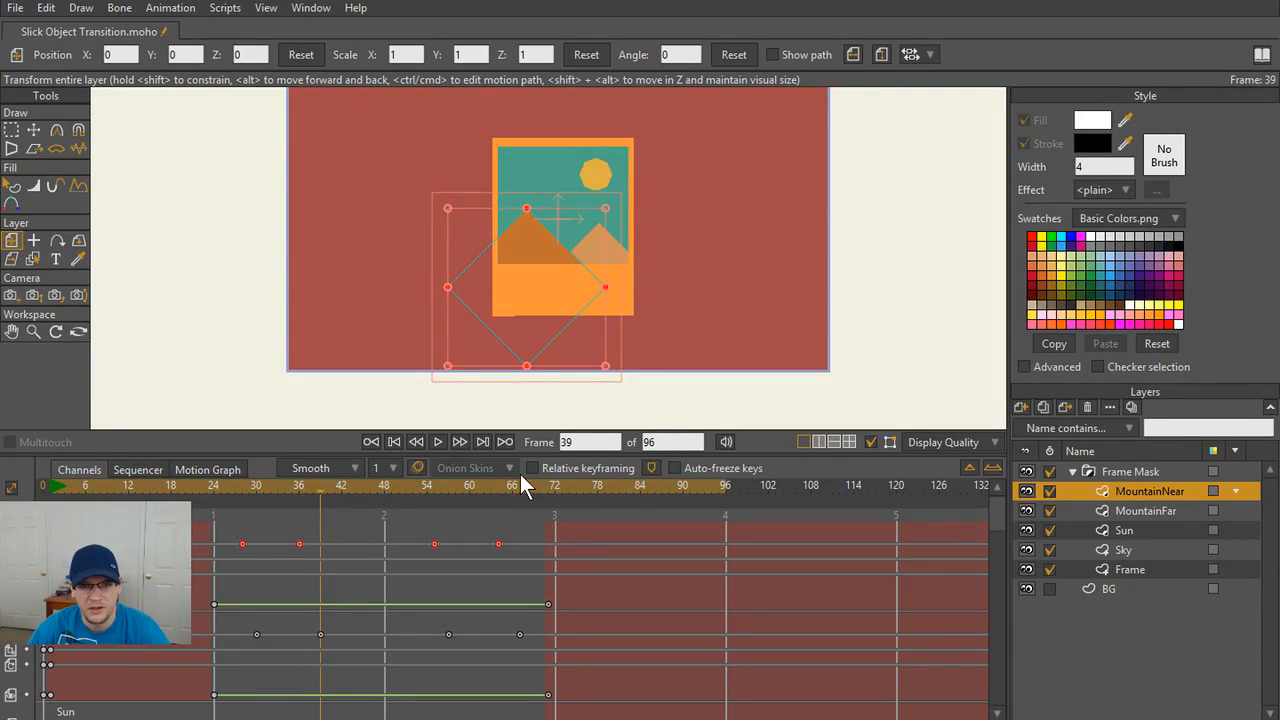
left_click_drag(760, 255, 768, 292)
left_click_drag(634, 408, 626, 350)
key("ctrl+z")
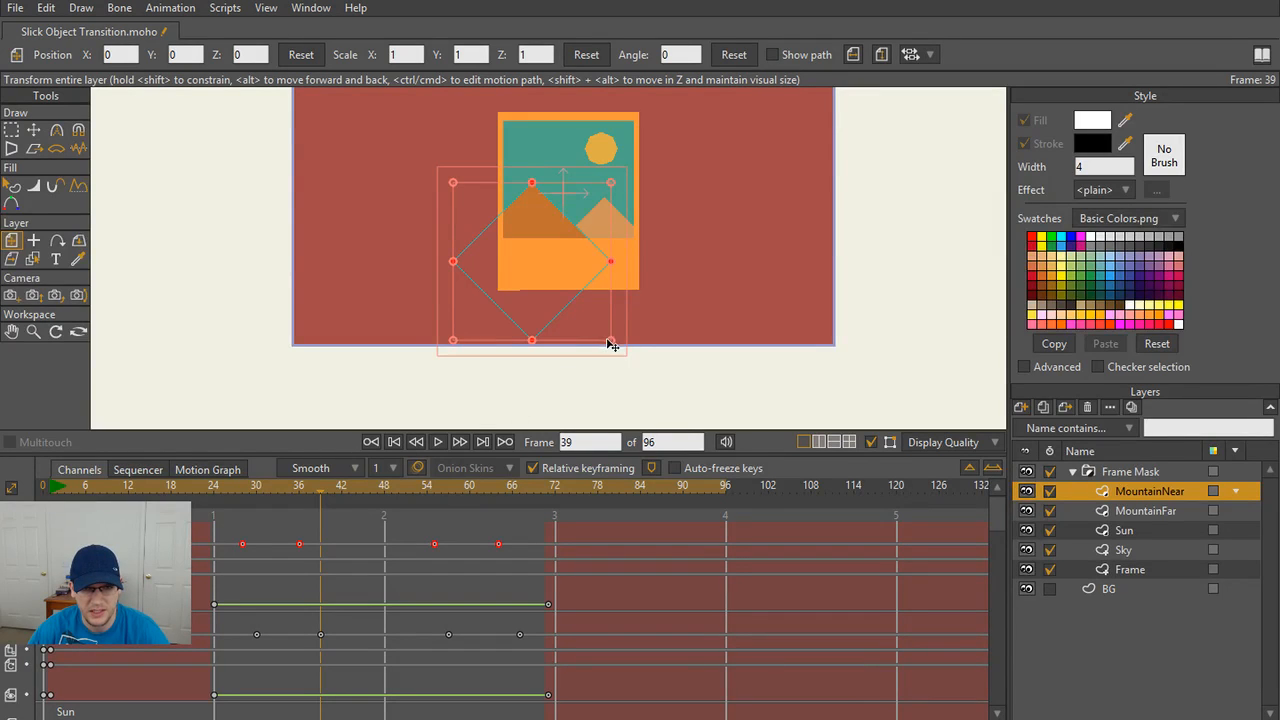
- At frame 36, scale the MountainNear layer to about 1.2761 and raise it to Y 0.0819, then play back the animation
left_click_drag(331, 490, 298, 490)
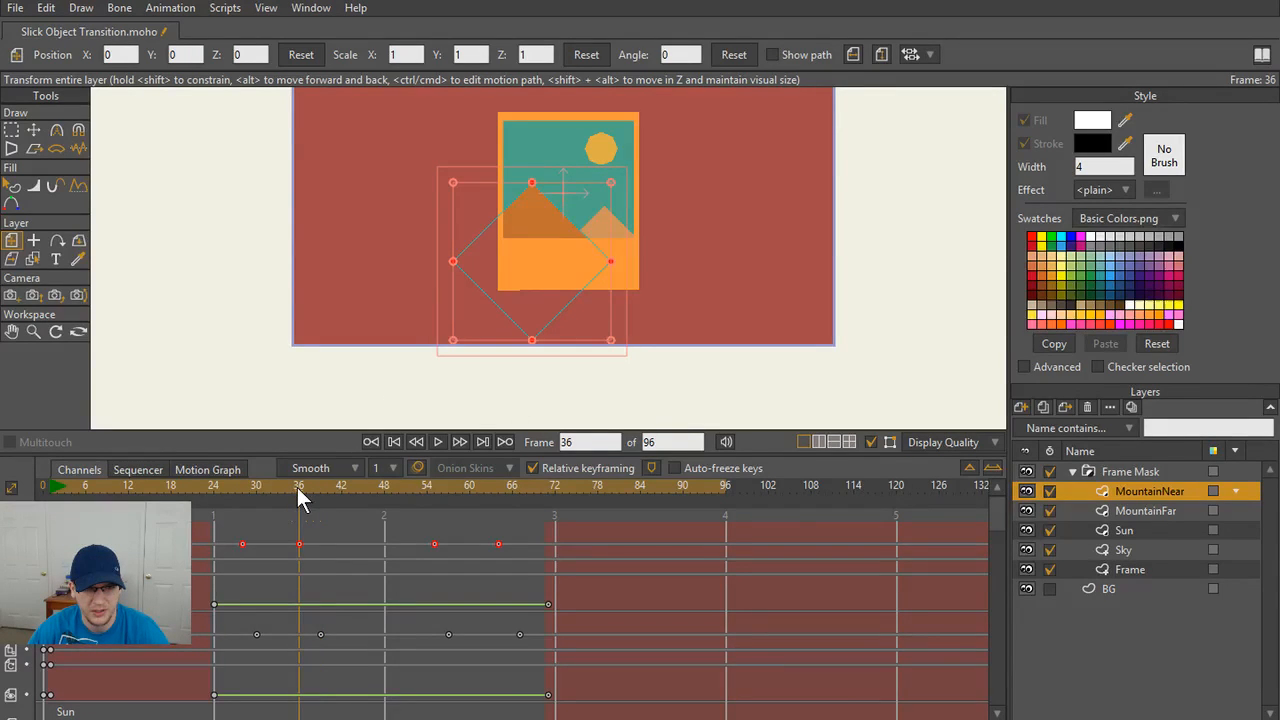
left_click_drag(613, 344, 622, 357)
left_click_drag(548, 319, 553, 301)
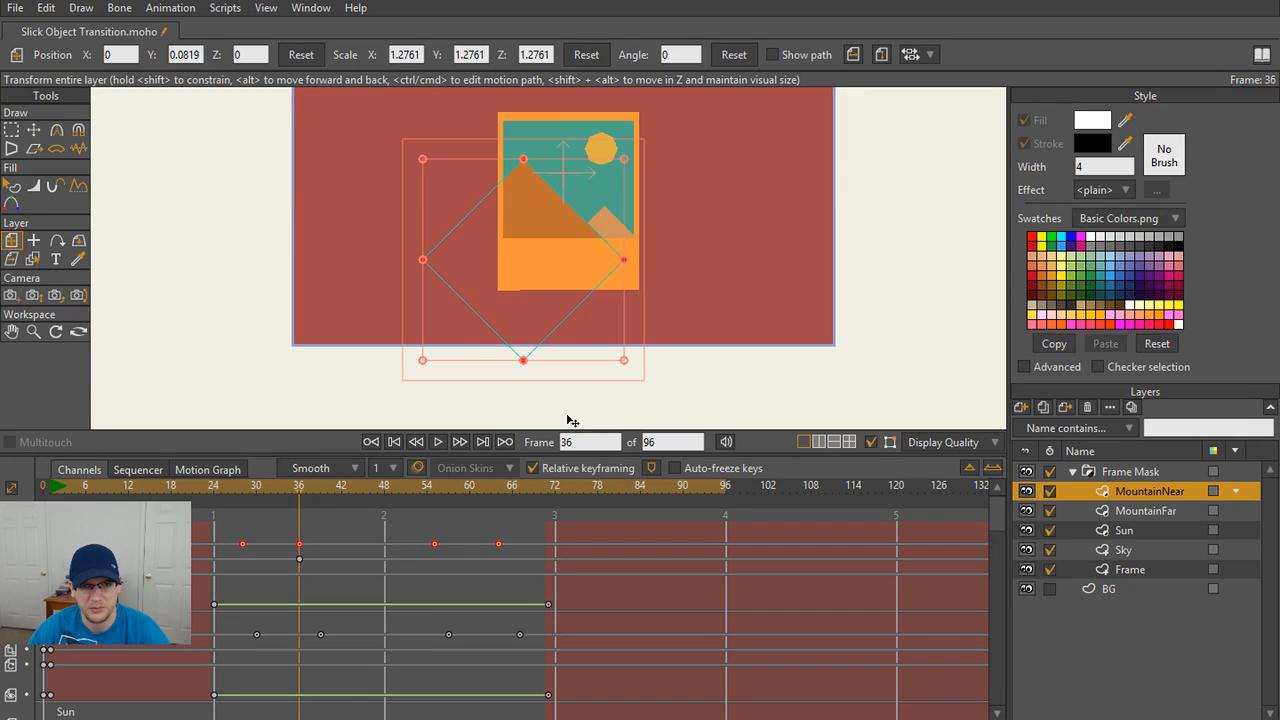
left_click(396, 441)
left_click(437, 441)
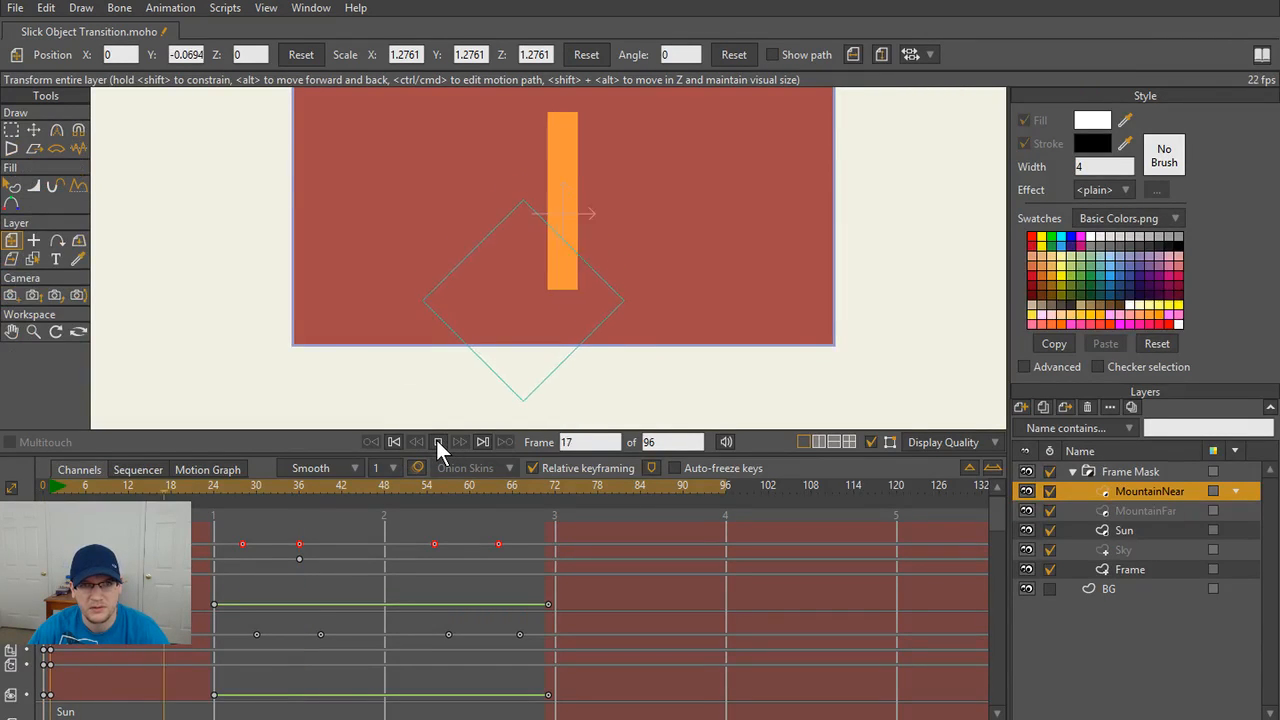
left_click(436, 440)
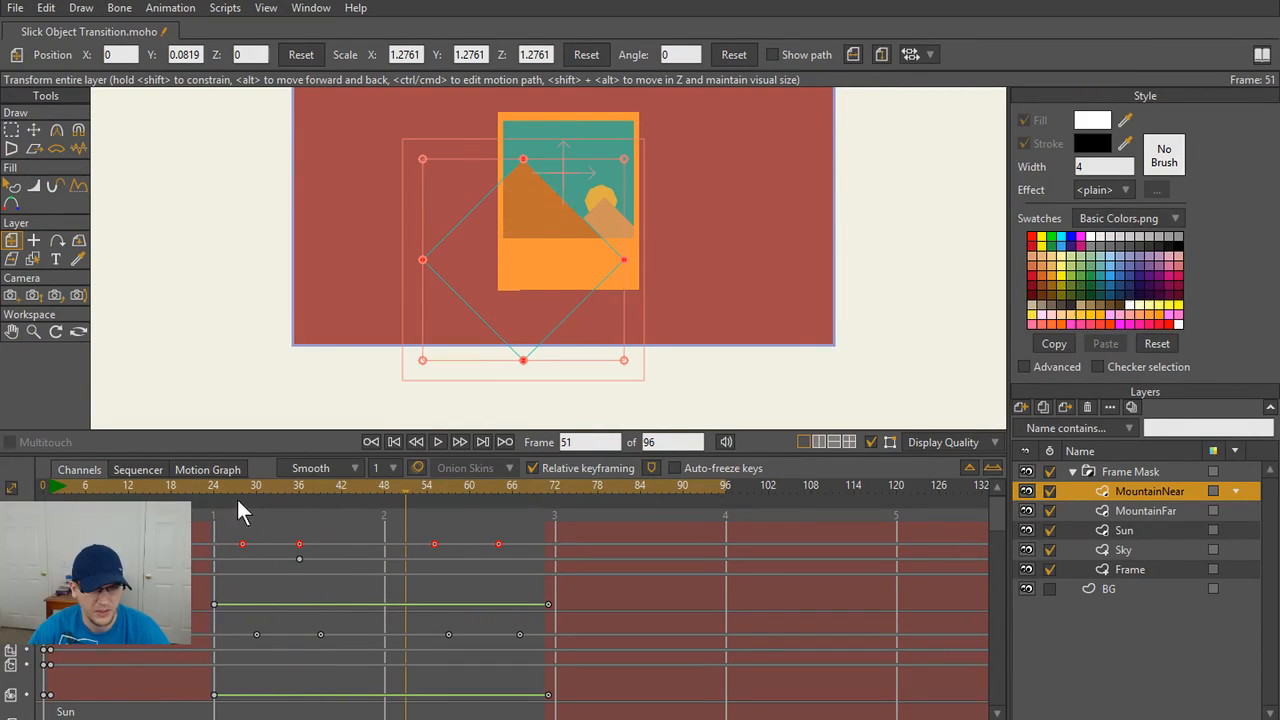
- With relative keyframing turned off, lower MountainNear at frame 28 until its peak is below the sky area, and preview the animation
left_click_drag(170, 497, 247, 497)
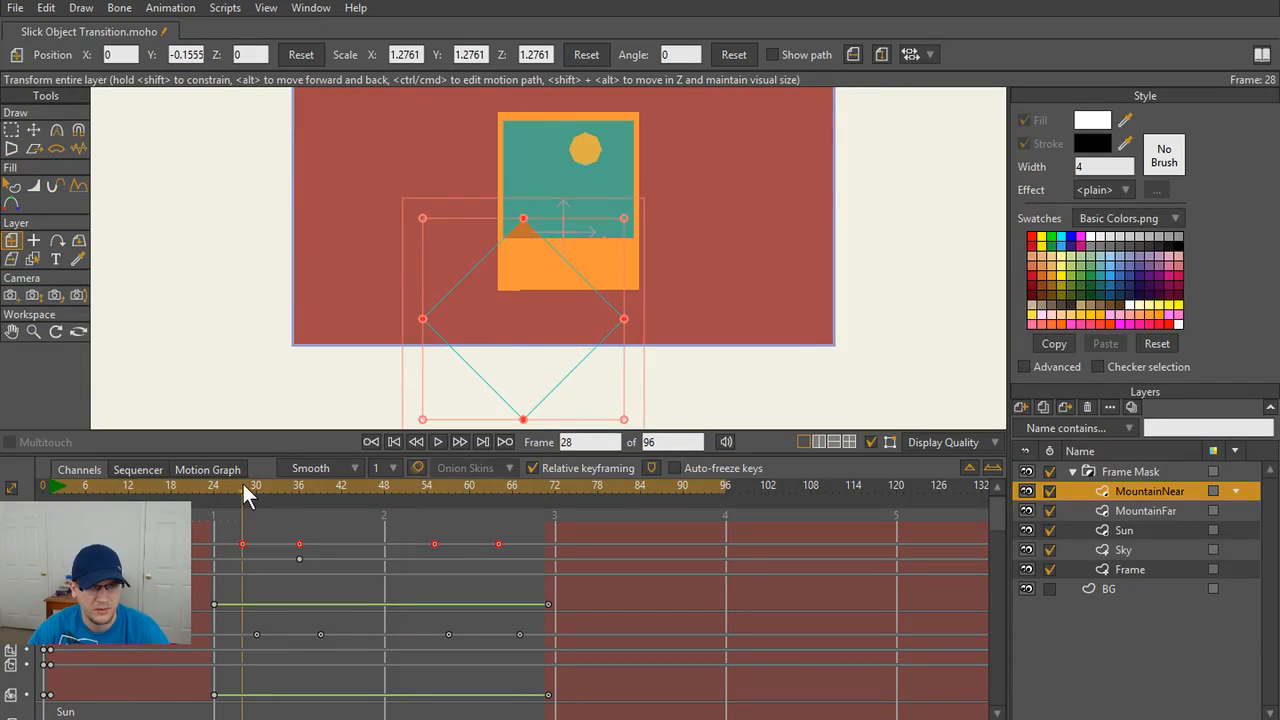
left_click(532, 467)
left_click_drag(528, 294, 523, 321)
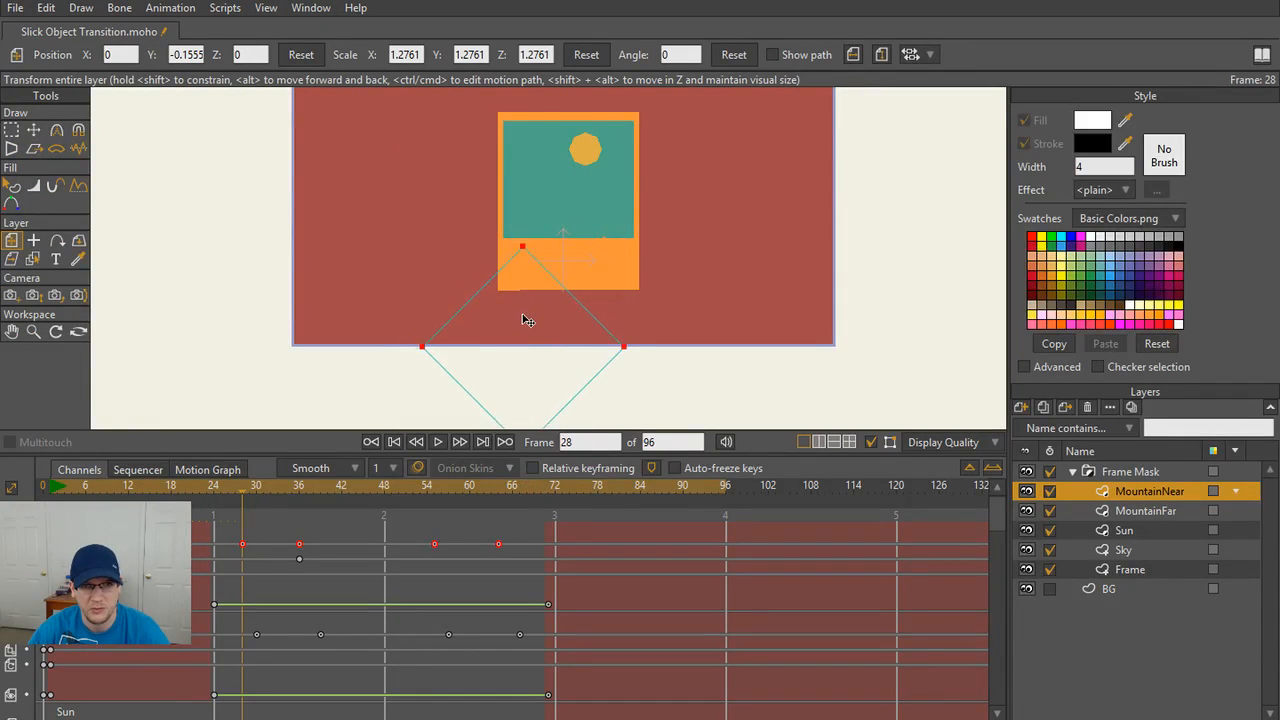
left_click(437, 445)
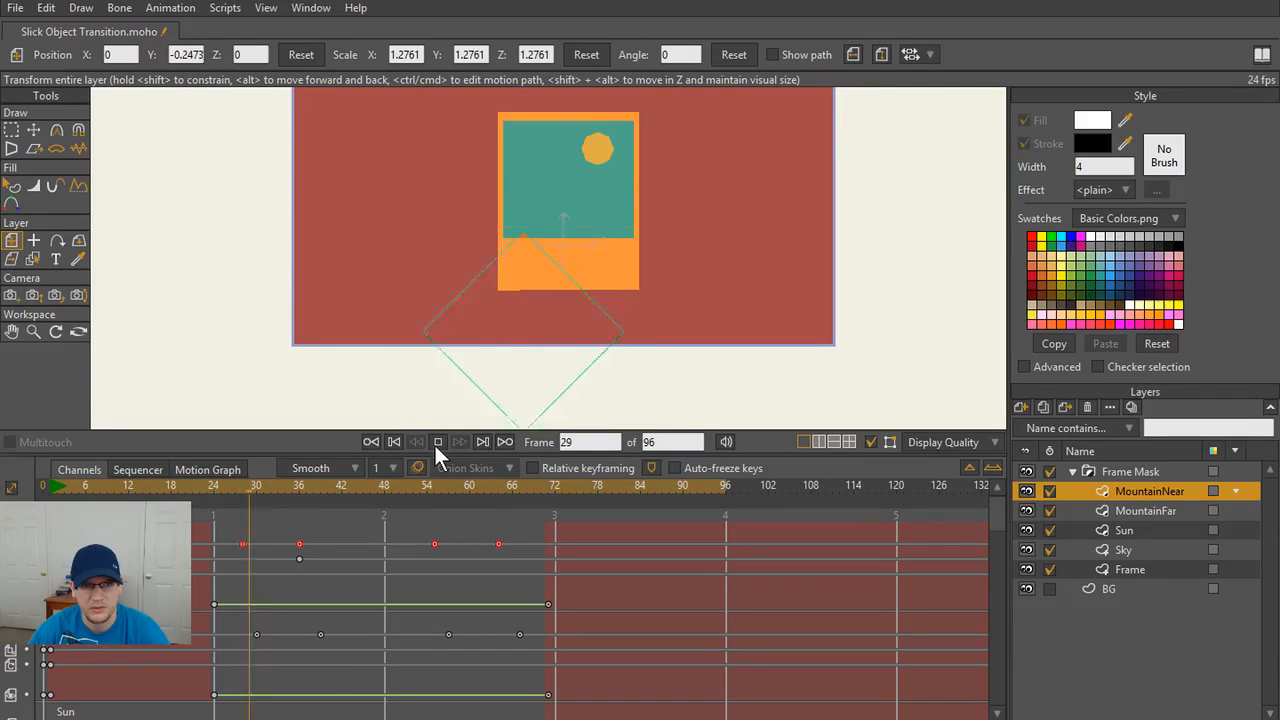
left_click(434, 443)
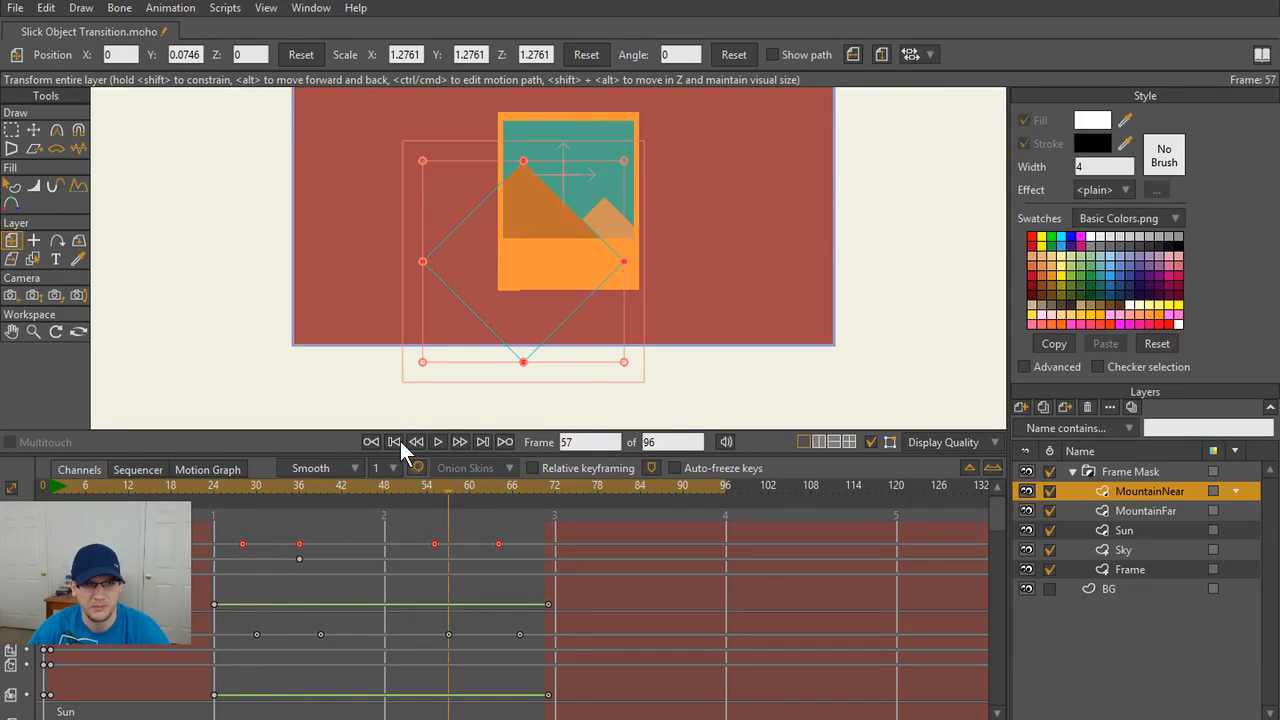
left_click(437, 444)
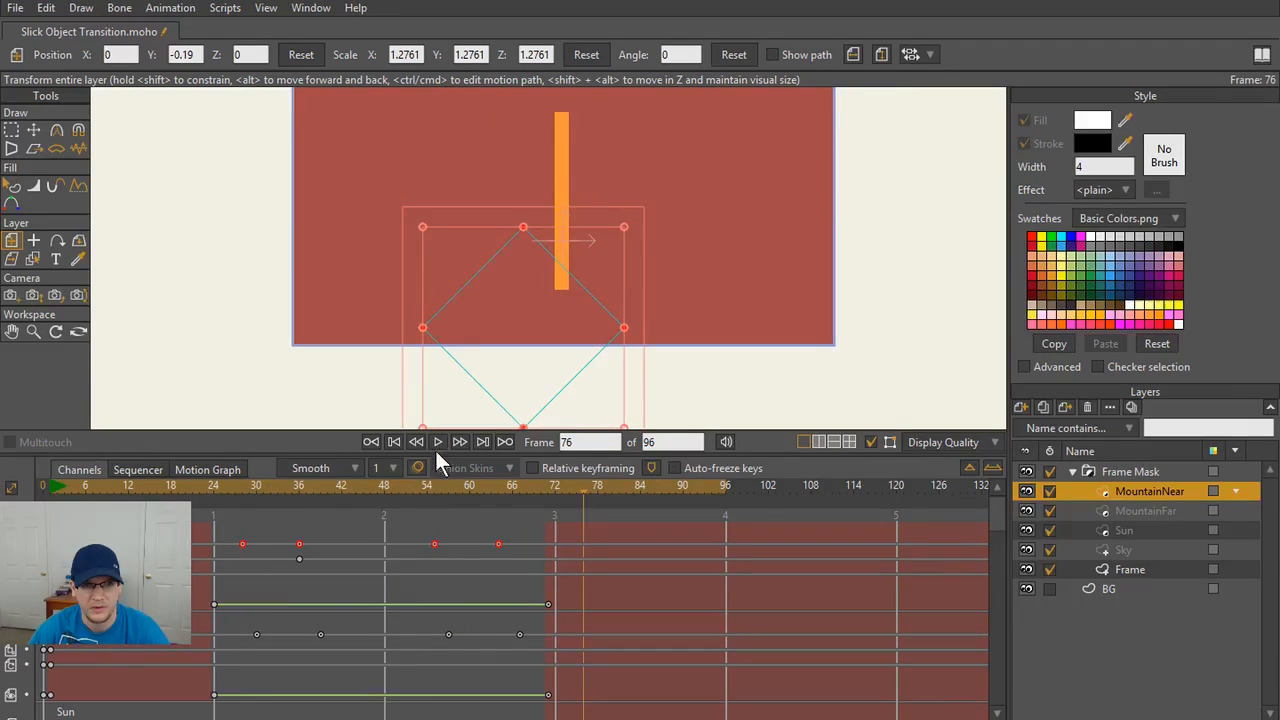
- Lower MountainNear at frame 64 to about Y -0.2541, below the sky area, and replay the animation from the start
left_click_drag(597, 488, 498, 498)
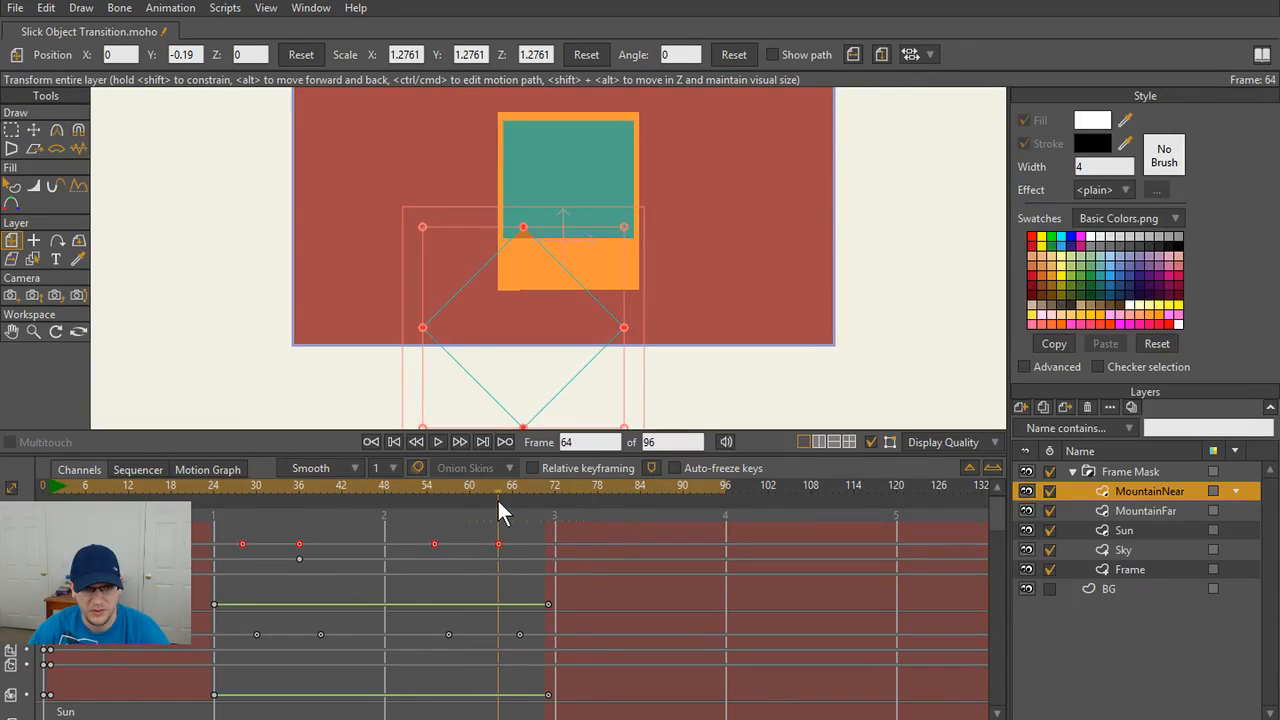
left_click(542, 294)
left_click_drag(542, 288, 542, 310)
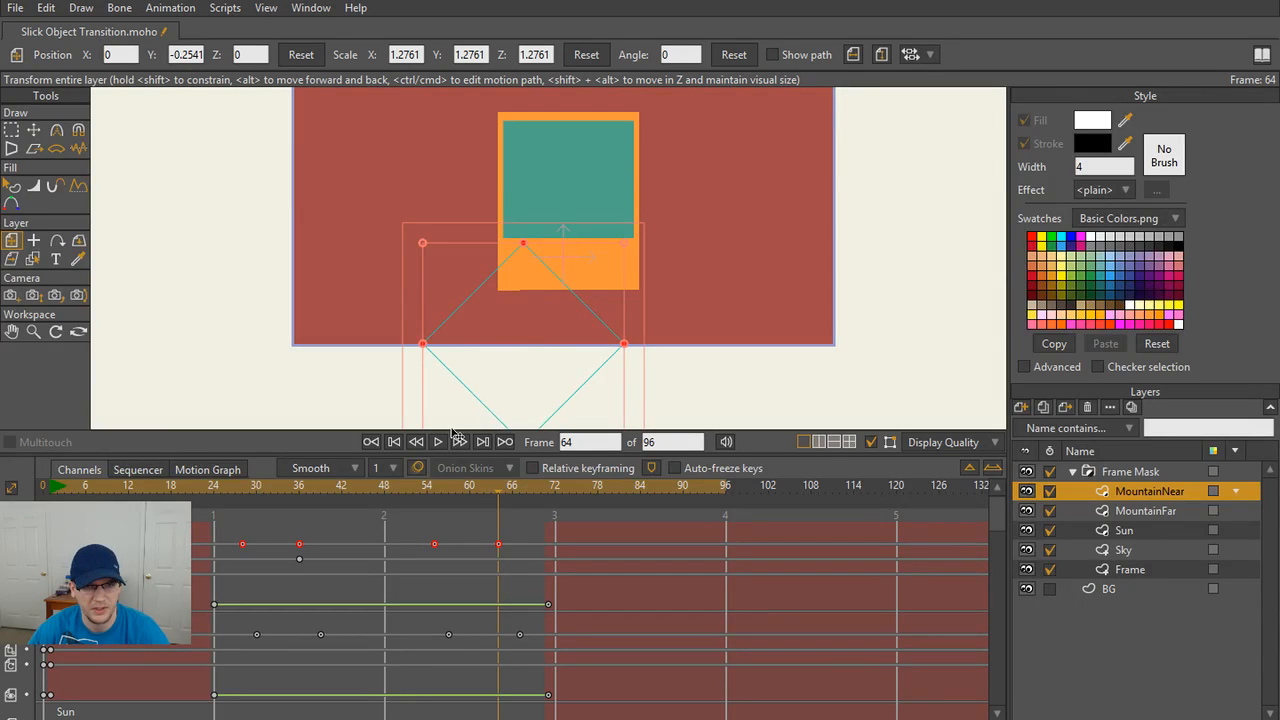
left_click(396, 439)
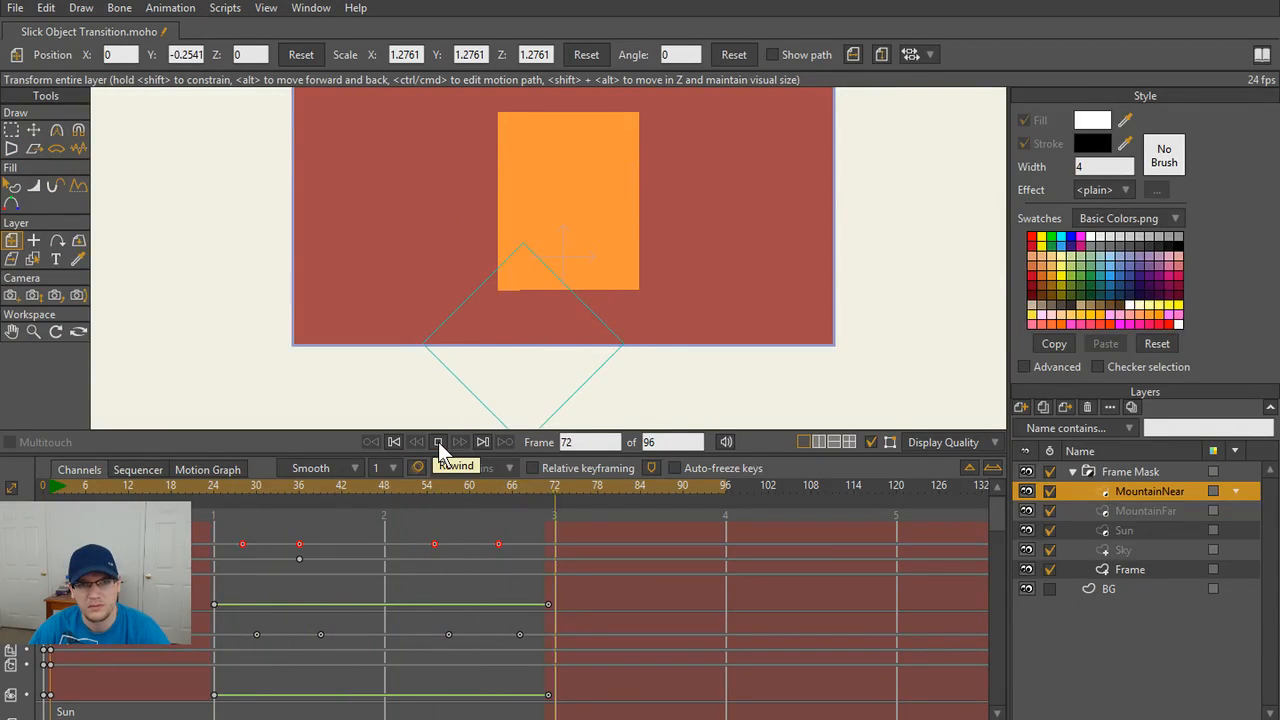
left_click(438, 441)
left_click(396, 442)
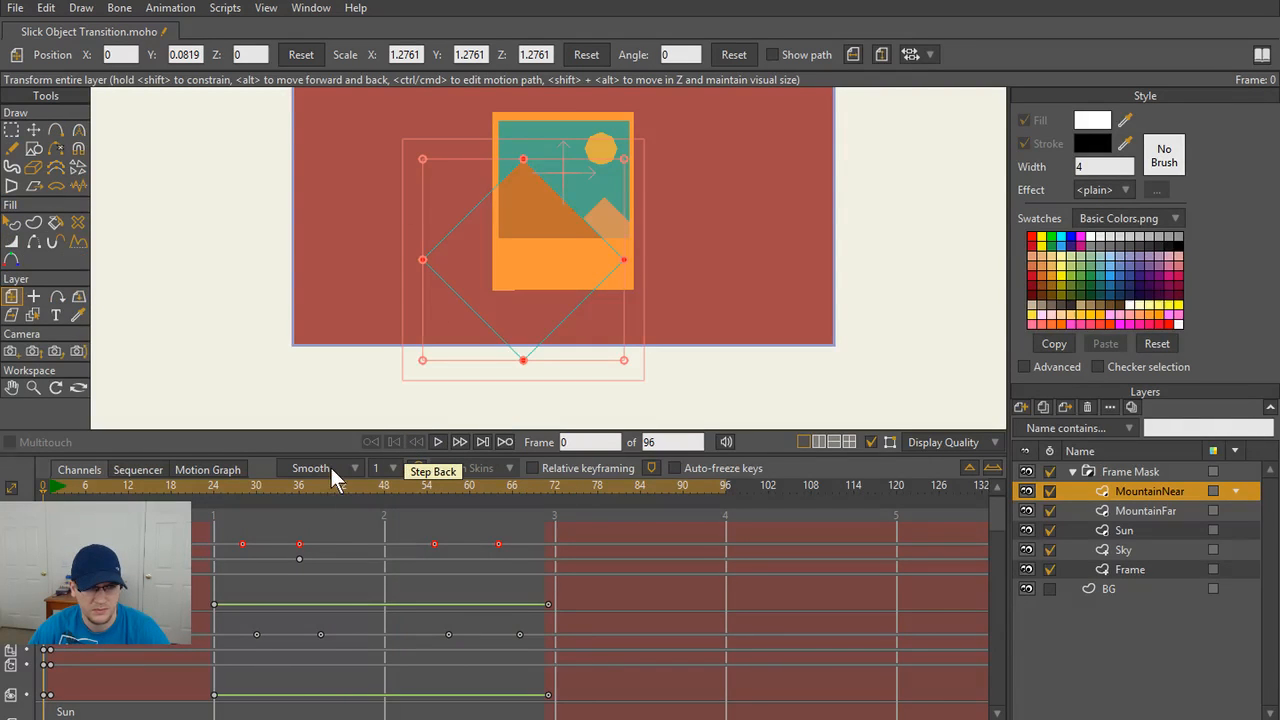
- Enlarge the timeline, select all of the MountainFar layer's position keyframes along with MountainNear's, and turn on relative keyframing
left_click(55, 490)
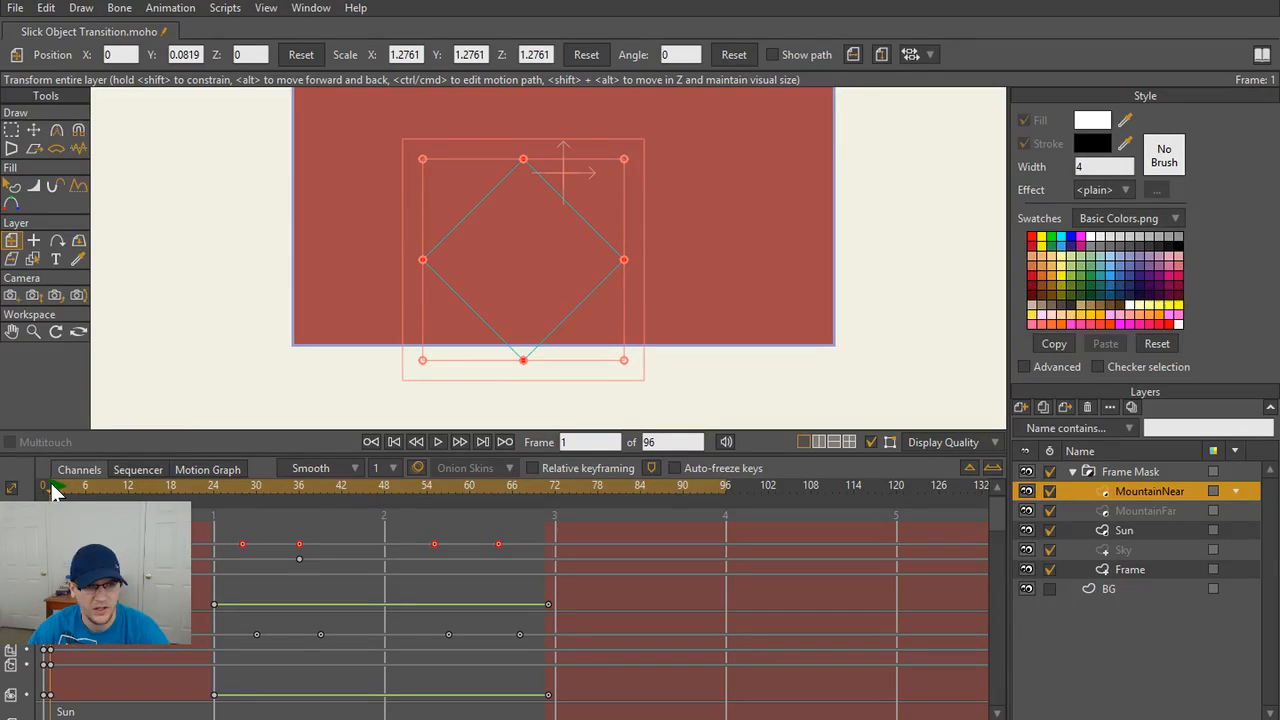
mouse_move(51, 483)
left_mouse_down()
mouse_move(432, 483)
mouse_move(147, 479)
mouse_move(358, 465)
mouse_move(342, 463)
mouse_move(59, 476)
mouse_move(442, 466)
mouse_move(32, 475)
left_mouse_up()
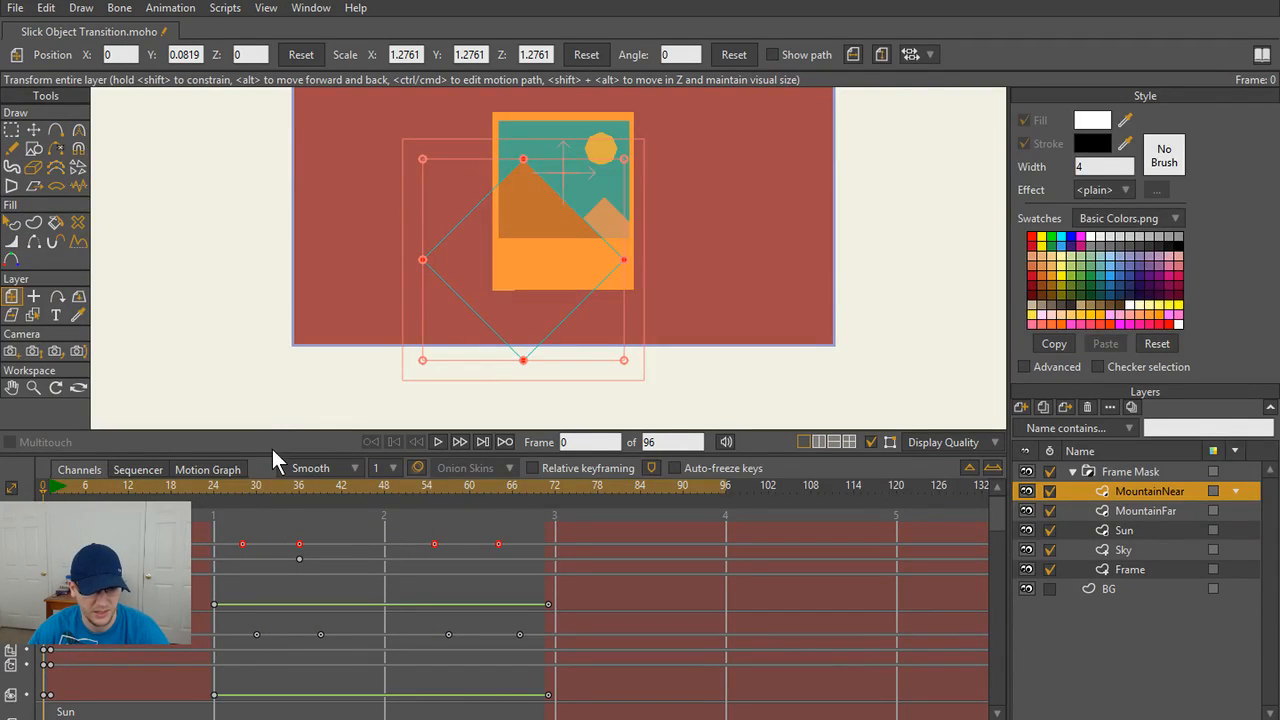
left_click_drag(274, 432, 281, 398)
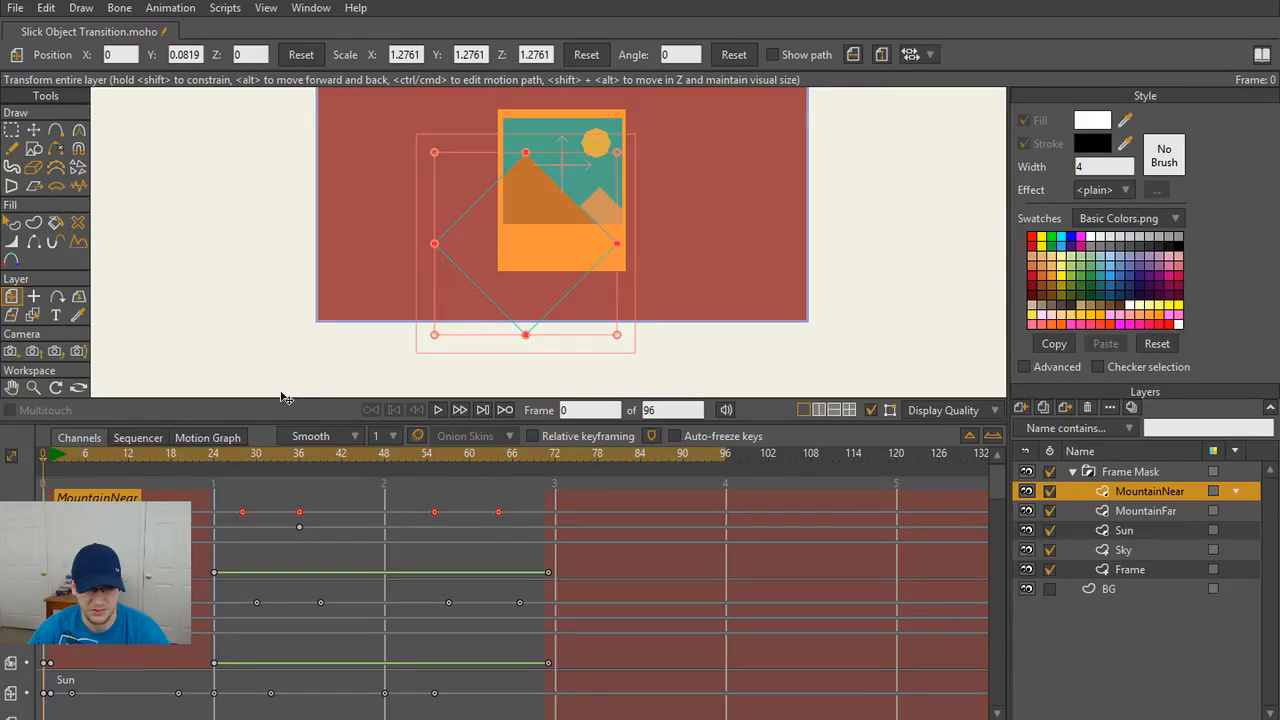
left_click(116, 588)
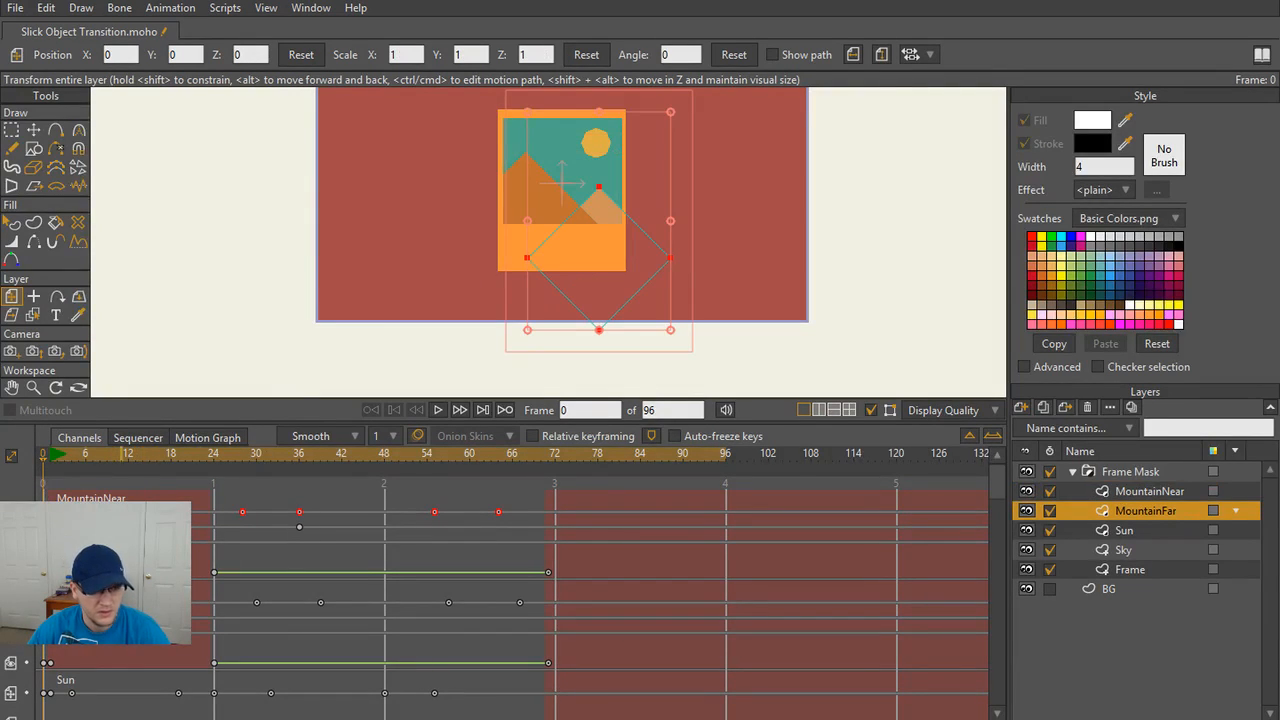
left_click(11, 603, "shift")
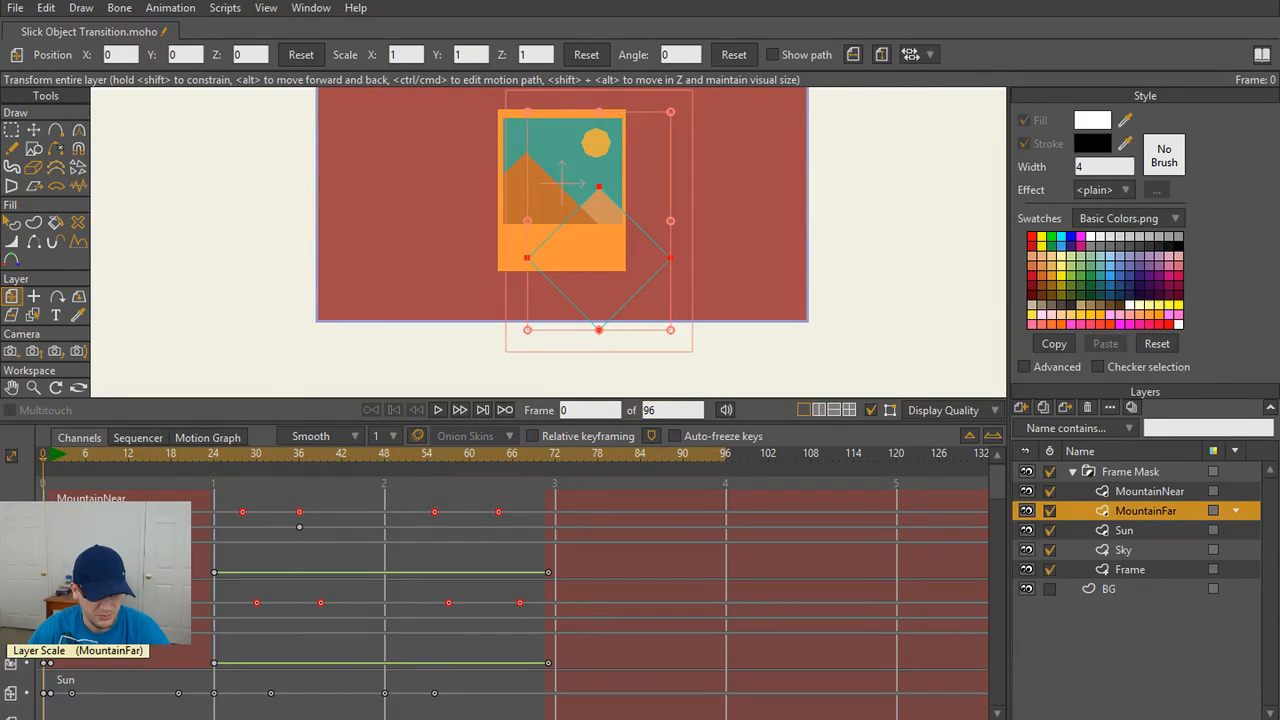
left_click(11, 603, "shift")
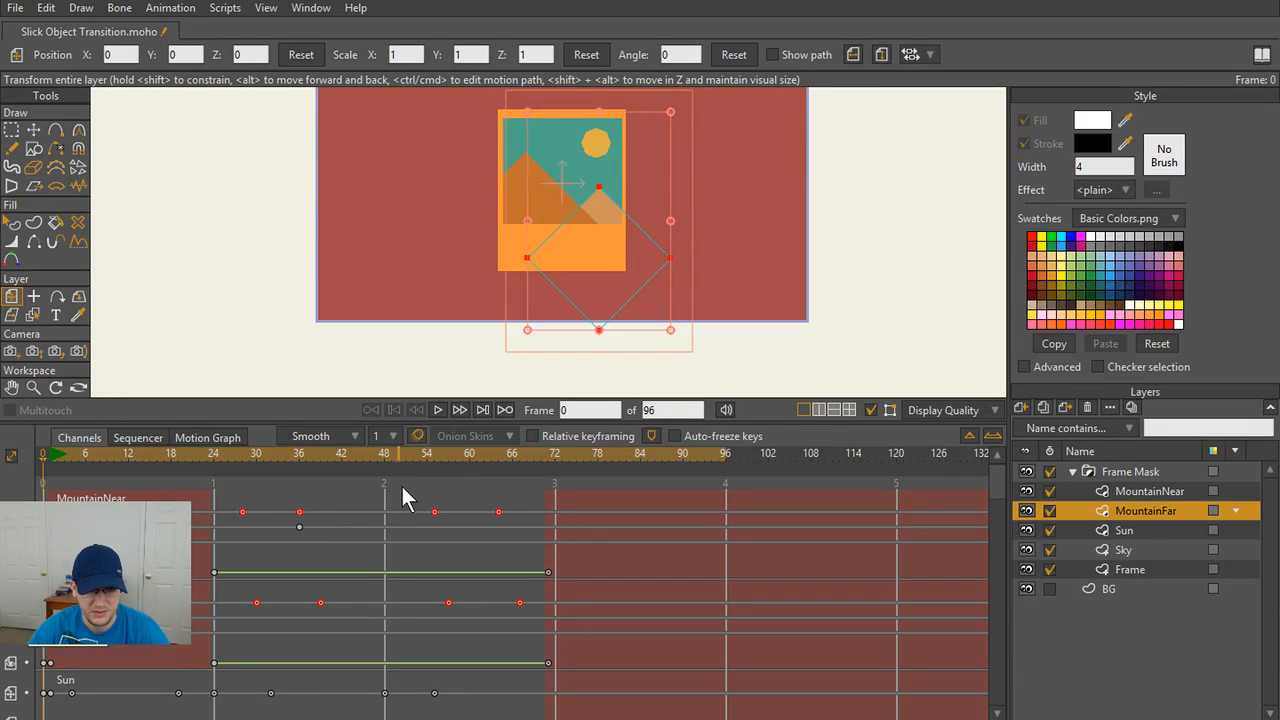
left_click(533, 436)
- At frame 39, move the MountainFar layer to X -0.1046, Y 0.1124 and scale it to 1.0871
left_click_drag(553, 455, 319, 481)
scroll(686, 250, "up", 4)
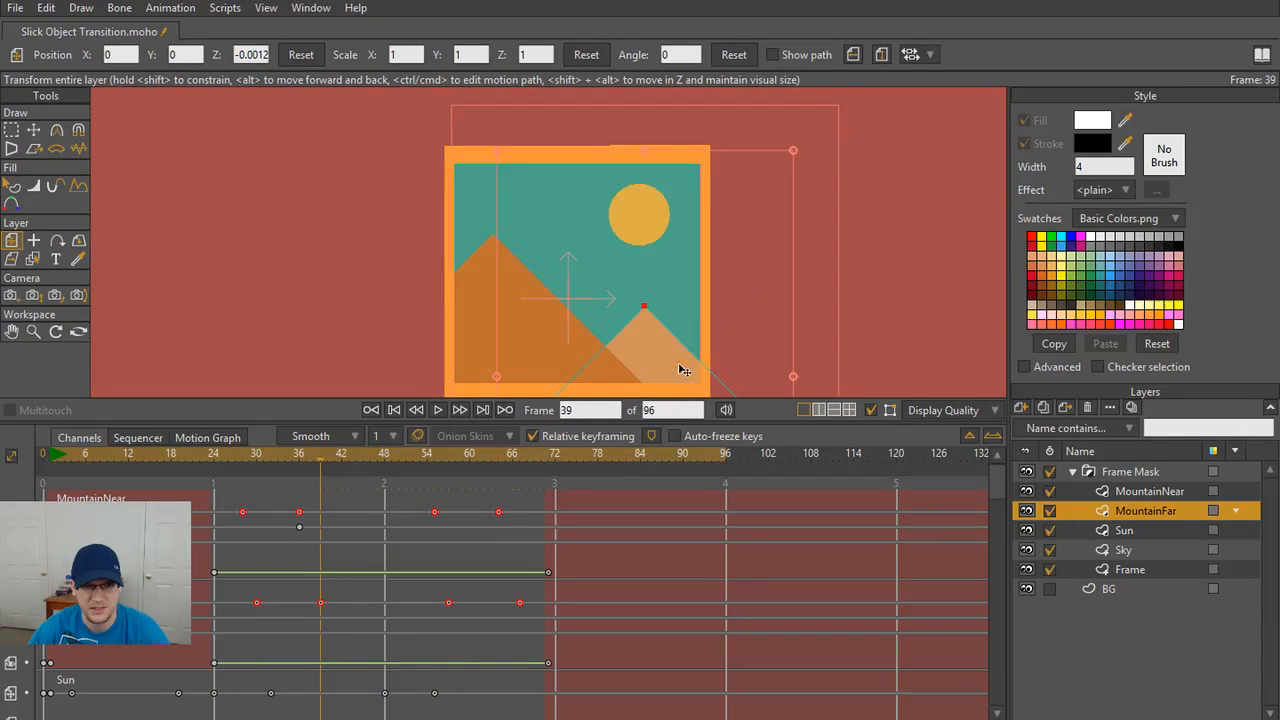
left_click_drag(683, 366, 592, 285)
scroll(688, 318, "down", 2)
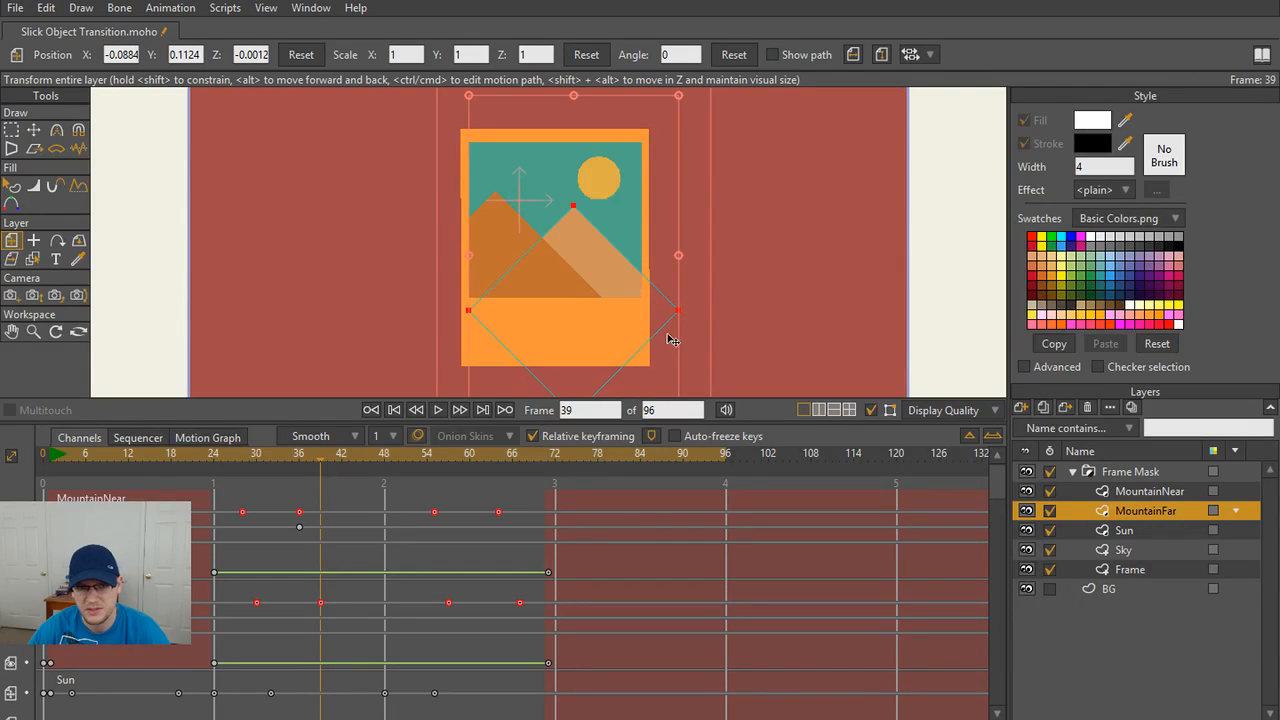
scroll(688, 332, "down", 2)
left_click_drag(638, 360, 648, 366)
scroll(632, 288, "up", 3)
left_click_drag(632, 288, 625, 288)
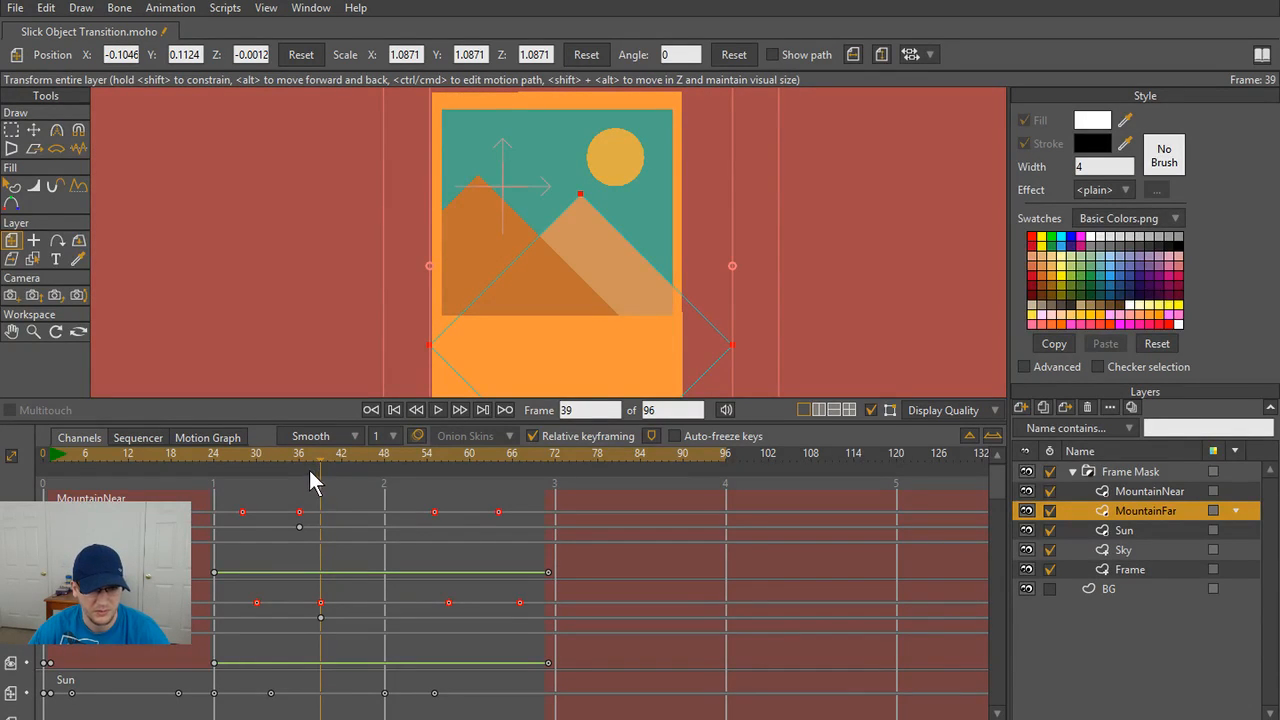
- With relative keyframing turned off, lower MountainFar at frame 30 to Y -0.1807 so its peak is below the sky area
left_click_drag(317, 453, 342, 476)
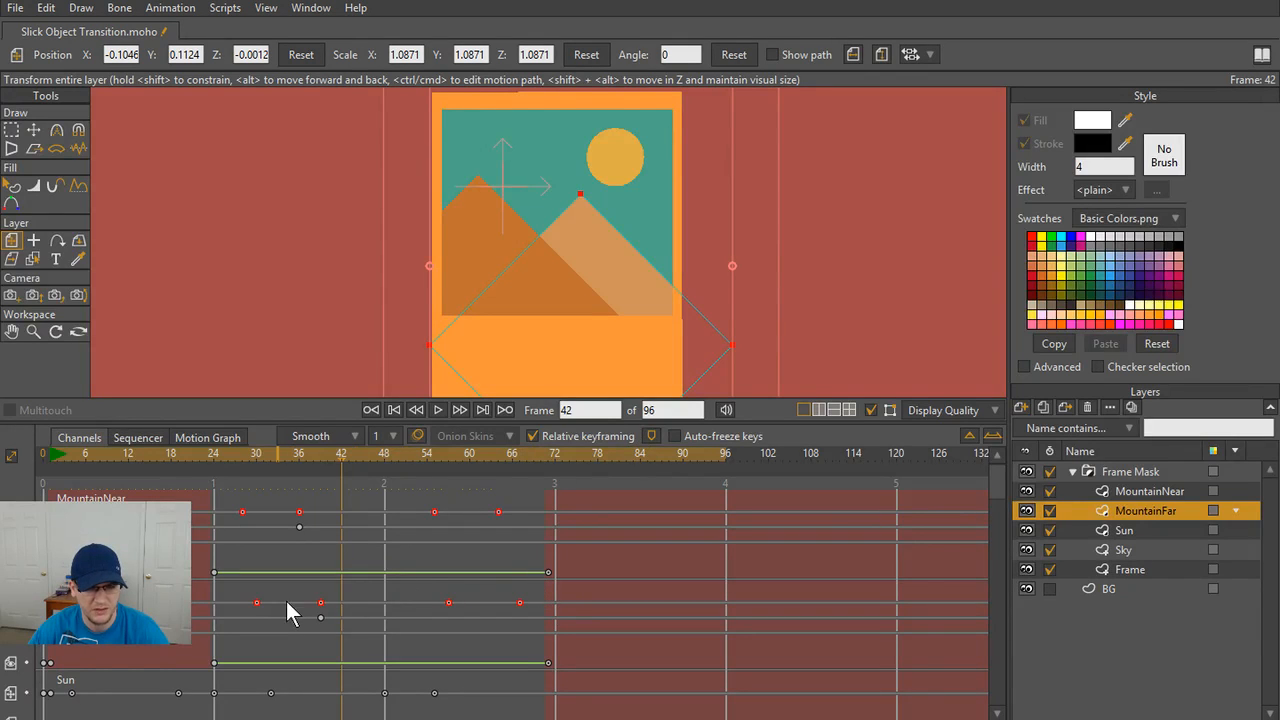
left_click_drag(351, 469, 322, 457)
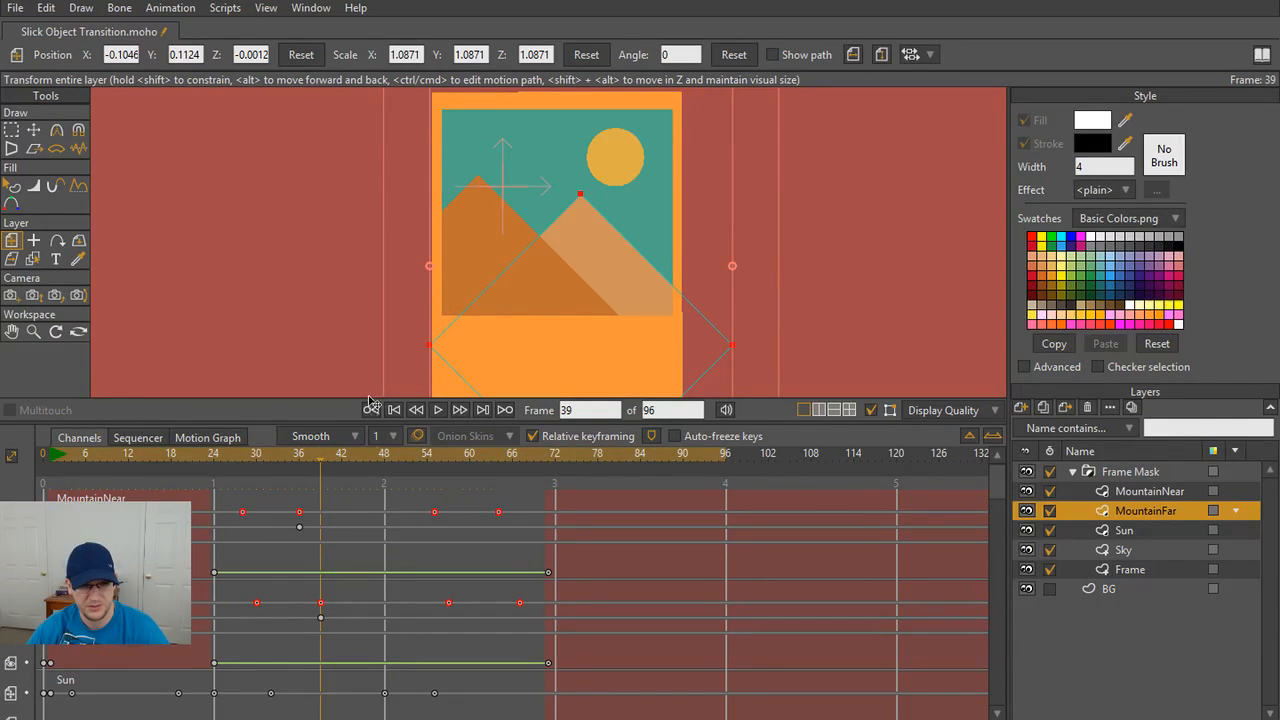
left_click_drag(323, 453, 257, 487)
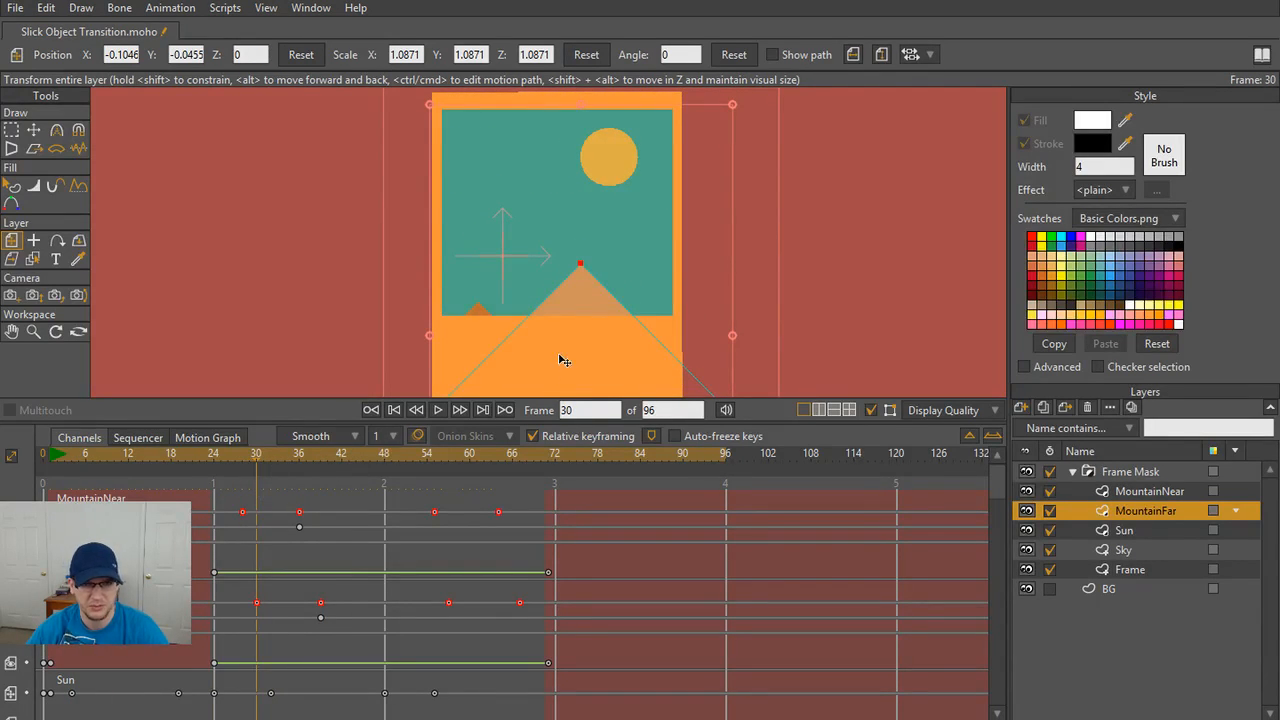
left_click(532, 436)
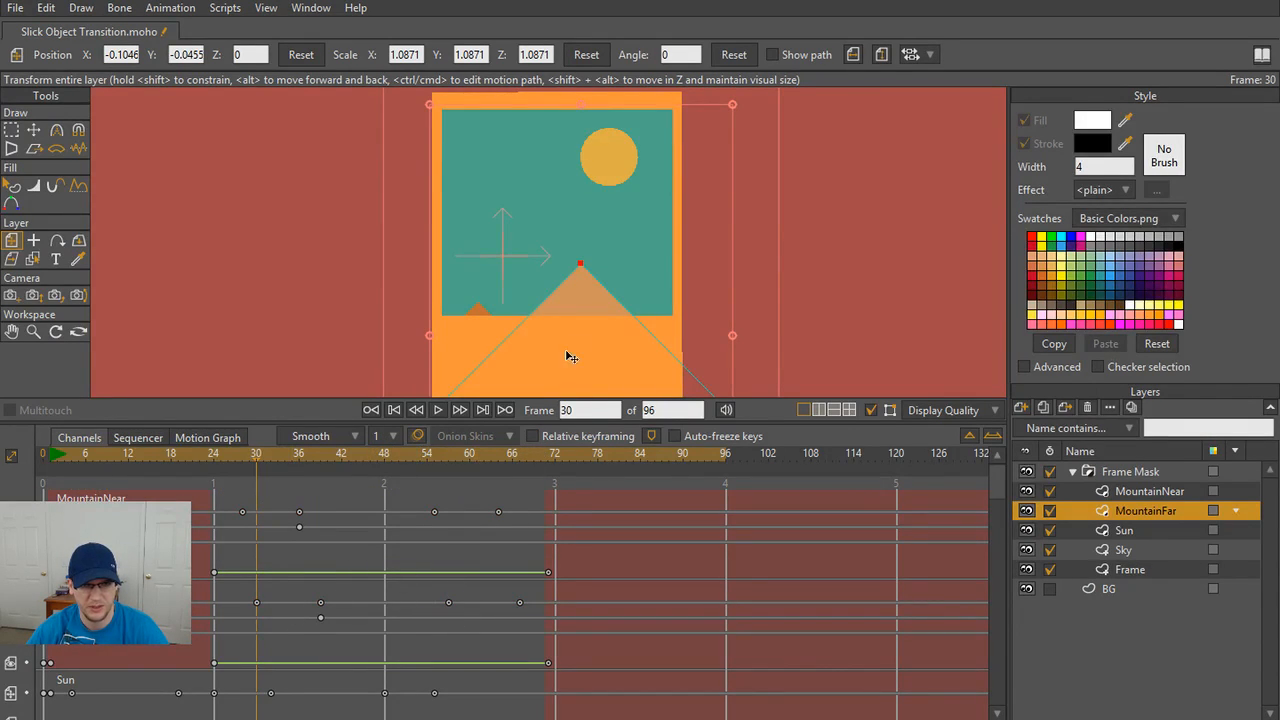
left_click_drag(572, 336, 595, 398)
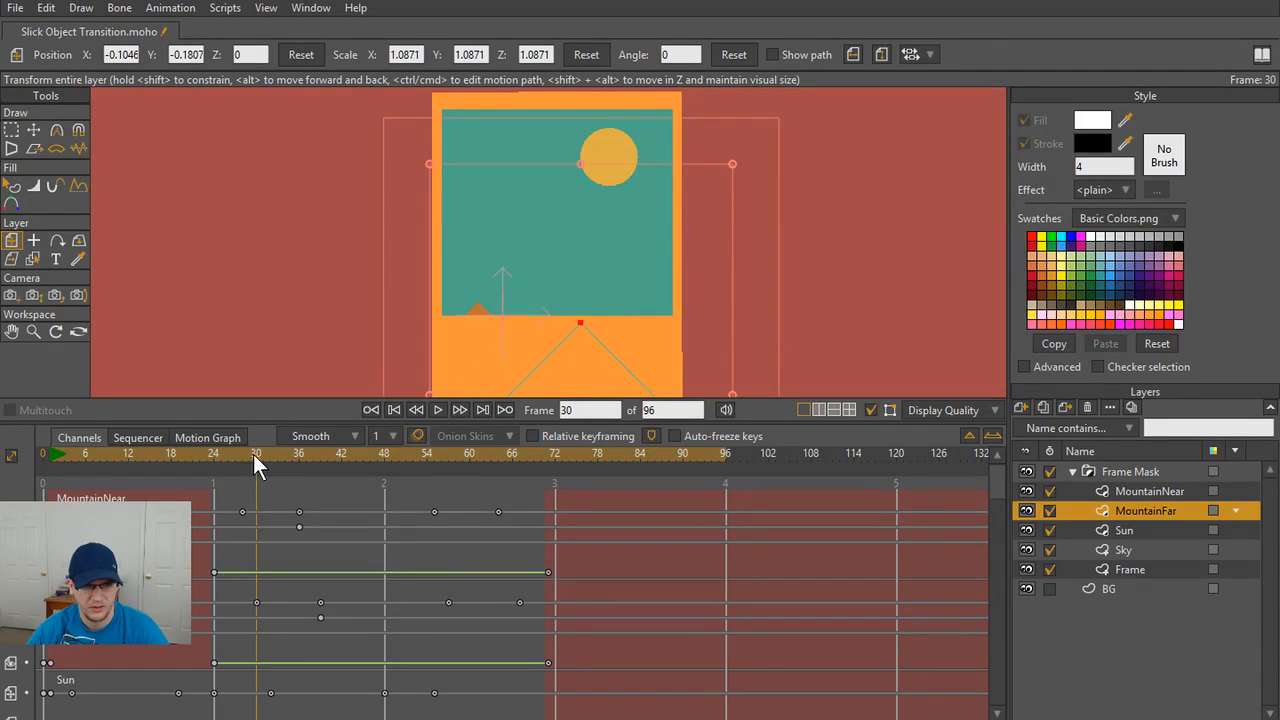
- Copy MountainFar's position keyframe from frame 30 to frame 67 and play back the animation
left_click_drag(254, 454, 520, 469)
left_click(256, 602)
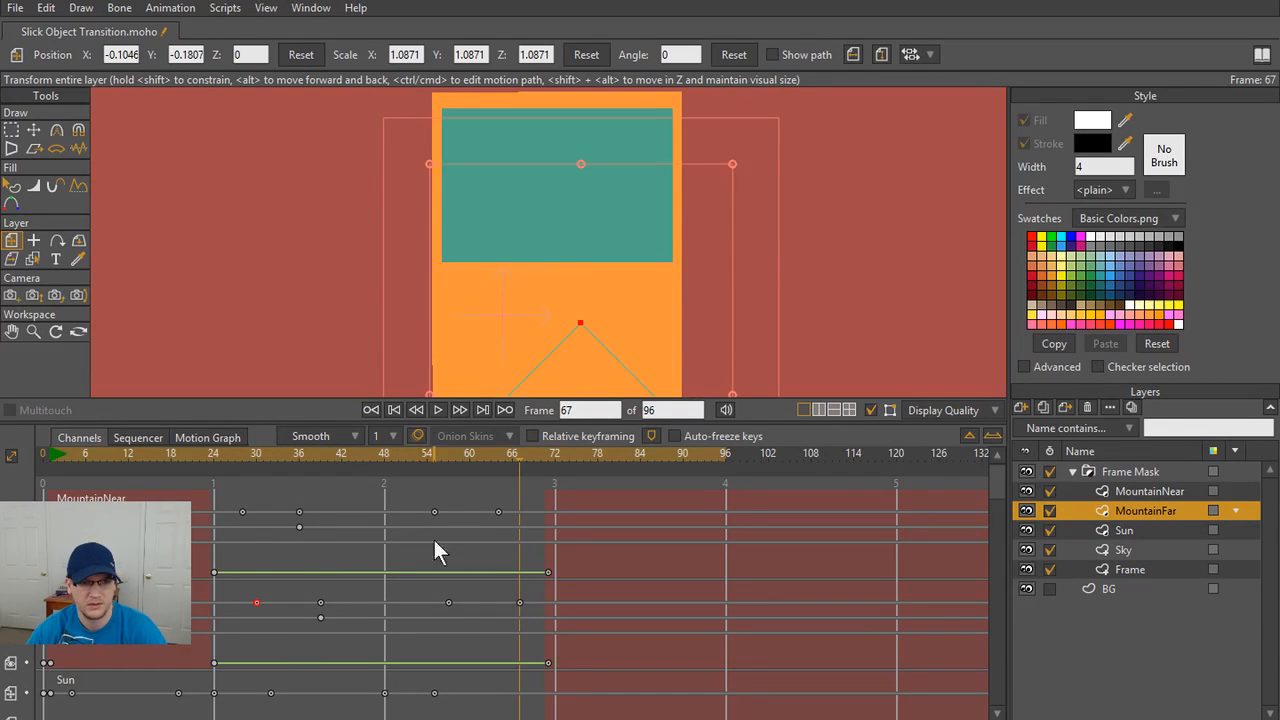
left_click(199, 453)
key("space")
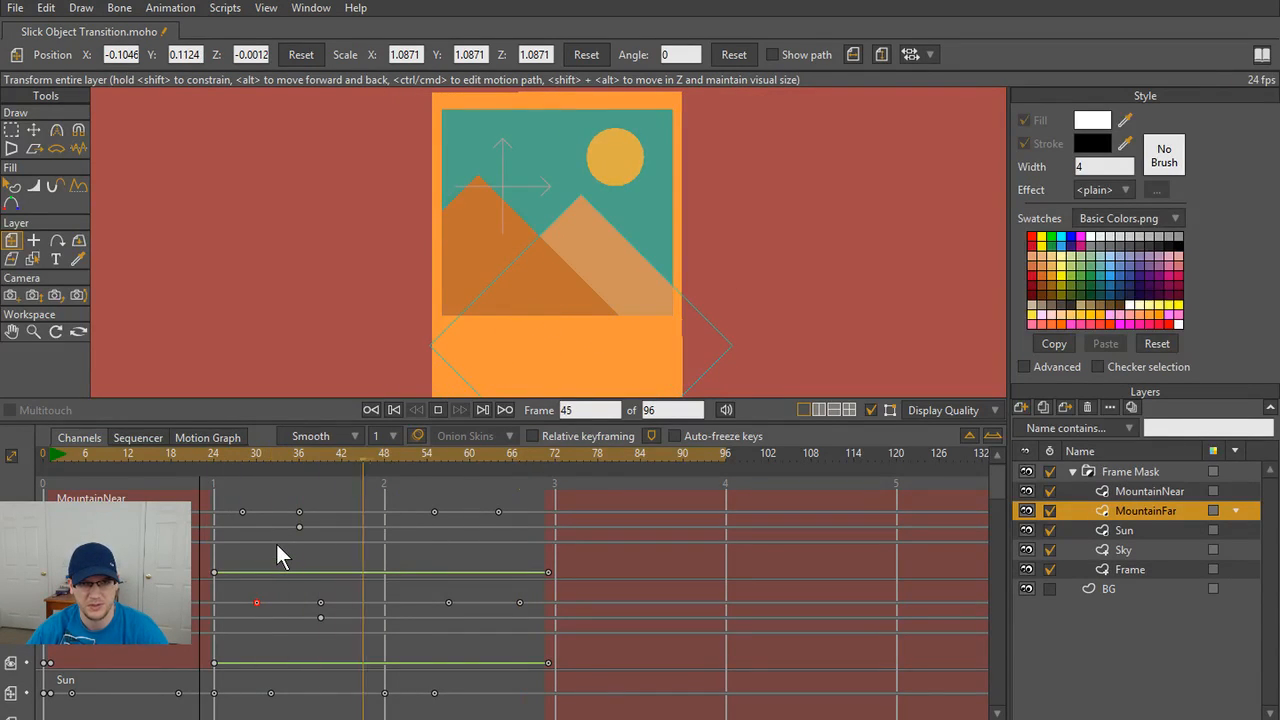
- Hide the path outlines, enlarge the canvas area to watch the playback, then stop it and rewind to the start
left_click(869, 410)
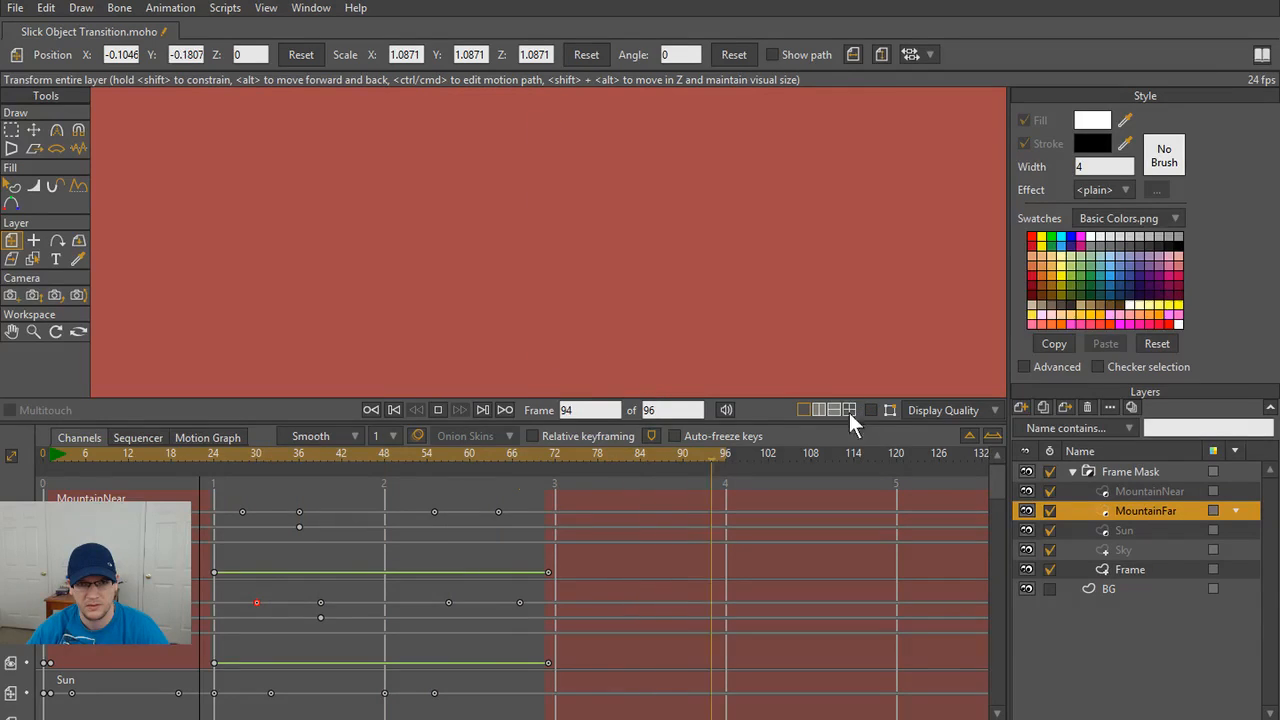
left_click_drag(703, 399, 703, 532)
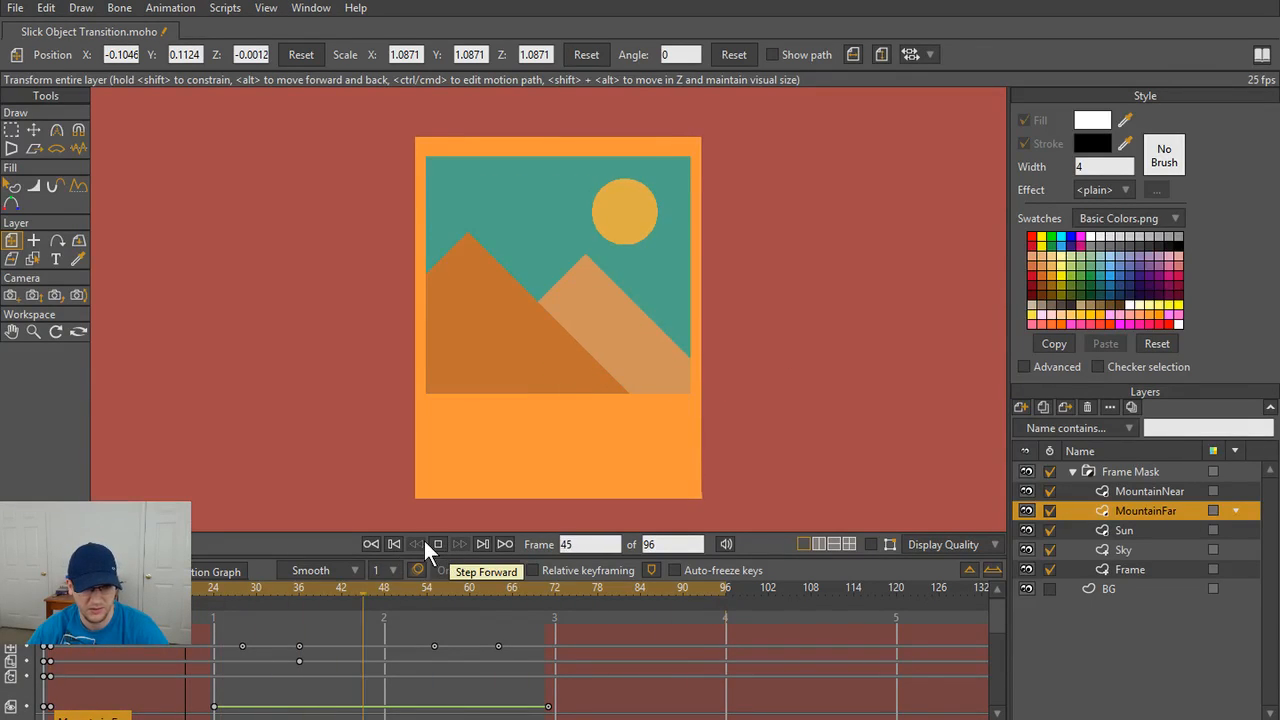
left_click(437, 543)
left_click(388, 545)
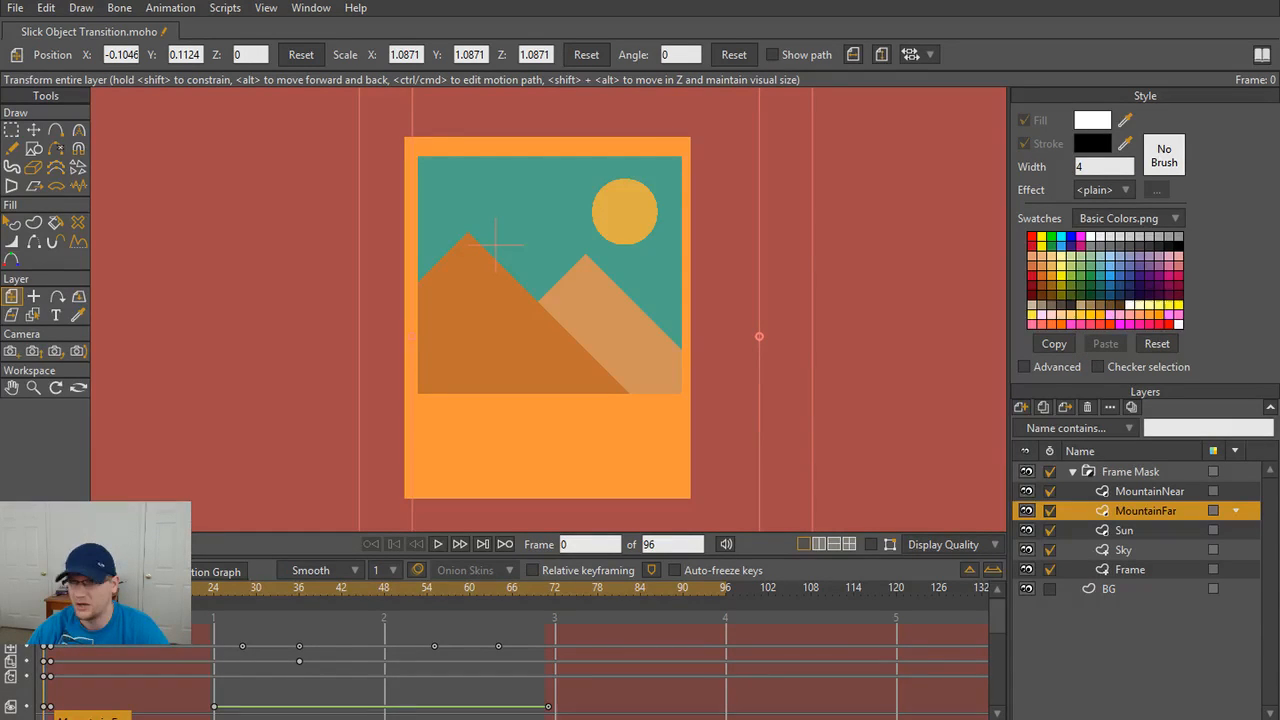
- Switch to the YouTube tutorial in the browser, check the part around 19:02, pause it and return to Moho
left_click_drag(1279, 432, 704, 1)
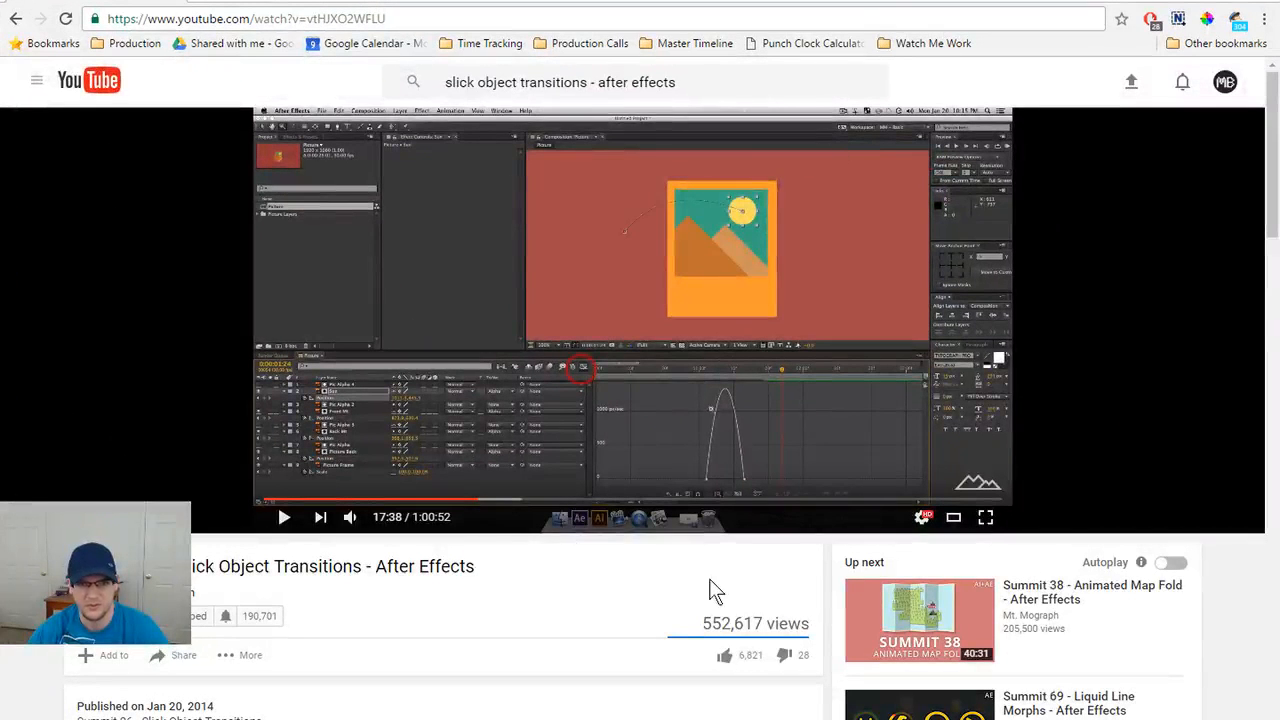
left_click(294, 518)
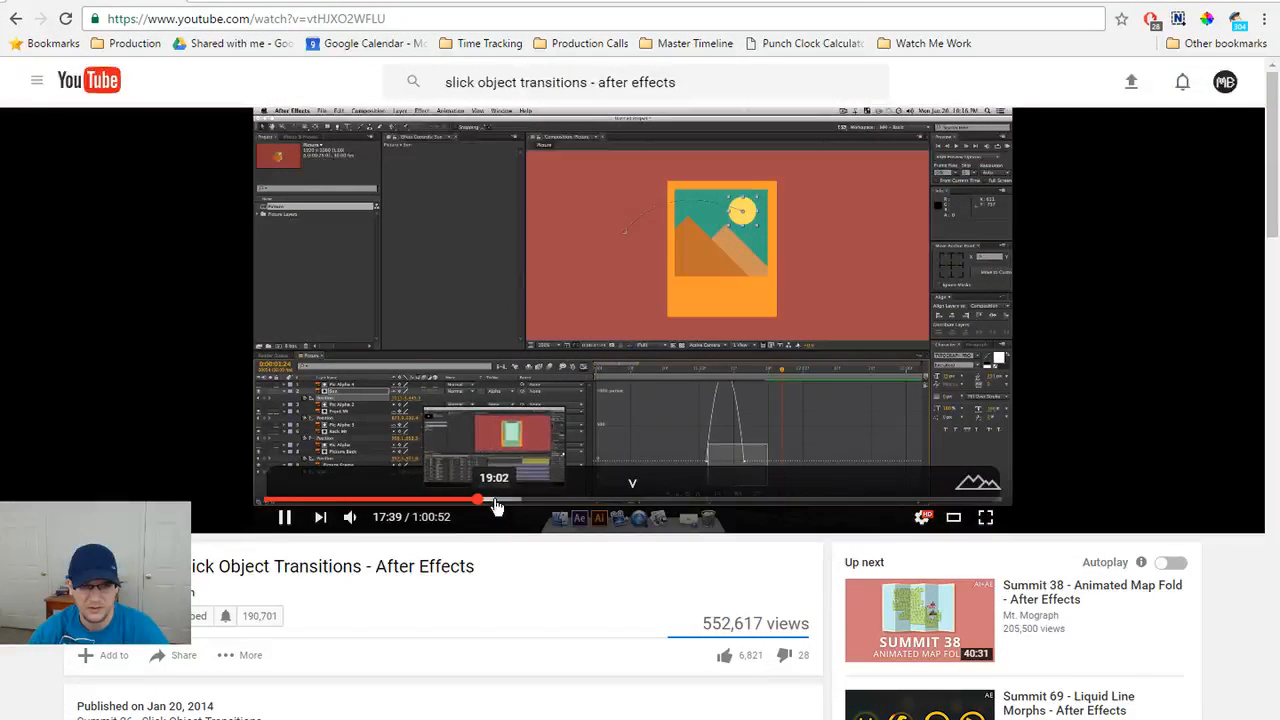
left_click(496, 502)
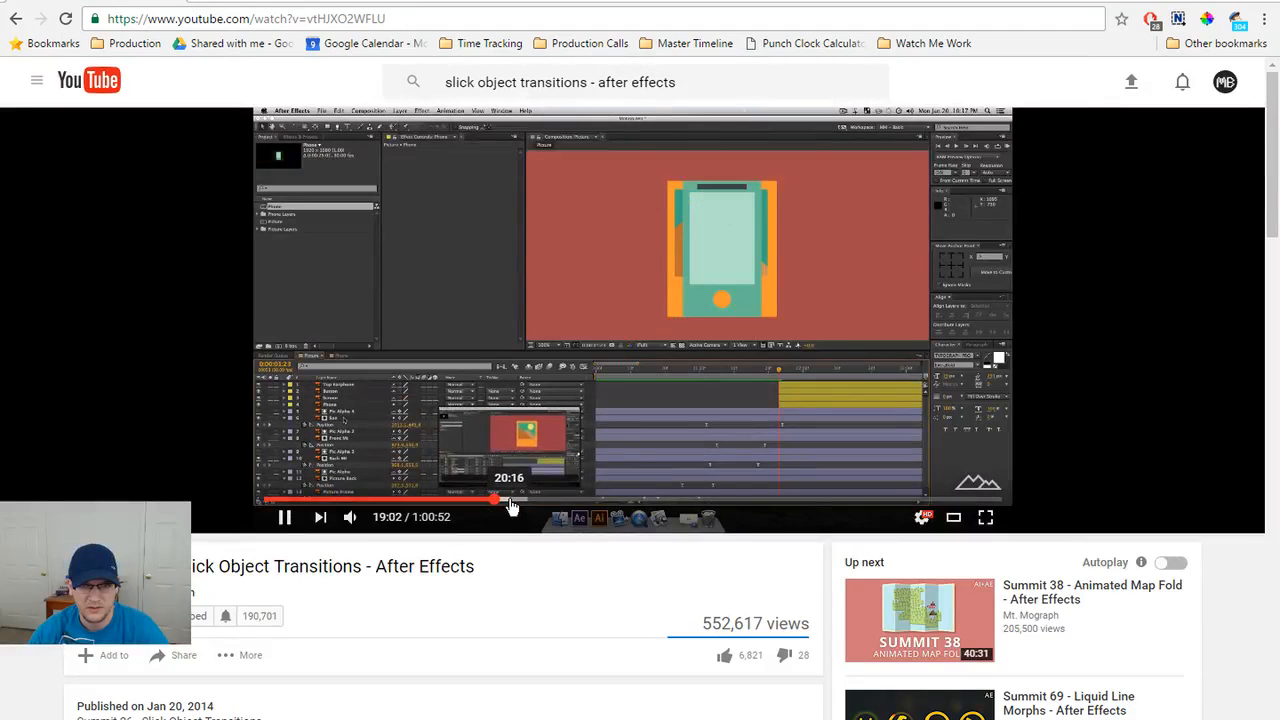
left_click(292, 528)
left_click_drag(614, 1, 1279, 322)
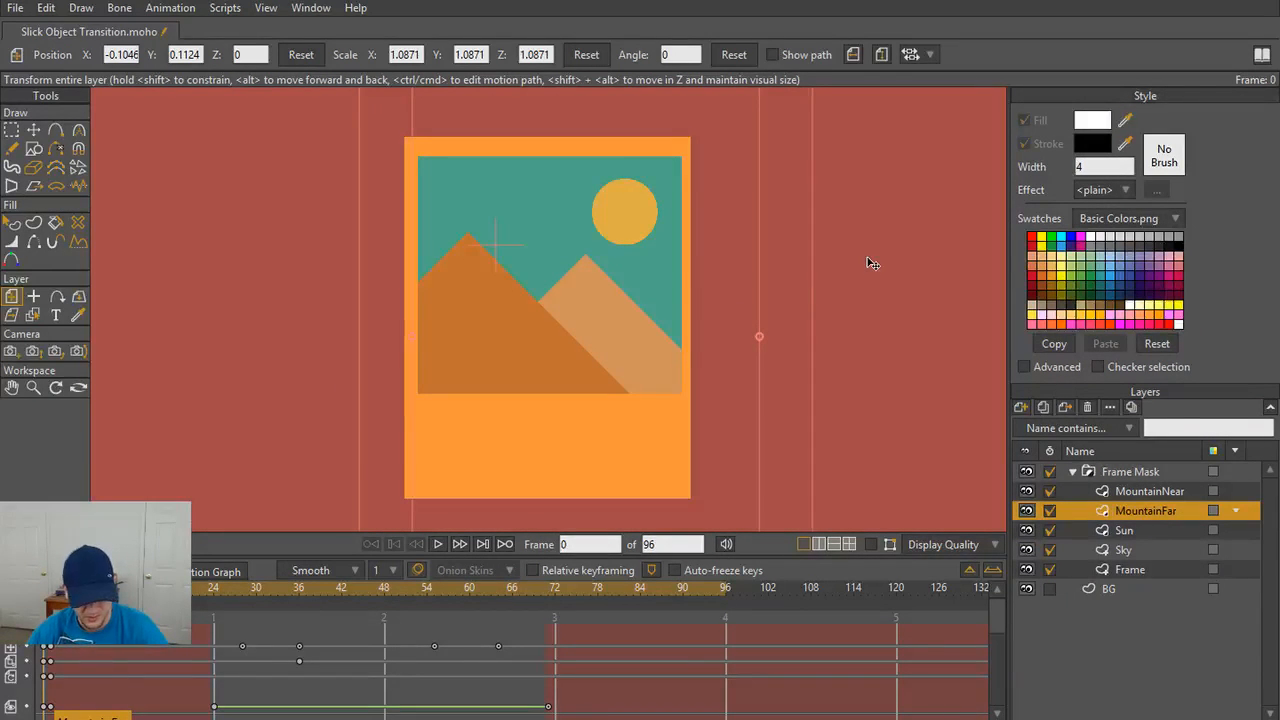
- Collapse the Frame Mask group and show the Slick Object Transition.moho file in Explorer
left_click(1072, 473)
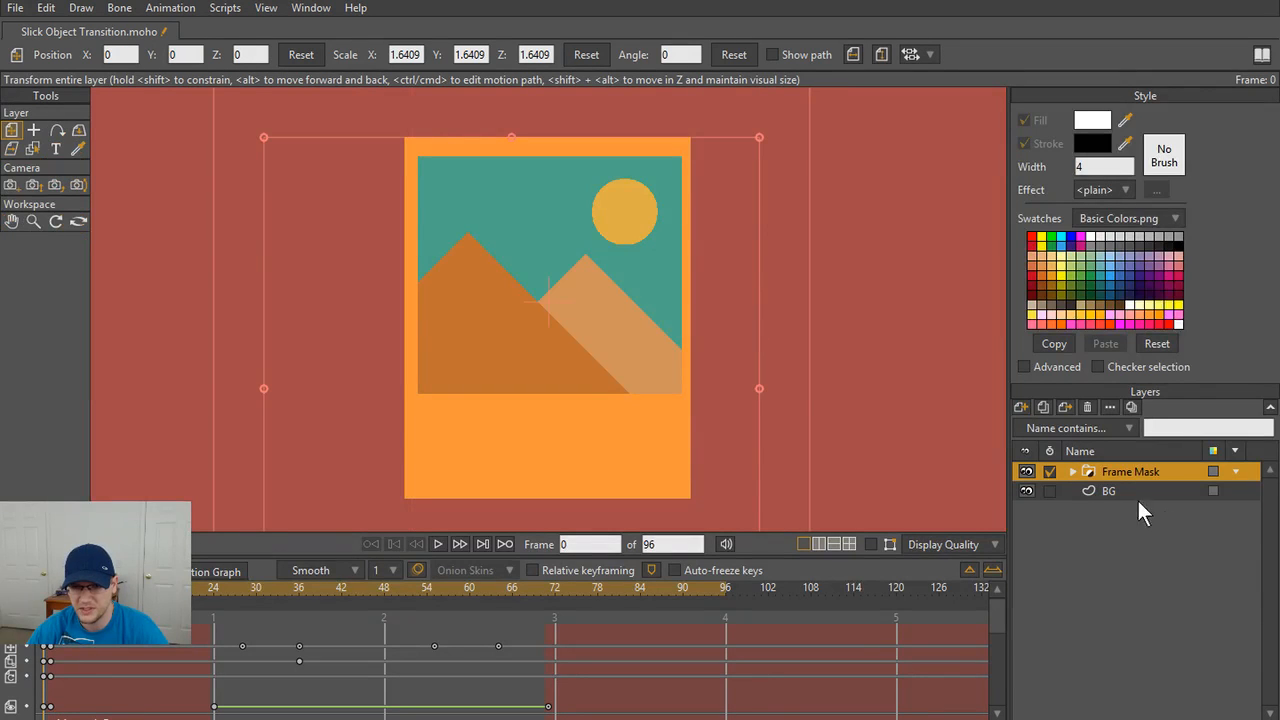
right_click(100, 27)
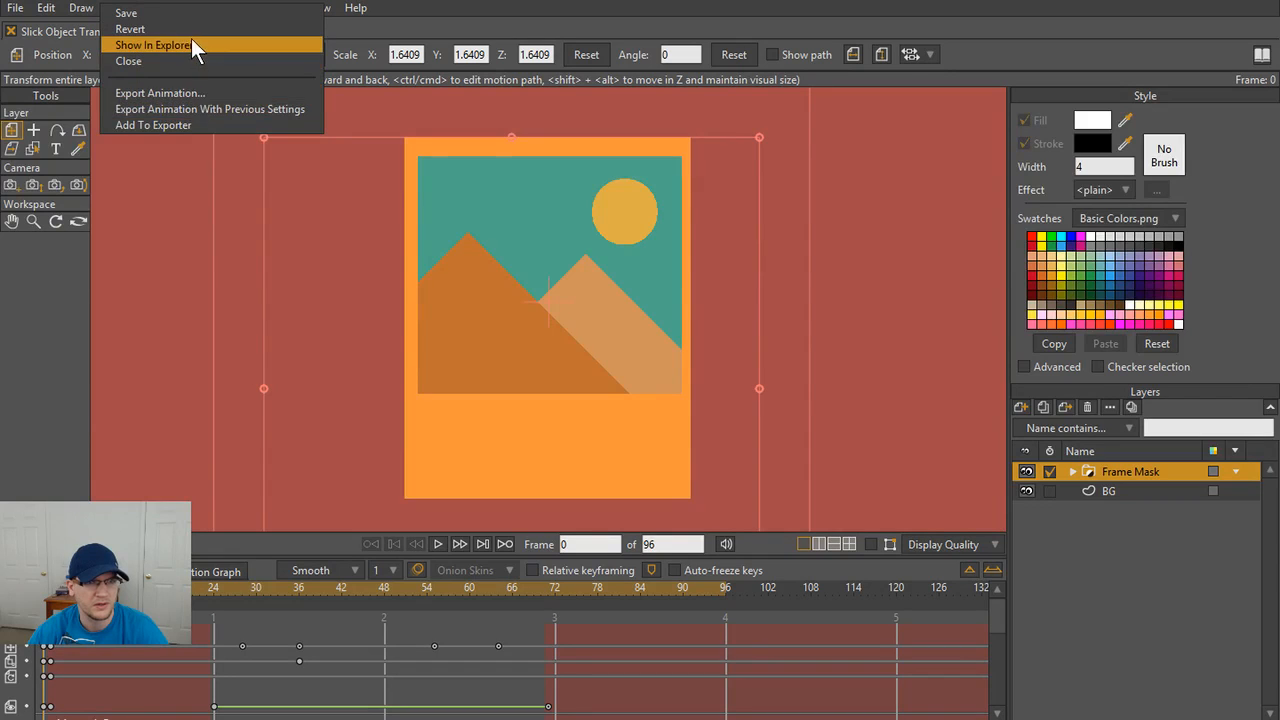
left_click(229, 50)
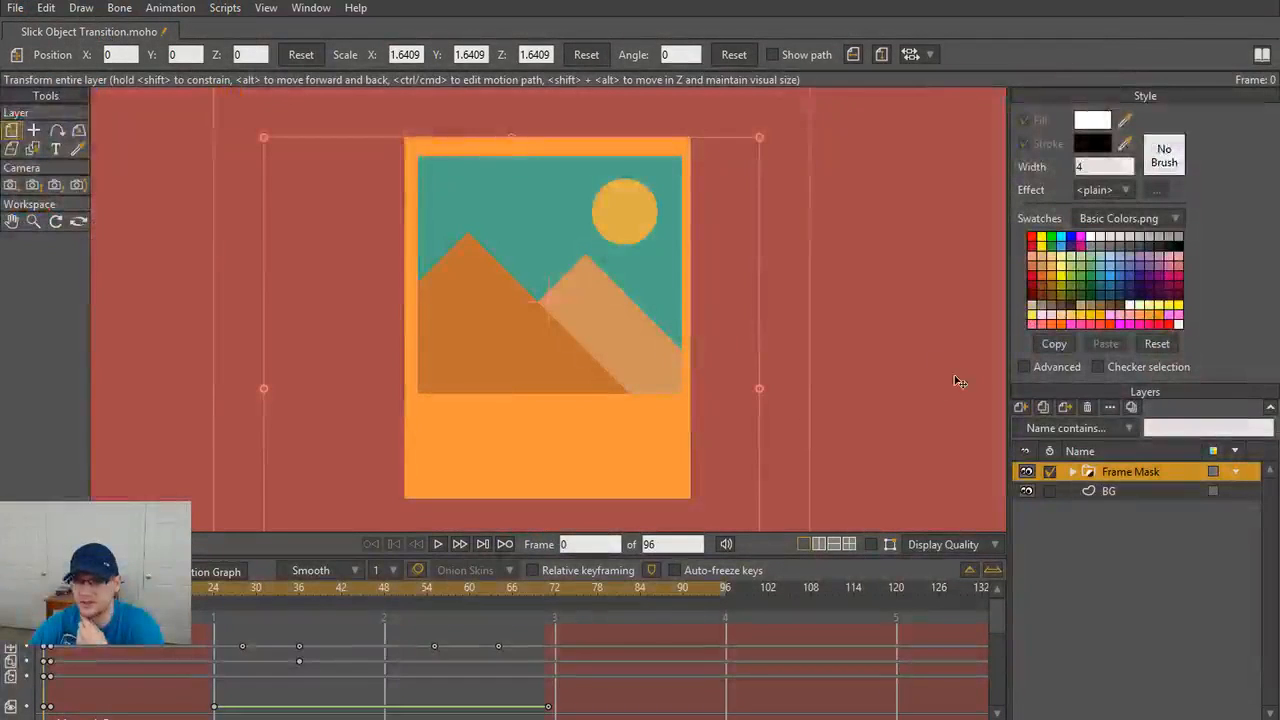
- Switch to the YouTube tutorial and examine full screen, from 19:04, how the sun's scale is keyframed, then leave full screen
key("alt+Tab")
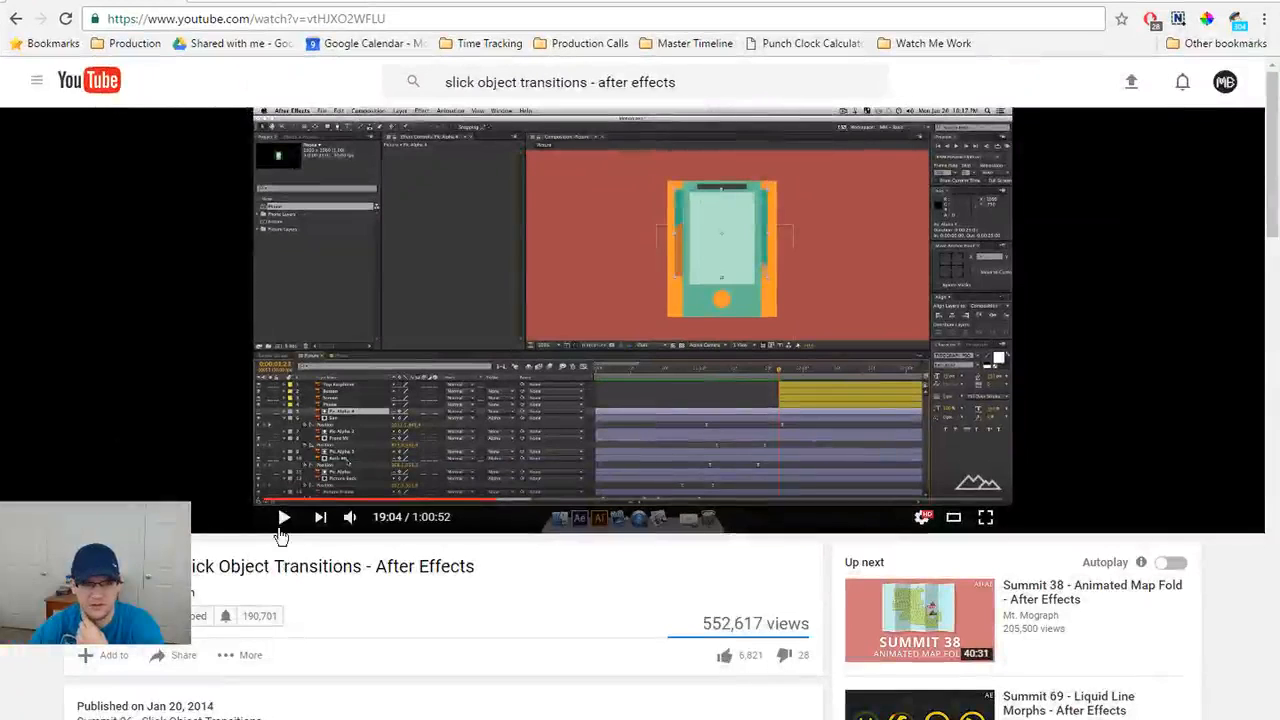
left_click(283, 518)
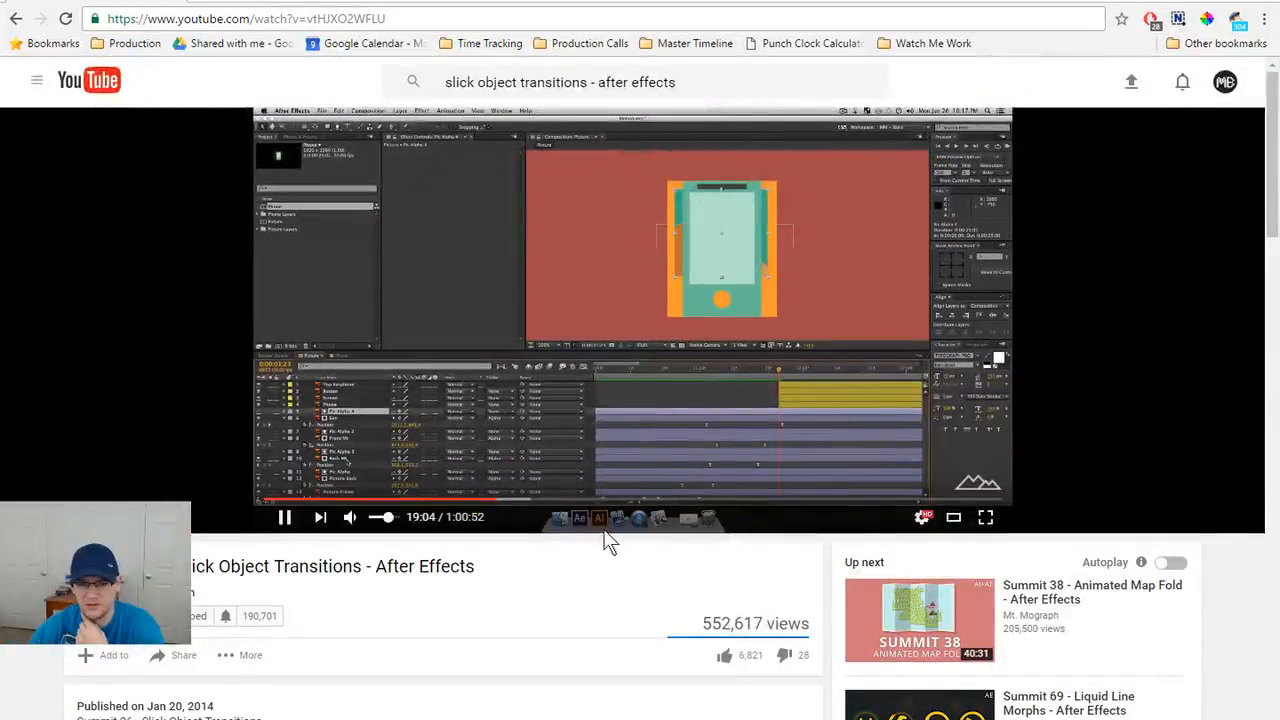
left_click(985, 517)
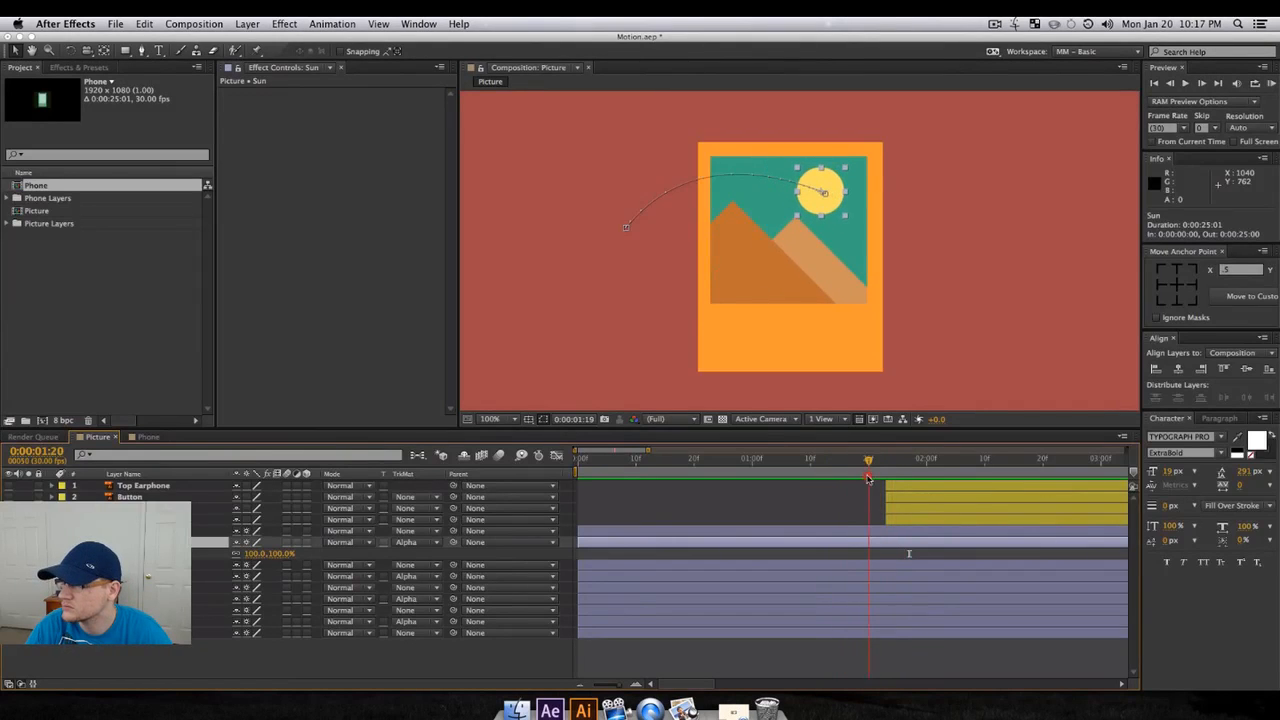
left_click_drag(868, 478, 950, 466)
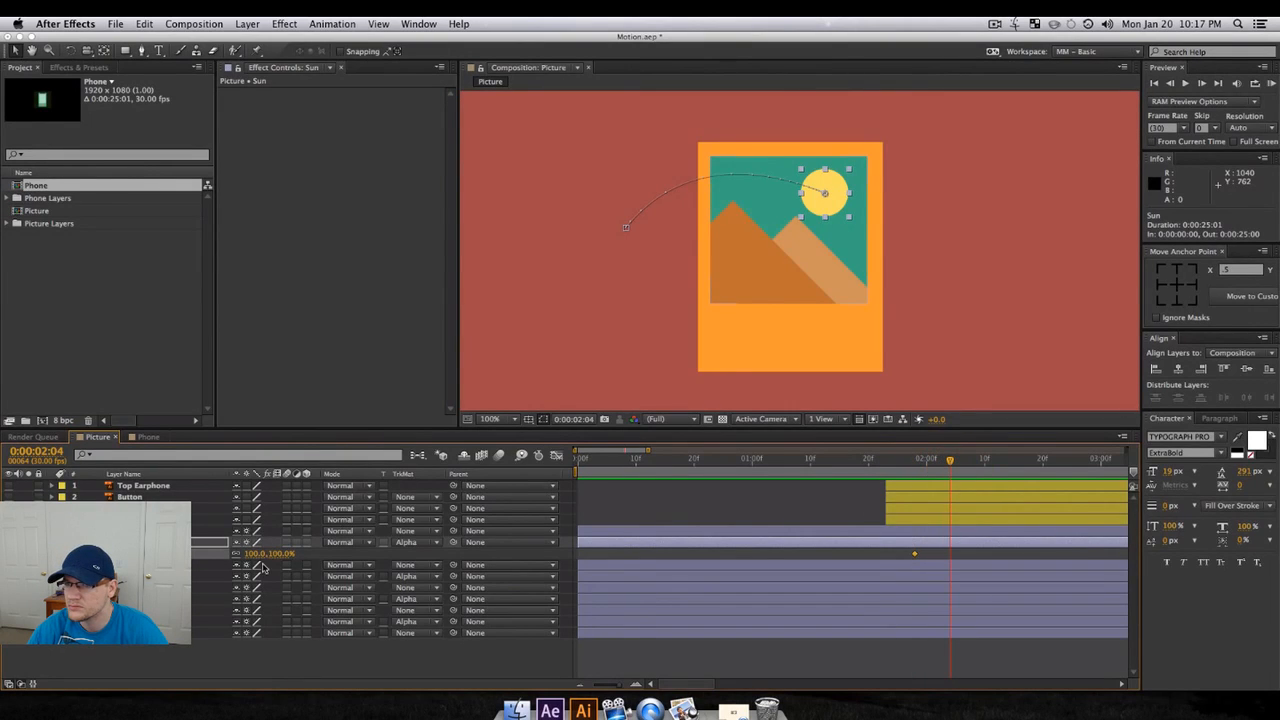
left_click(922, 461)
left_click_drag(922, 461, 932, 463)
left_click_drag(278, 555, 291, 554)
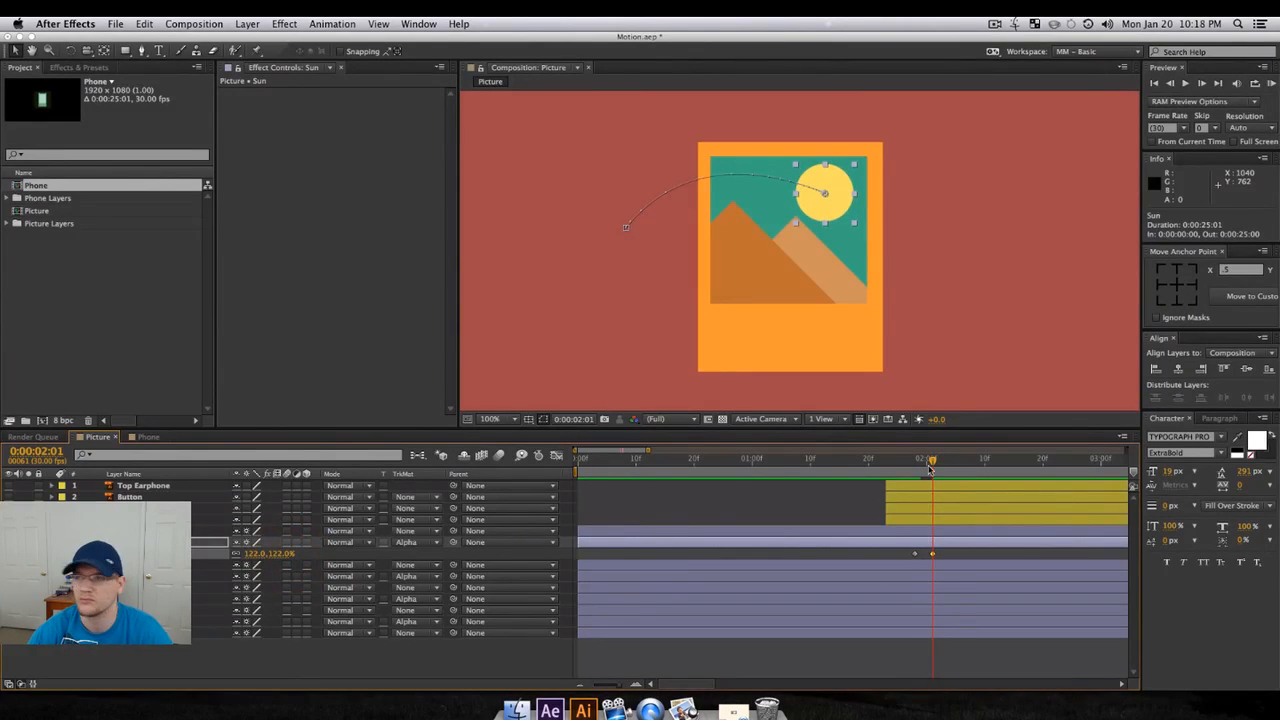
left_click(988, 465)
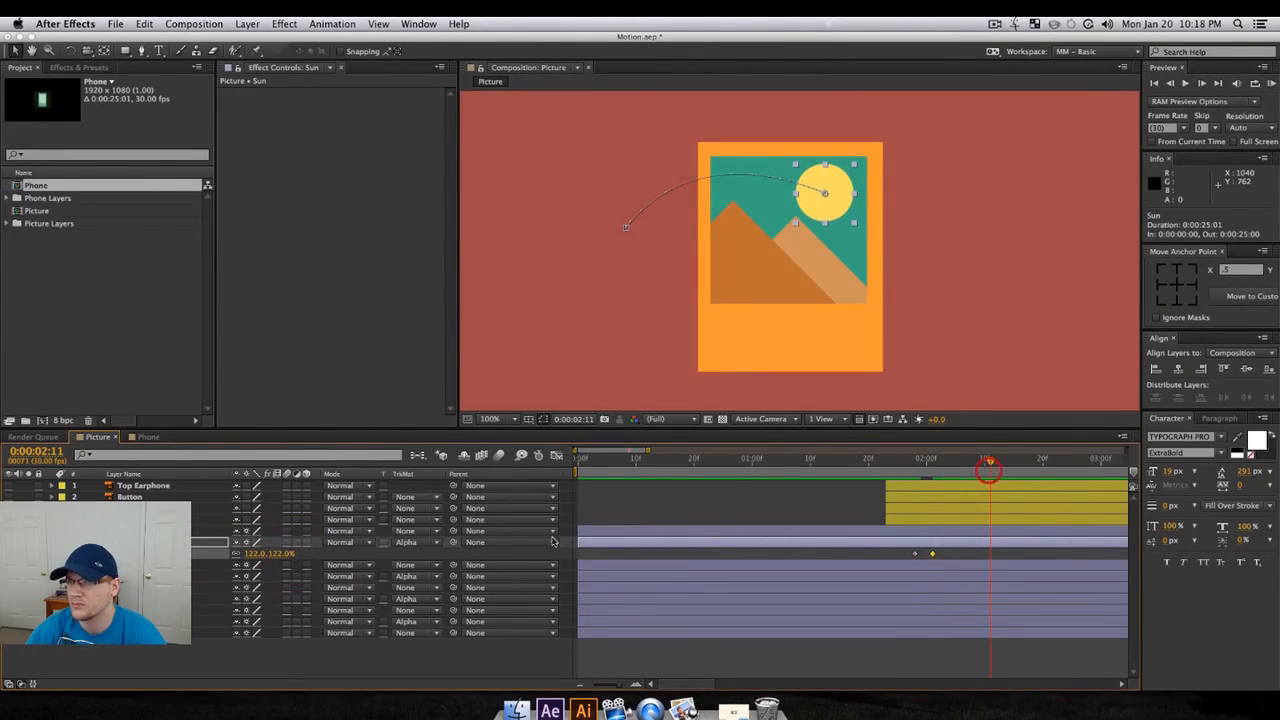
left_click(276, 553)
type("0")
key("Return")
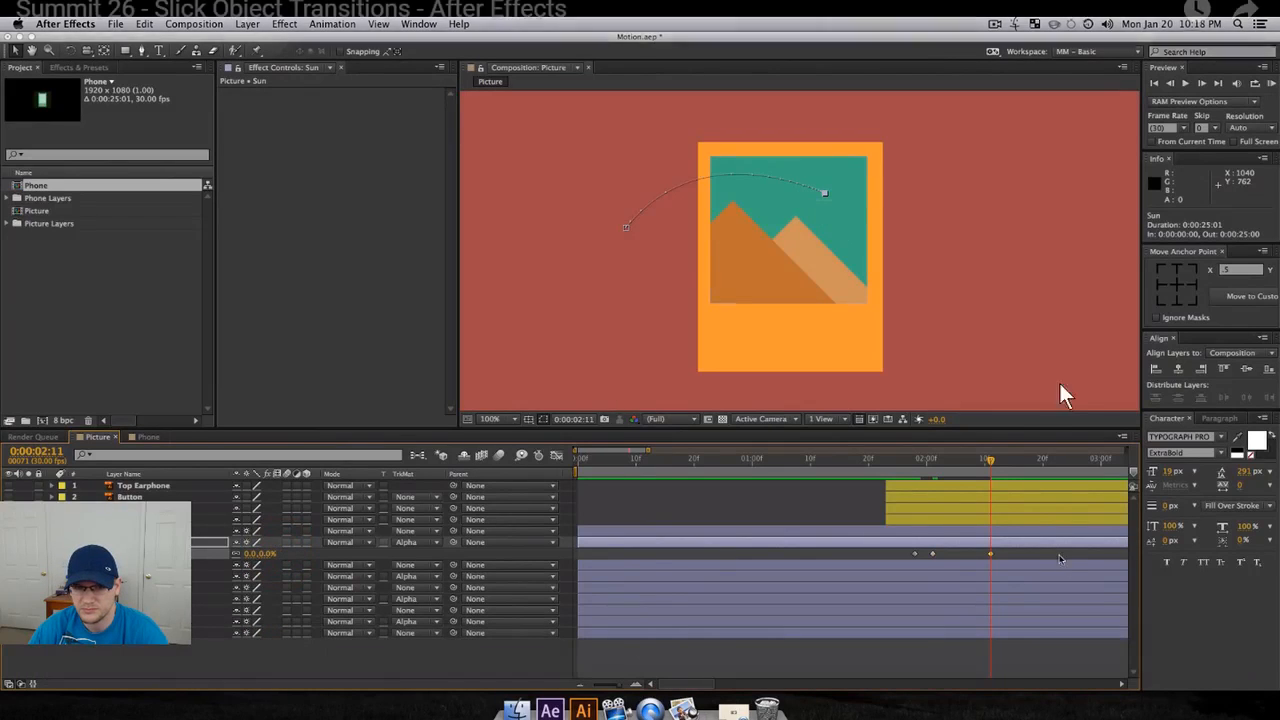
left_click_drag(1052, 563, 815, 557)
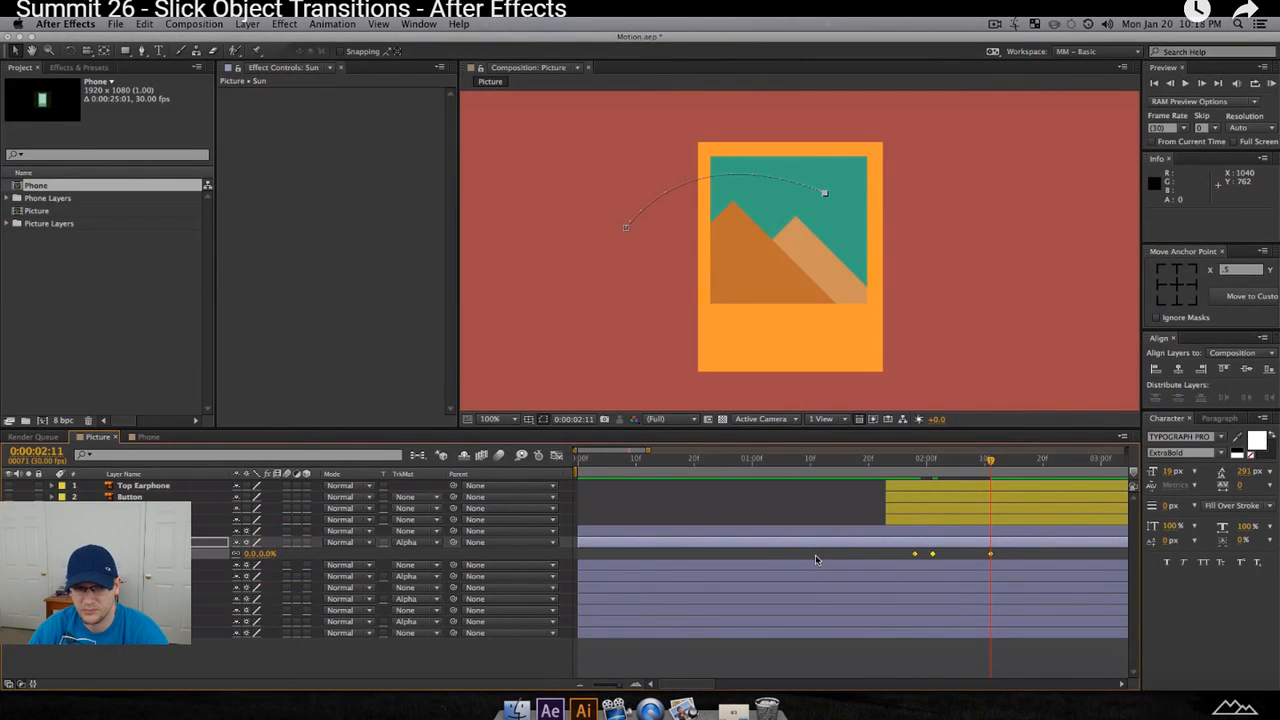
key("Escape")
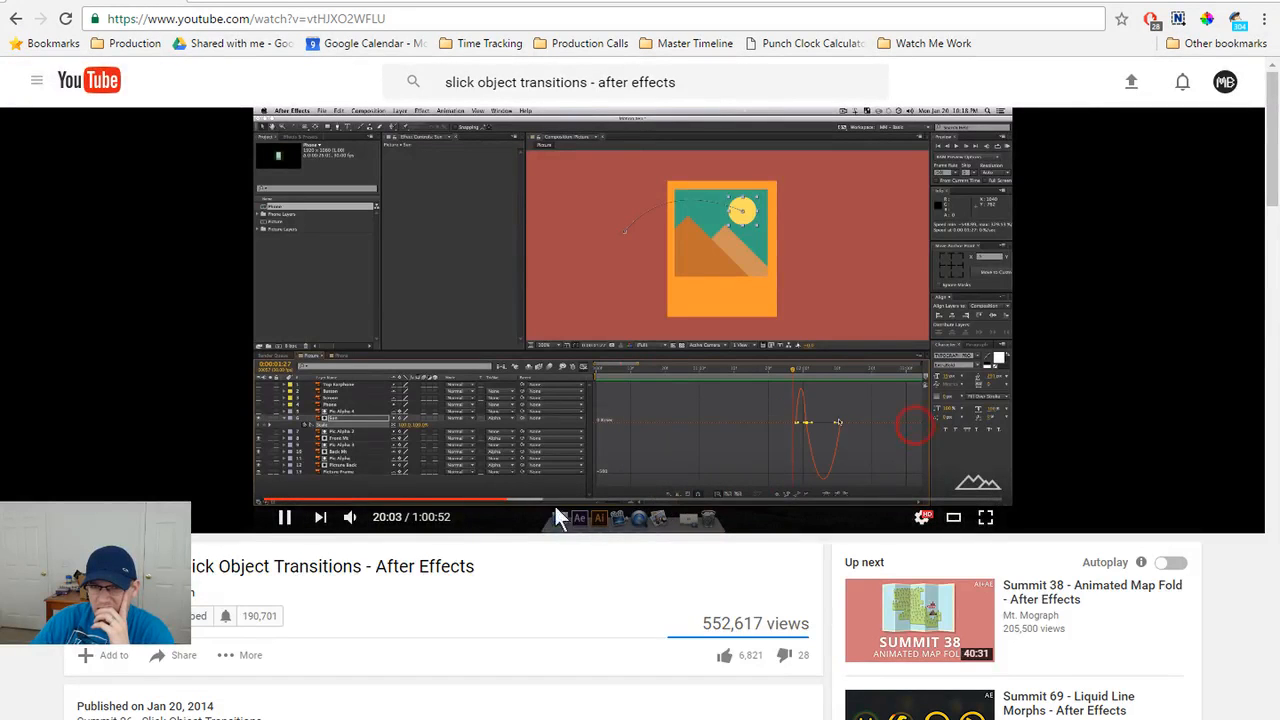
- Skim the tutorial section between about 20:56 and 22:09 for the picture layers' animation, pause it near 21:02 and return to Moho
mouse_move(352, 525)
left_click_drag(389, 519, 377, 523)
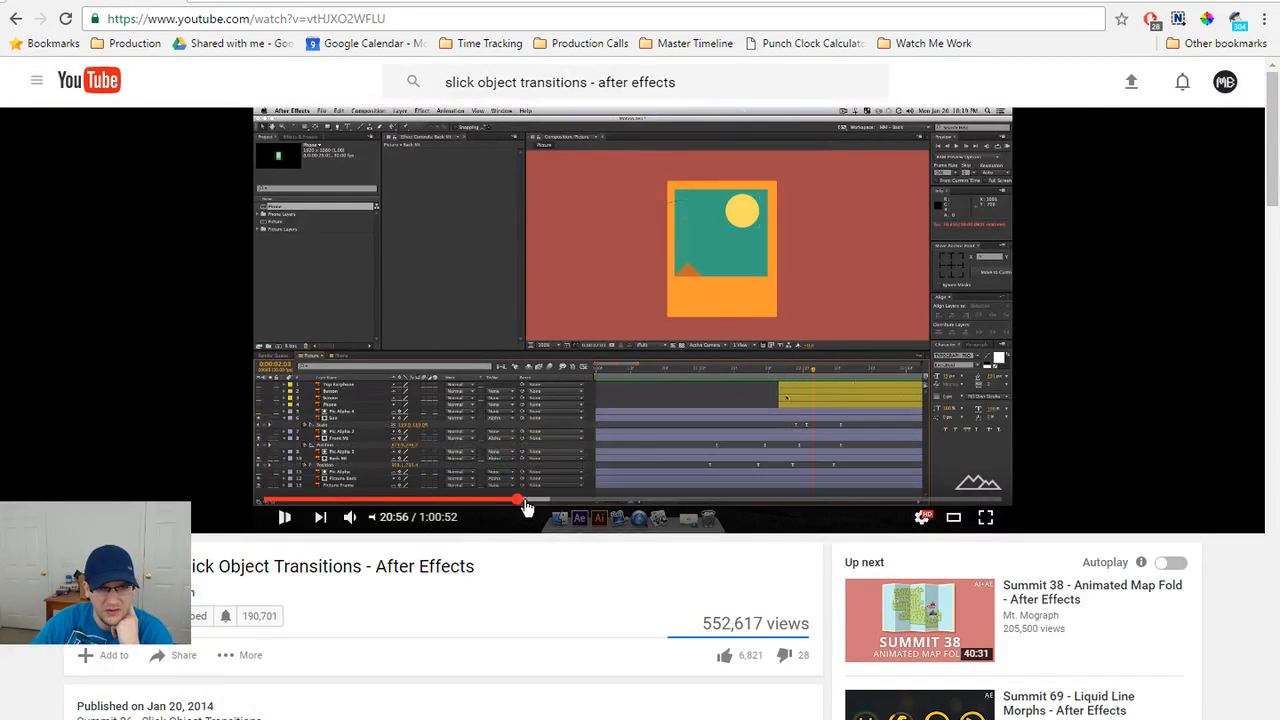
left_click(536, 501)
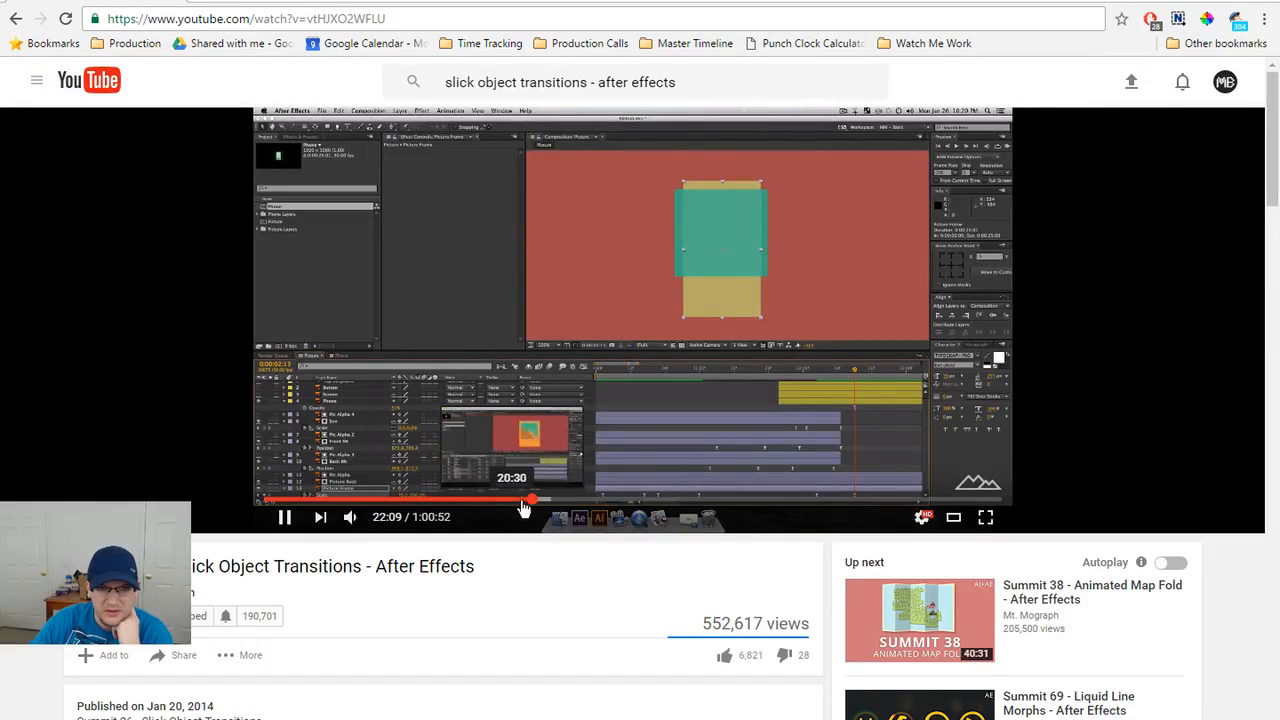
left_click(529, 501)
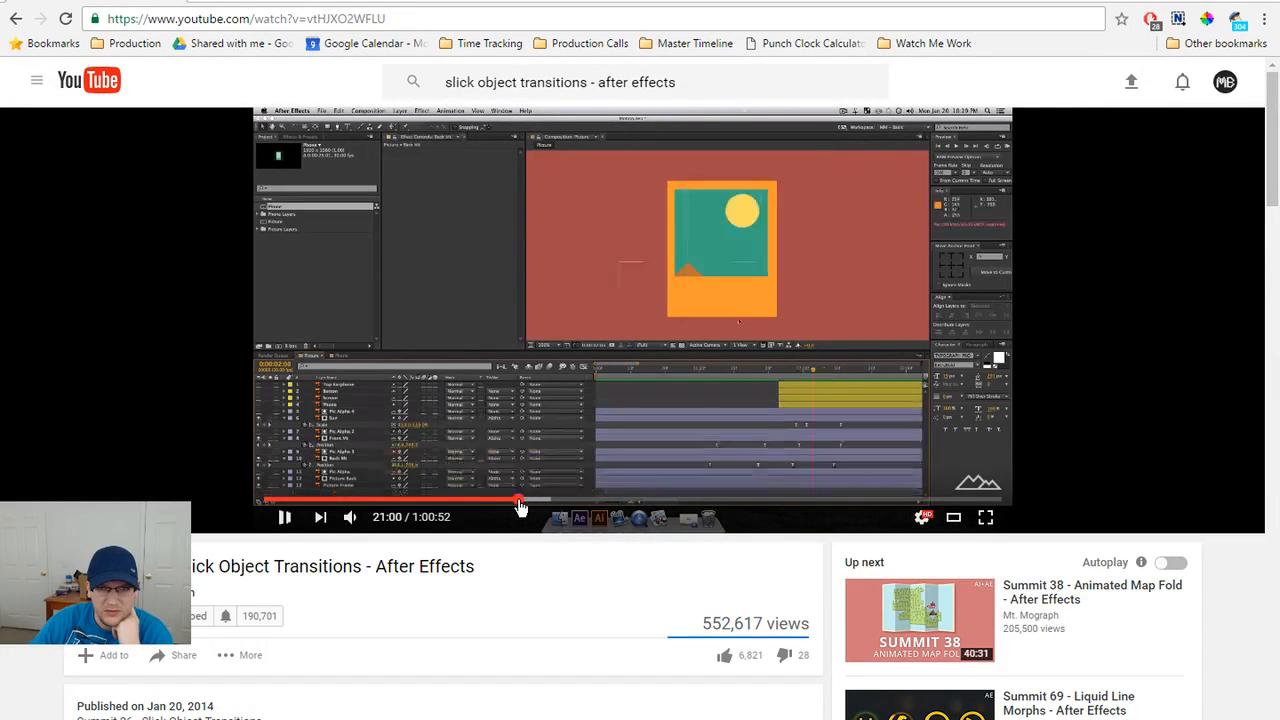
left_click(285, 517)
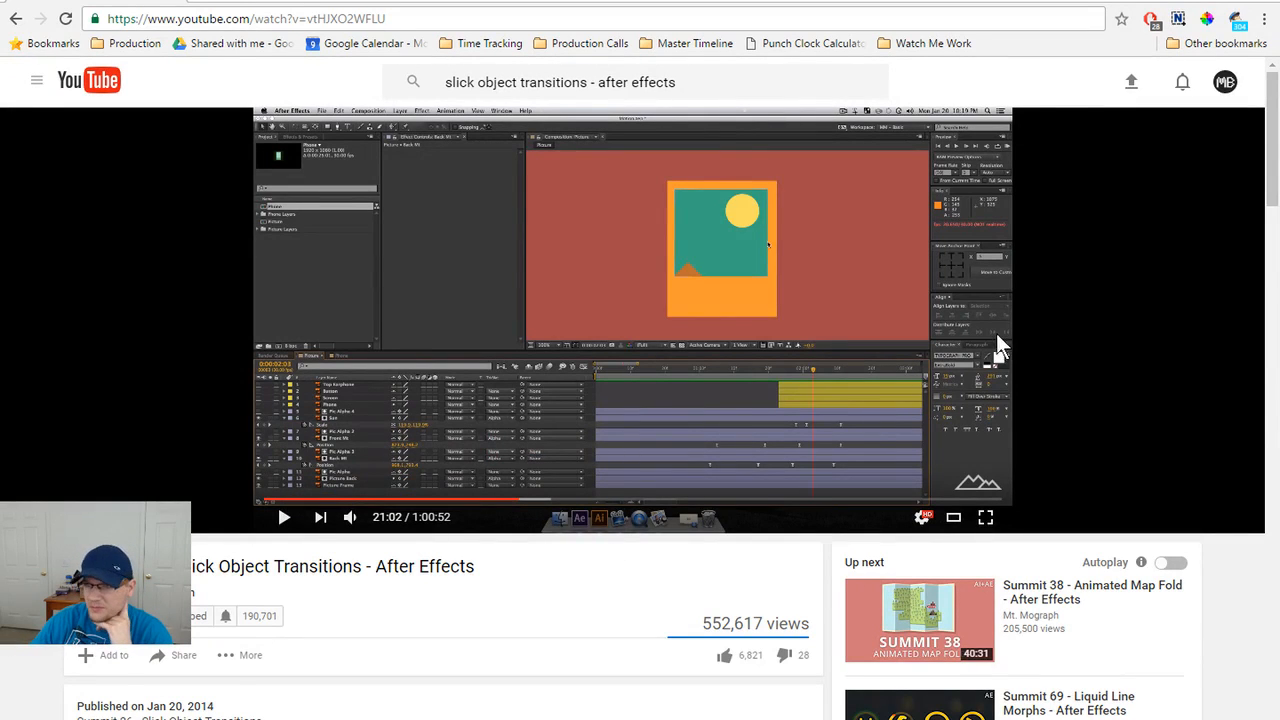
left_click(491, 502)
left_click(497, 503)
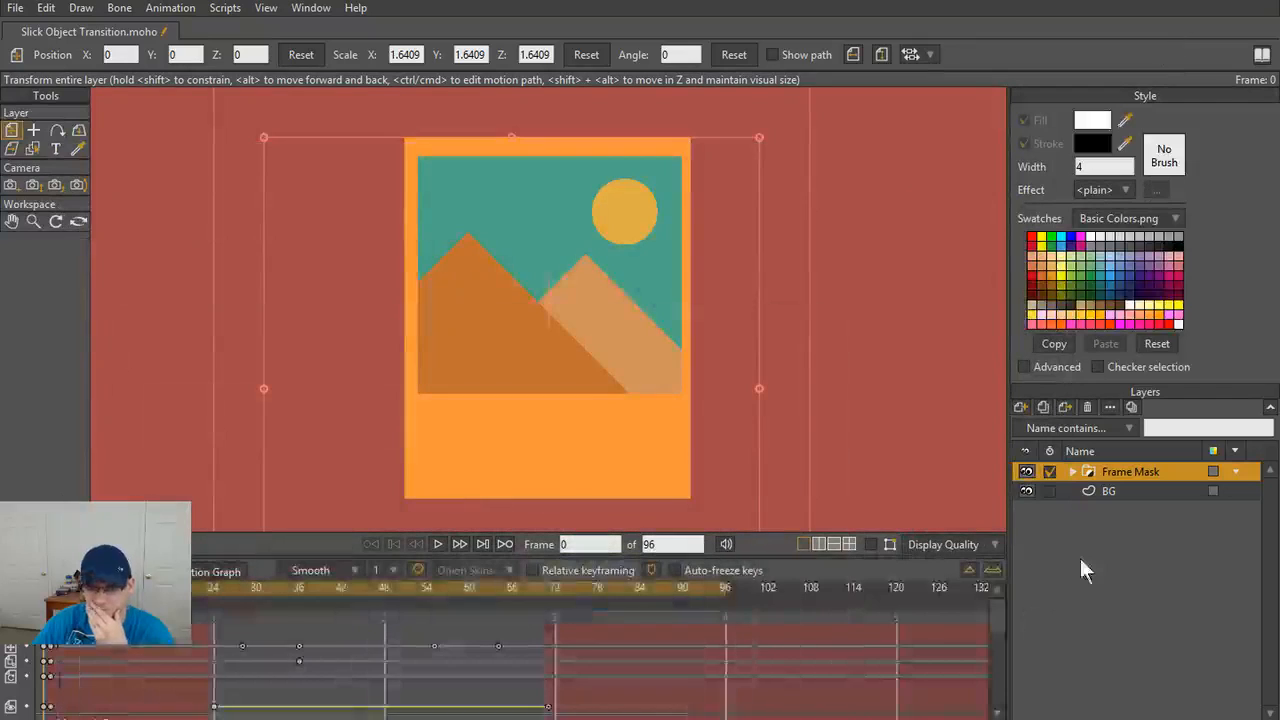
- Rename the Frame Mask group layer to Mountains and keep it collapsed
left_click(1072, 472)
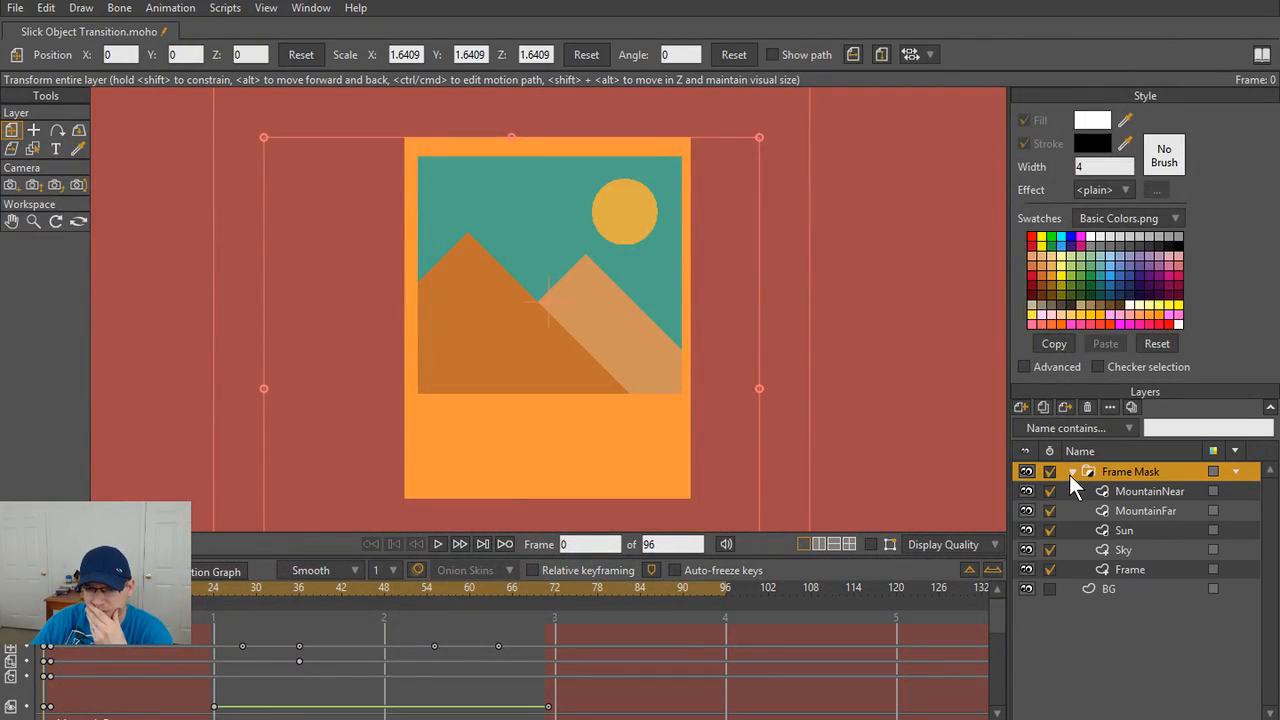
left_click(1071, 473)
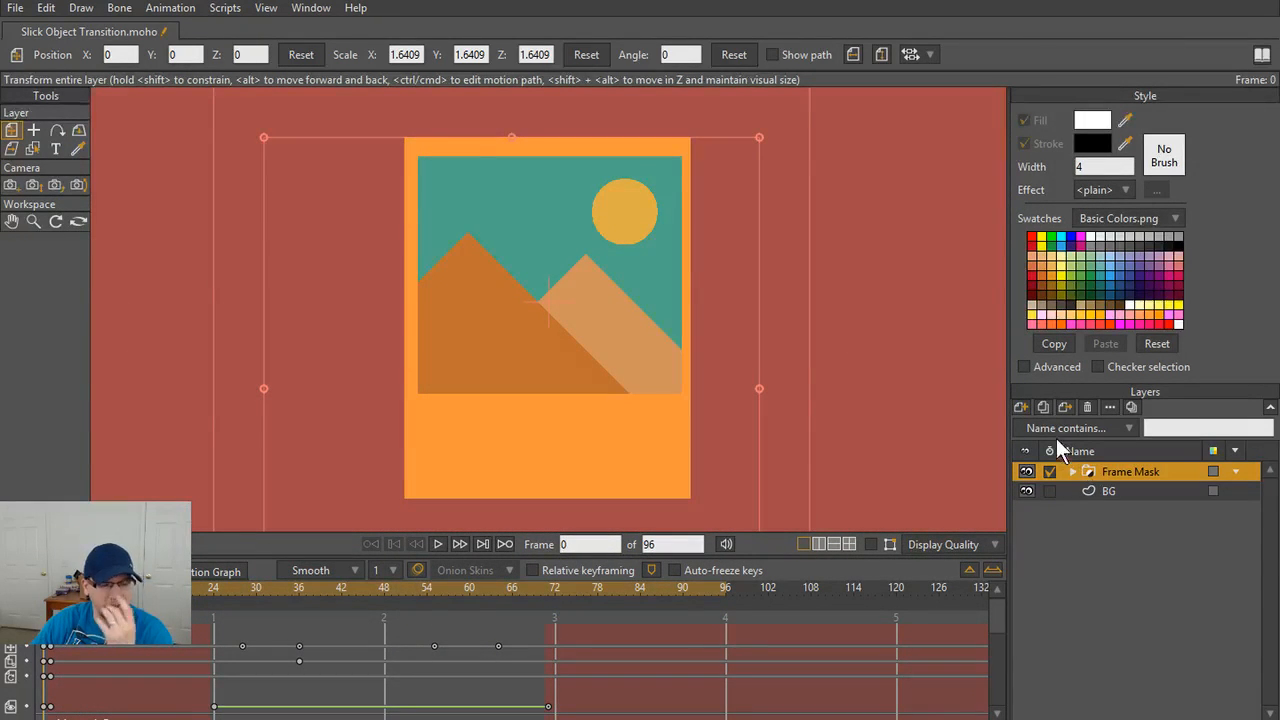
double_click(1134, 472)
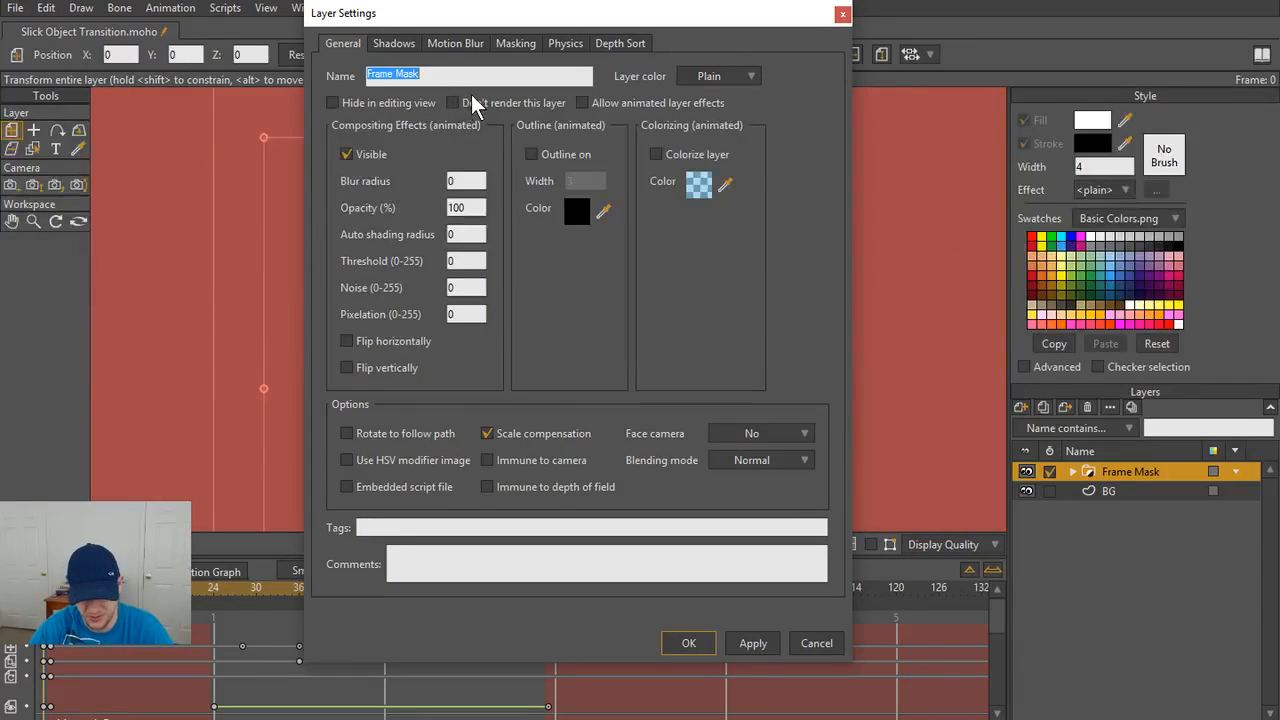
type("Mountains")
key("Return")
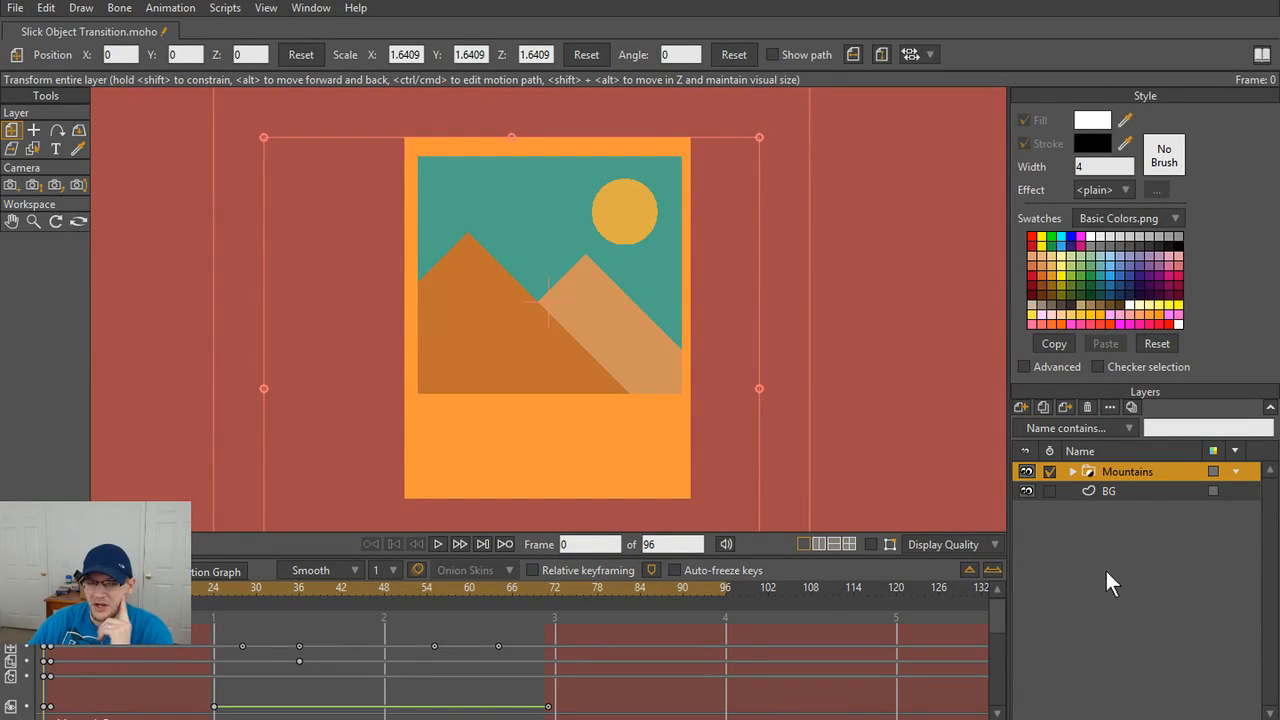
left_click(15, 8)
mouse_move(67, 106)
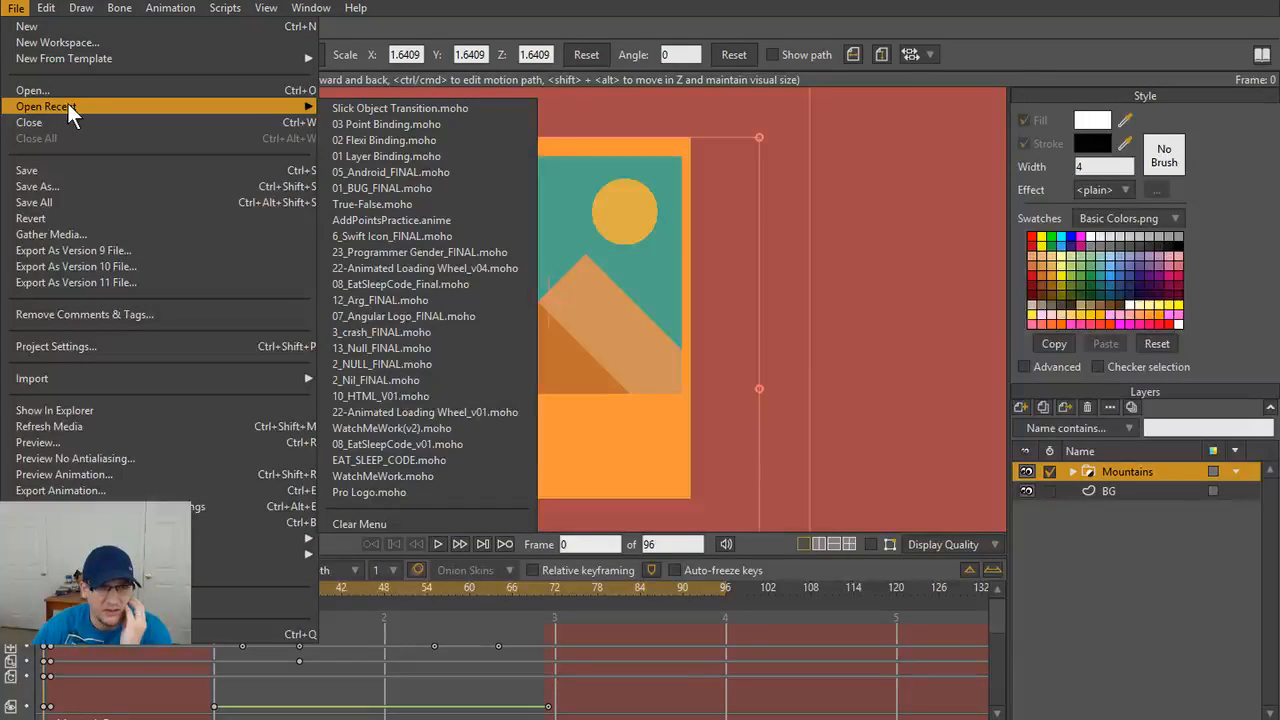
left_click(69, 92)
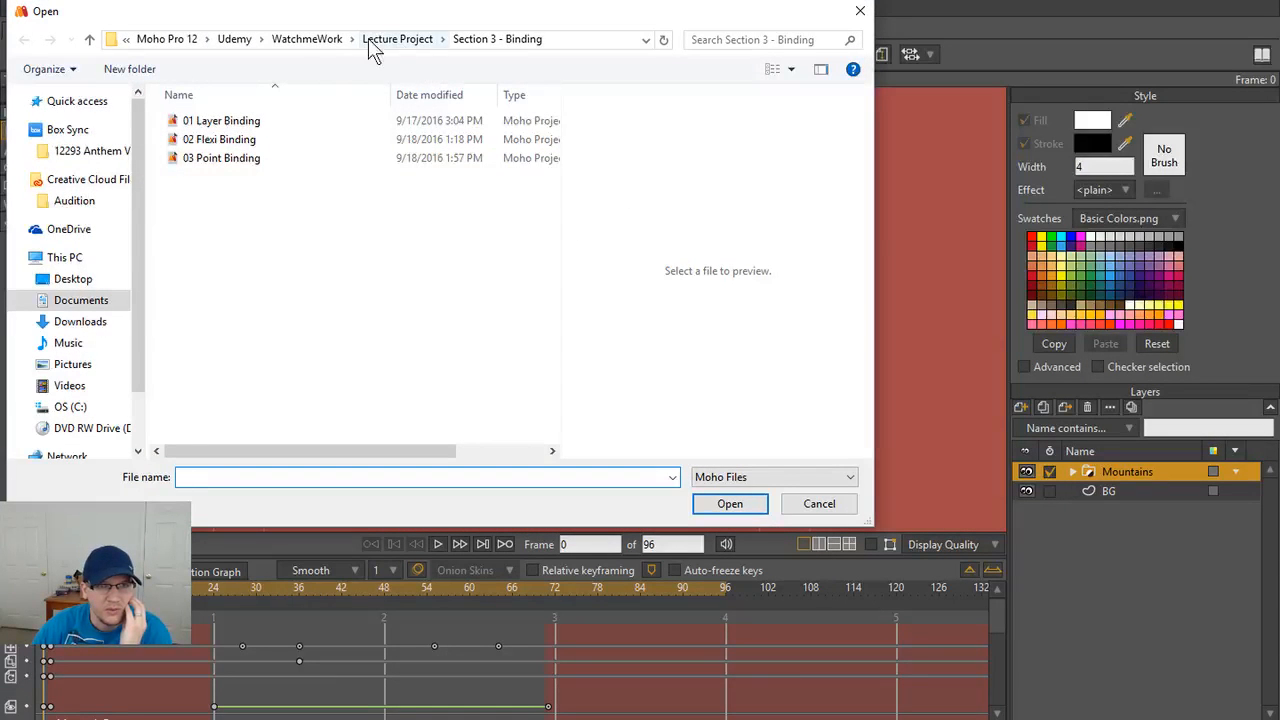
left_click(300, 39)
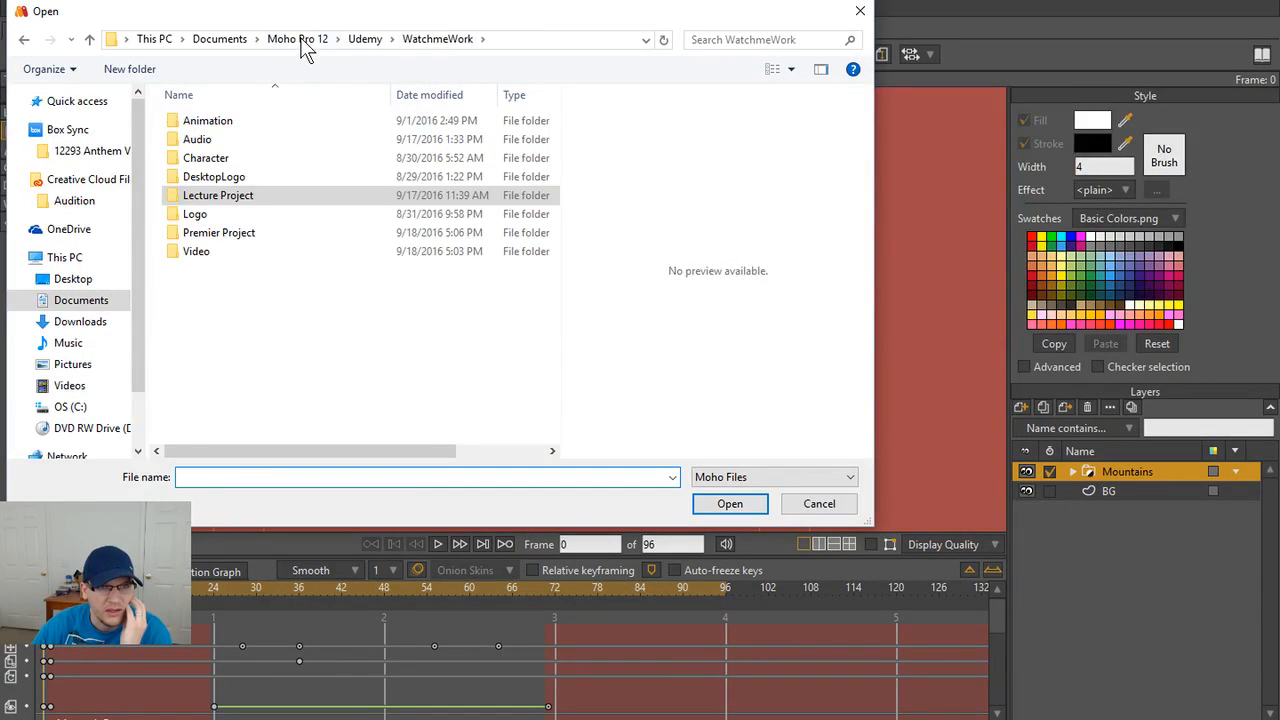
left_click(219, 39)
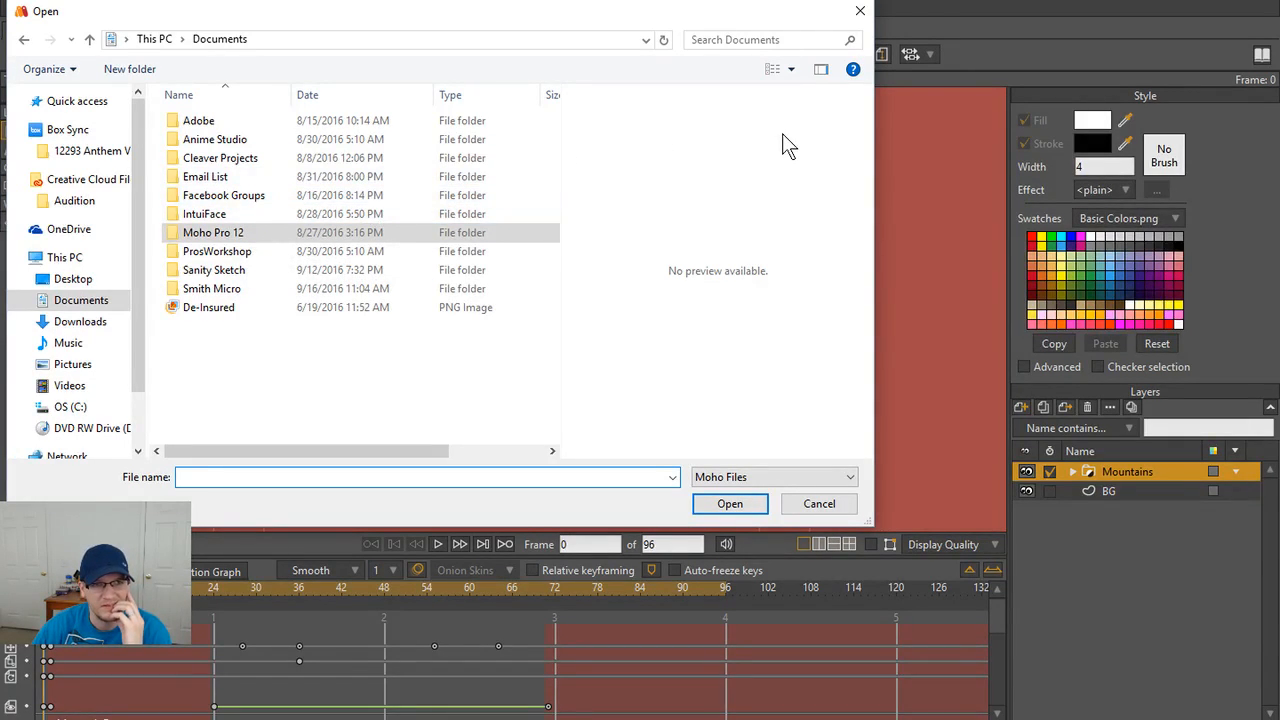
left_click(859, 11)
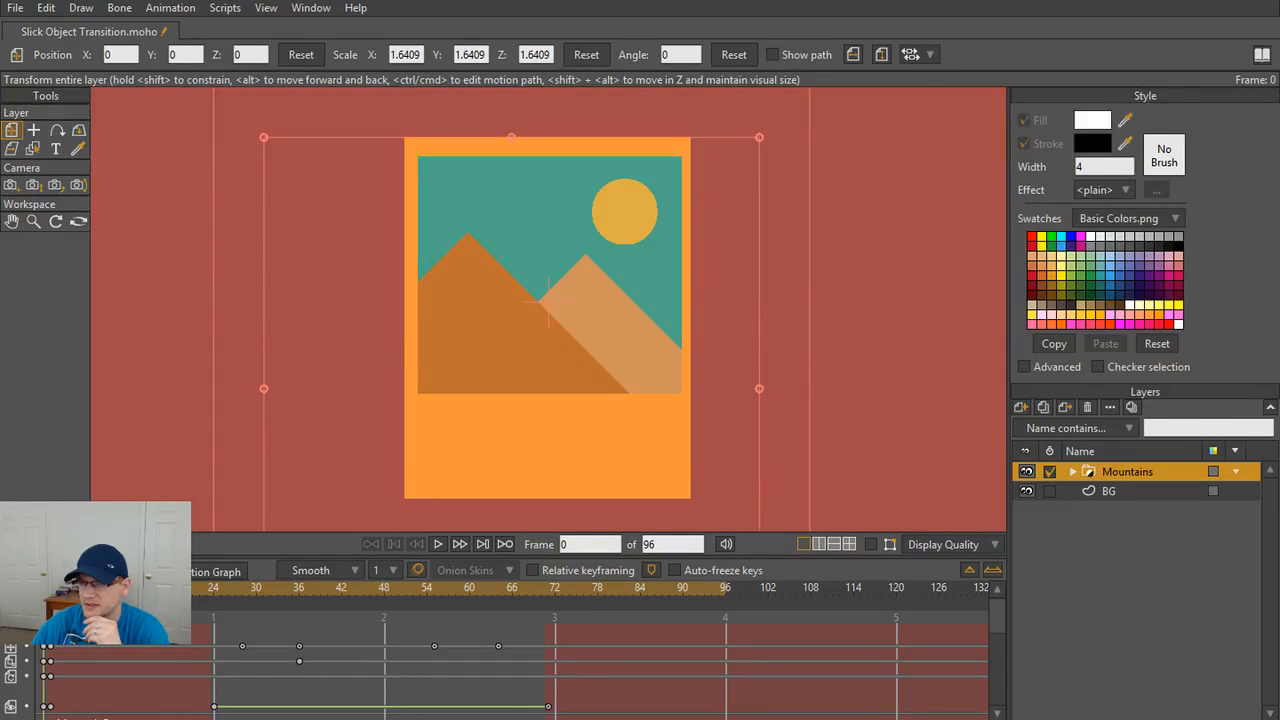
left_click(1180, 0)
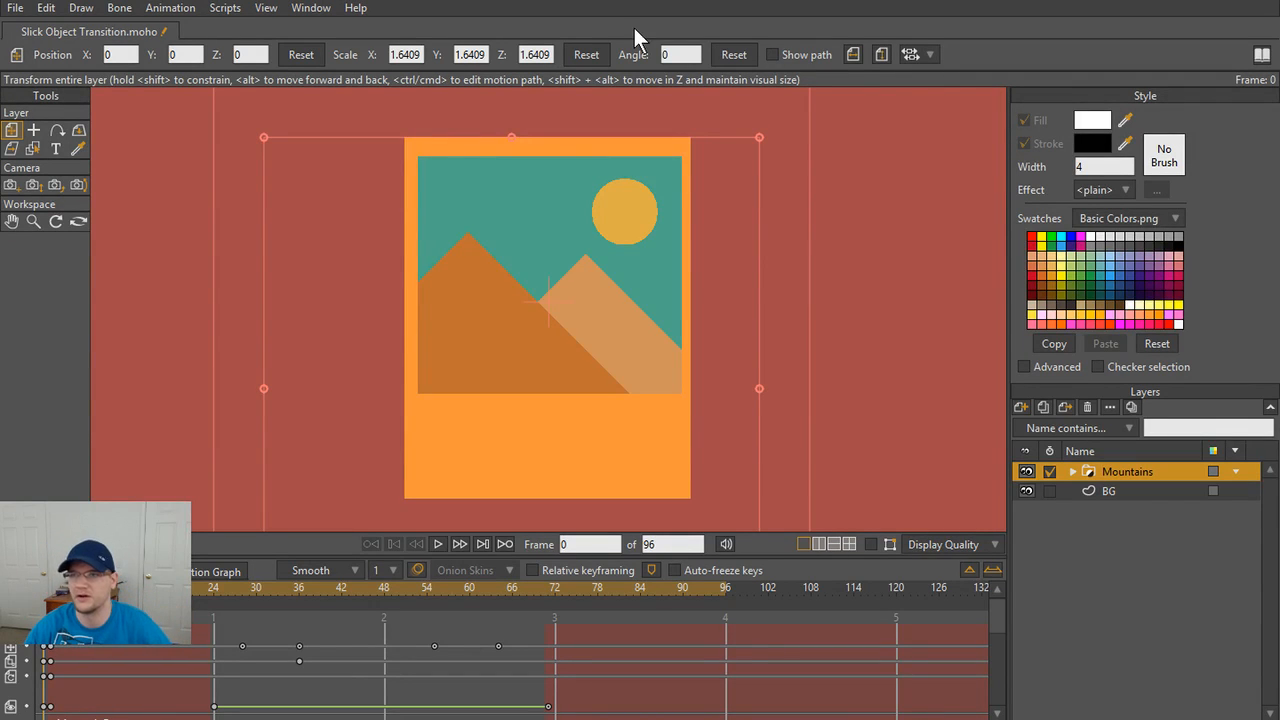
- Start a general import and browse to the Props folder under Documents, Moho Pro 12, Moho Pro Saves
left_click(16, 8)
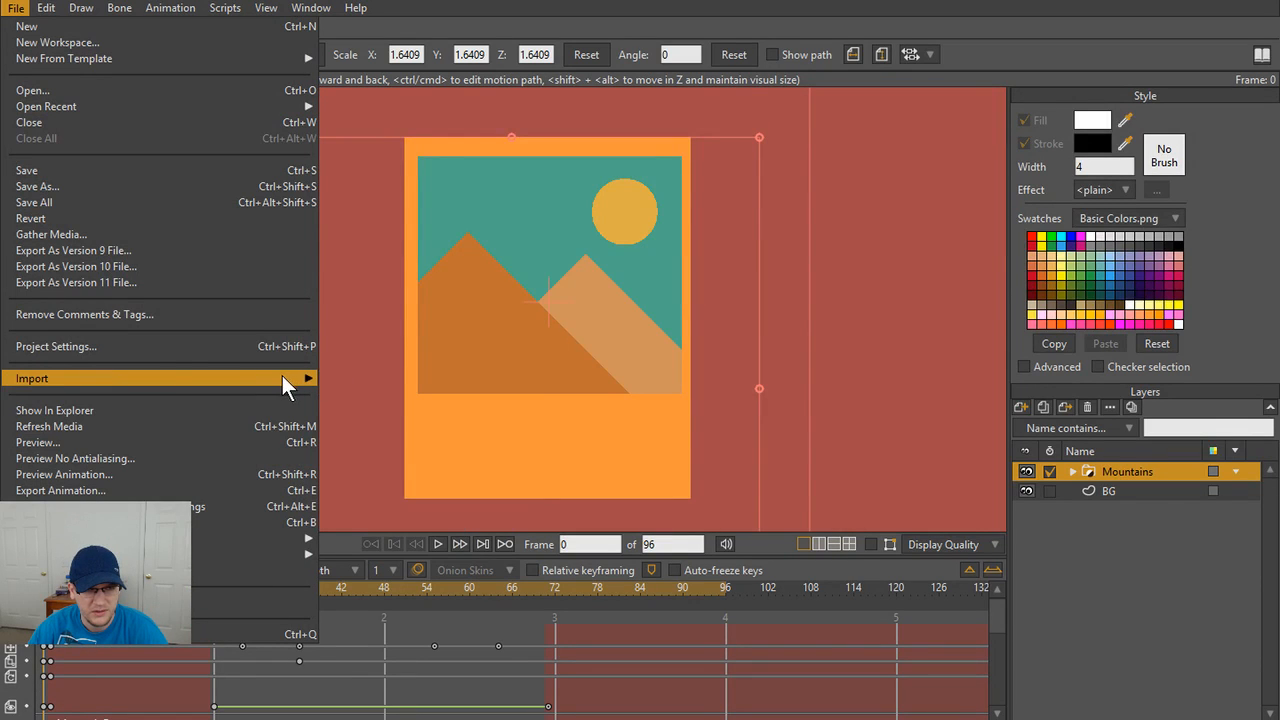
mouse_move(265, 378)
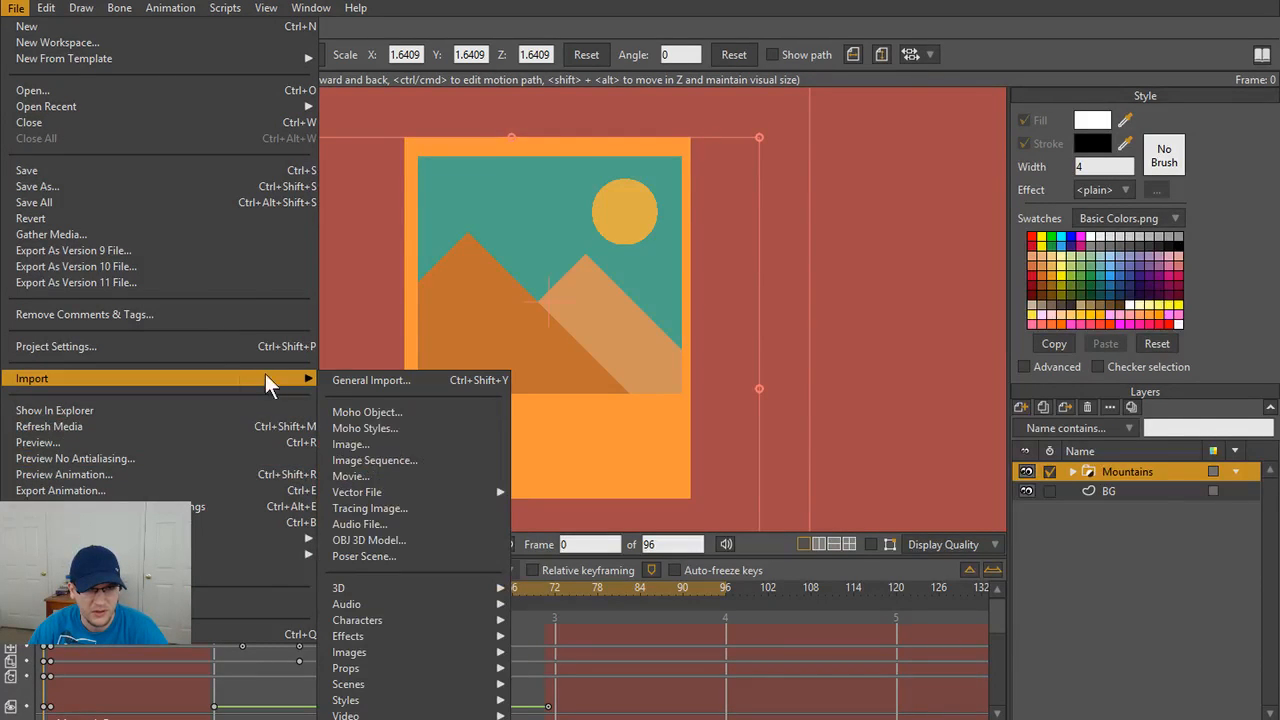
left_click(406, 386)
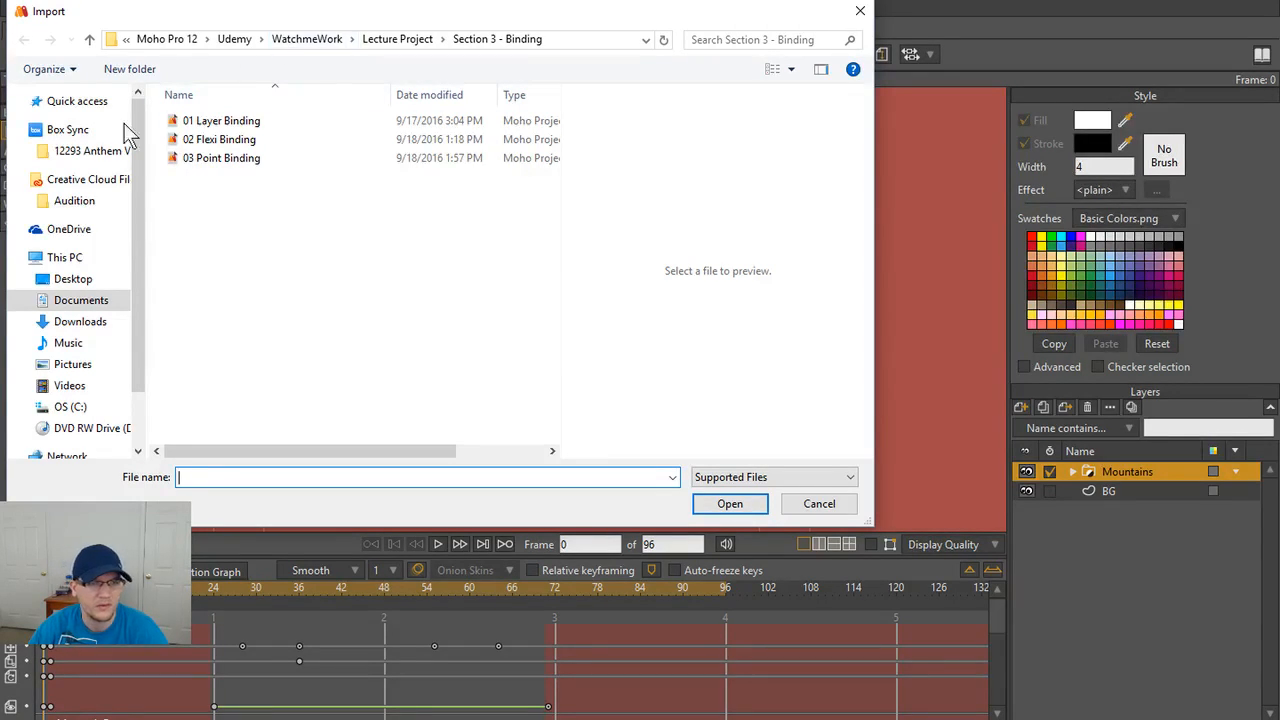
left_click(105, 310)
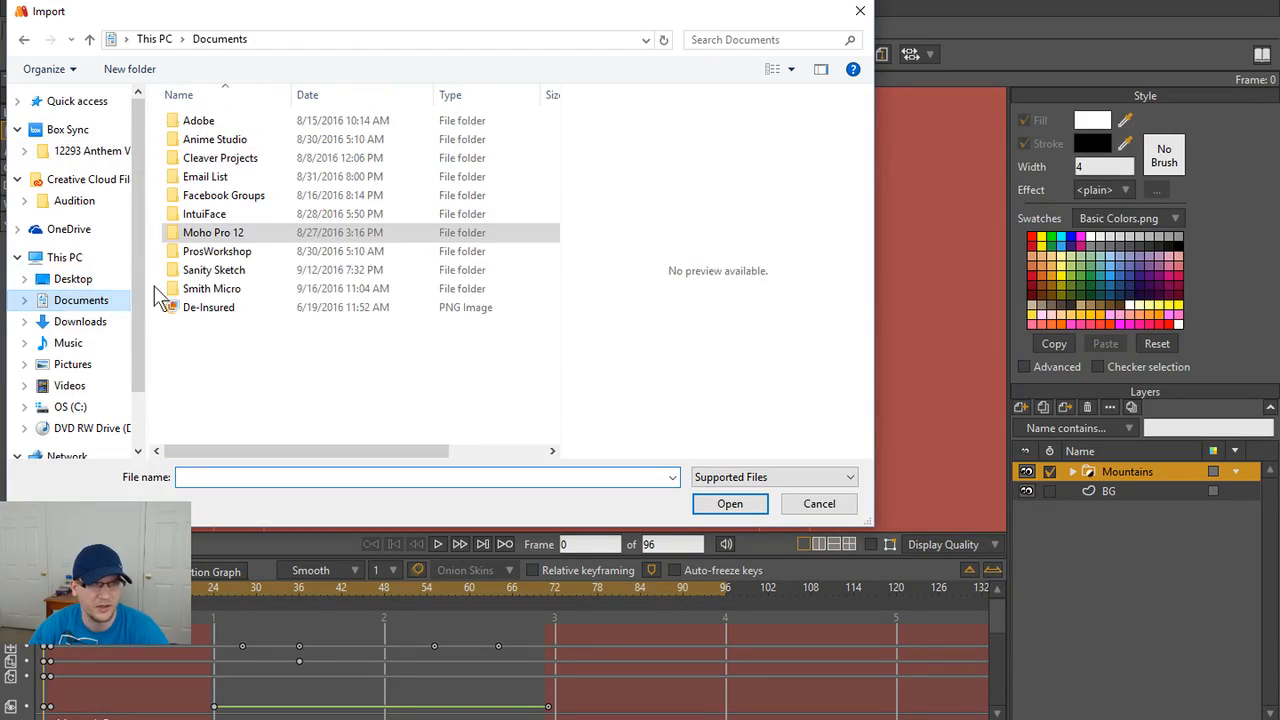
left_click(241, 238)
double_click(241, 238)
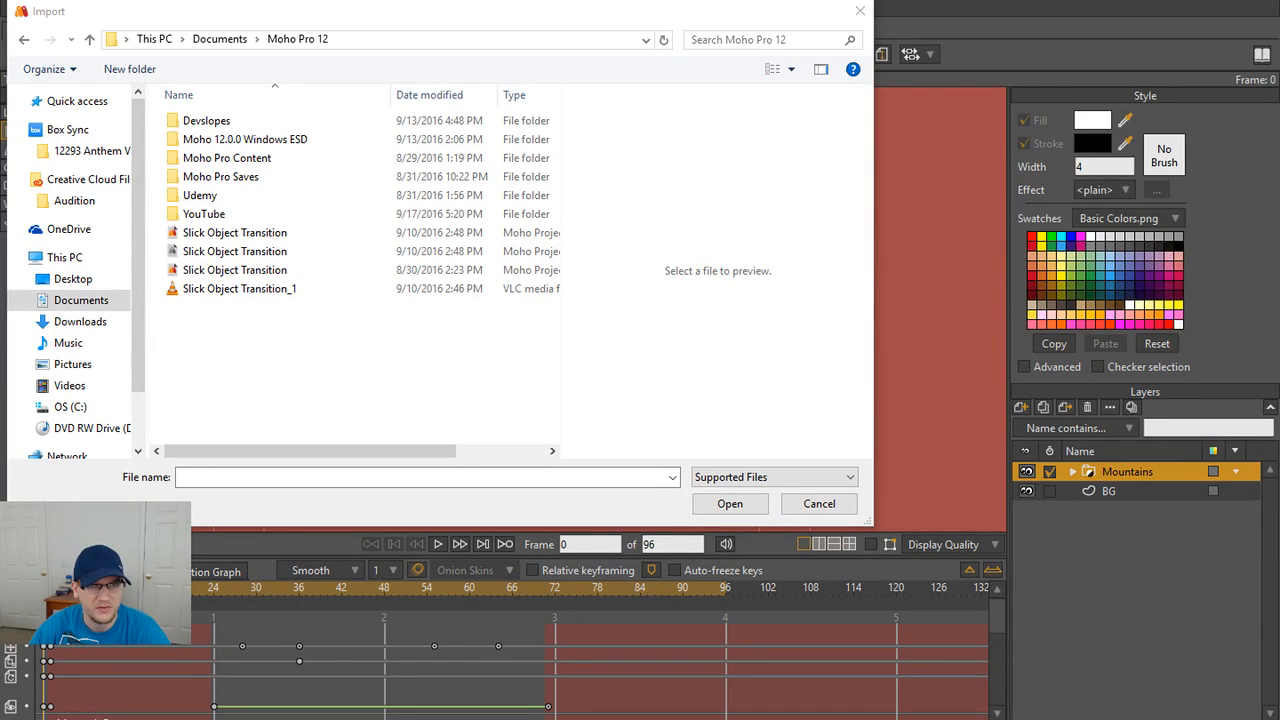
double_click(272, 160)
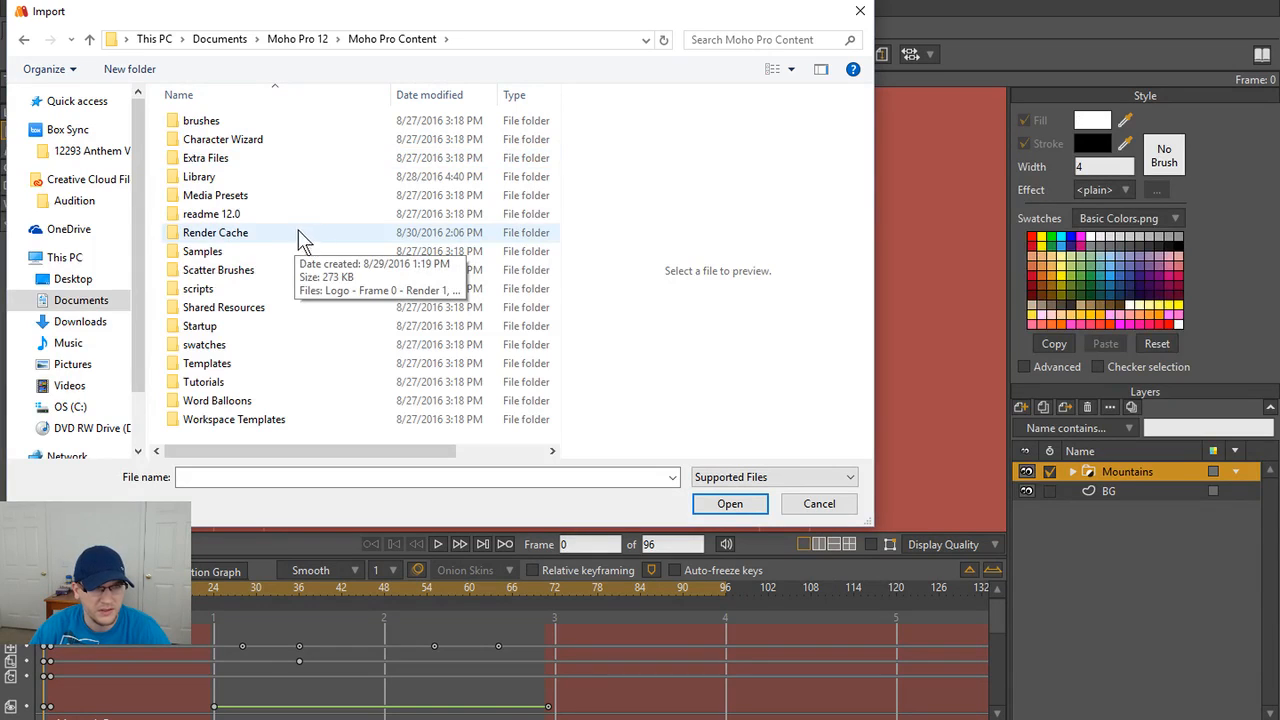
left_click(89, 39)
left_click(237, 183)
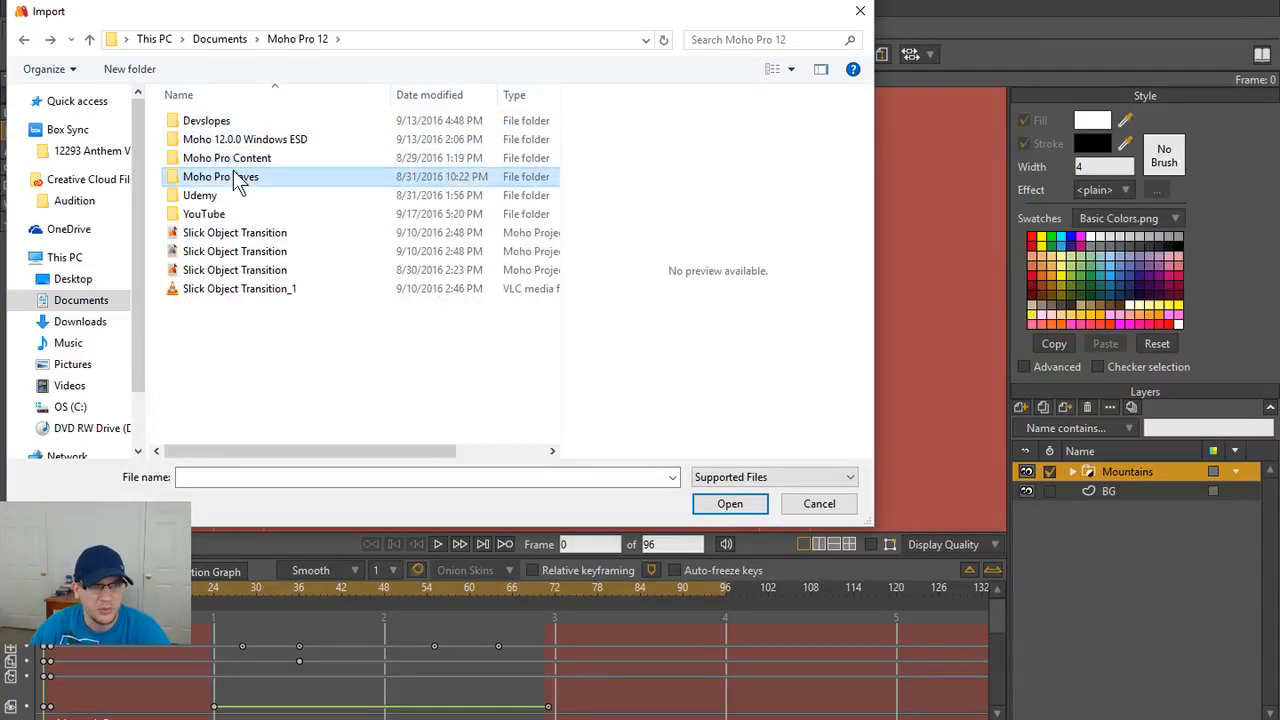
double_click(237, 180)
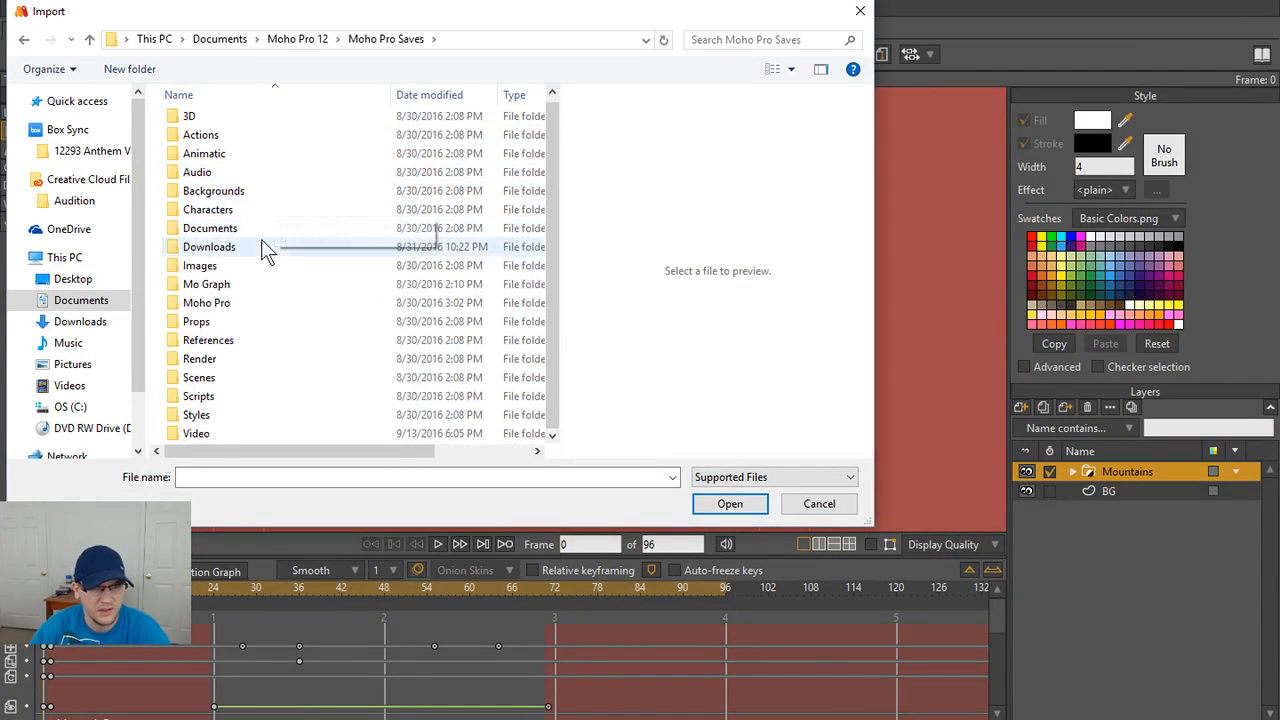
double_click(225, 321)
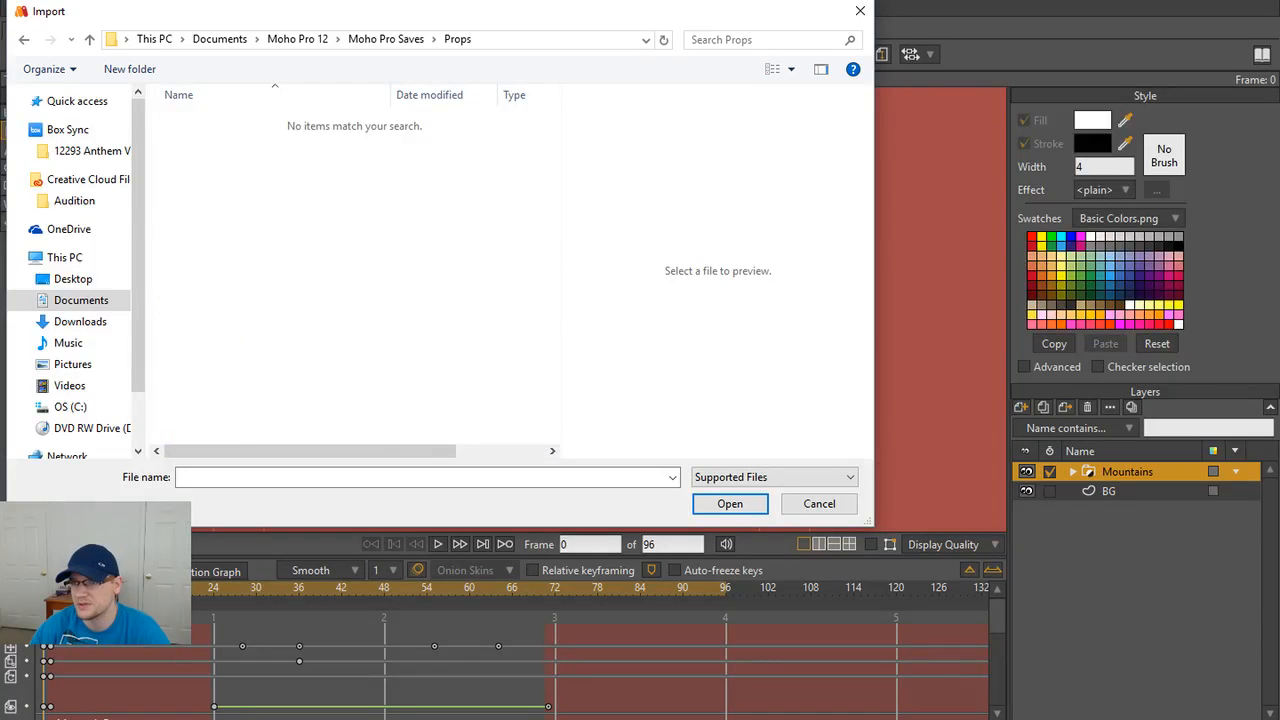
- Paste the Camera, Coffee, MountainFrame and Phone project files into the Props folder
key("ctrl+a")
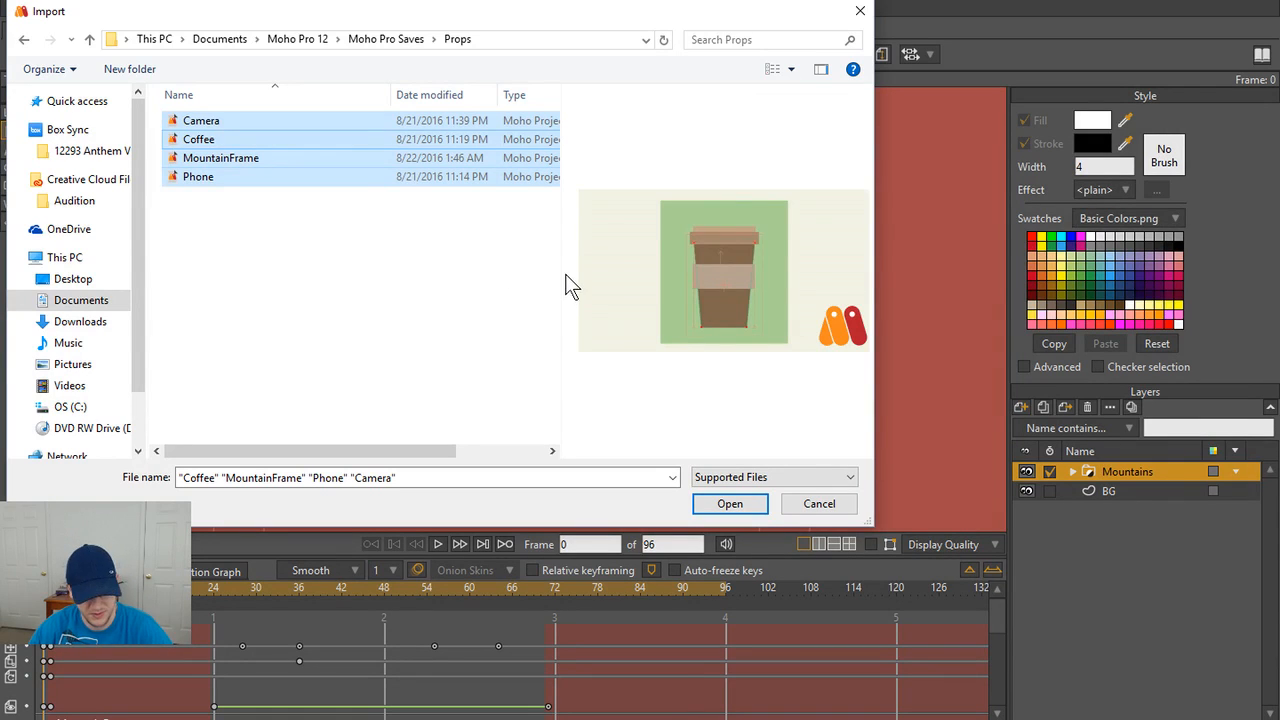
key("Return")
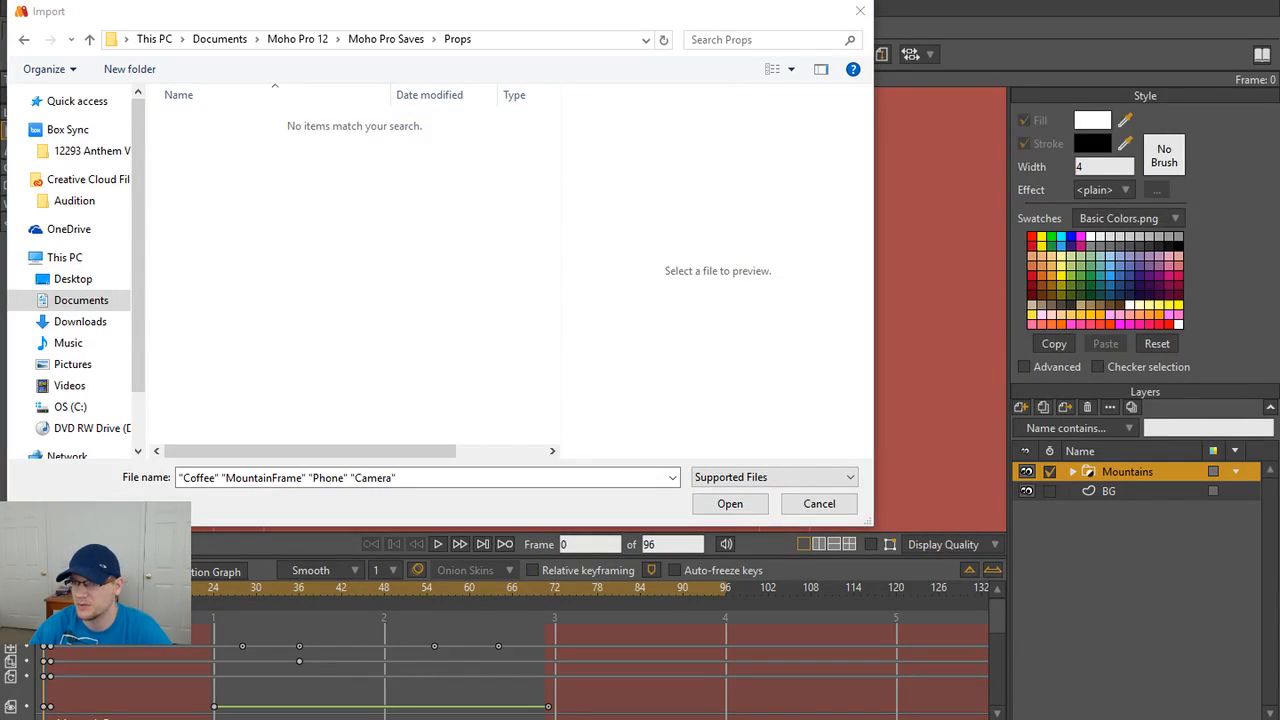
left_click(418, 250)
key("ctrl+v")
left_click(394, 247)
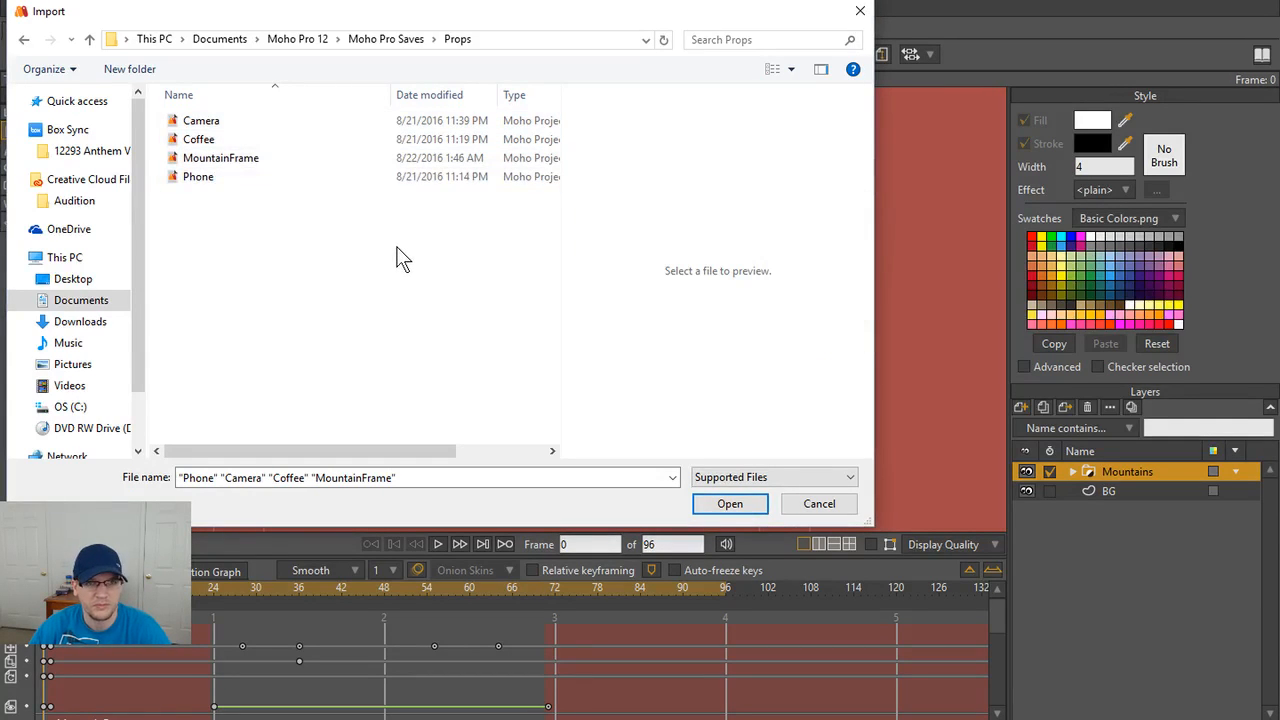
- Select the Camera, Coffee and Phone files, leaving out MountainFrame, and open them for import
left_click(266, 123)
left_click(242, 140, "ctrl")
left_click(227, 180, "ctrl")
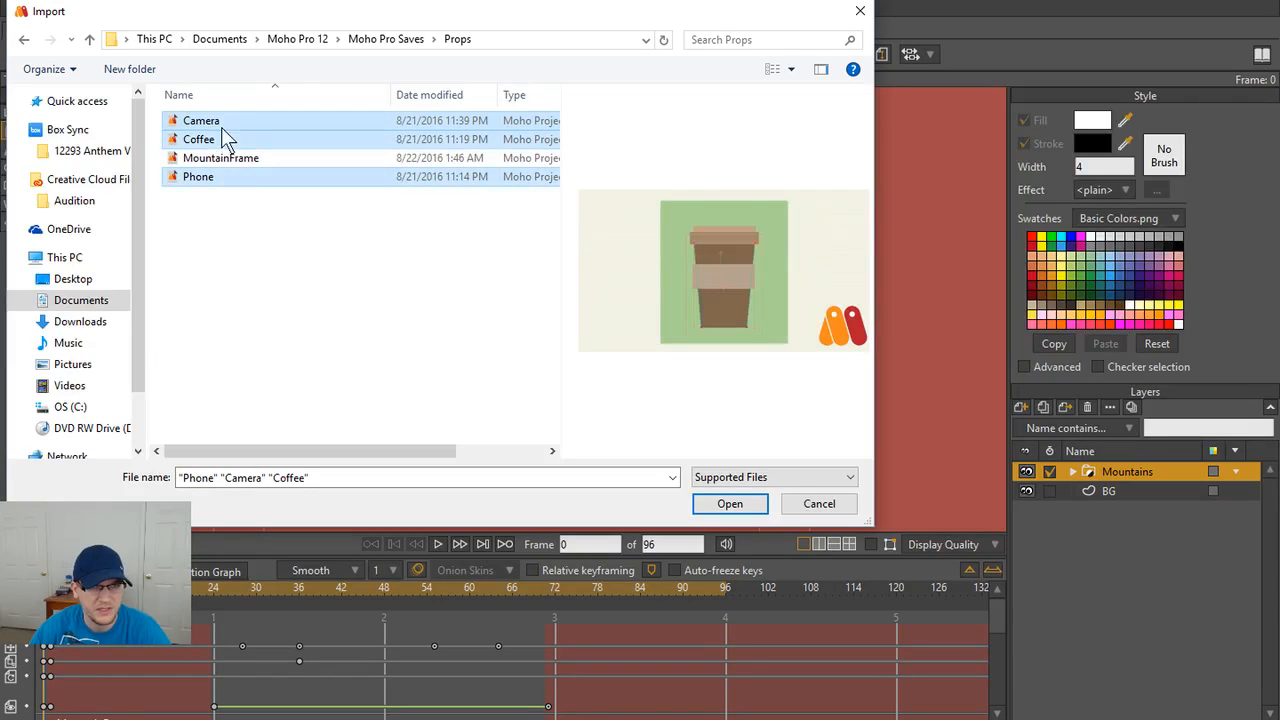
left_click(725, 504)
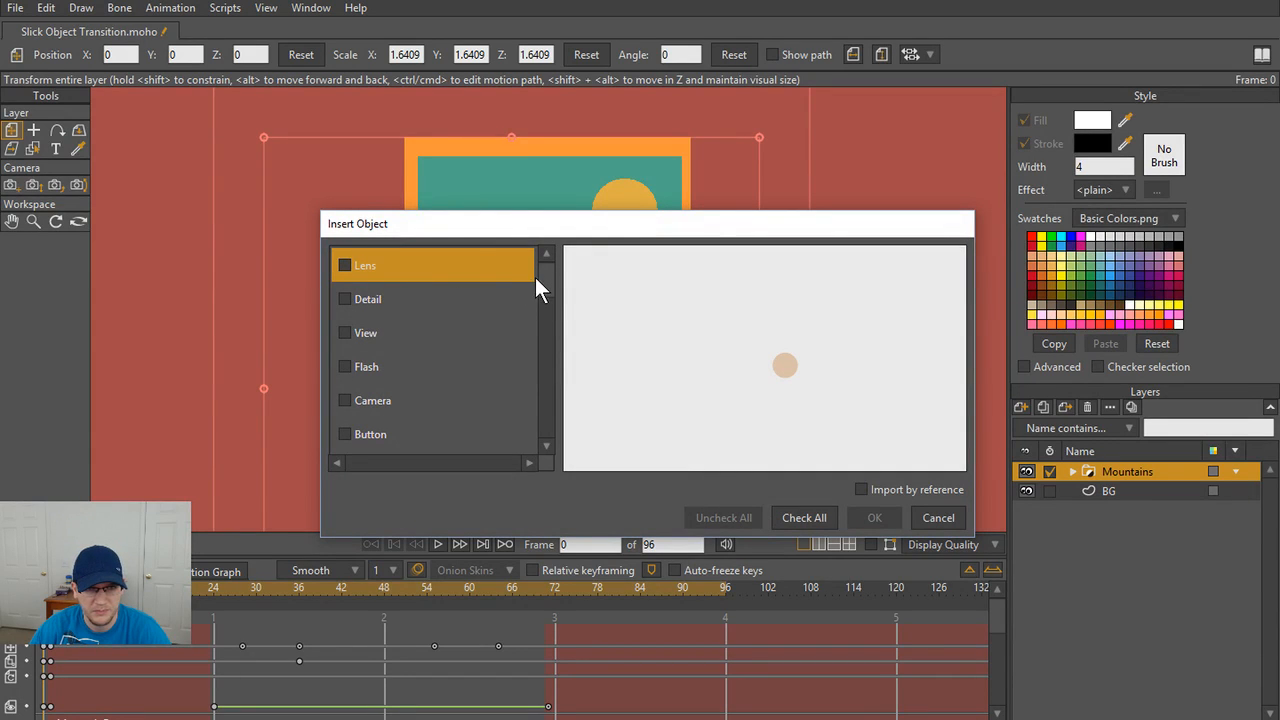
- Insert the camera prop's Lens, Detail, View, Flash, Camera and Button layers, leaving out the Guide Layer
left_click_drag(544, 271, 491, 272)
left_click(345, 264)
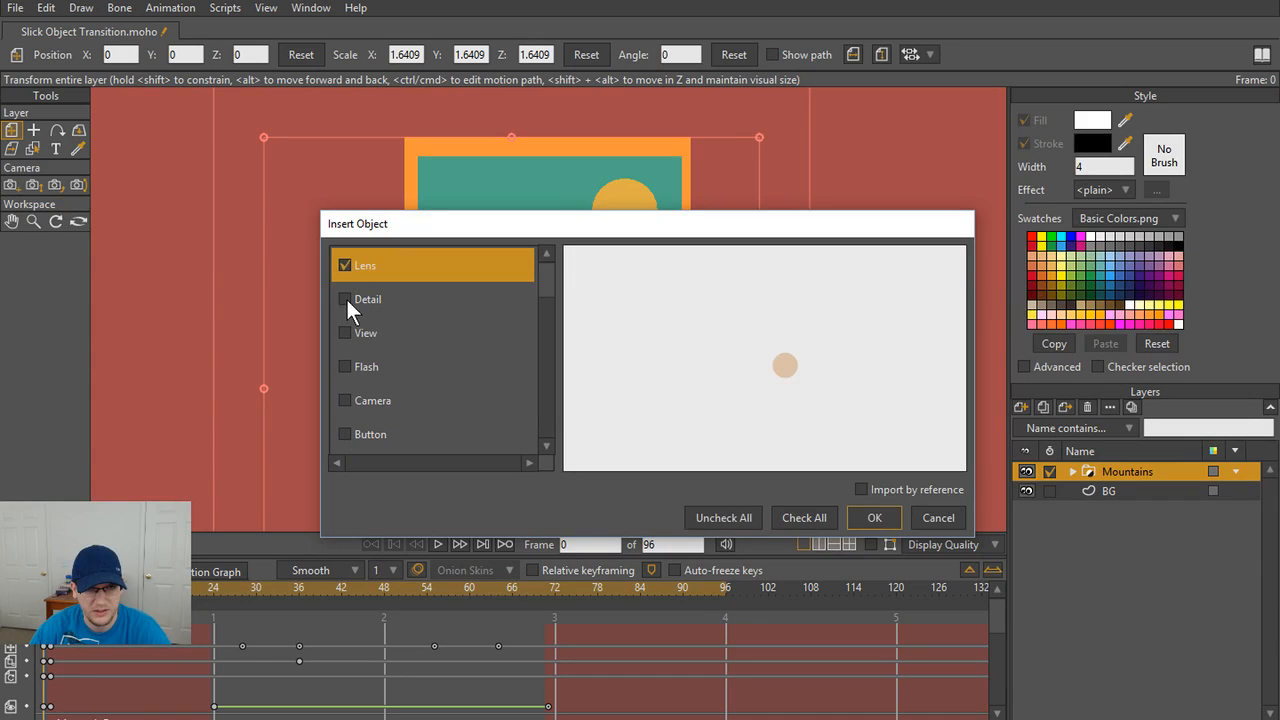
left_click(345, 299)
left_click(344, 331)
left_click(344, 366)
left_click(346, 400)
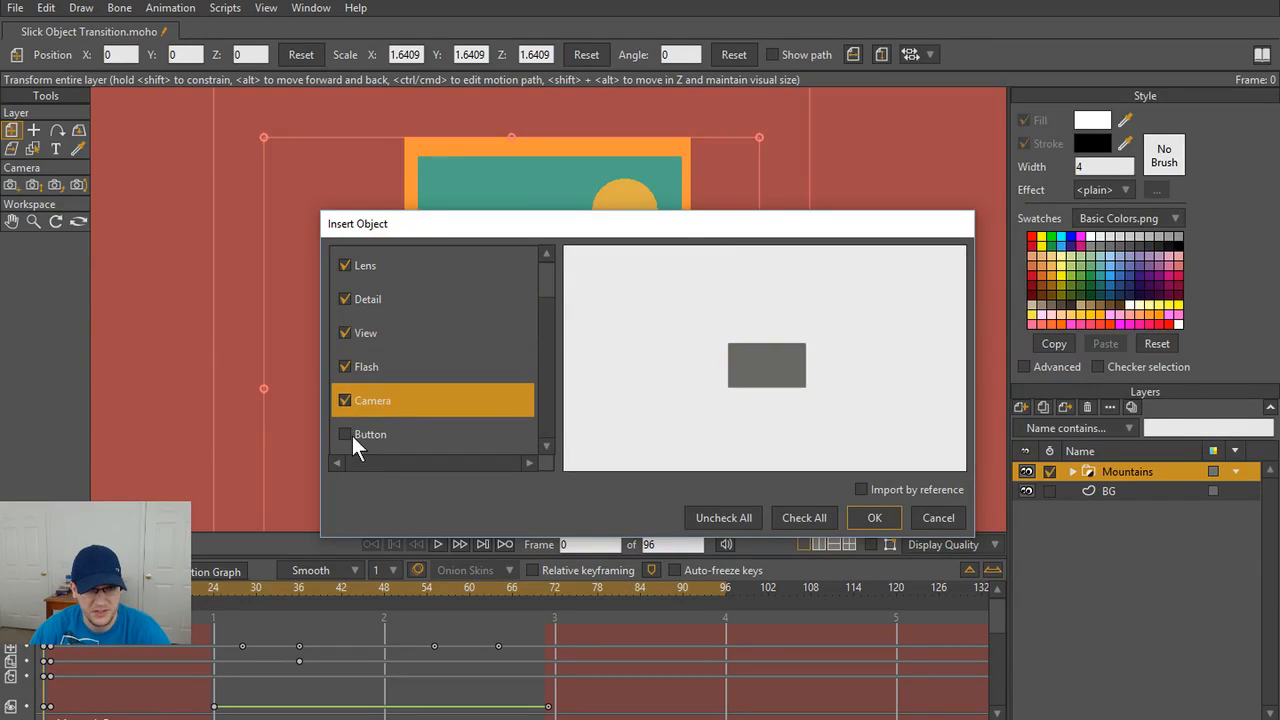
left_click(346, 434)
scroll(400, 400, "down", 1)
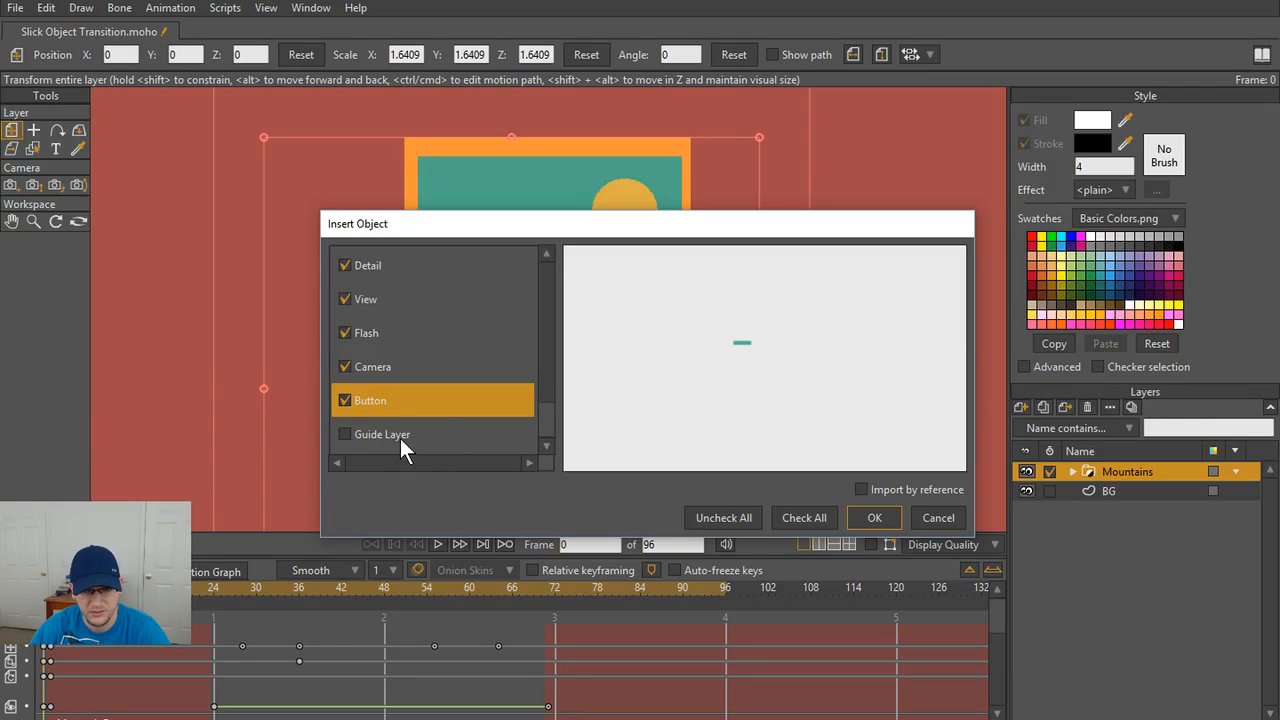
left_click(874, 518)
- Insert the coffee prop's Lid, Grip, Lid upper and Cup layers without the Guide Layer
left_click(345, 266)
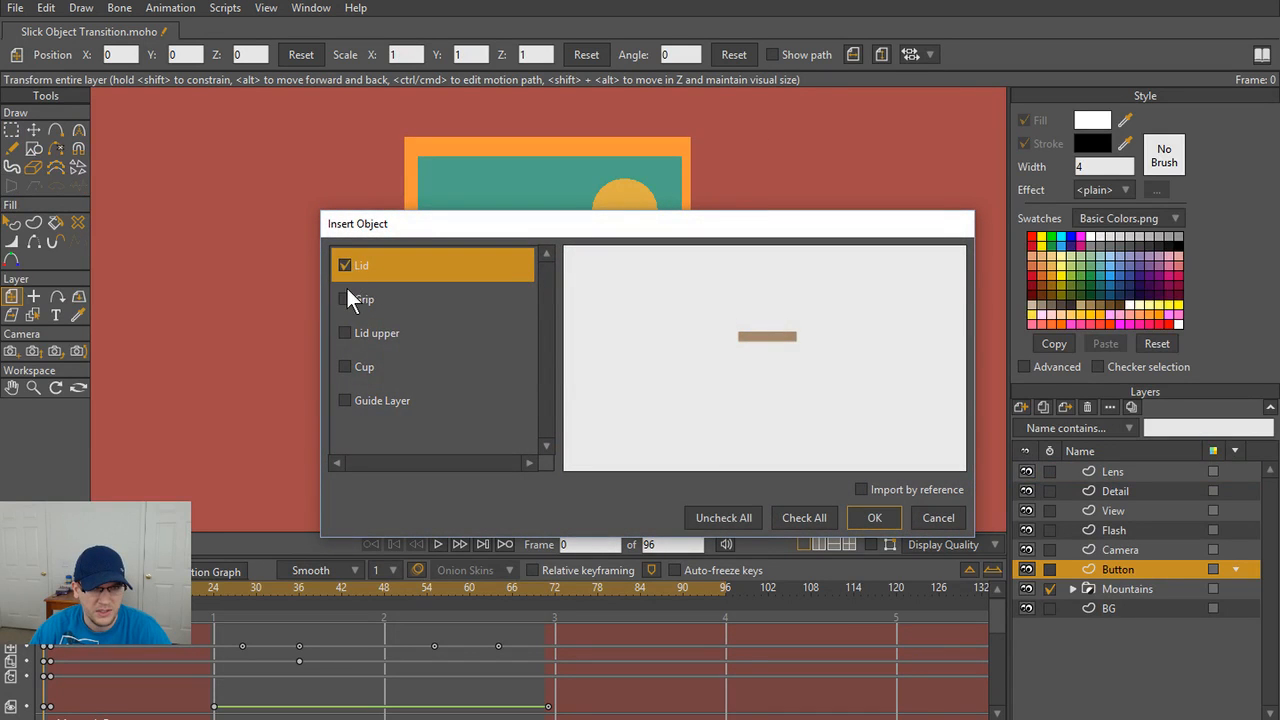
left_click(345, 299)
left_click(345, 333)
left_click(345, 367)
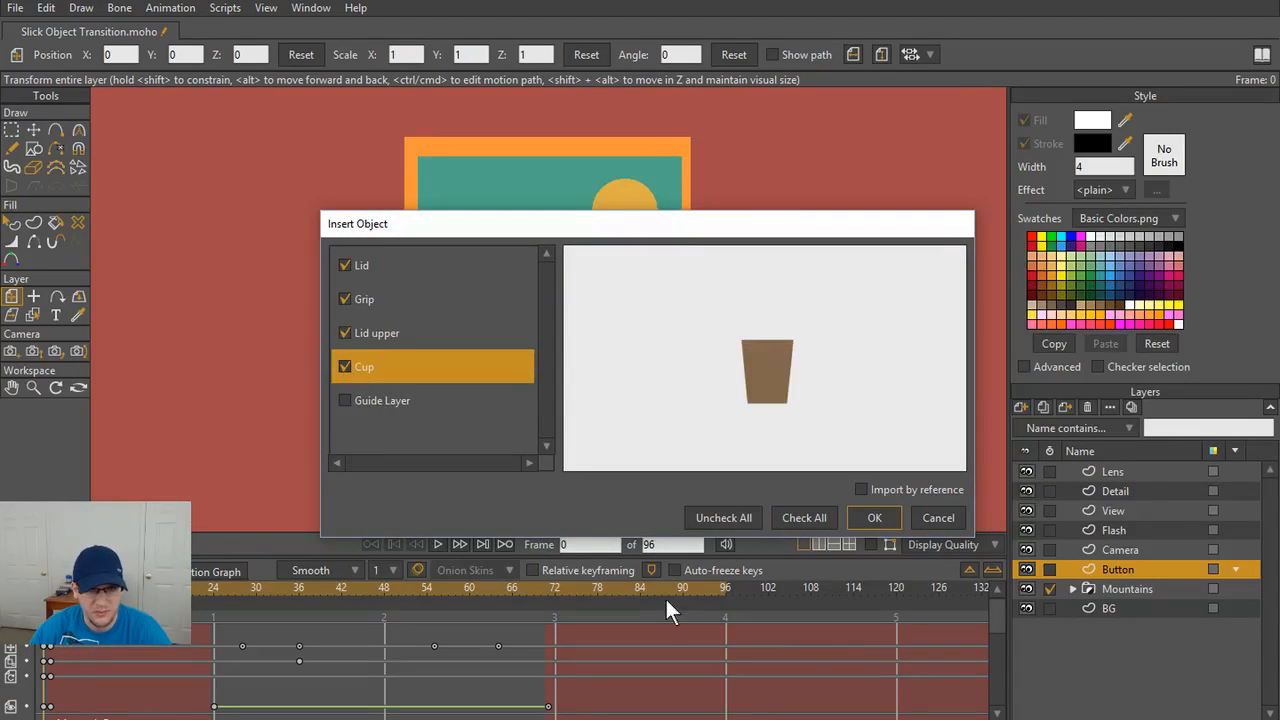
left_click(858, 522)
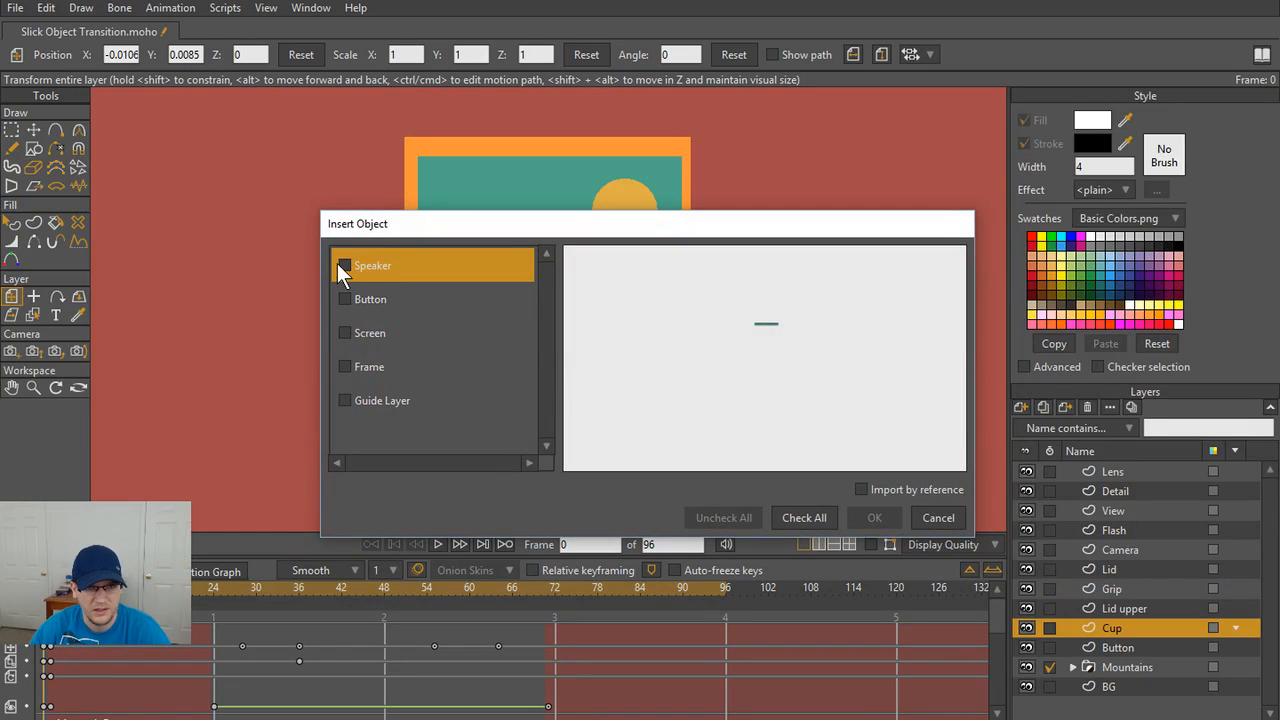
- Insert the phone prop's Speaker, Button, Screen and Frame layers without the Guide Layer
left_click(345, 266)
left_click(345, 299)
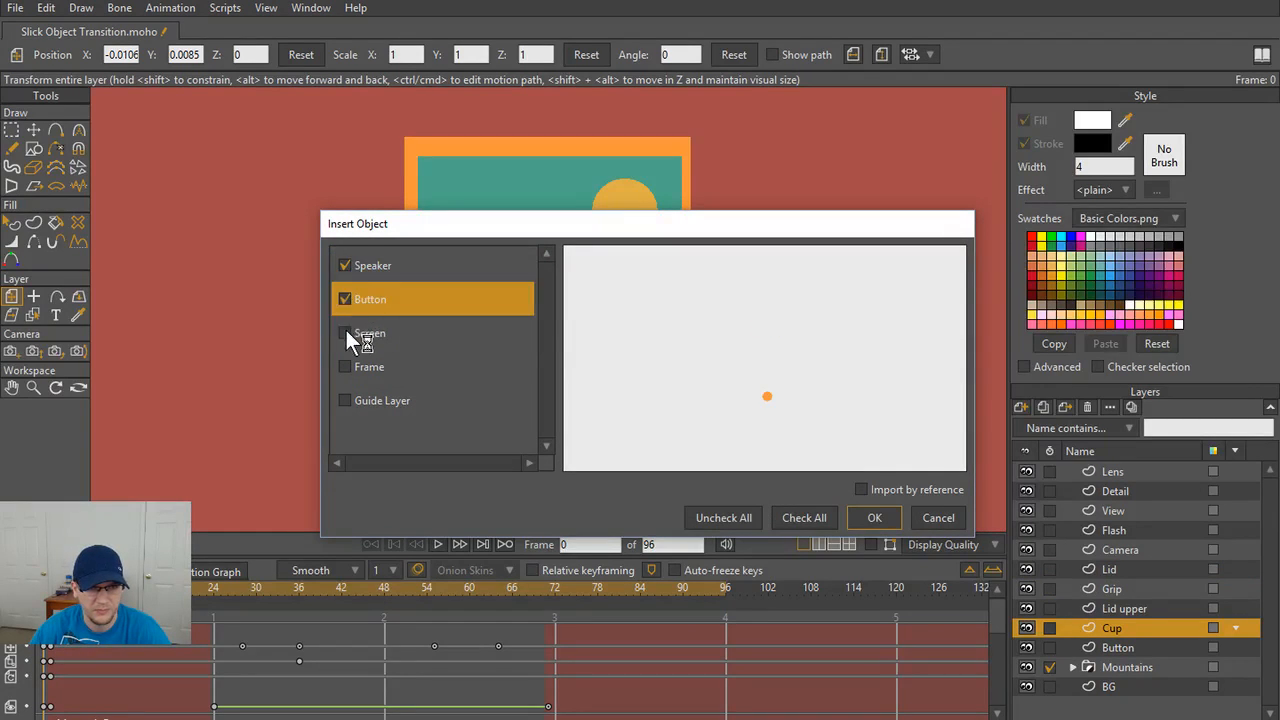
left_click(345, 333)
left_click(345, 367)
left_click(874, 517)
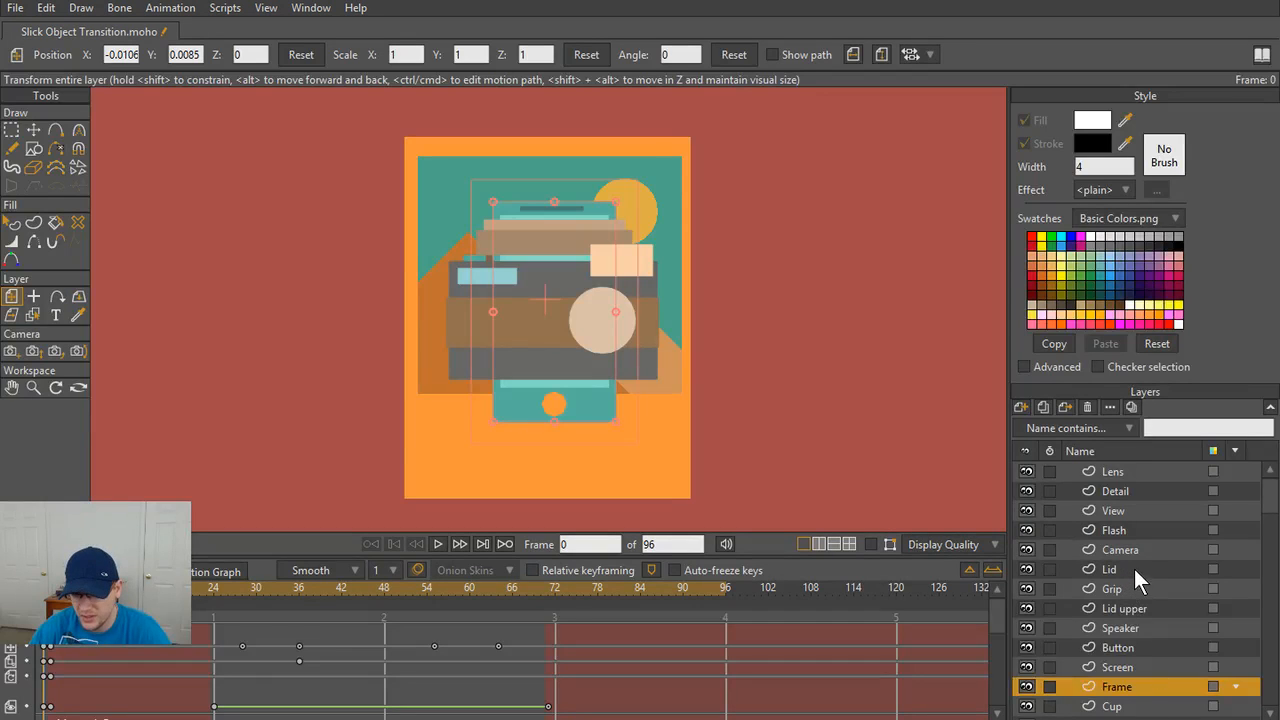
- Isolate the camera artwork by hiding all layers except Lens, Detail, View, Flash and Camera
scroll(1139, 553, "down", 2)
scroll(1139, 554, "up", 2)
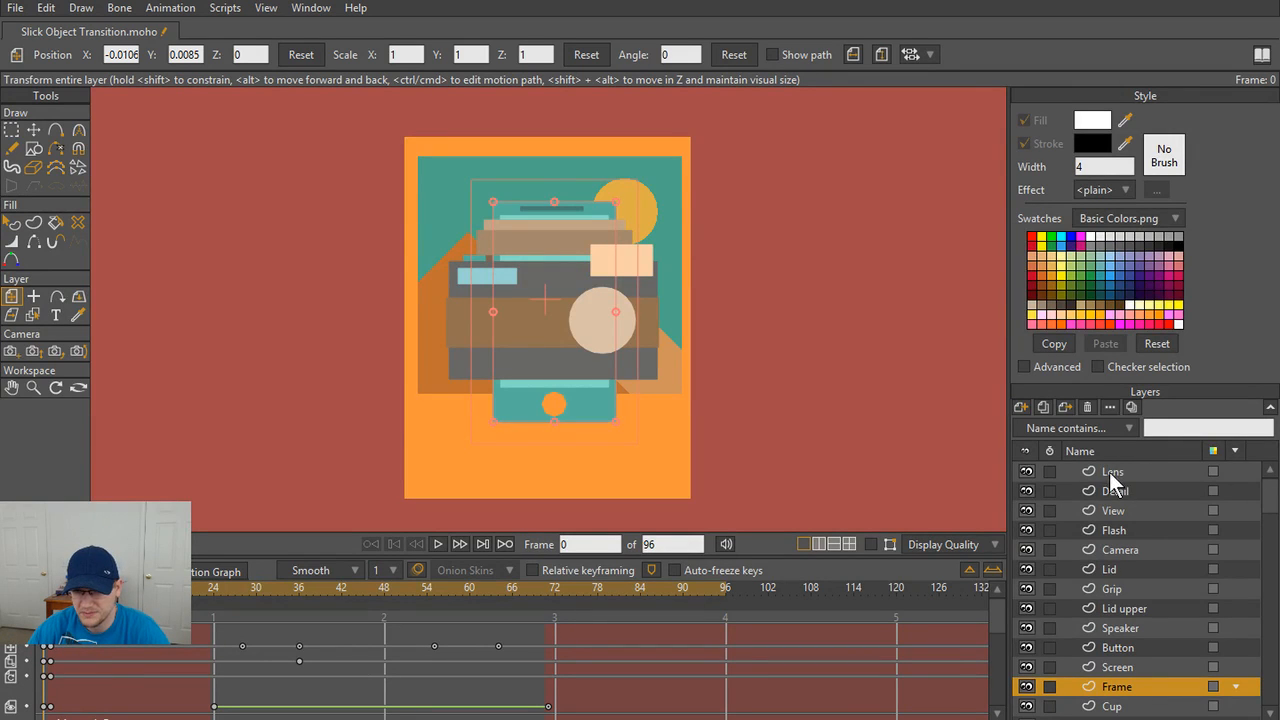
scroll(1063, 516, "down", 2)
scroll(1057, 513, "up", 2)
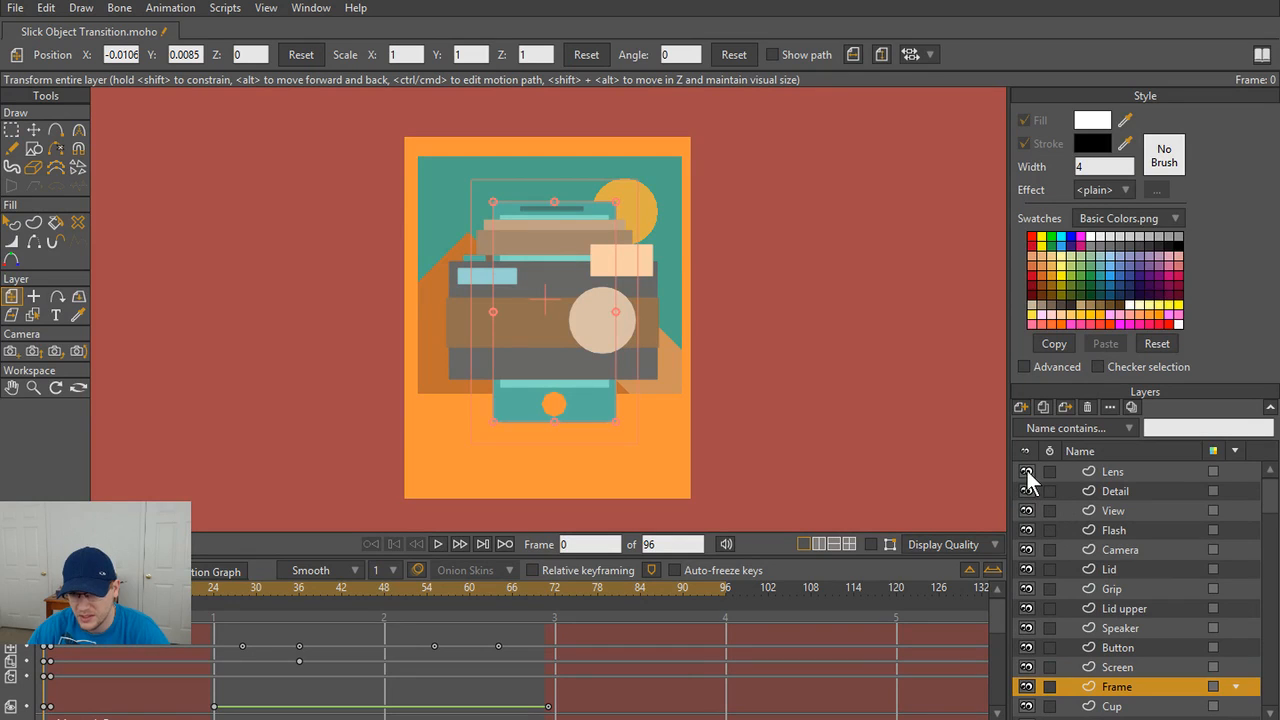
left_click(1122, 477)
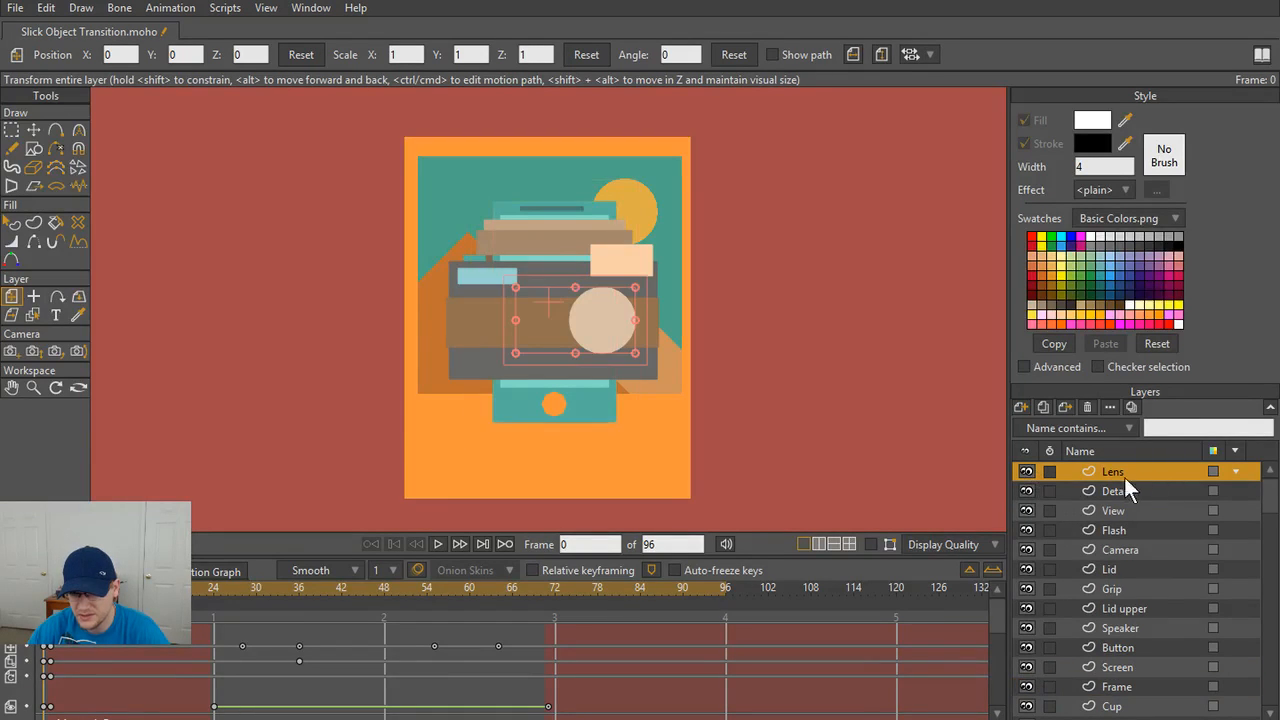
left_click(1025, 472, "alt")
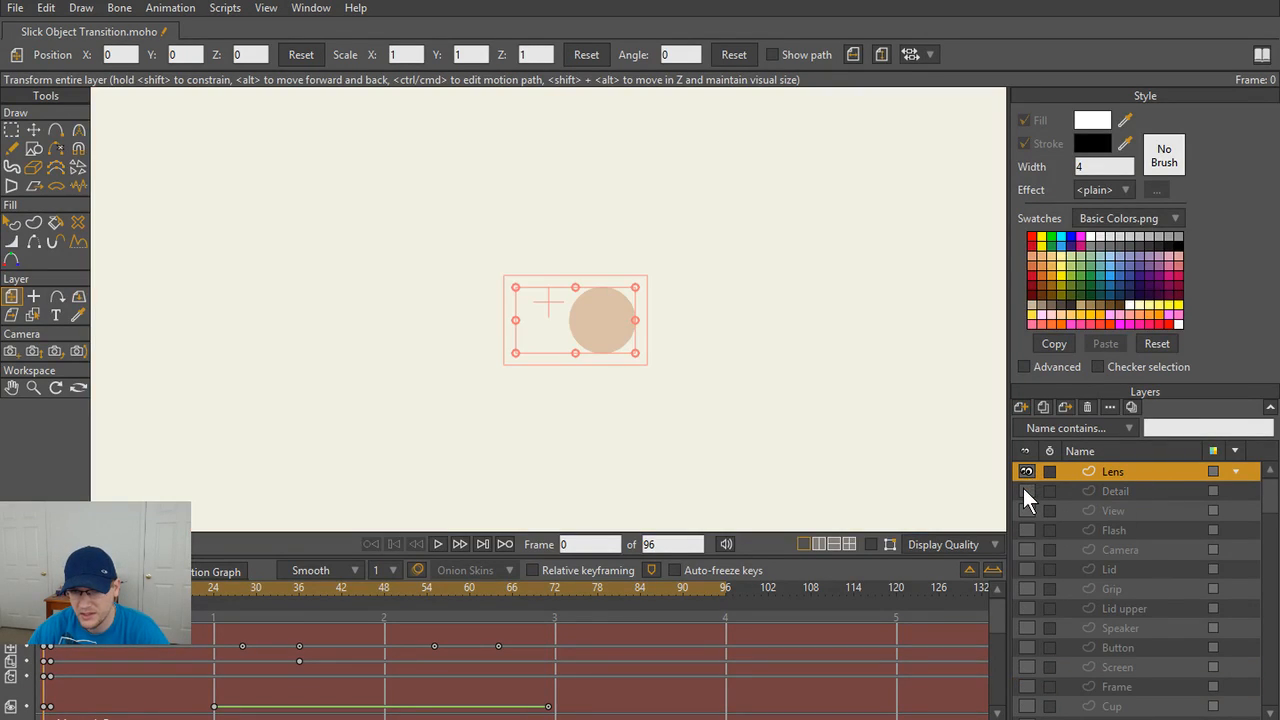
left_click(1024, 490)
left_click(1027, 510)
left_click(1024, 530)
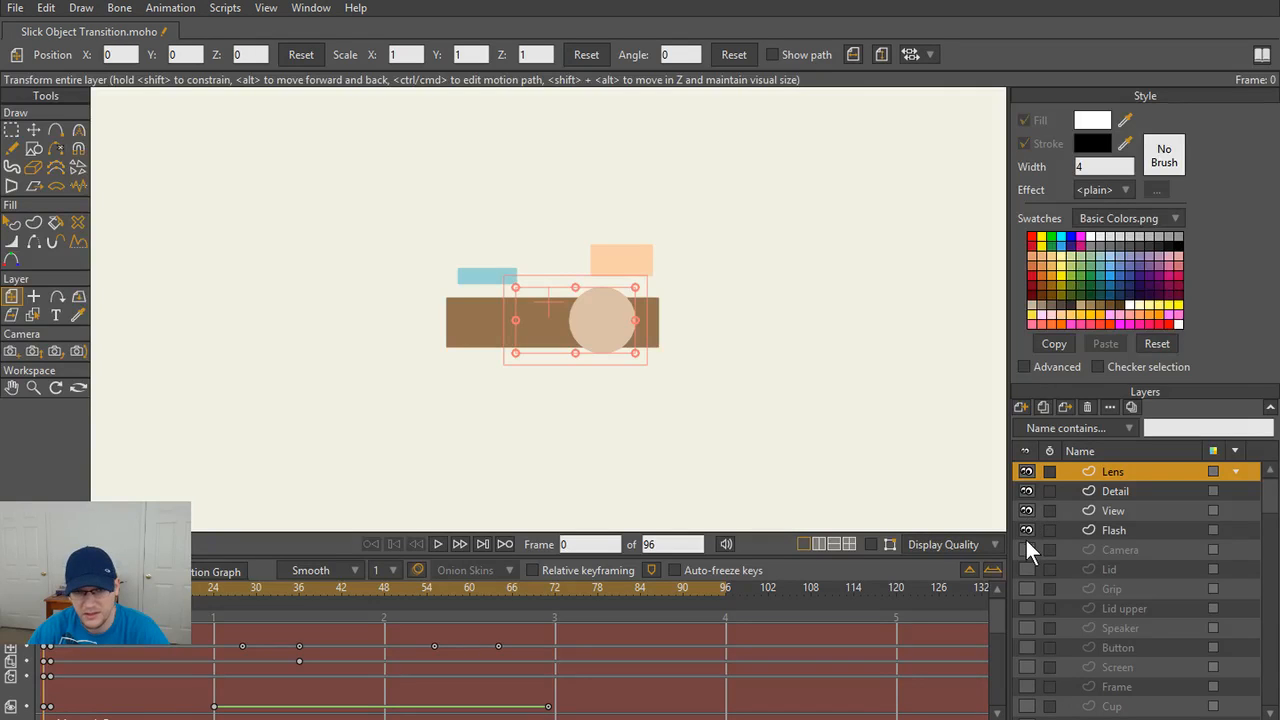
left_click(1025, 548)
left_click(1027, 569)
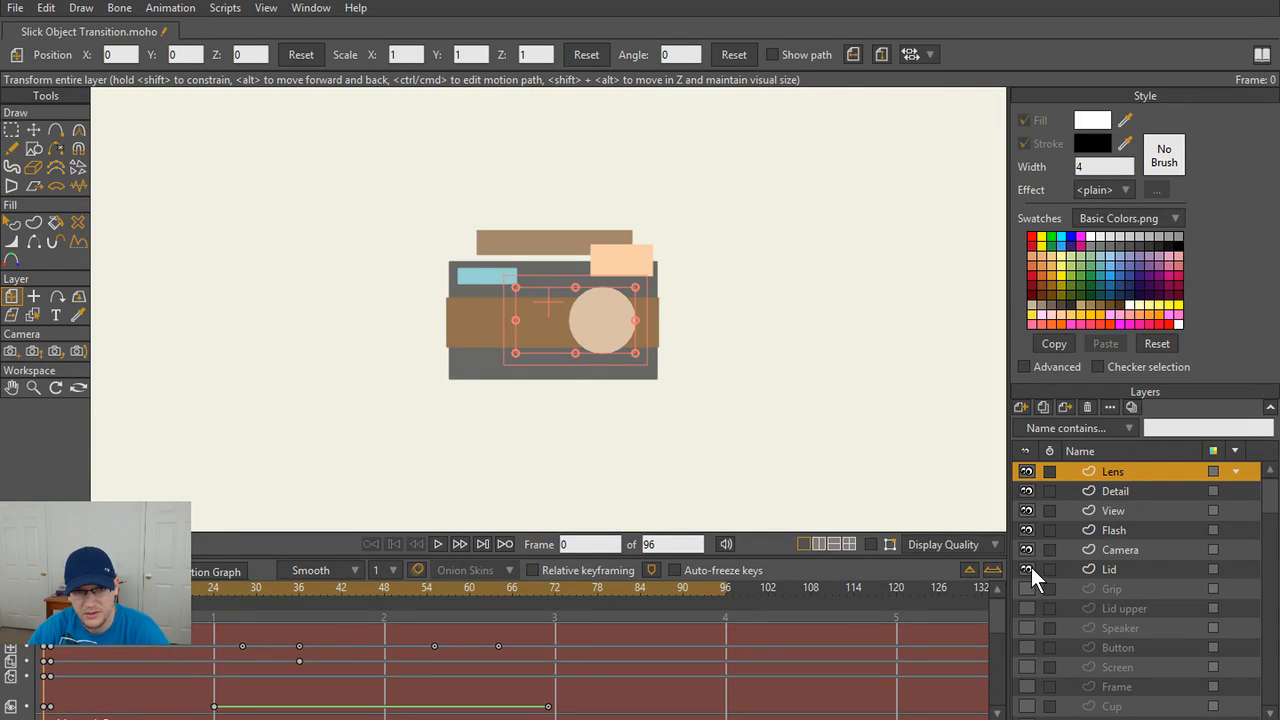
left_click(1027, 569)
- Group the Lens, Detail, View, Flash and Camera layers, name the group Camera and collapse it
left_click(1133, 548)
left_click(1128, 471, "shift")
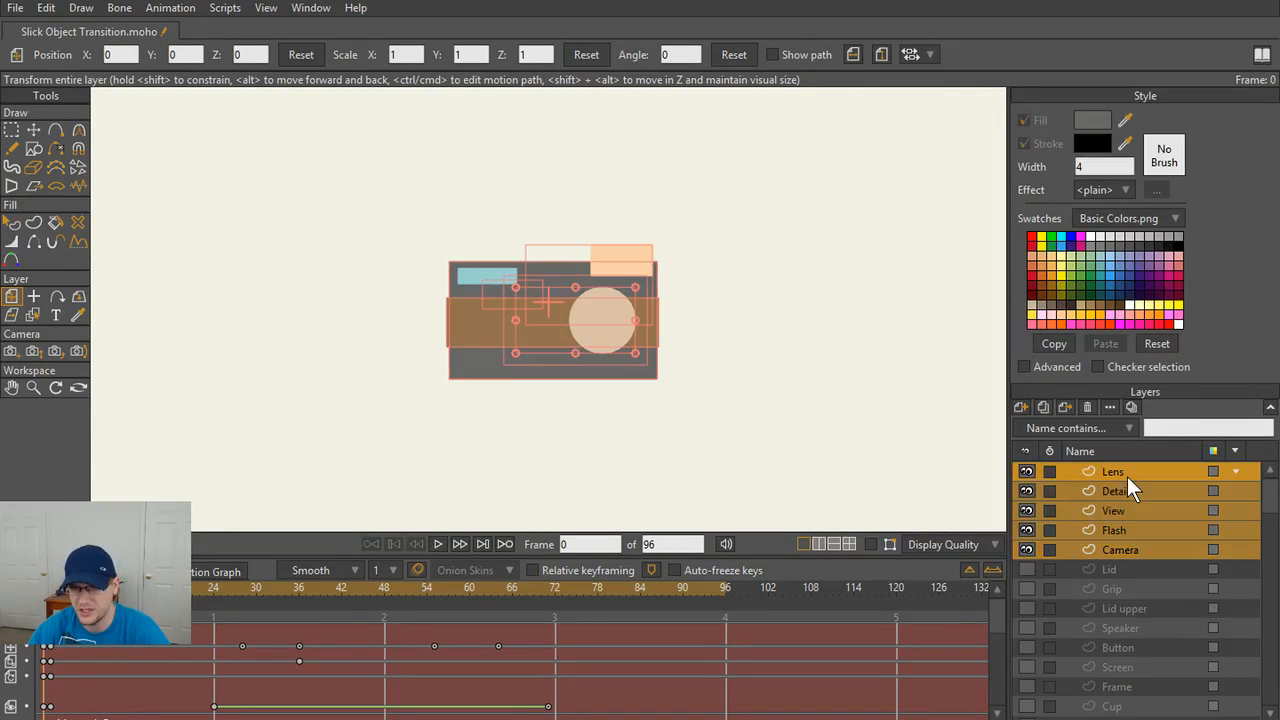
right_click(1127, 476)
left_click(1172, 563)
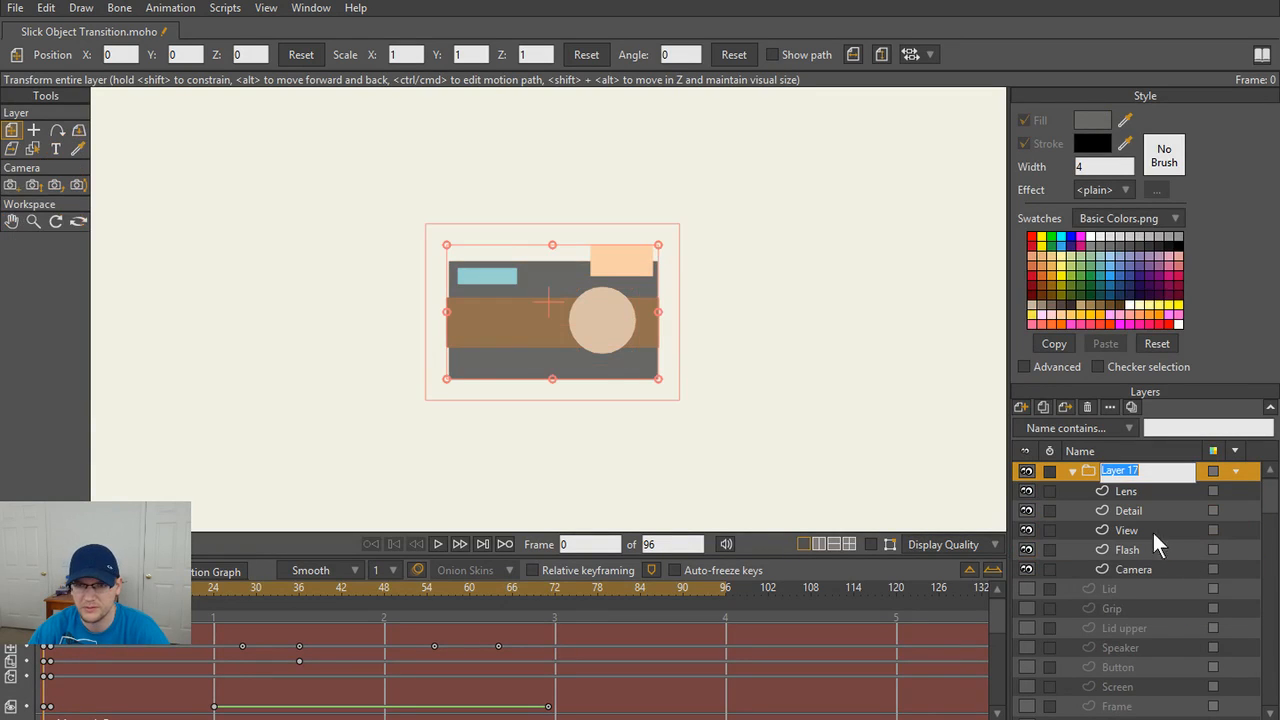
type("Co")
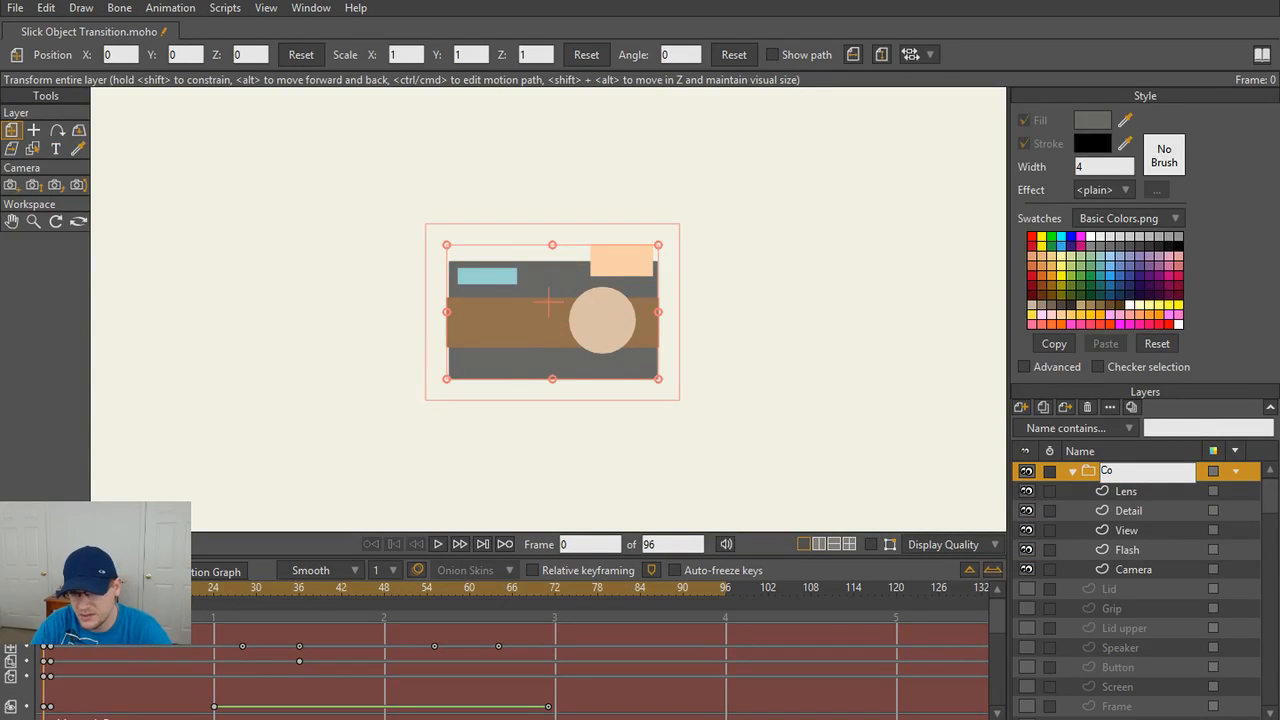
key("BackSpace")
key("BackSpace")
type("Camera")
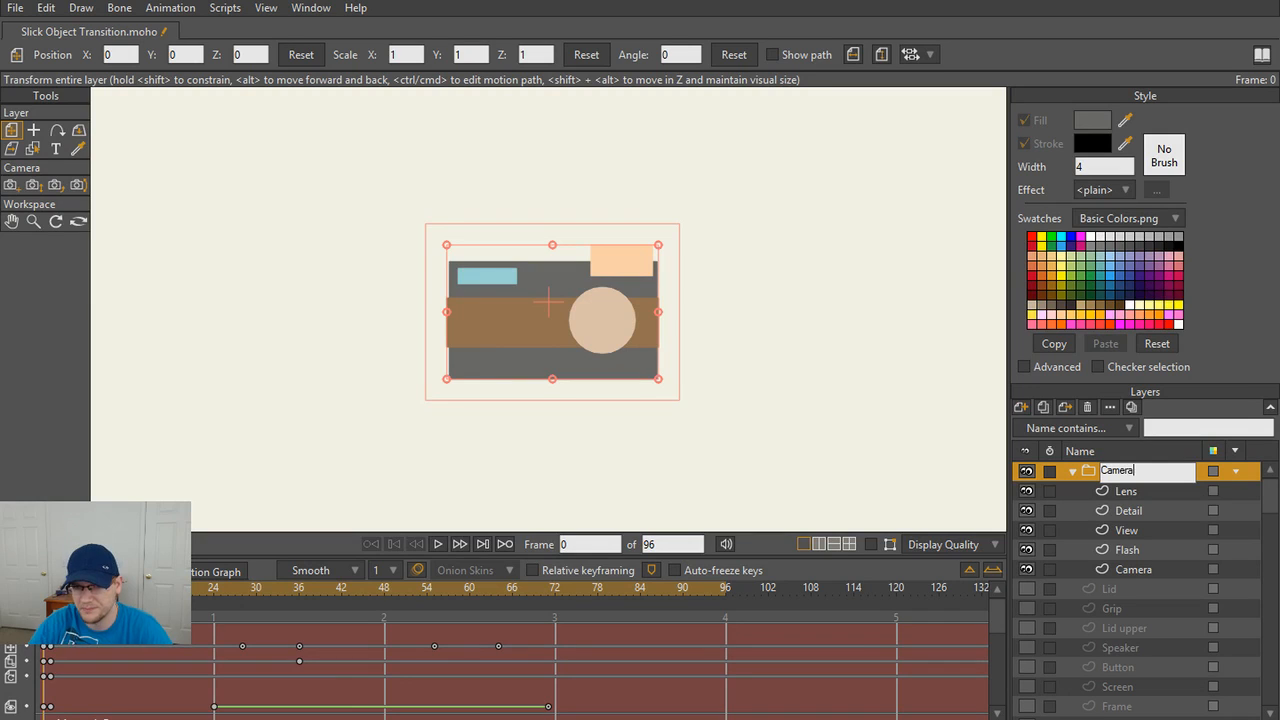
key("Return")
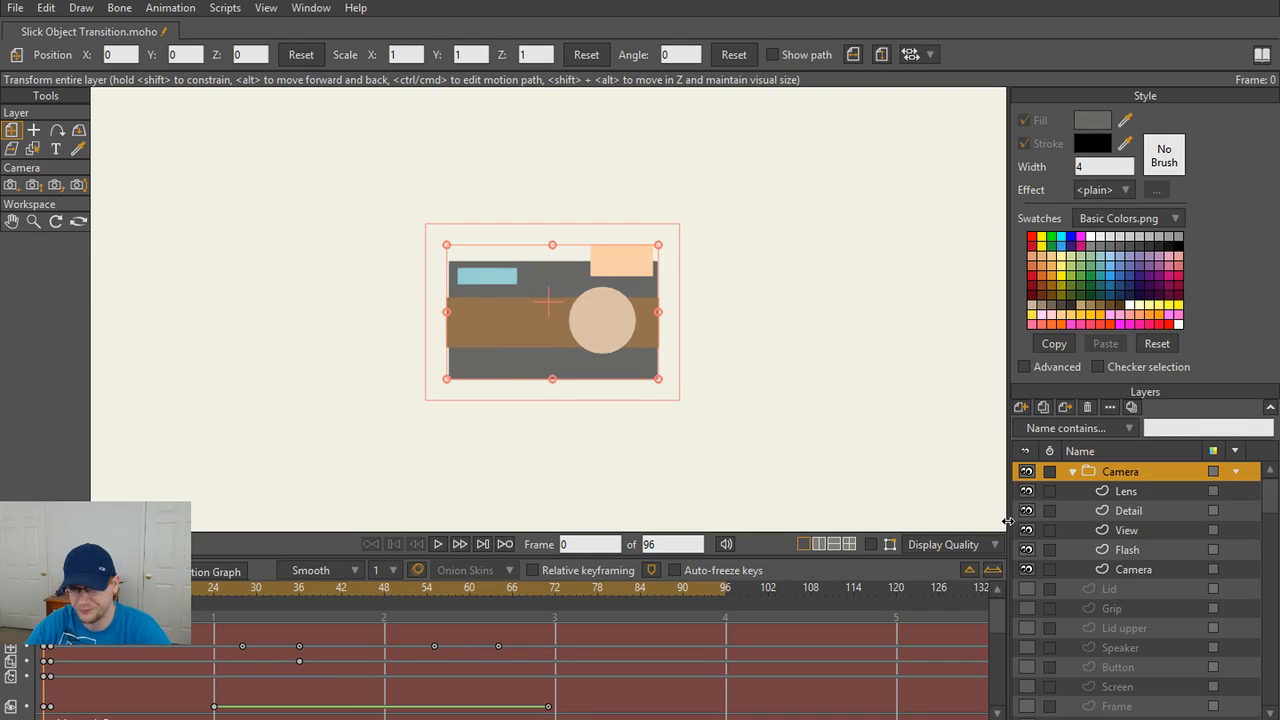
left_click(1070, 470)
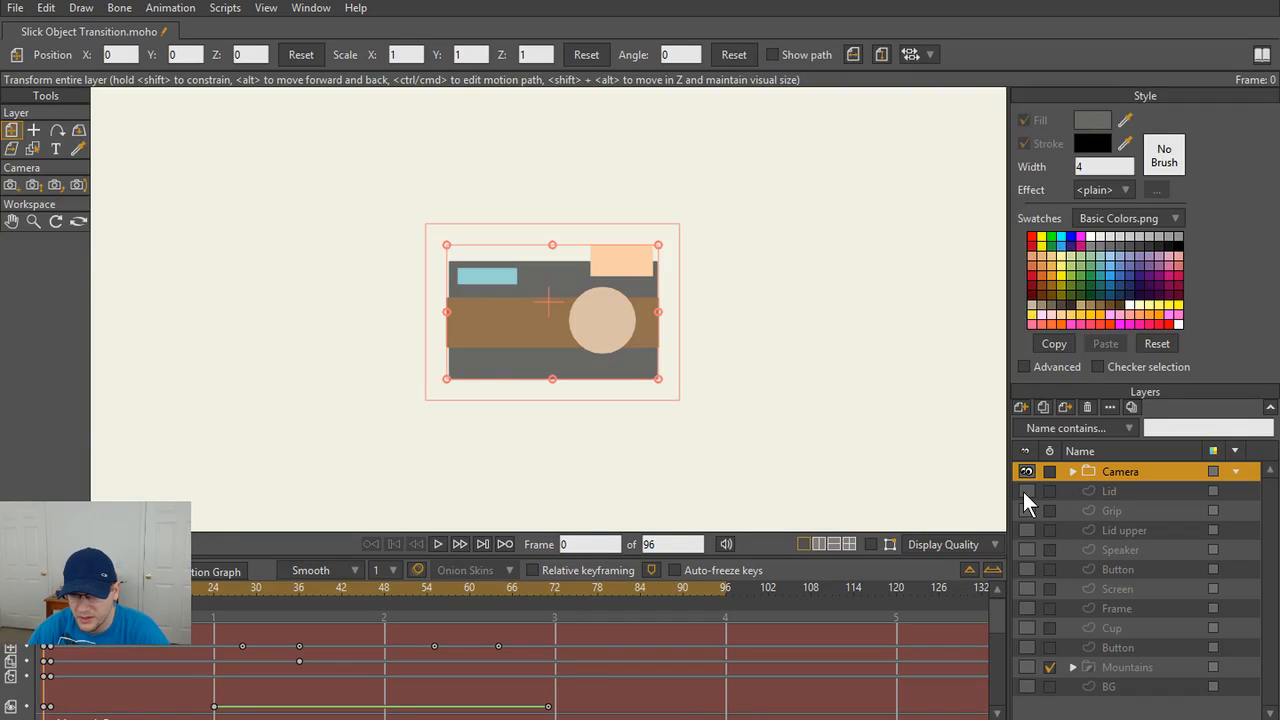
- Hide the Camera group, move Cup directly below Lid upper, and show the Lid, Grip, Lid upper and Cup layers
left_click(1028, 472)
left_click(1025, 491)
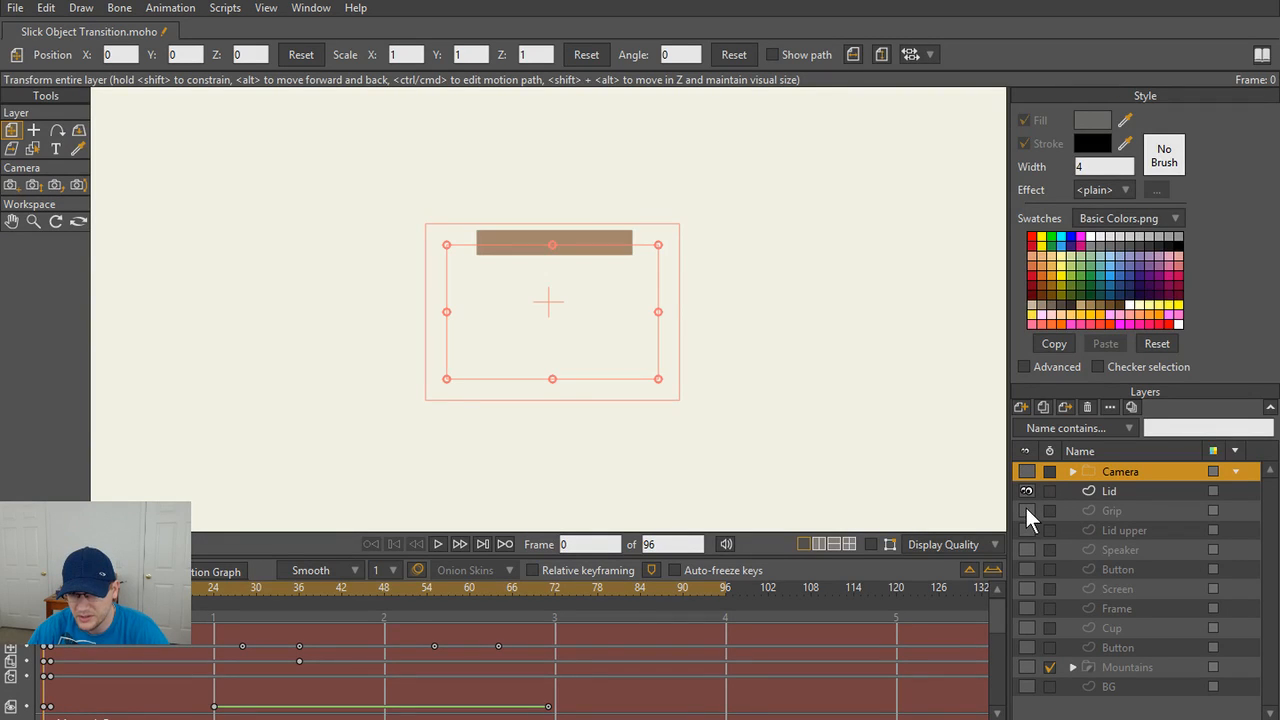
left_click(1026, 510)
left_click(1025, 530)
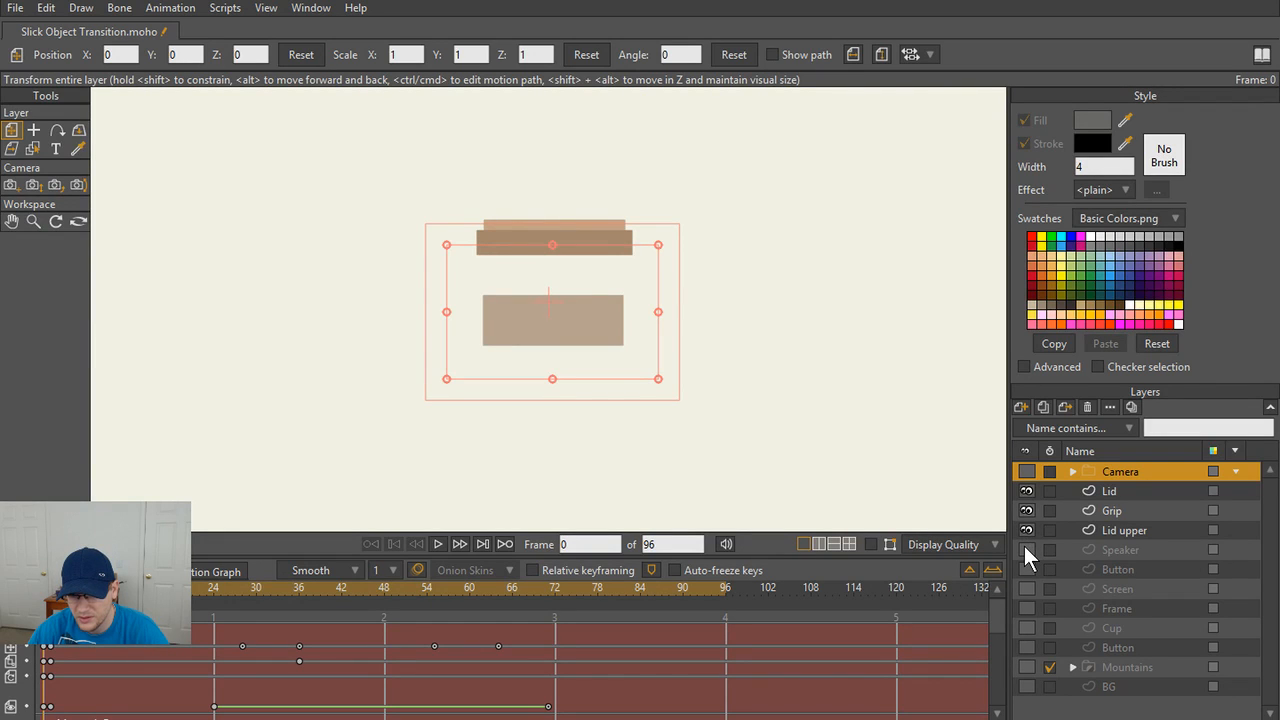
mouse_move(1127, 627)
left_mouse_down()
mouse_move(1143, 540)
mouse_move(1122, 544)
left_mouse_up()
left_click(1027, 550)
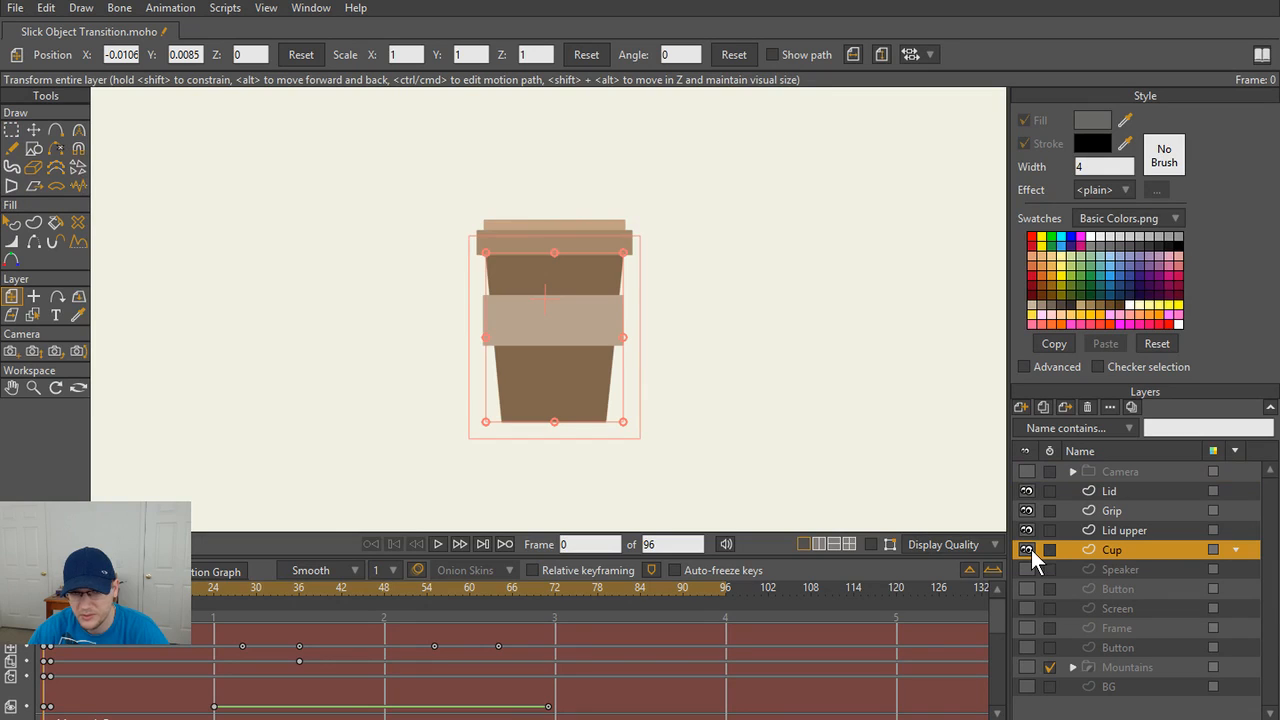
- Group the Lid, Grip, Lid upper and Cup layers, name the group Coffee and collapse it
left_click(1125, 491, "shift")
right_click(1125, 490)
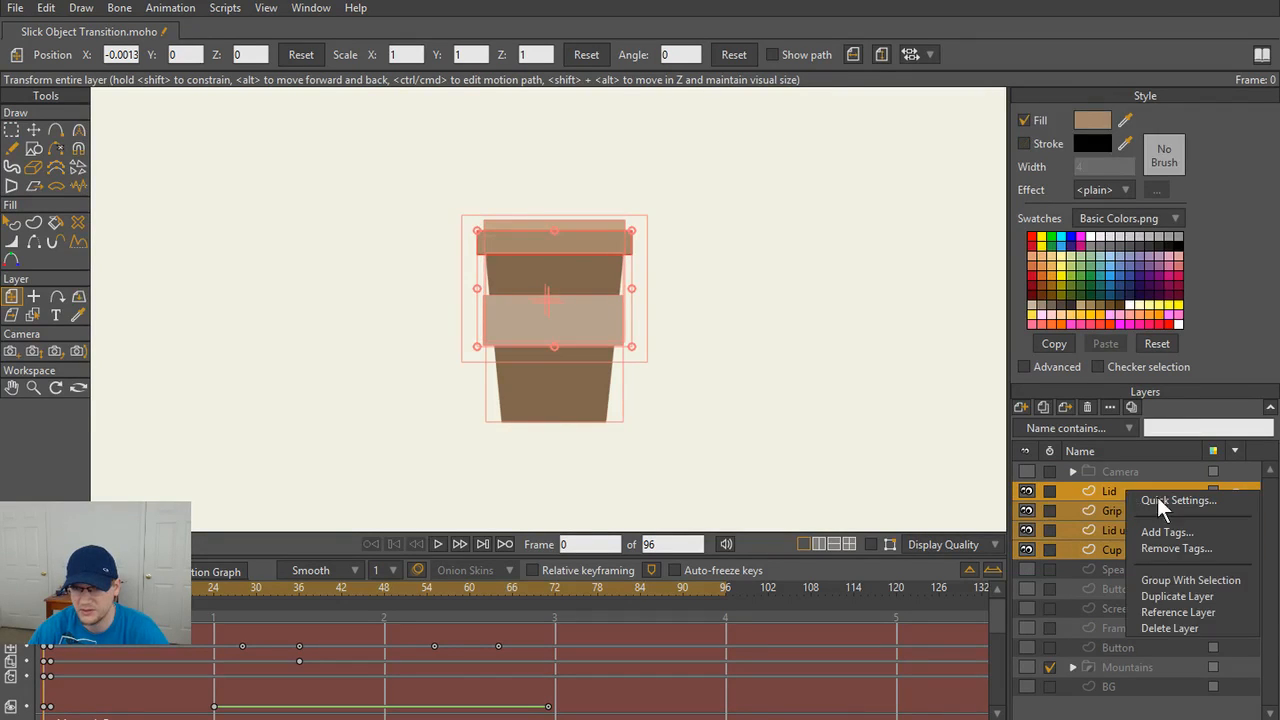
left_click(1175, 582)
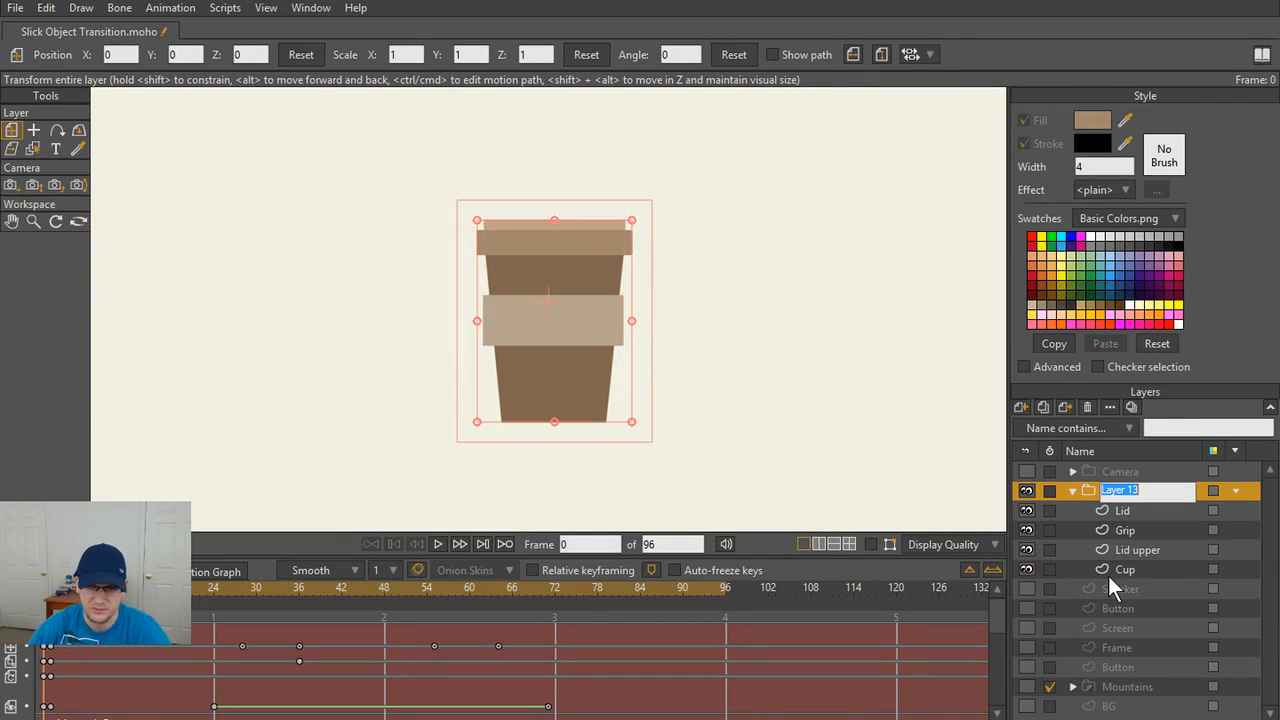
type("Coffee")
key("Return")
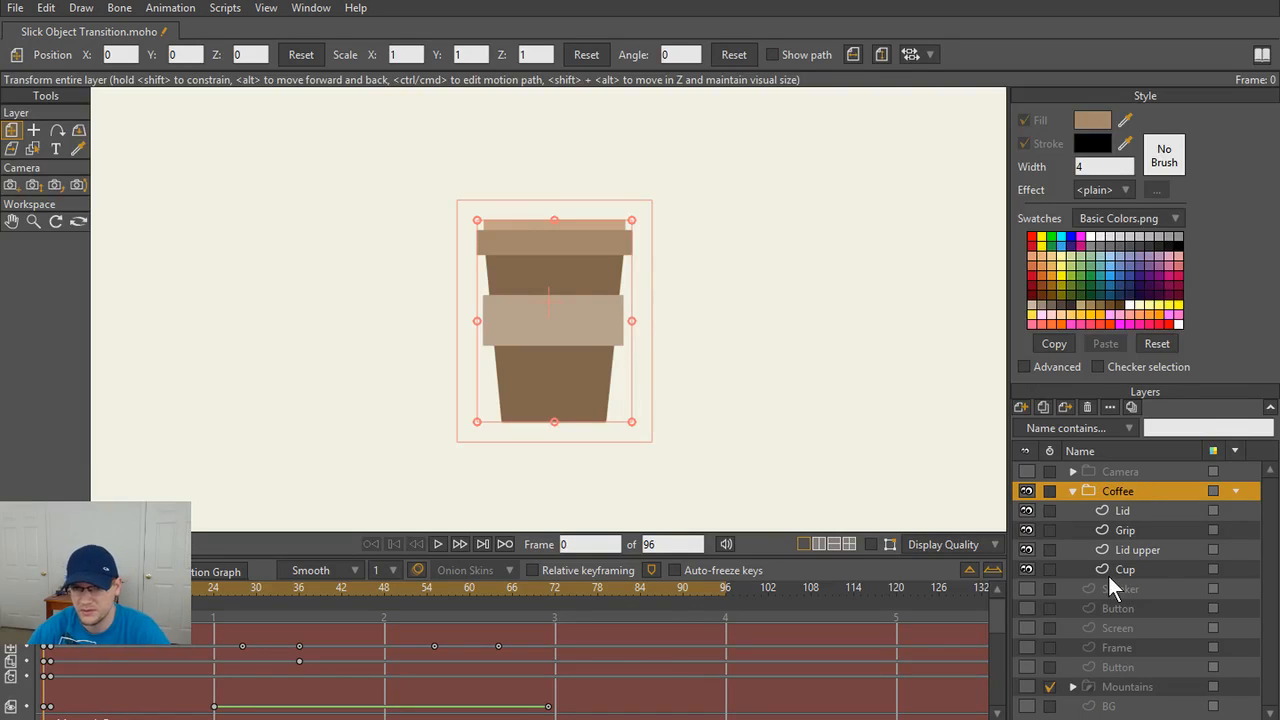
left_click(1073, 491)
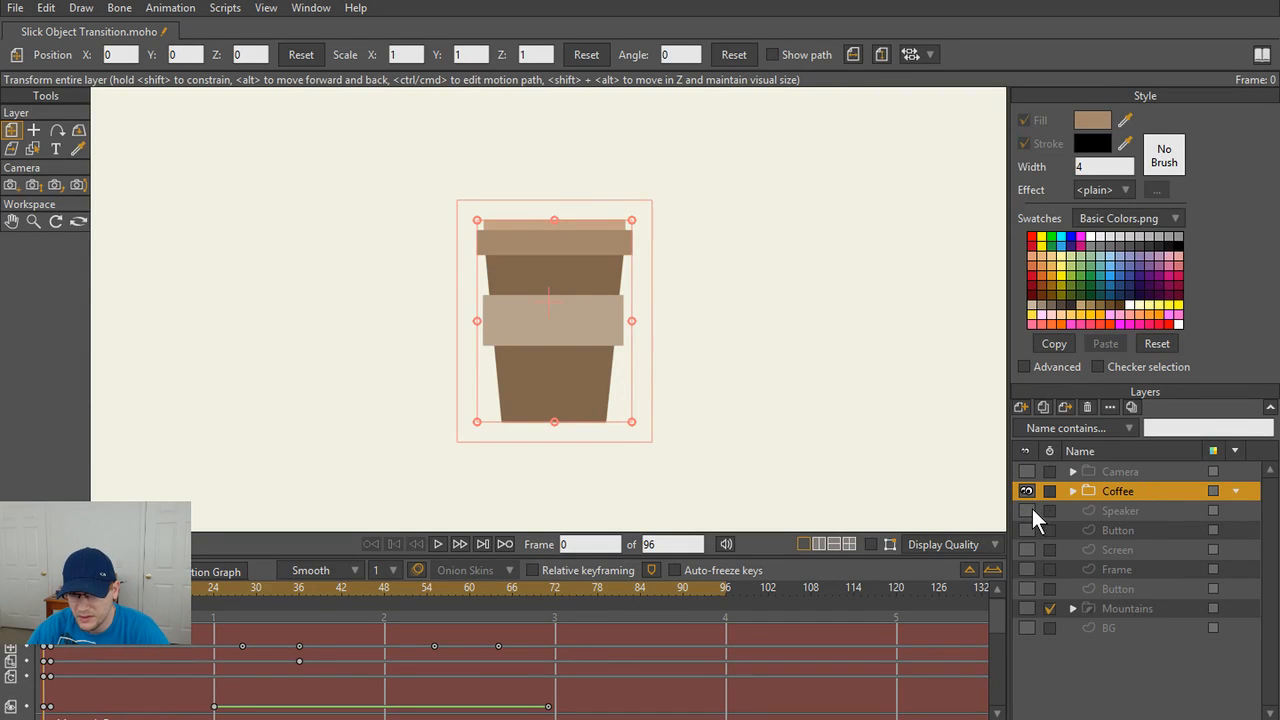
- Hide the Coffee group and show the phone's Speaker, Button, Screen and Frame layers
left_click(1028, 510)
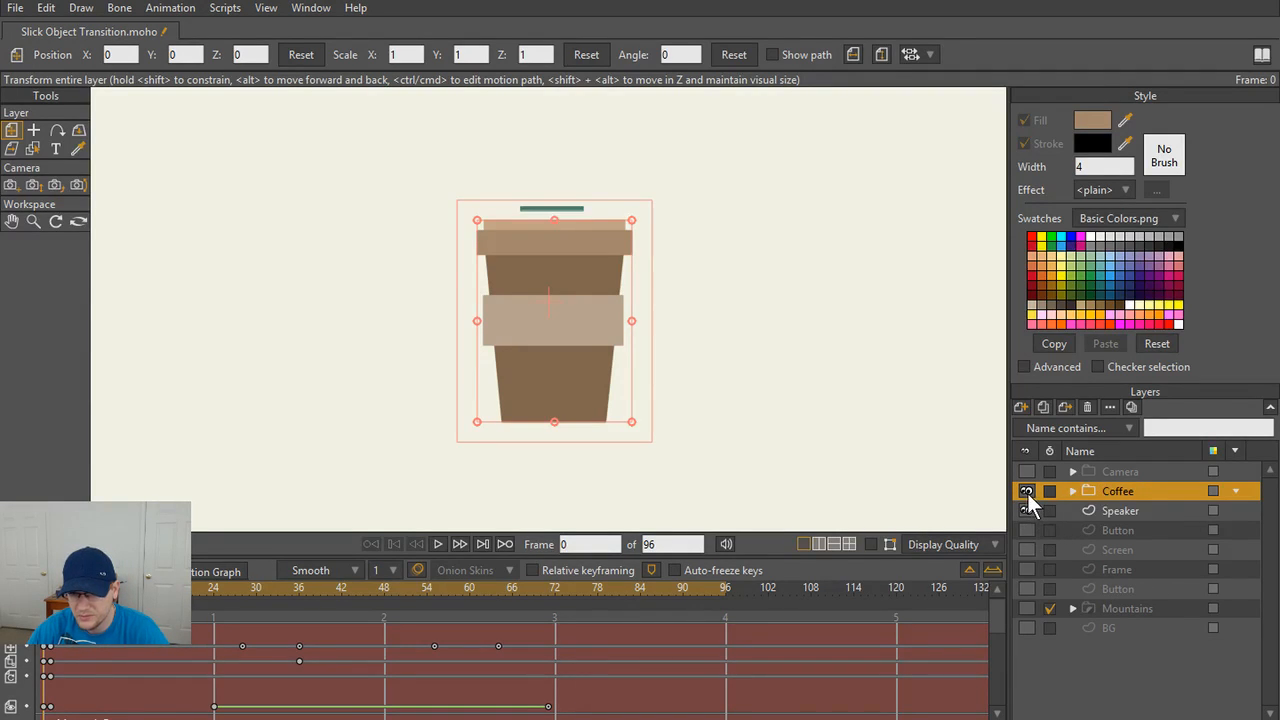
left_click(1027, 491)
left_click(1027, 530)
left_click(1027, 549)
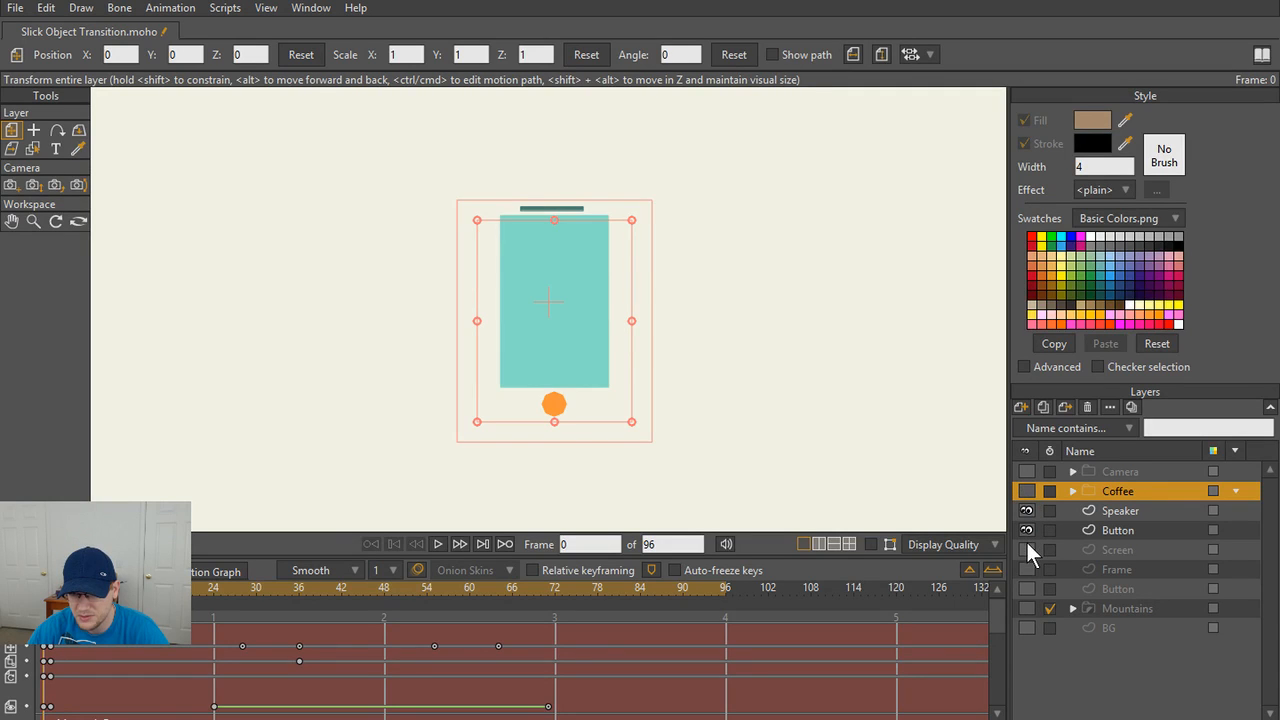
left_click(1027, 567)
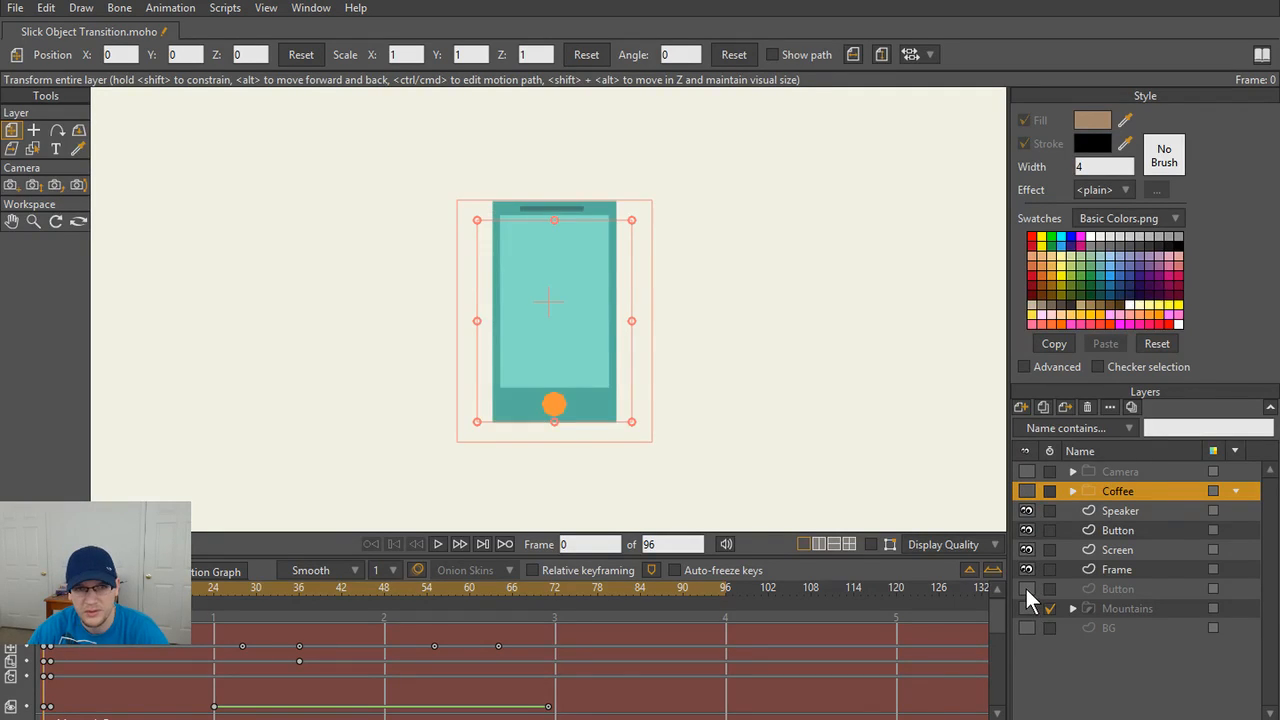
- Move the hidden Button layer below Frame into the Camera group between Flash and Camera, and collapse the group
left_click(1027, 589)
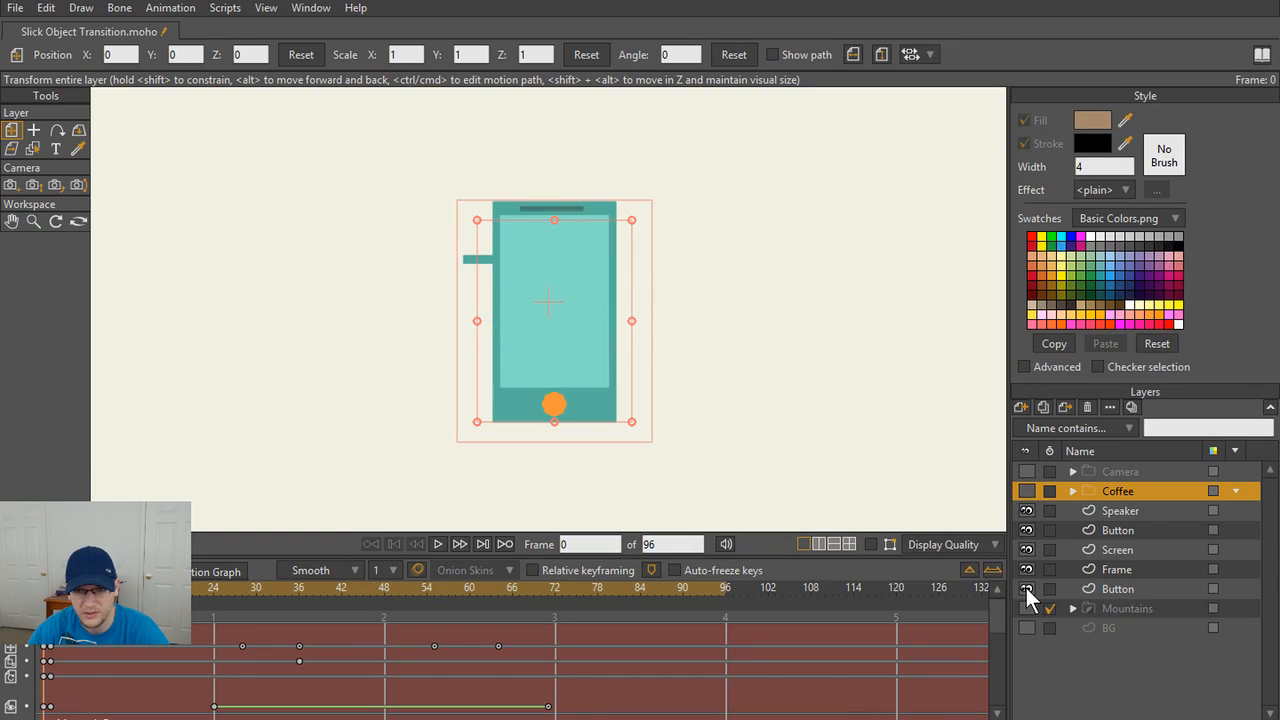
left_click(1027, 589)
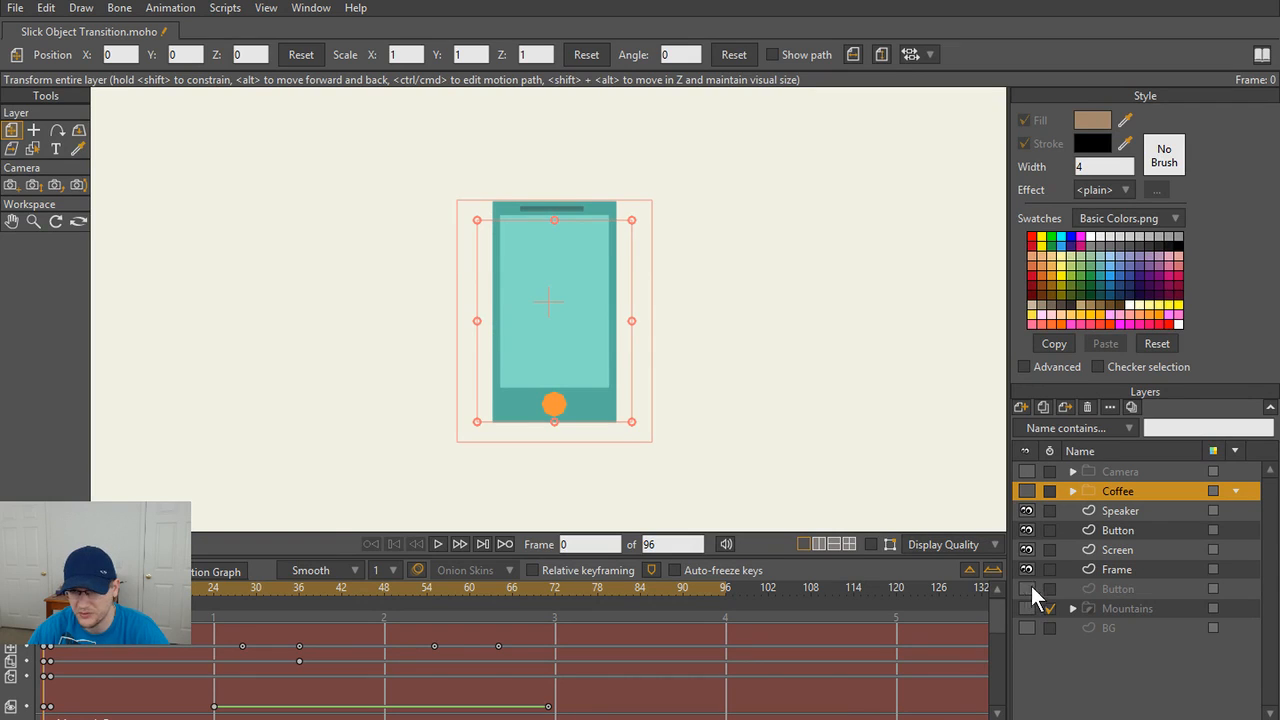
left_click(1073, 471)
scroll(1137, 542, "down", 1)
left_click_drag(1115, 665, 1113, 518)
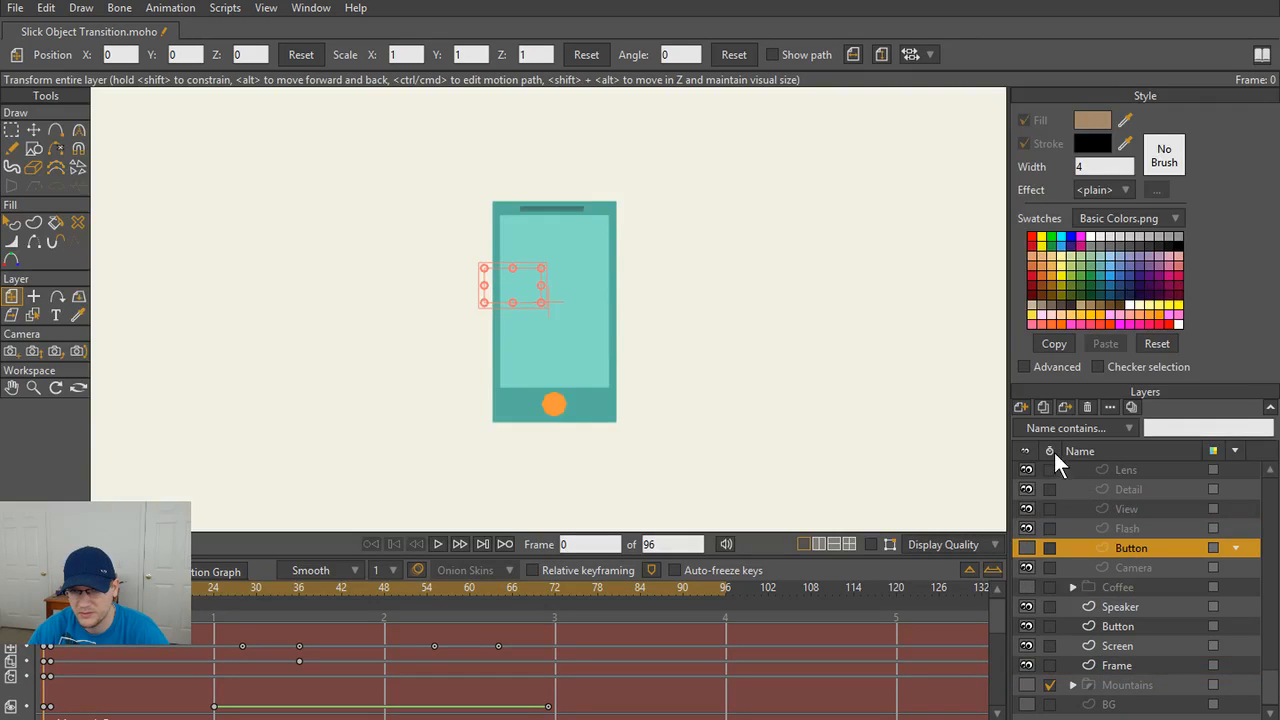
scroll(1098, 491, "up", 1)
left_click(1073, 476)
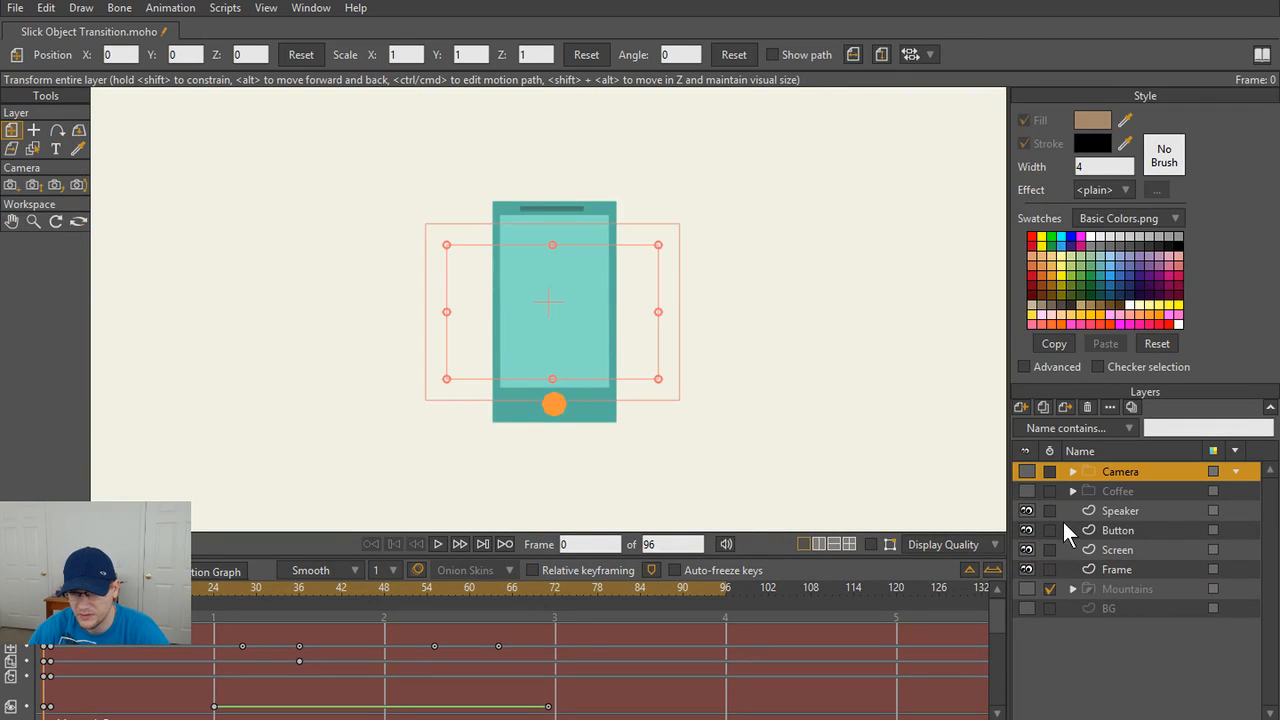
- Group the Speaker, Button, Screen and Frame layers, name the group Phone and collapse it
left_click(1133, 570)
left_click(1127, 512, "shift")
right_click(1128, 512)
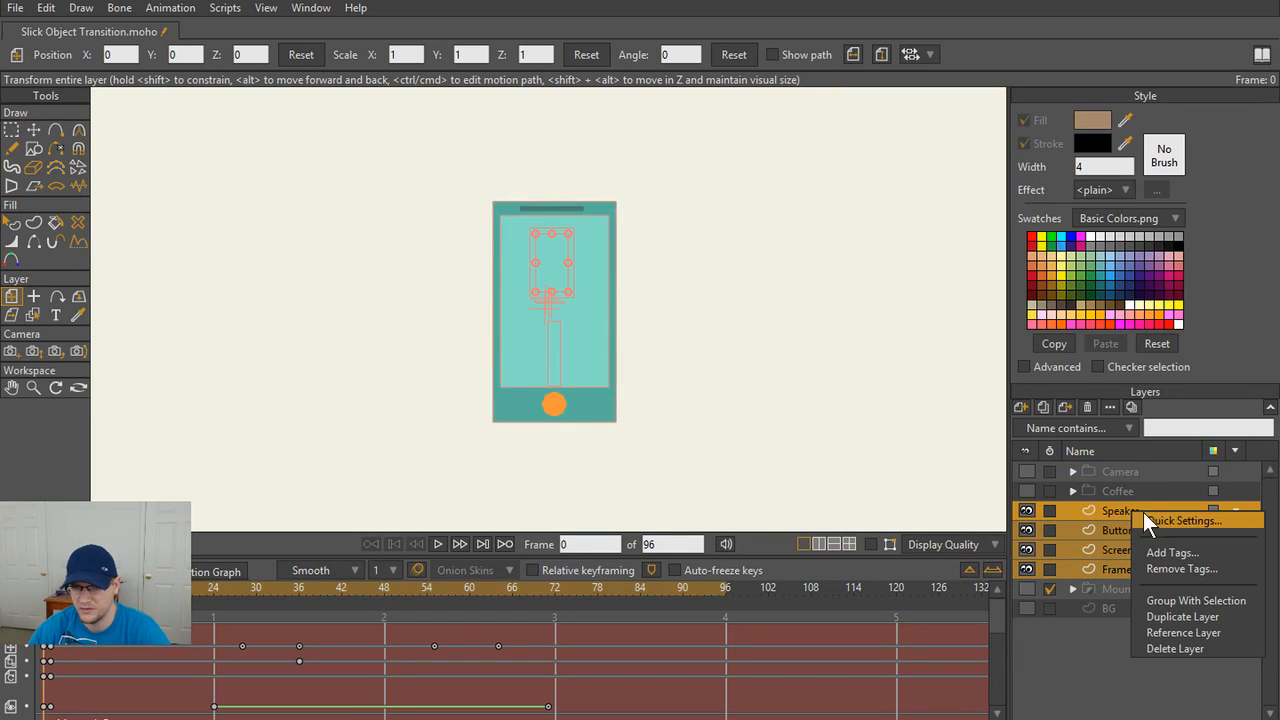
left_click(1172, 600)
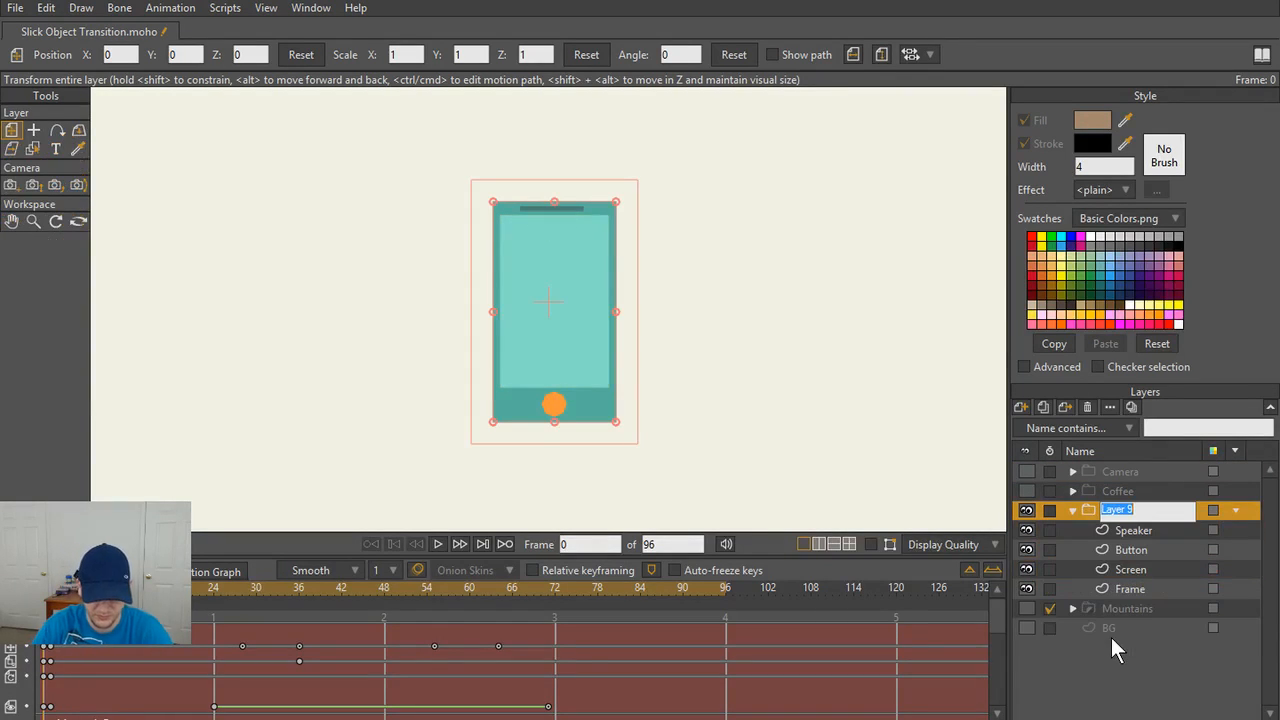
type("Phone")
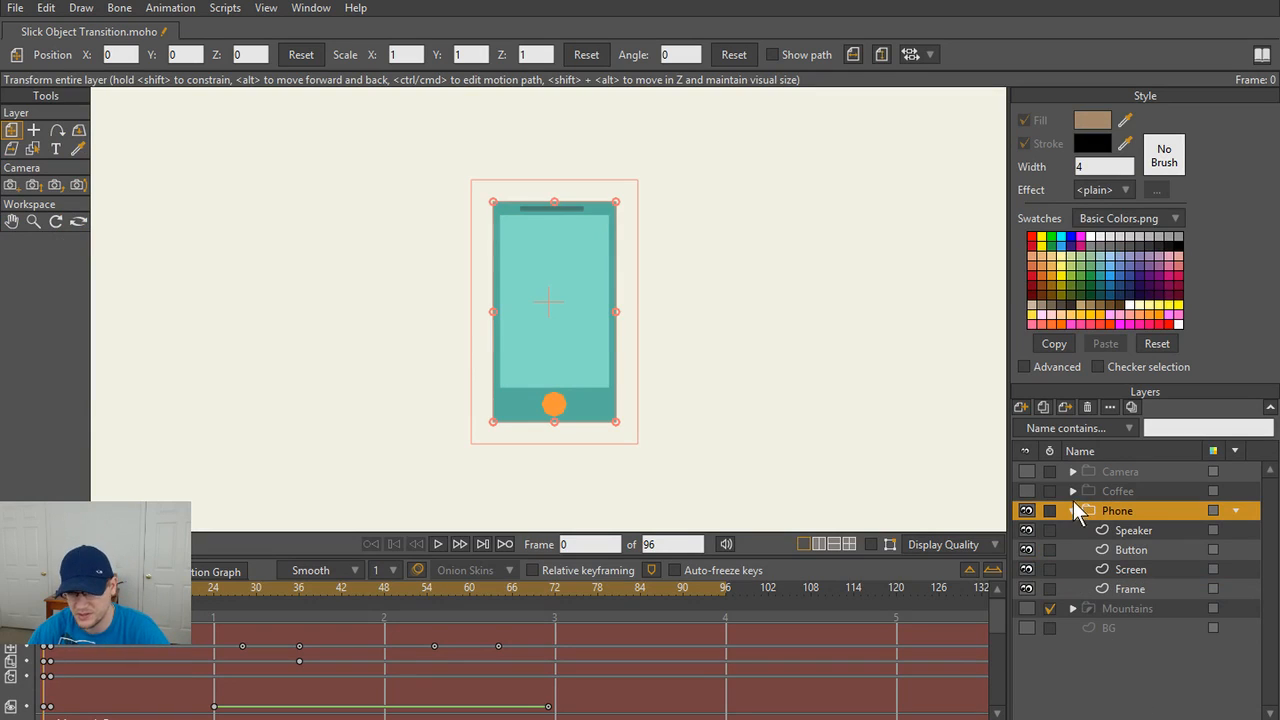
left_click(1072, 511)
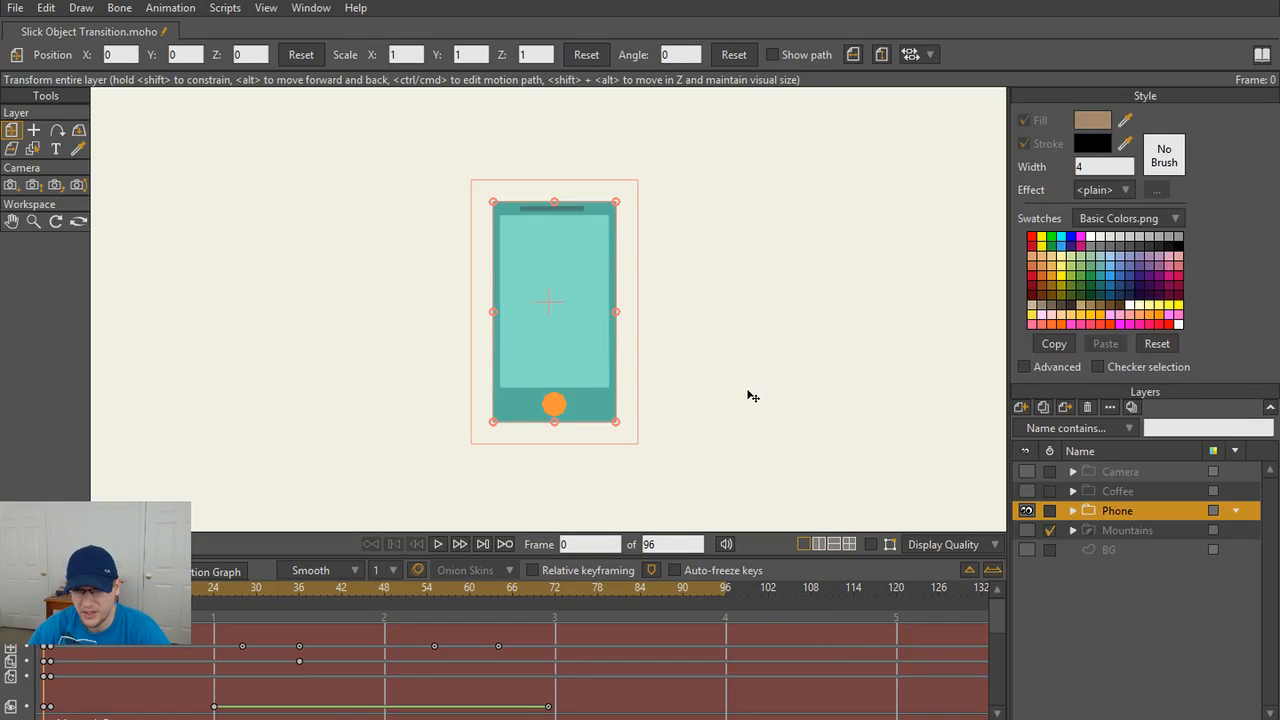
- Show the Mountains group together with the Phone group on the canvas
scroll(677, 380, "down", 2)
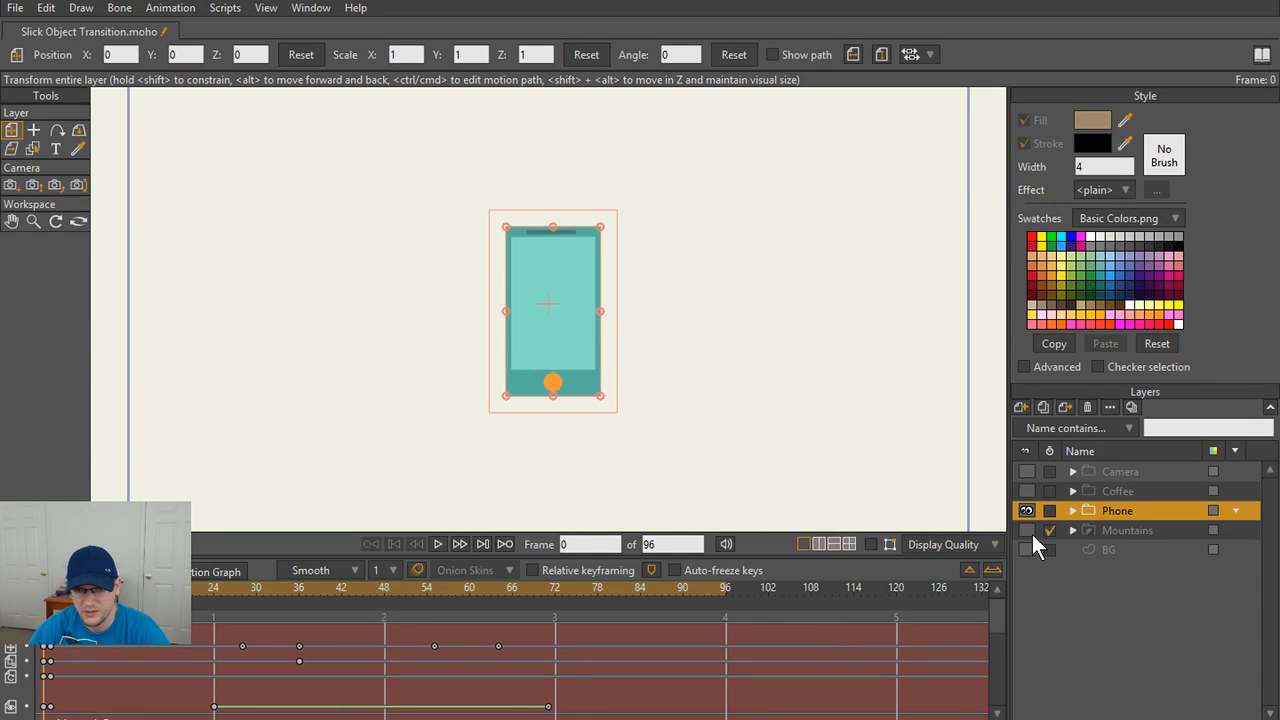
left_click(1027, 511)
left_click(1028, 530)
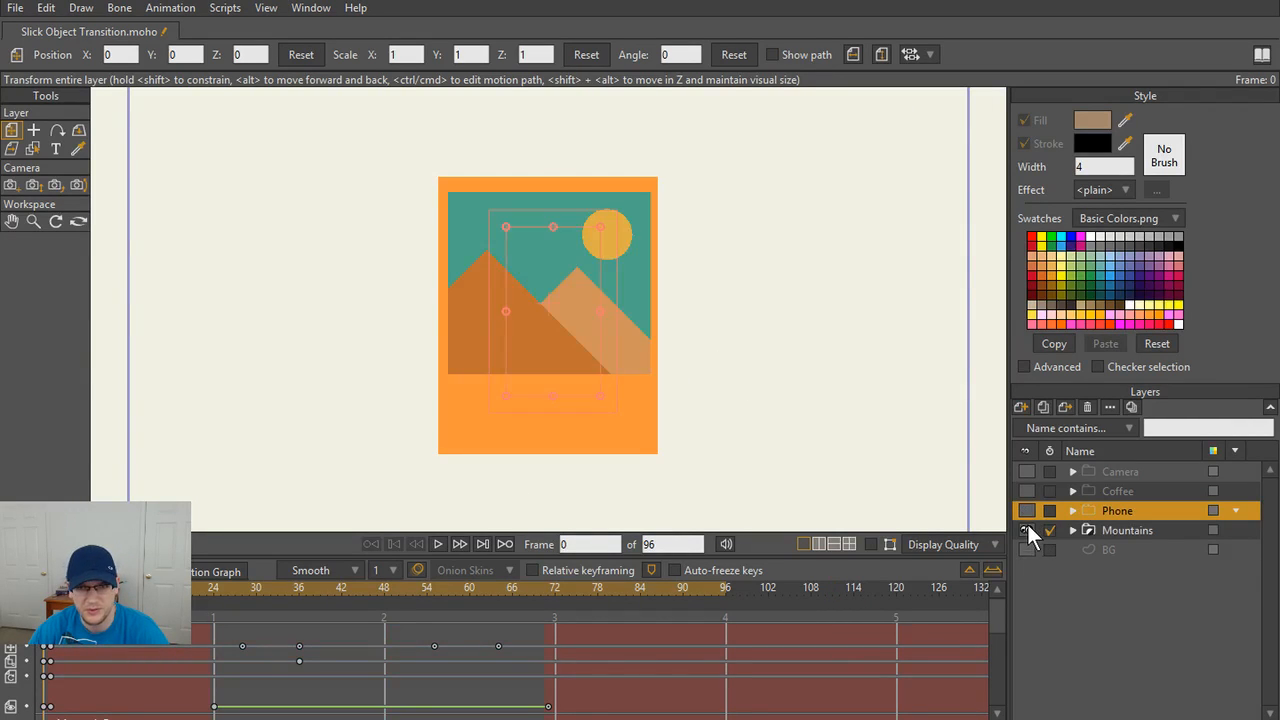
left_click(1026, 511)
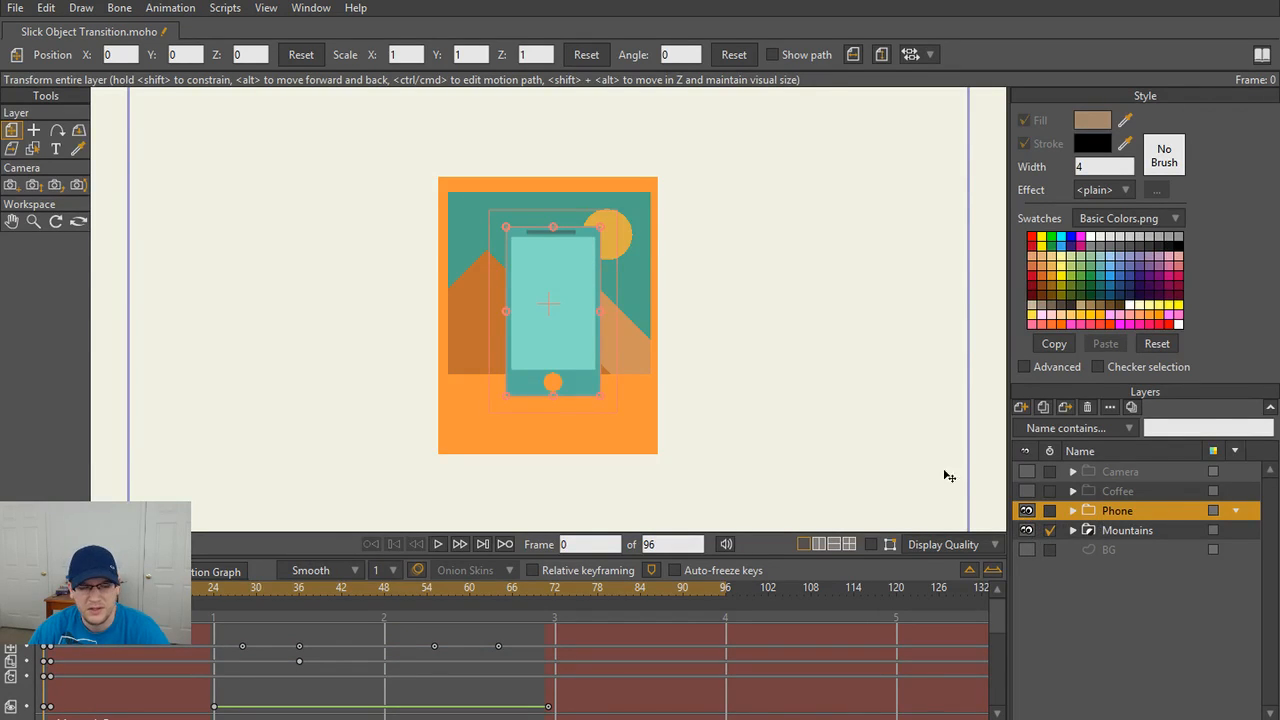
- Scale the Phone group up proportionally to about 1.62 so it matches the height of the orange picture frame
scroll(571, 394, "down", 2)
scroll(614, 397, "up", 1)
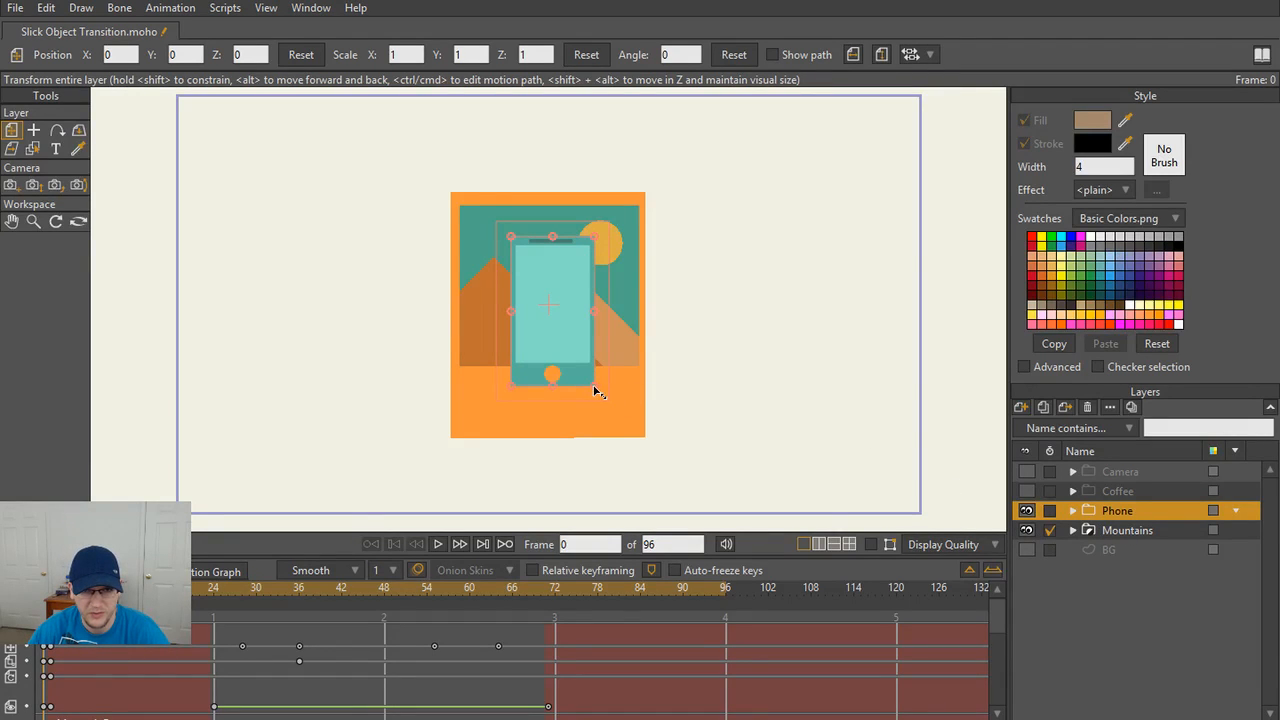
left_click_drag(594, 391, 627, 438)
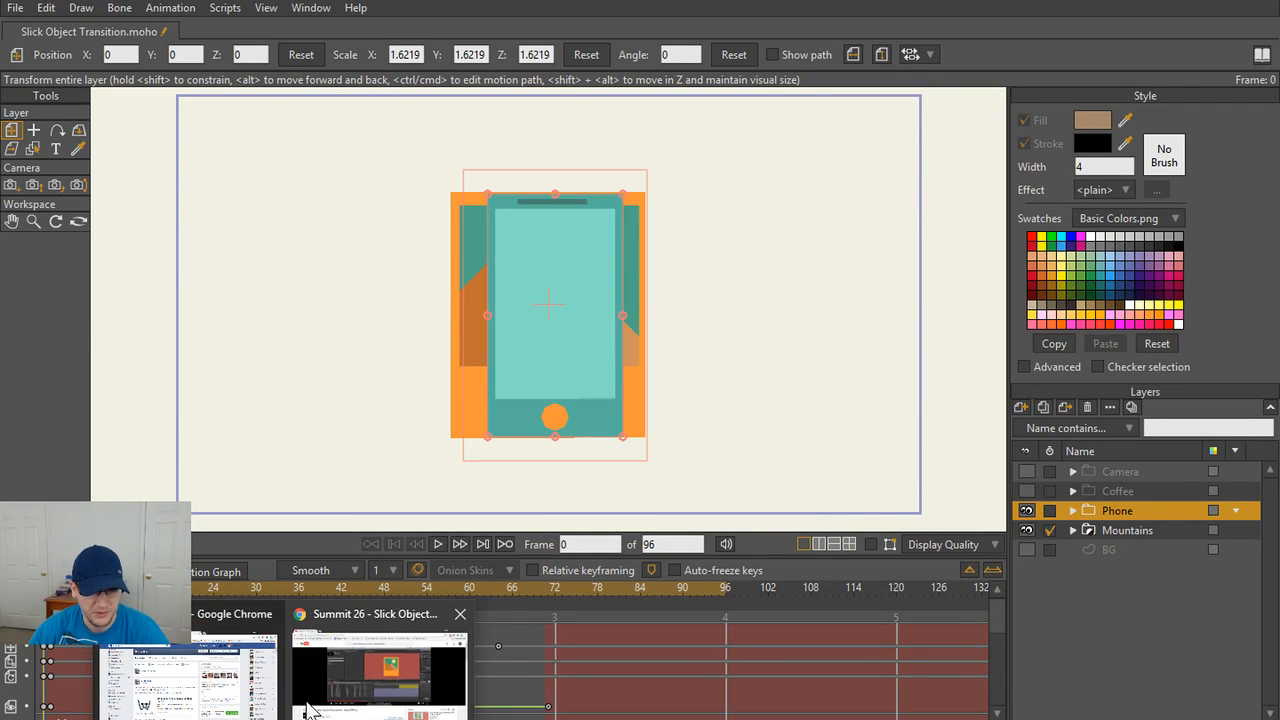
- Switch to the YouTube tutorial and watch in full screen how the sun's scale keyframes make it grow and shrink away, then return to Moho
left_click(318, 686)
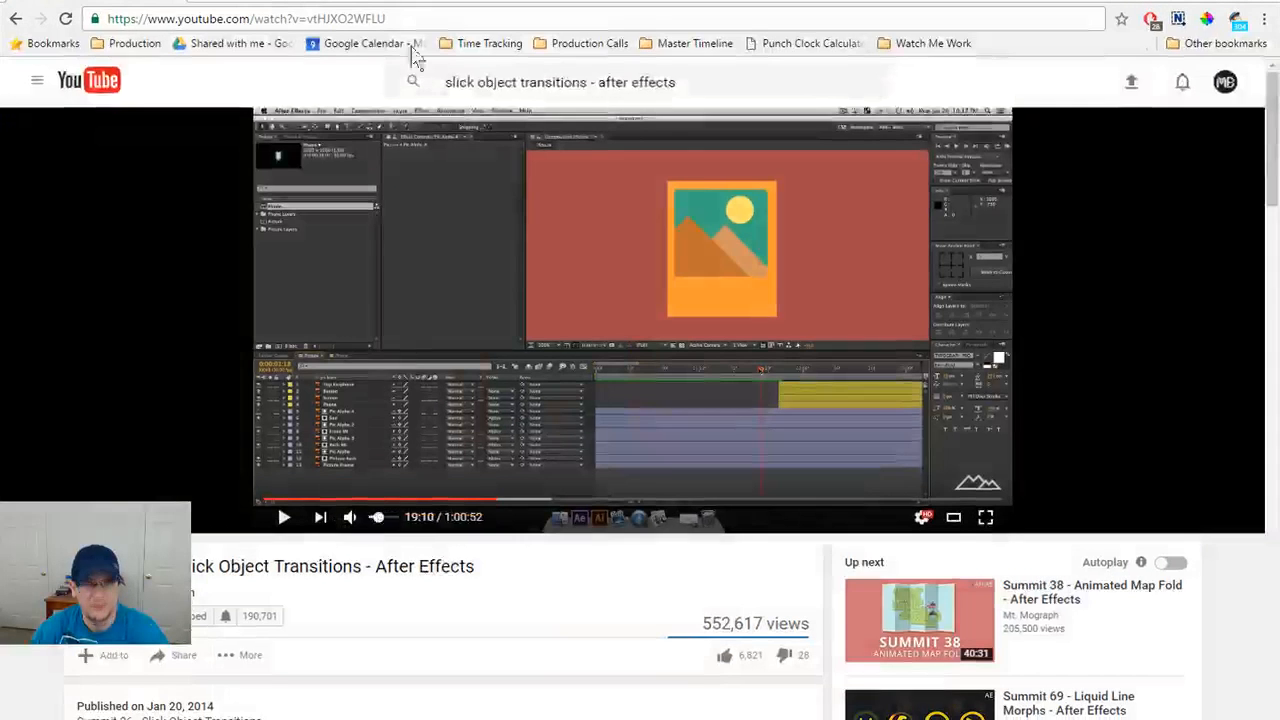
left_click(284, 517)
left_click(988, 518)
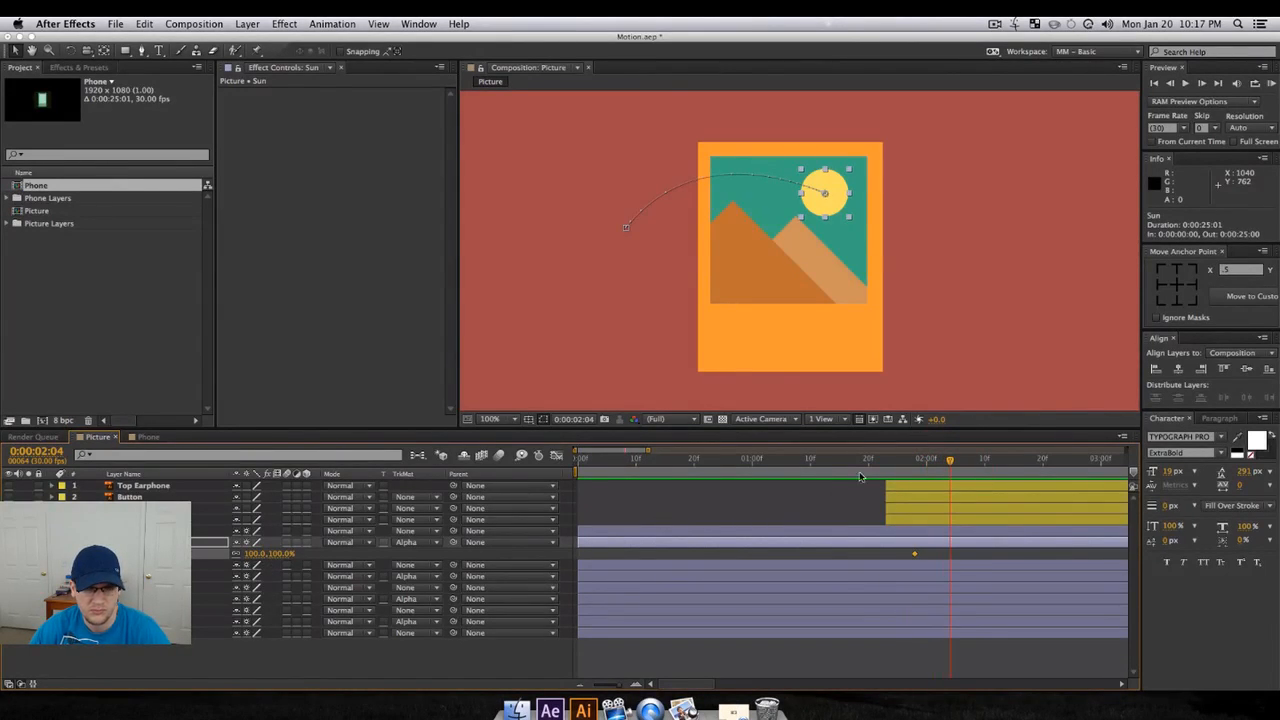
left_click(927, 465)
left_click_drag(927, 465, 933, 466)
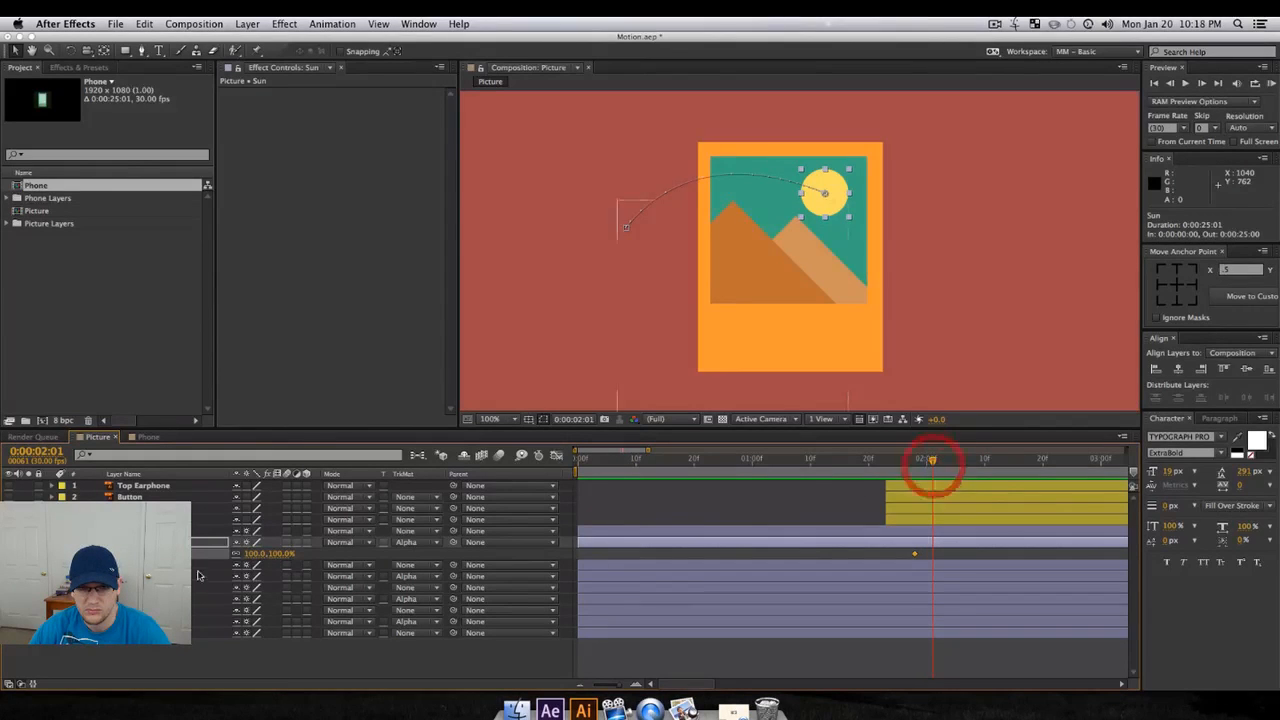
left_click_drag(277, 556, 291, 556)
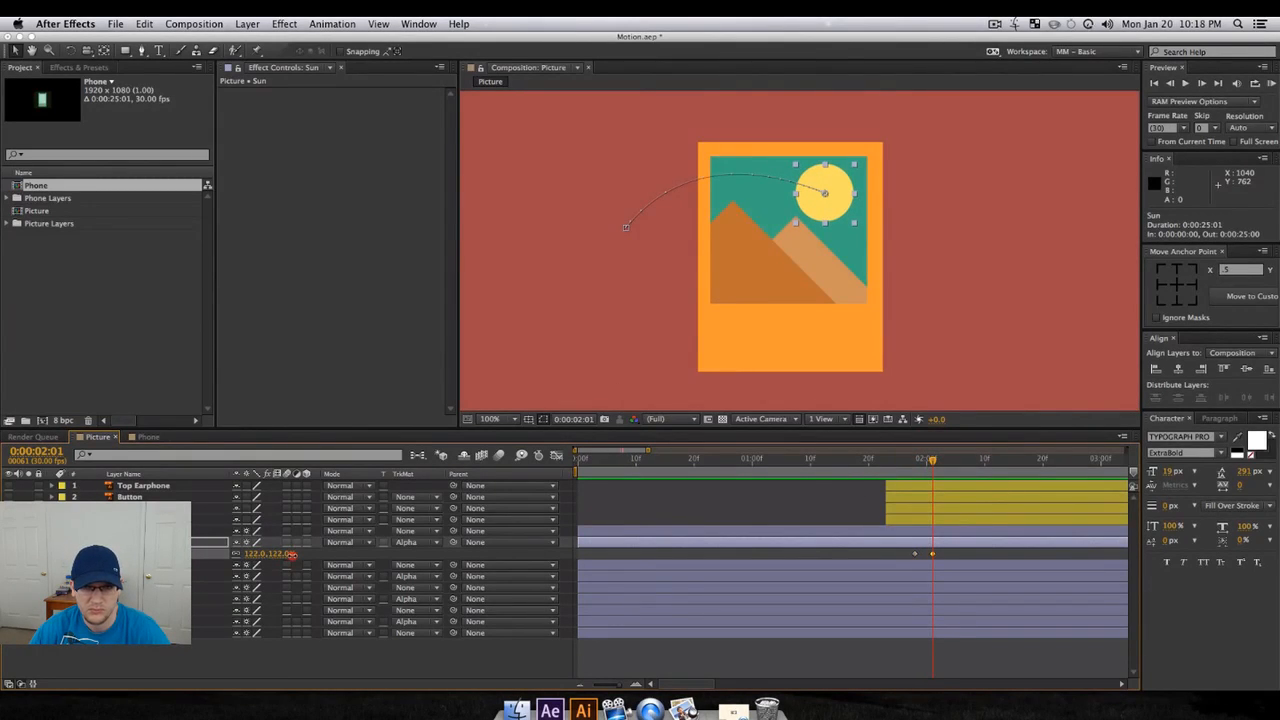
left_click_drag(926, 472, 990, 465)
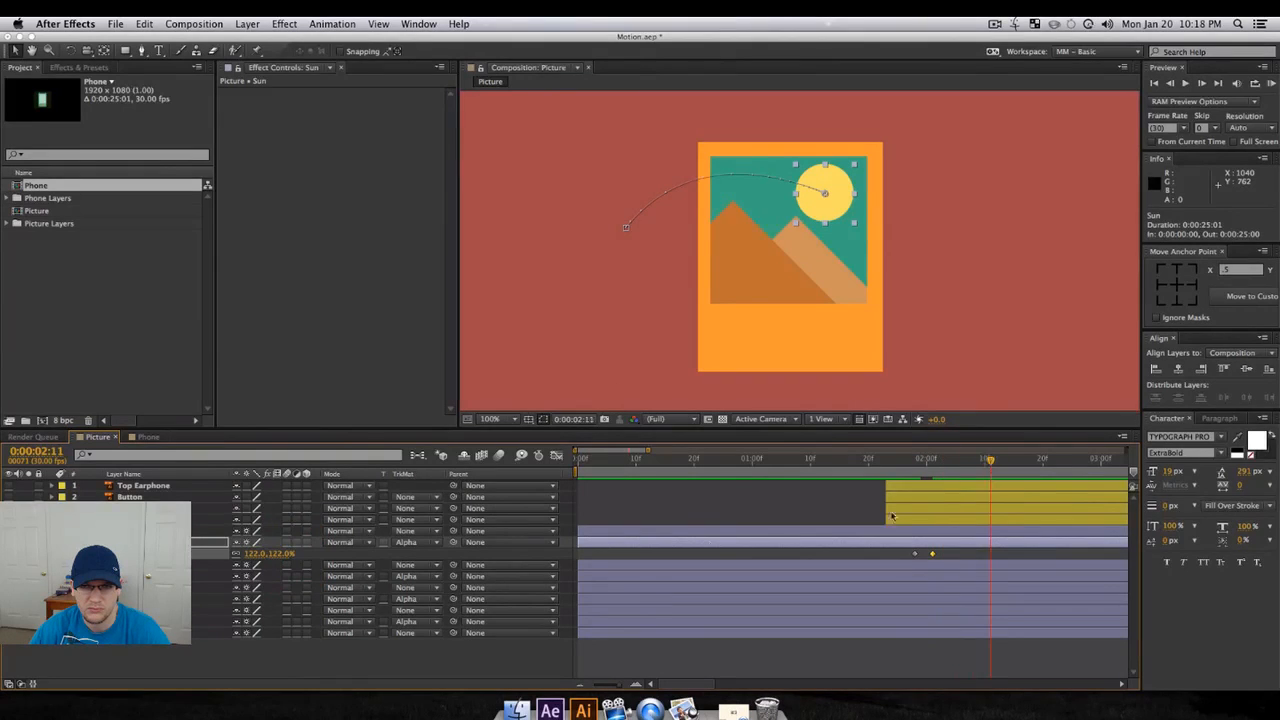
left_click(282, 556)
type("0")
key("Return")
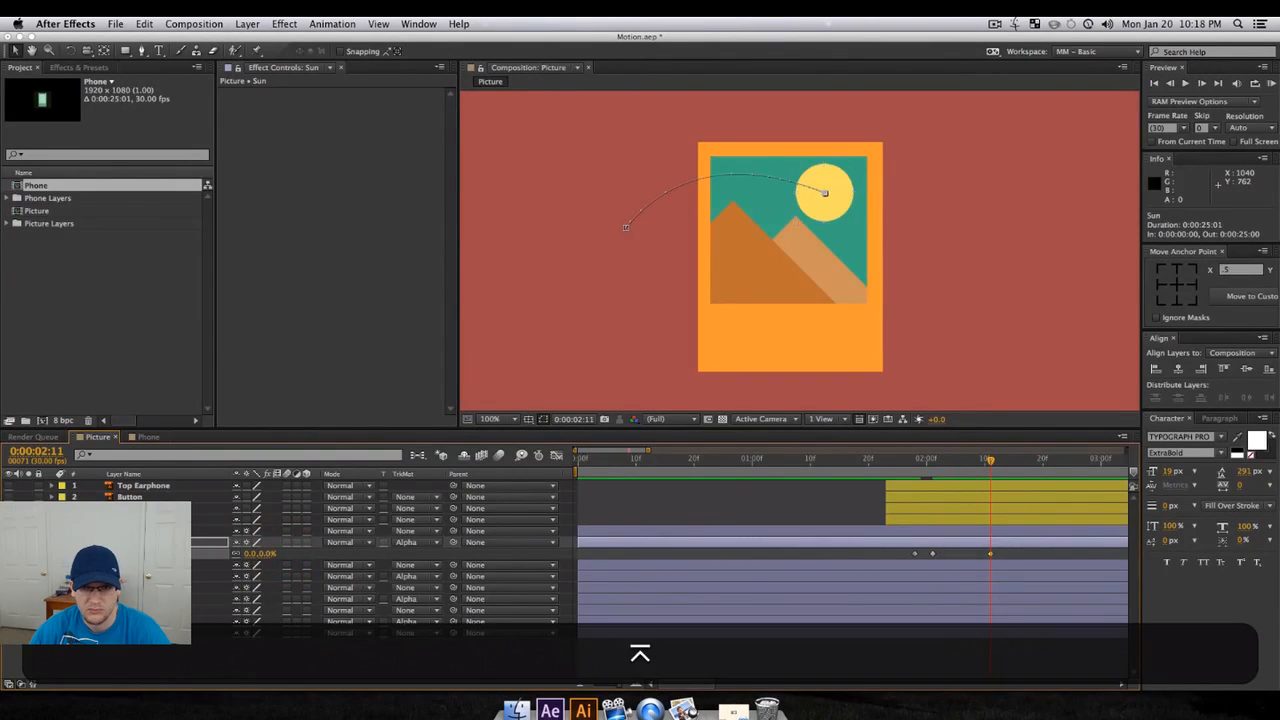
left_click_drag(1050, 556, 815, 556)
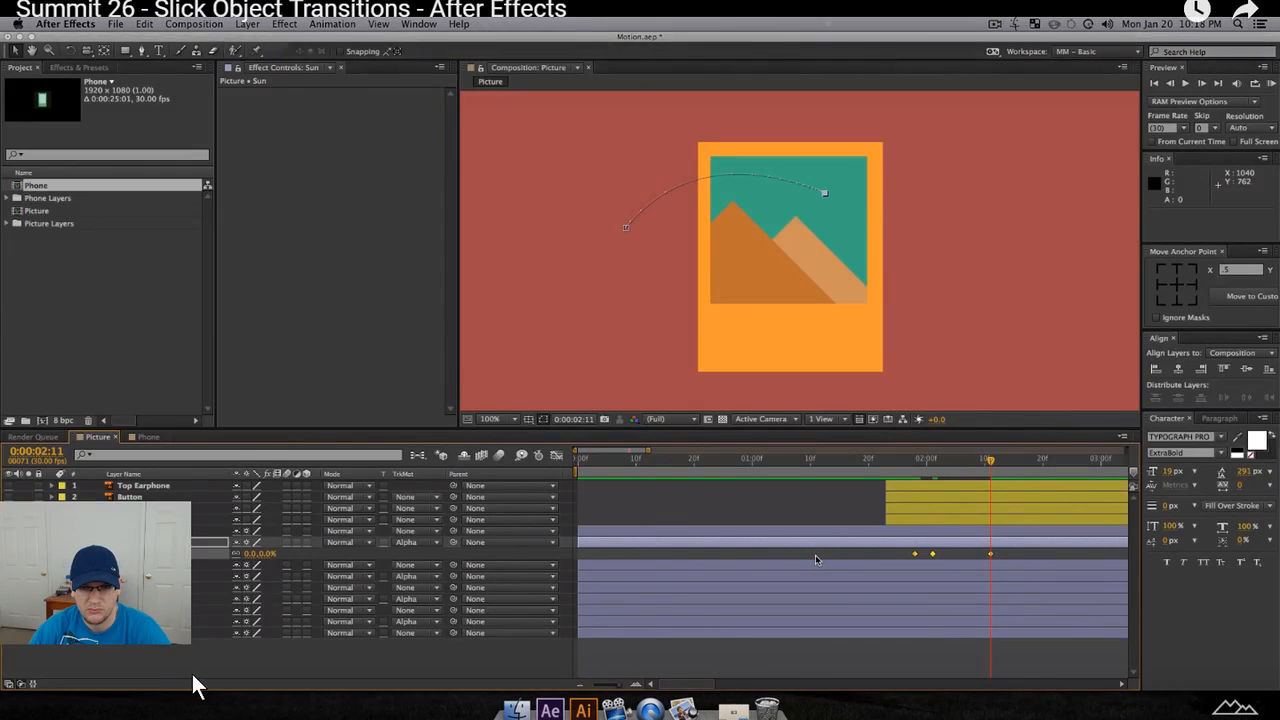
key("F9")
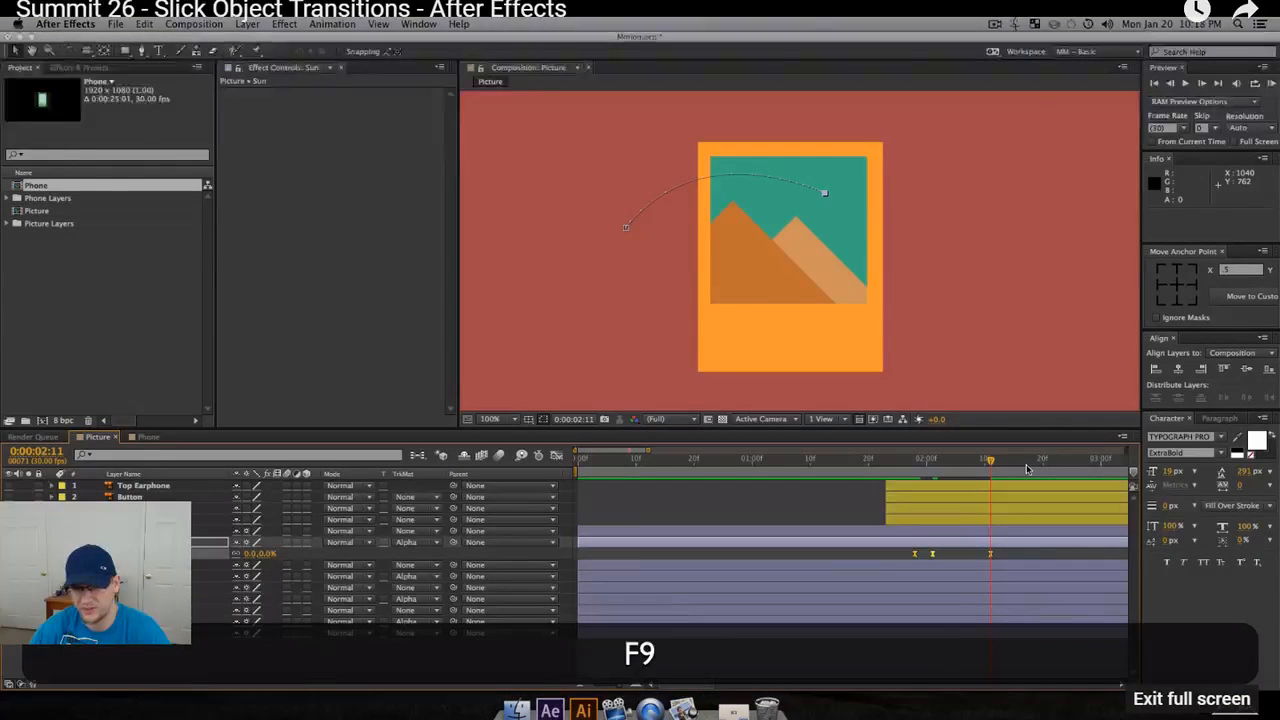
left_click(1250, 703)
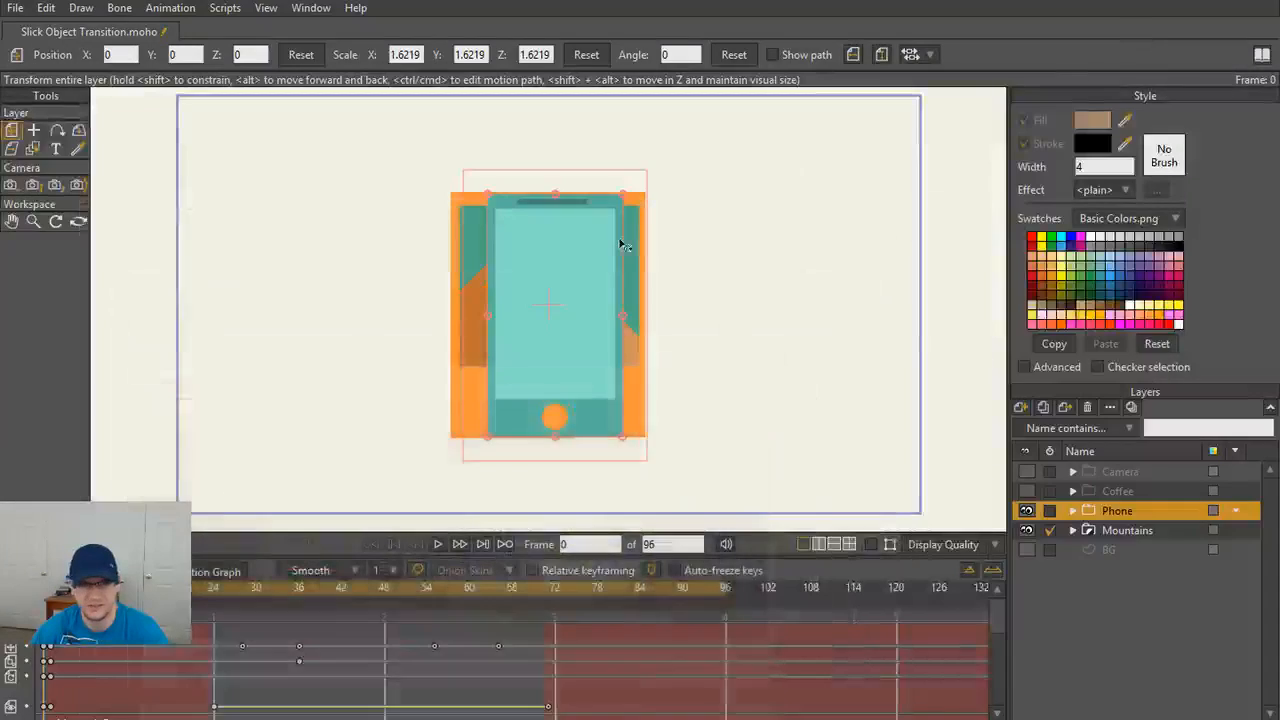
- Start saving the project under a new name and browse to the Mo Graph folder inside Moho Pro Saves
left_click(15, 8)
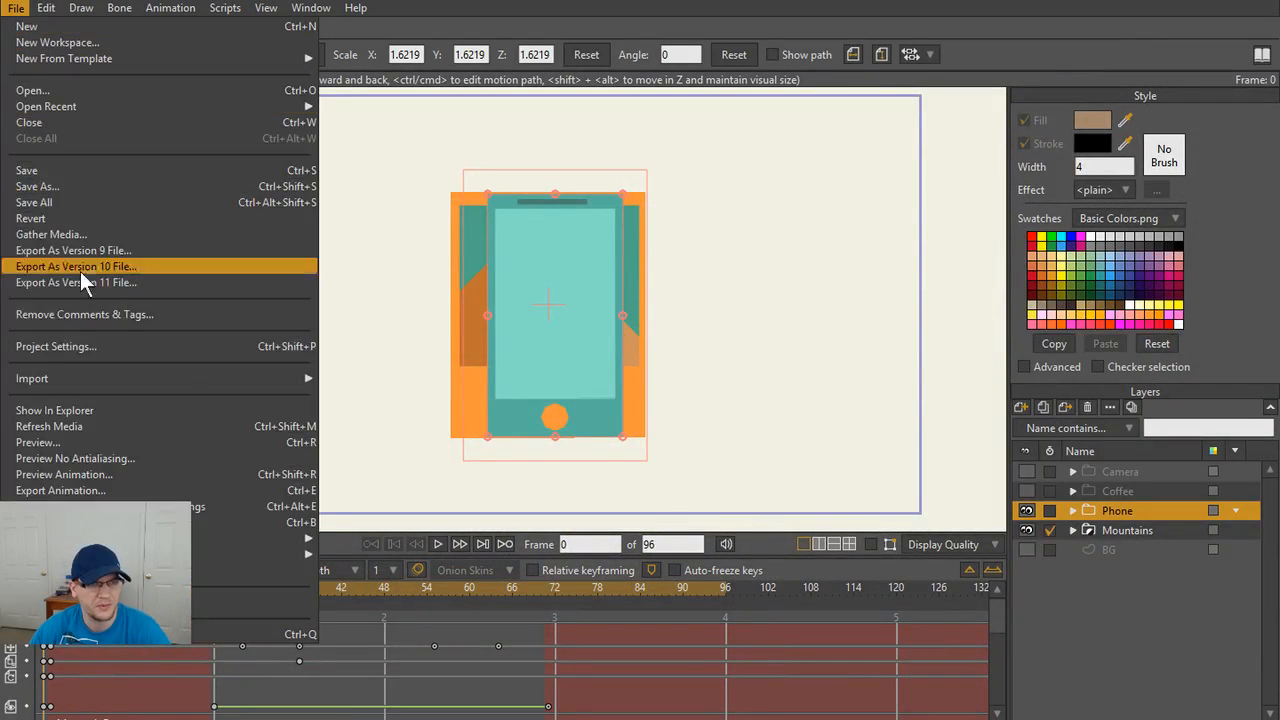
left_click(81, 185)
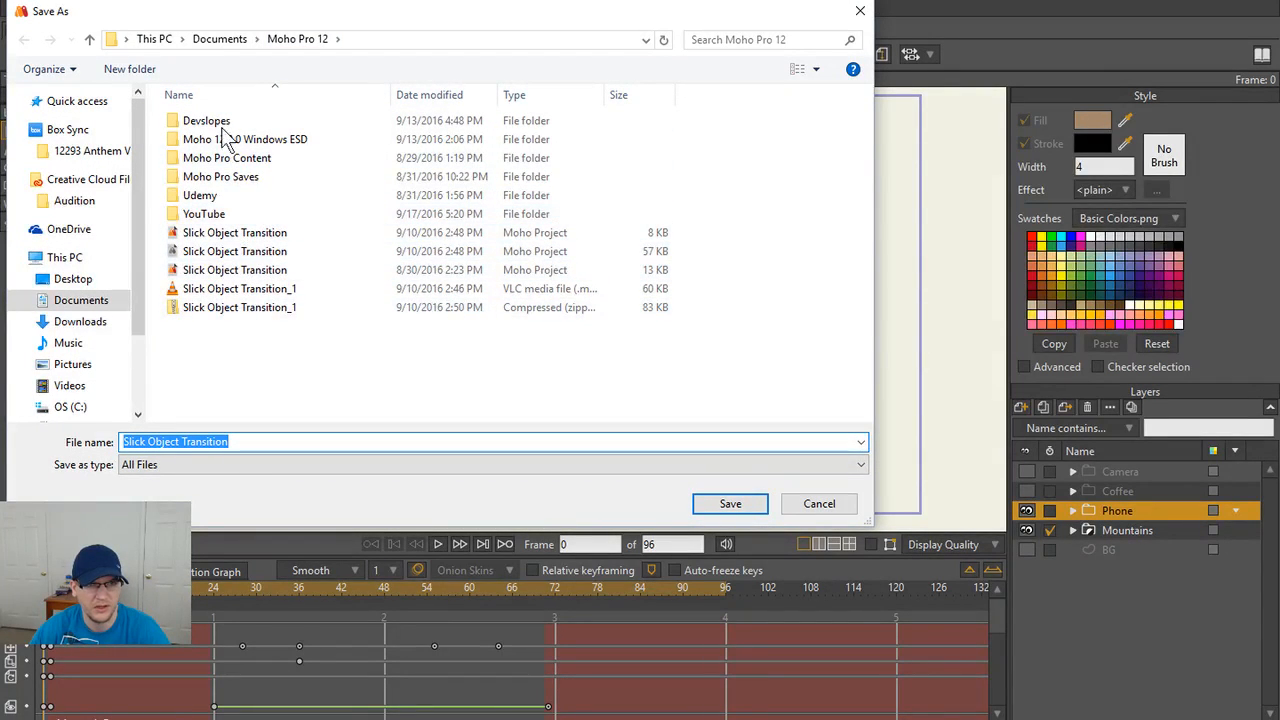
left_click(257, 176)
double_click(257, 176)
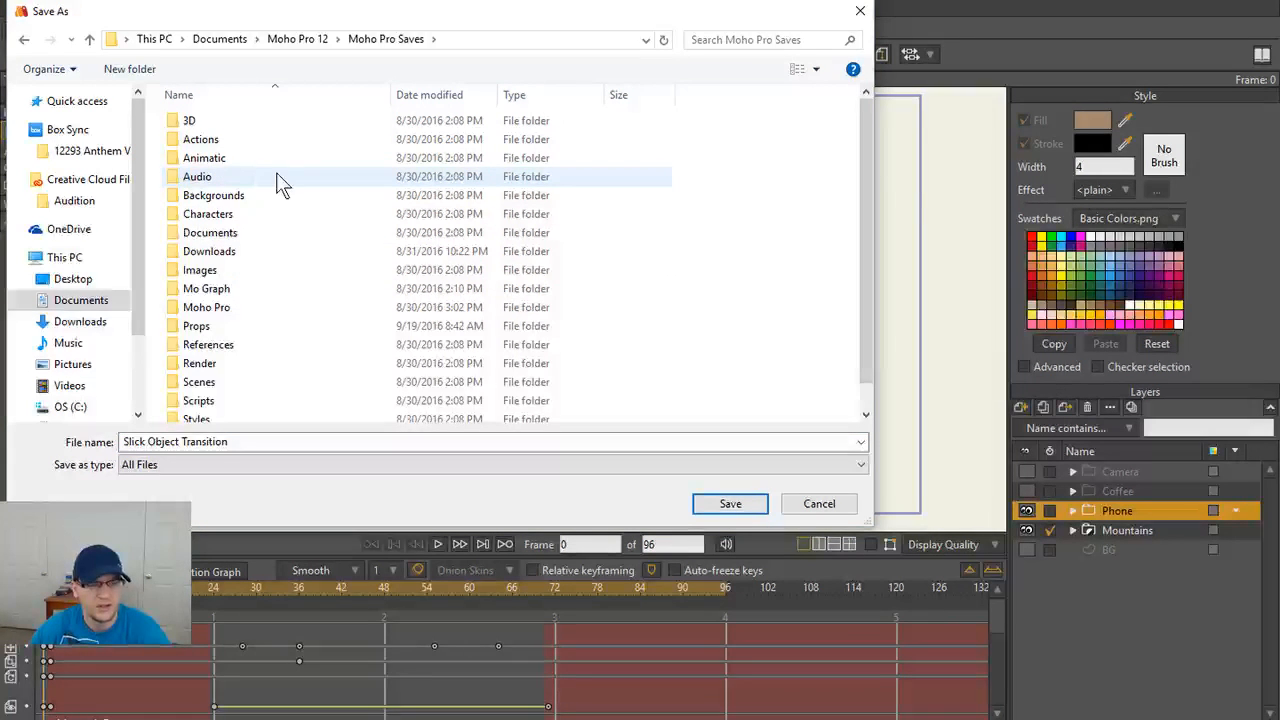
scroll(272, 192, "down", 1)
scroll(240, 300, "up", 1)
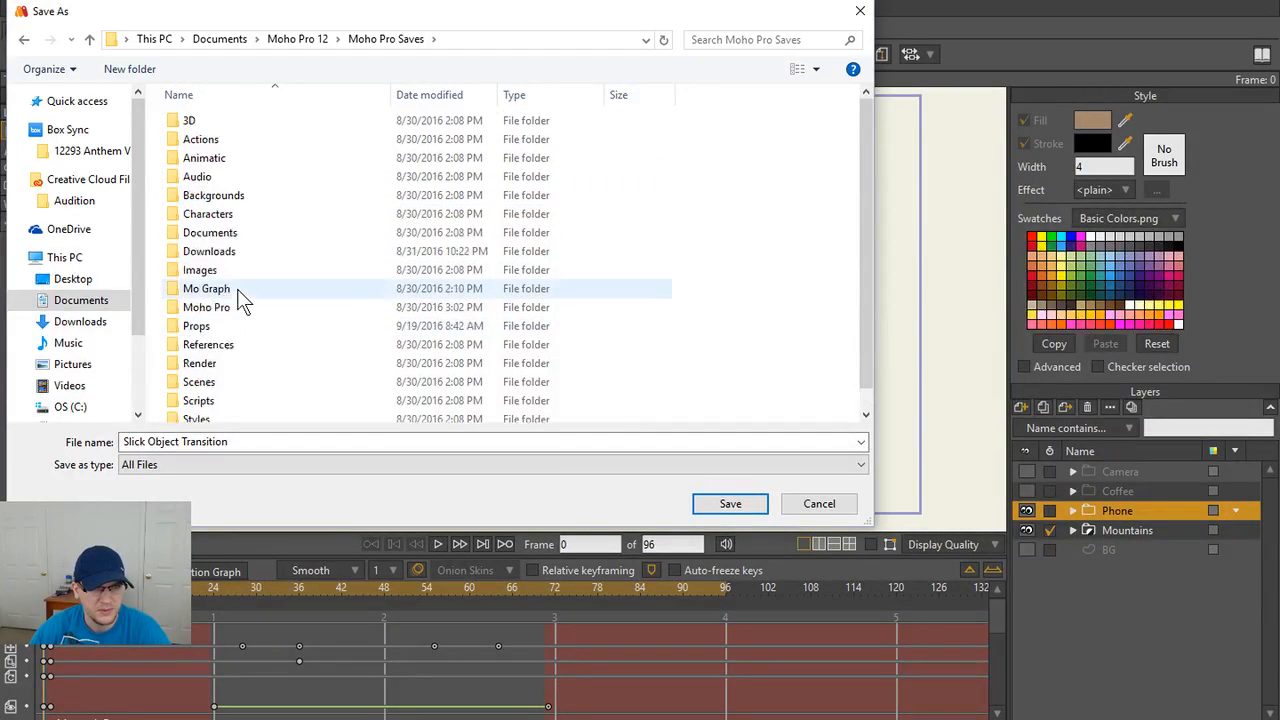
scroll(237, 289, "down", 1)
left_click(243, 263)
double_click(243, 263)
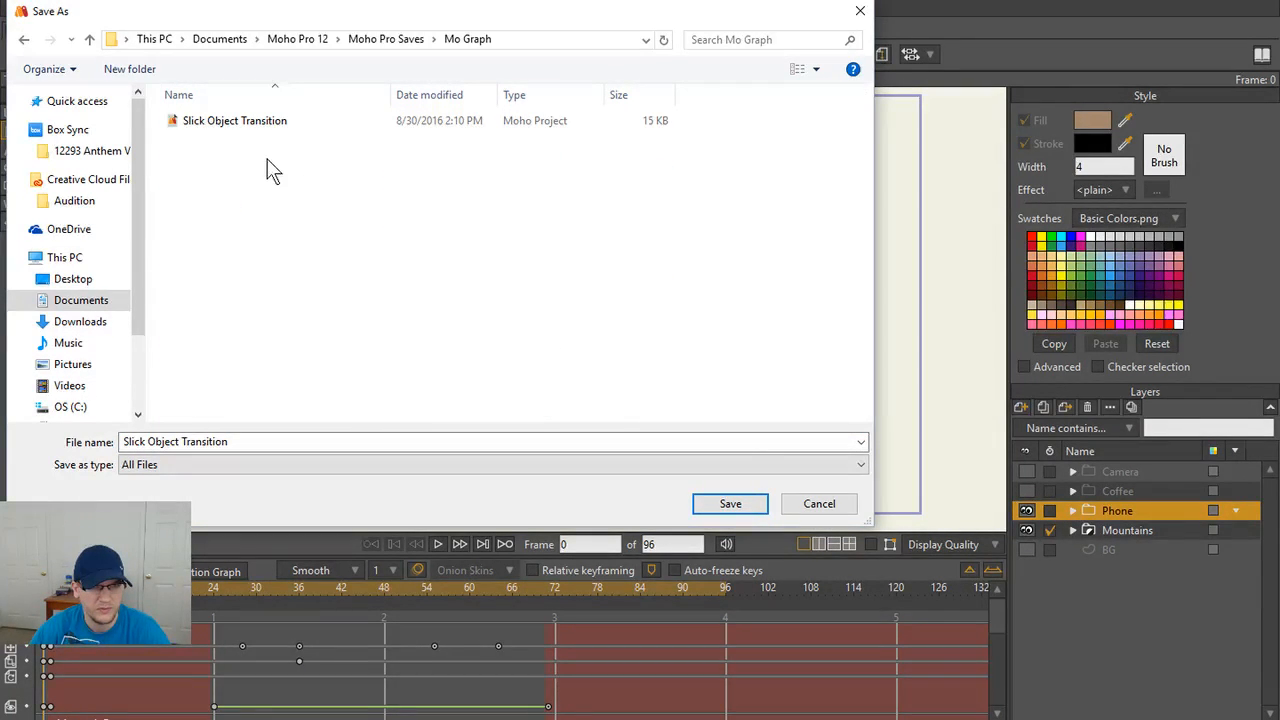
- Name the project file Slick Object Transition(v2) and save it in the Mo Graph folder
left_click(307, 121)
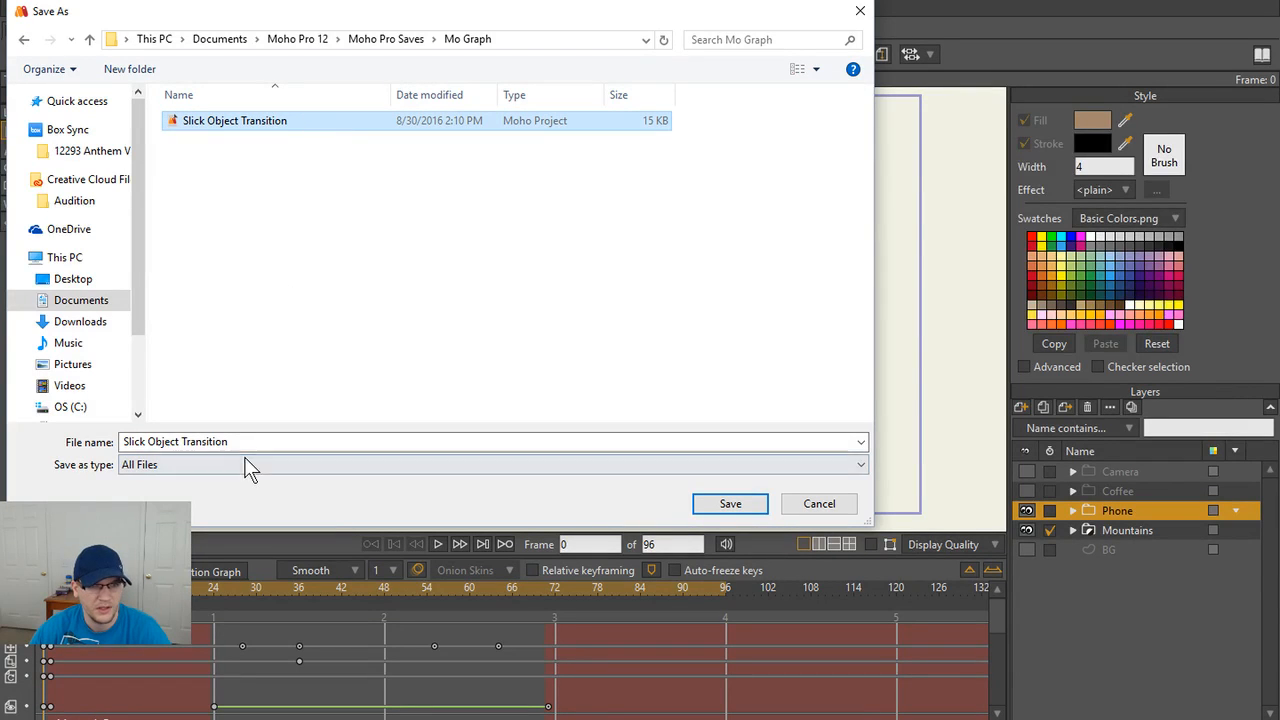
left_click(254, 441)
double_click(254, 441)
left_click(254, 441)
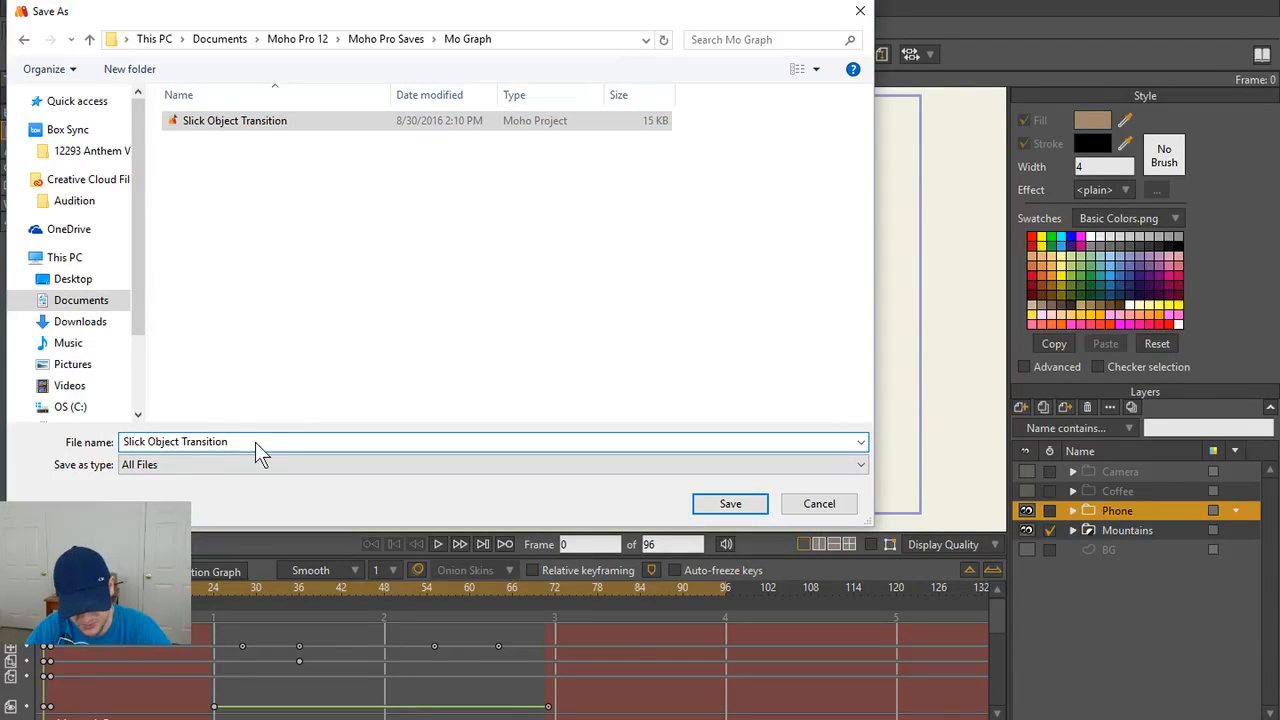
type("b2")
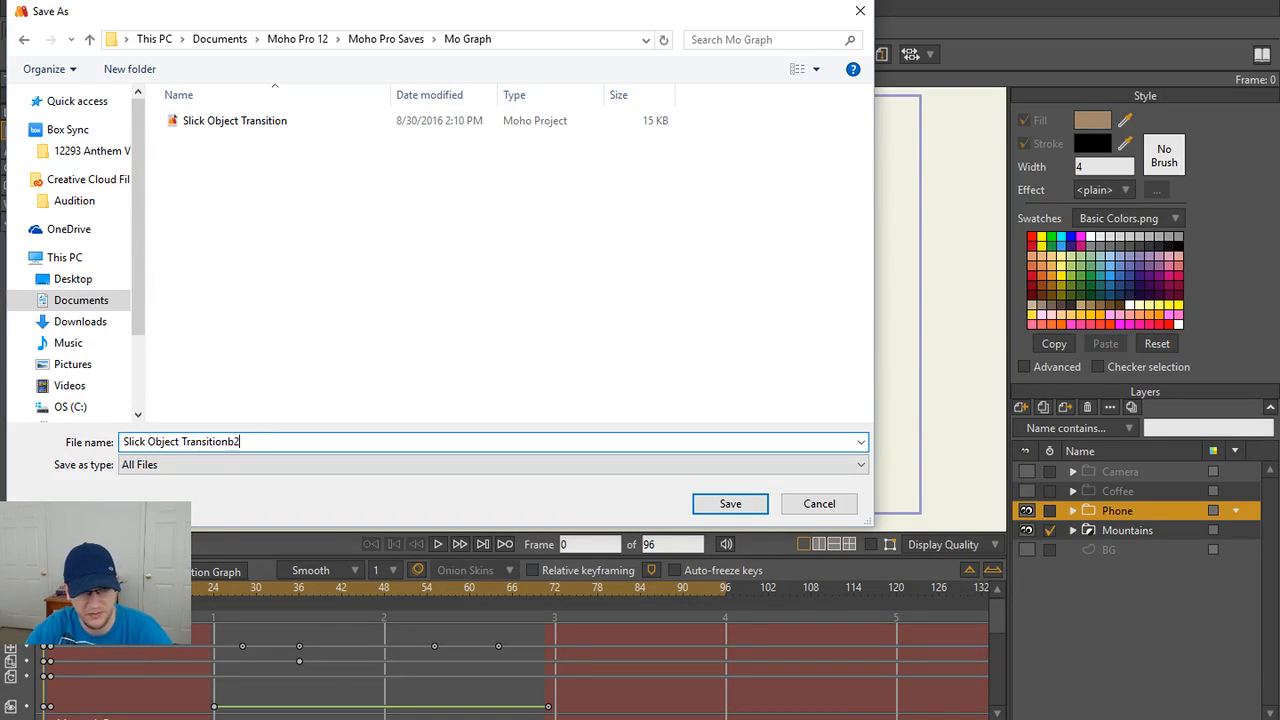
key("BackSpace")
key("BackSpace")
type(")")
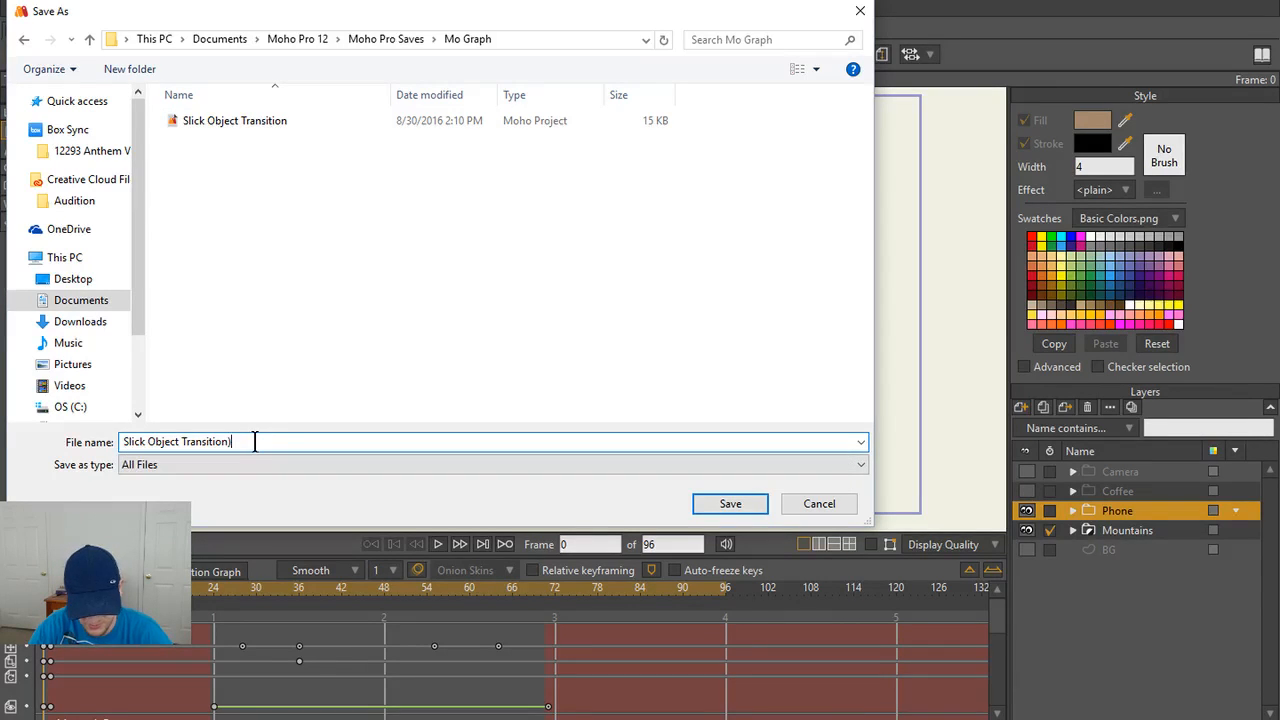
key("BackSpace")
type("(v2")
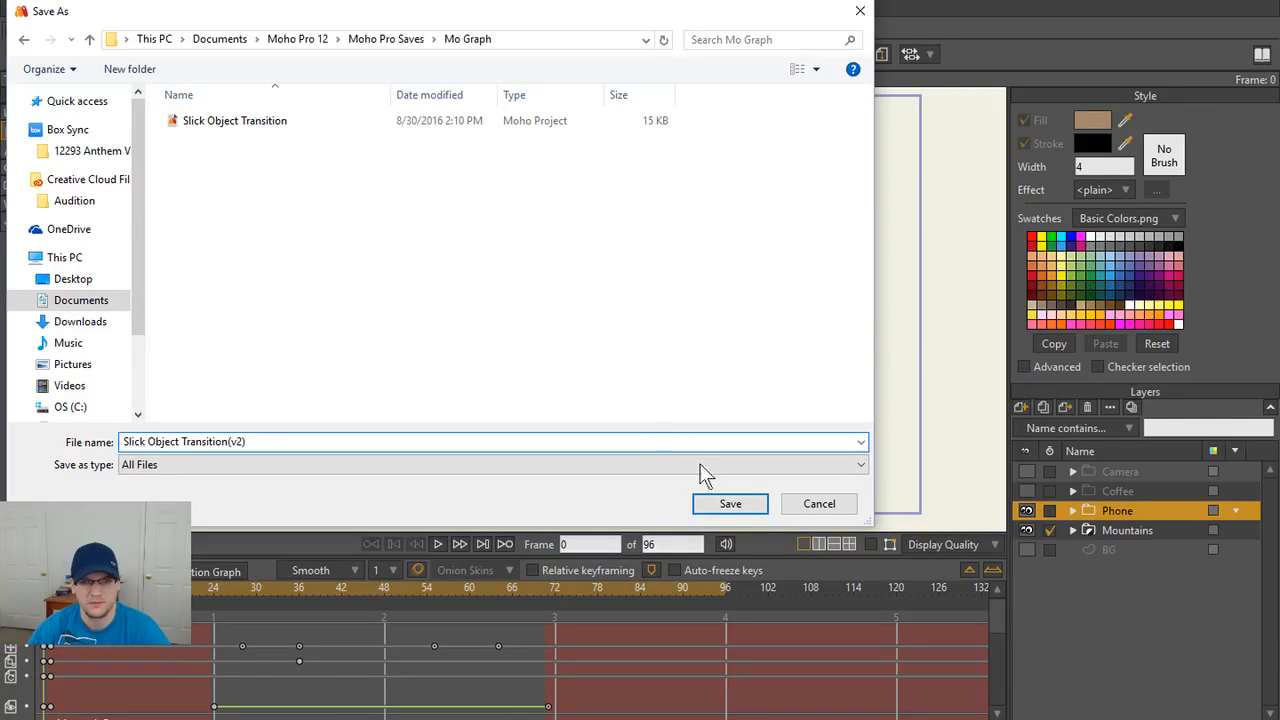
left_click(735, 504)
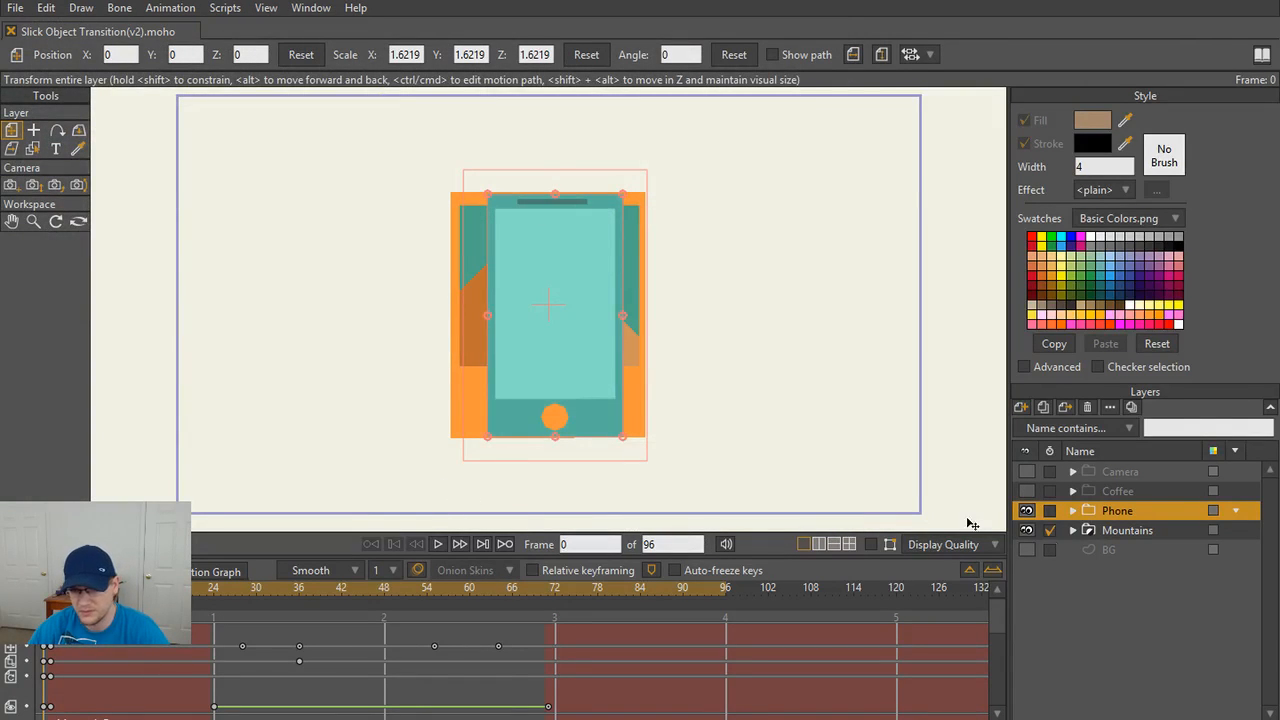
- Hide the Phone group and move the Mountains group above Camera in the layer stack
left_click(1026, 511)
left_click(1123, 531)
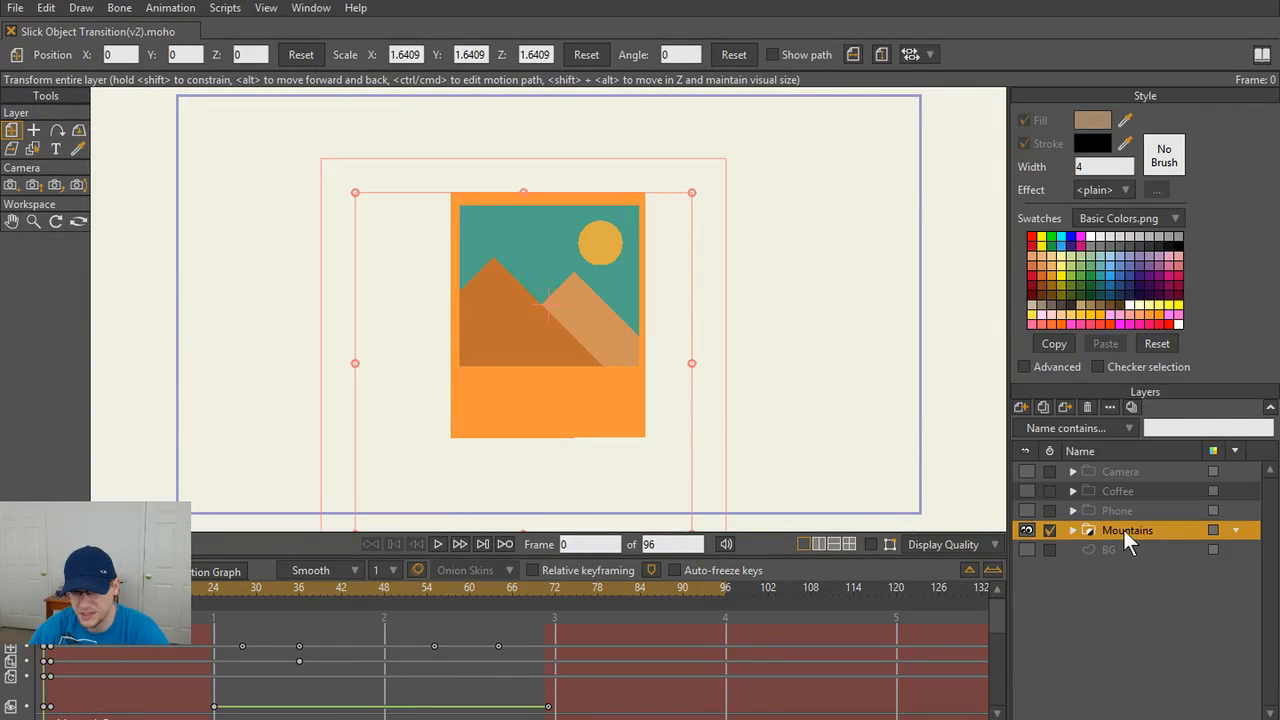
left_click_drag(1128, 472, 1126, 474)
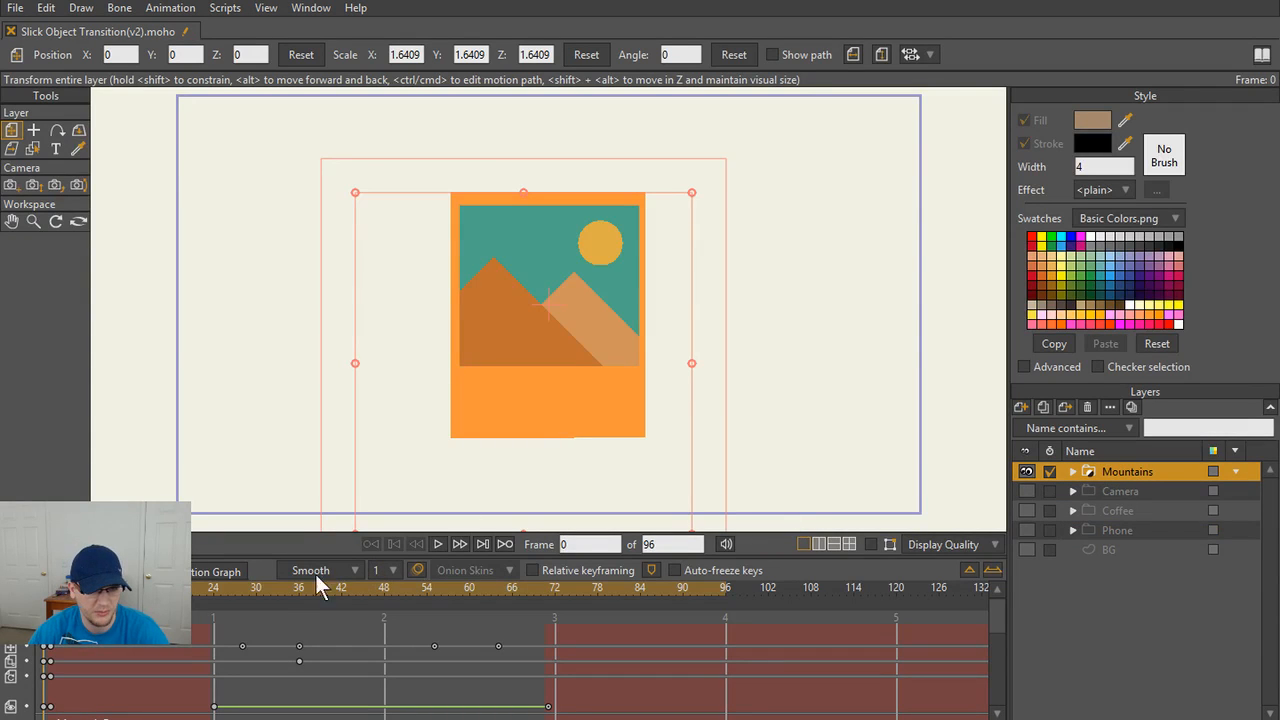
- Go to frame 42, expand the Mountains group, enlarge the timeline area and select the MountainNear layer
left_click_drag(409, 587, 356, 595)
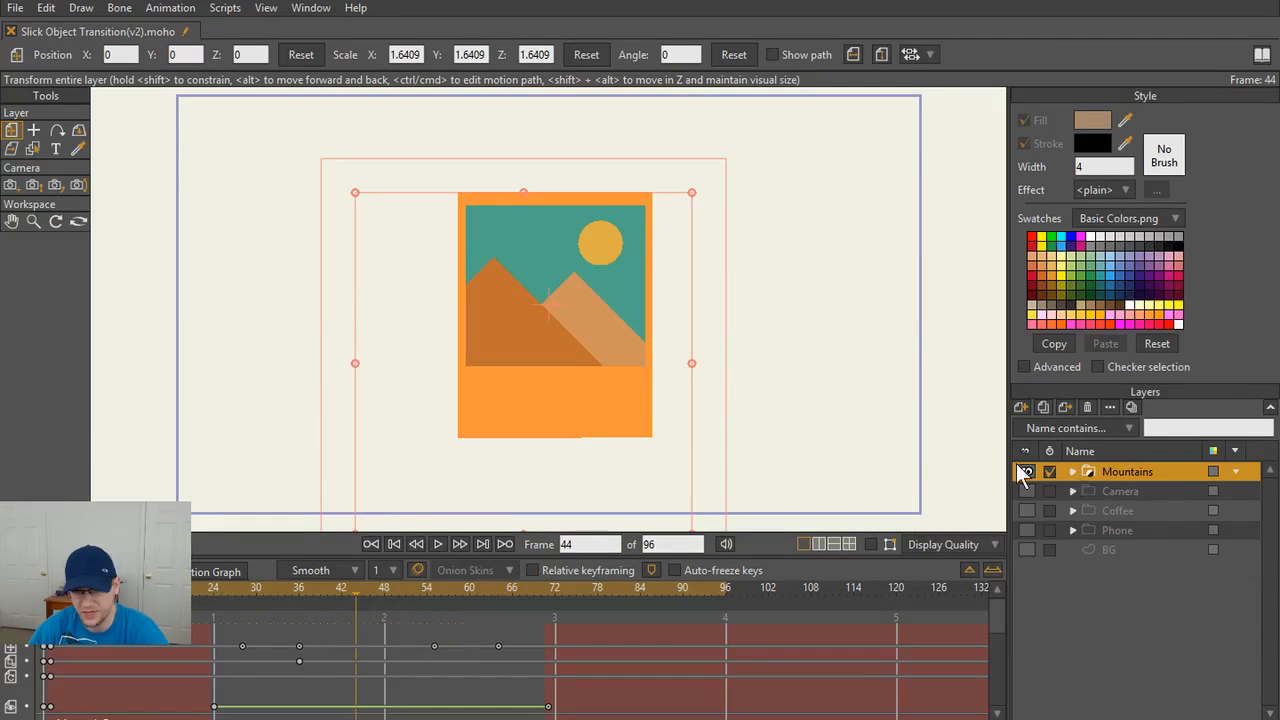
left_click(1073, 471)
scroll(860, 405, "down", 4)
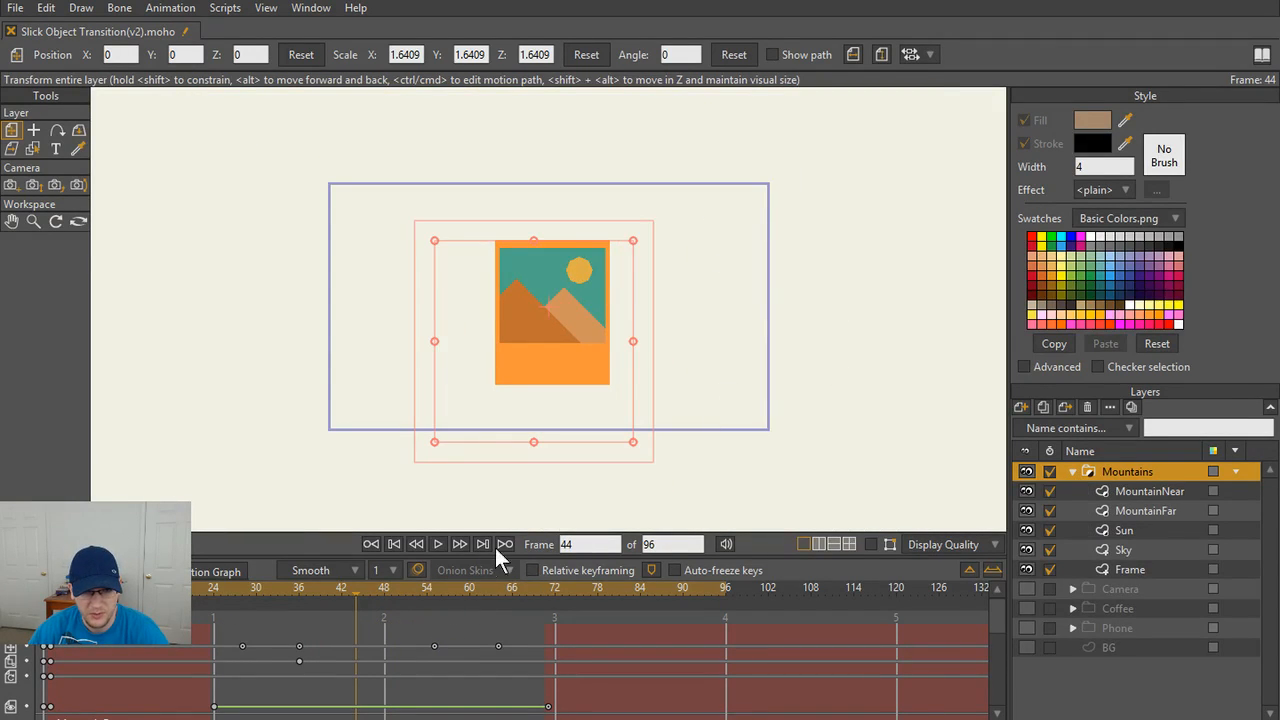
left_click_drag(532, 553, 551, 259)
mouse_move(359, 321)
left_mouse_down()
mouse_move(401, 319)
mouse_move(337, 324)
mouse_move(391, 323)
mouse_move(346, 333)
left_mouse_up()
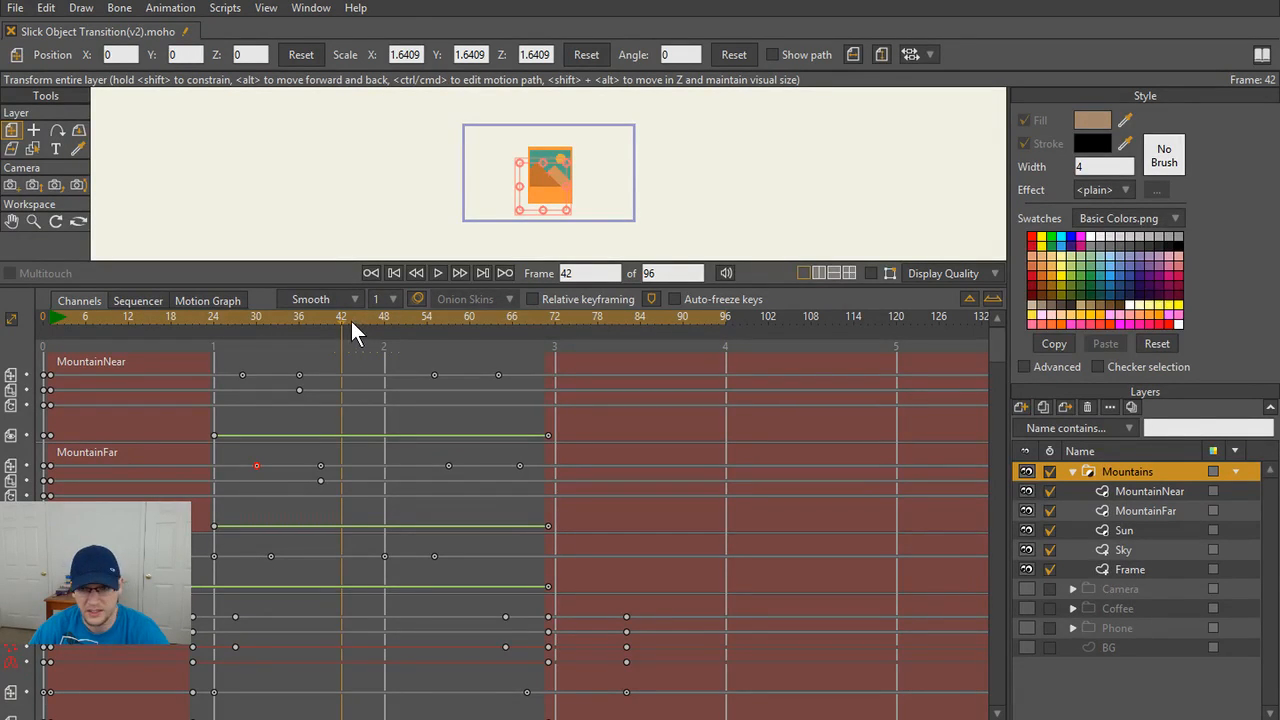
left_click(1158, 488)
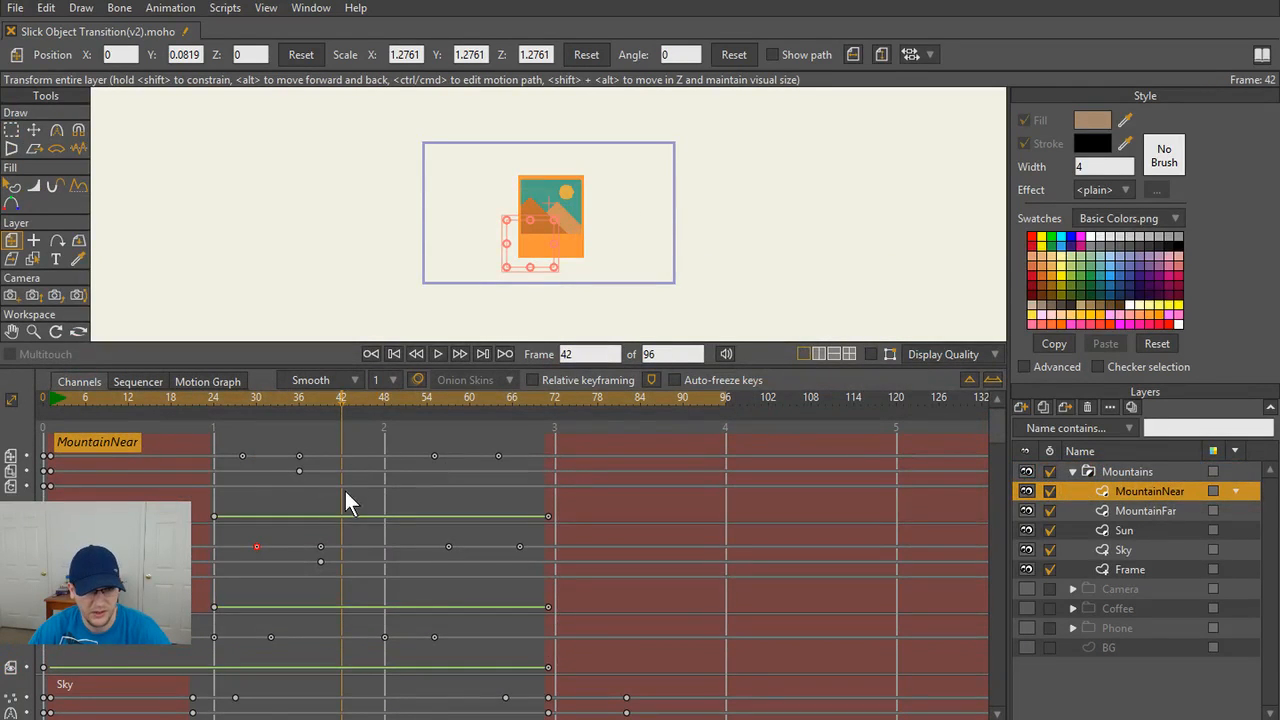
key("ctrl+f")
key("ctrl+z")
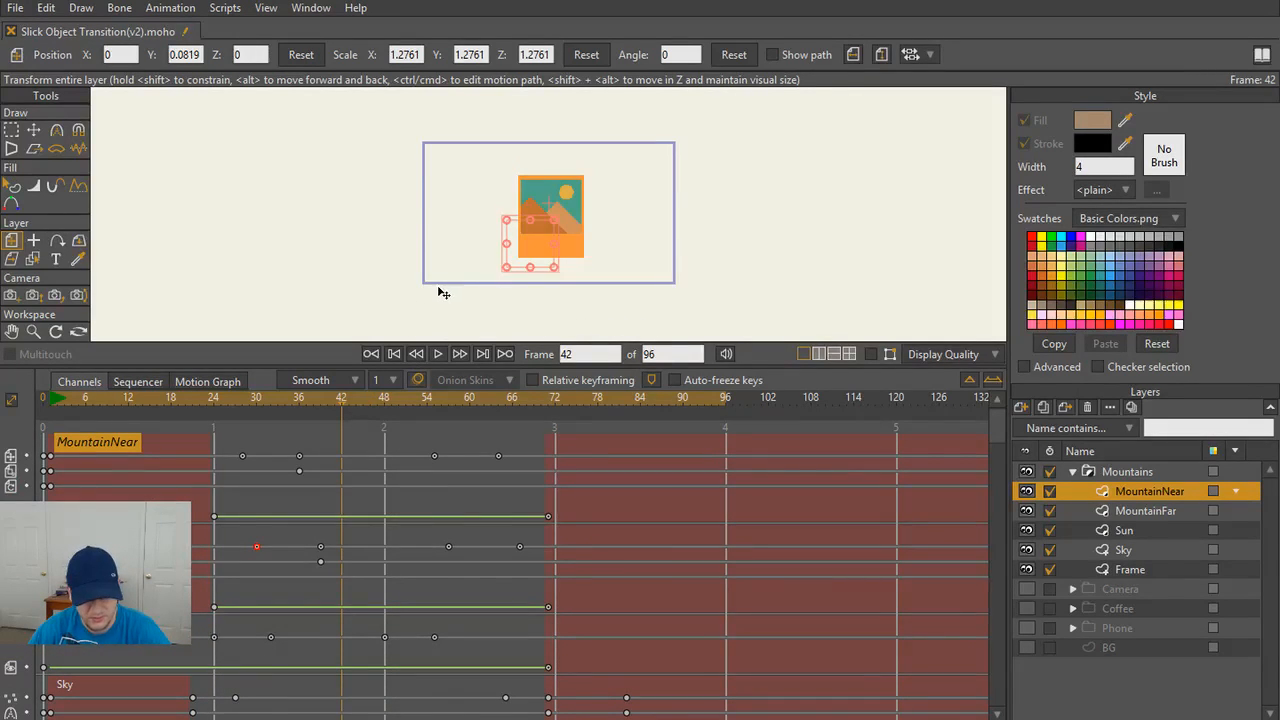
key("ctrl+shift+z")
key("ctrl+z")
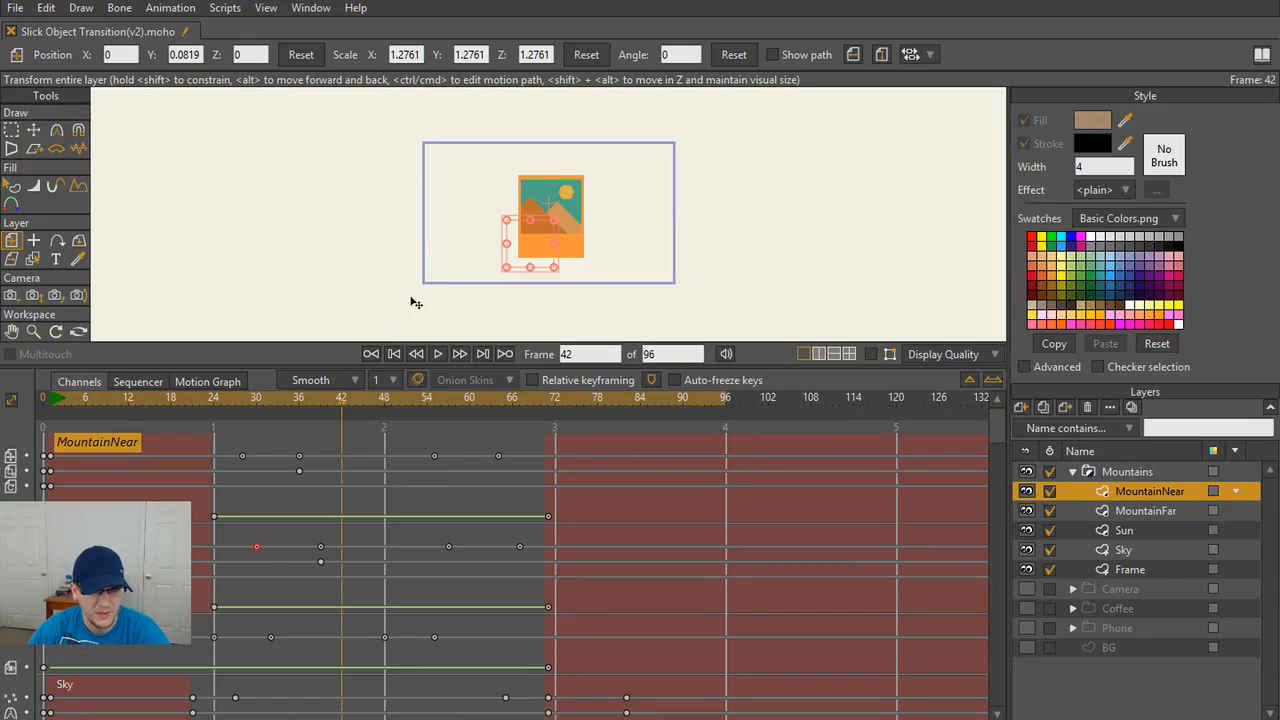
- Add hold keyframes at frame 42 on the animated channels of MountainNear, MountainFar, Sun, Sky and Frame
scroll(411, 300, "up", 3)
scroll(449, 286, "down", 2)
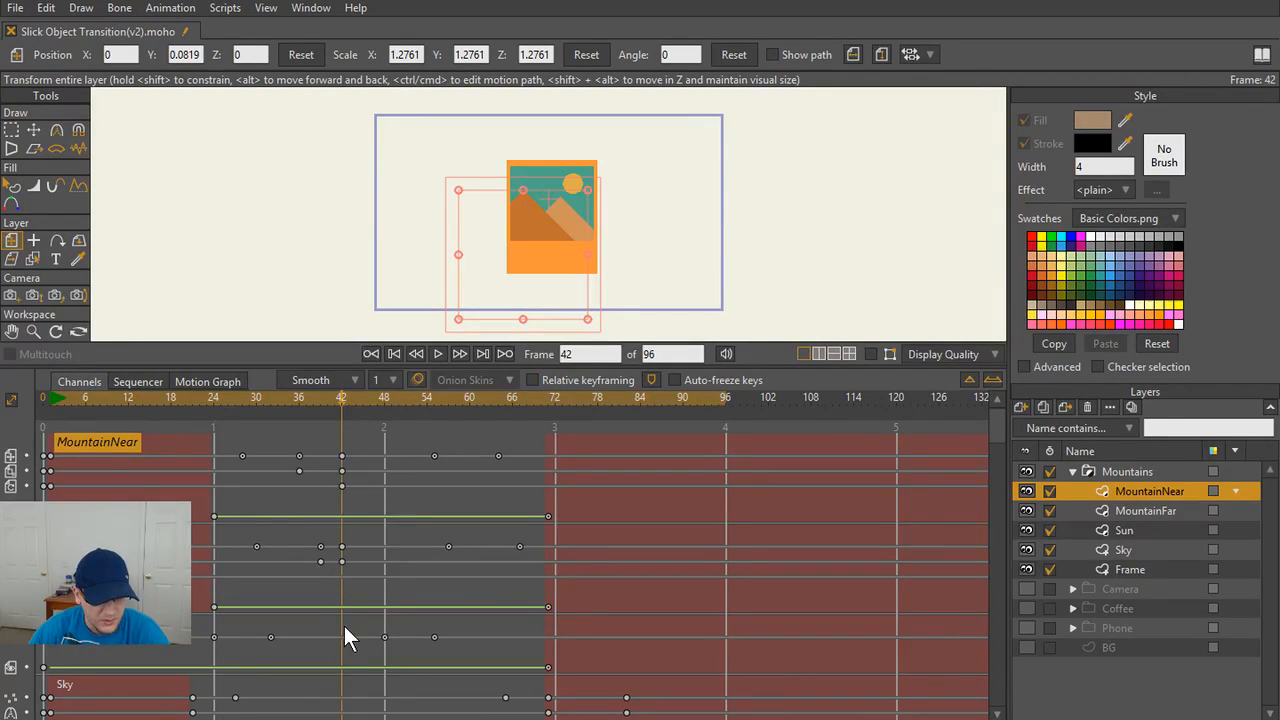
scroll(344, 637, "down", 1)
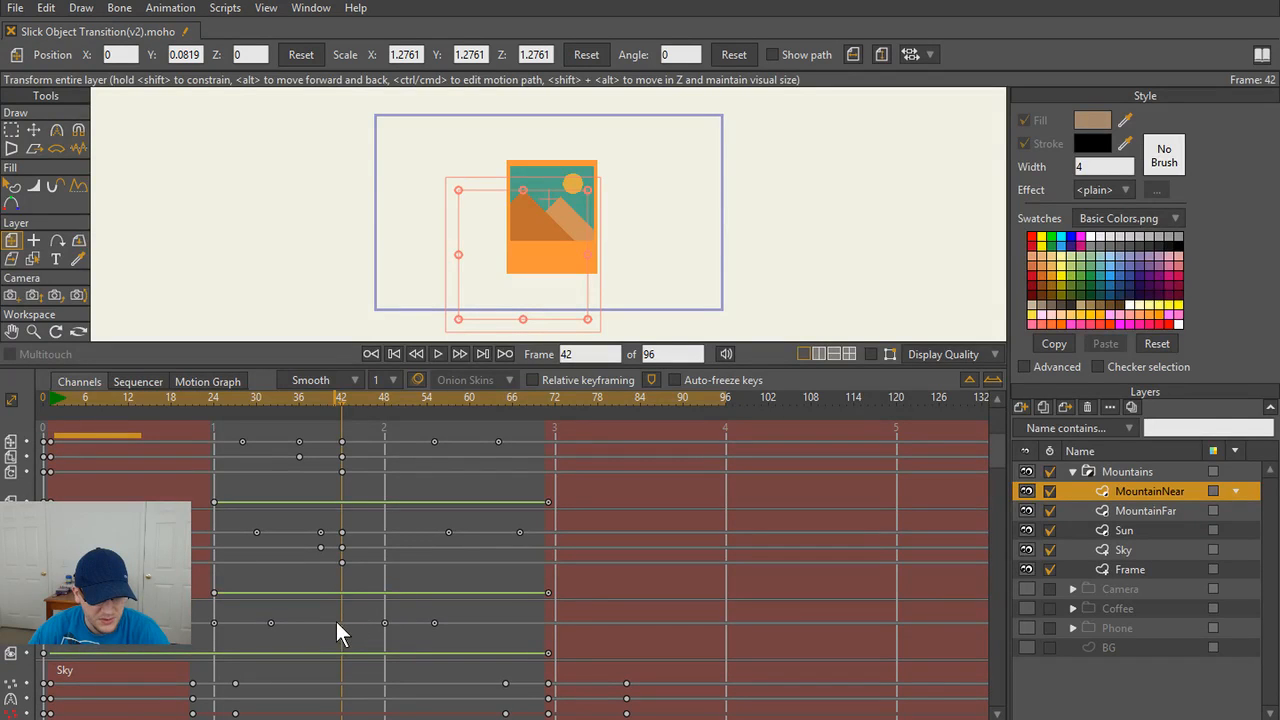
scroll(350, 635, "down", 3)
scroll(348, 628, "down", 3)
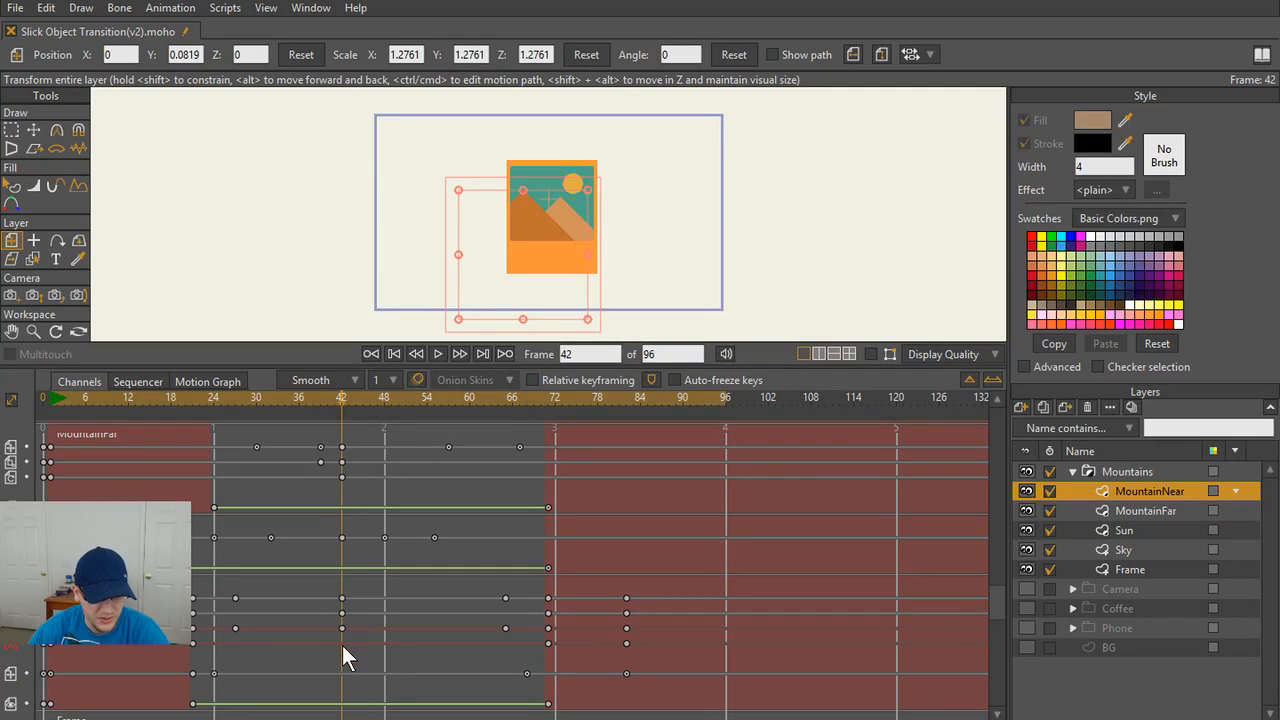
scroll(361, 624, "down", 3)
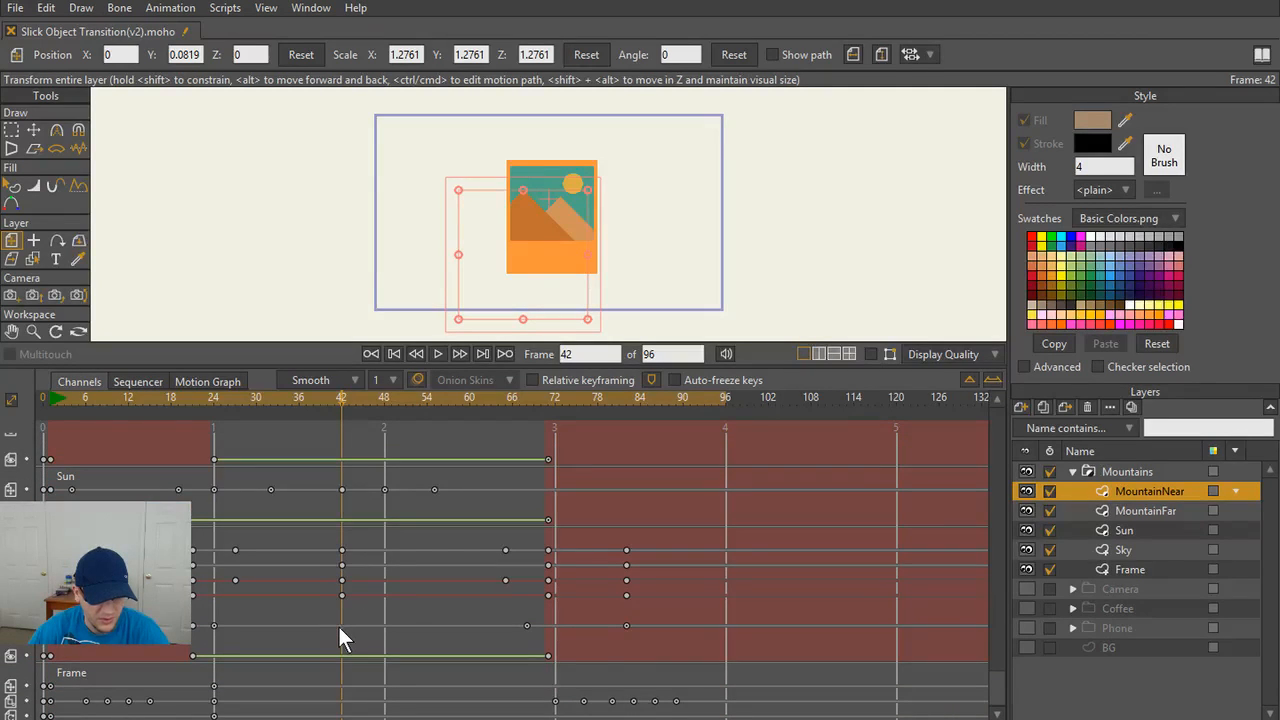
left_click(341, 626, "alt")
left_click(341, 686, "alt")
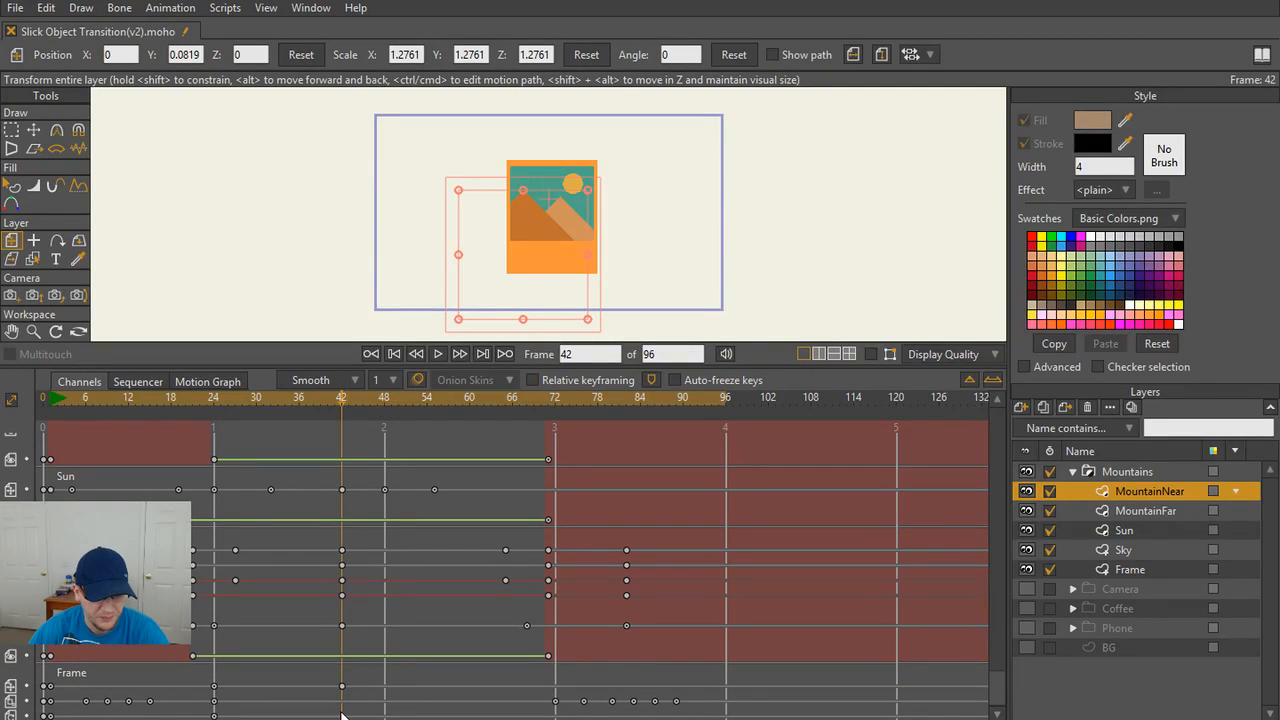
left_click(341, 701, "alt")
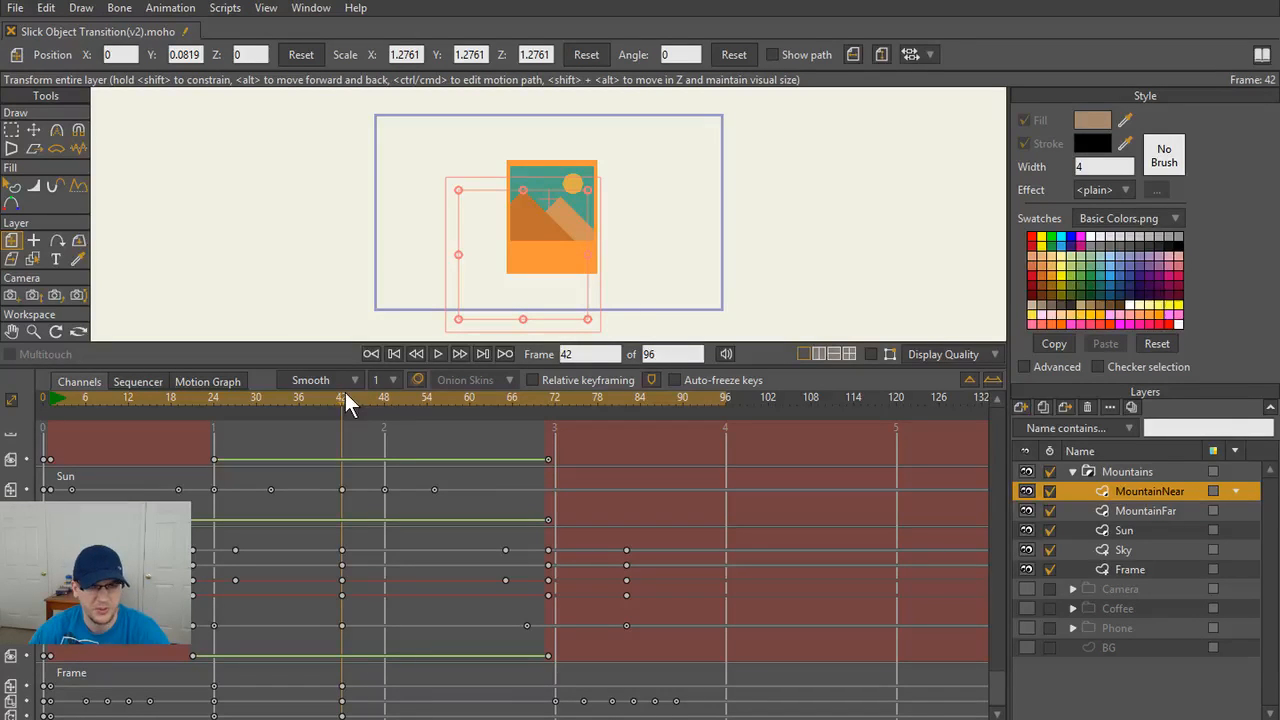
- Clear the animation from the whole document after the current frame 42
left_click(181, 10)
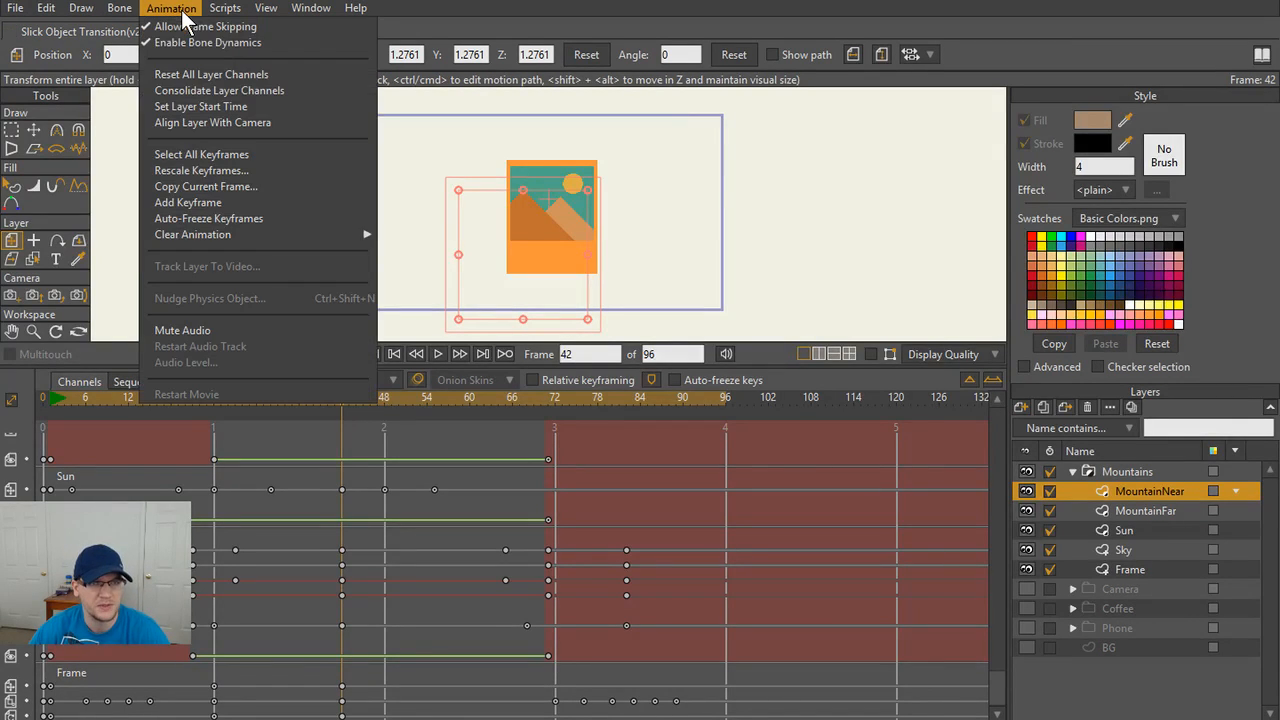
mouse_move(212, 234)
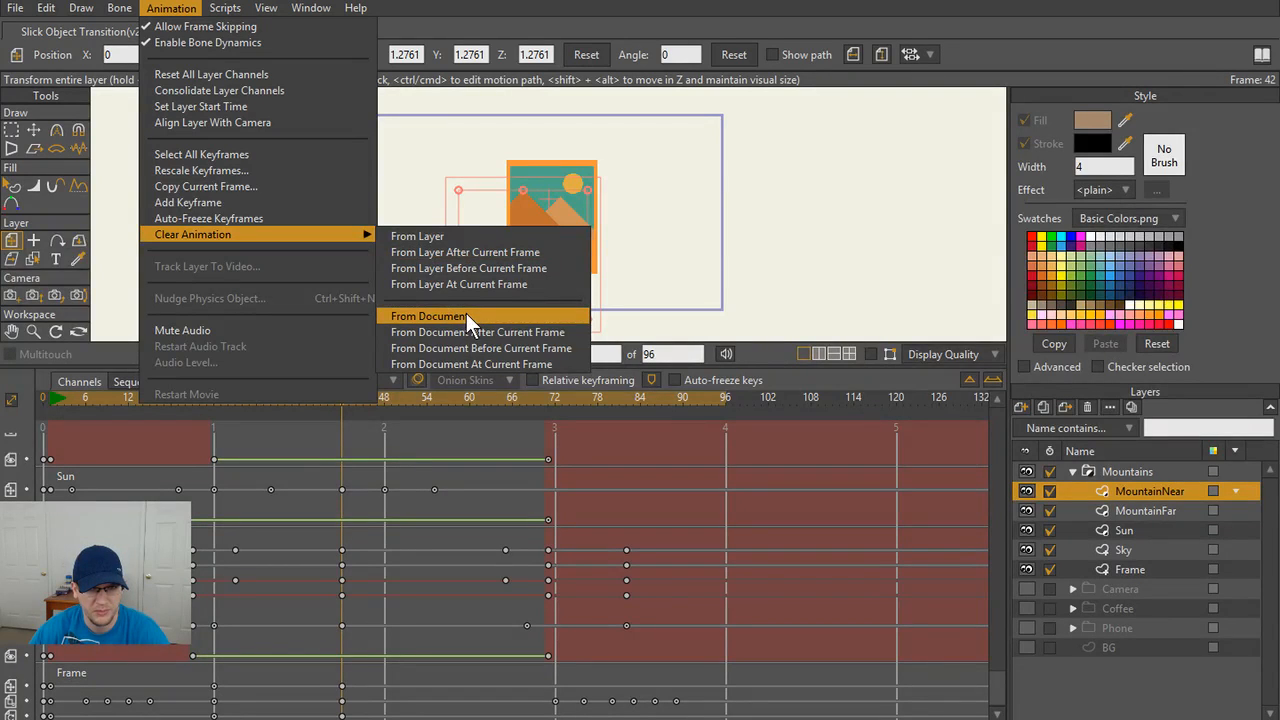
left_click(552, 332)
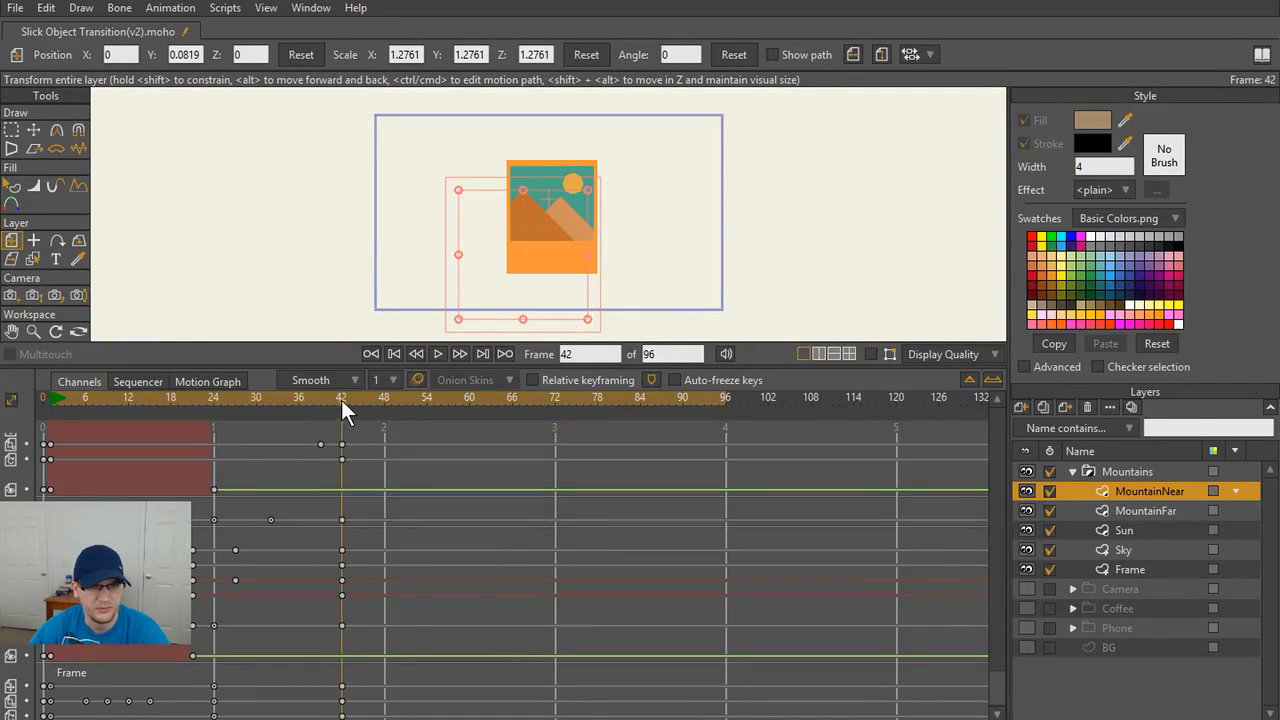
- Play the animation from frame 0 in an enlarged viewport, return to frame 42 and glance at the YouTube reference tutorial
left_click_drag(341, 400, 20, 440)
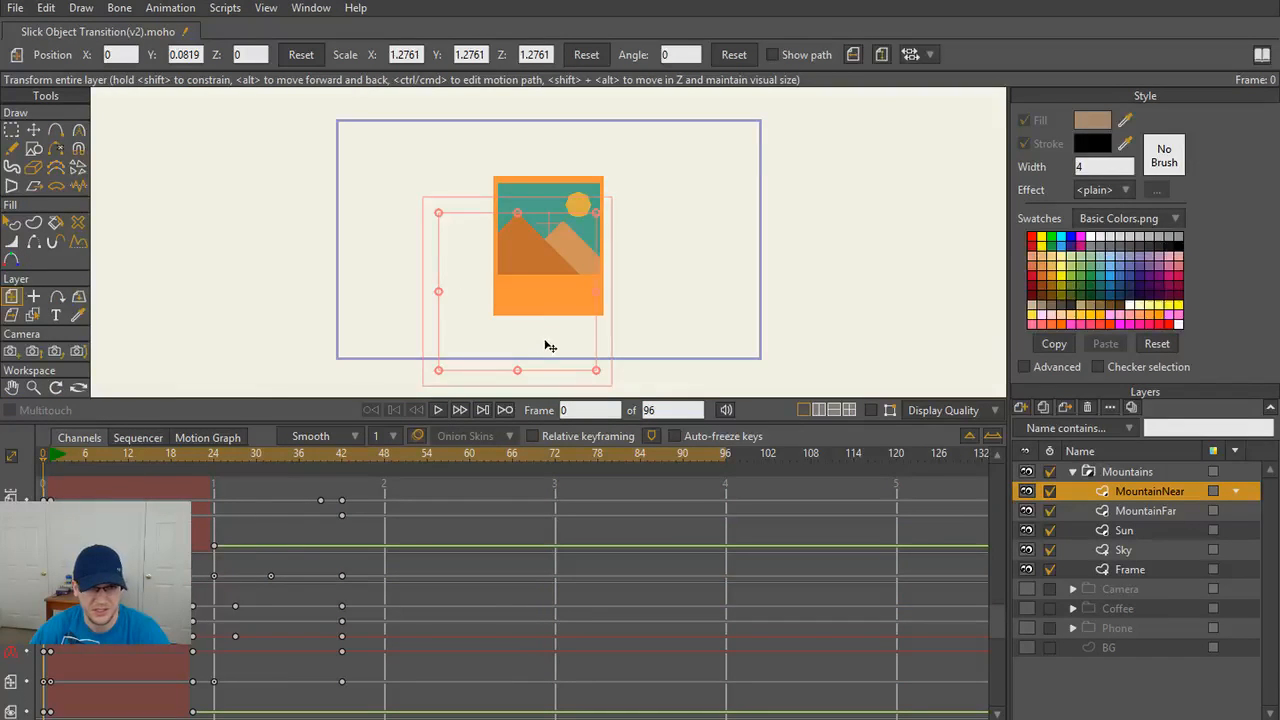
scroll(551, 346, "up", 3)
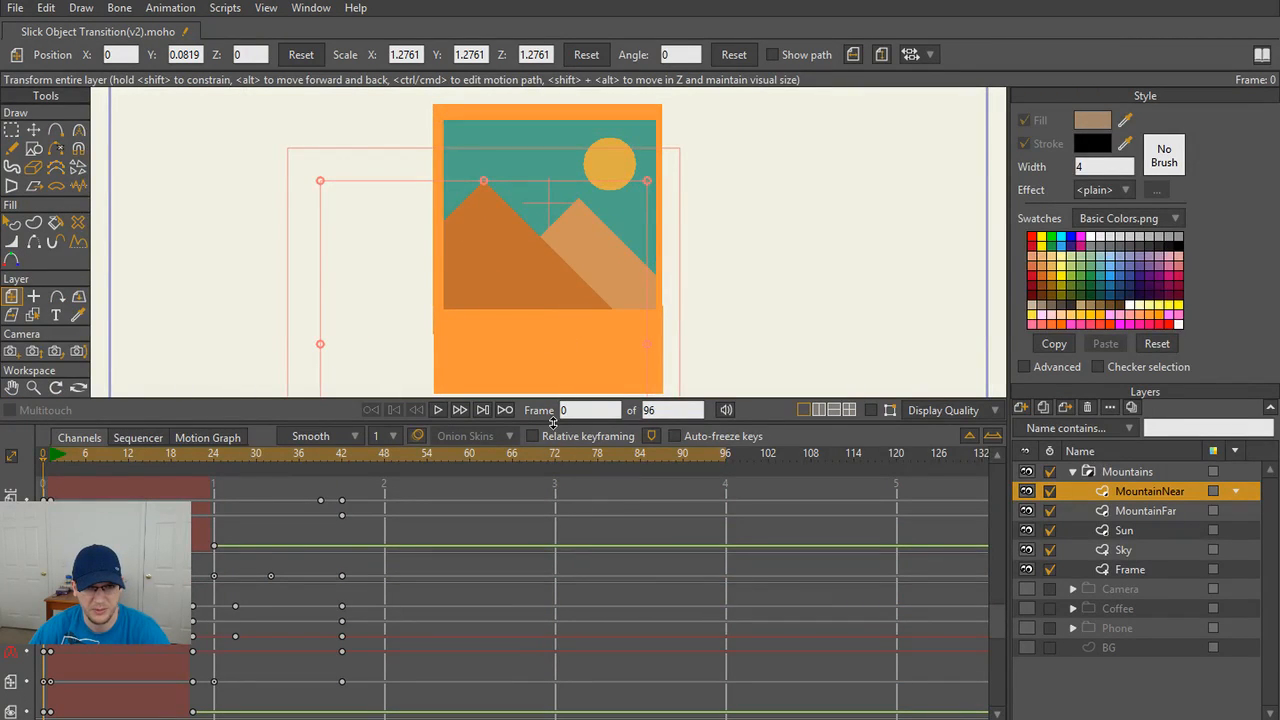
left_click_drag(553, 423, 551, 538)
scroll(519, 419, "down", 1)
key("space")
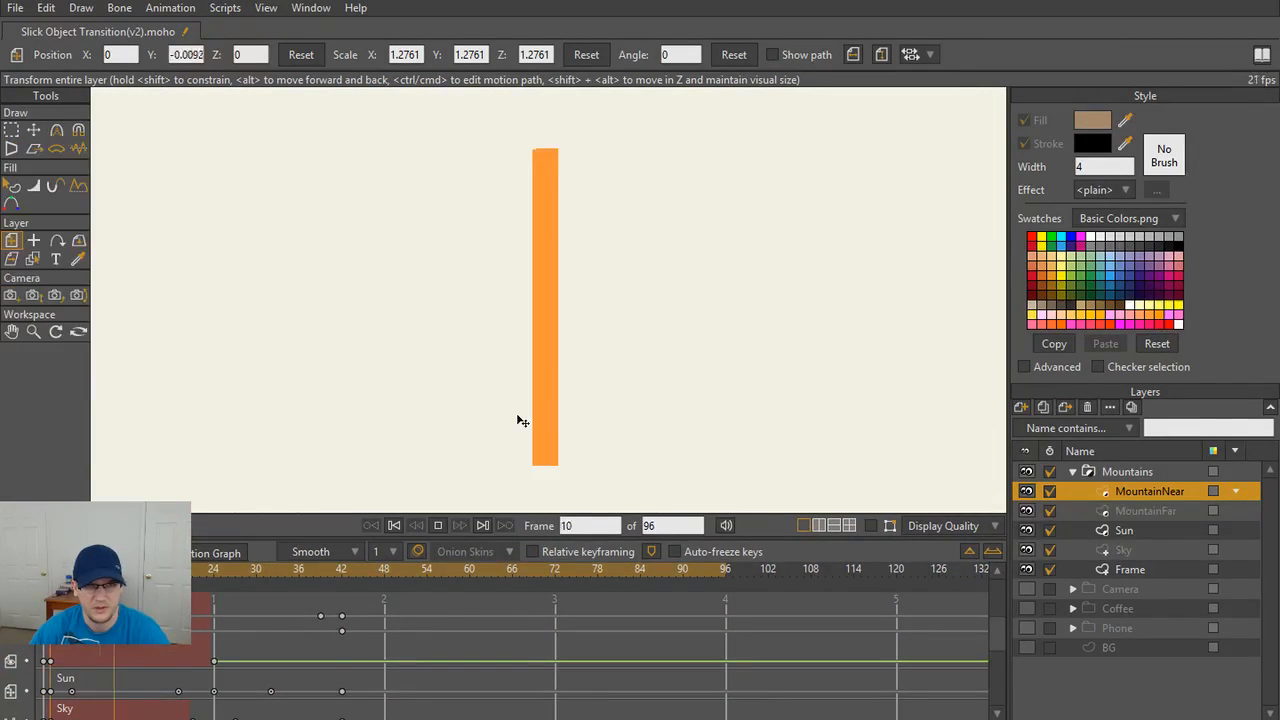
key("space")
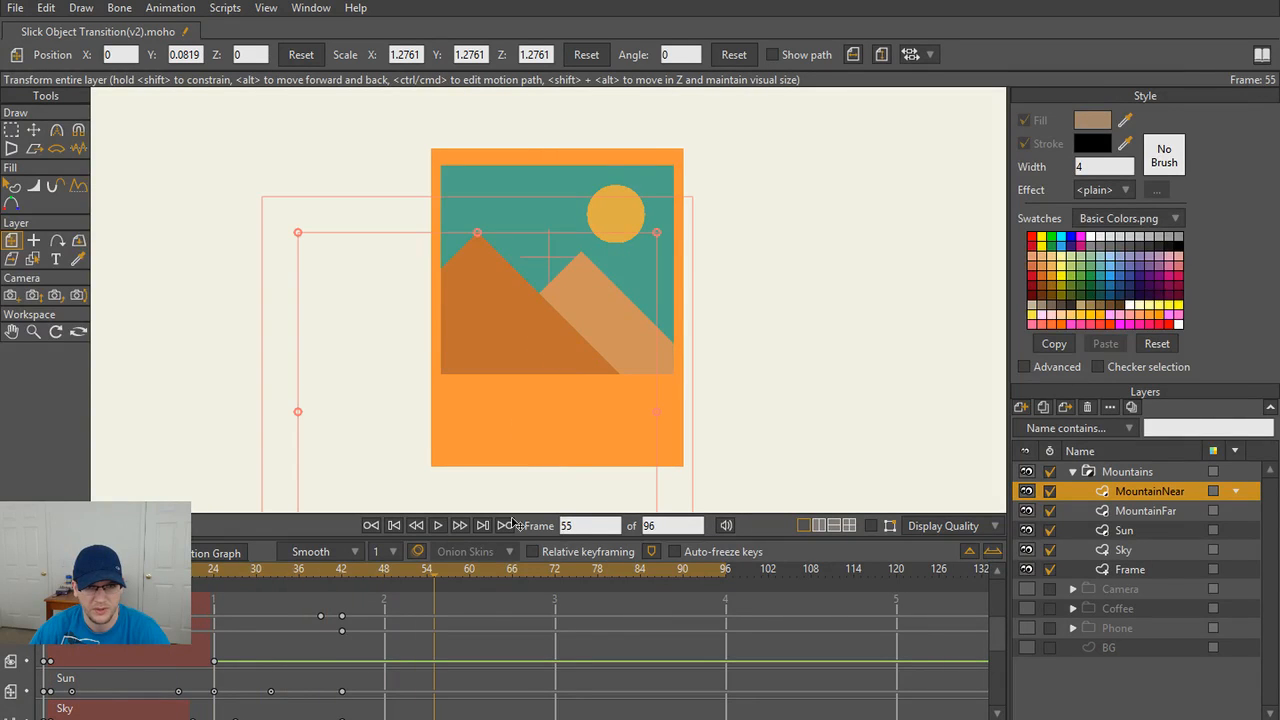
left_click_drag(440, 574, 341, 558)
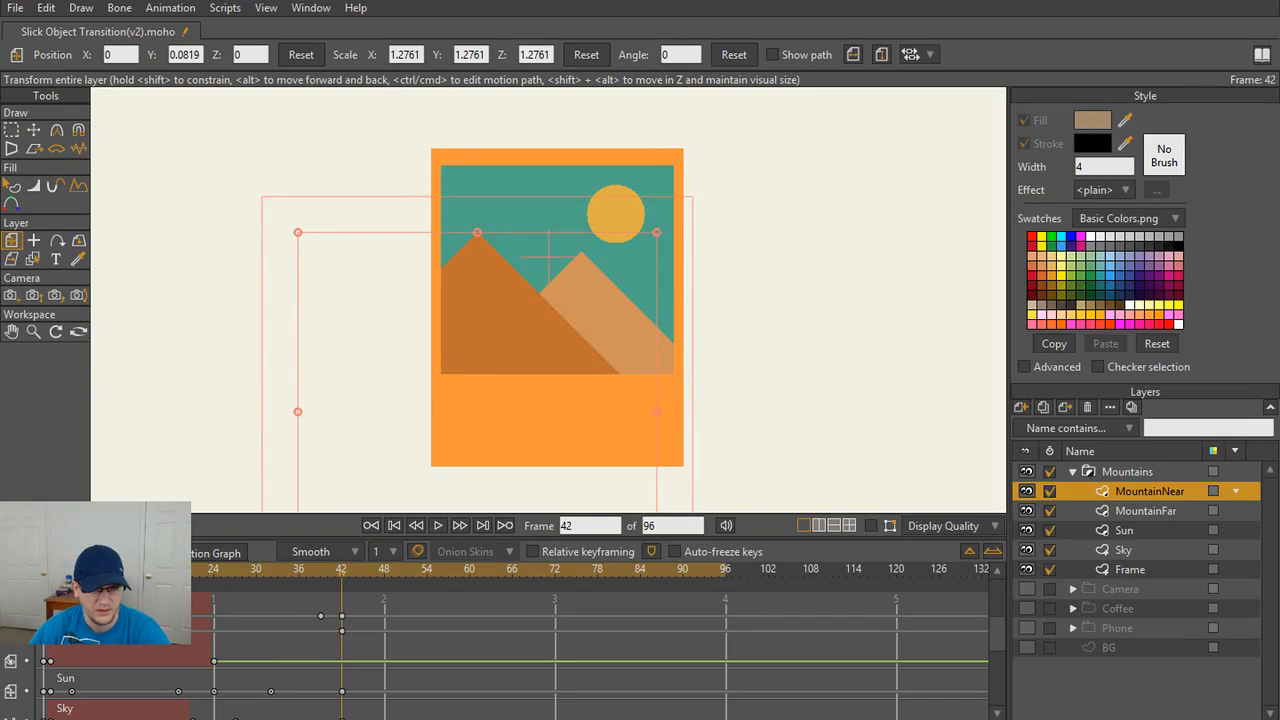
left_click(389, 690)
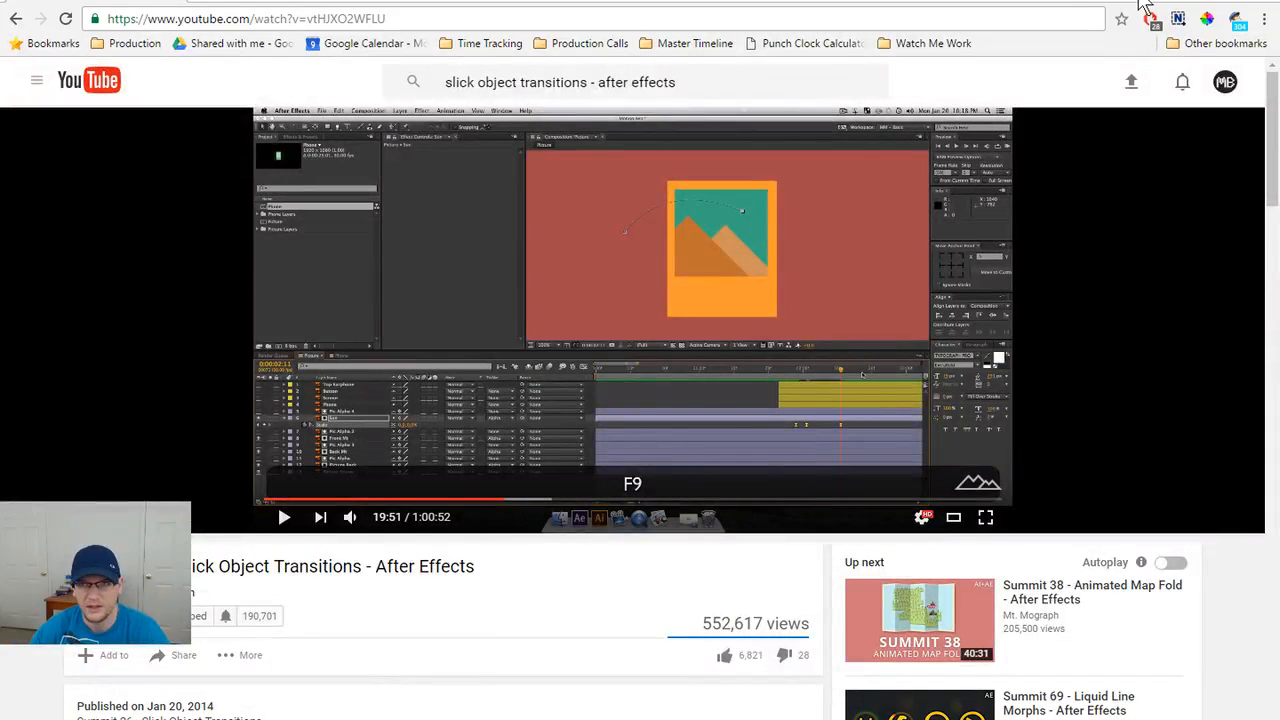
left_click(1177, 2)
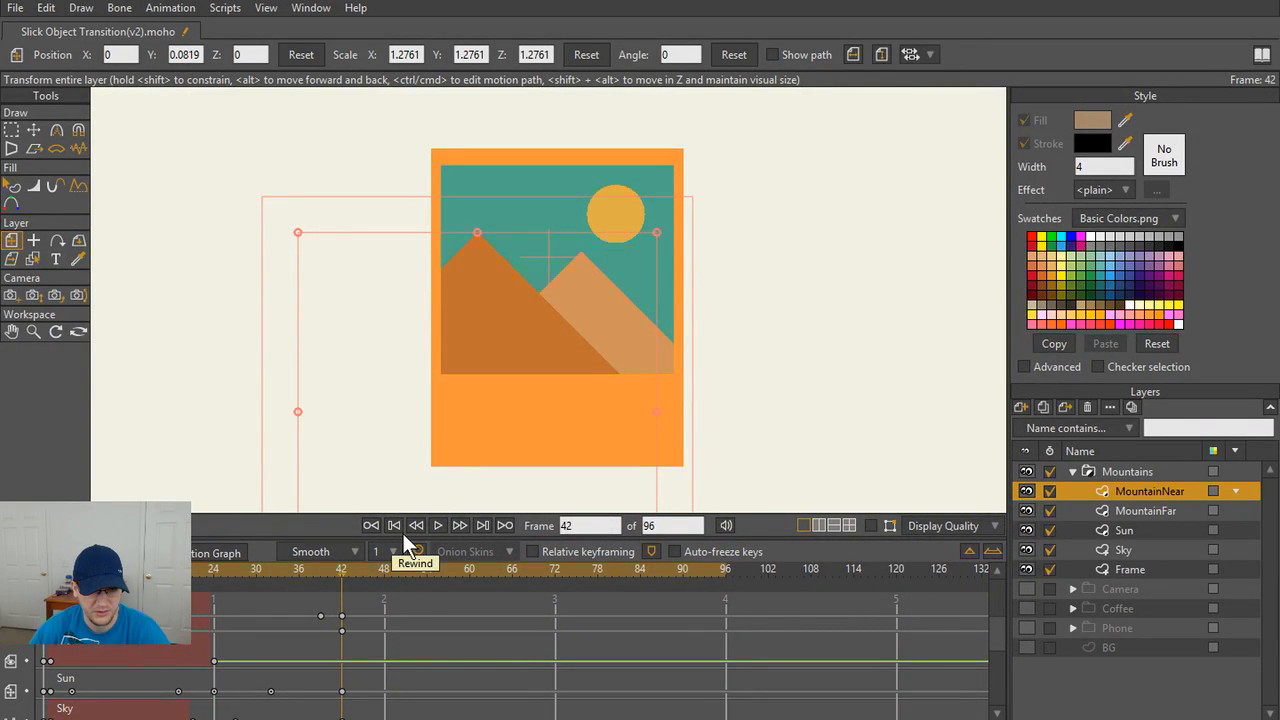
- Enlarge the timeline area, take MountainNear, MountainFar, Sky and Frame out of it, and select the Sun layer
left_click_drag(403, 514, 407, 382)
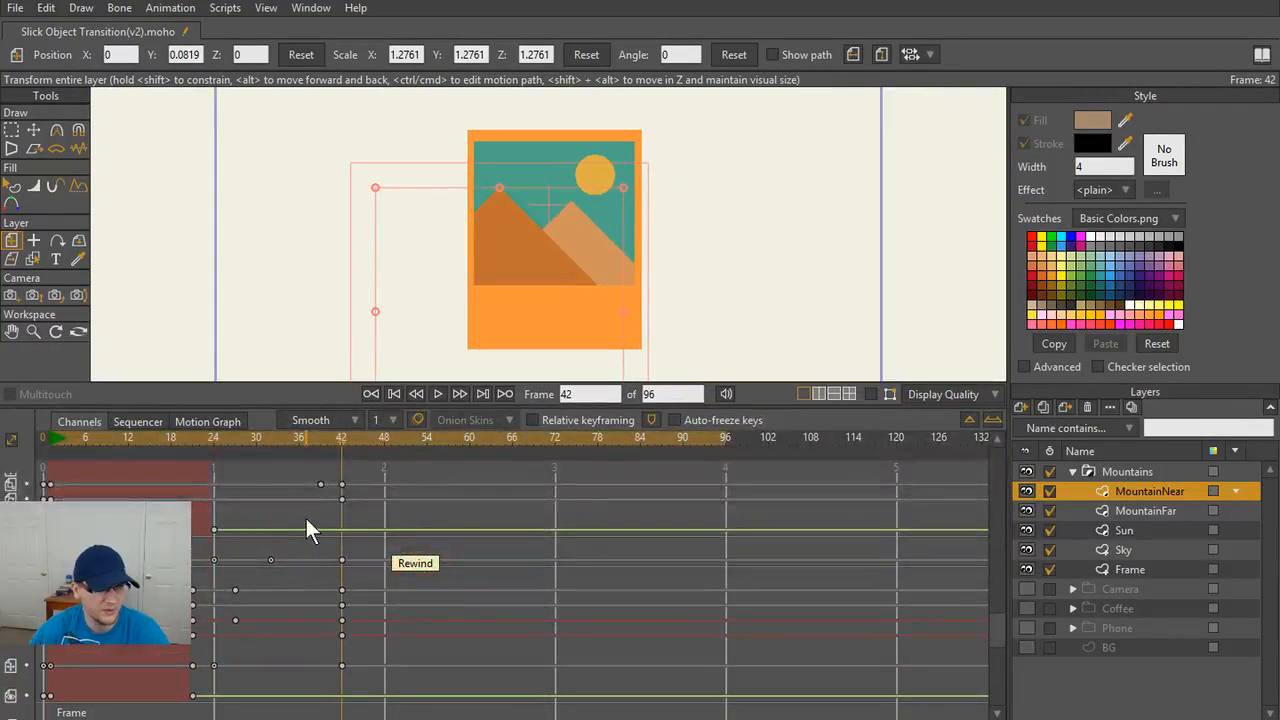
left_click(1049, 491)
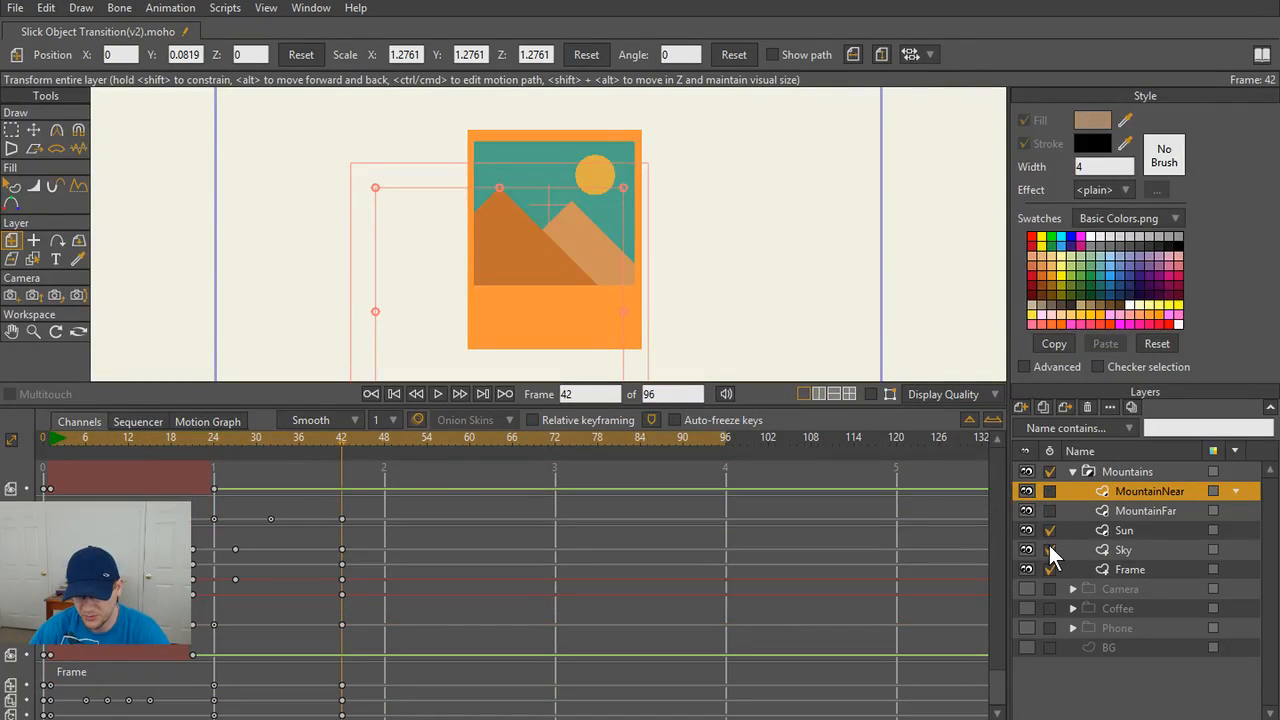
left_click(1049, 550)
left_click(1049, 569)
left_click(1130, 530)
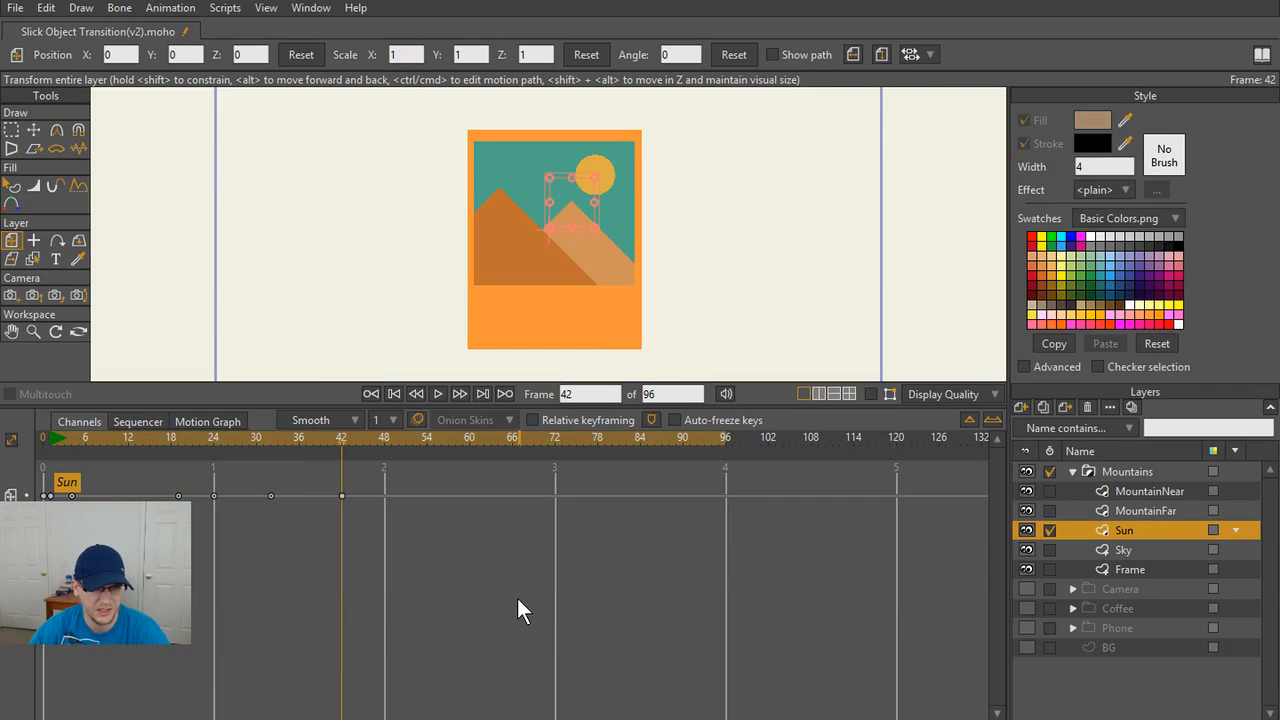
- Set the Sun layer's origin at frame 0 to the centre of the sun, about X 0.15 and Y 0.18
left_click_drag(339, 432, 342, 466)
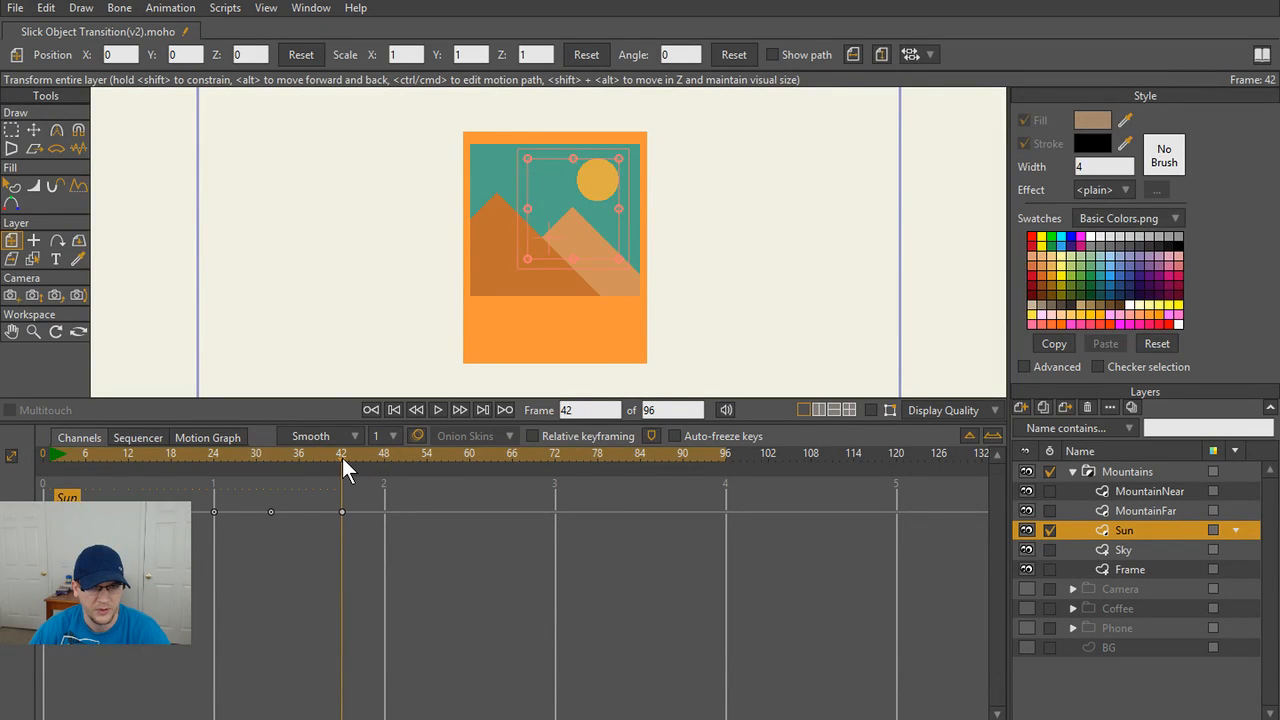
left_click_drag(277, 461, 28, 475)
scroll(337, 297, "up", 5)
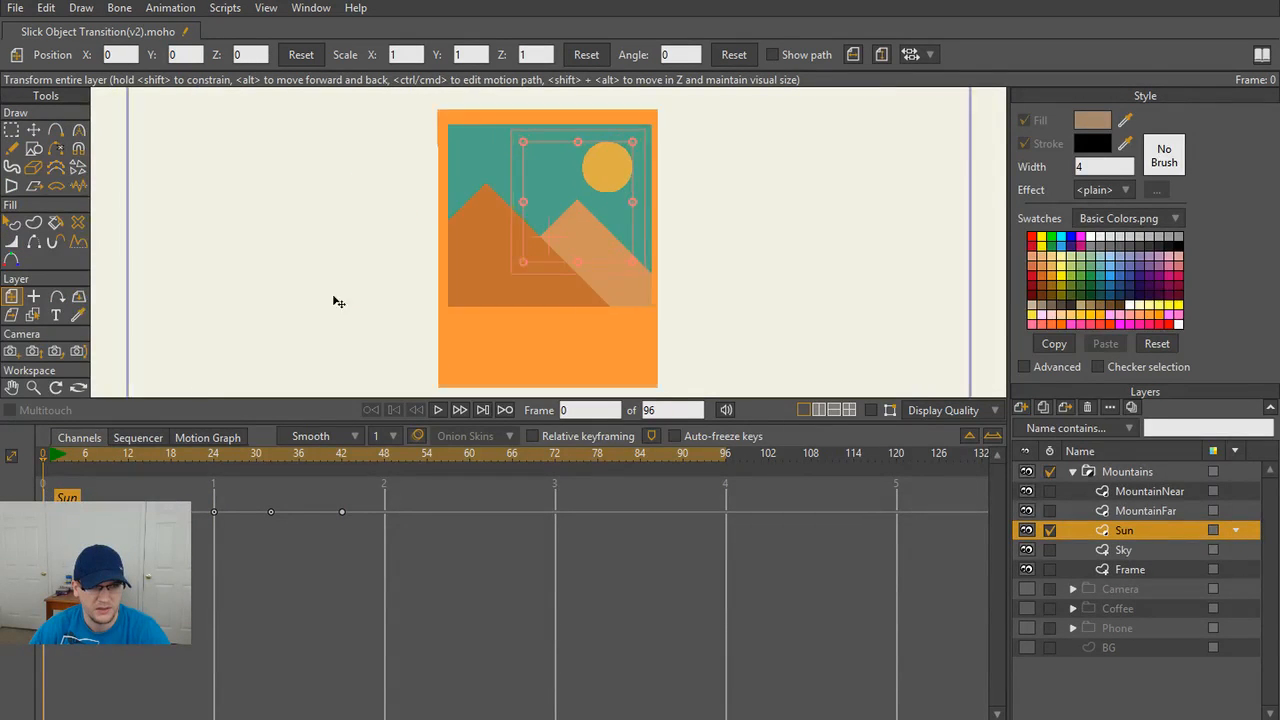
left_click_drag(493, 346, 439, 275)
scroll(439, 276, "up", 2)
scroll(439, 280, "down", 2)
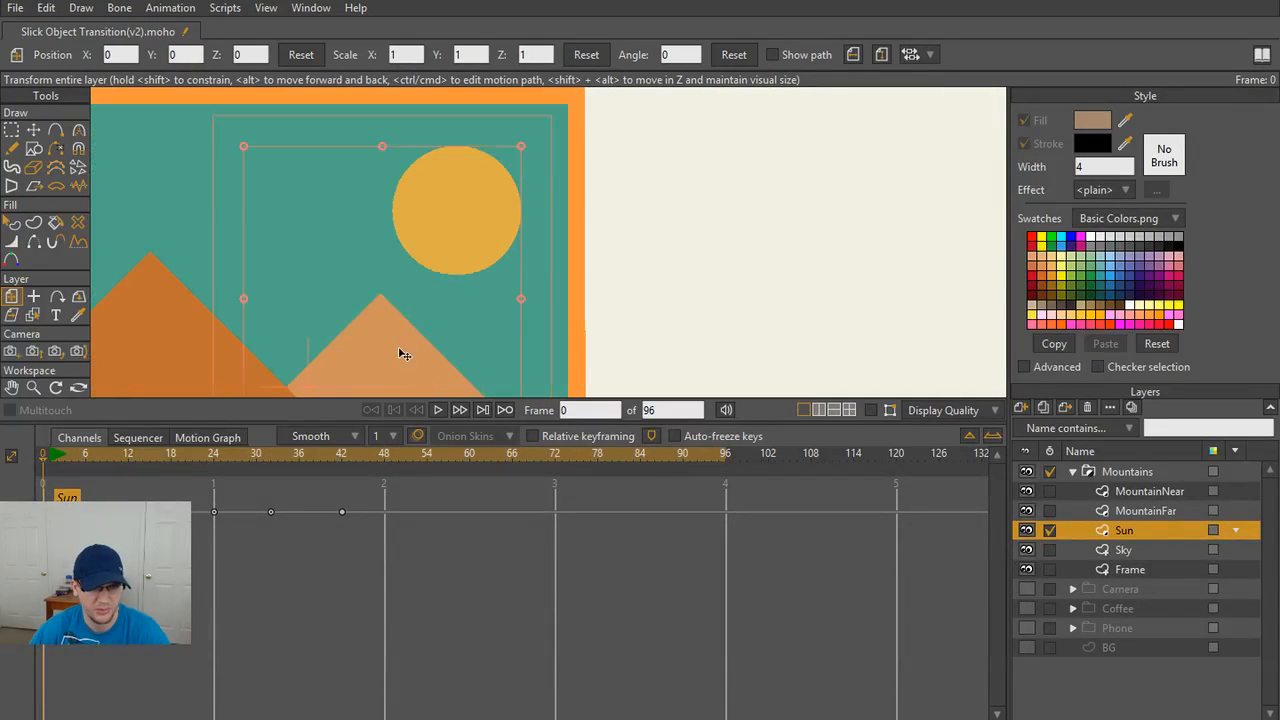
scroll(405, 300, "up", 1)
left_click(33, 296)
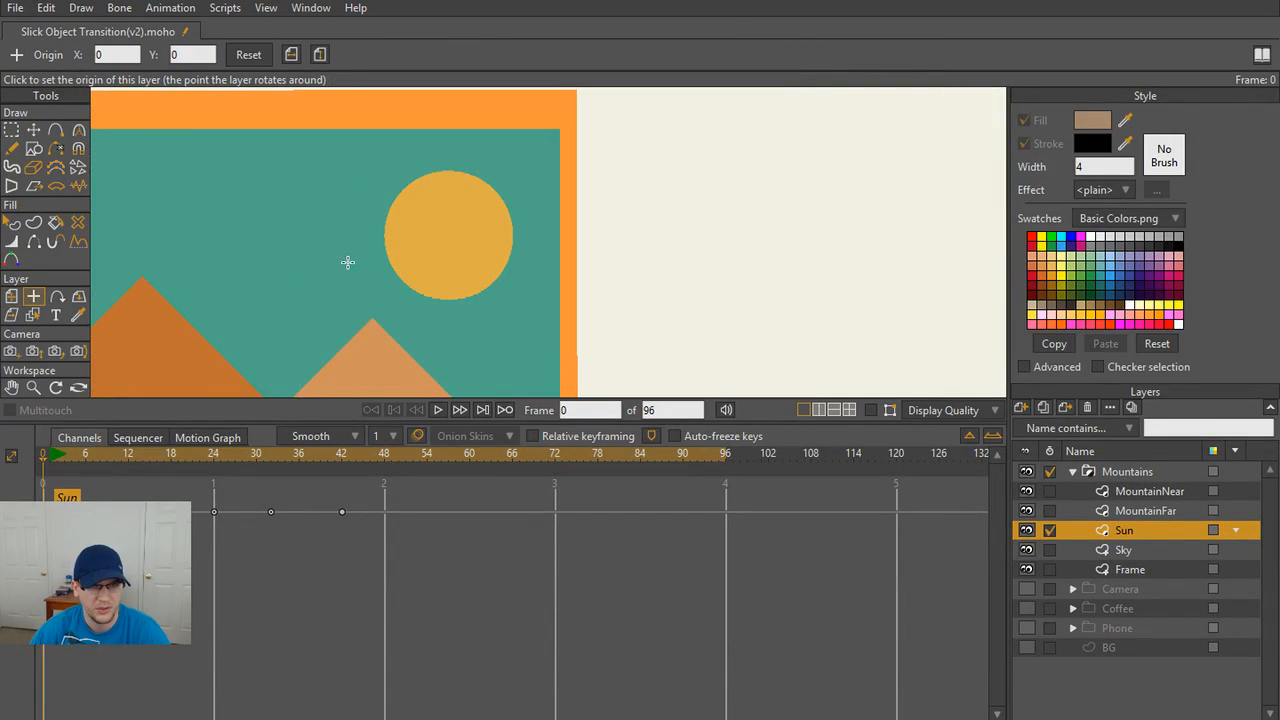
left_click(447, 233)
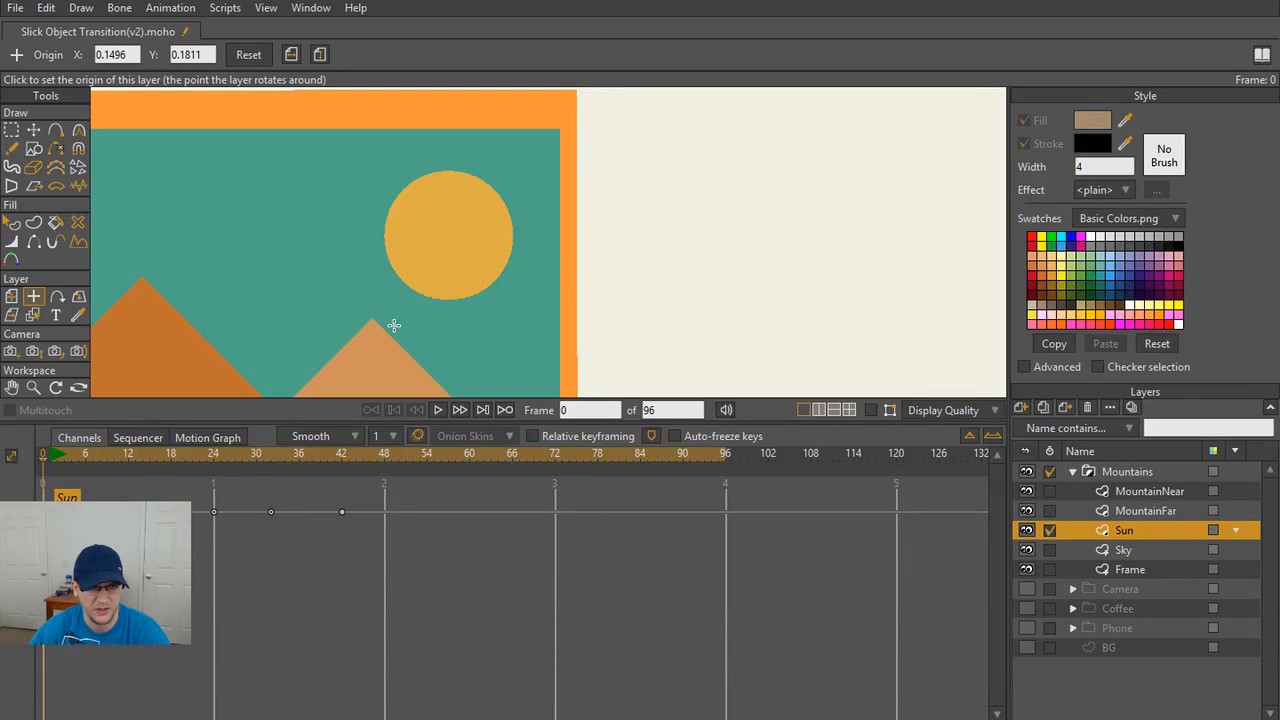
- Add a layer transform keyframe to the Sun layer at frame 42, and move the playhead to frame 47
left_click_drag(46, 454, 351, 450)
key("m")
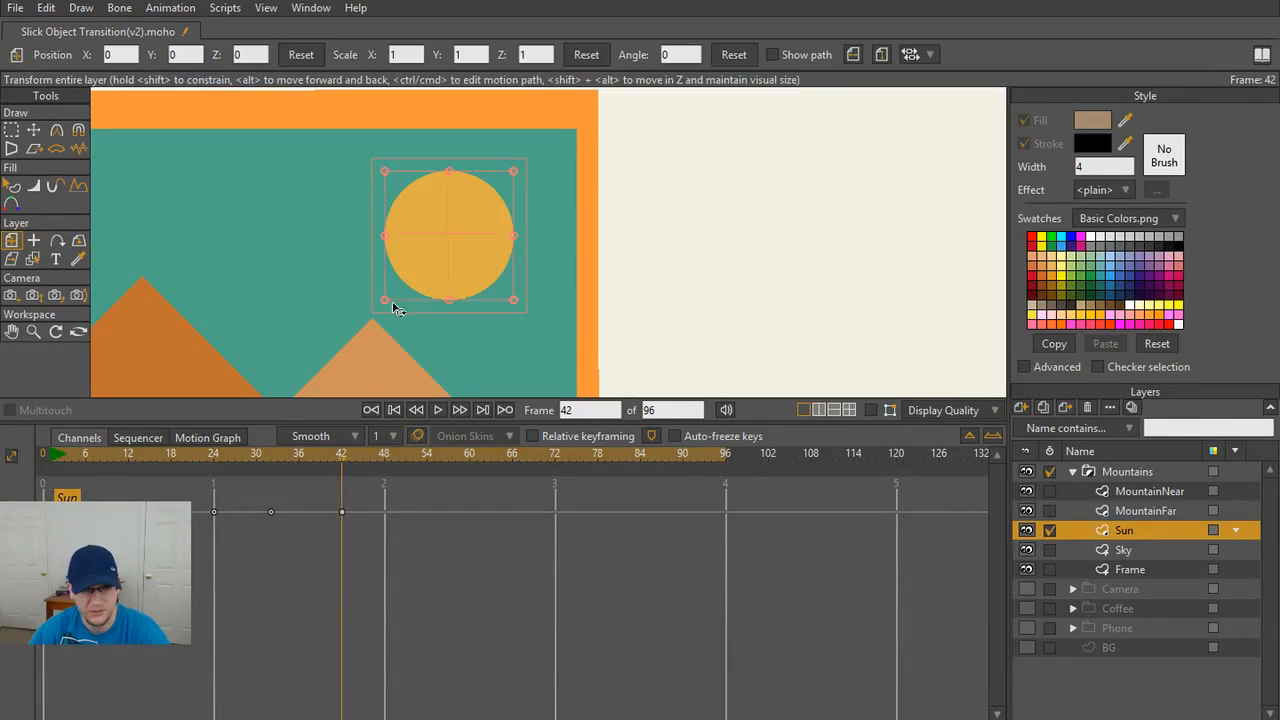
scroll(392, 262, "down", 5)
left_click_drag(368, 280, 385, 221)
scroll(385, 221, "up", 3)
left_click_drag(470, 212, 430, 253)
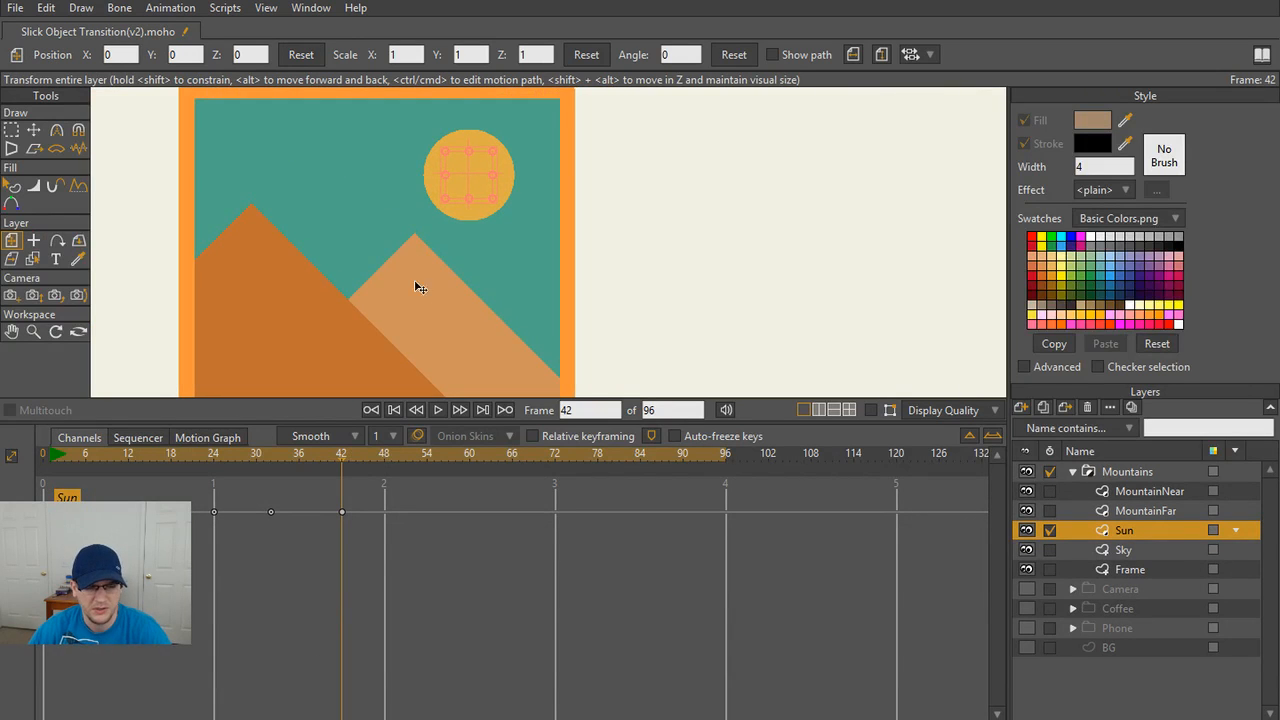
scroll(510, 245, "up", 2)
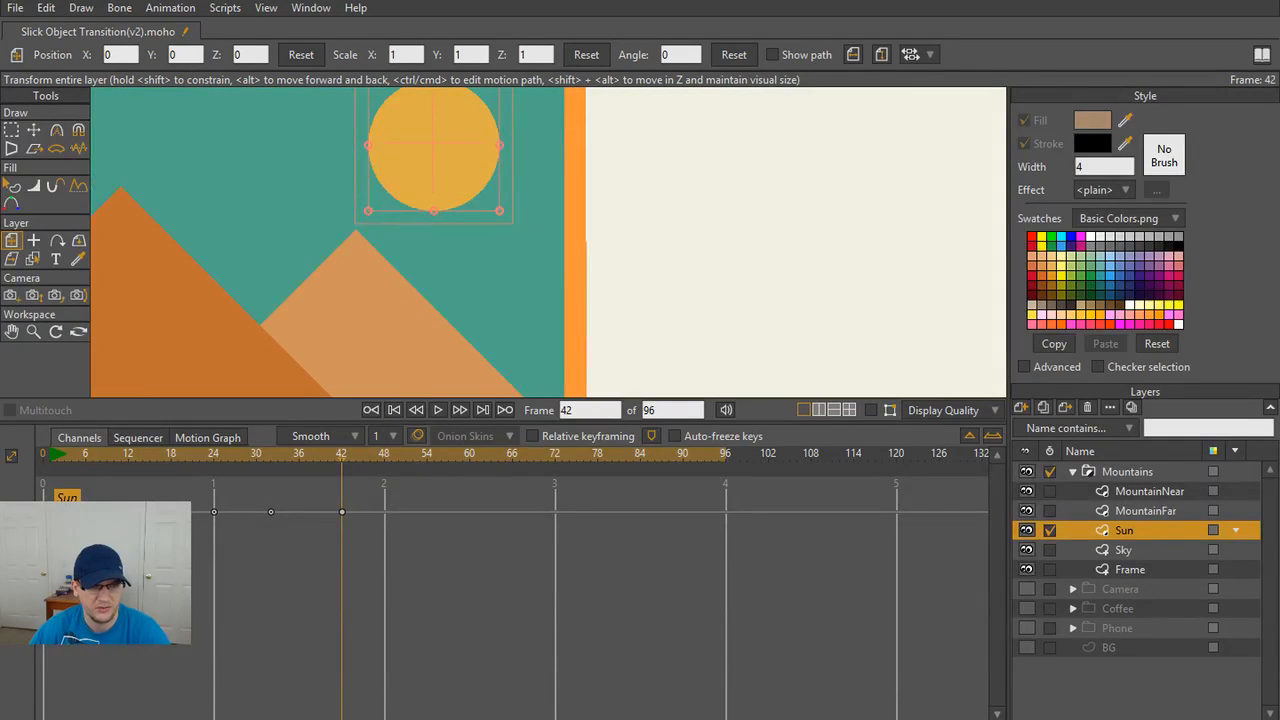
left_click_drag(429, 195, 423, 291)
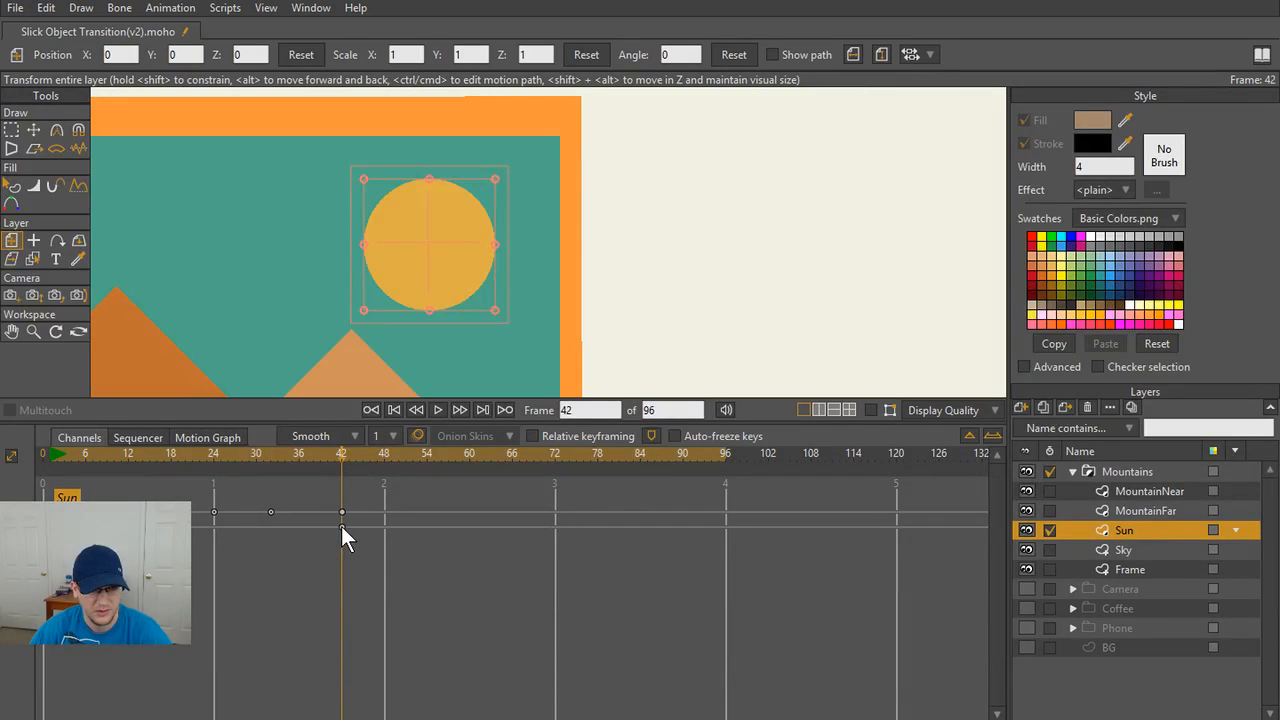
left_click(356, 456)
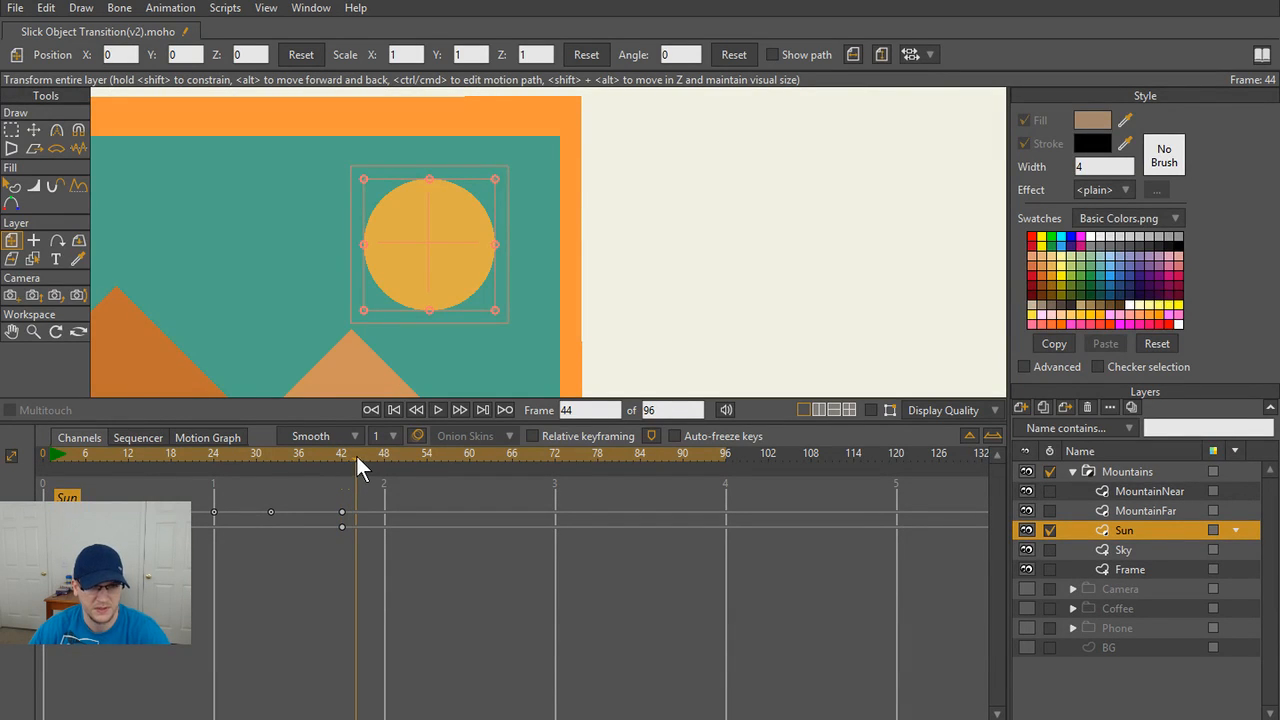
mouse_move(356, 456)
left_mouse_down()
mouse_move(345, 461)
mouse_move(379, 462)
left_mouse_up()
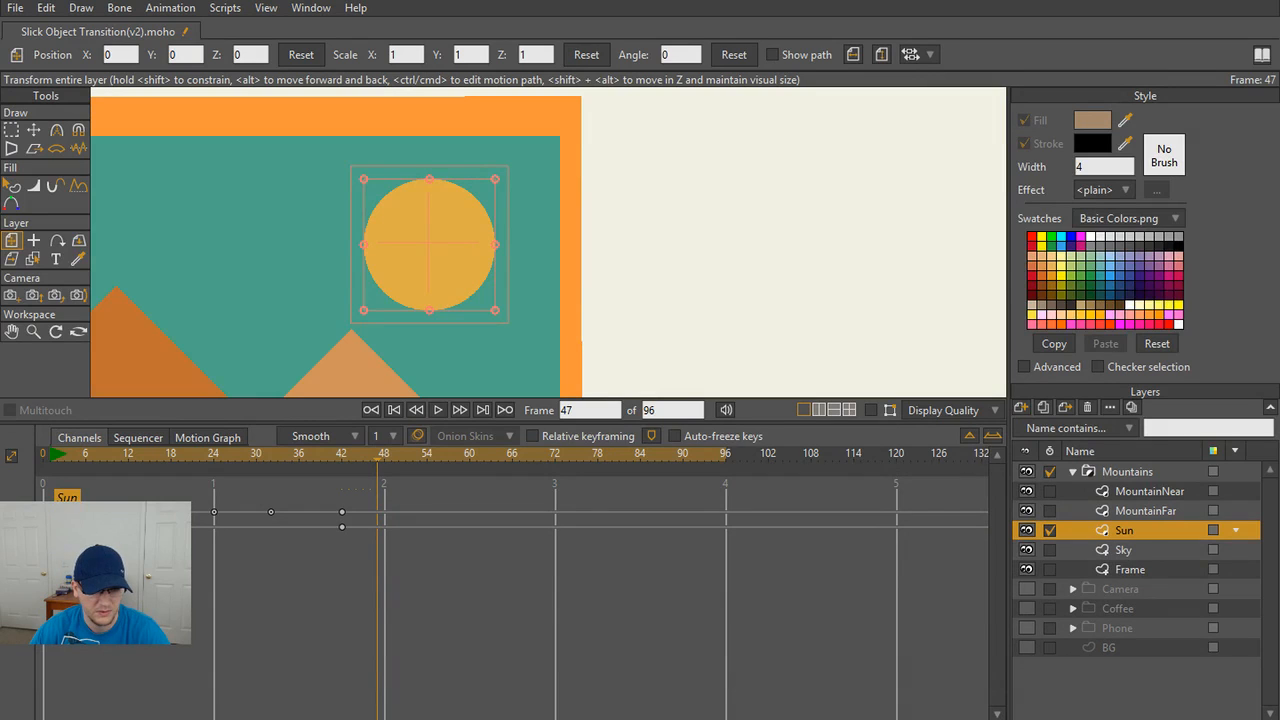
- Study in the full-screen YouTube reference tutorial how the sun's scale keyframes are timed and eased, and return to Moho
mouse_move(284, 718)
left_click(320, 704)
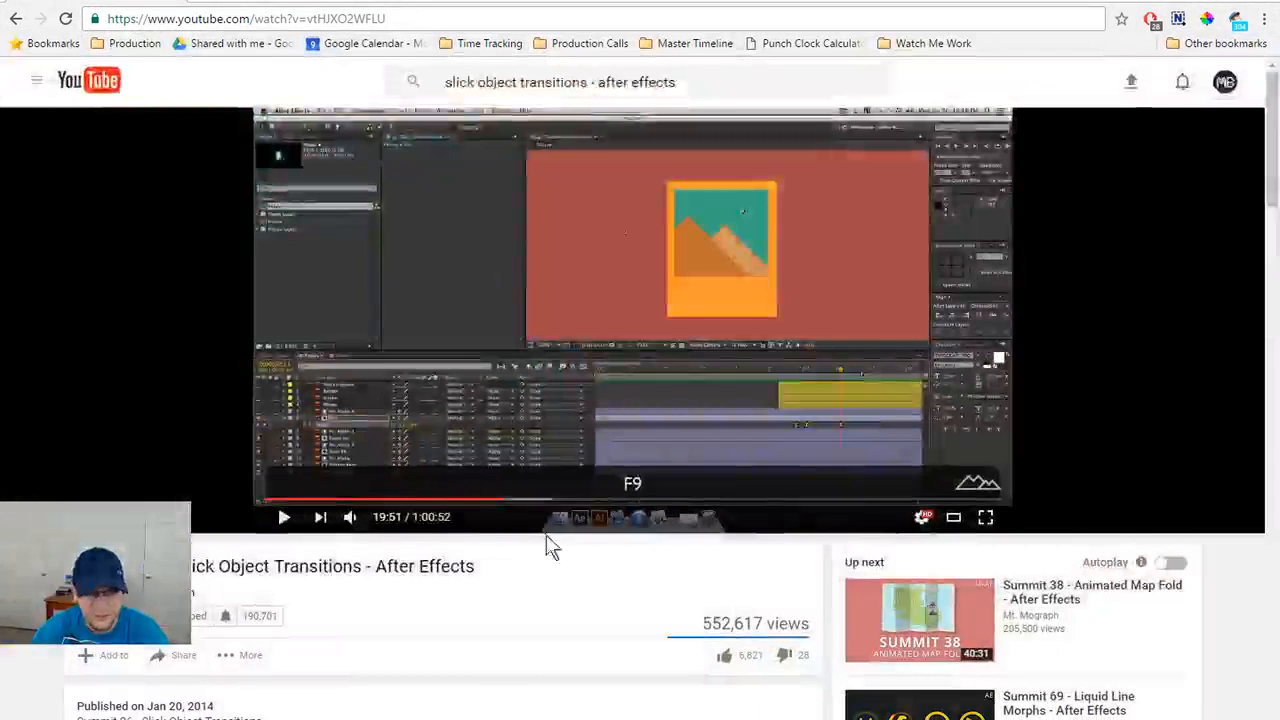
left_click(504, 499)
left_click(985, 517)
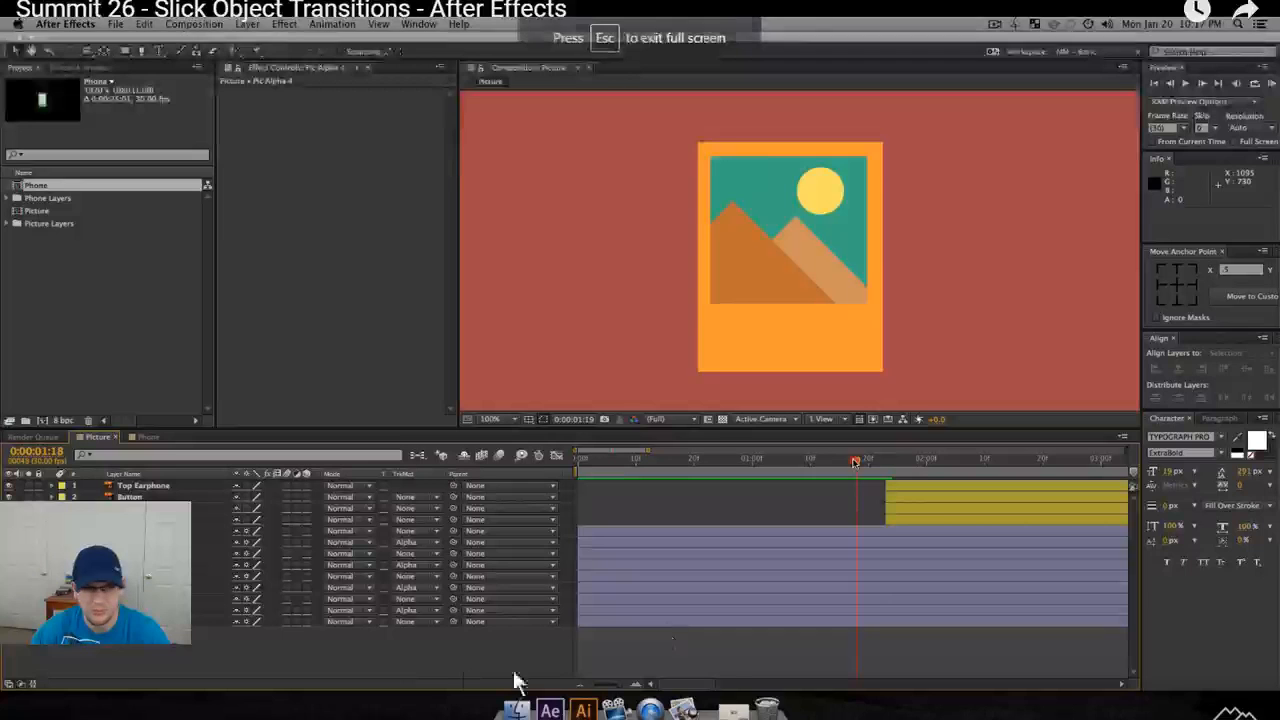
left_click(485, 648)
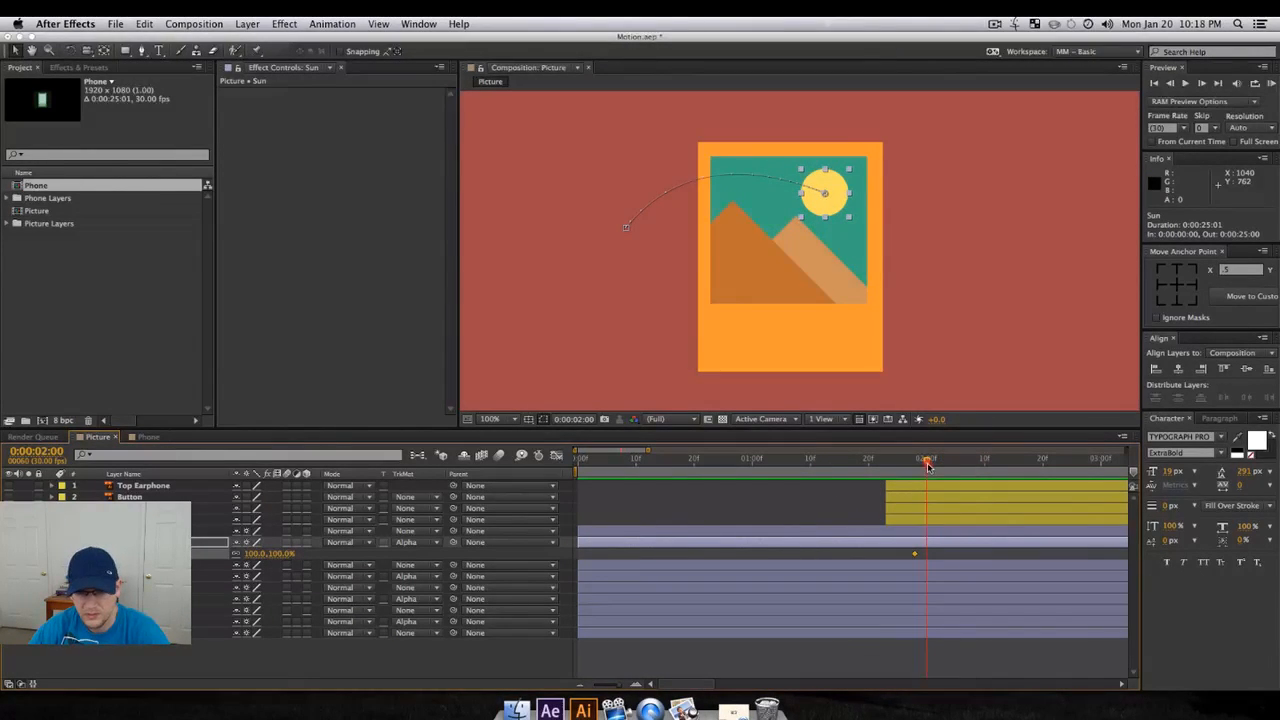
key("Left")
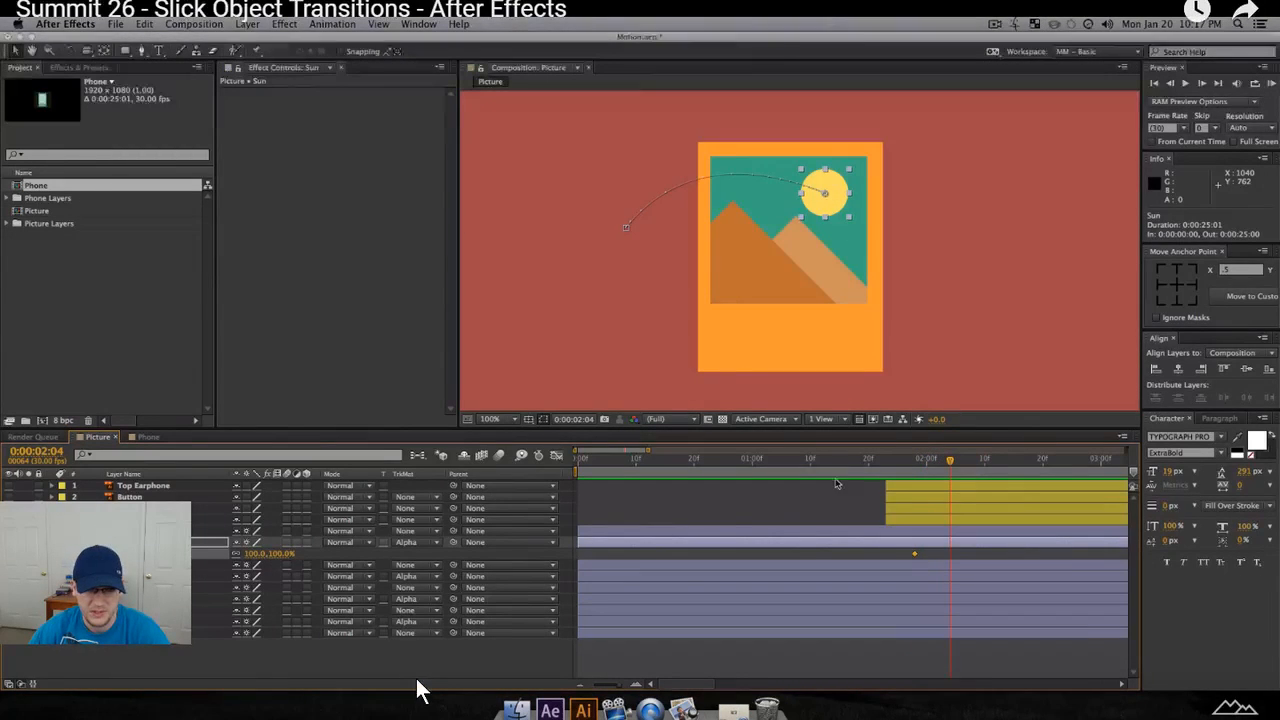
left_click(906, 638)
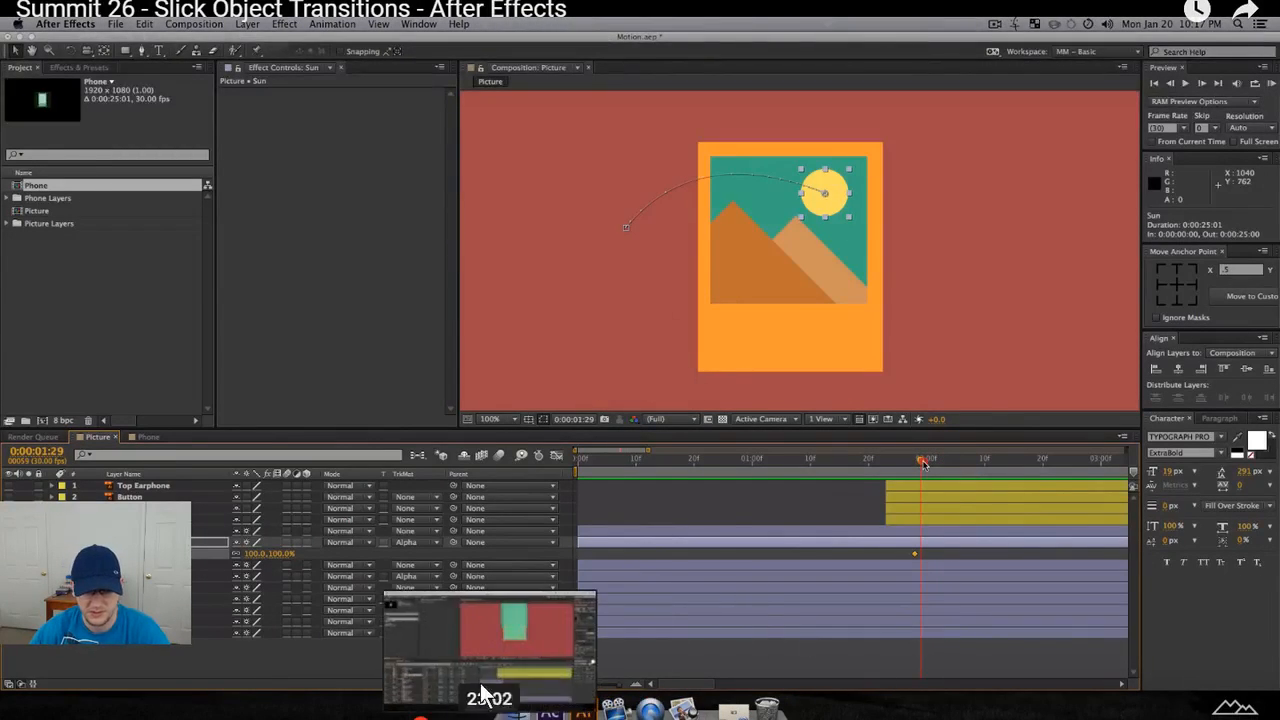
left_click(498, 640)
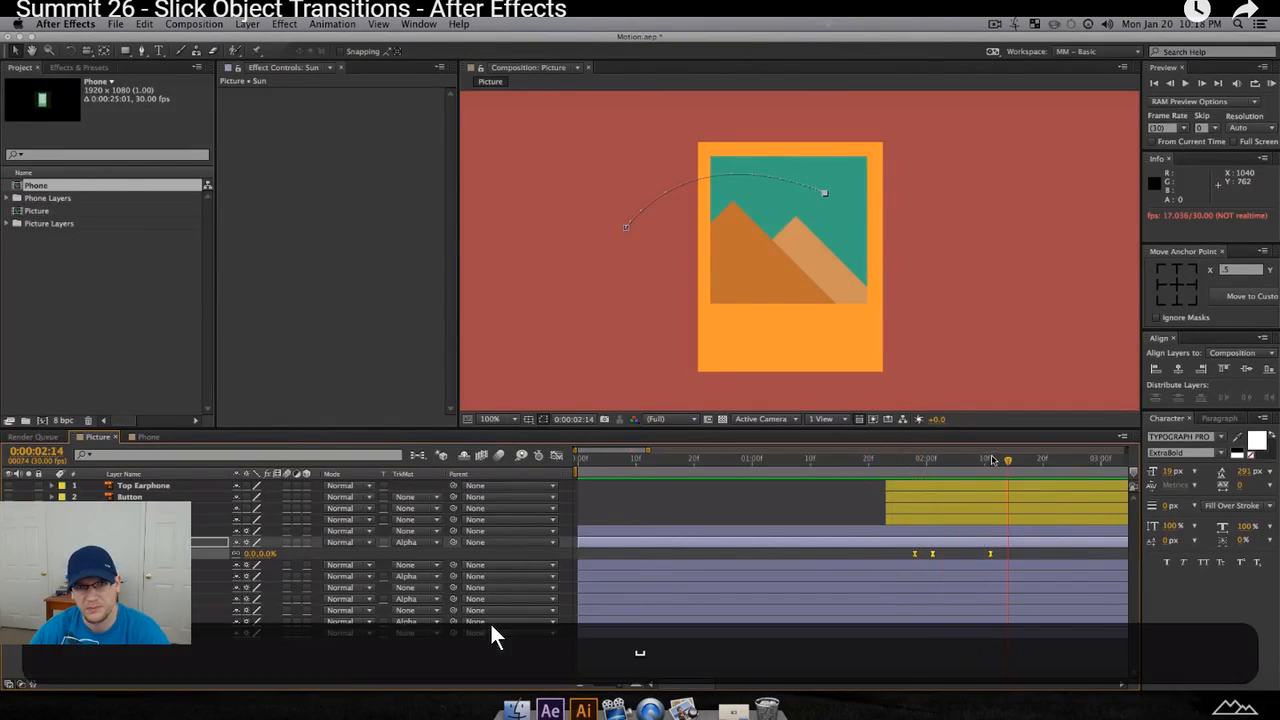
left_click(490, 623)
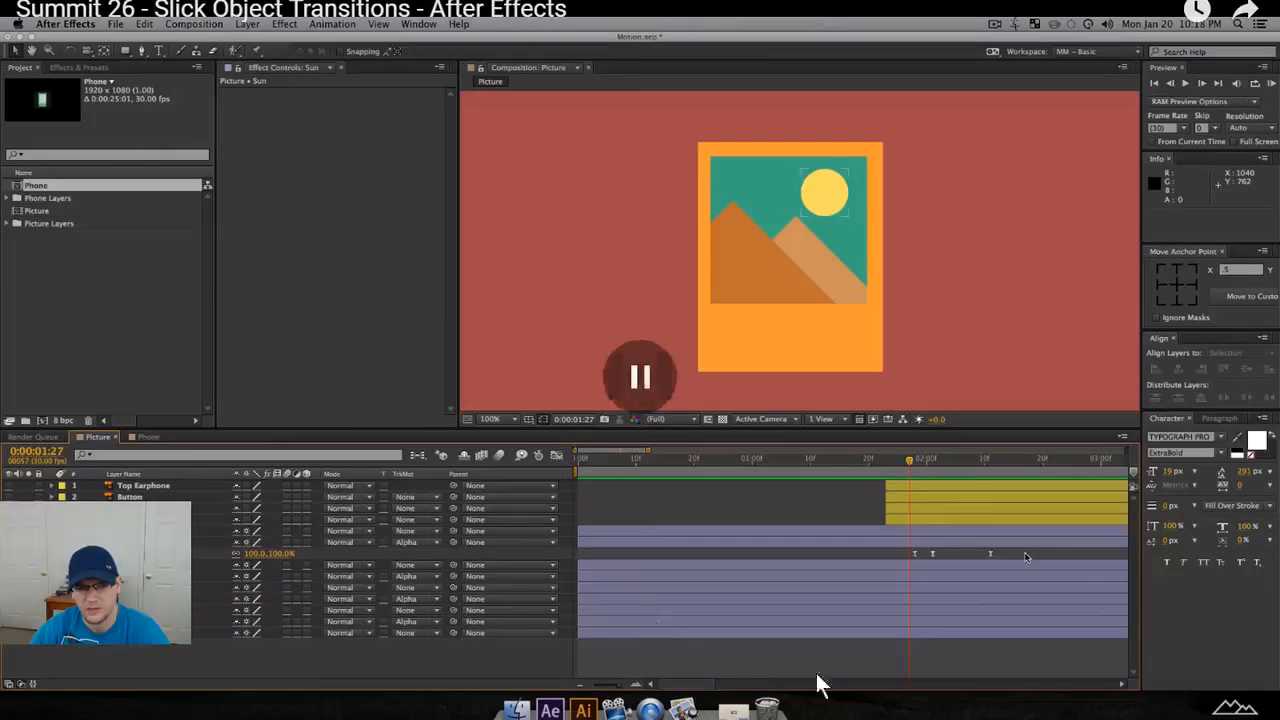
key("Escape")
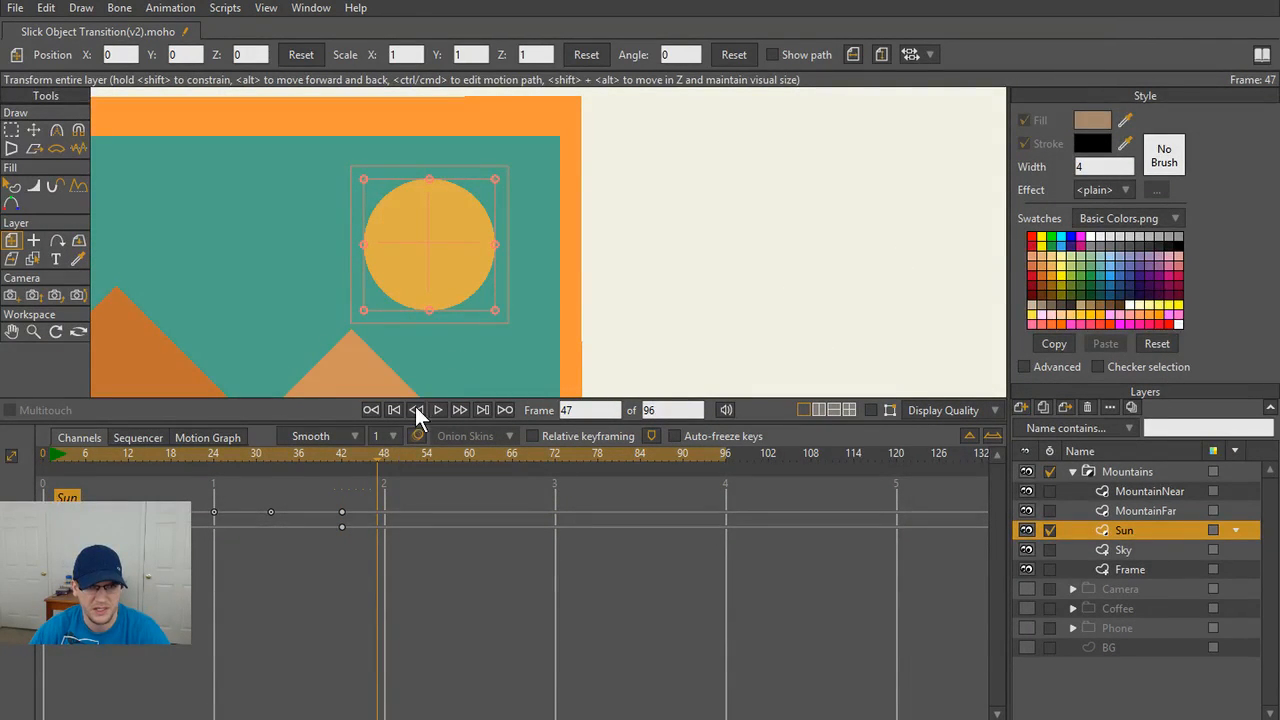
- Scale the Sun layer up uniformly to about 1.51 at frame 46 and play back the growth
left_click(369, 460)
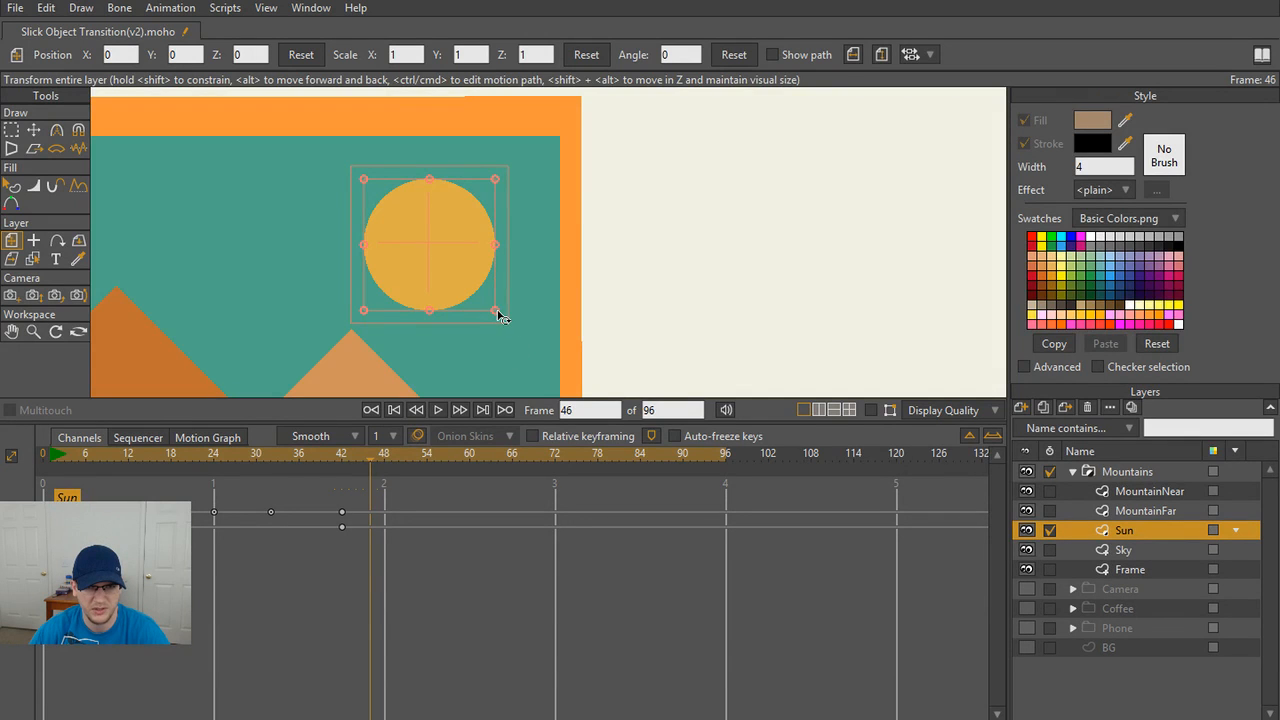
left_click_drag(500, 316, 531, 350)
left_click_drag(369, 459, 311, 467)
key("space")
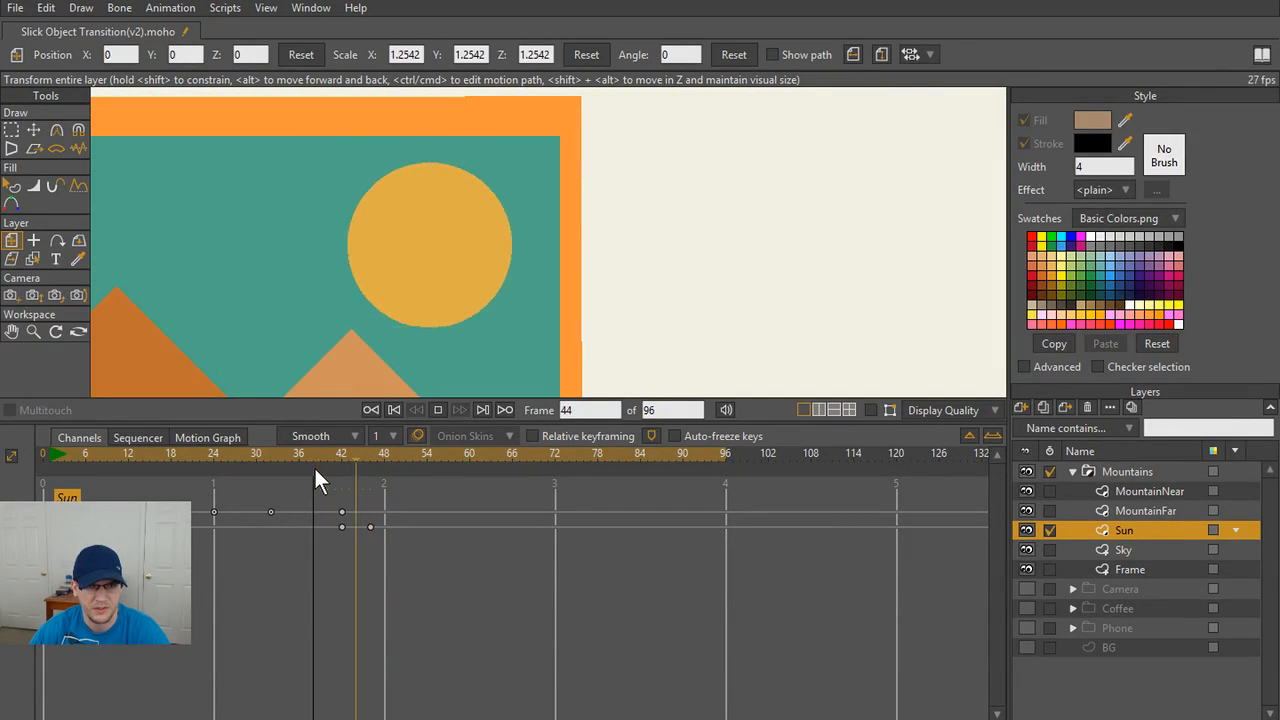
key("space")
- Set the Sun layer's X, Y and Z scale to 0 at frame 57
left_click_drag(437, 454, 450, 466)
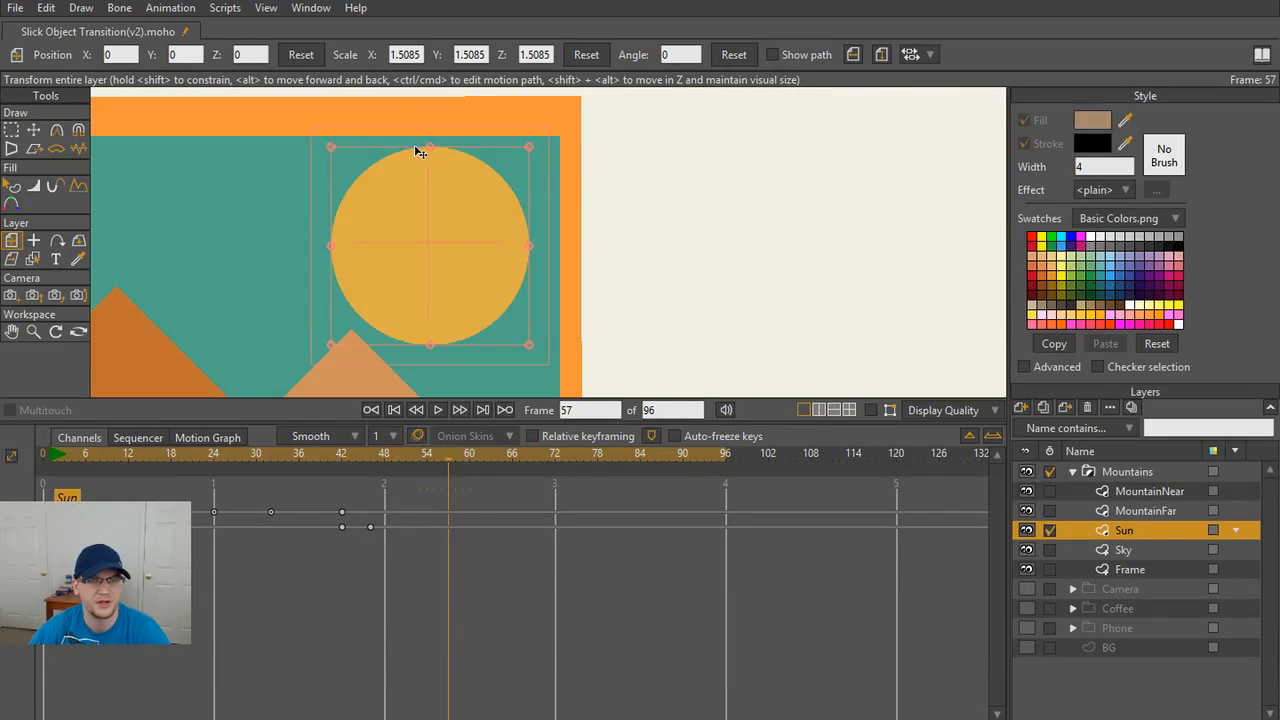
left_click(410, 52)
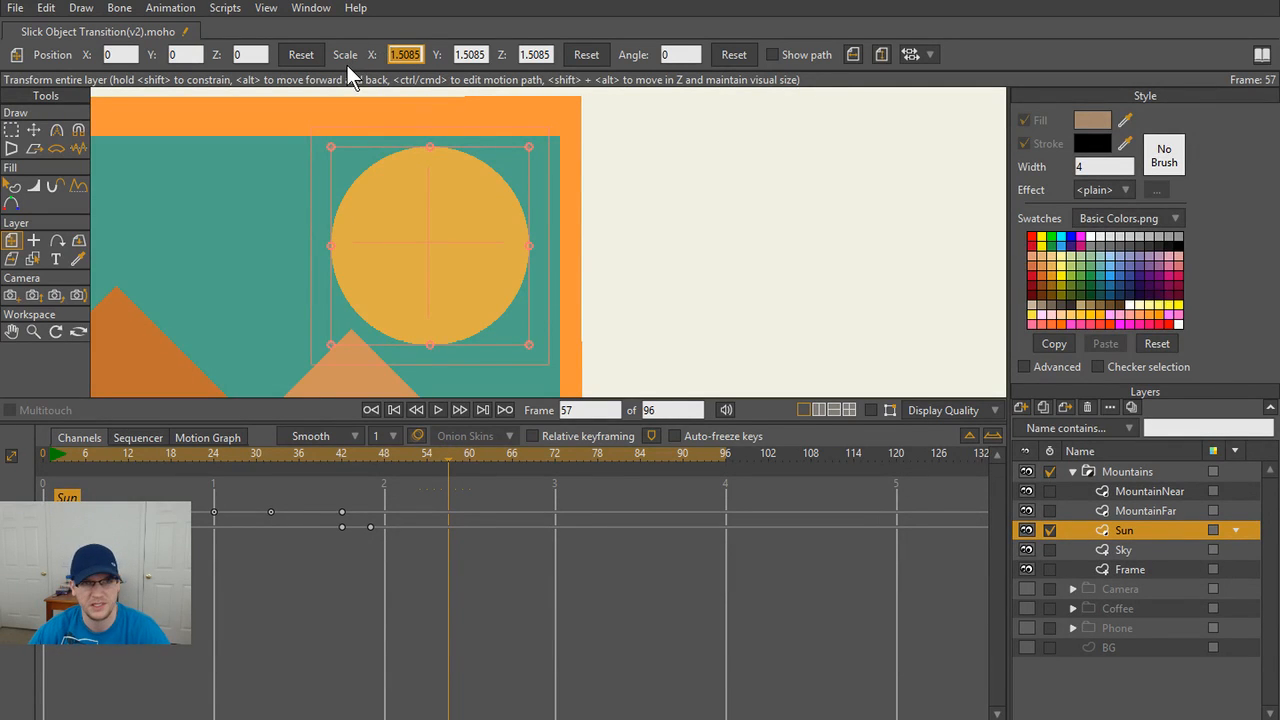
type("0")
key("Return")
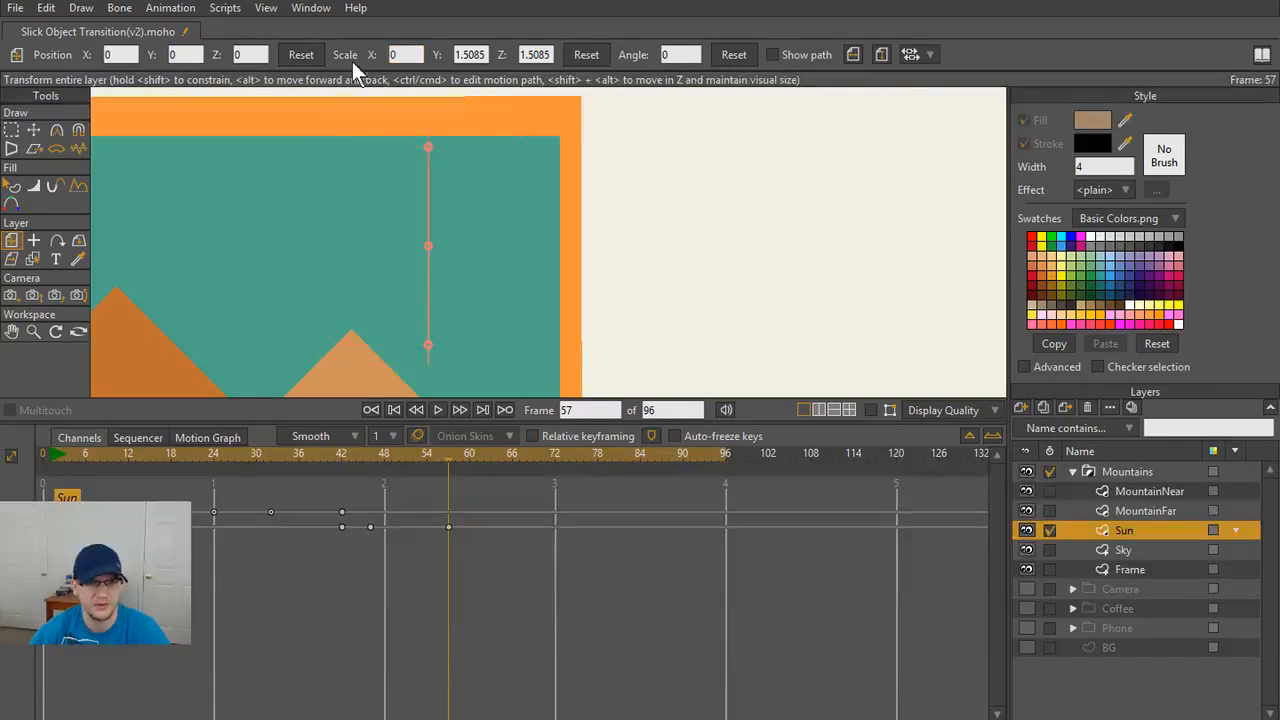
left_click(484, 54)
type("0")
key("Return")
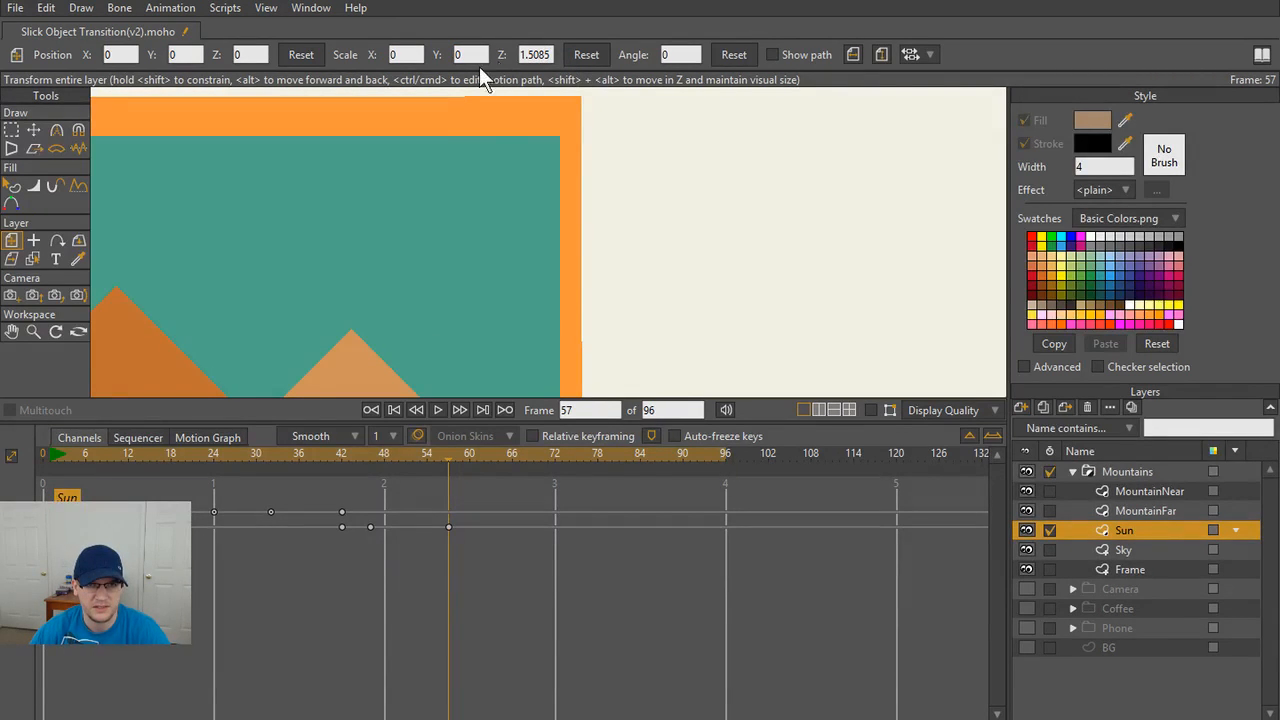
left_click(548, 54)
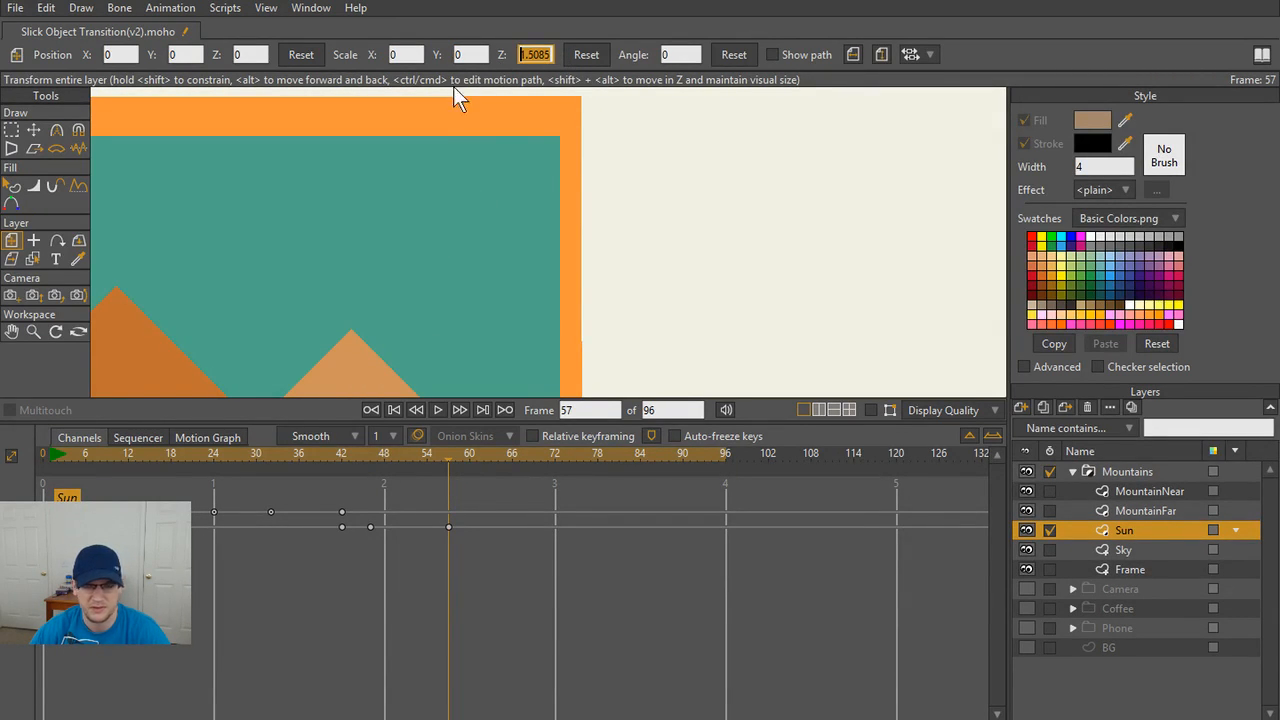
type("0")
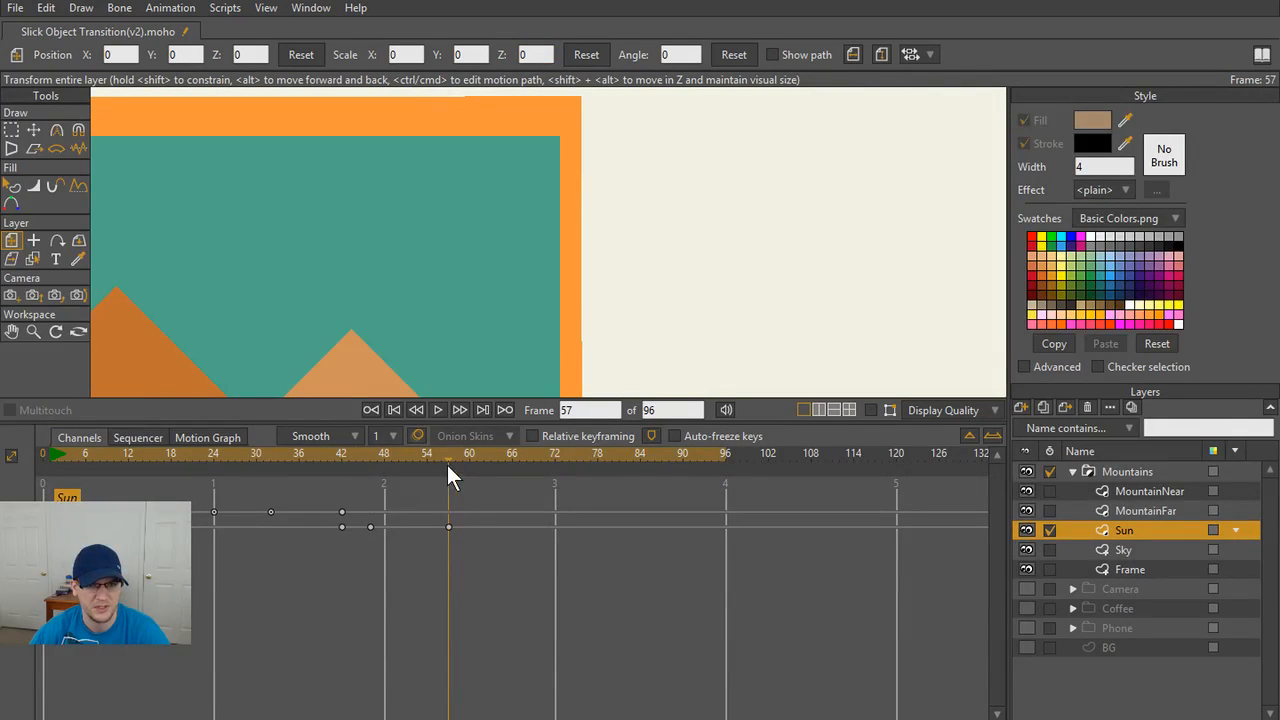
- Change the Sun's keyframes at frames 42, 46 and 57 to Ease In/Out interpolation
left_click_drag(447, 465, 371, 527)
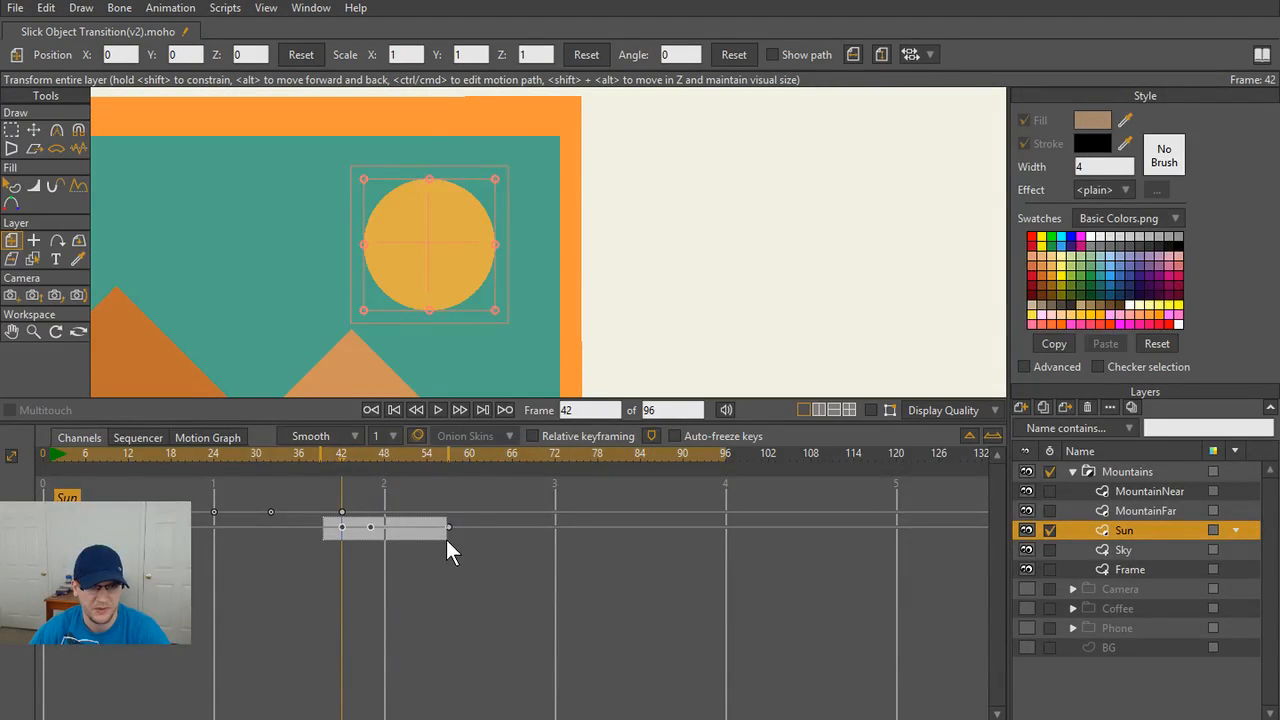
left_click_drag(446, 539, 448, 540)
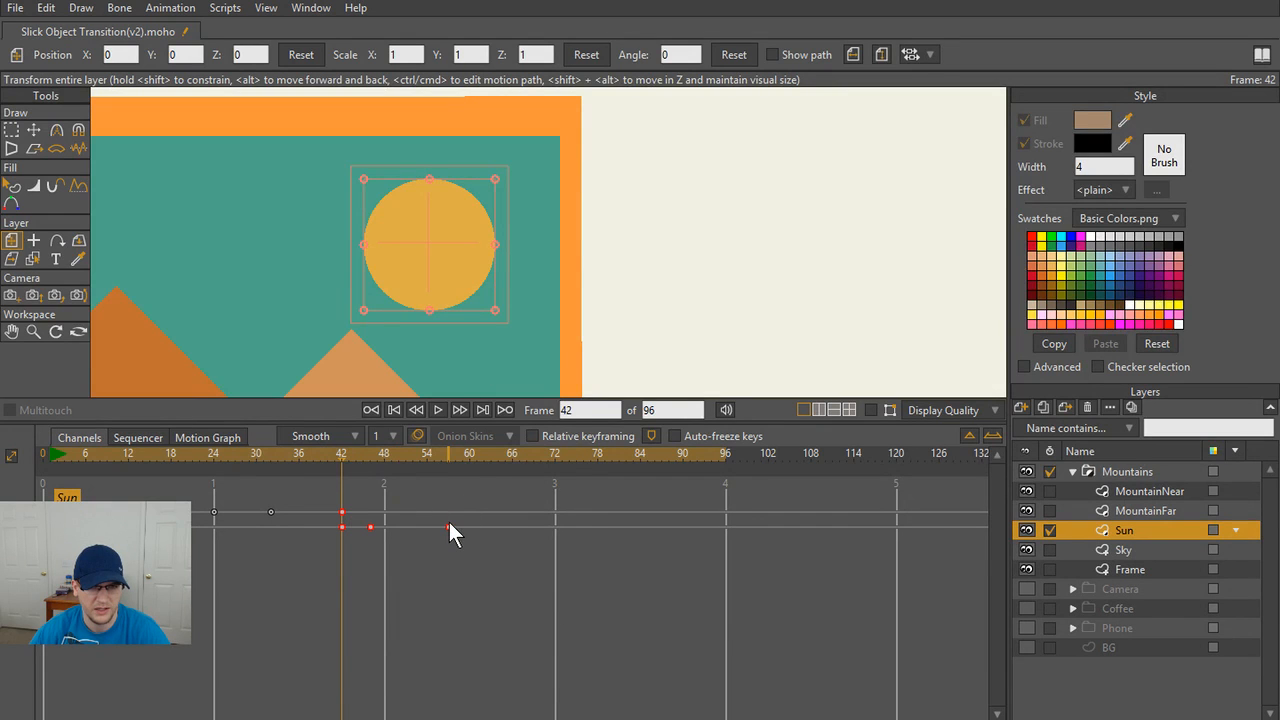
right_click(448, 522)
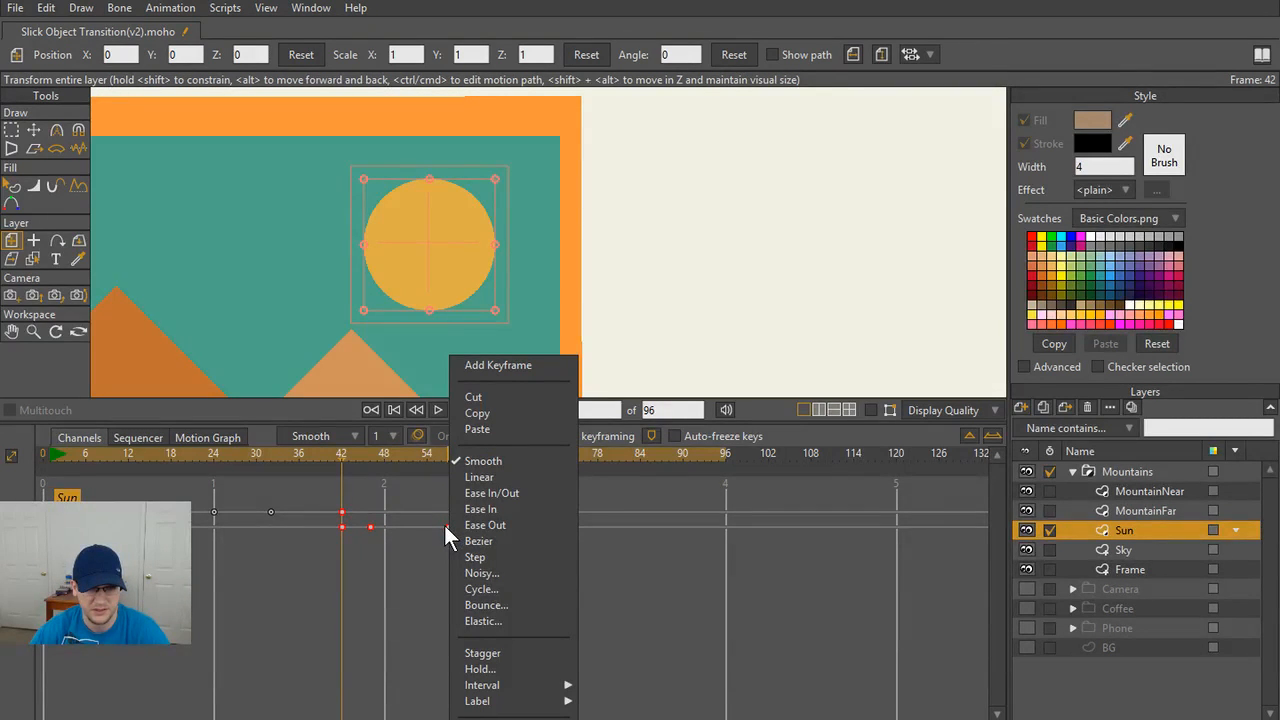
left_click(485, 497)
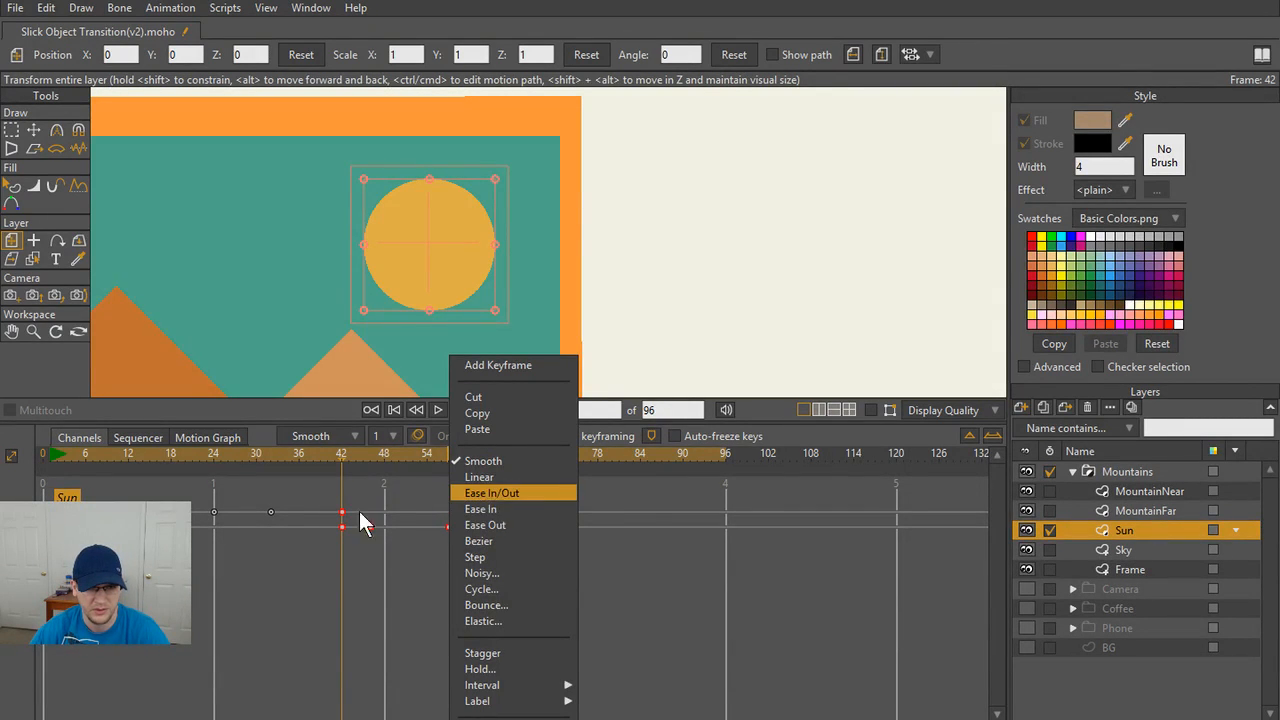
- Show the Sun's layer scale curve in the motion graph, fit it to view, and play the animation
left_click(206, 443)
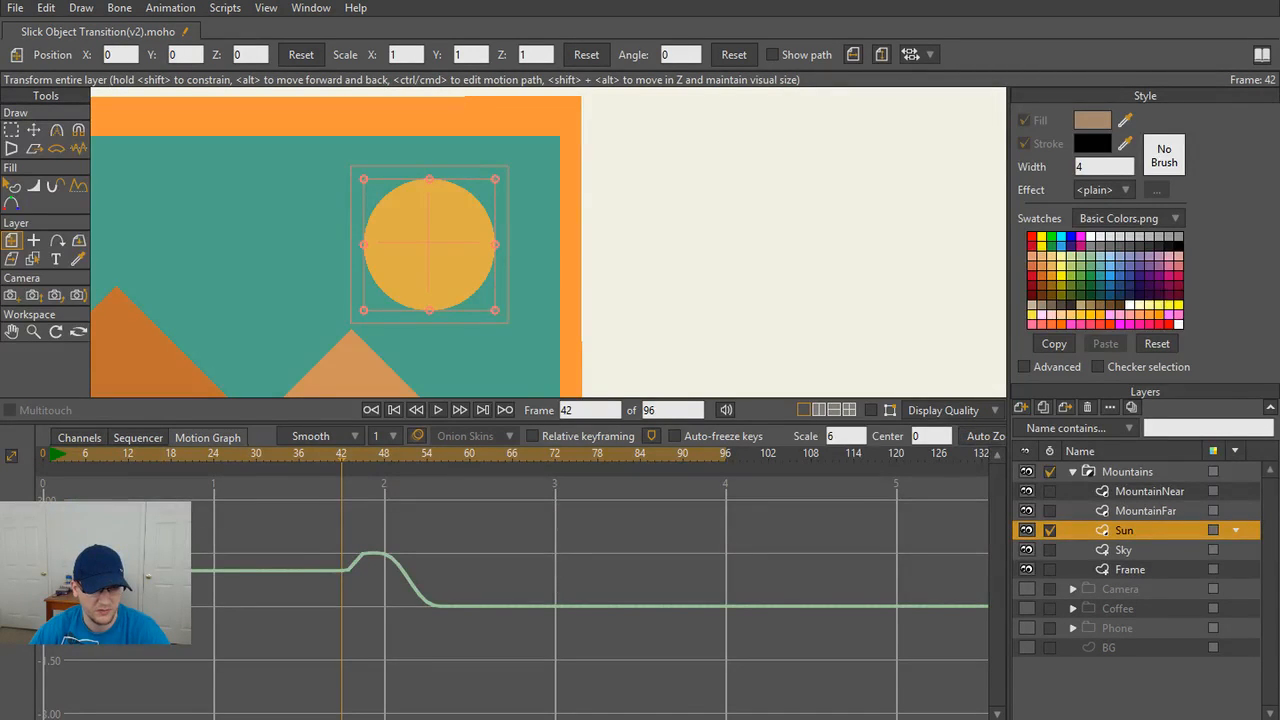
double_click(14, 522)
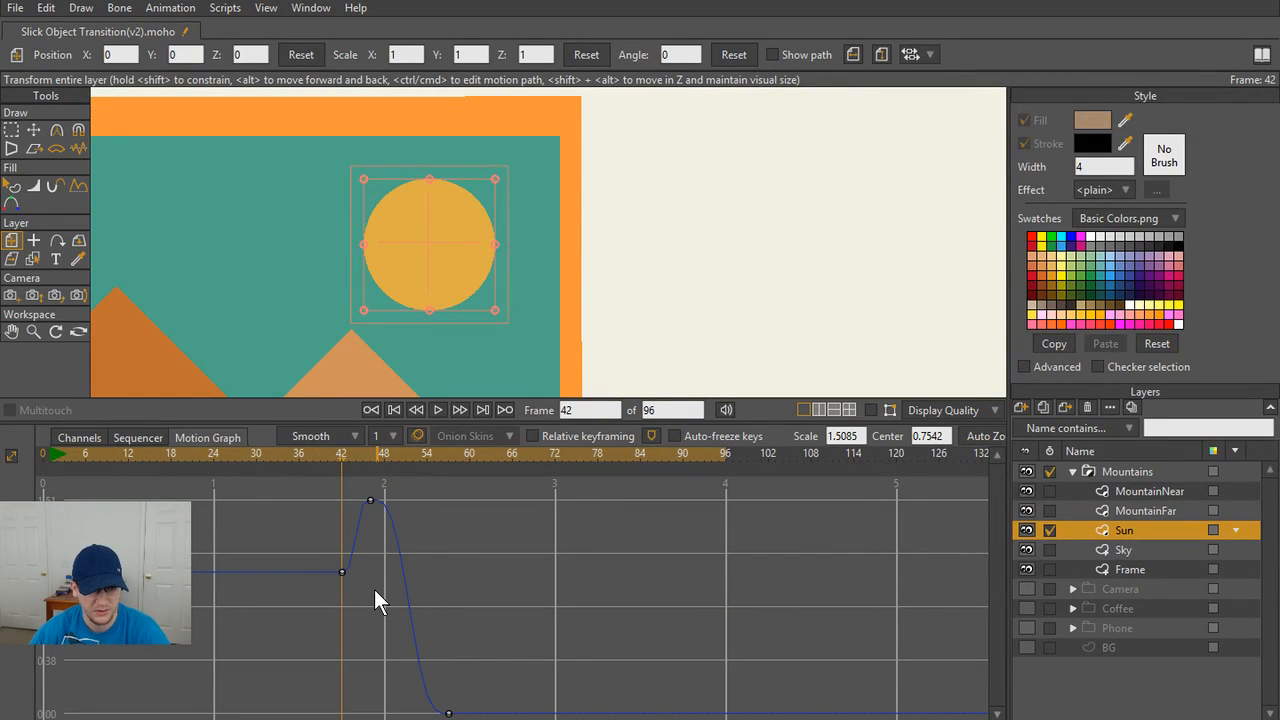
scroll(374, 589, "down", 1)
scroll(374, 589, "up", 3)
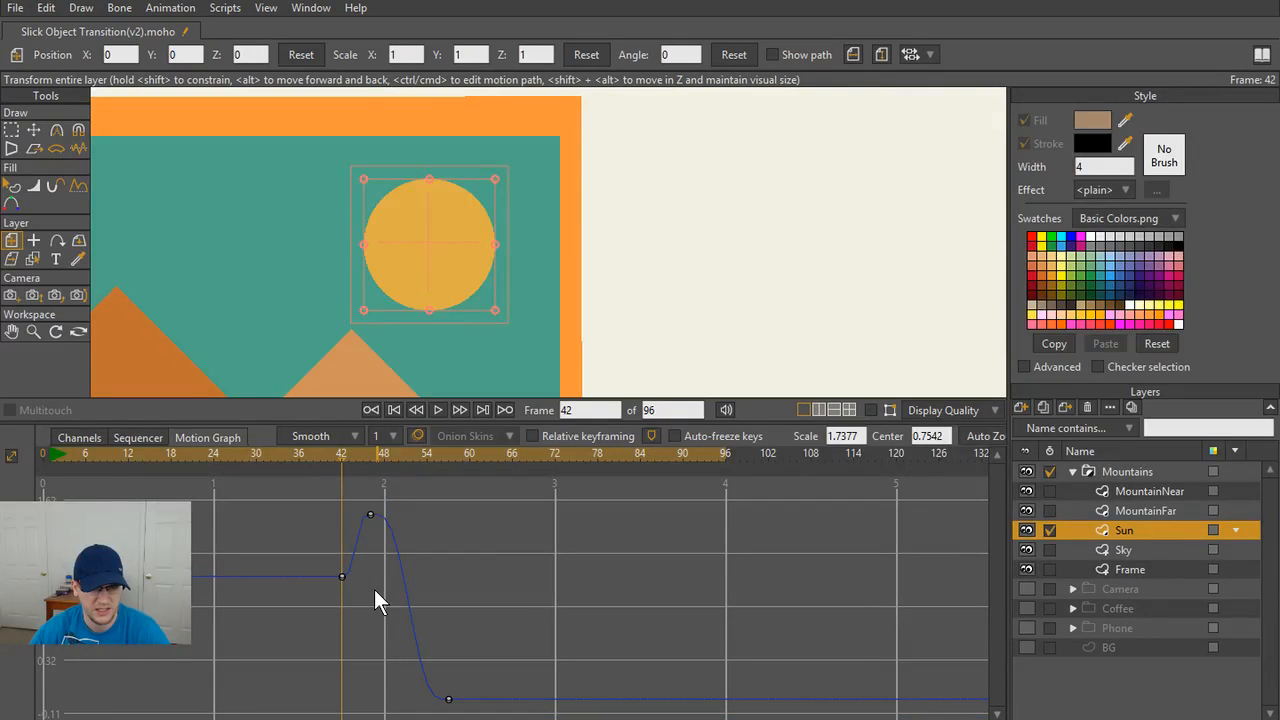
key("space")
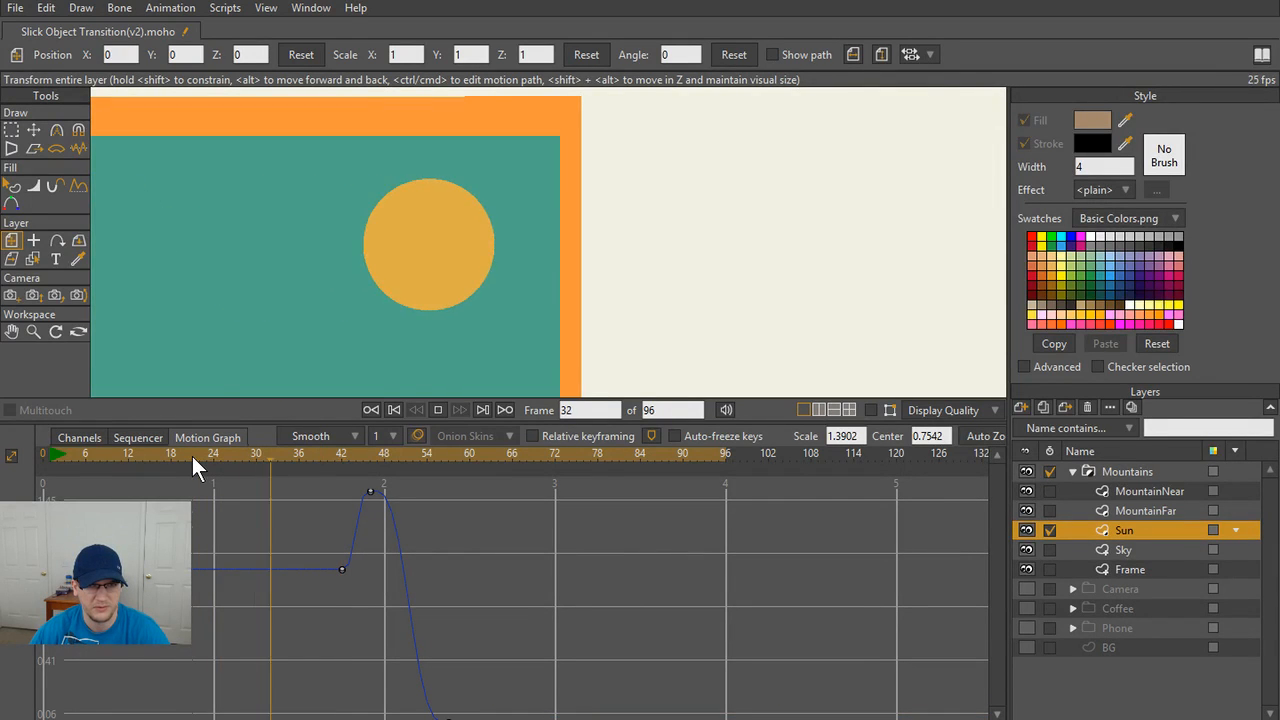
key("space")
scroll(446, 632, "down", 1)
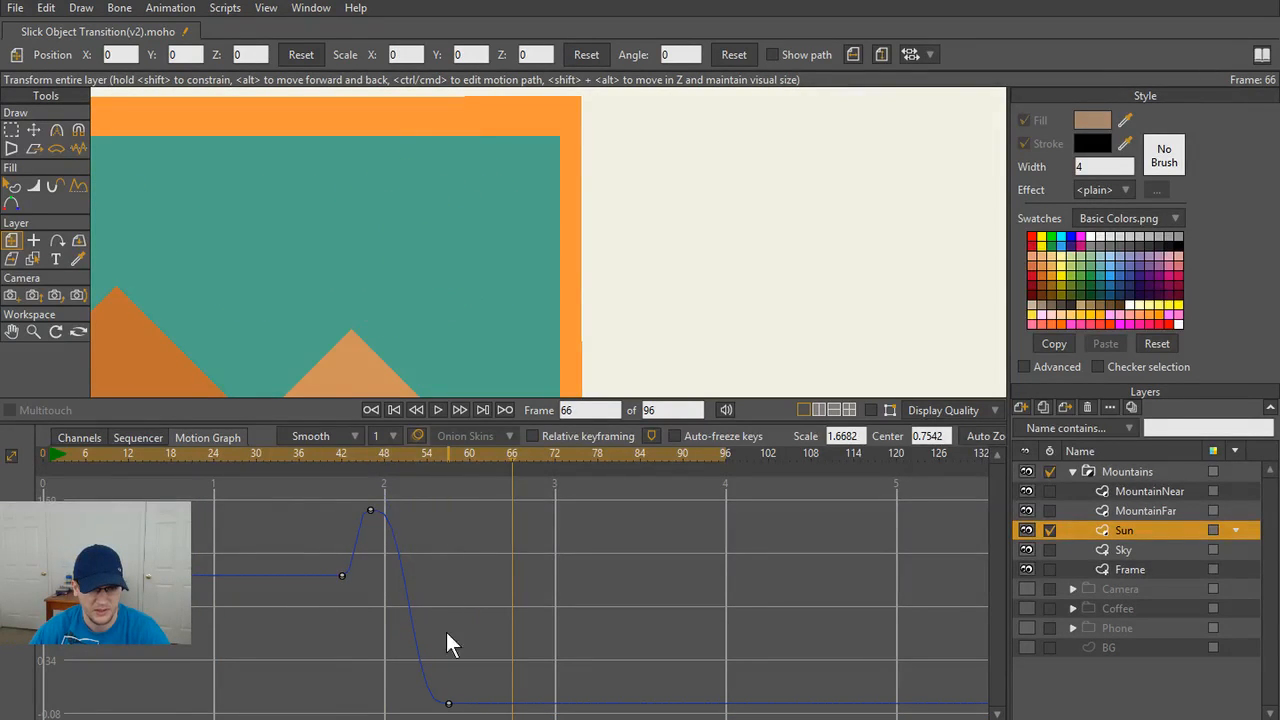
- Move the Sun's zero-scale keyframe to frame 53 and play back the faster shrink
left_click_drag(449, 702, 420, 704)
left_click(298, 454)
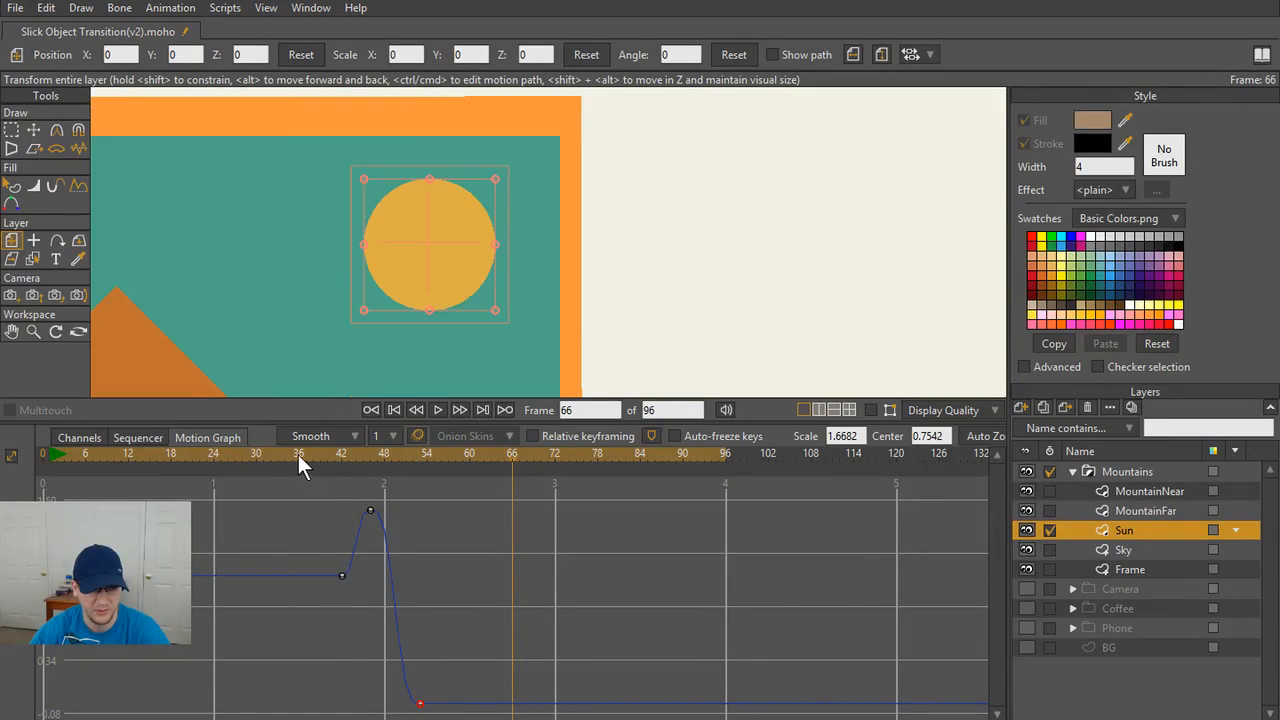
key("space")
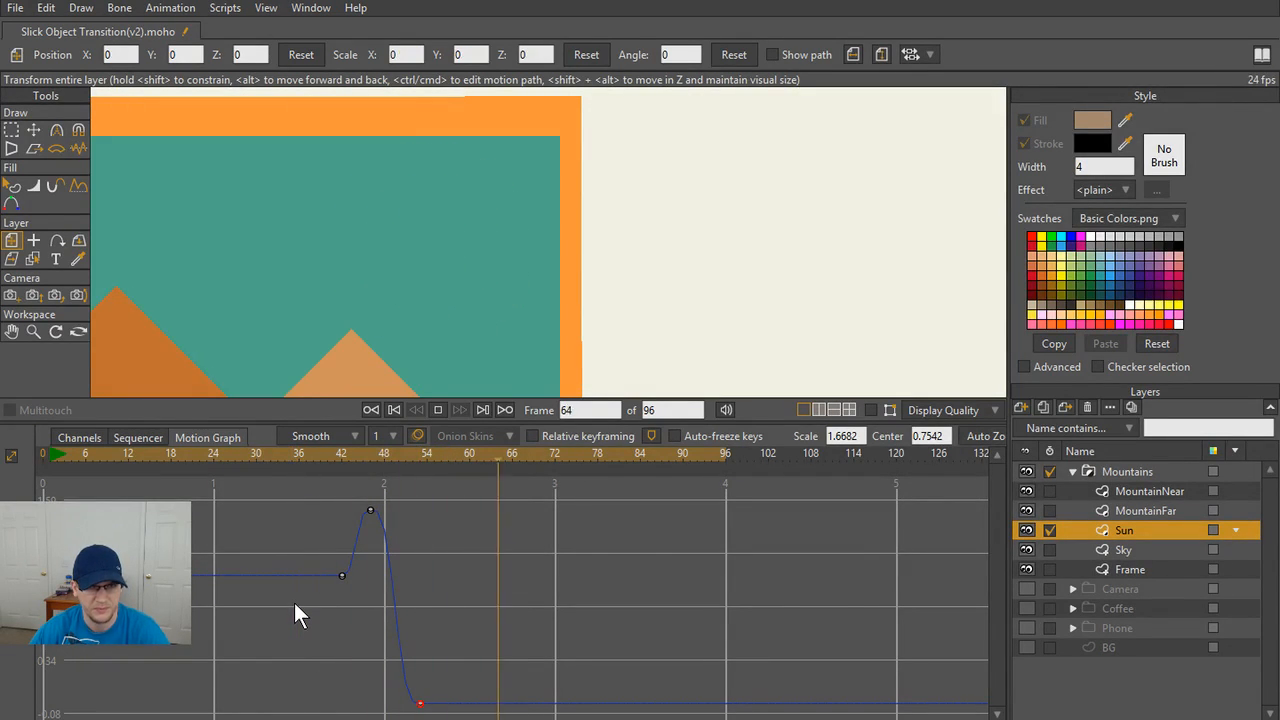
left_click(309, 450)
left_click(307, 454)
key("space")
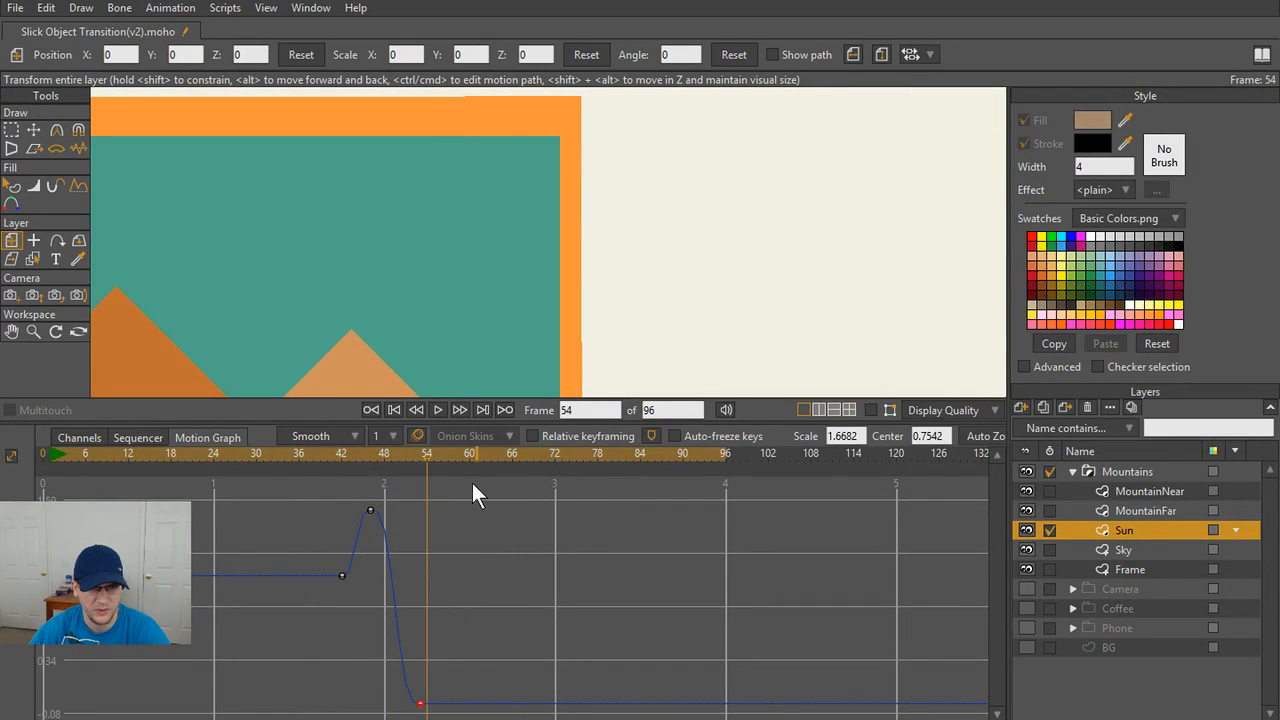
- Inspect the sun at frame 52, and change its scale keyframes at frames 46 and 53 to Bezier interpolation
left_click_drag(421, 452, 414, 455)
scroll(401, 310, "up", 5)
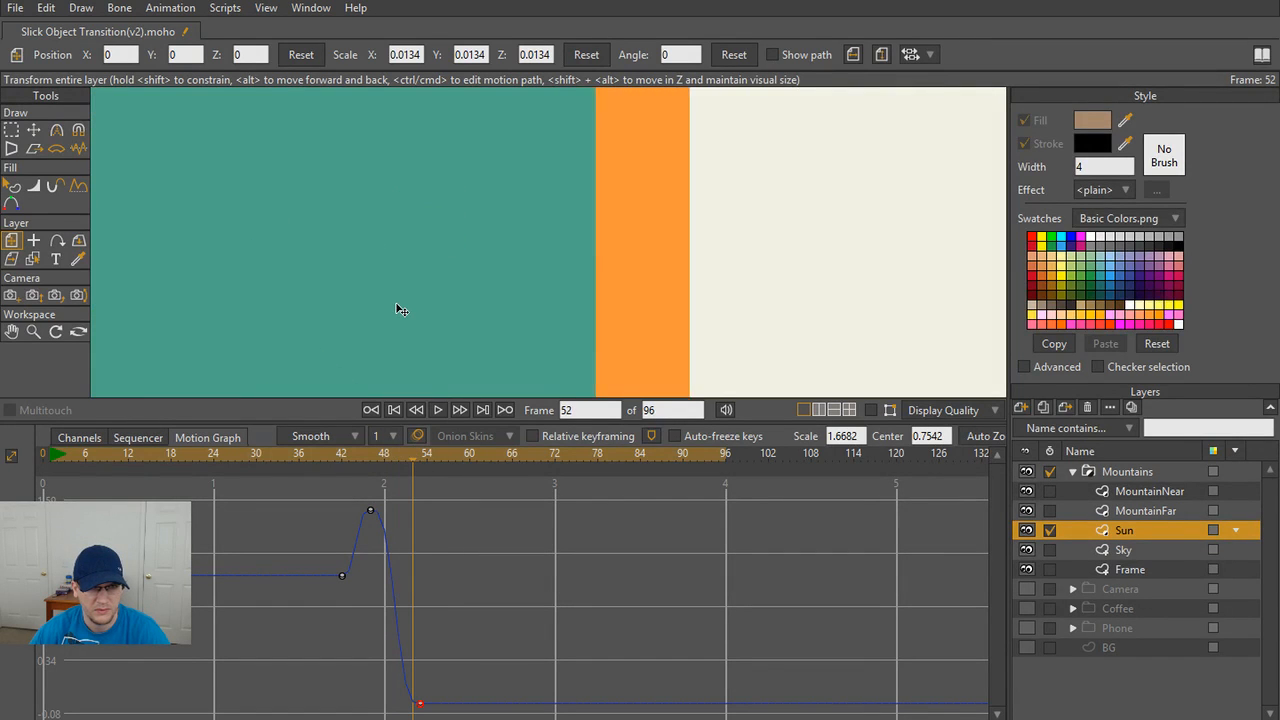
left_click_drag(601, 305, 743, 293)
scroll(313, 310, "down", 4)
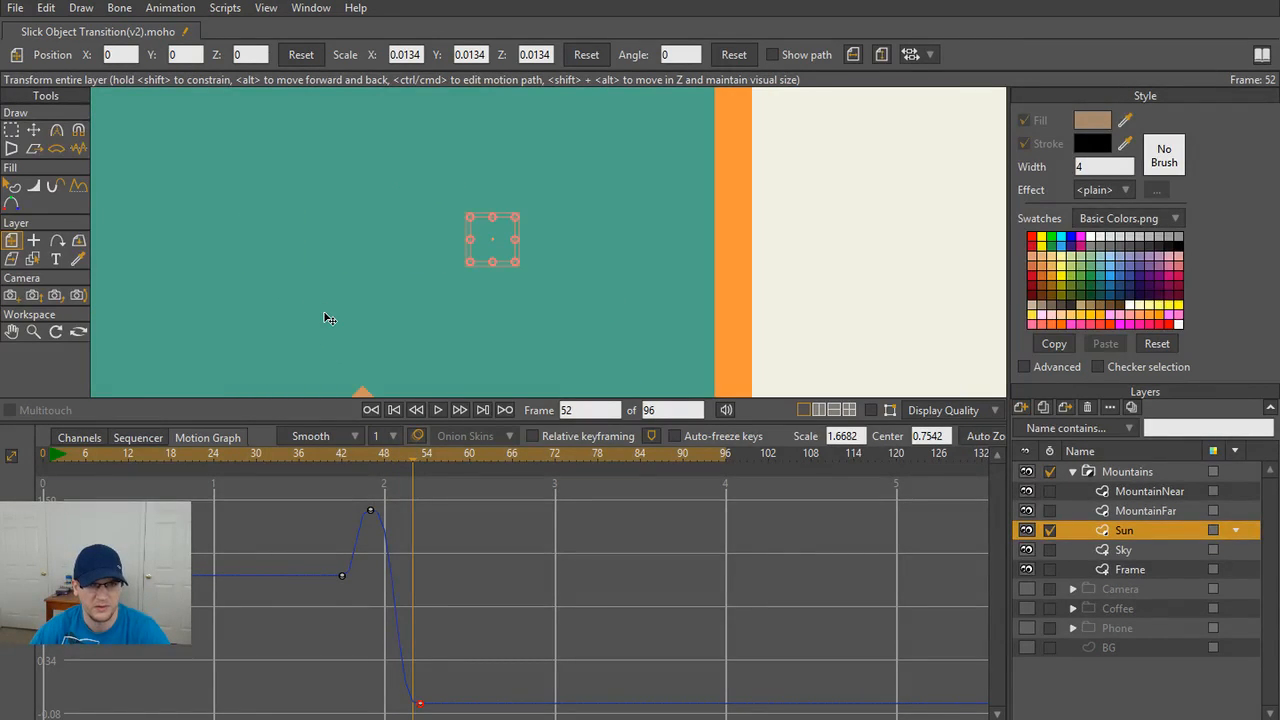
left_click_drag(337, 326, 356, 279)
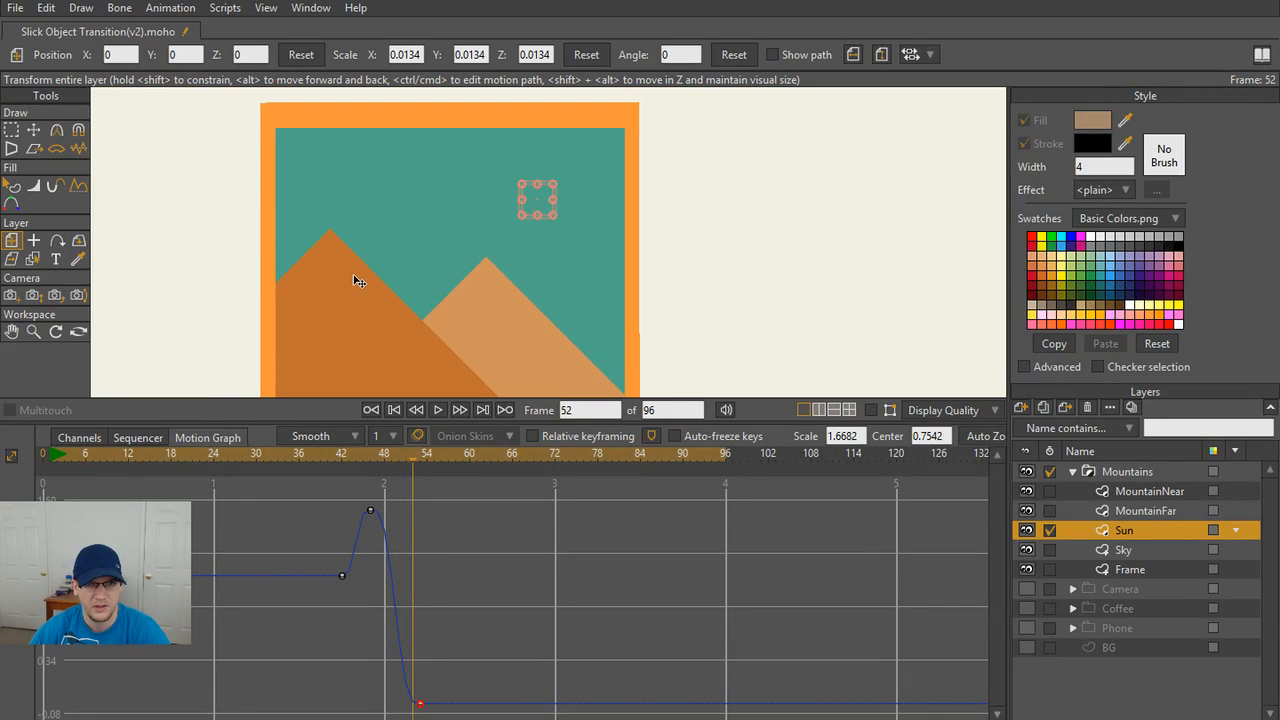
left_click_drag(412, 466, 470, 708)
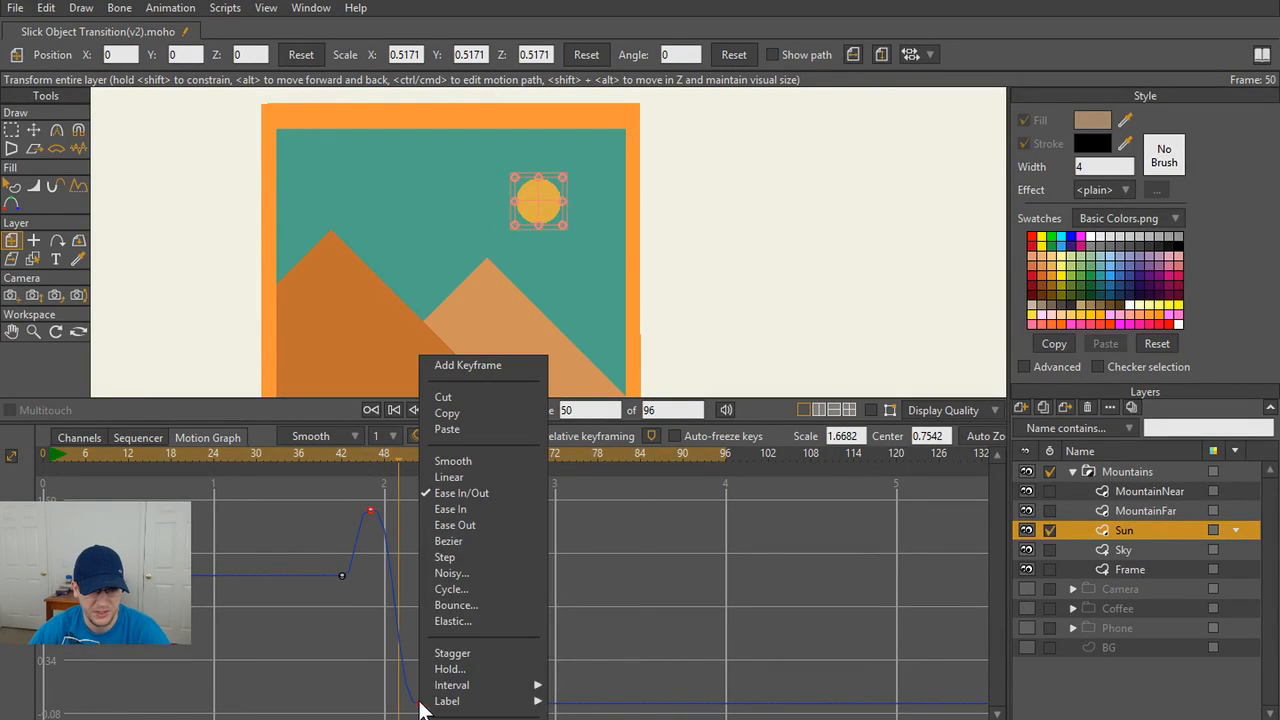
right_click(418, 703)
left_click(469, 544)
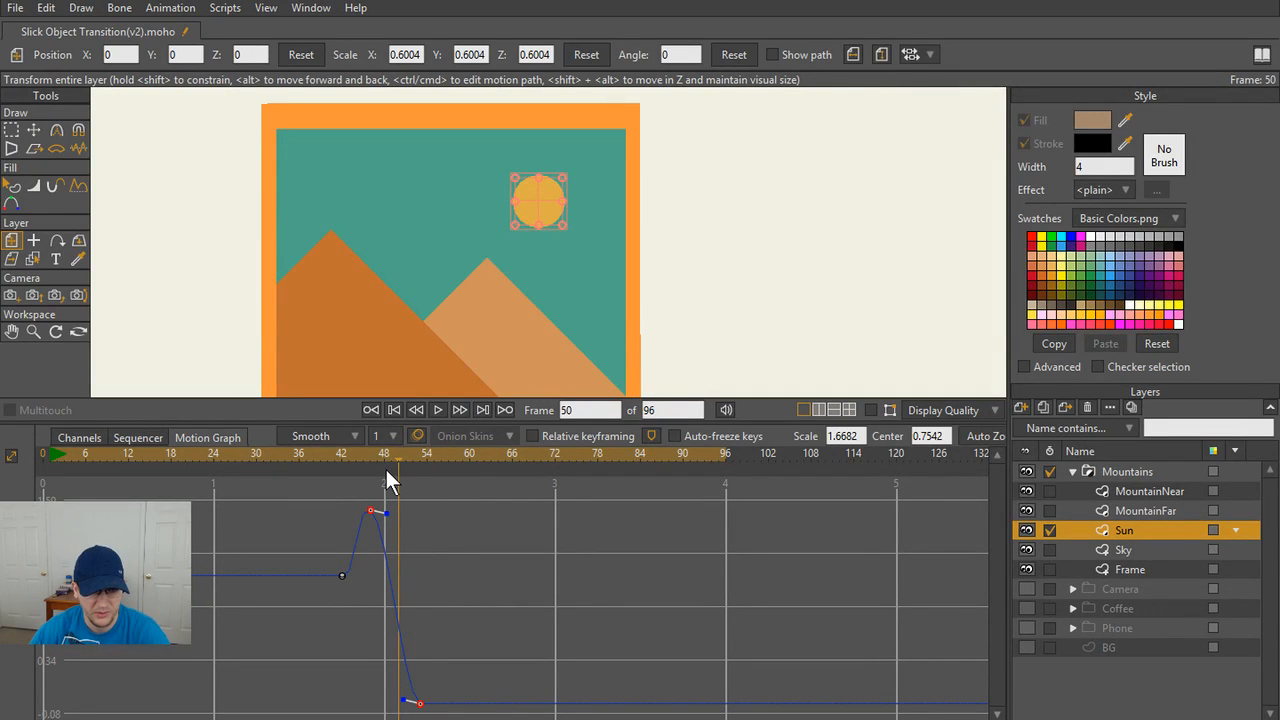
- Replace the Sun's combined scale curve in the motion graph with the separate scale-axis curves and their Bezier handles
mouse_move(401, 454)
left_mouse_down()
mouse_move(424, 457)
mouse_move(412, 457)
left_mouse_up()
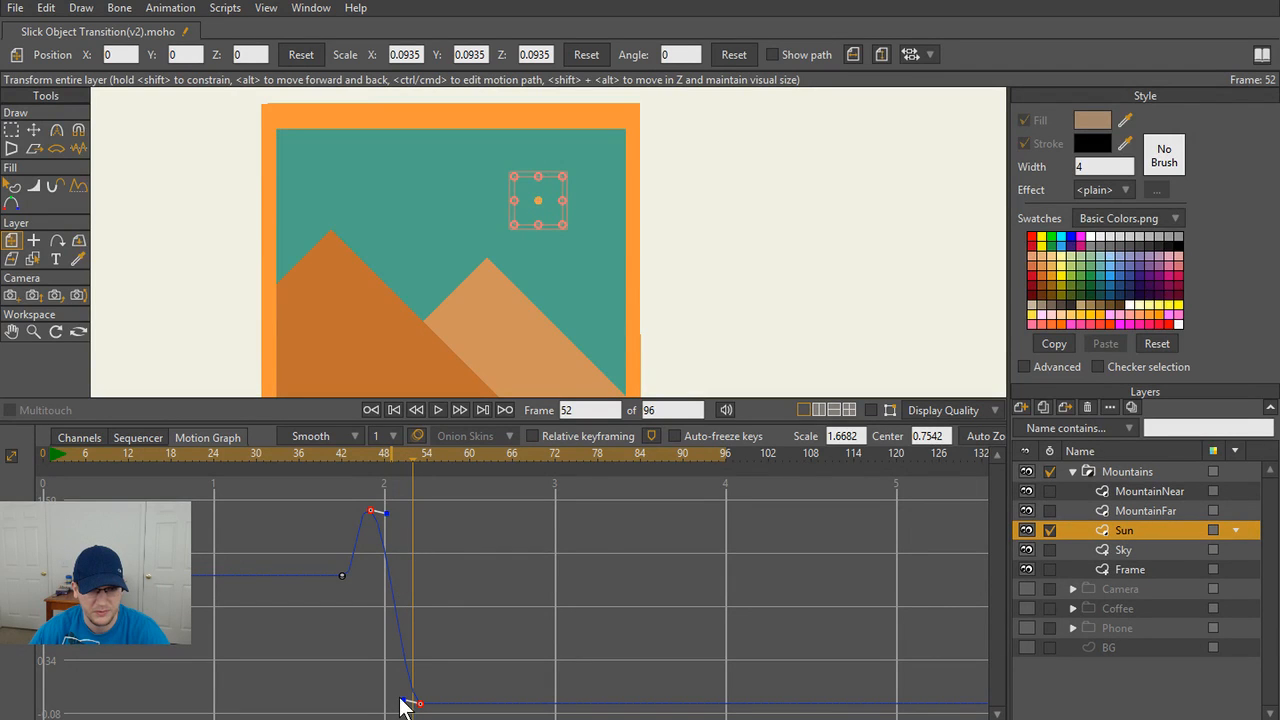
mouse_move(397, 706)
left_mouse_down()
mouse_move(375, 707)
mouse_move(466, 702)
mouse_move(384, 678)
mouse_move(389, 700)
mouse_move(375, 693)
left_mouse_up()
mouse_move(405, 703)
left_mouse_down()
mouse_move(374, 694)
mouse_move(420, 697)
left_mouse_up()
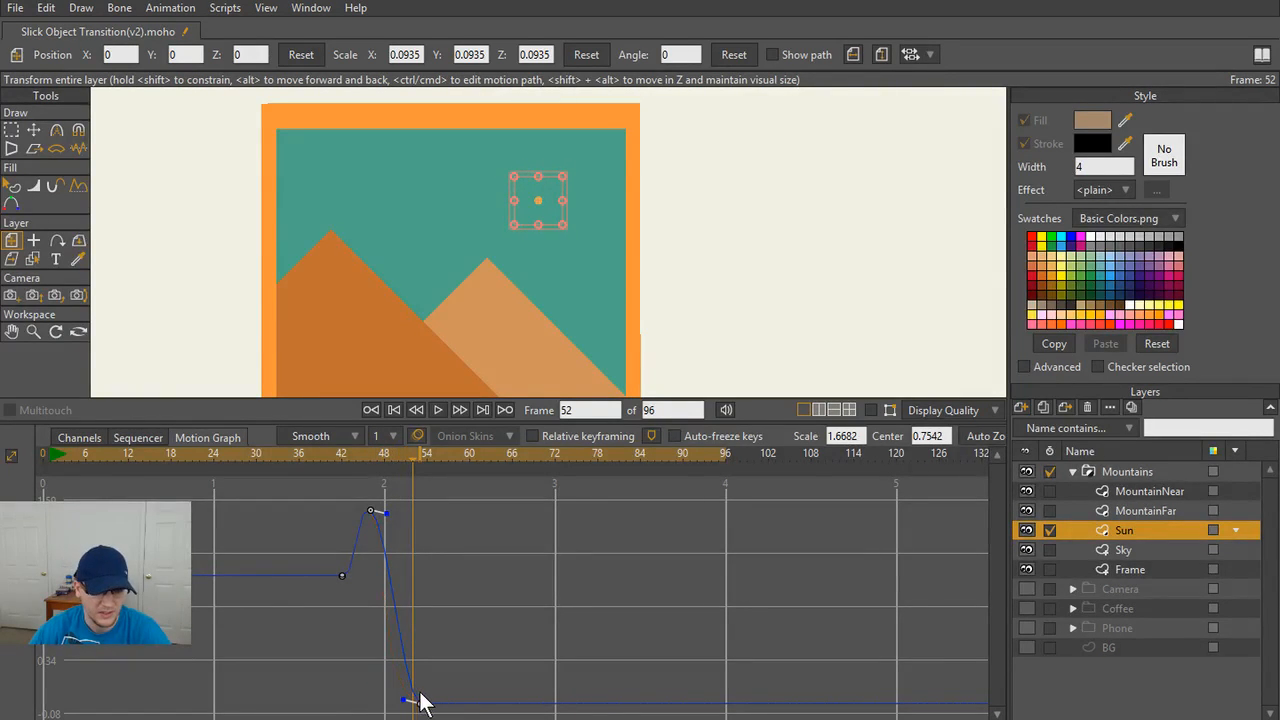
left_click(12, 456)
left_click(12, 456)
left_click(12, 456)
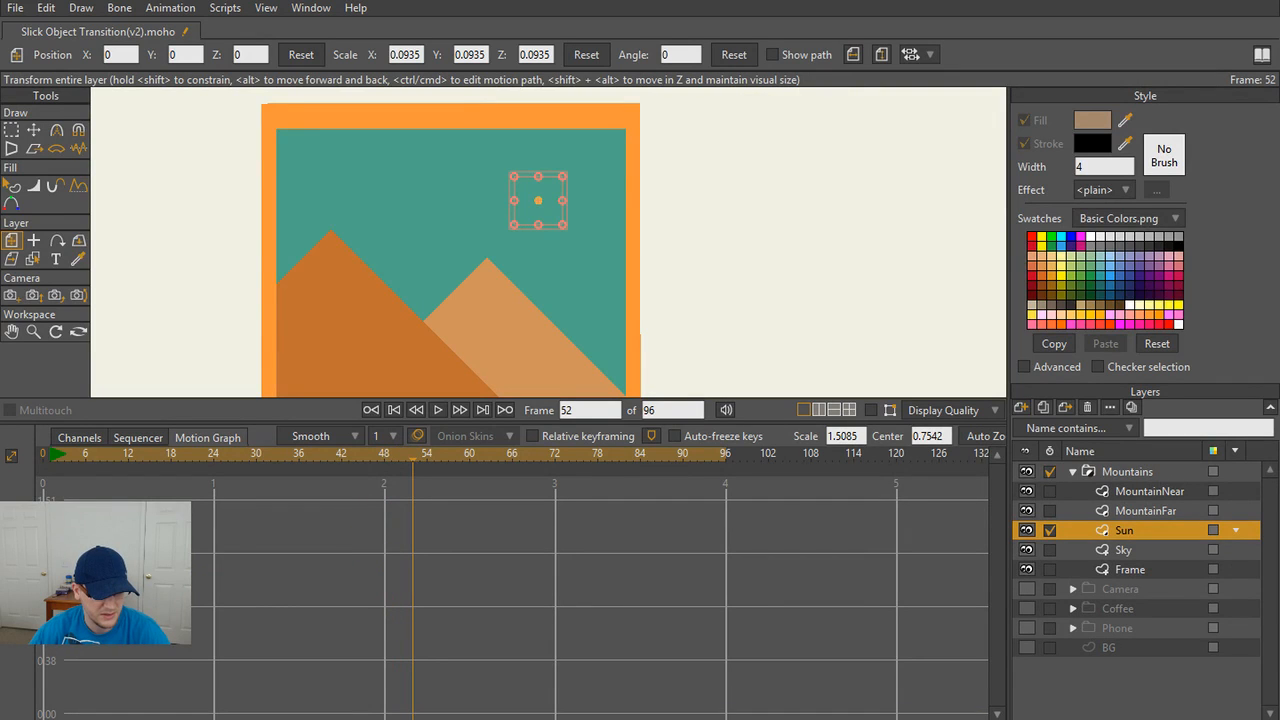
left_click(12, 456)
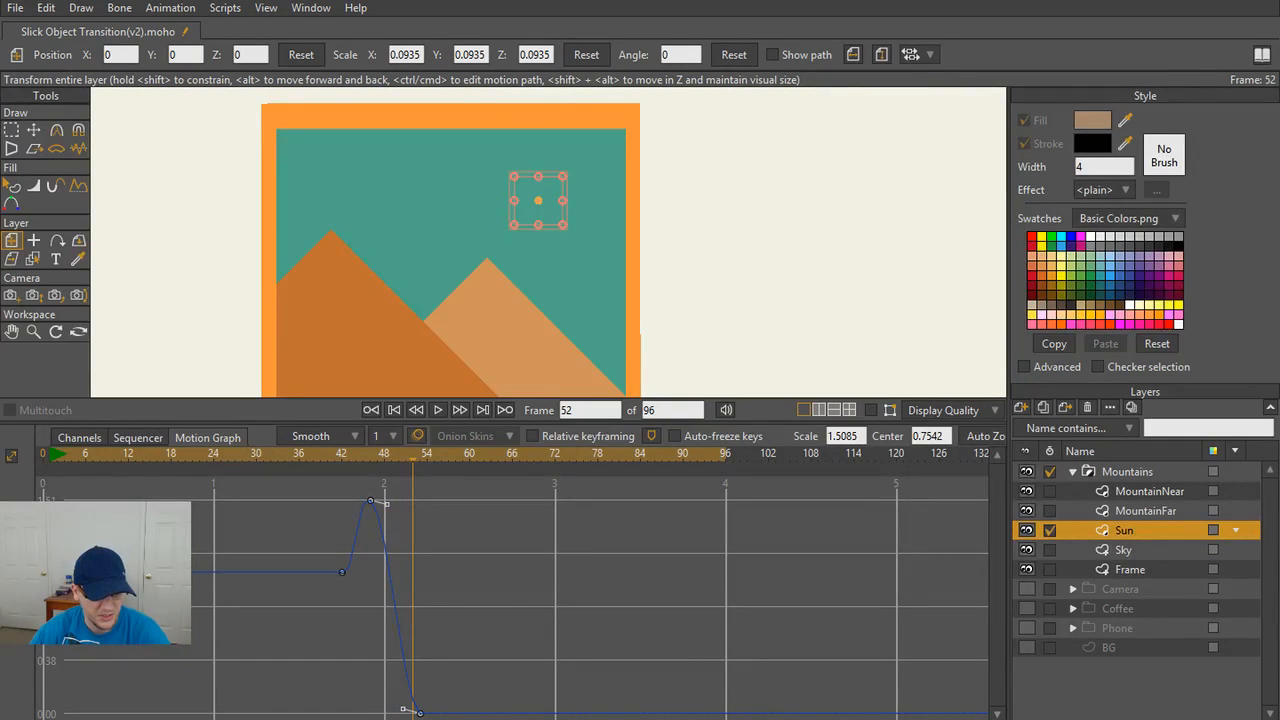
left_click(403, 709)
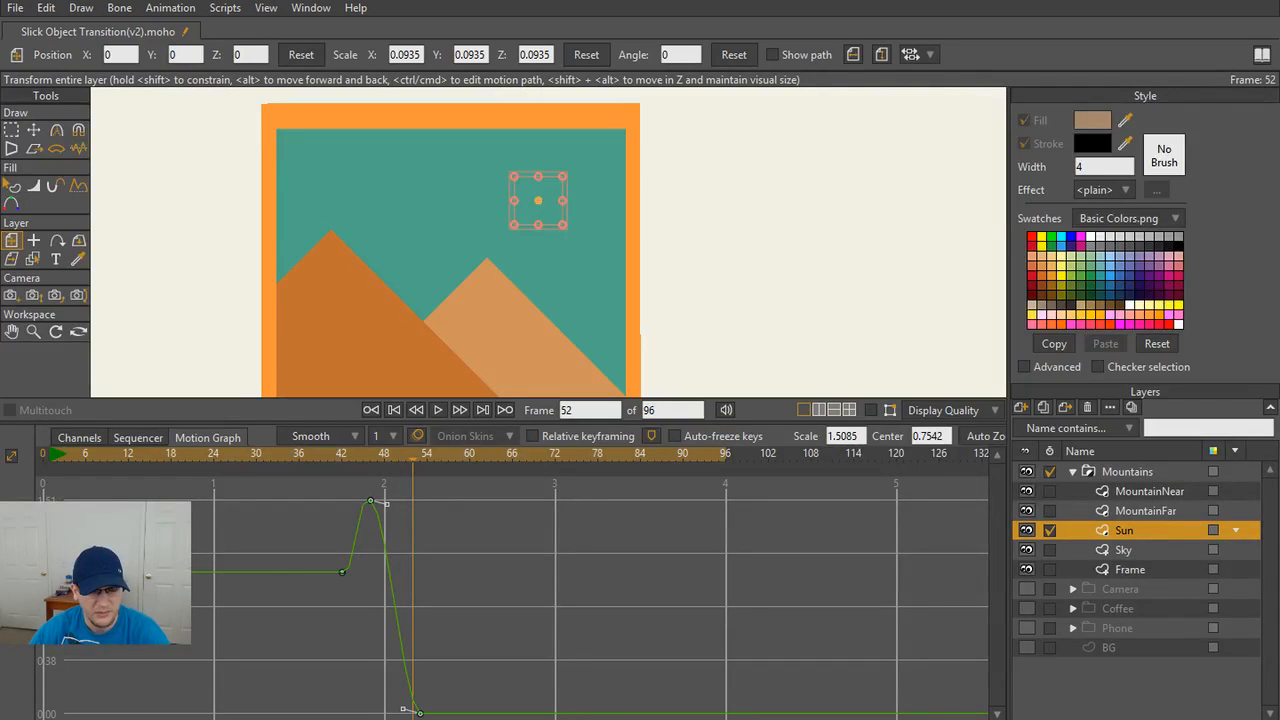
left_click(368, 456)
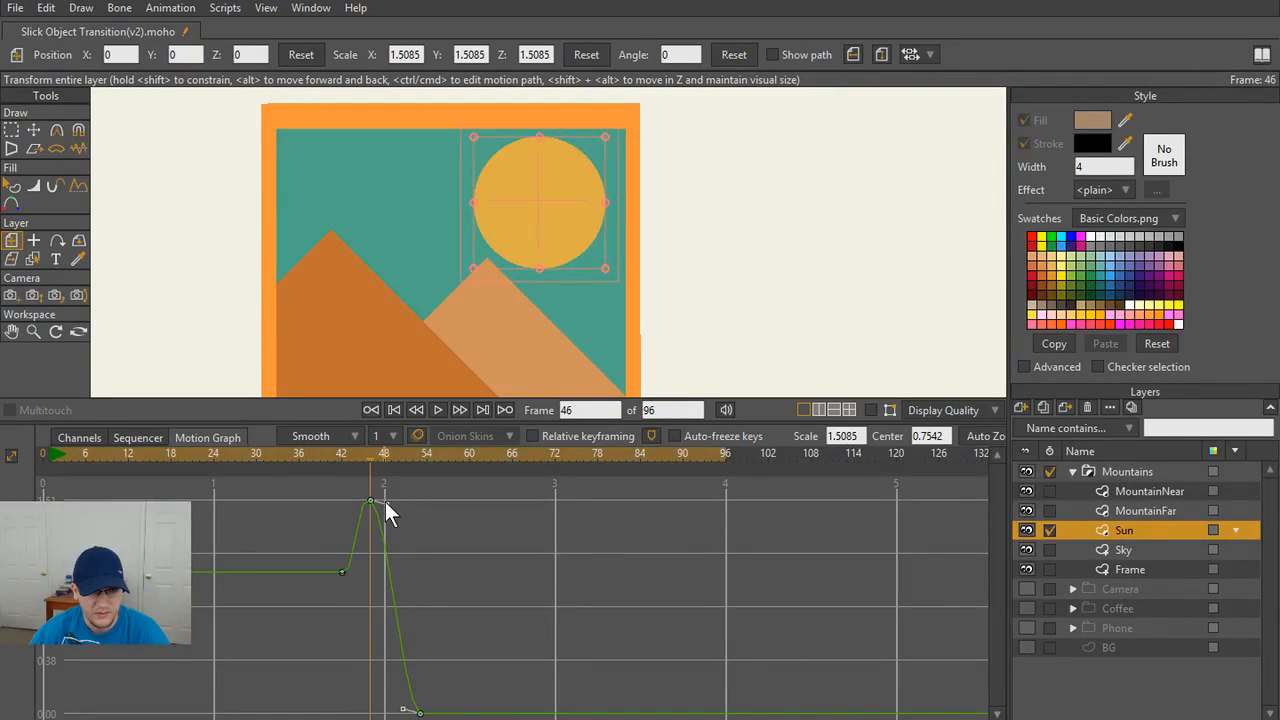
left_click_drag(385, 502, 418, 510)
key("ctrl+z")
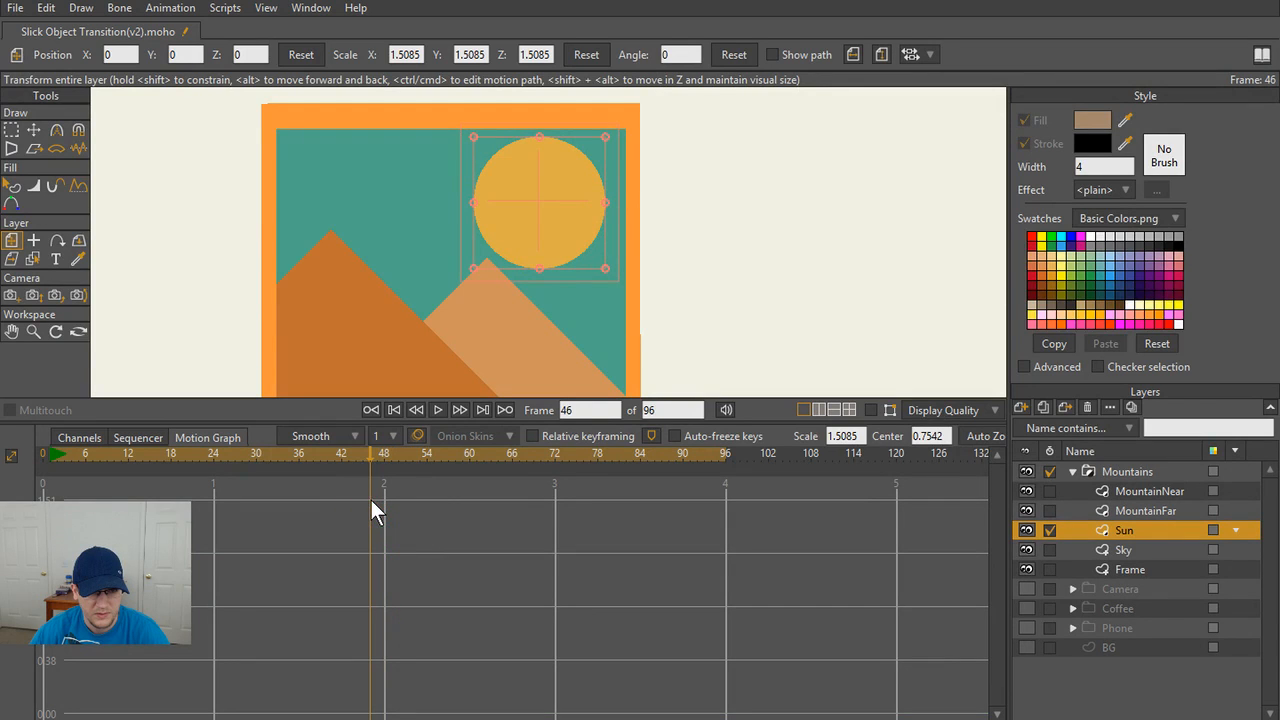
key("space")
left_click(11, 456)
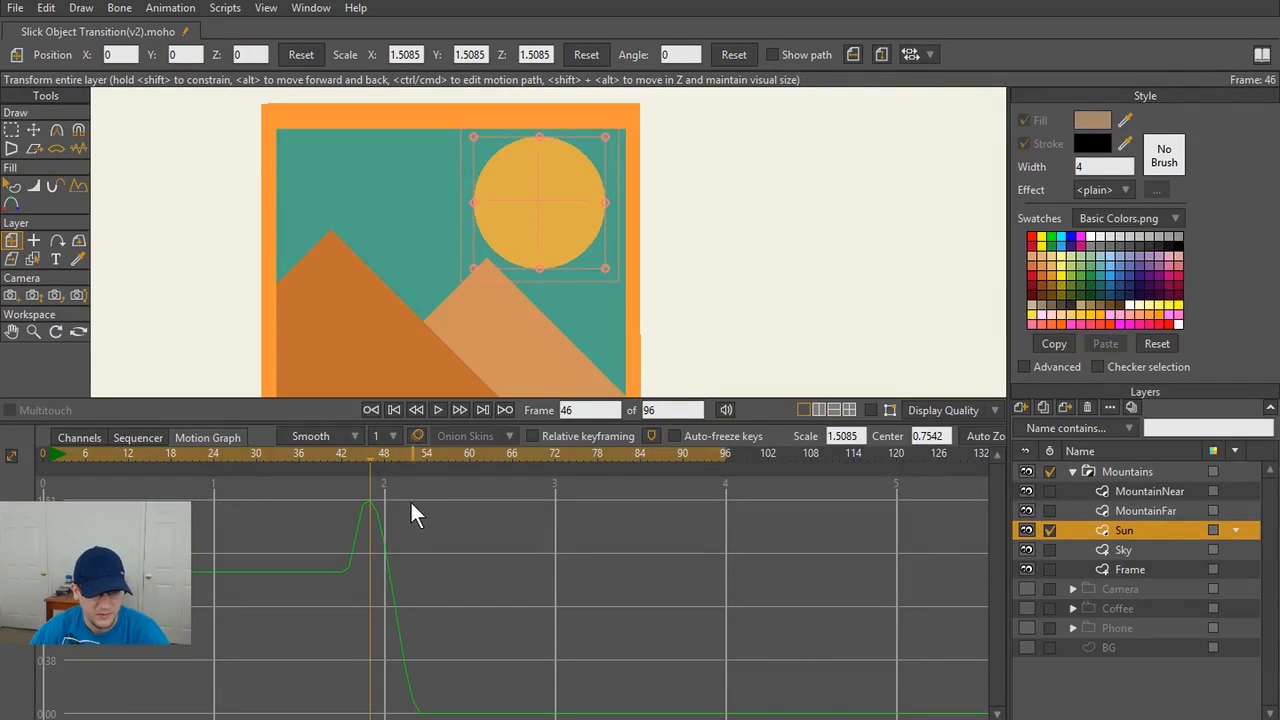
left_click(368, 499)
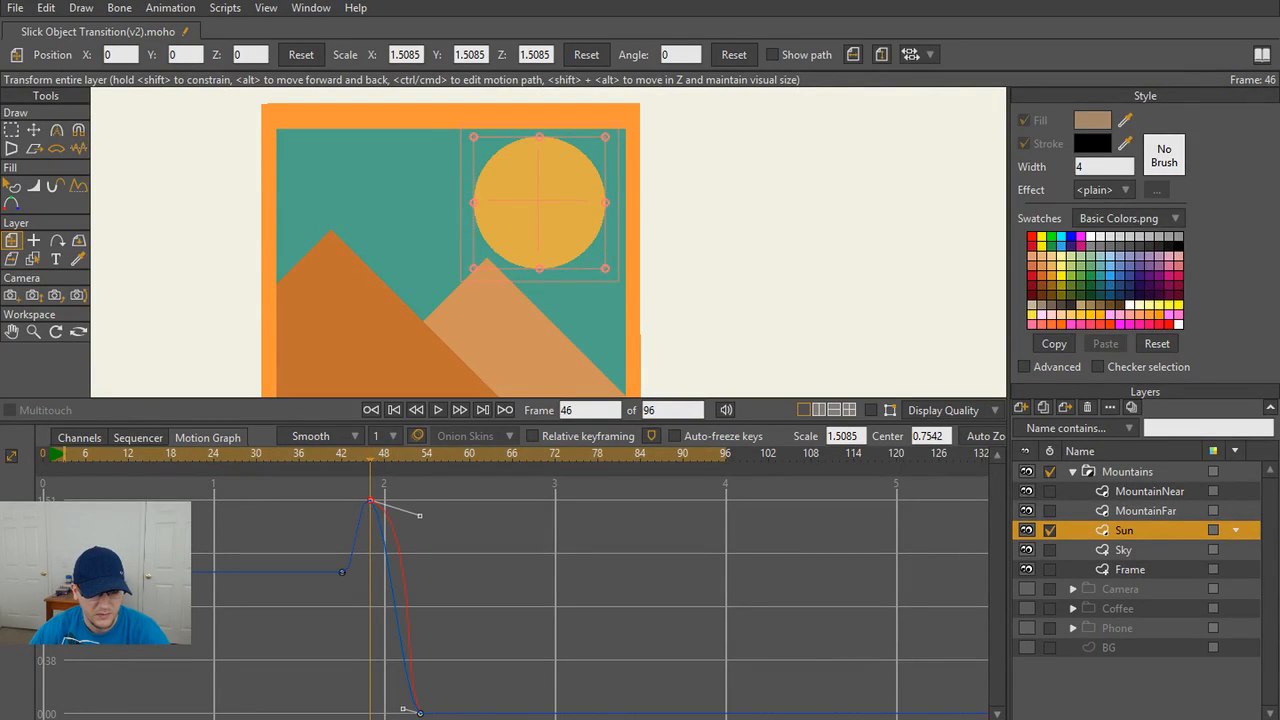
left_click(79, 438)
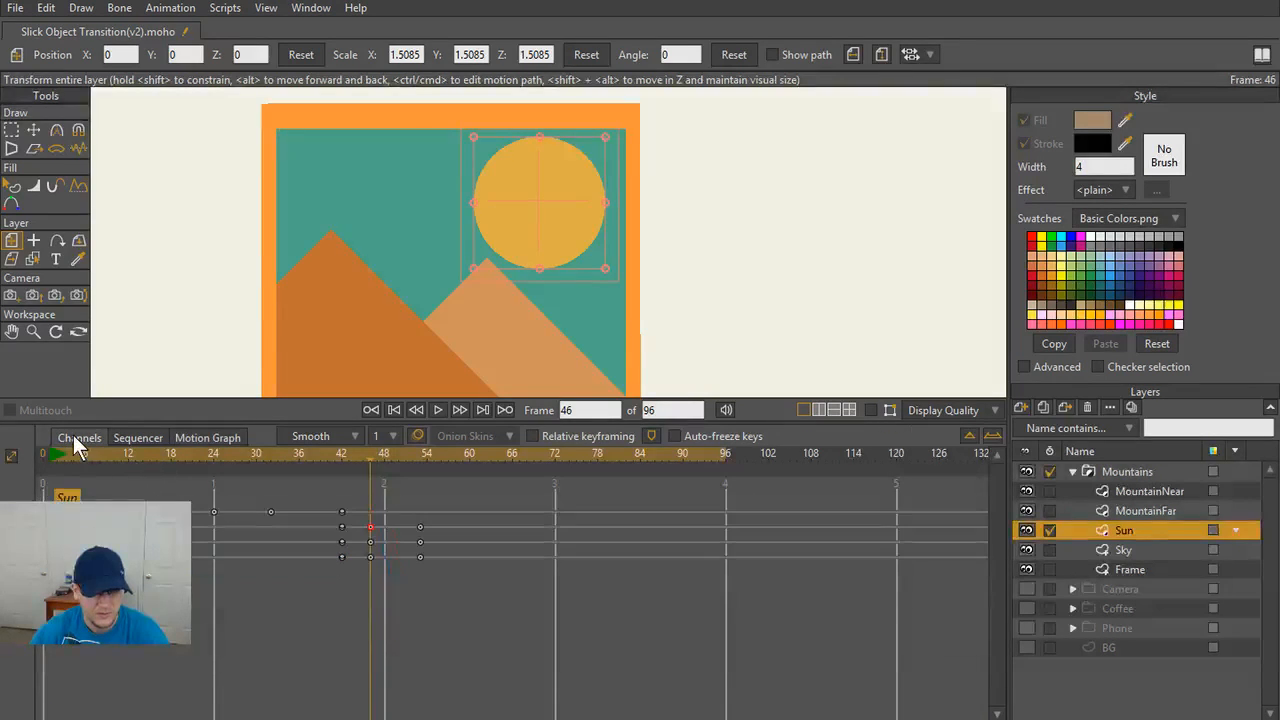
left_click(206, 437)
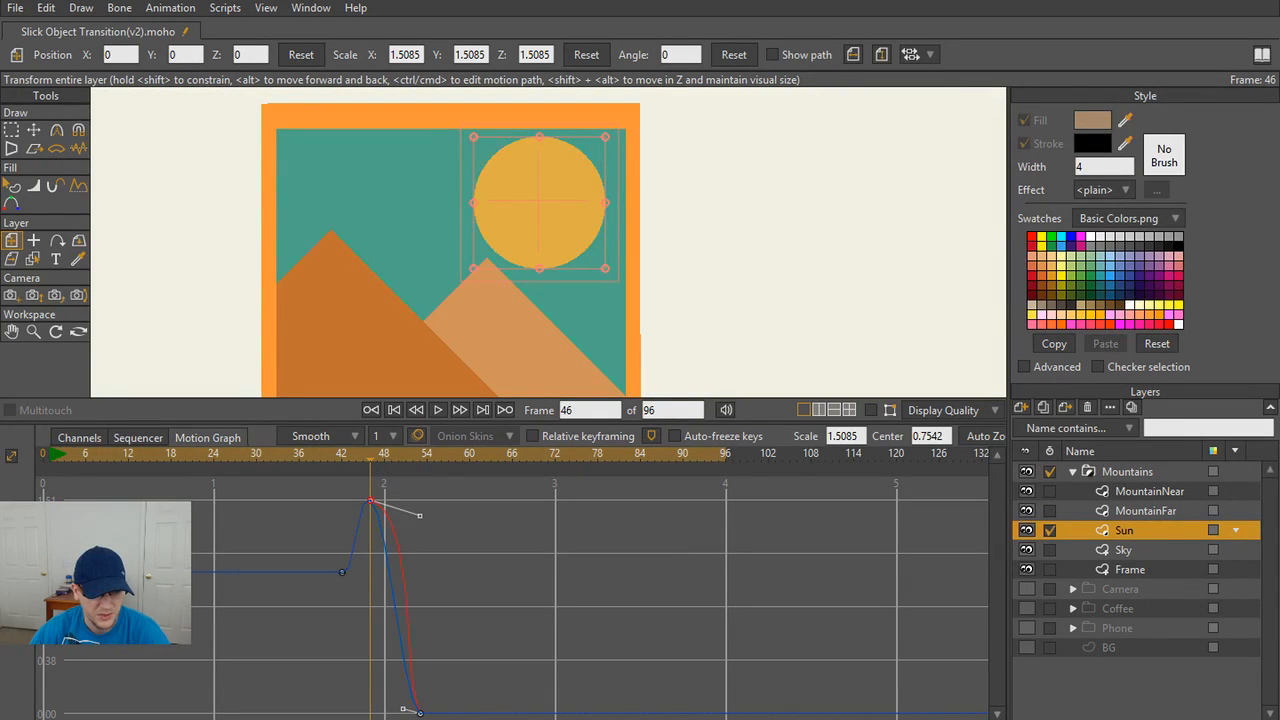
- Isolate the Sun's green scale curve, pull its frame 46 handle steeply down, lengthen its frame 53 handle, and play back the shrink
left_click(14, 520)
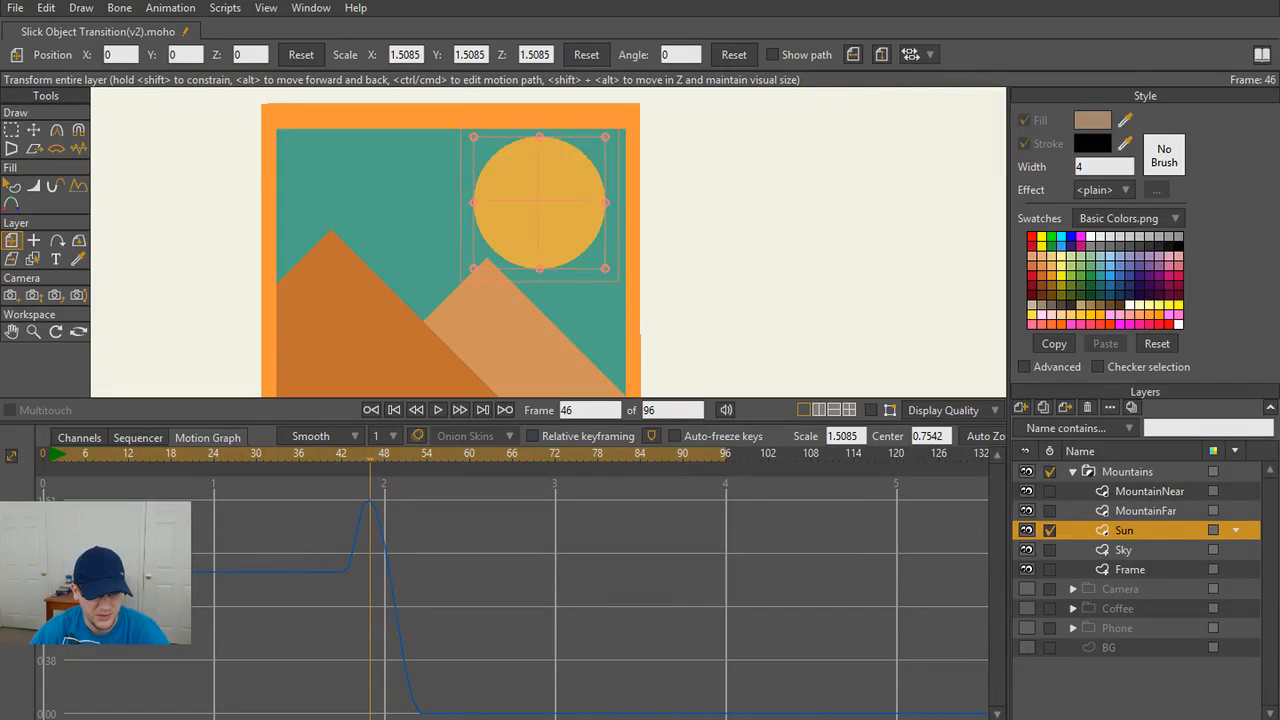
left_click(14, 560)
left_click(14, 540)
double_click(14, 540)
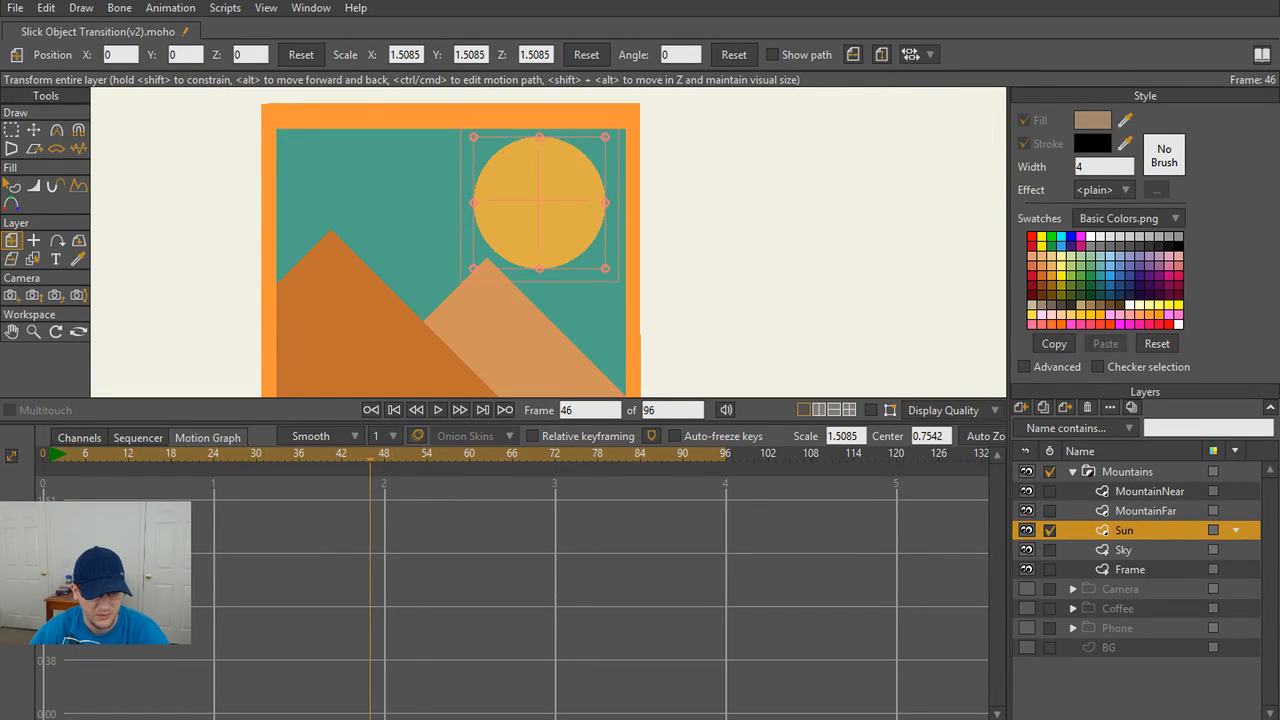
left_click_drag(386, 504, 393, 620)
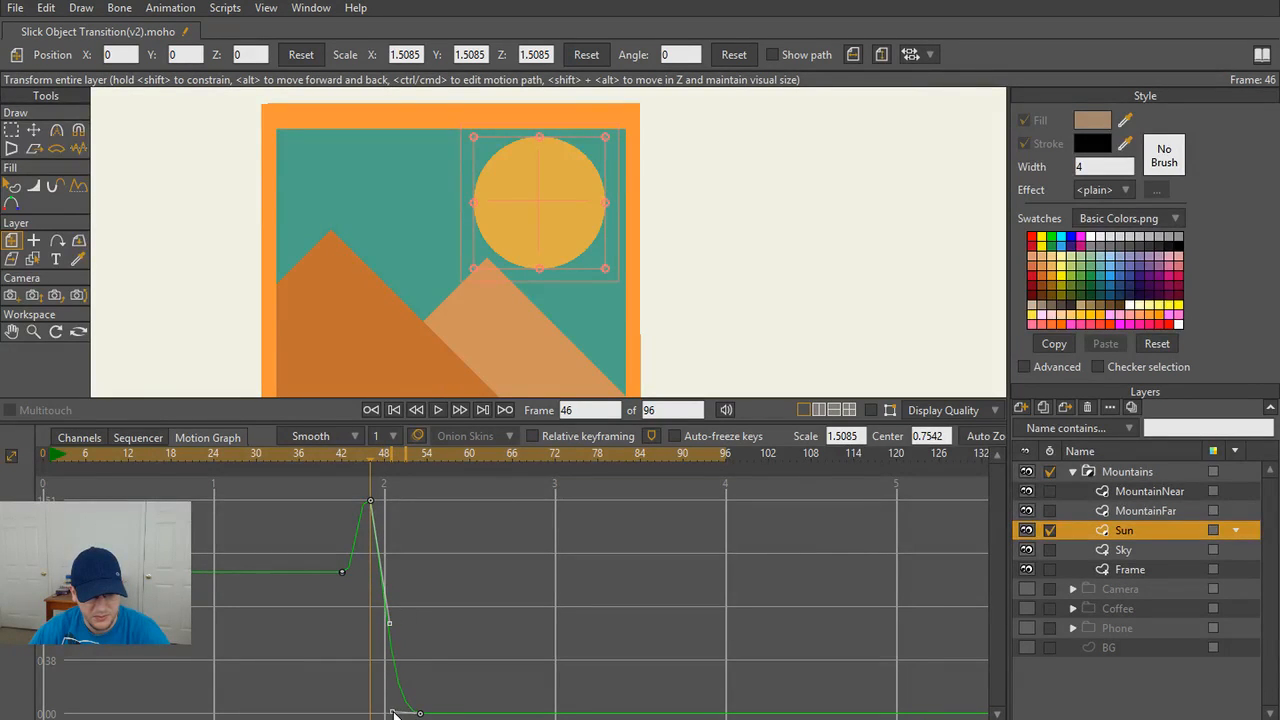
left_click(355, 449)
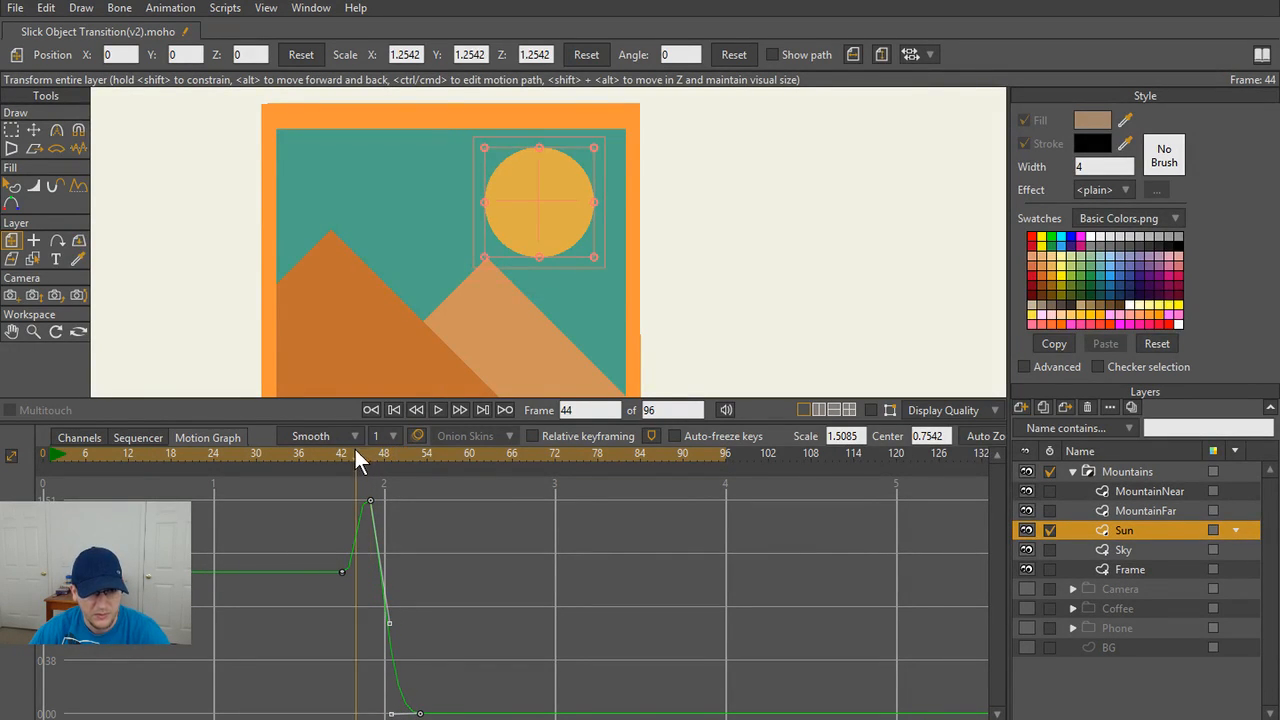
key("space")
key("space")
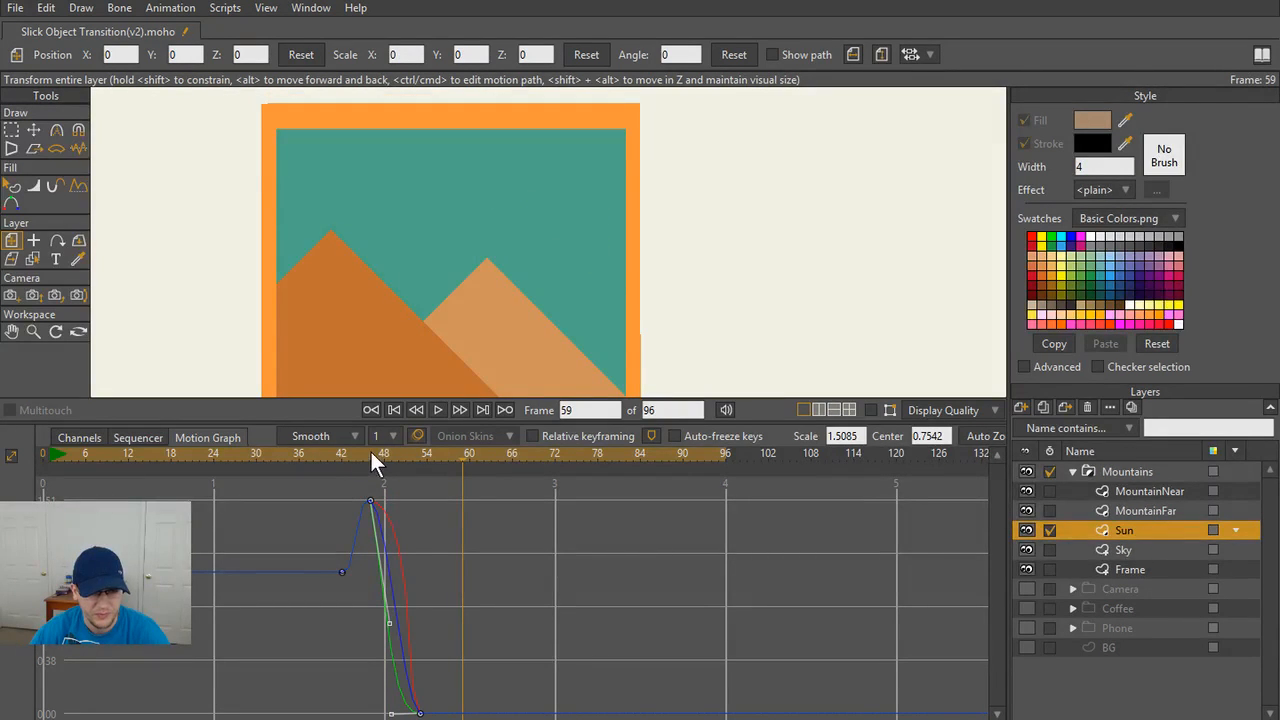
- Isolate the red scale curve, reshape its frame 46 and 53 handles to match the green curve's steep drop, and play the animation
left_click(150, 572, "alt")
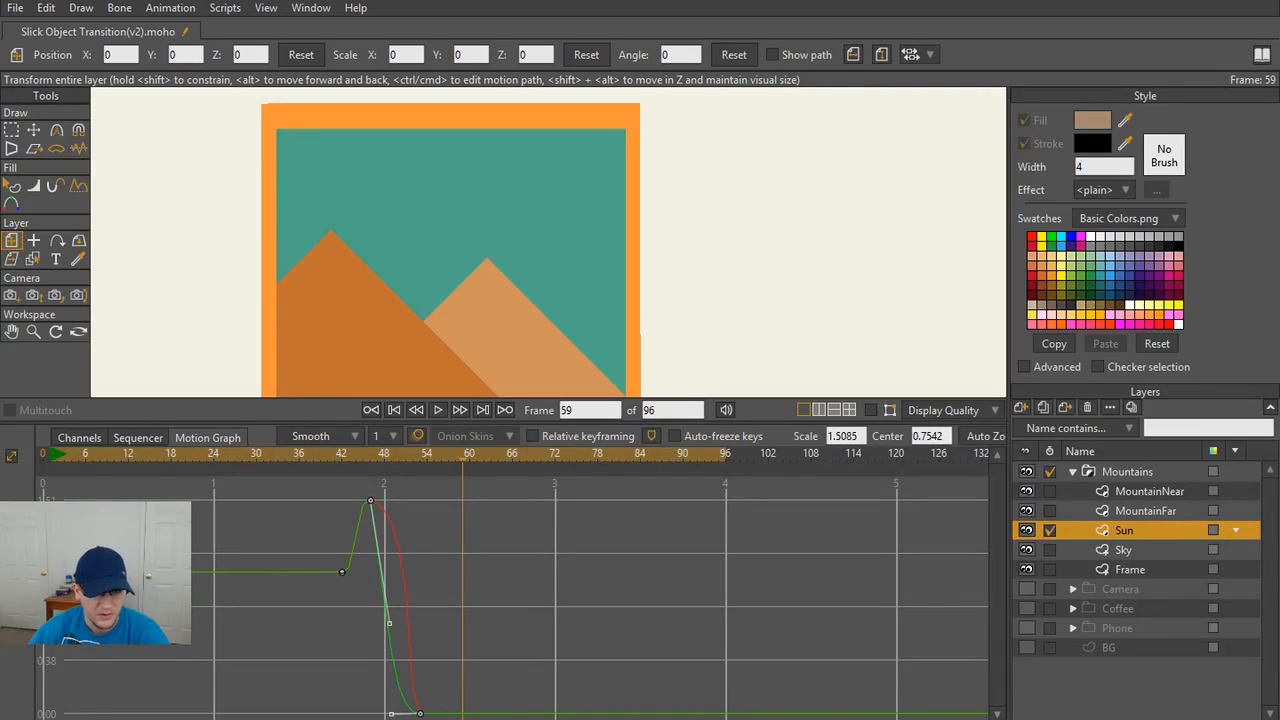
left_click(150, 572, "alt")
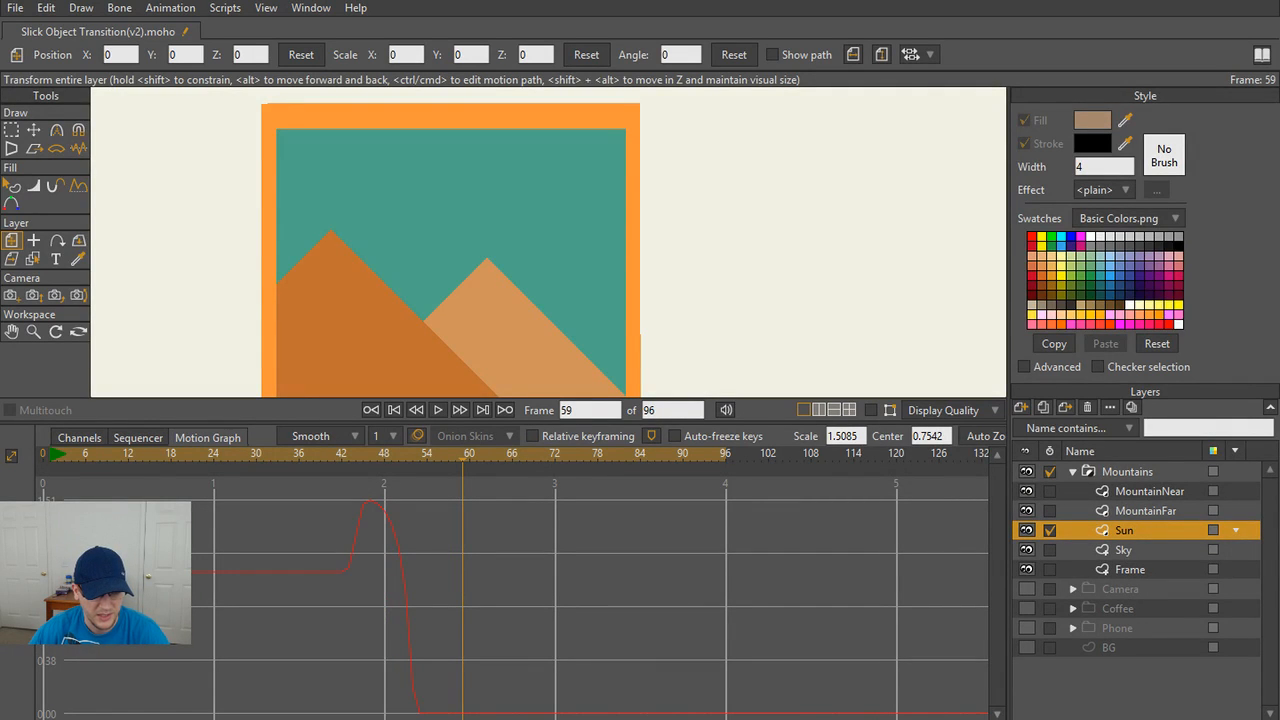
left_click(20, 572)
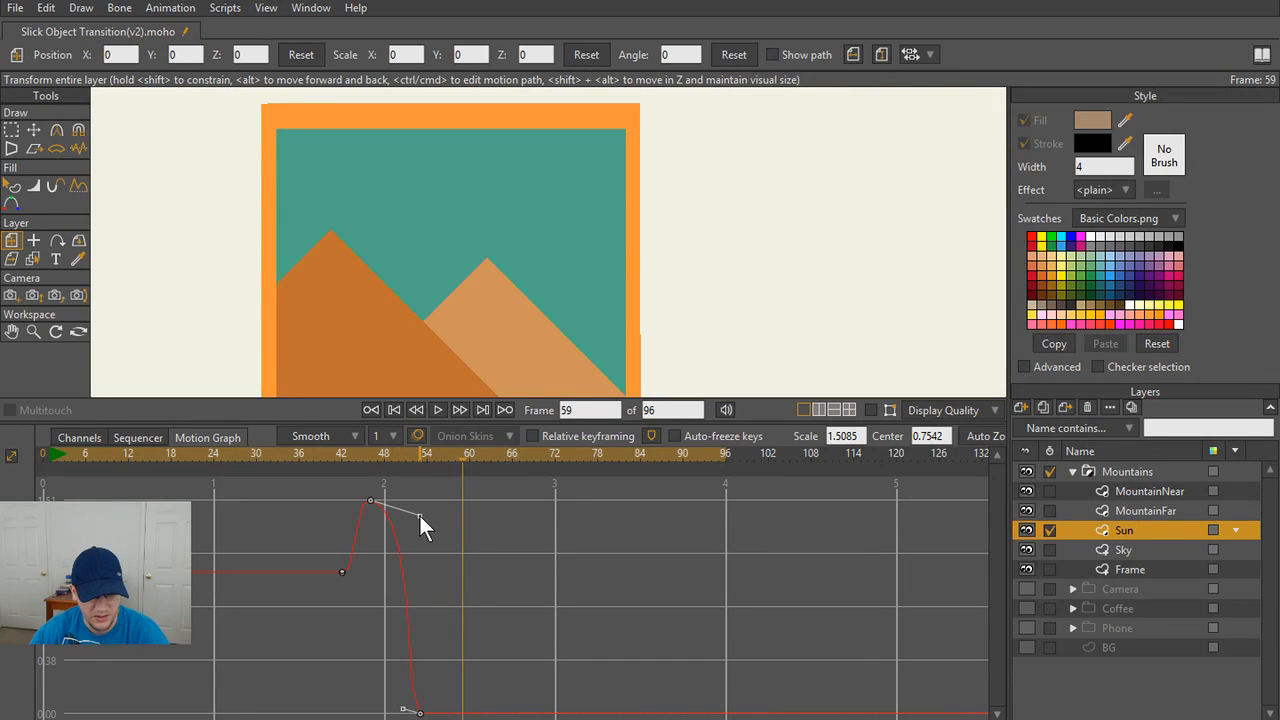
left_click_drag(419, 515, 387, 622)
left_click_drag(403, 710, 390, 714)
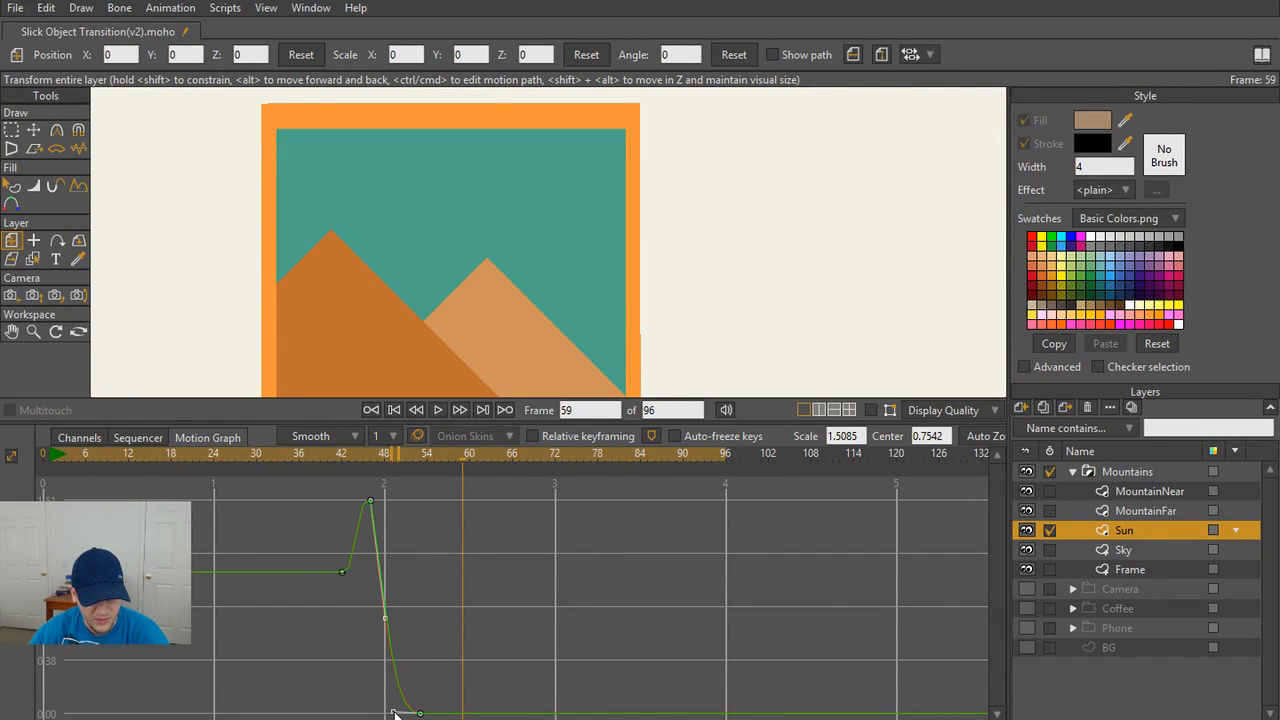
left_click(345, 452)
key("space")
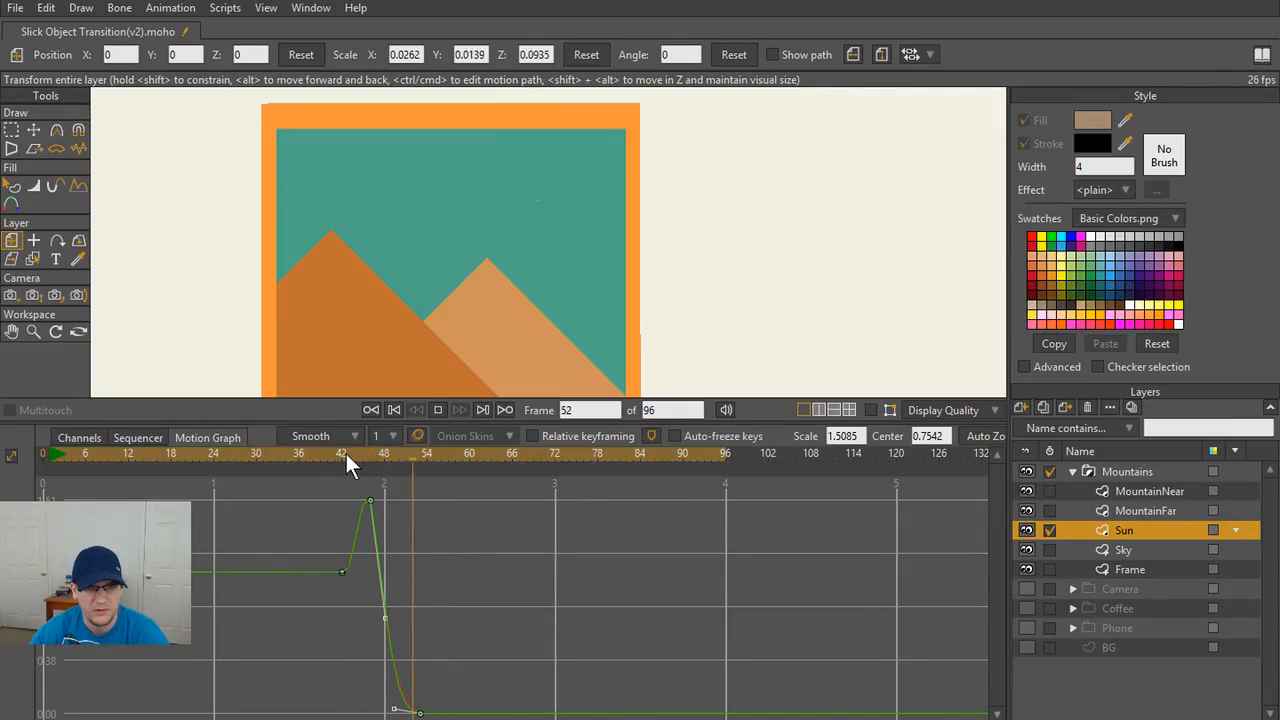
key("space")
left_click(334, 450)
key("space")
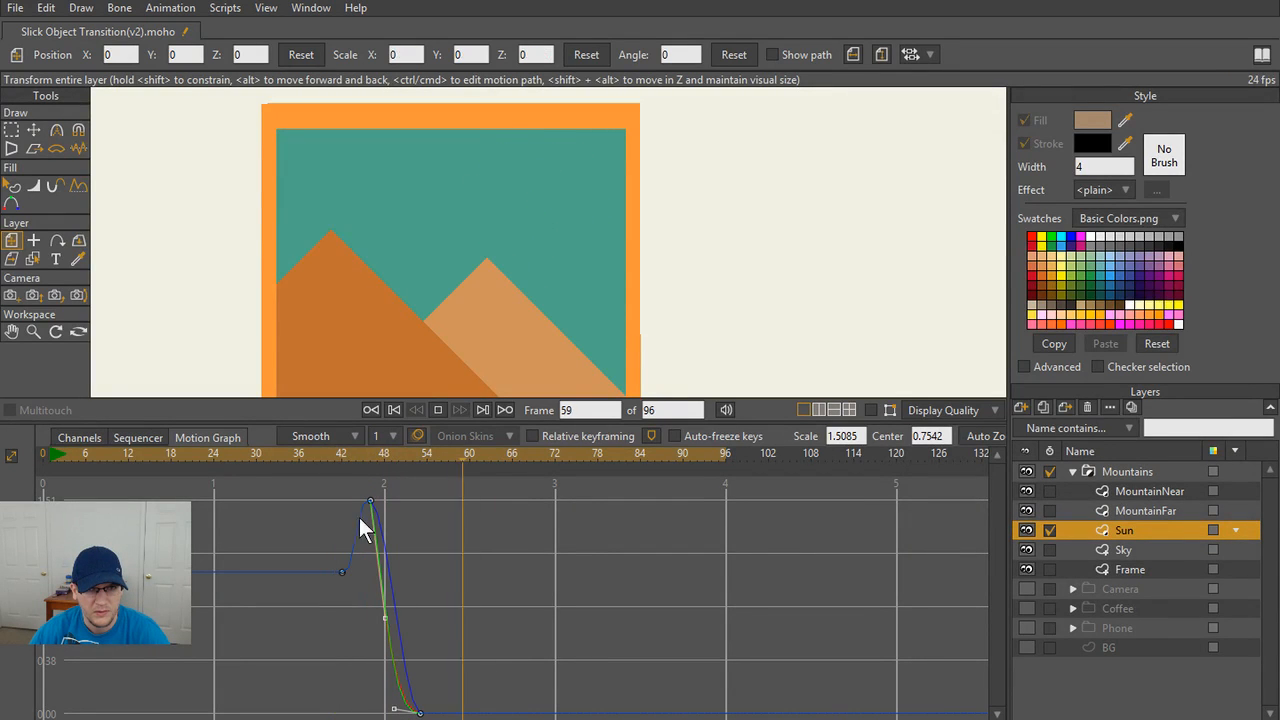
key("space")
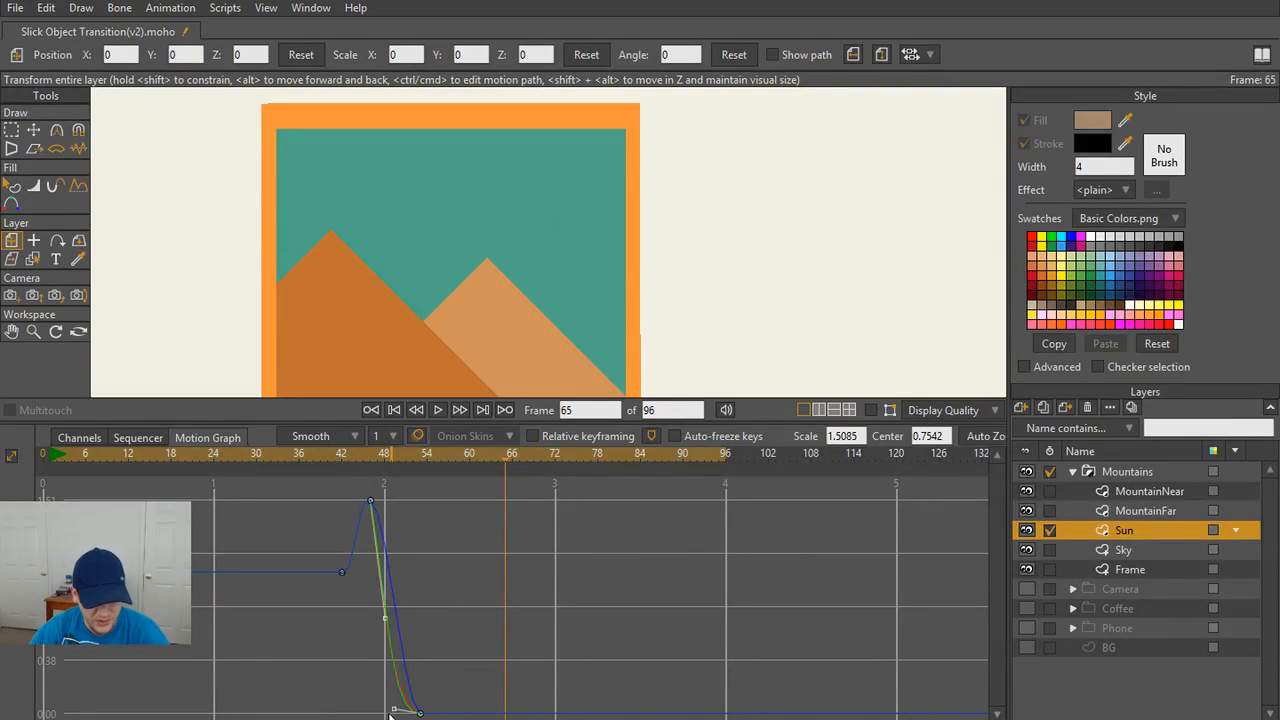
- With only the red and green curves shown, extend the red curve's frame 53 handle back to about frame 47 and scrub through frames 42–44
left_click(28, 590)
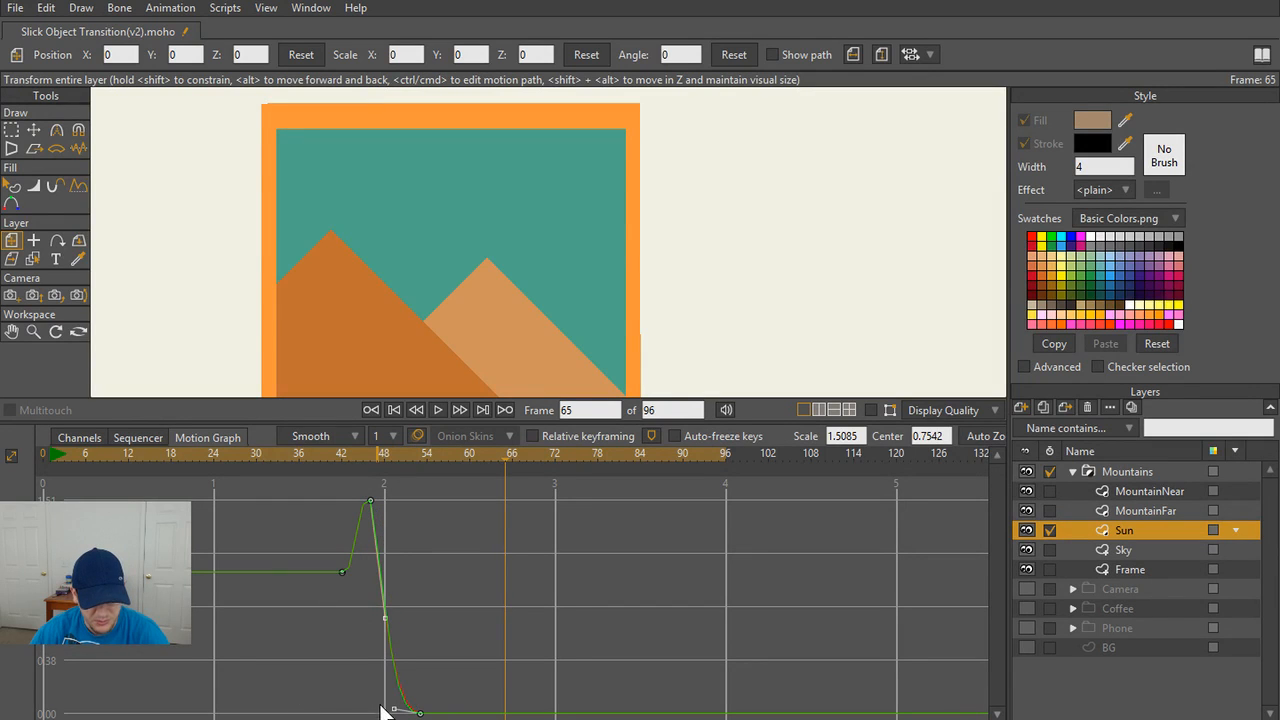
left_click_drag(395, 712, 381, 710)
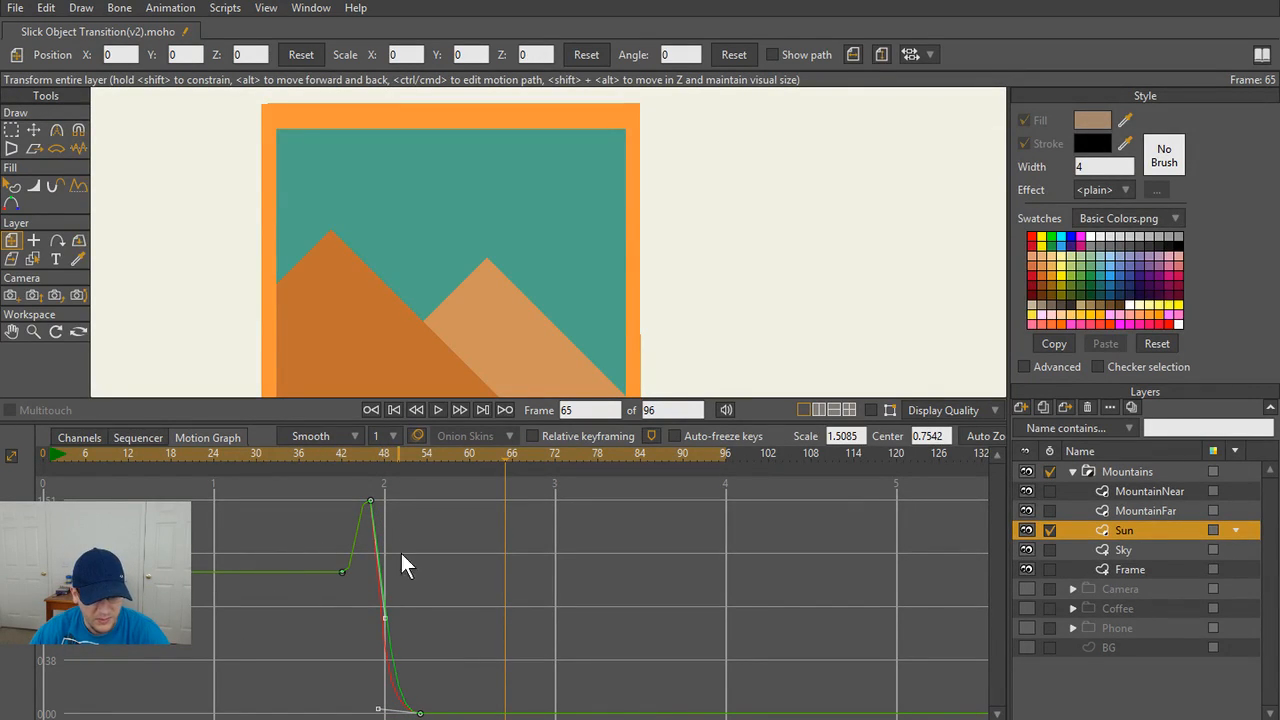
mouse_move(387, 621)
left_mouse_down()
mouse_move(416, 592)
mouse_move(384, 620)
left_mouse_up()
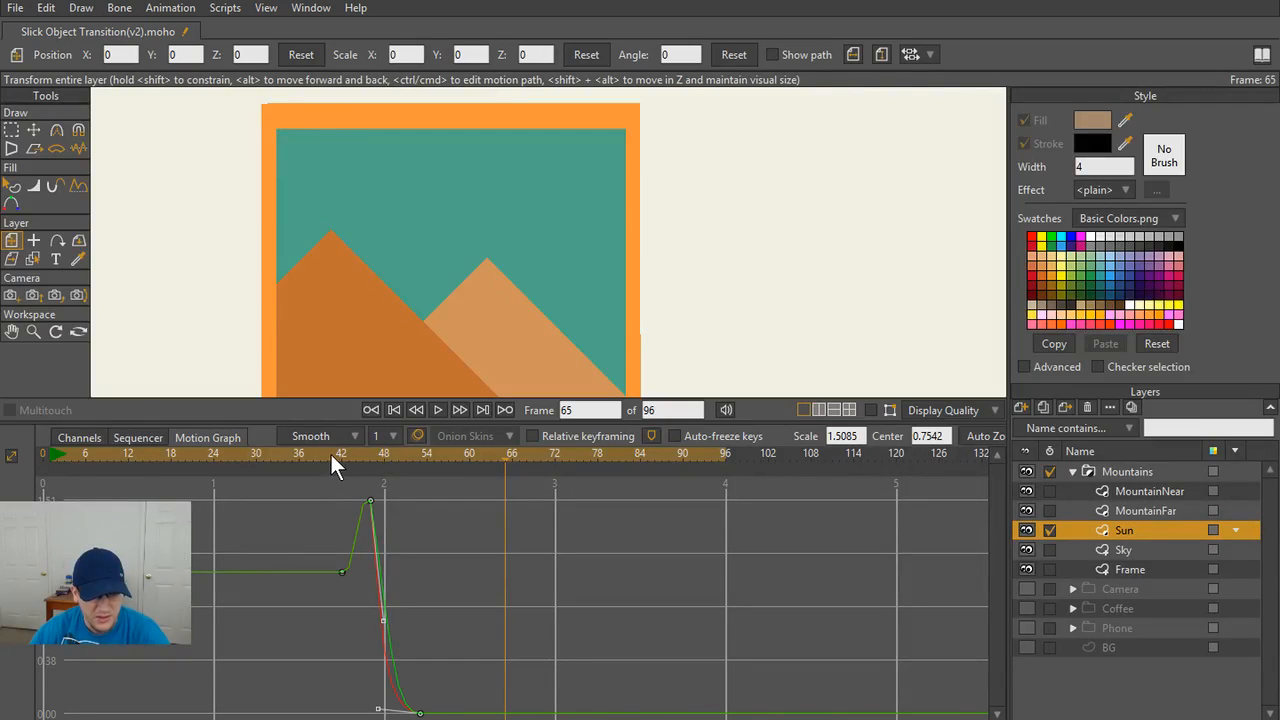
left_click_drag(330, 452, 359, 459)
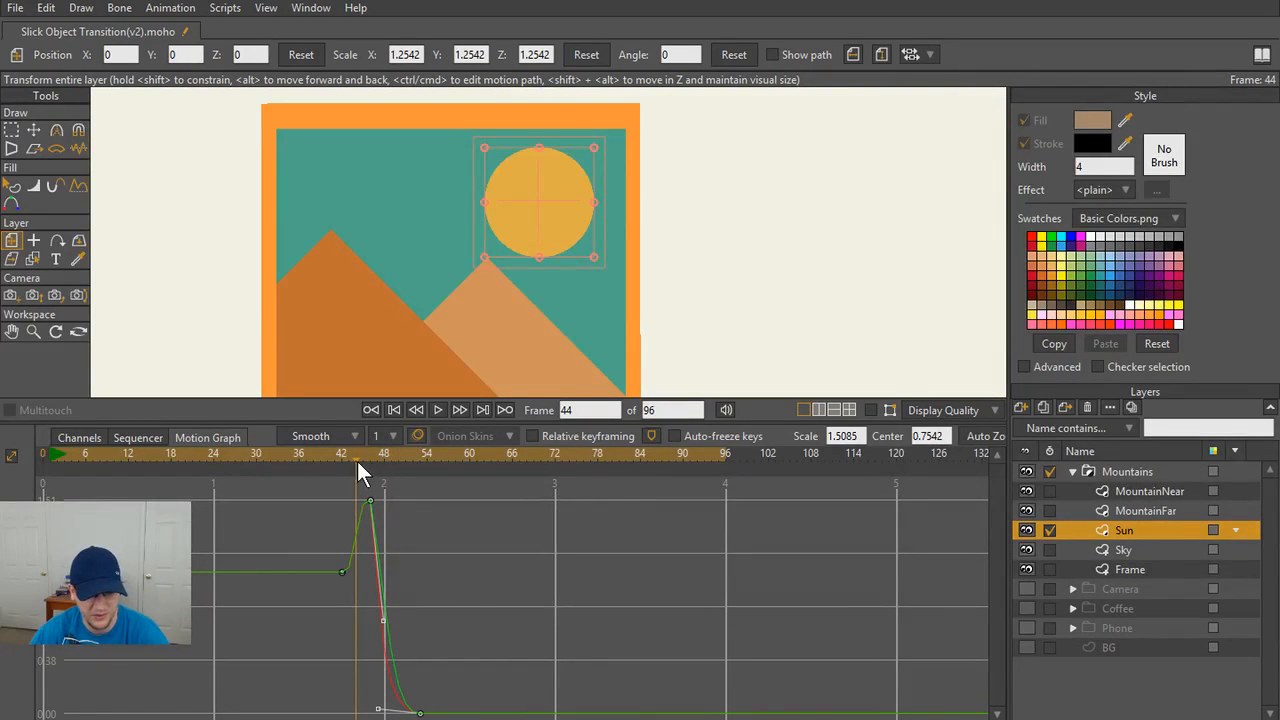
mouse_move(357, 461)
left_mouse_down()
mouse_move(294, 456)
mouse_move(410, 462)
mouse_move(346, 468)
mouse_move(400, 470)
mouse_move(376, 472)
mouse_move(390, 482)
mouse_move(364, 473)
mouse_move(408, 470)
mouse_move(349, 476)
left_mouse_up()
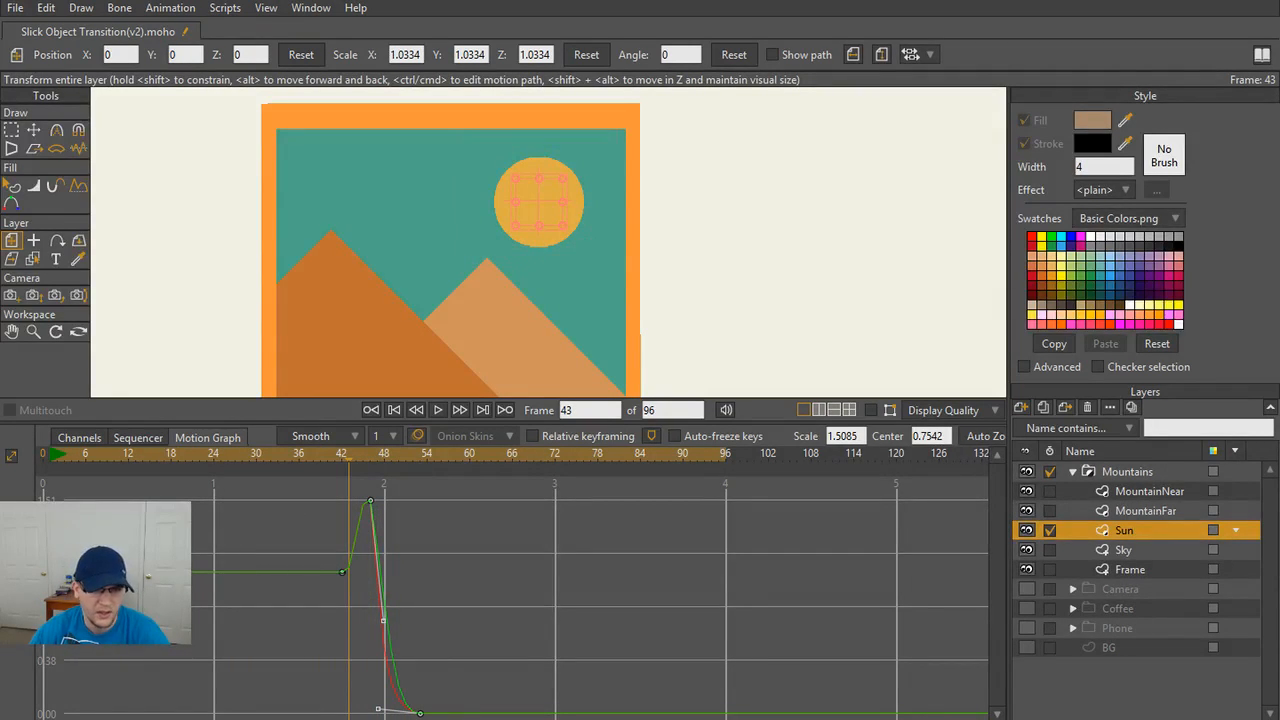
- Steepen the green scale curve by moving its frame 46 handle to about frame 47 and its frame 53 handle to about frame 48, and preview
left_click(436, 601)
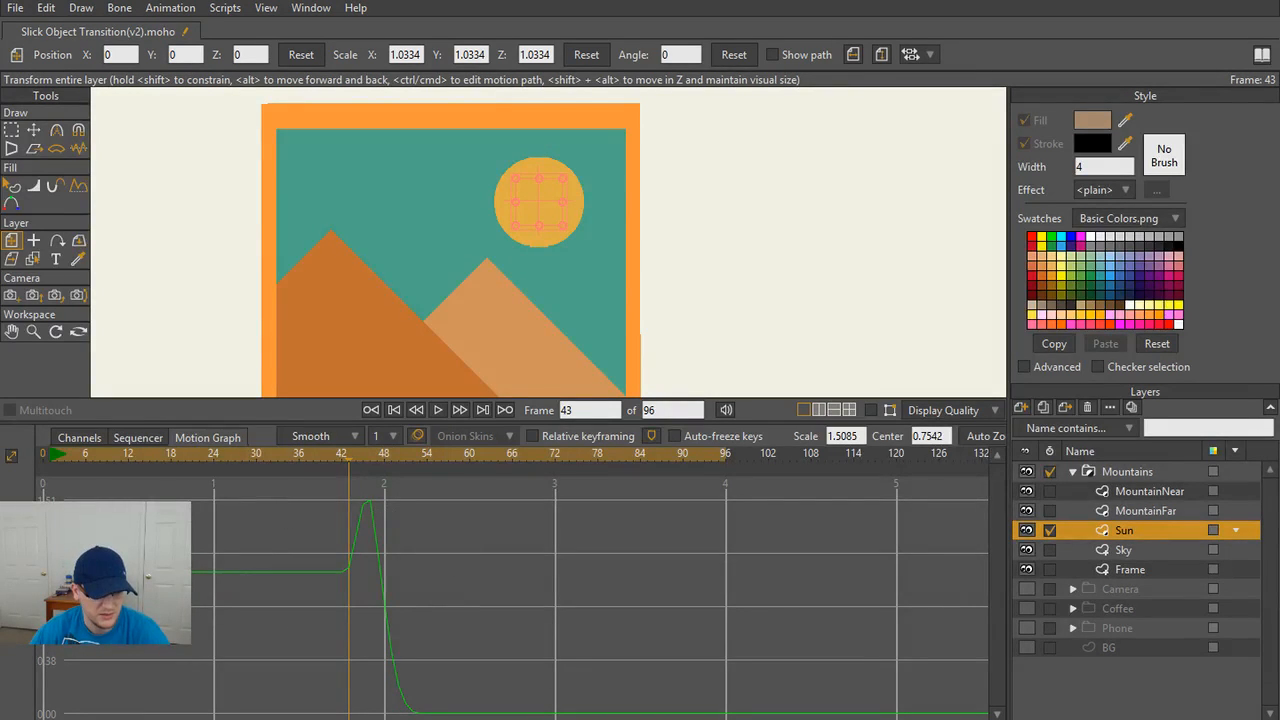
double_click(14, 560)
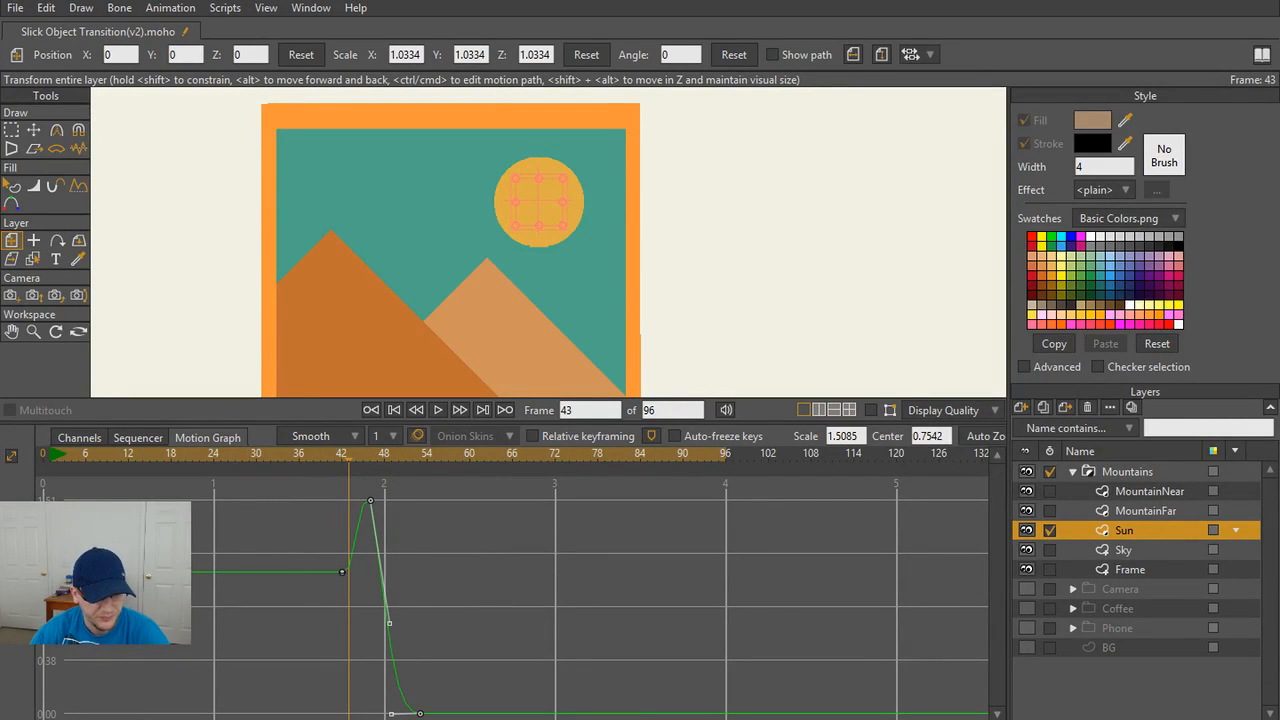
left_click(13, 545)
mouse_move(387, 624)
left_mouse_down()
mouse_move(365, 634)
mouse_move(378, 631)
left_mouse_up()
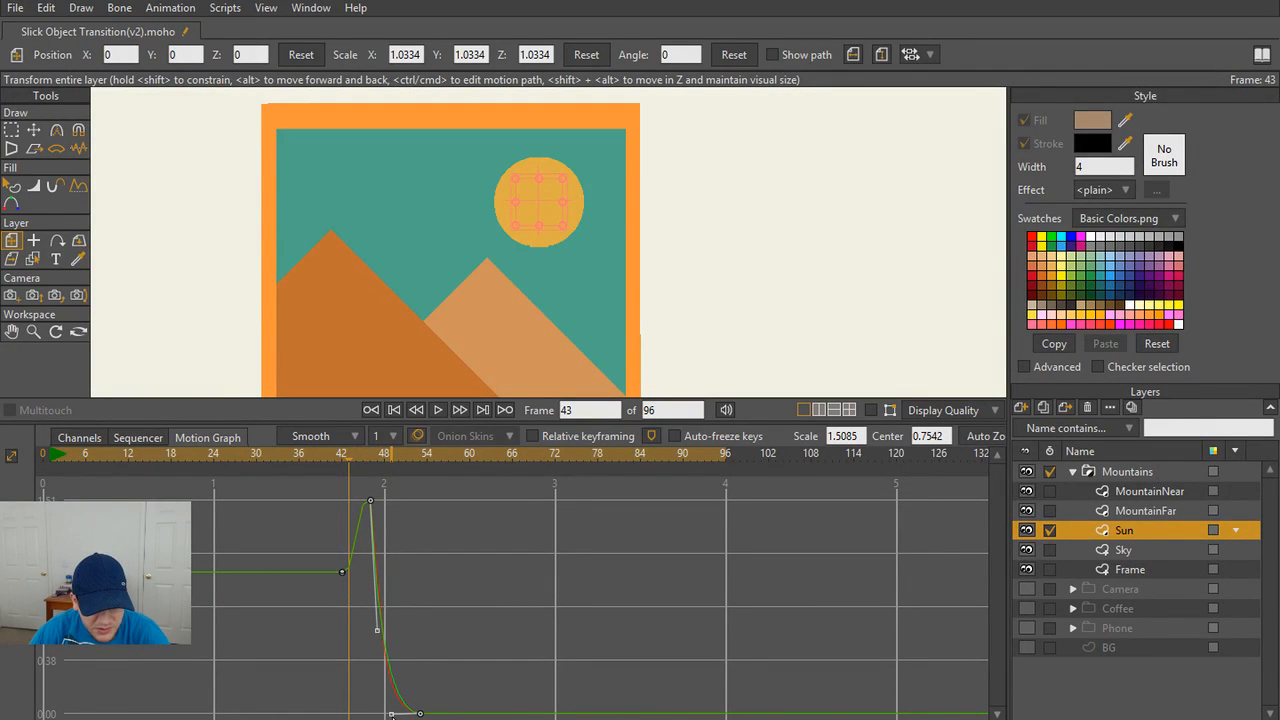
left_click_drag(391, 714, 384, 715)
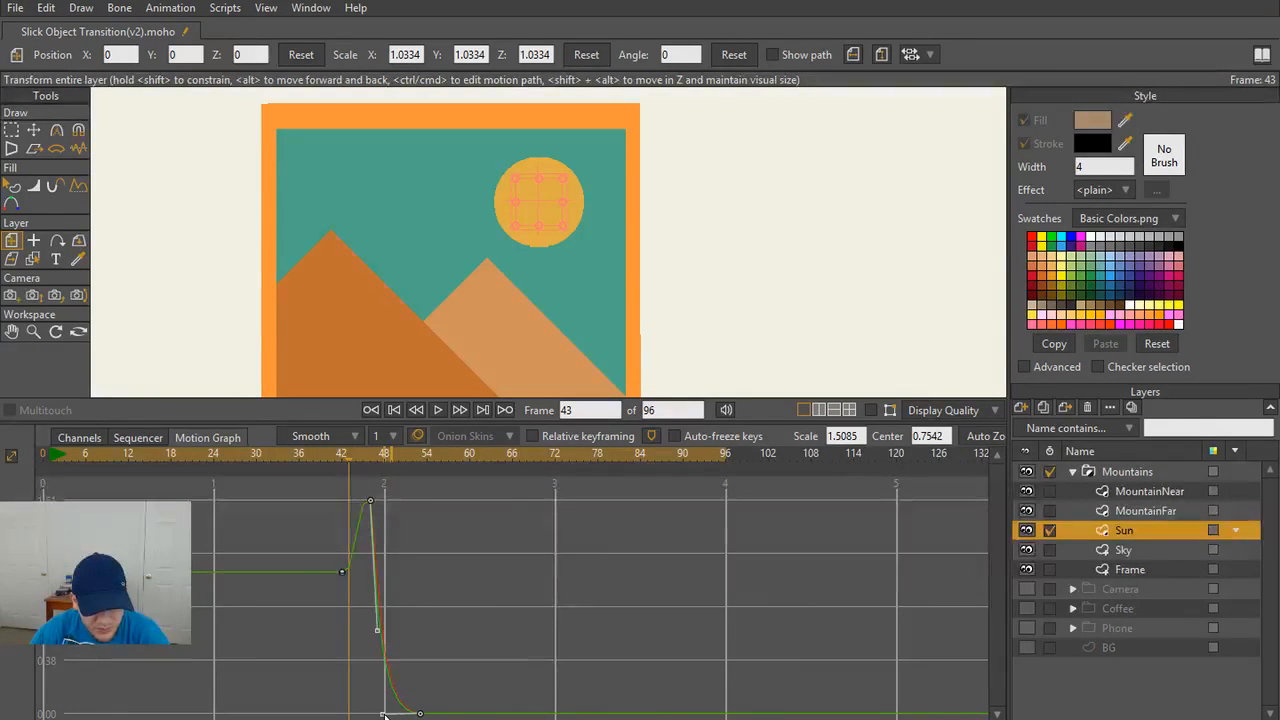
left_click(311, 452)
key("space")
key("space")
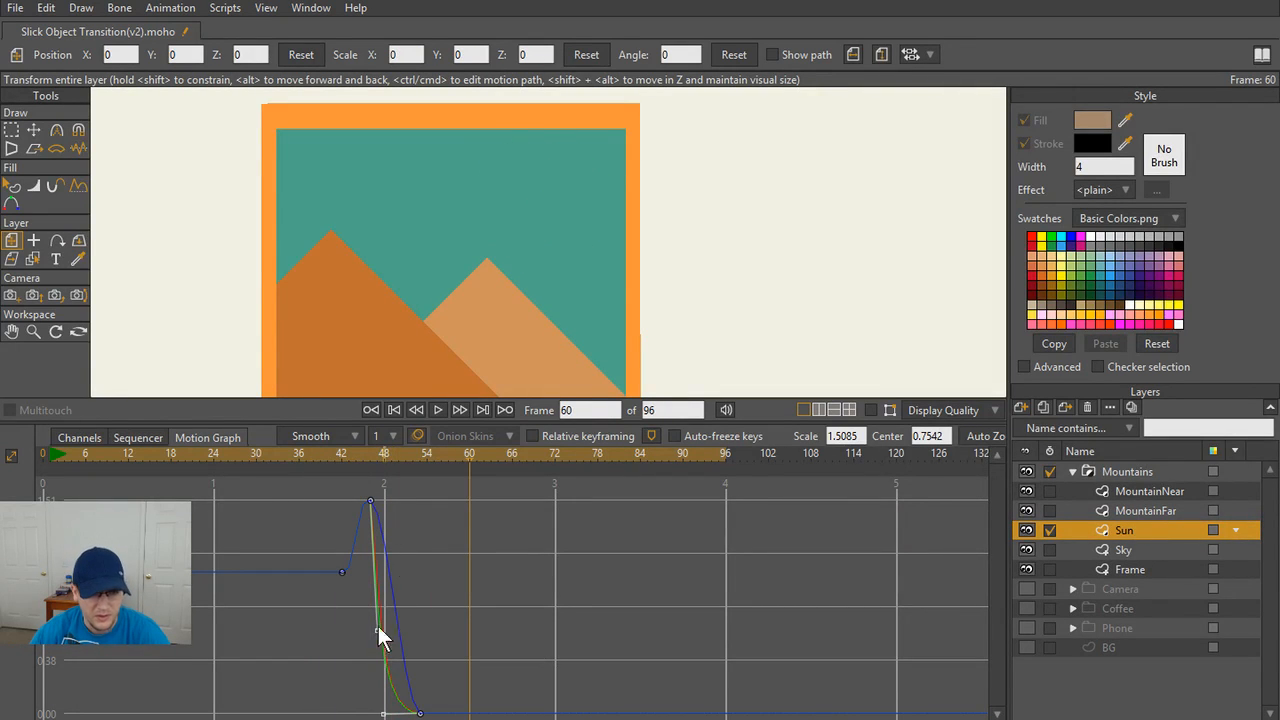
- Fine-tune the Sun's scale curve by moving its frame 46 handle slightly up to about frame 47.5, and replay the shrink
left_click(348, 453)
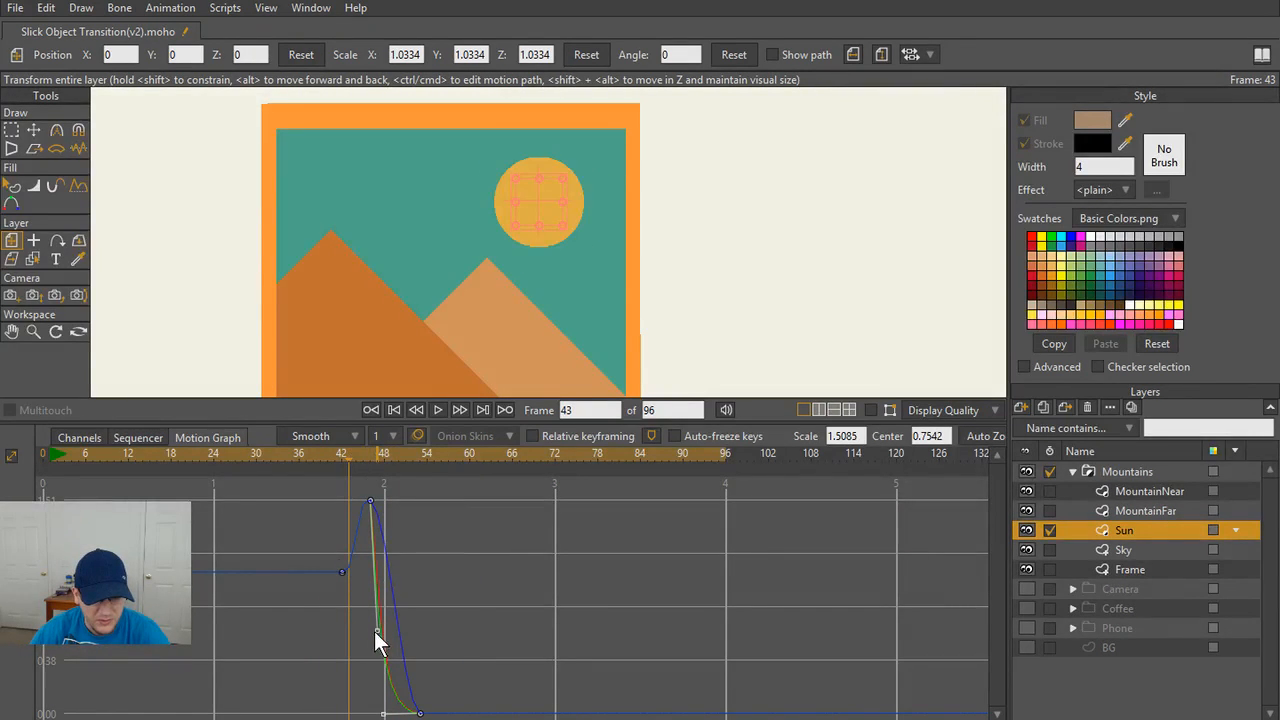
left_click_drag(377, 626, 380, 622)
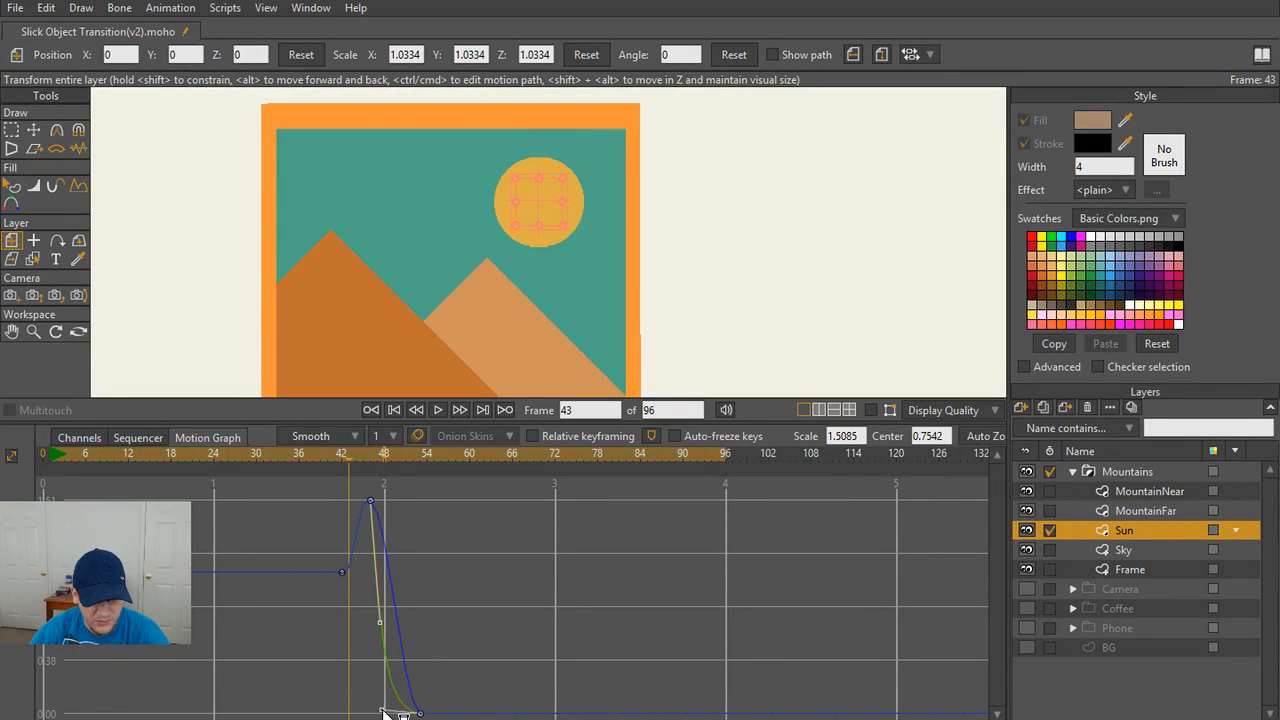
key("space")
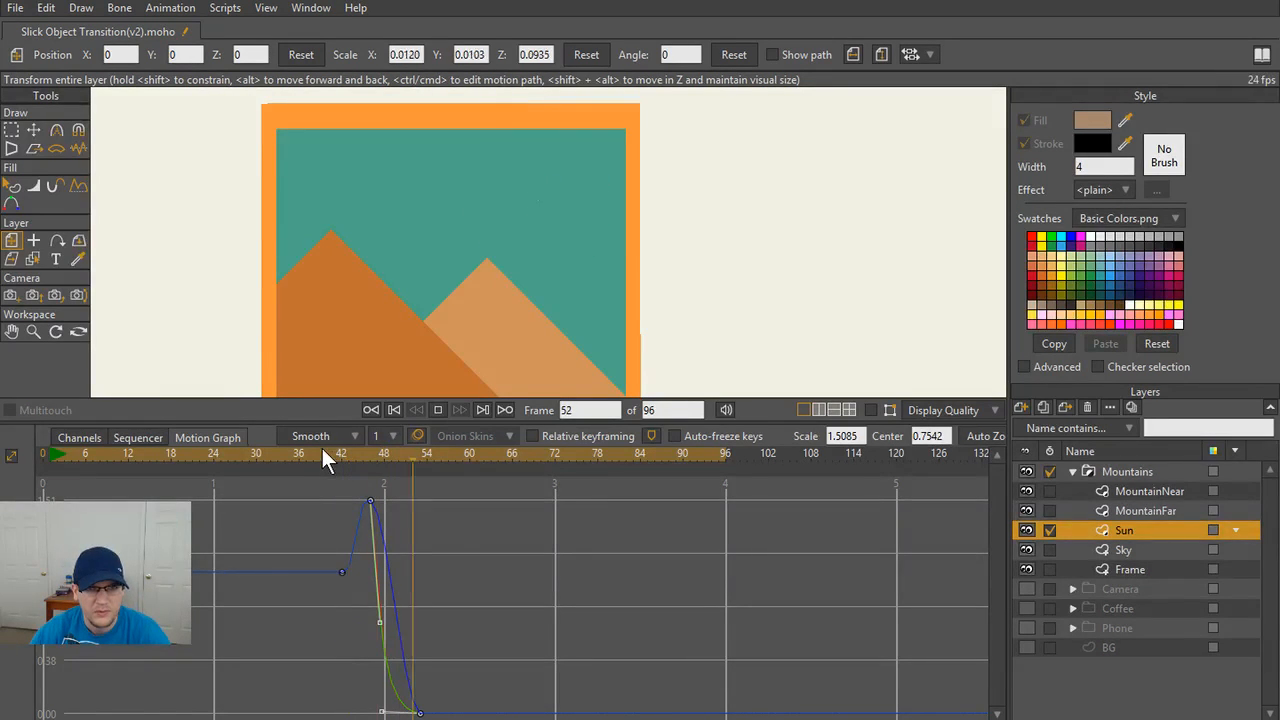
key("space")
left_click(304, 458)
key("space")
key("space")
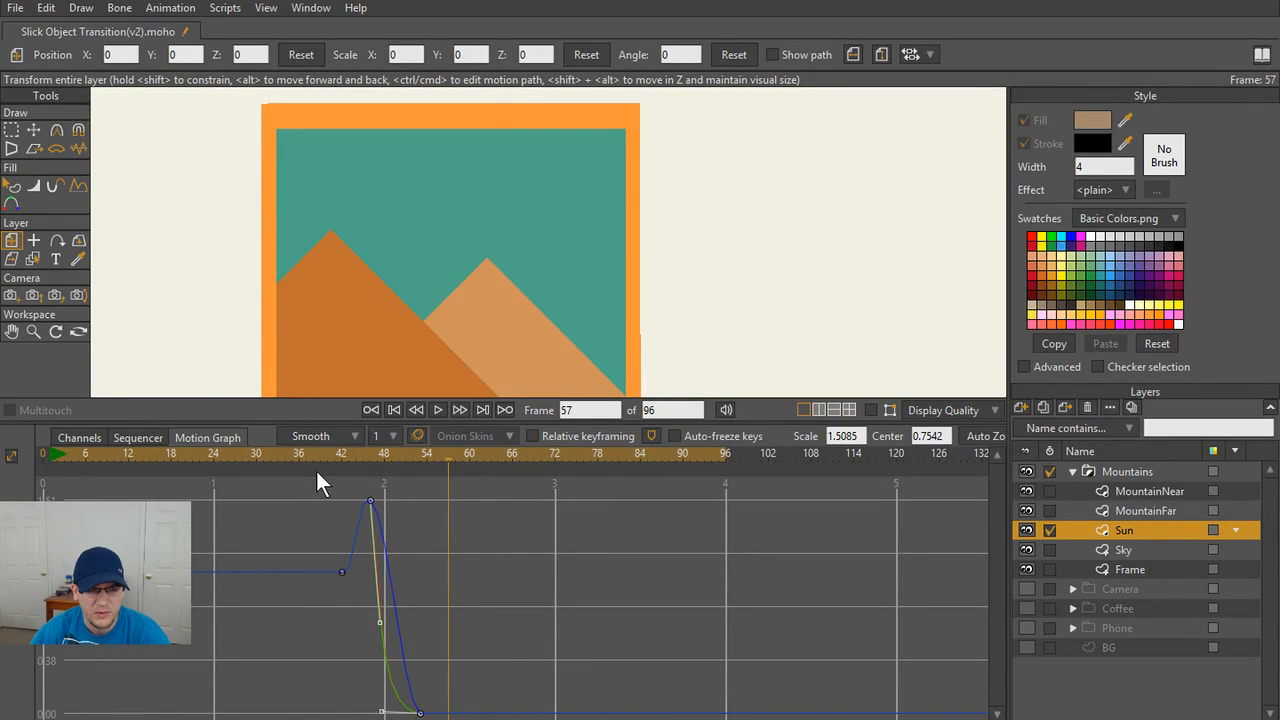
left_click(321, 455)
key("space")
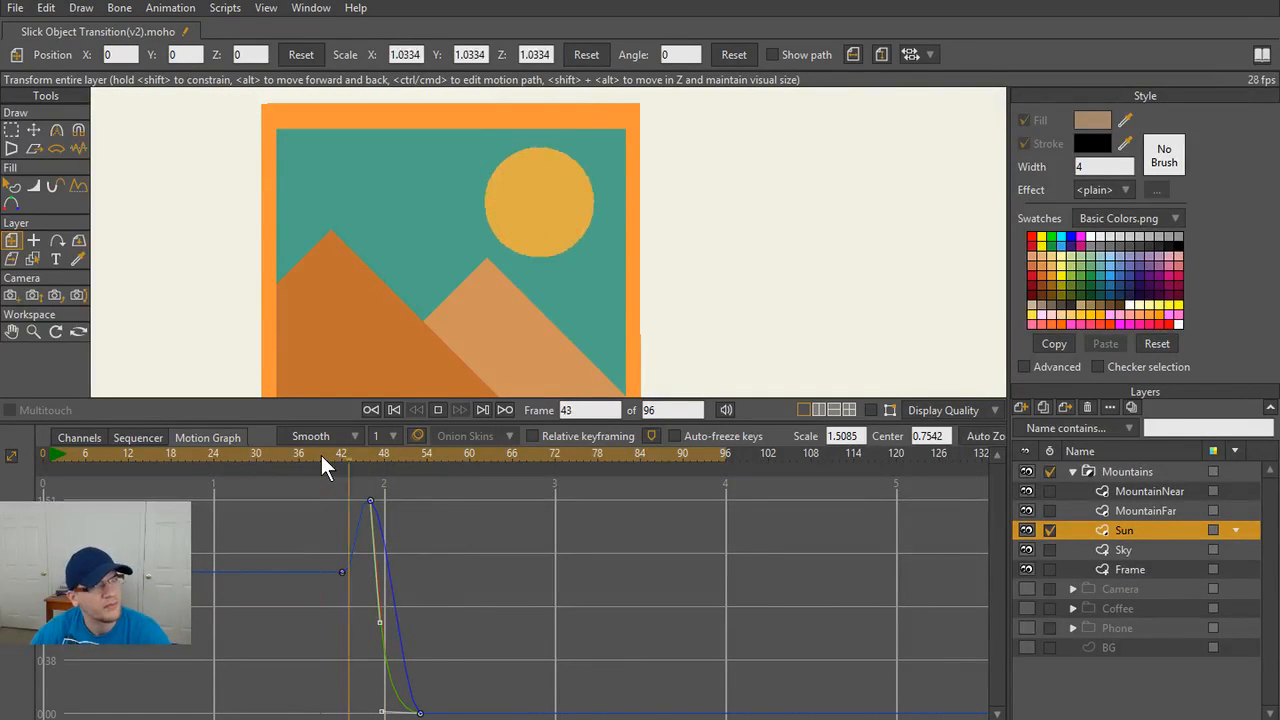
key("space")
- Show the Sun's keyframe channels instead of the motion graph and play the shrink animation twice
left_click(80, 437)
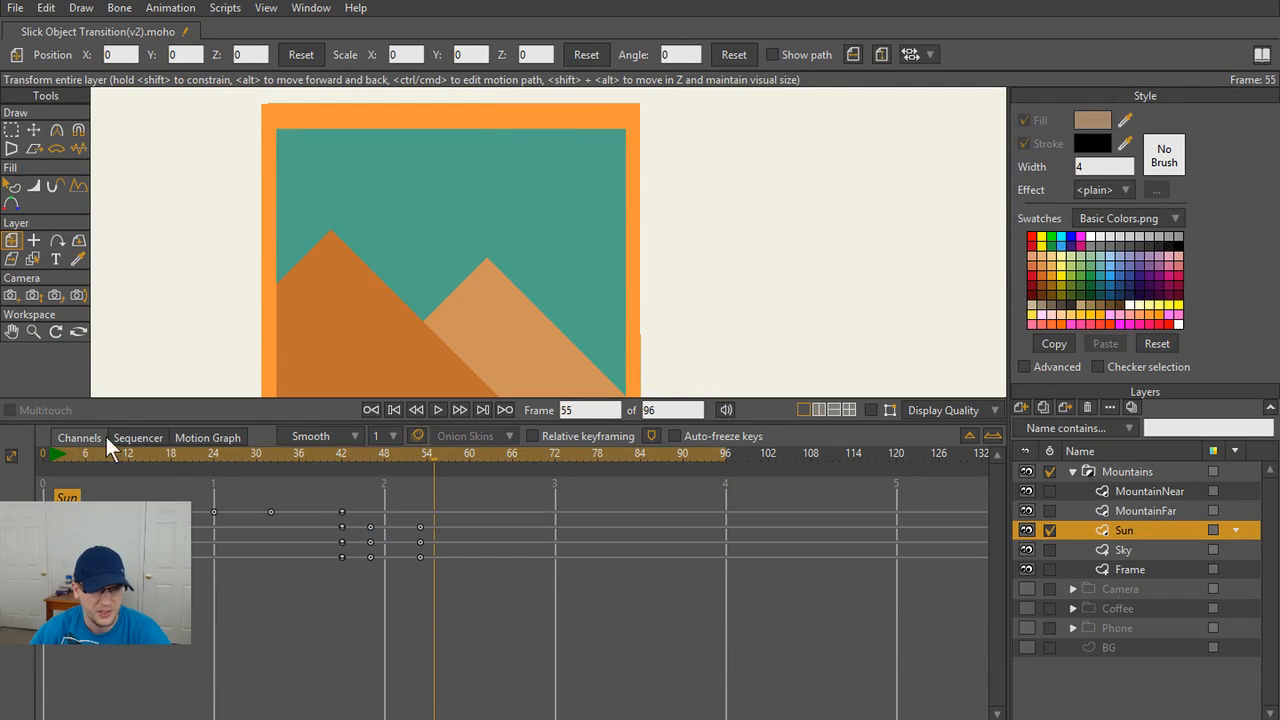
key("space")
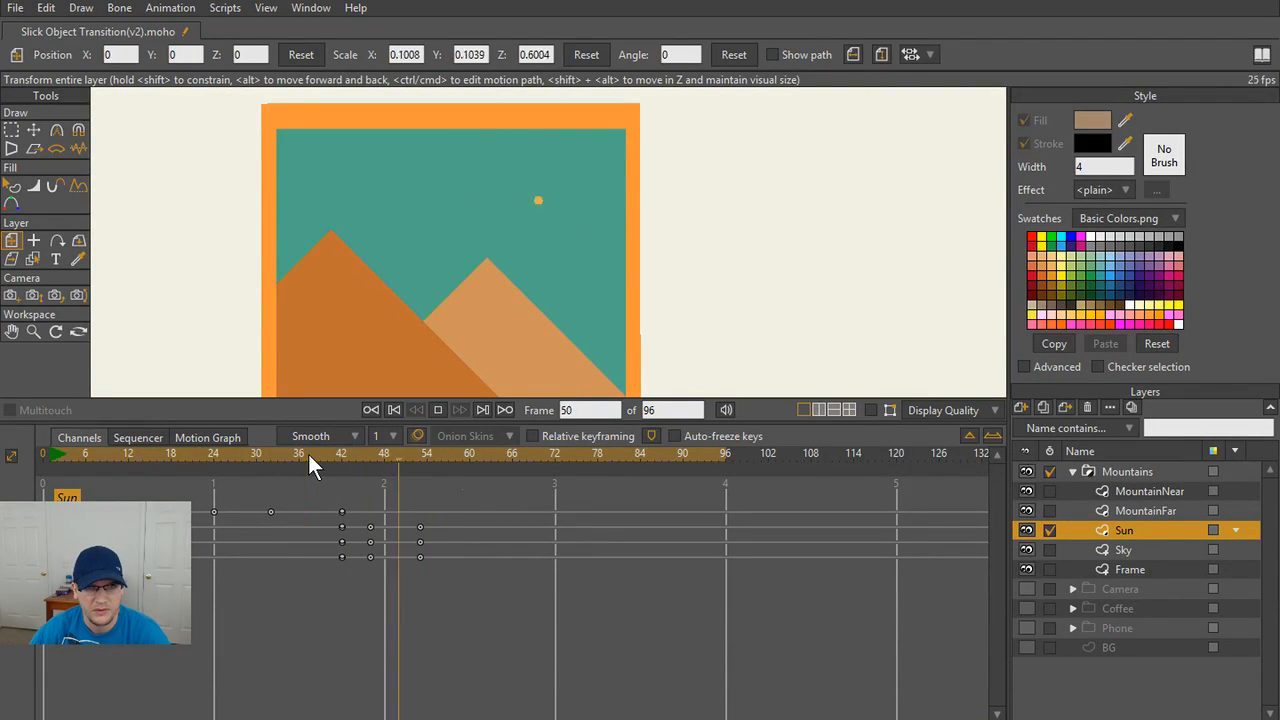
key("space")
key("space")
key("space")
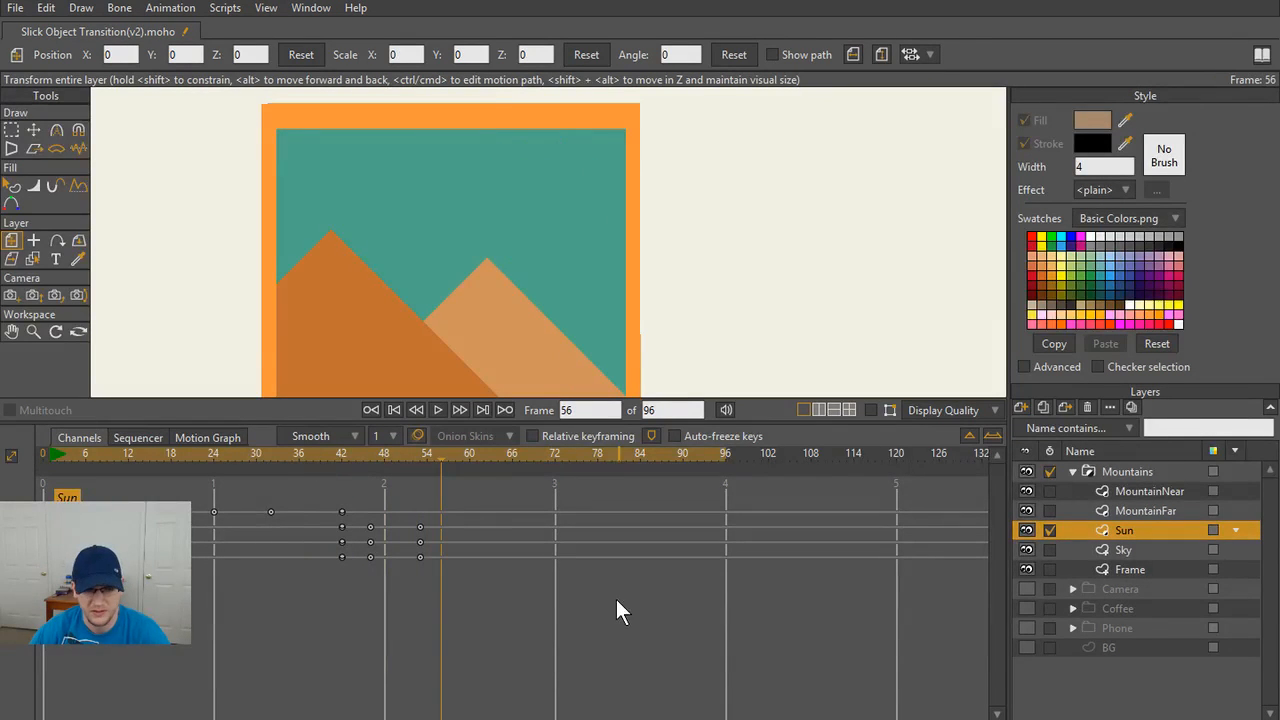
- Switch to the YouTube After Effects tutorial in Chrome and watch the Sun and mountain exit keyframes full screen, returning to Moho
mouse_move(286, 718)
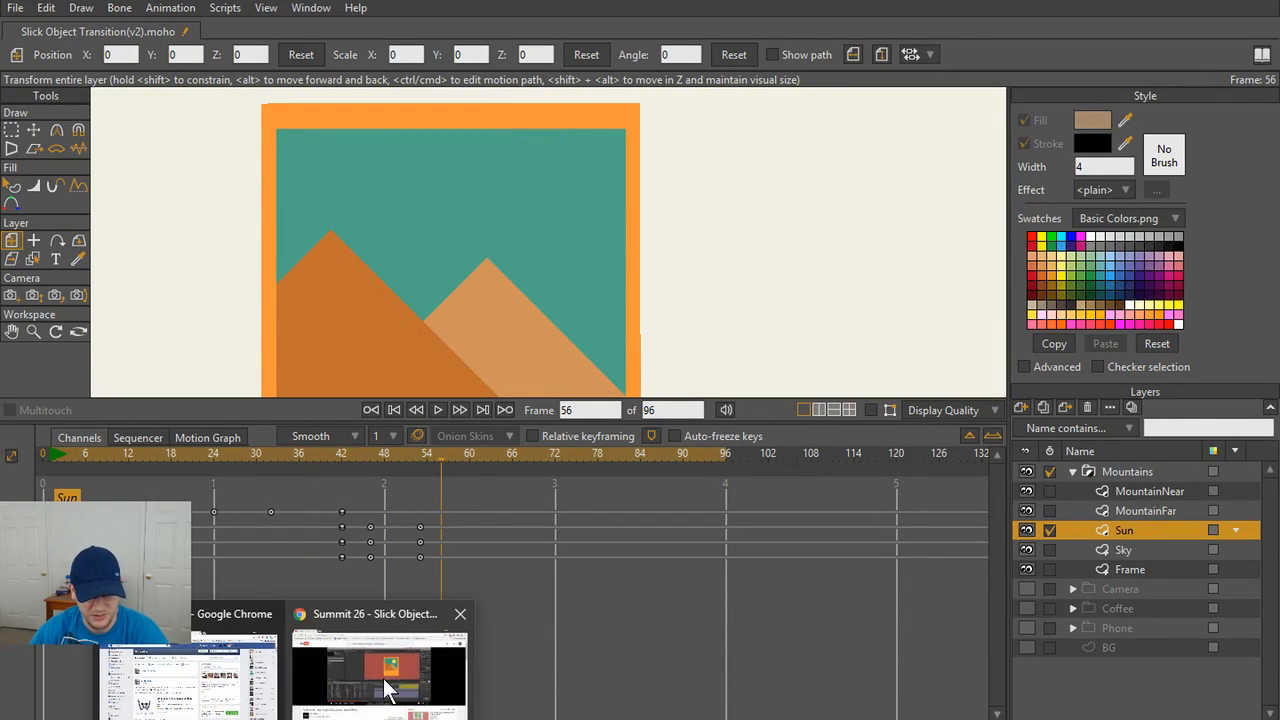
left_click(388, 688)
left_click(521, 460)
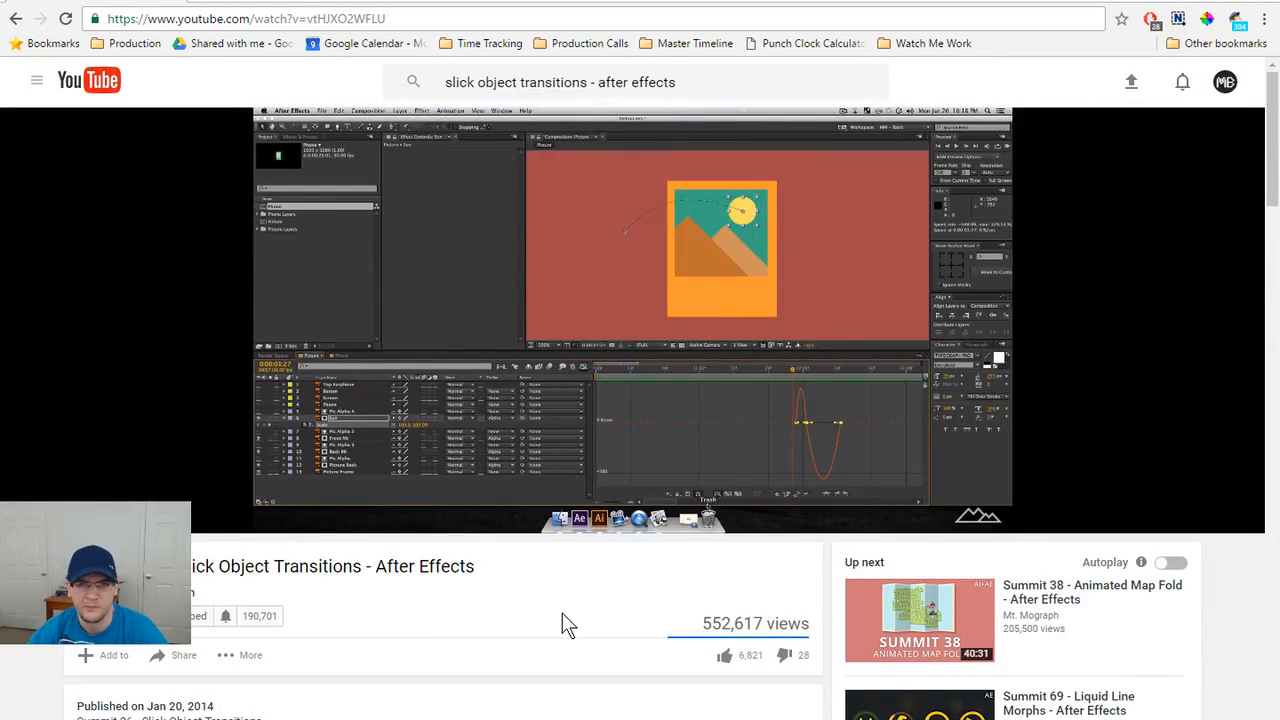
left_click(986, 517)
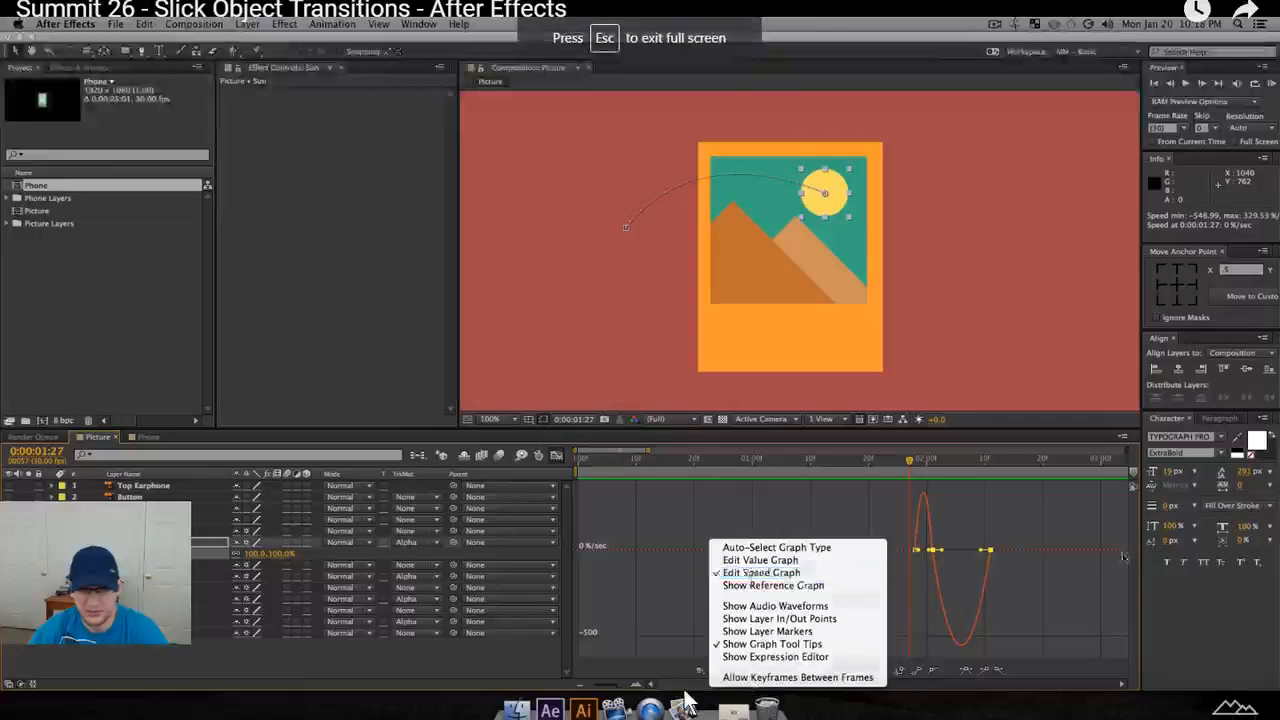
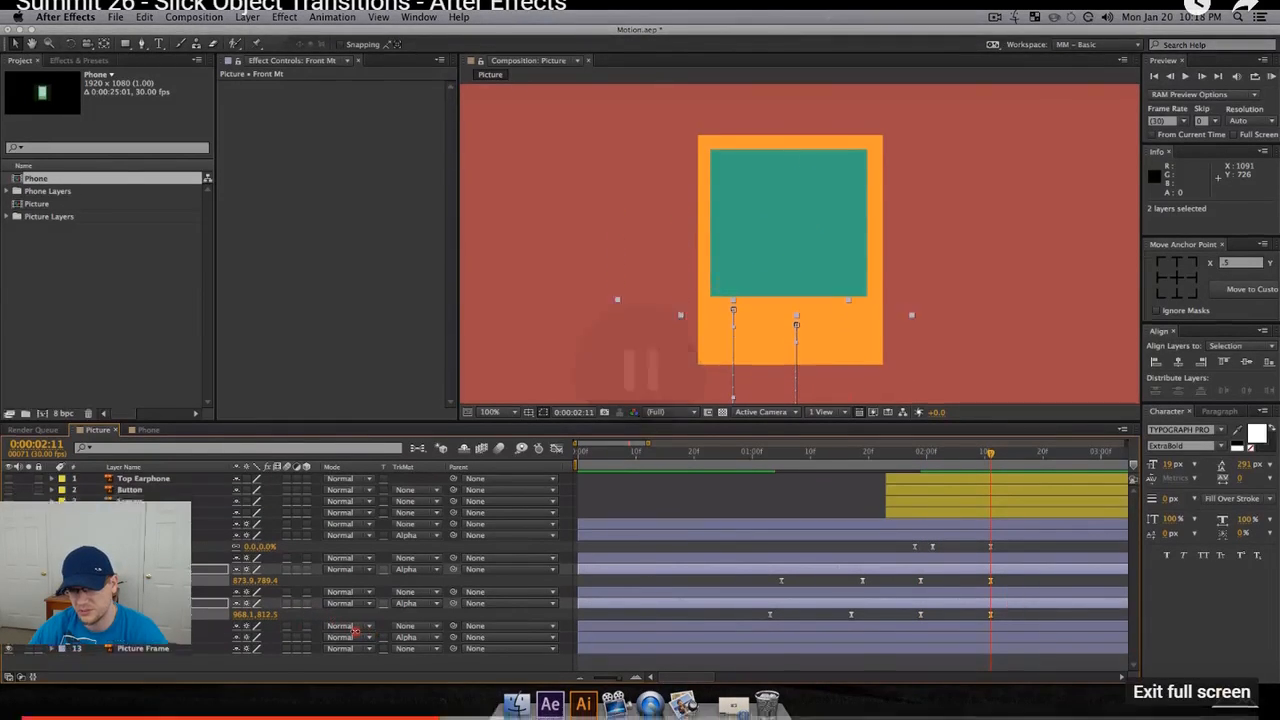
left_click(1245, 703)
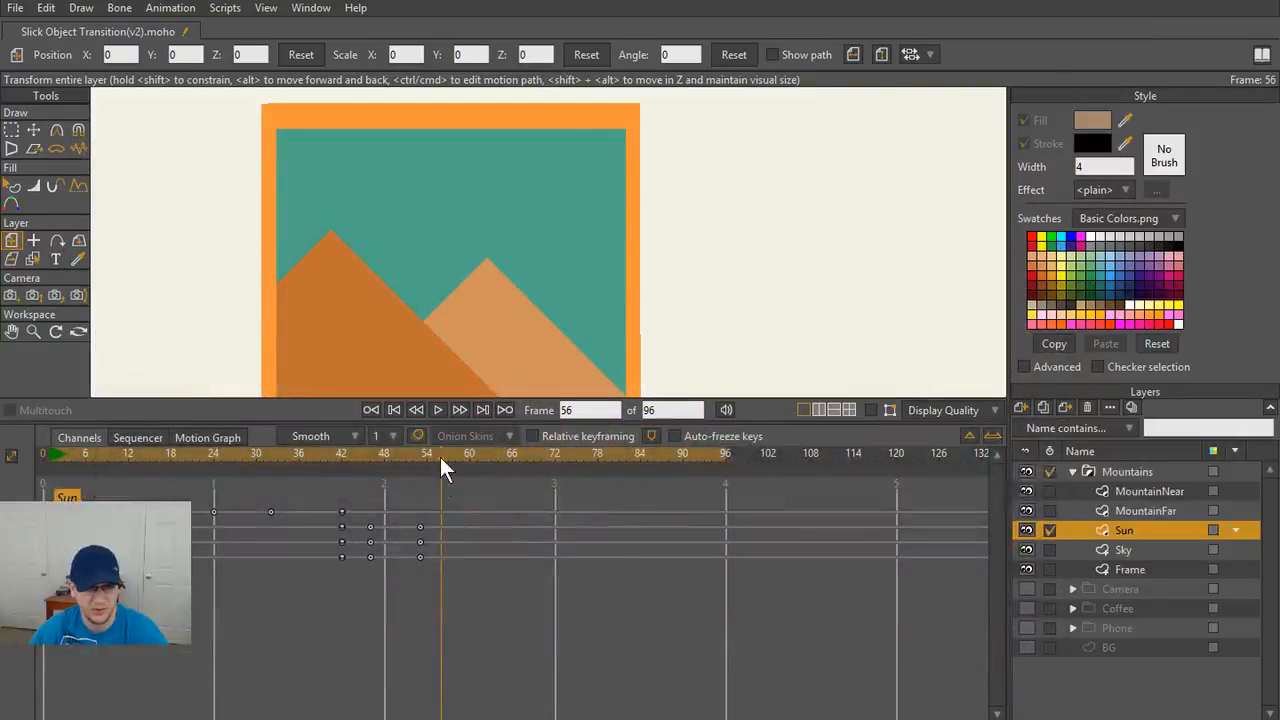
- Try shifting the Sun's frame 46 and 53 scale keyframes to frames 48 and 55 and recombining the split scale channels, and preview
left_click_drag(441, 457, 307, 462)
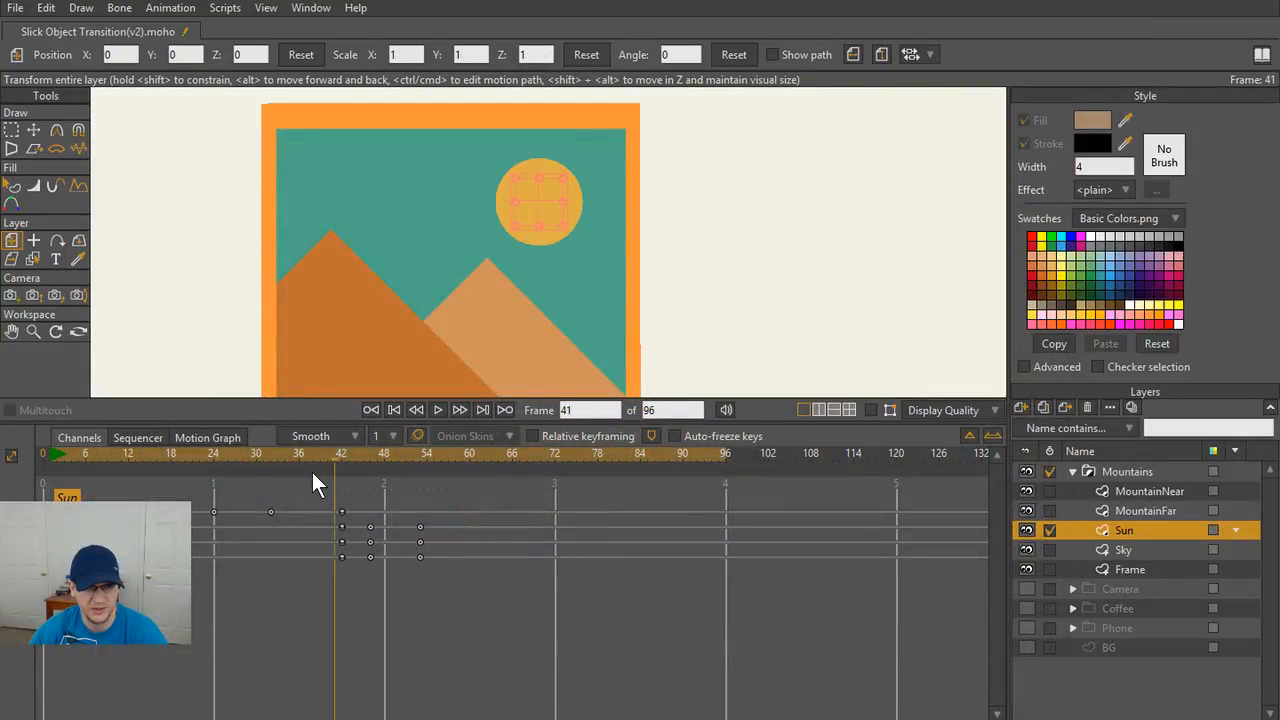
key("space")
key("space")
left_click_drag(434, 458, 481, 606)
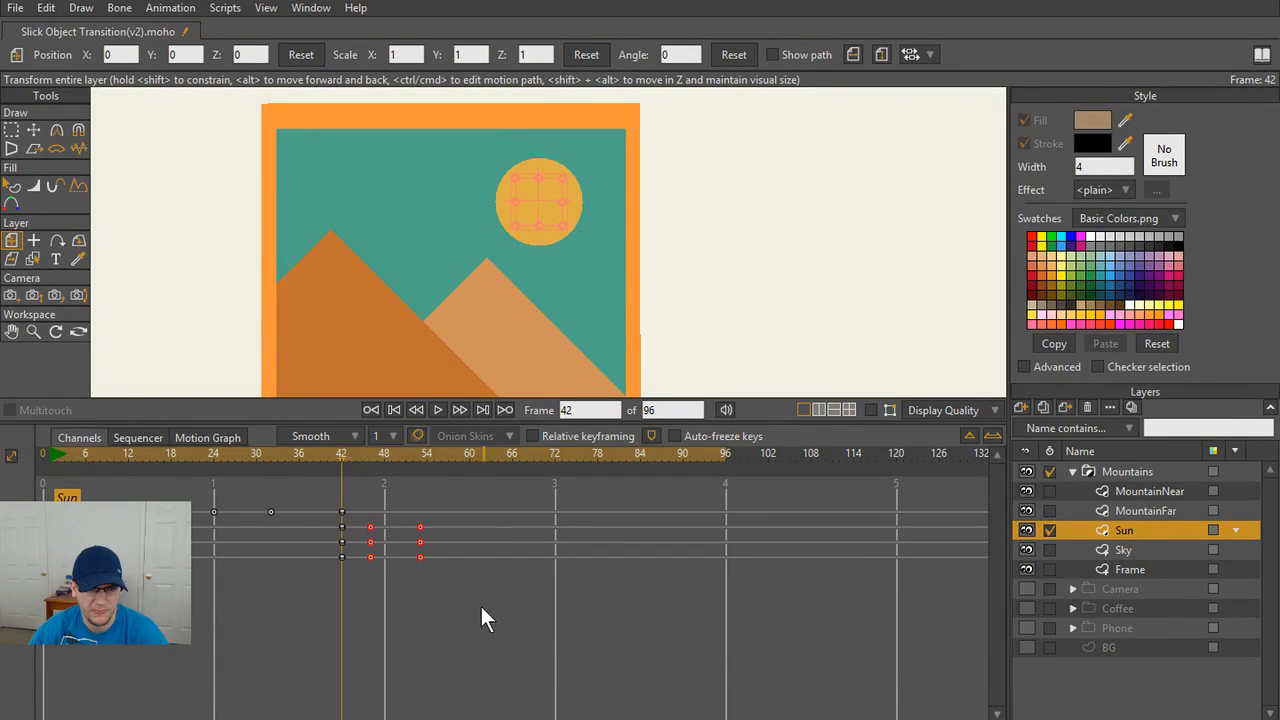
left_click_drag(363, 511, 454, 586)
left_click_drag(369, 555, 386, 560)
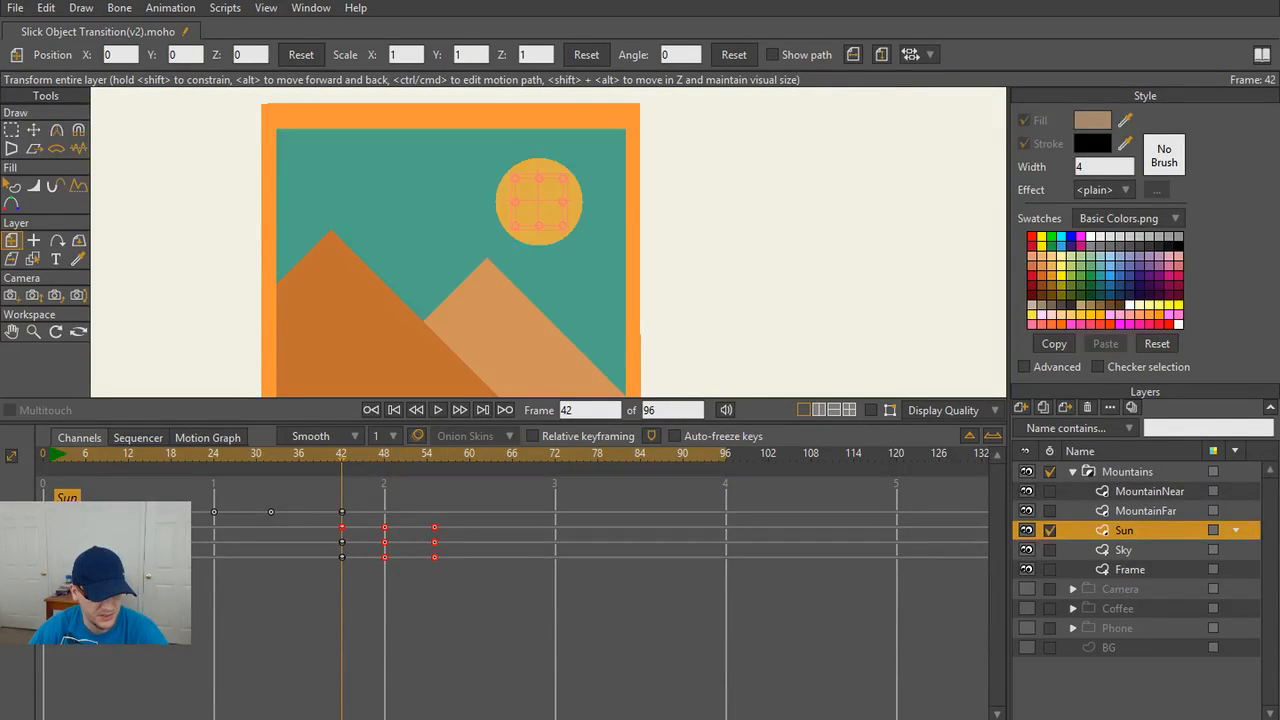
left_click(168, 548)
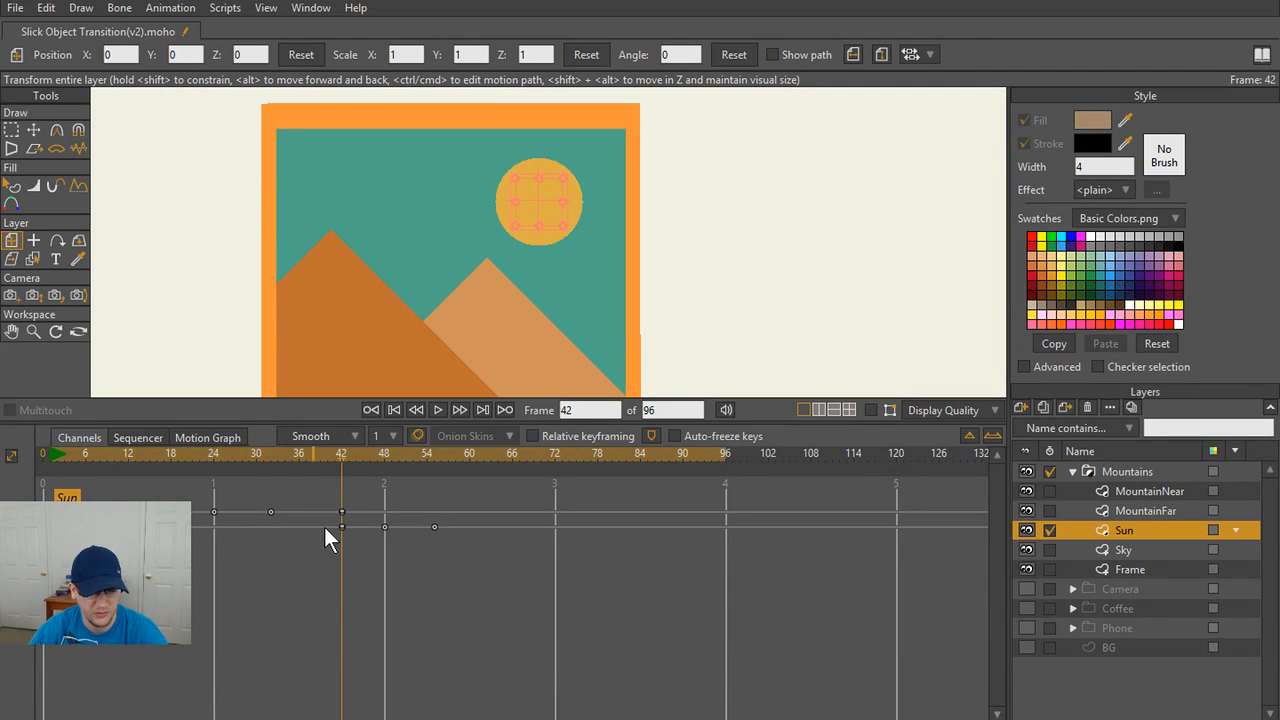
key("space")
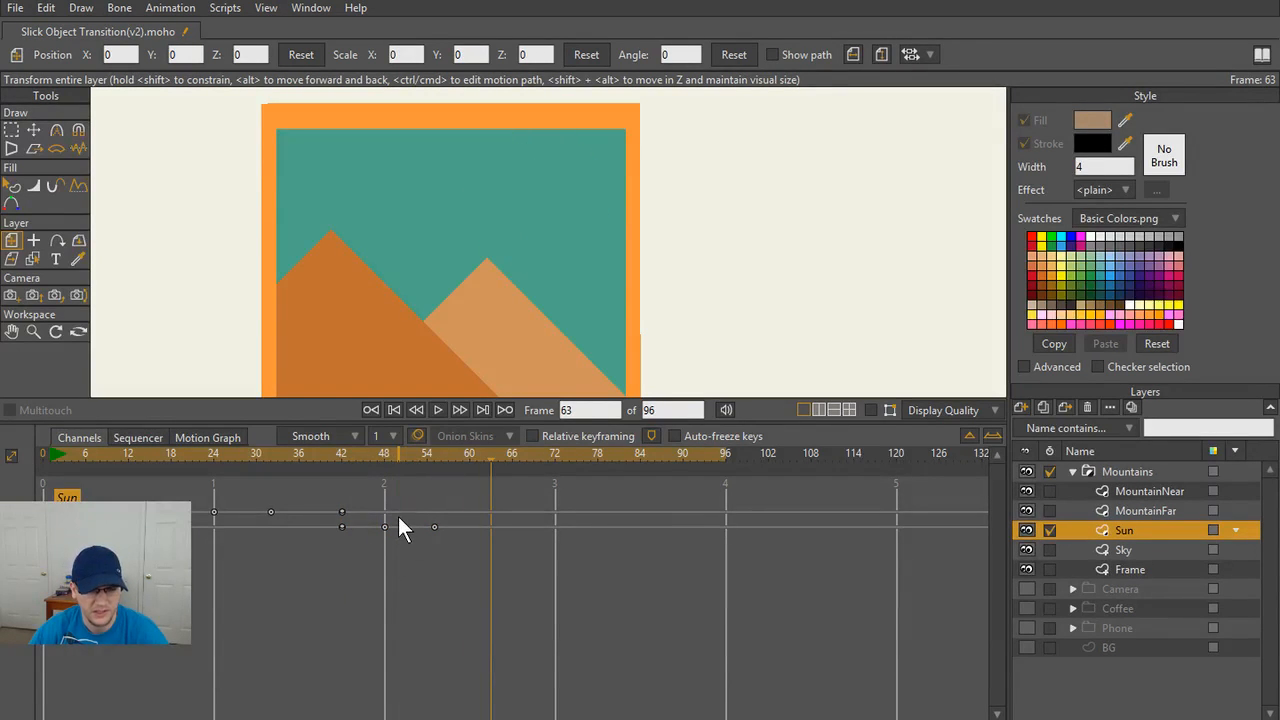
- Return the Sun's scale keyframes to frames 46 and 53 and recombine its split scale channels into one
key("ctrl+z")
left_click_drag(386, 556, 371, 560)
left_click(321, 569)
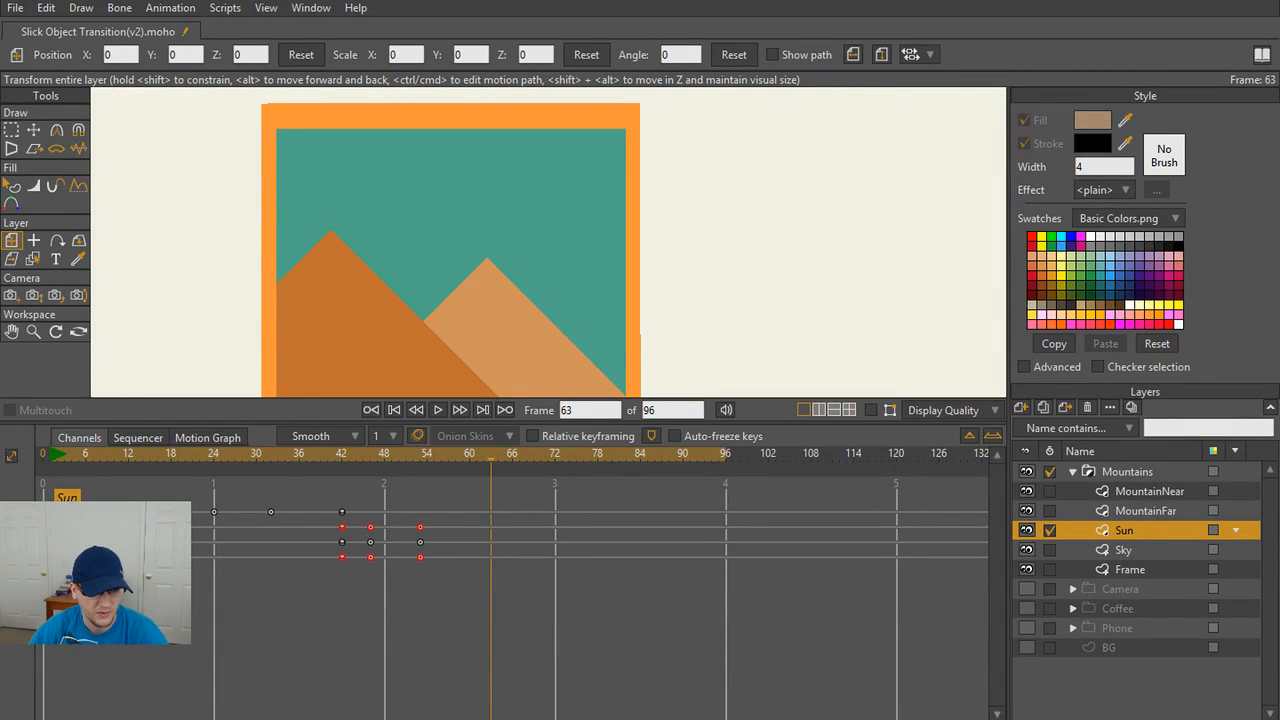
key("Delete")
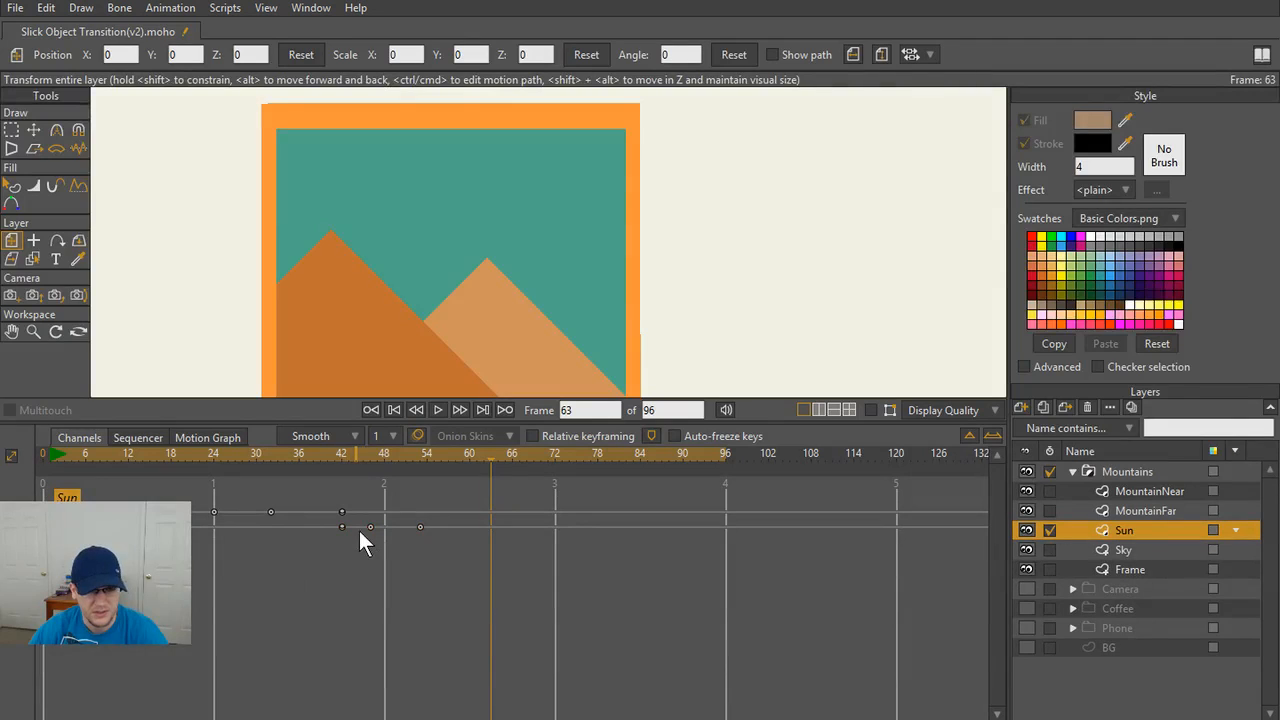
- Shift the last two keyframes of the Sun's combined scale channel to frames 48 and 55, and play back the shrink
left_click_drag(360, 531, 421, 531)
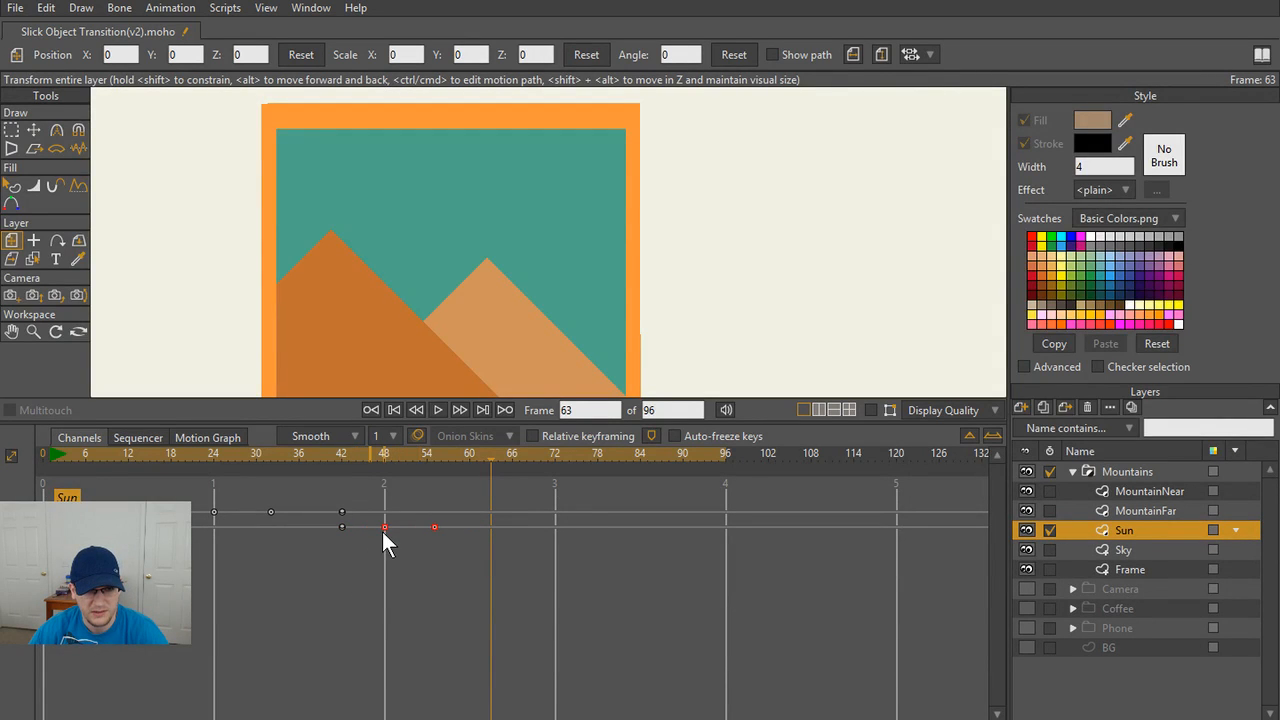
left_click(316, 443)
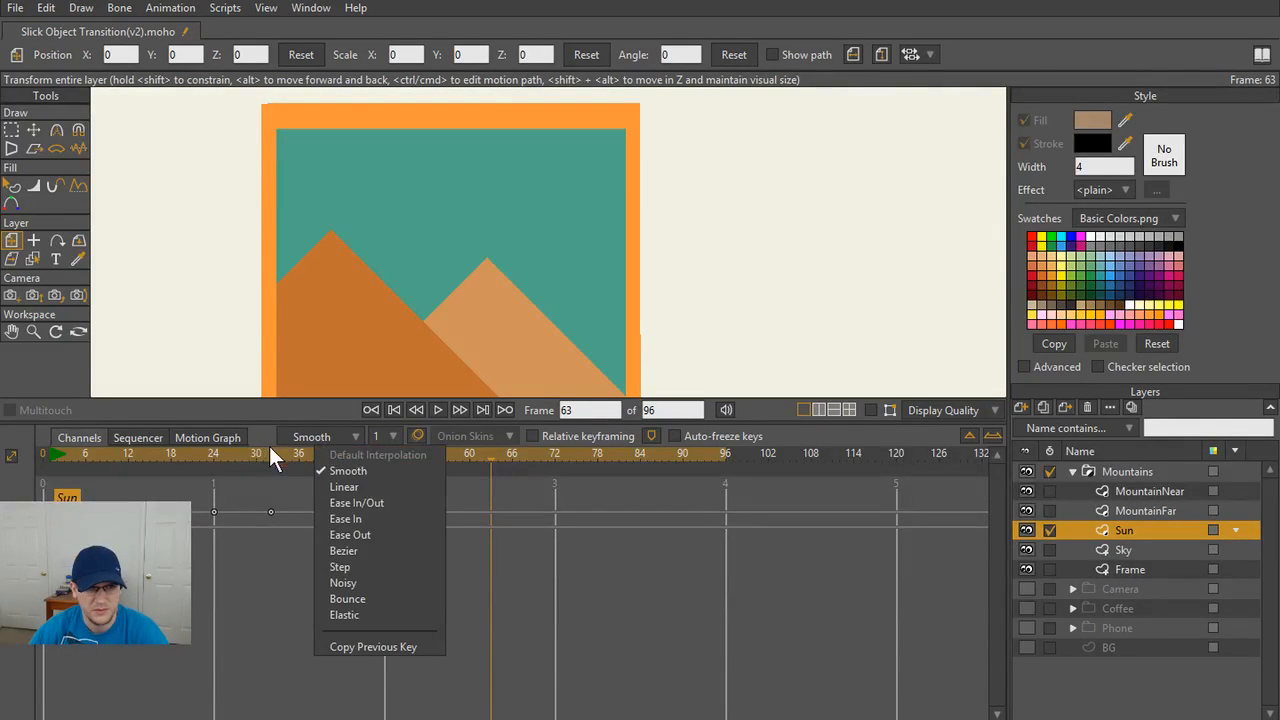
left_click(269, 447)
key("space")
left_click(316, 457)
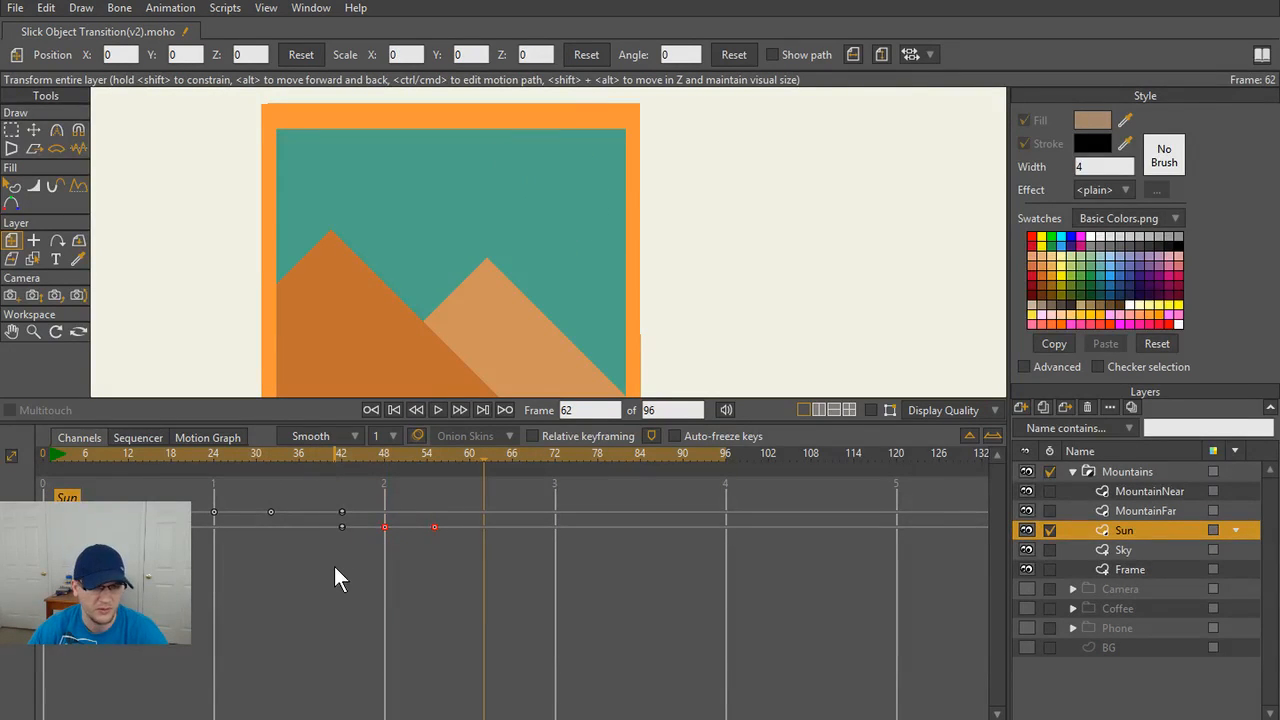
- Set the Sun's frame 48 and 55 scale keyframes to Smooth interpolation and replay the animation from about frame 39
right_click(434, 525)
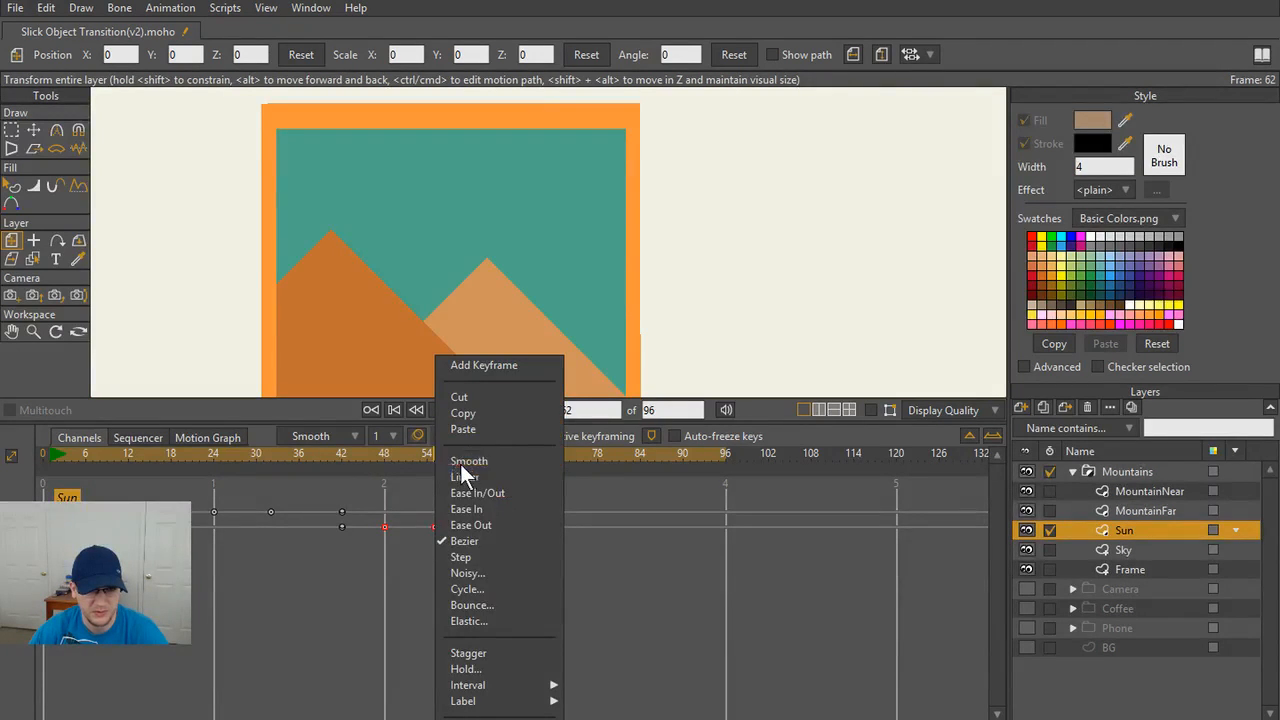
left_click(461, 463)
left_click(318, 452)
key("space")
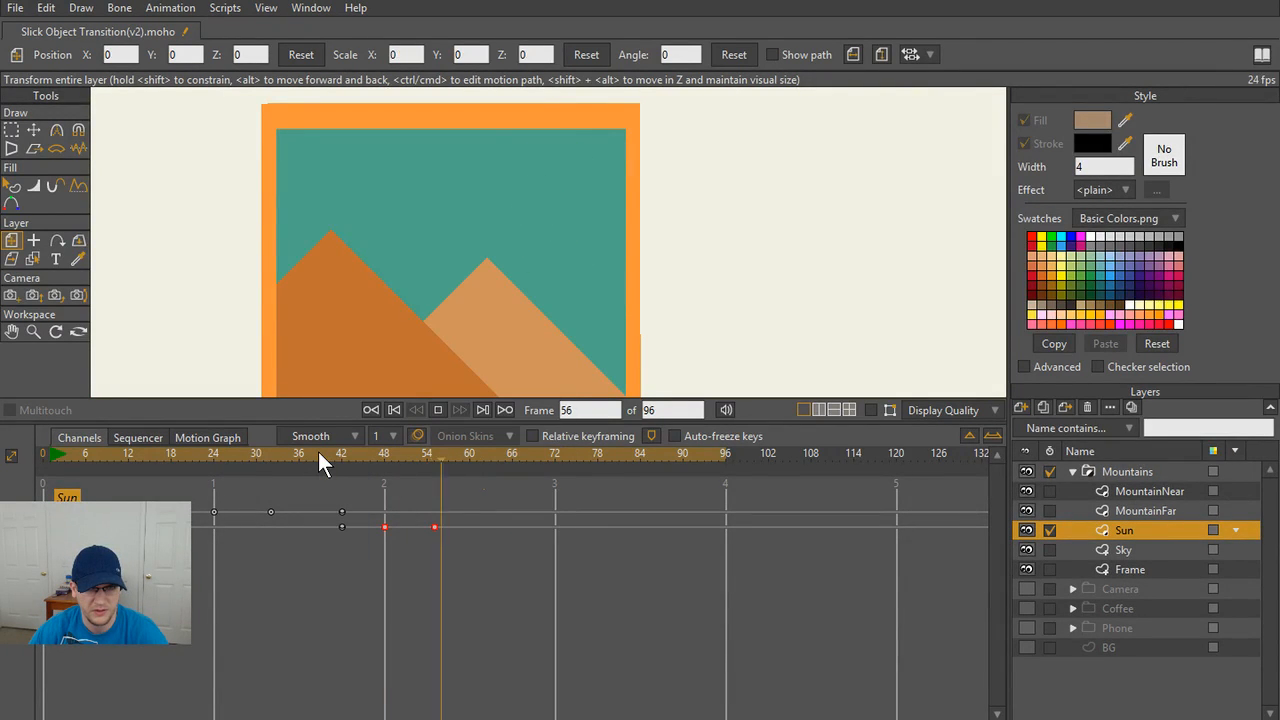
key("space")
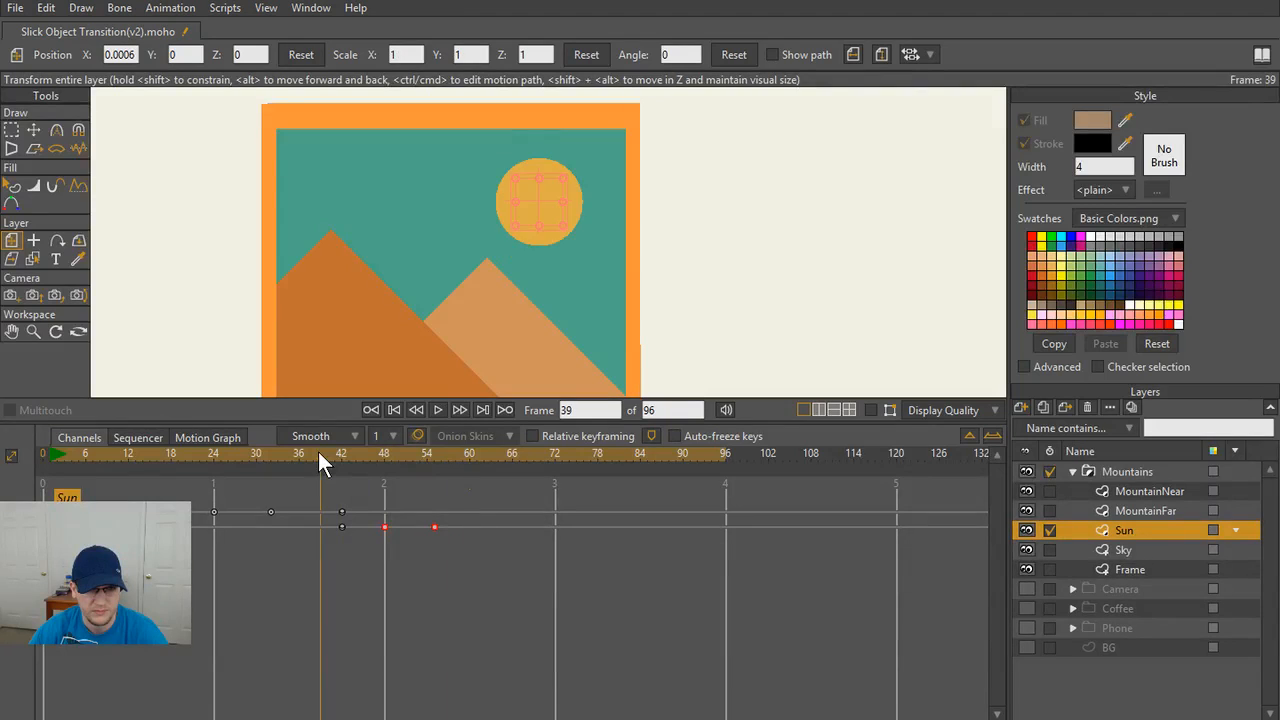
key("space")
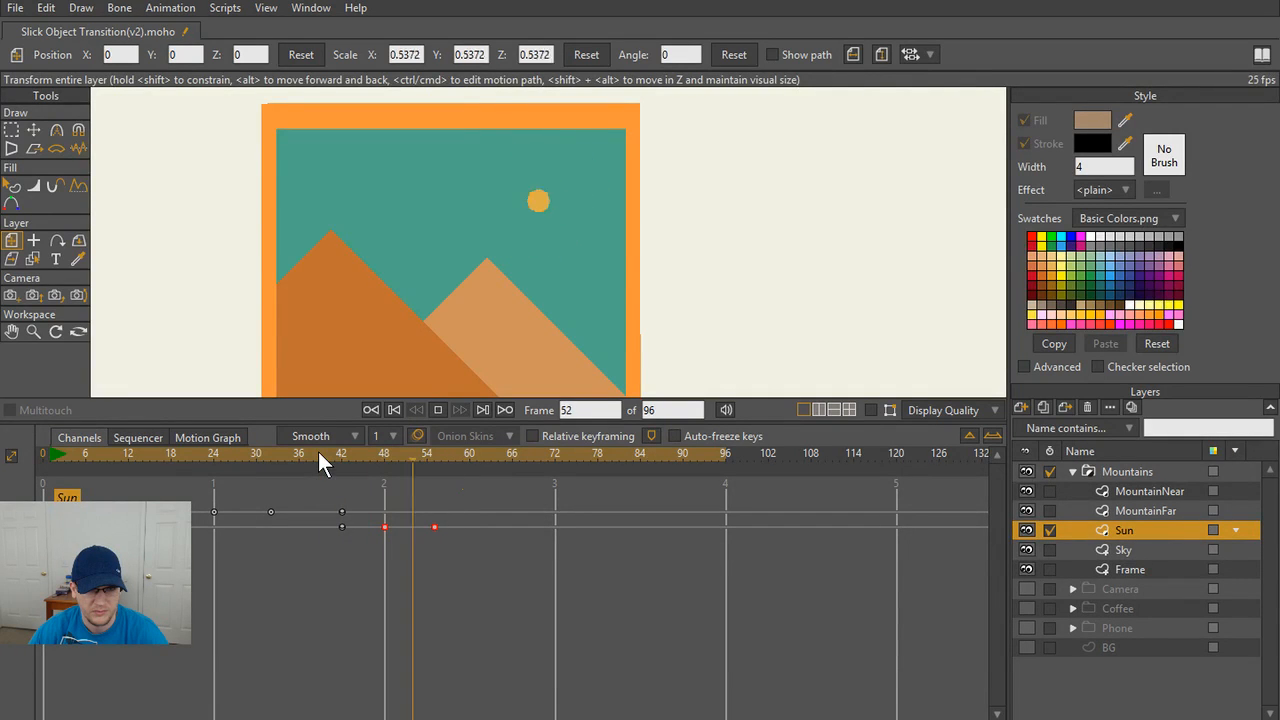
key("space")
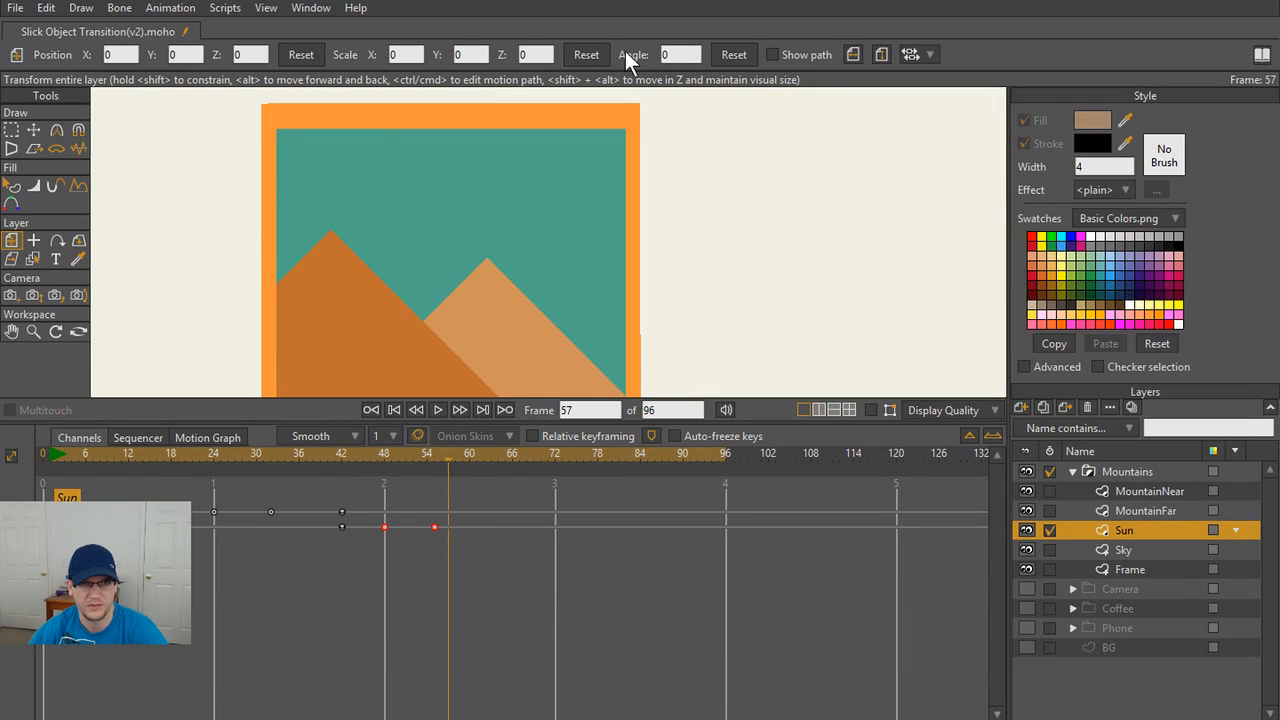
- Play the Sun's grow-and-shrink animation from frame 42 and park the playhead at frame 48
left_click(344, 454)
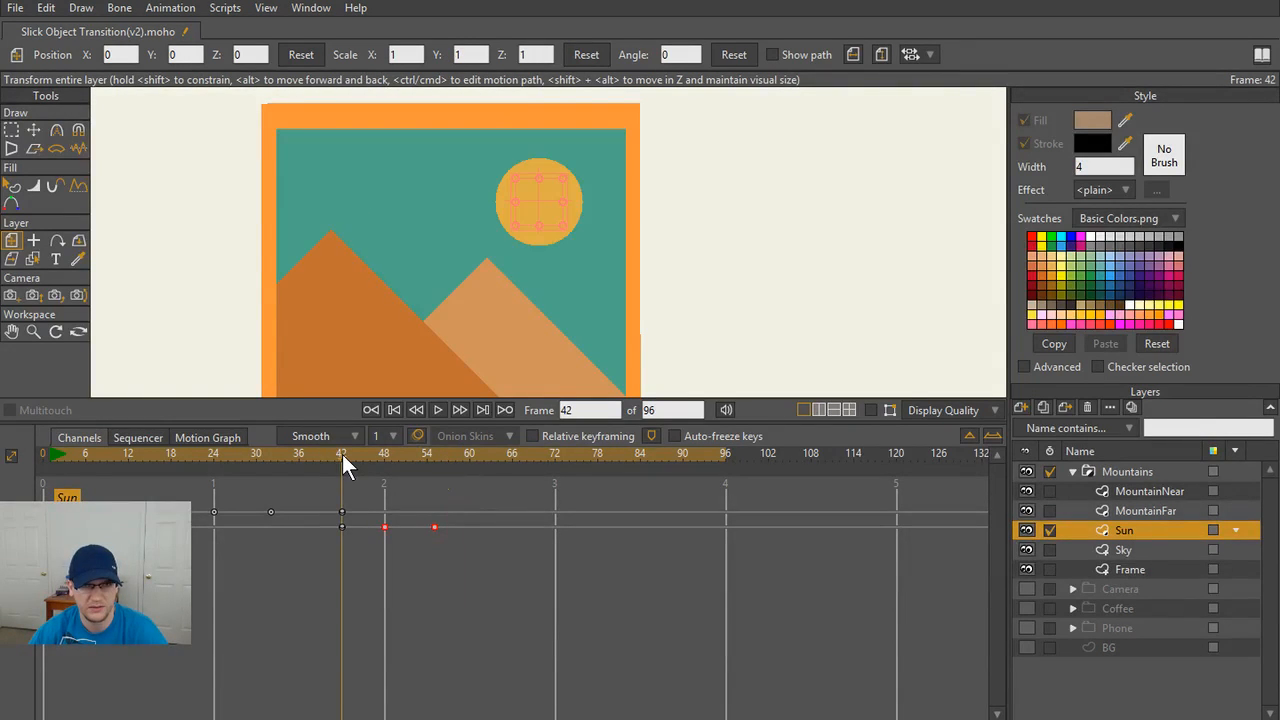
key("space")
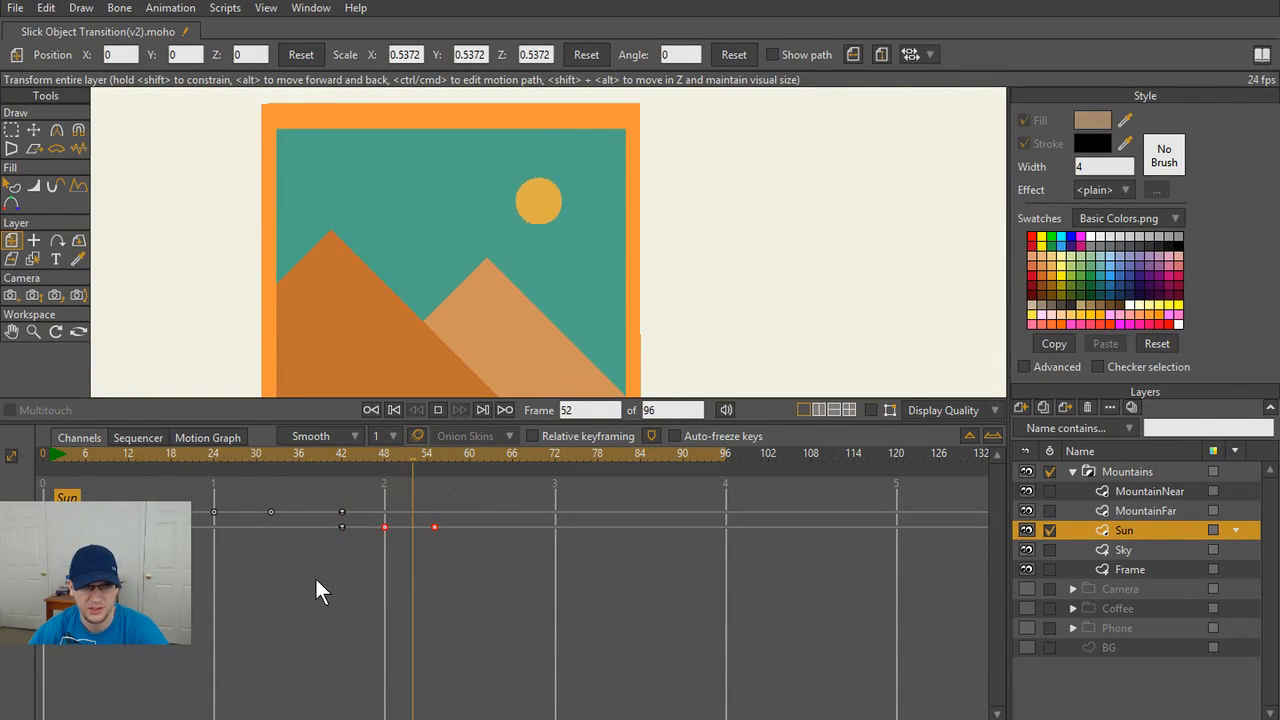
left_click(296, 457)
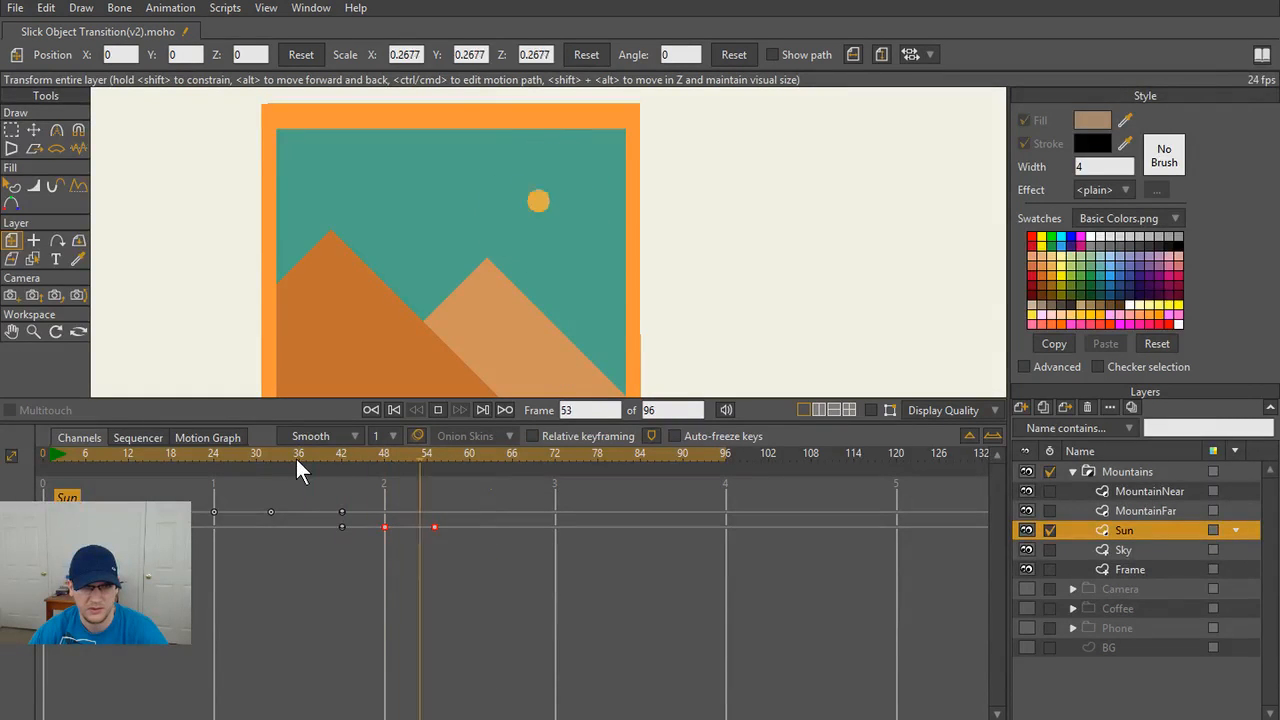
key("space")
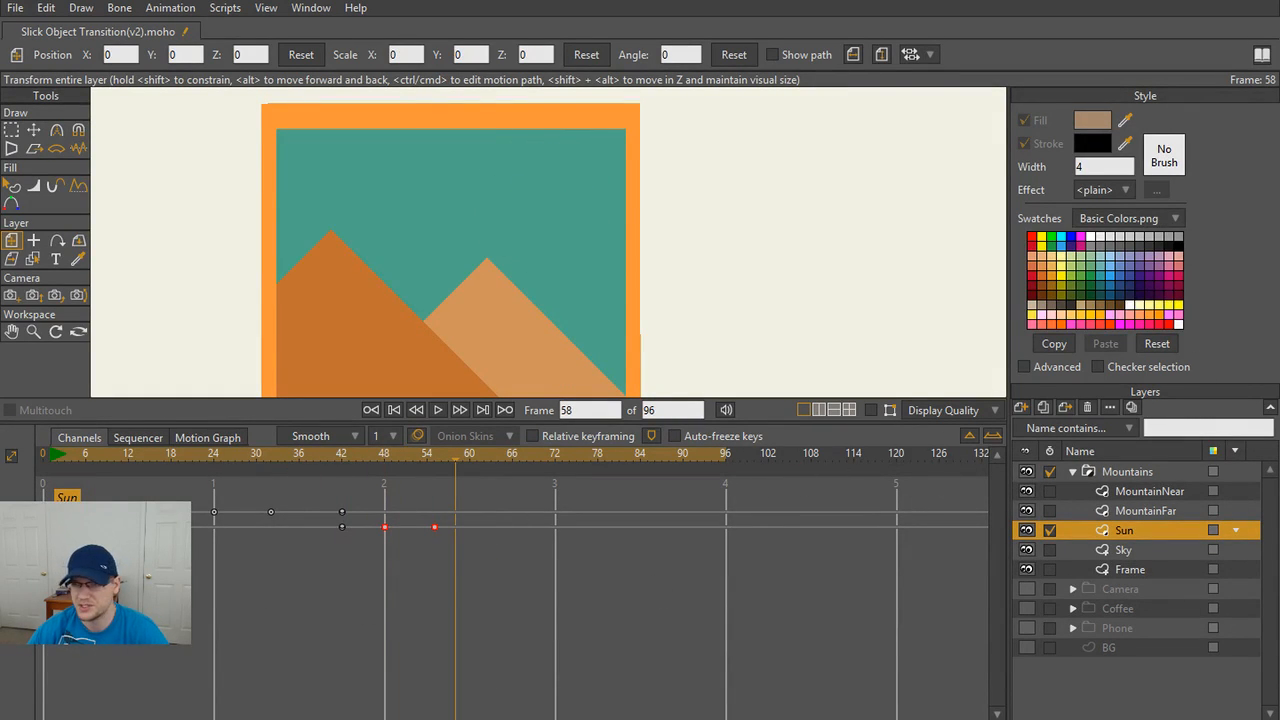
left_click_drag(447, 458, 386, 463)
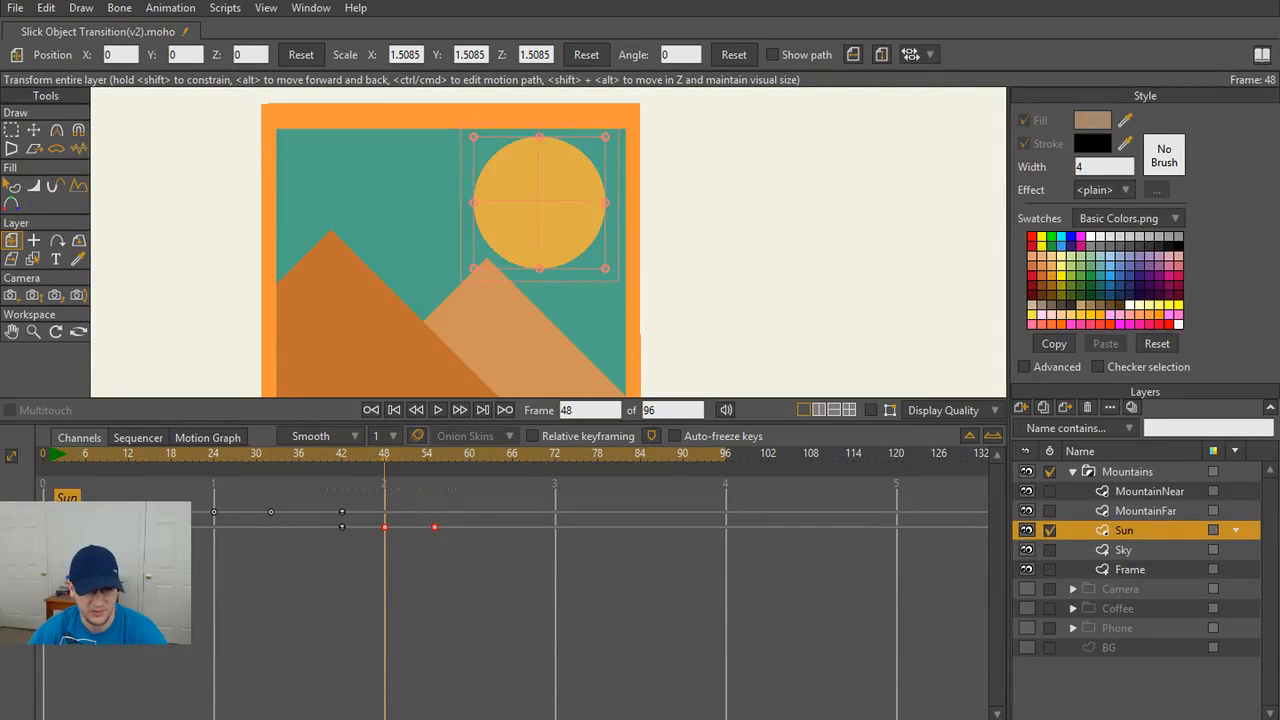
- Switch to the YouTube tutorial in the browser and watch from about 19:37 how the mountains' exit keyframes are set
left_click(447, 607)
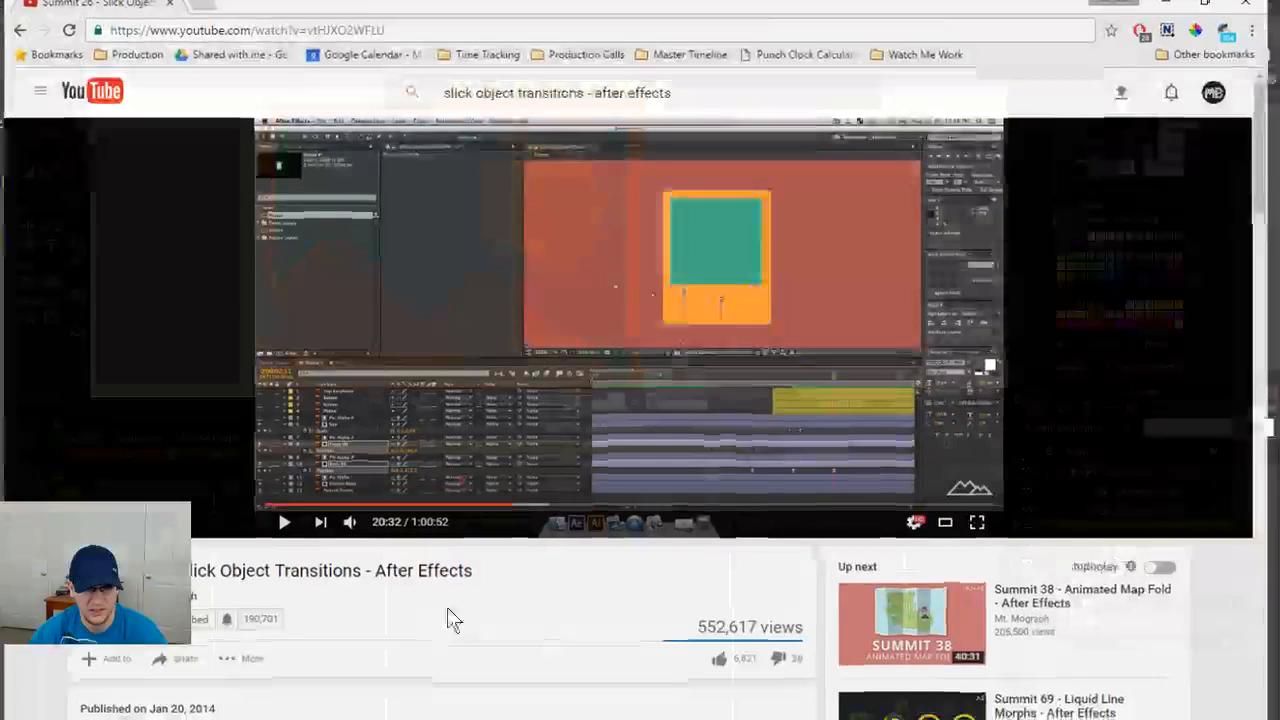
left_click(499, 499)
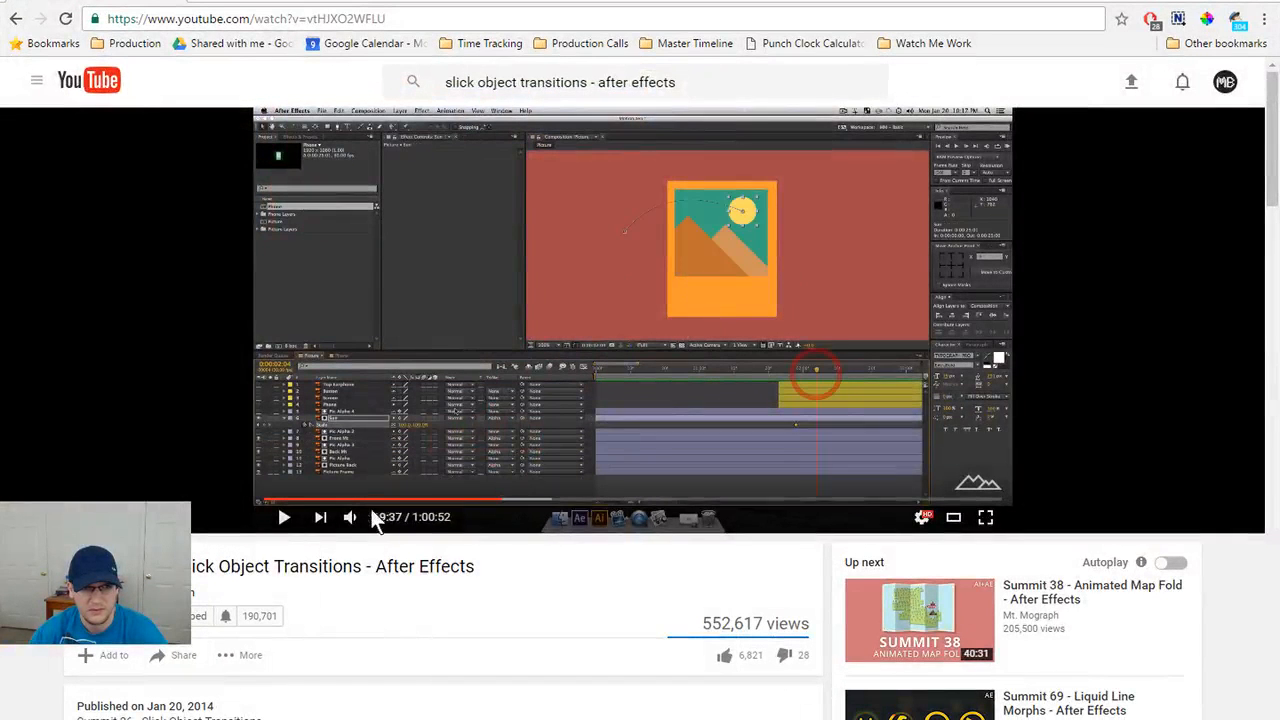
left_click(283, 518)
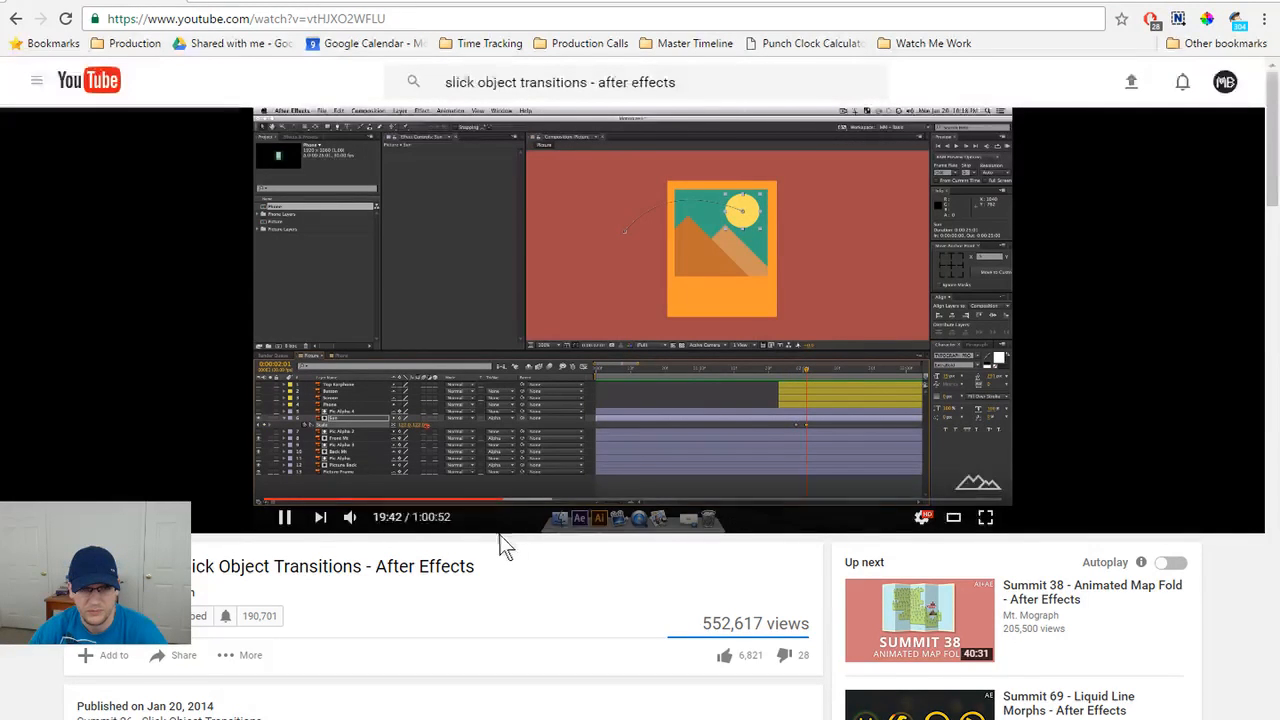
key("Right")
key("Right")
key("Right")
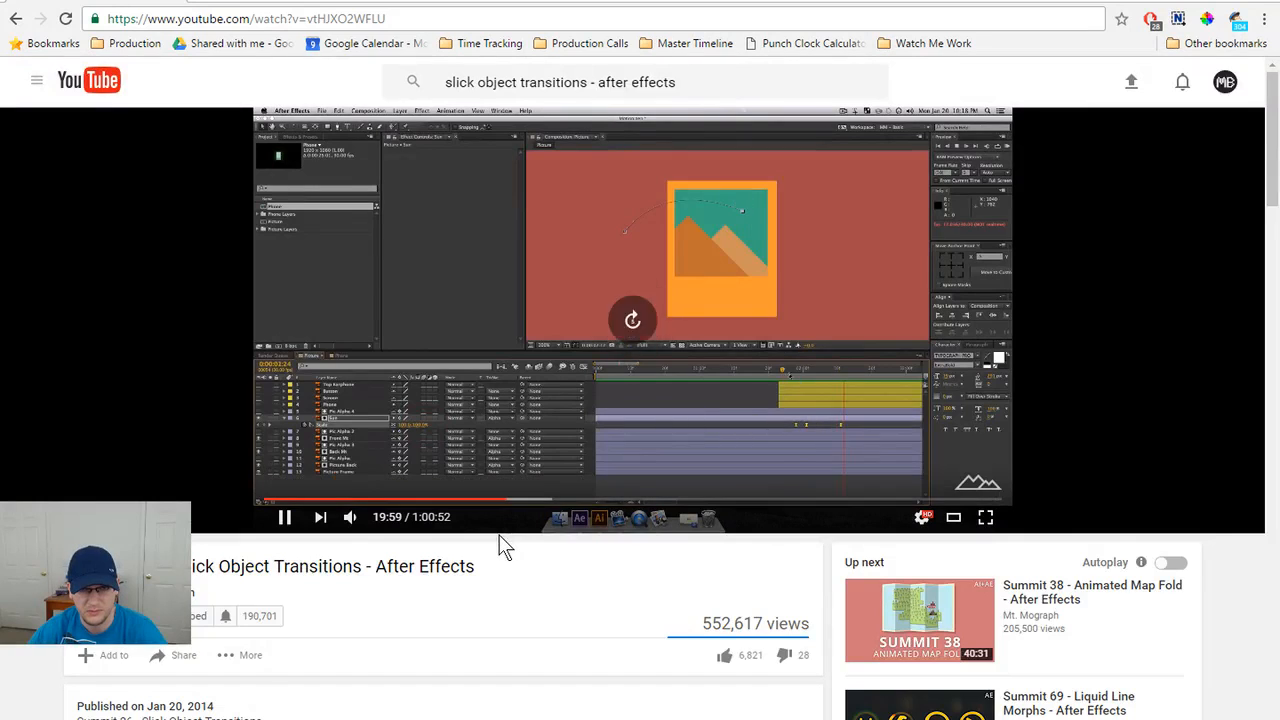
key("Right")
key("Right")
key("Right")
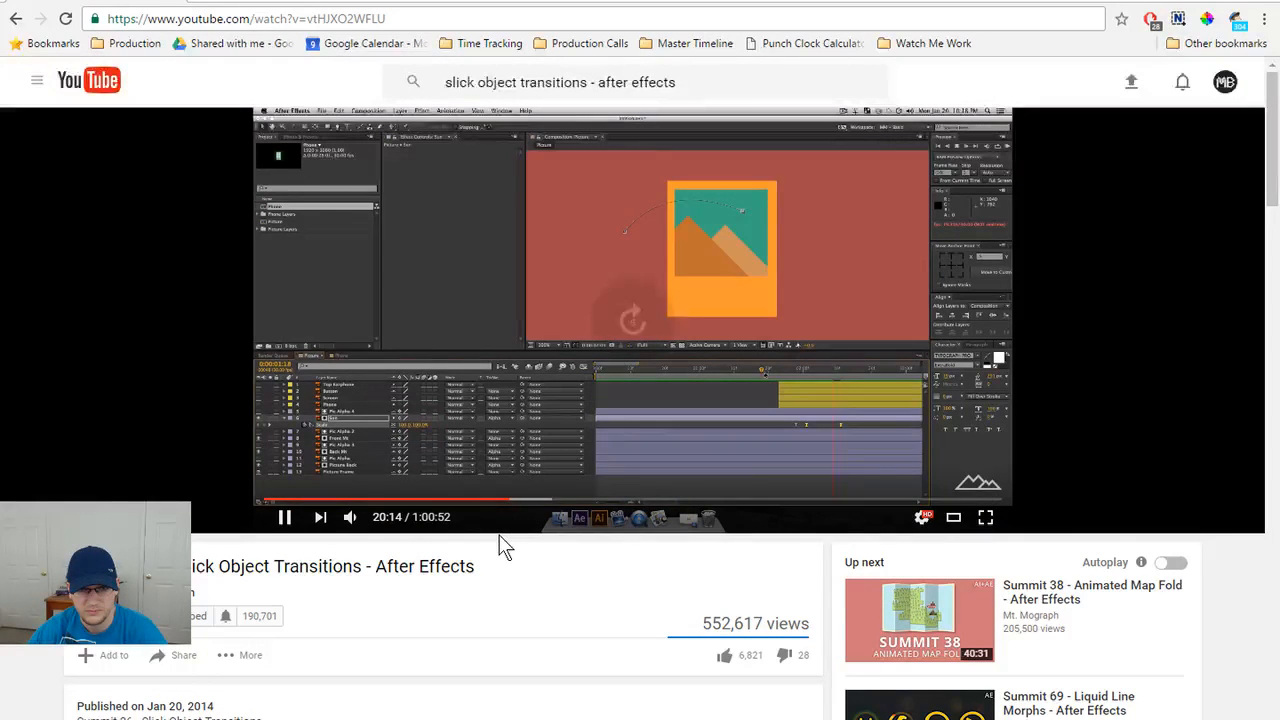
key("Right")
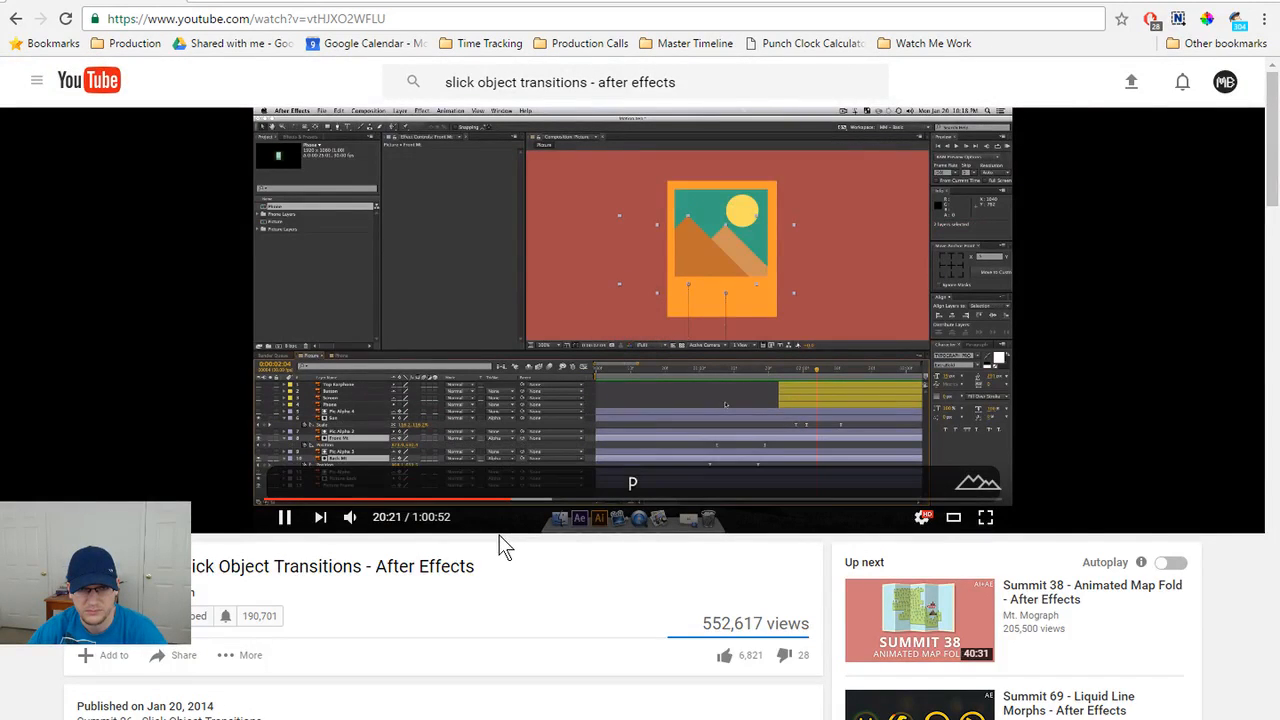
key("Left")
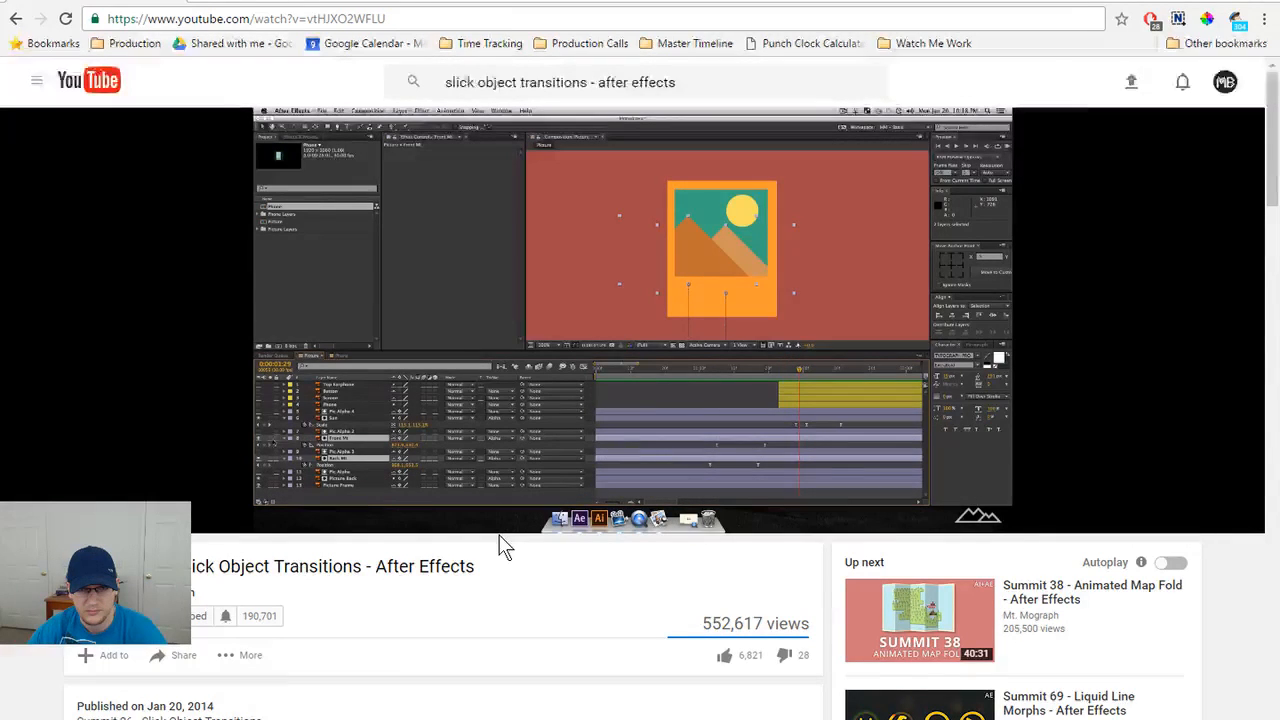
left_click(283, 517)
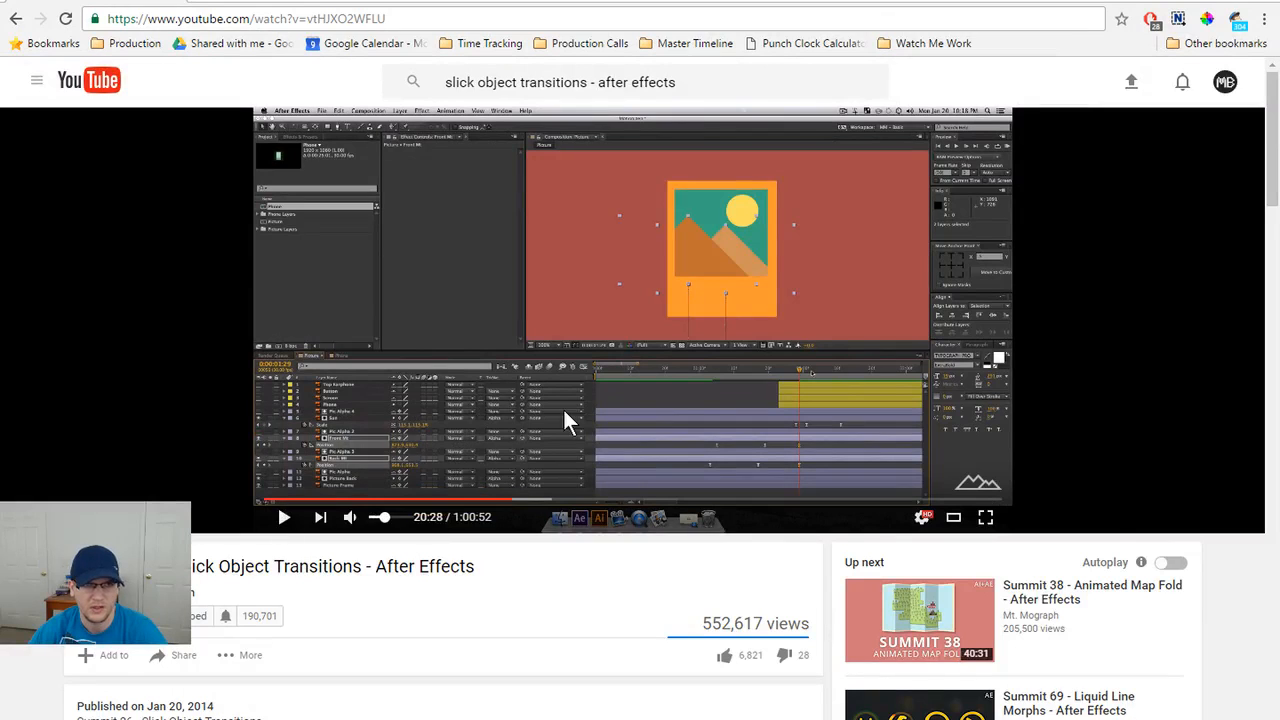
left_click(631, 381)
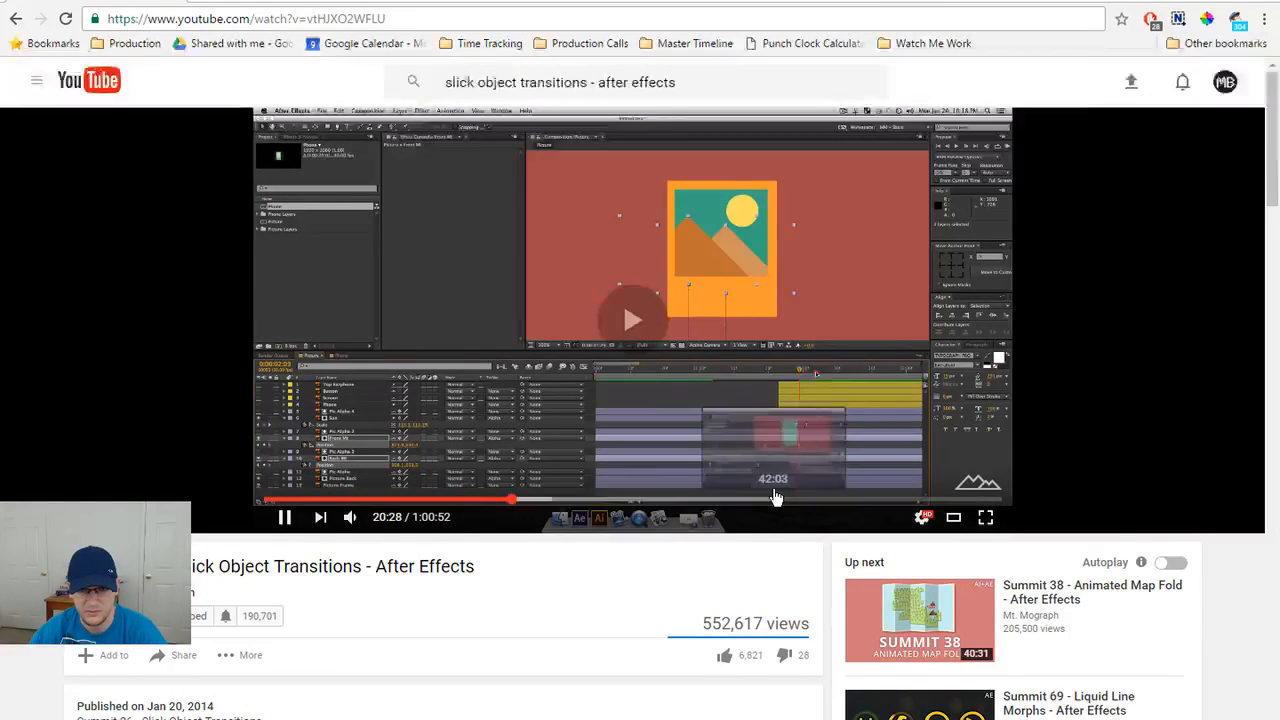
key("space")
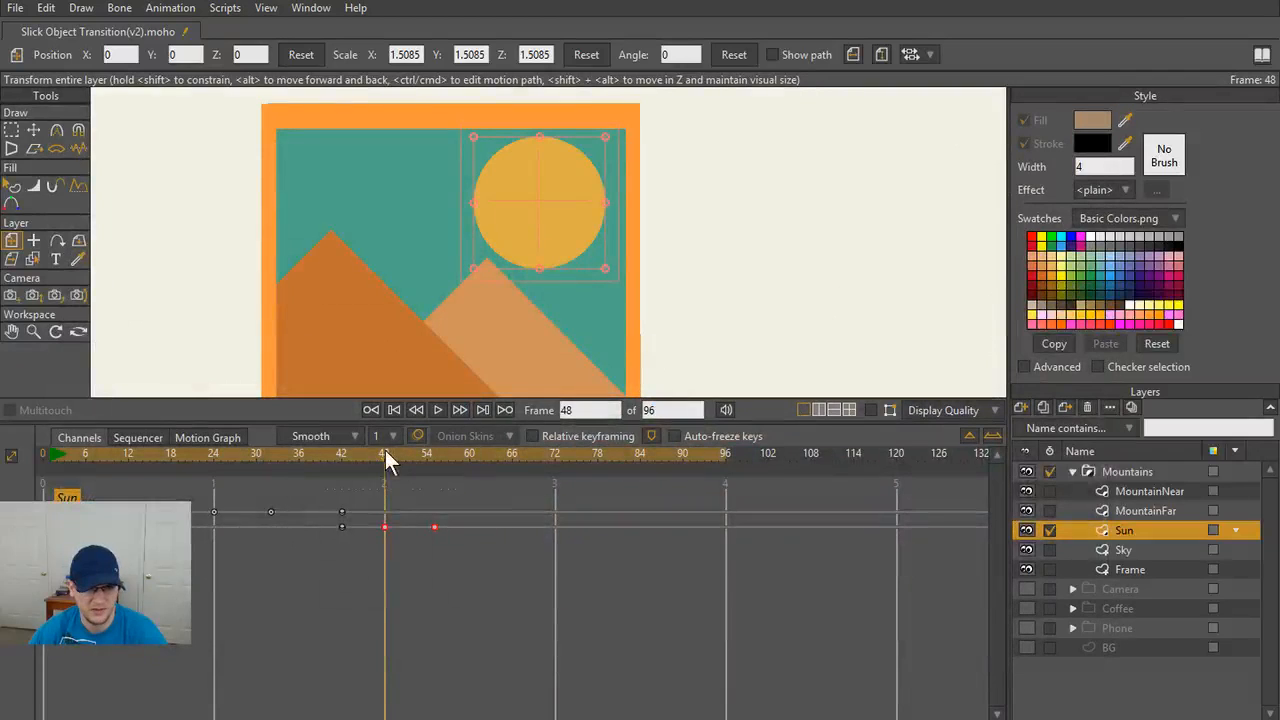
- Show the MountainNear and MountainFar channels, select both layers, and add position keyframes for them at frame 47
mouse_move(385, 452)
left_mouse_down()
mouse_move(340, 460)
mouse_move(375, 462)
left_mouse_up()
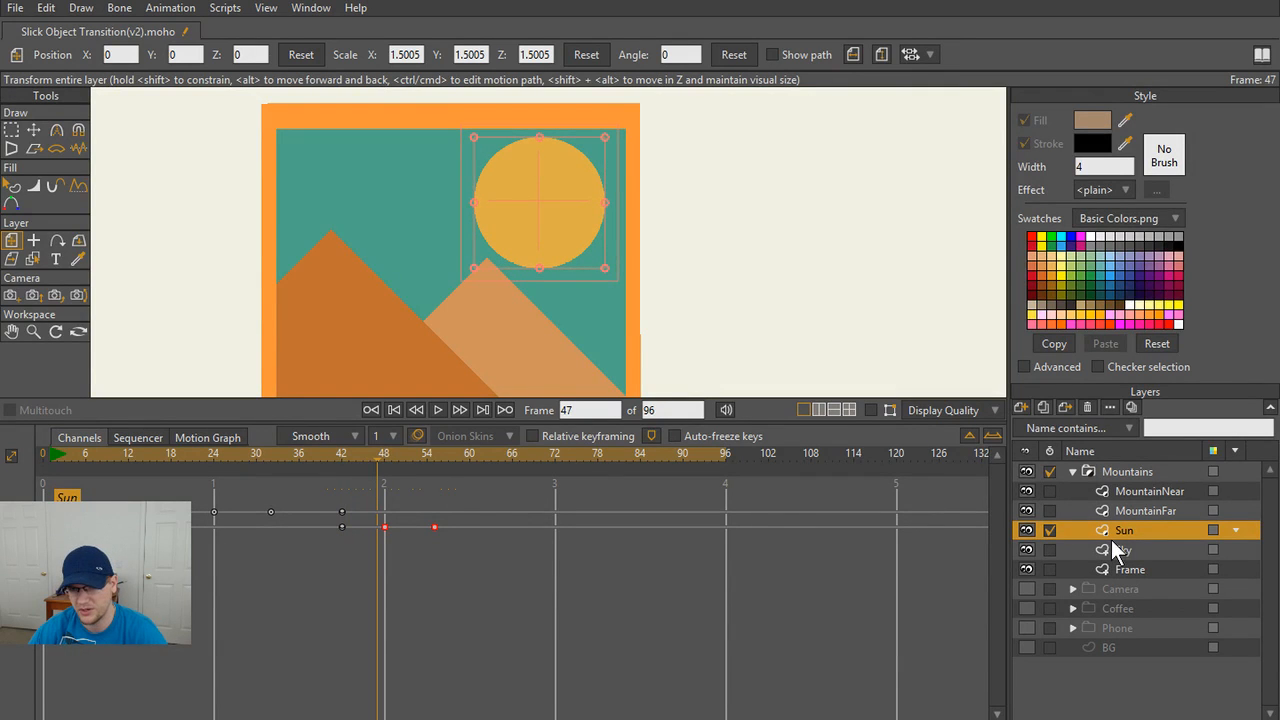
left_click(1049, 491)
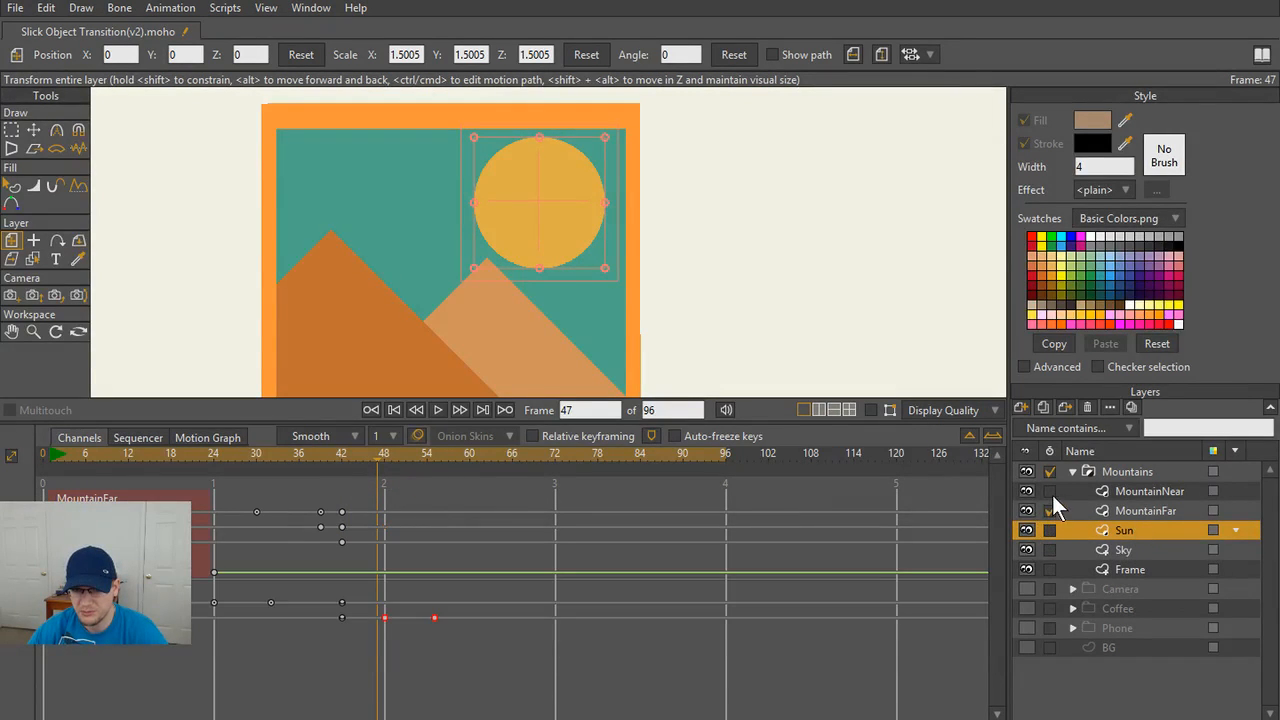
left_click(1049, 511)
left_click(1106, 491)
left_click(1124, 510, "shift")
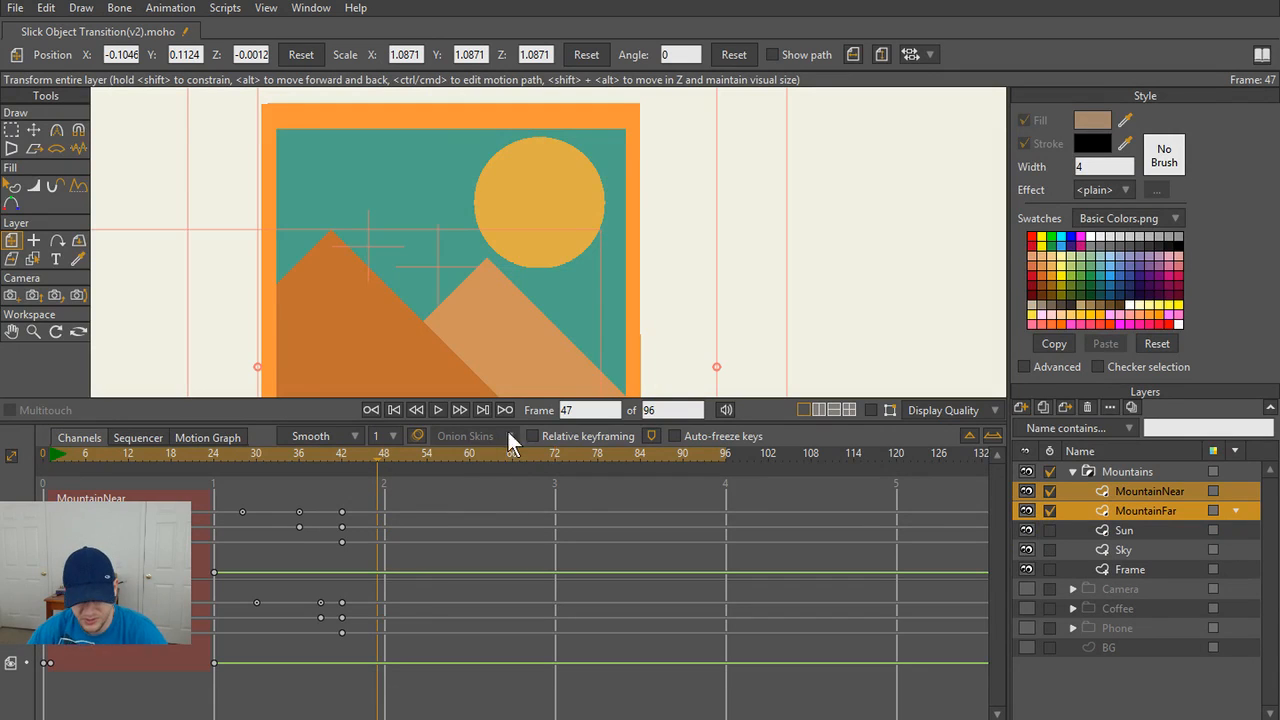
scroll(566, 291, "down", 3)
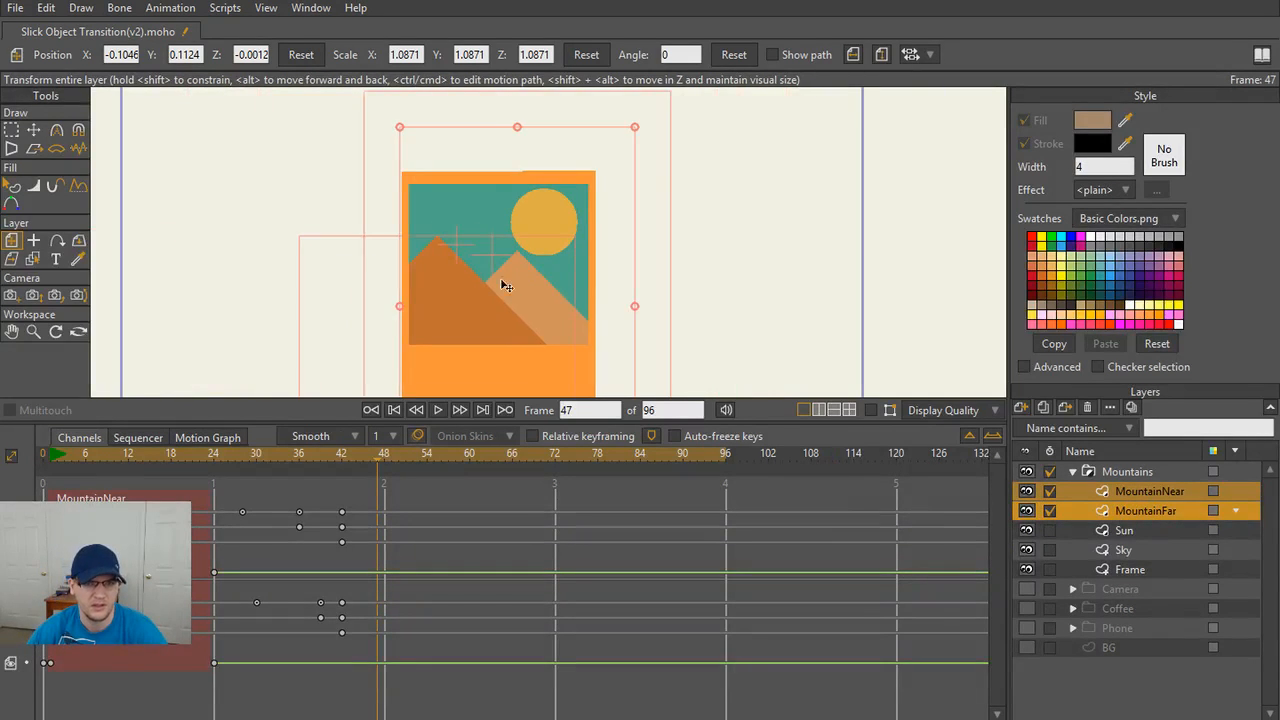
scroll(551, 257, "up", 1)
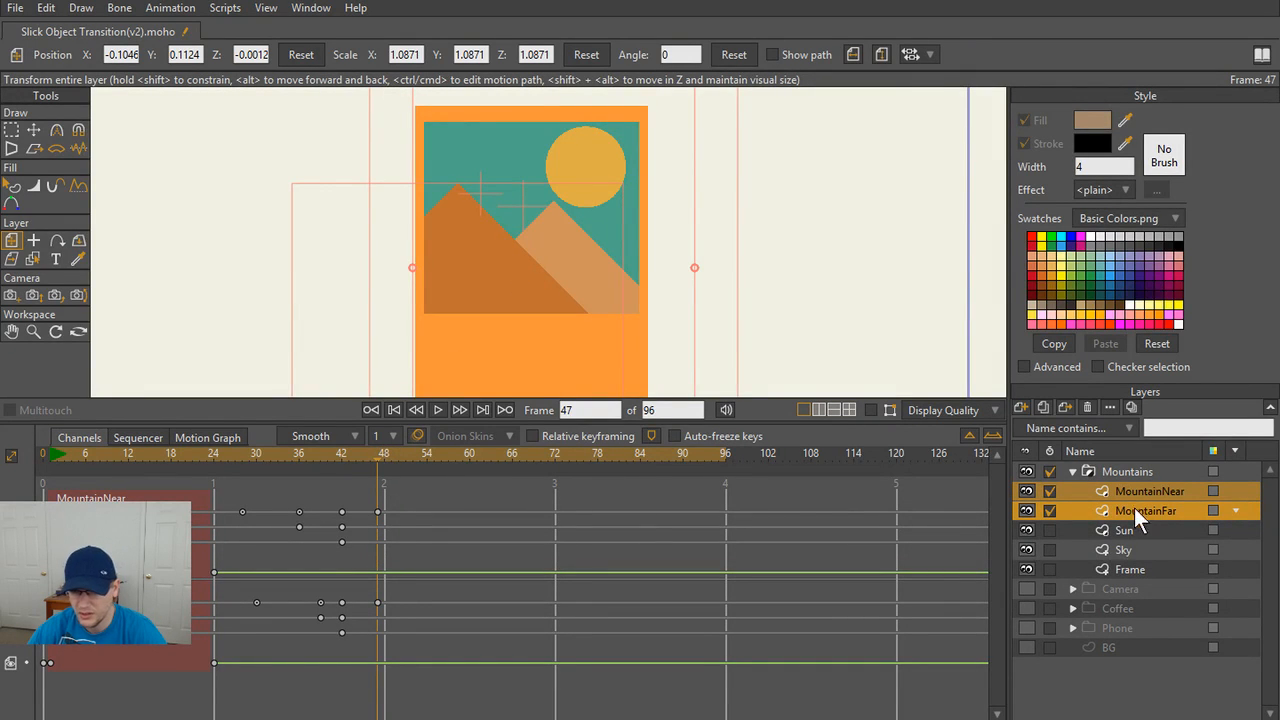
- Show the Sun's channels and, at its last scale keyframe, move both mountains down out of the picture window
left_click(1048, 531)
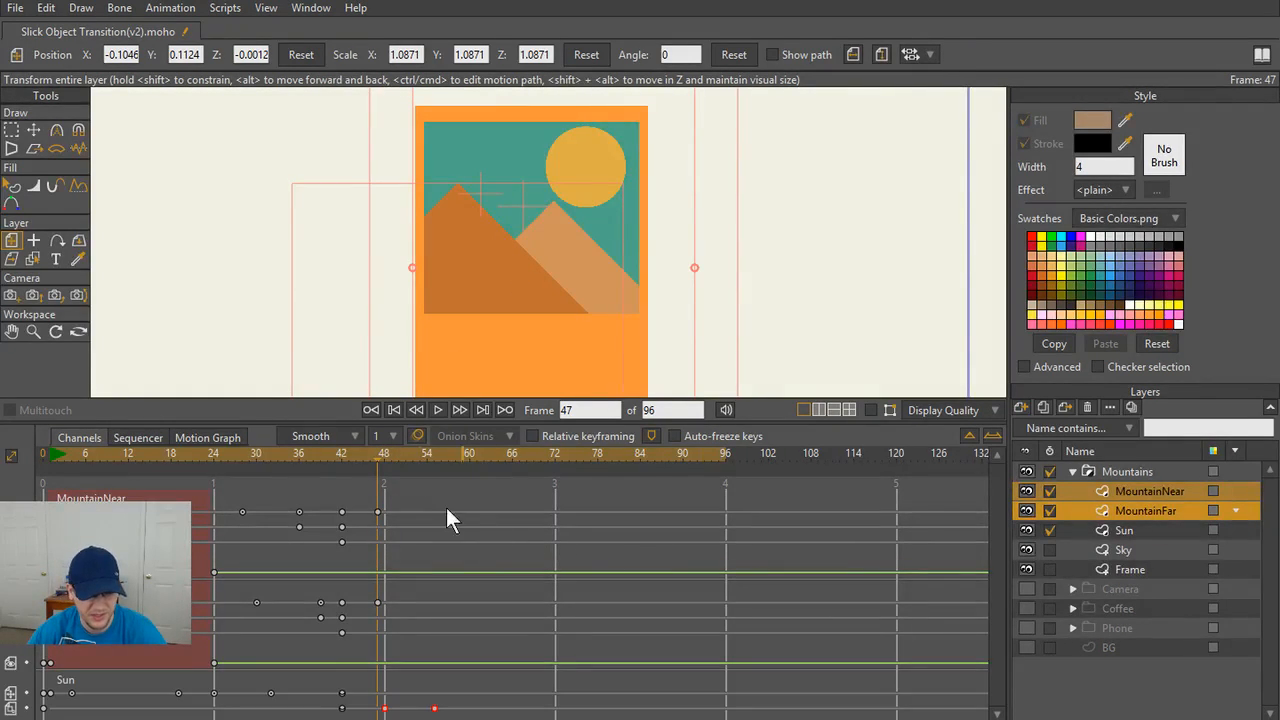
left_click_drag(383, 466, 433, 461)
left_click_drag(534, 257, 478, 433)
- Rewind and play the animation to check the mountains' exit alongside the shrinking sun
left_click(395, 412)
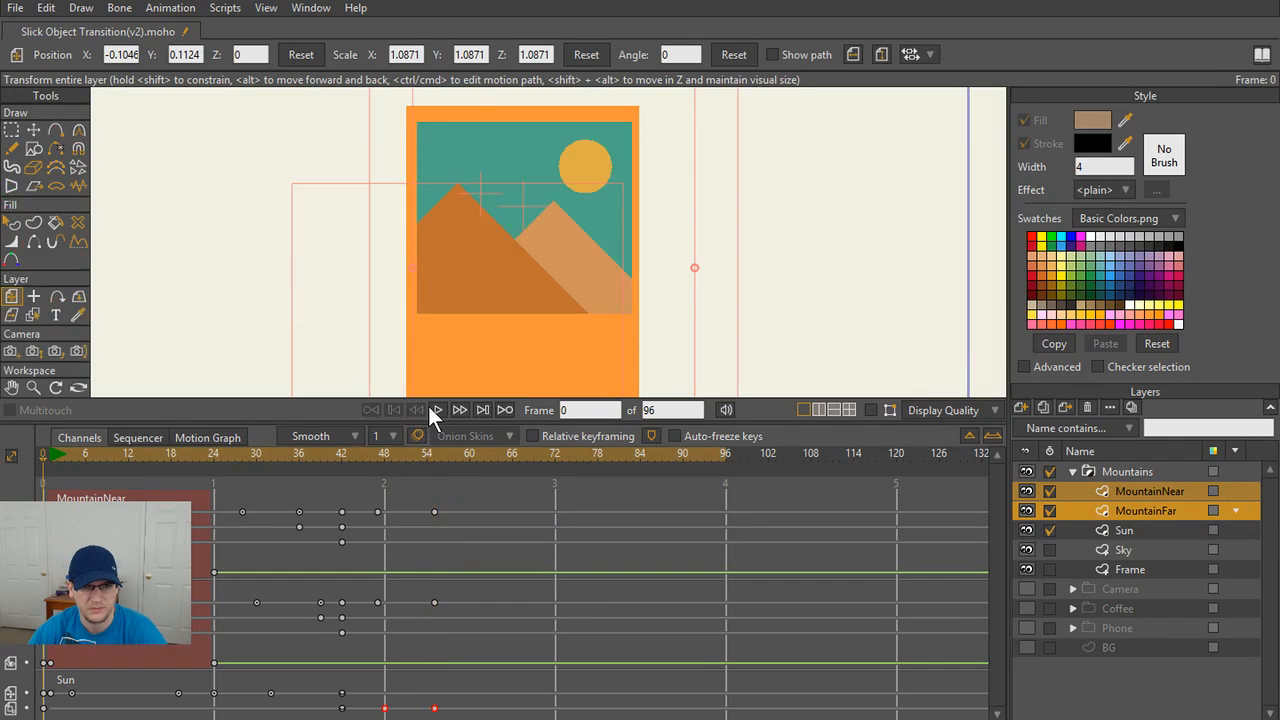
left_click(436, 406)
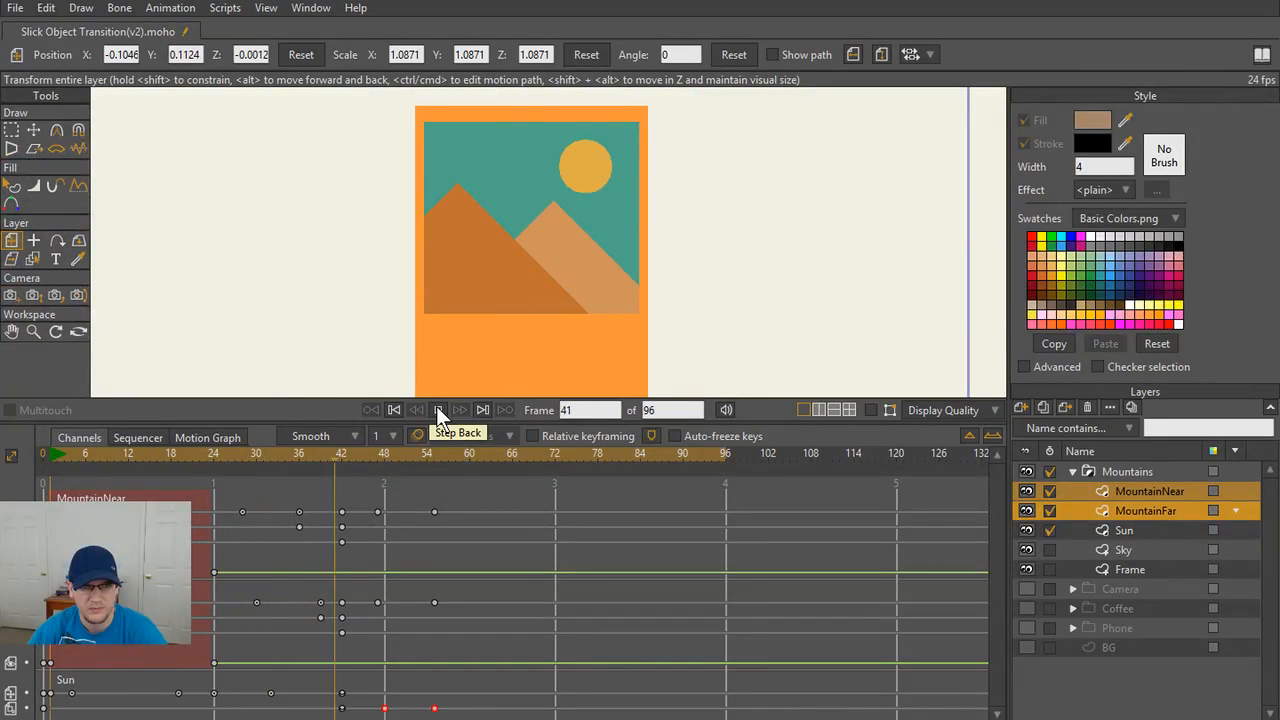
left_click(436, 409)
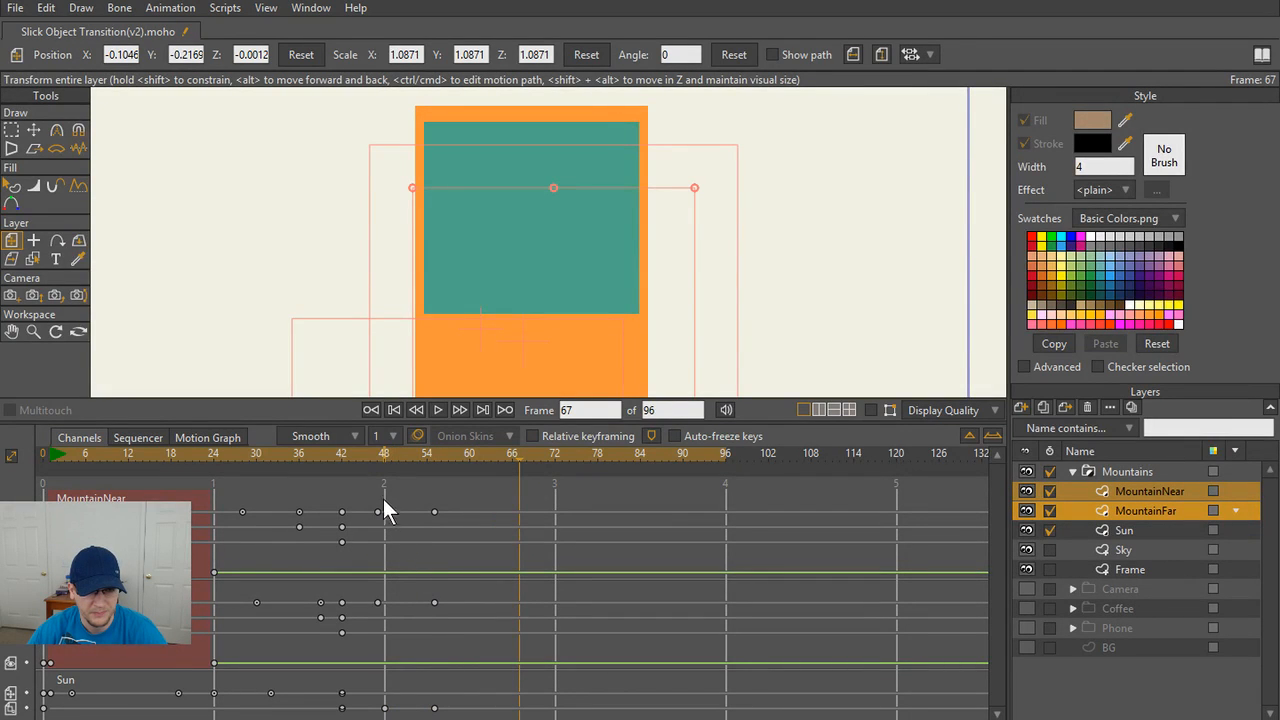
- Try shifting both mountains' frame 47 position keyframes to frame 48 and preview the timing
left_click_drag(372, 497, 374, 608)
left_click(334, 450)
key("space")
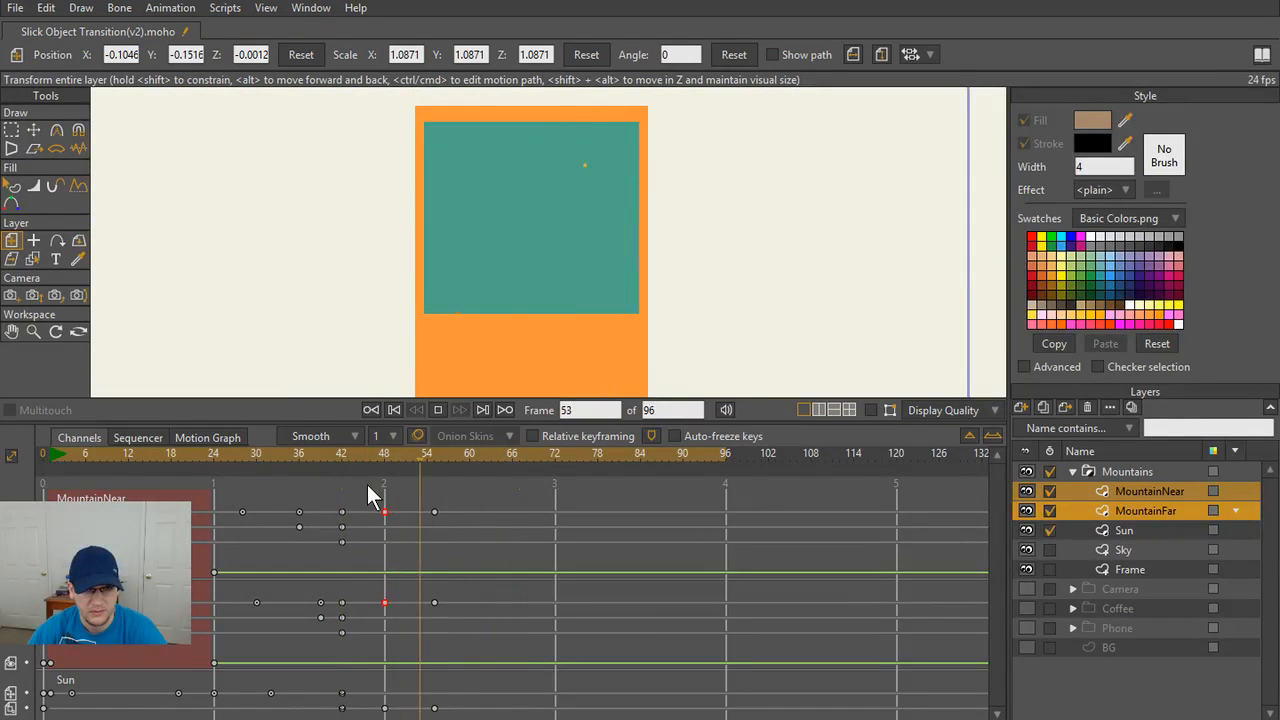
key("space")
- Return both mountains' shifted position keyframes to frame 47 and preview the exit from about frame 43
left_click_drag(376, 487, 394, 632)
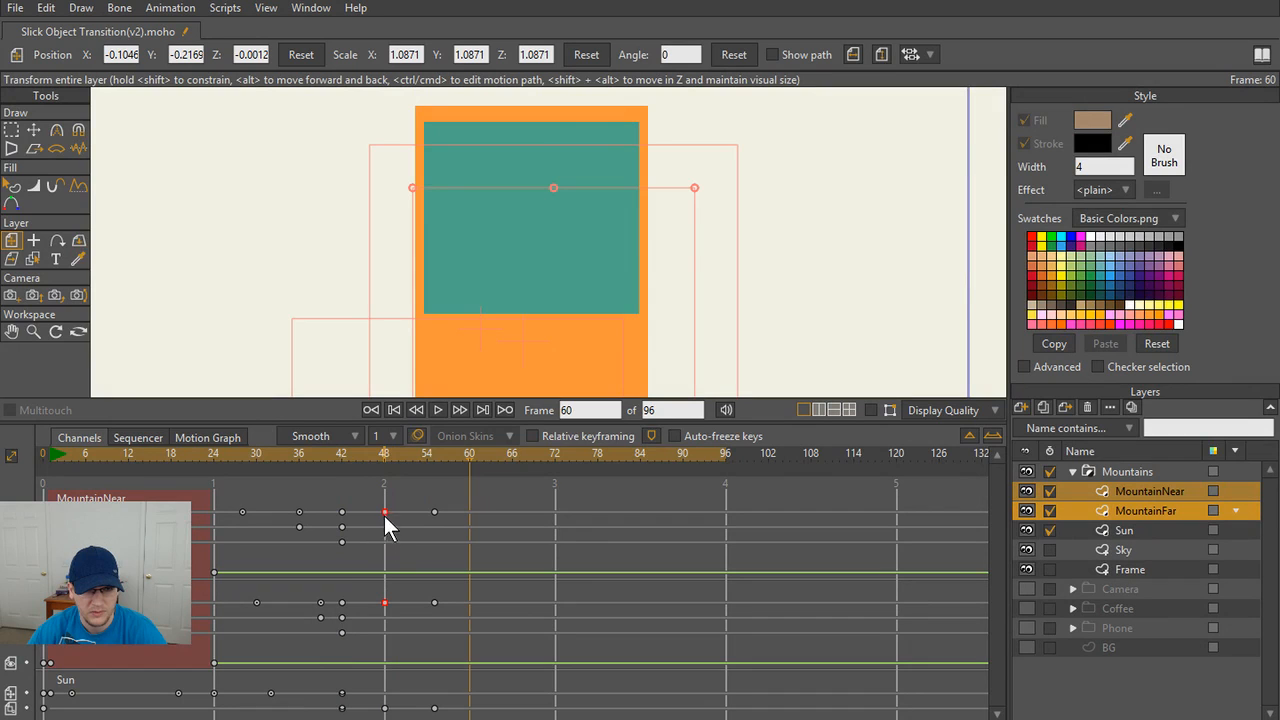
left_click(353, 450)
key("space")
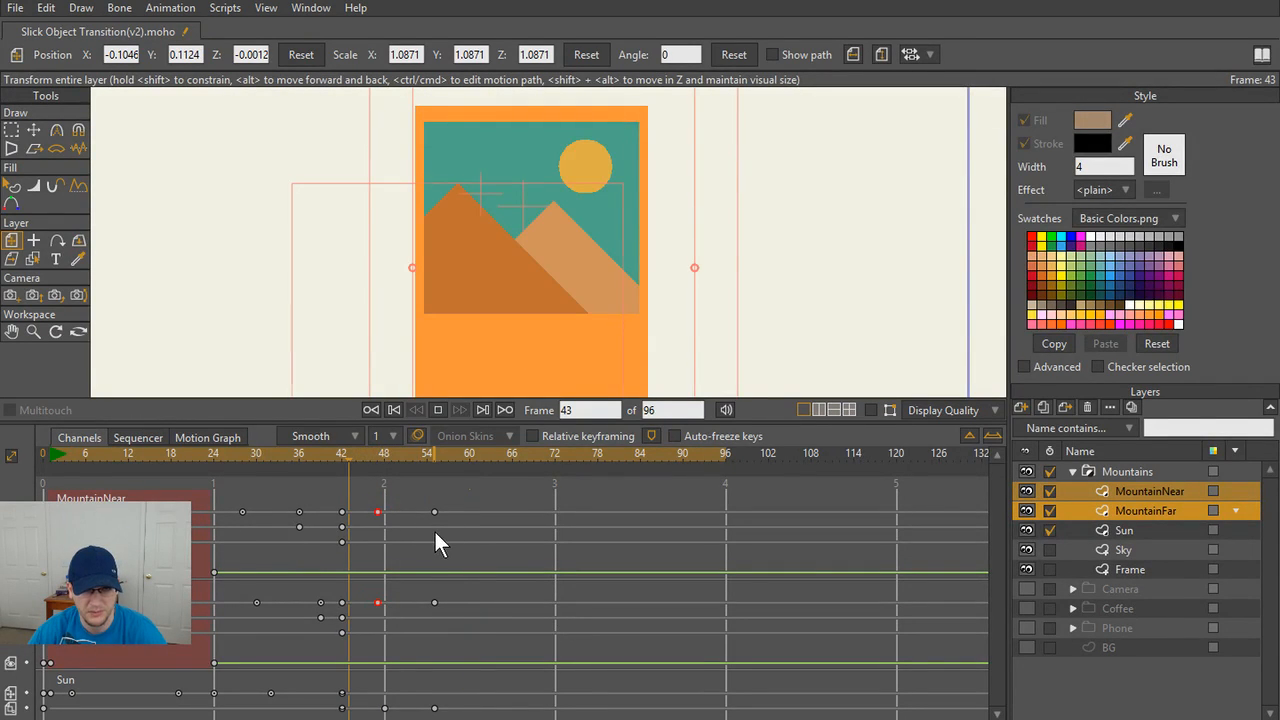
key("space")
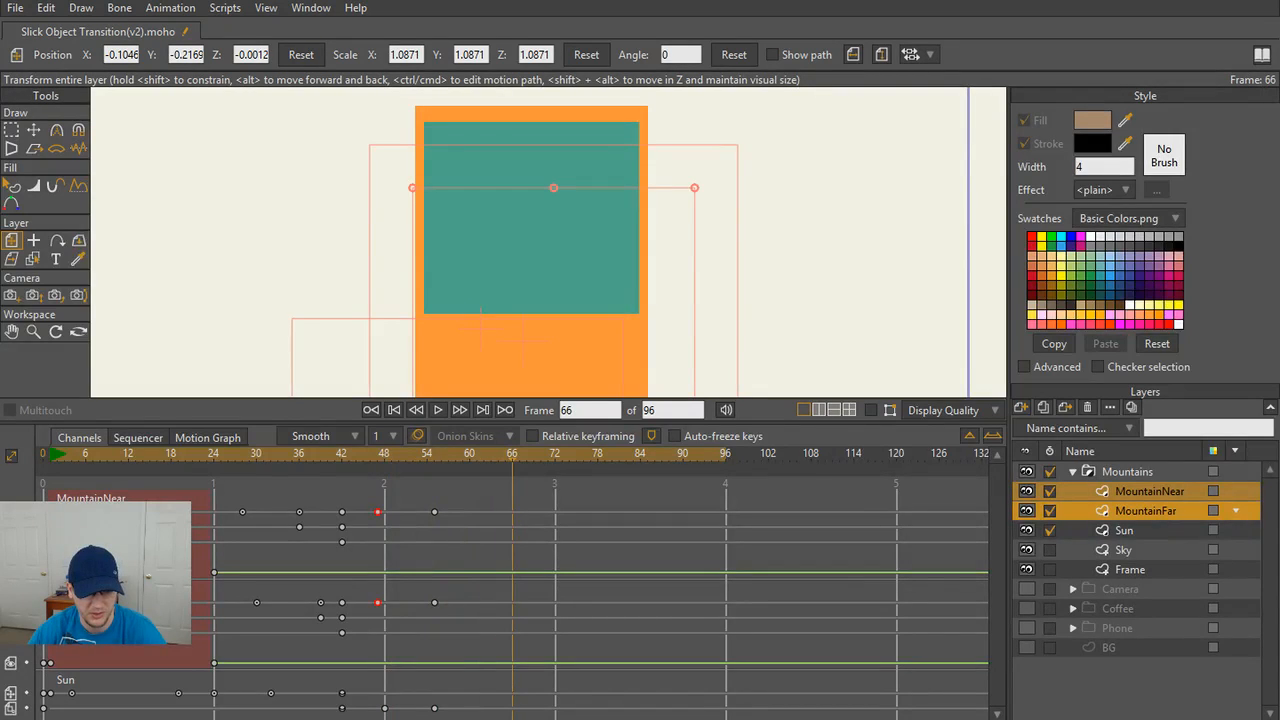
- Switch back to the YouTube tutorial and examine in full screen how the back mountain's keyframes are offset
mouse_move(286, 718)
left_click(390, 665)
left_click(521, 411)
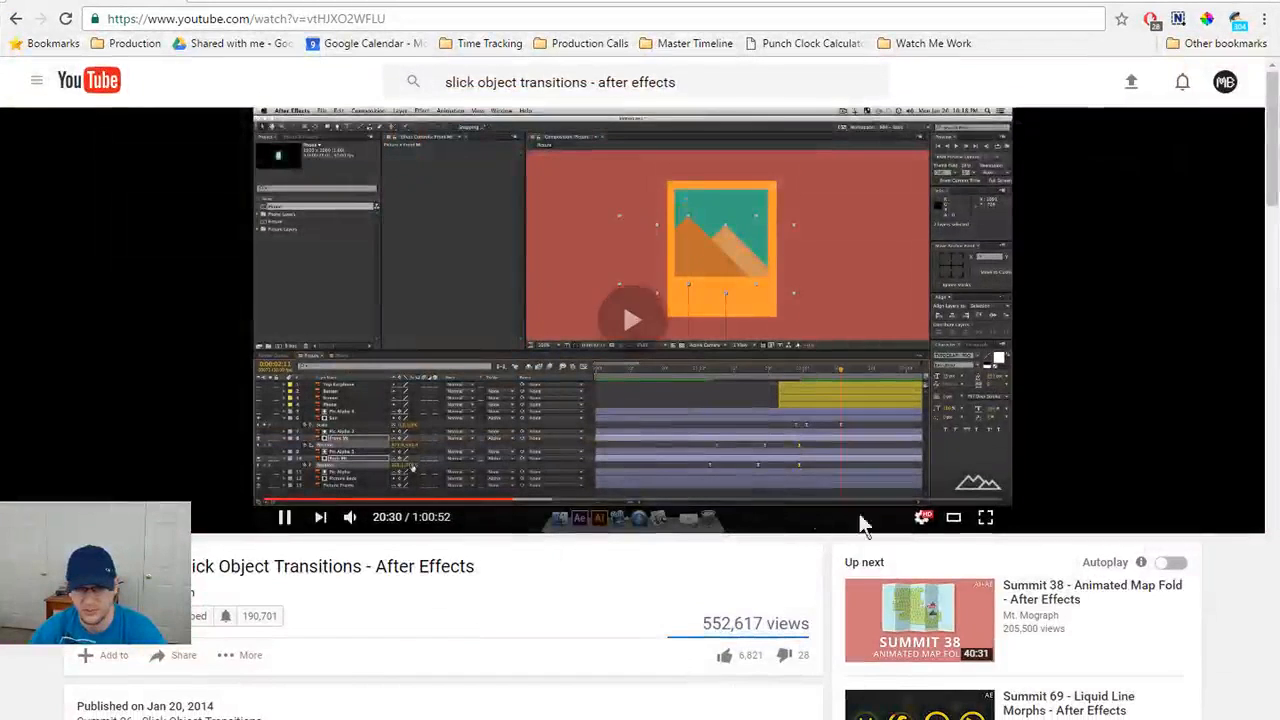
left_click(985, 517)
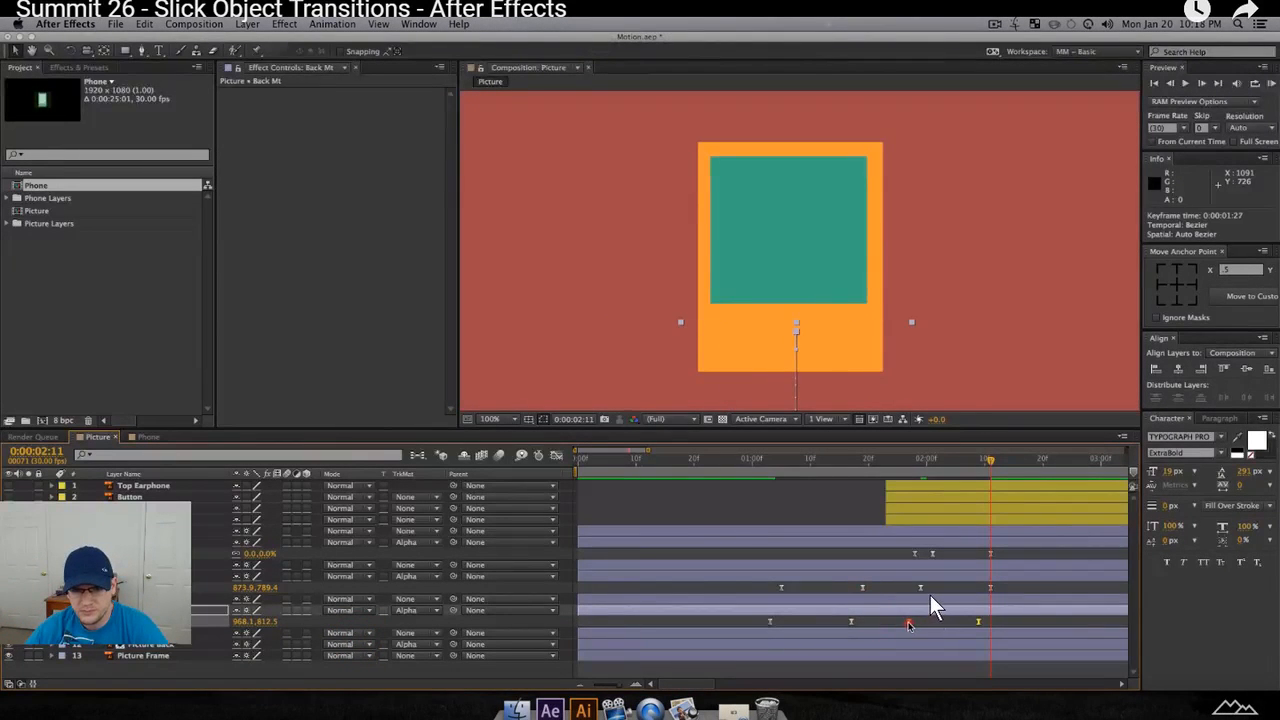
left_click(959, 505)
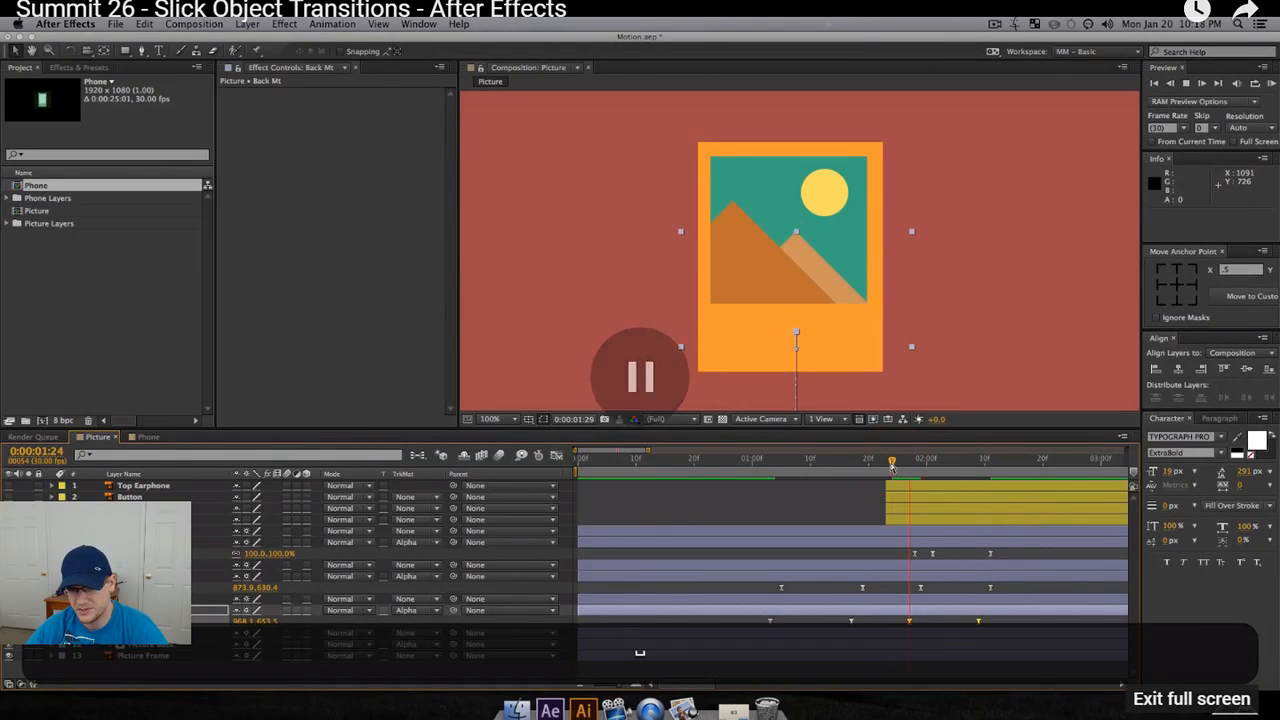
key("Escape")
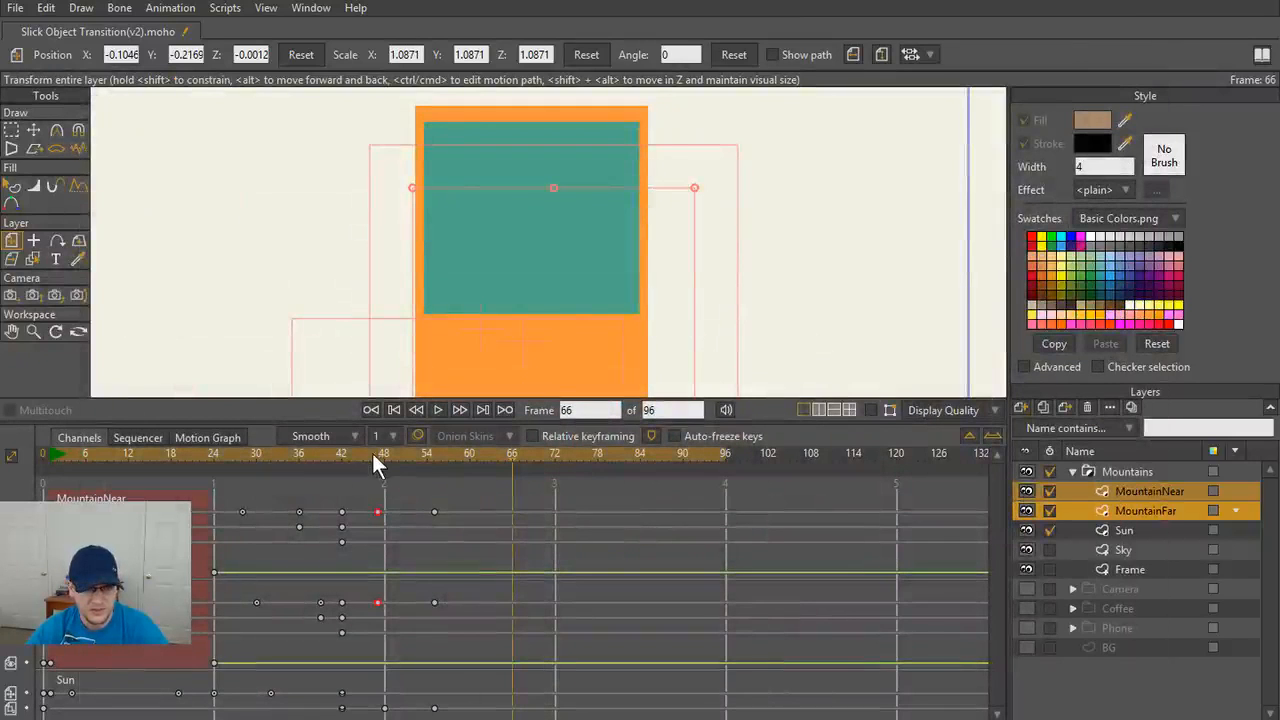
- Try delaying MountainFar's last two position keyframes by two frames, preview the staggered exit, and undo the shift
mouse_move(374, 457)
left_mouse_down()
mouse_move(314, 463)
mouse_move(411, 455)
mouse_move(380, 463)
left_mouse_up()
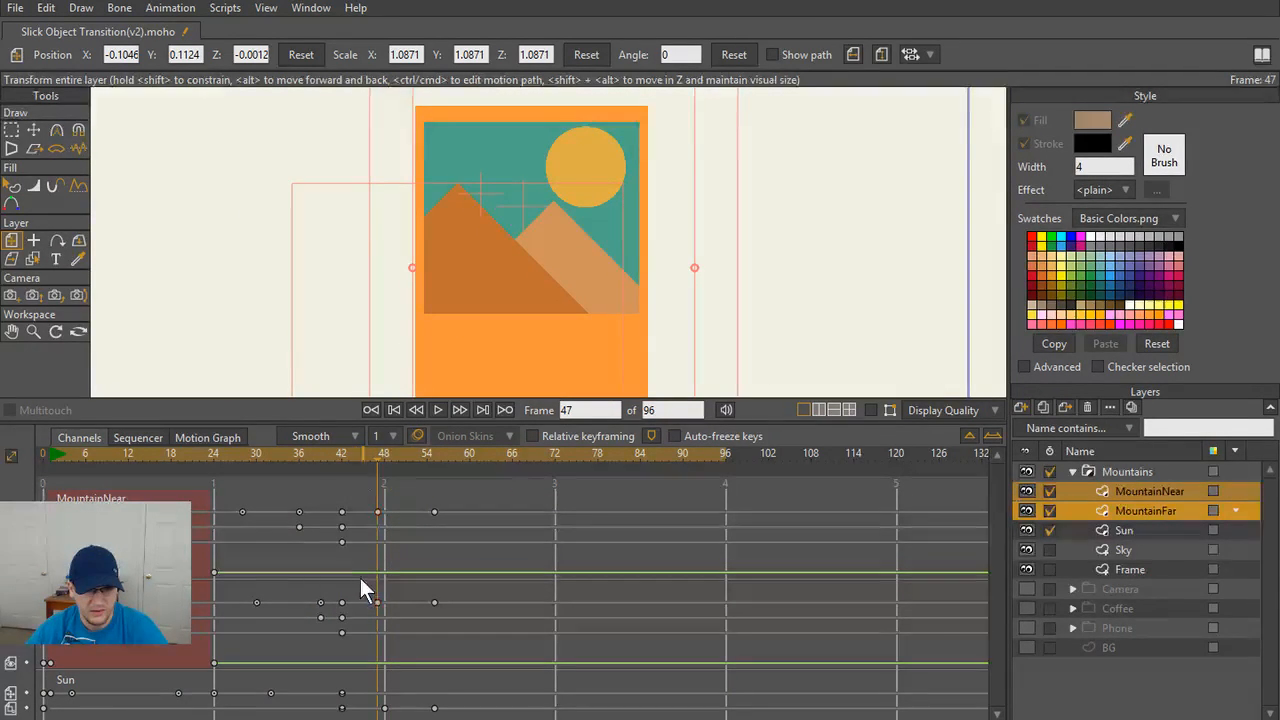
left_click_drag(356, 588, 603, 634)
left_click_drag(379, 600, 390, 602)
key("space")
key("space")
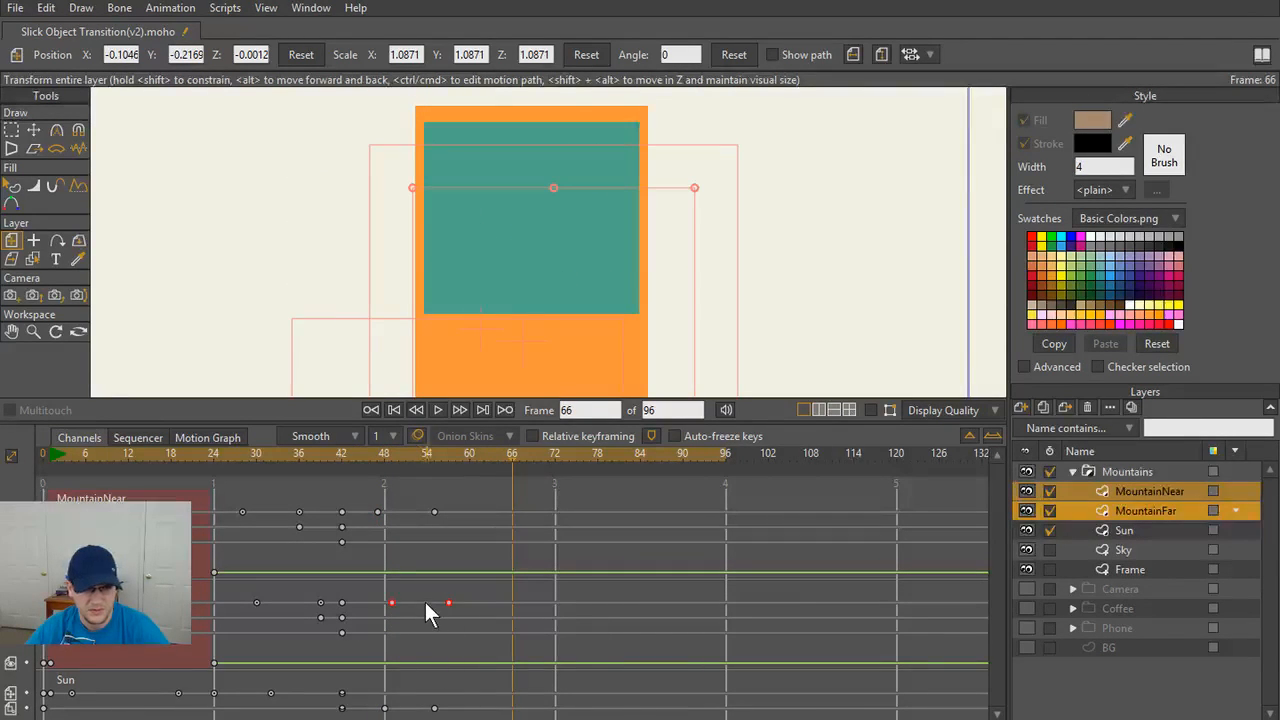
key("ctrl+z")
left_click(376, 592)
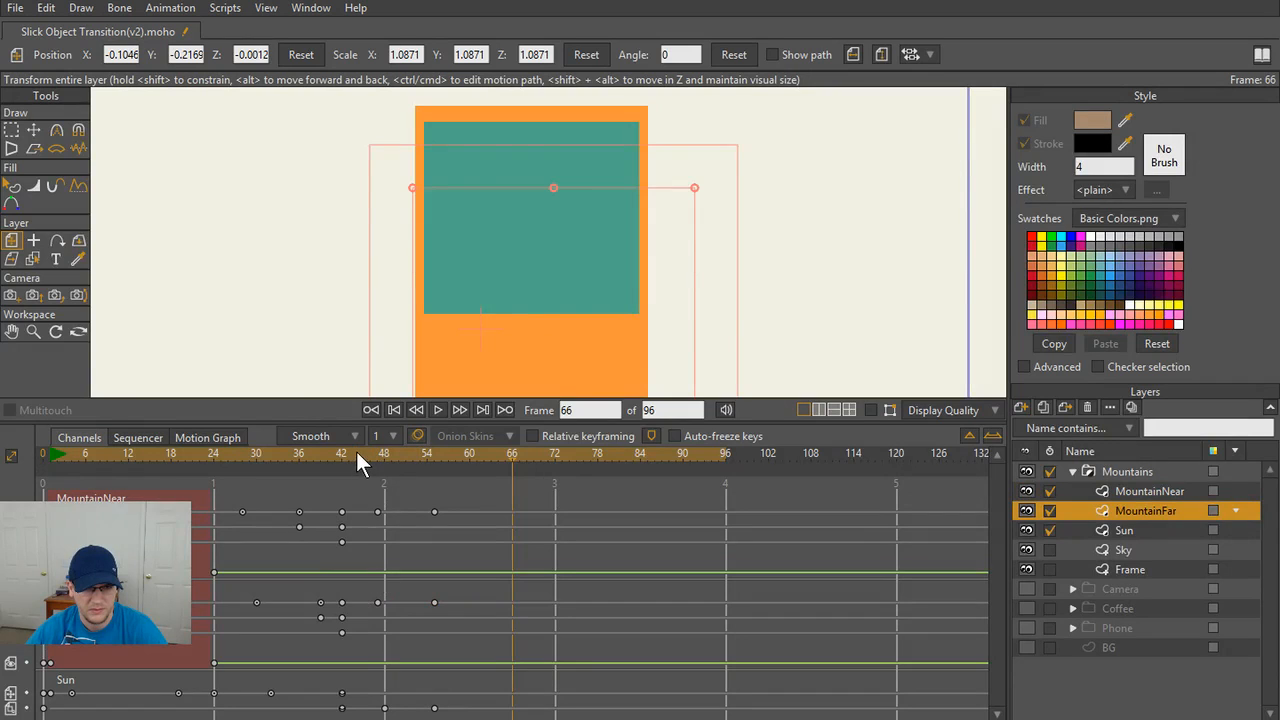
- Move MountainFar's last two position keyframes two frames earlier, to frames 45 and 53, and preview the staggered exit from frame 42
mouse_move(356, 451)
left_mouse_down()
mouse_move(391, 451)
mouse_move(349, 461)
mouse_move(369, 457)
left_mouse_up()
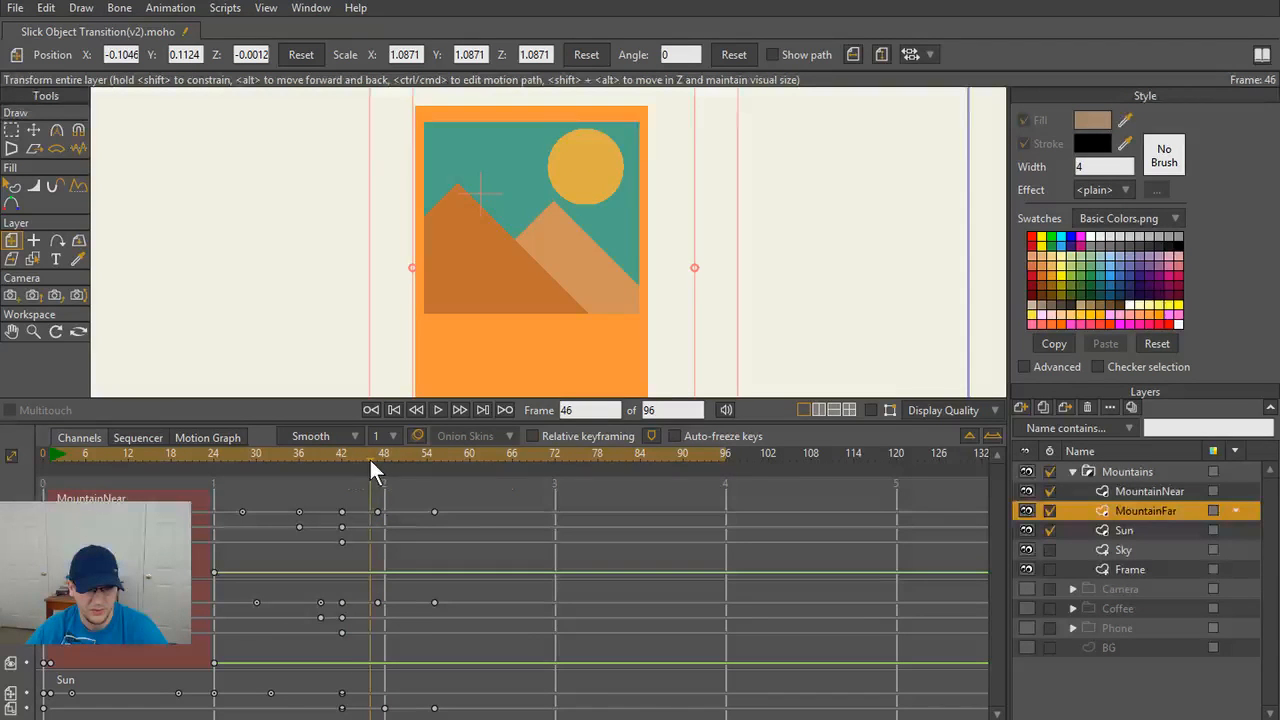
left_click(1030, 508)
left_click(1030, 508)
left_click(1030, 508)
left_click(1030, 508)
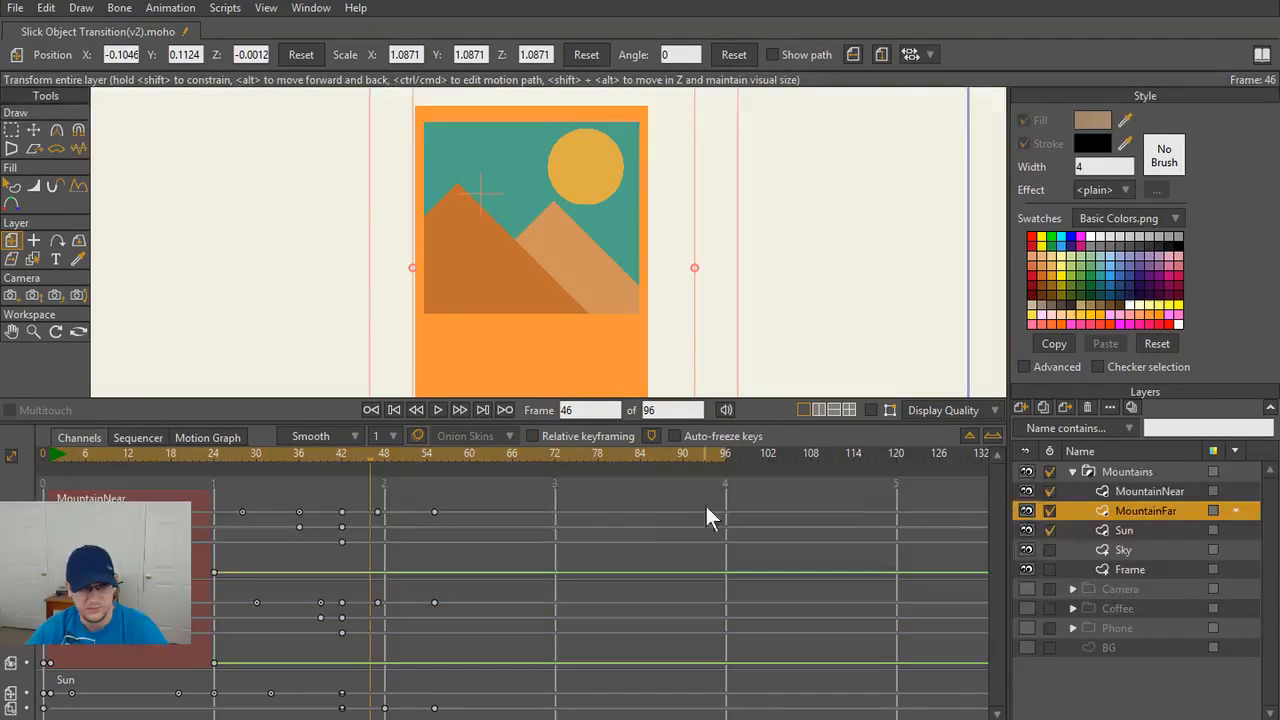
mouse_move(371, 454)
left_mouse_down()
mouse_move(390, 454)
mouse_move(375, 456)
left_mouse_up()
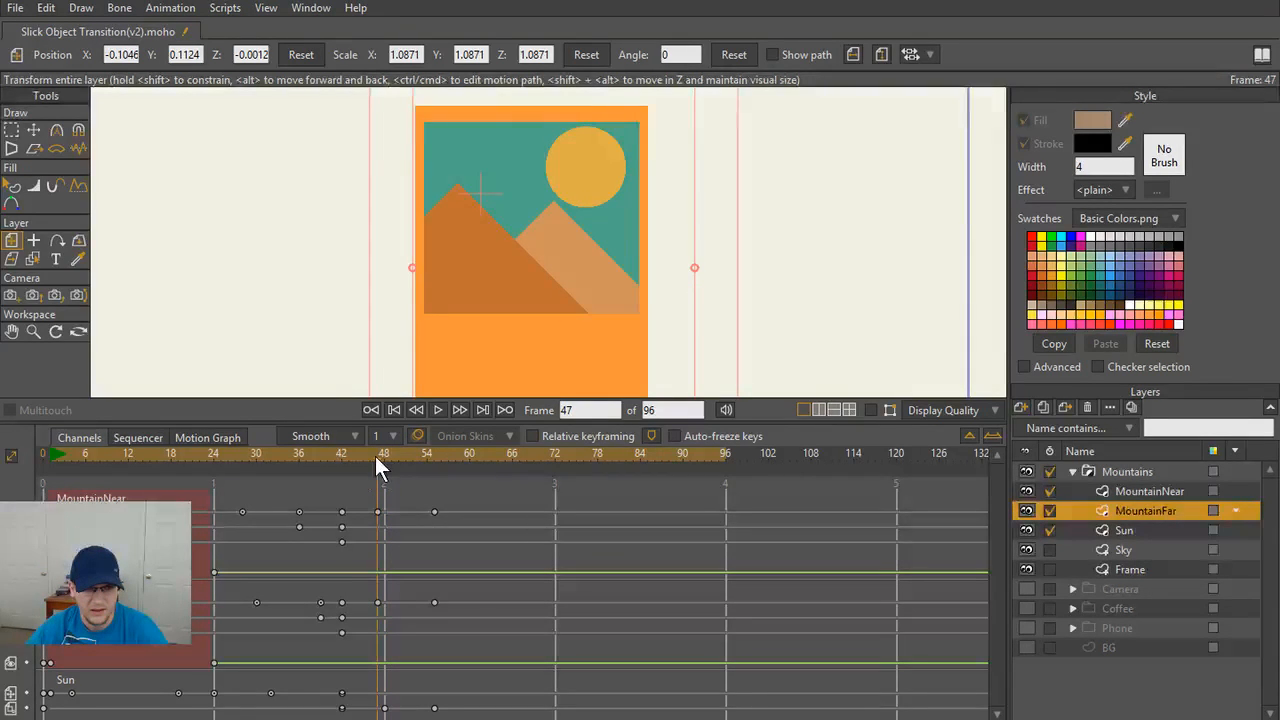
left_click_drag(357, 601, 421, 602)
key("space")
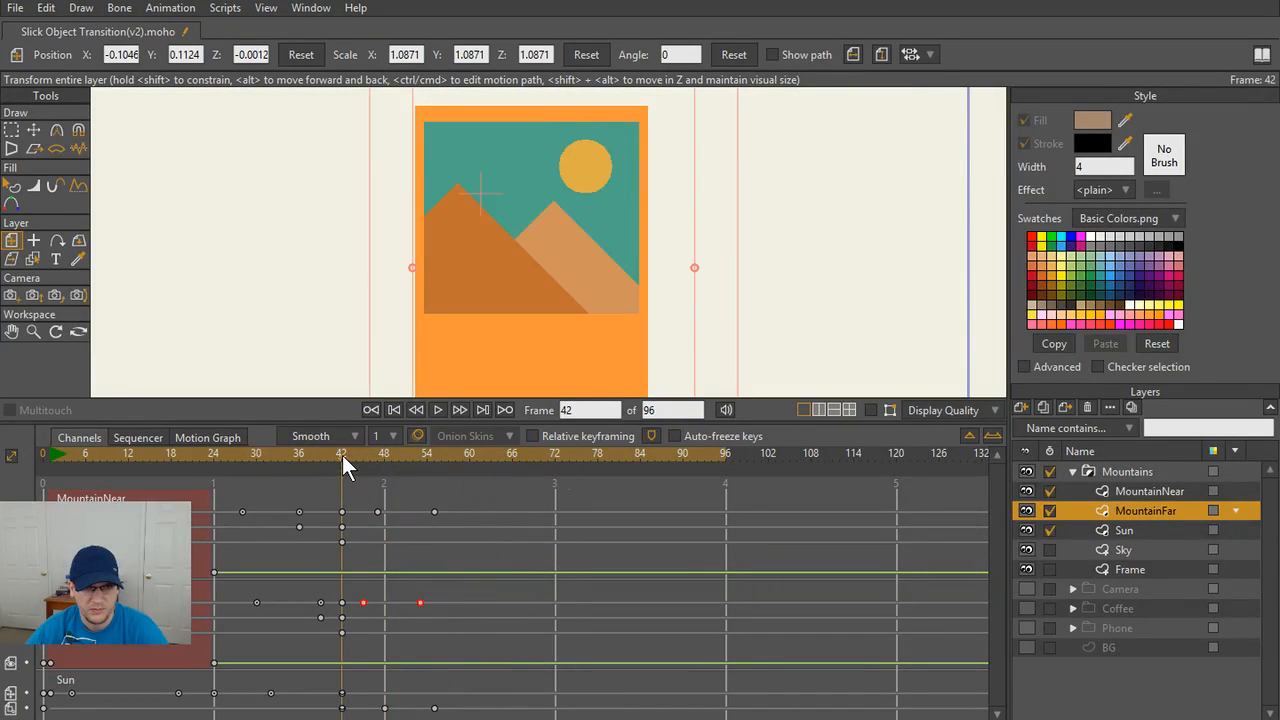
key("space")
key("space")
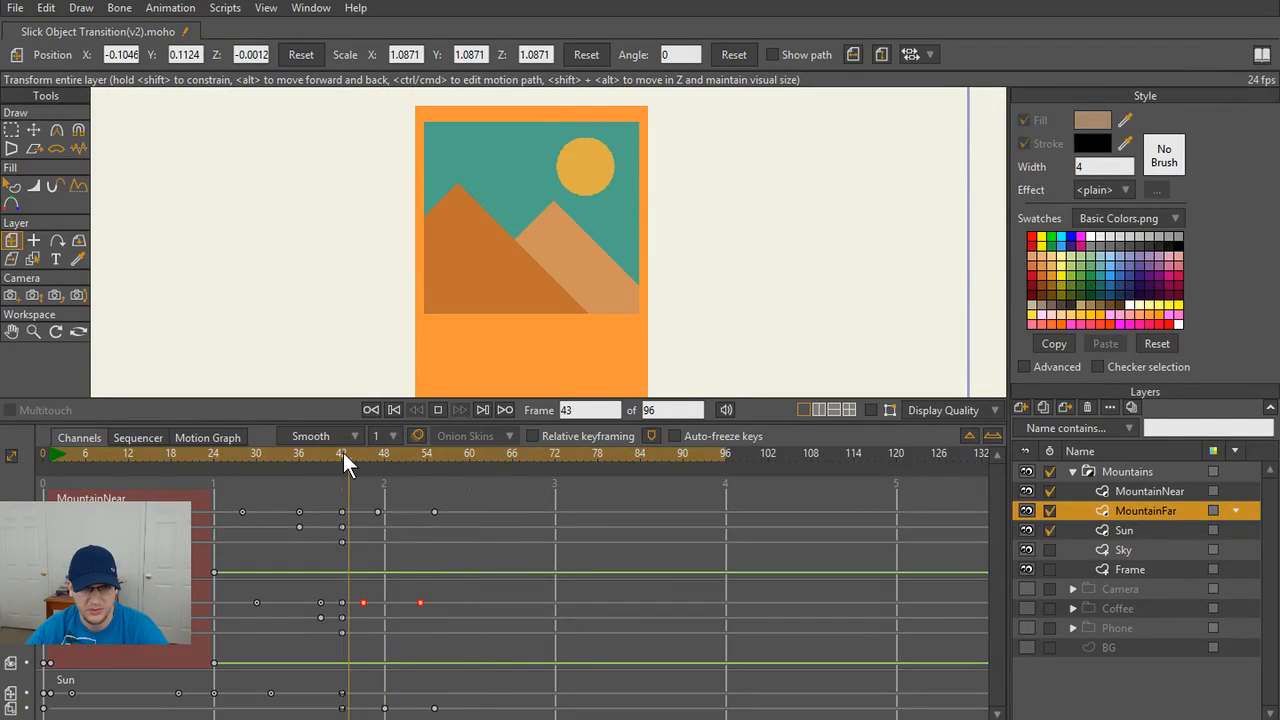
left_click(343, 453)
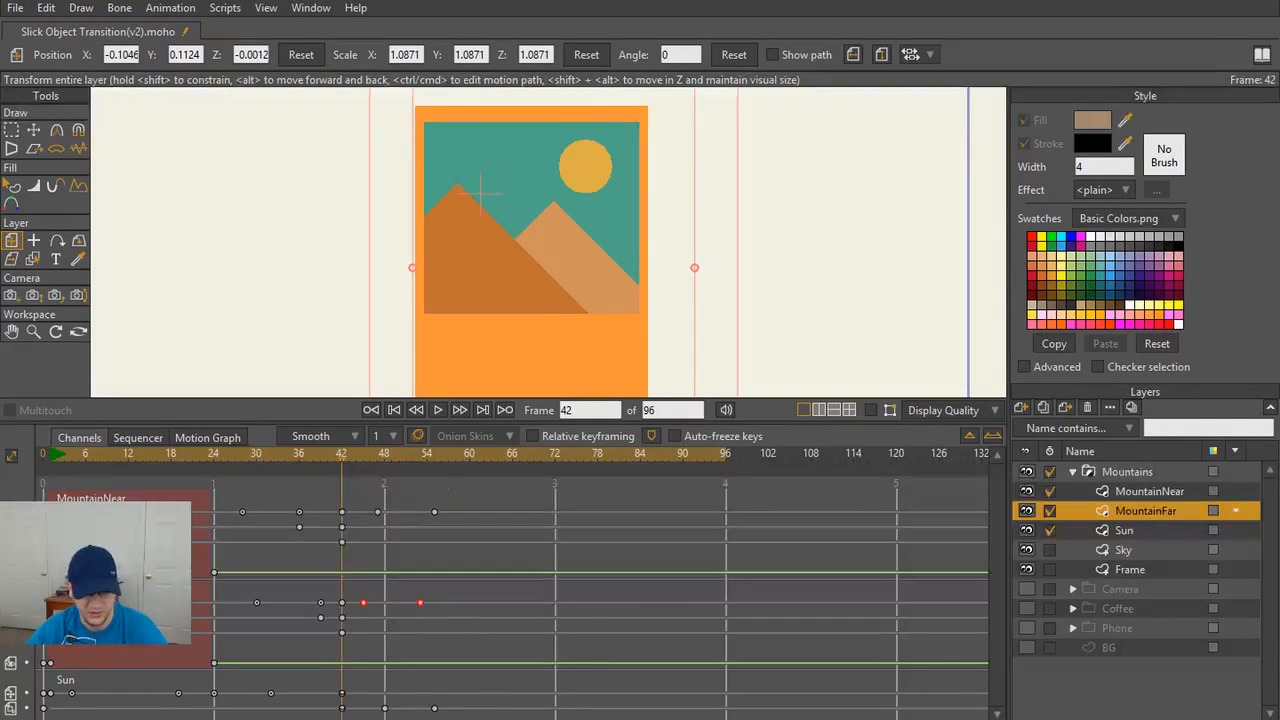
- Switch back to the YouTube tutorial and watch in full screen how the sun and mountains leave the picture frame
mouse_move(286, 718)
left_click(340, 702)
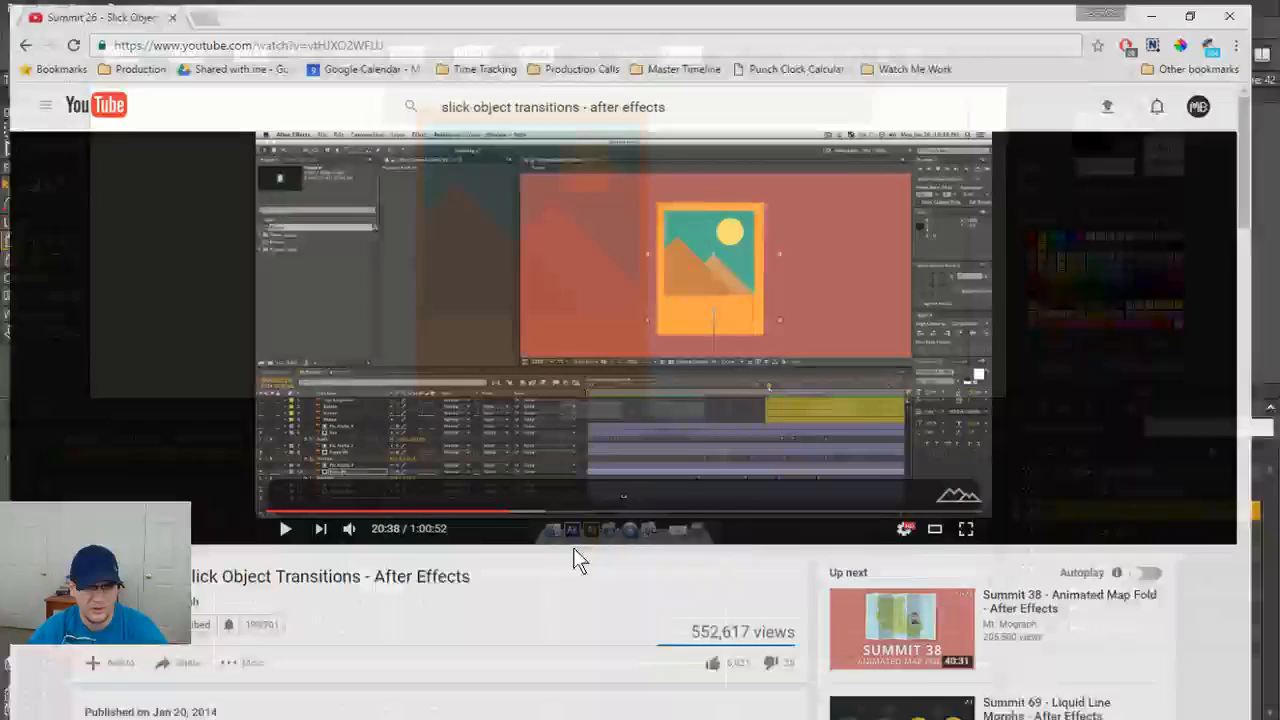
left_click(674, 375)
left_click(998, 515)
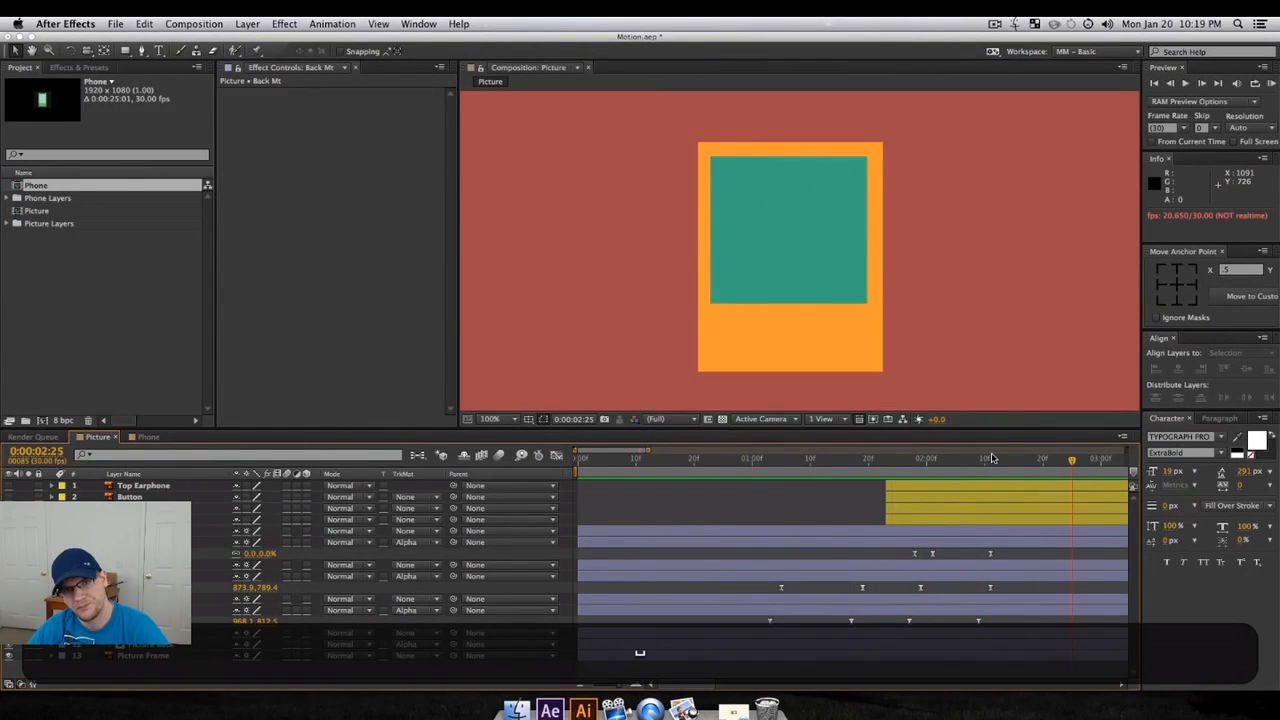
left_click_drag(876, 497, 947, 554)
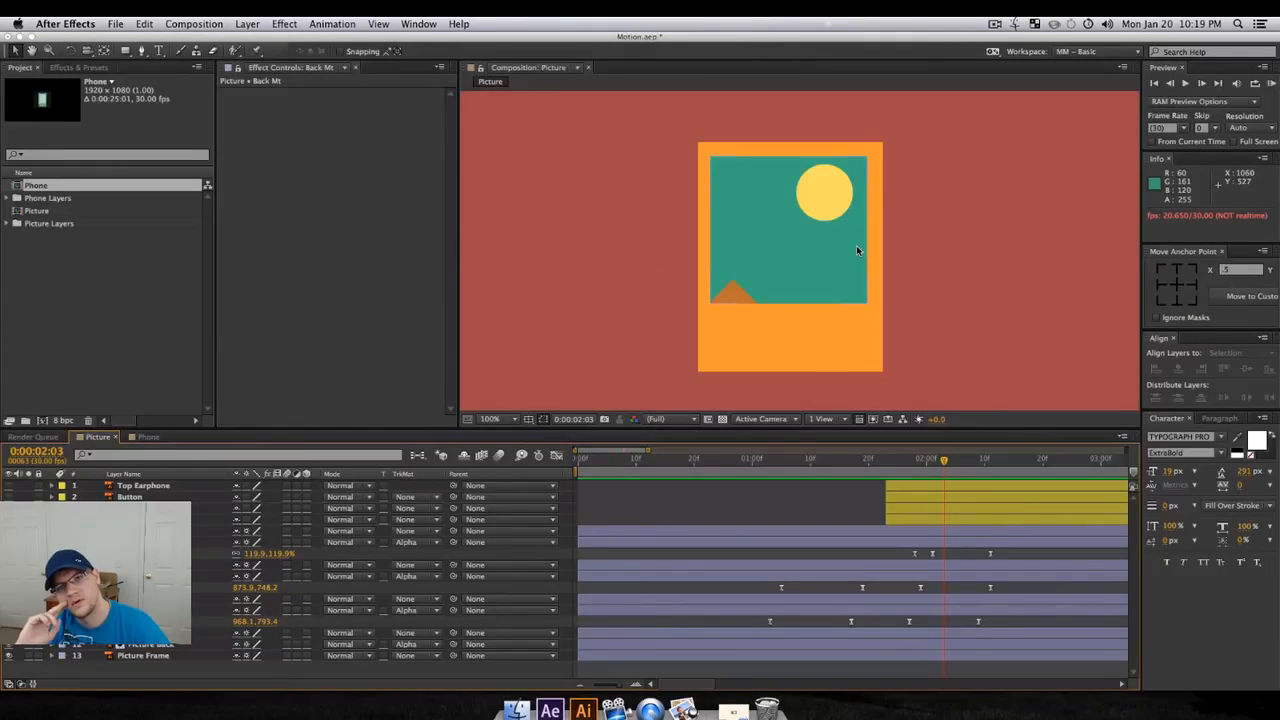
left_click_drag(944, 460, 985, 516)
left_click(985, 514)
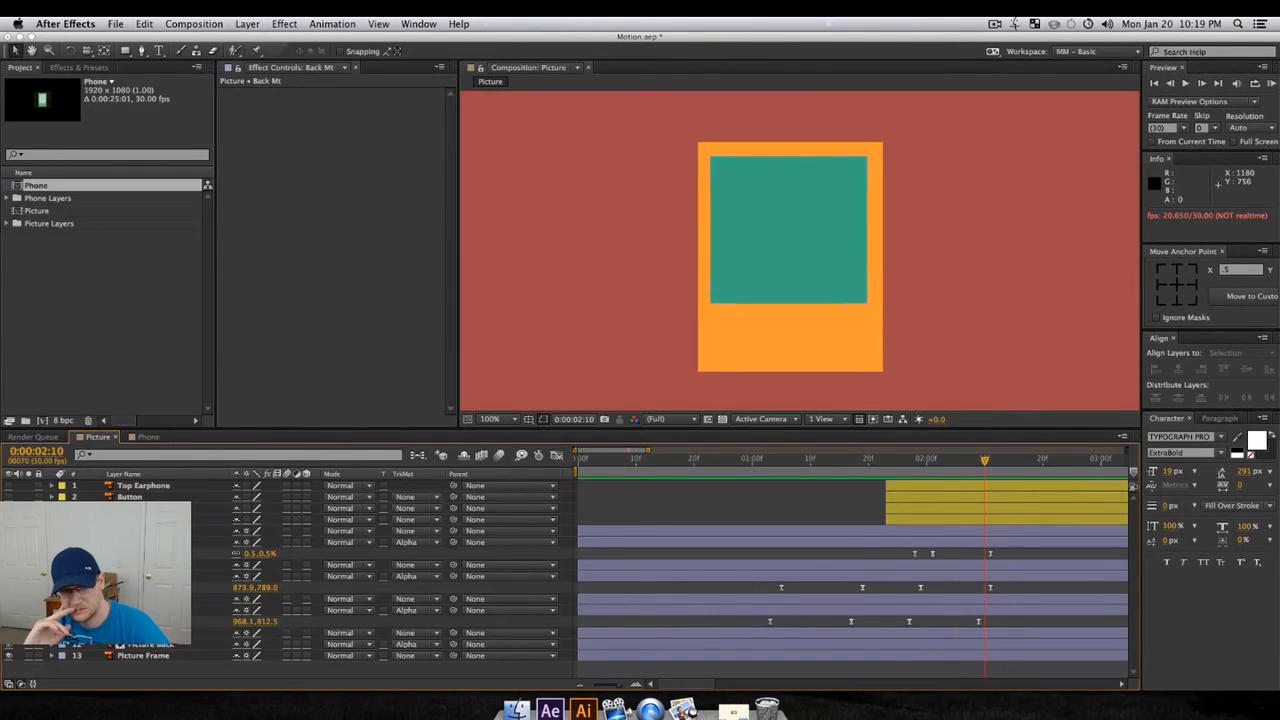
- Examine how the tutorial trims the sun and mountain layers and introduces the phone layer, and return to Moho
left_click(823, 192)
left_click(150, 531)
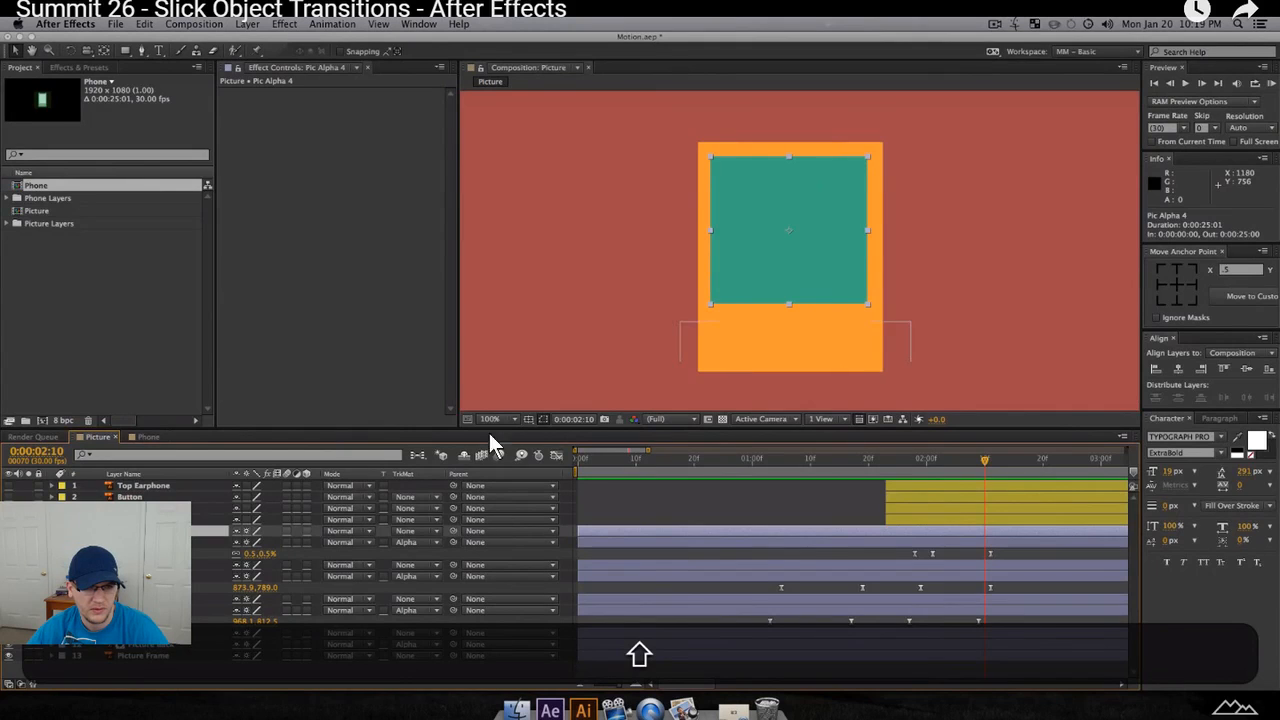
left_click(150, 599, "shift")
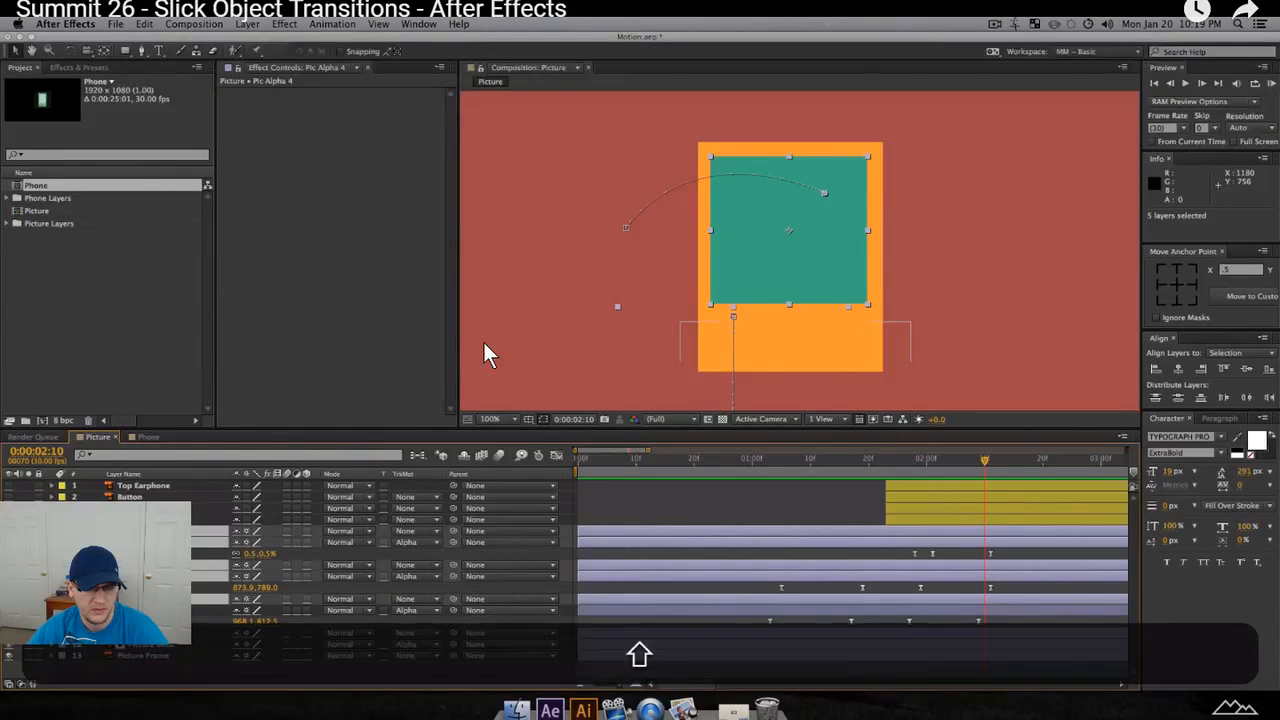
left_click(150, 610, "shift")
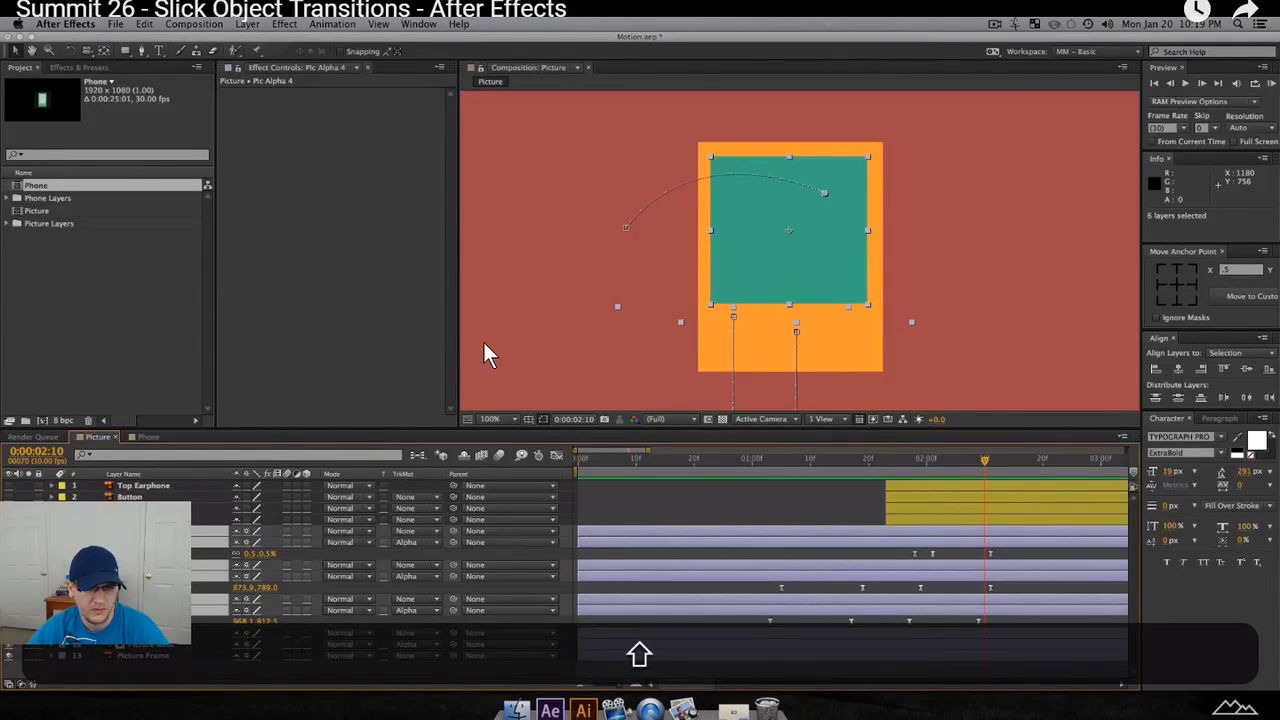
left_click(352, 324)
left_click(352, 324)
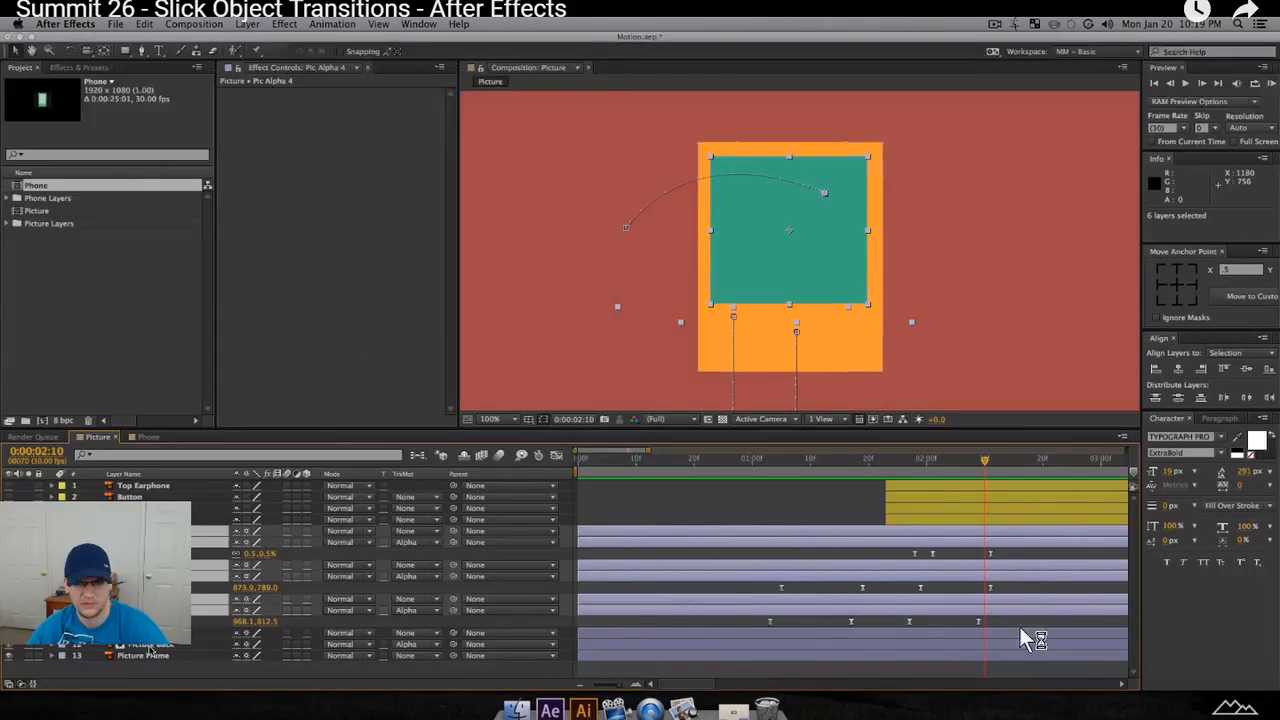
double_click(376, 283)
double_click(357, 291)
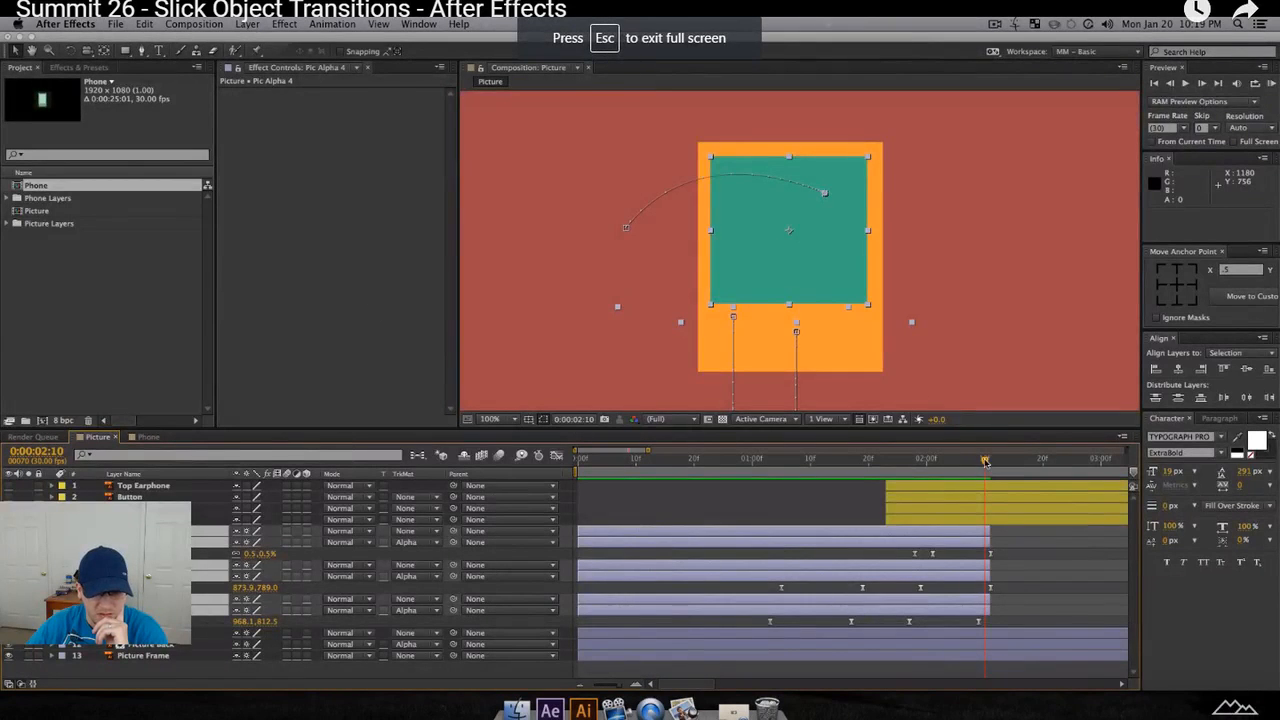
left_click(1252, 702)
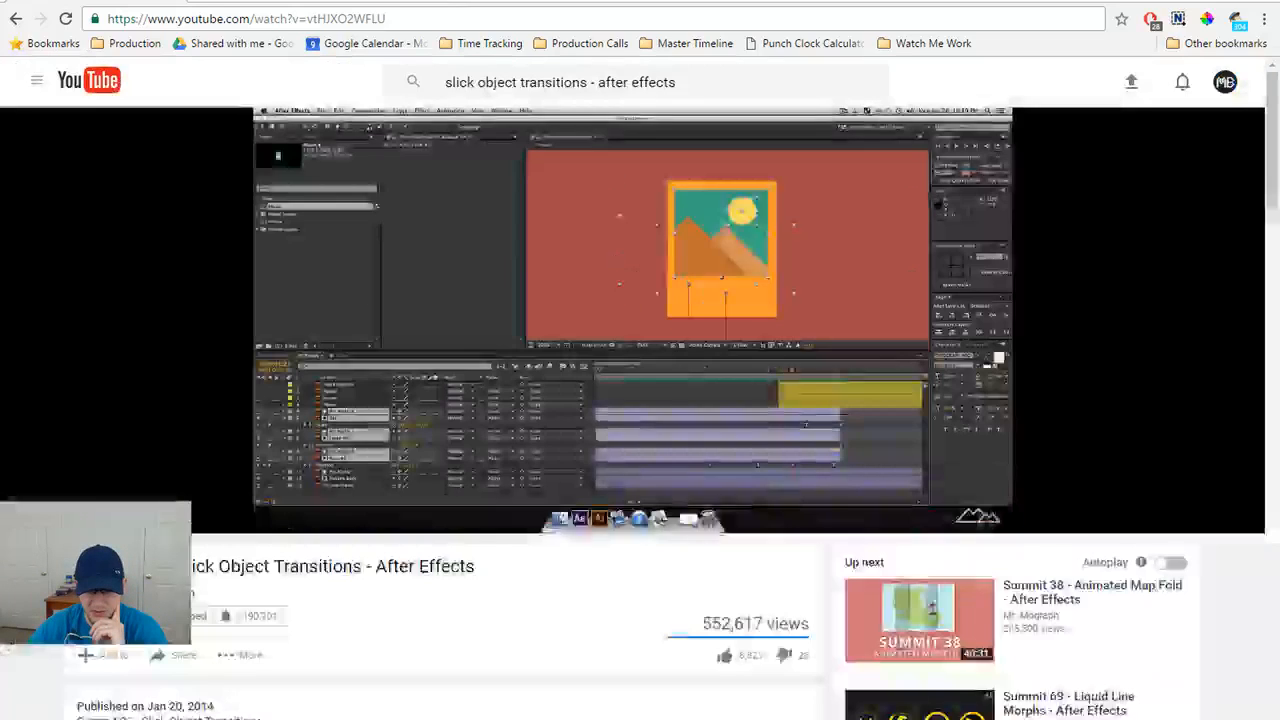
left_click(980, 517)
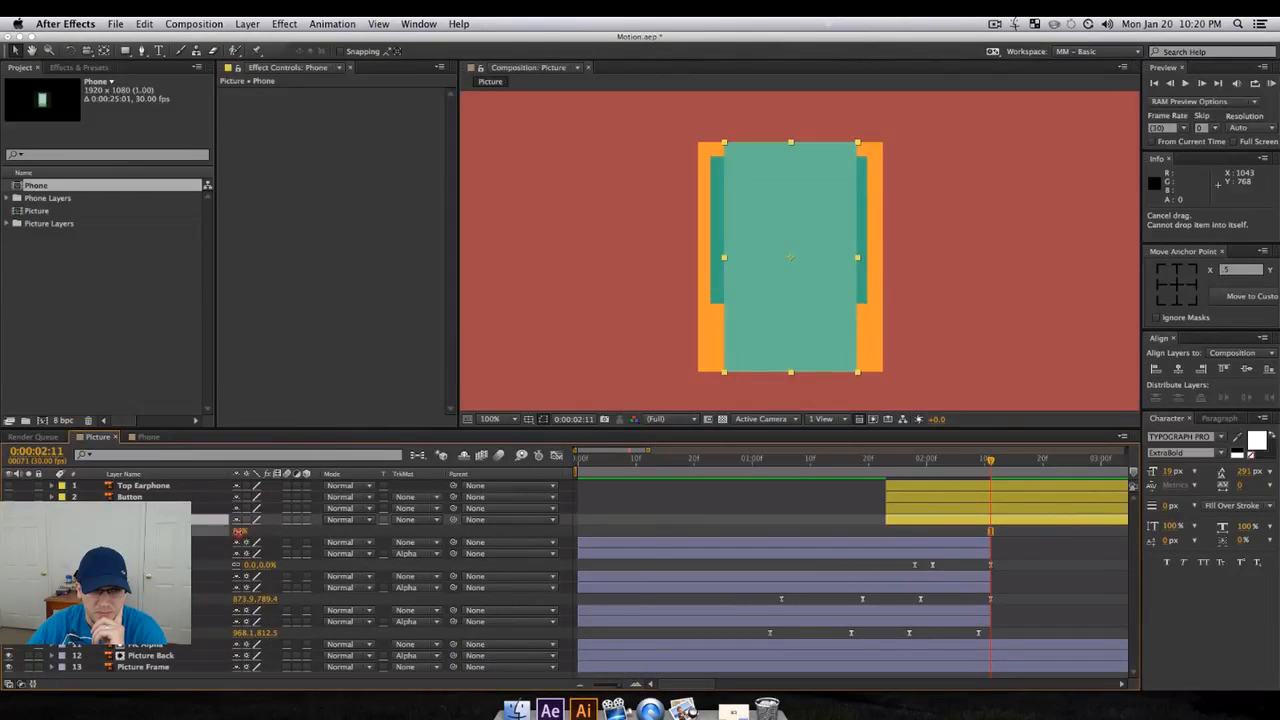
left_click(1110, 463)
left_click(1248, 703)
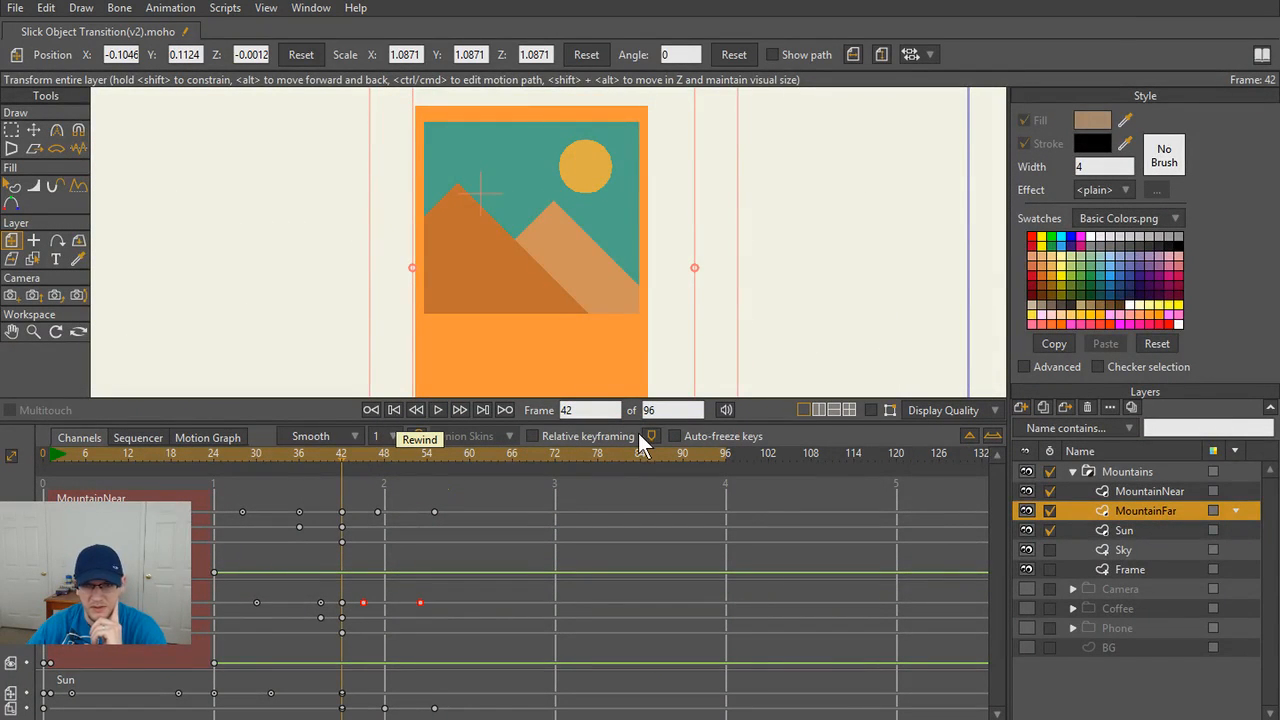
- Collapse the Mountains group and make the Camera, Coffee, Phone and BG layers visible
left_click(1074, 471)
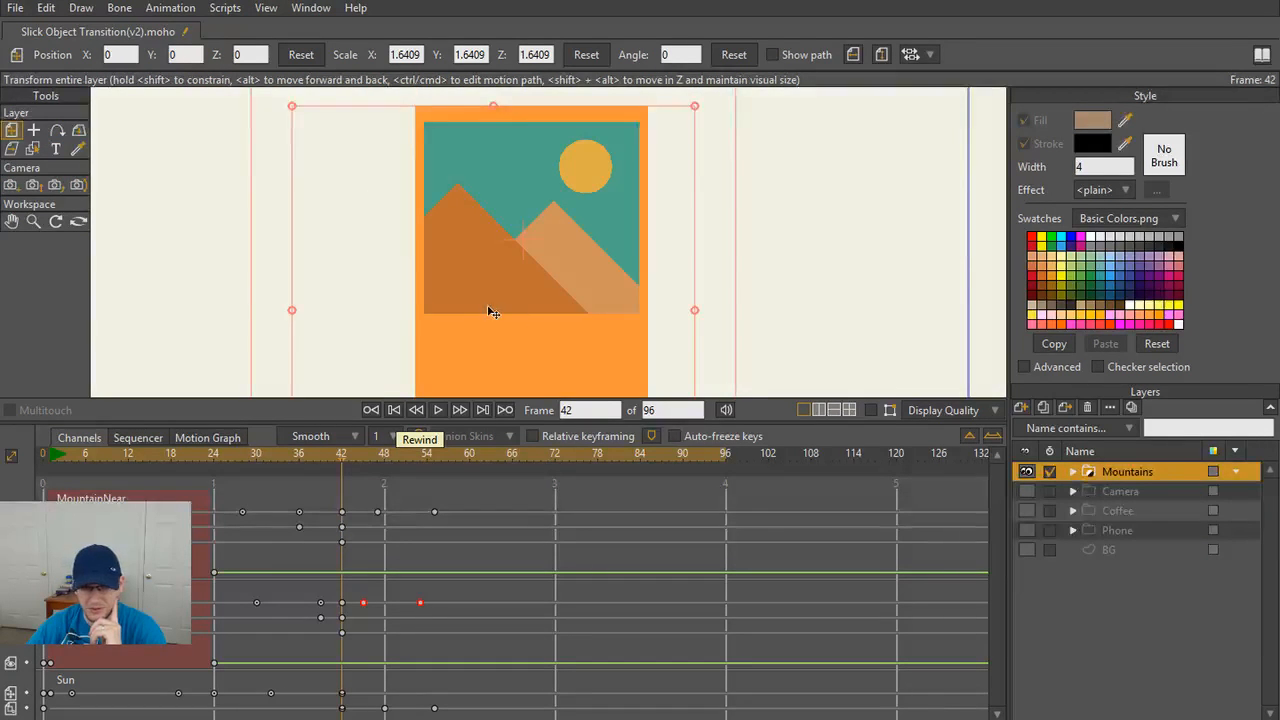
scroll(491, 319, "down", 5)
scroll(490, 328, "up", 3)
scroll(491, 331, "down", 4)
scroll(494, 331, "up", 3)
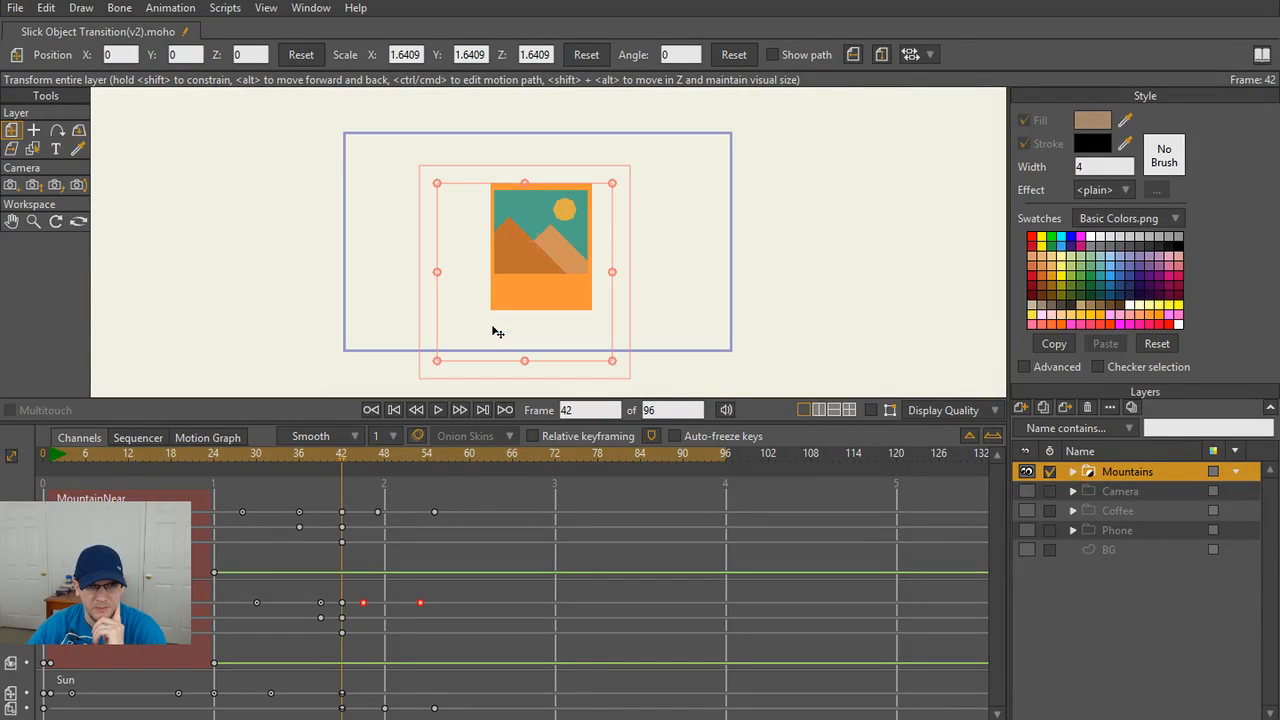
scroll(493, 331, "down", 1)
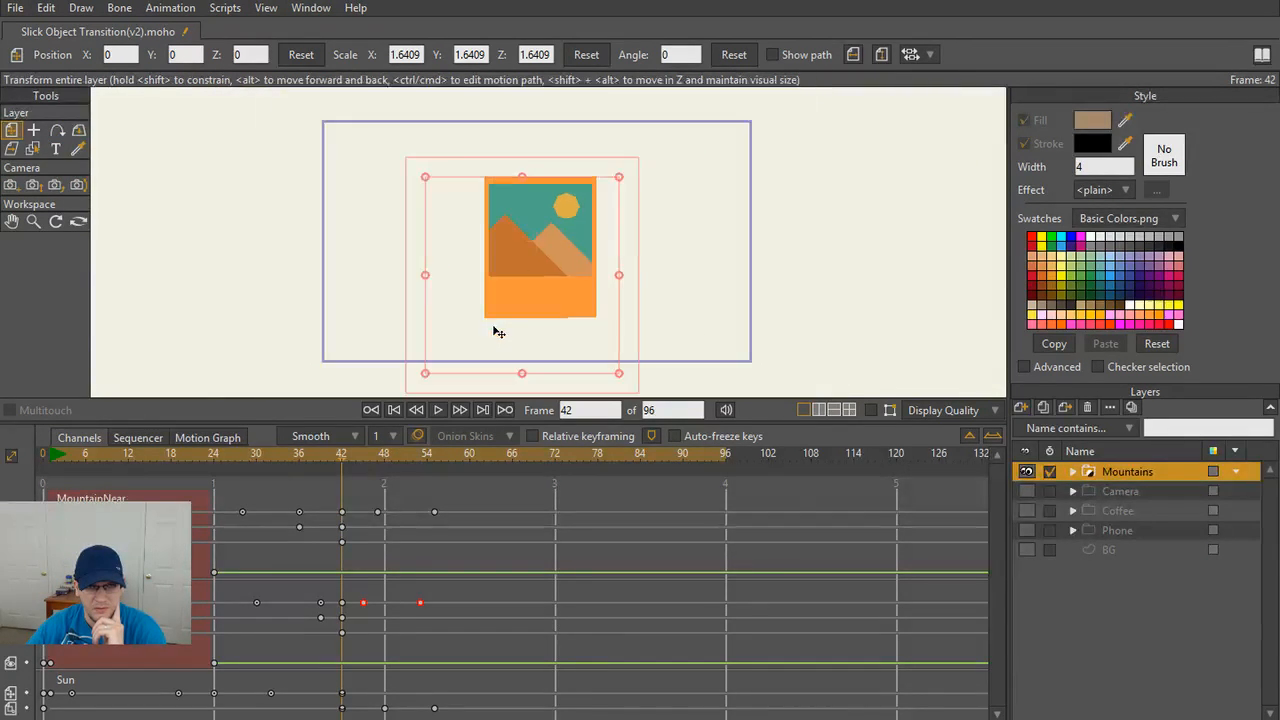
scroll(498, 331, "down", 2)
scroll(498, 331, "up", 2)
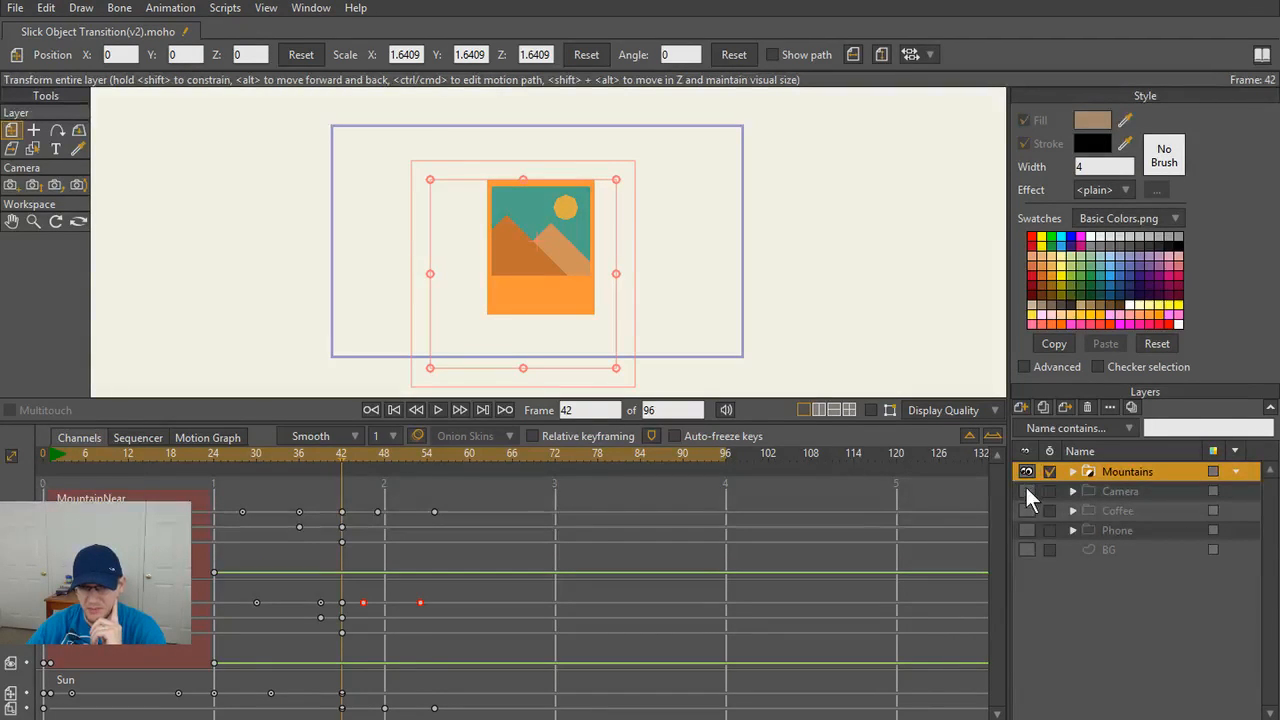
left_click_drag(1024, 490, 1025, 548)
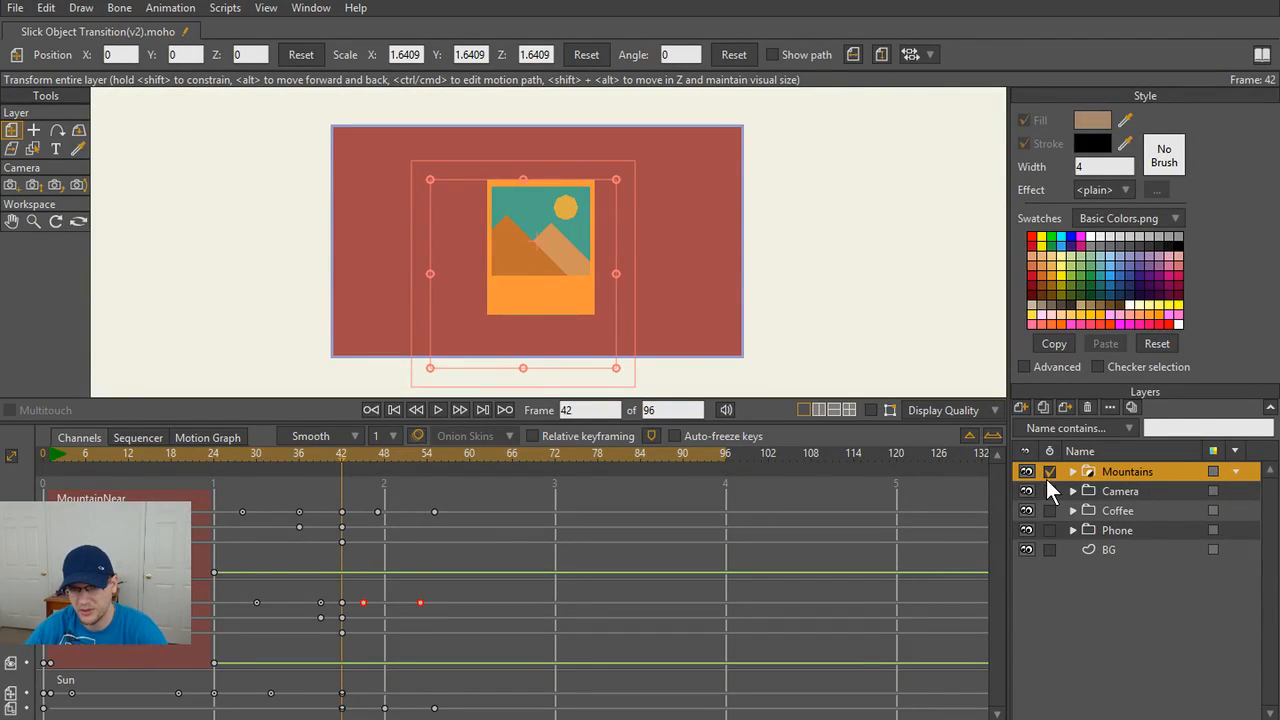
- Move the Camera group above the Mountains group in the layer order
left_click(1132, 490)
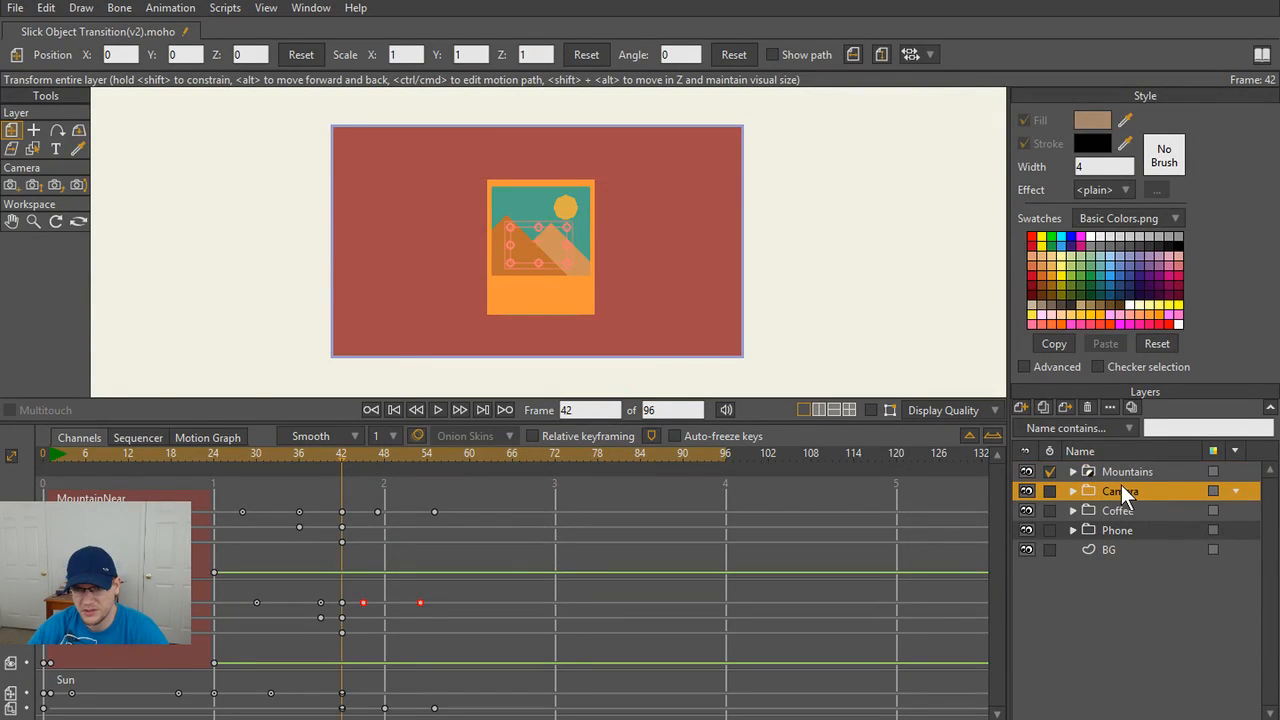
left_click_drag(1121, 486, 1121, 467)
scroll(589, 238, "up", 4)
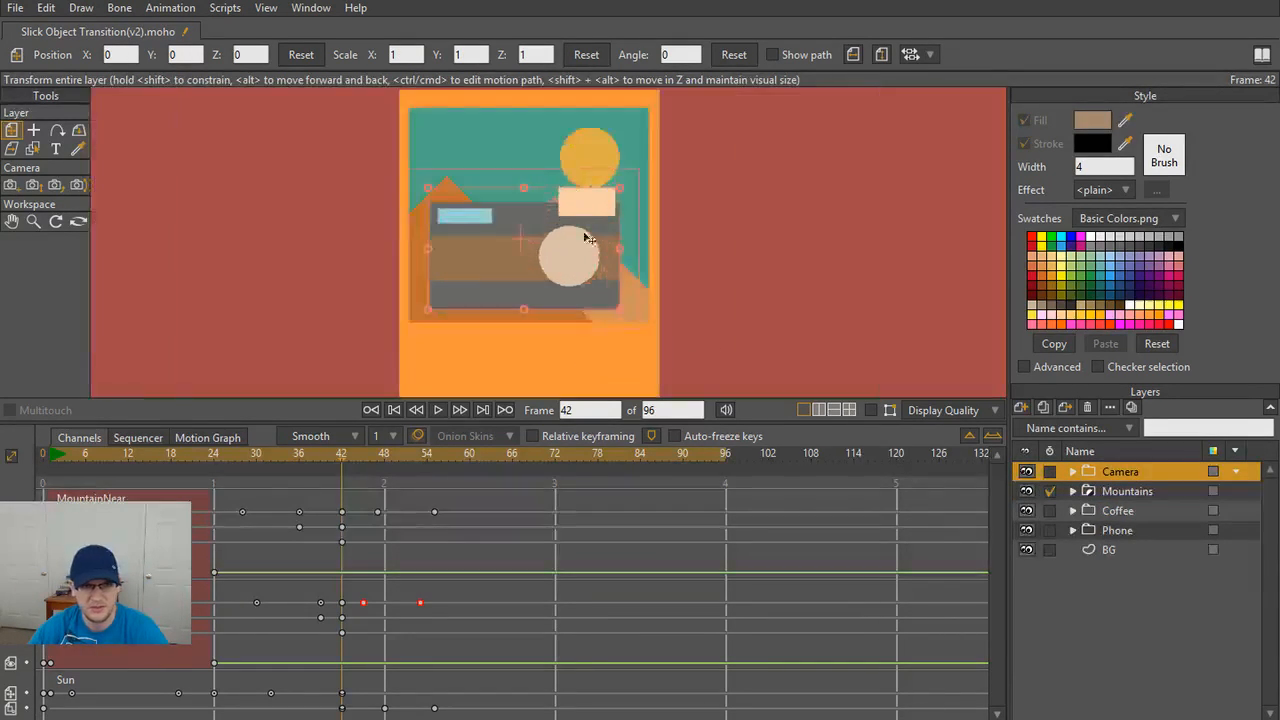
scroll(590, 246, "down", 1)
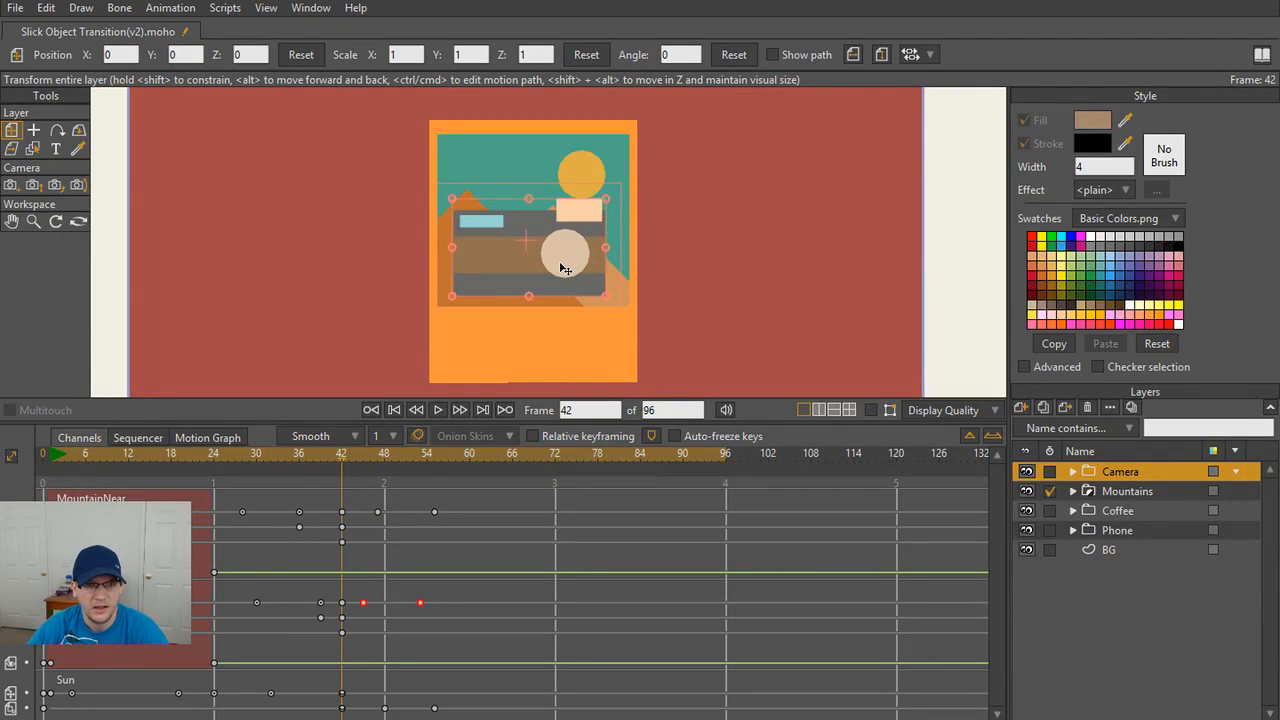
scroll(563, 268, "up", 1)
scroll(560, 263, "down", 2)
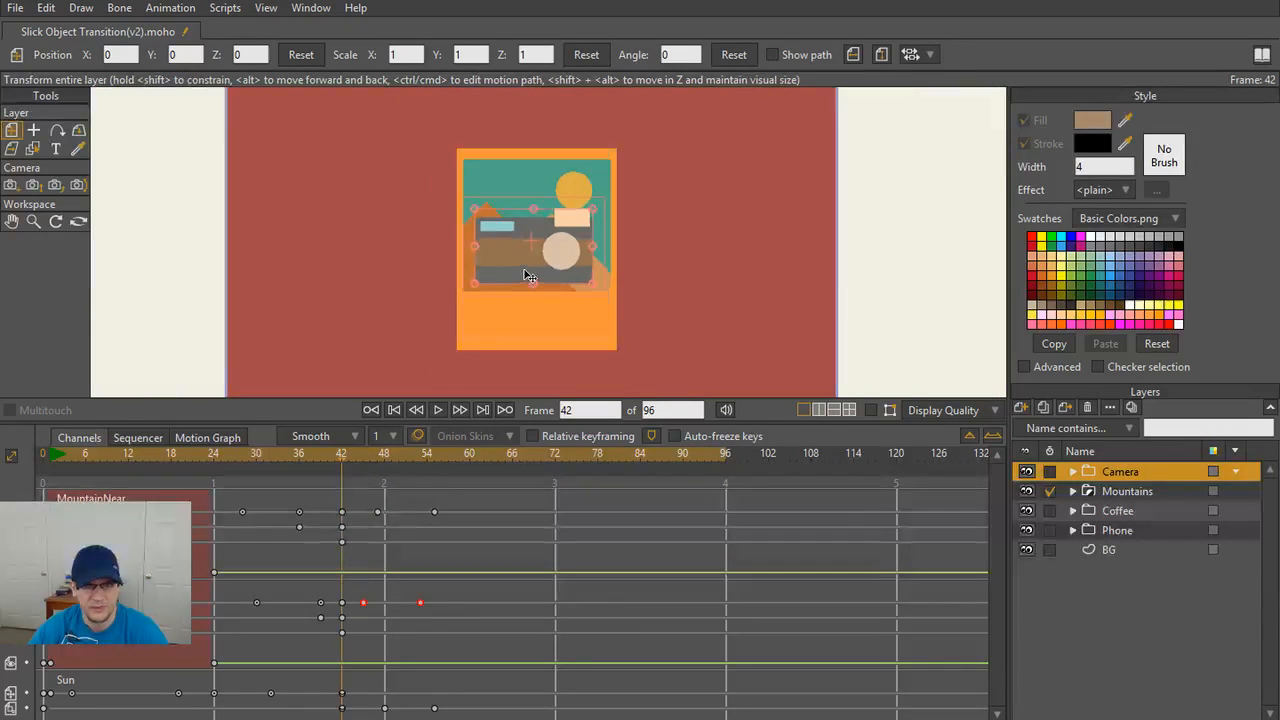
- Compare frames 0 and 1 to examine how the camera's size and placement relate to the picture frame and phone
left_click(395, 409)
scroll(514, 276, "up", 4)
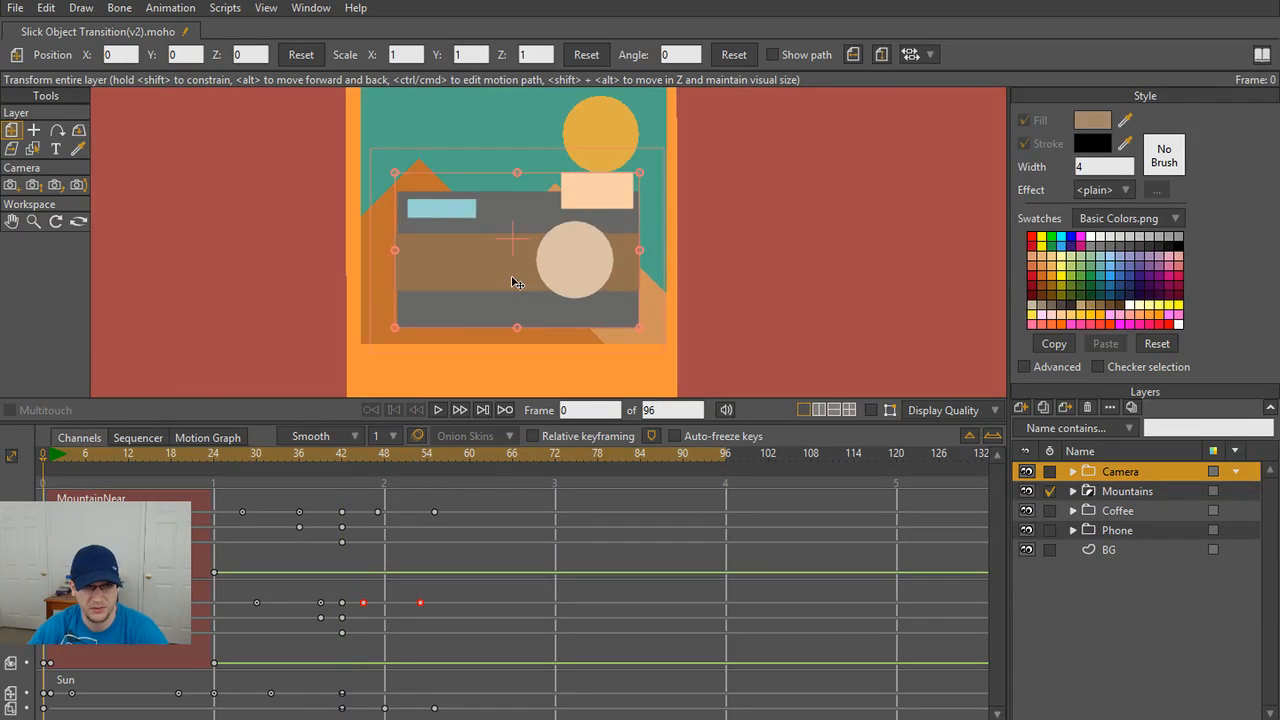
scroll(514, 282, "down", 4)
scroll(478, 335, "up", 4)
scroll(516, 292, "down", 4)
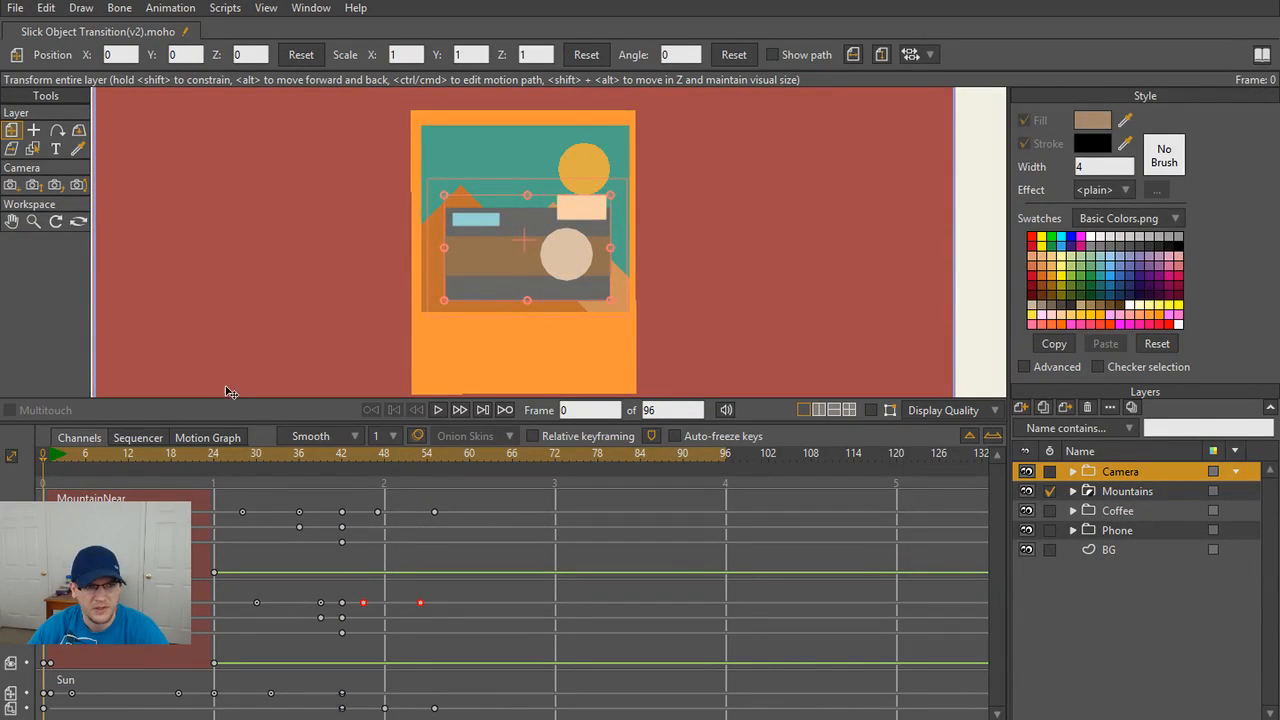
left_click(51, 456)
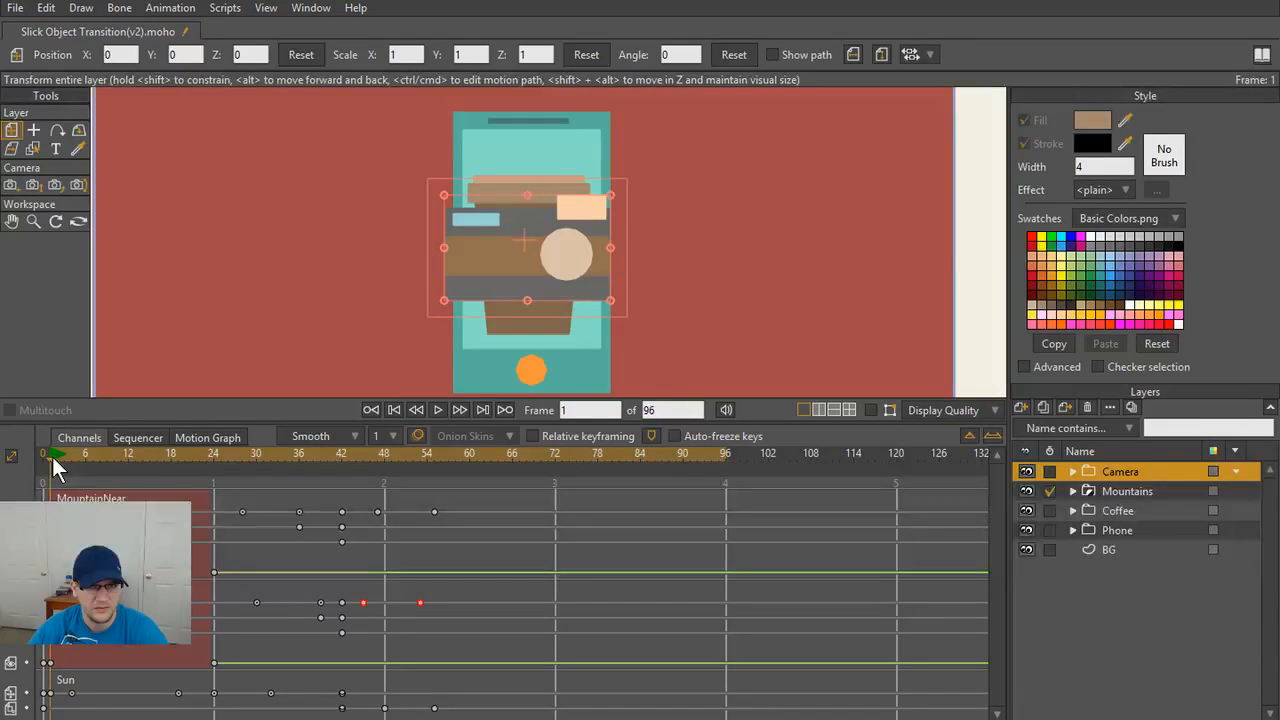
left_click(42, 457)
left_click(52, 457)
left_click(44, 457)
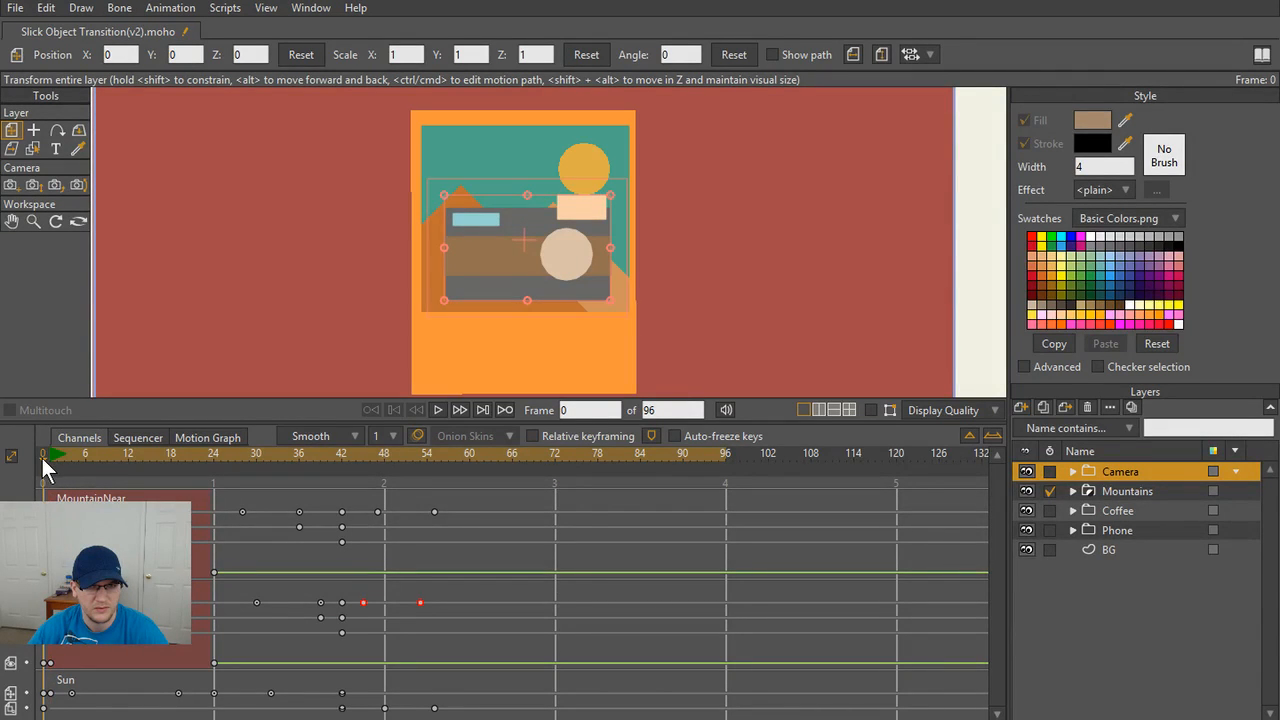
left_click(51, 456)
left_click(42, 457)
scroll(533, 306, "up", 2)
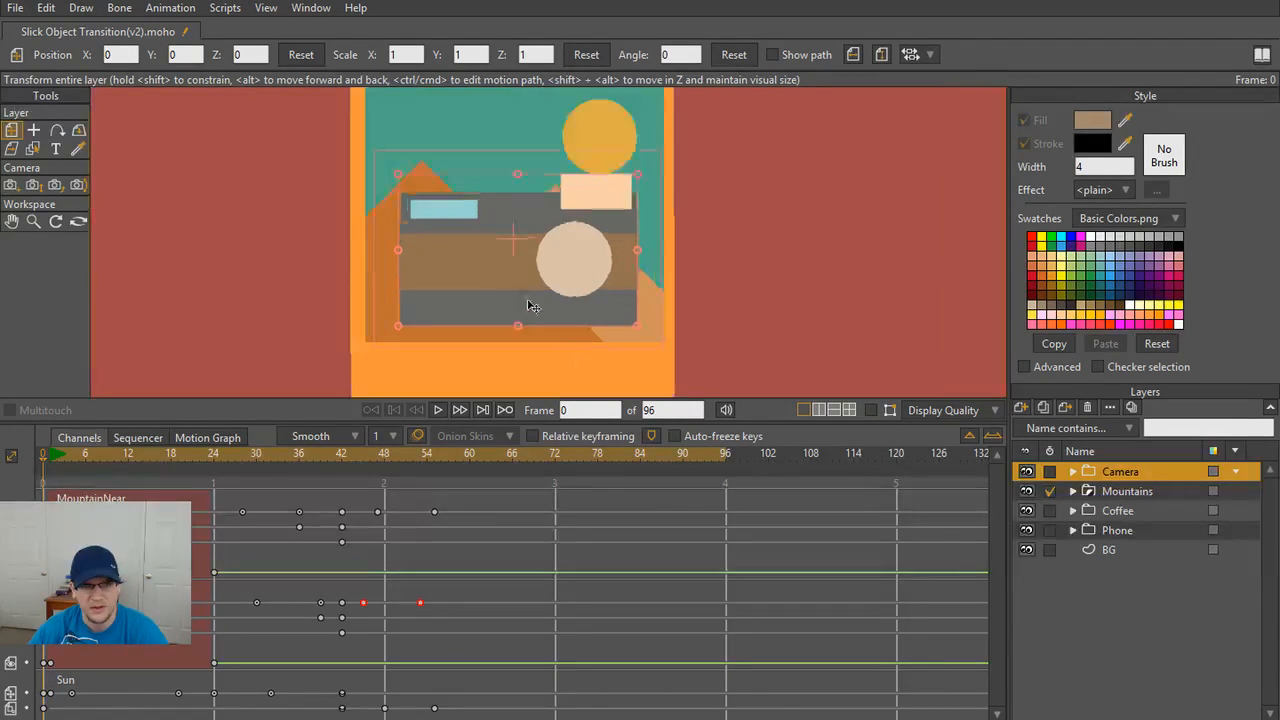
- Try scaling the Camera group to about 1.32 and shifting it left over the picture frame at frame 0
left_click_drag(640, 328, 667, 362)
left_click_drag(605, 309, 591, 306)
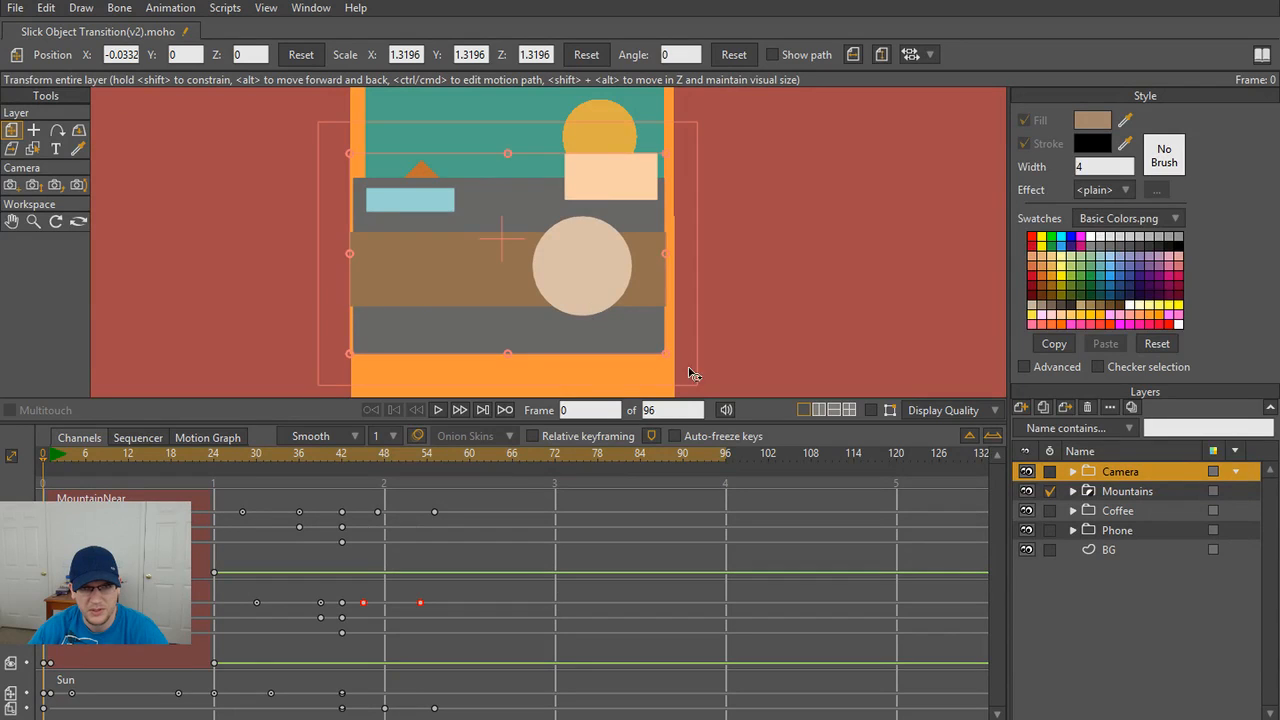
key("ctrl+z")
key("ctrl+z")
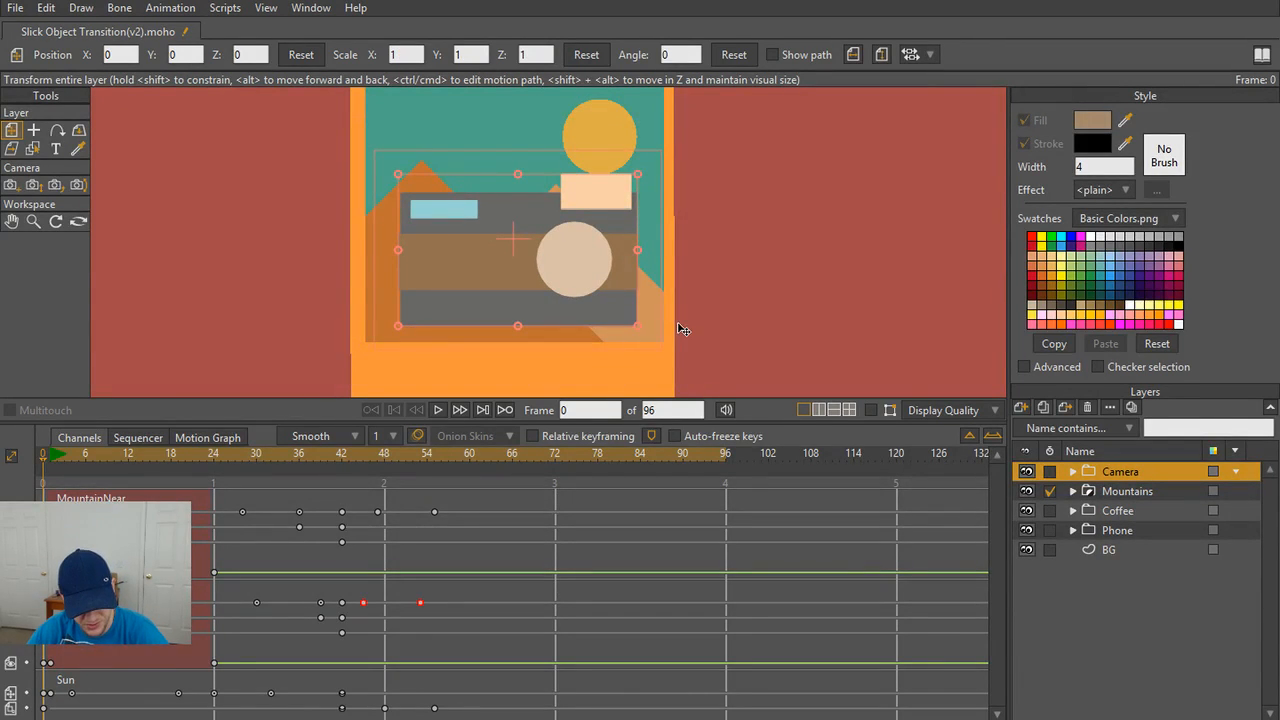
- Scale the Camera group uniformly to about 1.379 and nudge it left to X position -0.0179 over the picture frame
left_click_drag(640, 330, 686, 360)
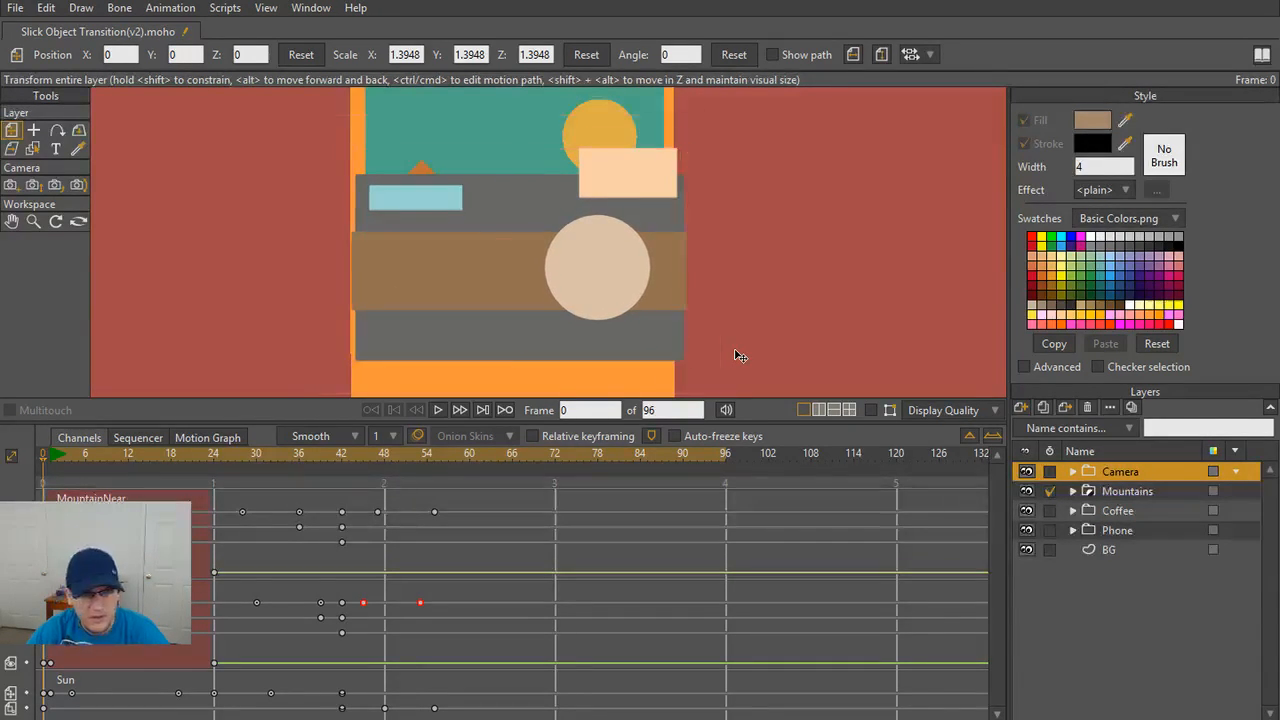
key("ctrl+Left")
key("ctrl+Left")
key("ctrl+Left")
key("ctrl+Left")
key("ctrl+Left")
key("ctrl+Left")
key("ctrl+Left")
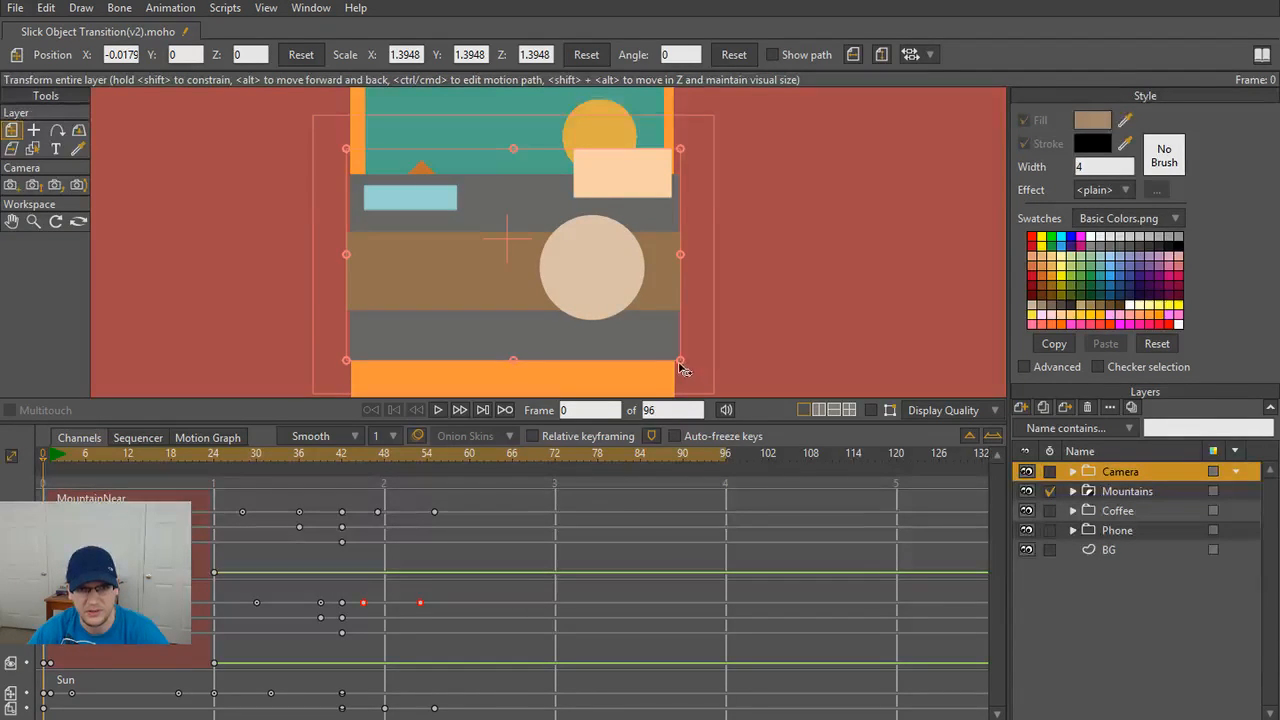
left_click_drag(680, 368, 676, 364)
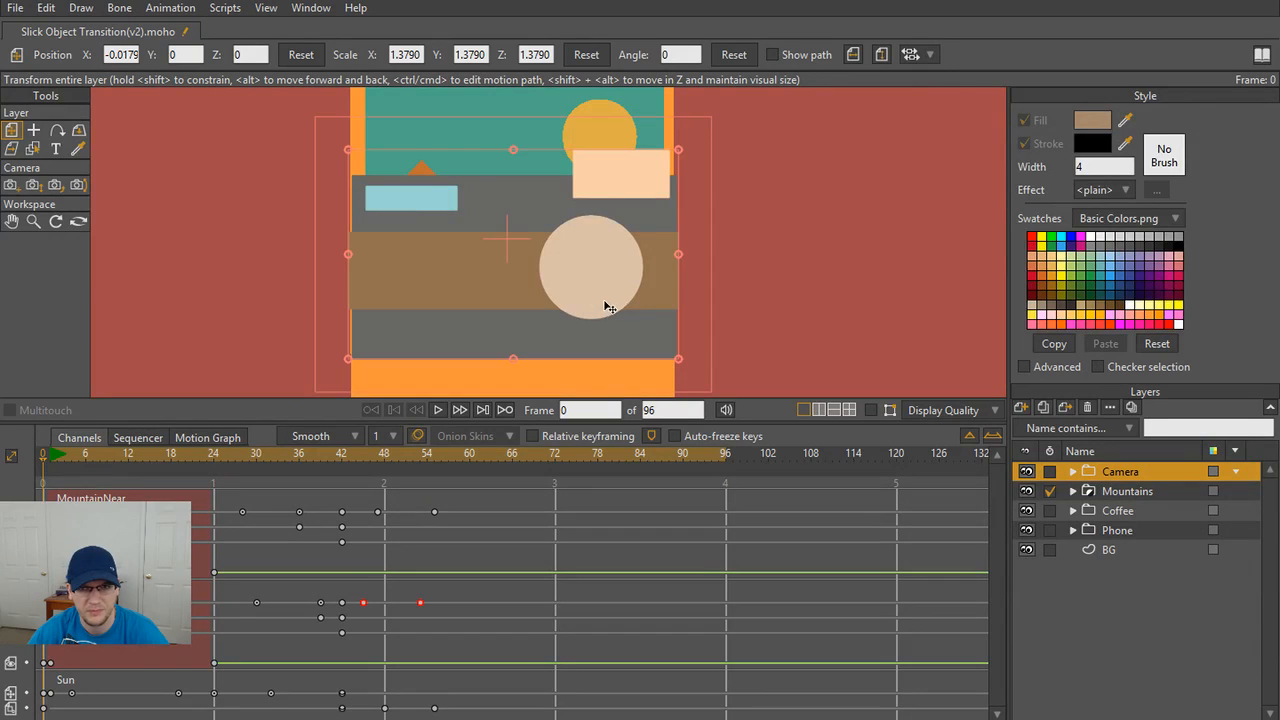
- Try applying the Mountains group's X scale of 1.6409 to the Camera group
left_click(1137, 490)
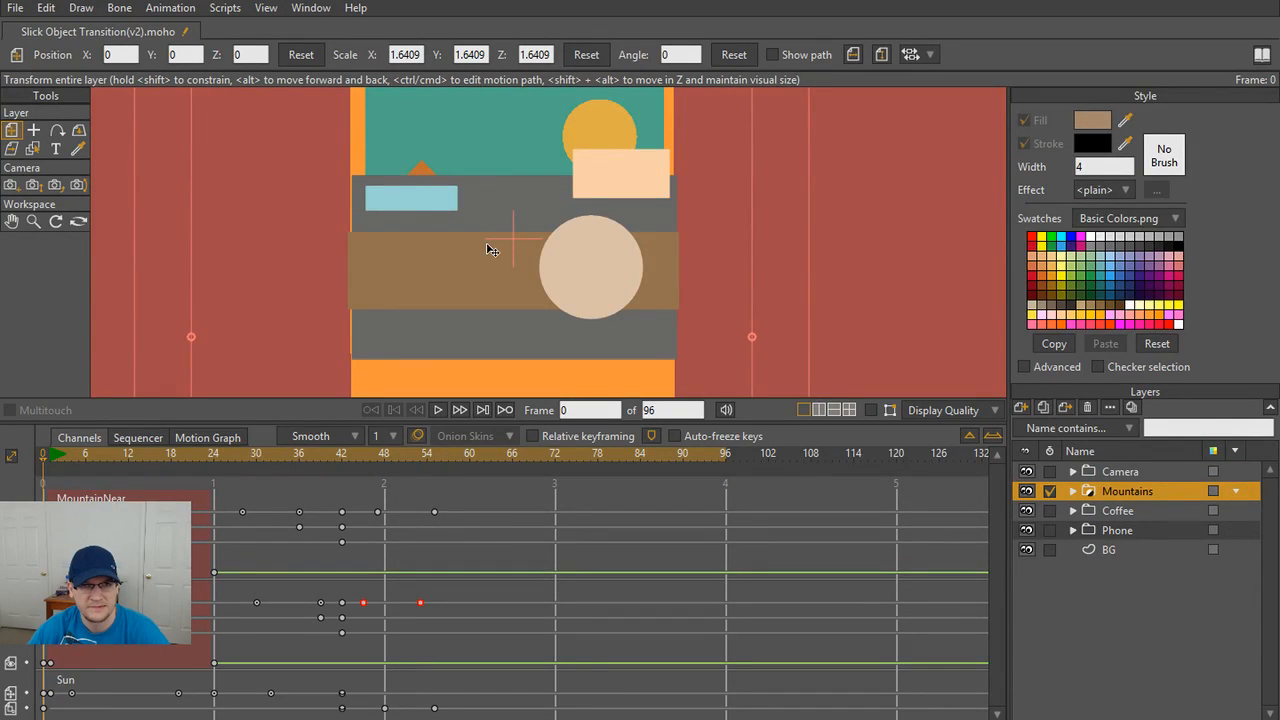
left_click(405, 54)
key("ctrl+c")
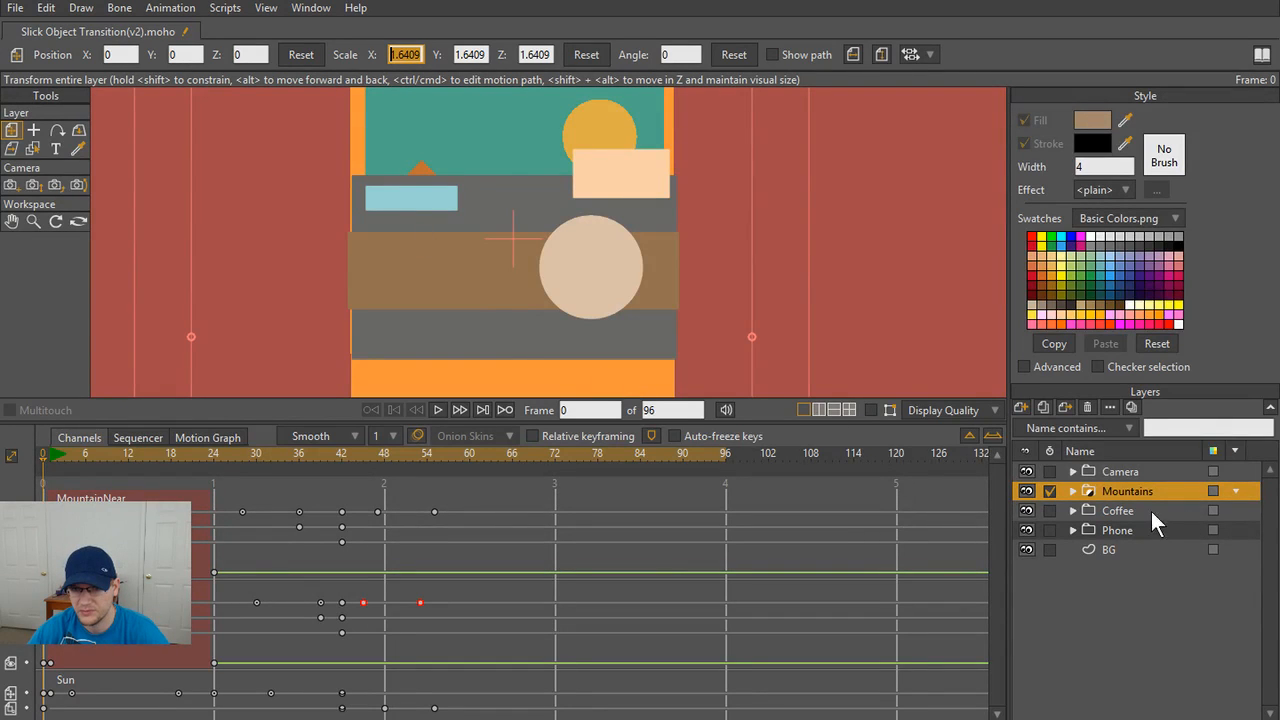
left_click(1136, 474)
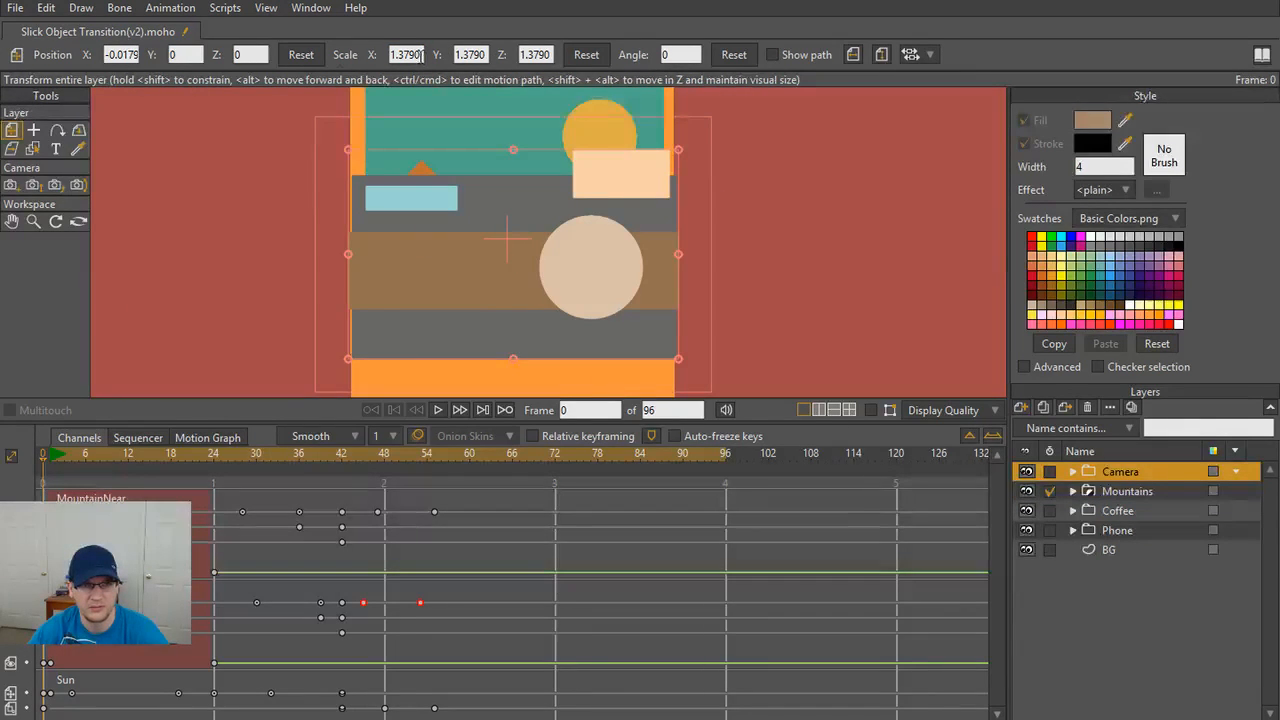
left_click_drag(421, 56, 335, 69)
key("ctrl+v")
key("Return")
key("ctrl+z")
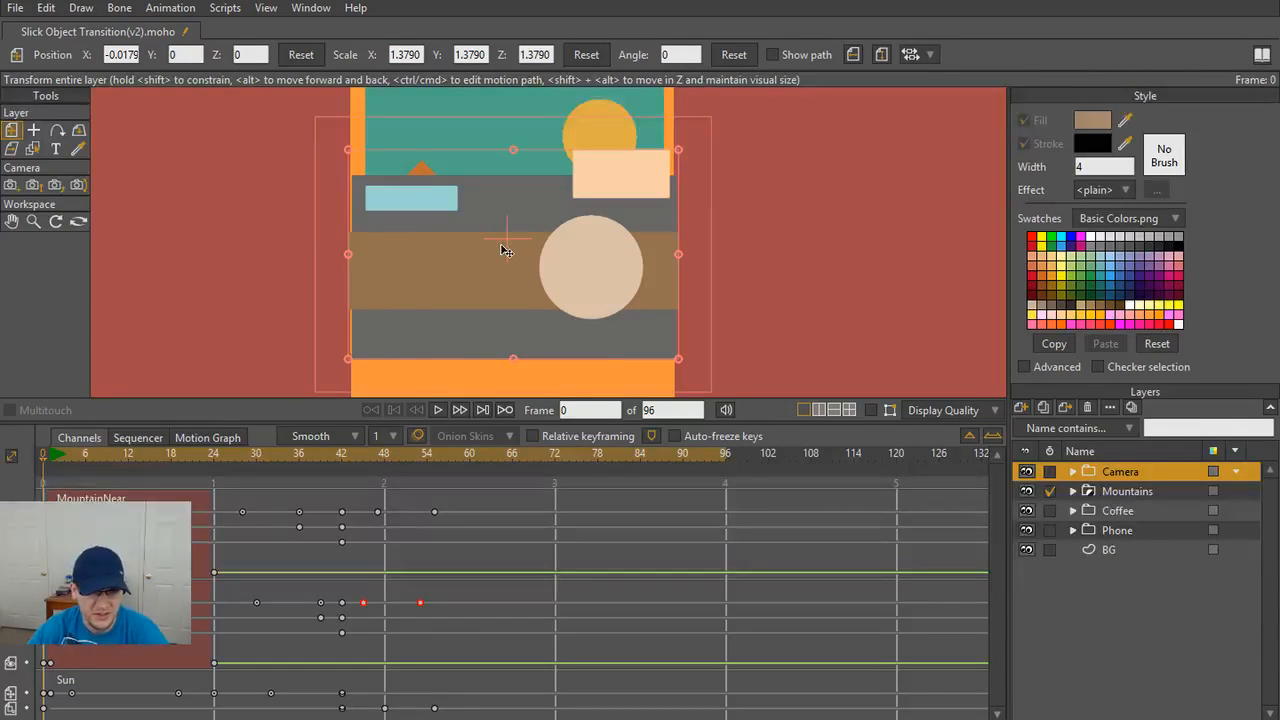
- Shift the Camera group slightly left to X position -0.0230 and check its alignment in a render of frame 0
left_click_drag(503, 245, 507, 245)
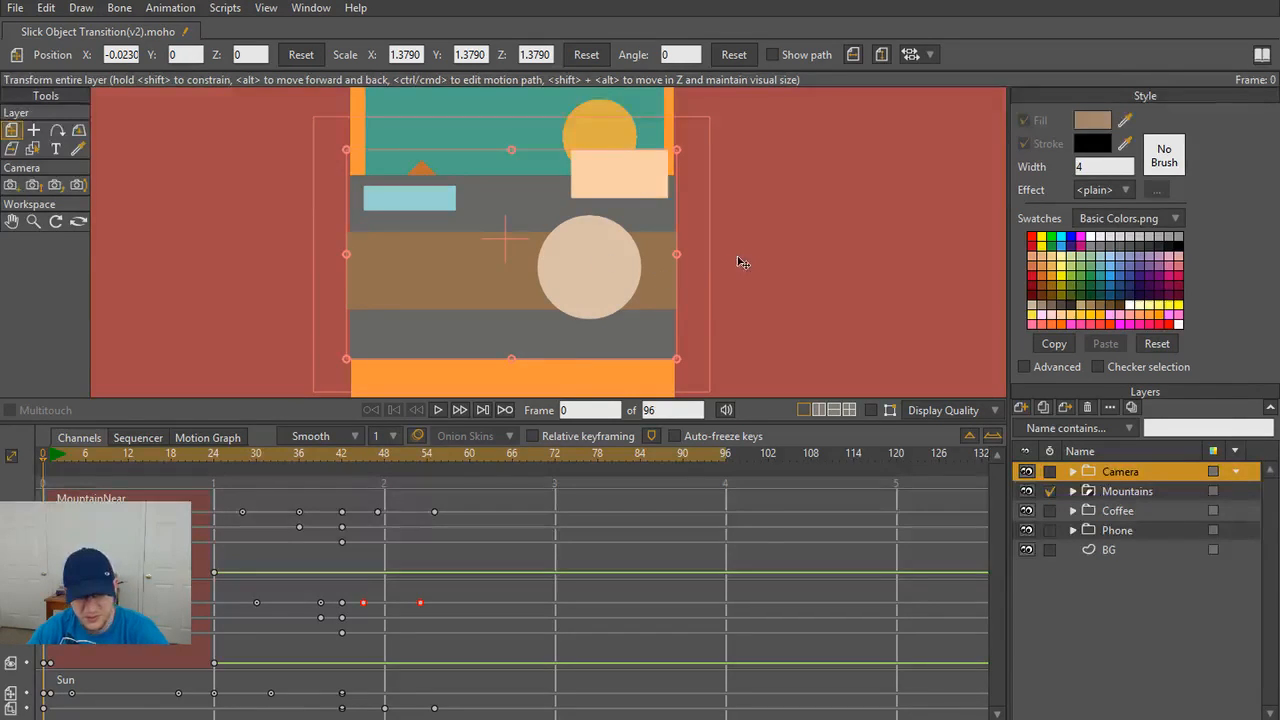
key("ctrl+r")
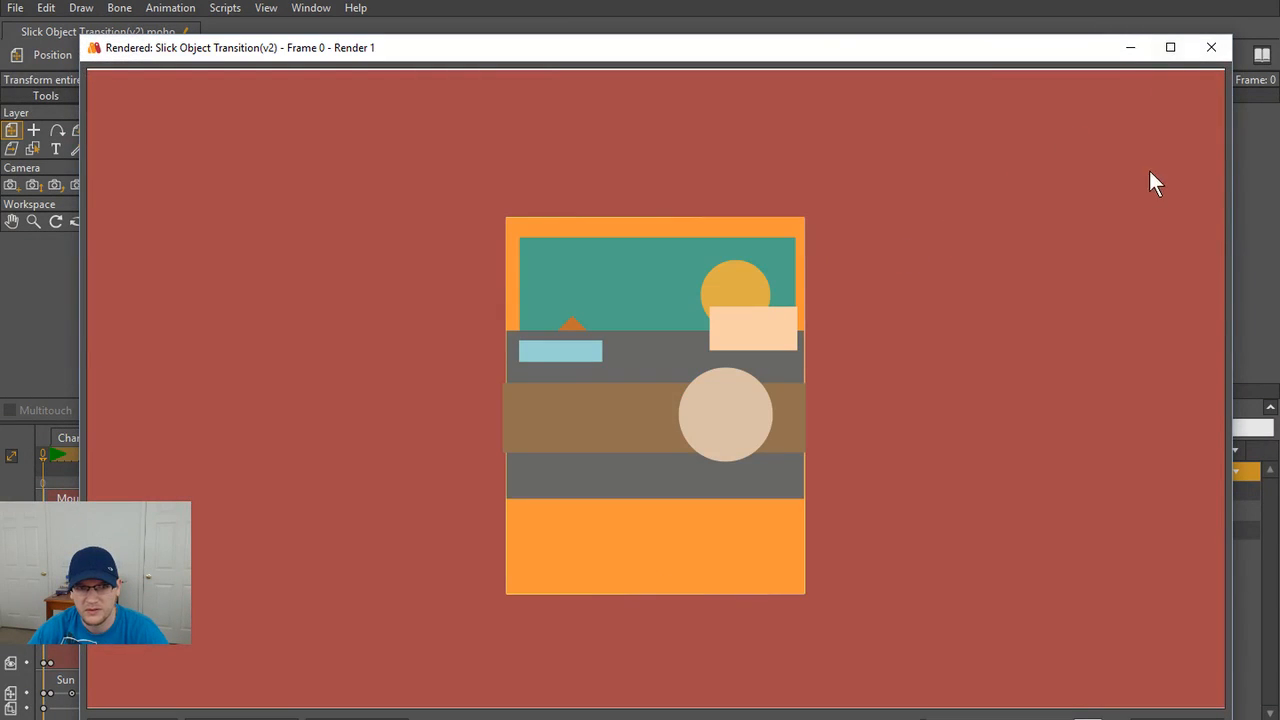
left_click(1212, 50)
- Enlarge the canvas area, fine-tune the Camera group's scale to about 1.3778, and check the fit in a render of frame 0
left_click_drag(468, 422, 470, 491)
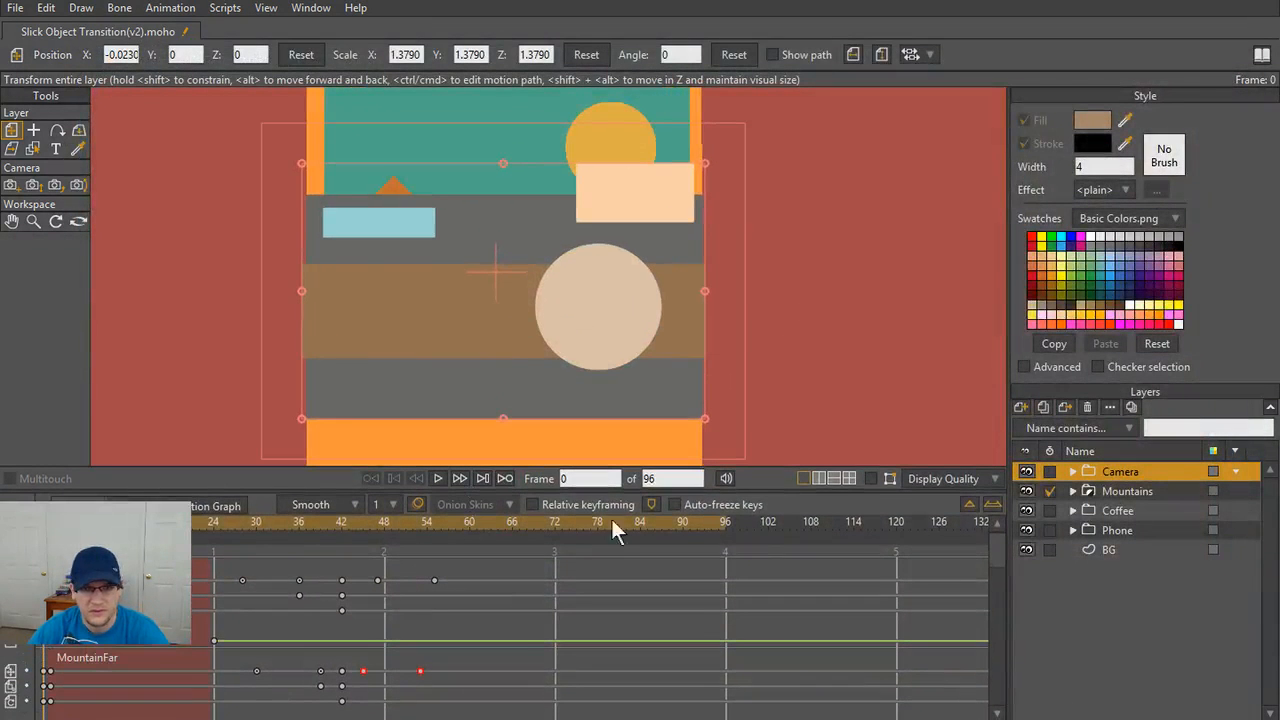
scroll(206, 197, "down", 1)
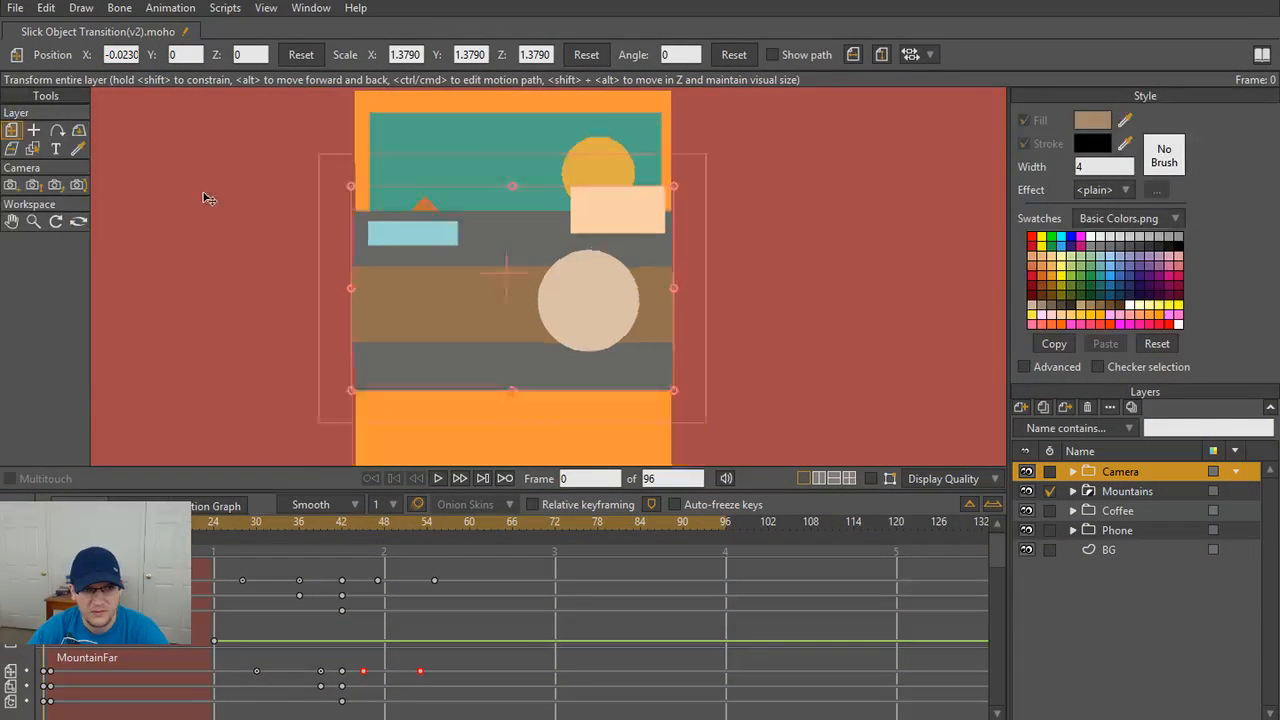
scroll(270, 255, "up", 3)
scroll(304, 275, "down", 3)
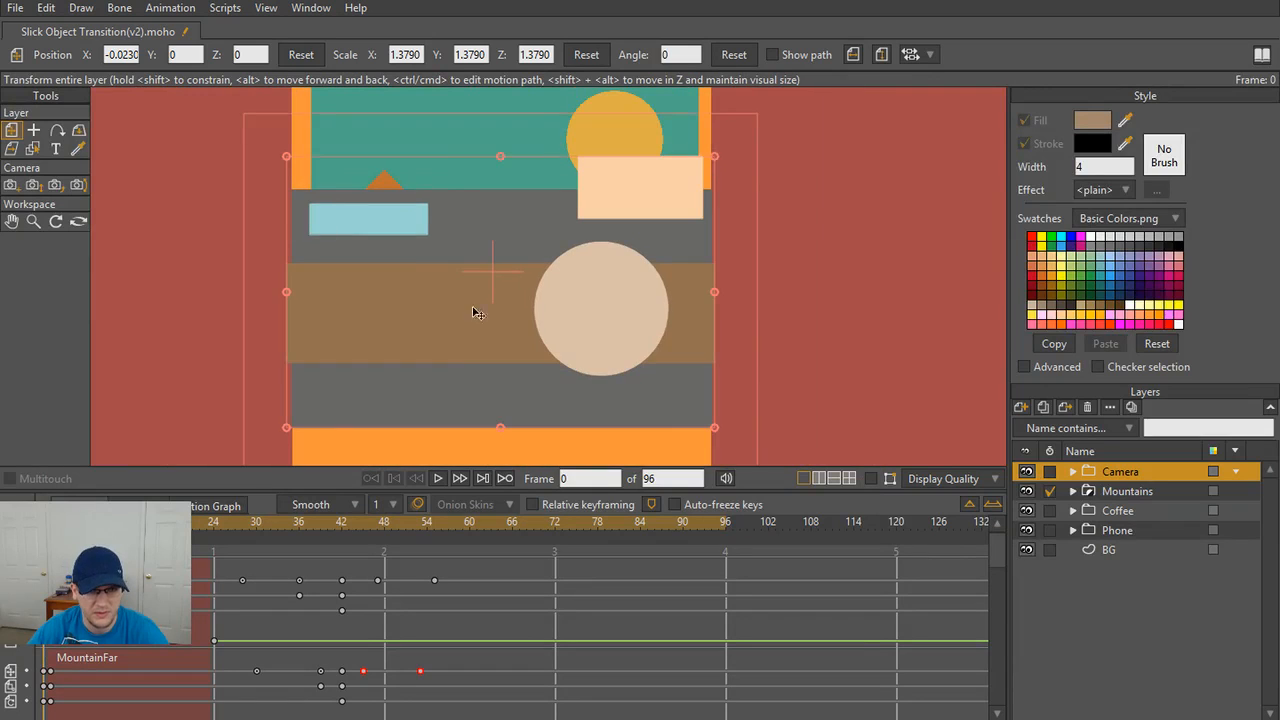
left_click_drag(715, 430, 727, 434)
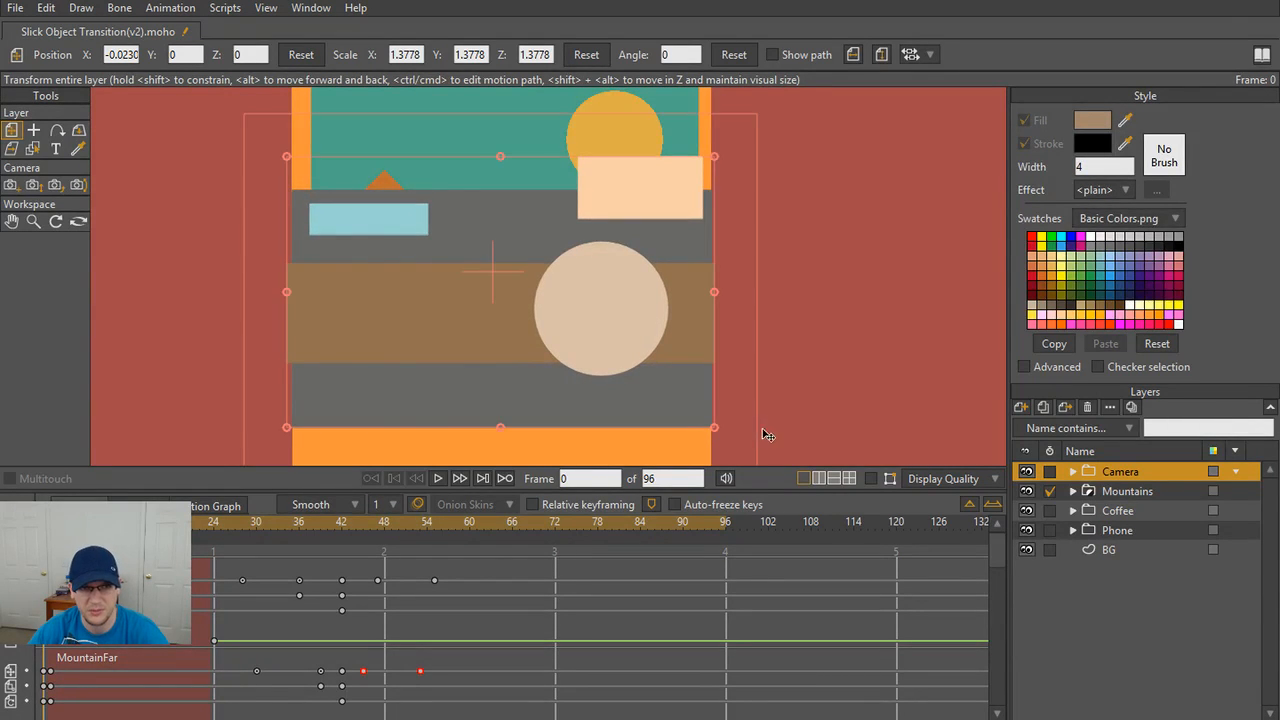
key("ctrl+r")
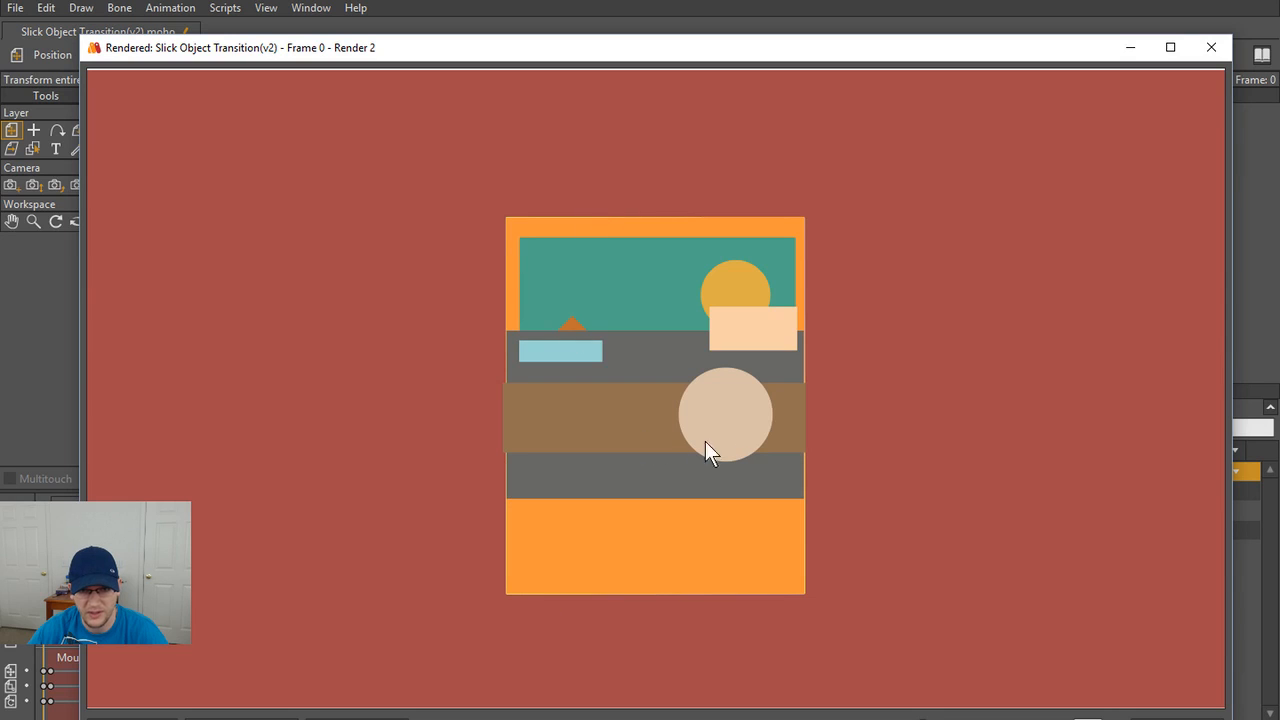
left_click(1210, 48)
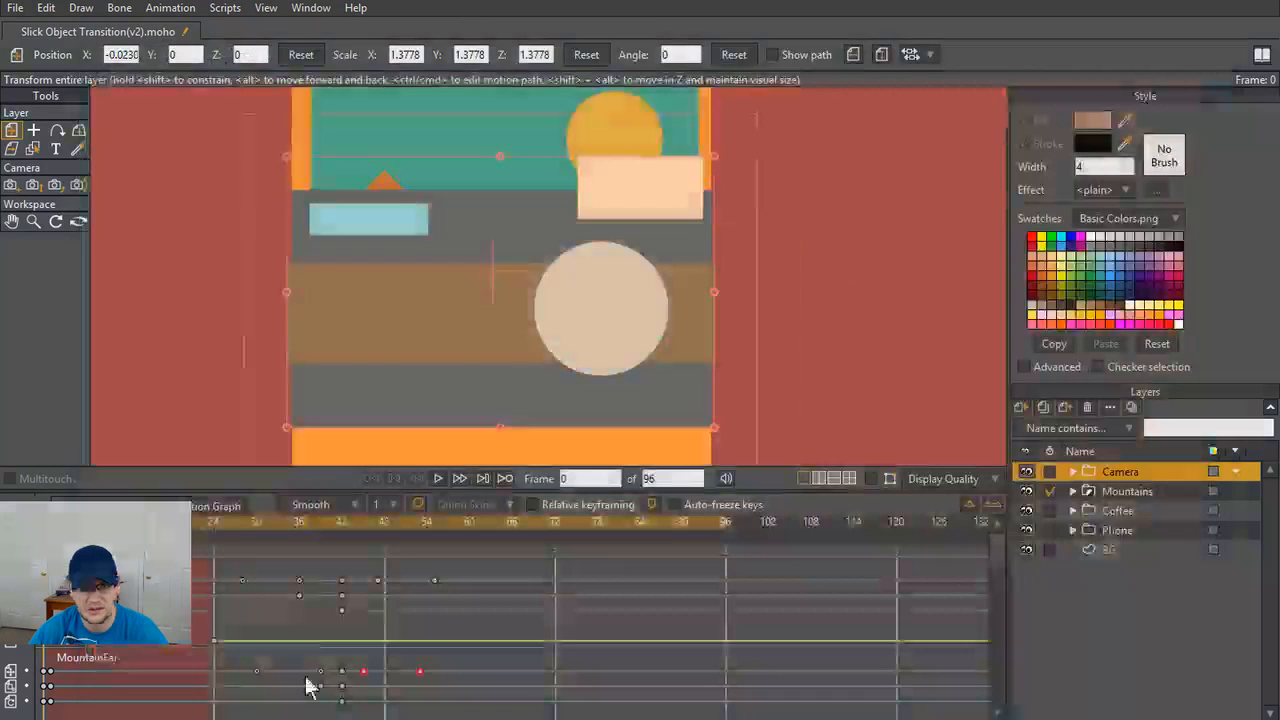
- Refine the Camera group's scale to about 1.3783 by aligning the camera body's lower-left corner with the picture frame's edge
scroll(381, 298, "up", 2)
scroll(300, 362, "up", 3)
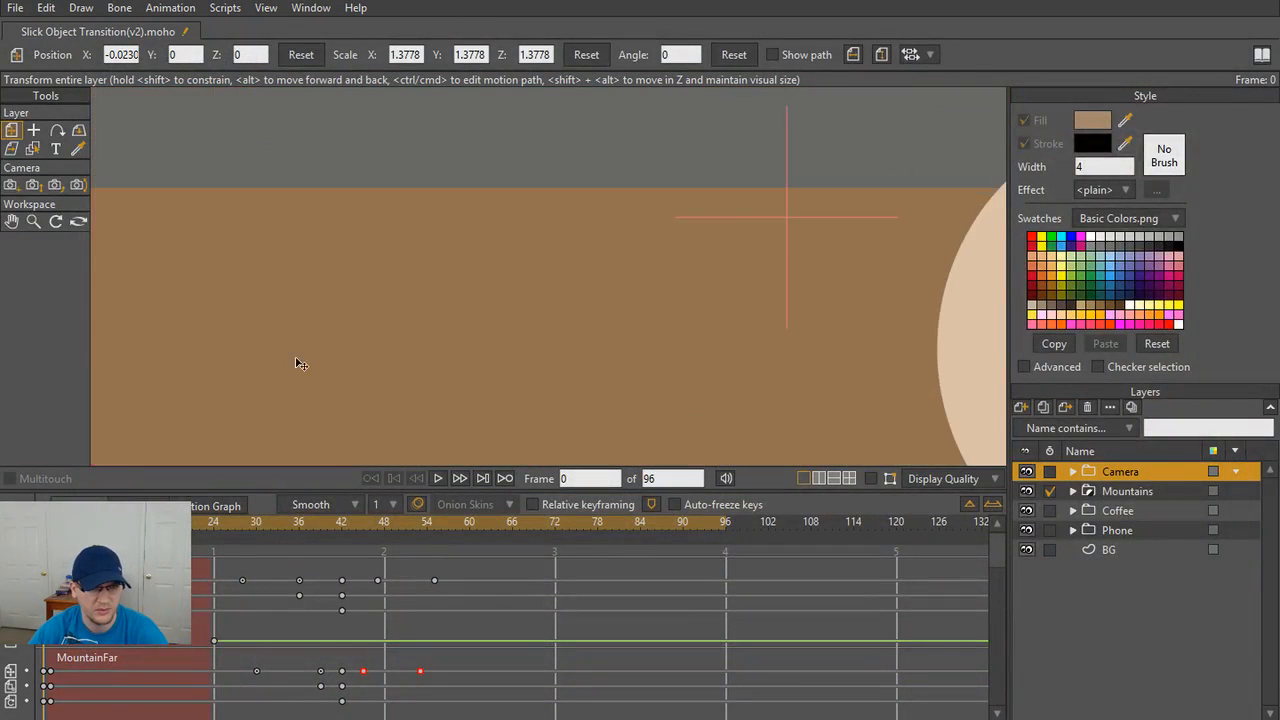
left_click_drag(537, 183, 628, 320)
scroll(560, 268, "up", 3)
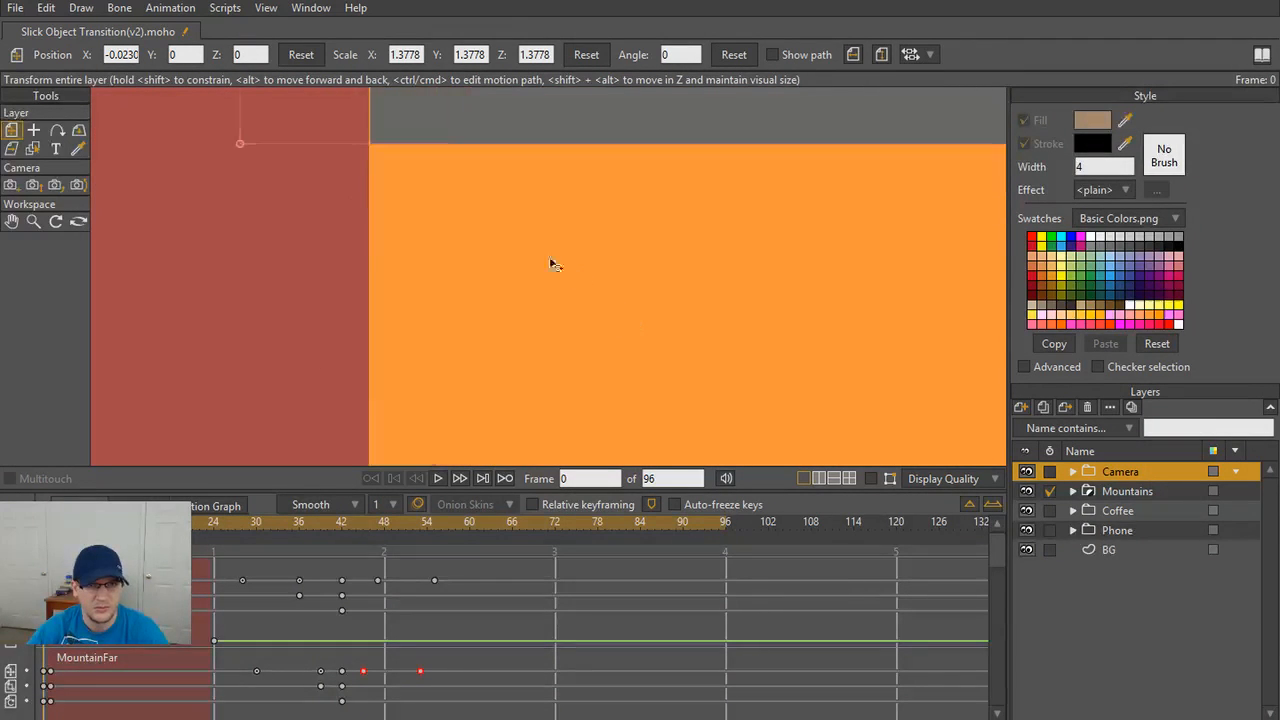
left_click_drag(443, 204, 679, 410)
scroll(616, 230, "down", 4)
left_click_drag(578, 212, 593, 505)
scroll(591, 311, "up", 4)
scroll(590, 317, "down", 5)
left_click_drag(590, 369, 598, 112)
scroll(575, 290, "down", 1)
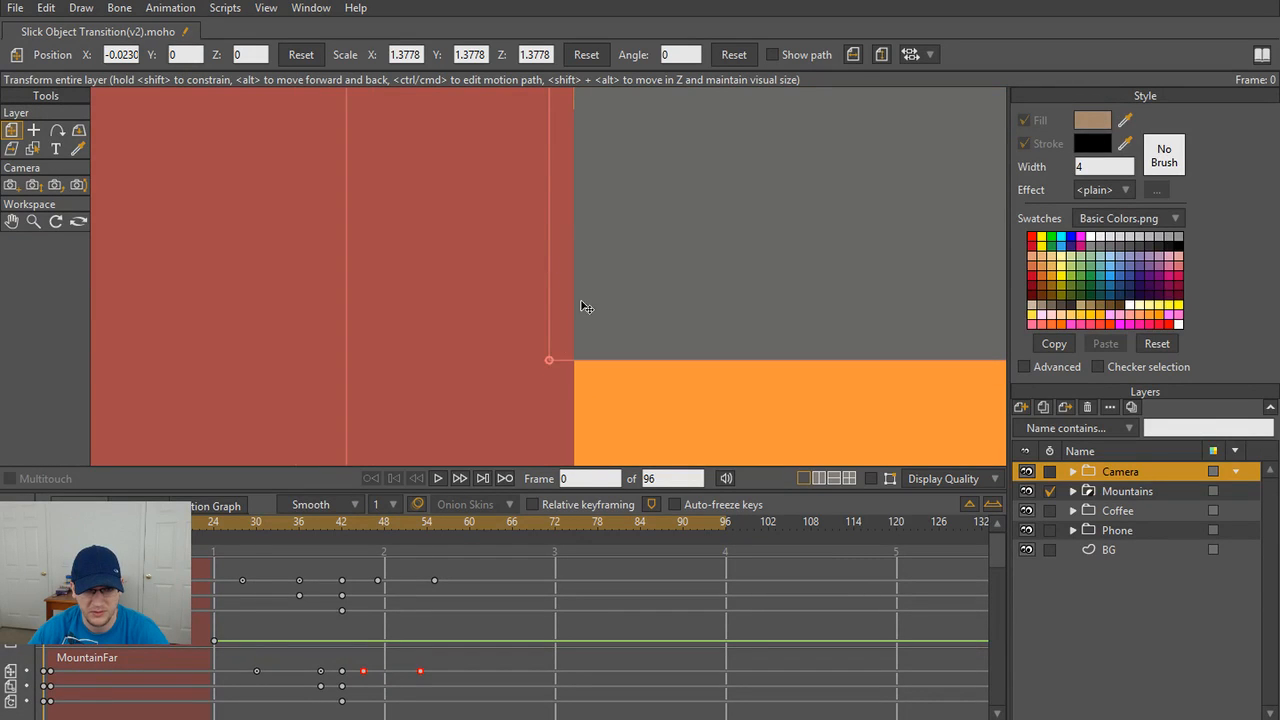
scroll(629, 241, "down", 5)
scroll(631, 258, "up", 4)
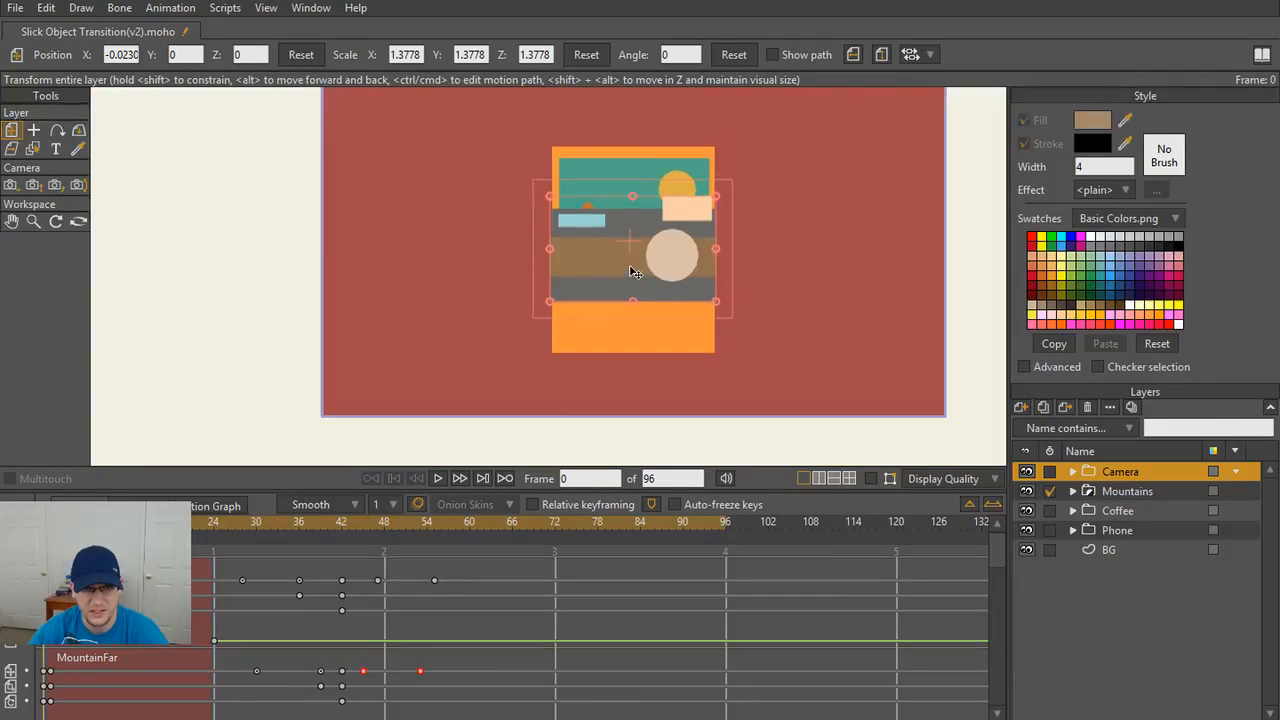
scroll(598, 274, "up", 5)
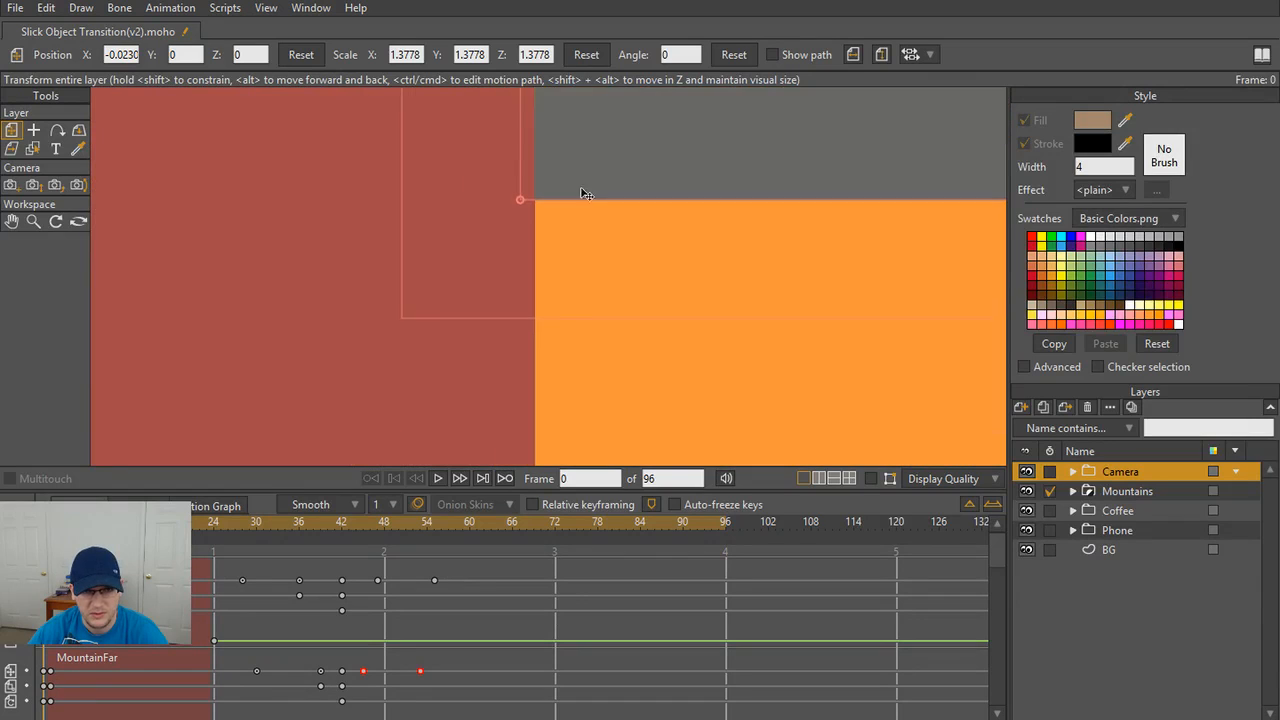
left_click_drag(560, 172, 618, 318)
scroll(618, 307, "up", 4)
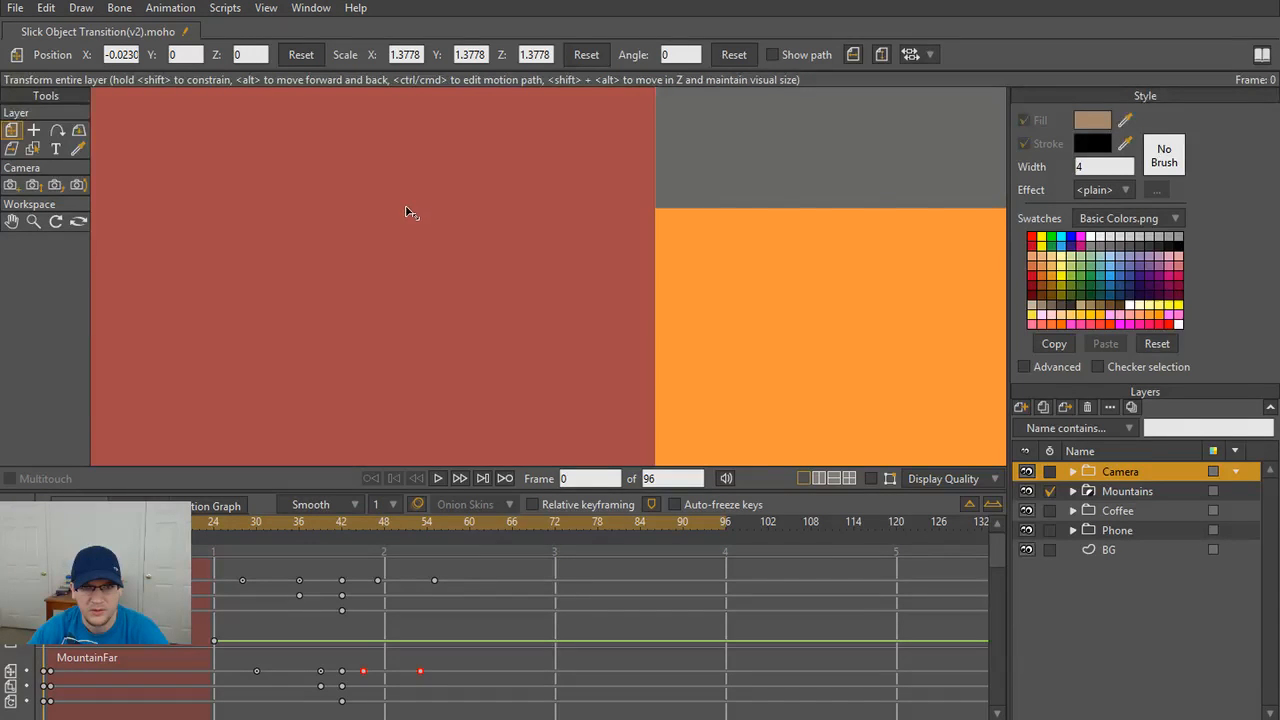
left_click_drag(407, 211, 403, 209)
scroll(745, 232, "down", 15)
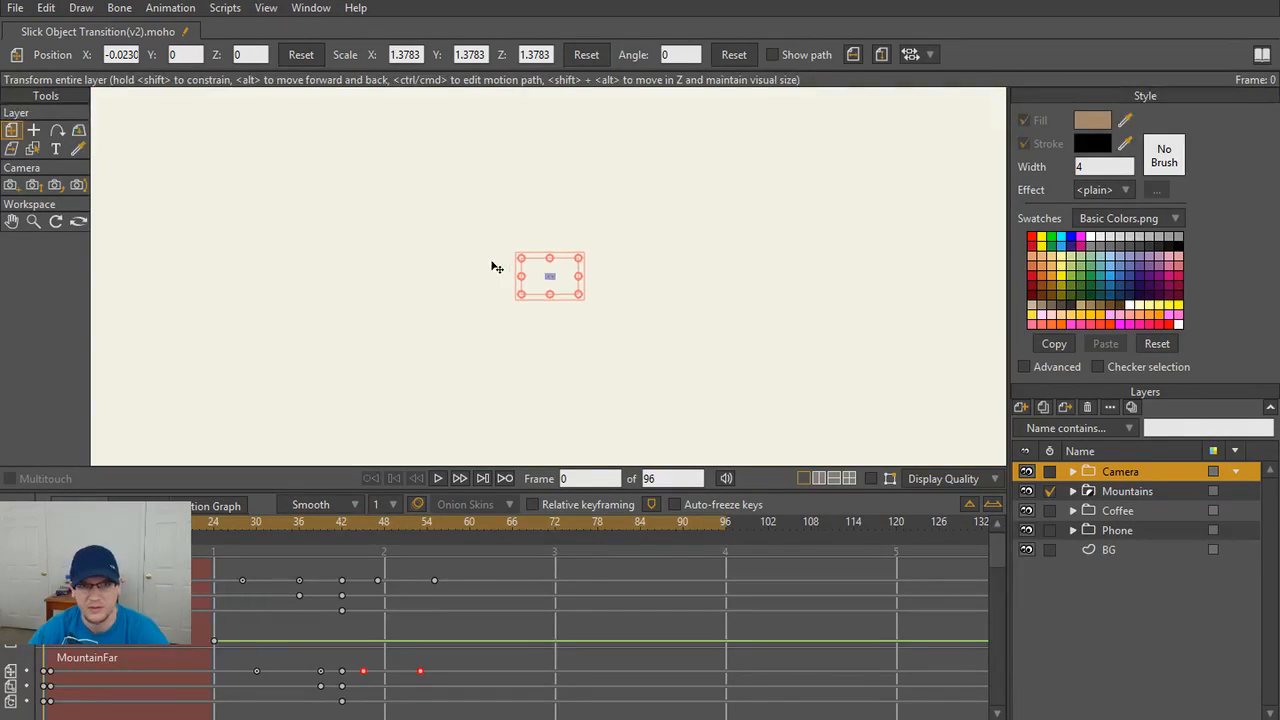
scroll(494, 266, "up", 15)
left_click_drag(779, 303, 729, 302)
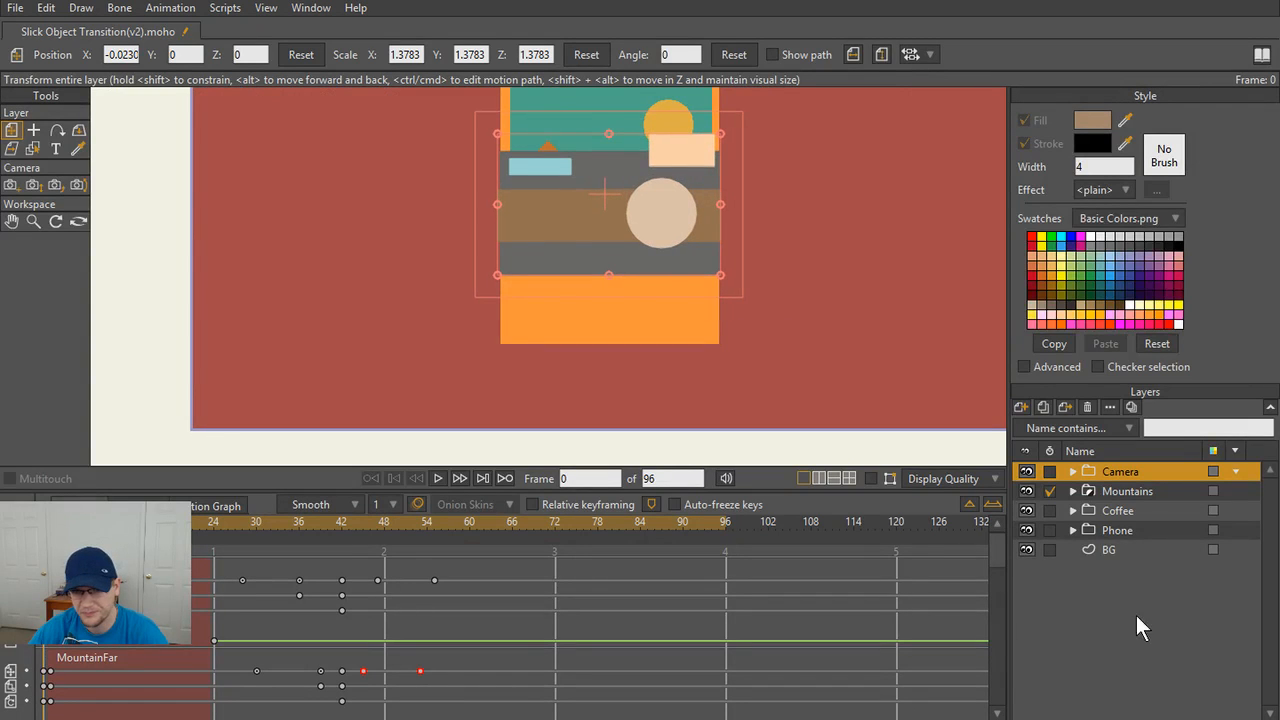
- Inspect the Camera group's sublayers and the camera's lower edge against the picture frame to check how well they line up
left_click(1072, 530)
left_click(1072, 530)
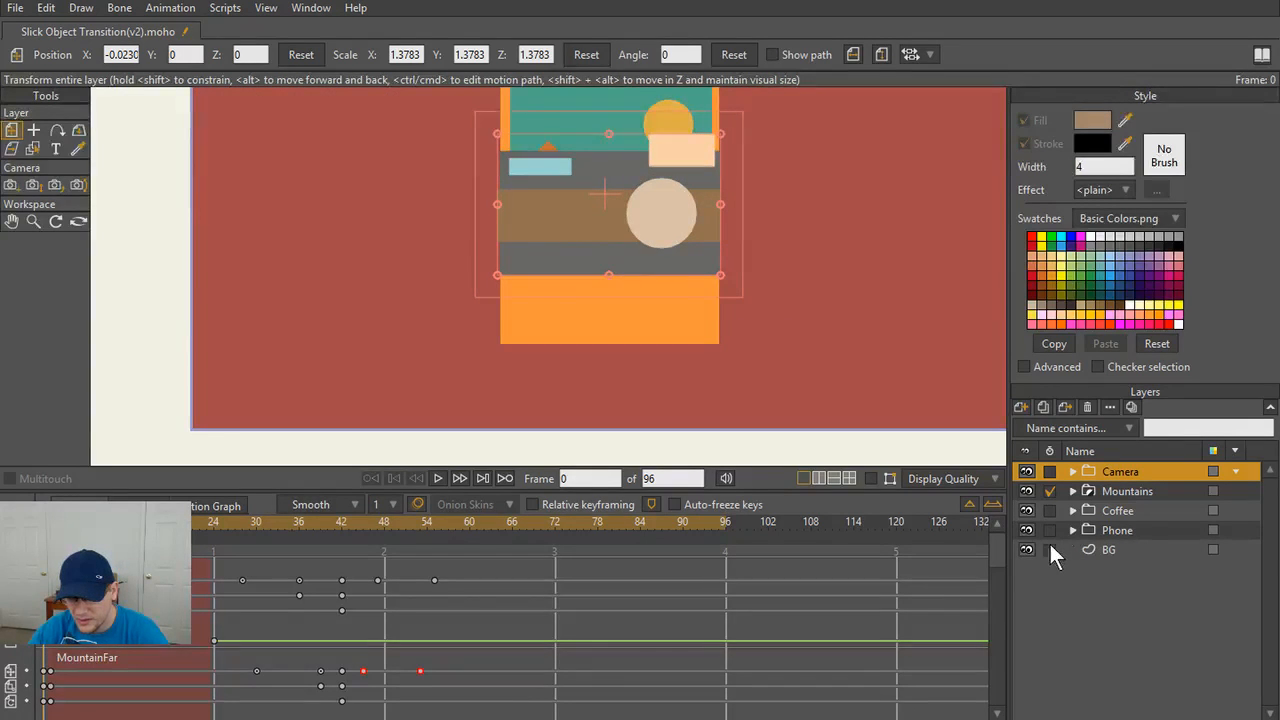
left_click(1072, 472)
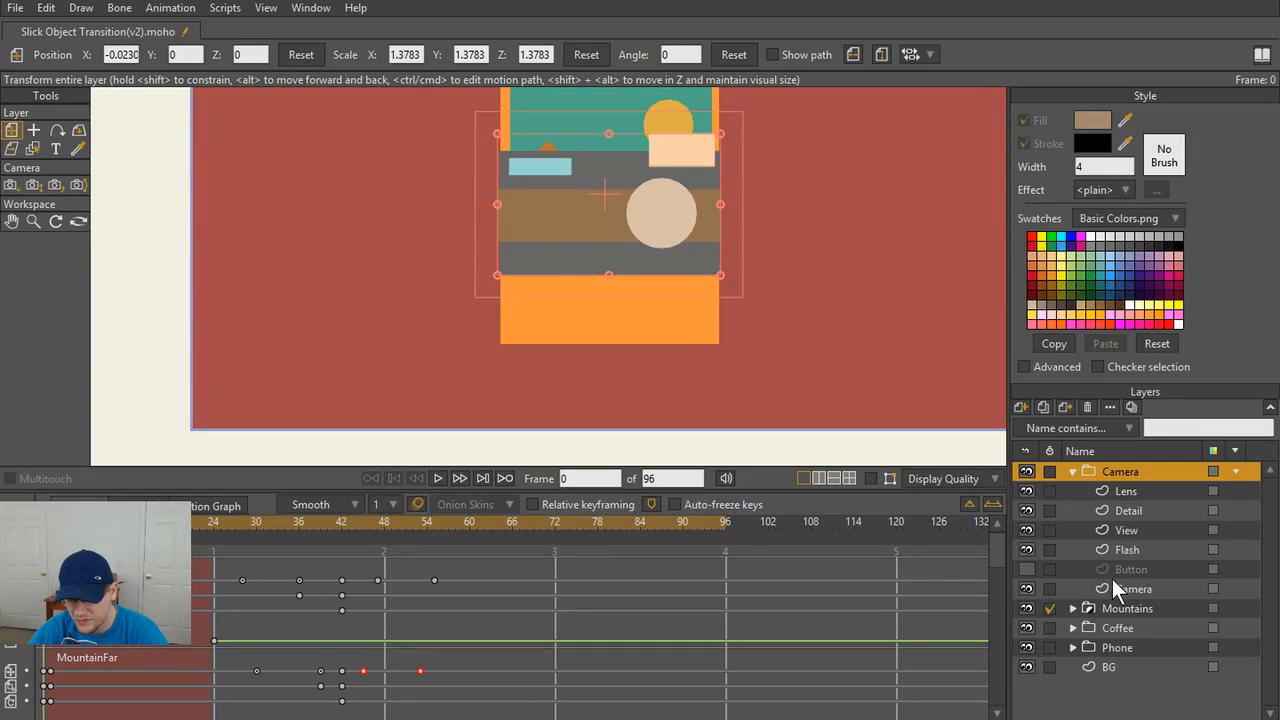
left_click(1074, 472)
scroll(676, 315, "down", 2)
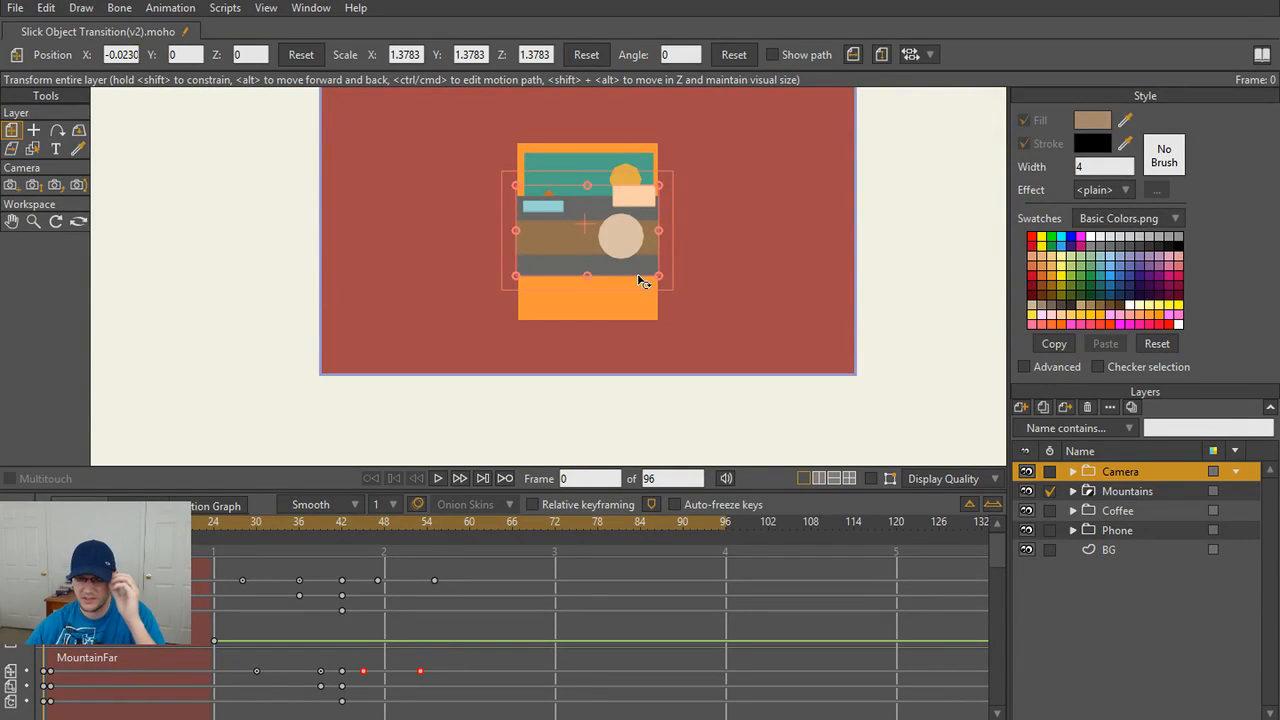
scroll(658, 278, "up", 2)
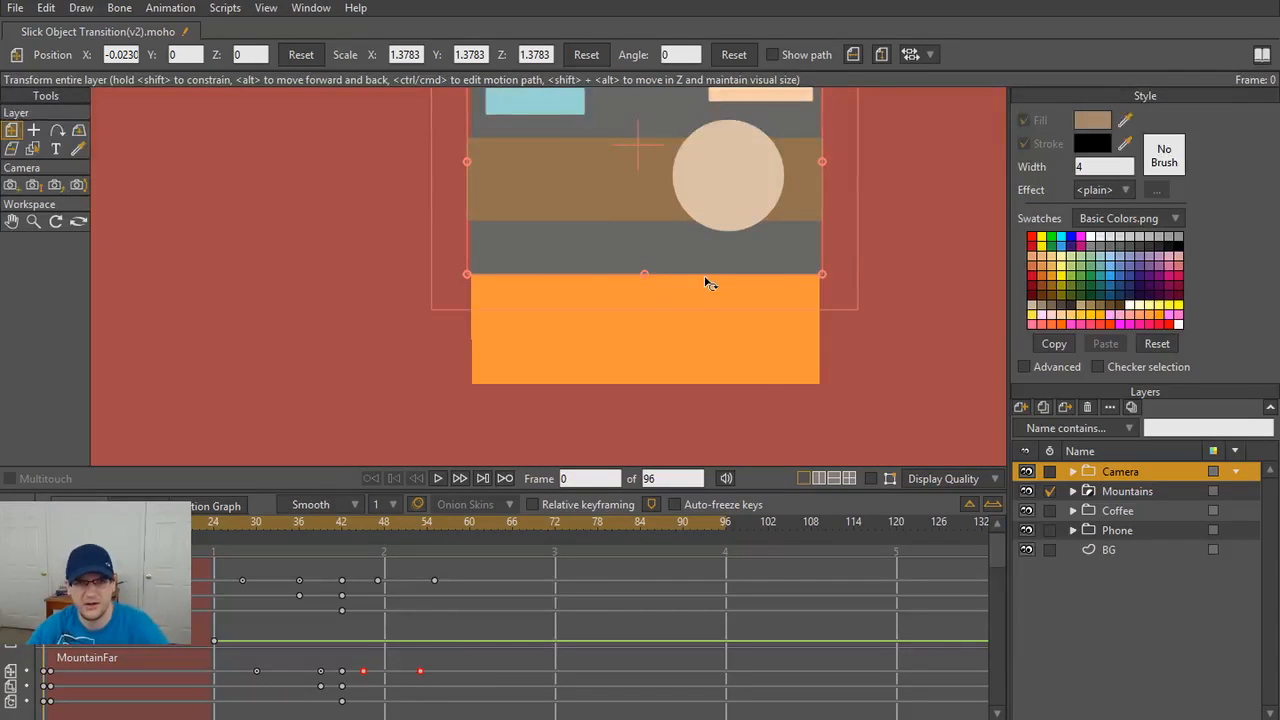
scroll(637, 331, "down", 5)
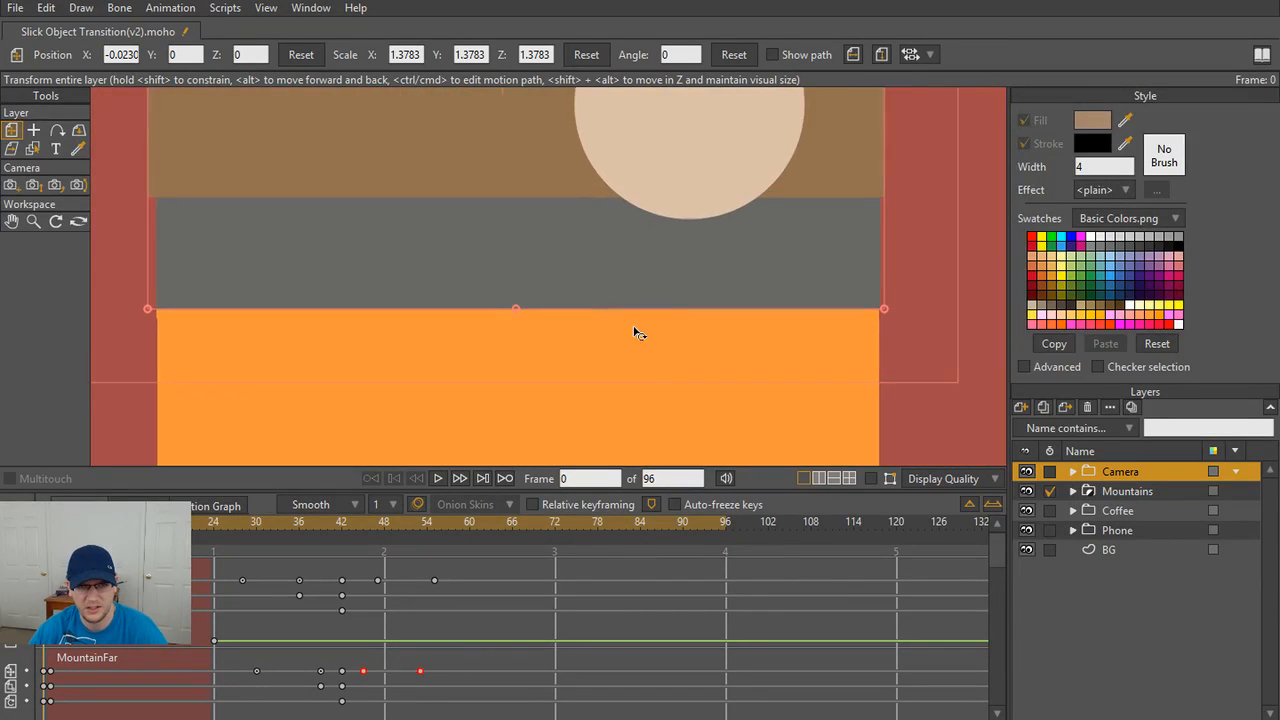
scroll(700, 350, "down", 2)
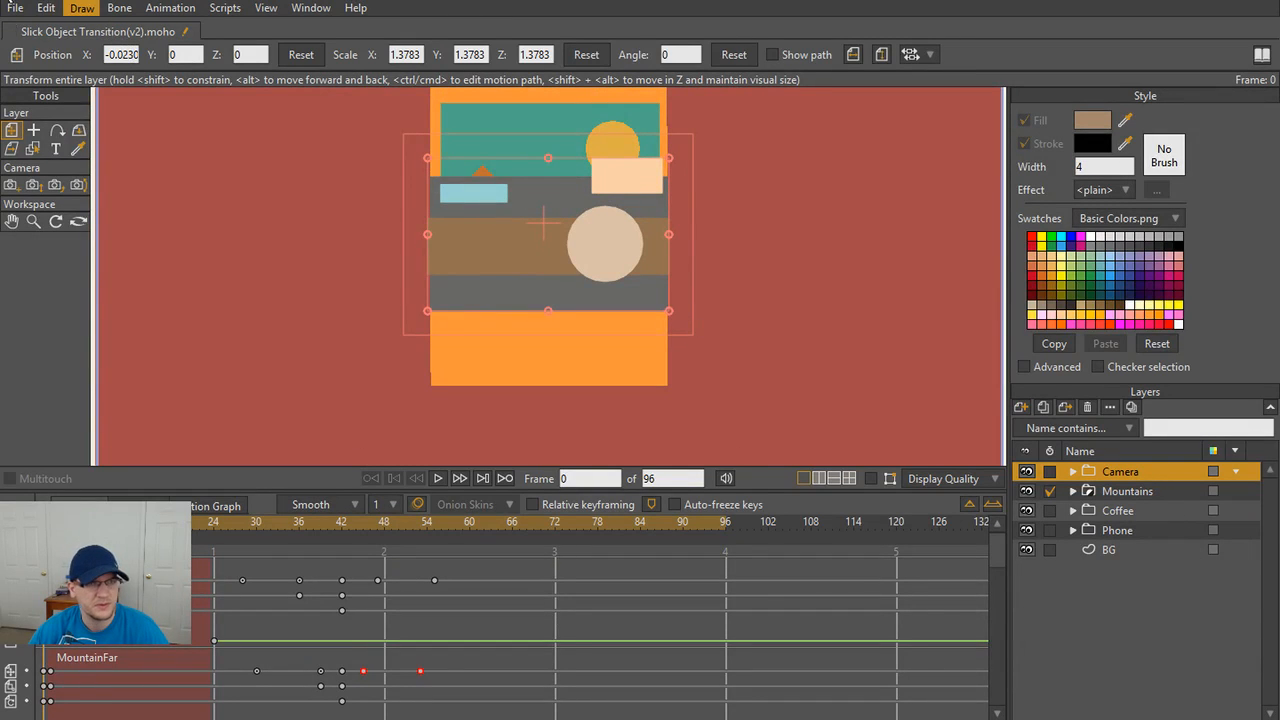
- Import only the Guide Layer from the Camera project in the Props folder
left_click(16, 8)
mouse_move(82, 362)
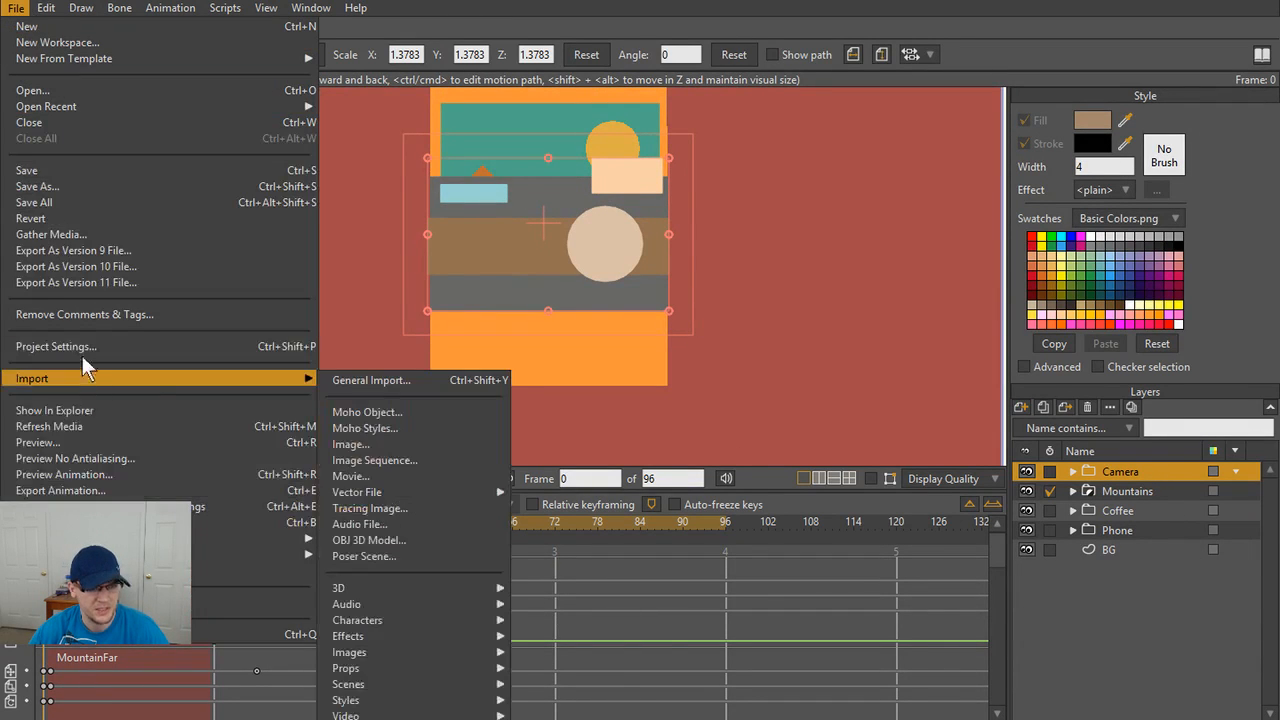
left_click(365, 380)
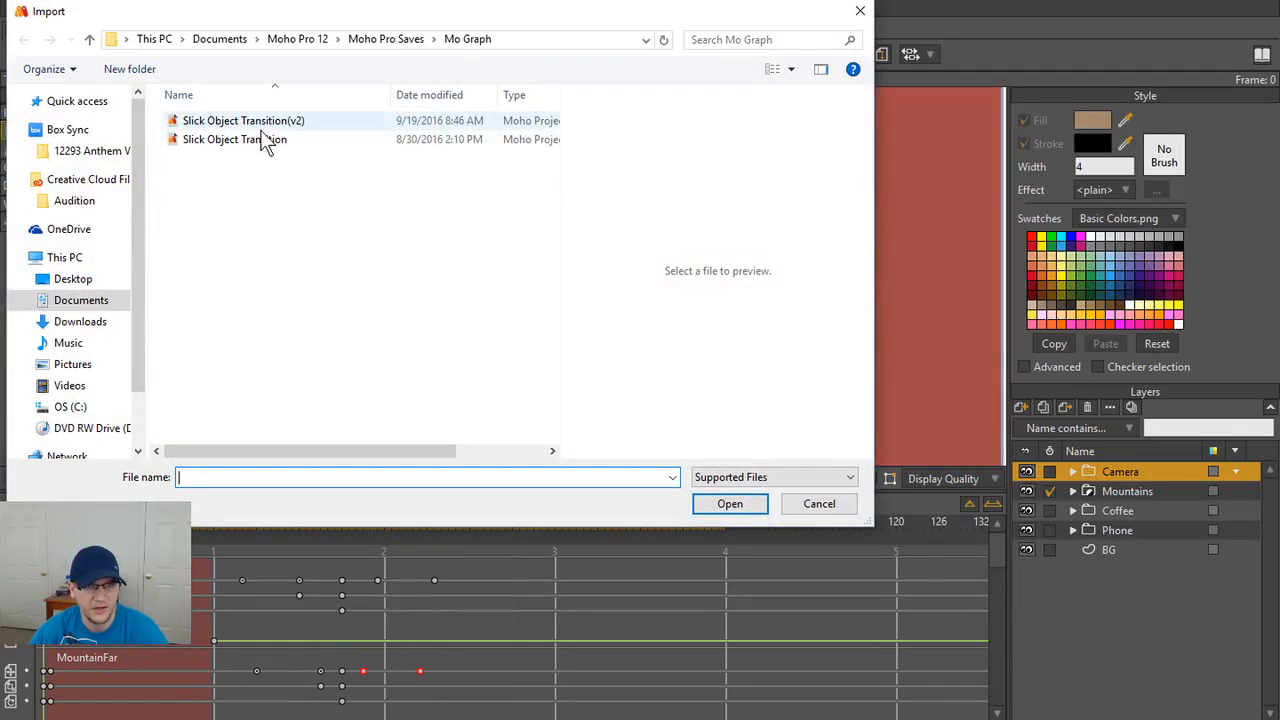
left_click(392, 40)
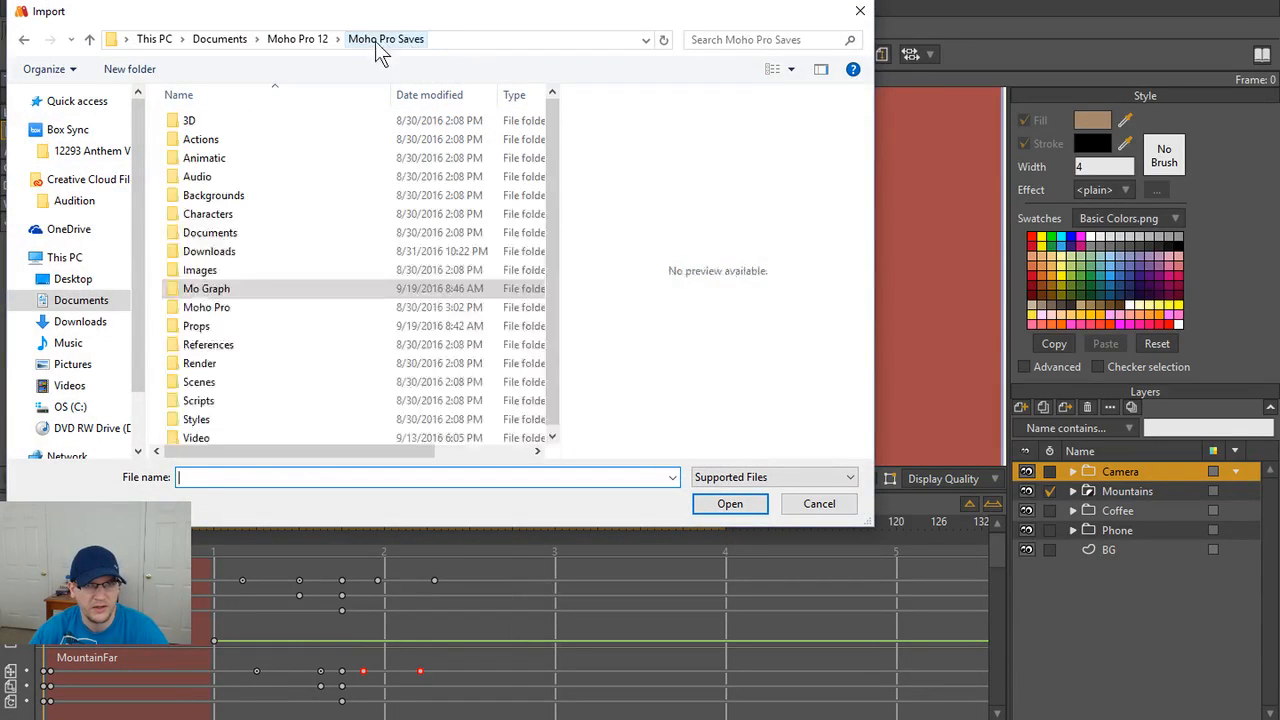
double_click(223, 328)
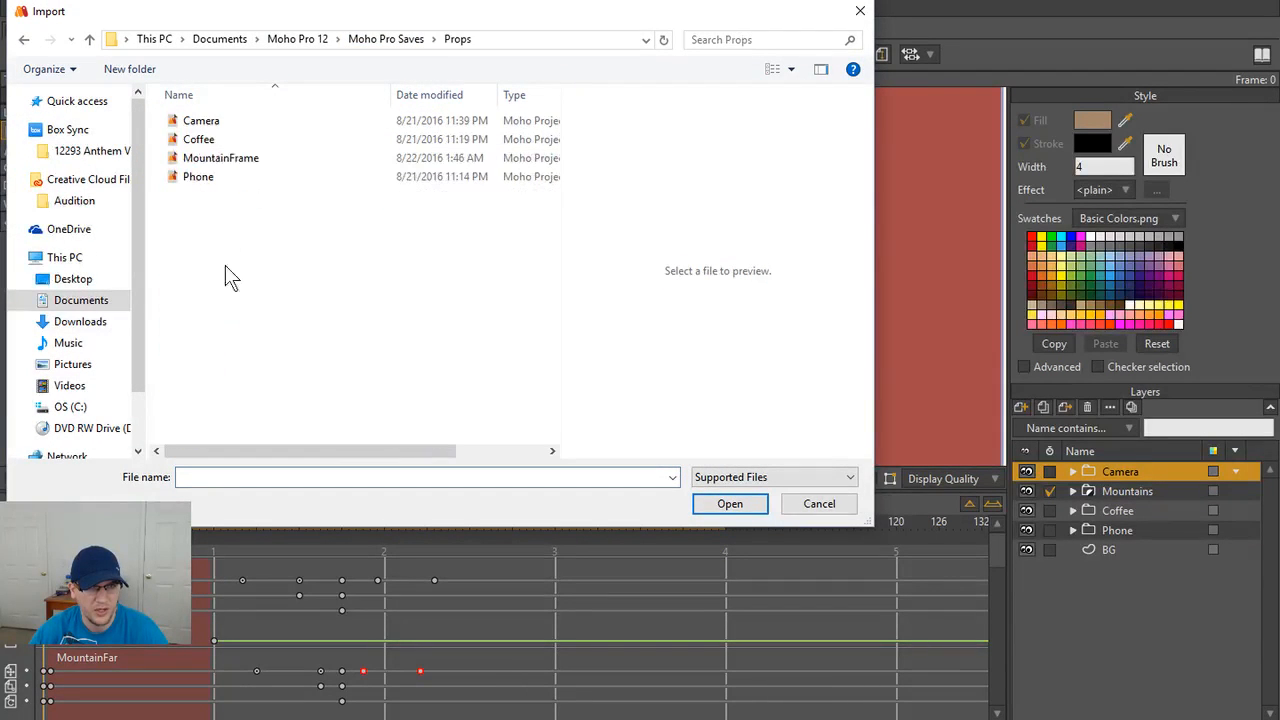
double_click(225, 123)
scroll(382, 399, "down", 1)
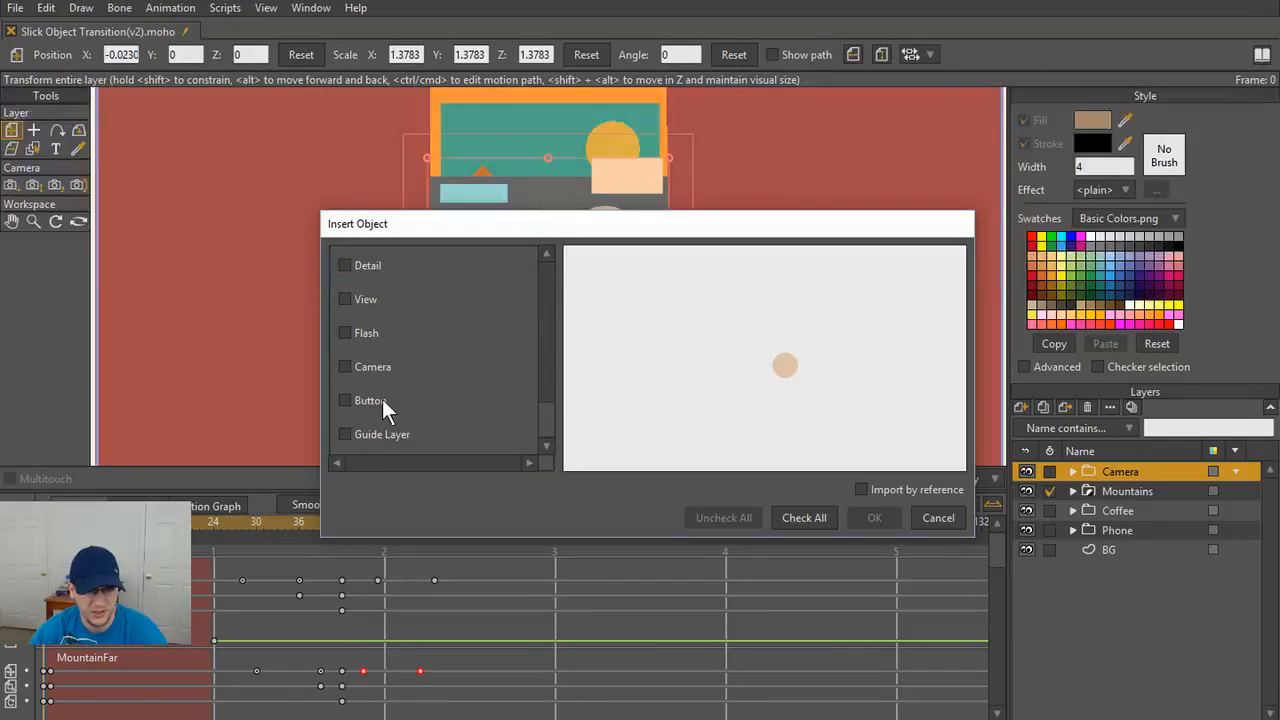
left_click(345, 430)
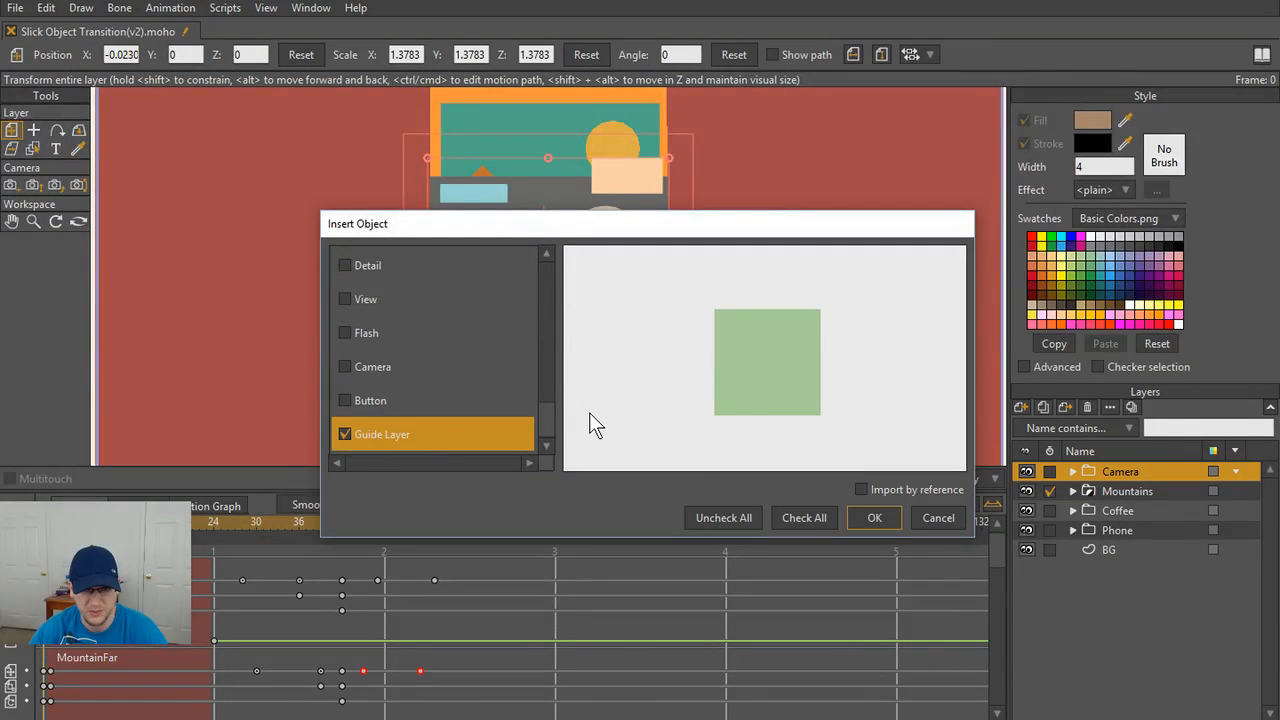
left_click(885, 525)
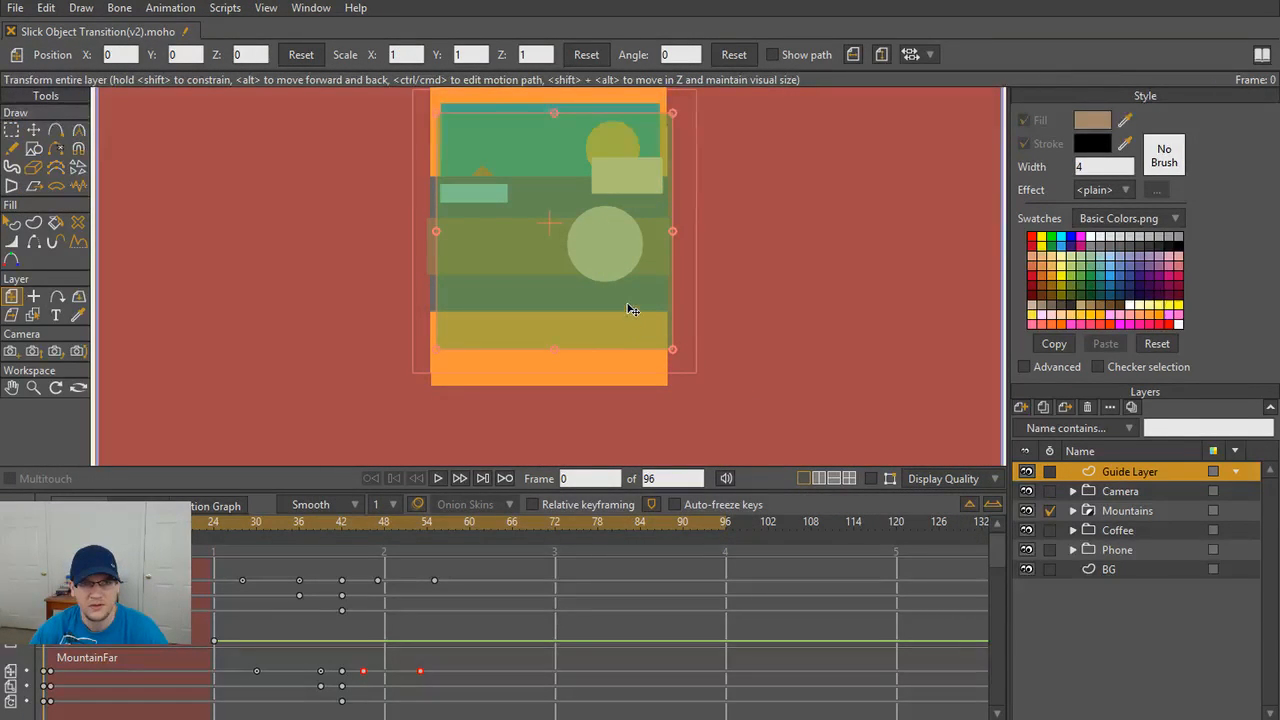
- Move the imported Guide Layer directly above the BG layer in the layer stack and delete it
scroll(628, 304, "down", 1)
scroll(628, 304, "up", 1)
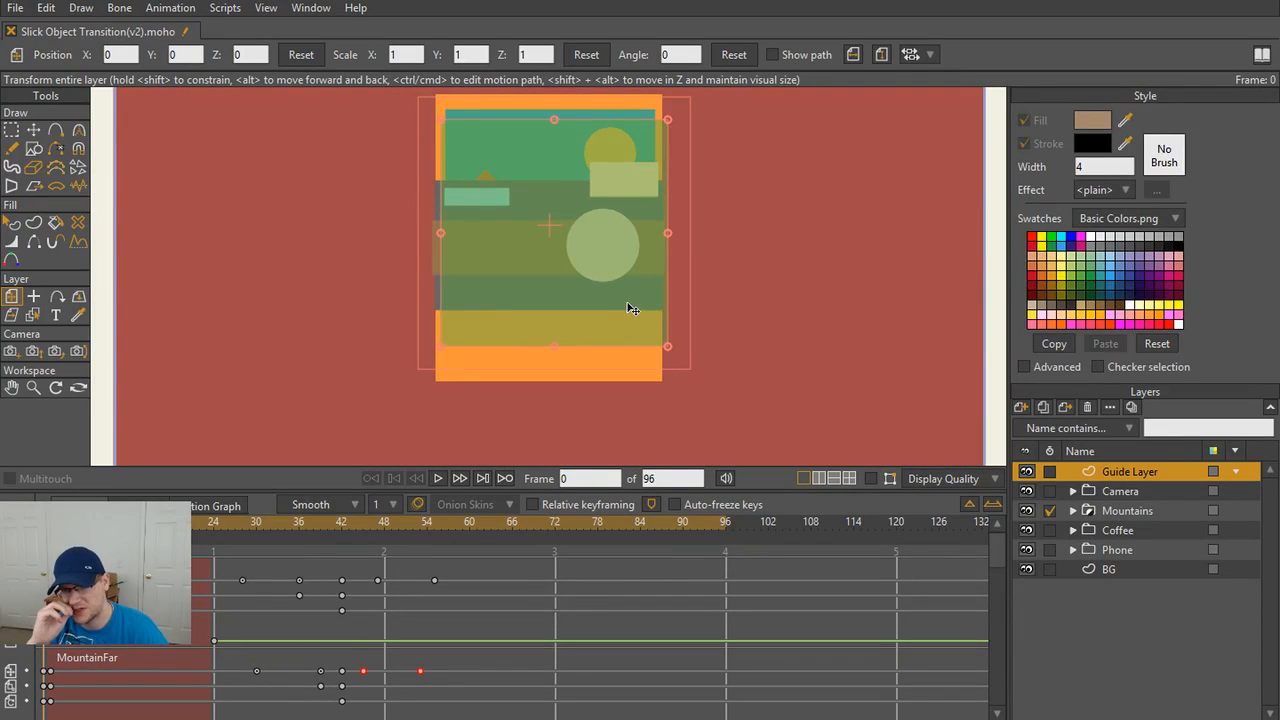
left_click_drag(1135, 464, 1130, 565)
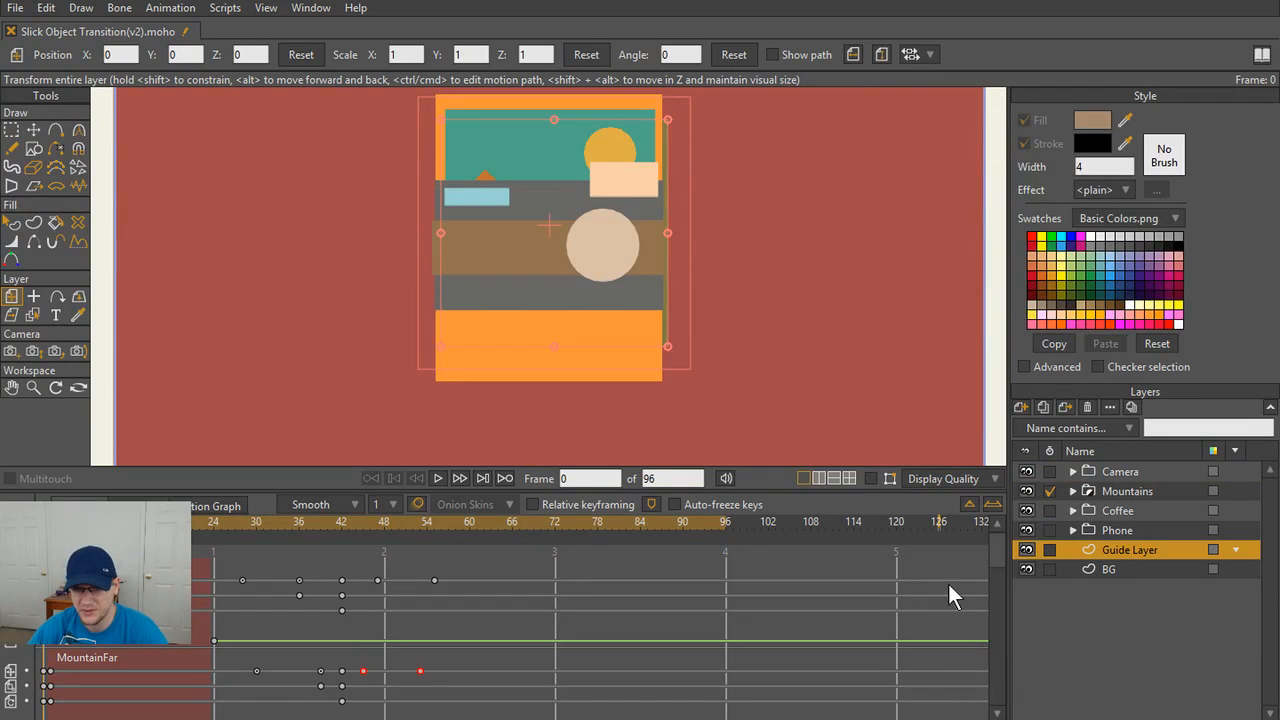
left_click(1088, 407)
- Reduce the Camera group's scale uniformly to about 1.3765 by bringing its lower-right corner closer to the picture frame's edge
scroll(457, 243, "up", 5)
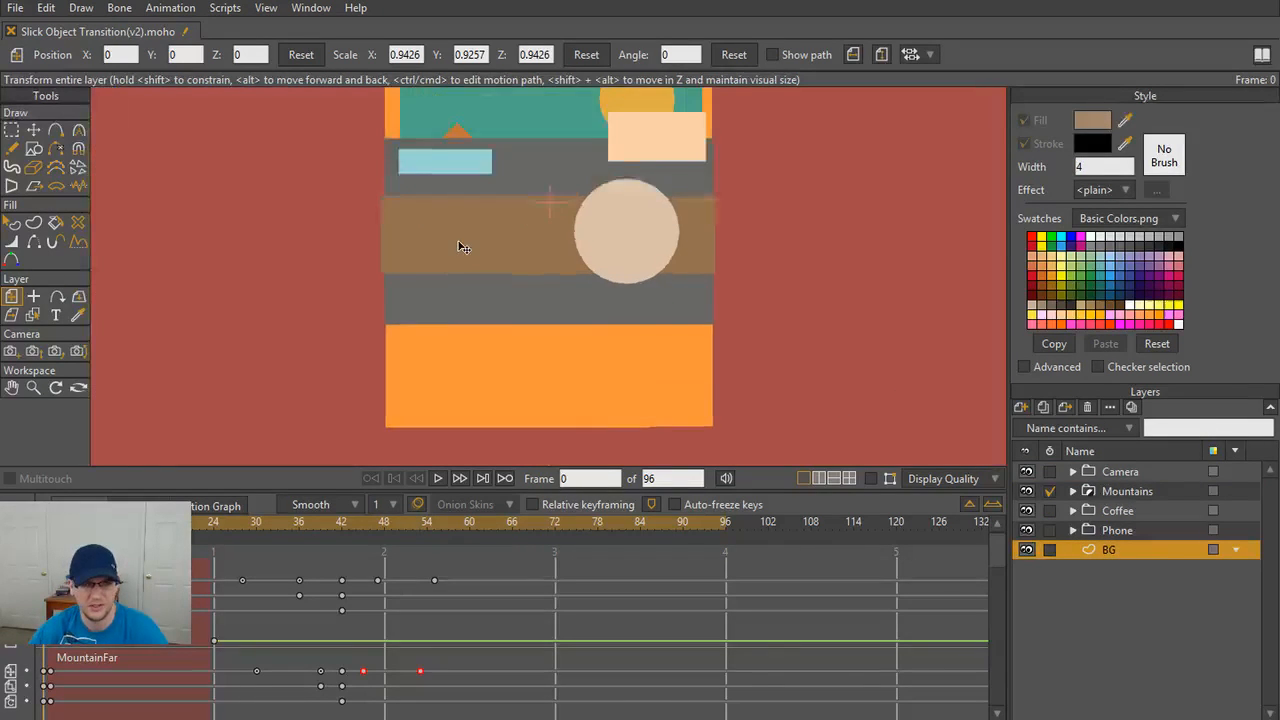
left_click_drag(551, 301, 793, 281)
scroll(793, 284, "up", 4)
left_click_drag(360, 392, 390, 275)
left_click_drag(930, 304, 603, 306)
scroll(605, 306, "up", 3)
scroll(749, 341, "up", 4)
left_click_drag(749, 341, 575, 321)
scroll(577, 321, "up", 3)
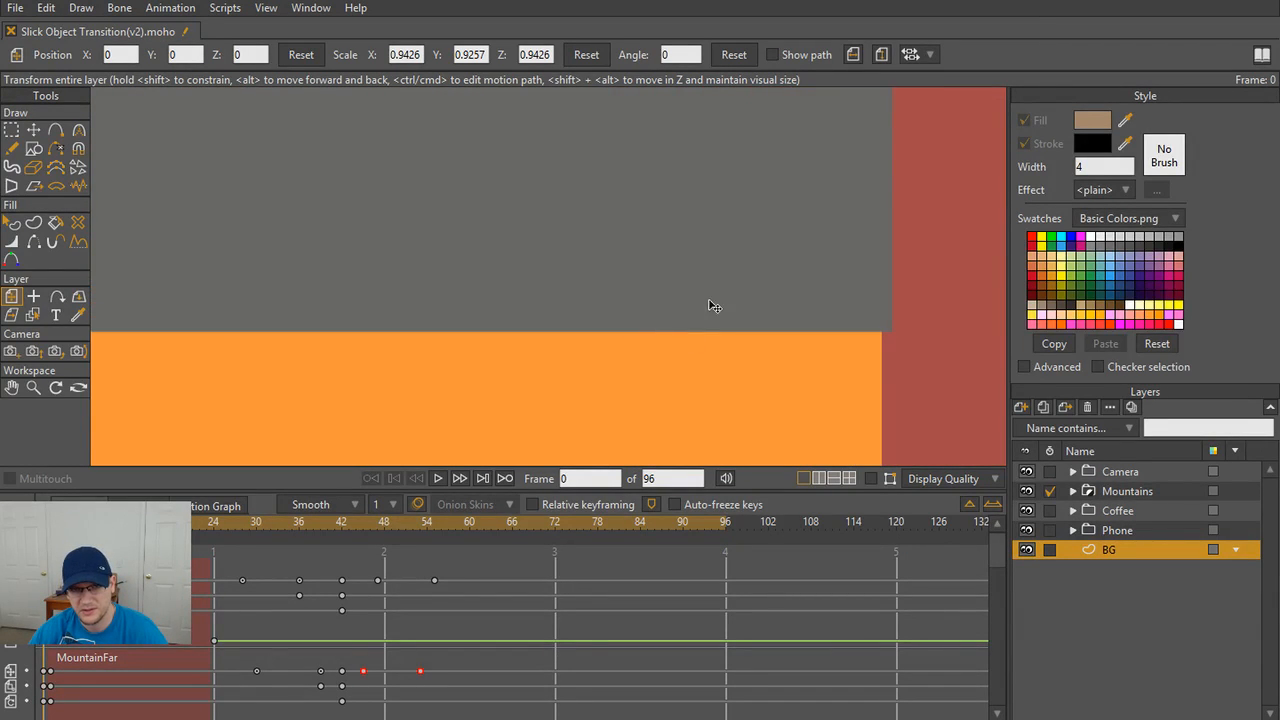
left_click(1141, 477)
scroll(905, 379, "up", 3)
left_click_drag(830, 385, 535, 386)
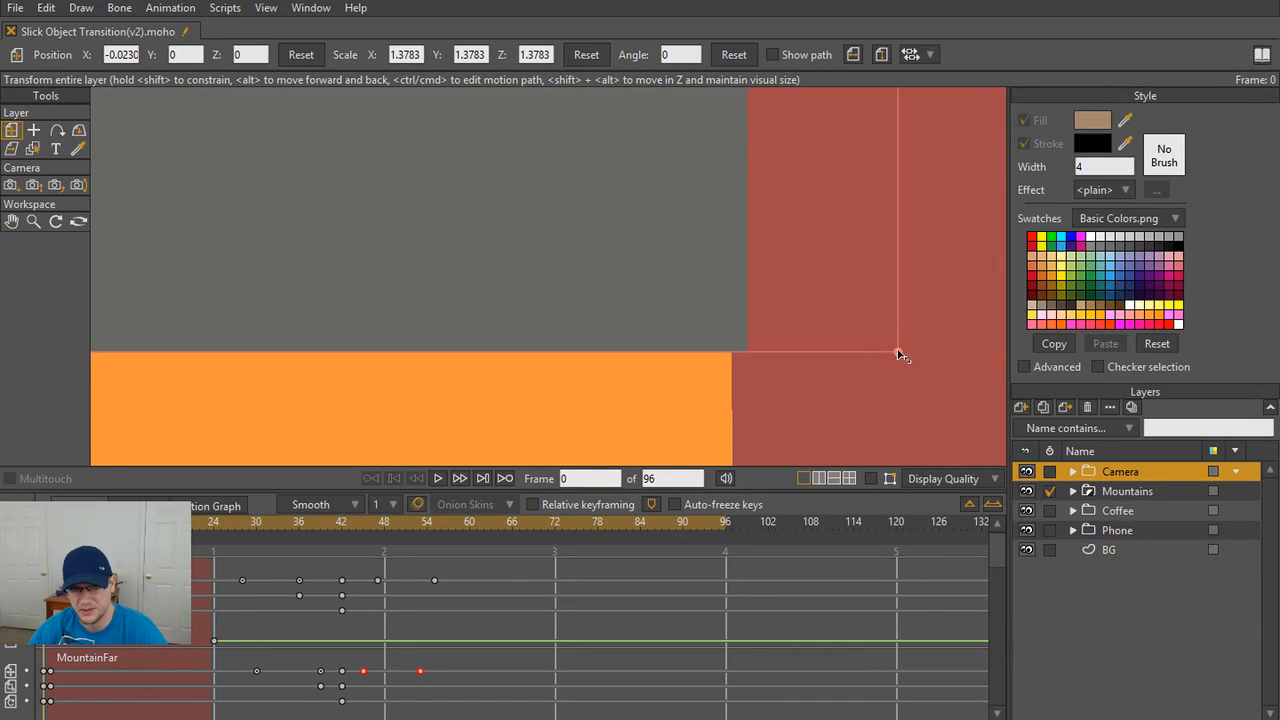
left_click_drag(898, 352, 877, 343)
- Undo the stray rotation of the Camera group
scroll(547, 390, "down", 8)
left_click_drag(110, 411, 649, 349)
left_click_drag(197, 347, 650, 335)
left_click_drag(334, 354, 735, 328)
left_click_drag(164, 310, 270, 311)
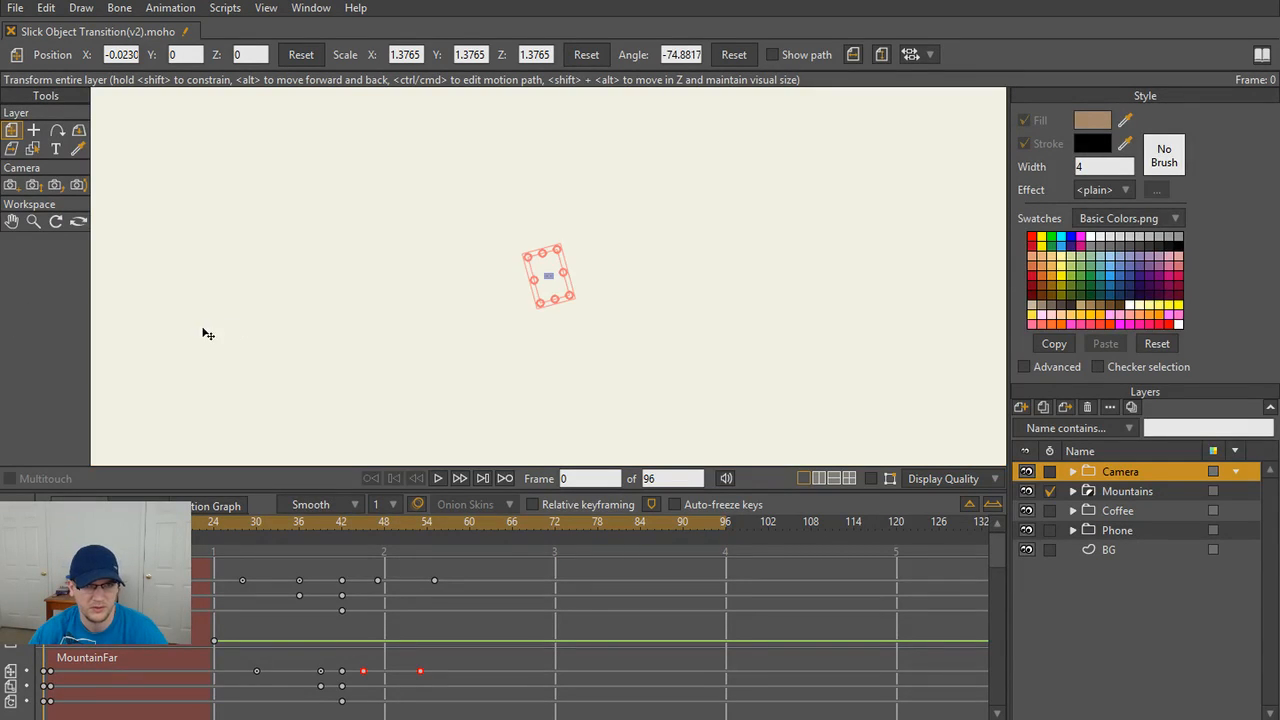
scroll(514, 334, "up", 12)
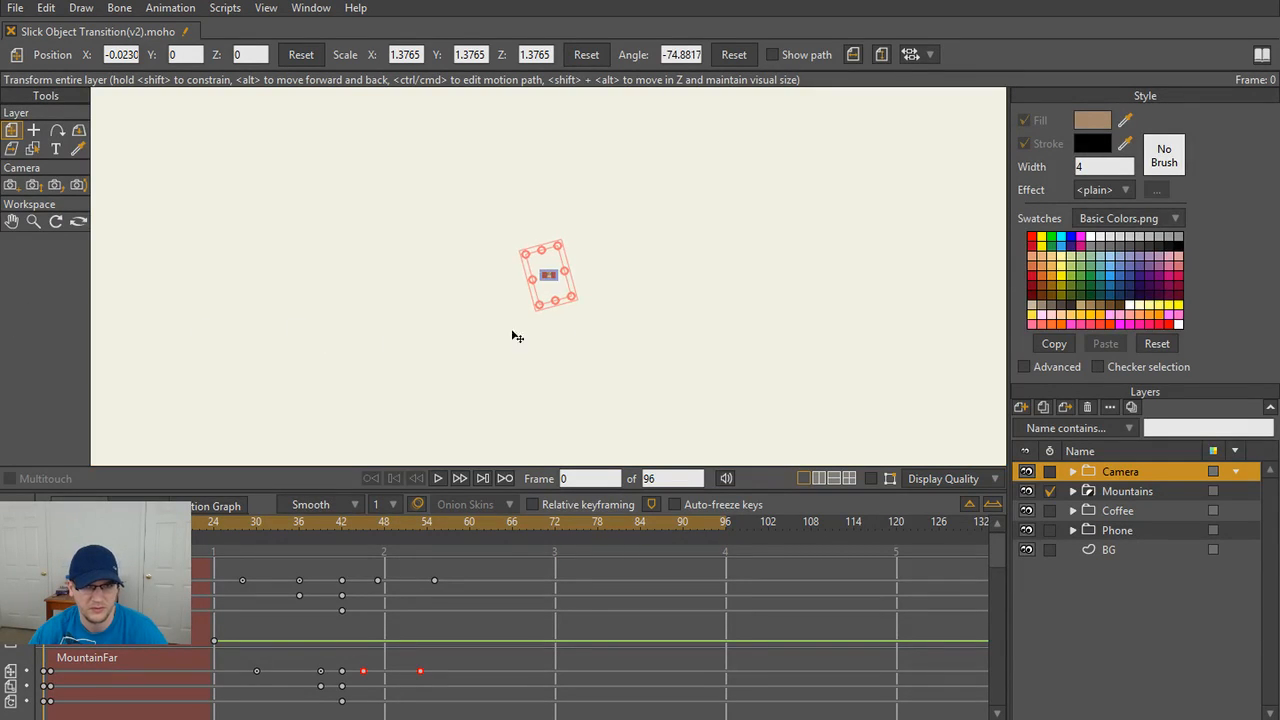
scroll(562, 323, "up", 5)
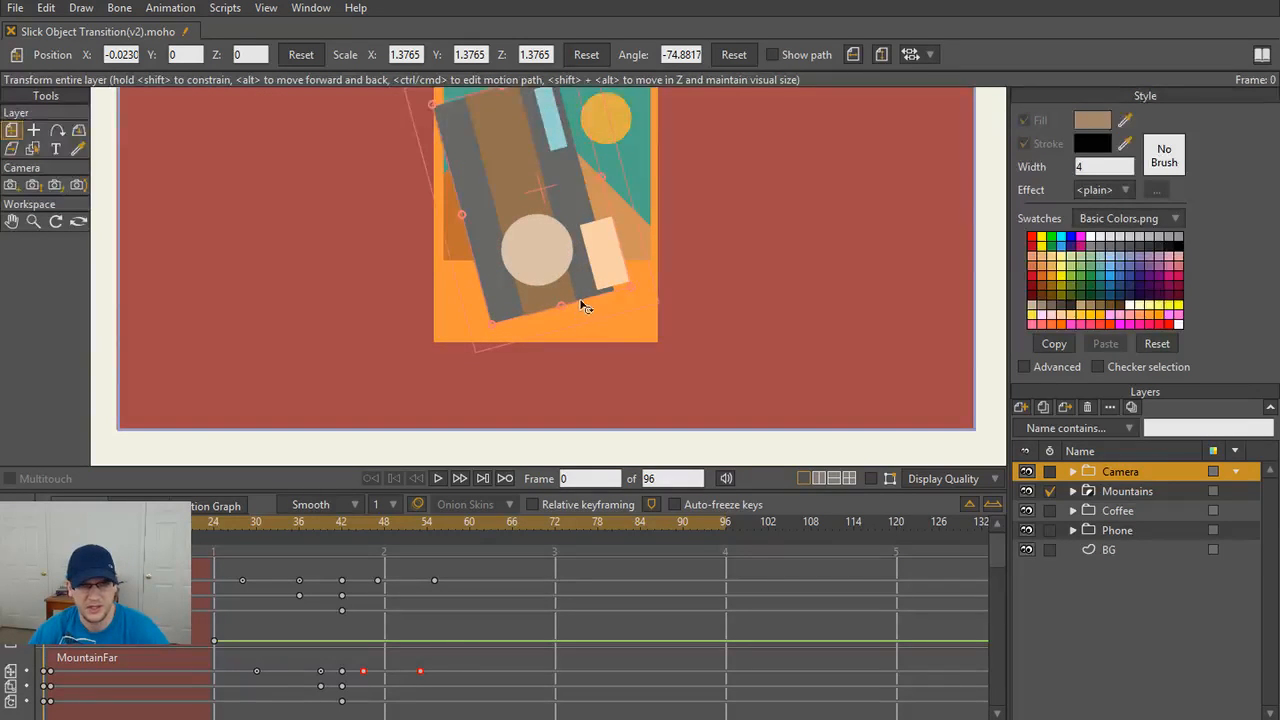
key("ctrl+z")
- Try widening the Camera group to an X scale of about 1.3828 at its left edge and undo it
scroll(577, 297, "up", 1)
scroll(577, 300, "down", 8)
scroll(540, 310, "up", 14)
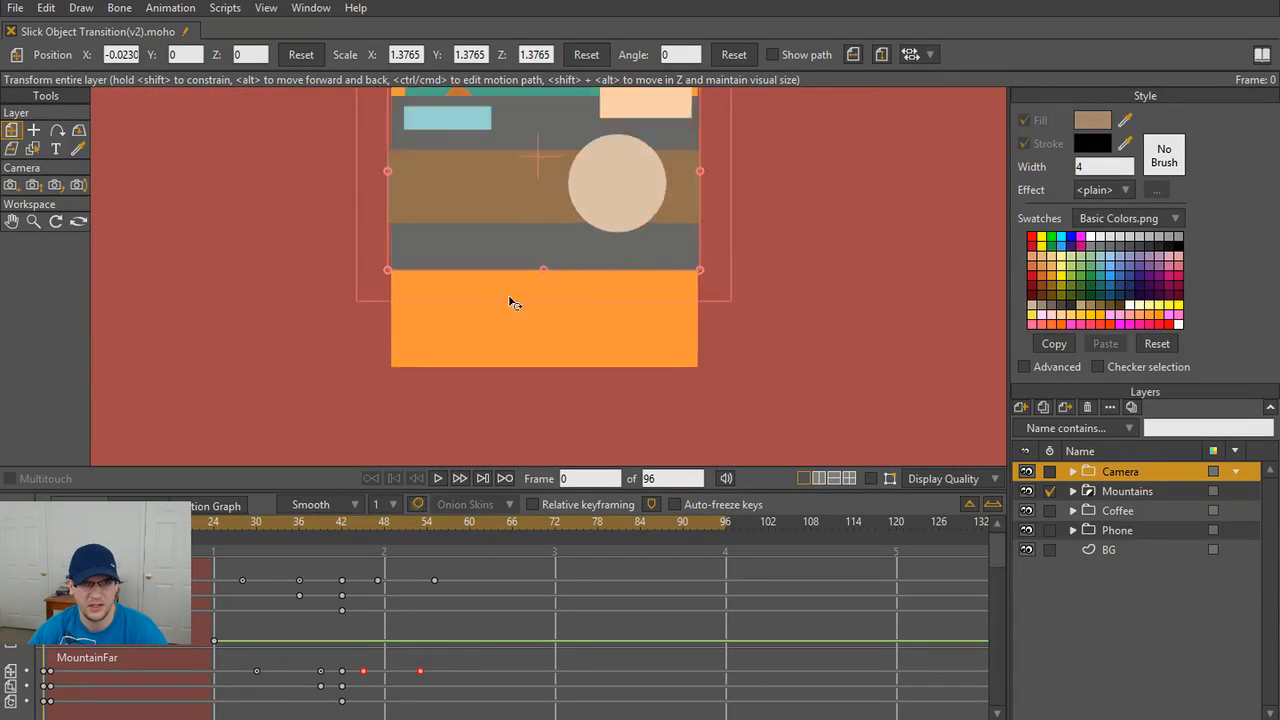
scroll(577, 320, "up", 8)
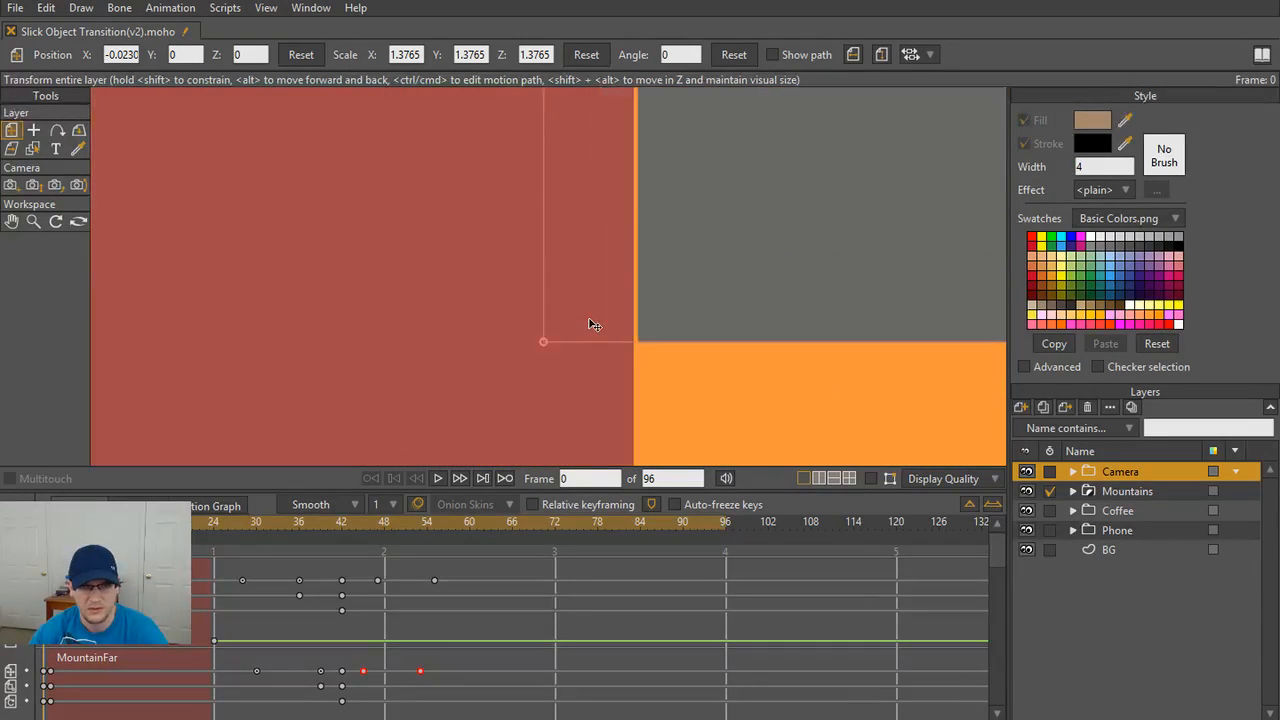
scroll(525, 250, "down", 3)
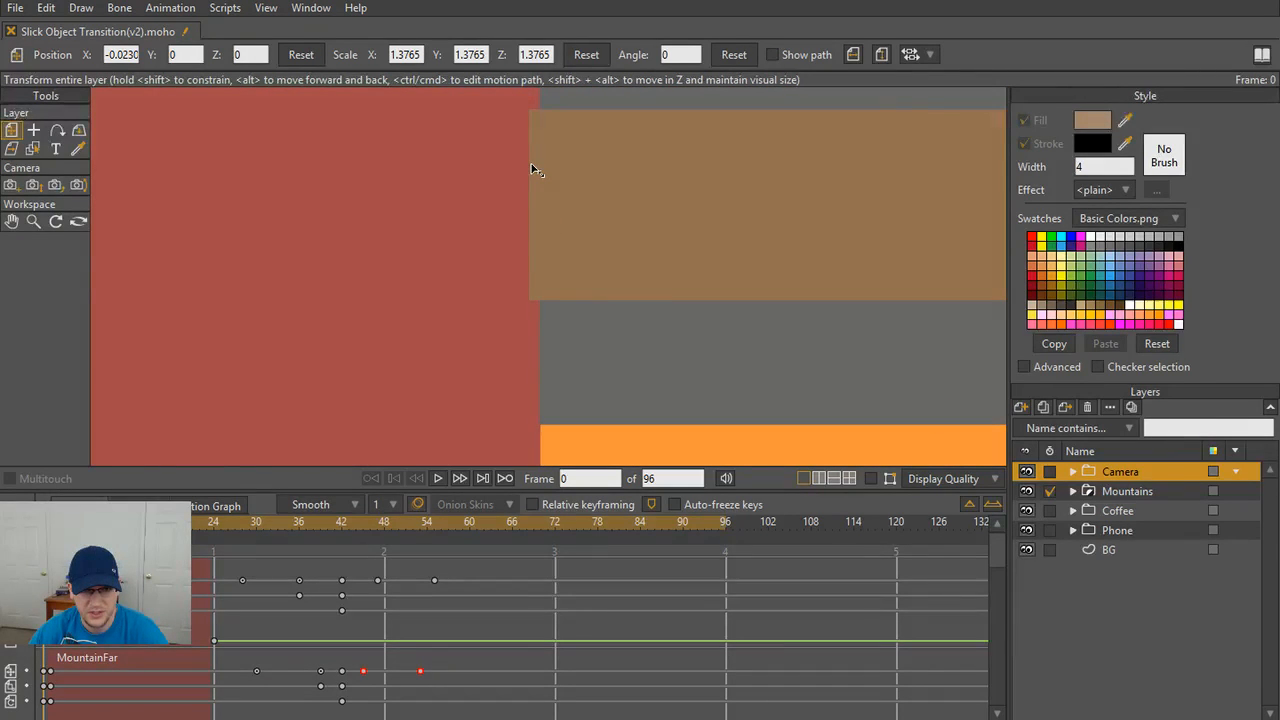
left_click_drag(530, 168, 528, 169)
scroll(557, 311, "up", 7)
left_click_drag(551, 436, 611, 160)
left_click_drag(600, 460, 553, 384)
scroll(580, 261, "up", 6)
scroll(583, 197, "down", 7)
scroll(571, 300, "down", 2)
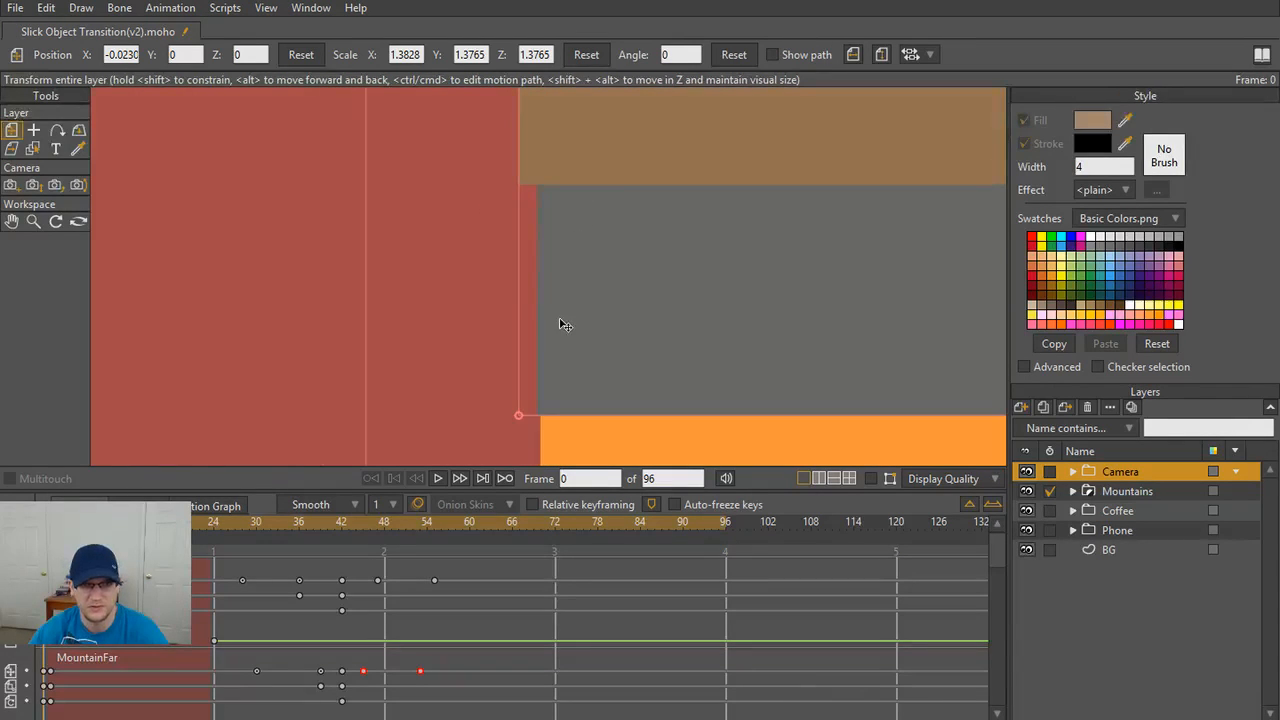
key("ctrl+z")
- Widen only the Camera group's X scale to about 1.3787 so its left edge covers the picture frame
scroll(572, 300, "up", 4)
scroll(566, 298, "down", 1)
left_click_drag(547, 258, 552, 349)
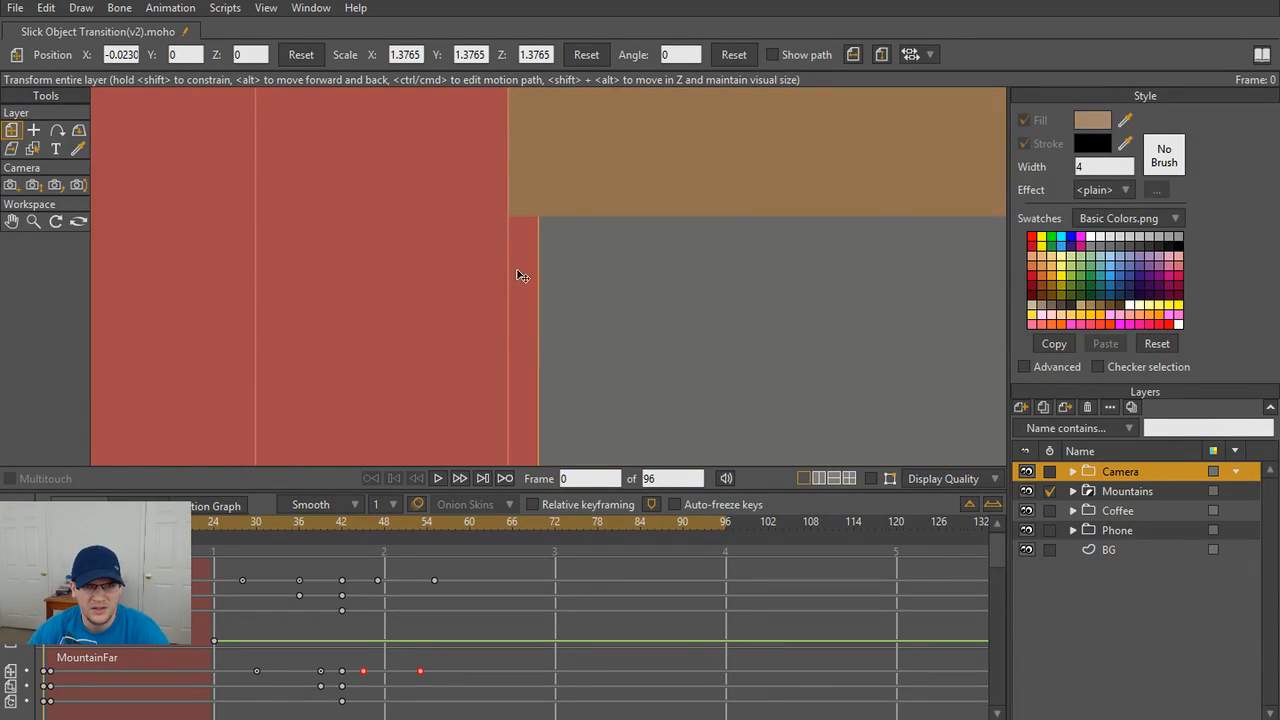
scroll(517, 262, "down", 5)
scroll(525, 262, "up", 2)
left_click_drag(590, 231, 586, 331)
left_click_drag(525, 152, 549, 333)
scroll(518, 200, "down", 8)
left_click_drag(538, 250, 567, 333)
scroll(566, 335, "down", 5)
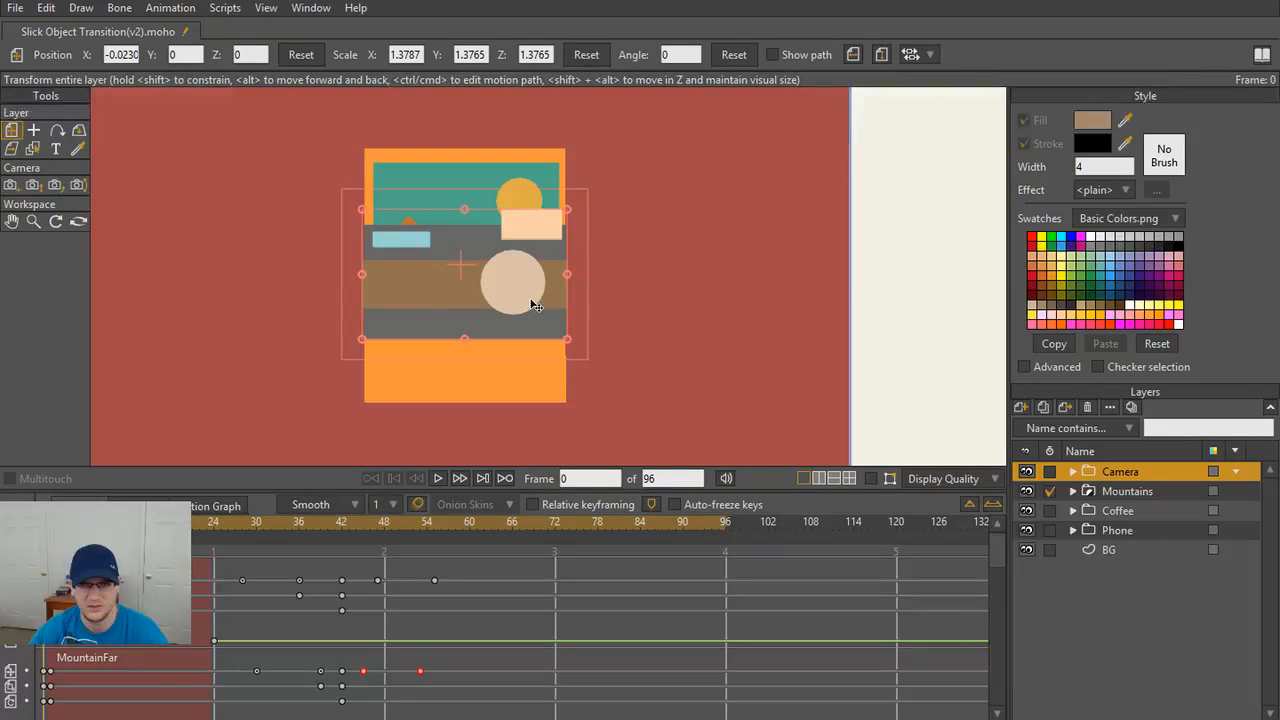
scroll(594, 400, "down", 3)
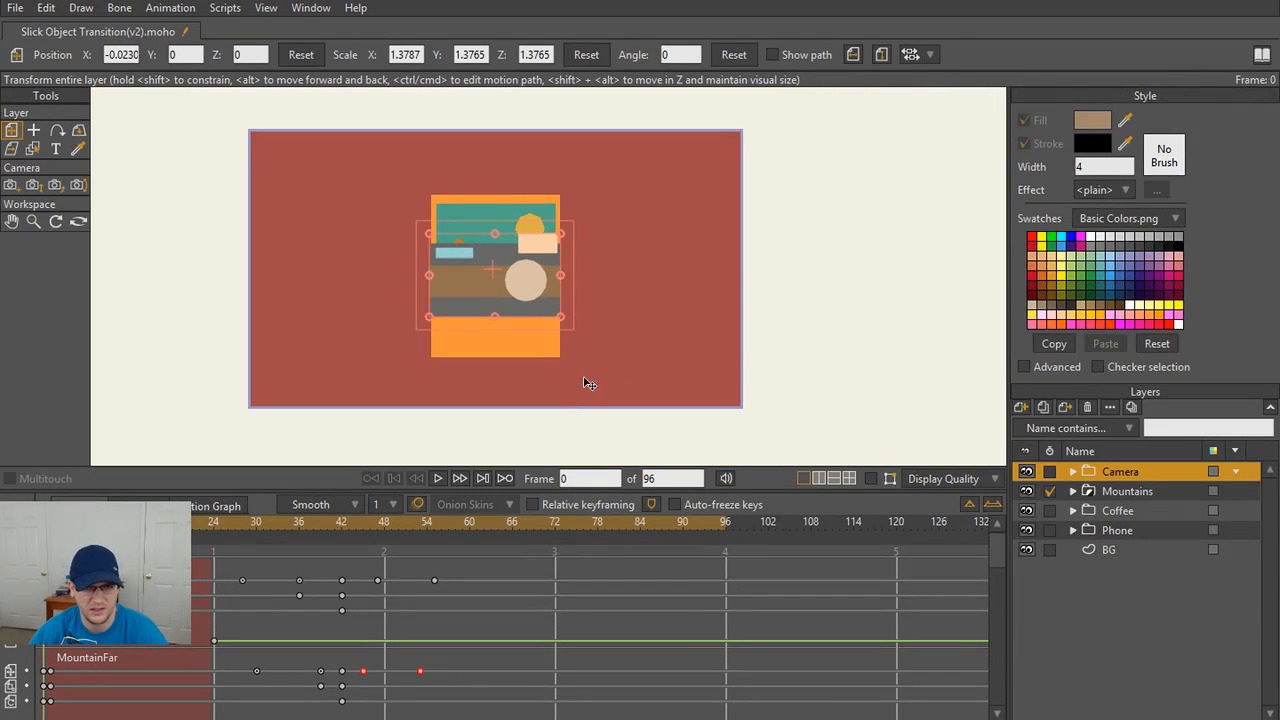
- Try aligning the Camera and Mountains groups with each other by centering them horizontally and vertically
scroll(588, 382, "up", 5)
left_click_drag(588, 382, 731, 380)
scroll(800, 410, "up", 1)
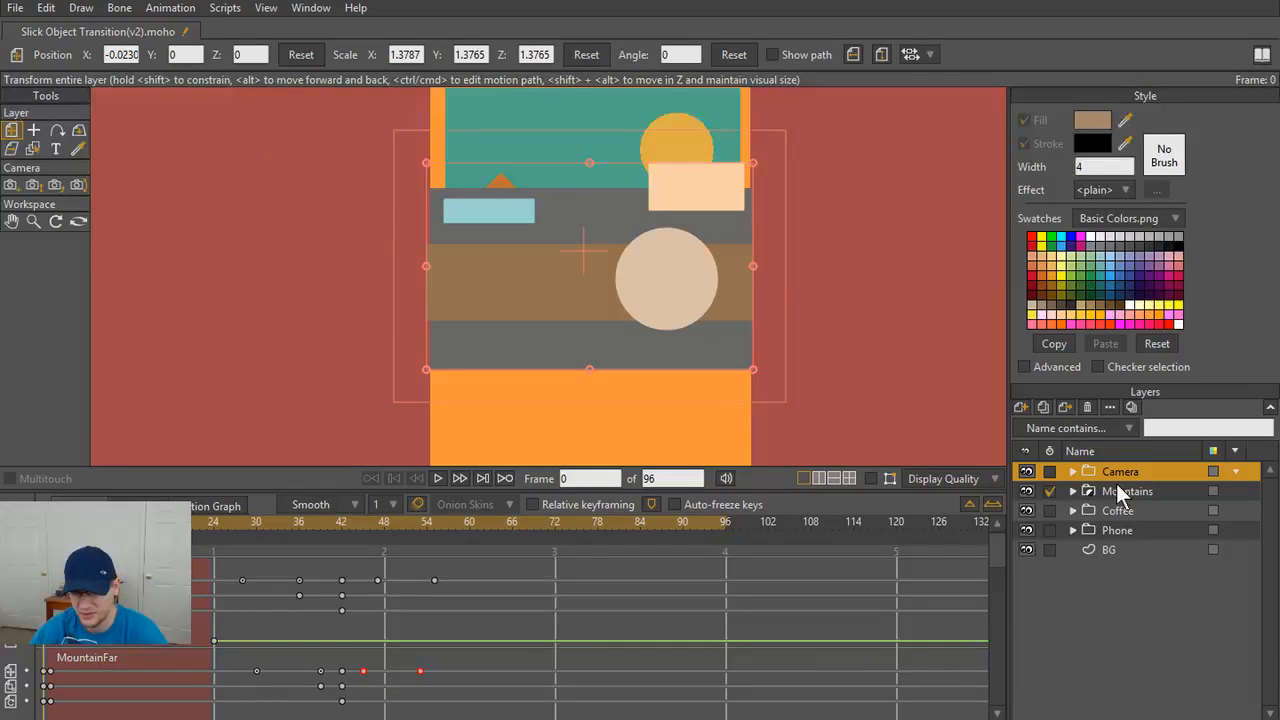
scroll(748, 346, "up", 2)
scroll(945, 438, "down", 1)
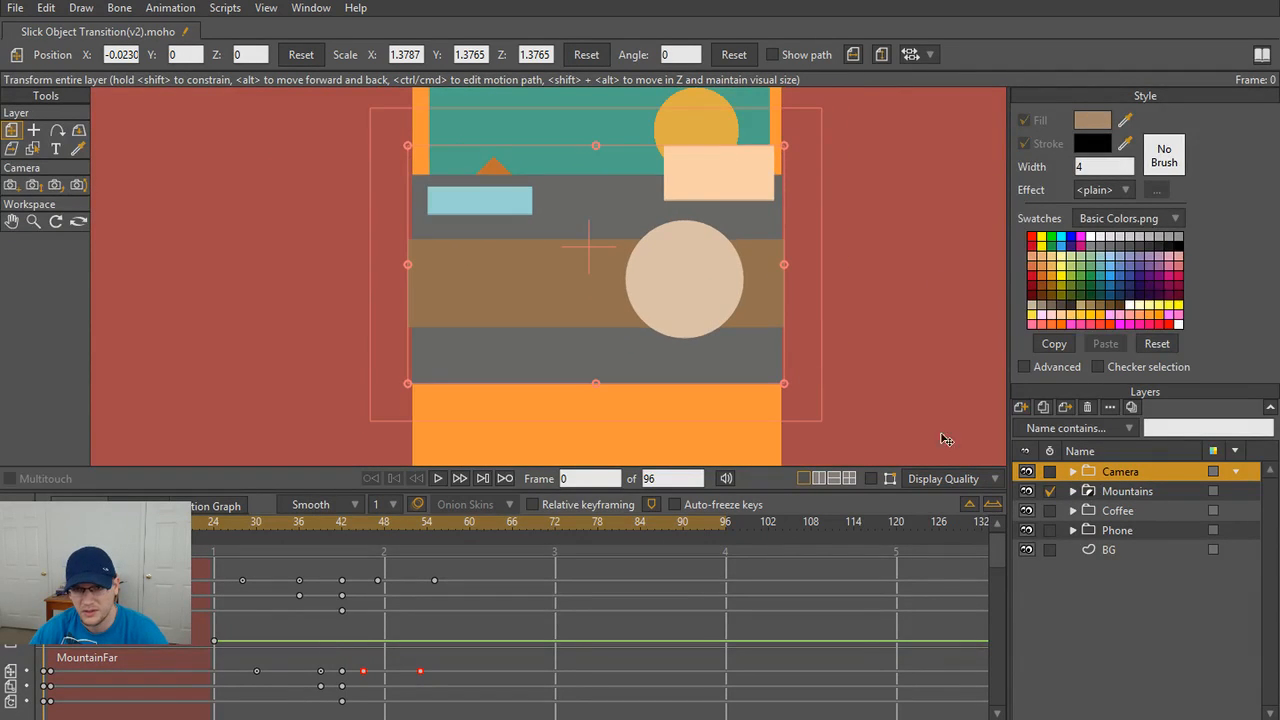
left_click(1156, 490)
left_click(930, 55)
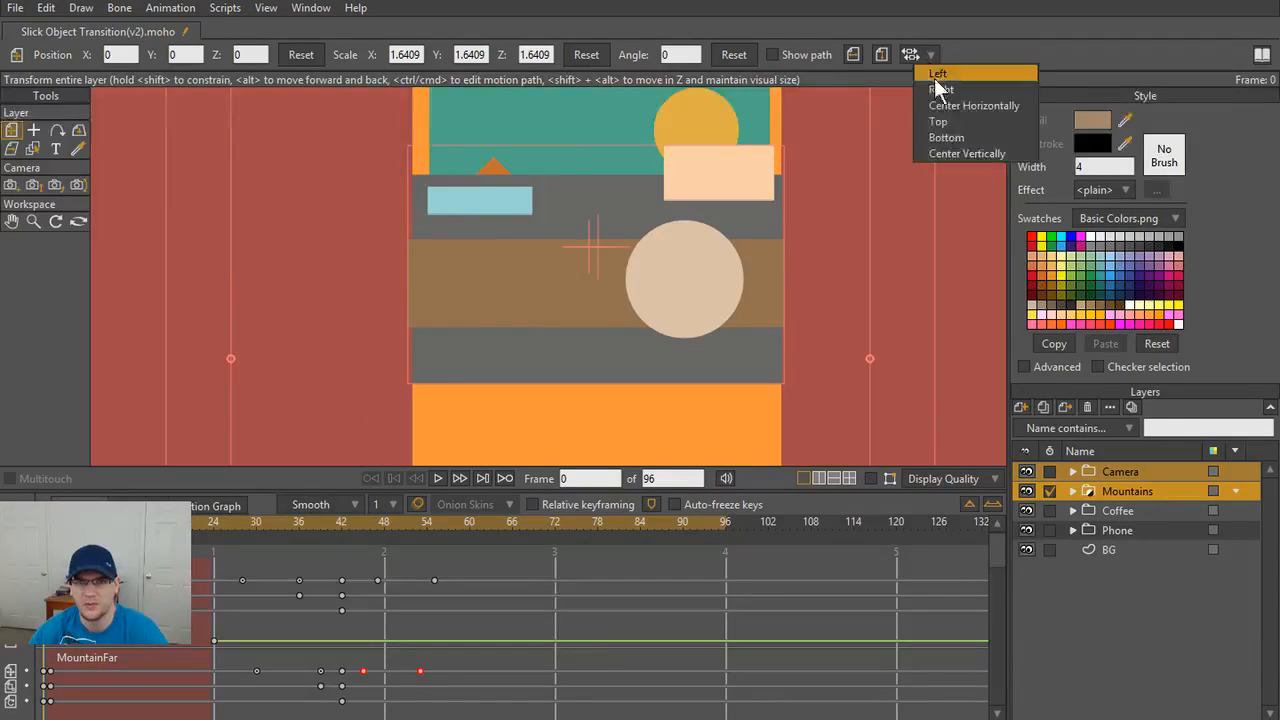
left_click(939, 104)
left_click(922, 56)
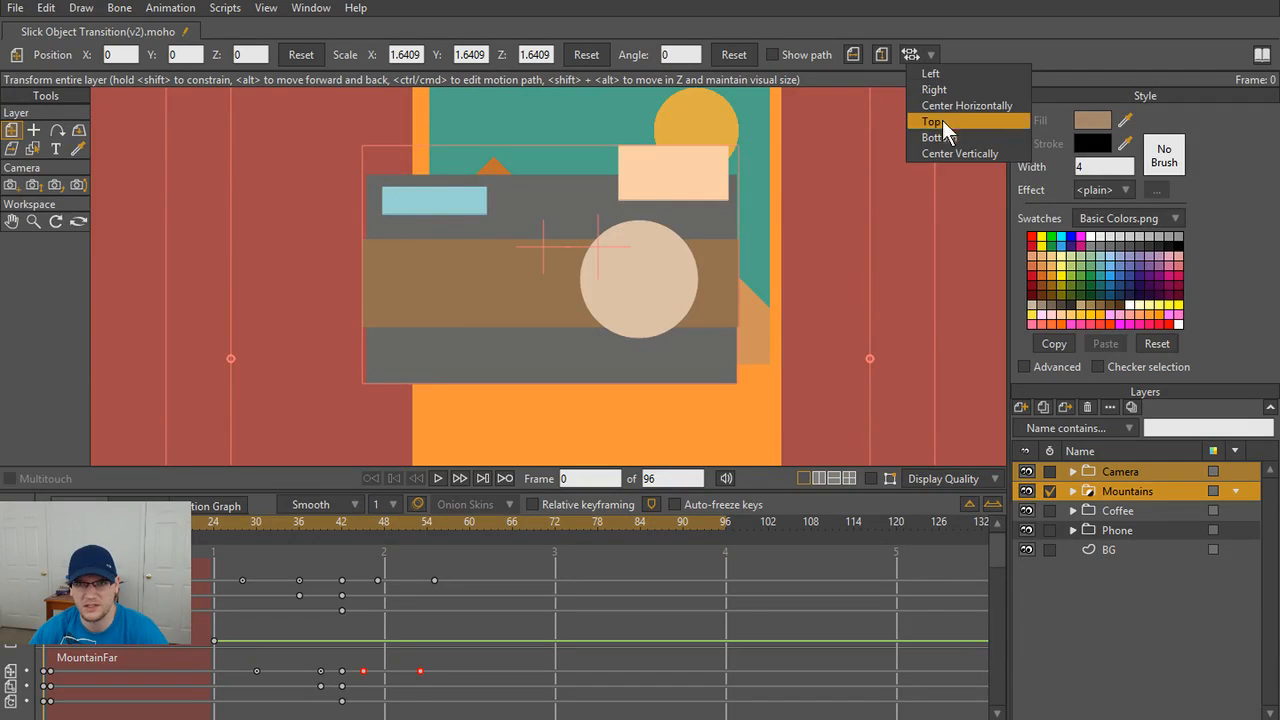
left_click(941, 155)
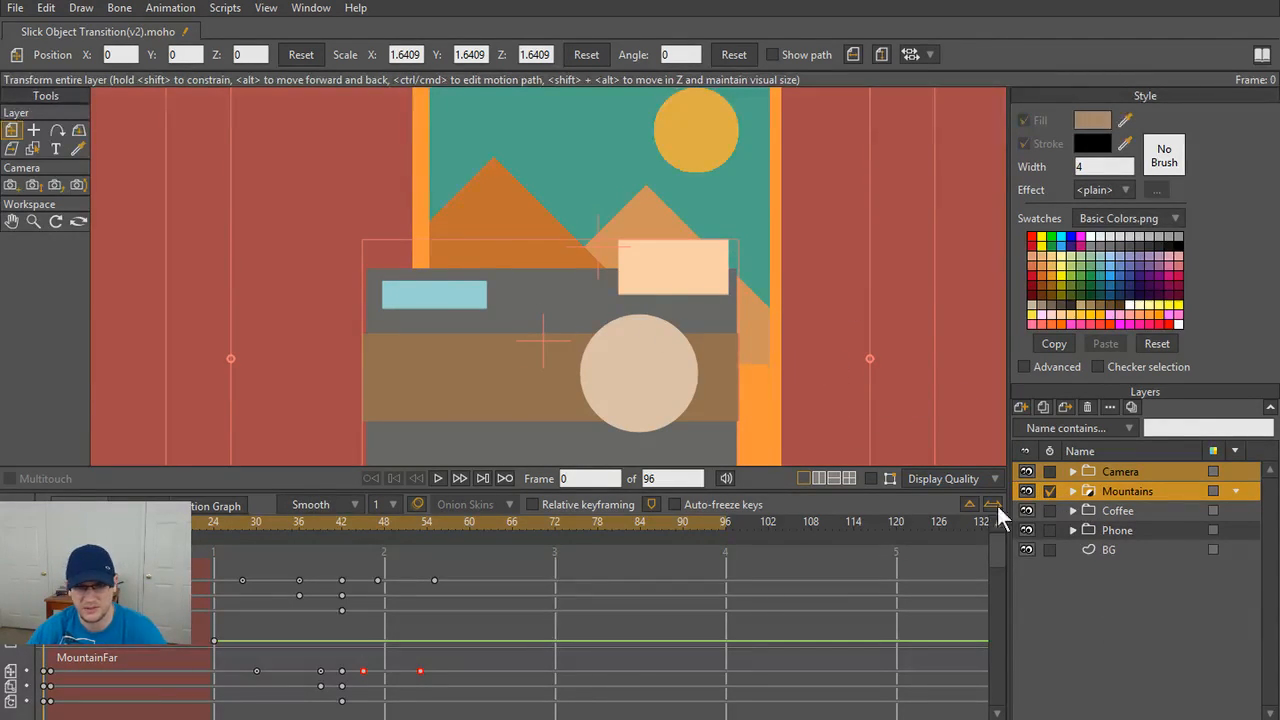
- Undo both the vertical and horizontal centering of the Camera and Mountains groups
left_click(1116, 470)
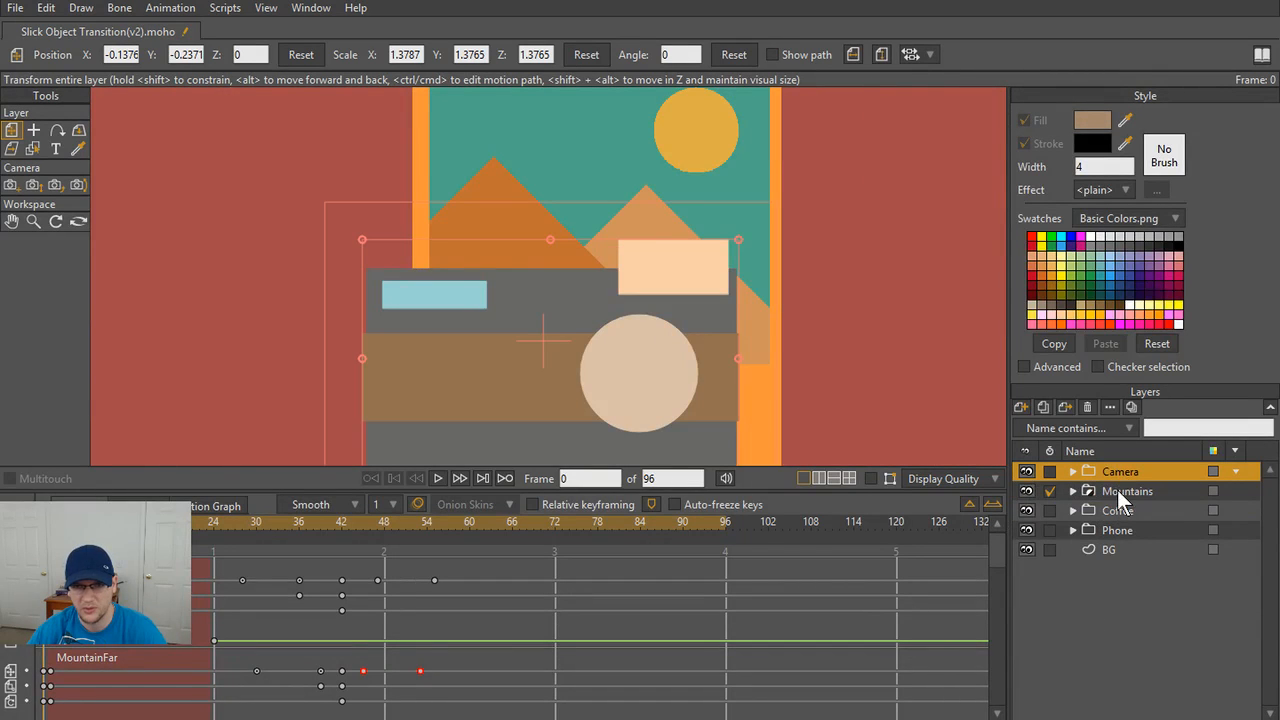
key("ctrl+z")
key("ctrl+z")
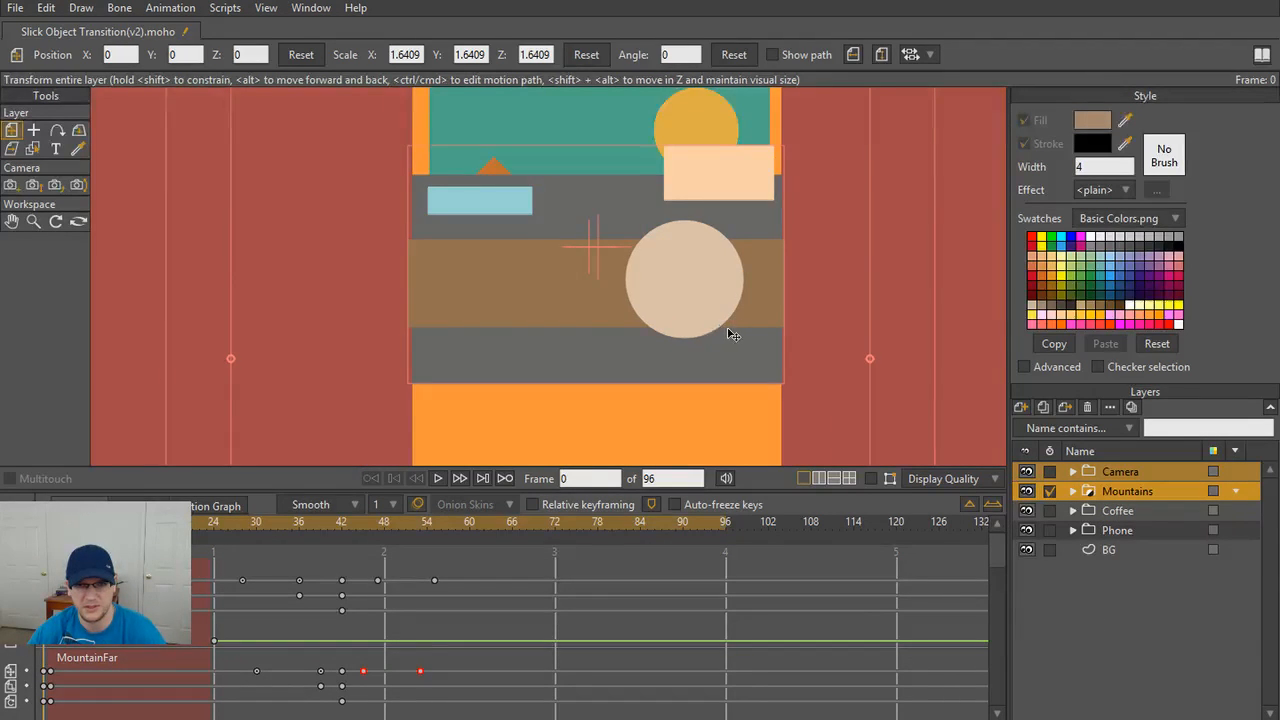
scroll(728, 333, "down", 4)
scroll(728, 333, "up", 1)
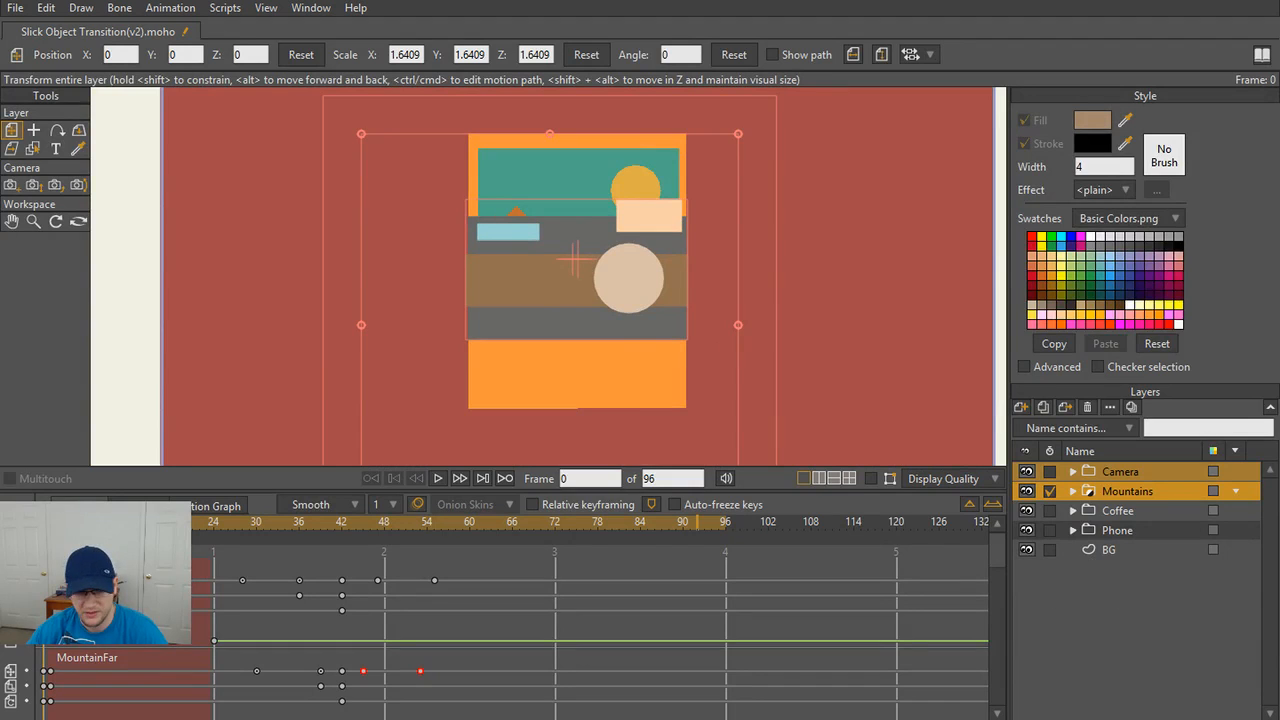
mouse_move(330, 715)
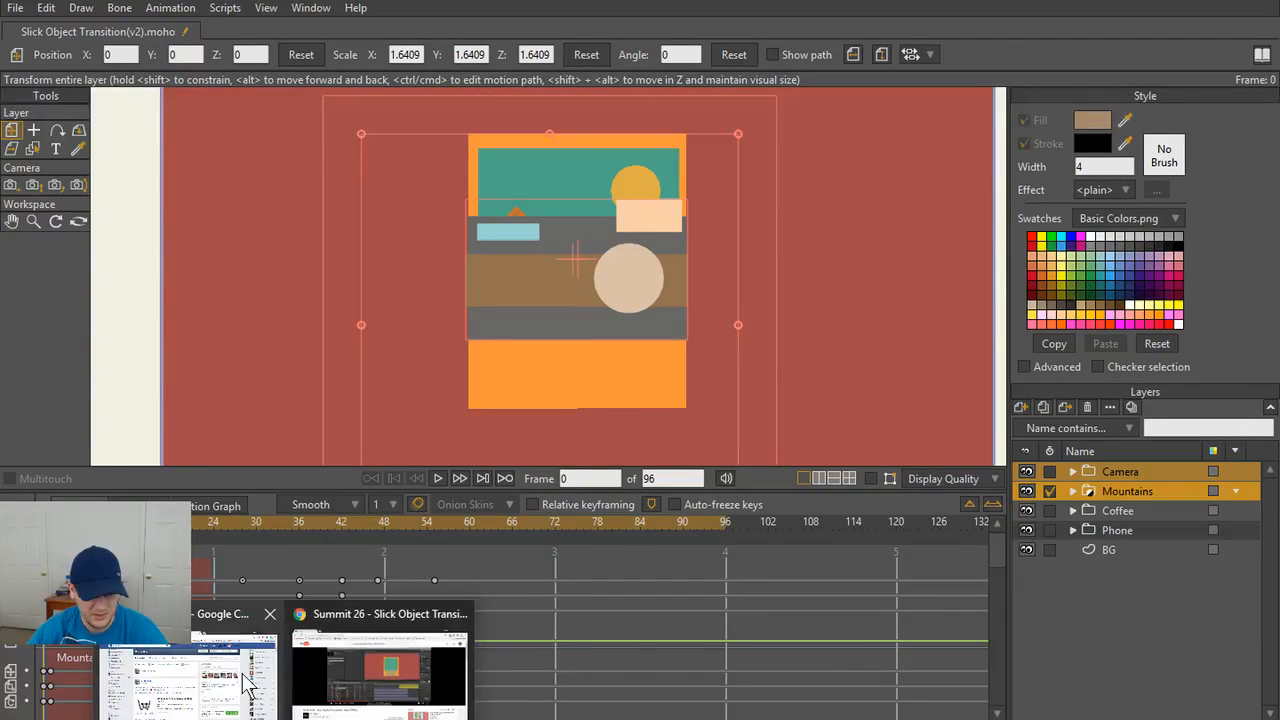
mouse_move(220, 700)
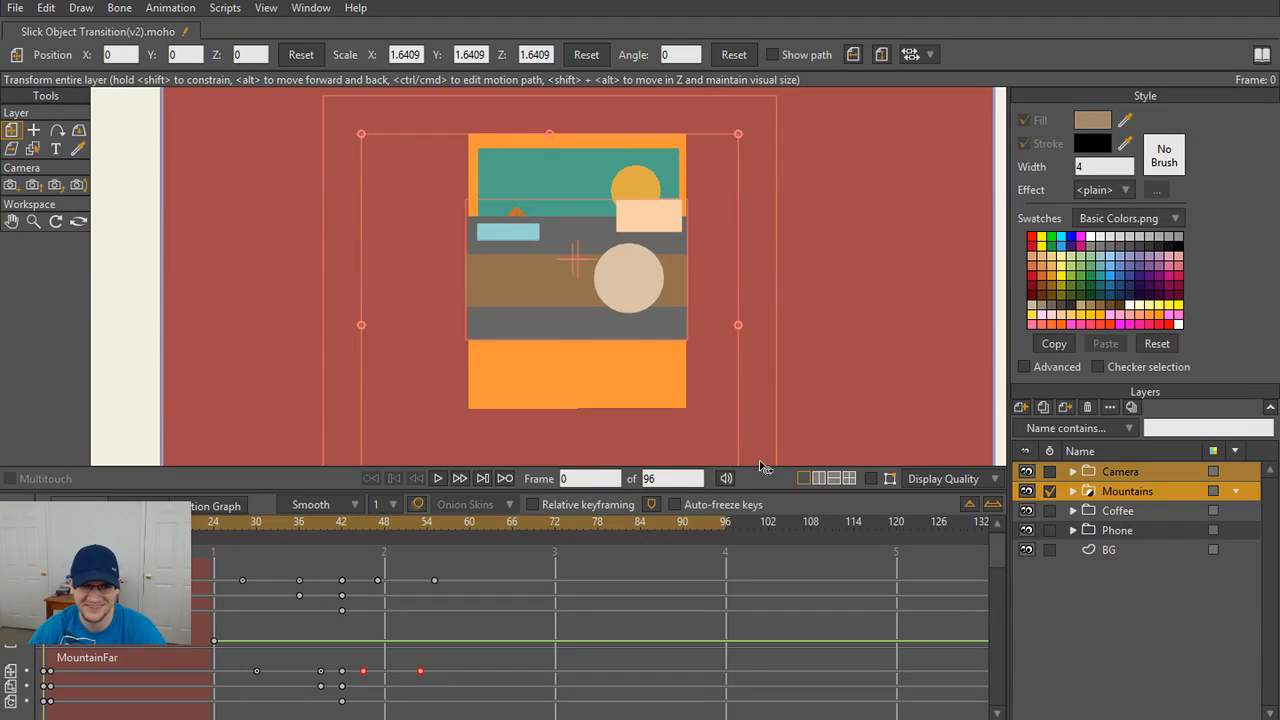
scroll(673, 298, "up", 2)
scroll(673, 296, "down", 3)
scroll(706, 336, "up", 1)
scroll(706, 342, "up", 1)
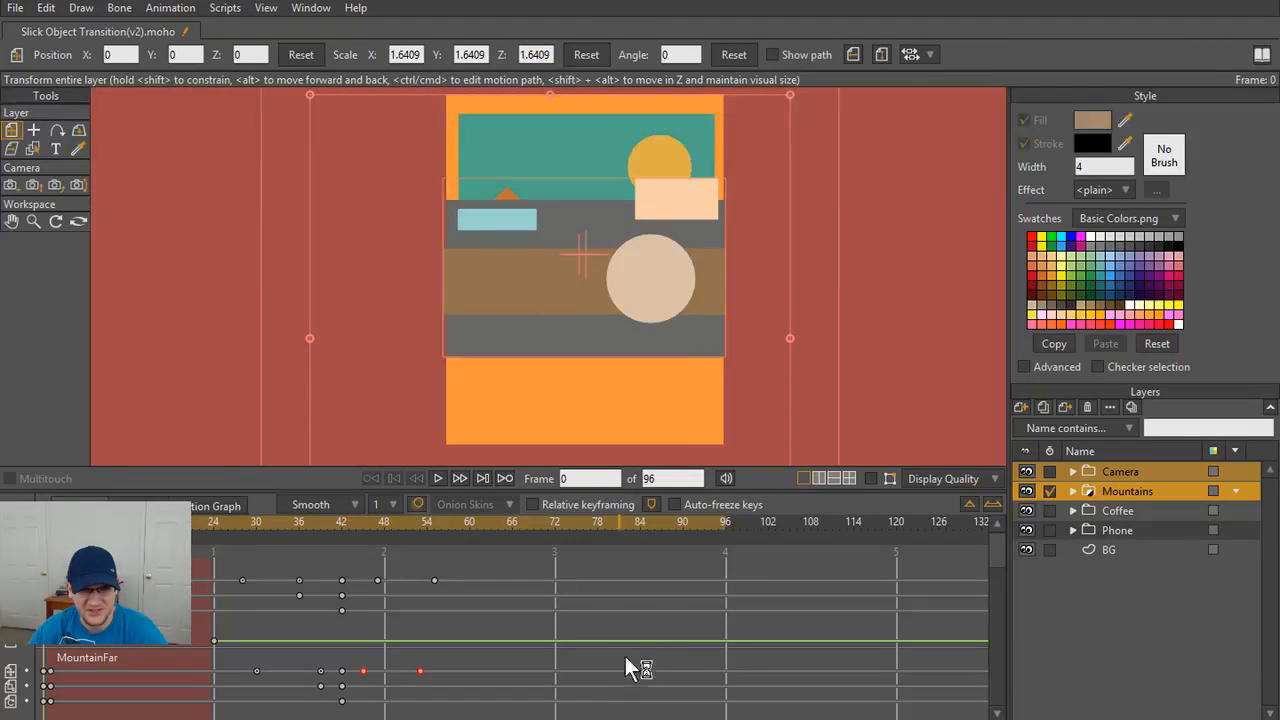
- Enlarge the canvas area above the timeline and mark the Coffee group instead of Mountains for display in the timeline
left_click_drag(650, 492, 648, 579)
scroll(637, 400, "down", 3)
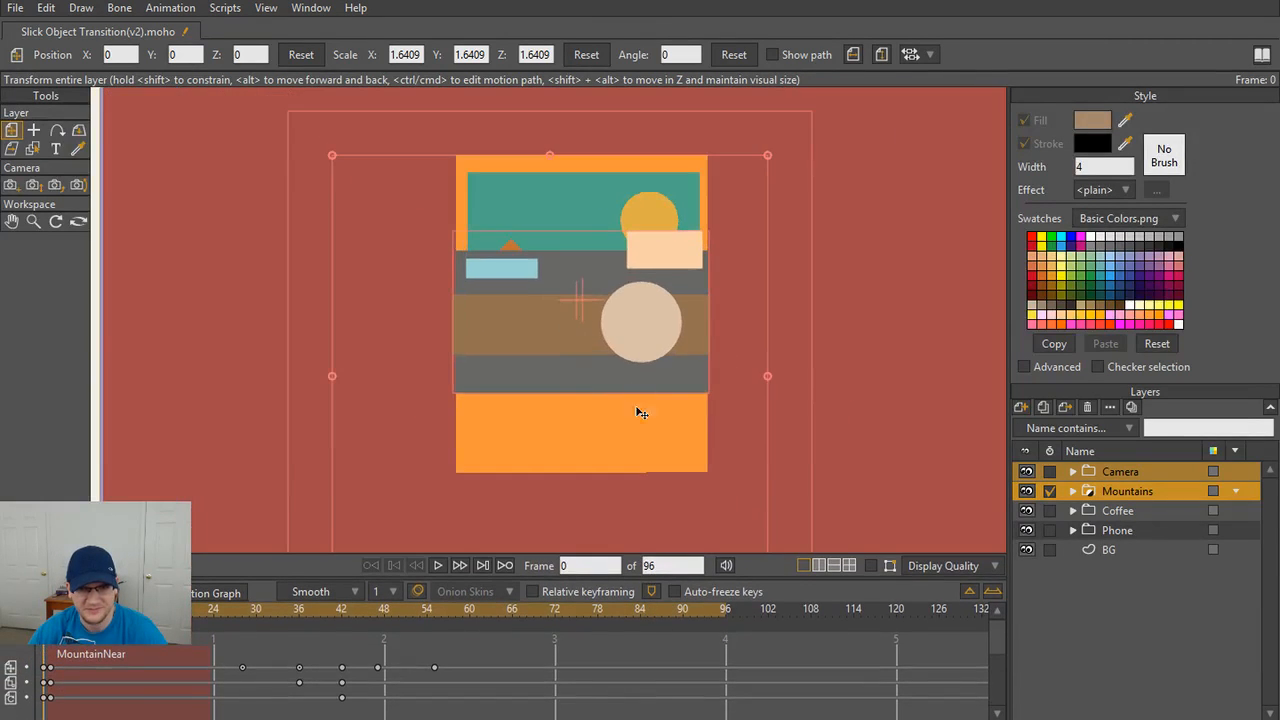
left_click(1052, 510)
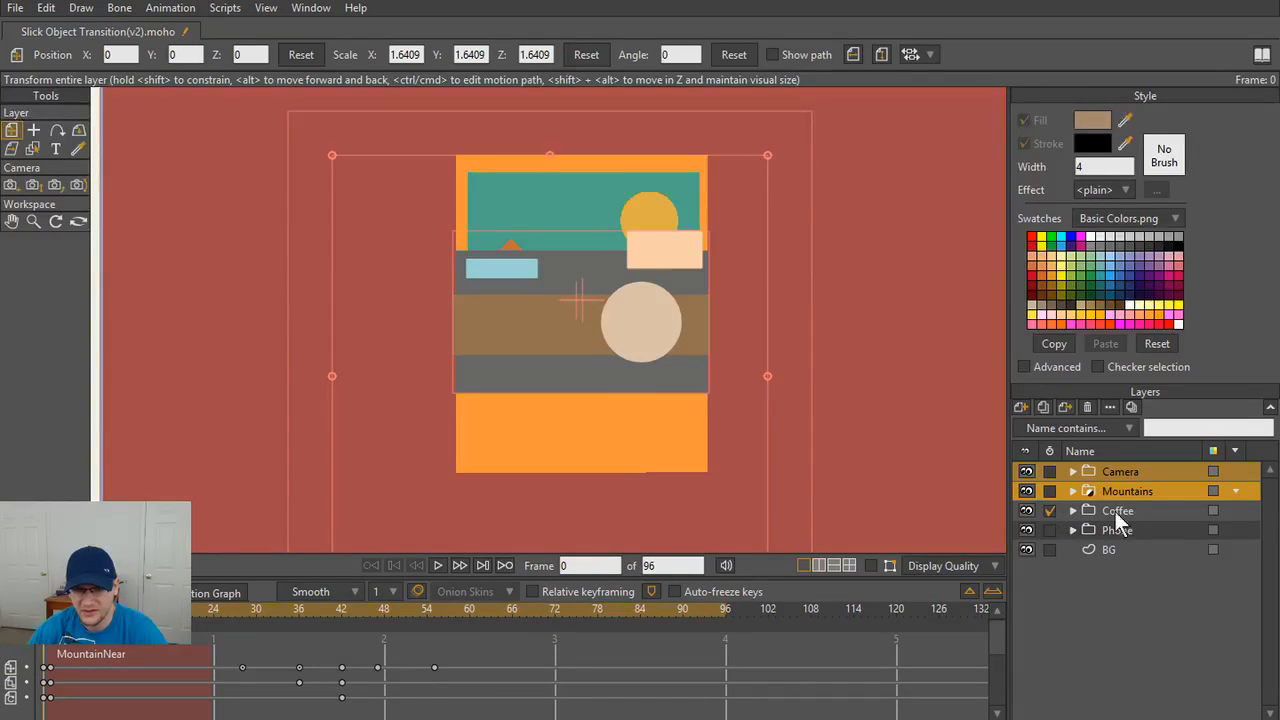
- Move the Coffee group to the top of the layer stack, above the Camera group
left_click(1161, 512)
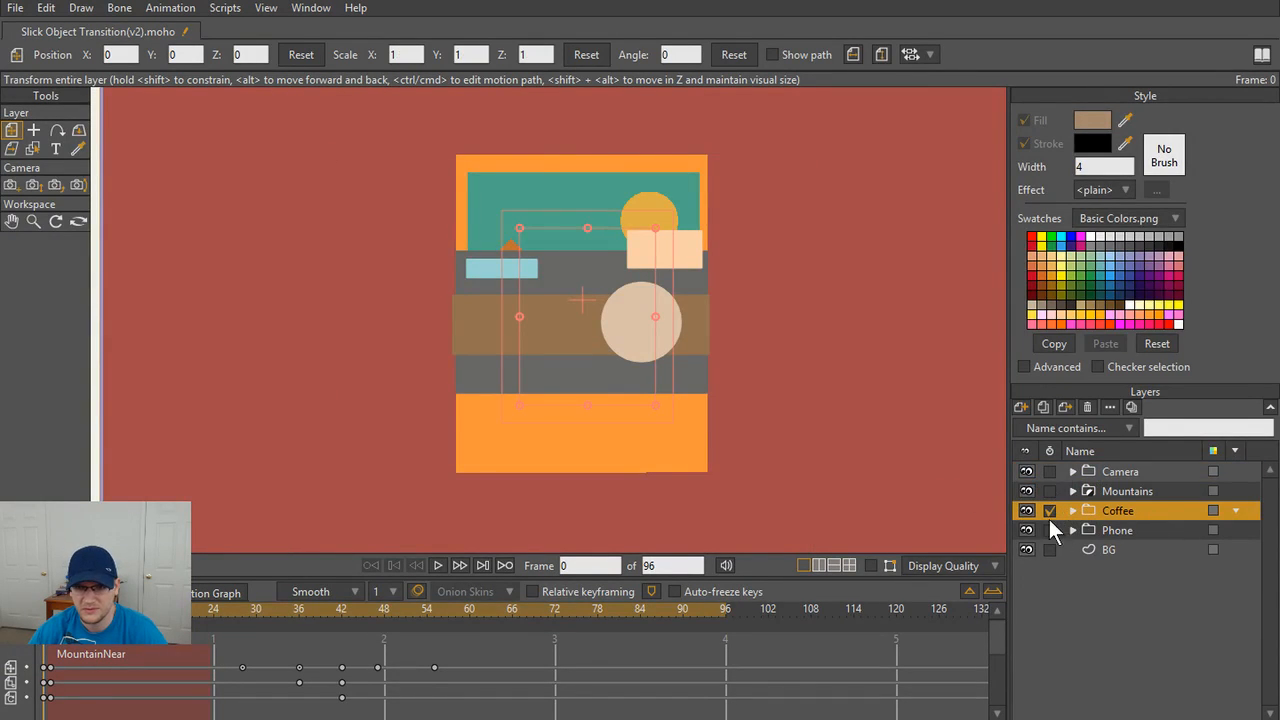
left_click_drag(1140, 512, 1120, 466)
scroll(643, 337, "up", 1)
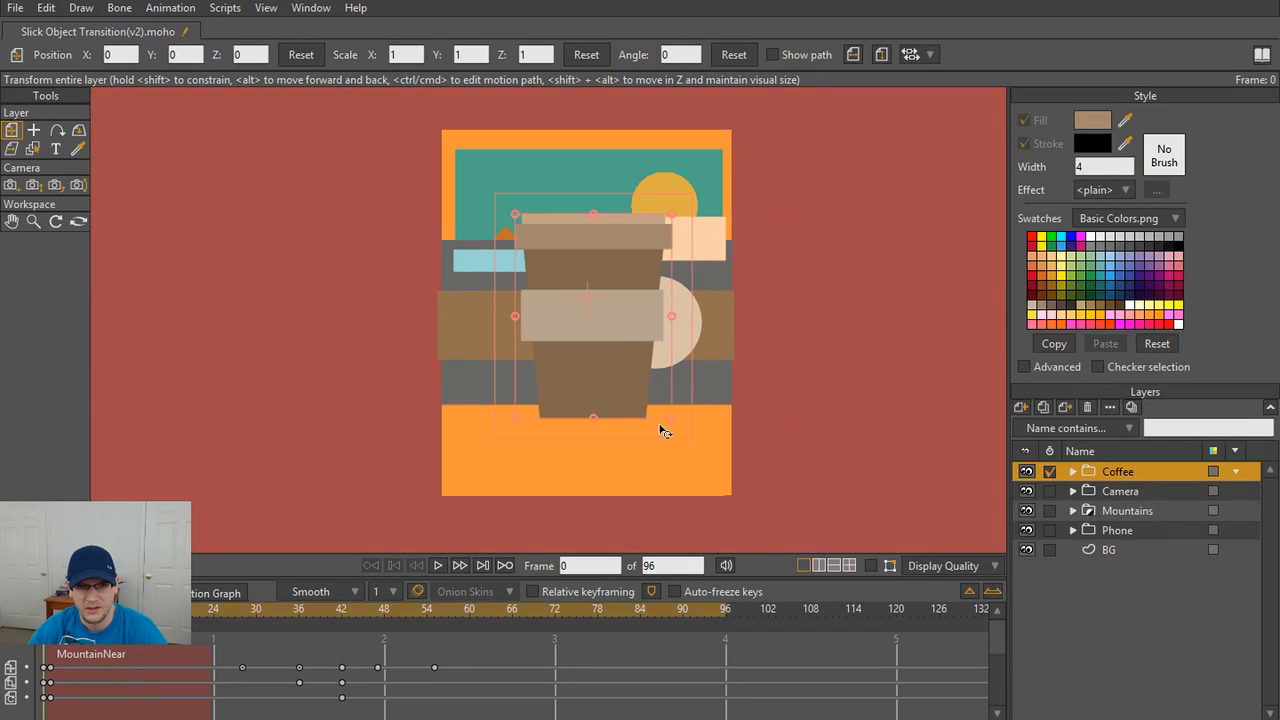
left_click_drag(672, 422, 724, 507)
left_click_drag(601, 275, 600, 244)
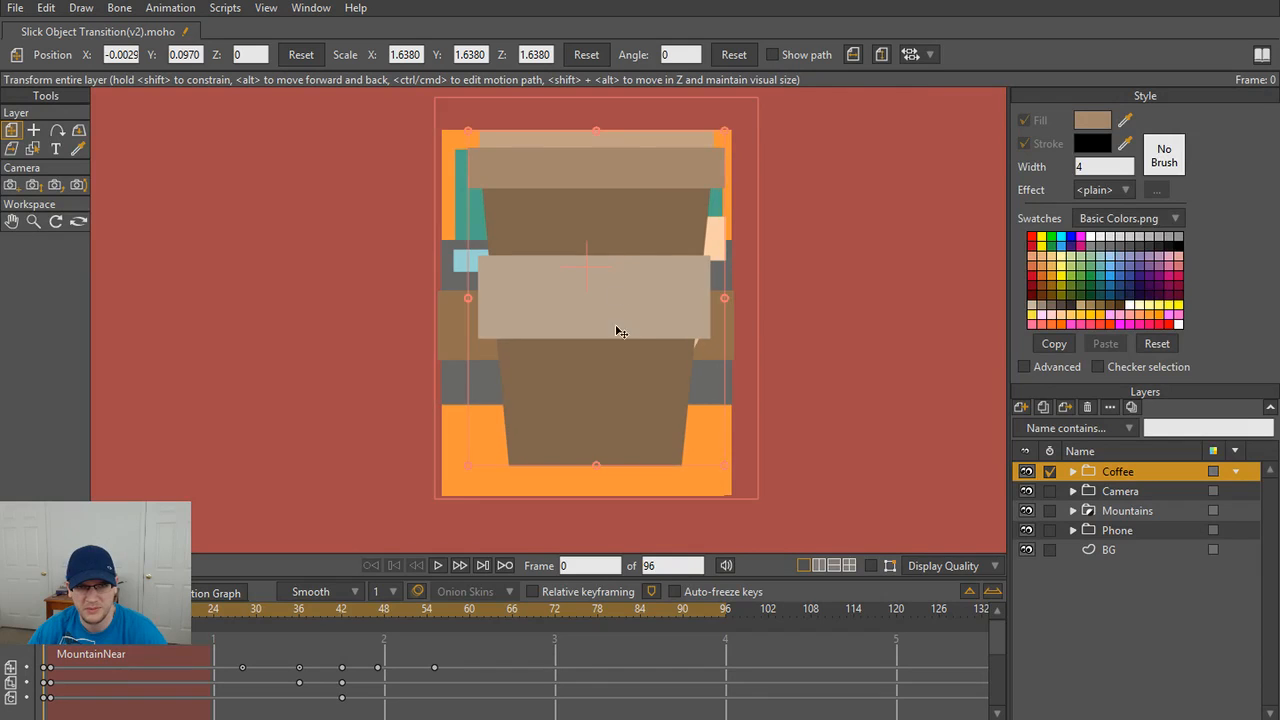
key("ctrl+z")
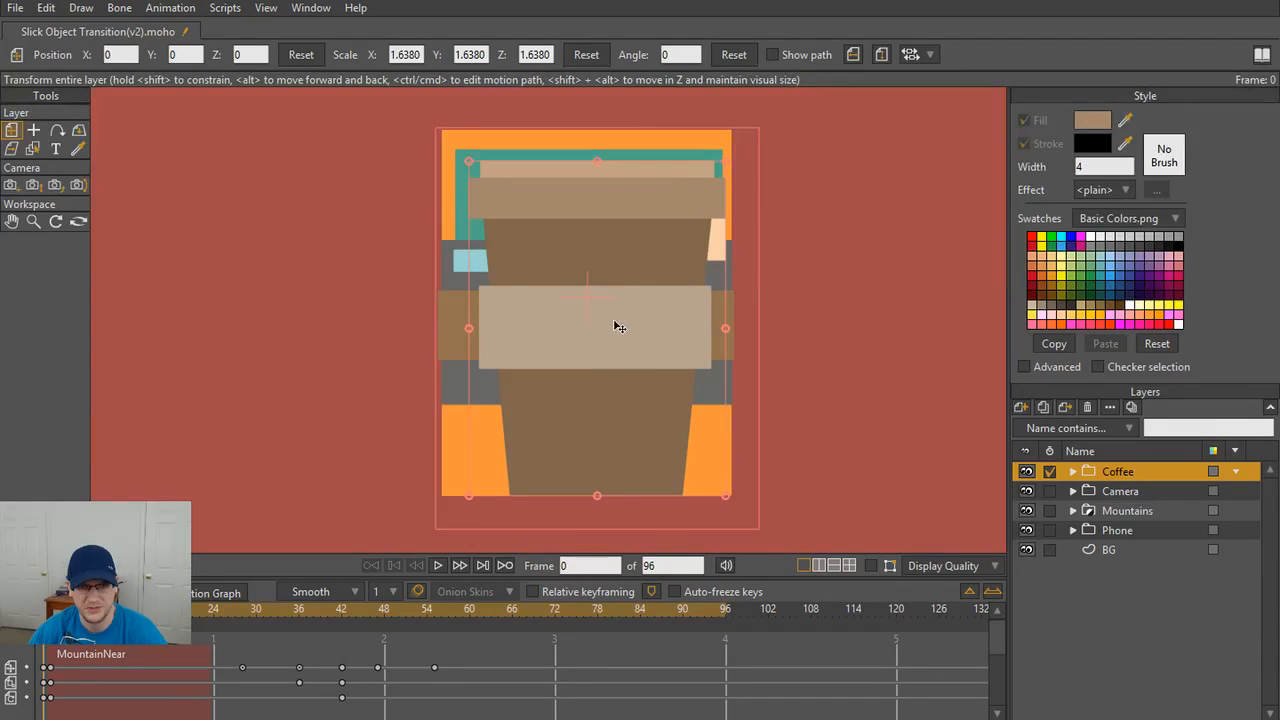
key("ctrl+z")
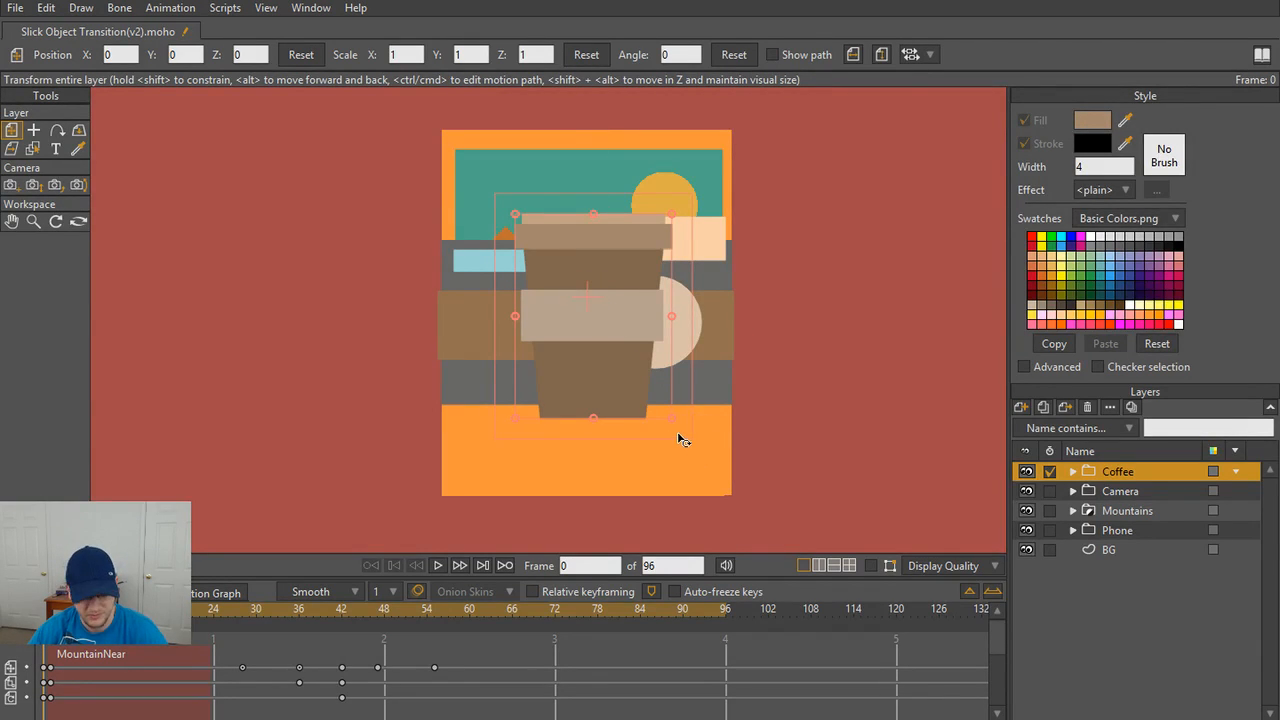
- Scale the Coffee group uniformly to about 1.7891 and position it over the picture frame at about X -0.0314, Y 0.0599
left_click_drag(670, 417, 751, 517)
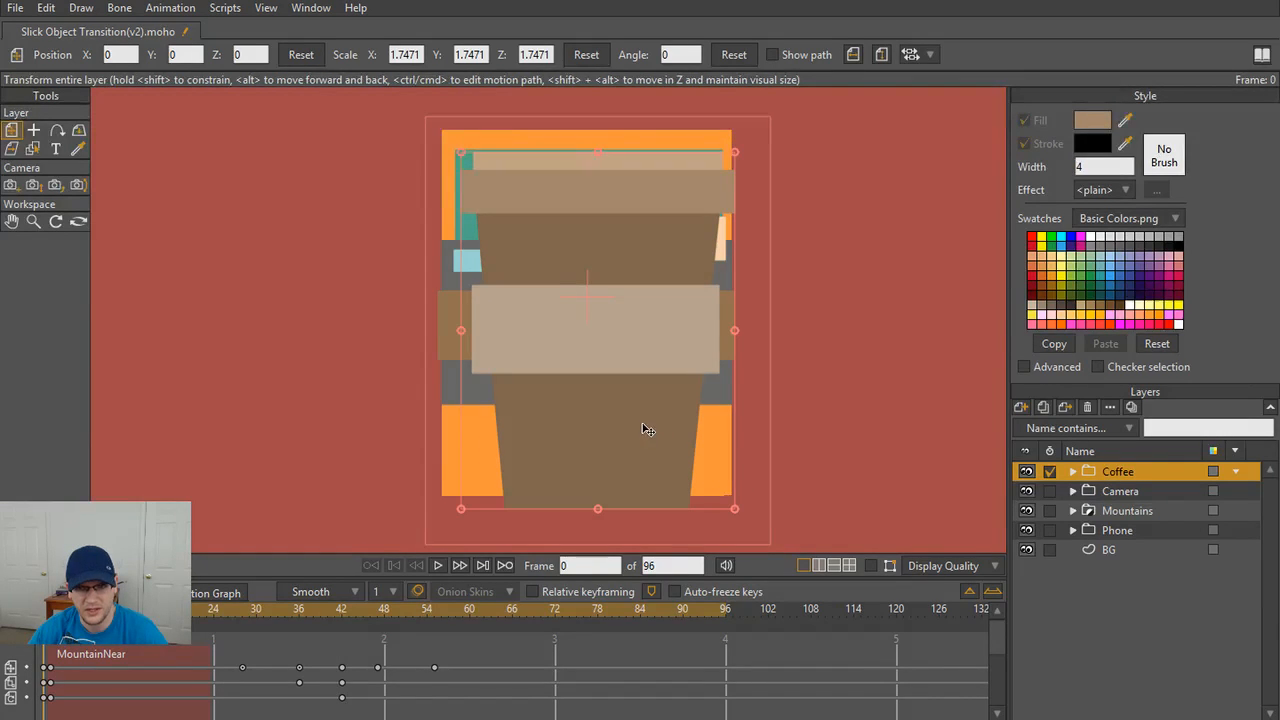
left_click_drag(642, 423, 630, 404)
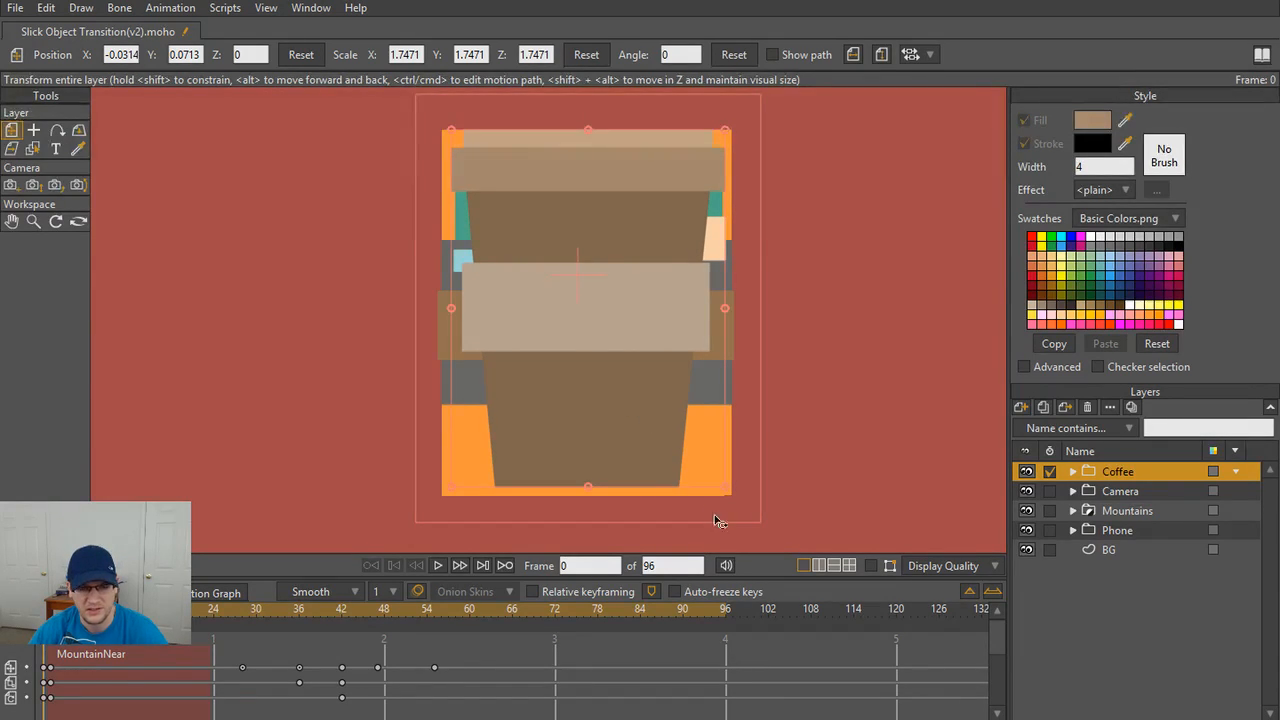
left_click_drag(727, 490, 730, 496)
left_click_drag(684, 432, 684, 433)
left_click_drag(726, 494, 722, 490)
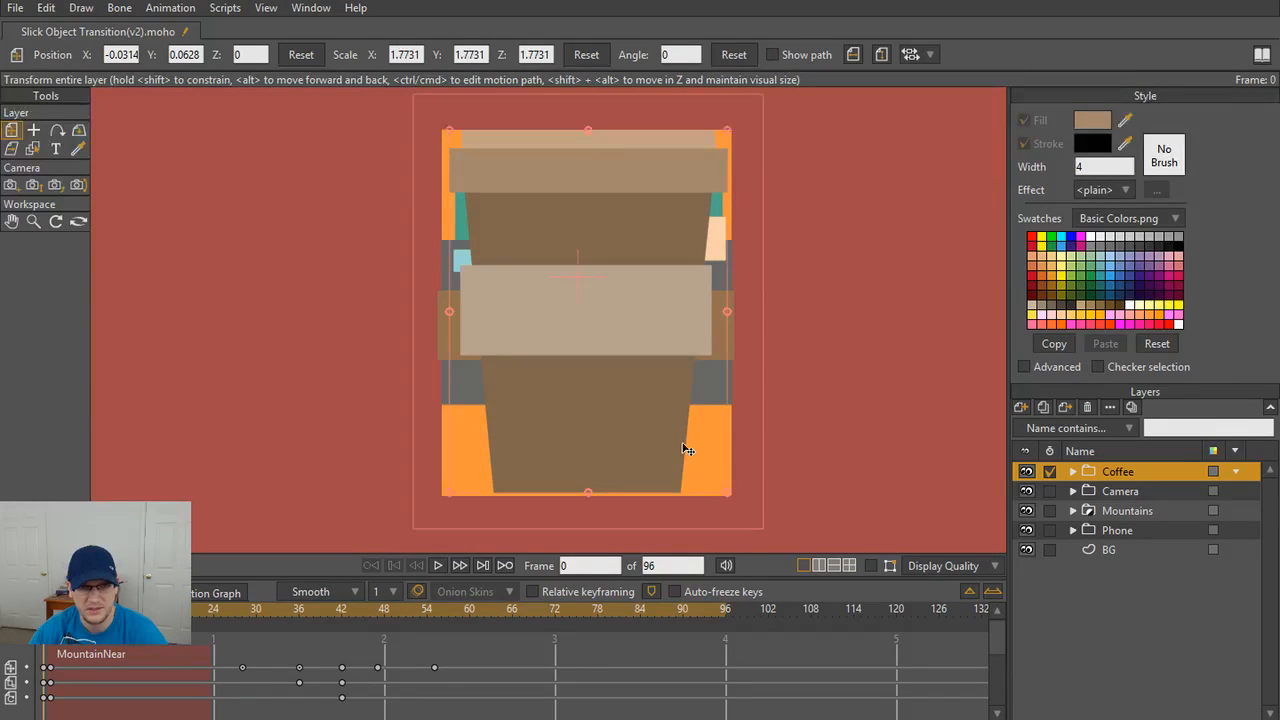
left_click_drag(684, 450, 684, 455)
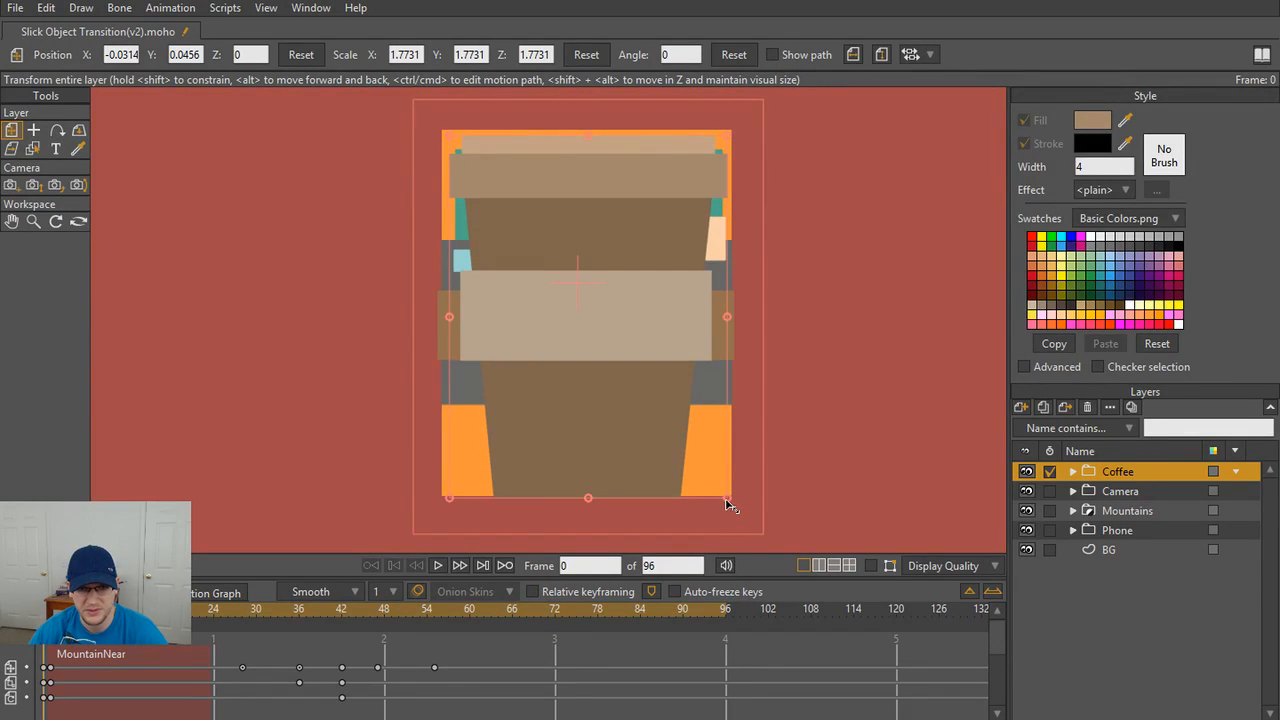
mouse_move(729, 505)
left_mouse_down()
mouse_move(683, 470)
mouse_move(726, 496)
left_mouse_up()
left_click_drag(647, 451, 648, 455)
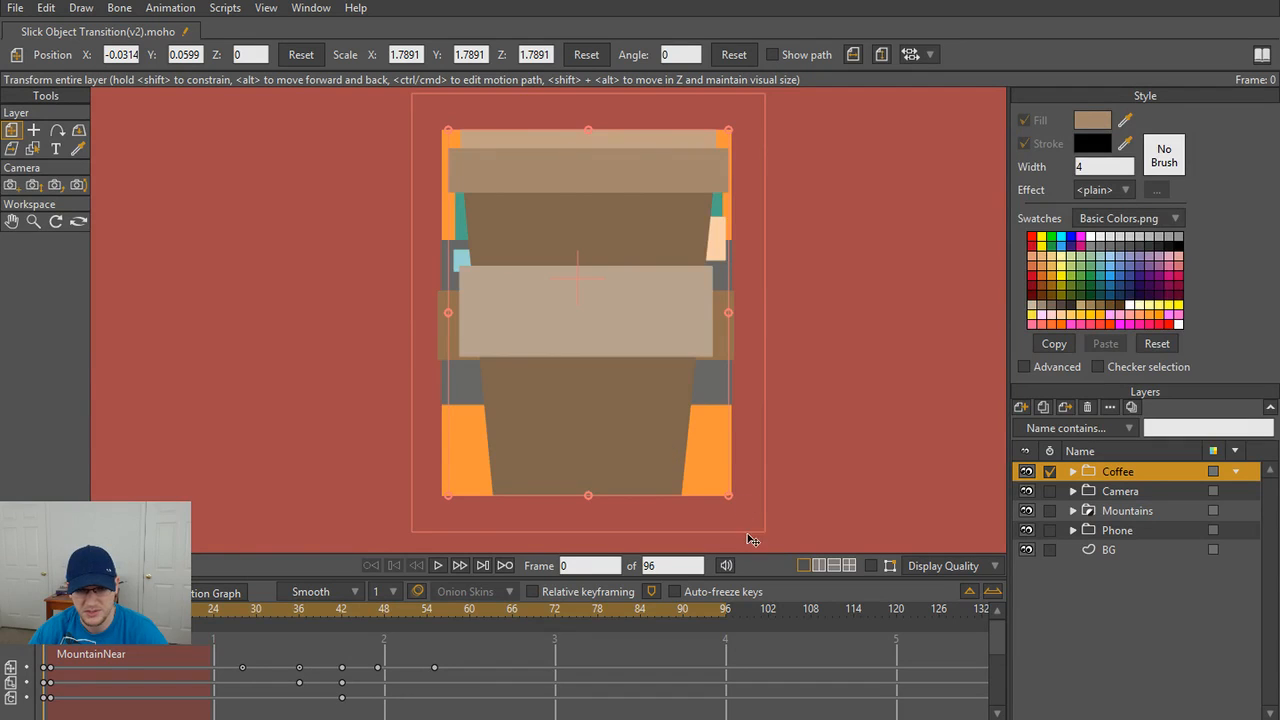
- Refine the Coffee group's uniform scale to about 1.7844 and lower its Y position to about 0.0574
scroll(686, 503, "up", 5)
scroll(690, 400, "down", 6)
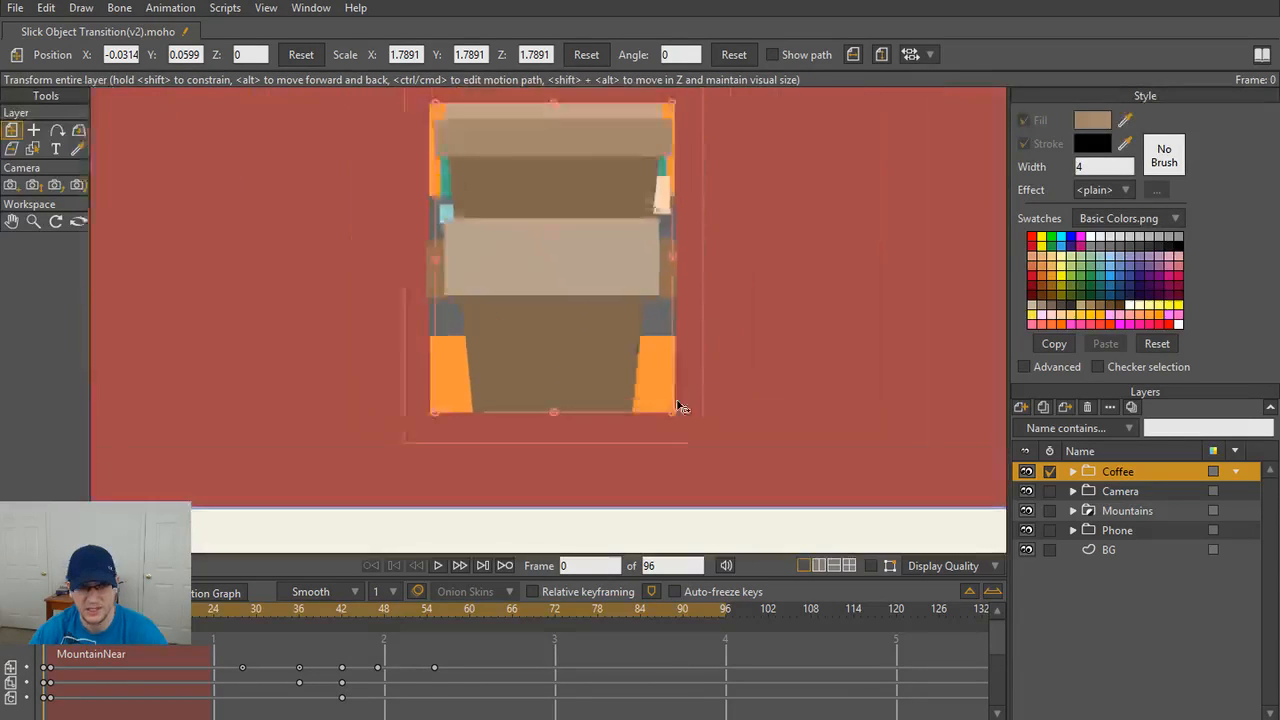
scroll(700, 432, "up", 5)
scroll(690, 420, "down", 2)
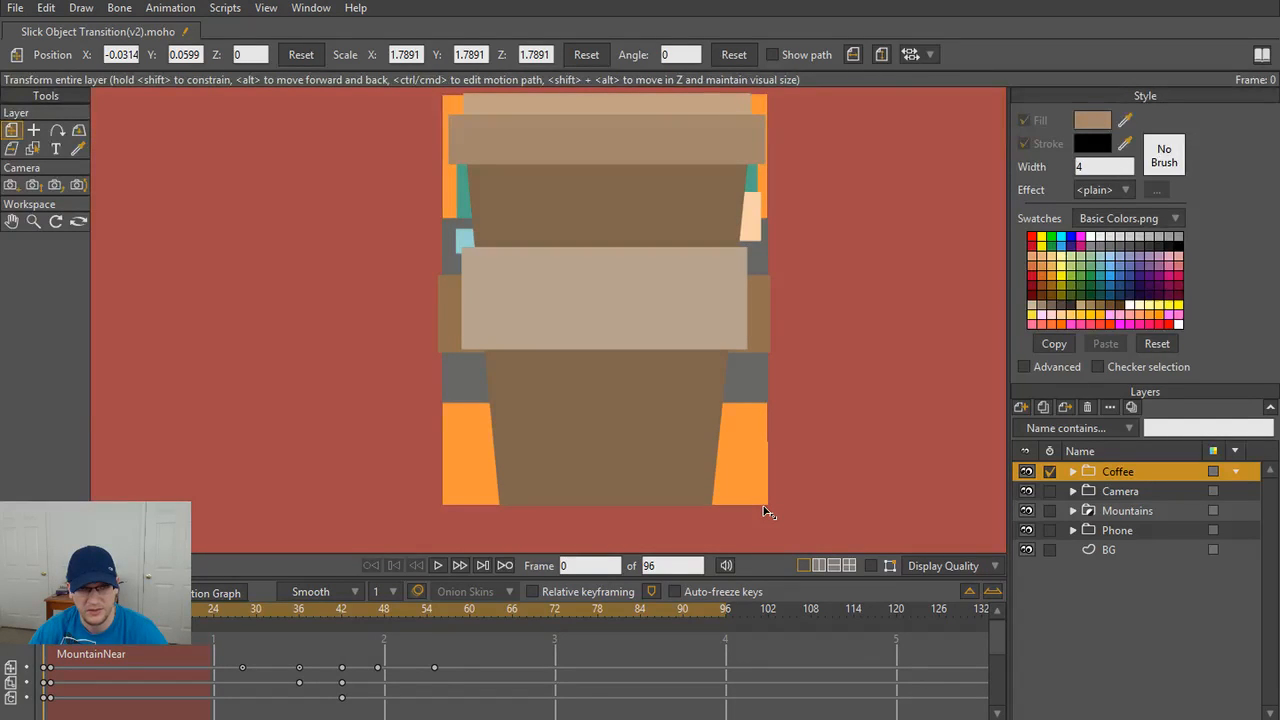
left_click_drag(763, 506, 762, 507)
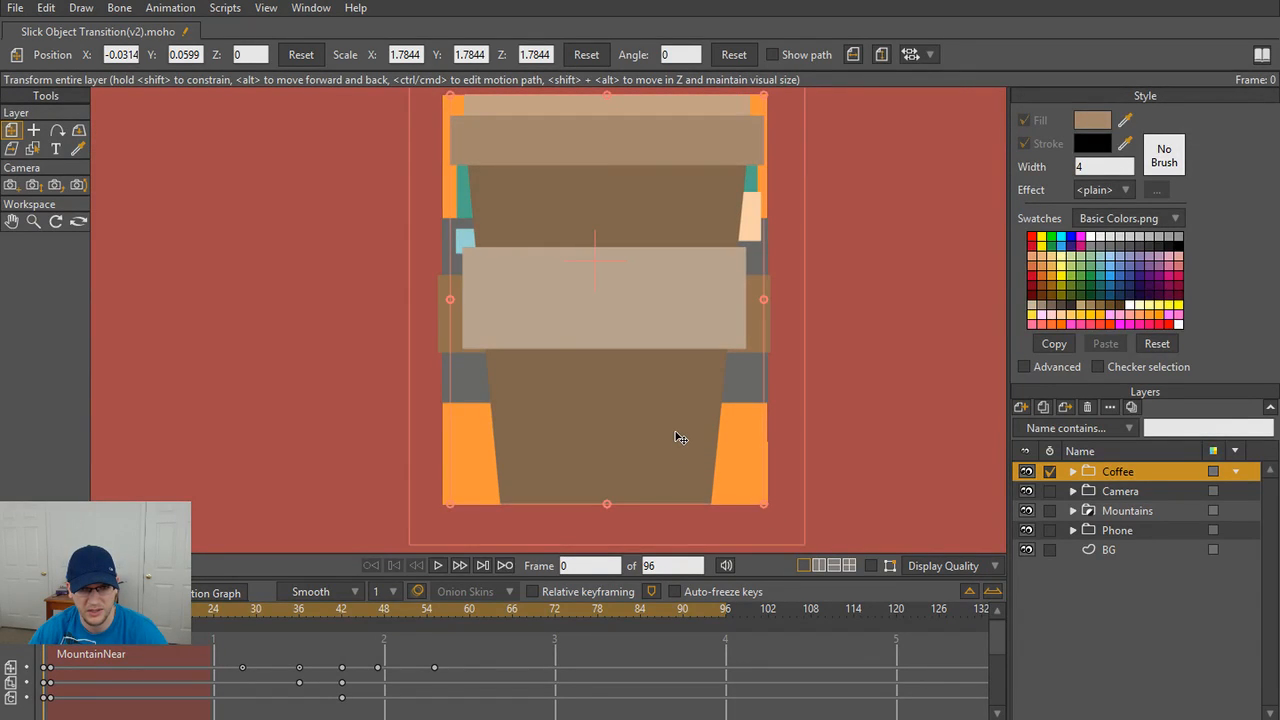
left_click_drag(675, 433, 676, 435)
scroll(676, 435, "up", 2)
scroll(684, 420, "down", 2)
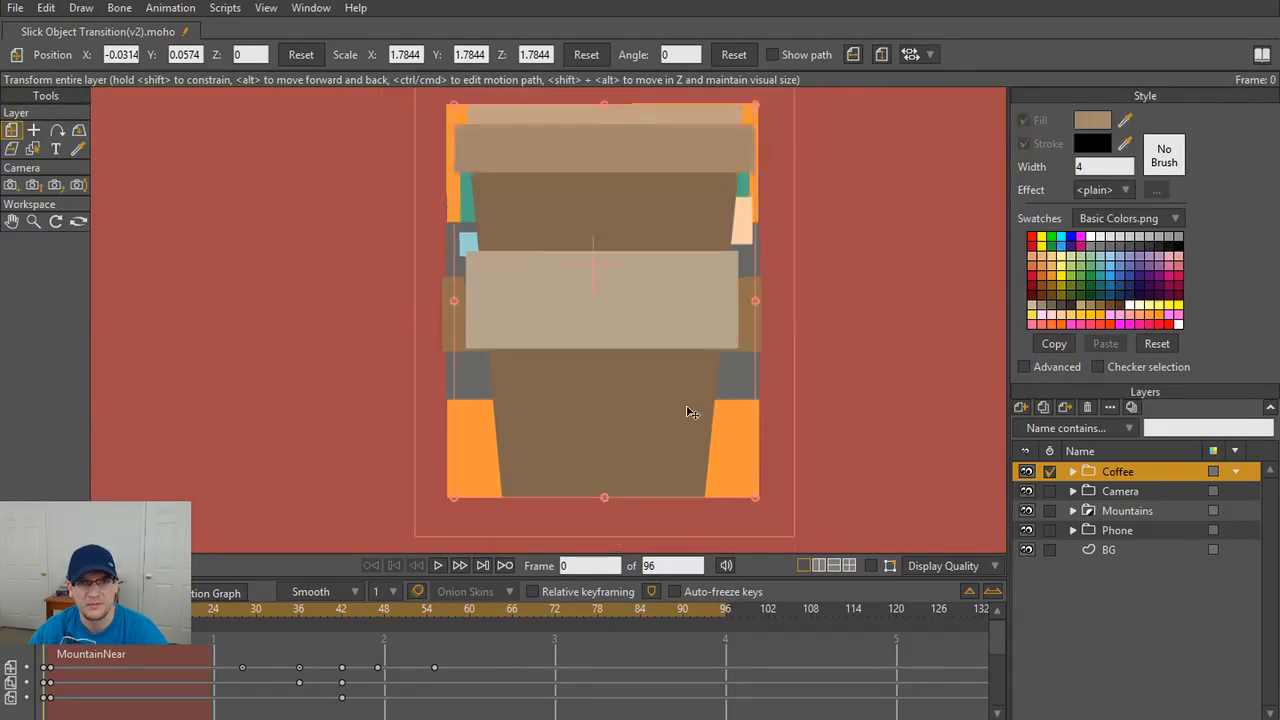
- Stretch only the Coffee group's Y scale to about 1.7925 so its top and bottom edges meet the picture frame
scroll(686, 300, "up", 6)
left_click_drag(664, 105, 656, 323)
scroll(656, 323, "up", 2)
scroll(665, 330, "down", 5)
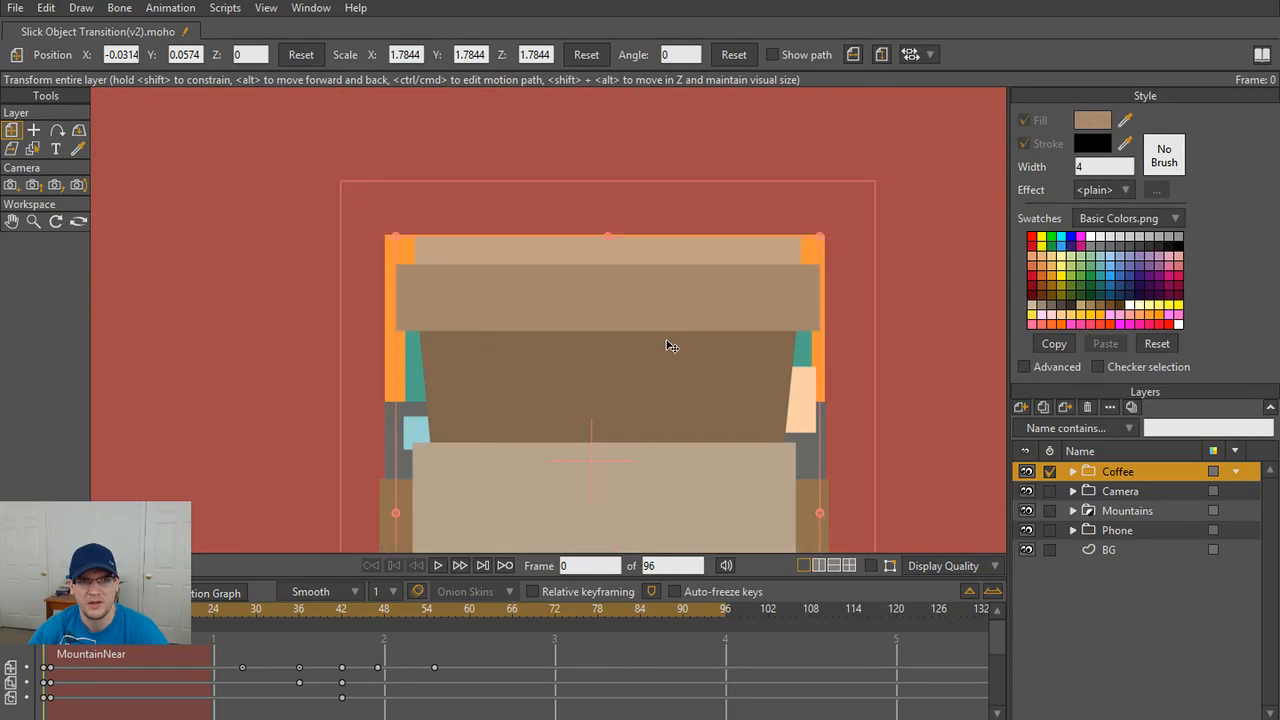
scroll(620, 255, "up", 4)
scroll(622, 290, "up", 4)
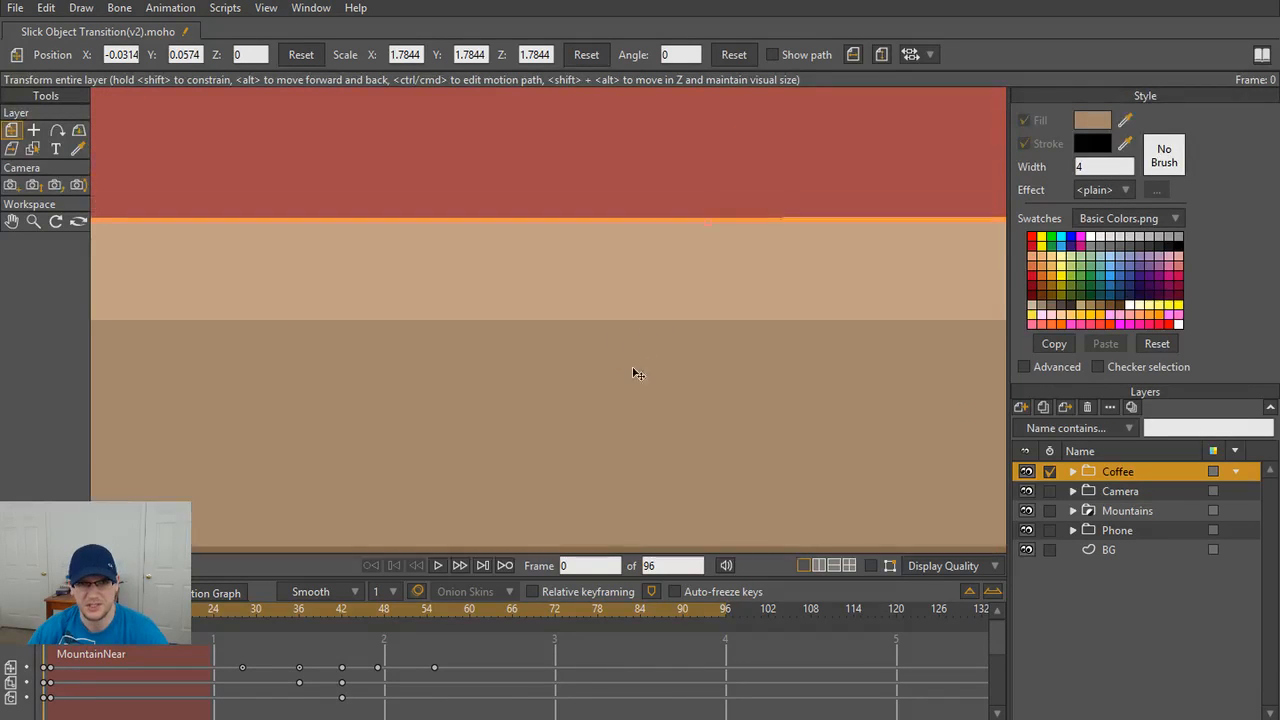
scroll(650, 300, "down", 2)
left_click_drag(633, 276, 629, 265)
scroll(647, 387, "down", 12)
left_click_drag(647, 387, 640, 347)
scroll(640, 348, "up", 8)
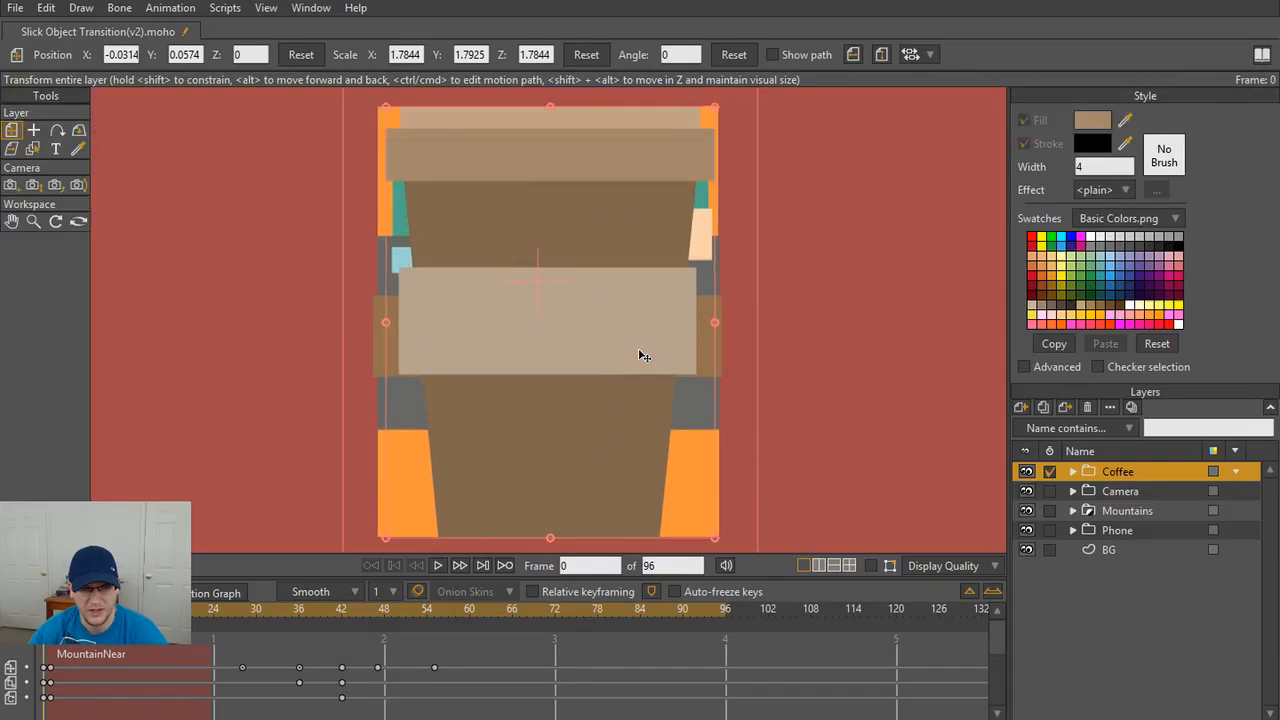
- Move the Phone group to the top of the layer stack and scale it uniformly to about 1.6366
left_click(1112, 530)
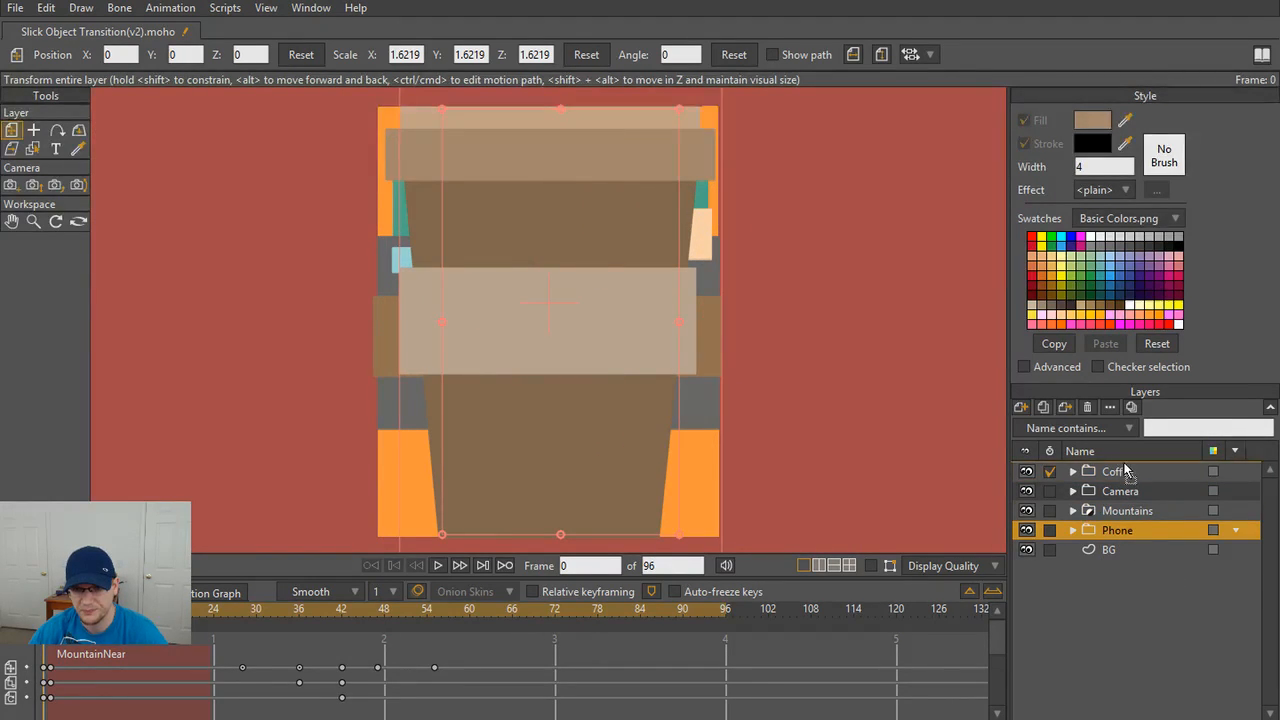
left_click_drag(1125, 471, 1124, 466)
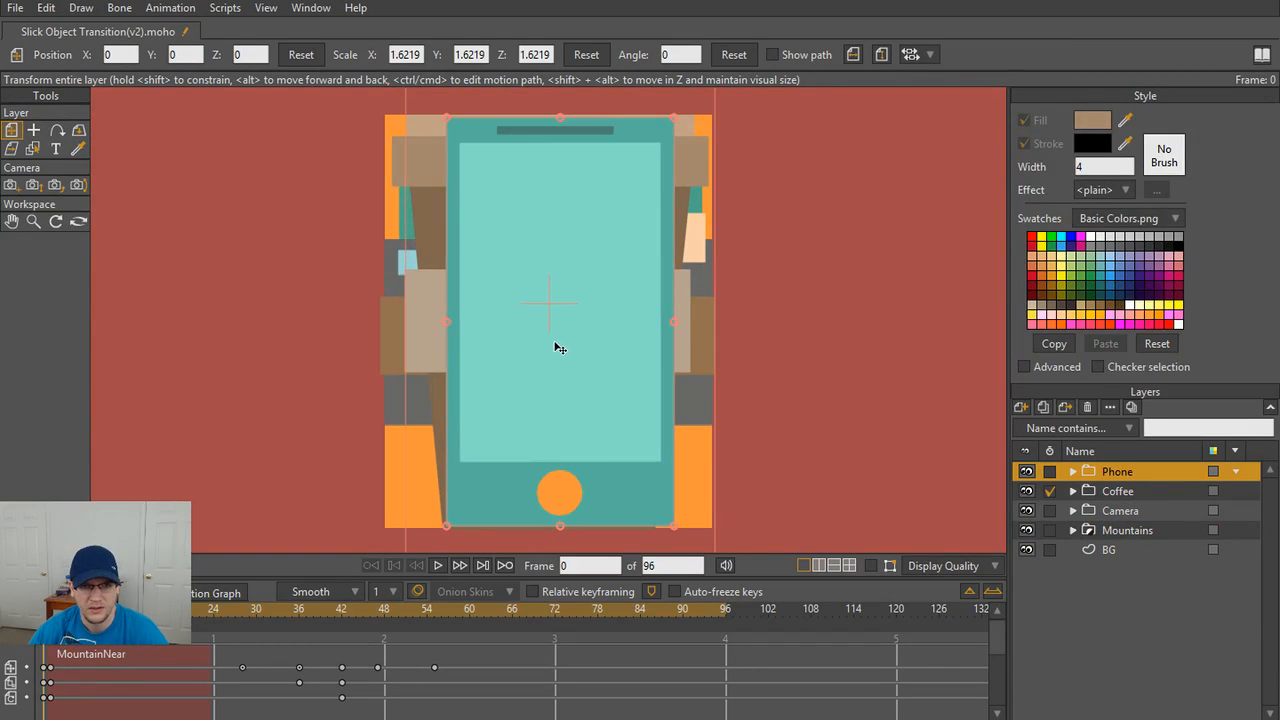
left_click_drag(555, 353, 558, 296)
scroll(571, 314, "up", 2)
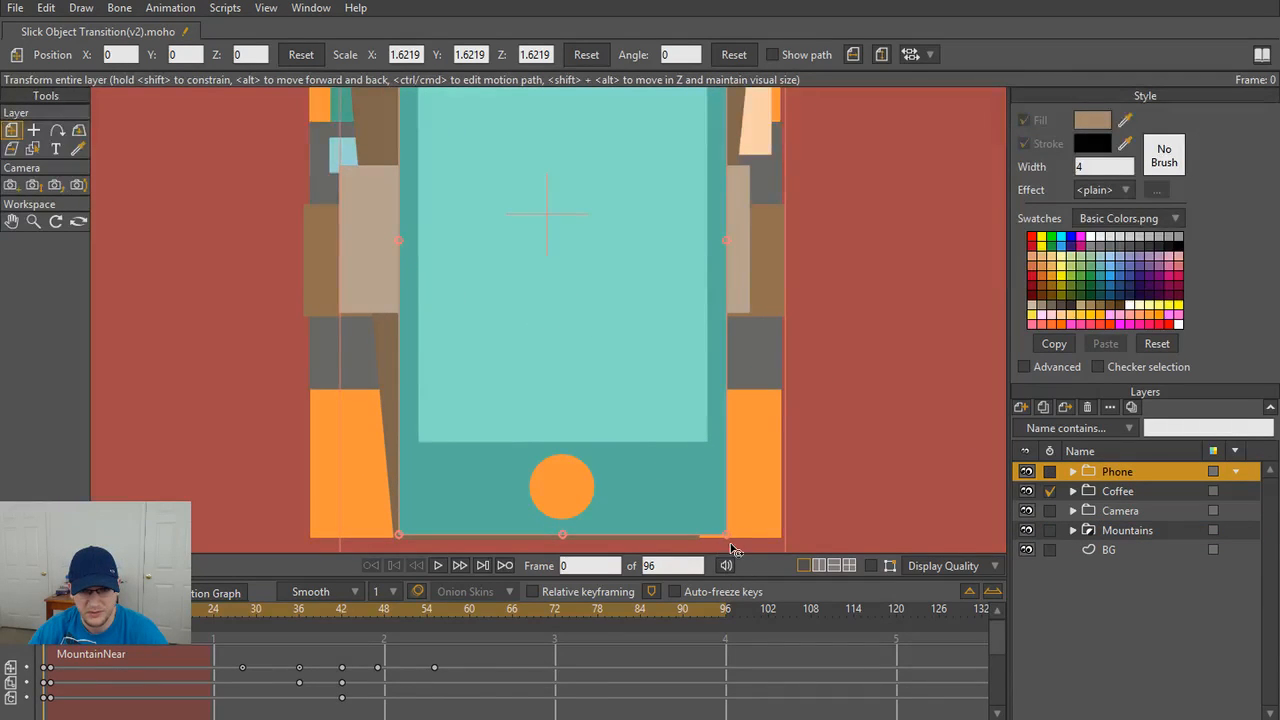
left_click_drag(728, 540, 731, 543)
scroll(660, 309, "down", 3)
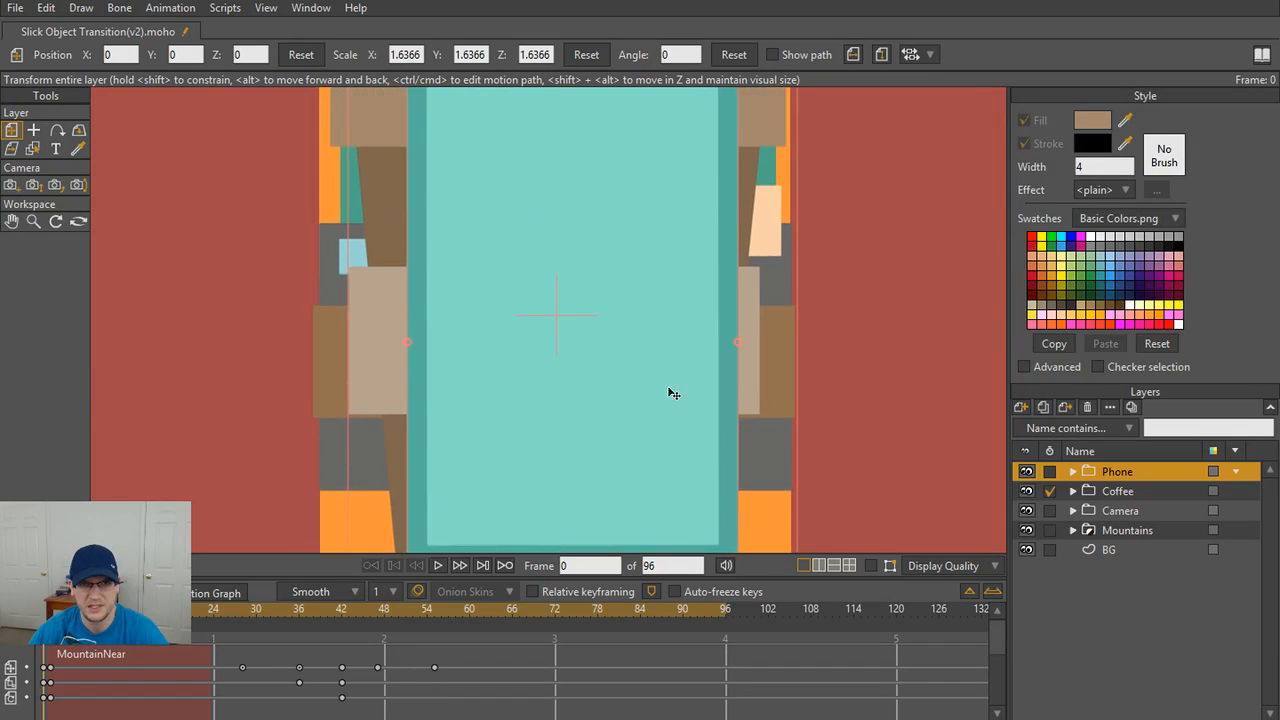
- Stretch only the Phone group's Y scale to about 1.6401 to match the picture frame's height
left_click_drag(663, 308, 660, 323)
scroll(598, 402, "up", 4)
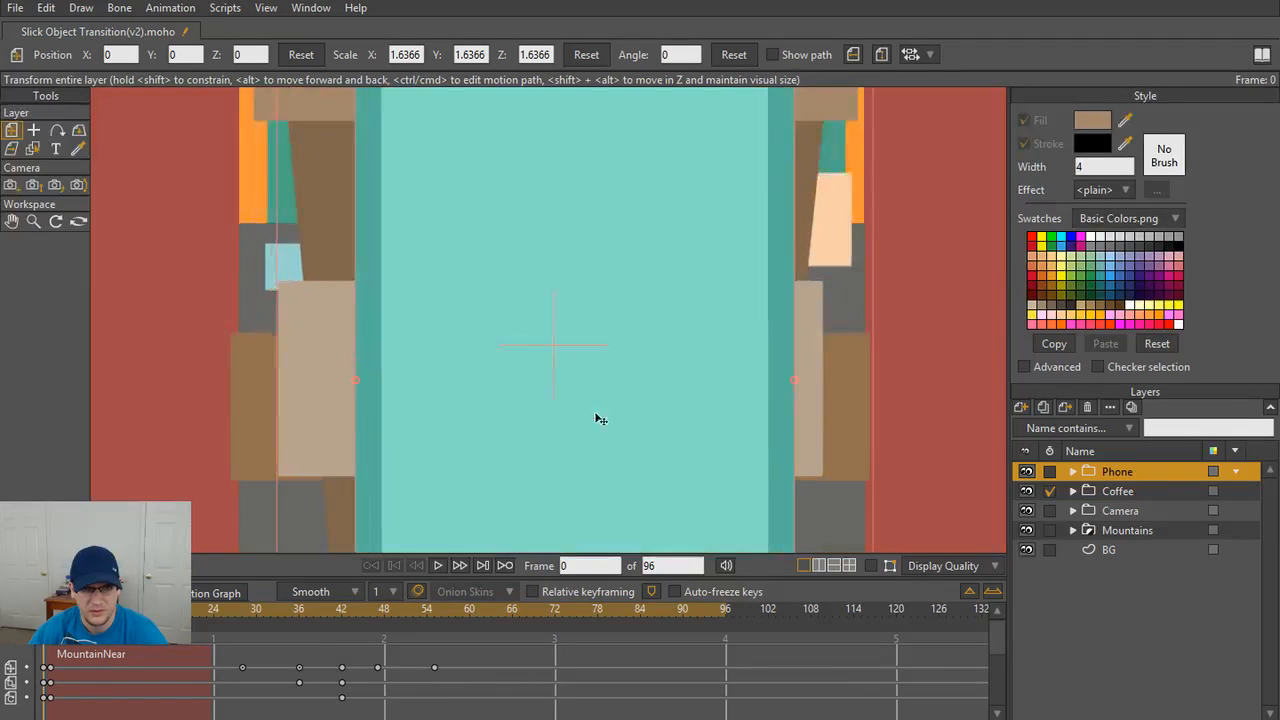
left_click_drag(598, 425, 614, 135)
scroll(612, 300, "up", 4)
left_click_drag(630, 350, 602, 65)
scroll(643, 273, "up", 3)
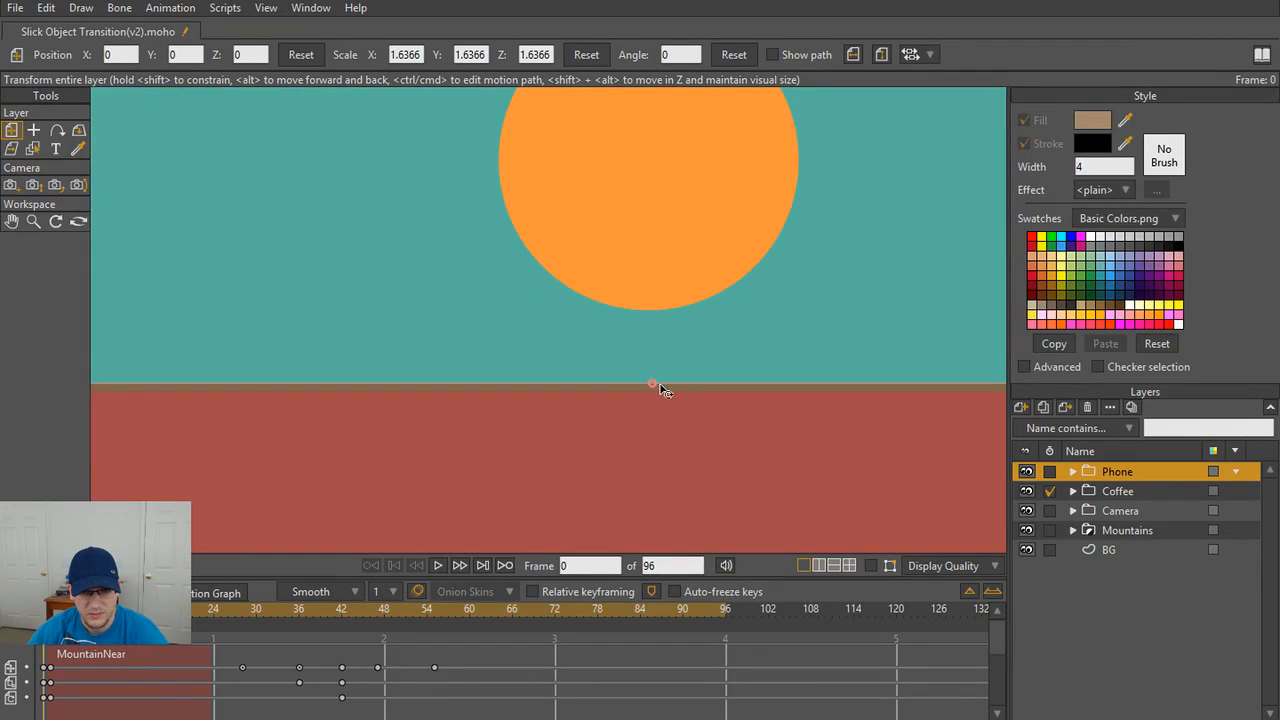
scroll(687, 281, "down", 4)
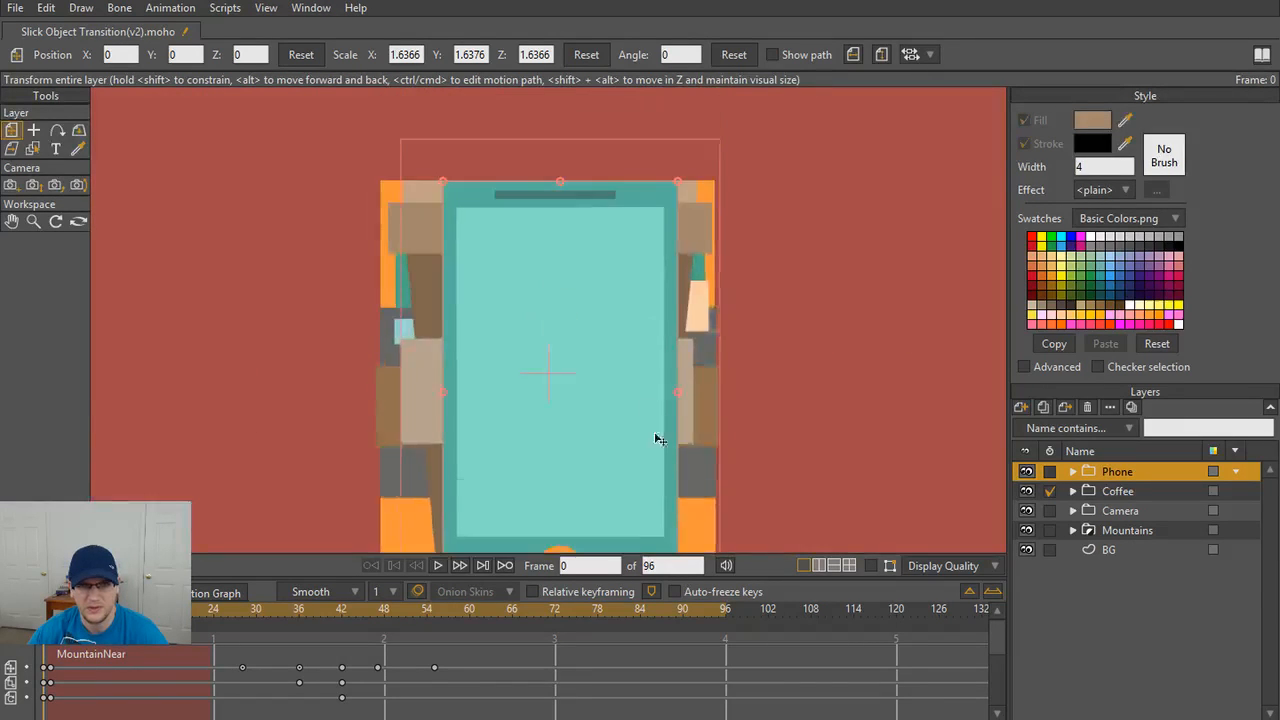
scroll(646, 300, "up", 5)
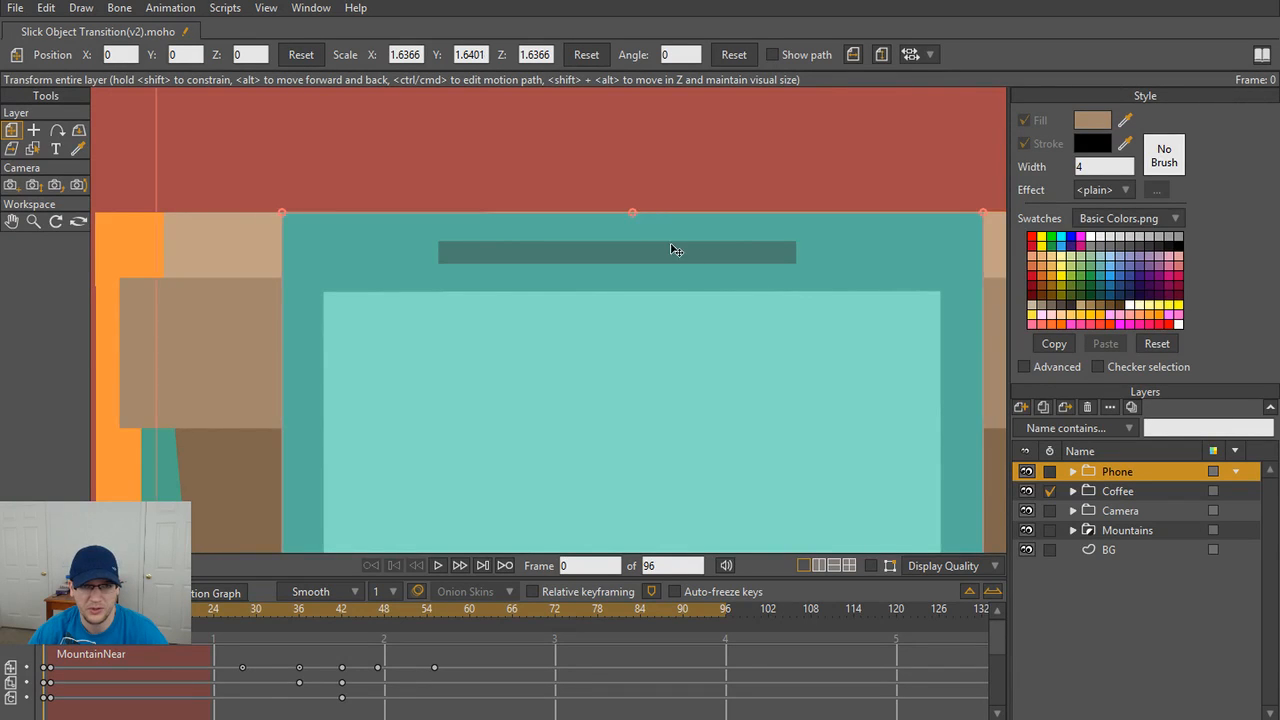
scroll(674, 246, "down", 5)
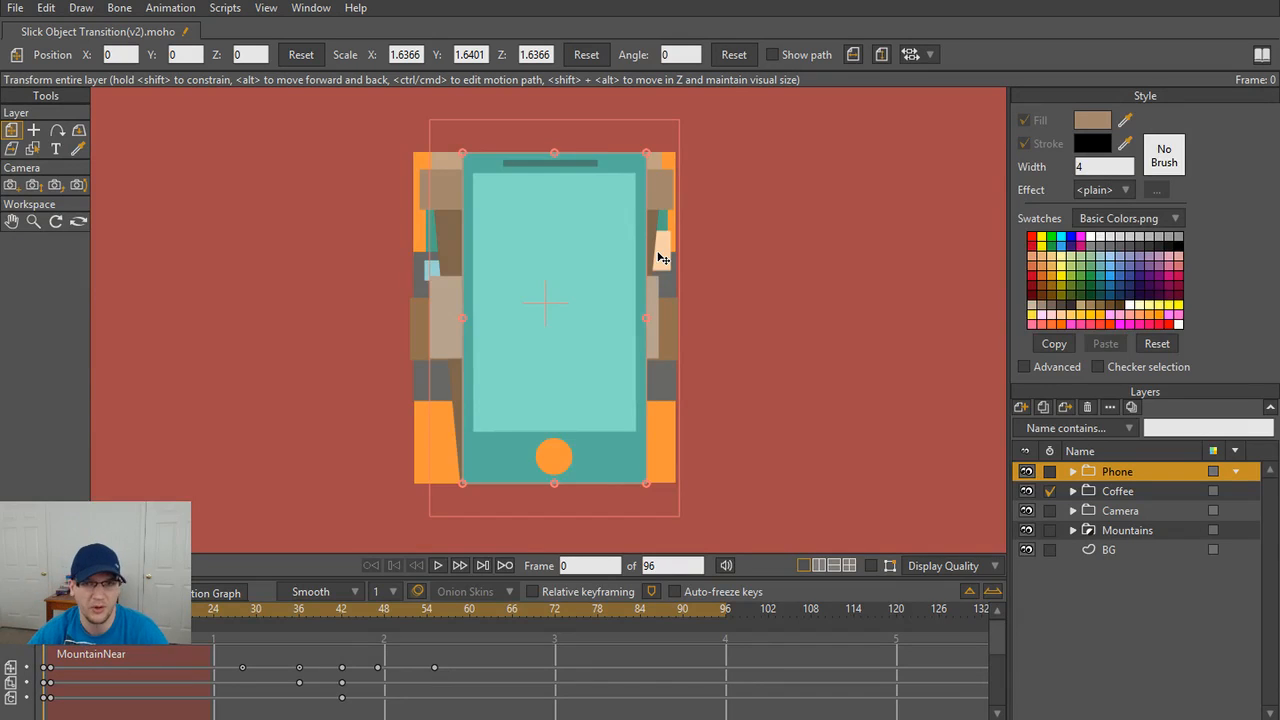
- Nudge the Phone group horizontally to about X -0.0246 so it sits centered over the picture frame
scroll(660, 256, "up", 2)
scroll(598, 265, "down", 1)
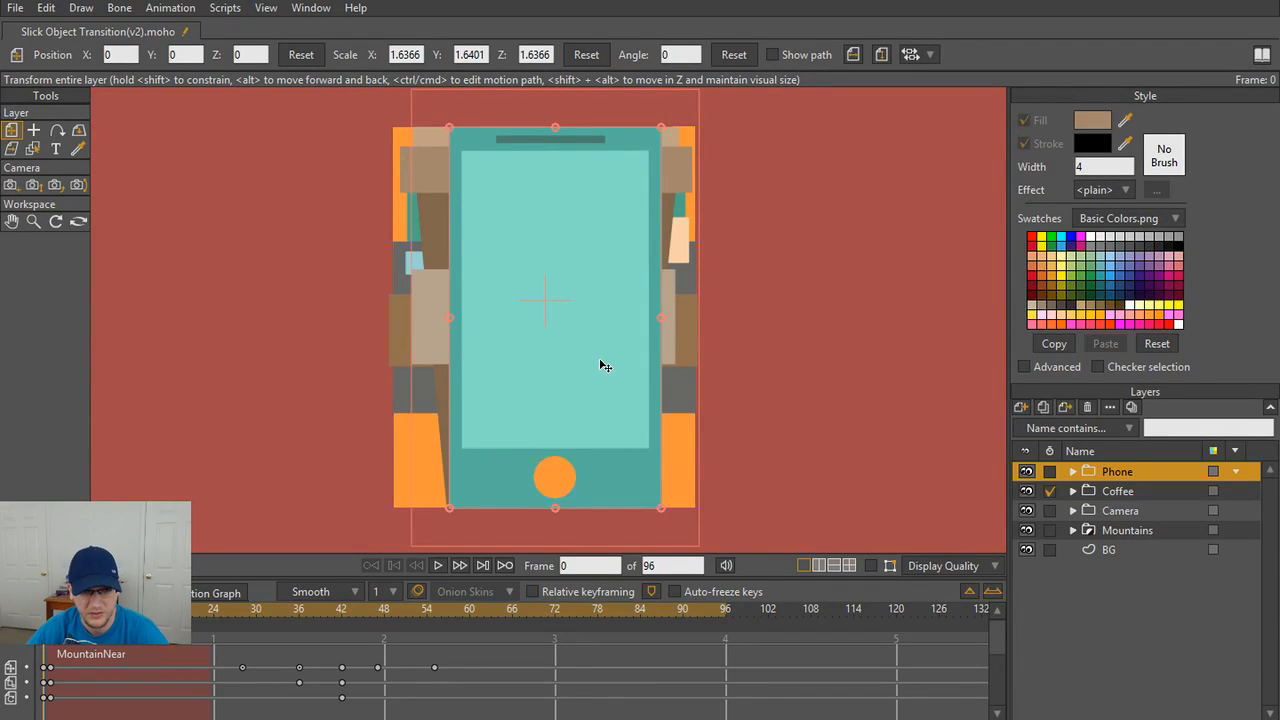
key("ctrl+shift+Left")
key("Right")
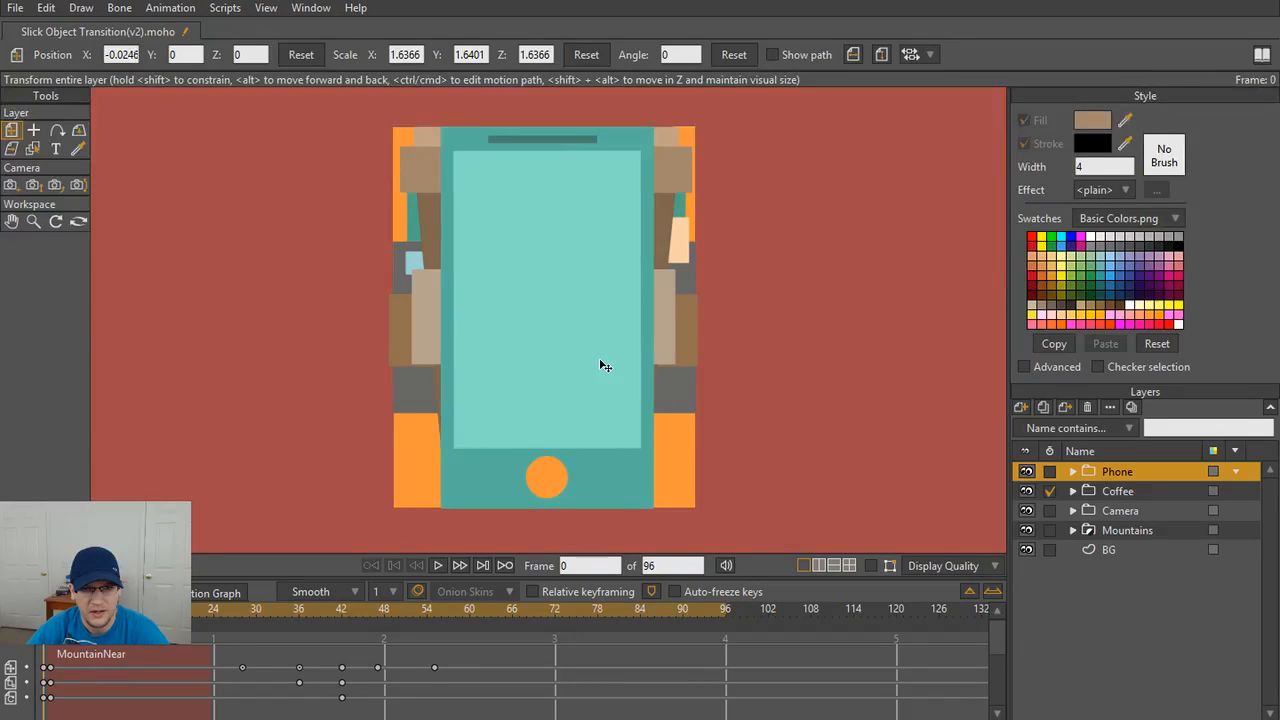
key("Right")
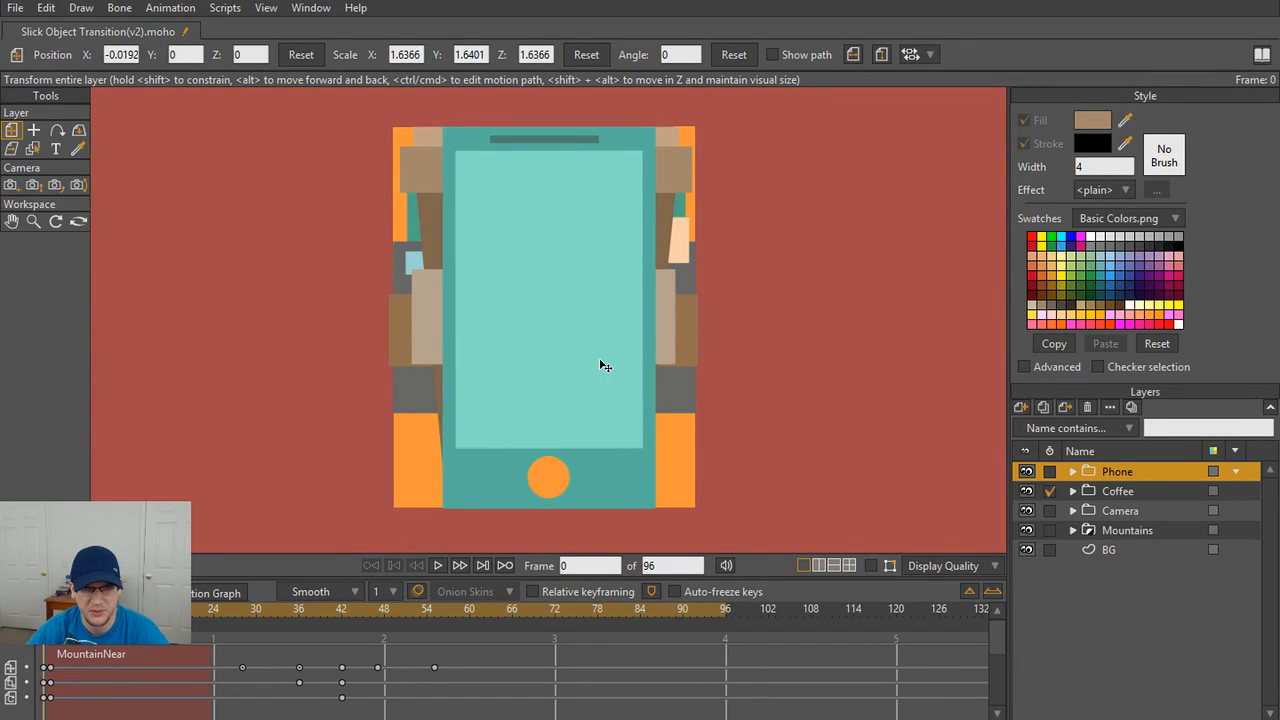
key("Left")
key("Right")
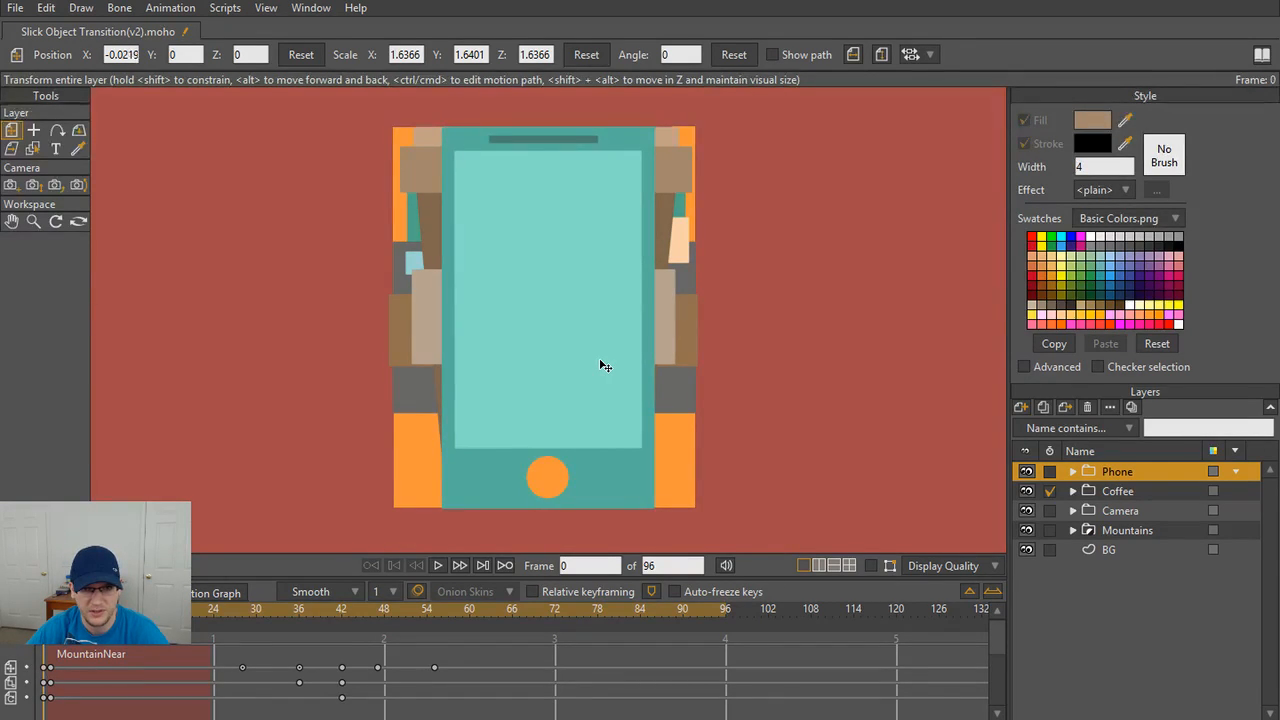
key("Left")
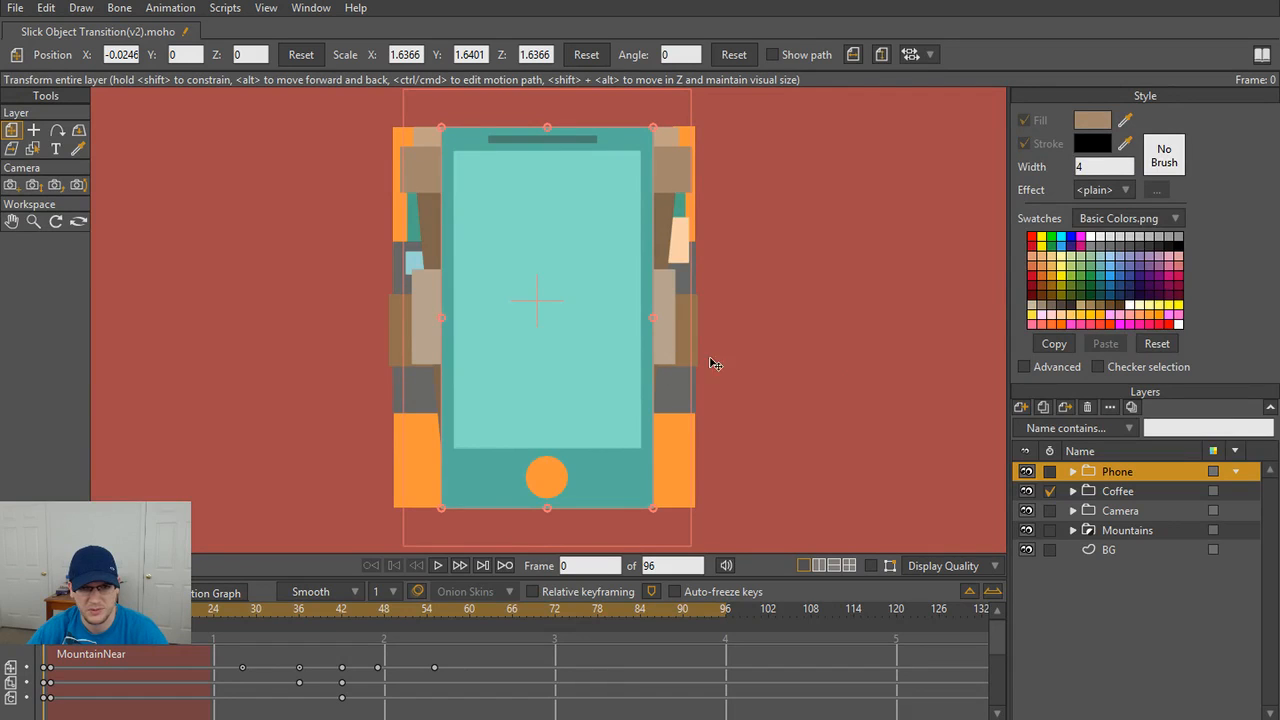
scroll(642, 382, "up", 1)
scroll(655, 381, "down", 1)
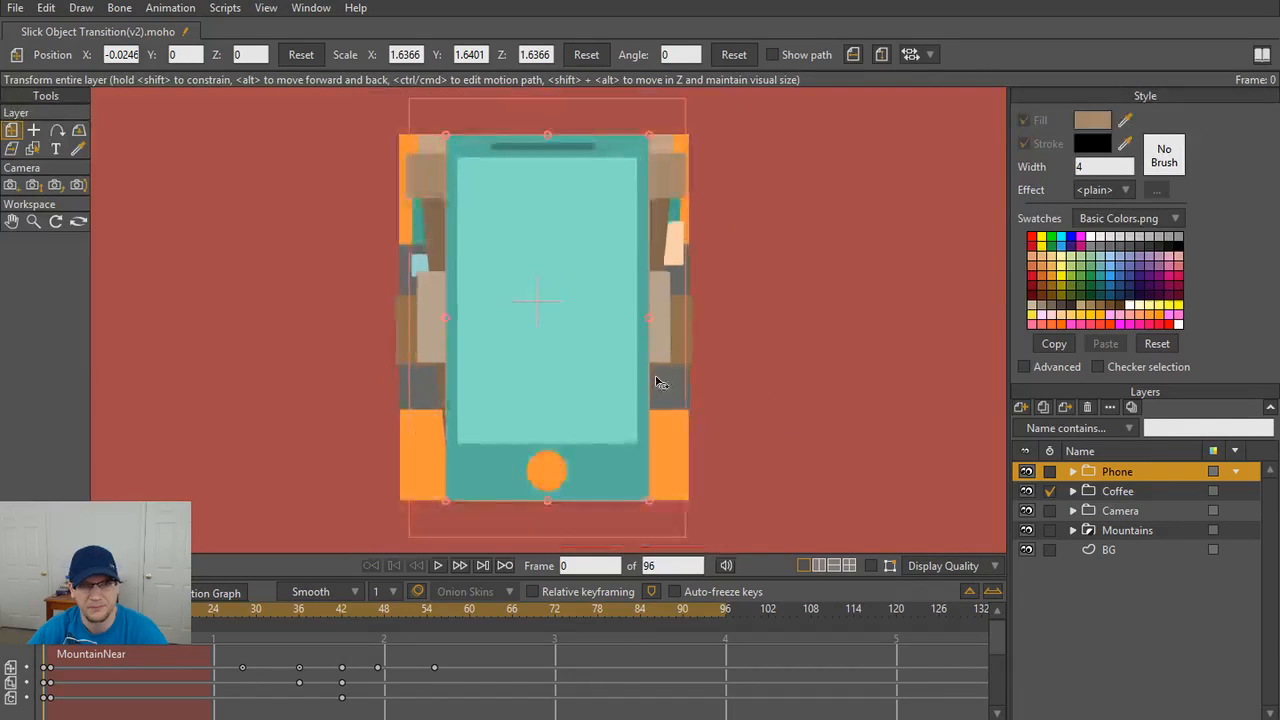
- Move the Mountains group to the top of the layer stack and leave its layer settings unchanged
double_click(1122, 532)
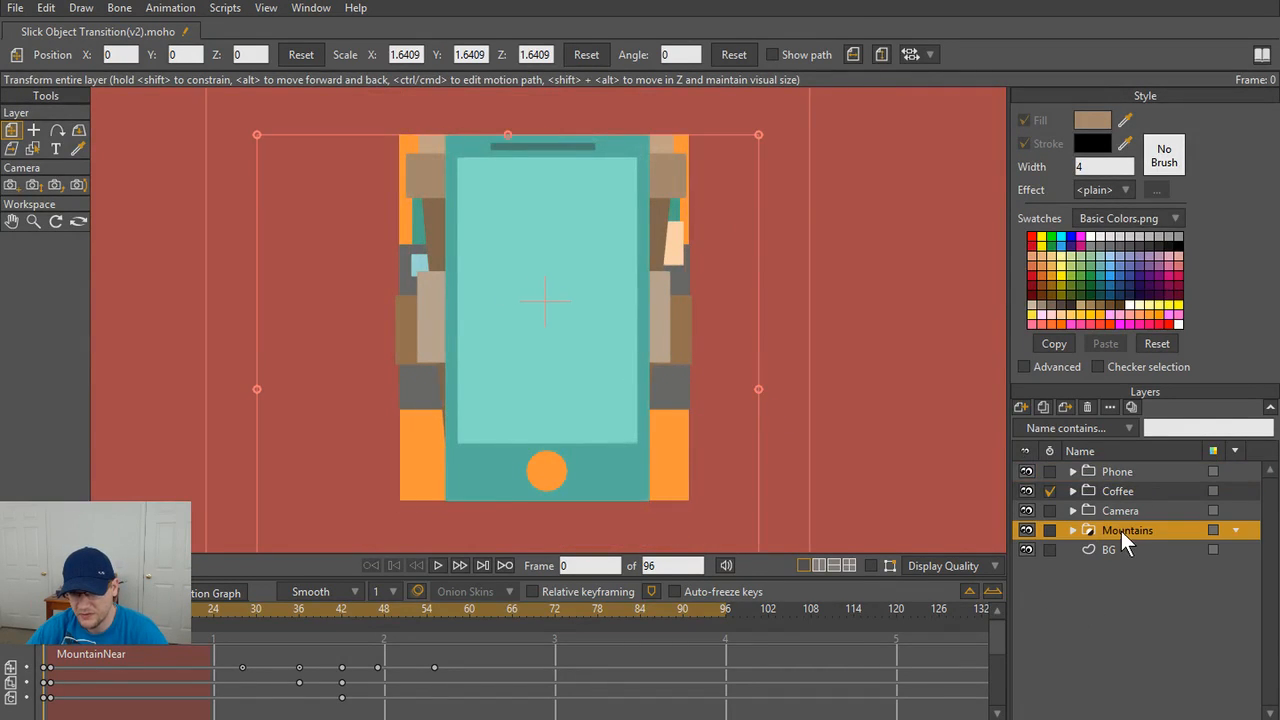
left_click_drag(1120, 459, 1120, 463)
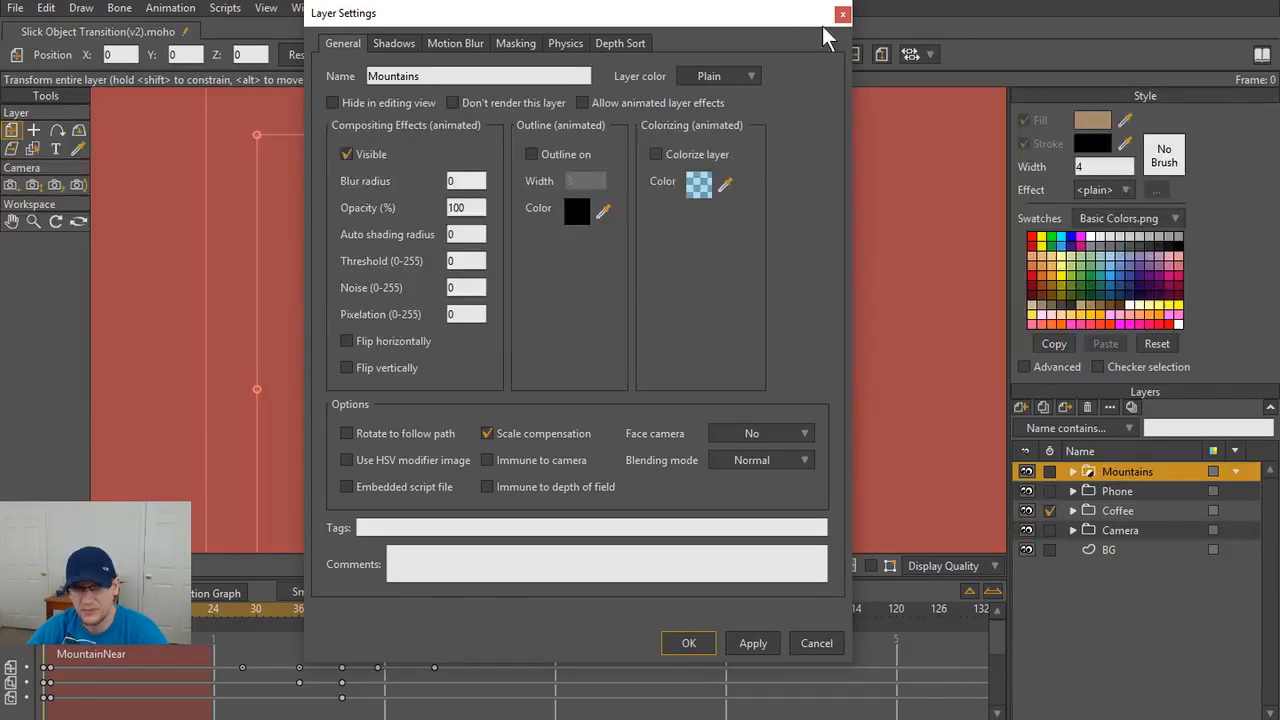
left_click(843, 14)
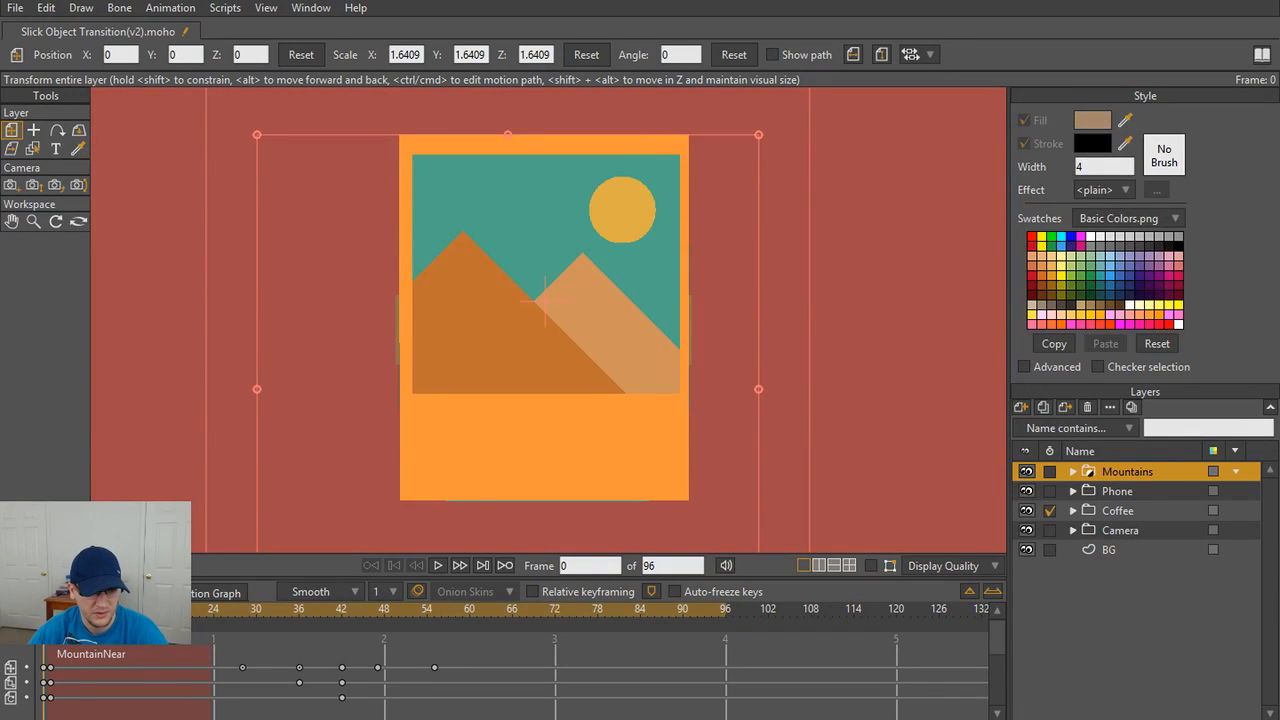
- Enlarge the timeline and remove the Coffee group and all the Mountains sublayers from its display
left_click_drag(170, 553, 170, 368)
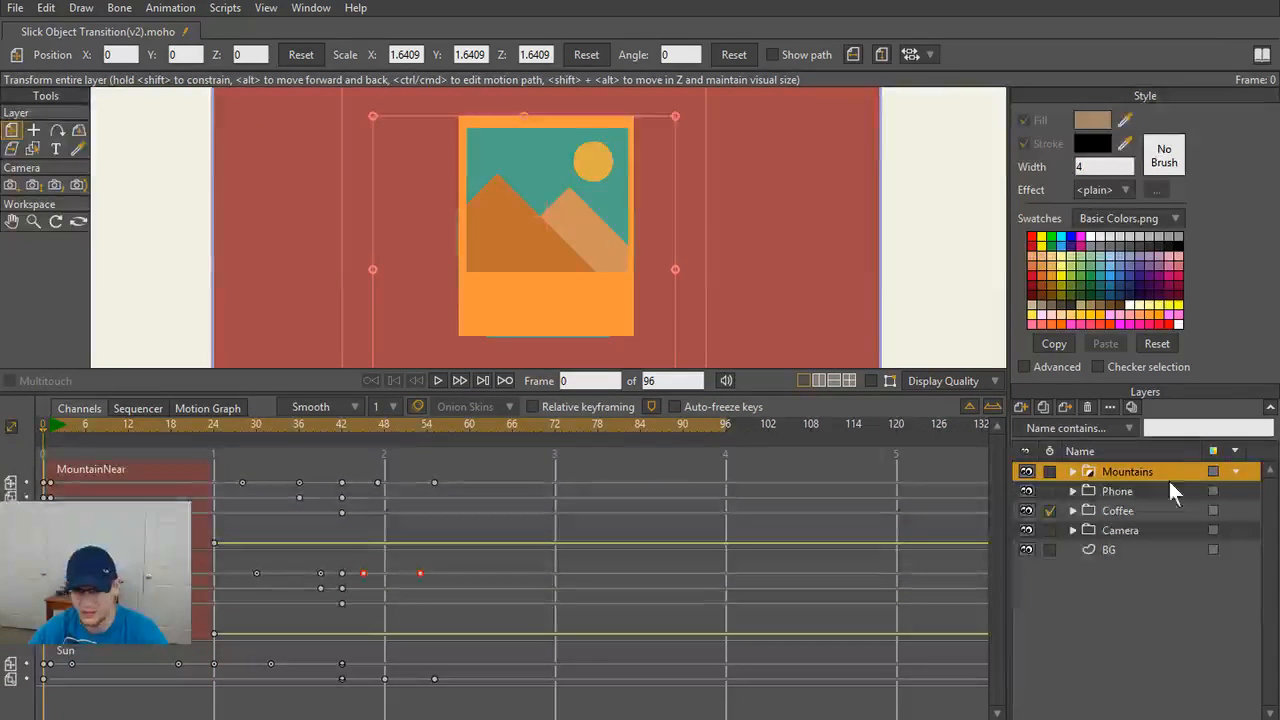
left_click(1049, 506)
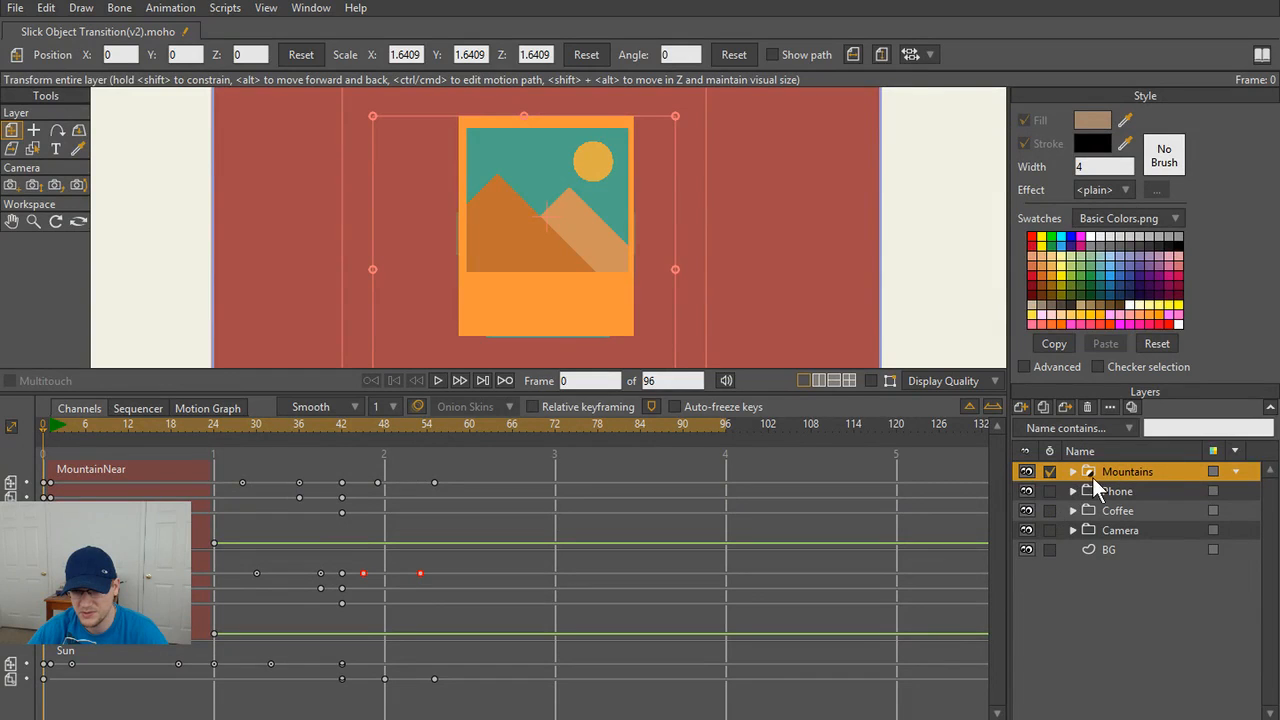
left_click(1073, 471)
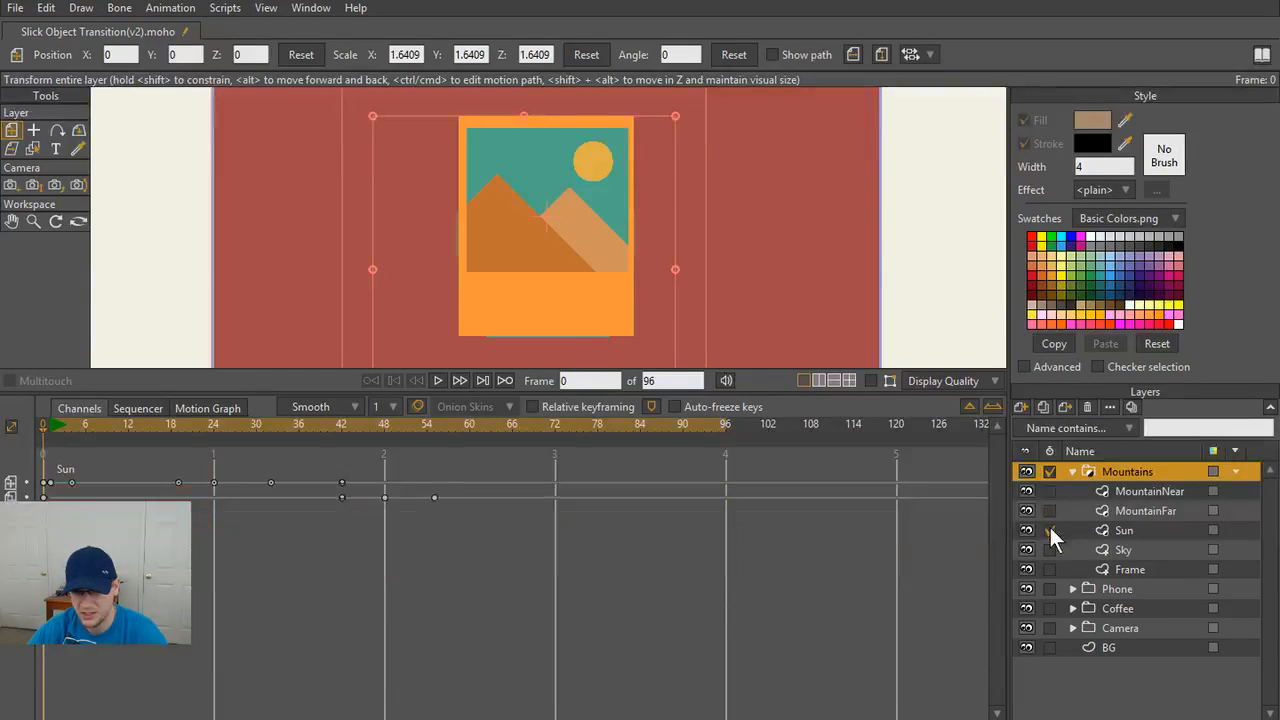
left_click(1049, 471)
left_click(1072, 471)
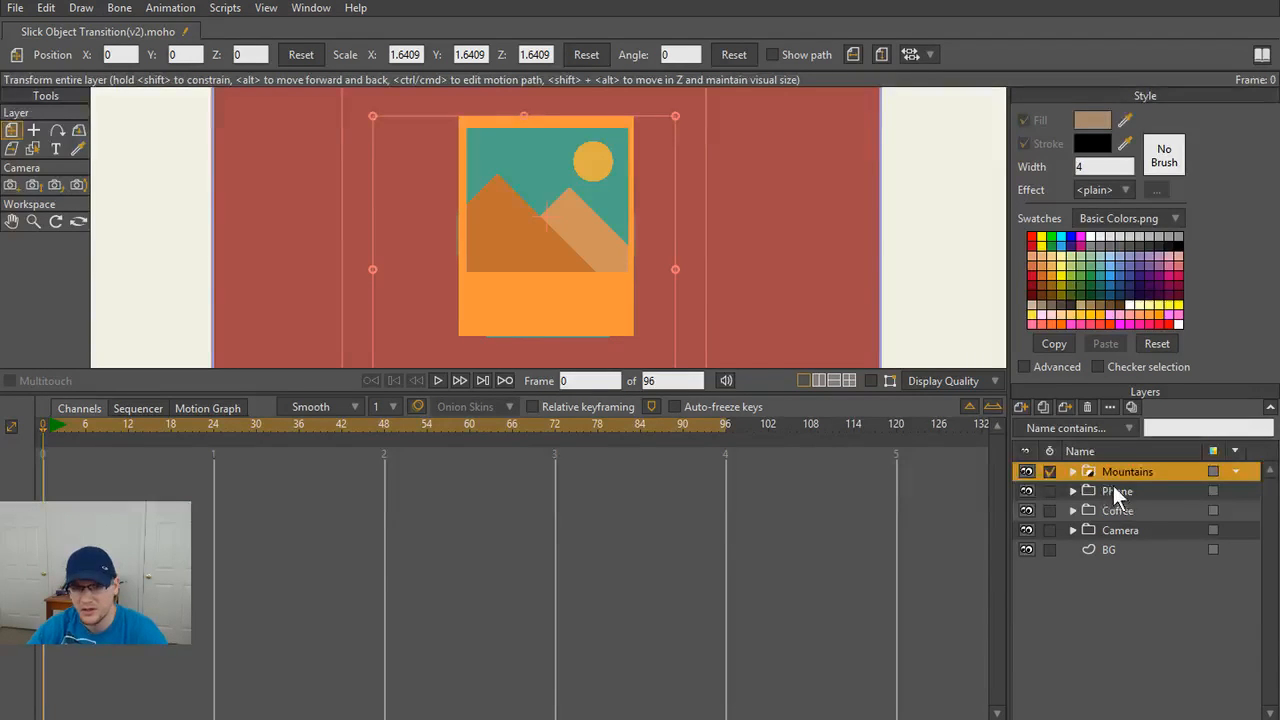
- Display only the Phone, Coffee and Camera groups in the timeline and select all three
left_click(1049, 511)
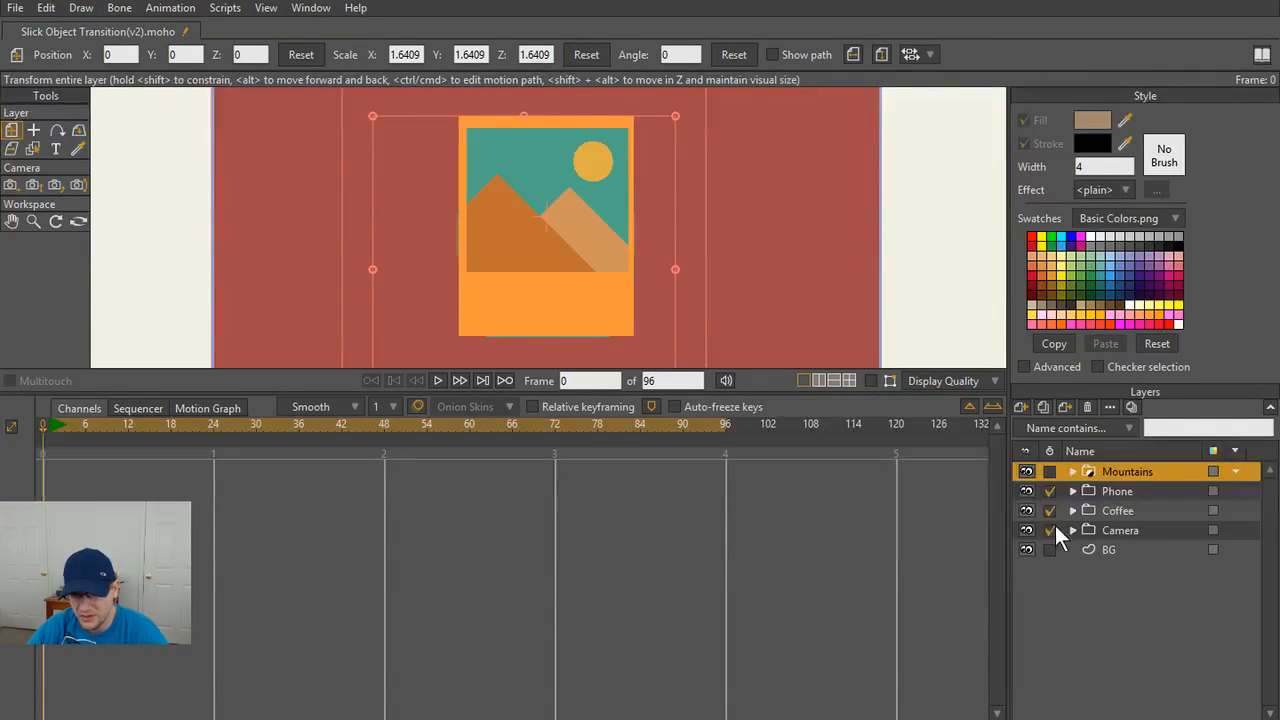
left_click(1050, 529)
left_click(1117, 491)
left_click(1132, 524, "shift")
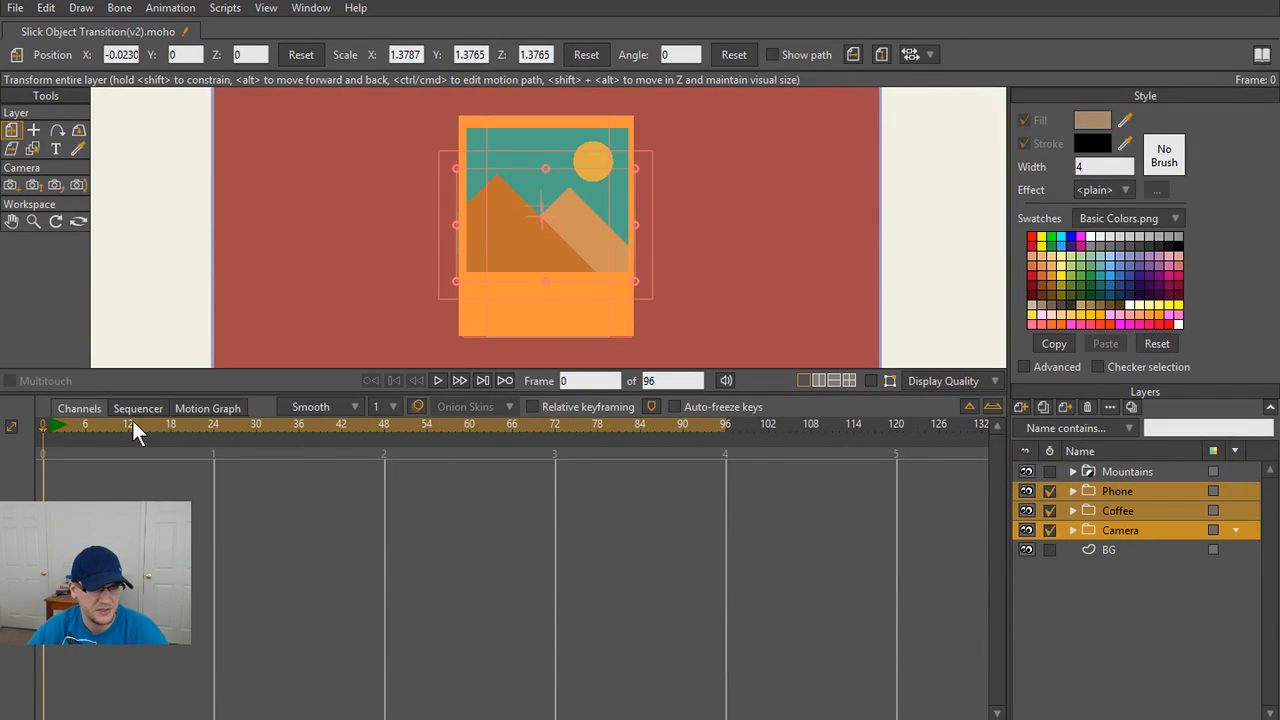
- Turn off the Camera group's visibility at frame 1 in its layer settings
left_click(50, 427)
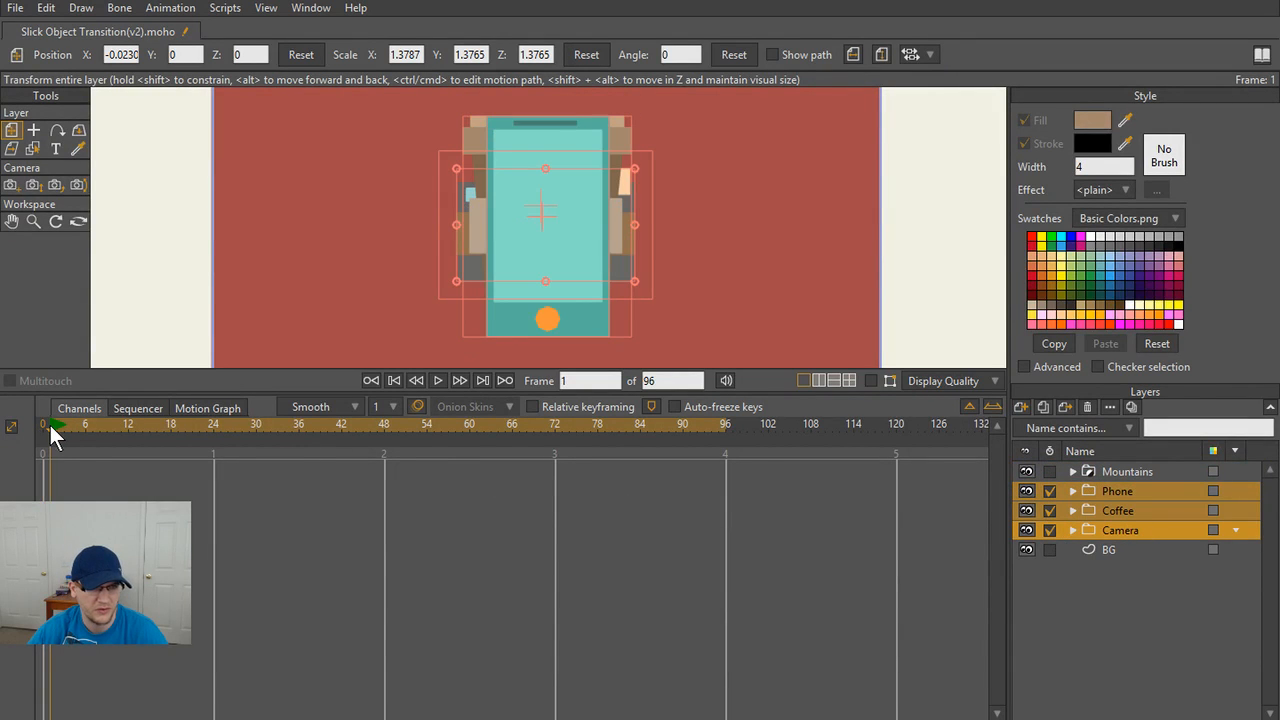
double_click(1238, 532)
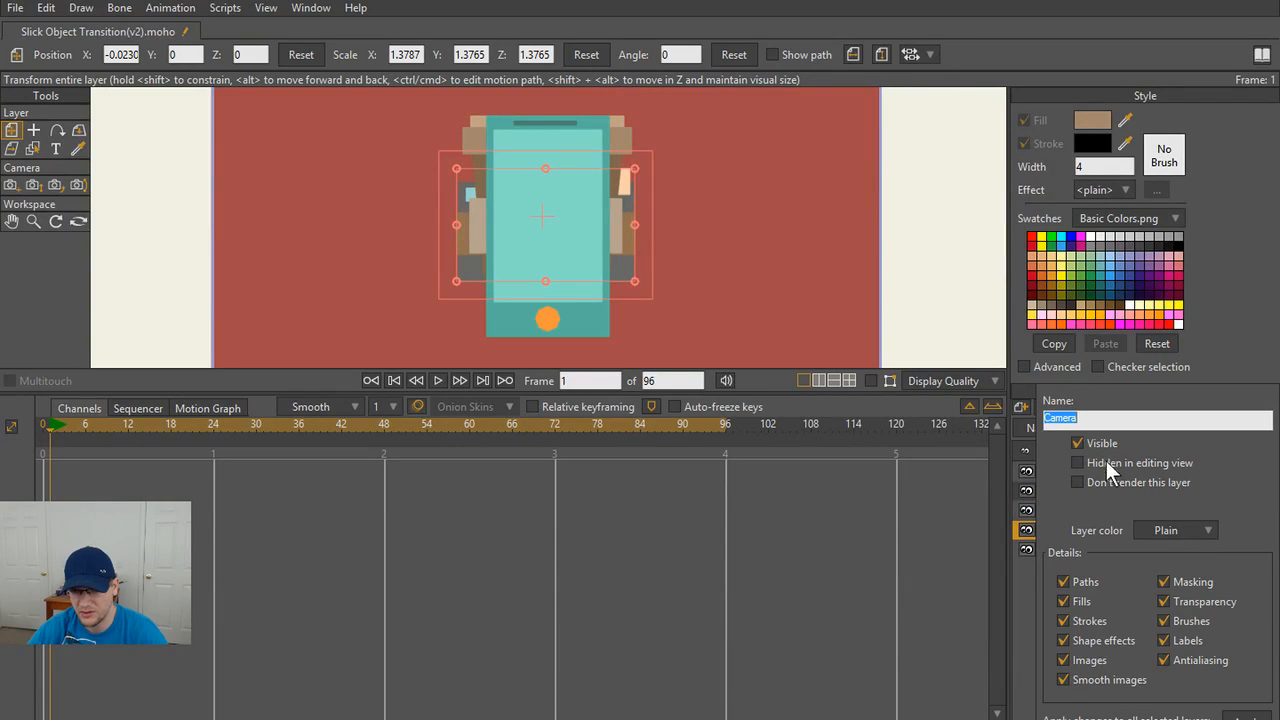
left_click(1078, 443)
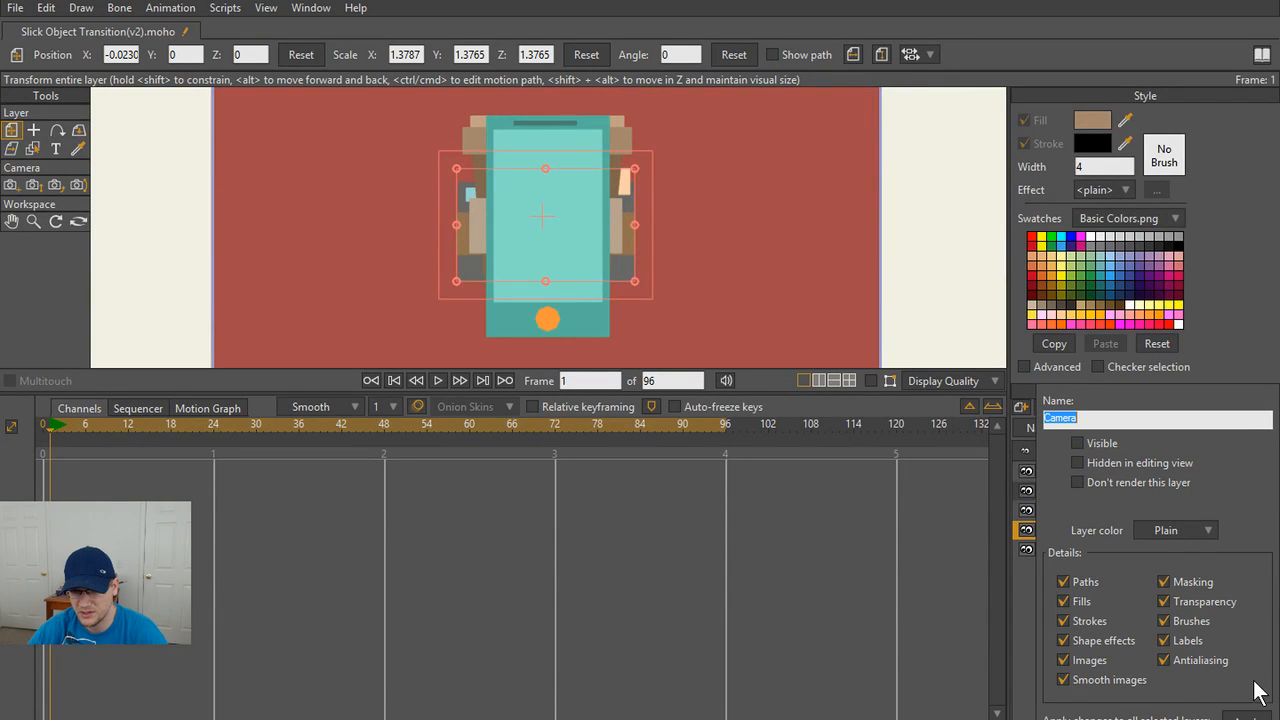
left_click(849, 404)
- Turn off the Coffee group's visibility at frame 1 in its layer settings
left_click(1163, 510)
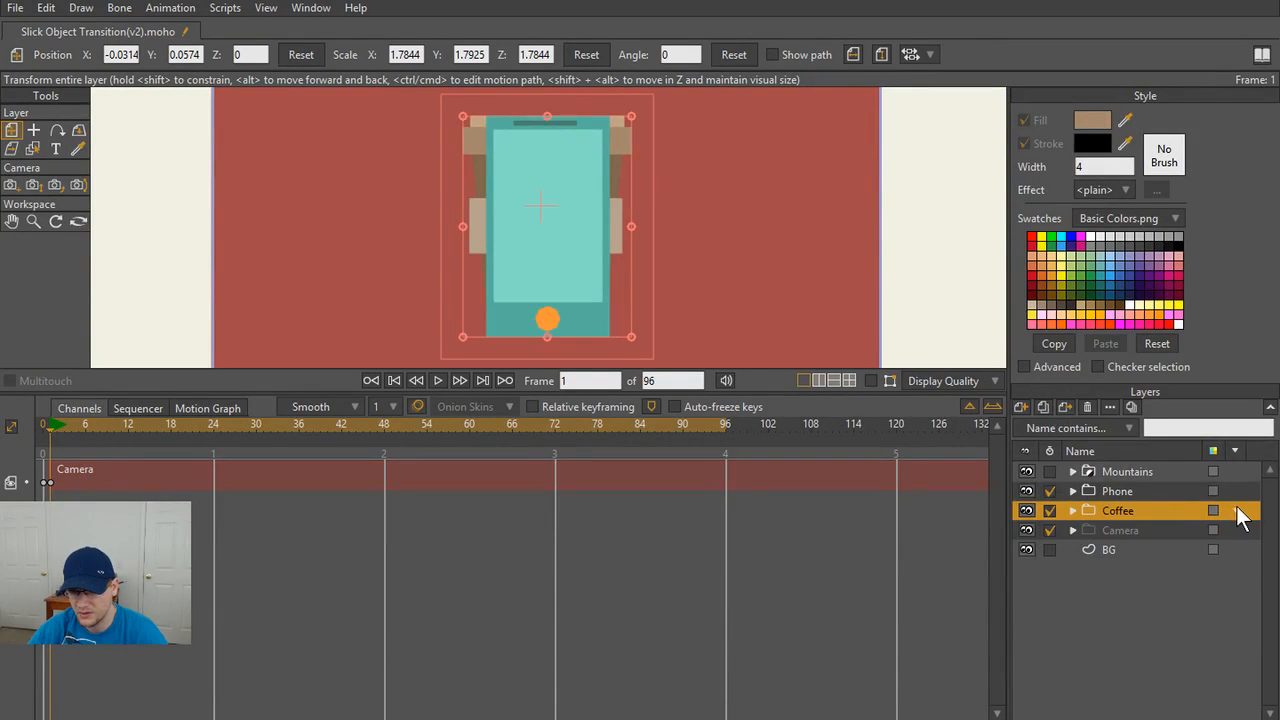
left_click(1237, 510)
left_click(1078, 443)
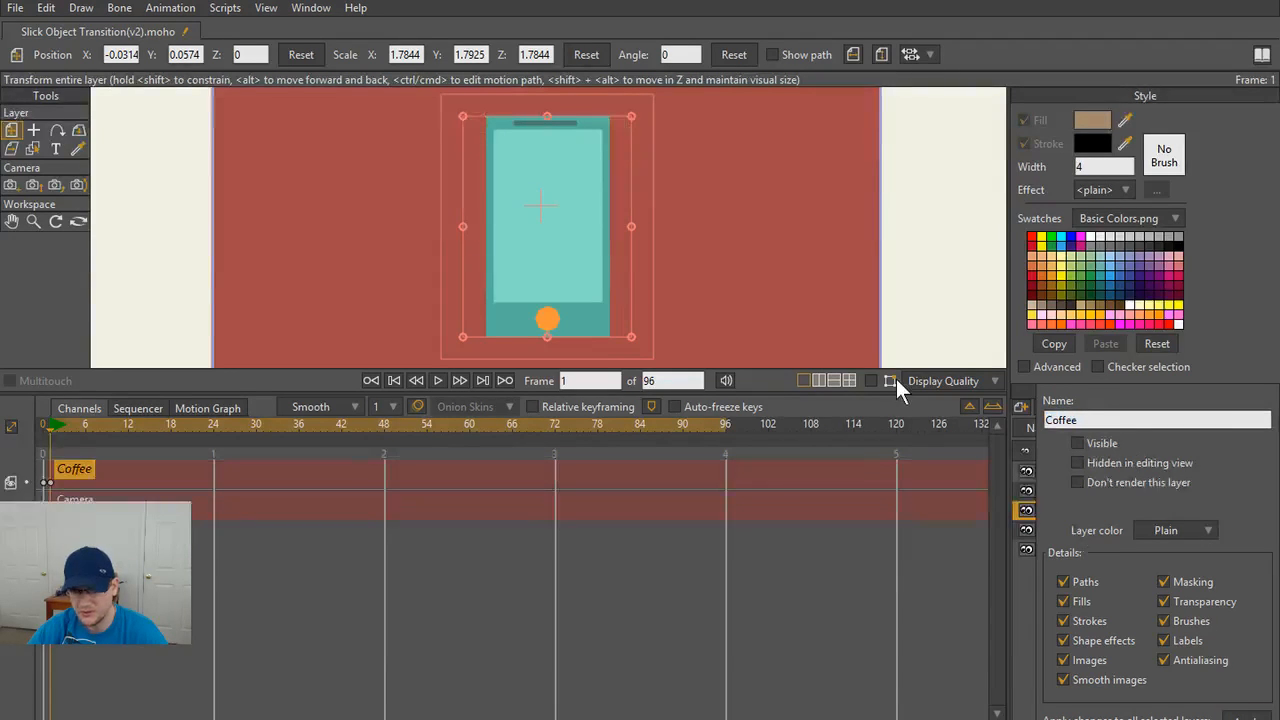
left_click(897, 405)
- Turn off the Phone group's visibility at frame 1 and return to frame 0
left_click(1188, 491)
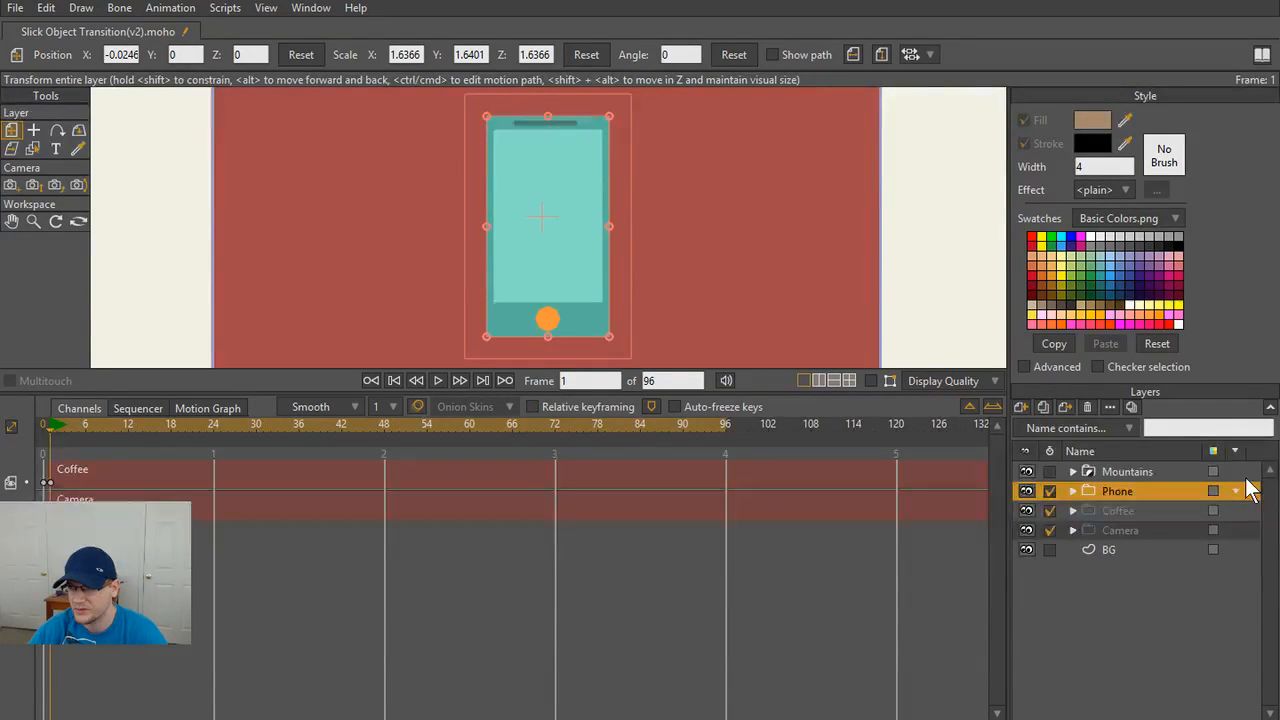
double_click(1246, 492)
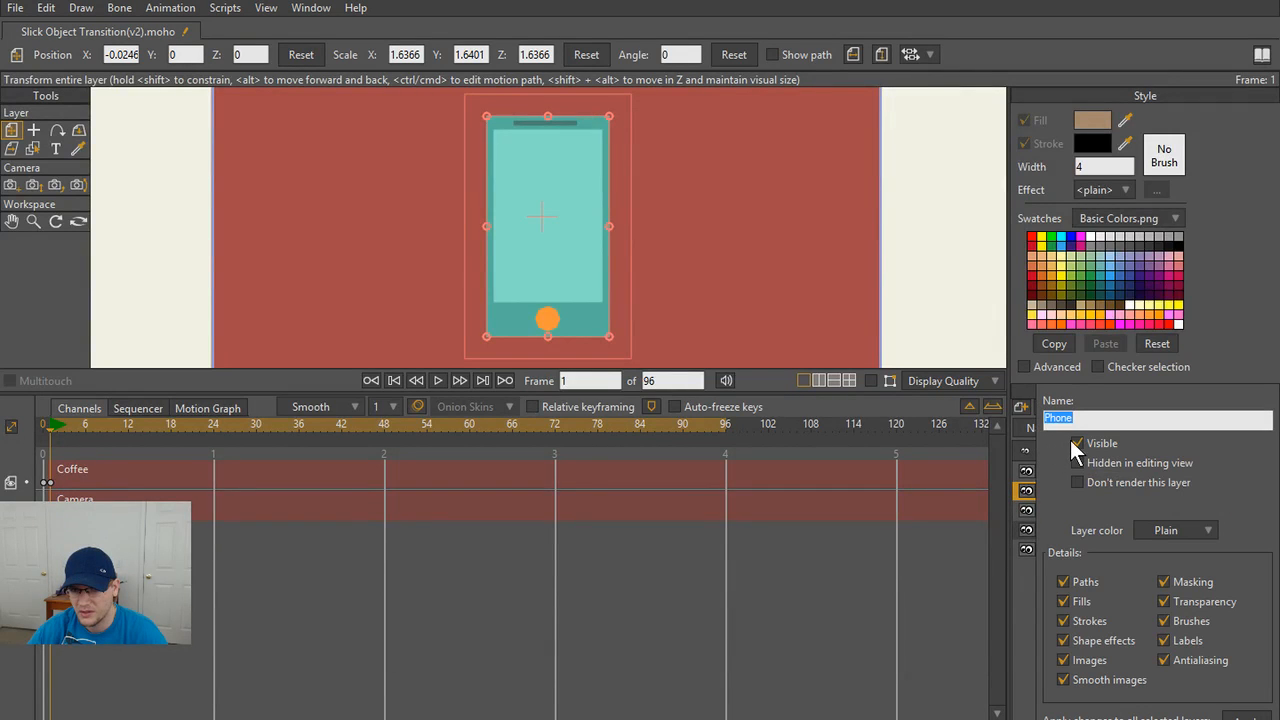
left_click(1076, 443)
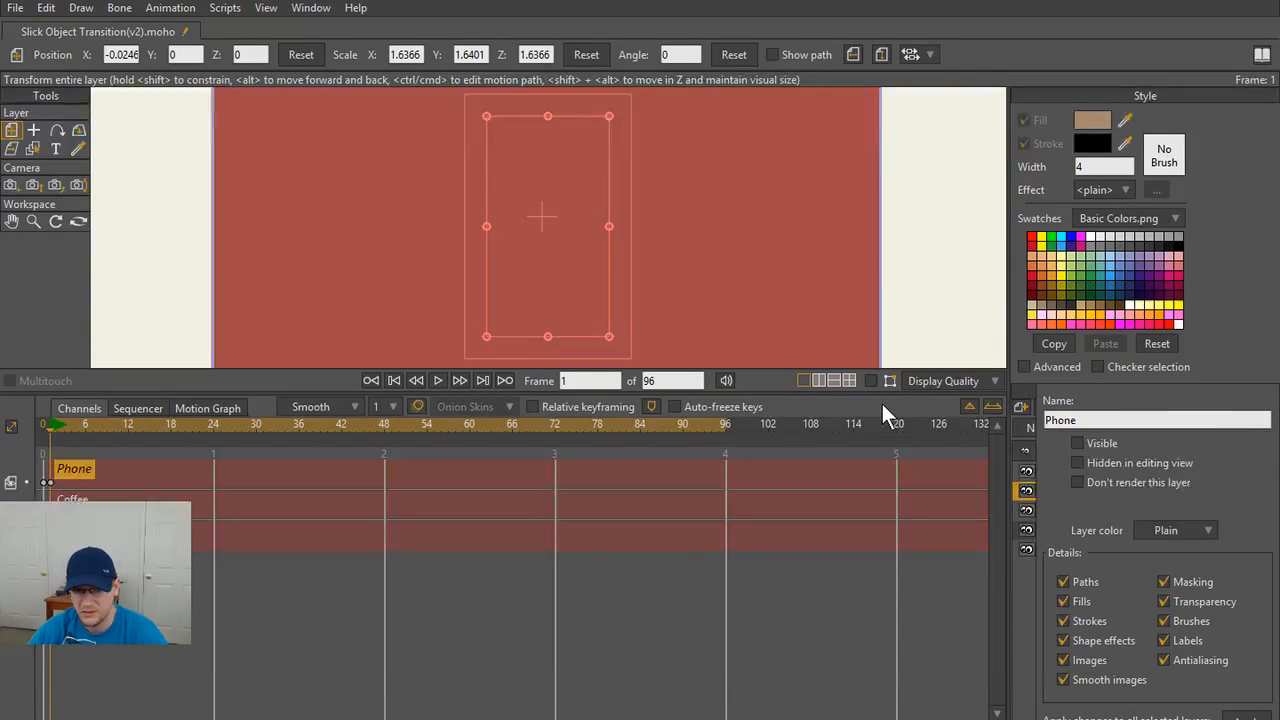
left_click(413, 372)
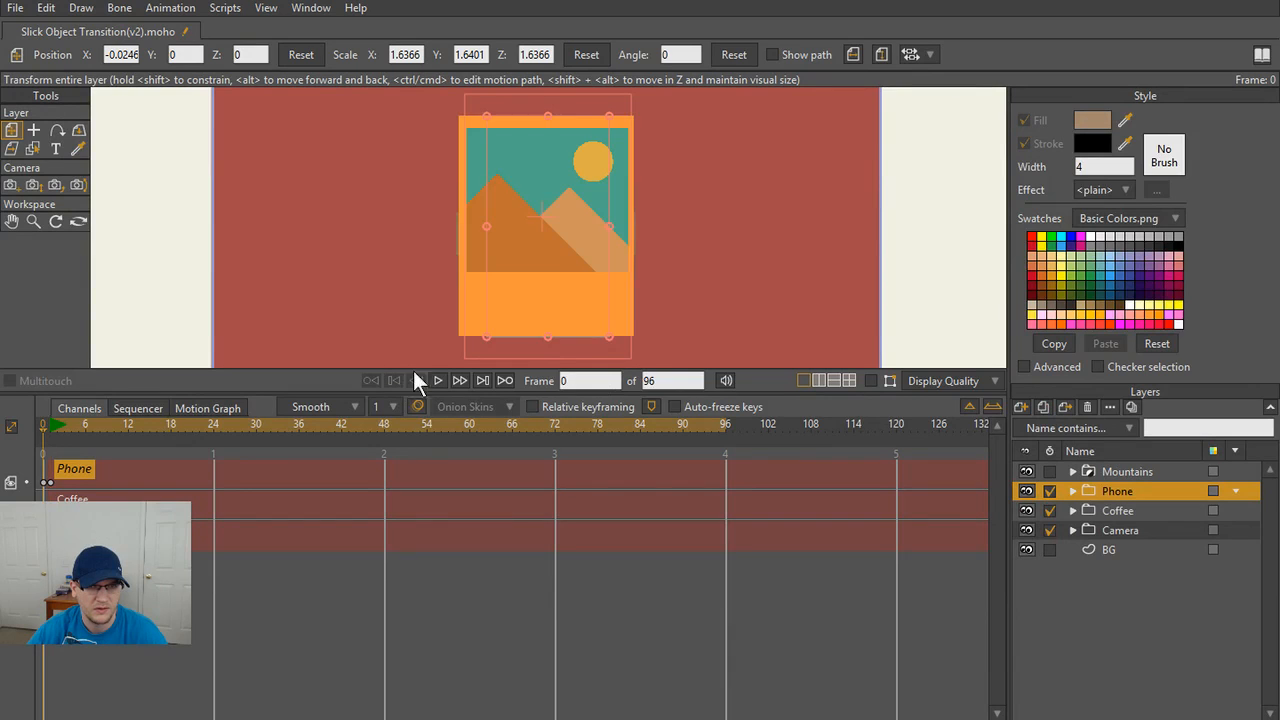
- Enlarge the canvas area, examine the picture artwork at frame 0 and scrub the timeline to frame 30
scroll(485, 285, "down", 2)
scroll(486, 281, "up", 2)
left_click_drag(498, 287, 501, 300)
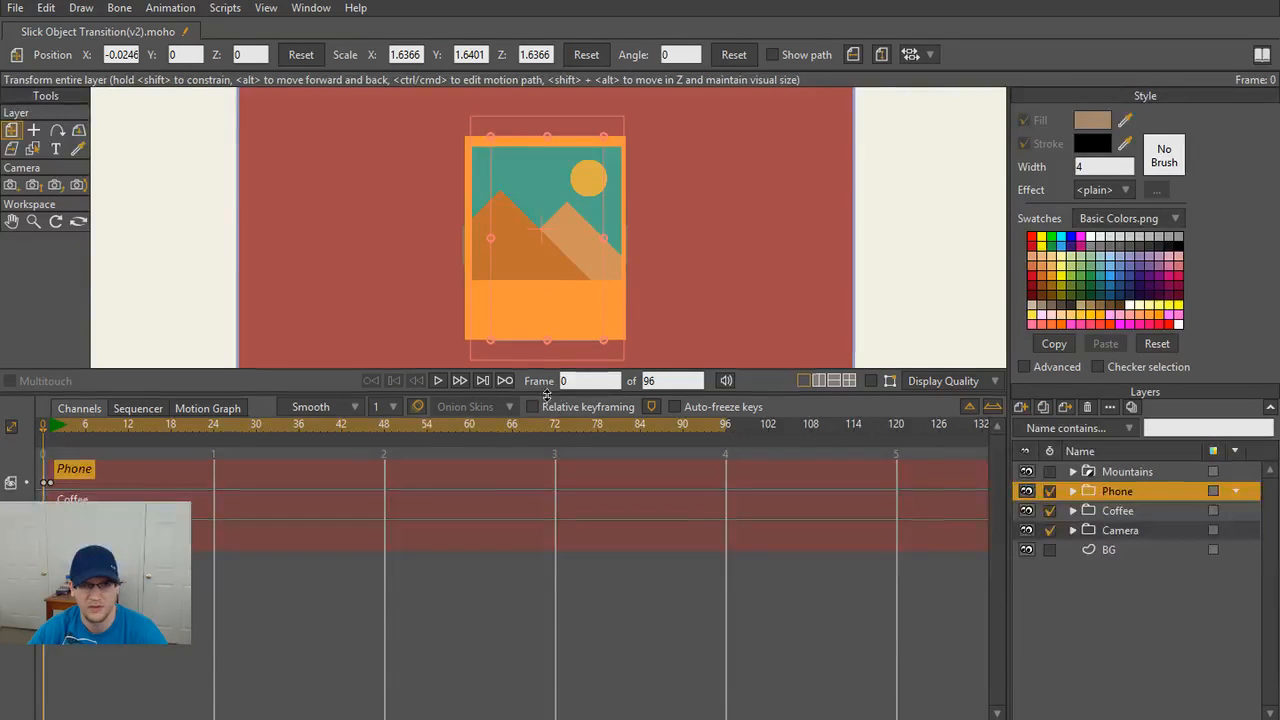
left_click_drag(546, 392, 543, 545)
scroll(548, 297, "down", 2)
scroll(548, 297, "up", 1)
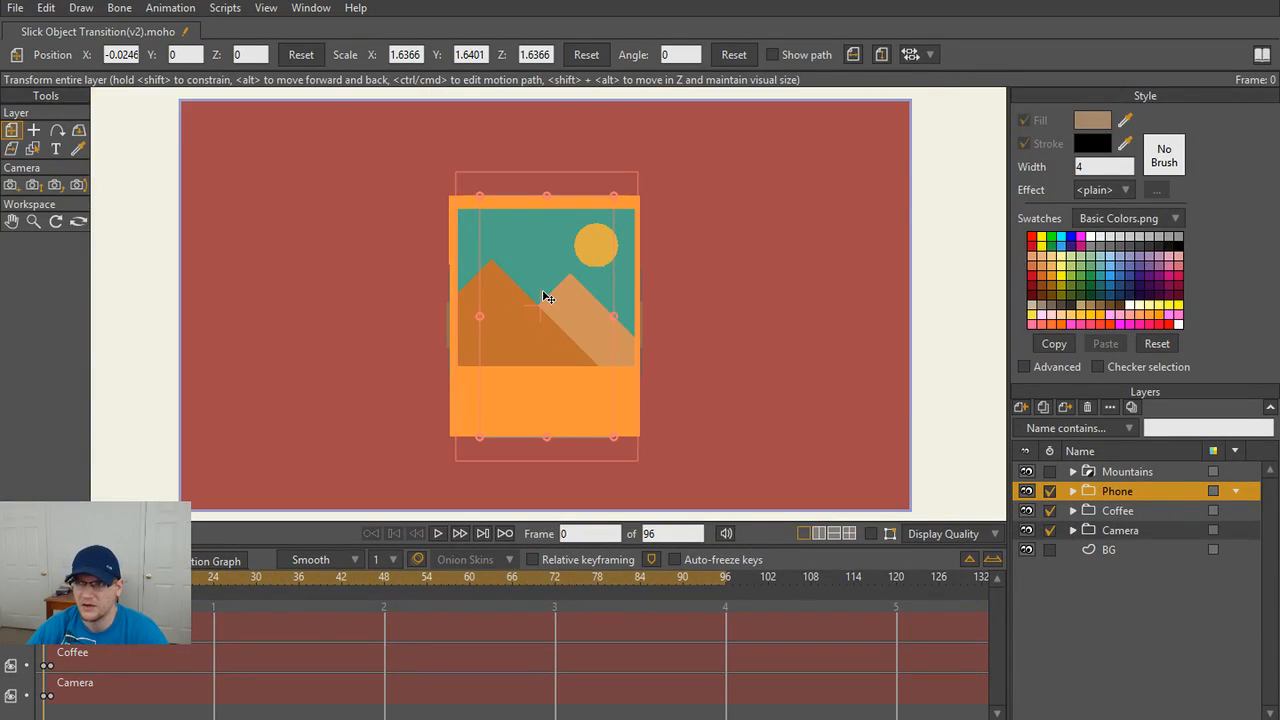
scroll(546, 300, "down", 1)
scroll(548, 307, "up", 1)
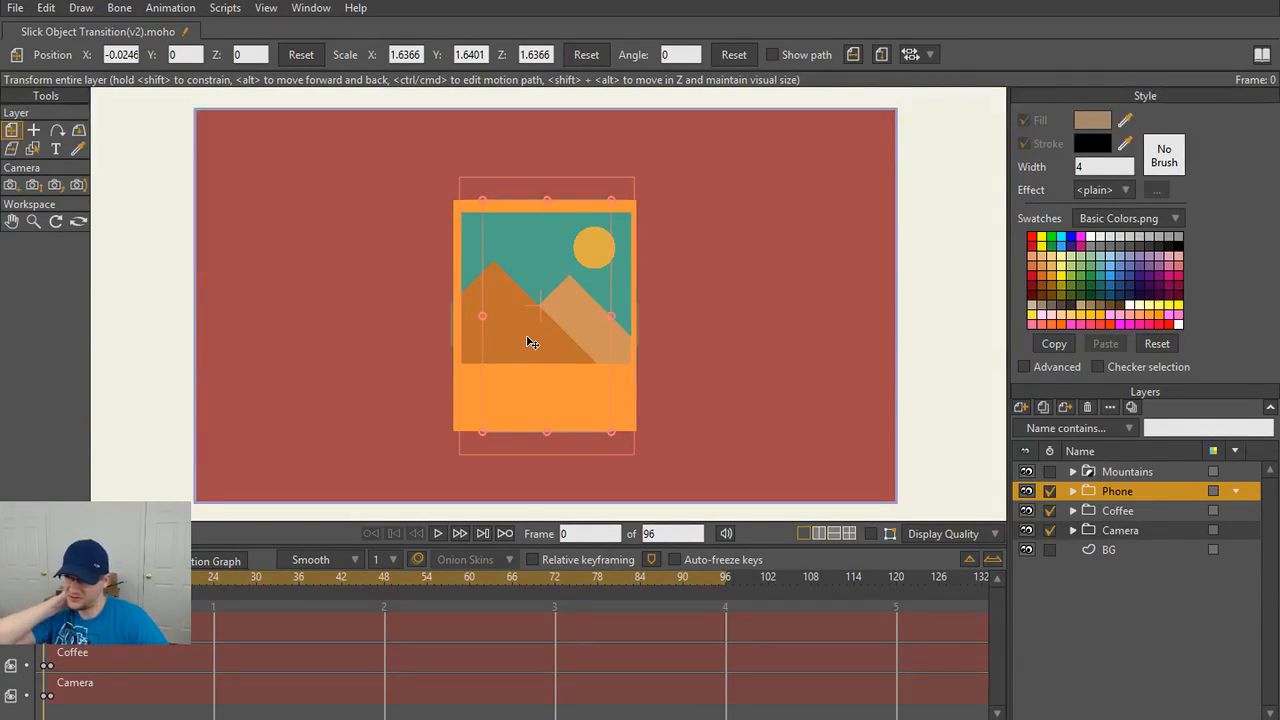
scroll(540, 360, "up", 1)
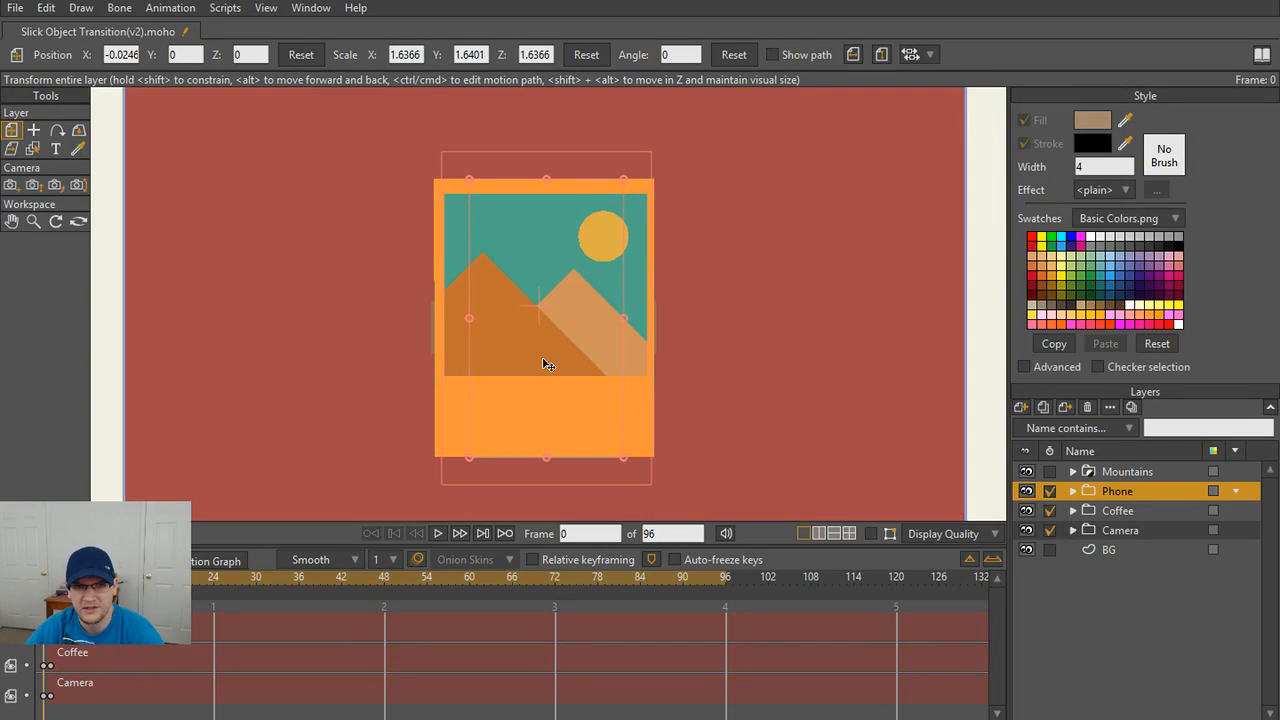
scroll(525, 370, "down", 1)
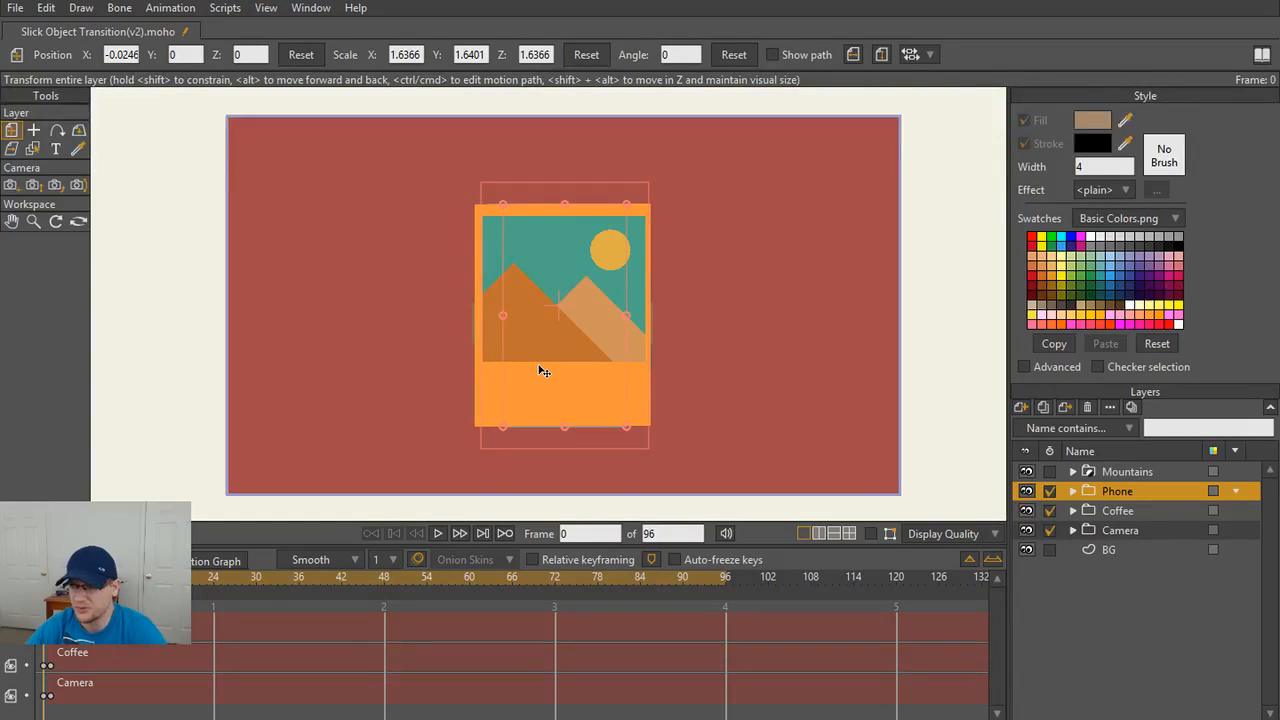
scroll(541, 371, "down", 1)
left_click_drag(562, 351, 562, 355)
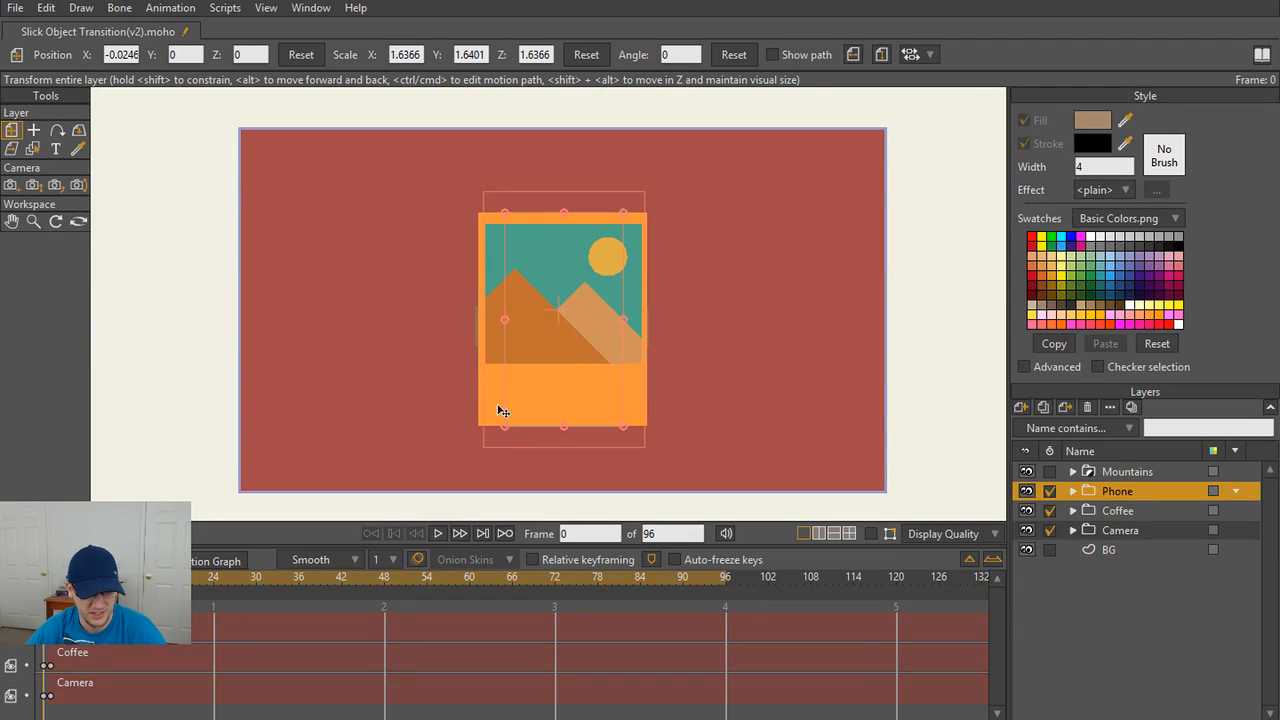
left_click_drag(50, 589, 256, 590)
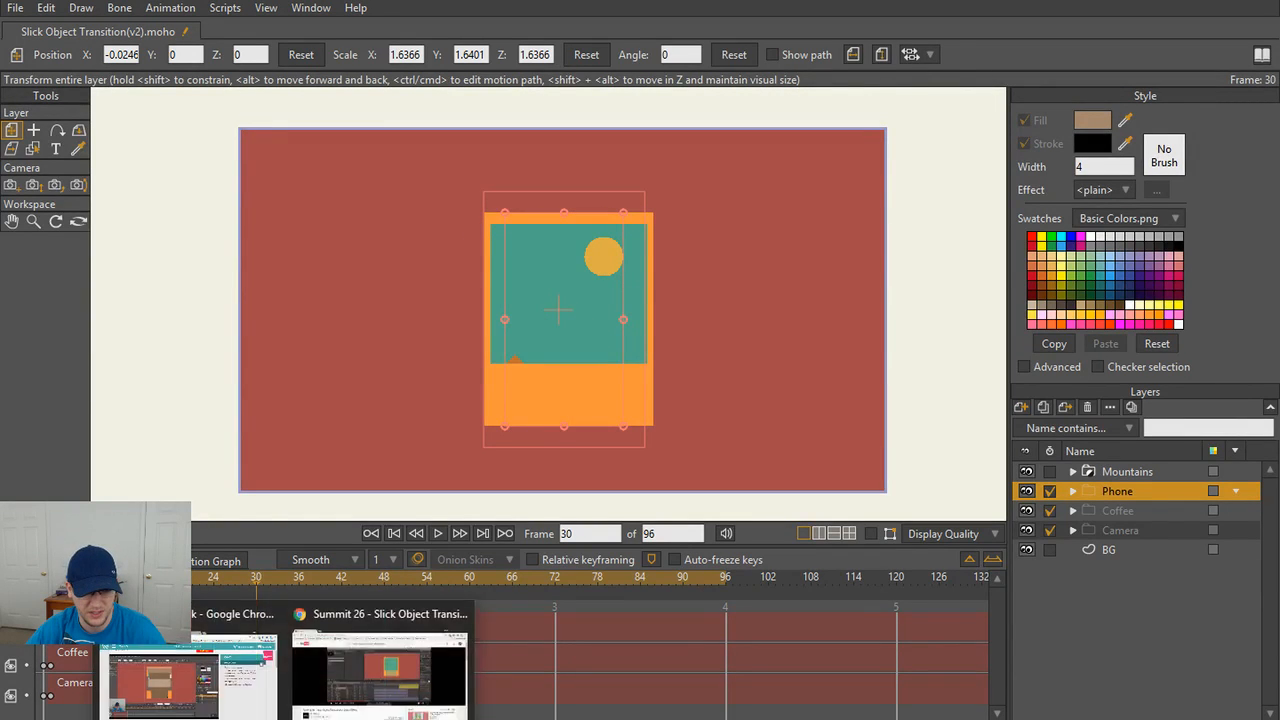
- Switch to the Slick Object Transitions video on YouTube, rewind it to about 21:14 and play it full screen
left_click(326, 682)
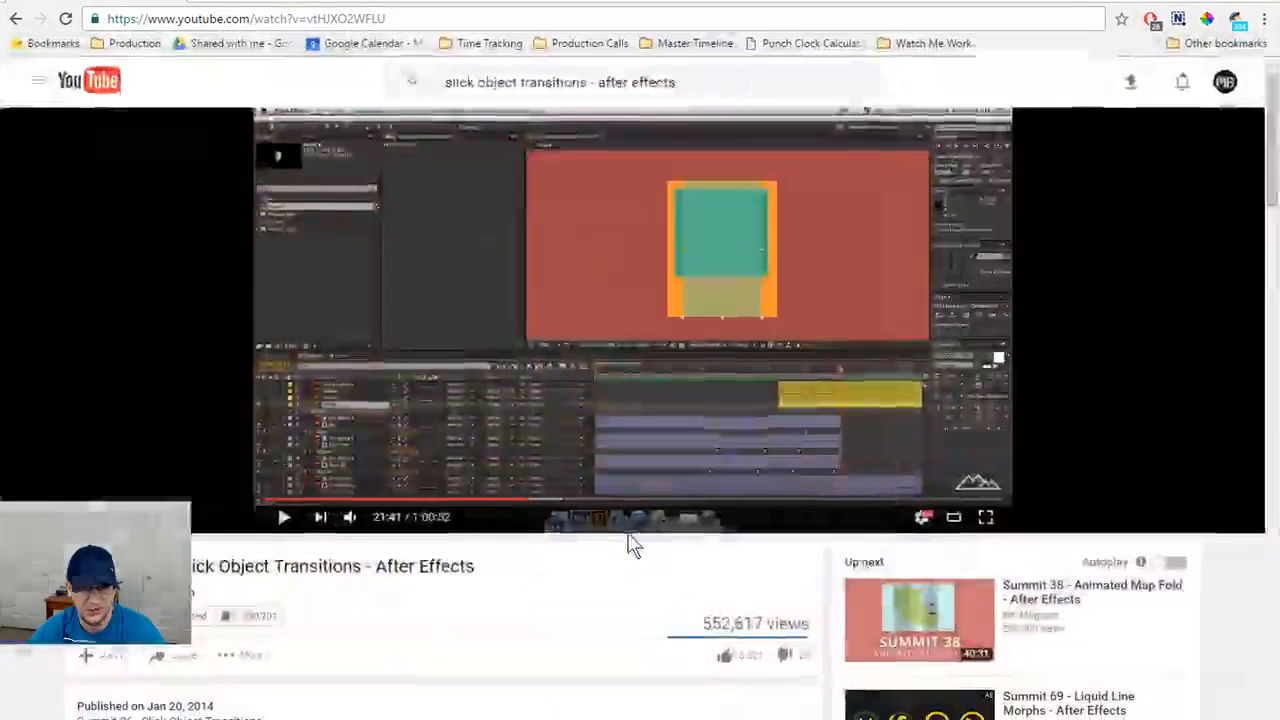
left_click(566, 305)
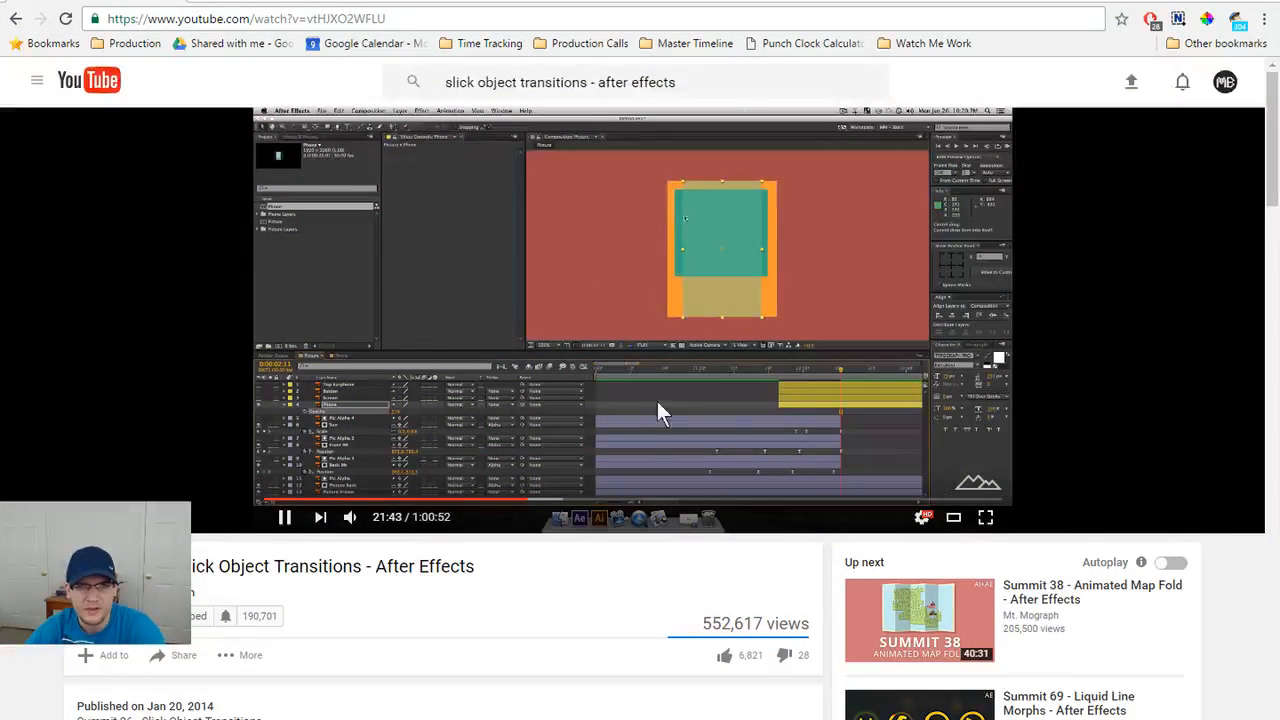
left_click(521, 499)
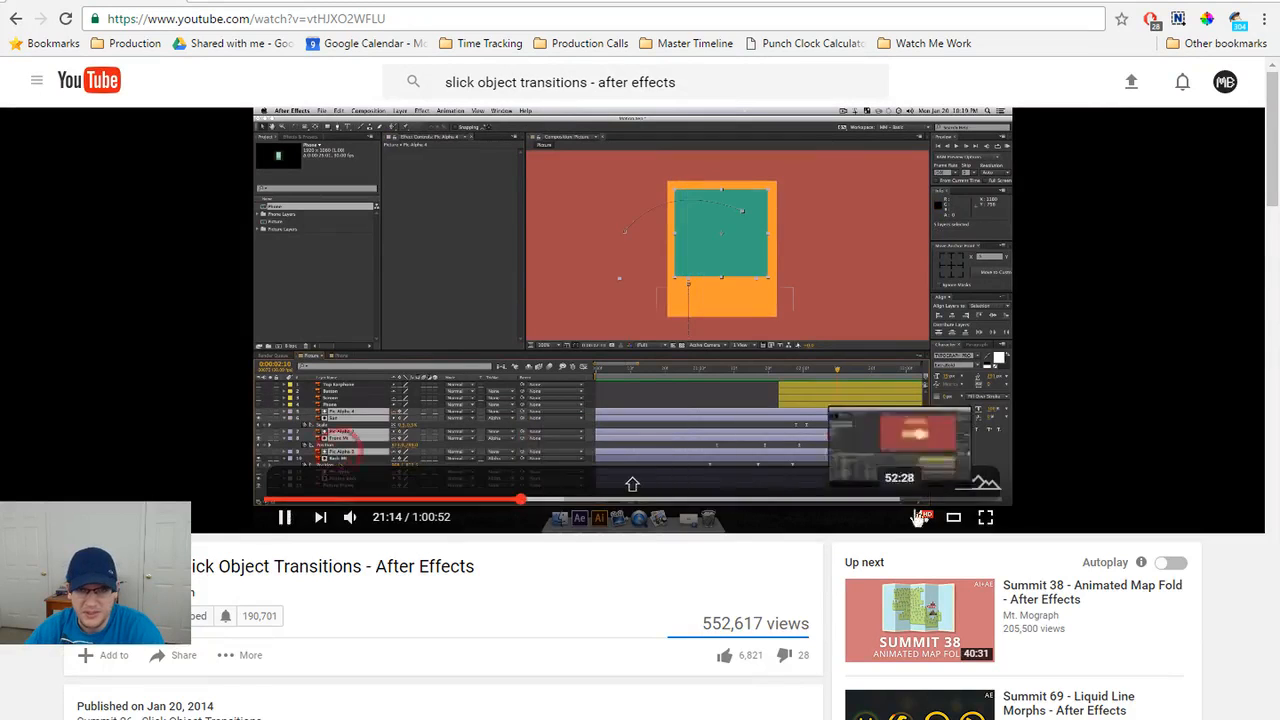
left_click(984, 516)
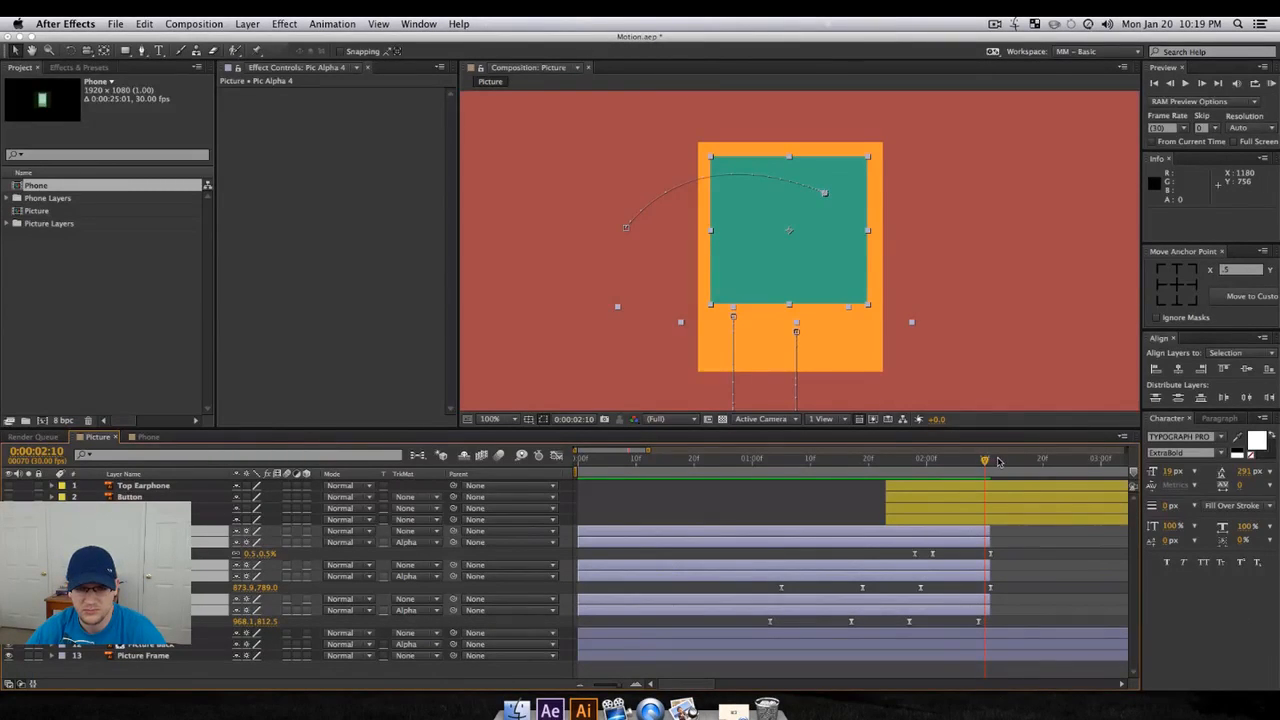
- Watch the tutorial's demonstration of revealing the semi-transparent Phone layer and narrowing the Picture Frame's horizontal scale to match it
left_click_drag(987, 462, 987, 532)
left_click(993, 468)
left_click(139, 519)
left_click(9, 519)
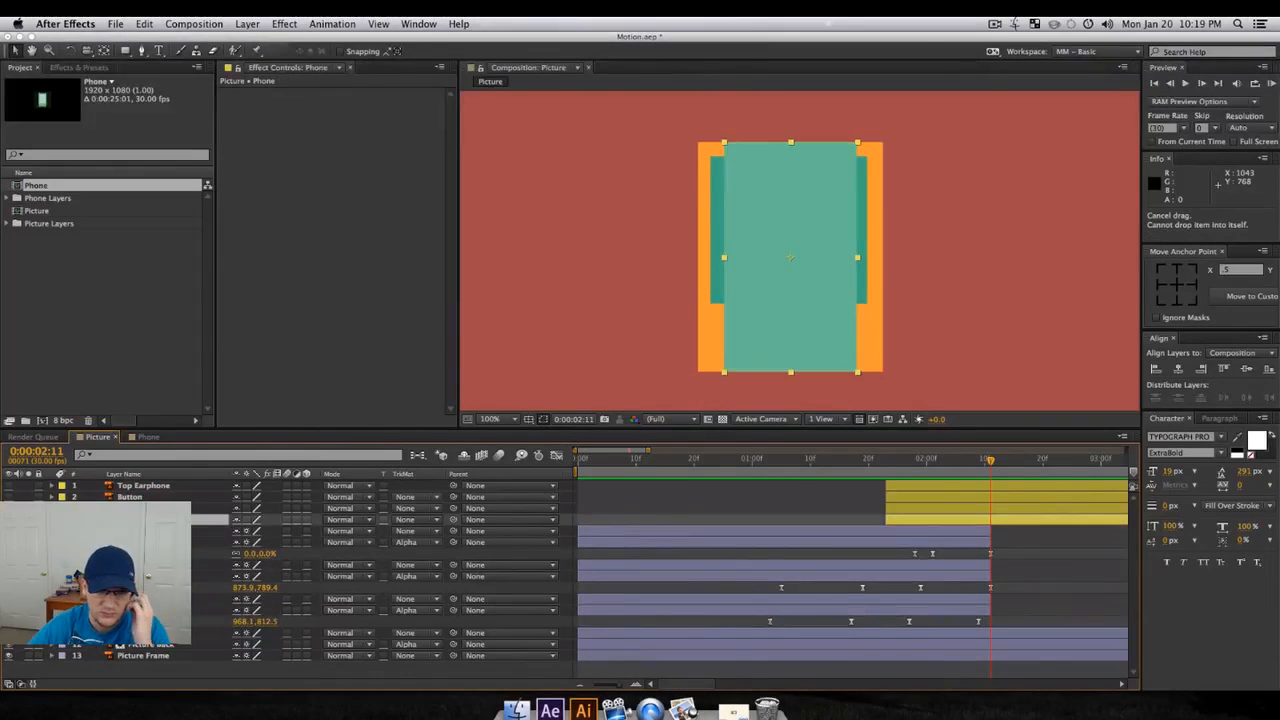
key("s")
key("t")
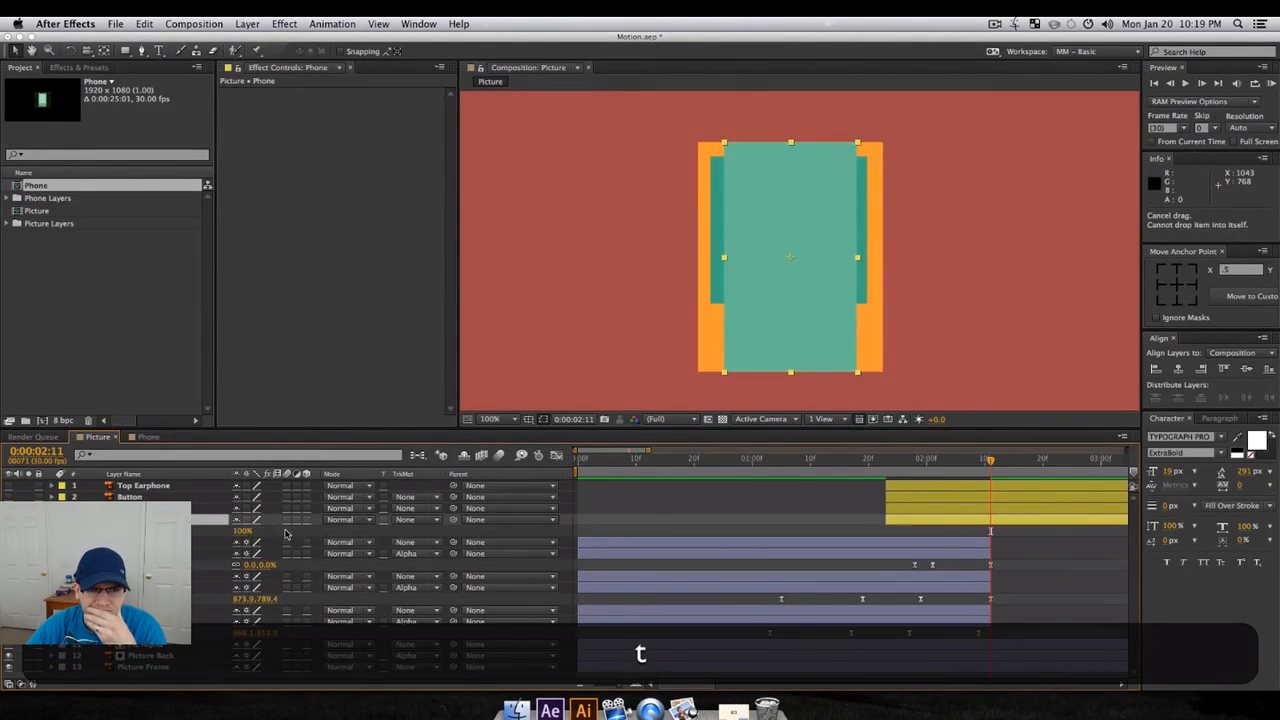
left_click_drag(240, 531, 208, 538)
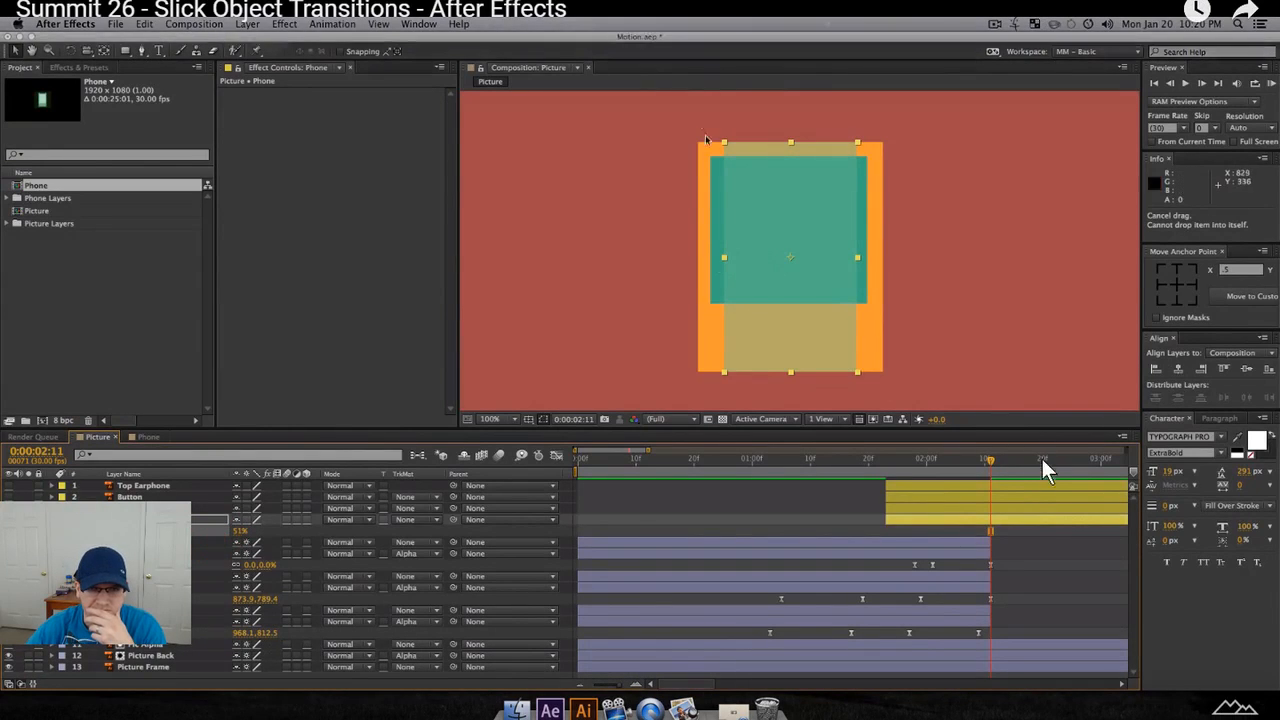
left_click_drag(990, 462, 951, 463)
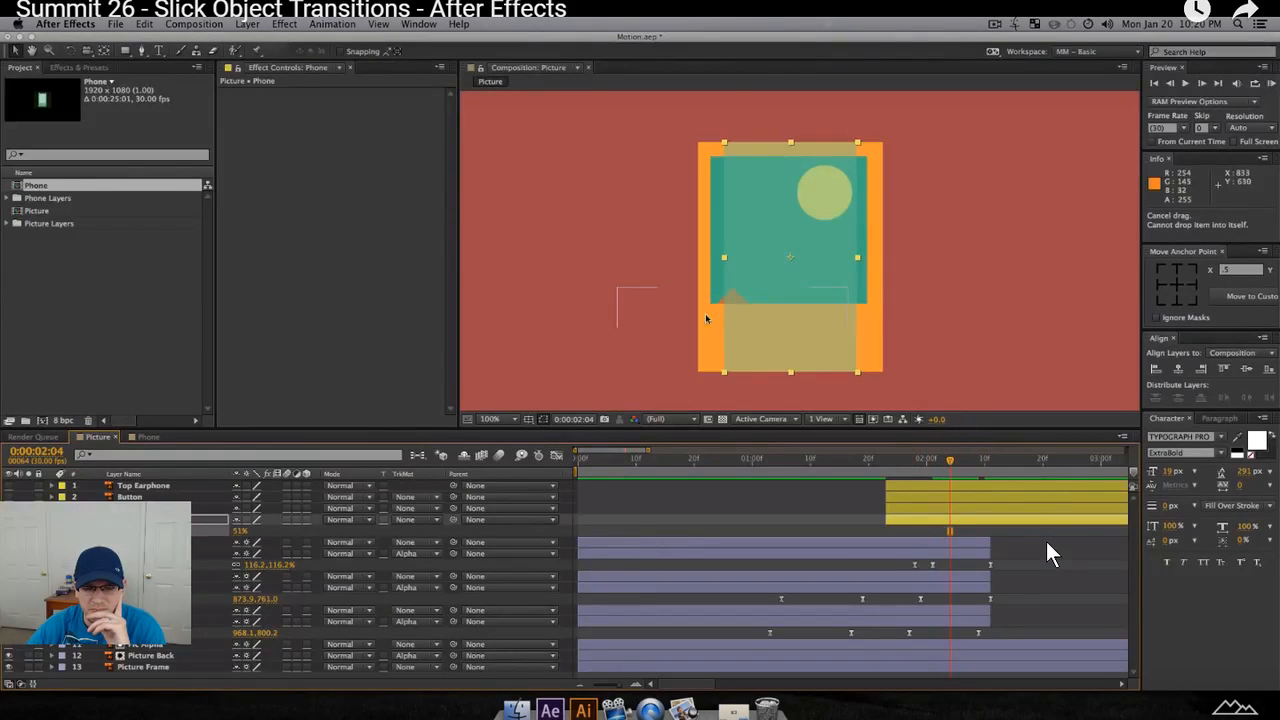
left_click(153, 669)
key("s")
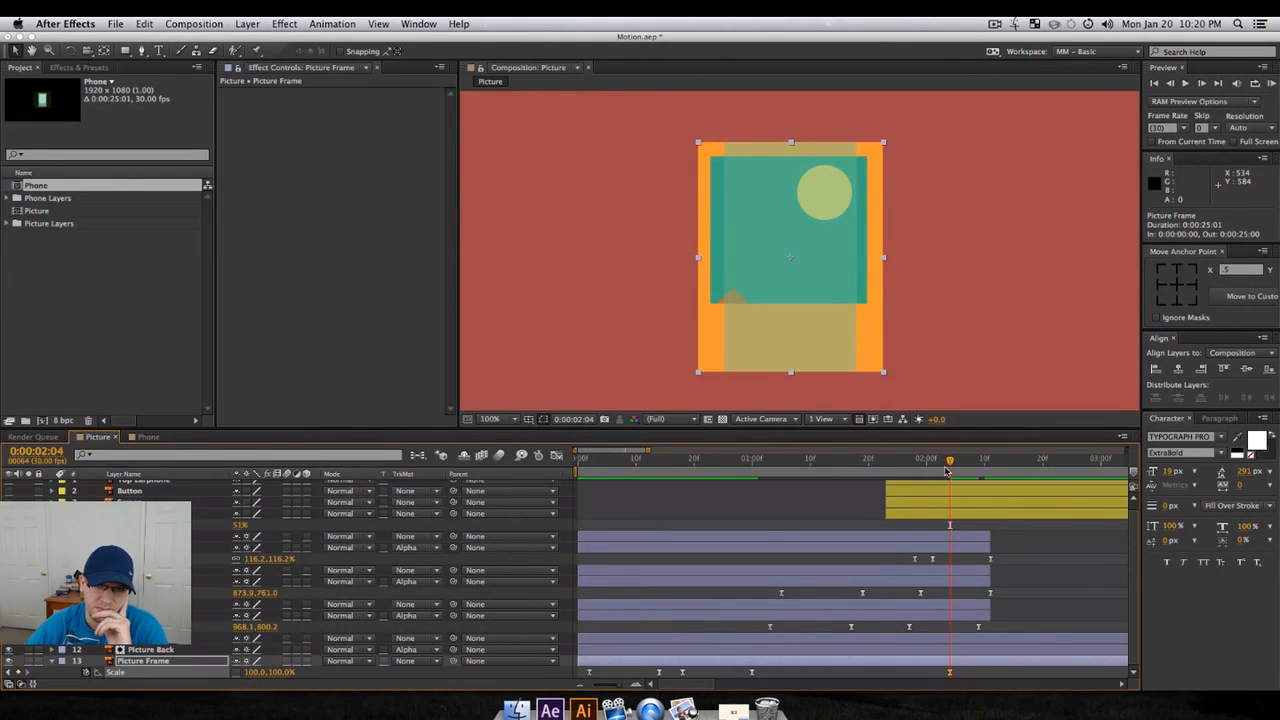
left_click_drag(953, 467, 1013, 467)
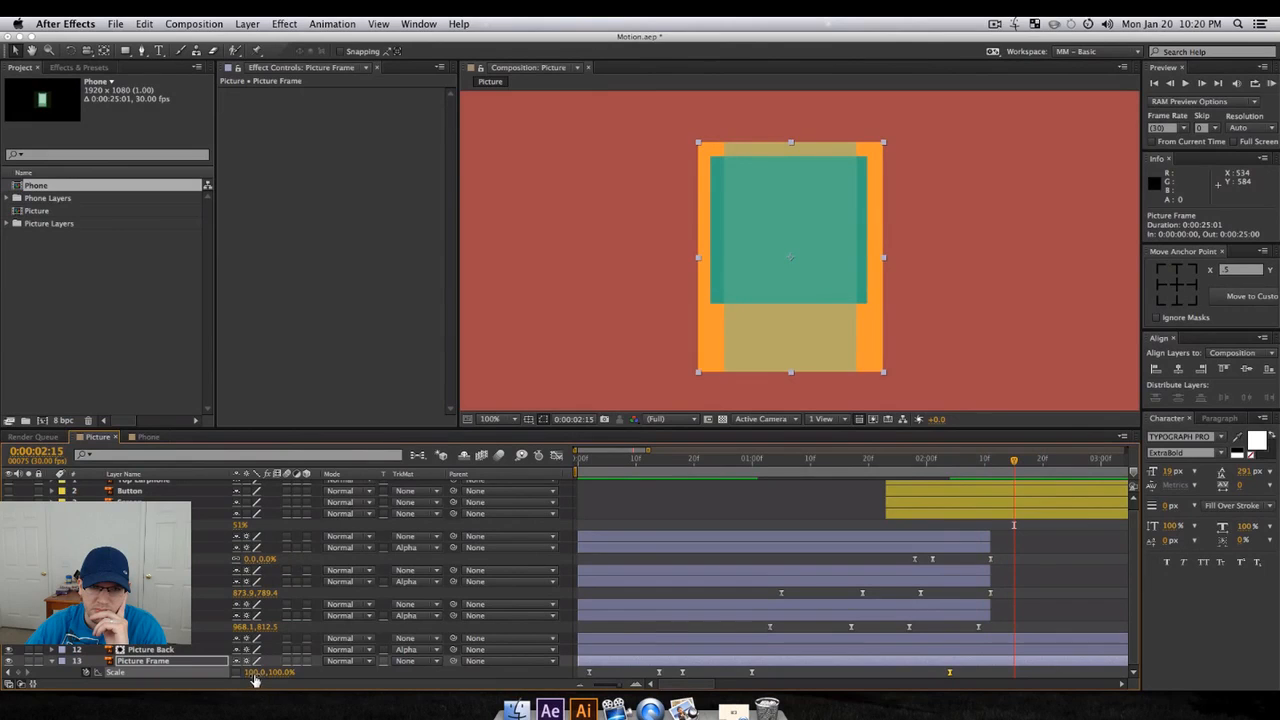
left_click_drag(253, 672, 239, 677)
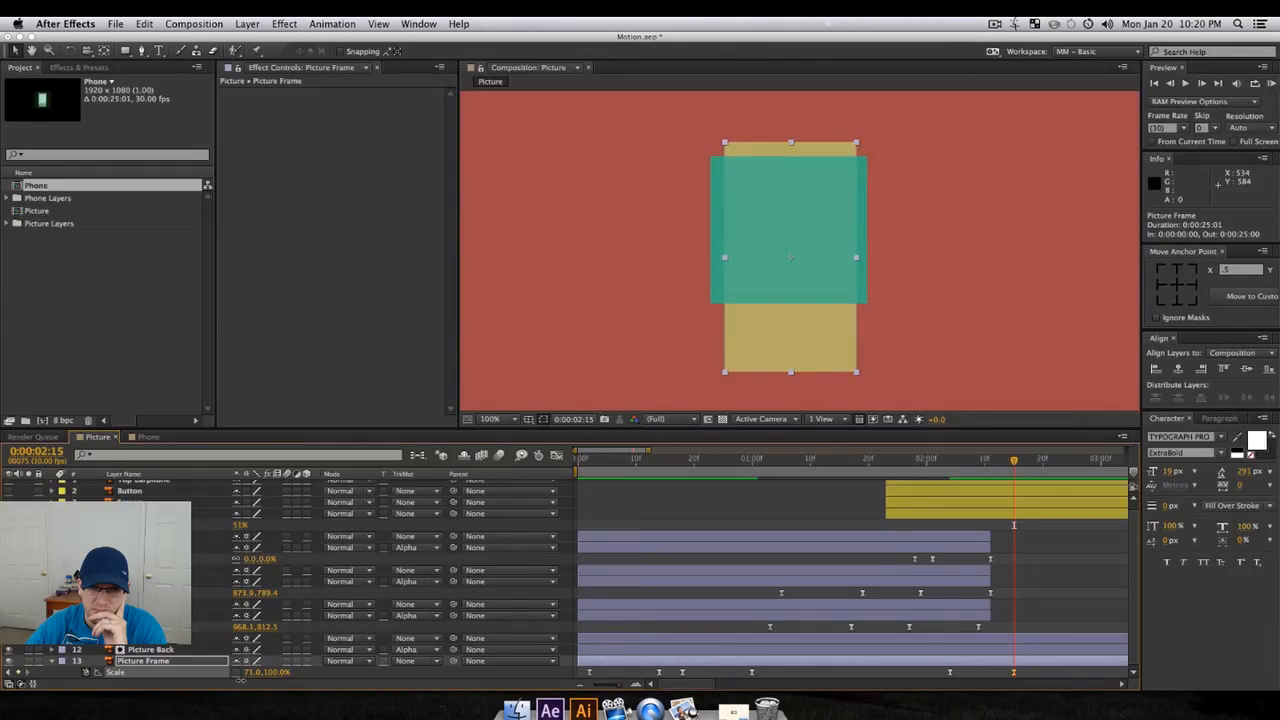
key("z")
left_click_drag(686, 121, 876, 213)
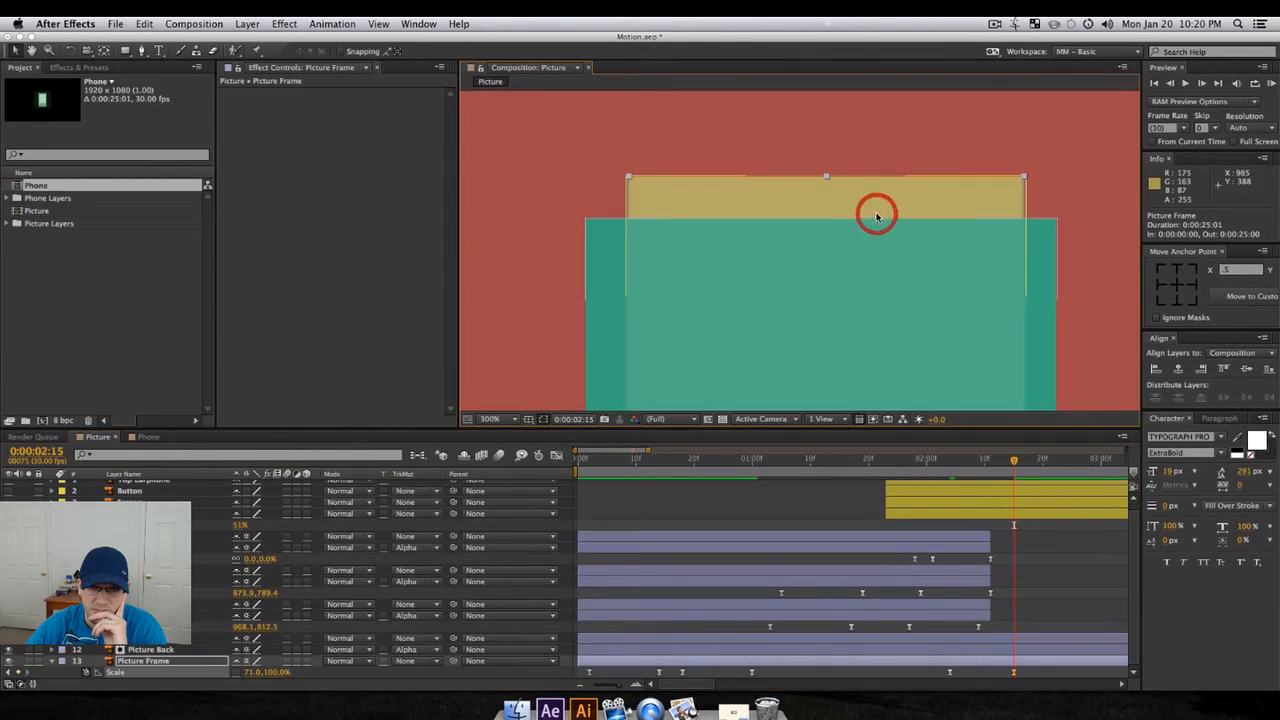
key("z")
left_click(880, 218)
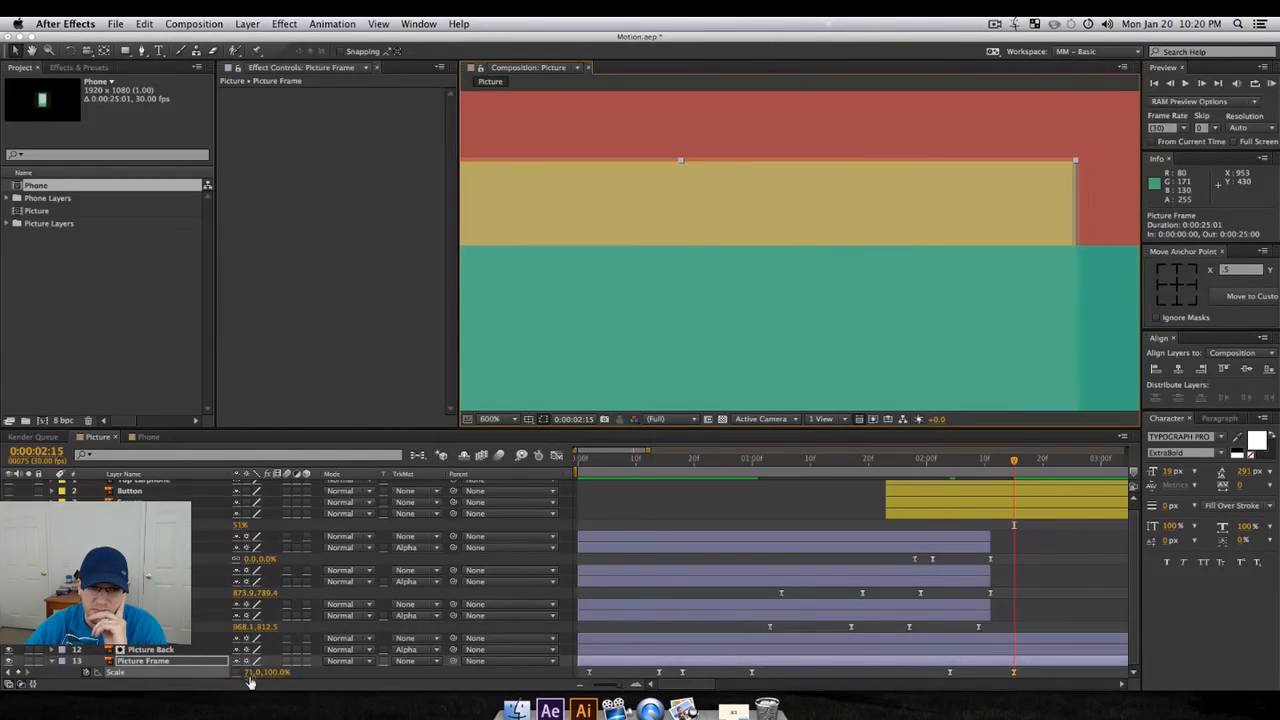
left_click_drag(249, 677, 253, 676)
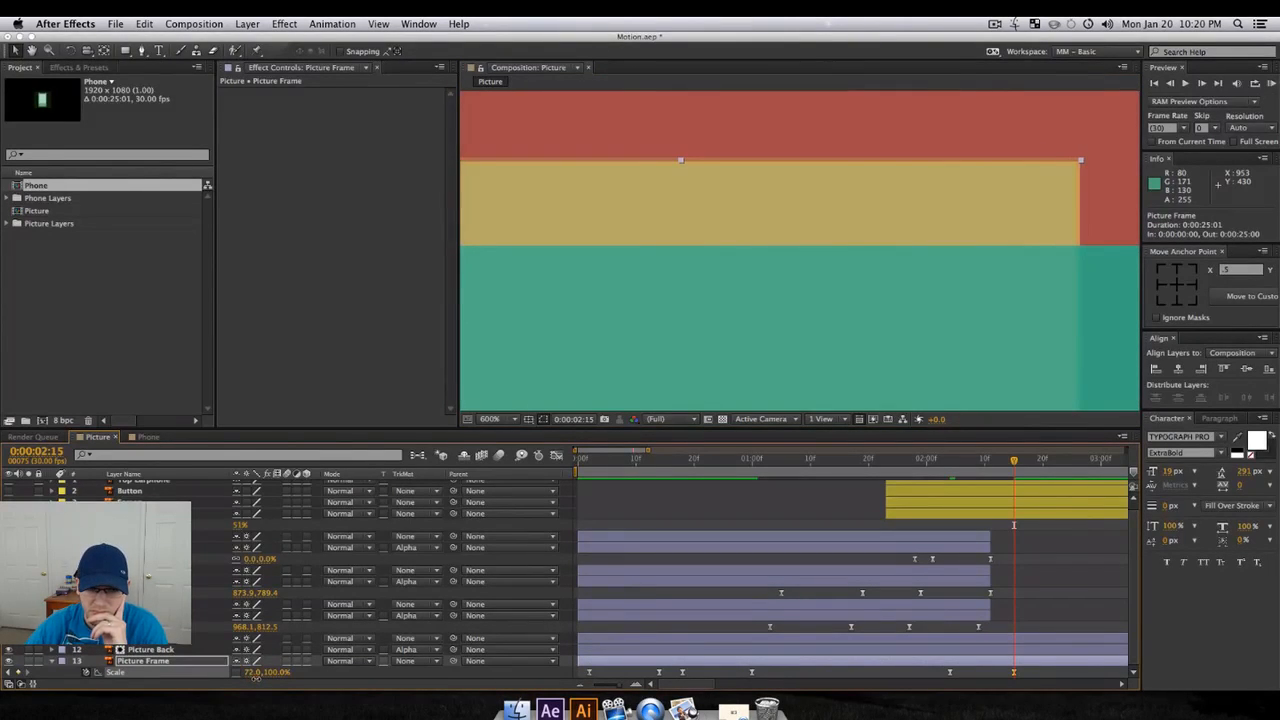
key("alt+z")
left_click(793, 228, "alt")
left_click(793, 228, "alt")
left_click(763, 314, "alt")
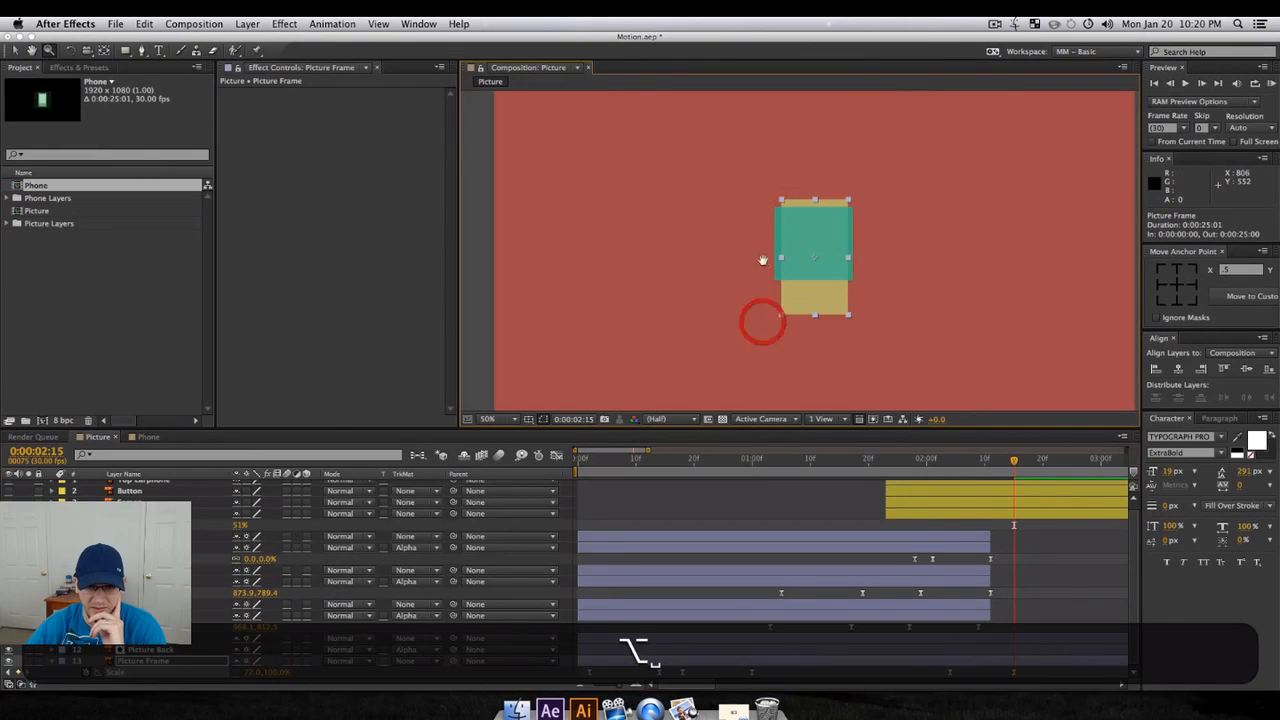
left_click(806, 240)
key("v")
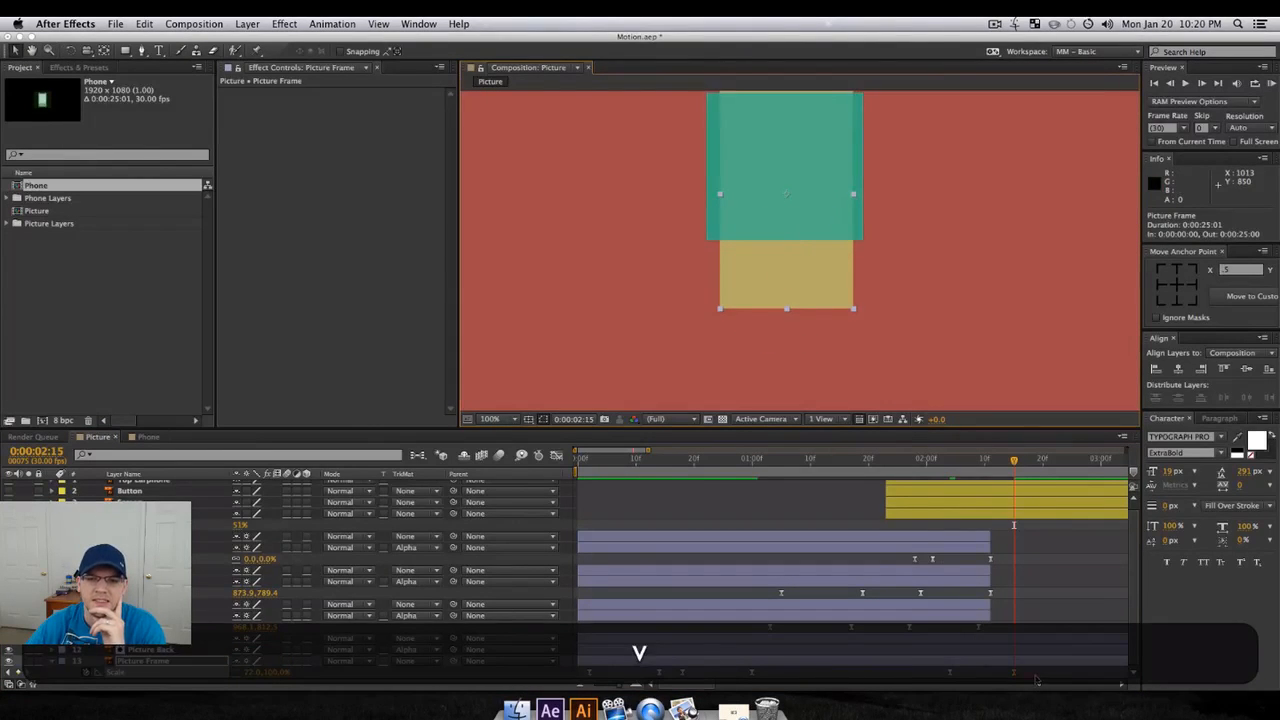
- Watch how the tutorial eases the Picture Frame's scale keyframes in the graph editor and previews the motion
left_click(557, 456)
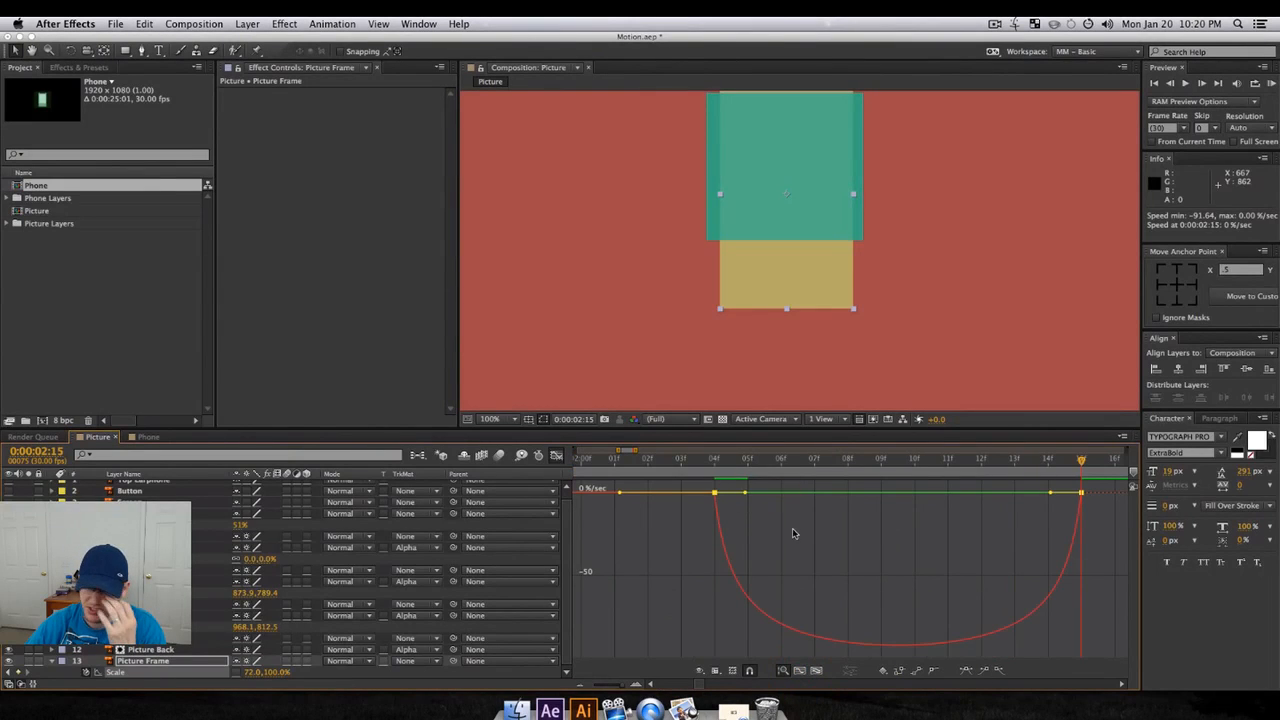
left_click_drag(748, 494, 925, 491)
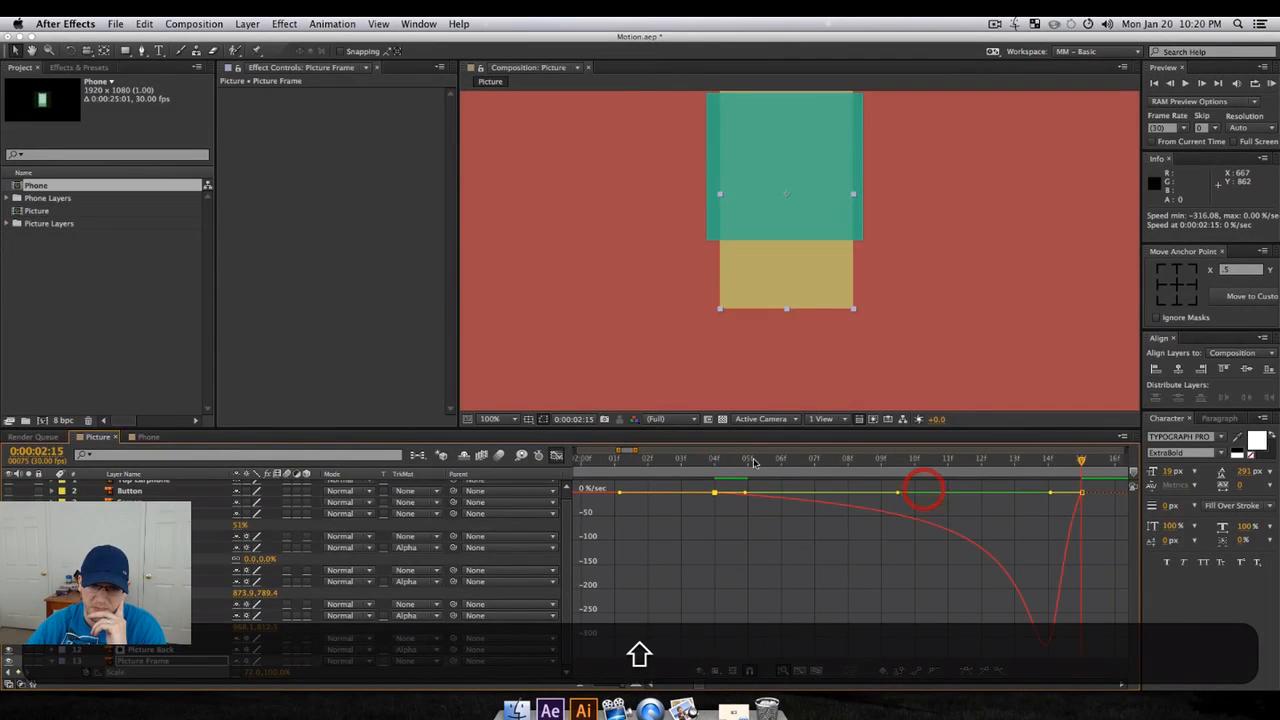
left_click(556, 455)
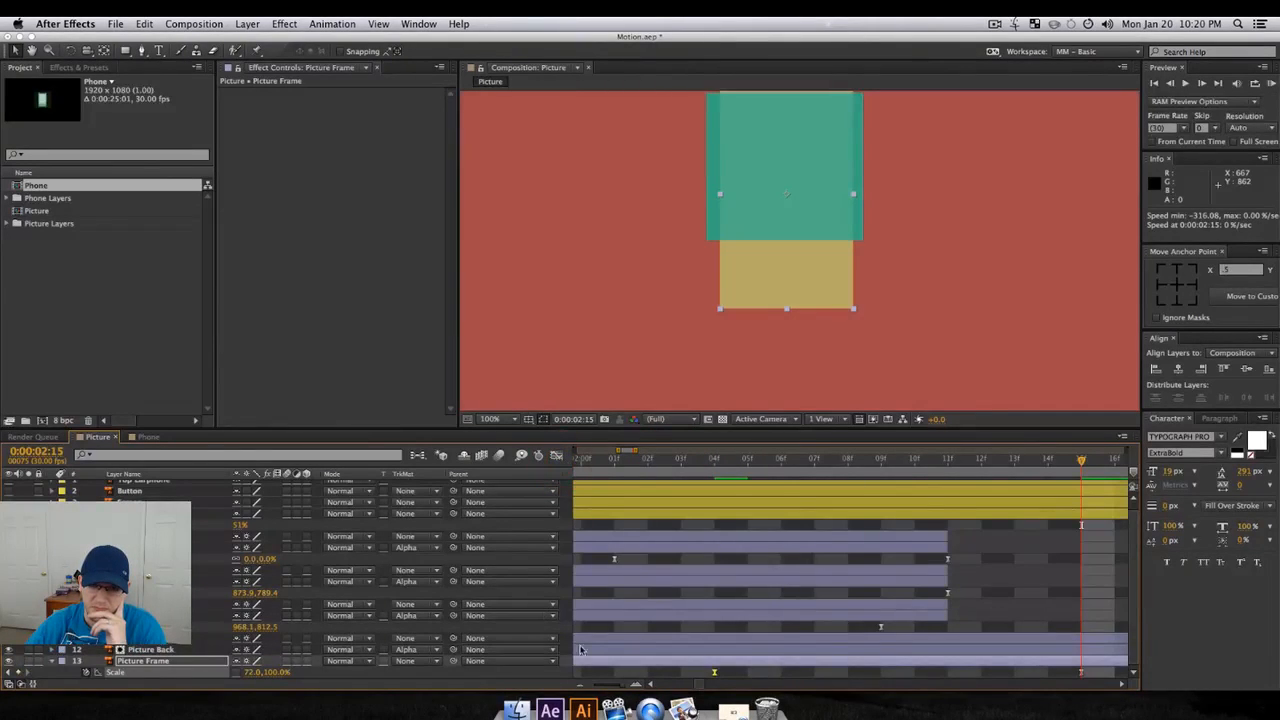
left_click_drag(620, 685, 612, 685)
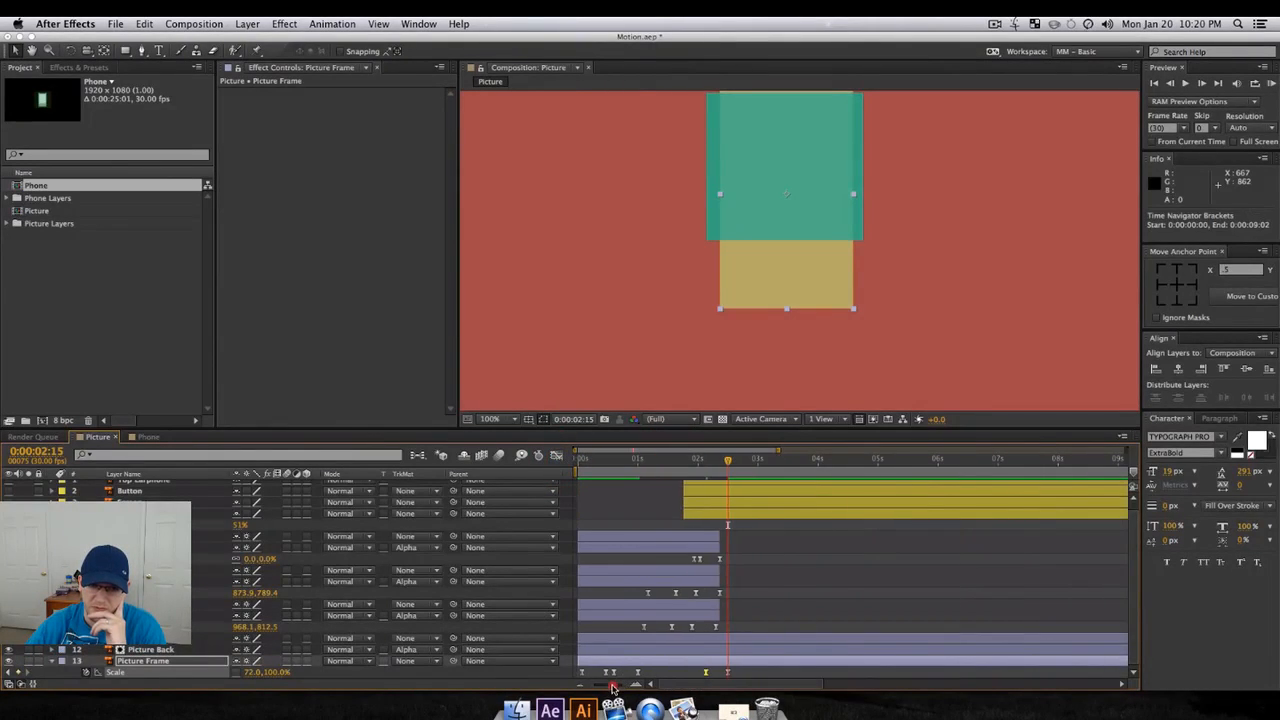
left_click(697, 462)
key("space")
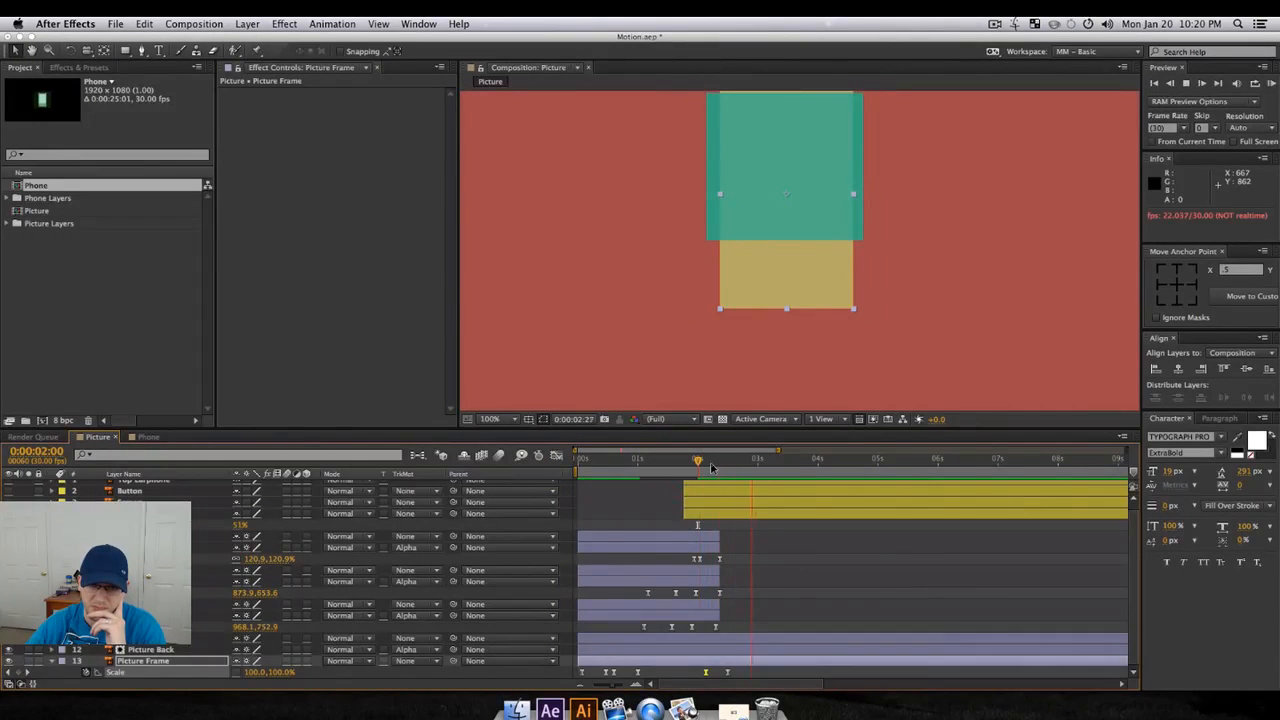
left_click_drag(699, 477, 728, 486)
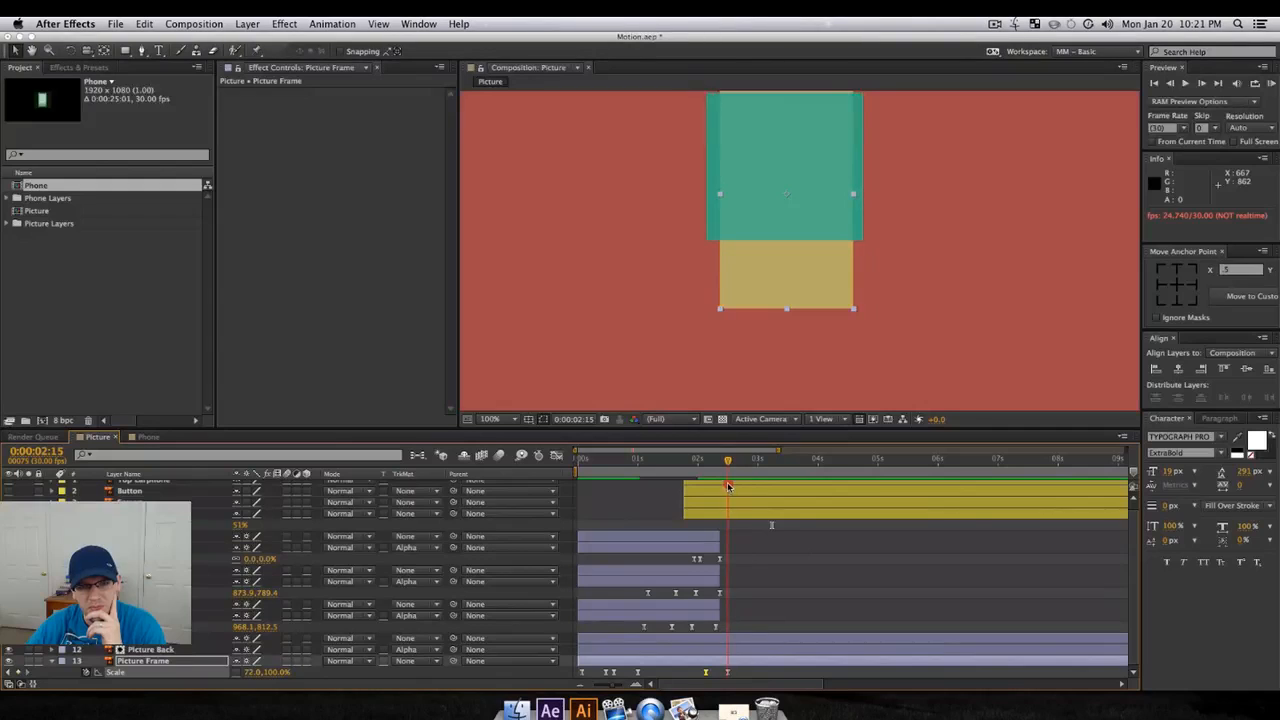
- Watch the tutorial's setup of a duplicated Phone Alpha layer as alpha matte, pause the video and leave full screen
left_click(741, 662)
left_click(744, 514)
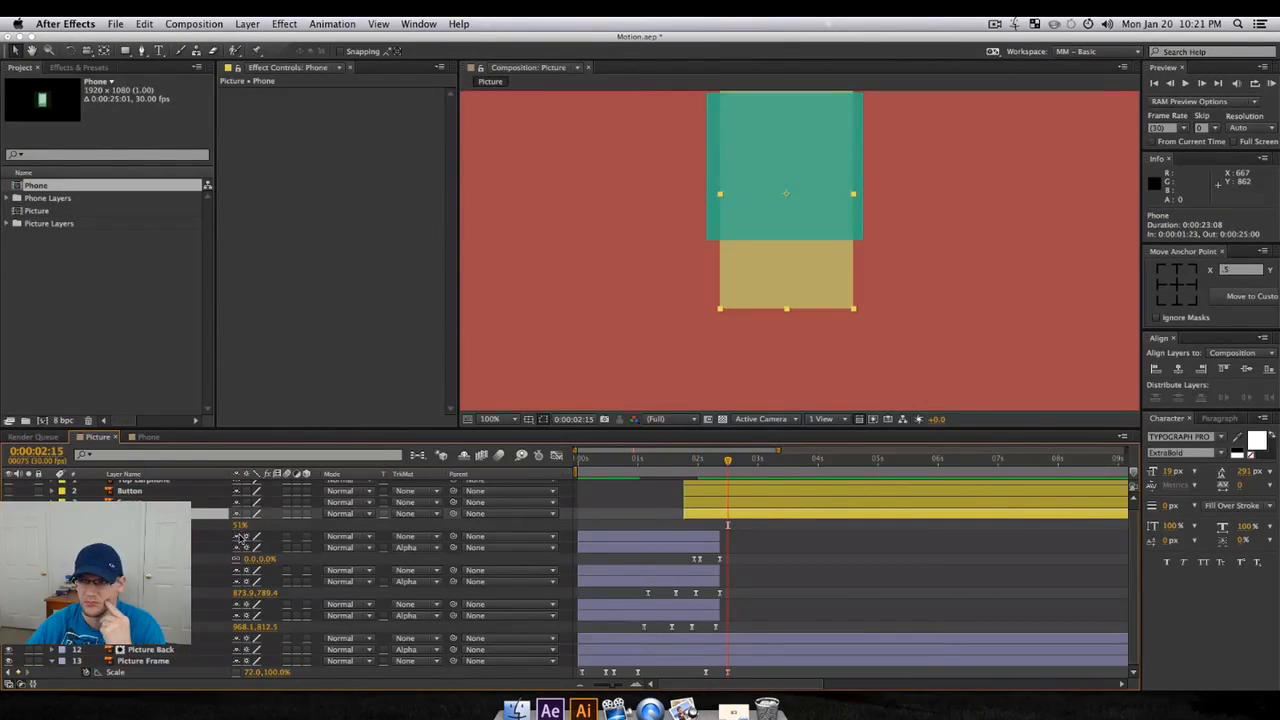
key("t")
key("t")
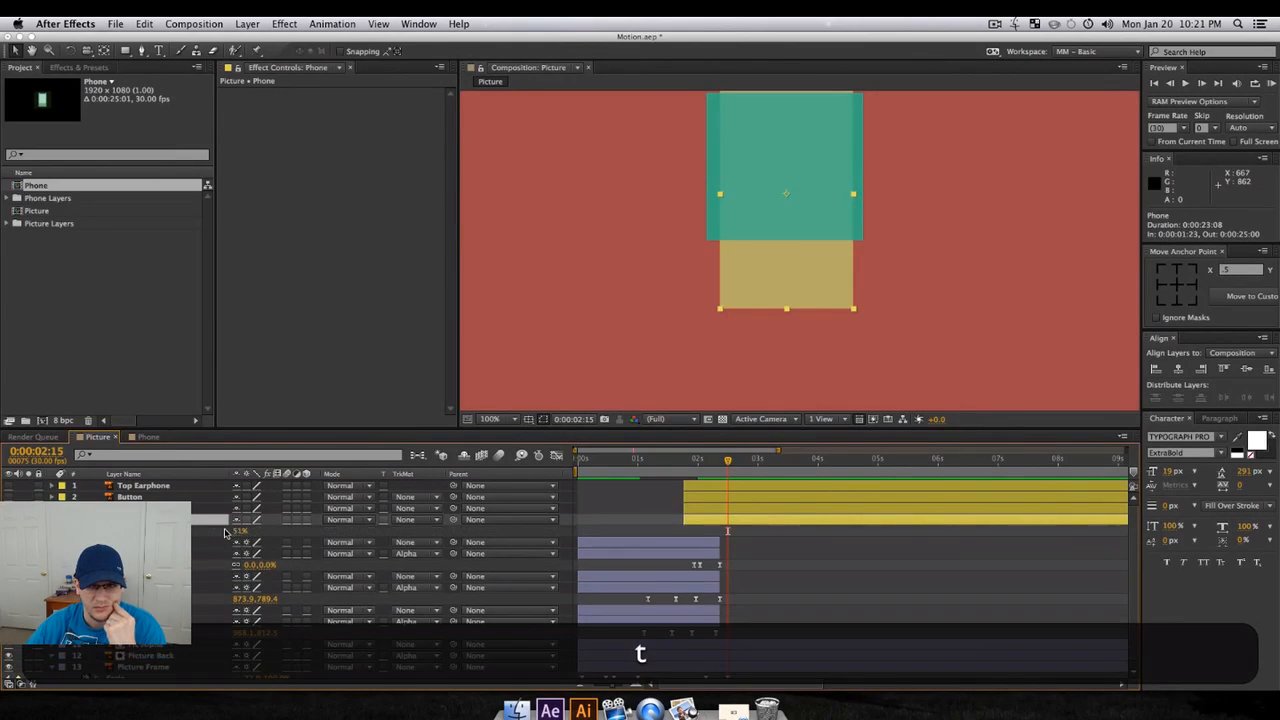
left_click_drag(240, 532, 389, 546)
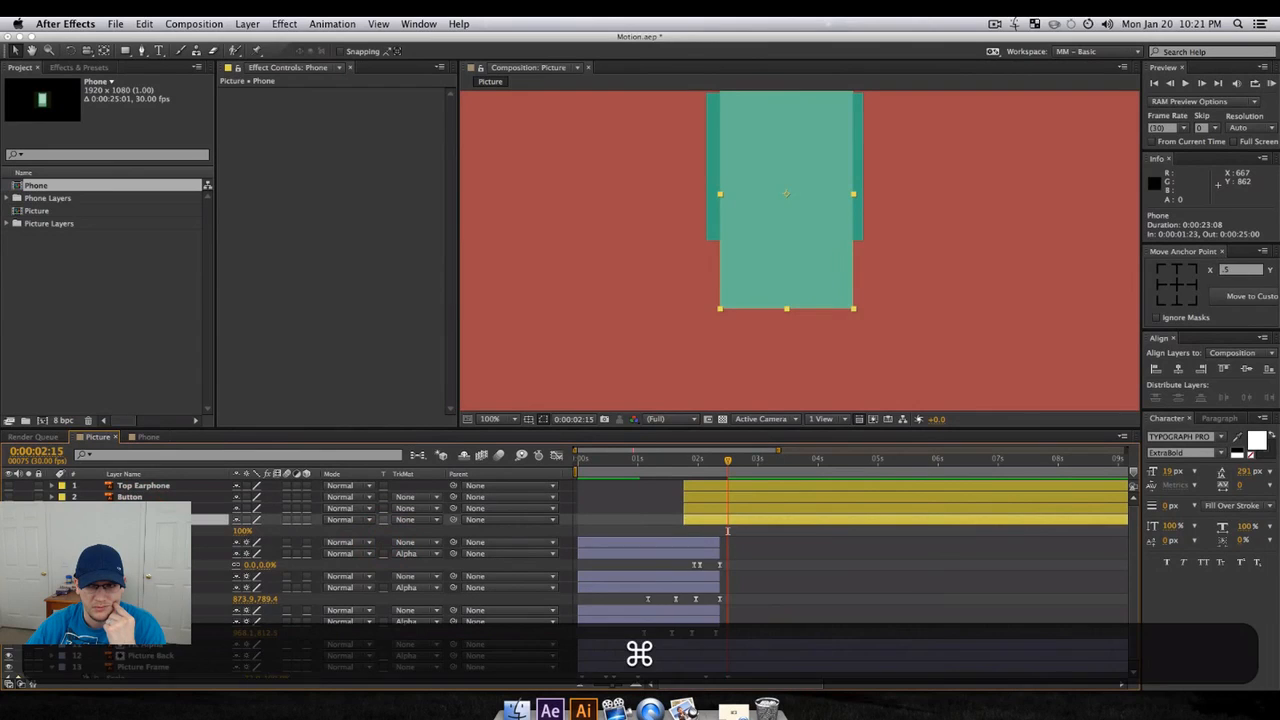
key("super+d")
key("super+Return")
key("shift+p")
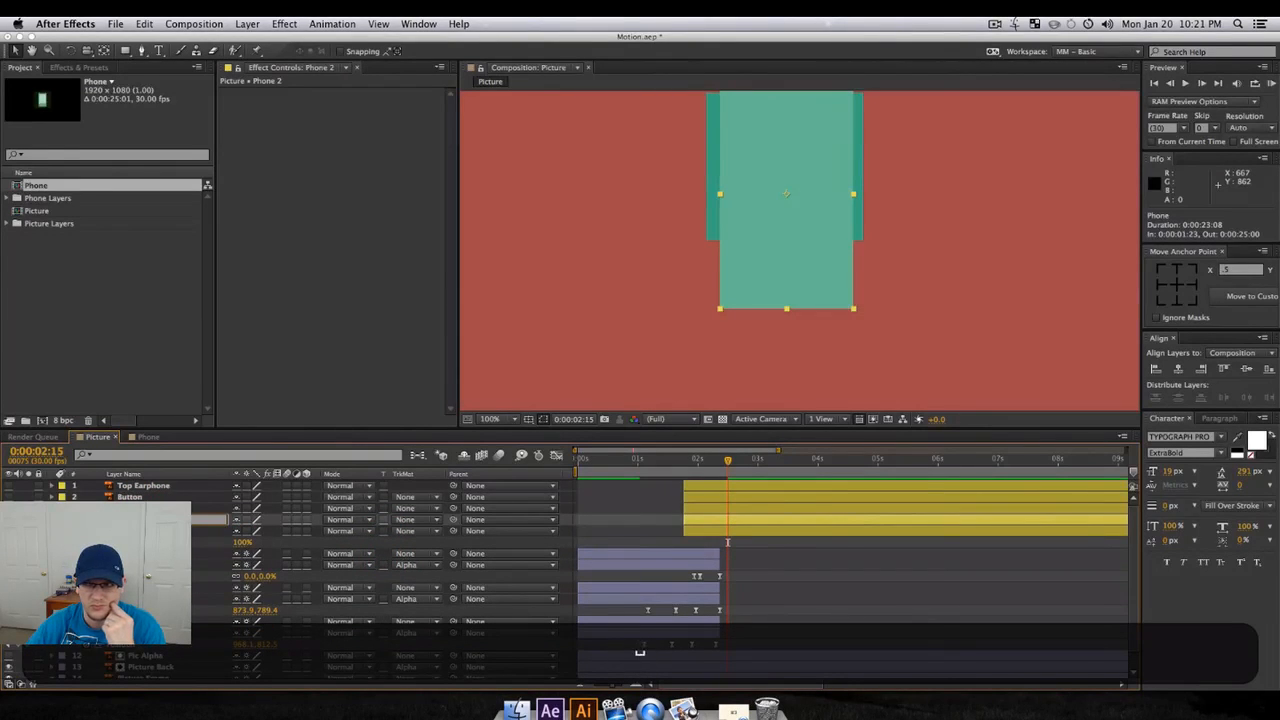
key("shift+l")
key("a")
key("BackSpace")
type("pha")
key("Return")
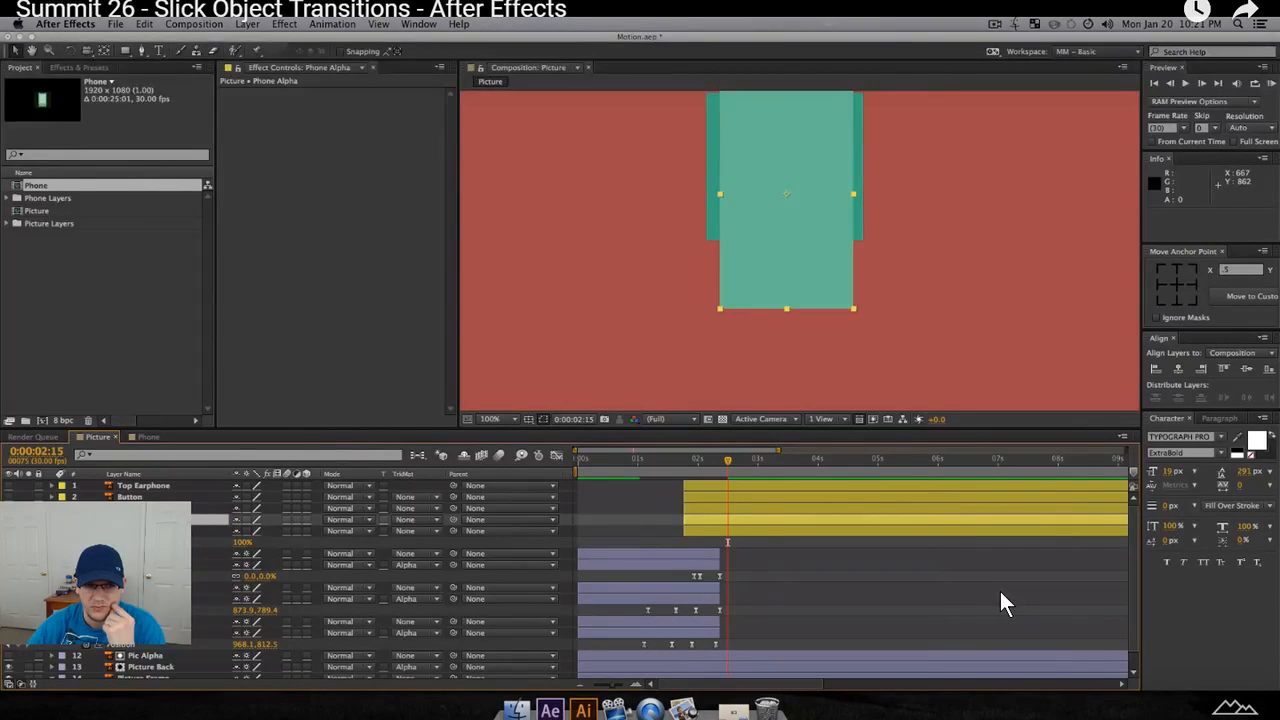
left_click(408, 538)
left_click(471, 561)
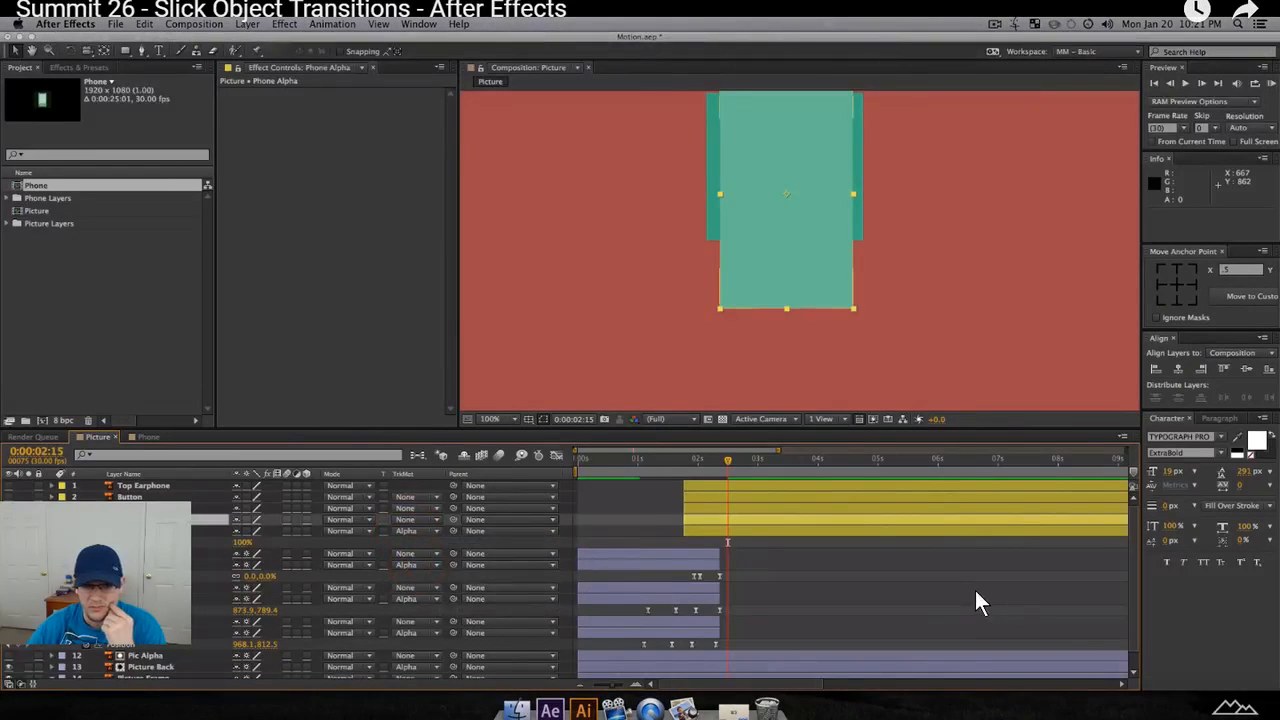
left_click(975, 600)
left_click(1252, 700)
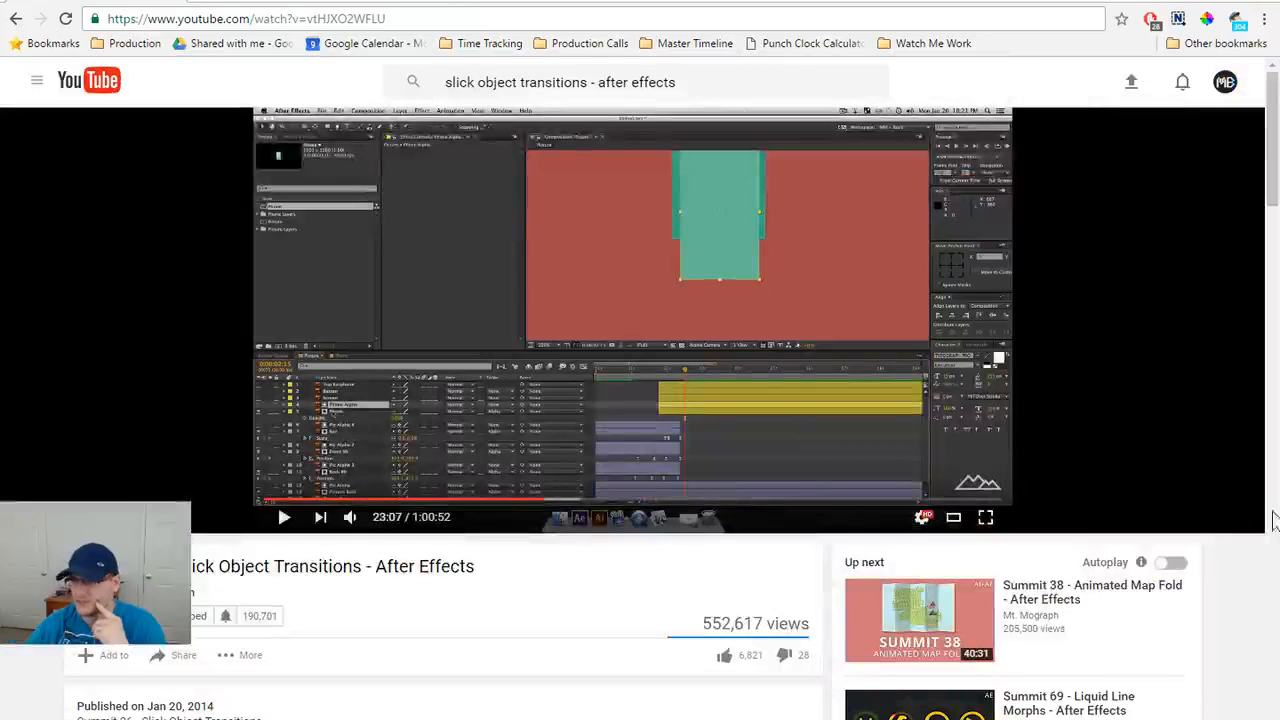
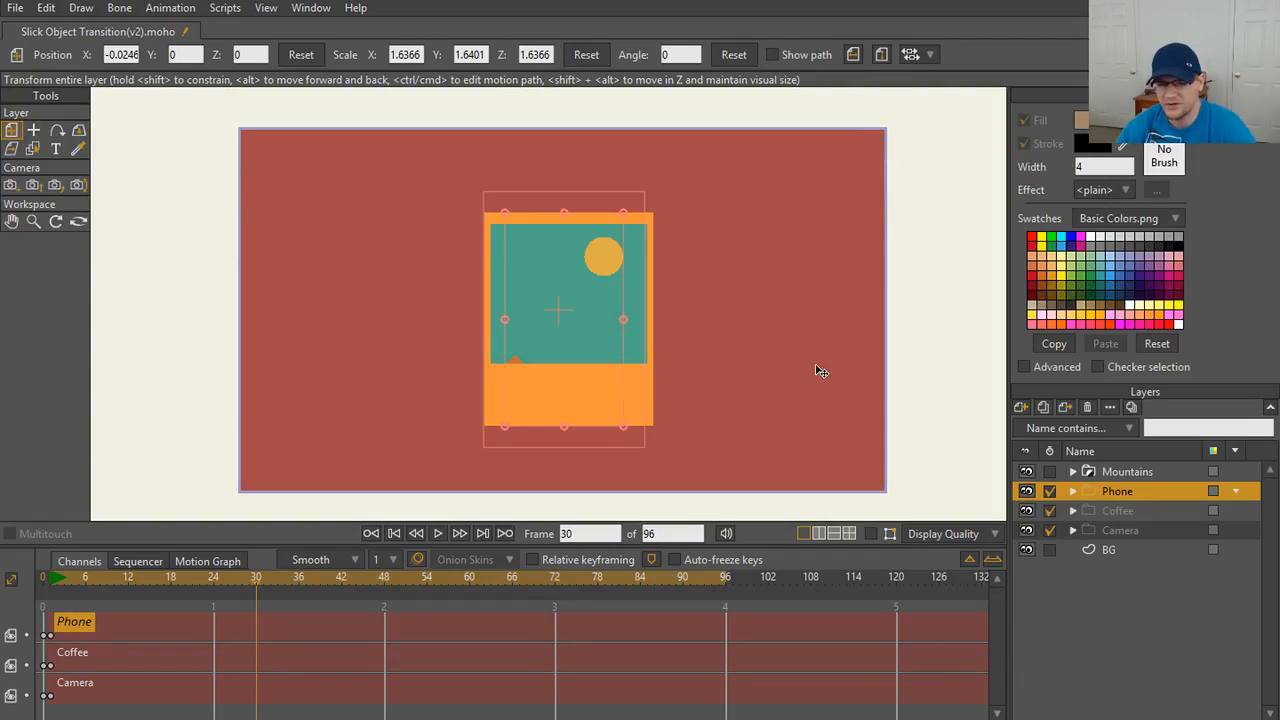
scroll(903, 371, "up", 1)
scroll(790, 357, "down", 2)
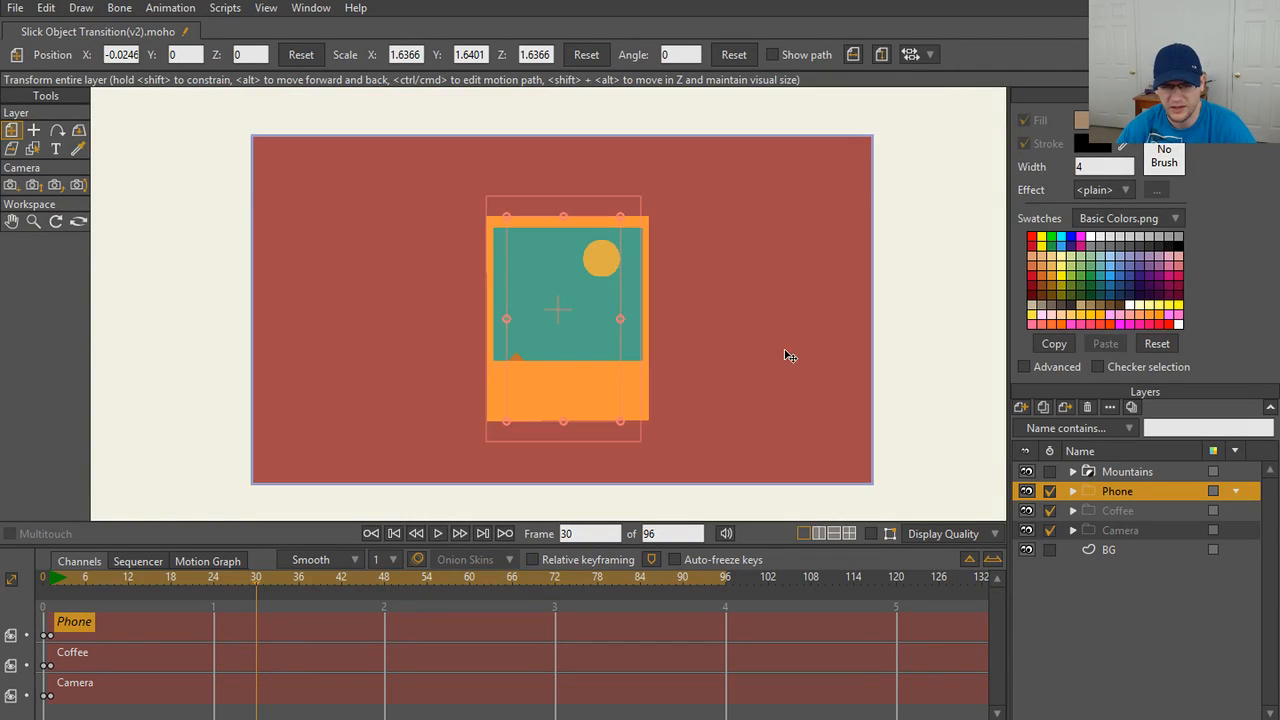
scroll(794, 351, "up", 2)
scroll(794, 351, "down", 2)
scroll(797, 352, "up", 1)
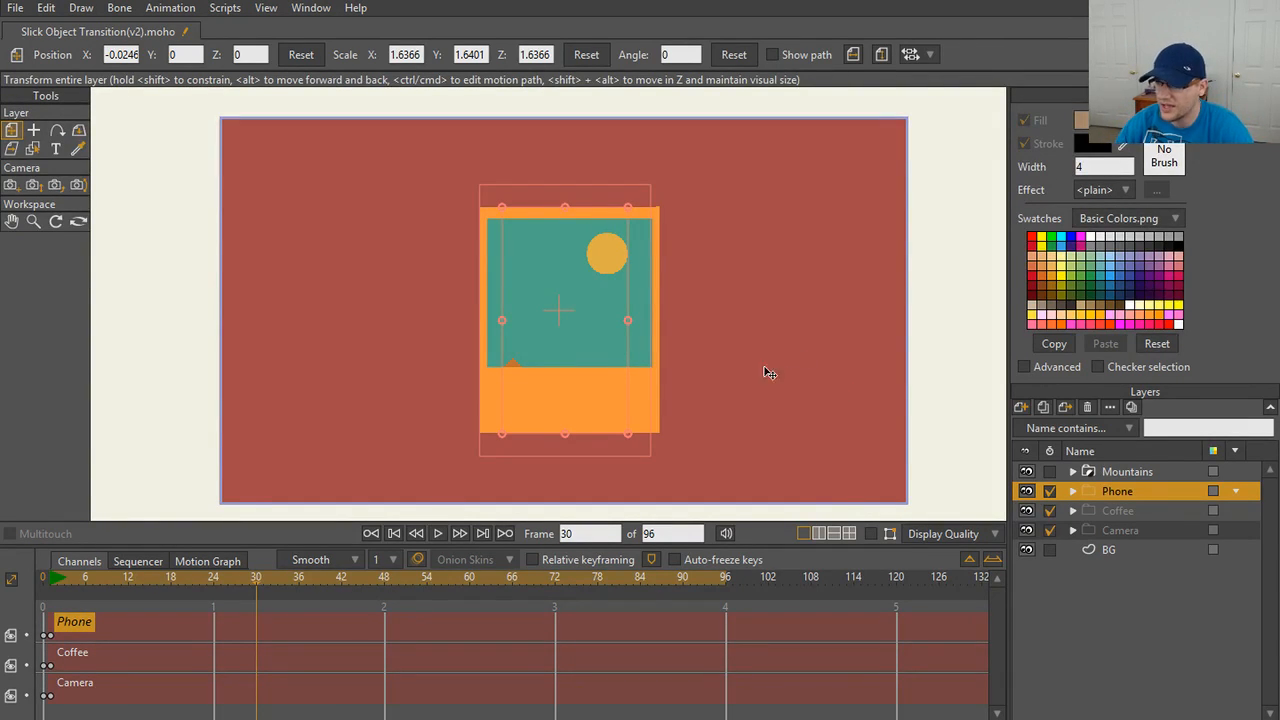
scroll(615, 350, "up", 3)
scroll(617, 352, "down", 4)
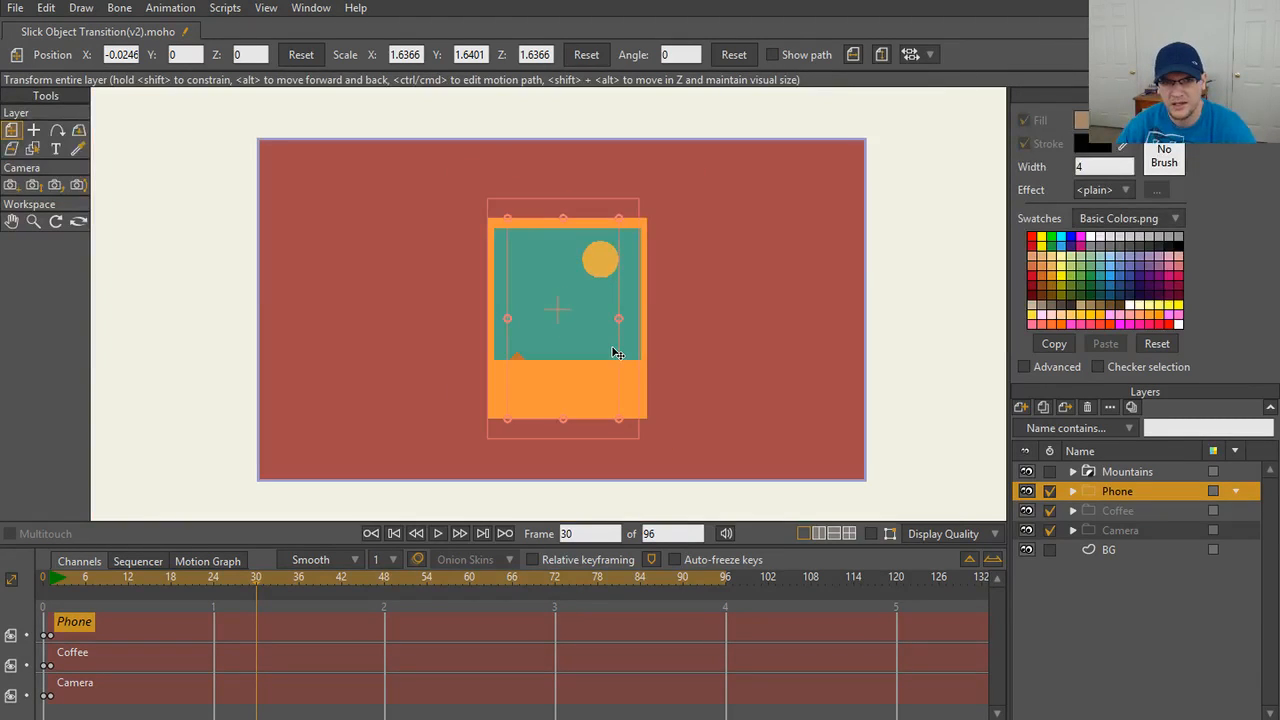
scroll(615, 352, "up", 2)
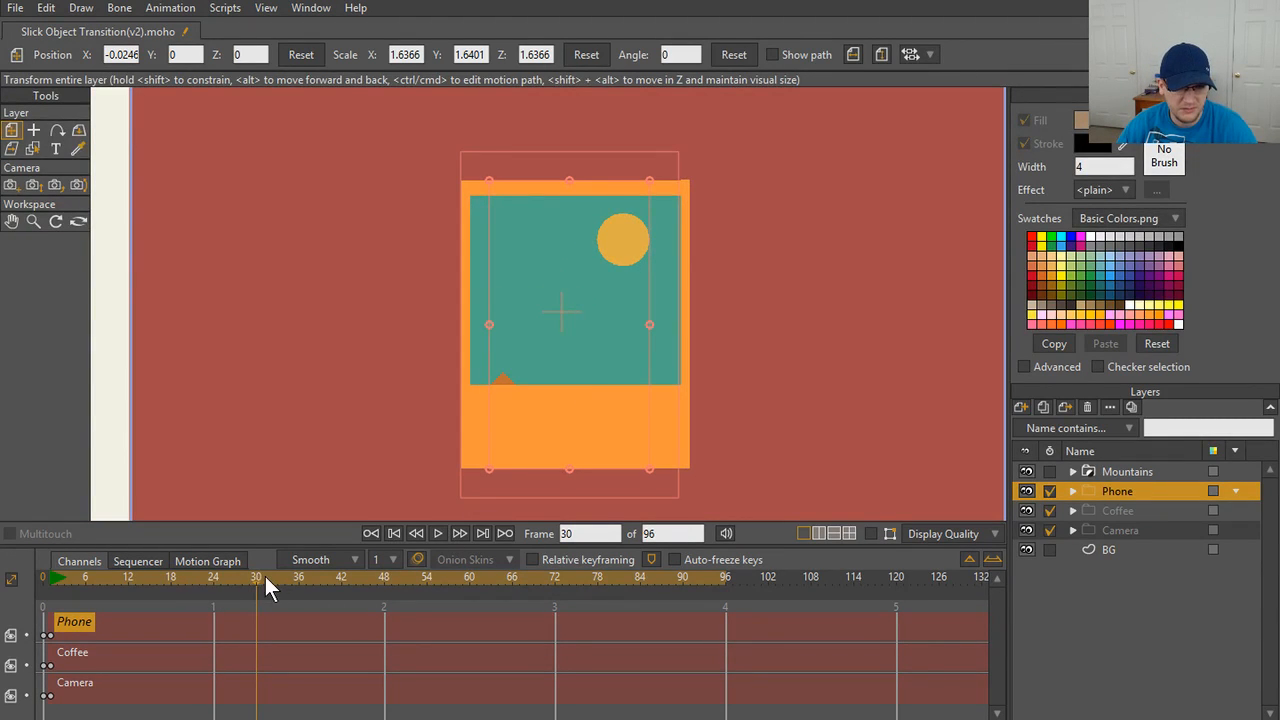
mouse_move(265, 576)
left_mouse_down()
mouse_move(239, 579)
mouse_move(256, 580)
left_mouse_up()
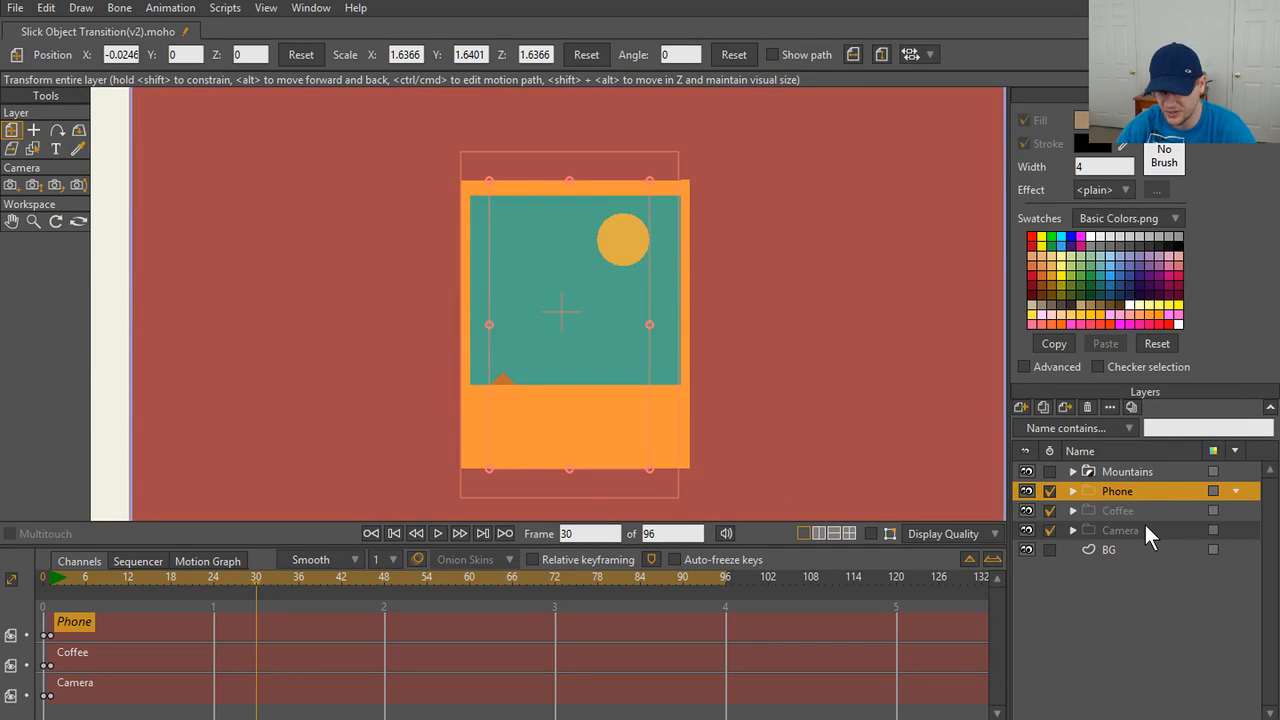
- Turn off timeline visibility for the Phone, Coffee and Camera groups and select the Mountains group
left_click(1049, 491)
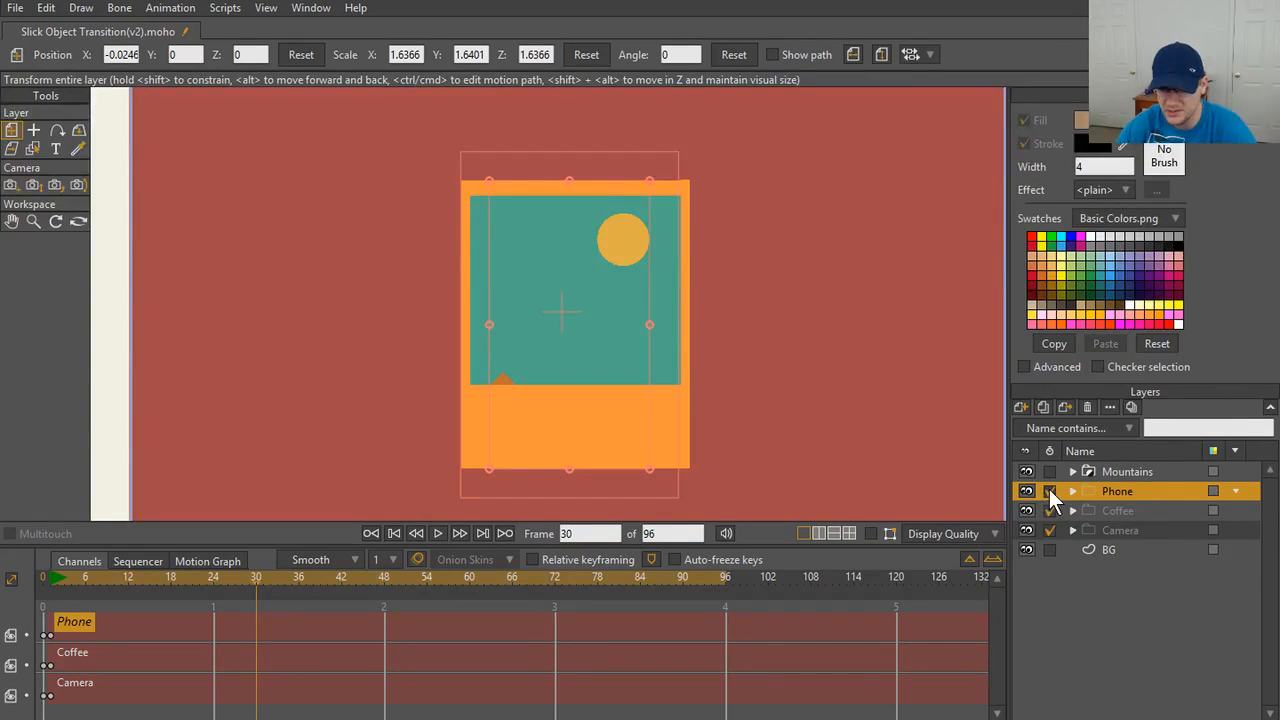
left_click(1050, 511)
left_click(1051, 531)
left_click(1095, 473)
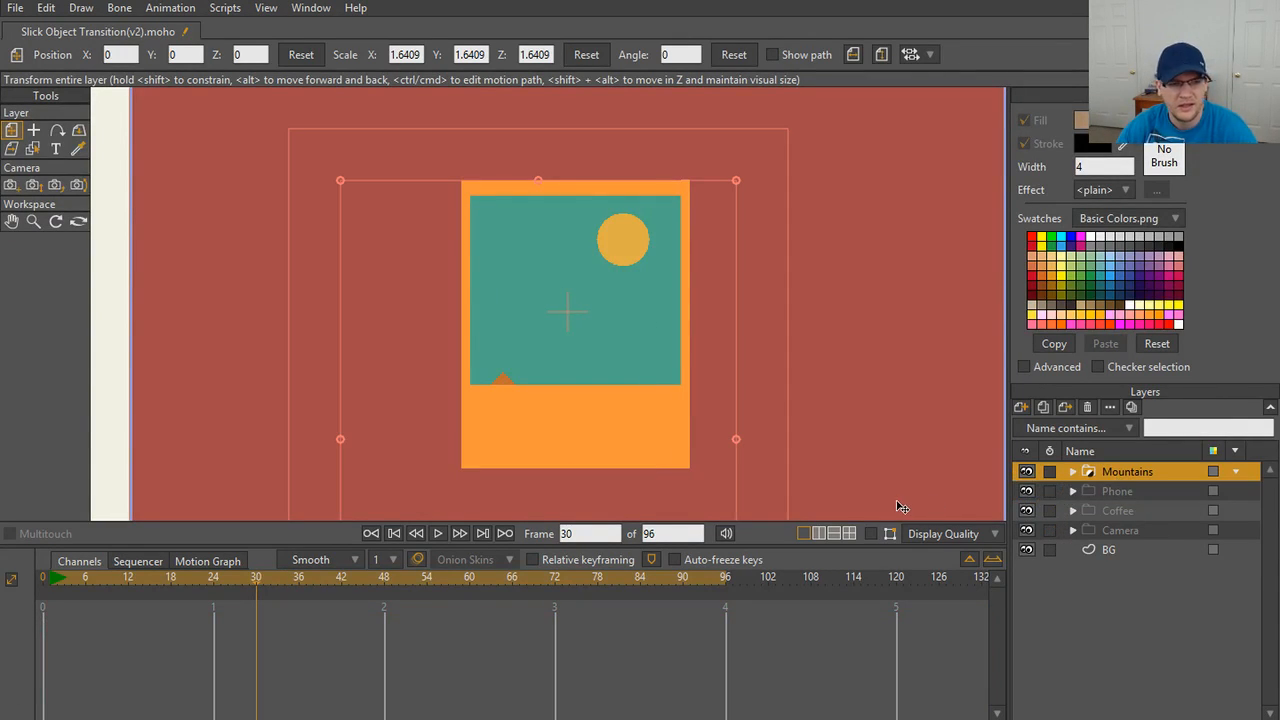
- Move the Phone group above the Mountains group in the layer order
left_click(1139, 492)
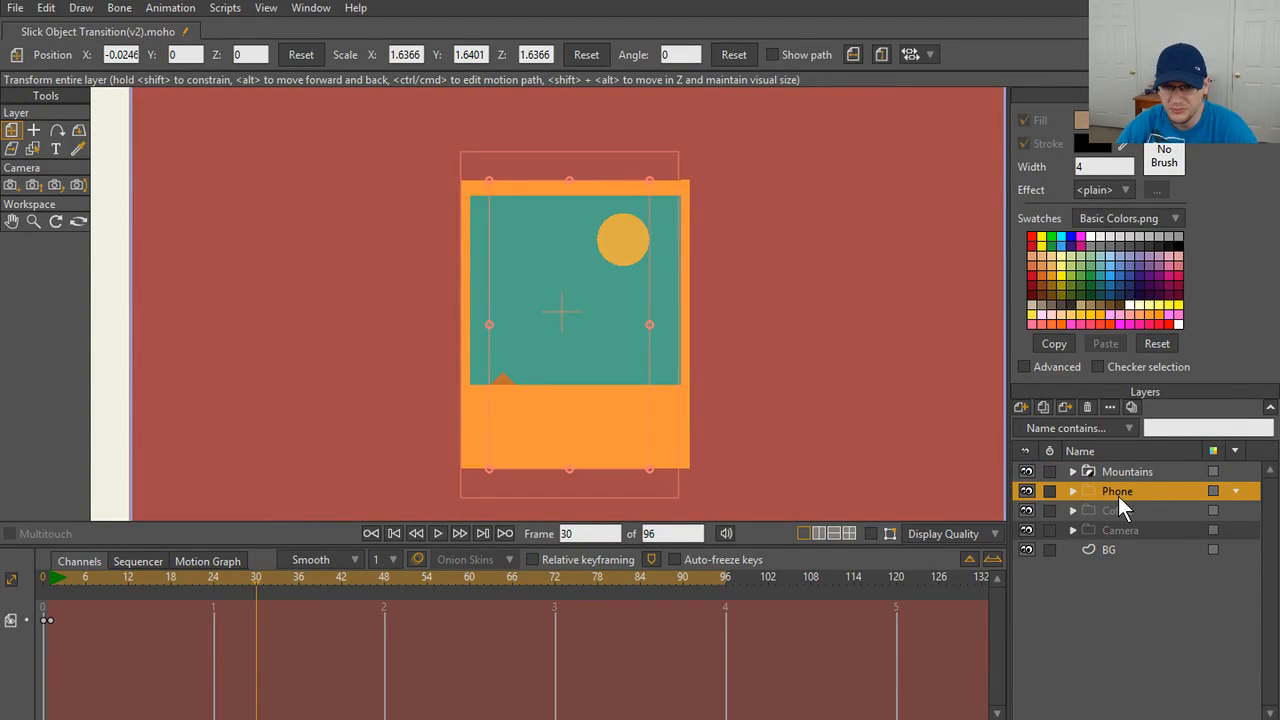
mouse_move(1143, 492)
left_mouse_down()
mouse_move(1145, 460)
mouse_move(1147, 476)
left_mouse_up()
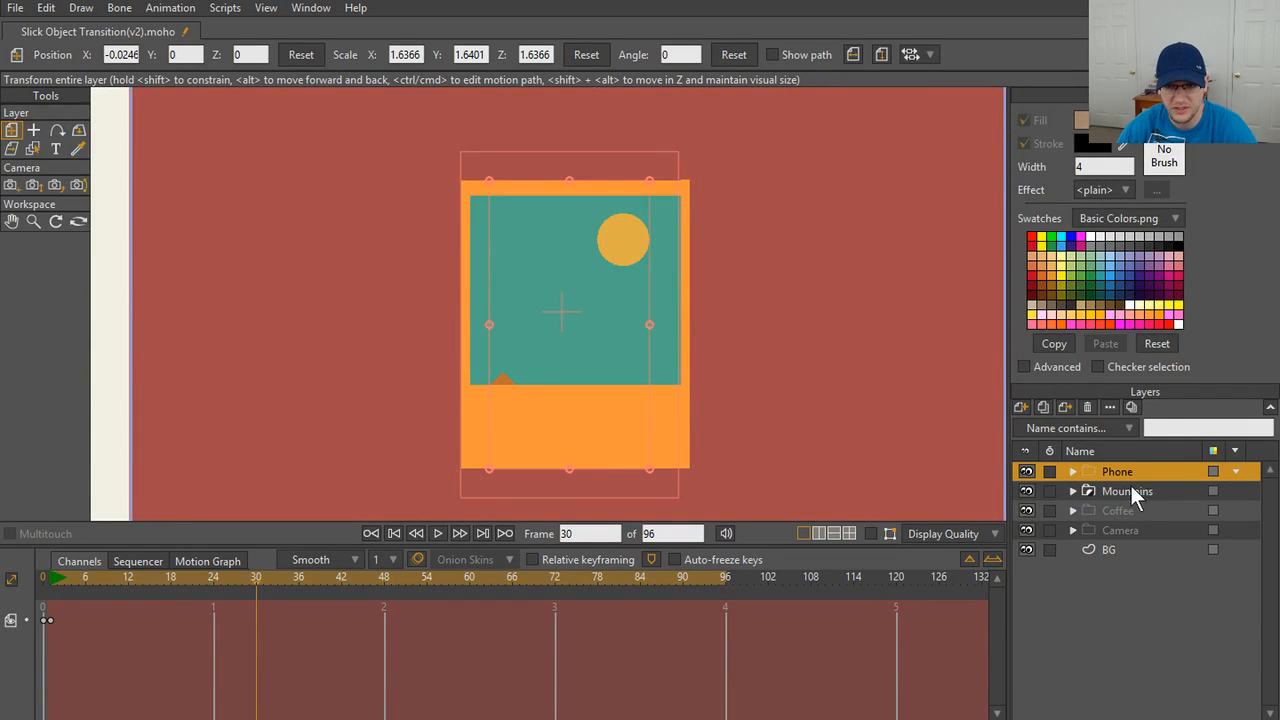
- Paste the copied keyframe at frame 30 of the Phone group so the phone shows there, and scrub the timeline to check it
left_click(1128, 490)
left_click(1129, 469)
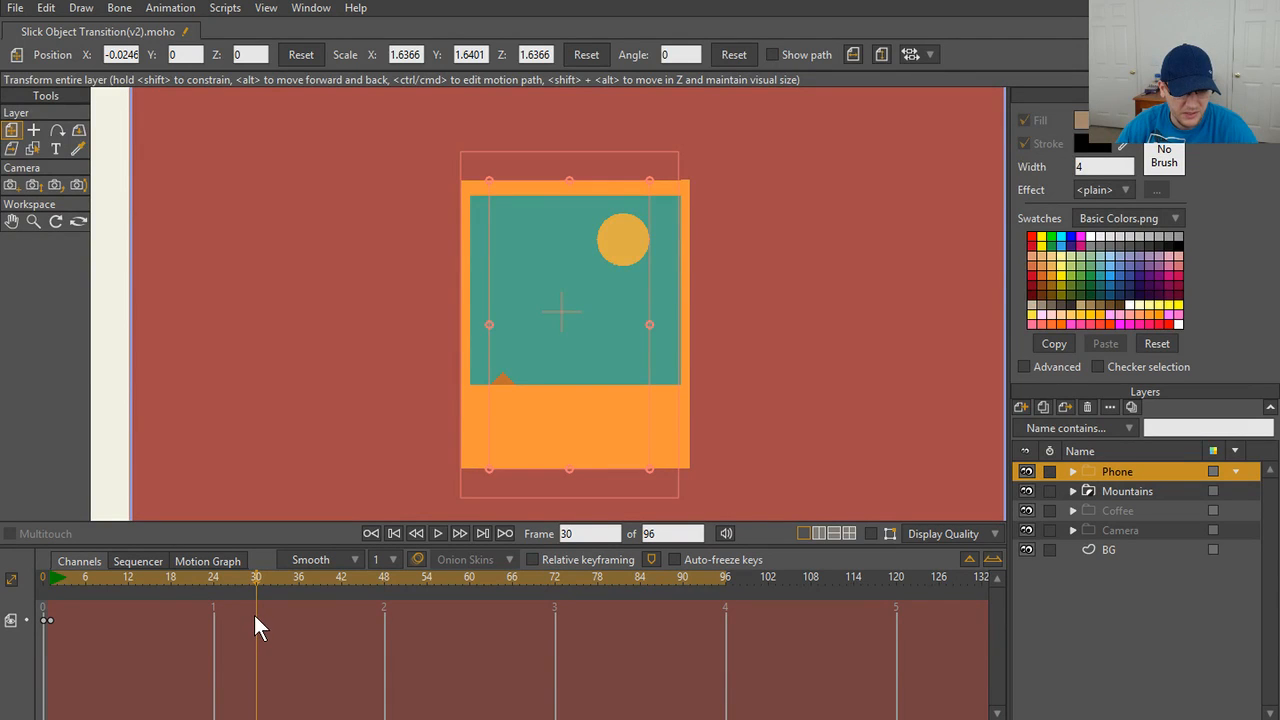
key("ctrl+v")
scroll(490, 404, "up", 3)
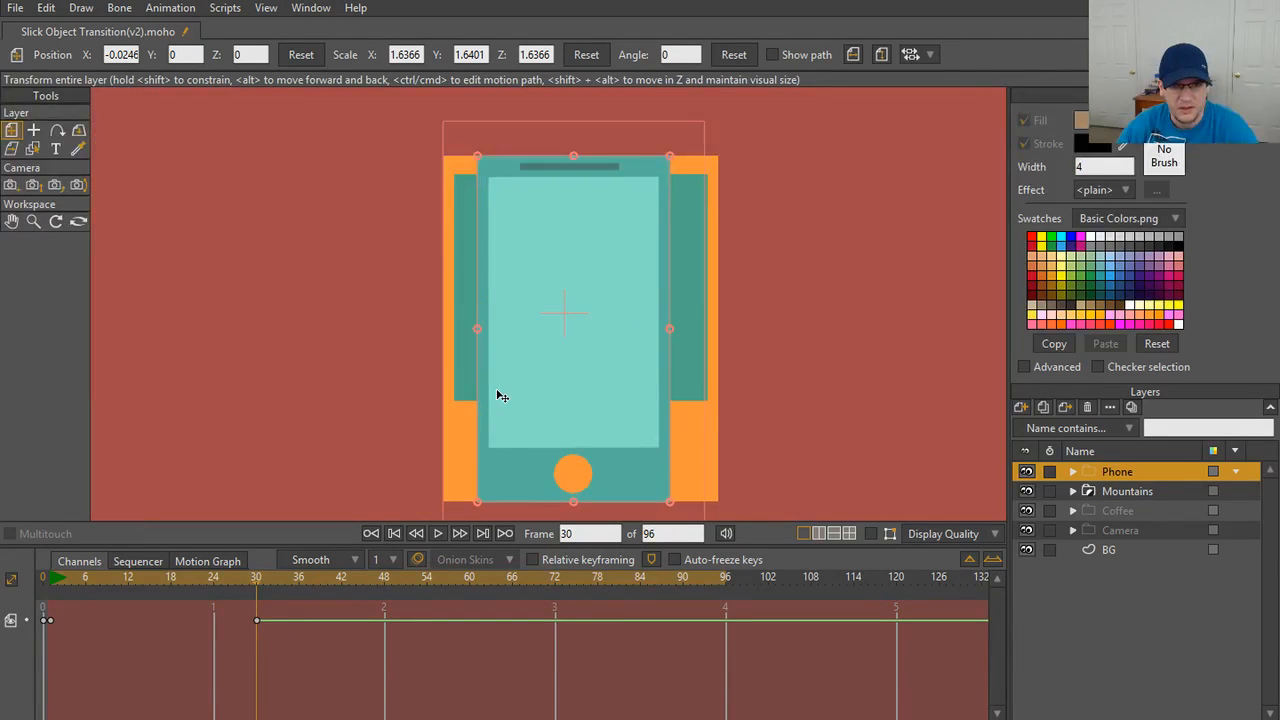
scroll(502, 396, "down", 1)
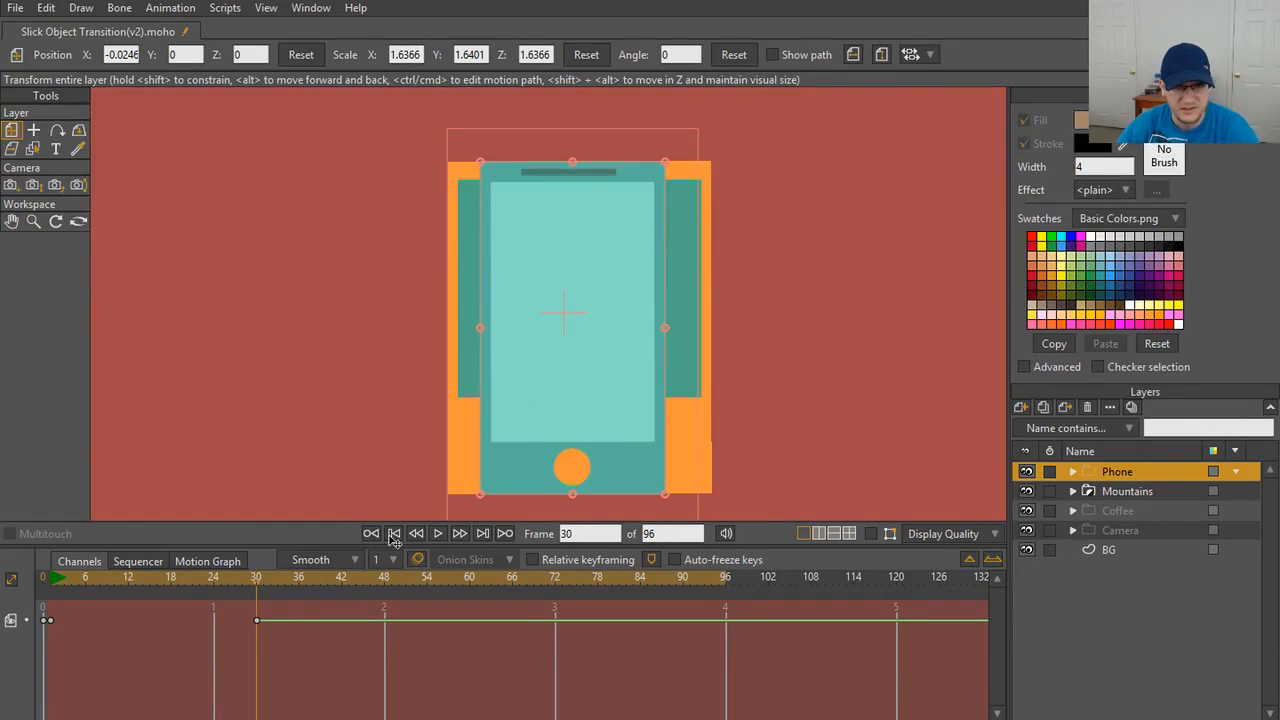
left_click(85, 580)
left_click_drag(62, 586, 256, 595)
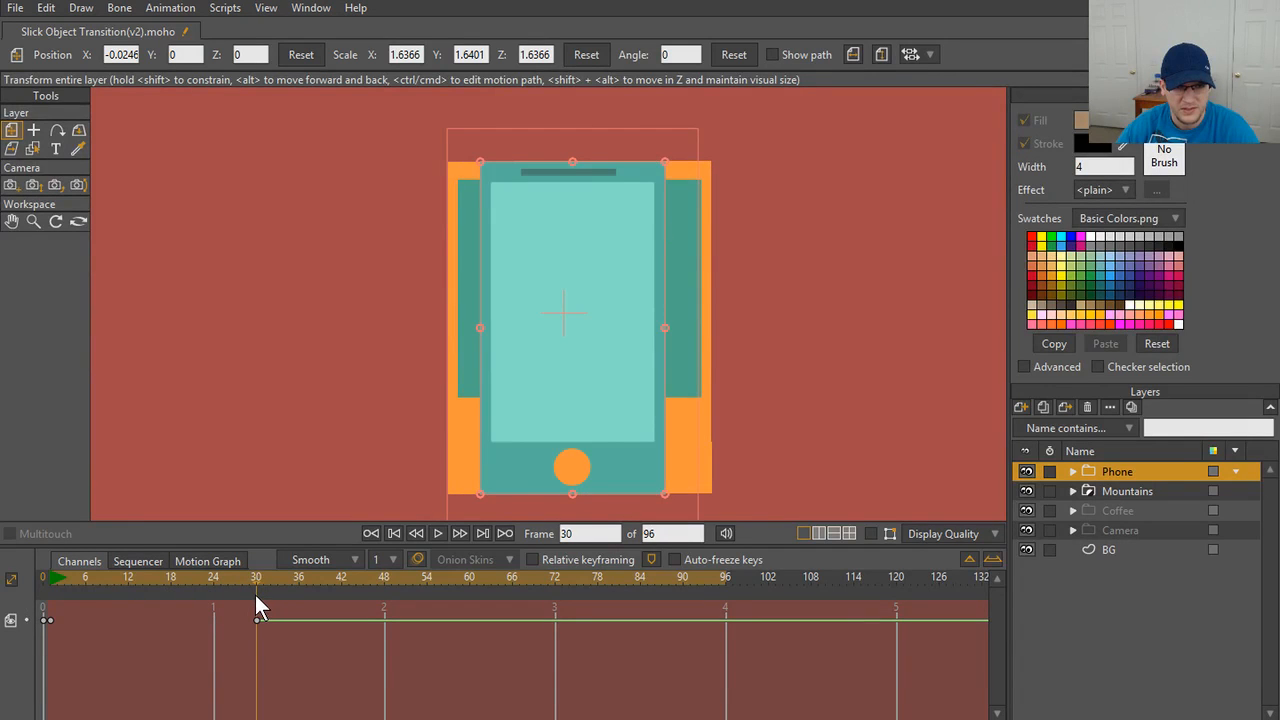
- Compare the Mountains group's placement between frame 0 and frame 30 against the phone
left_click(1128, 492)
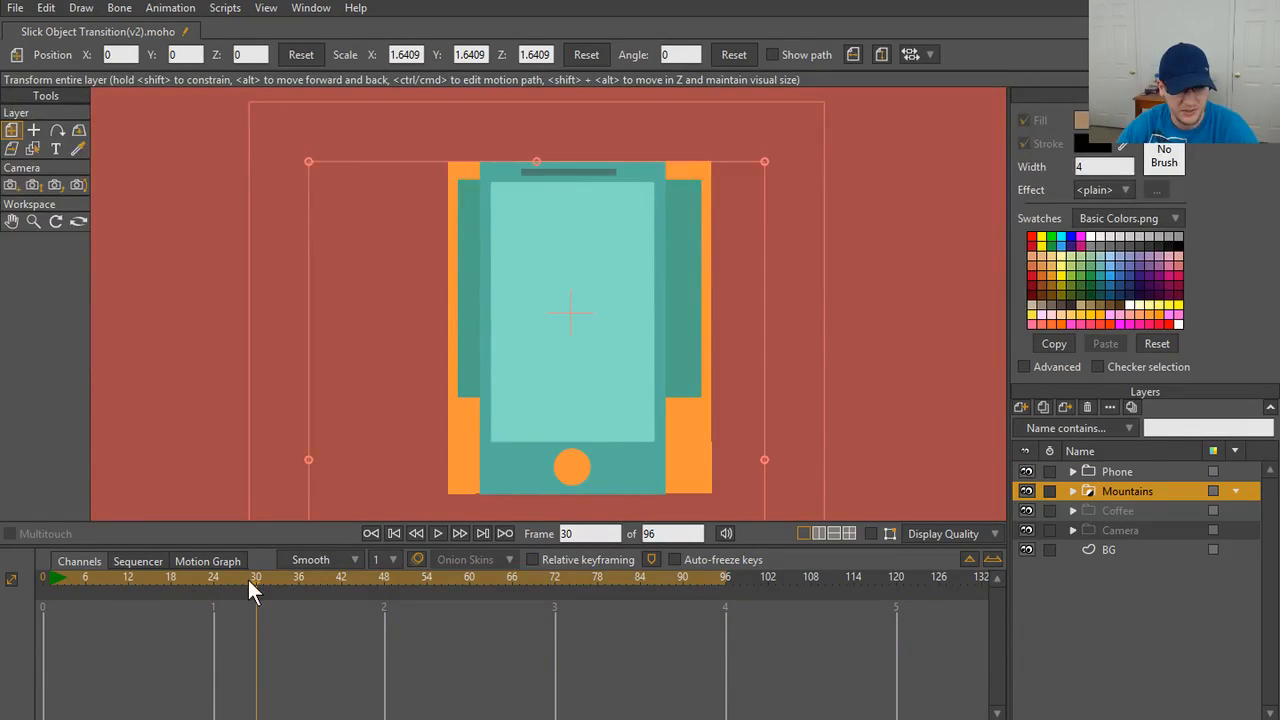
key("ctrl+shift+Left")
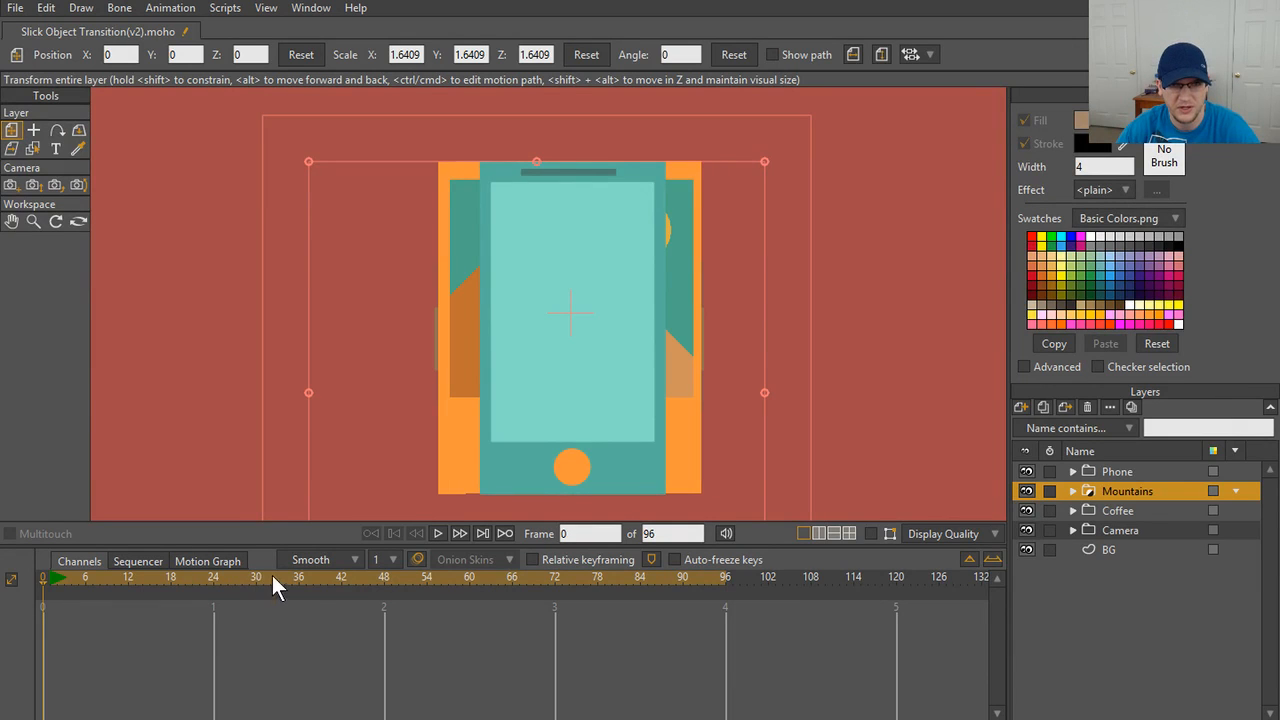
left_click(270, 581)
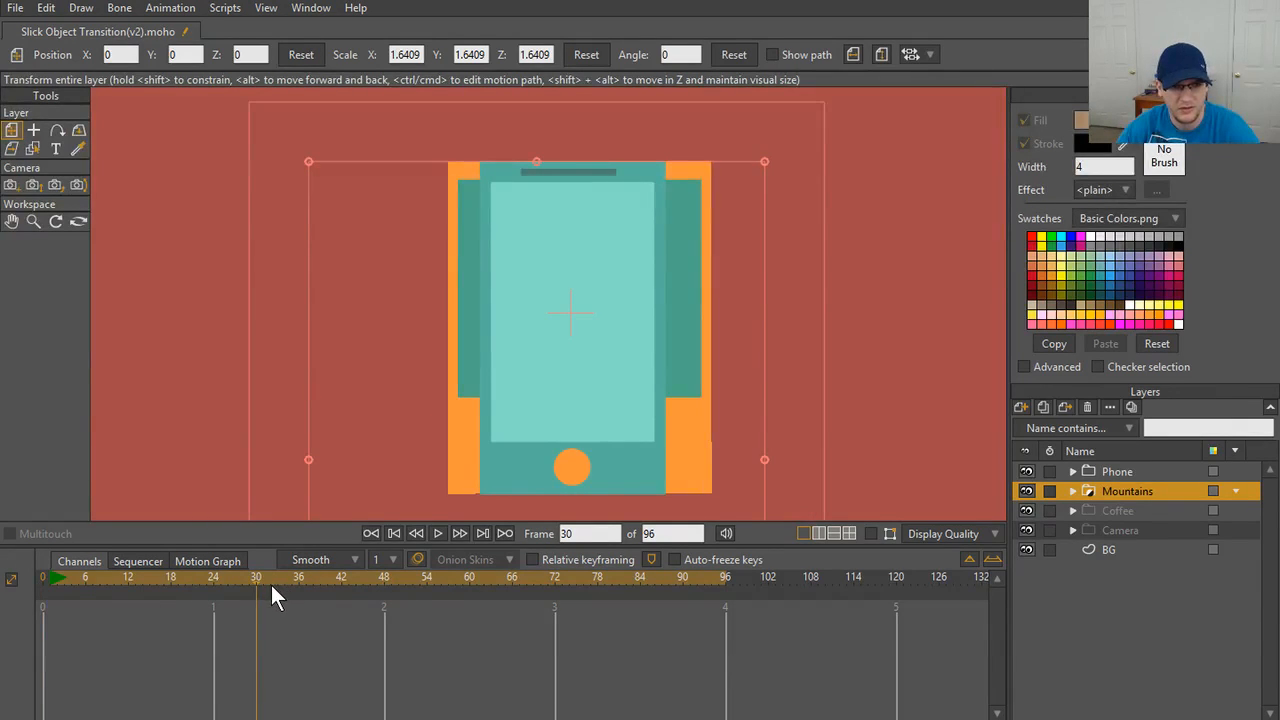
key("ctrl+shift+Left")
left_click(262, 579)
key("ctrl+shift+Left")
left_click(263, 579)
key("ctrl+shift+Left")
left_click(263, 579)
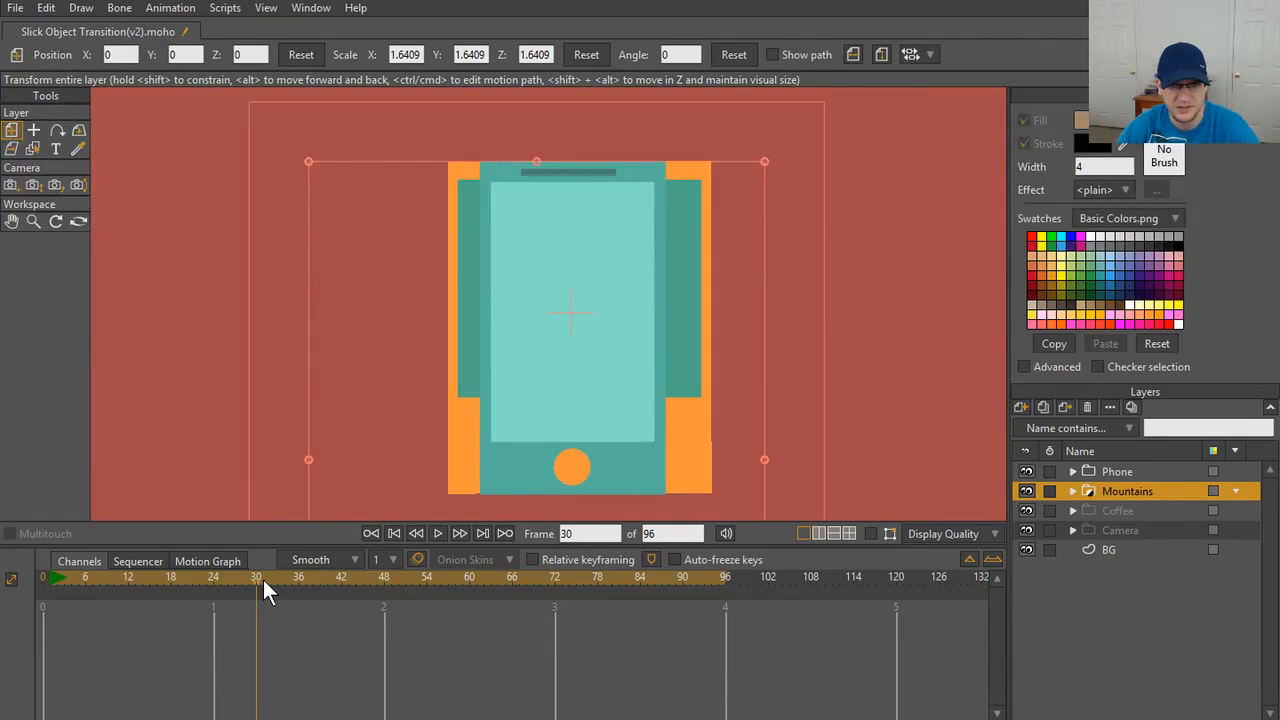
key("ctrl+shift+Left")
left_click(263, 579)
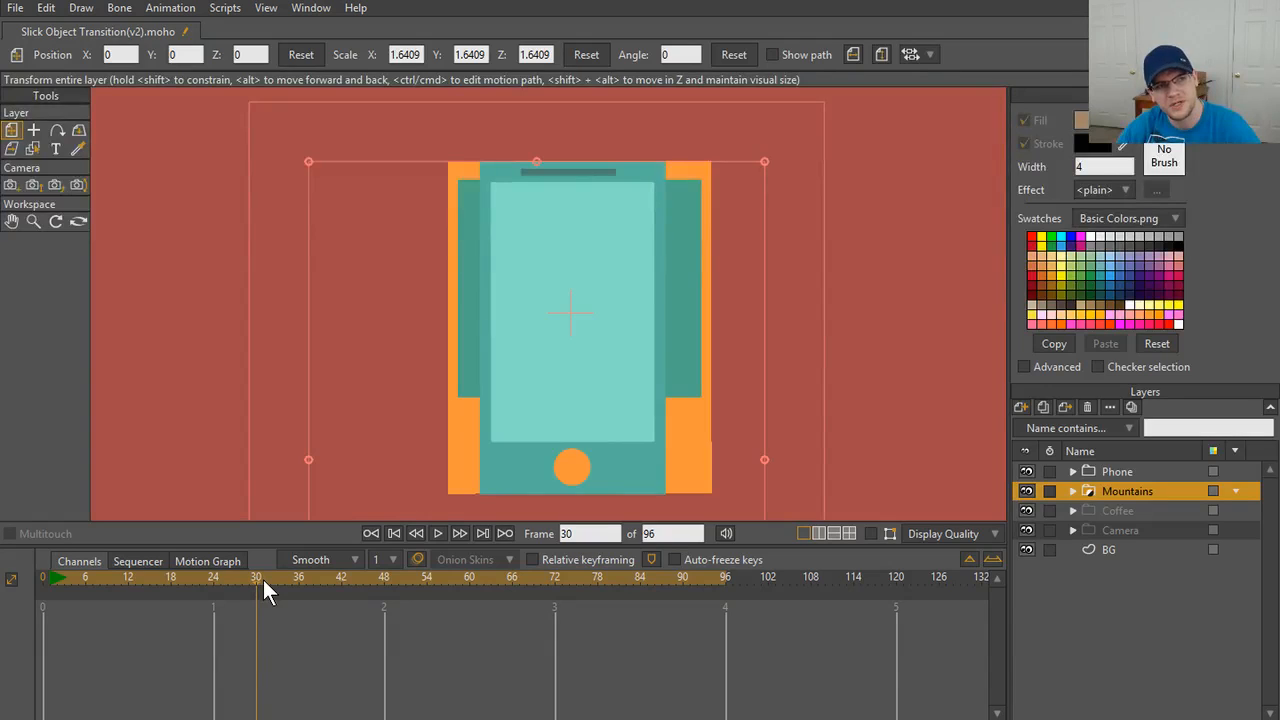
key("ctrl+shift+Left")
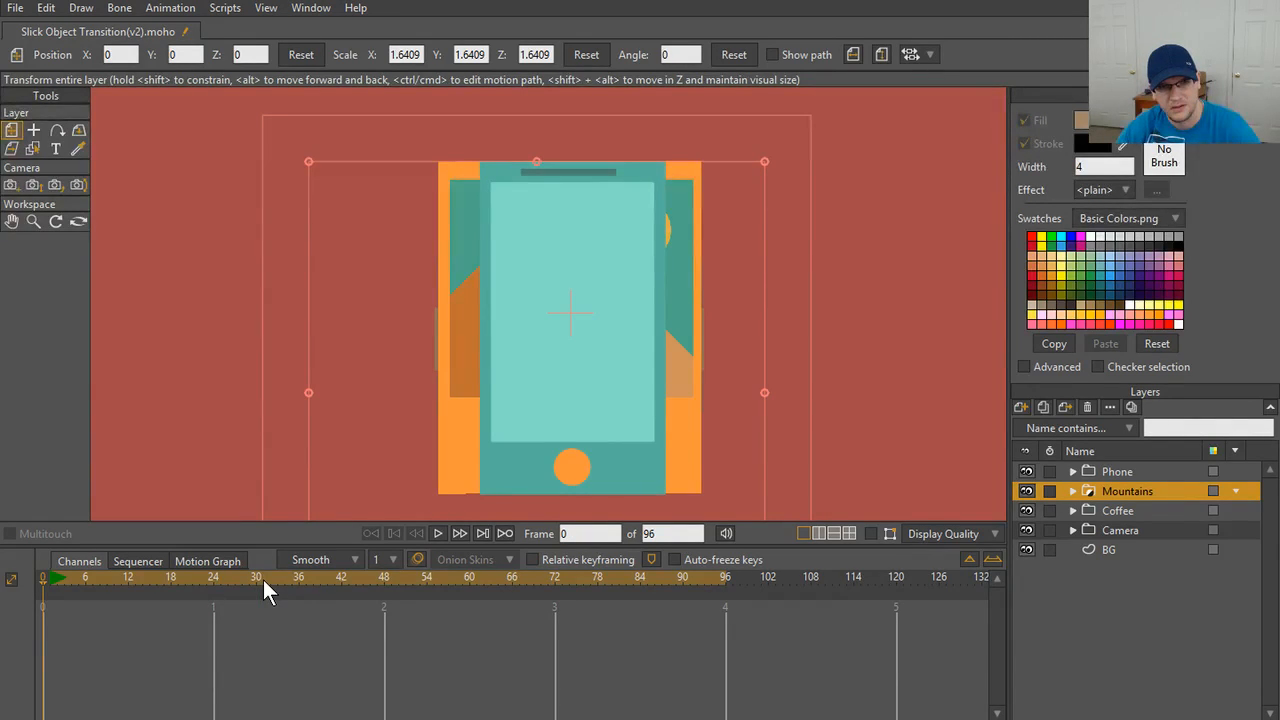
left_click(263, 579)
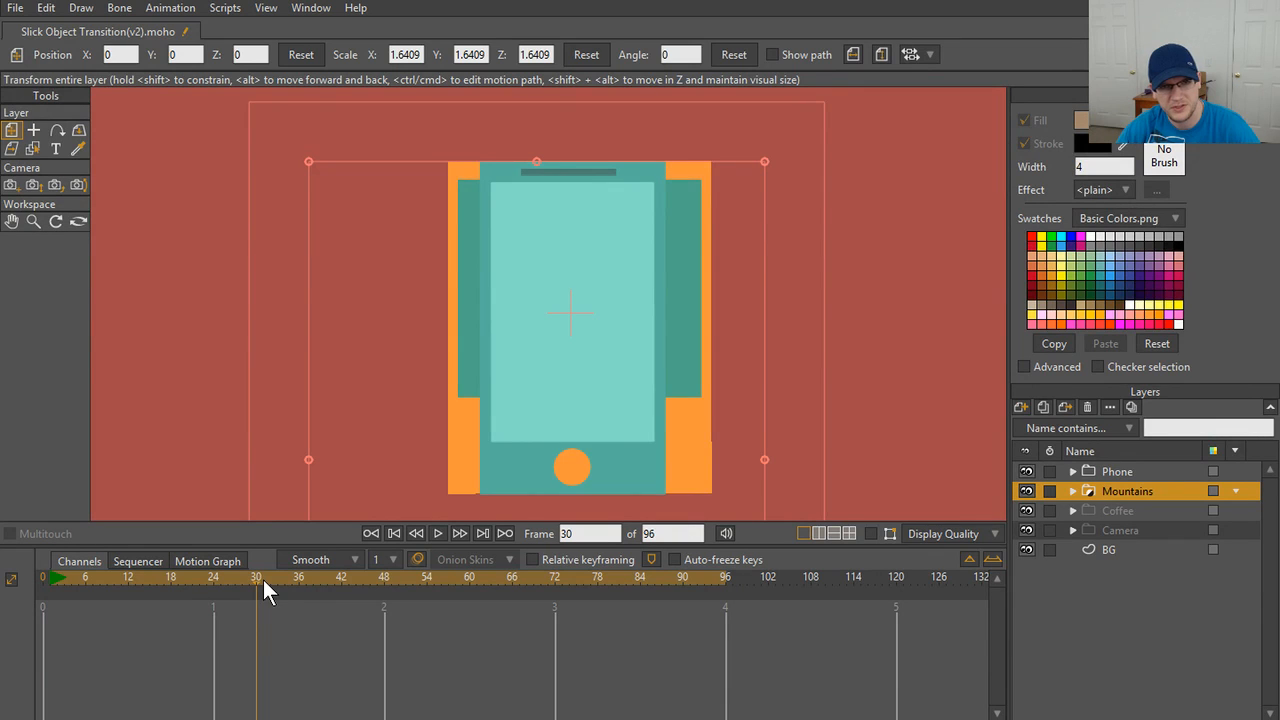
- Turn on timeline visibility for the Mountains group and shift the group left to X -0.0345 at frame 30
left_click(1073, 491)
left_click(1073, 491)
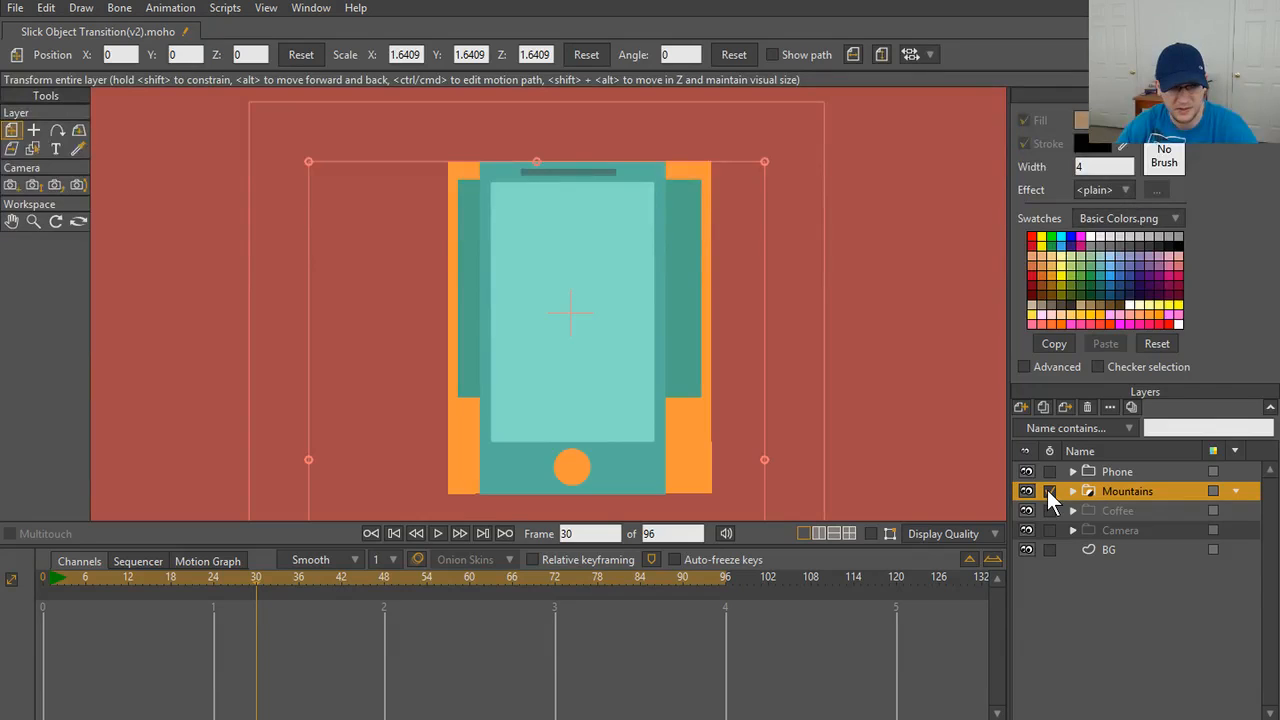
left_click(1049, 491)
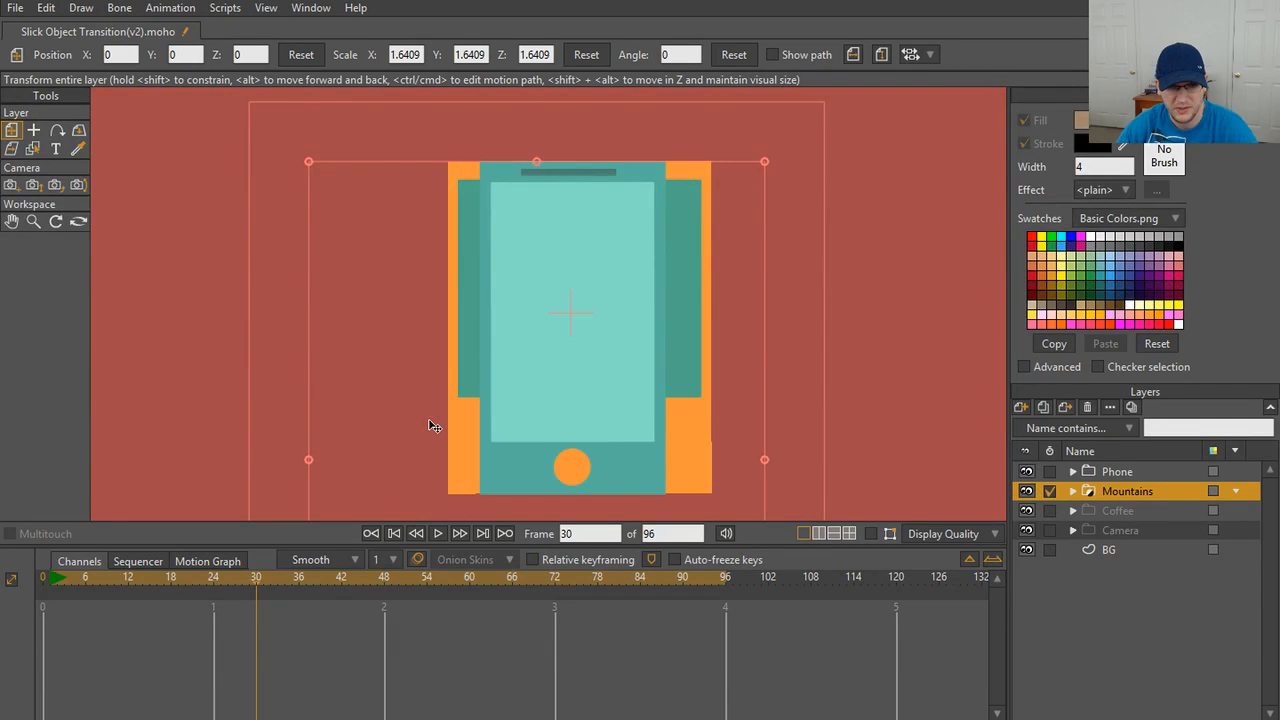
left_click(568, 417)
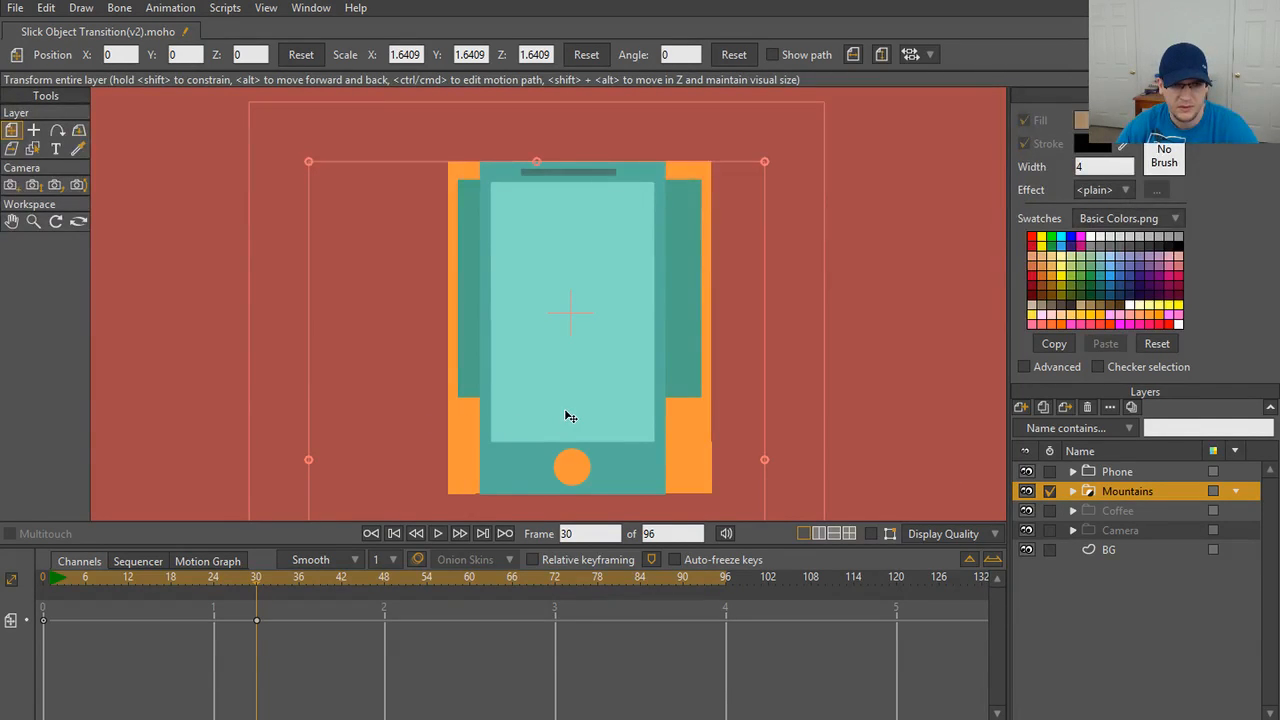
left_click_drag(568, 417, 557, 419)
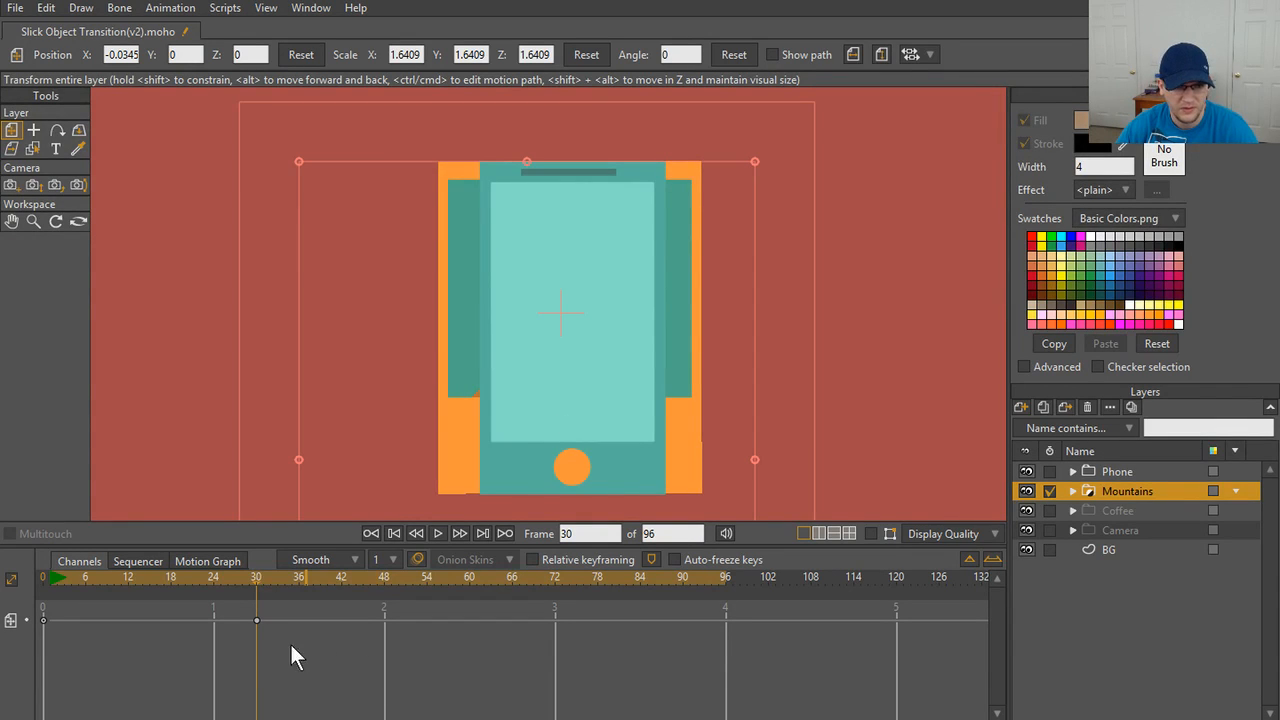
- Transfer the Mountains group's position keyframe from frame 30 to frame 0
left_click(256, 621)
key("Delete")
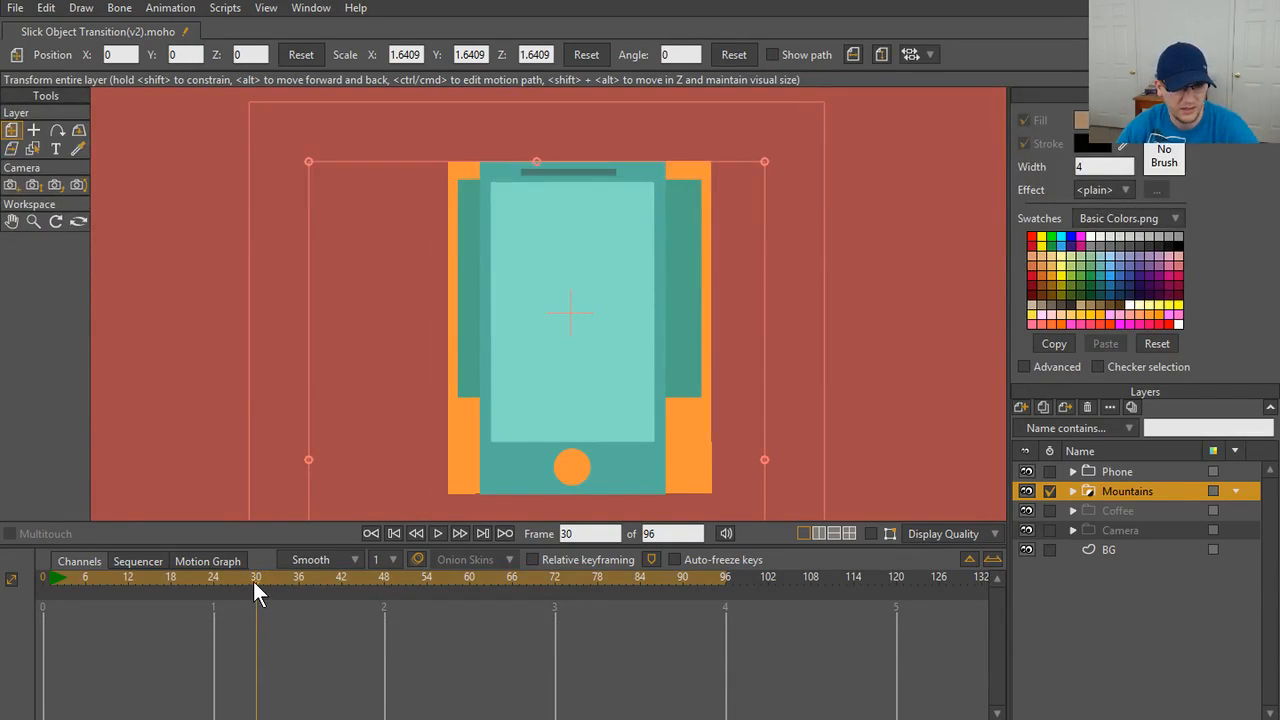
left_click(38, 588)
key("ctrl+v")
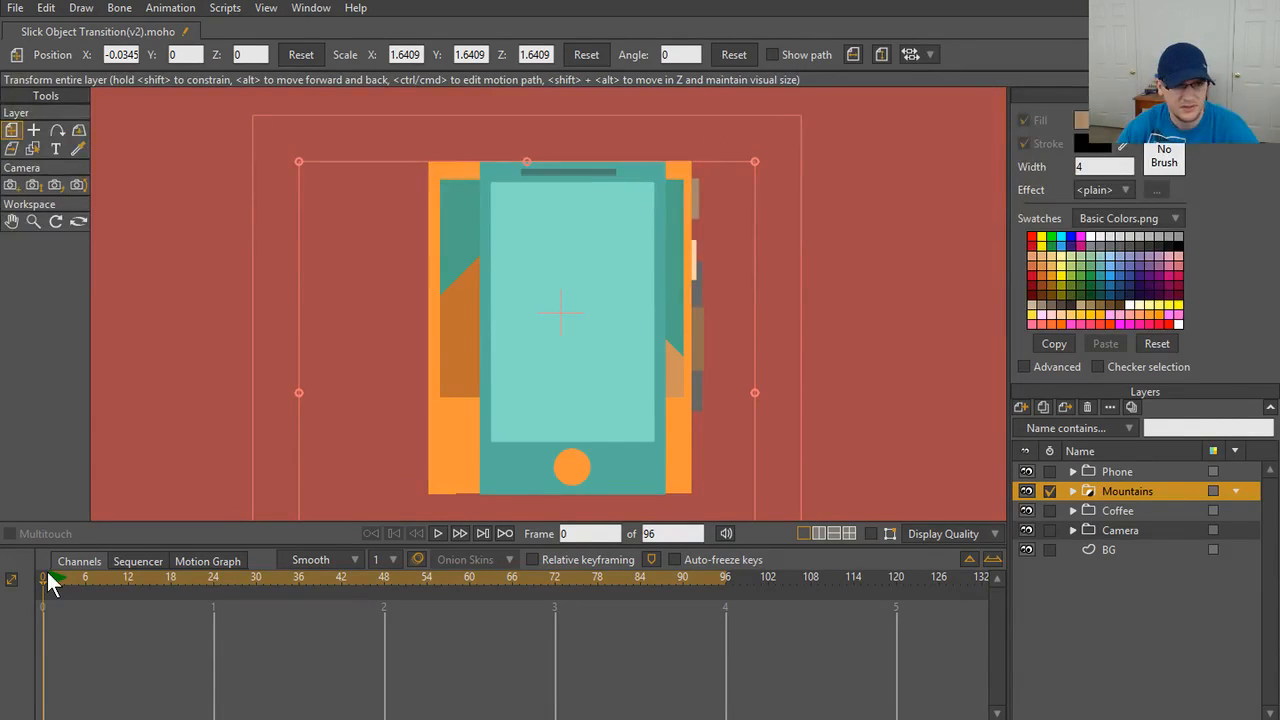
left_click_drag(44, 576, 5, 595)
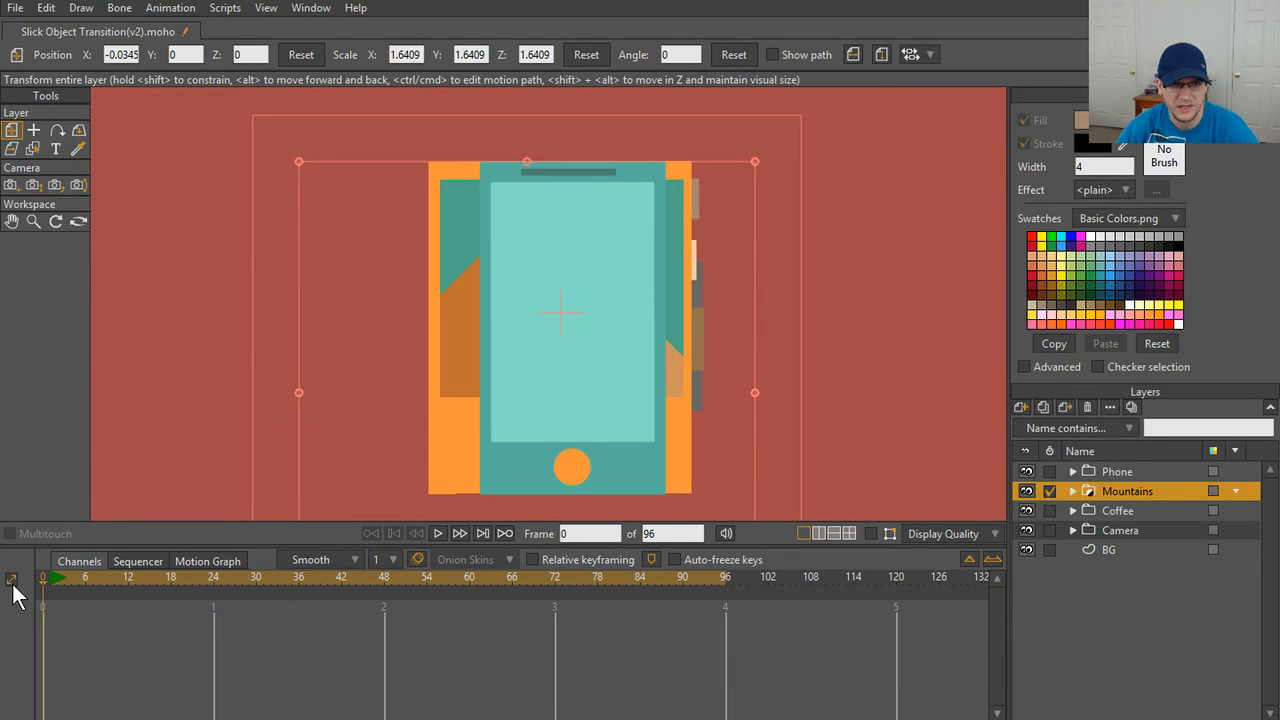
- Examine the repositioned Mountains group by switching repeatedly between frames 0 and 30
left_click_drag(32, 574, 257, 592)
key("ctrl+Left")
key("ctrl+Left")
key("ctrl+Left")
key("ctrl+Left")
key("ctrl+Left")
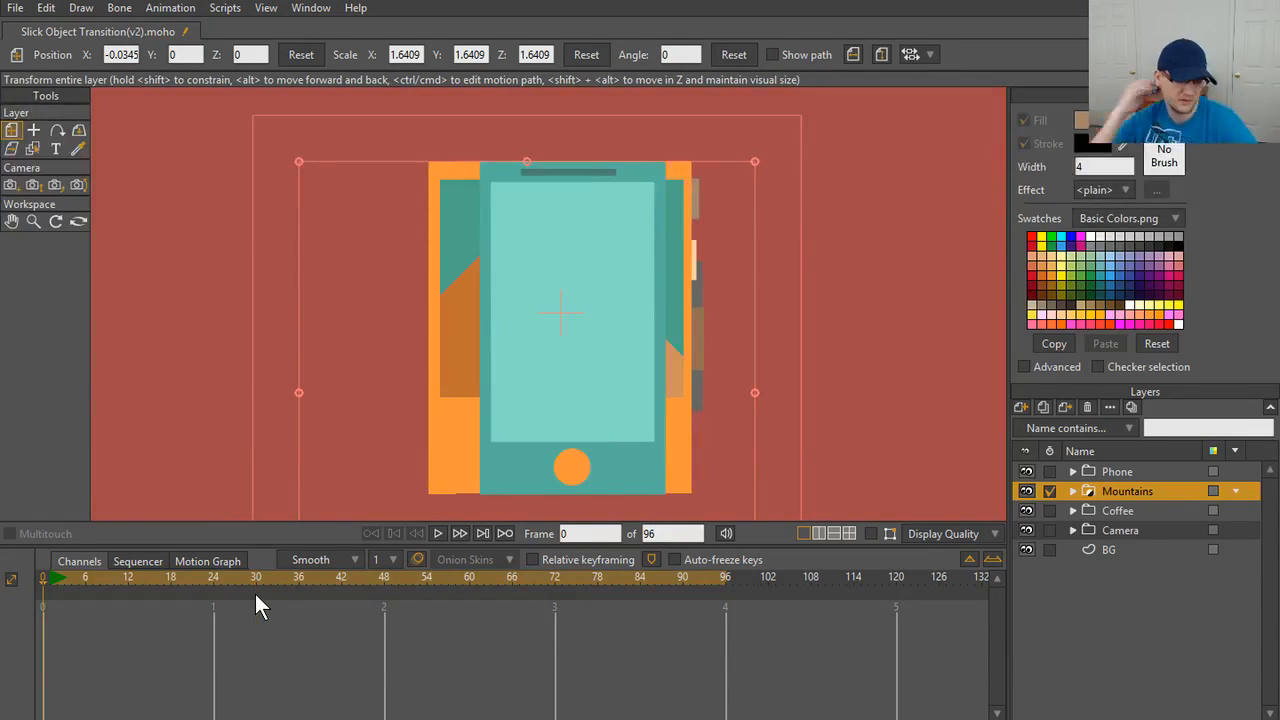
key("ctrl+Left")
key("ctrl+Left")
key("ctrl+Left")
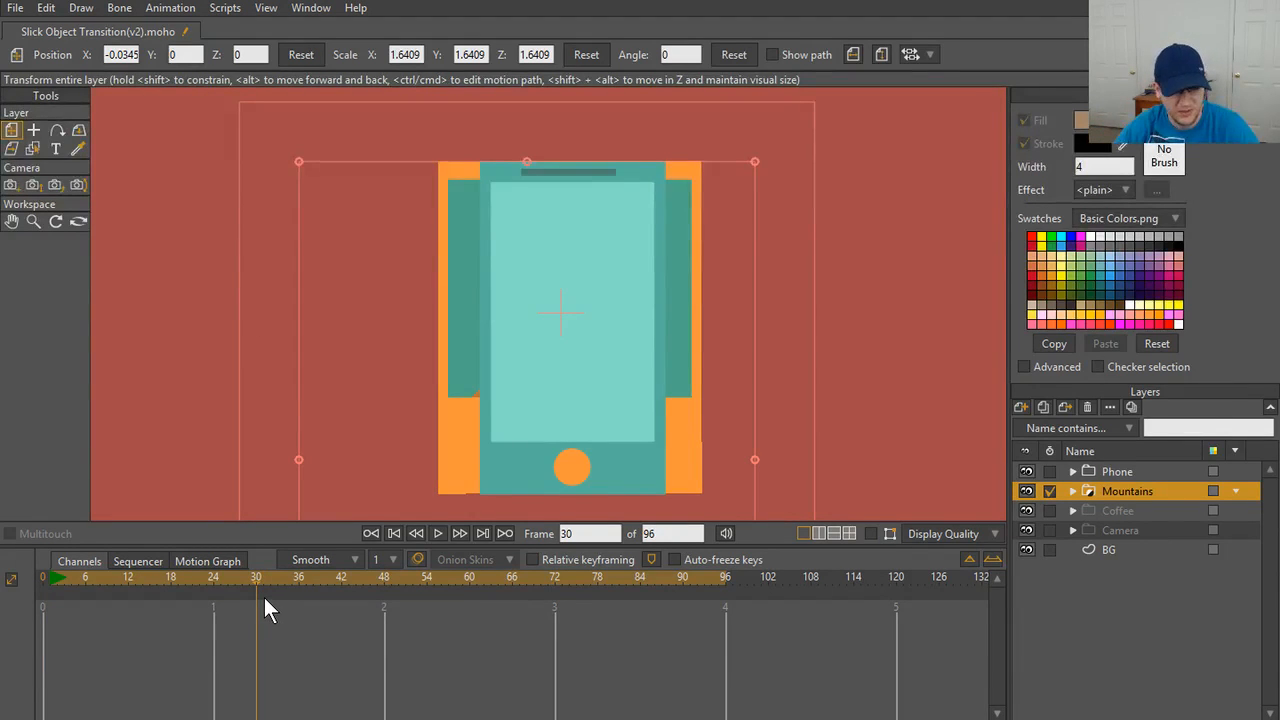
key("ctrl+Left")
key("ctrl+Left")
key("ctrl+Left")
key("ctrl+Left")
key("ctrl+Left")
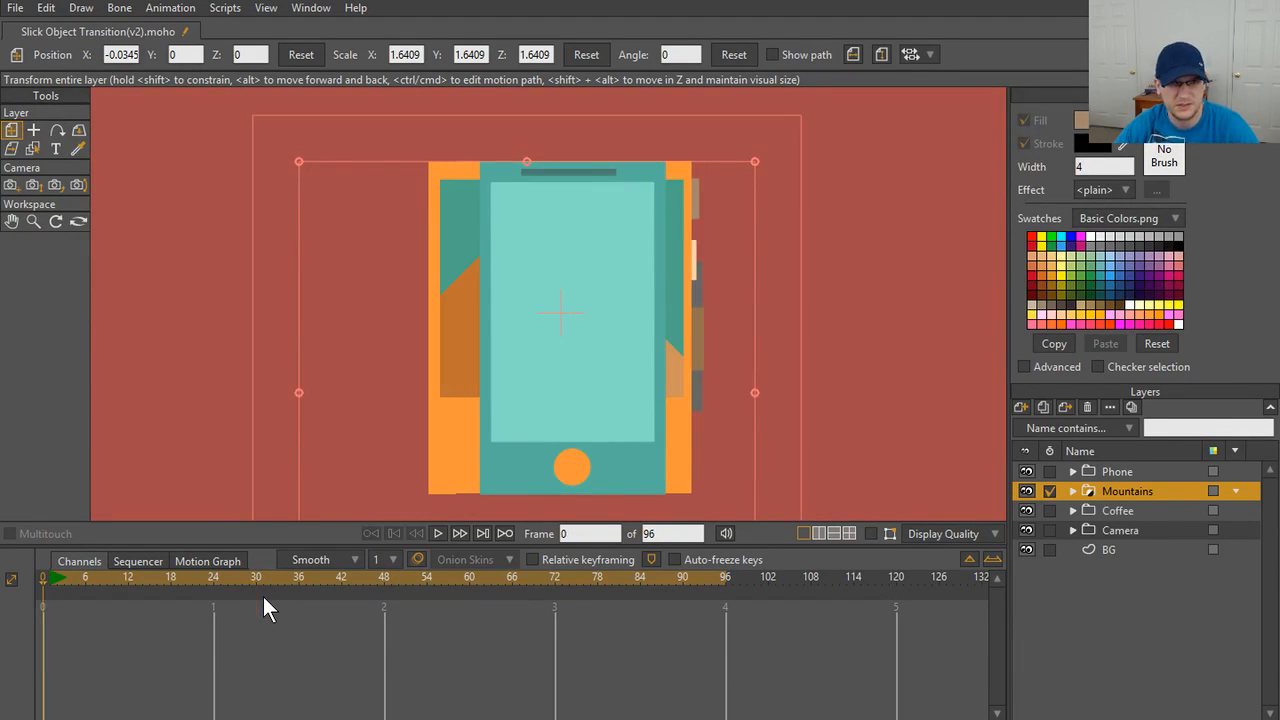
key("ctrl+Left")
key("ctrl+Left")
key("ctrl+Left")
key("ctrl+Left")
key("ctrl+Left")
key("ctrl+Left")
key("ctrl+Left")
key("ctrl+Left")
key("ctrl+Left")
key("ctrl+Left")
key("ctrl+Left")
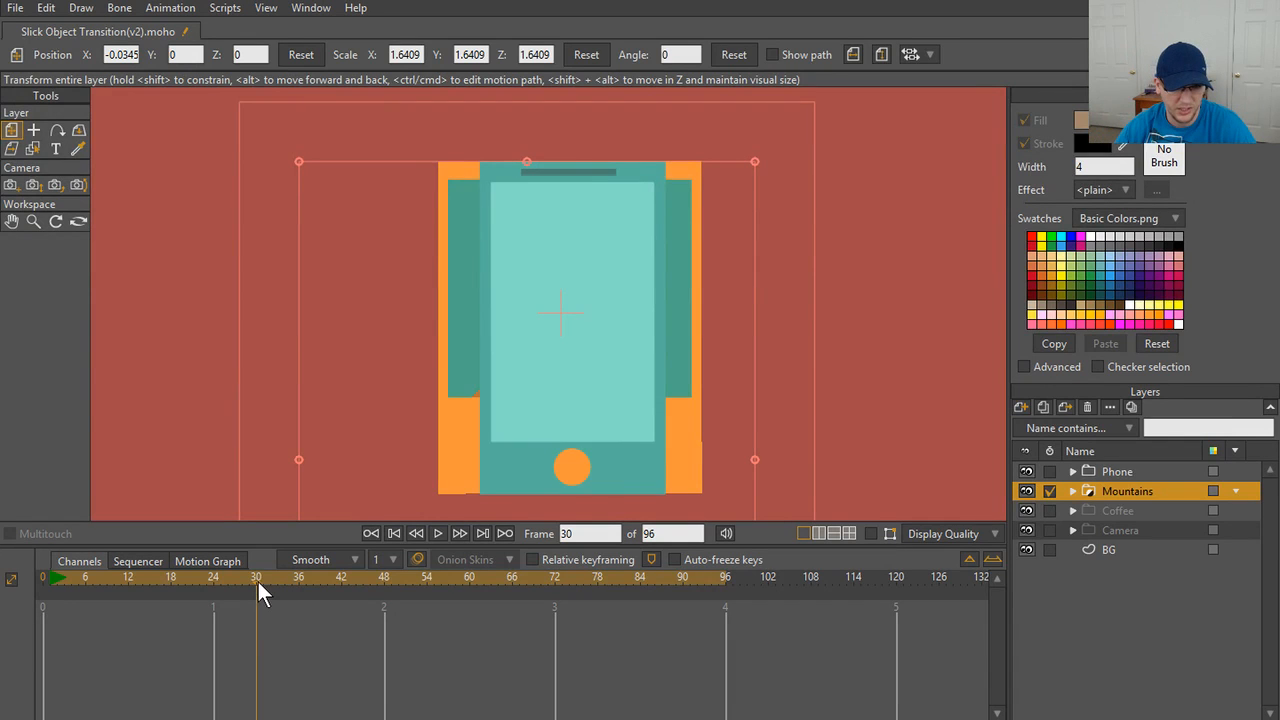
mouse_move(257, 579)
left_mouse_down()
mouse_move(313, 582)
mouse_move(247, 578)
mouse_move(259, 577)
left_mouse_up()
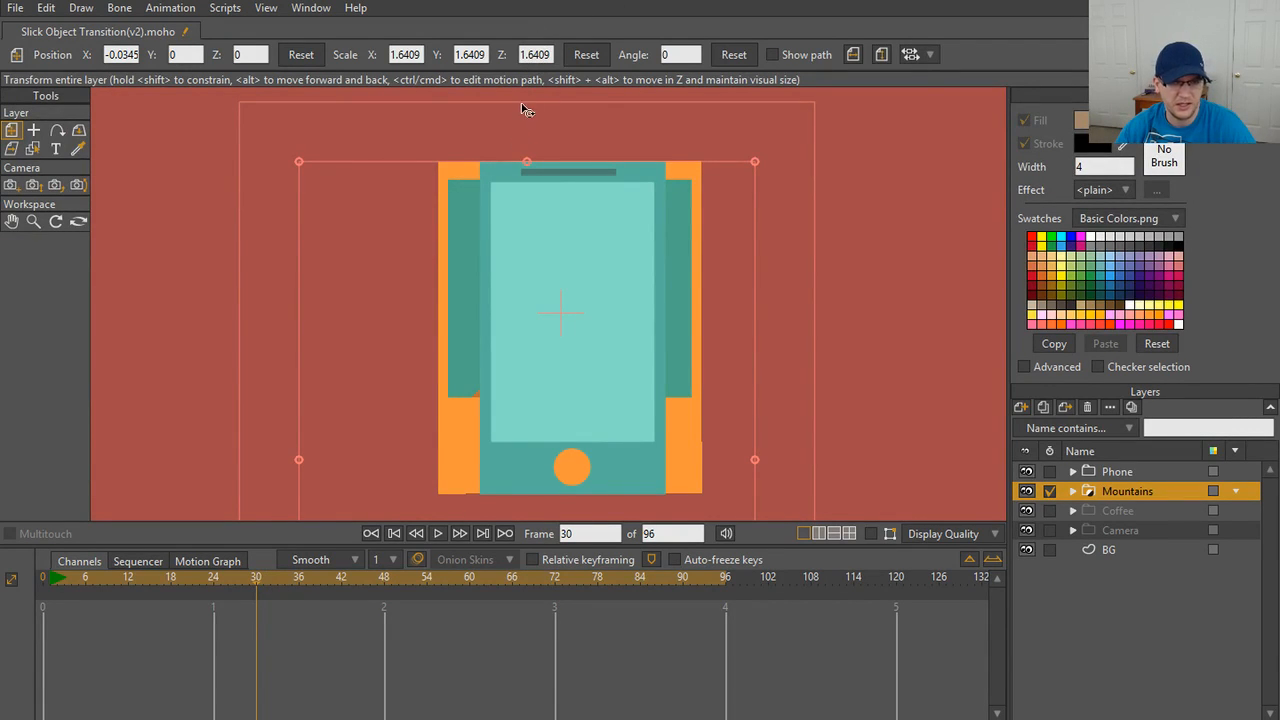
- Try moving and enlarging the Mountains group at frame 30, and undo the trial transforms
left_click_drag(526, 329, 323, 284)
key("ctrl+z")
key("ctrl+z")
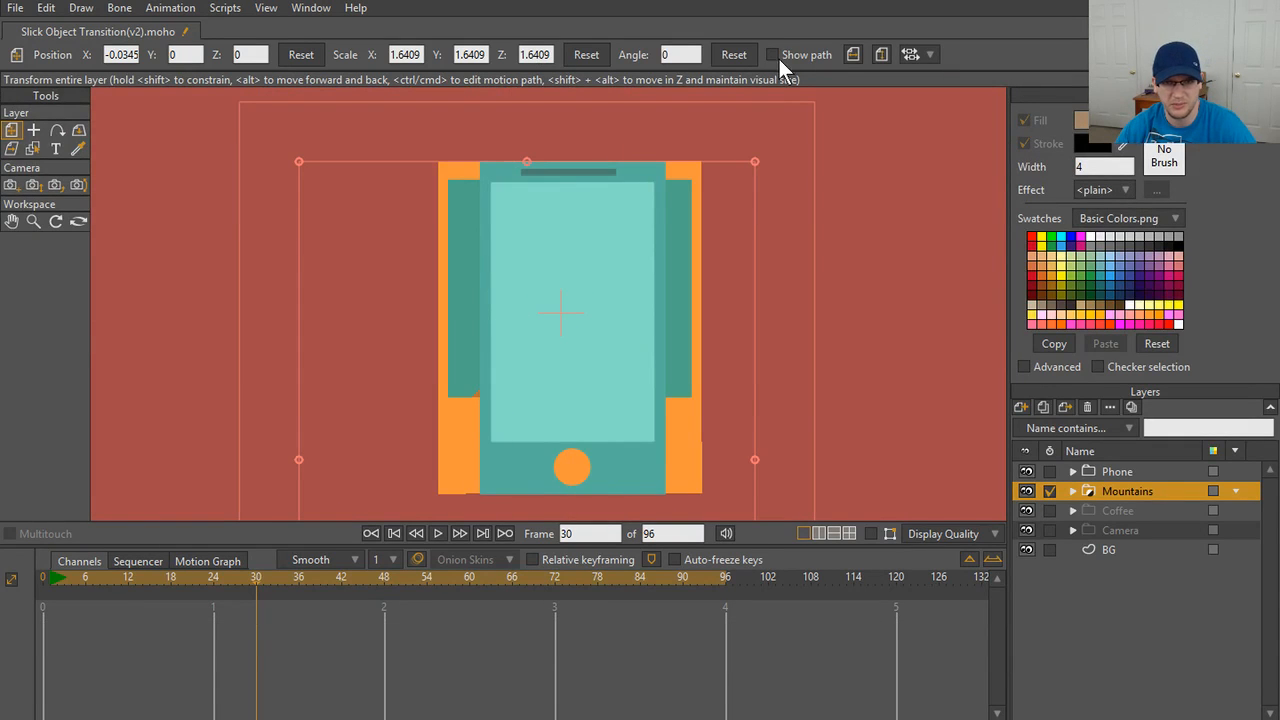
left_click_drag(757, 163, 935, 45)
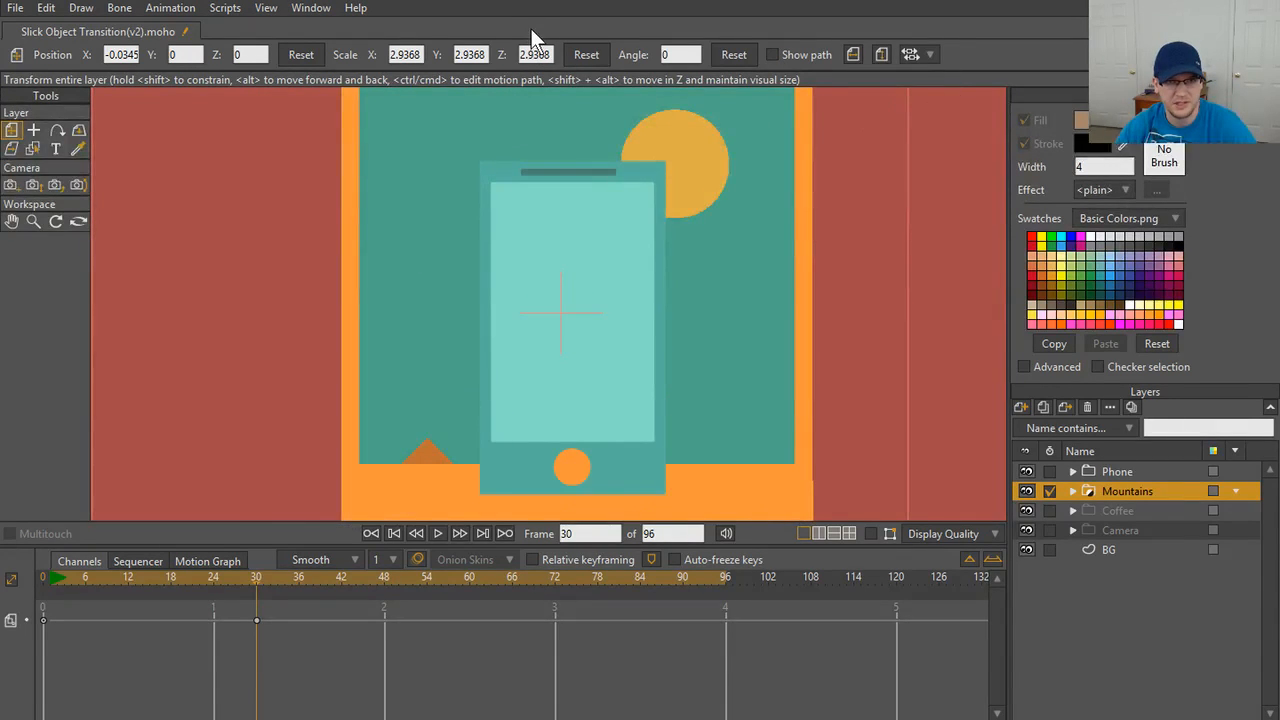
key("ctrl+z")
- Look through all the Preferences categories, from General to Appearance, and close the dialog without changes
left_click(47, 8)
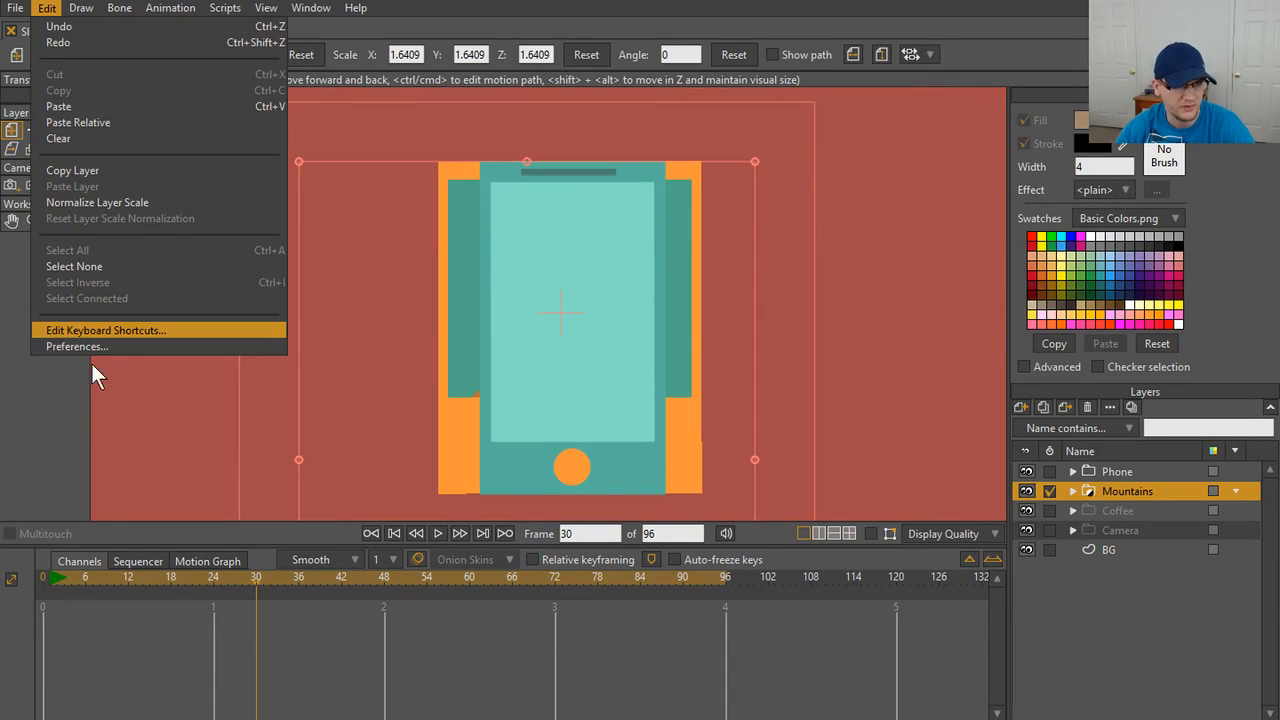
left_click(77, 346)
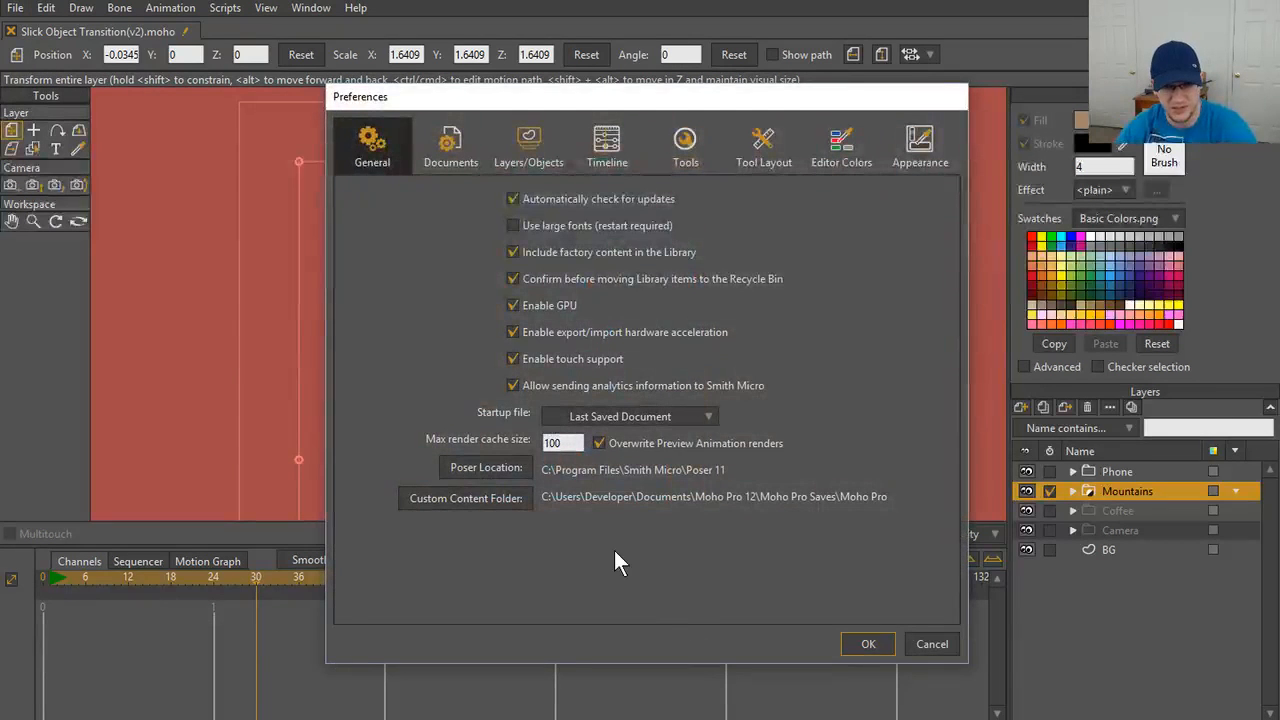
left_click(463, 148)
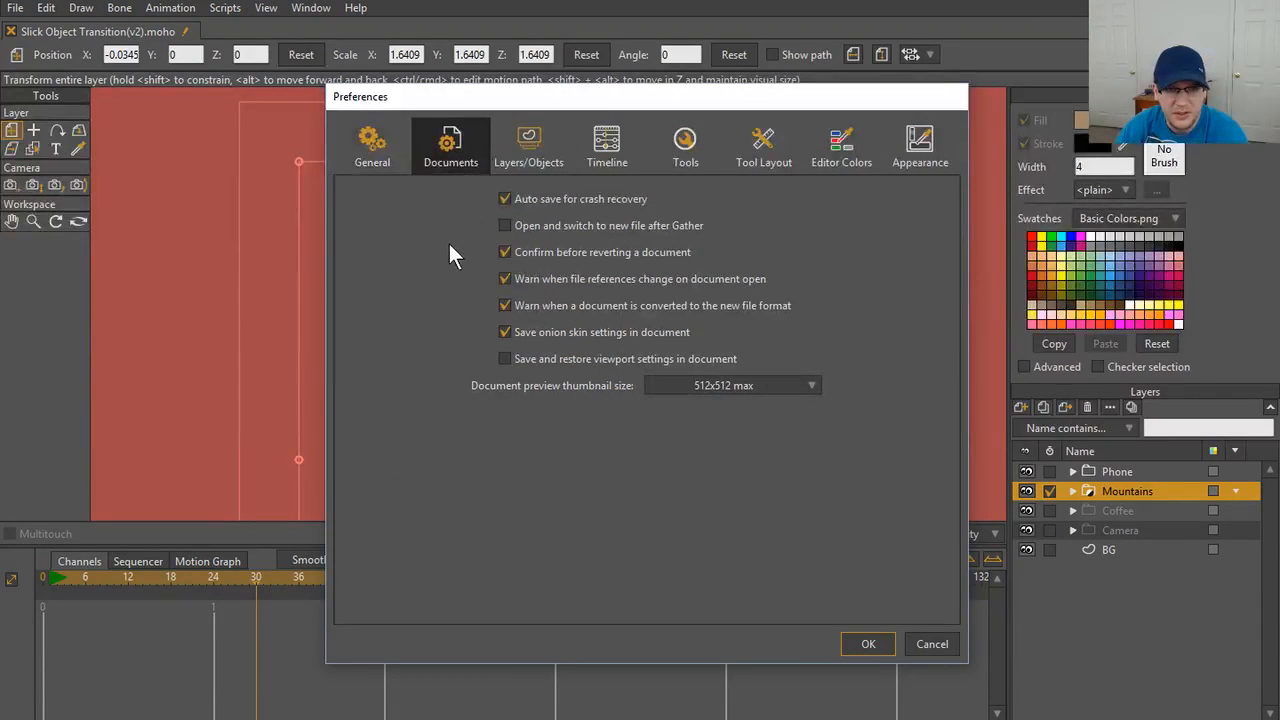
left_click(524, 133)
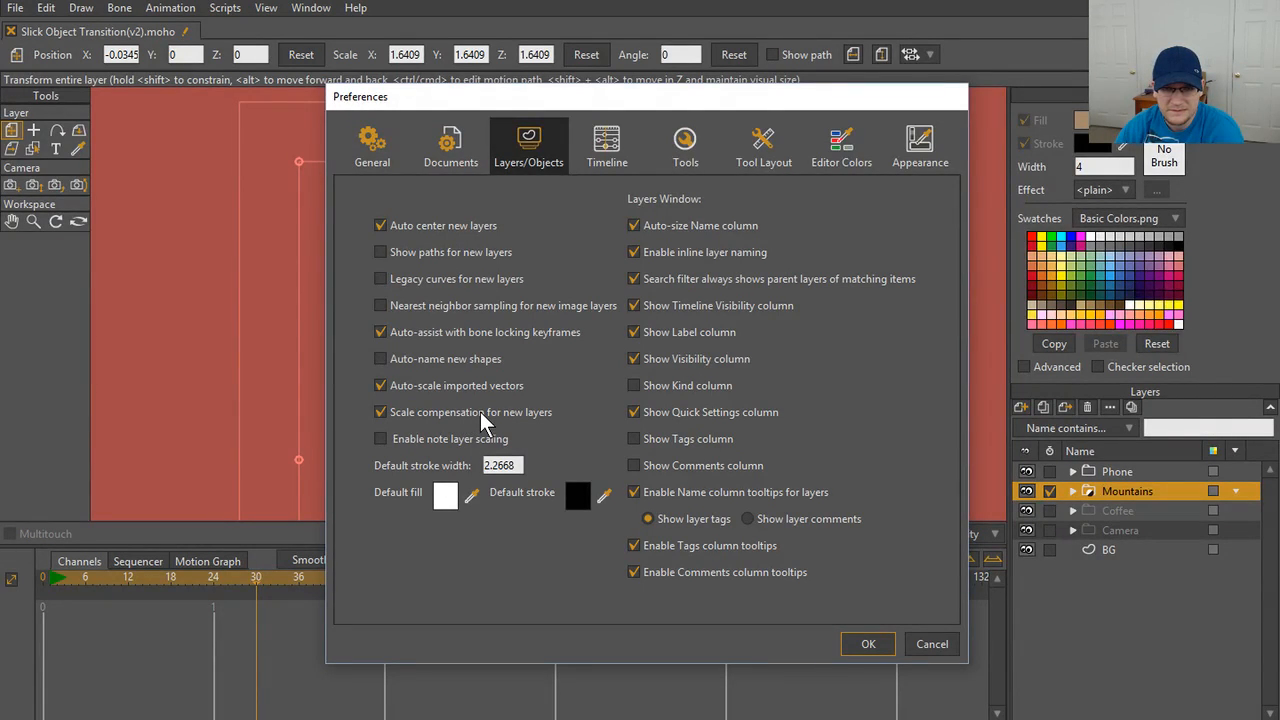
left_click(612, 160)
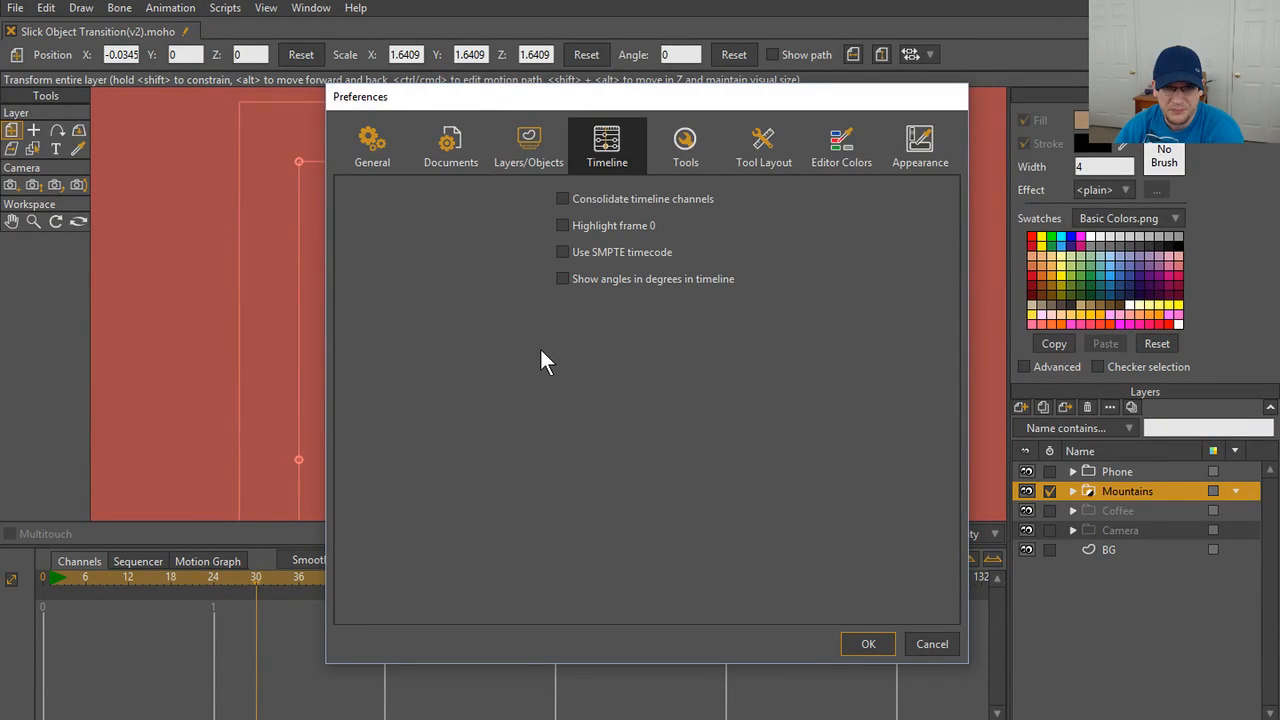
left_click(697, 158)
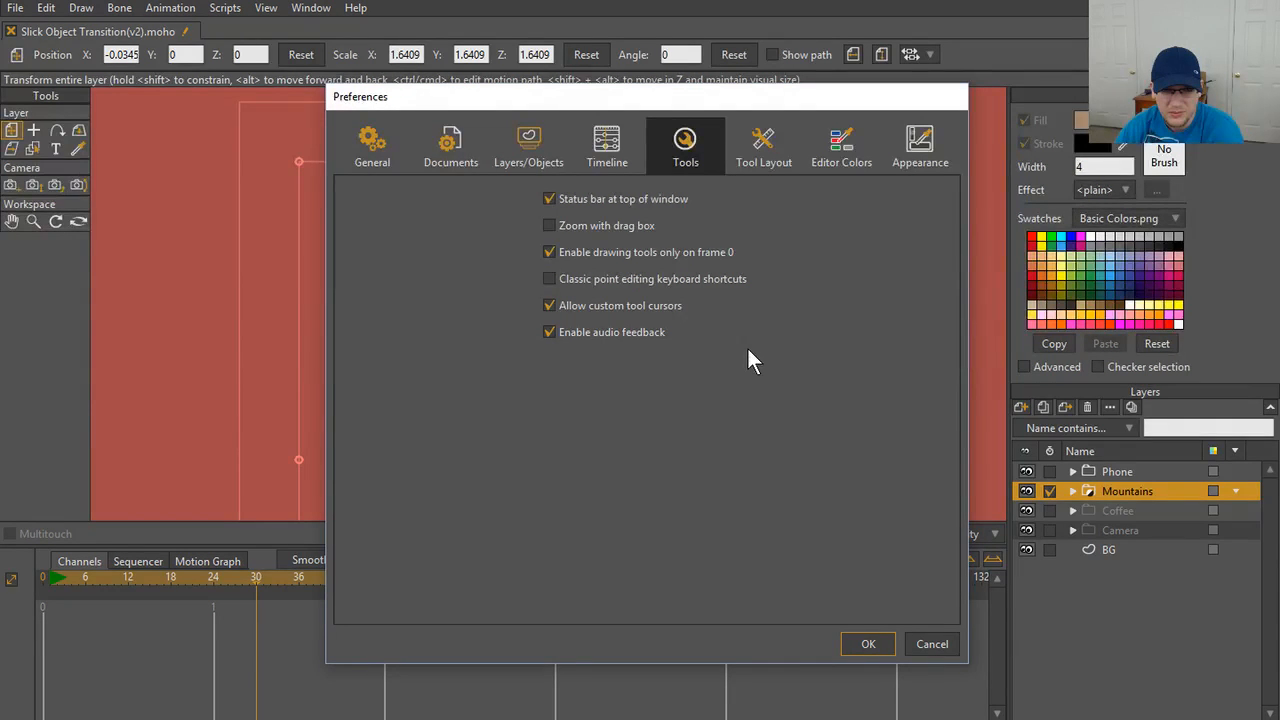
left_click(760, 164)
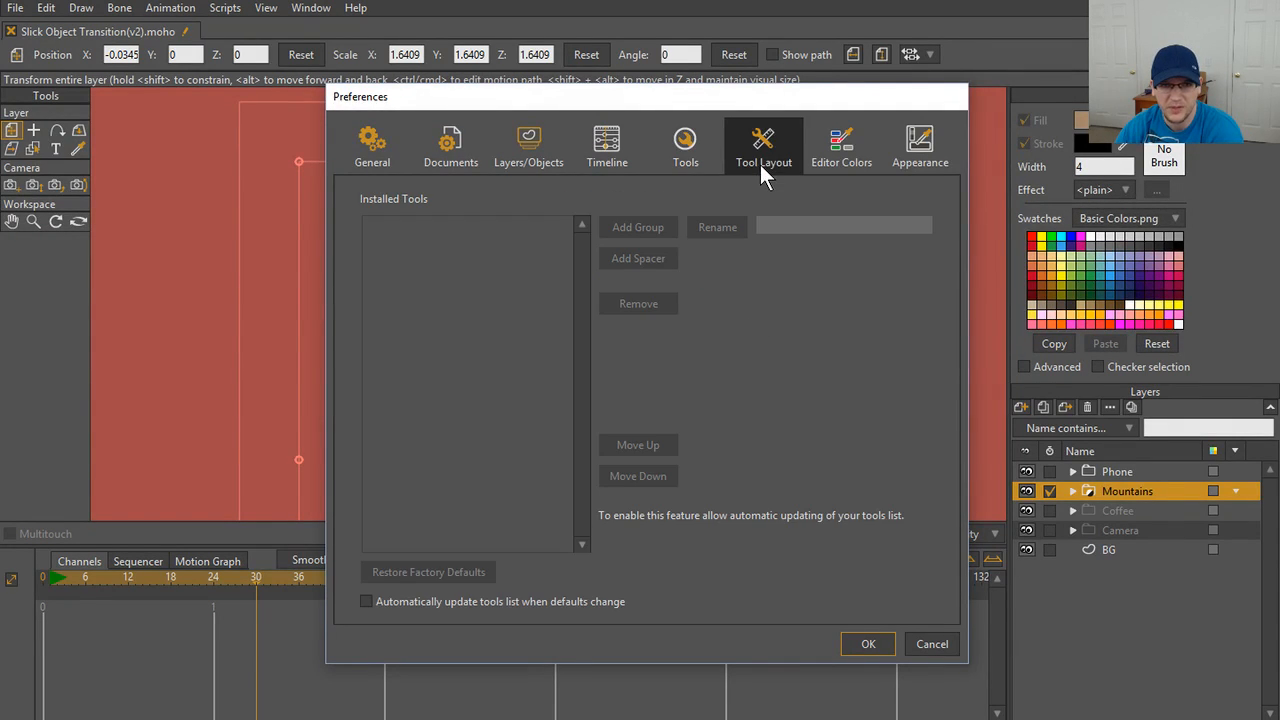
left_click(838, 152)
left_click(903, 158)
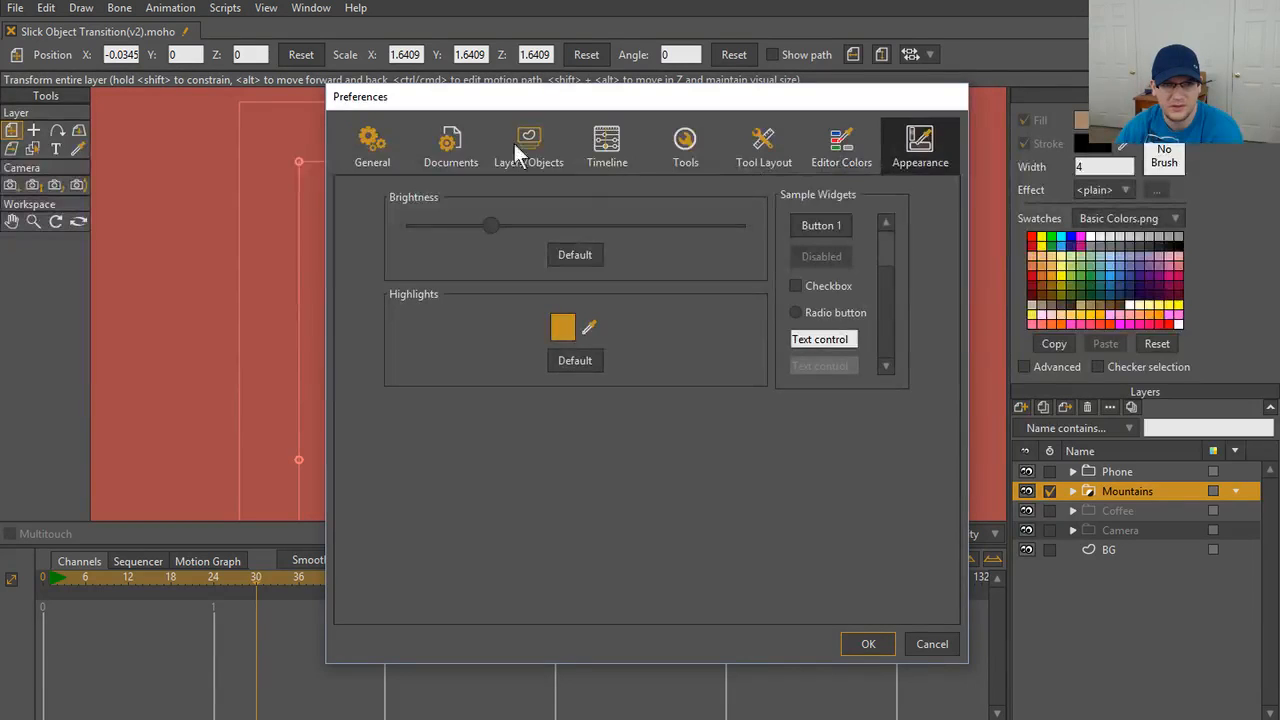
left_click(378, 143)
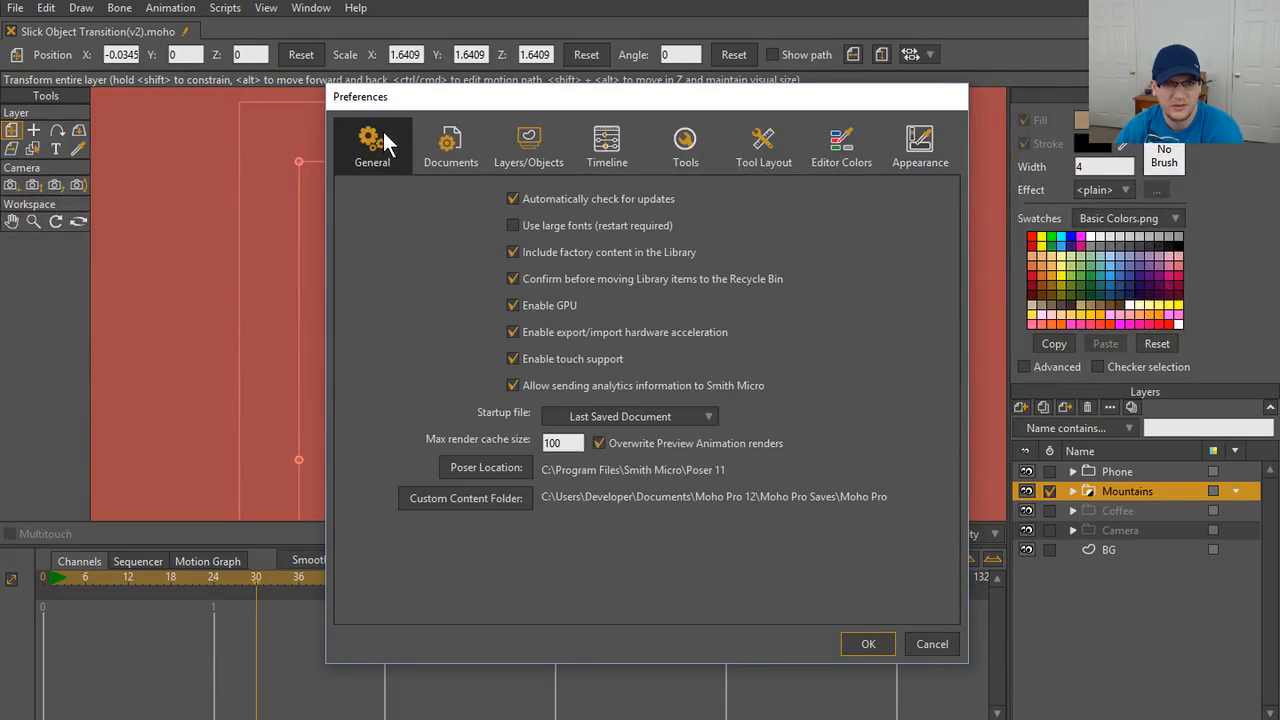
left_click(433, 160)
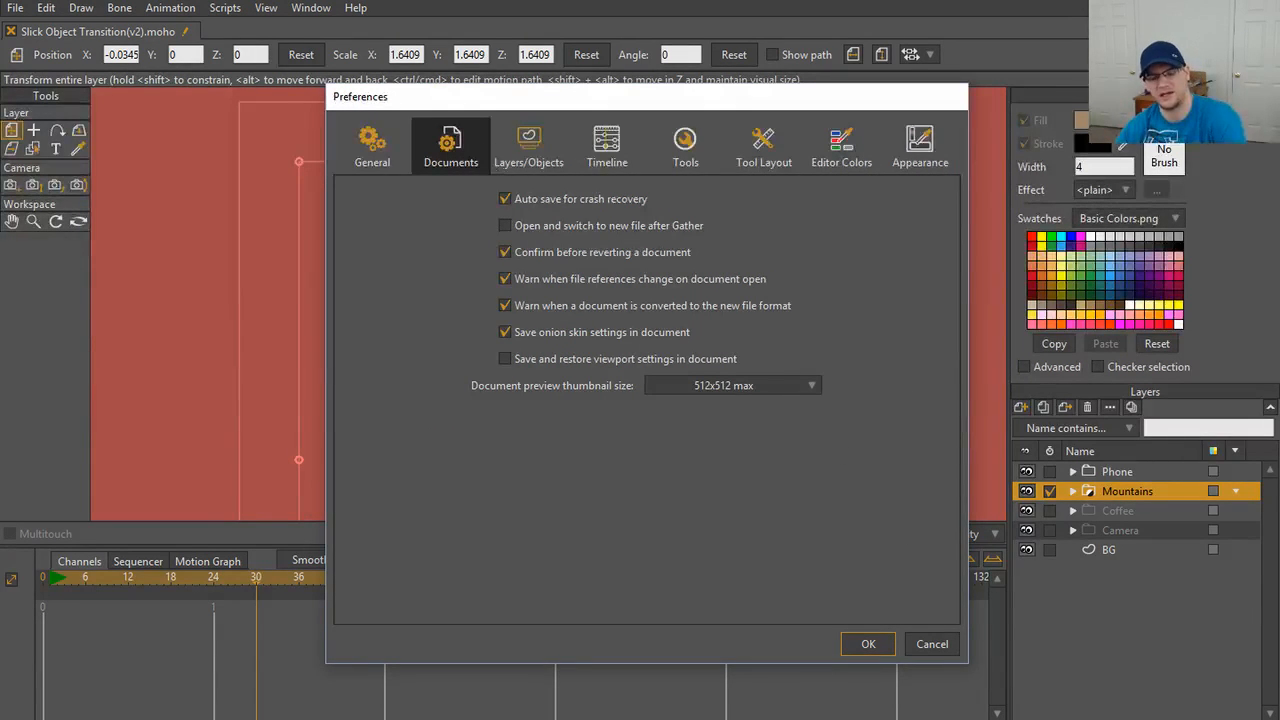
left_click(930, 644)
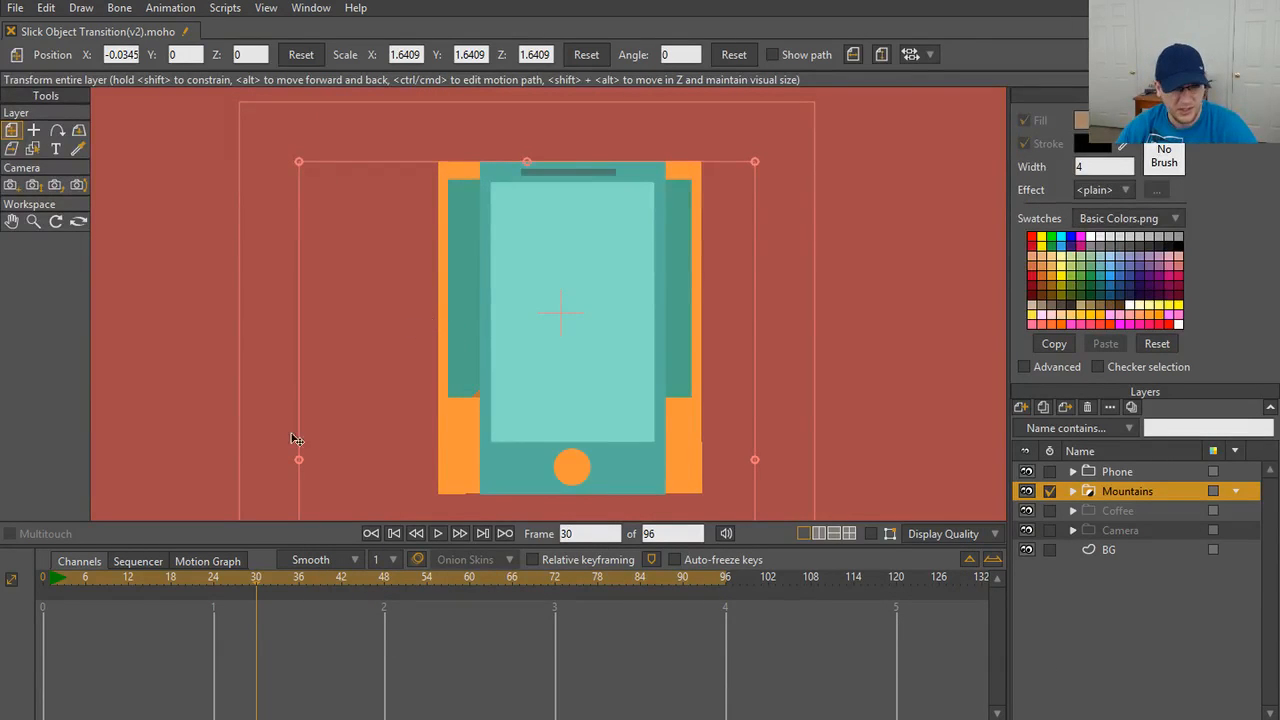
- Check the Mountains group at frames 0 and 30, and add a position keyframe for it at frame 30
left_click(249, 577)
mouse_move(236, 582)
left_mouse_down()
mouse_move(6, 594)
mouse_move(87, 580)
mouse_move(28, 585)
mouse_move(319, 592)
mouse_move(243, 592)
mouse_move(254, 588)
left_mouse_up()
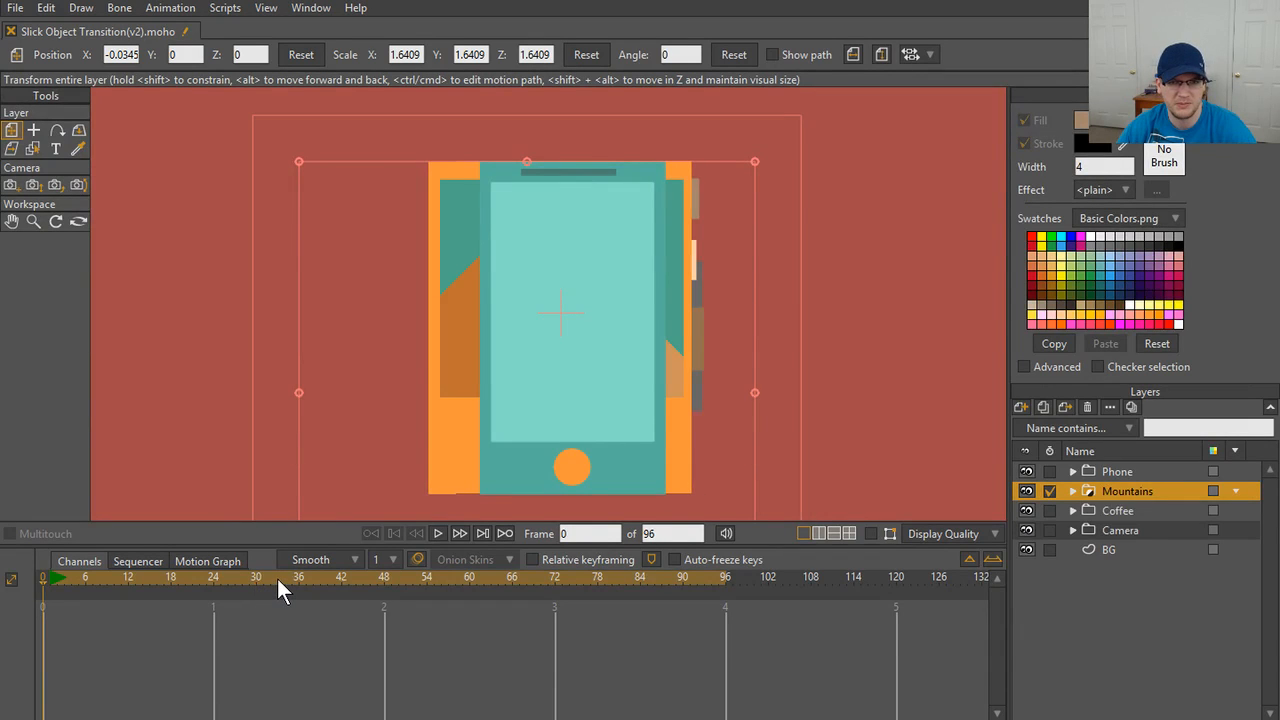
key("shift+Left")
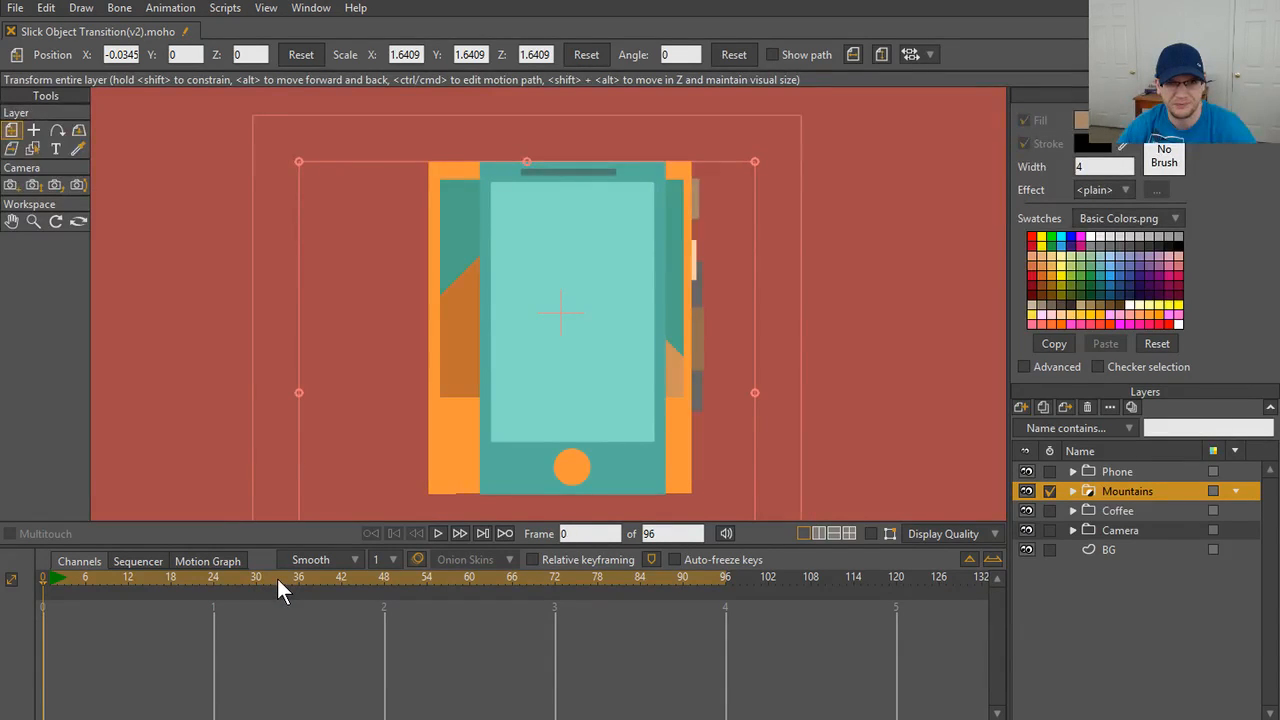
key("Escape")
key("Escape")
key("Escape")
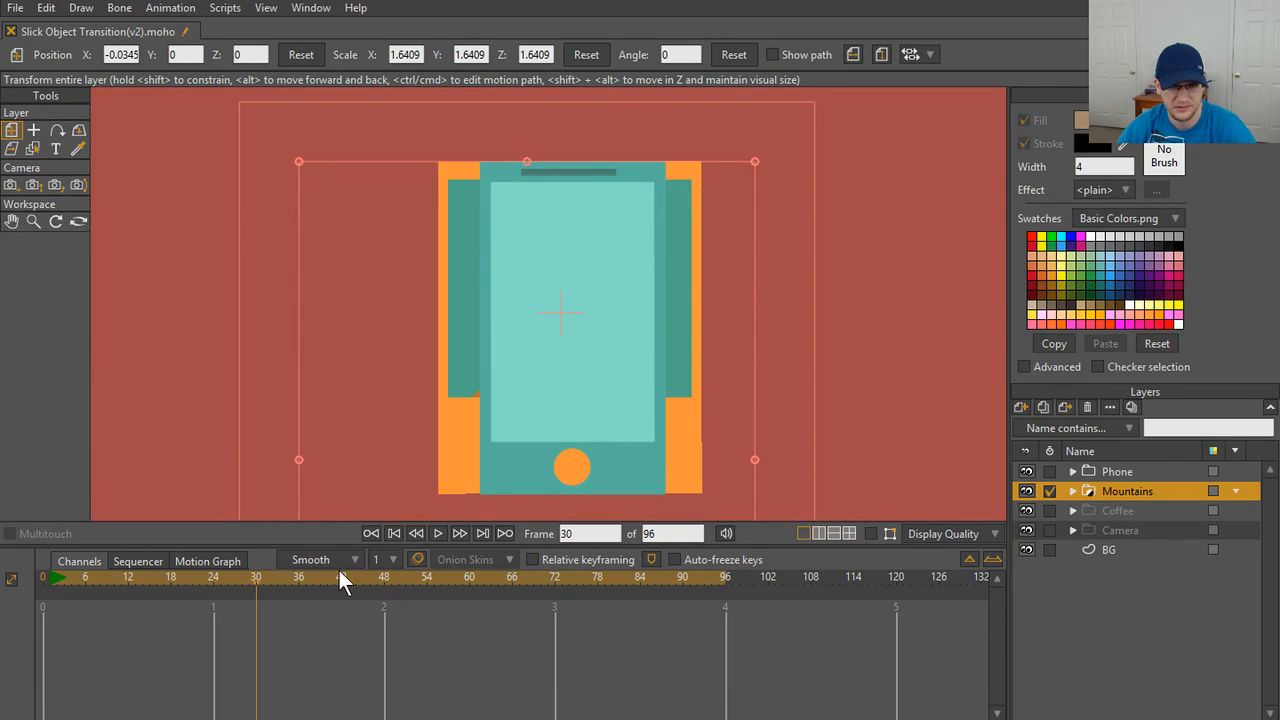
left_click(595, 357)
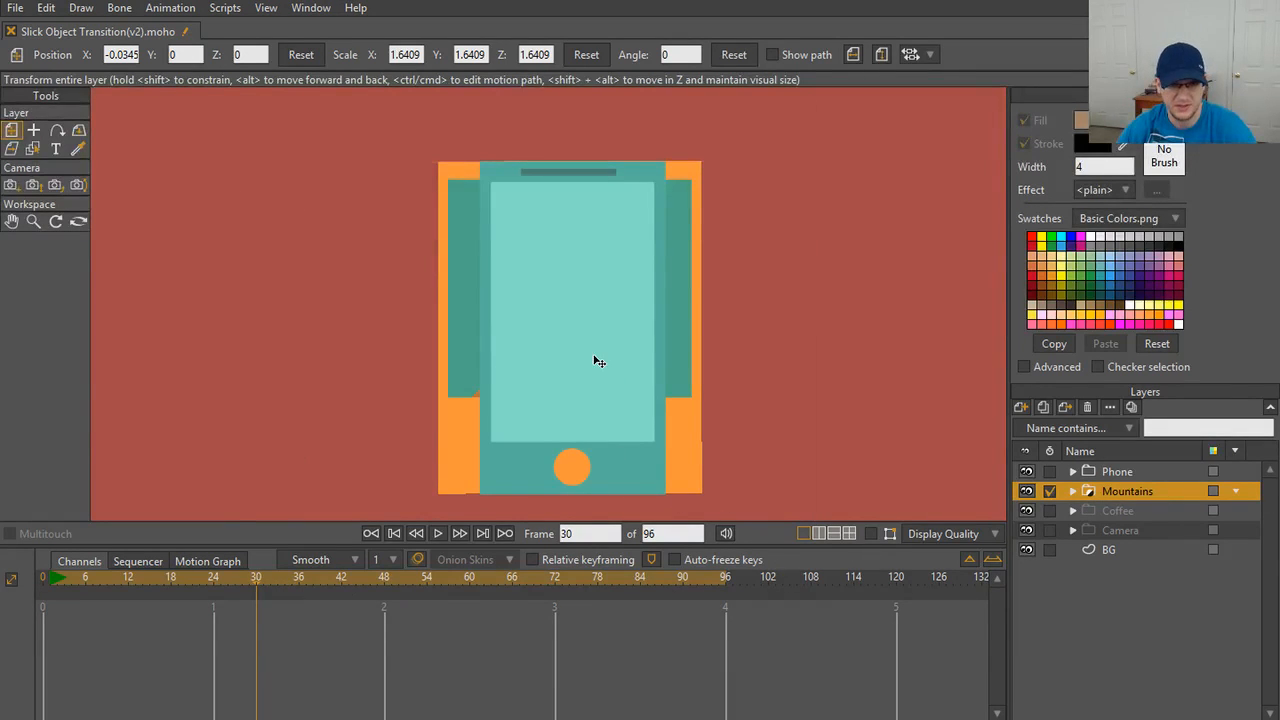
left_click(258, 620)
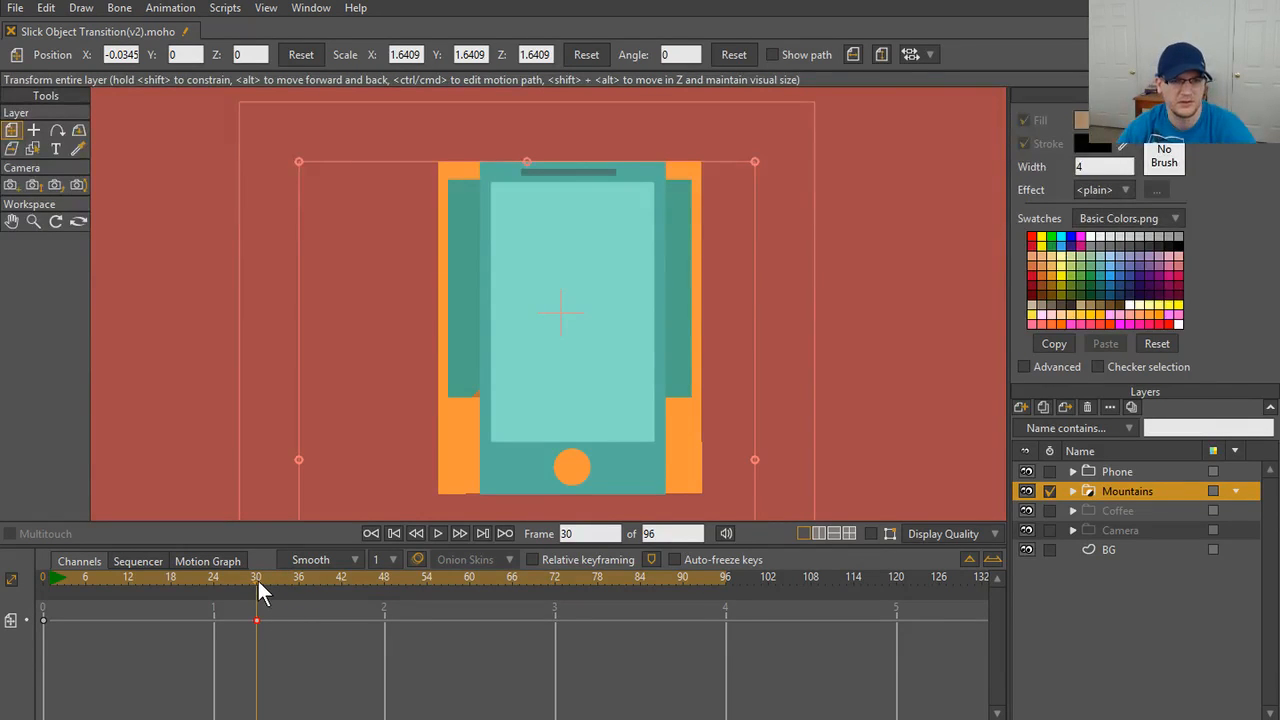
mouse_move(257, 581)
left_mouse_down()
mouse_move(43, 588)
mouse_move(74, 576)
mouse_move(271, 586)
mouse_move(256, 600)
left_mouse_up()
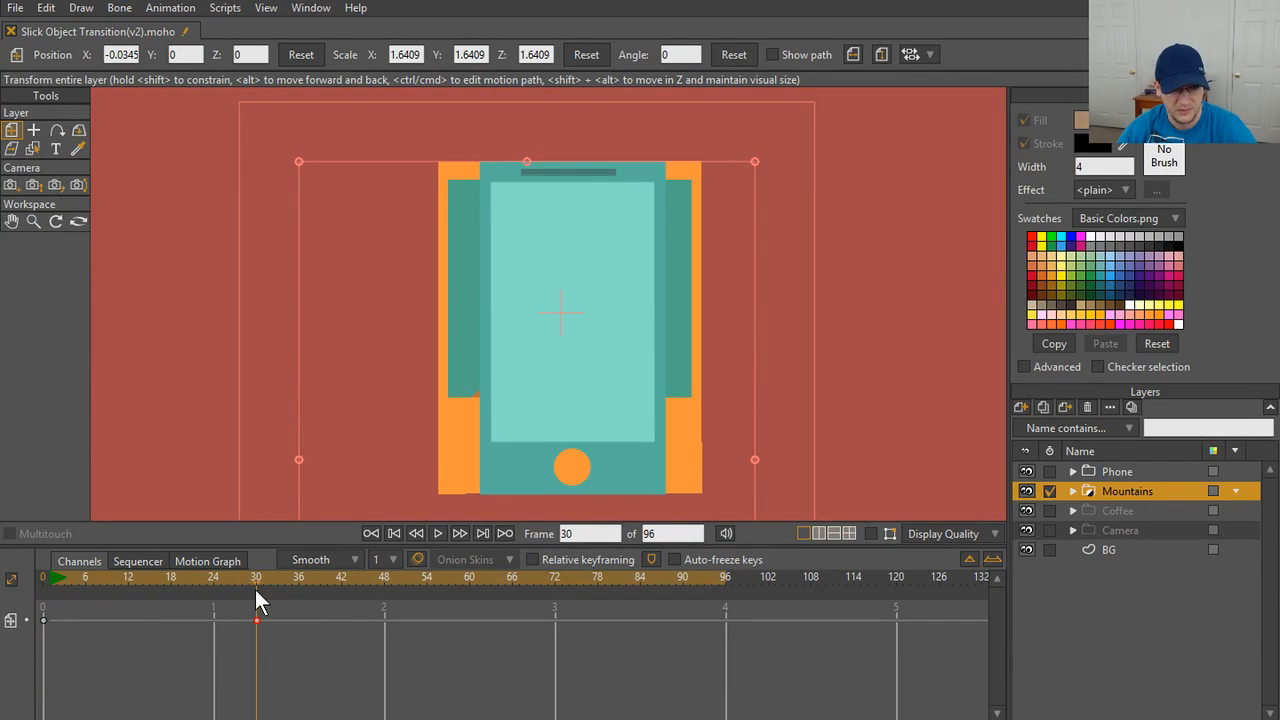
- Compare the Mountains group's alignment and transform values by switching repeatedly between the keyframes at frames 0 and 30
key("alt+Left")
key("alt+Right")
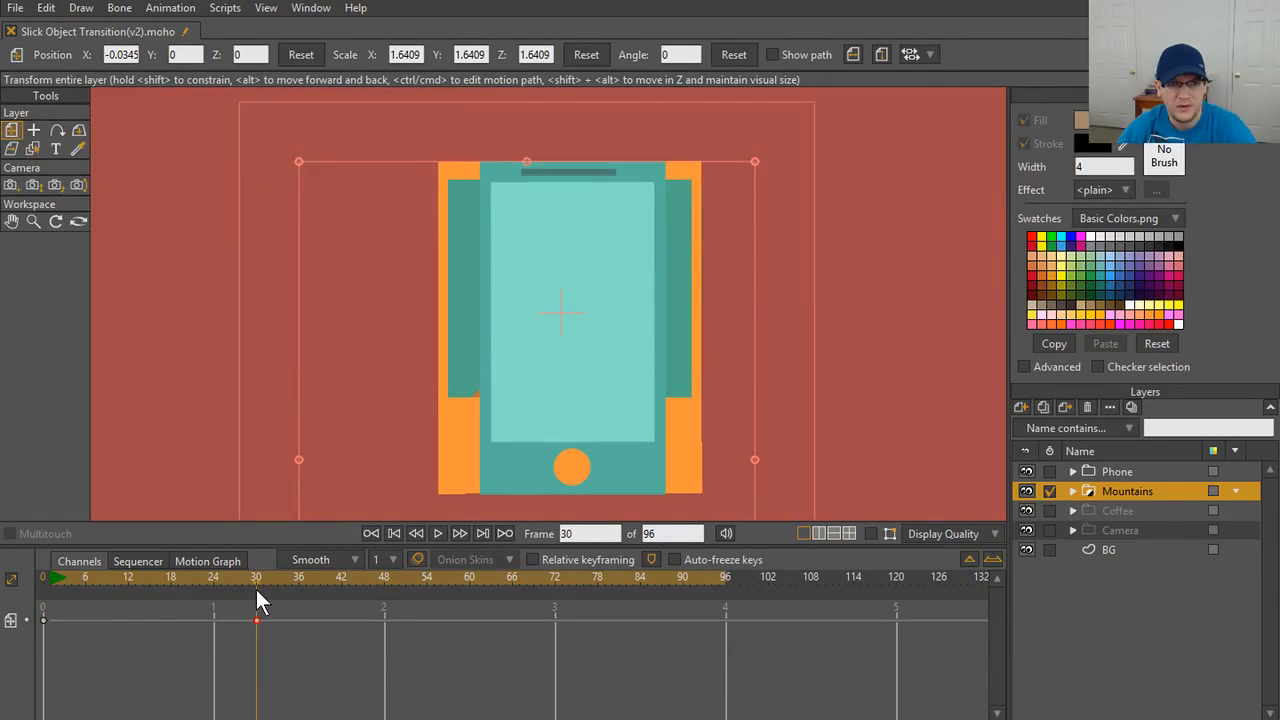
key("alt+Left")
key("alt+Right")
key("alt+Right")
key("alt+Left")
key("alt+Right")
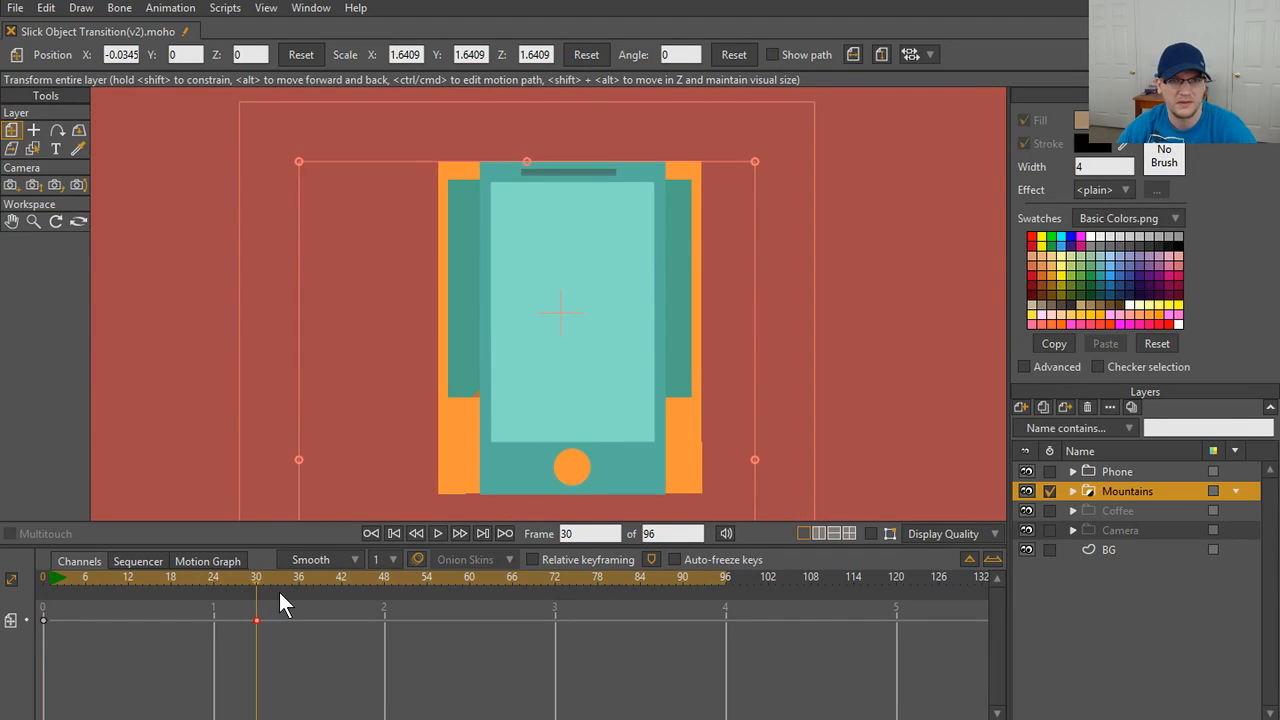
key("alt+Left")
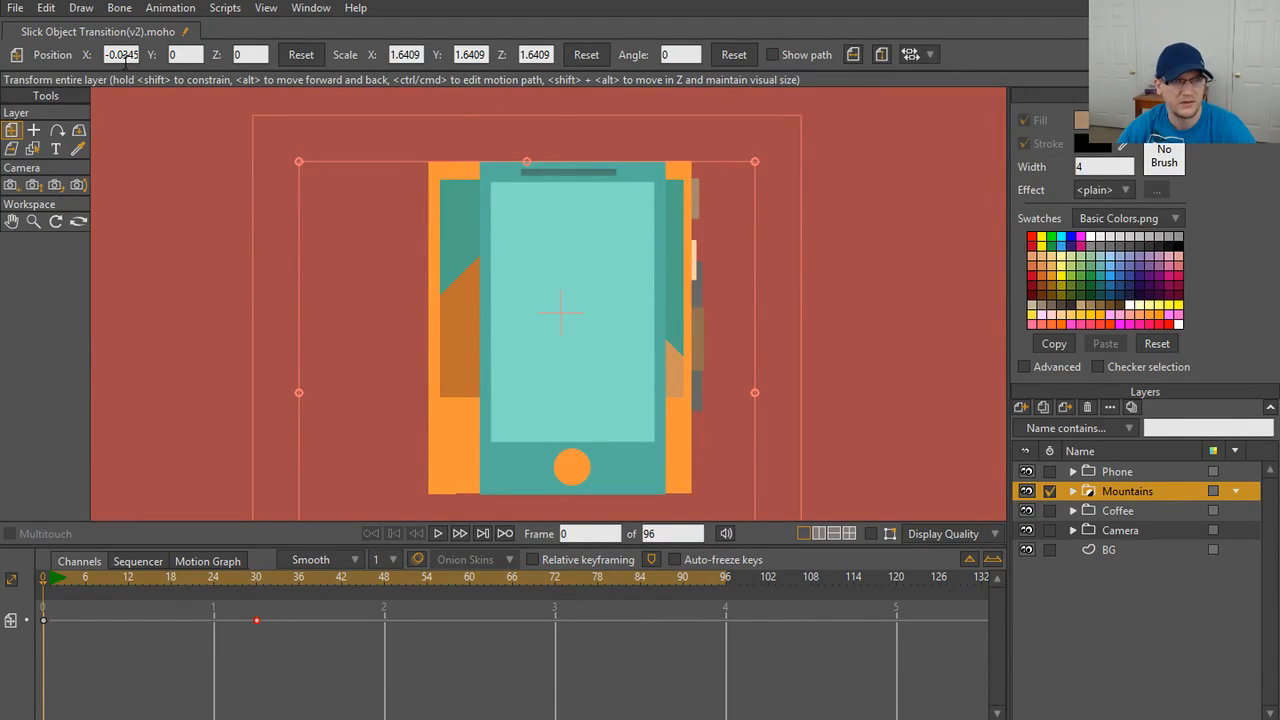
key("alt+Right")
key("alt+Left")
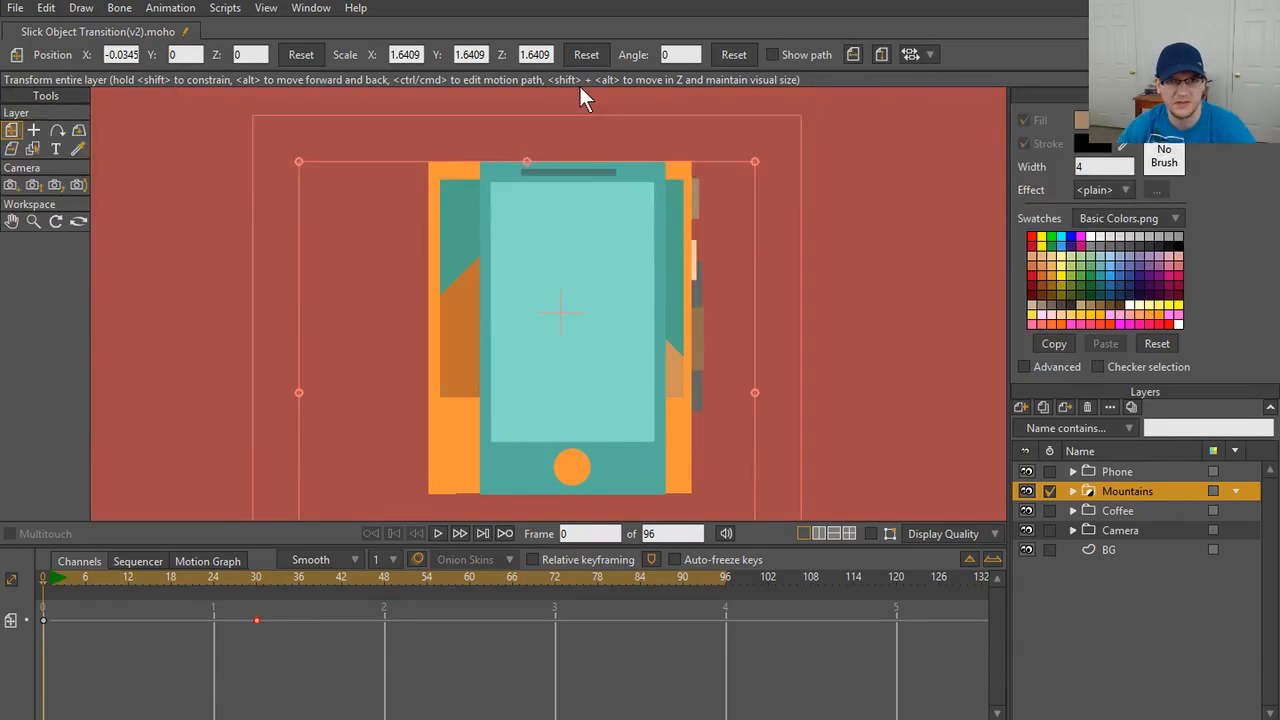
key("alt+Right")
key("alt+Left")
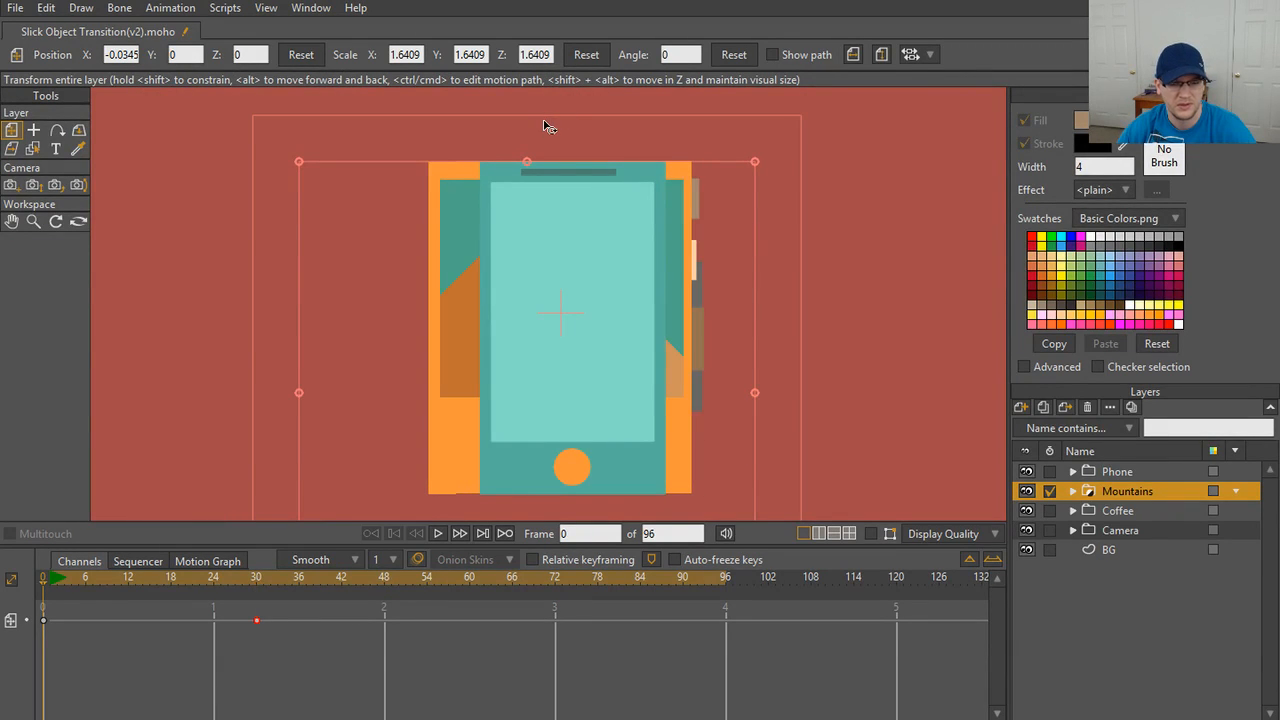
key("alt+Right")
key("alt+Left")
key("alt+Right")
key("alt+Left")
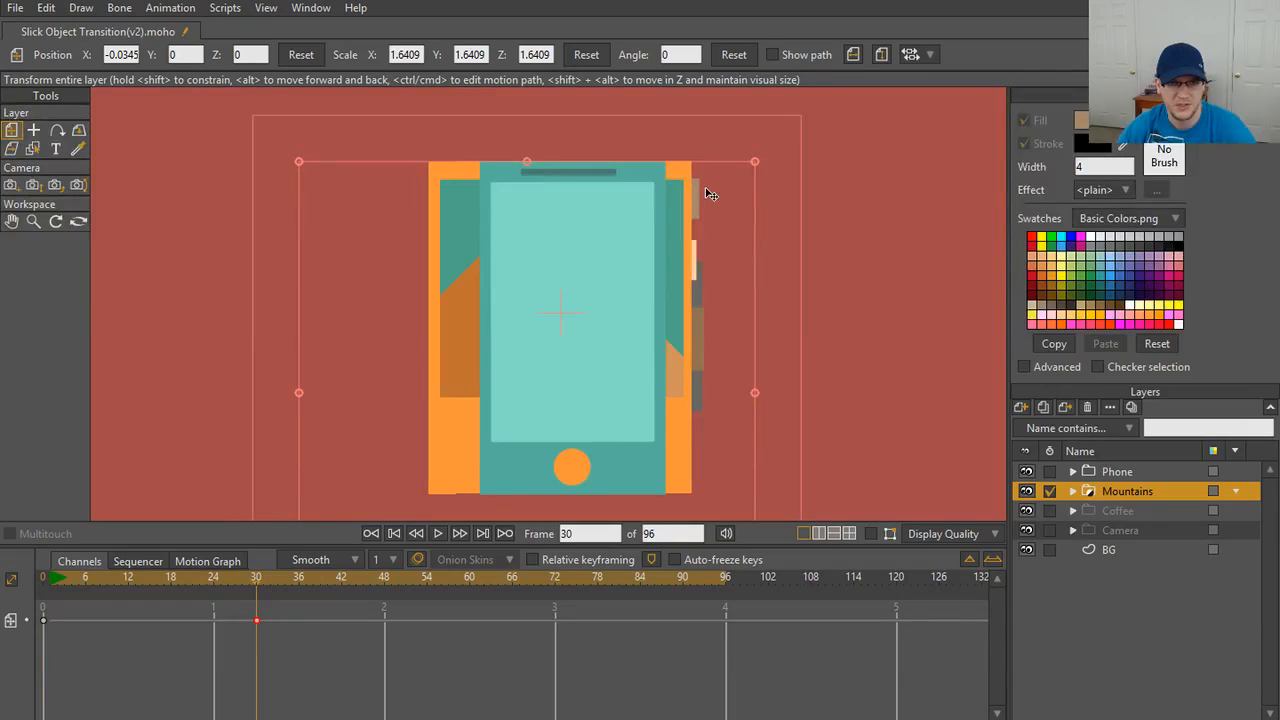
key("alt+Right")
key("alt+Left")
key("alt+Right")
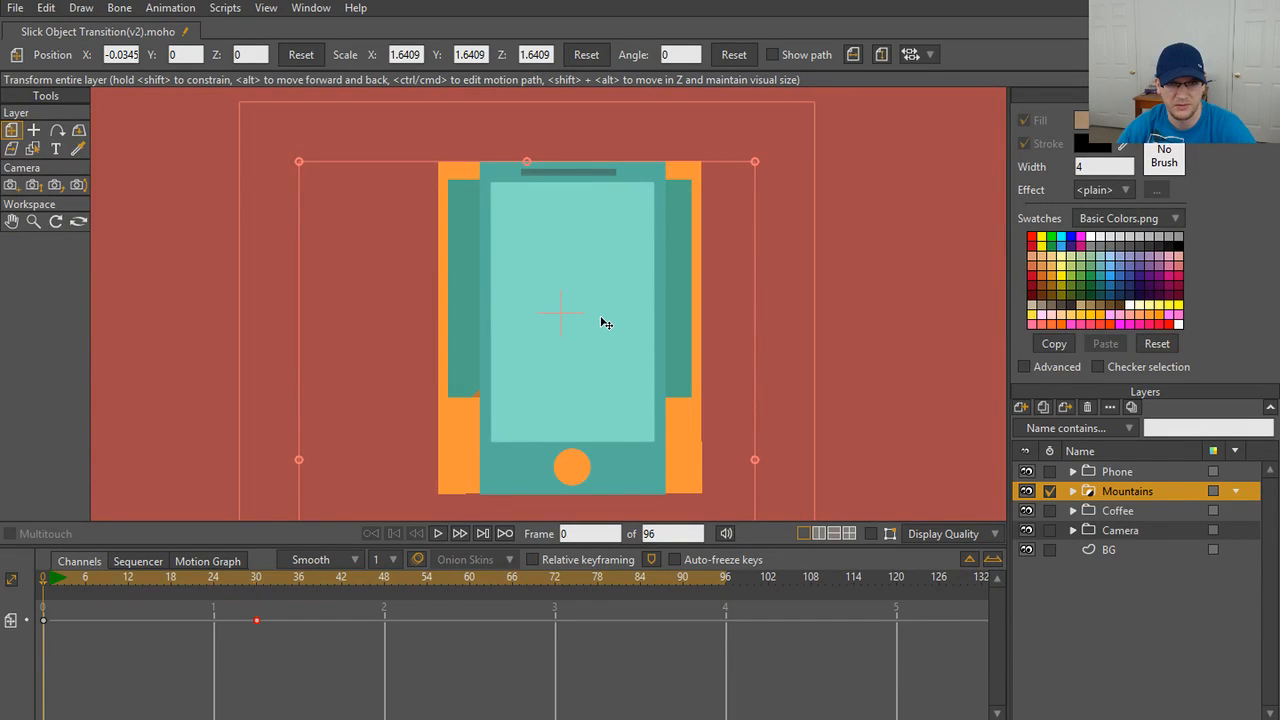
key("alt+Left")
key("alt+Right")
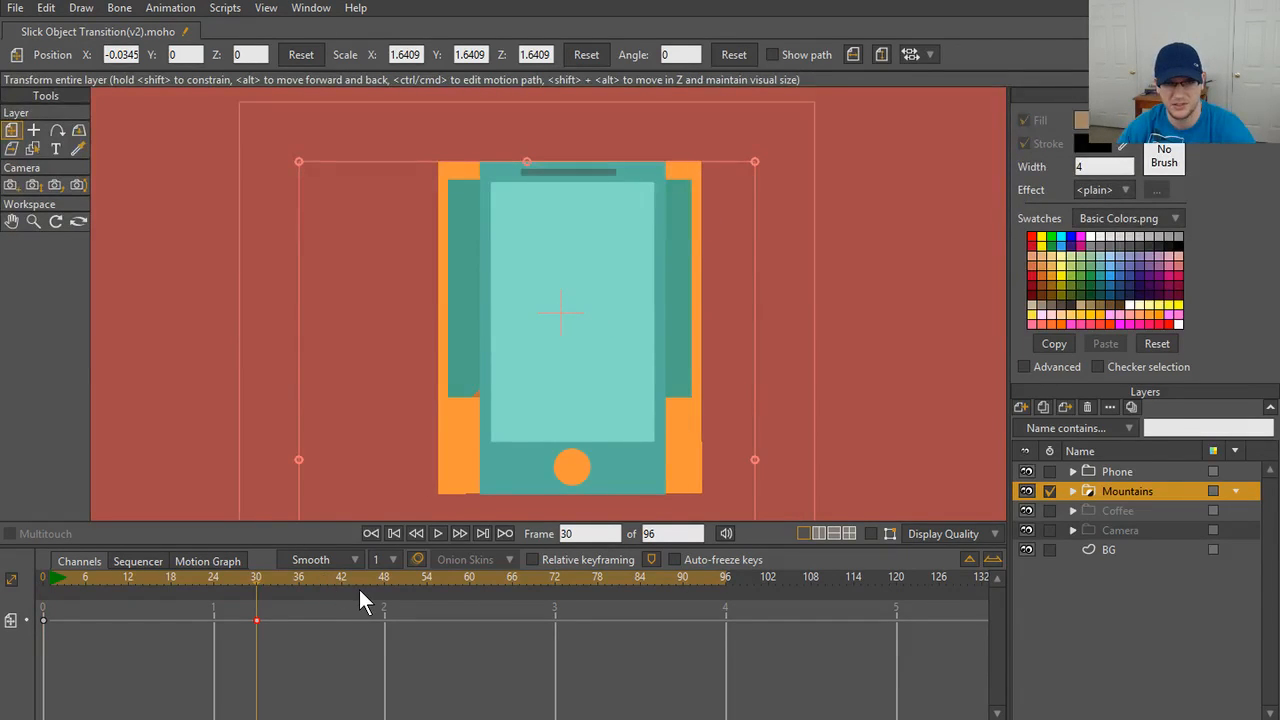
key("alt+Left")
key("alt+Right")
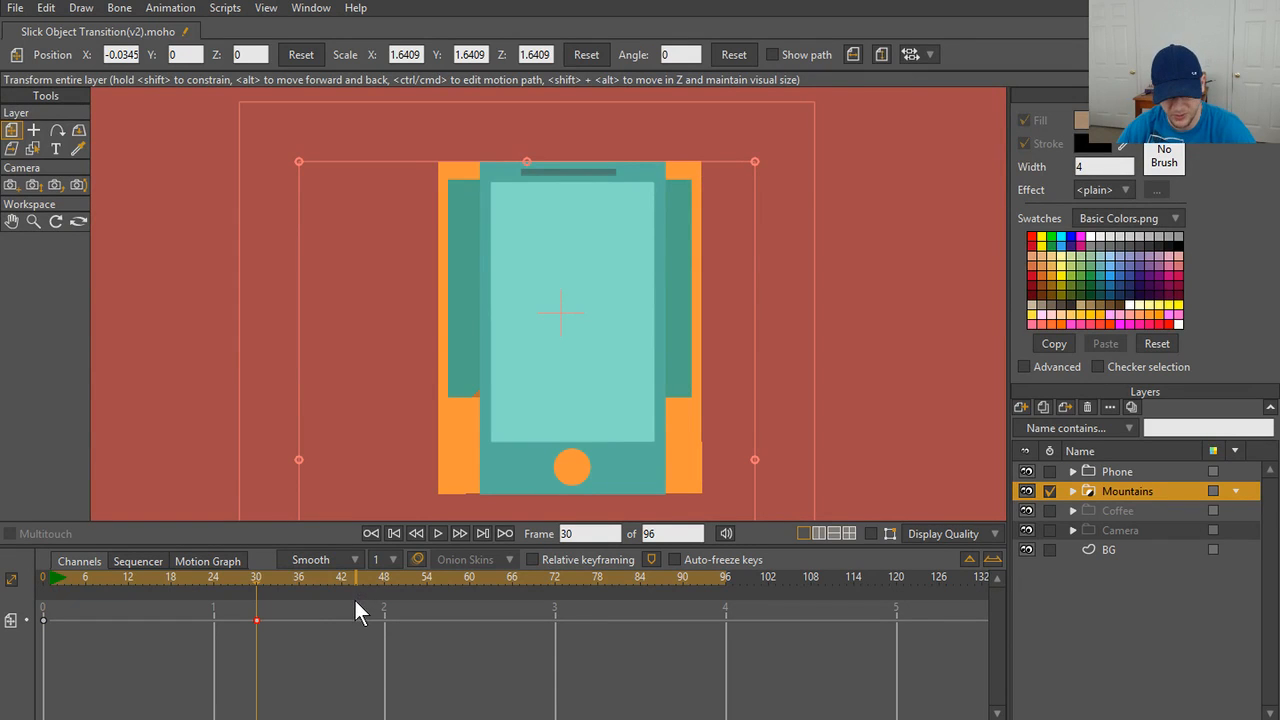
- Key the position of the Frame layer inside Mountains at frame 30 and transfer that keyframe to frame 0
left_click(1073, 491)
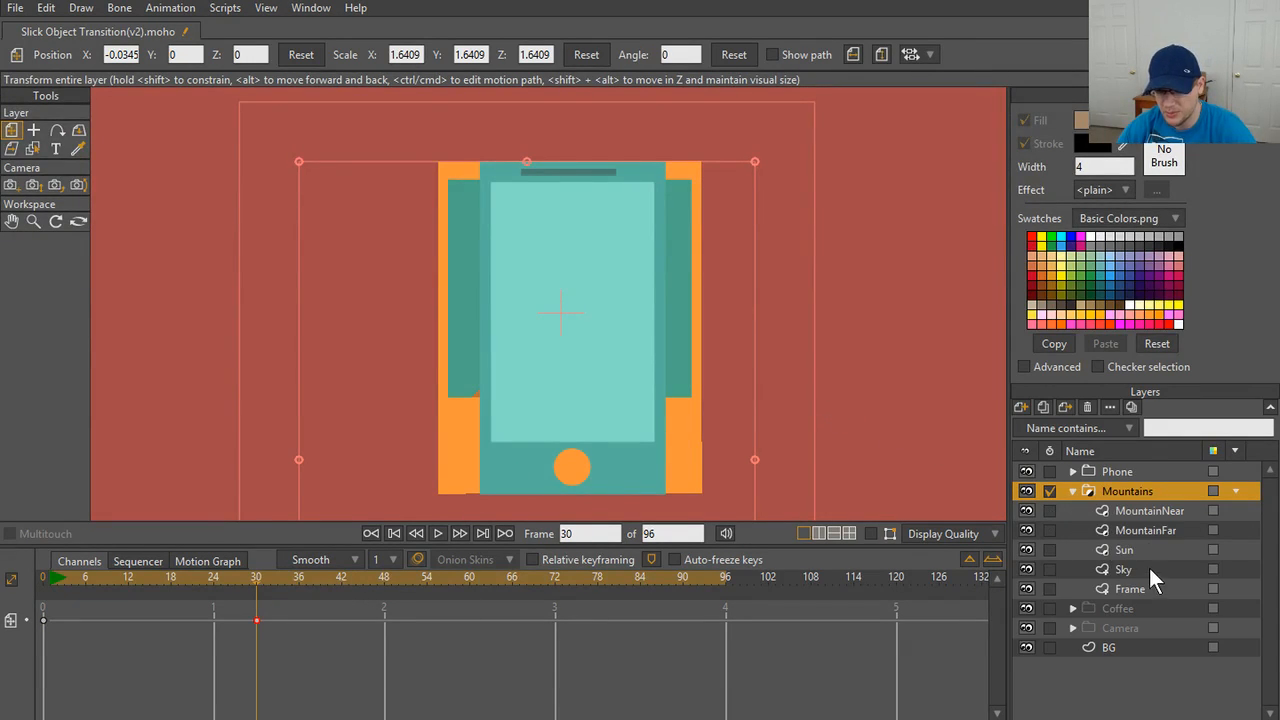
left_click(1137, 590)
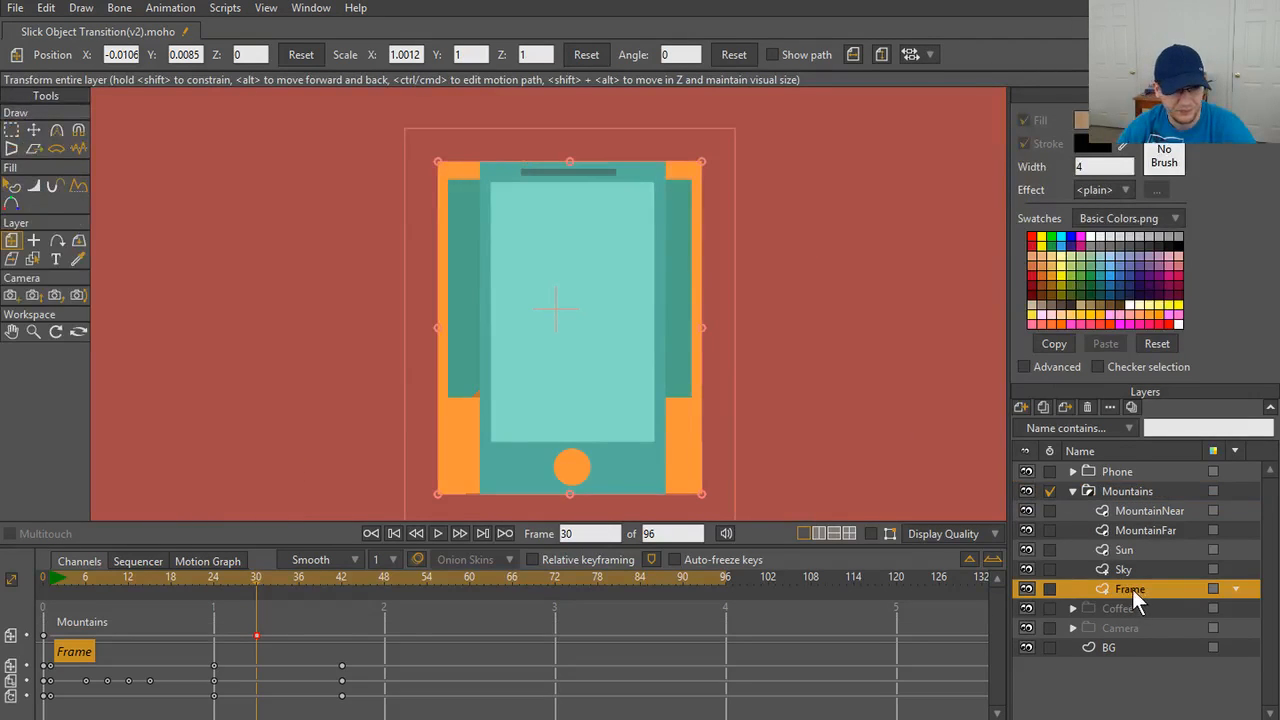
key("t")
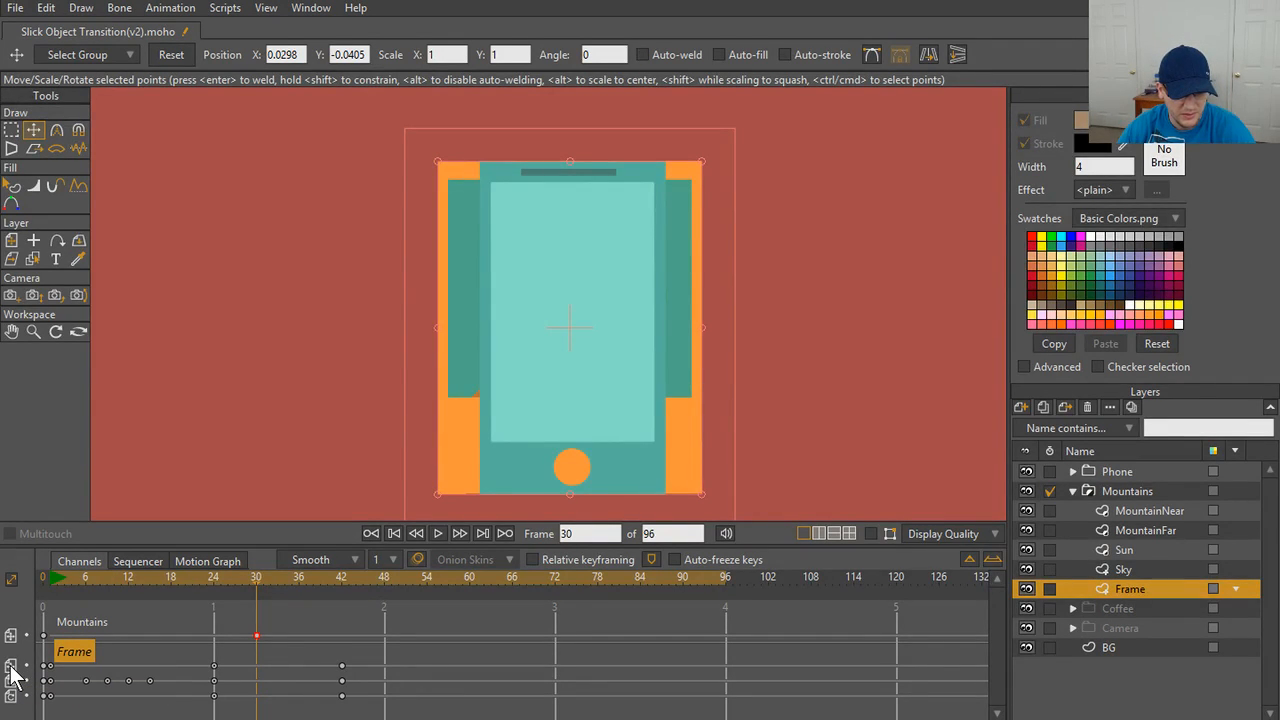
double_click(256, 666)
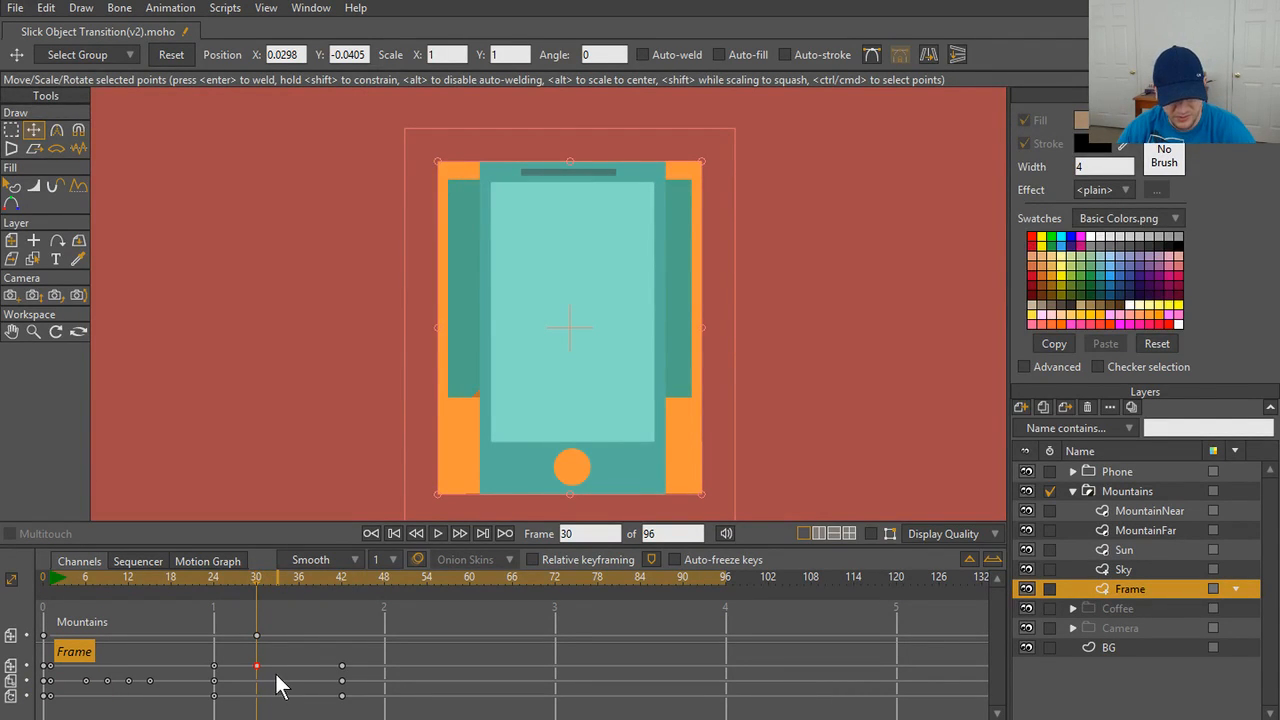
left_click(257, 666)
left_click_drag(254, 579, 290, 684)
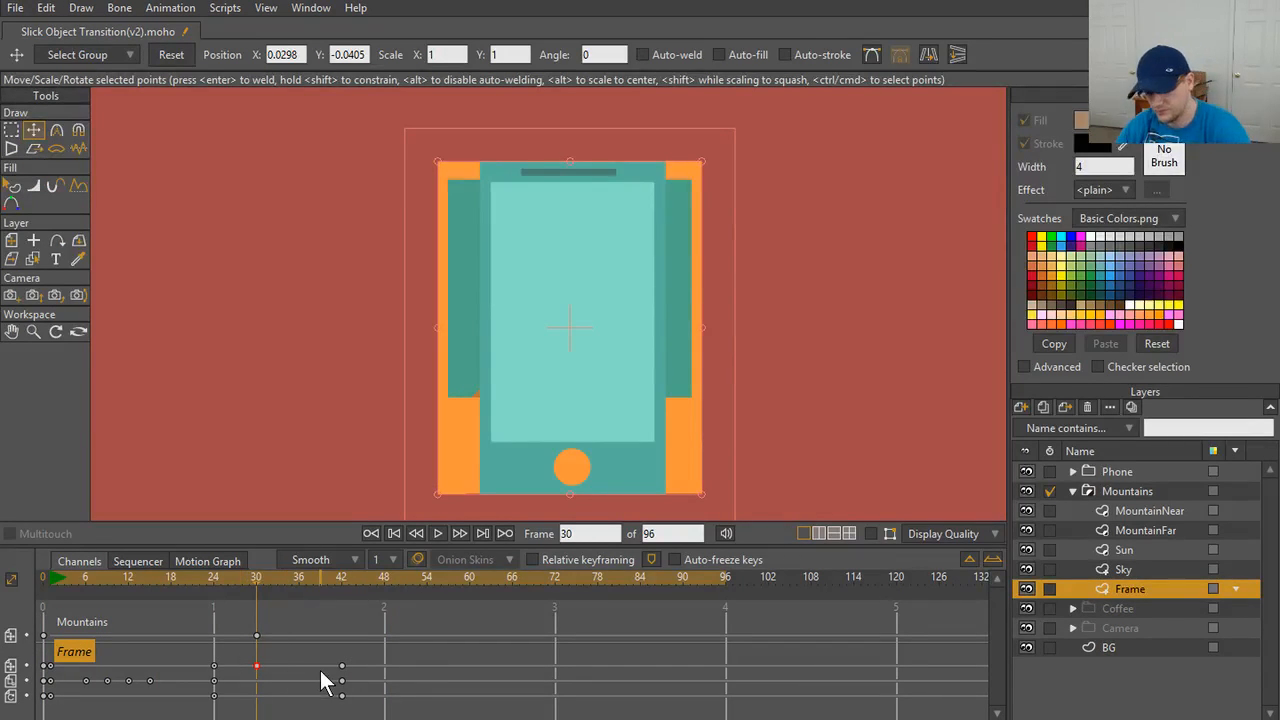
key("Delete")
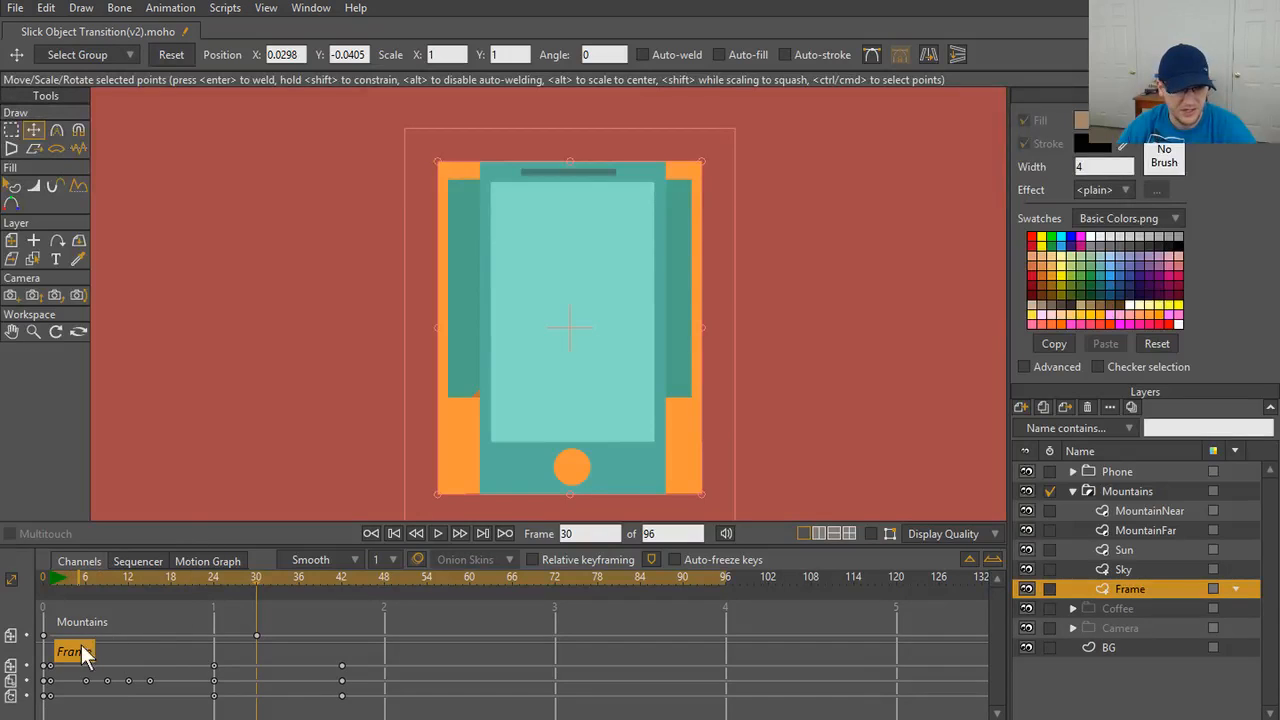
- Compare the Frame layer's alignment at frames 30 and 0 and collapse the Mountains group
left_click(1138, 492)
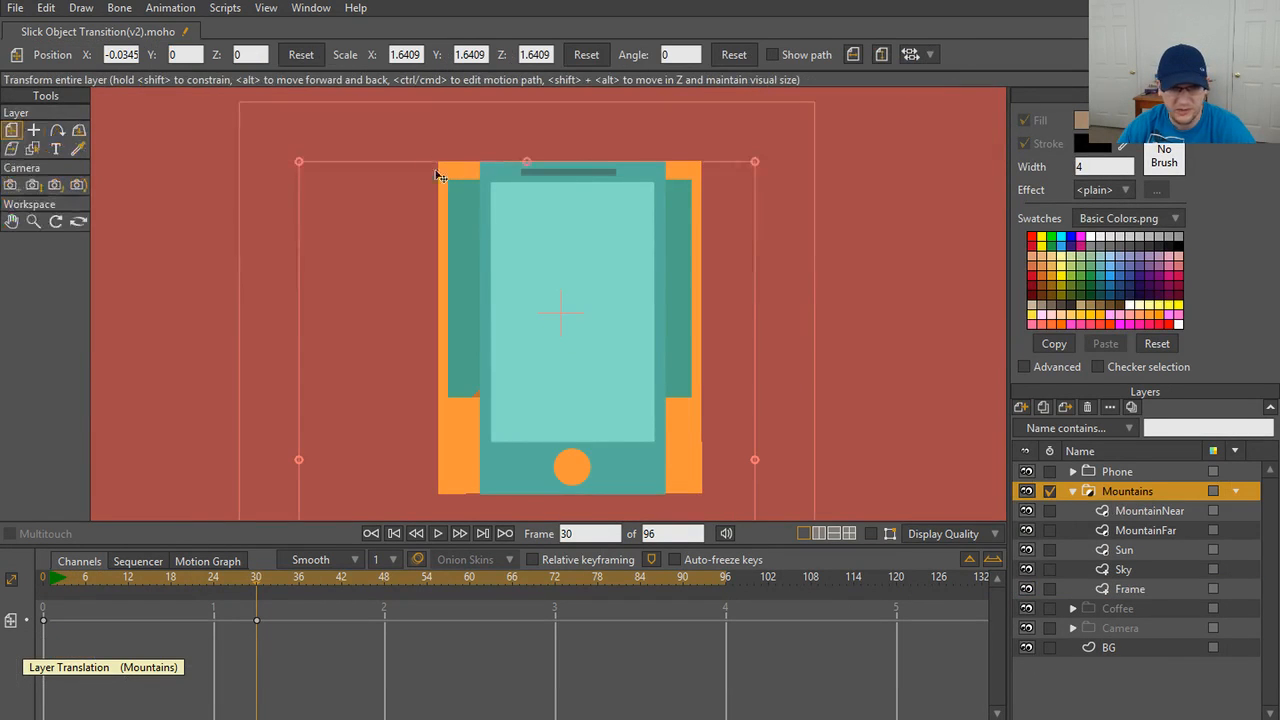
left_click(1142, 592)
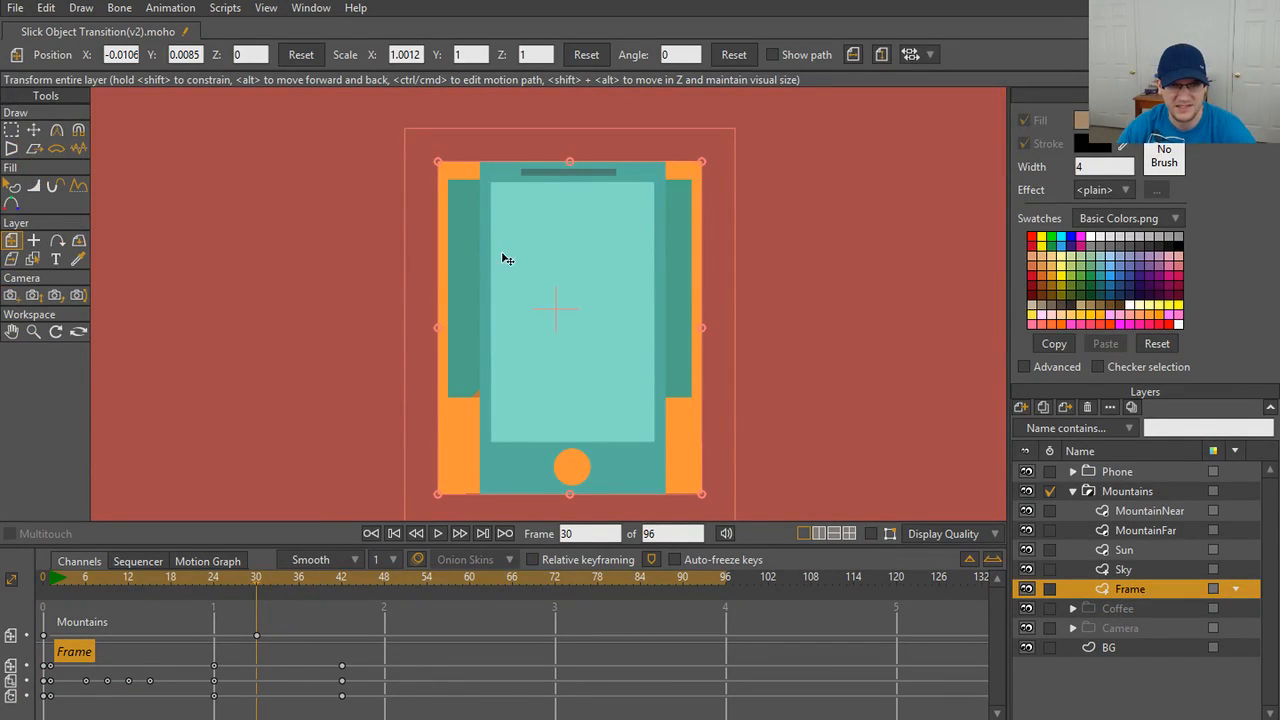
key("ctrl+h")
key("ctrl+h")
key("ctrl+h")
key("ctrl+h")
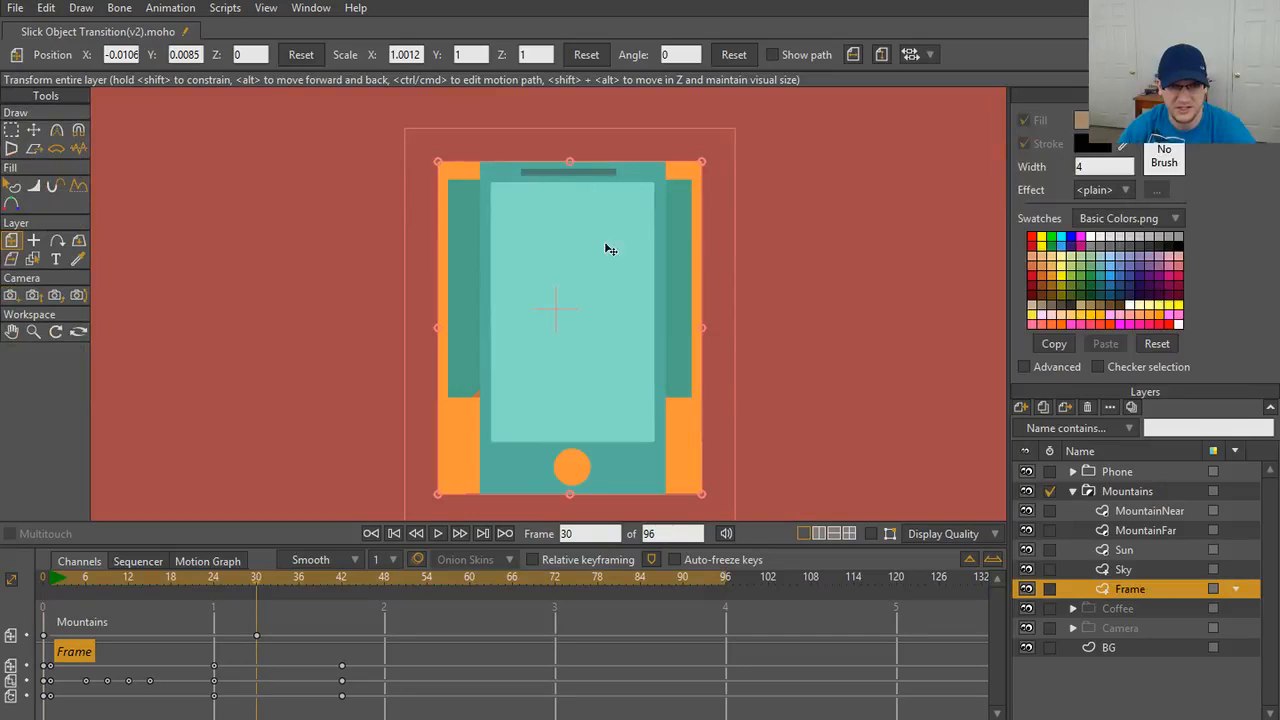
left_click(395, 532)
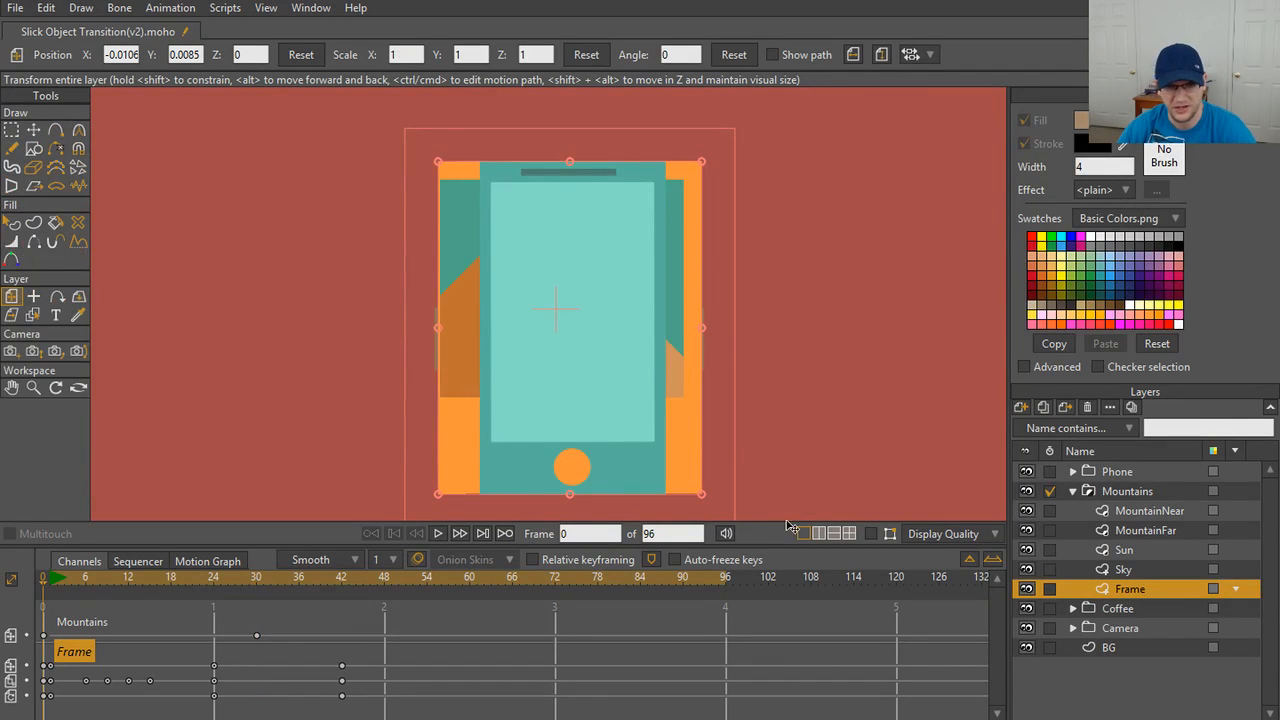
left_click(1073, 491)
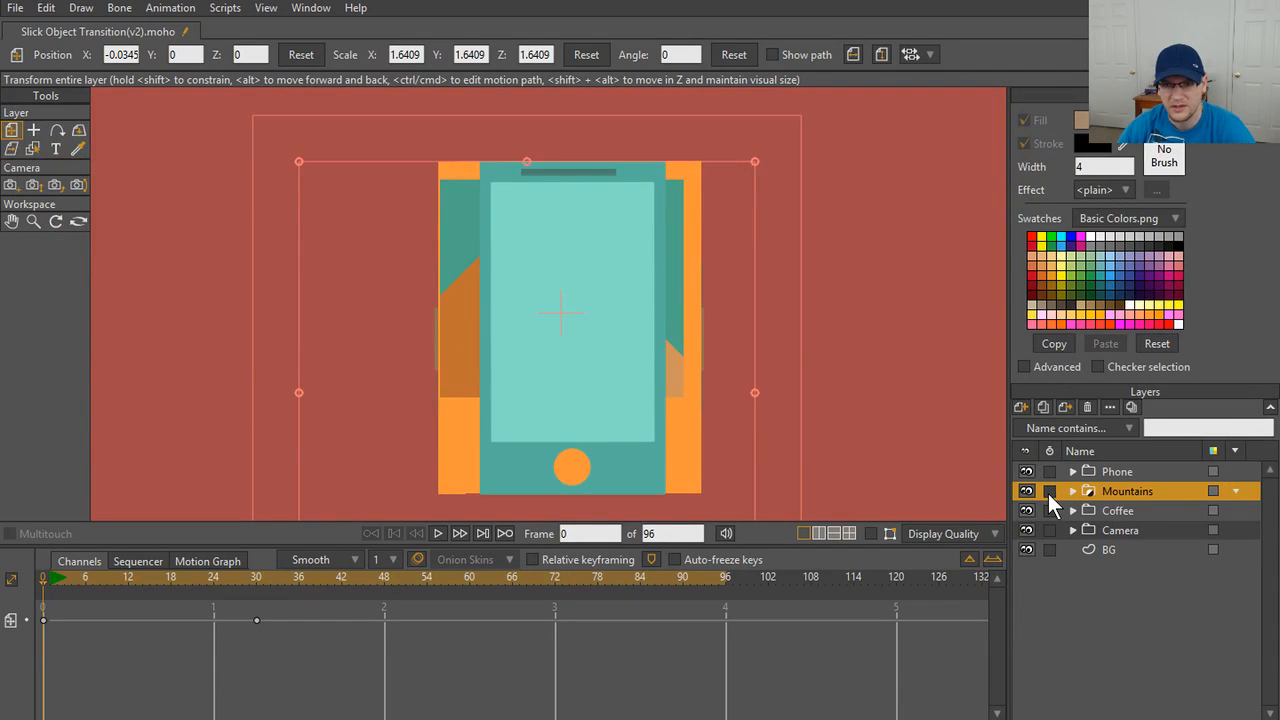
- Move the Coffee group above Phone in the layer order and select it together with the Mountains group
left_click(1050, 474)
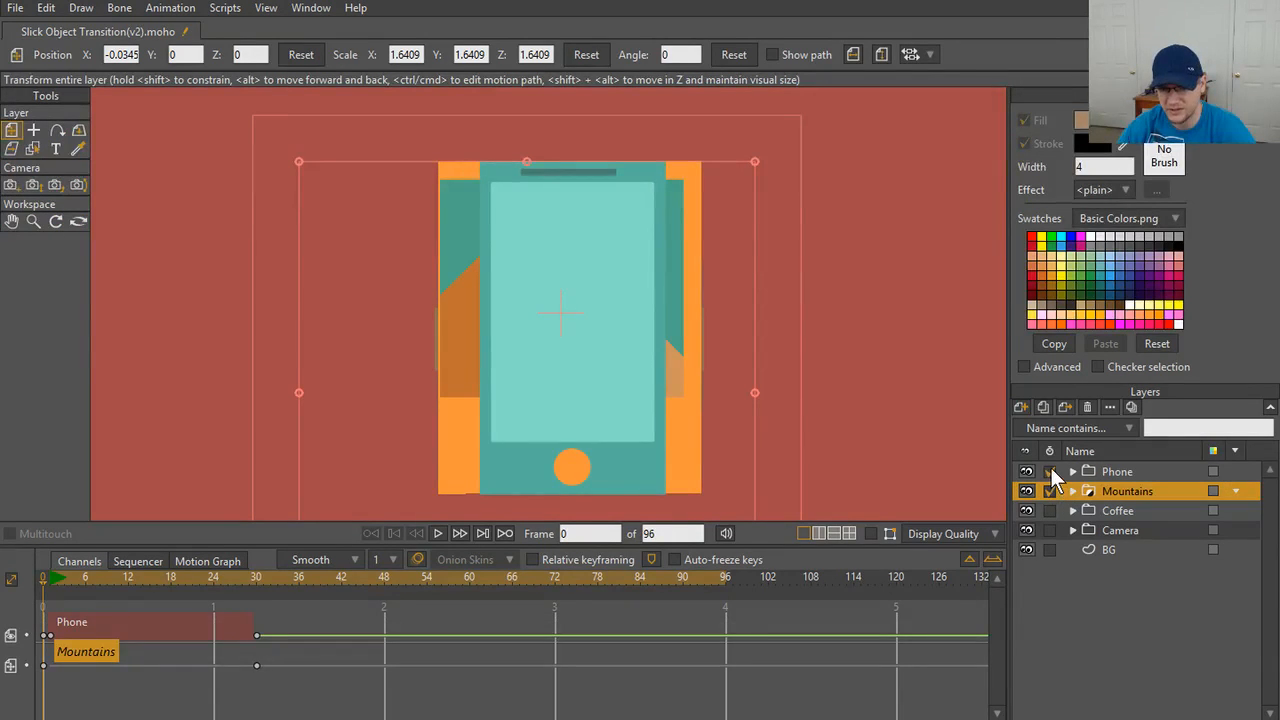
left_click(1050, 469)
left_click_drag(1123, 510, 1126, 463)
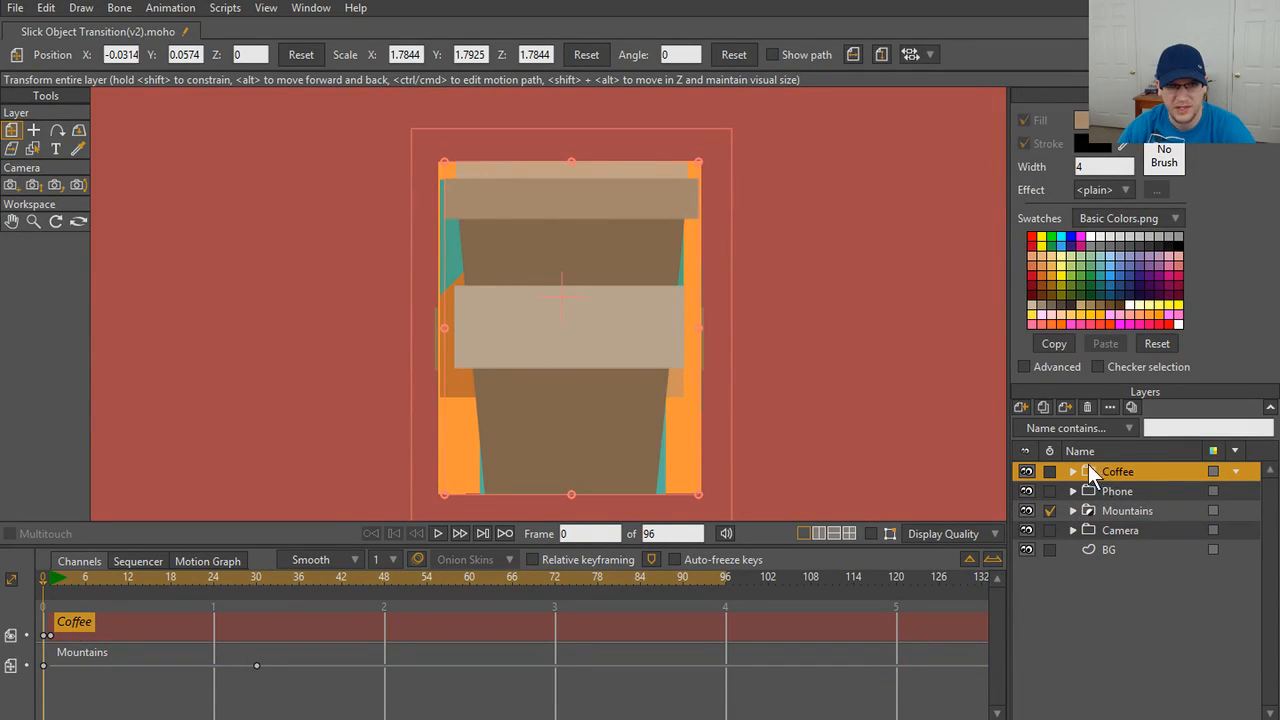
left_click(1132, 512, "ctrl")
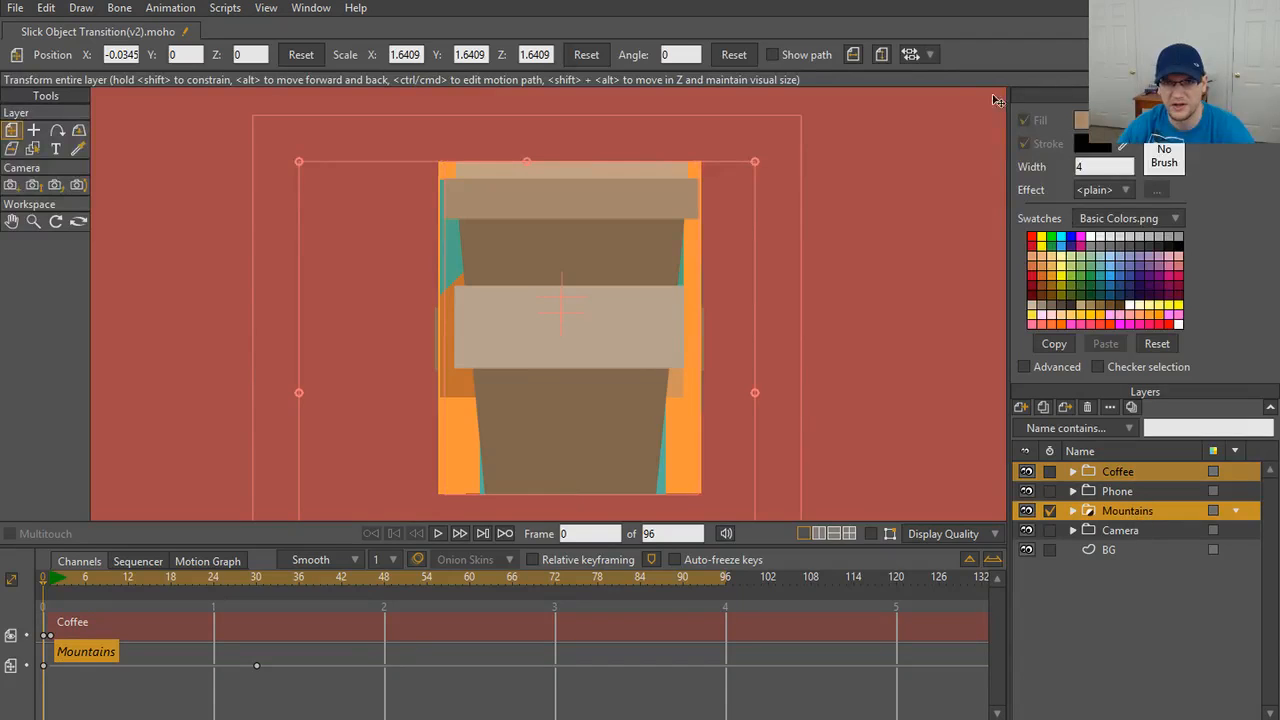
- Place the Coffee group directly below the Phone group in the layer stack and select the Camera group
left_click(930, 54)
left_click(961, 106)
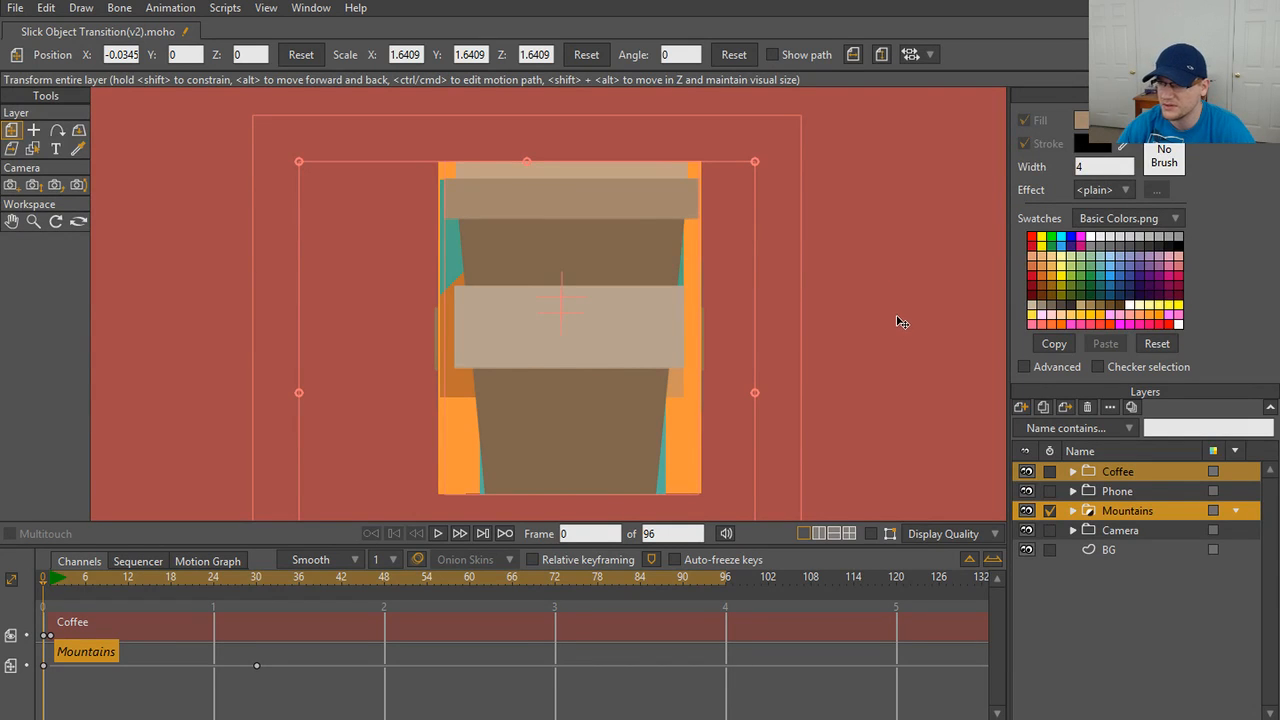
left_click_drag(1125, 510, 1131, 520)
left_click(1131, 524)
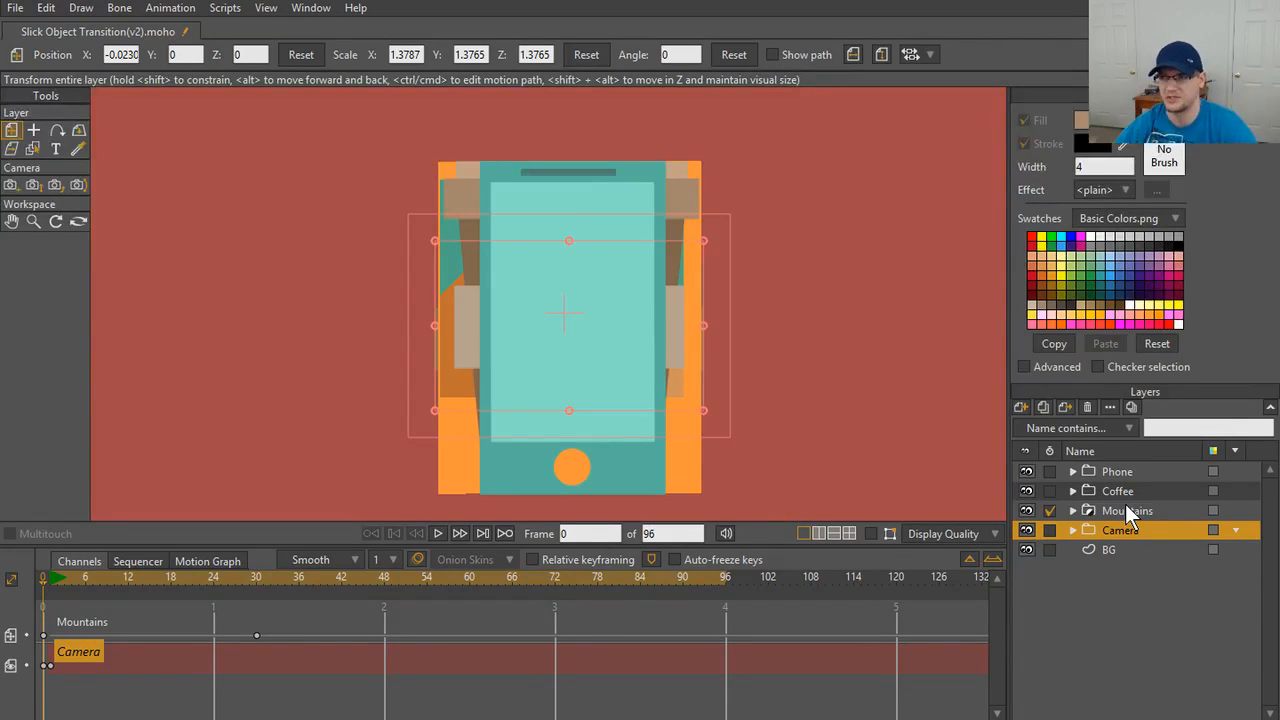
- Move the Camera group to the top of the layer stack and place the Mountains group above it
left_click(1128, 509)
left_click(1132, 494)
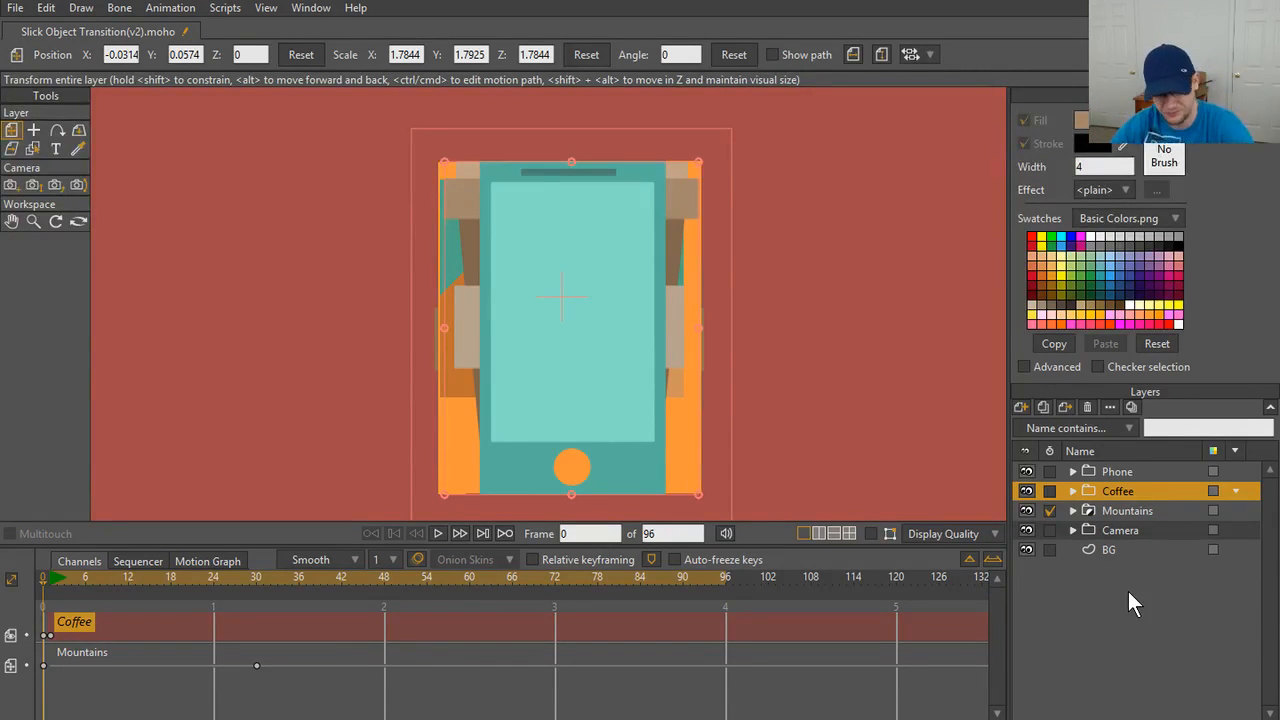
left_click(1128, 511)
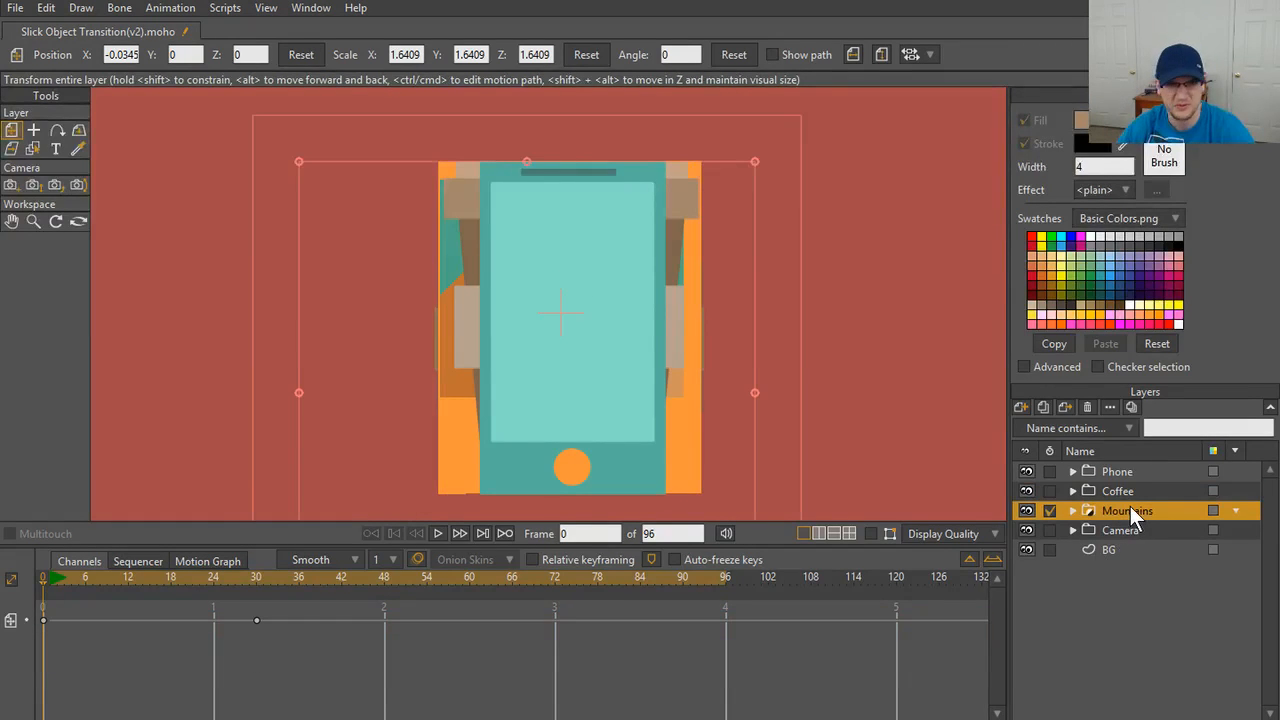
left_click(1130, 530)
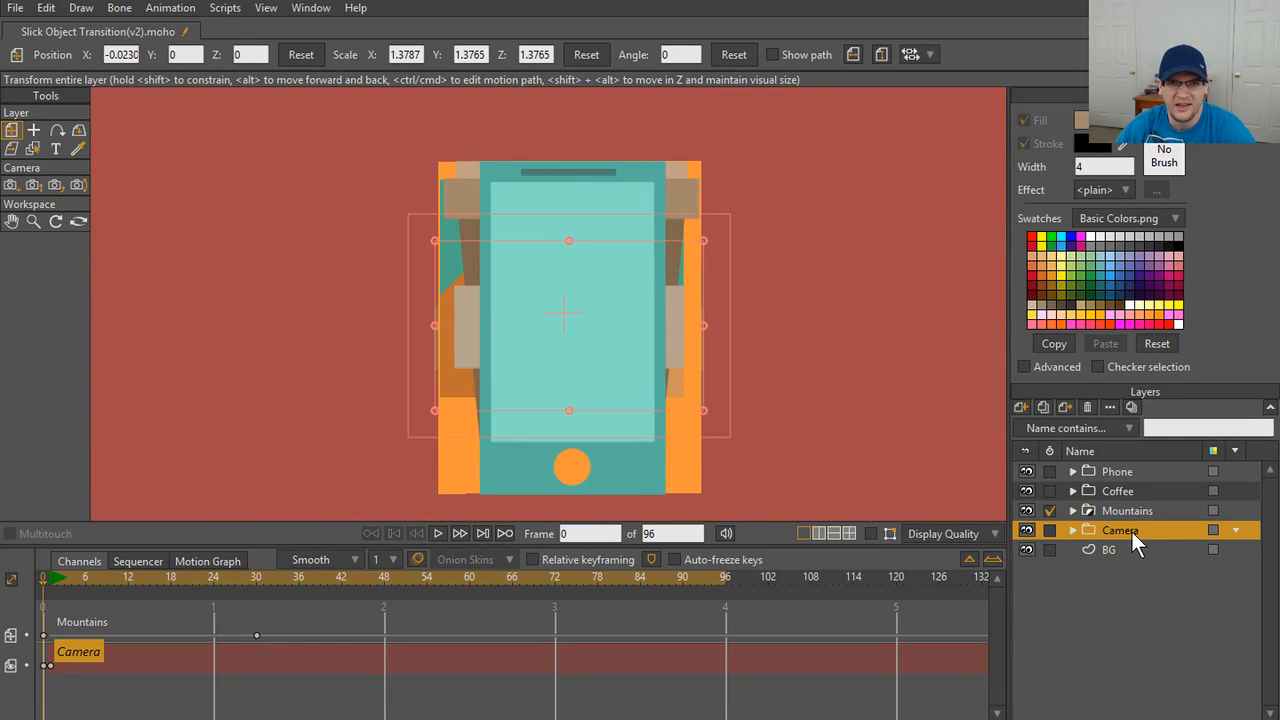
left_click_drag(1116, 530, 1122, 466)
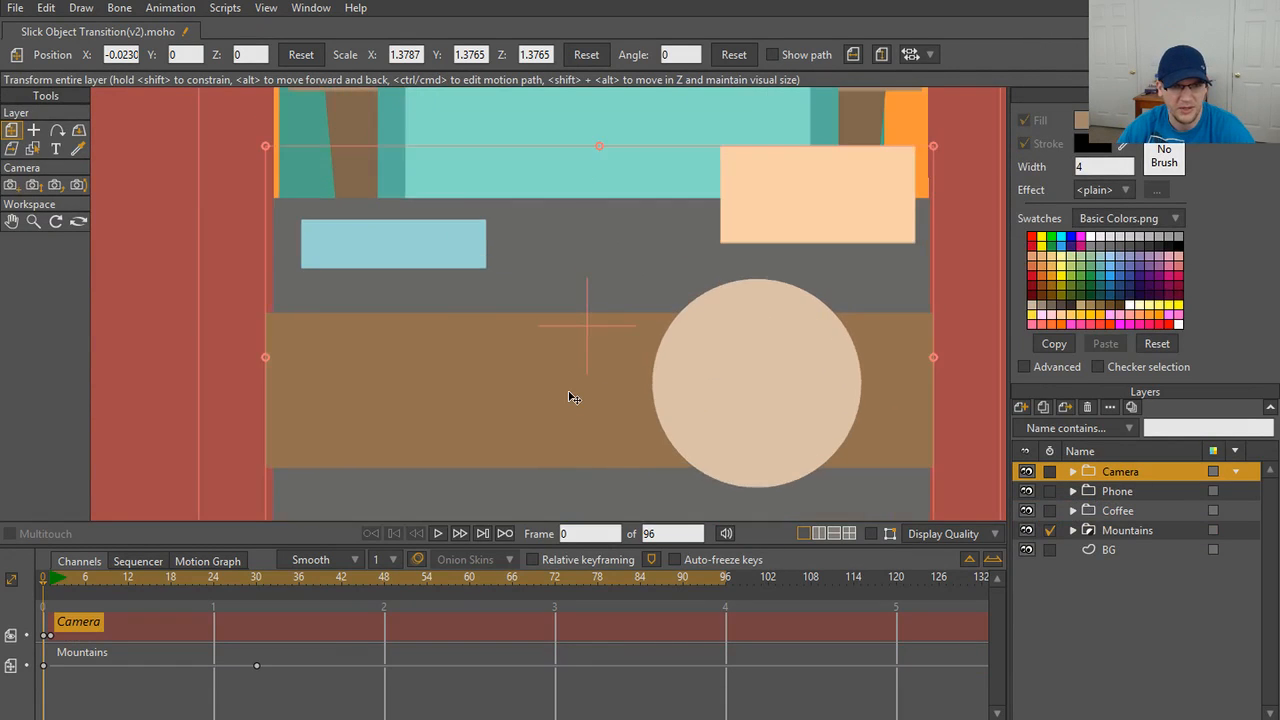
scroll(571, 397, "down", 1)
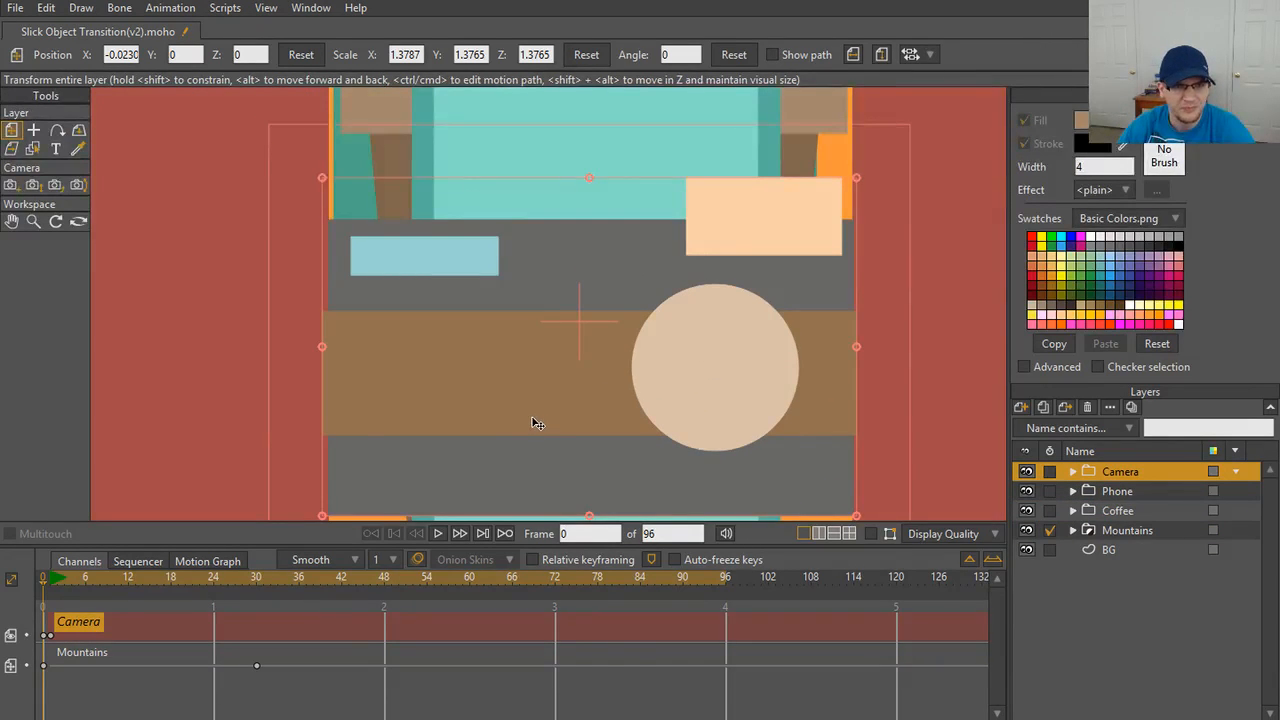
scroll(533, 423, "down", 3)
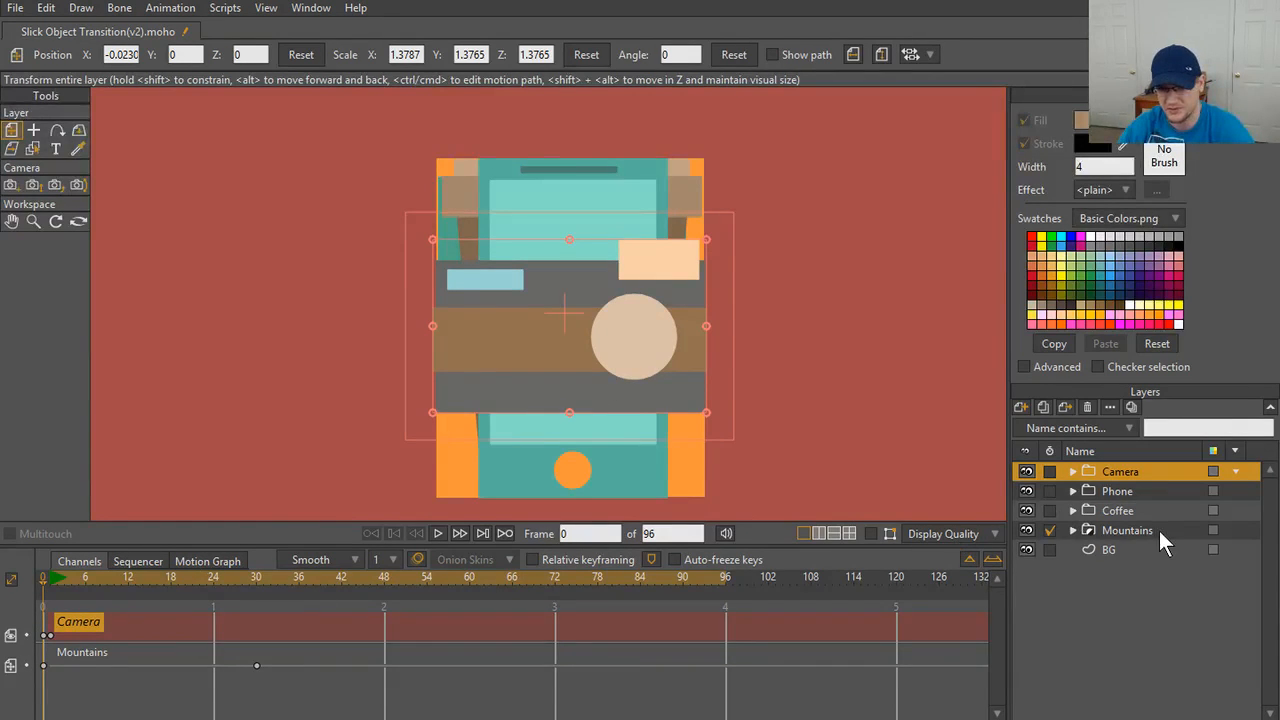
left_click_drag(1158, 528, 1155, 468)
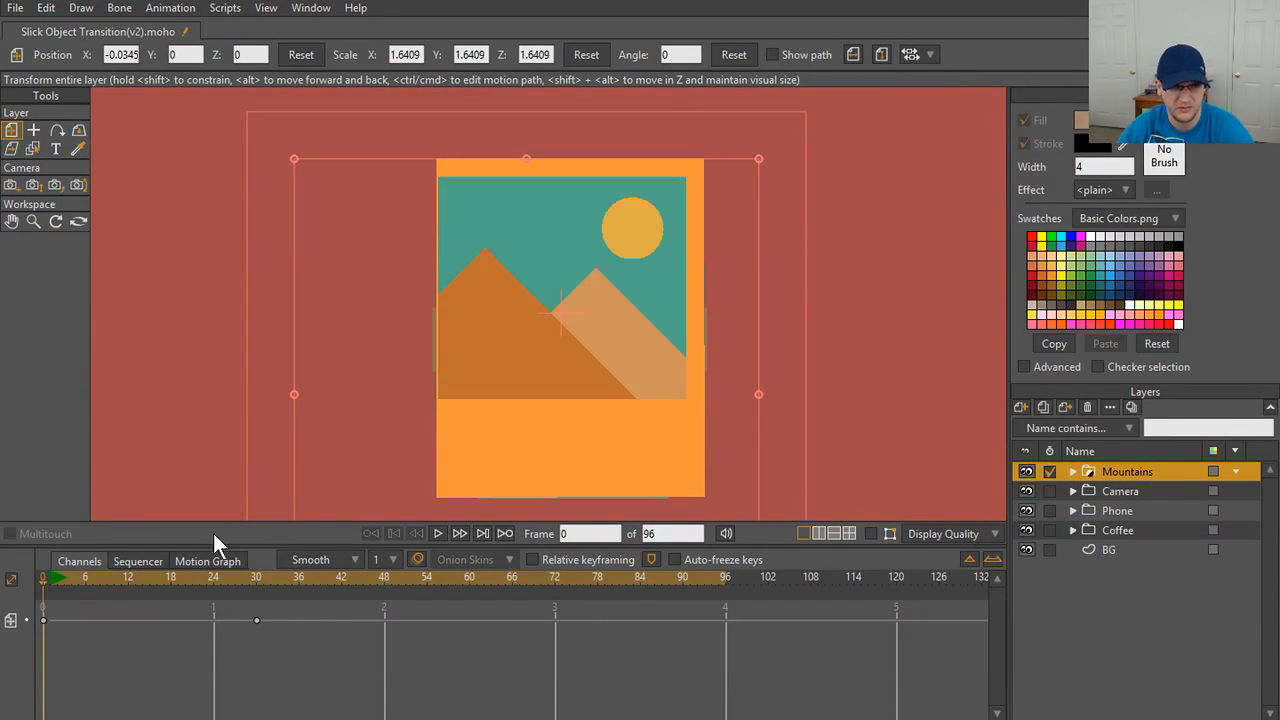
mouse_move(40, 581)
left_mouse_down()
mouse_move(69, 576)
mouse_move(23, 594)
left_mouse_up()
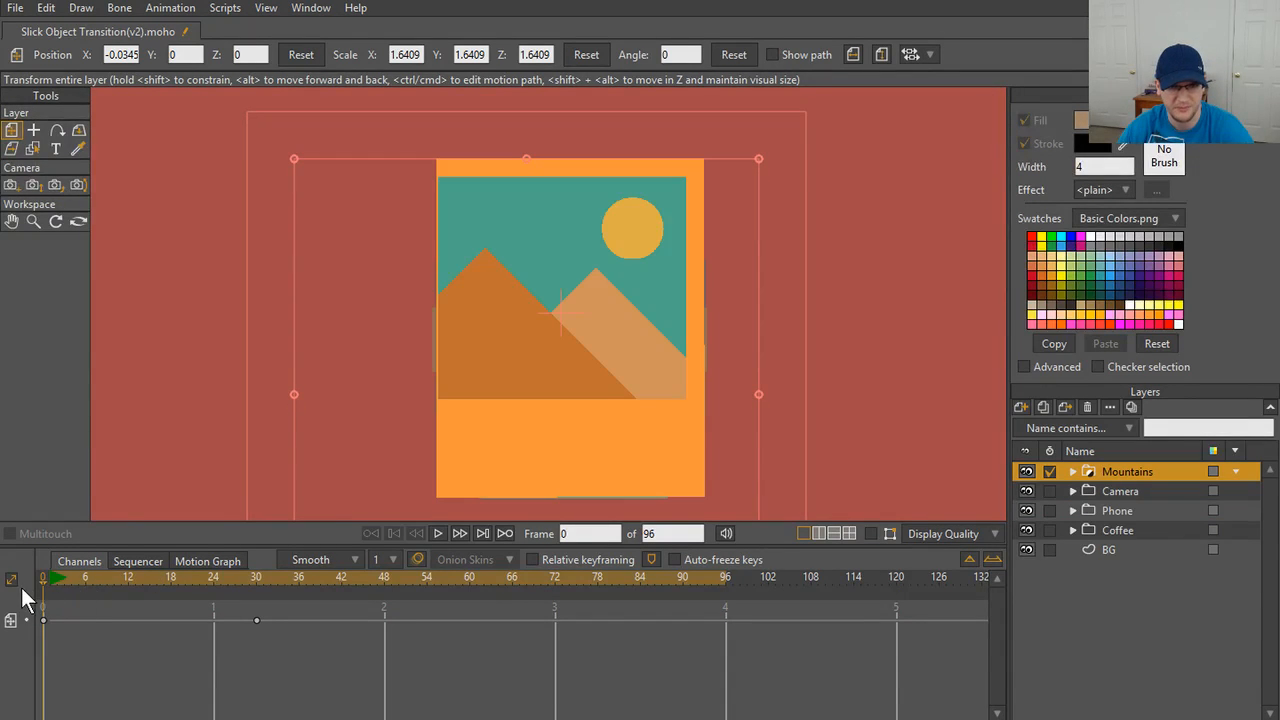
- Select the Sky layer inside the Mountains group and add keyframes at frame 30 in its upper channels
left_click(532, 233)
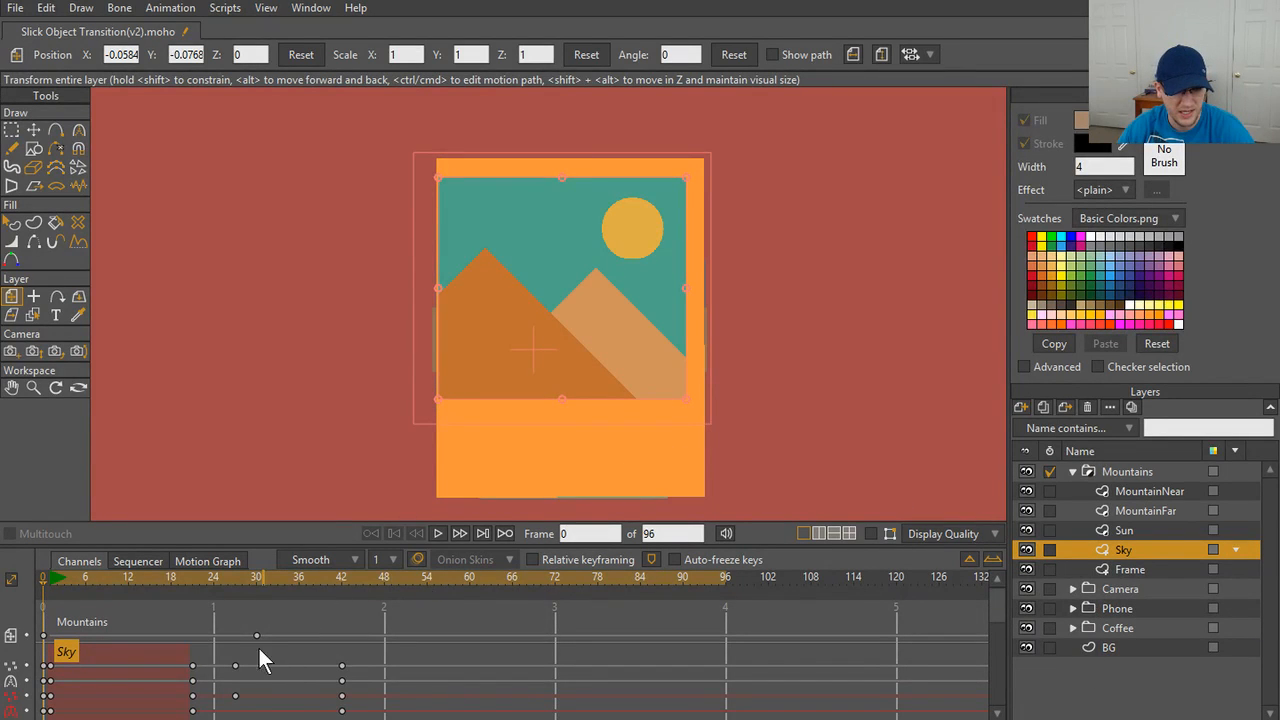
mouse_move(35, 575)
left_mouse_down()
mouse_move(263, 583)
mouse_move(20, 620)
left_mouse_up()
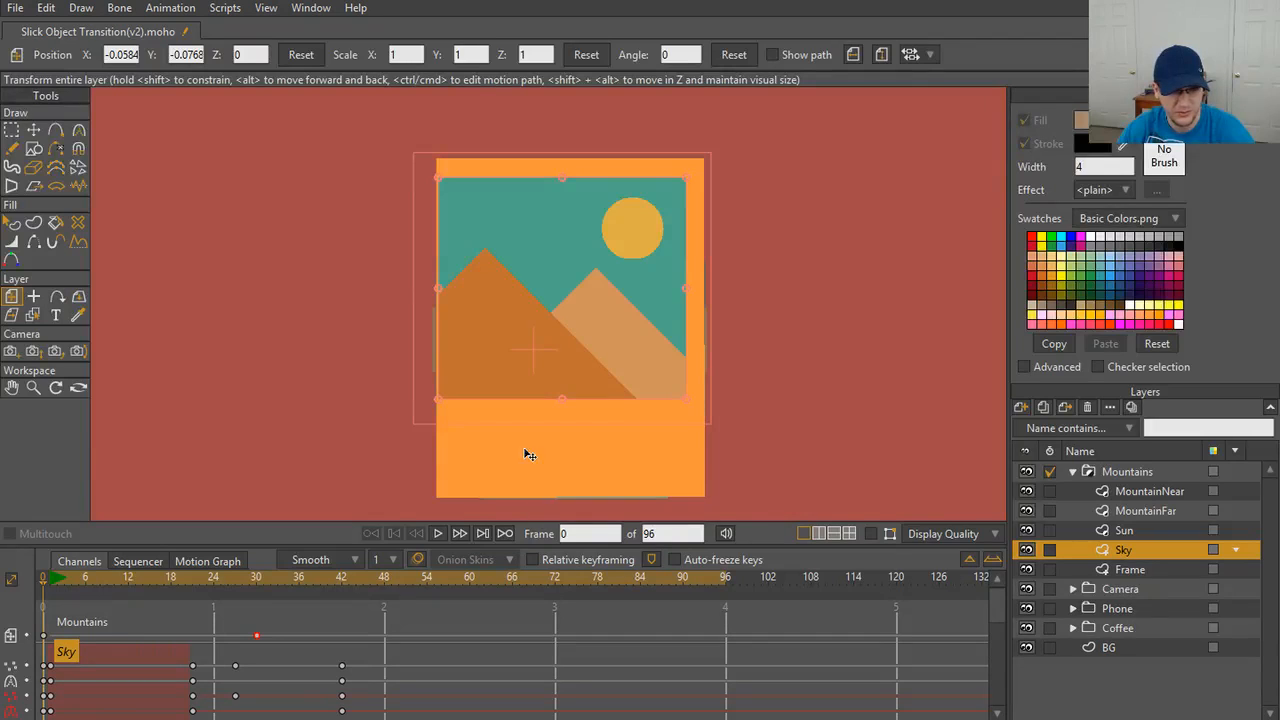
left_click(255, 580)
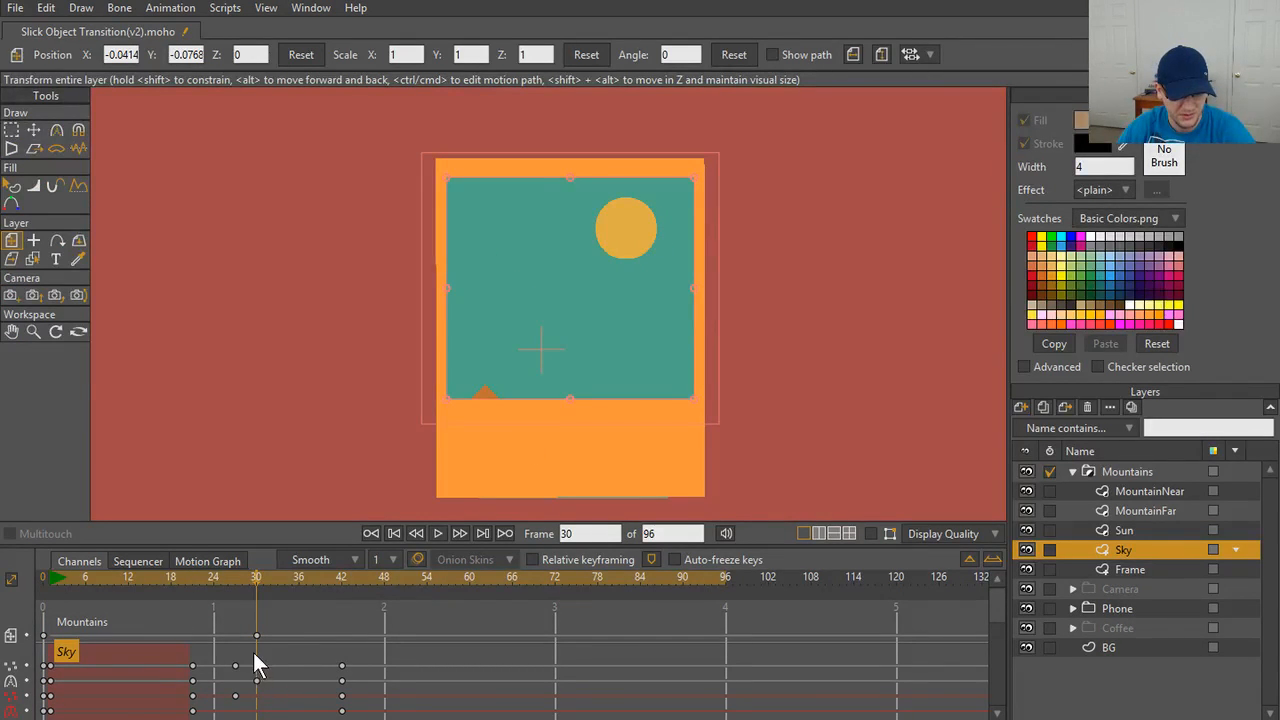
left_click_drag(252, 657, 280, 691)
left_click_drag(255, 580, 37, 616)
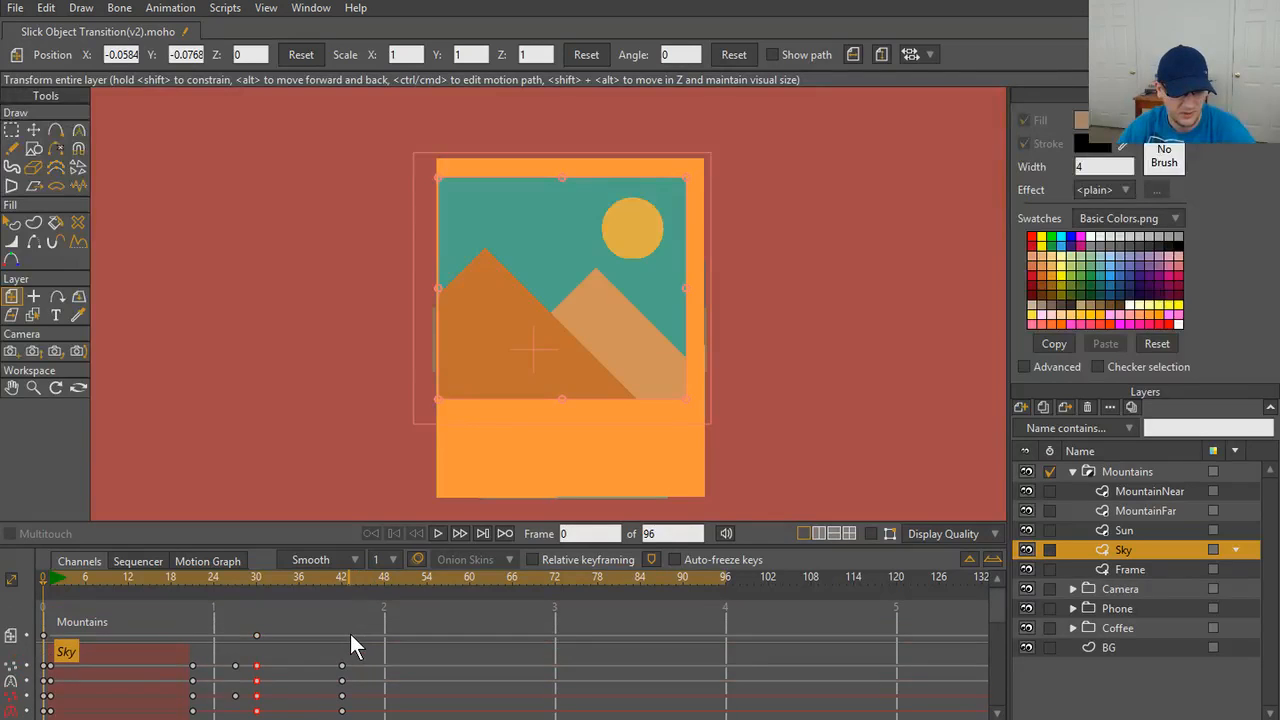
- Add a keyframe at frame 30 in the Sky layer's lowest channel and select all Sky keyframes at that frame
left_click(244, 607)
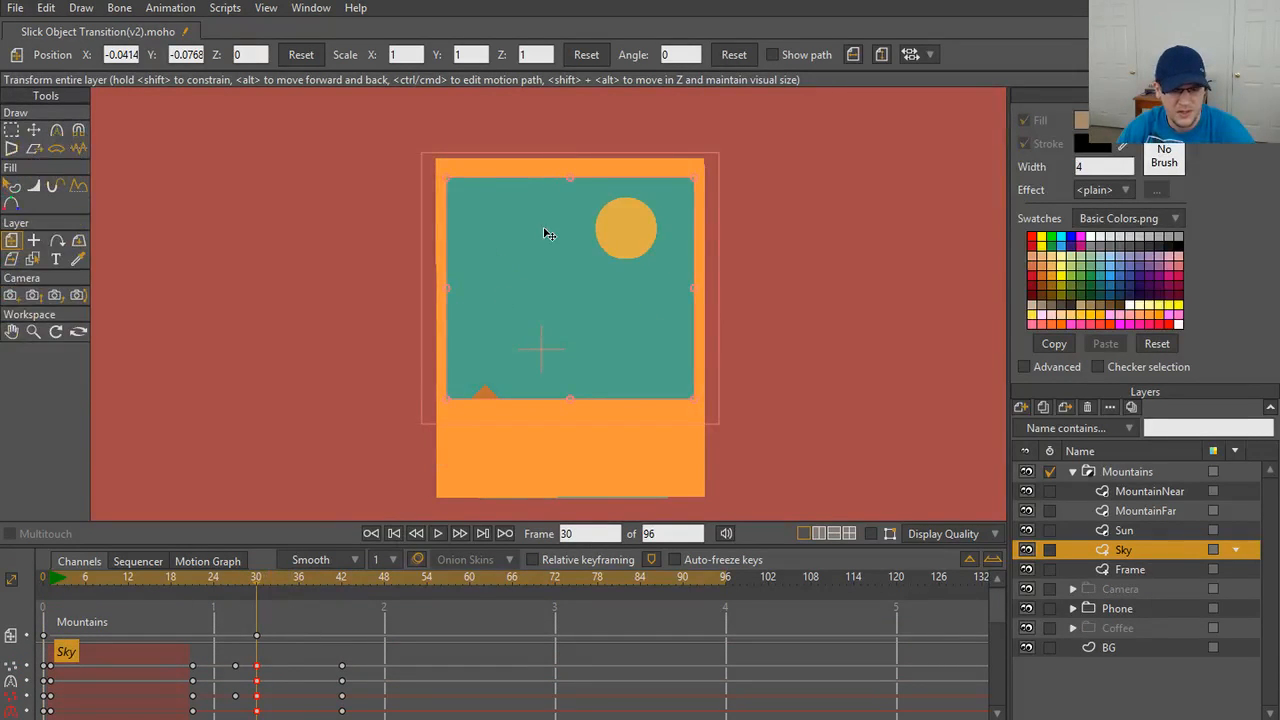
scroll(345, 660, "down", 1)
mouse_move(256, 581)
left_mouse_down()
mouse_move(204, 586)
mouse_move(258, 590)
left_mouse_up()
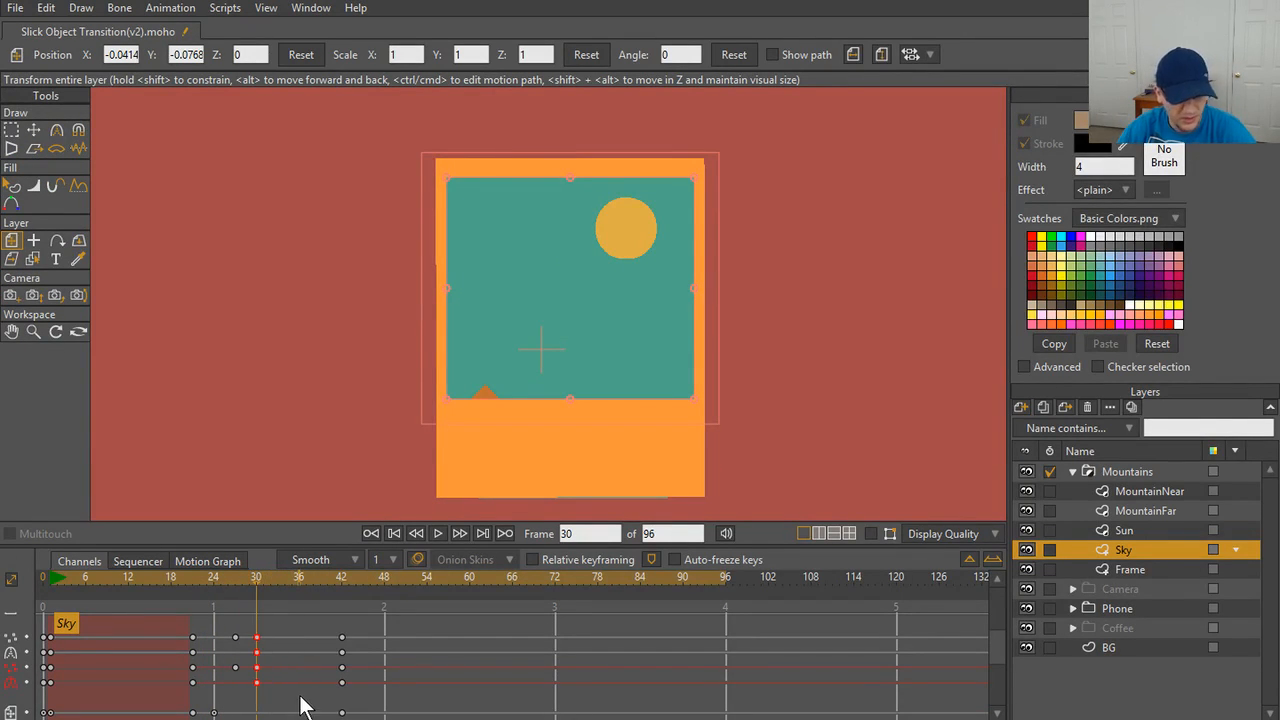
scroll(288, 680, "down", 1)
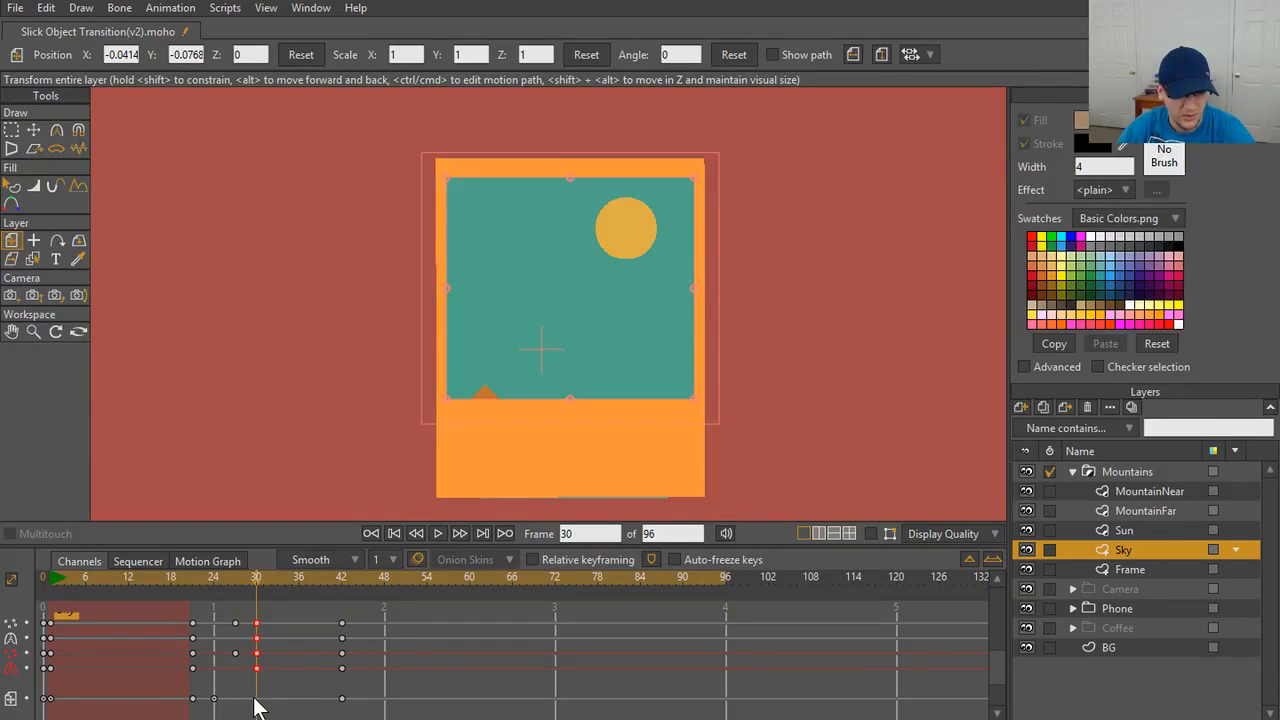
double_click(256, 699)
left_click_drag(250, 616, 265, 703)
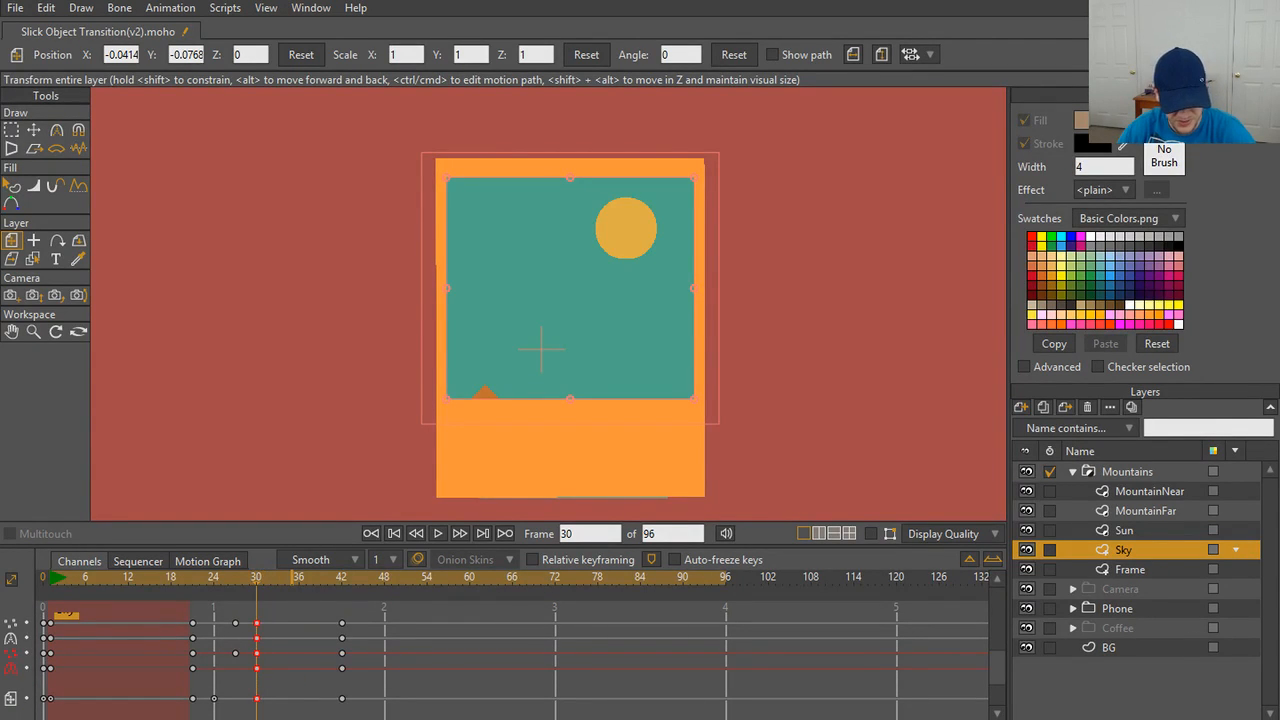
- Make the timeline area taller so all of the Sky layer's channels fit, keeping the playhead on frame 30
scroll(286, 688, "up", 3)
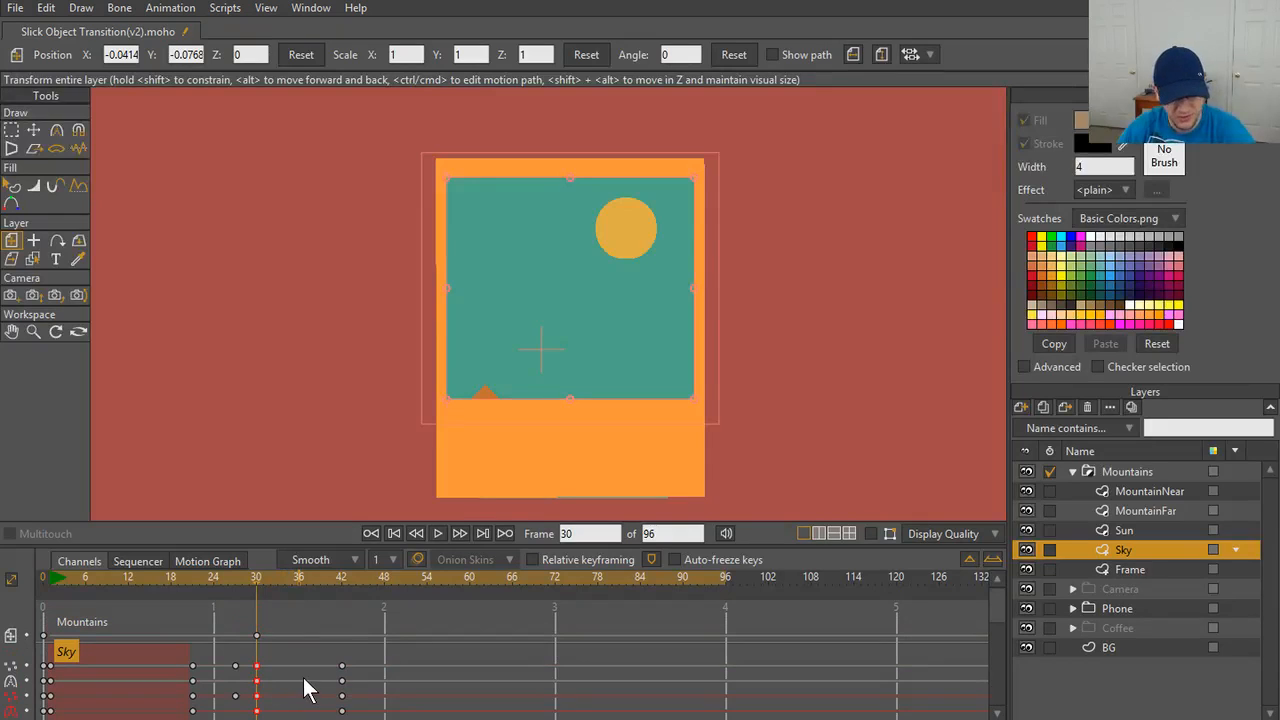
scroll(306, 685, "down", 1)
scroll(308, 682, "up", 1)
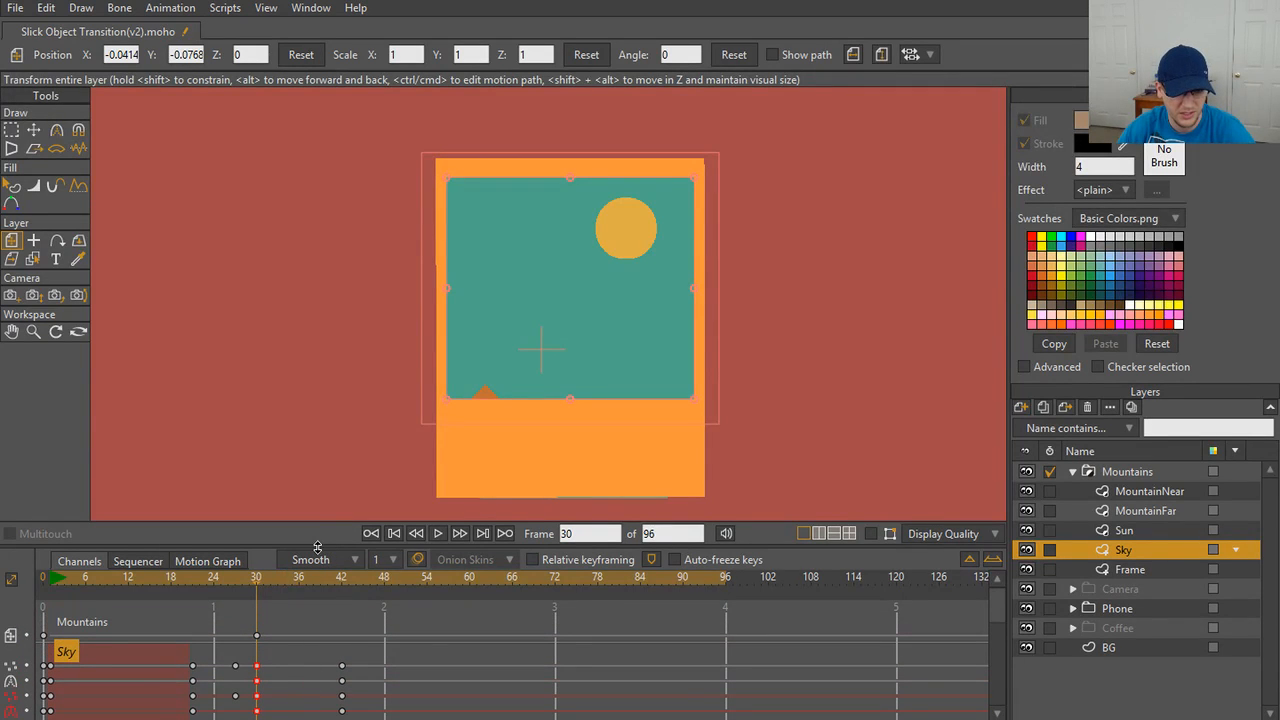
left_click_drag(318, 546, 322, 504)
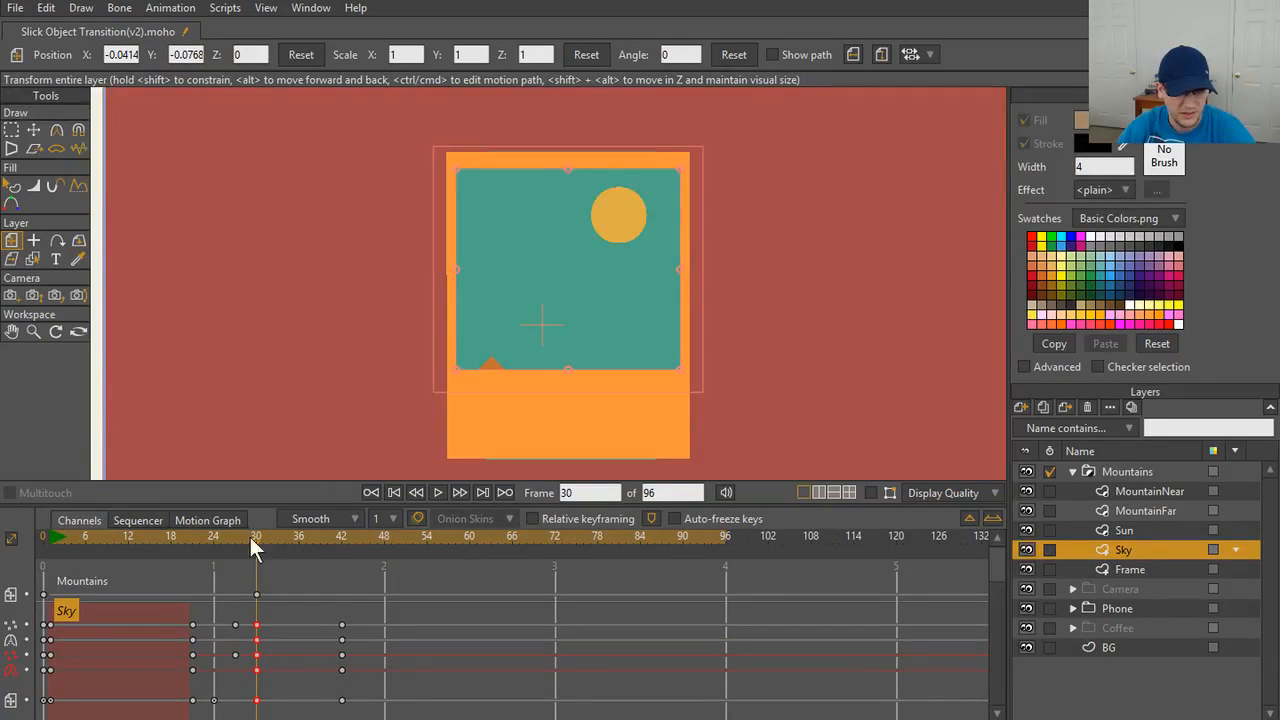
mouse_move(252, 538)
left_mouse_down()
mouse_move(75, 558)
mouse_move(258, 561)
left_mouse_up()
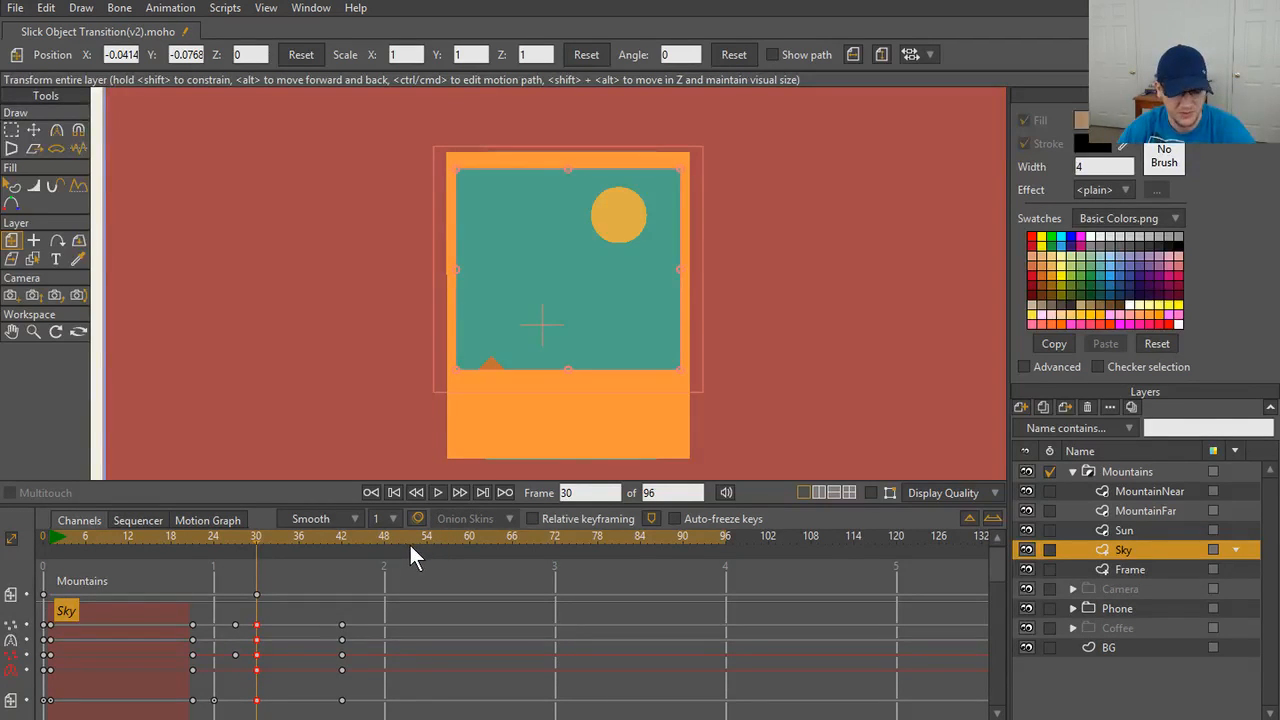
- Switch between frames 0 and 30 to compare the Sky layer's position within the picture frame
key("ctrl+0")
key("ctrl+0")
key("ctrl+0")
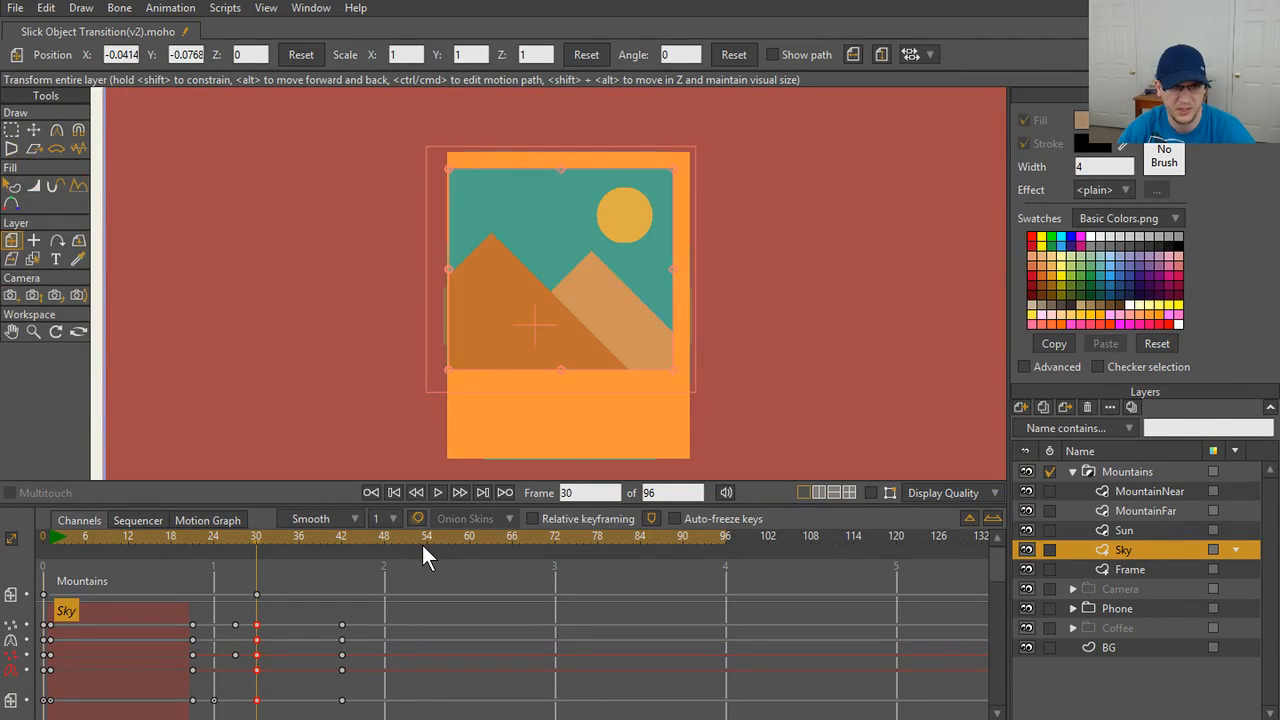
key("ctrl+0")
key("ctrl+0")
key("ctrl+0")
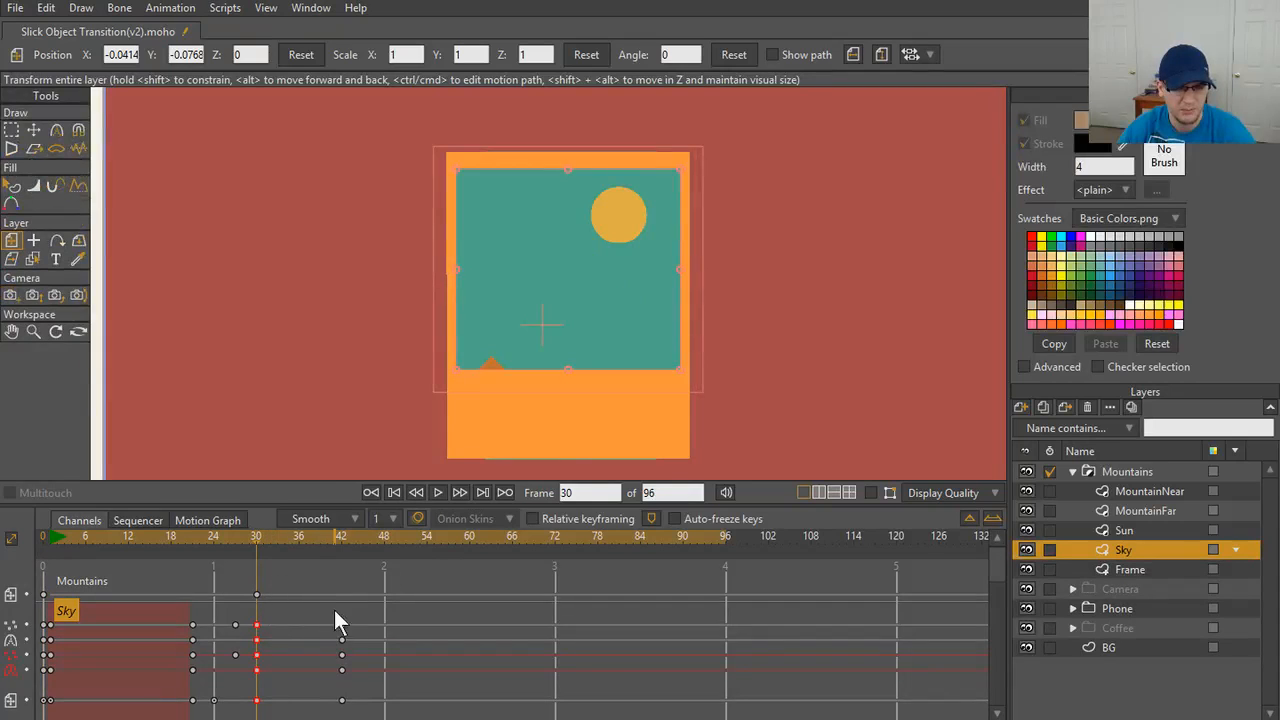
key("ctrl+0")
key("ctrl+0")
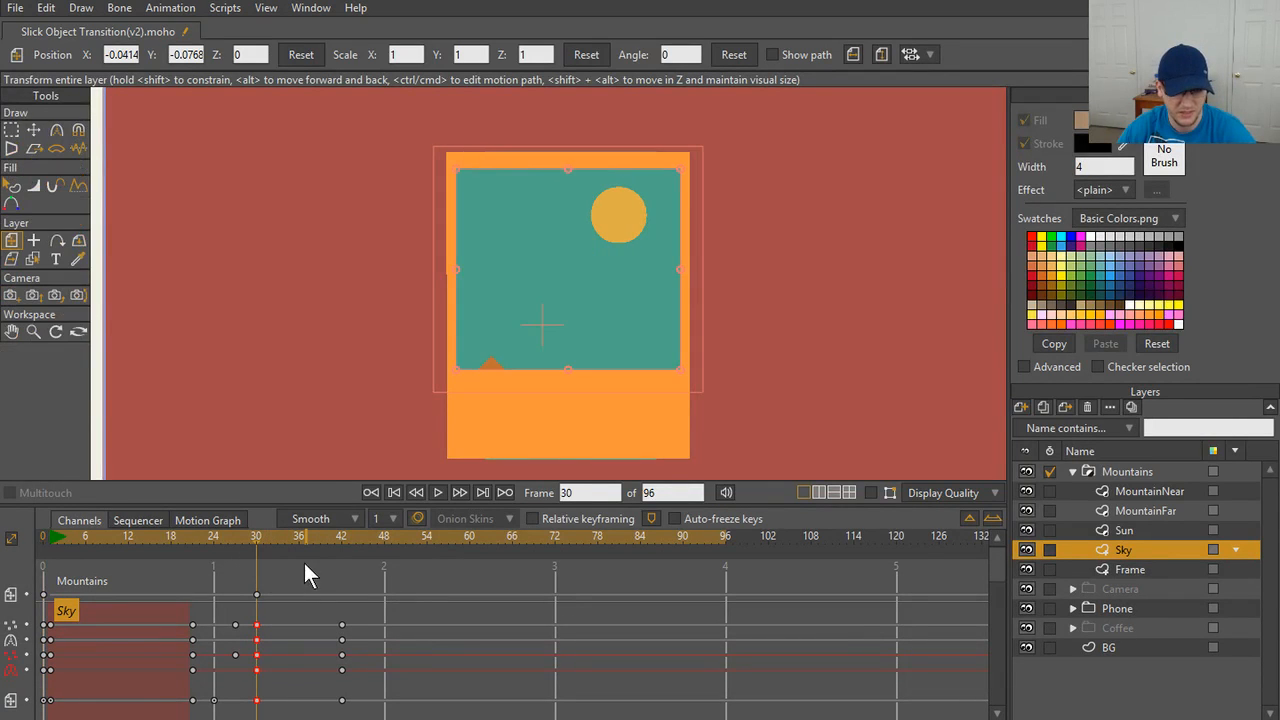
- Shift the Sky layer to X position -0.0414 at frame 0 and delete its keyframes at frame 30
key("ctrl+0")
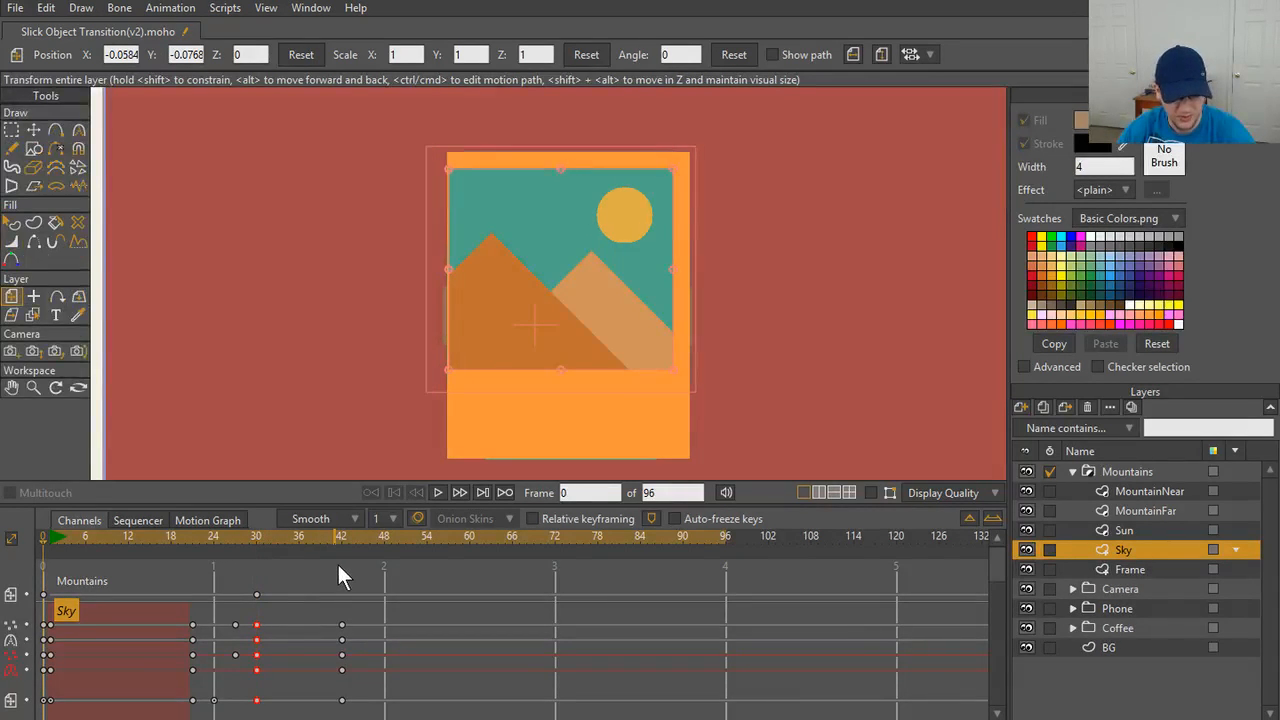
key("Right")
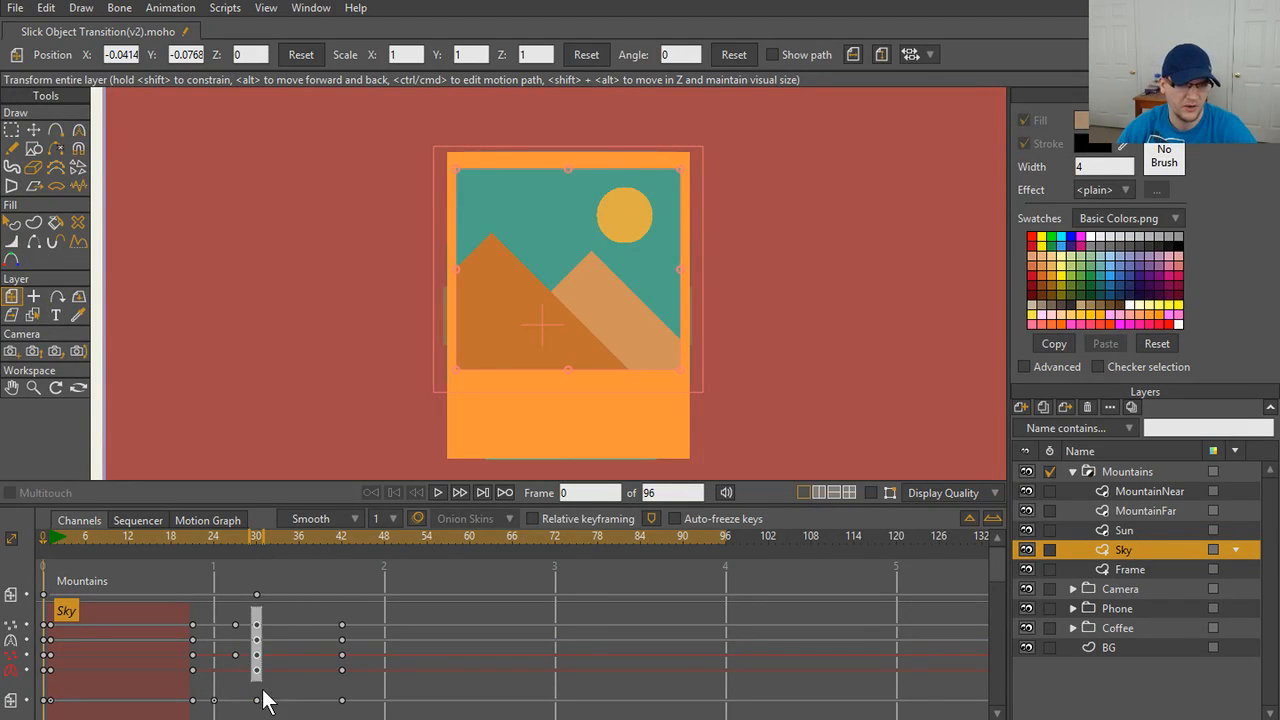
key("Delete")
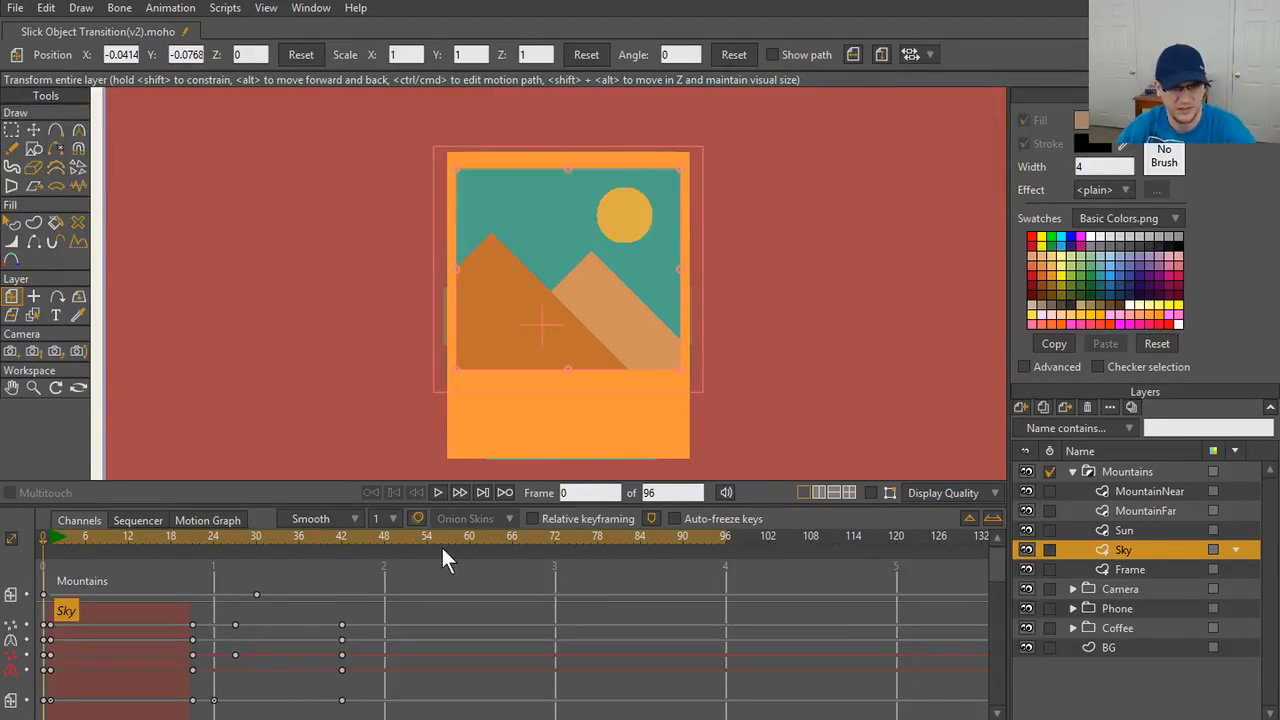
- Play the animation and stop it to check the Mountains picture transition
left_click(437, 493)
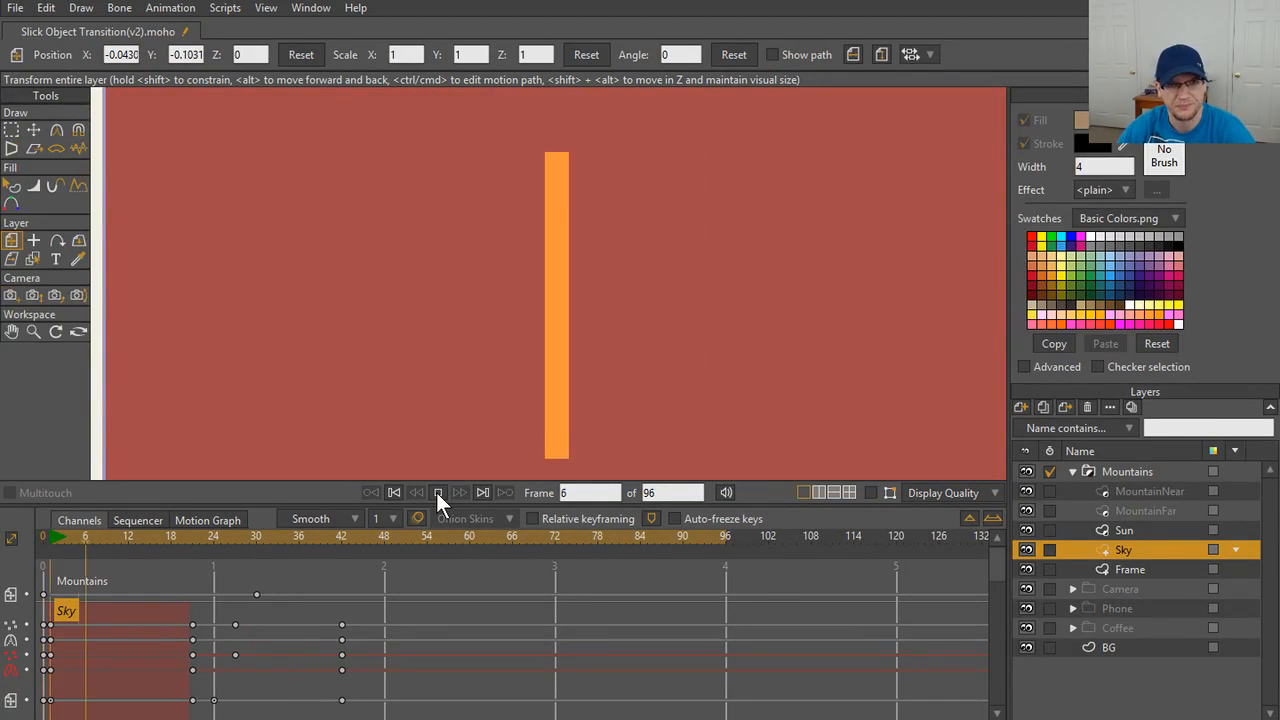
left_click(437, 493)
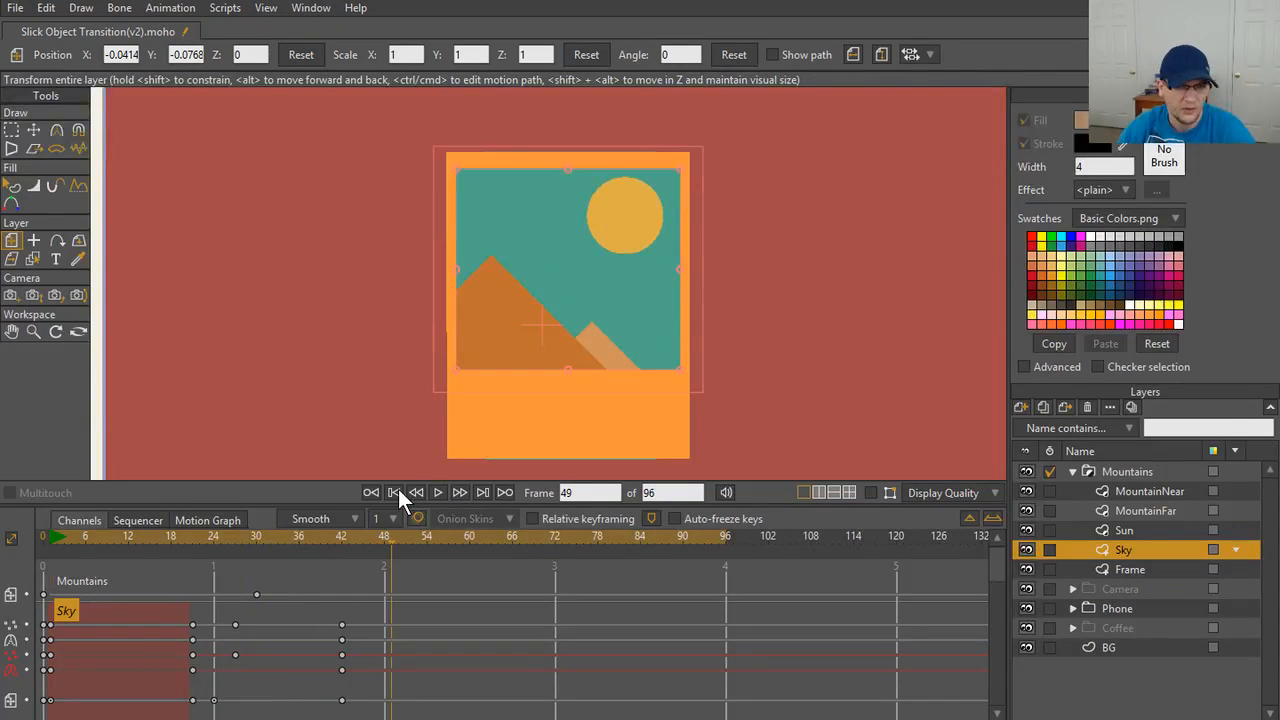
- Collapse the Mountains group and move the Phone group to the top of the layer stack
left_click(1072, 472)
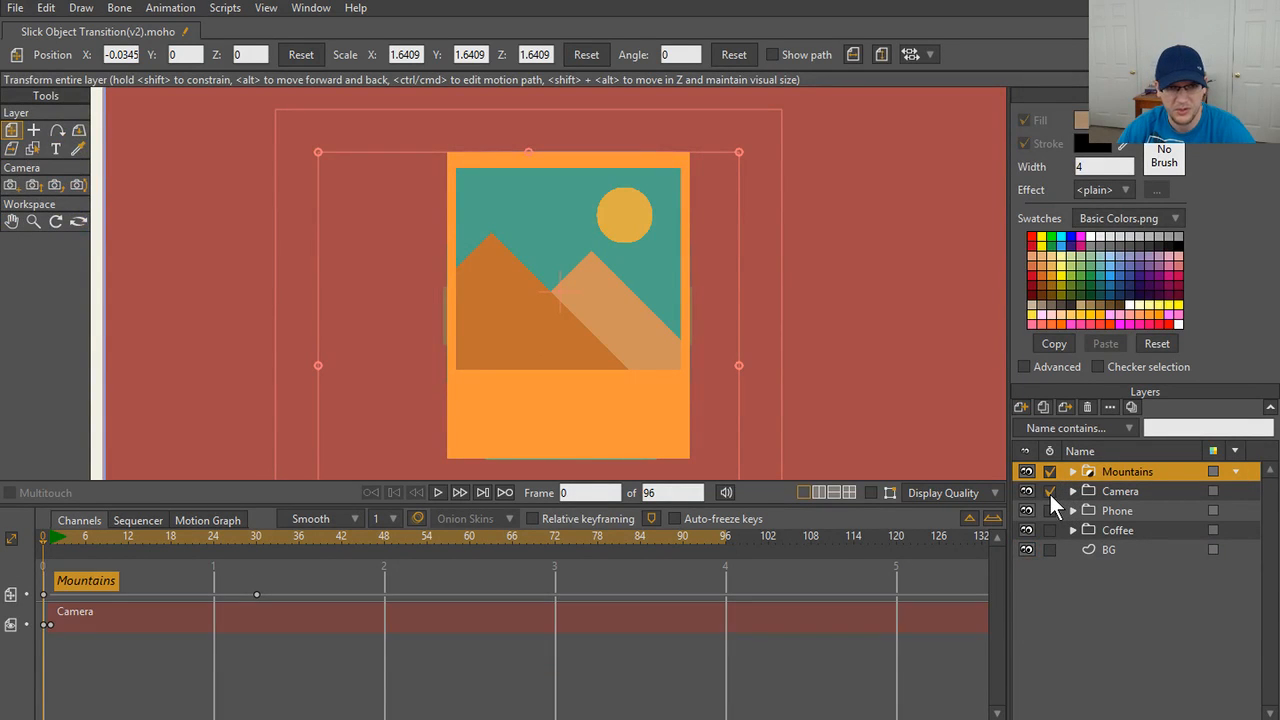
left_click(1108, 510)
left_click_drag(1117, 482, 1117, 466)
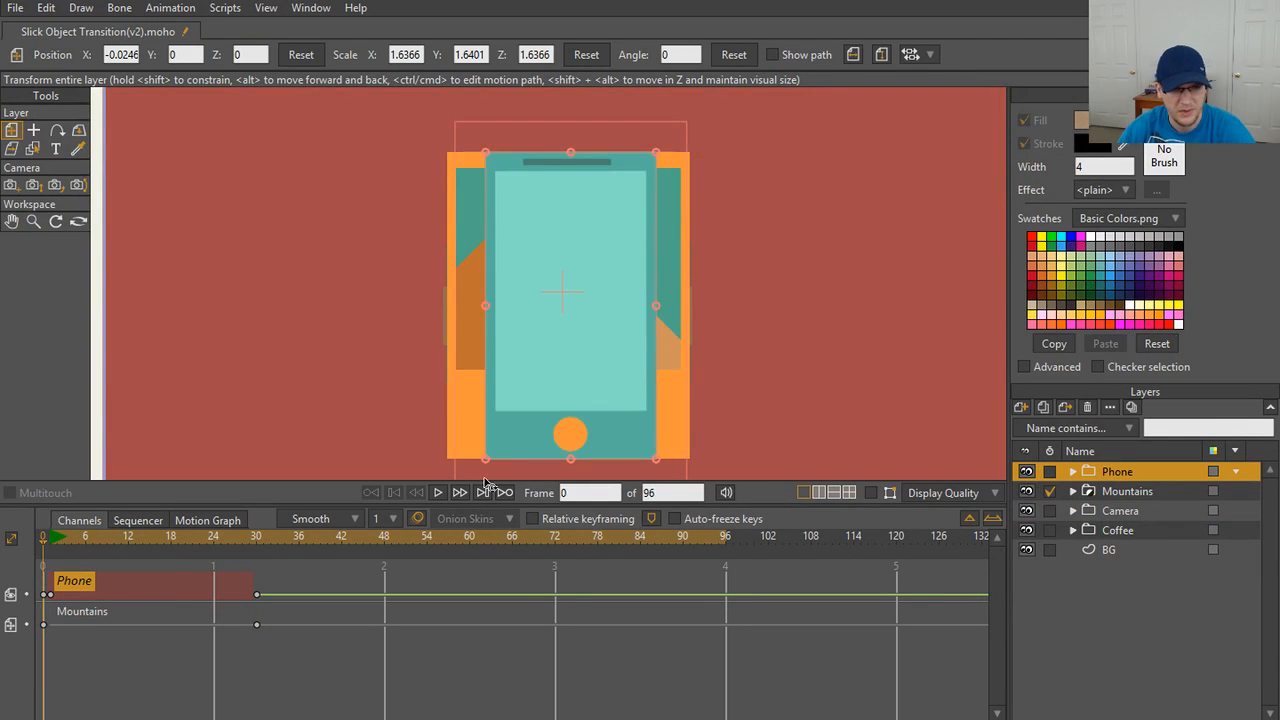
- Hide the Phone group at frame 30 and scrub ahead to frame 53 to review the Mountains animation
left_click_drag(38, 538, 254, 548)
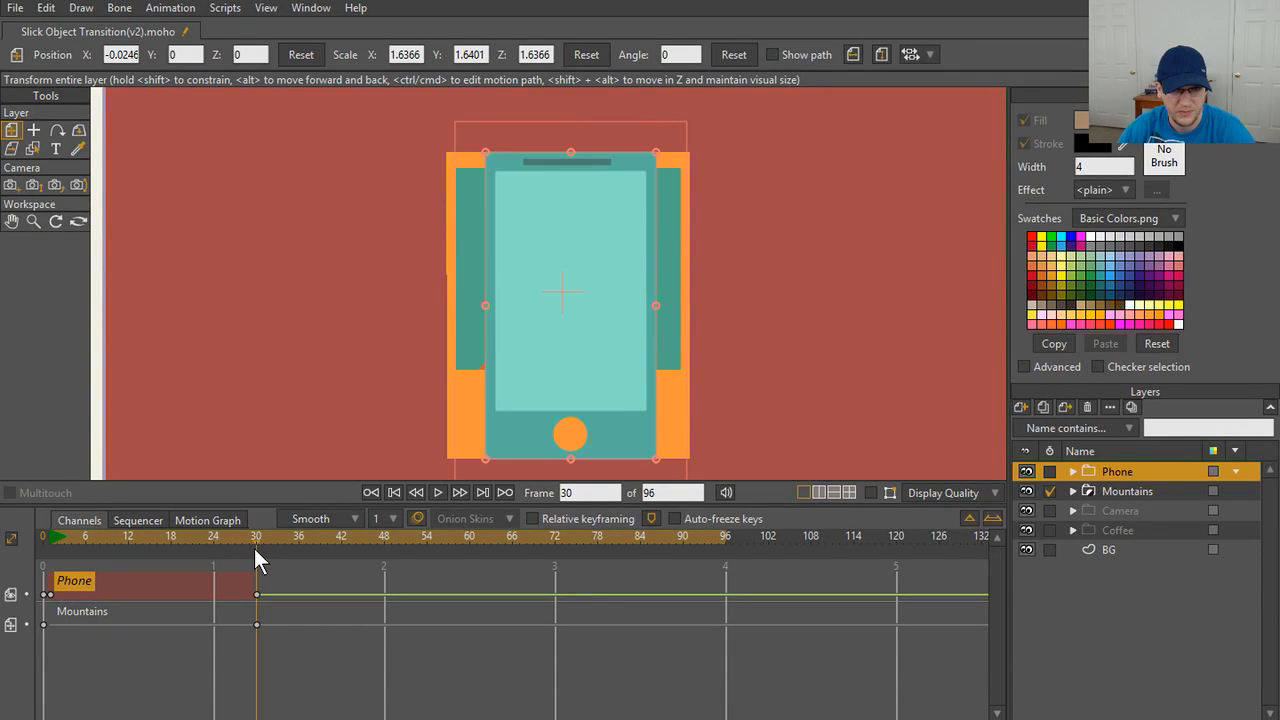
left_click(1026, 471)
left_click(1049, 491)
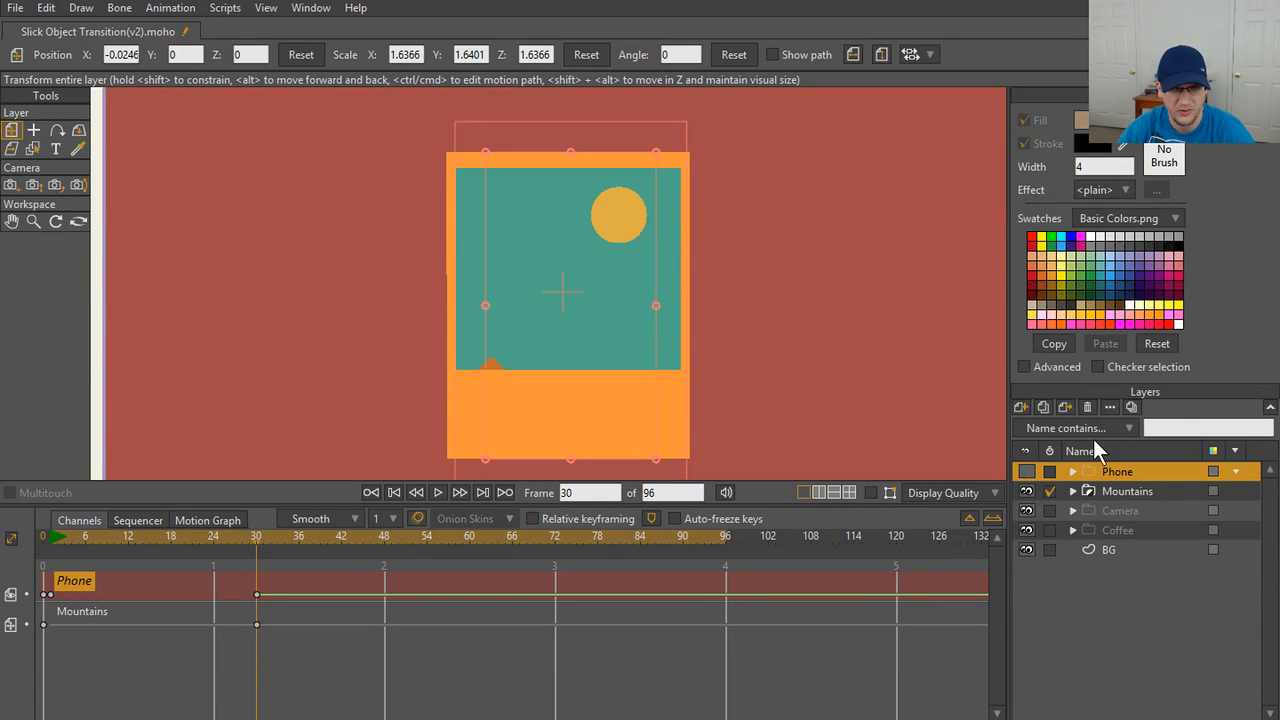
left_click_drag(243, 537, 420, 551)
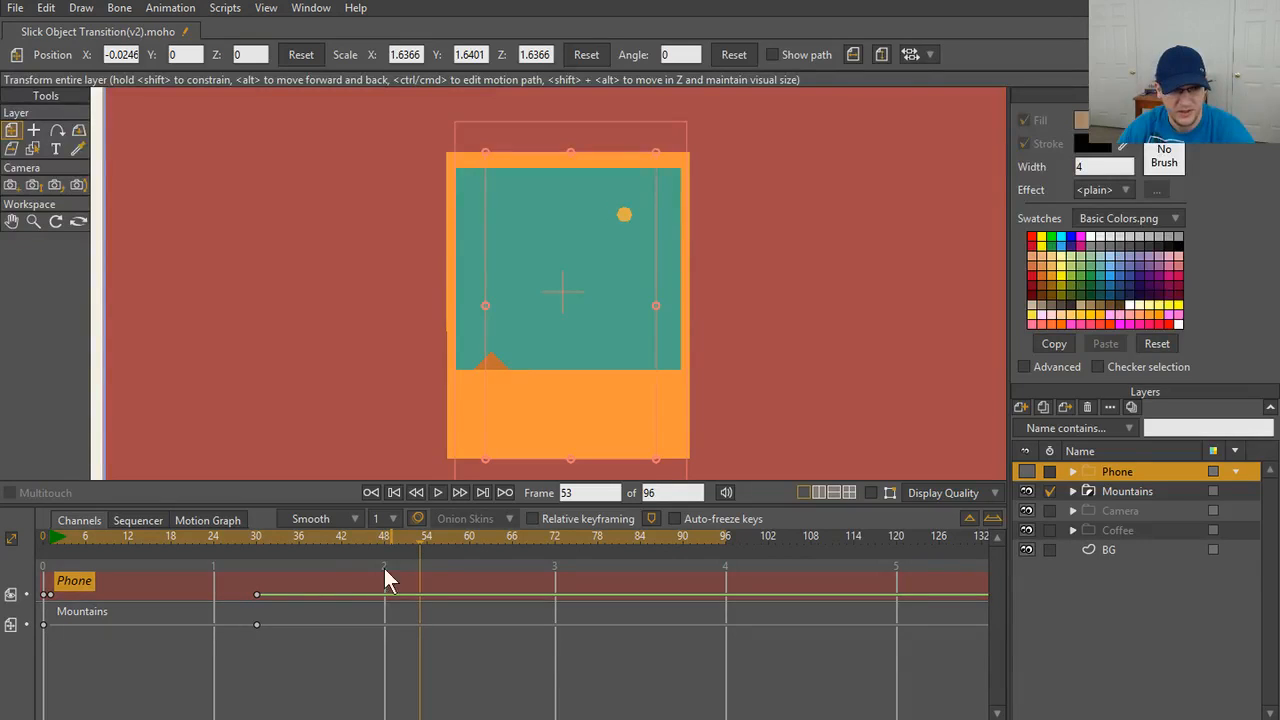
- Move the Phone group's visibility keyframe from frame 30 to 53 and add a Mountains keyframe at frame 53
left_click_drag(257, 595, 420, 596)
mouse_move(419, 536)
left_mouse_down()
mouse_move(328, 537)
mouse_move(434, 534)
mouse_move(332, 543)
mouse_move(421, 545)
left_mouse_up()
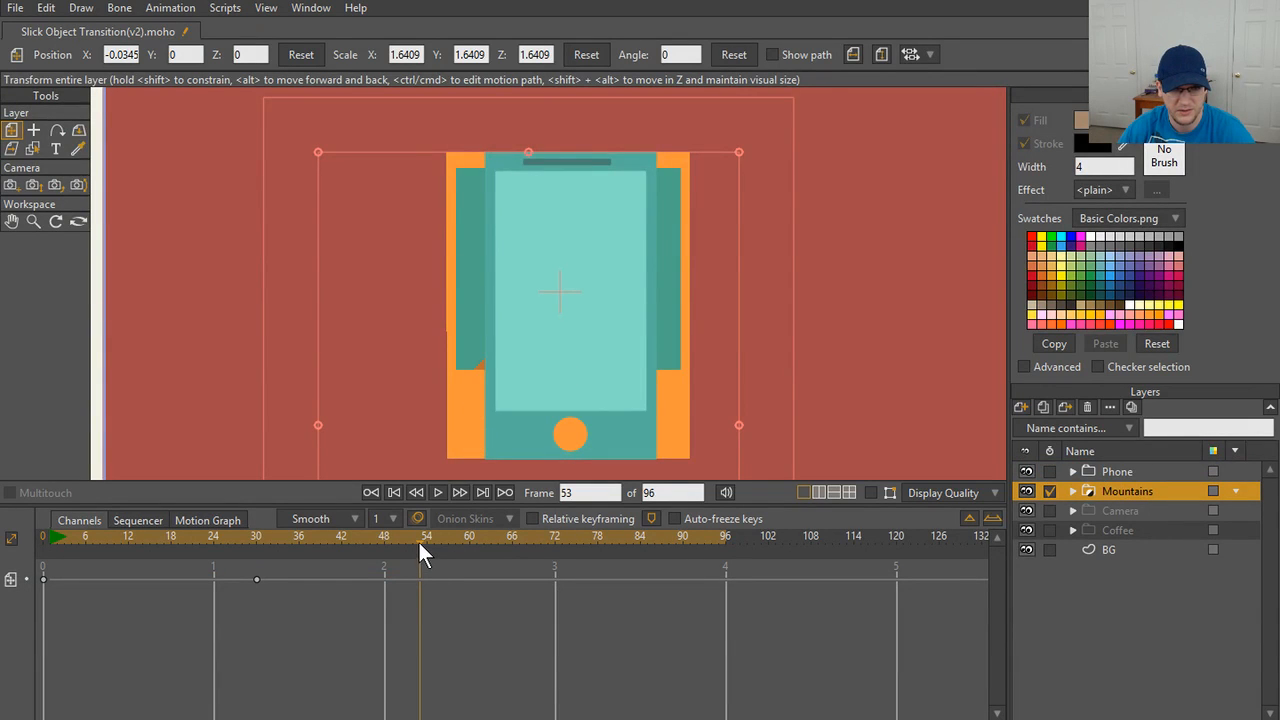
mouse_move(420, 544)
left_mouse_down()
mouse_move(374, 543)
mouse_move(420, 544)
left_mouse_up()
left_click(612, 342)
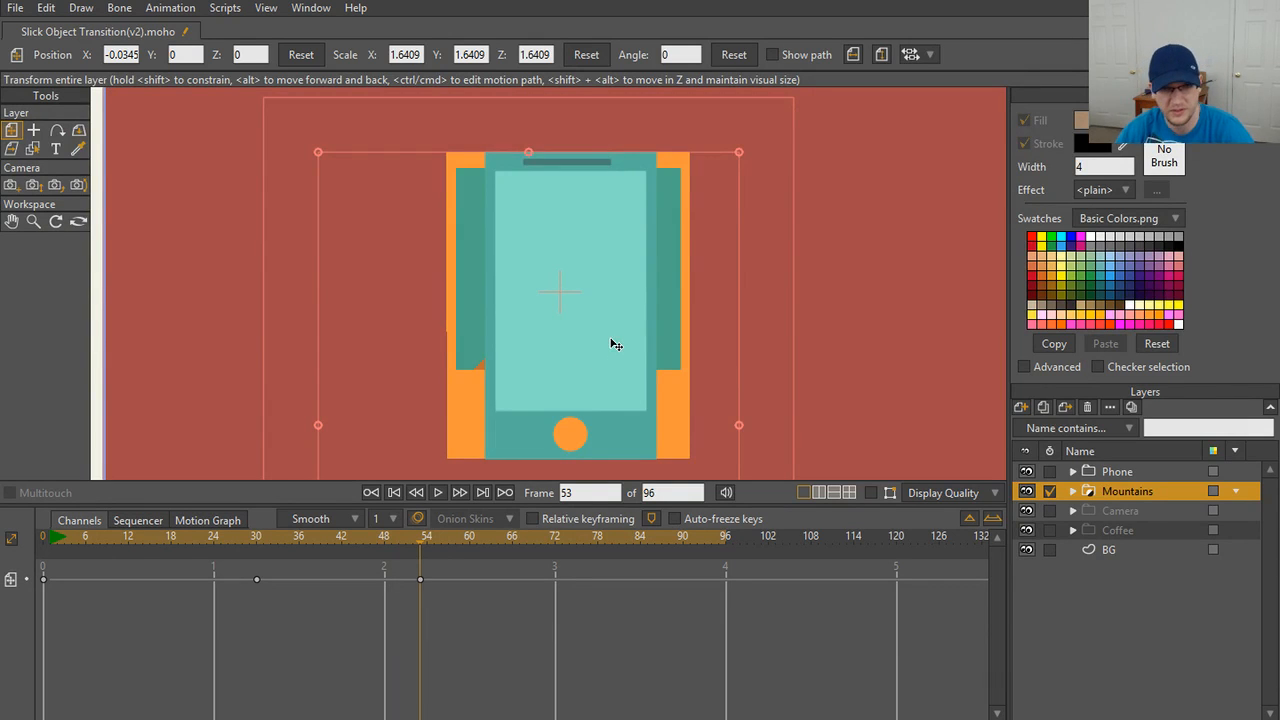
mouse_move(419, 543)
left_mouse_down()
mouse_move(443, 543)
mouse_move(422, 545)
left_mouse_up()
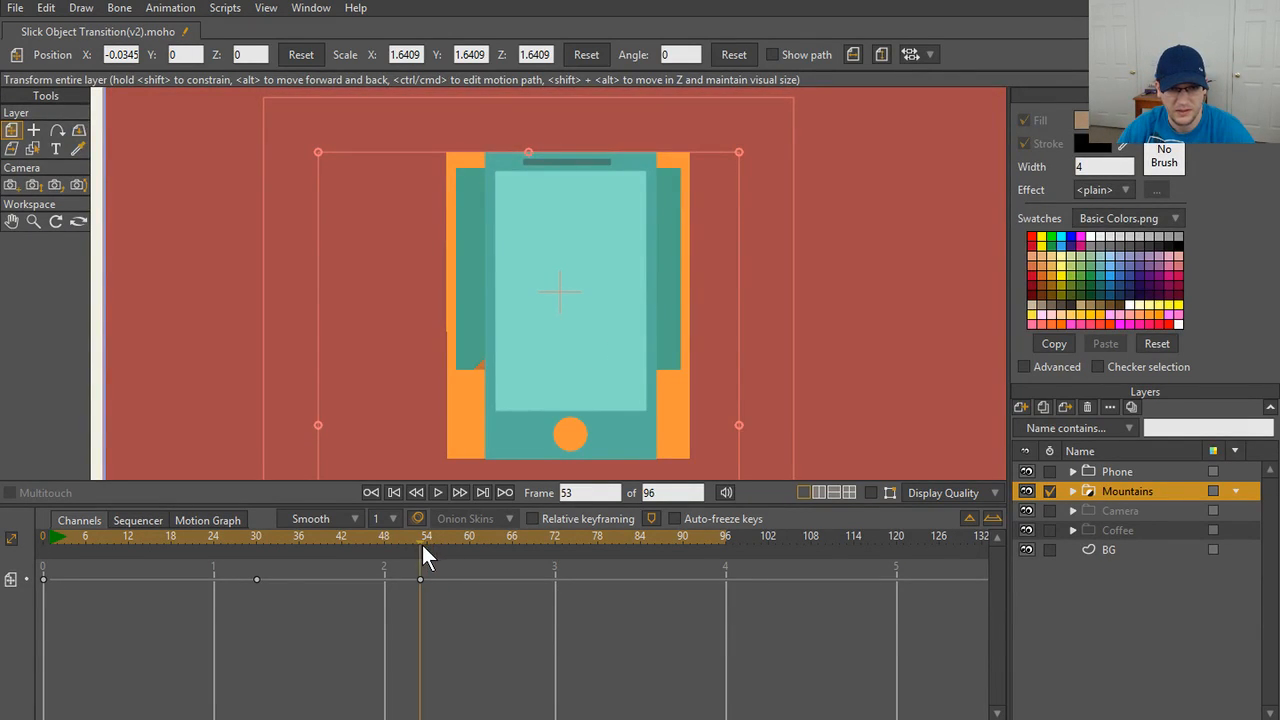
- Set the Phone group's opacity to 50% and render frame 53 to check the overlap with the Mountains group
double_click(1147, 474)
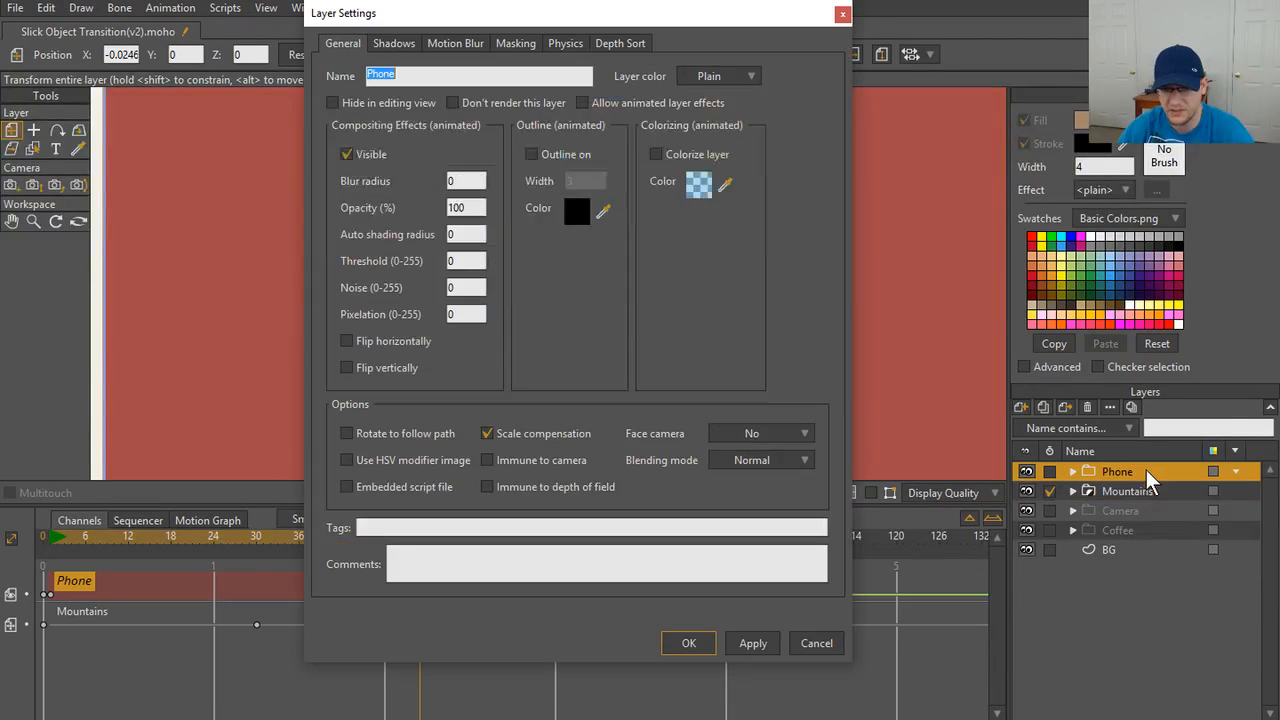
double_click(460, 207)
type("50")
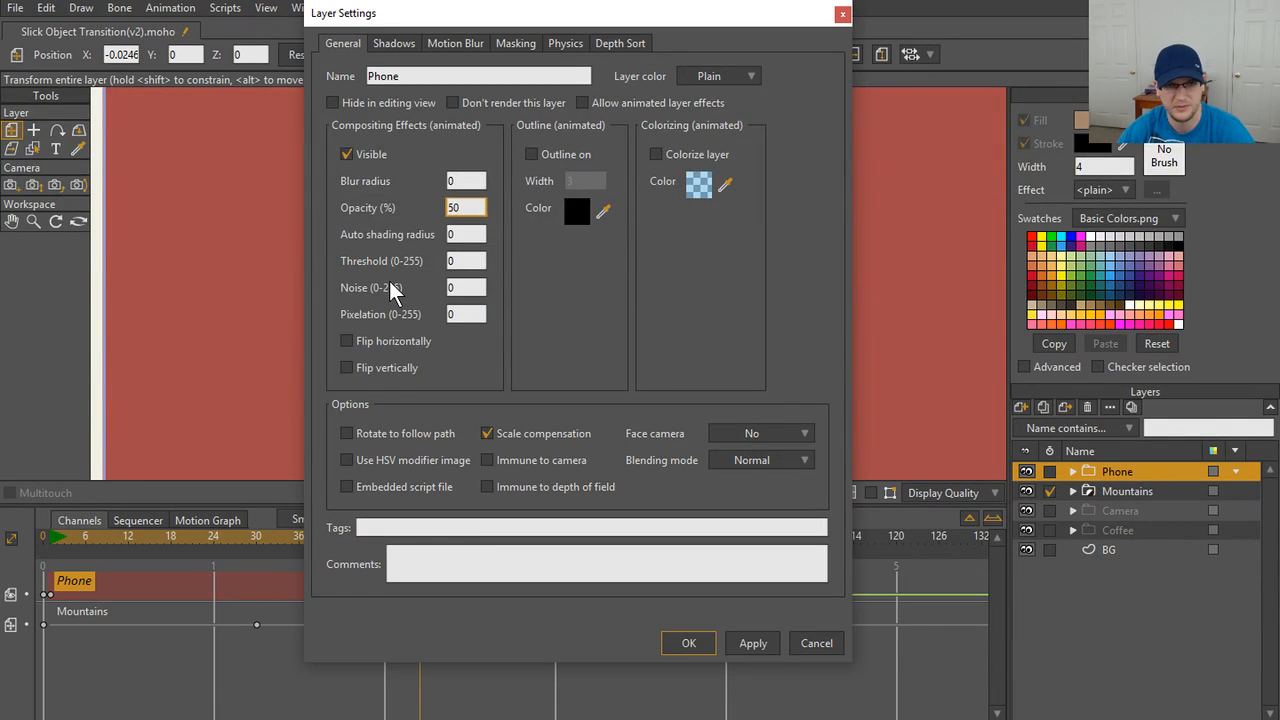
key("Return")
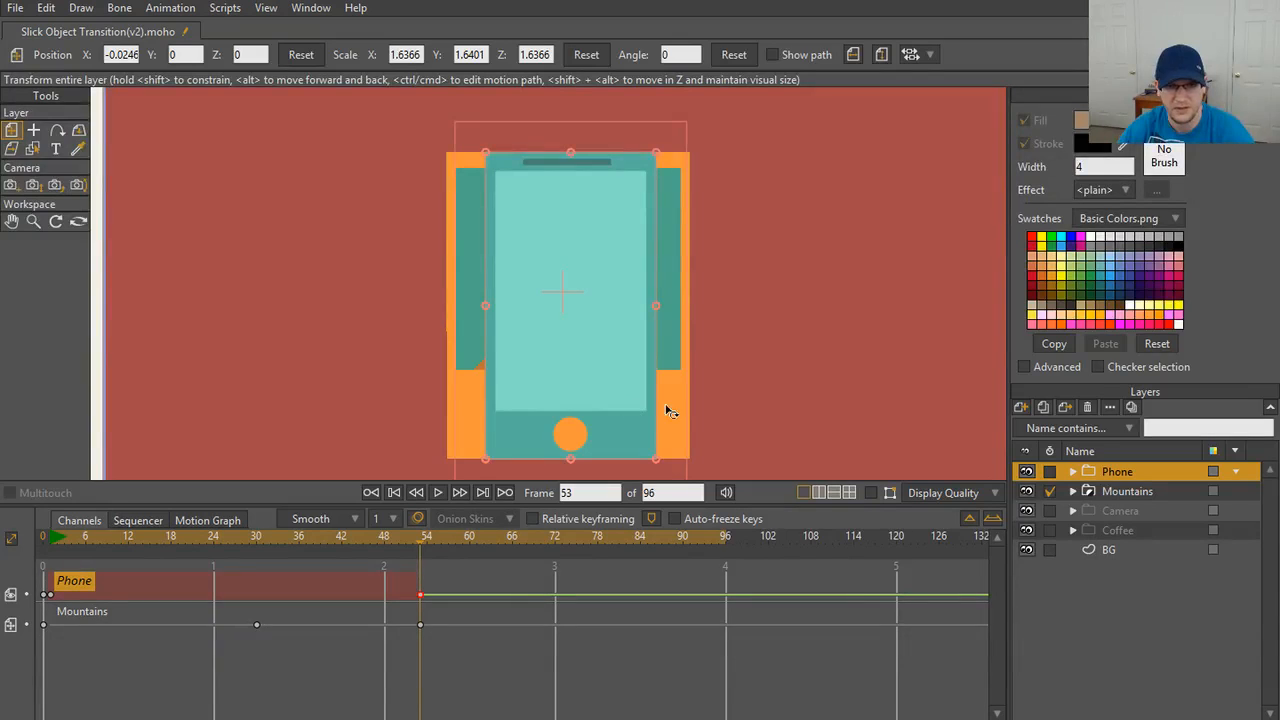
key("ctrl+r")
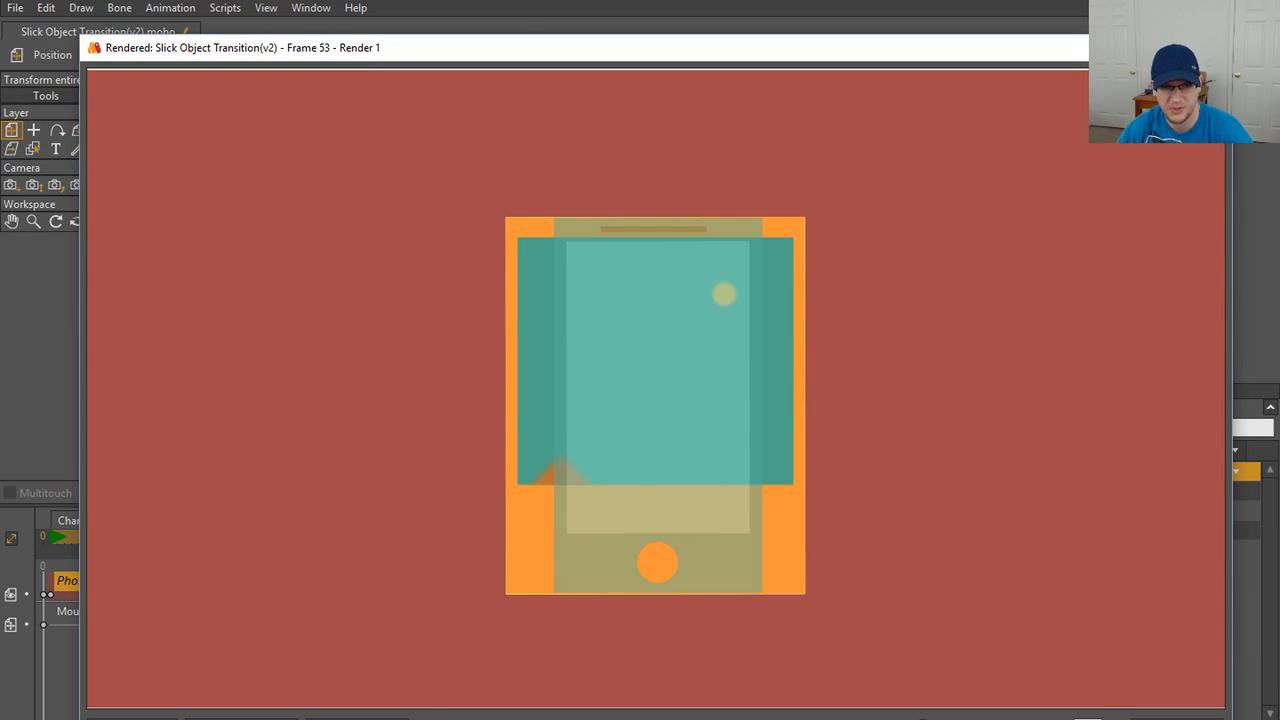
left_click(1210, 48)
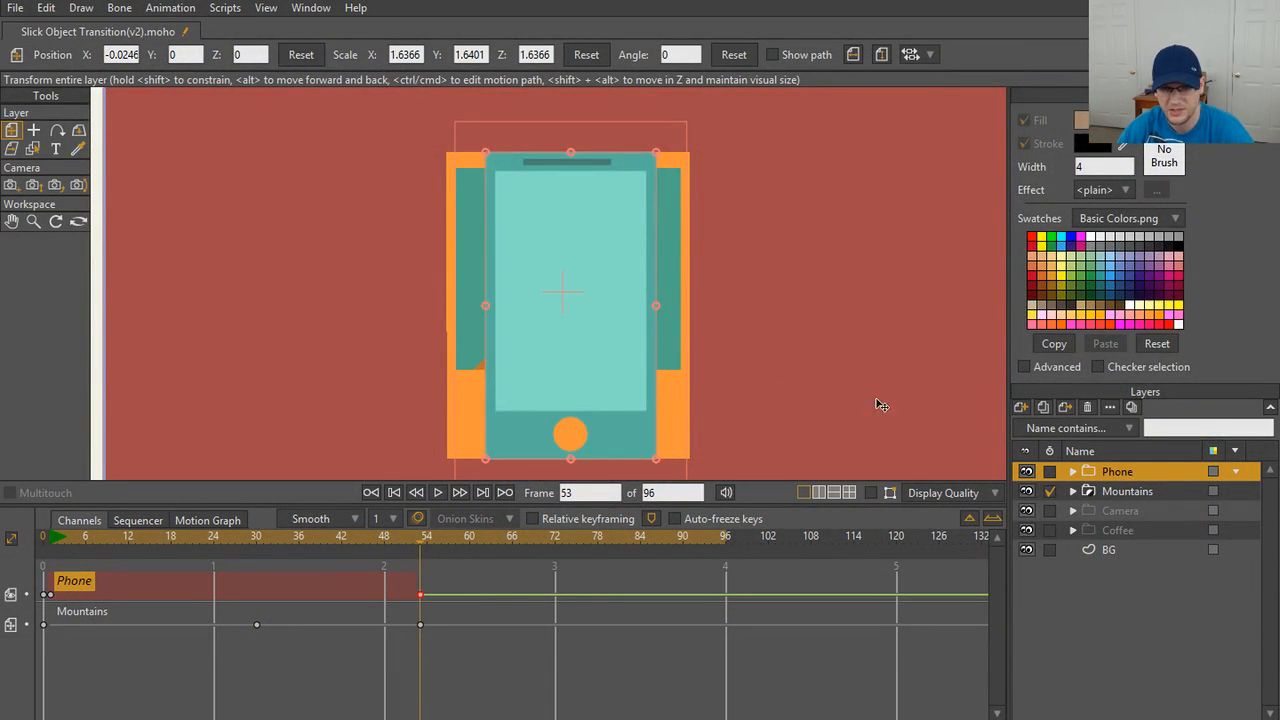
- Turn on GPU acceleration for the display and set the Phone group's opacity to 80%
left_click(980, 497)
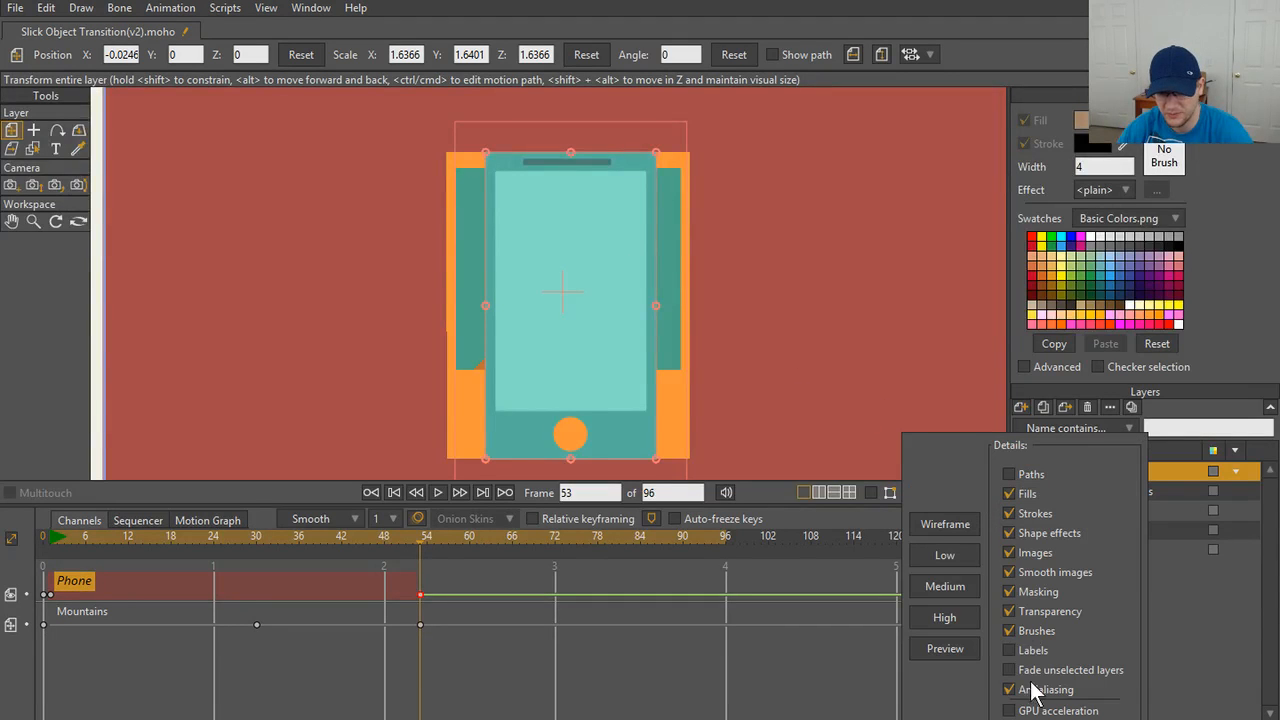
left_click(1010, 710)
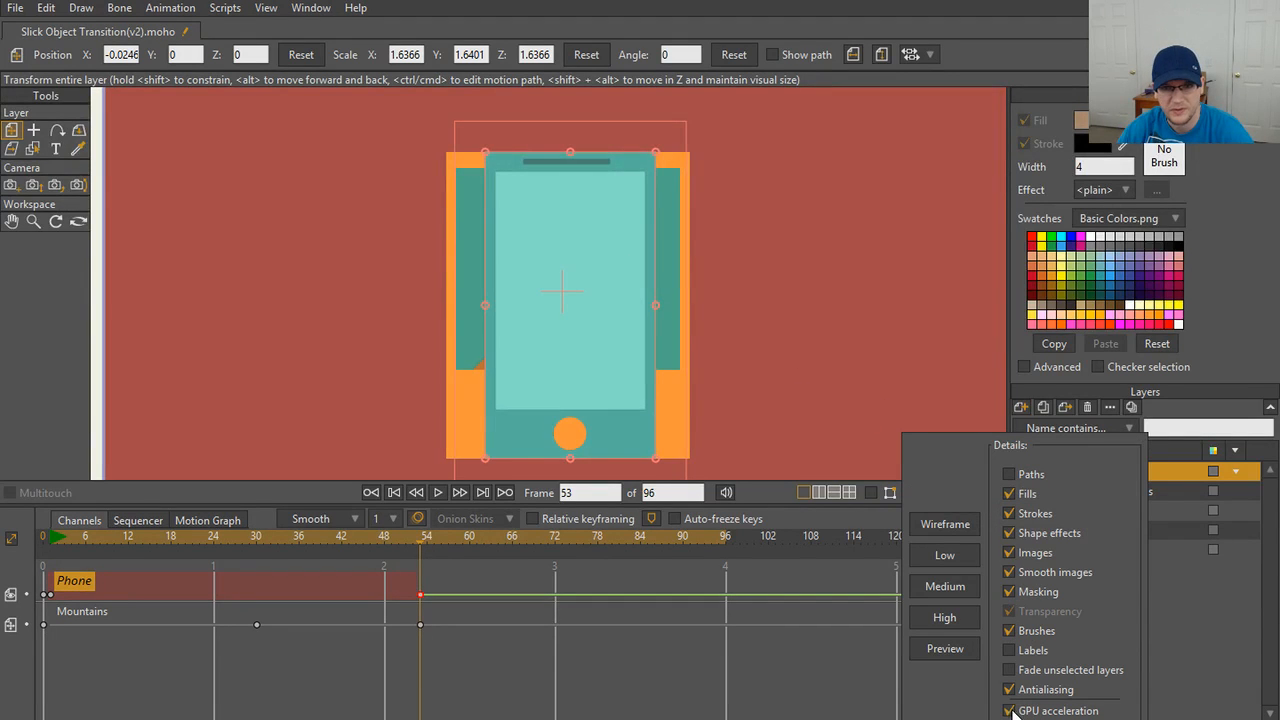
left_click(802, 513)
double_click(1113, 468)
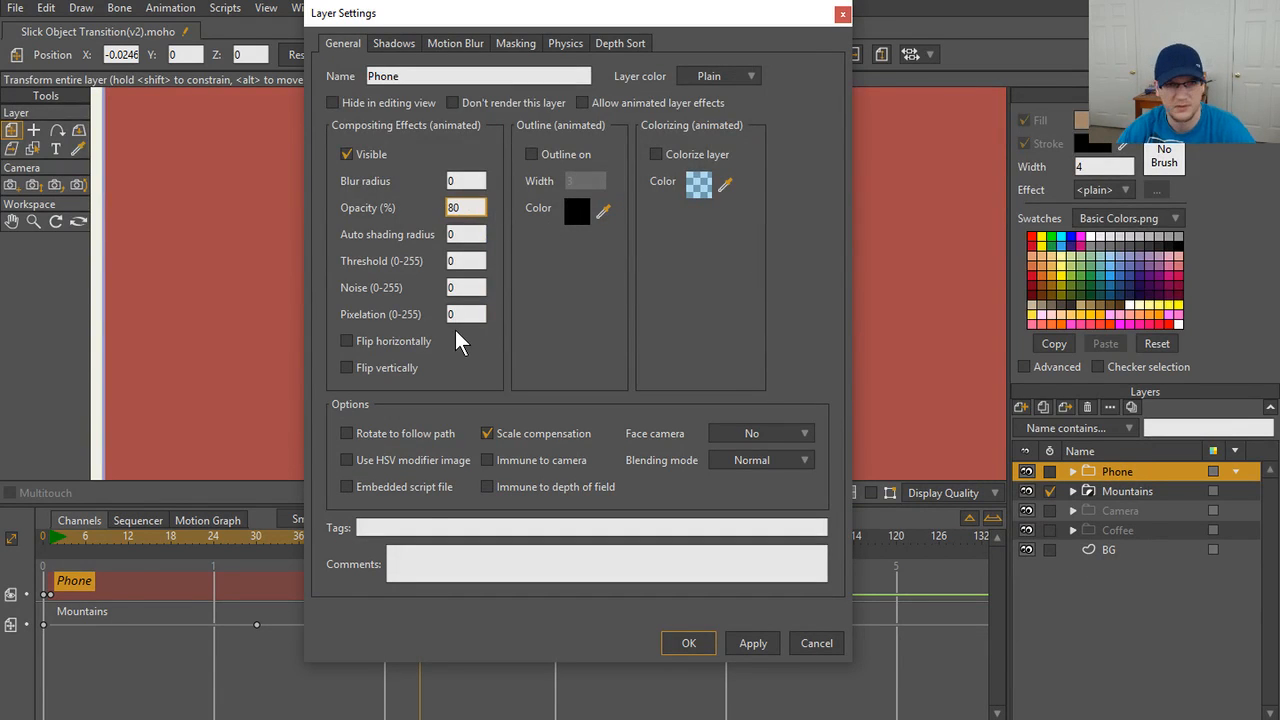
left_click(688, 643)
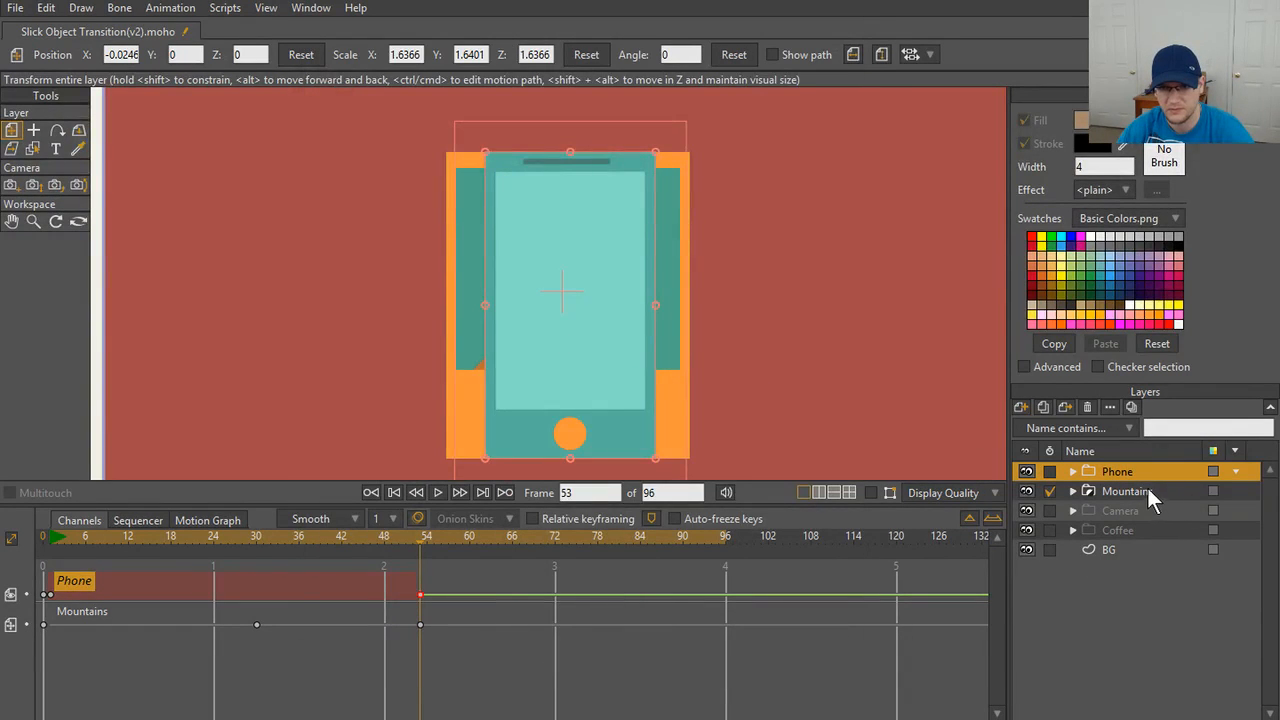
- Change the Phone group's opacity again and render frame 53 to check its transparency
double_click(1138, 473)
double_click(458, 207)
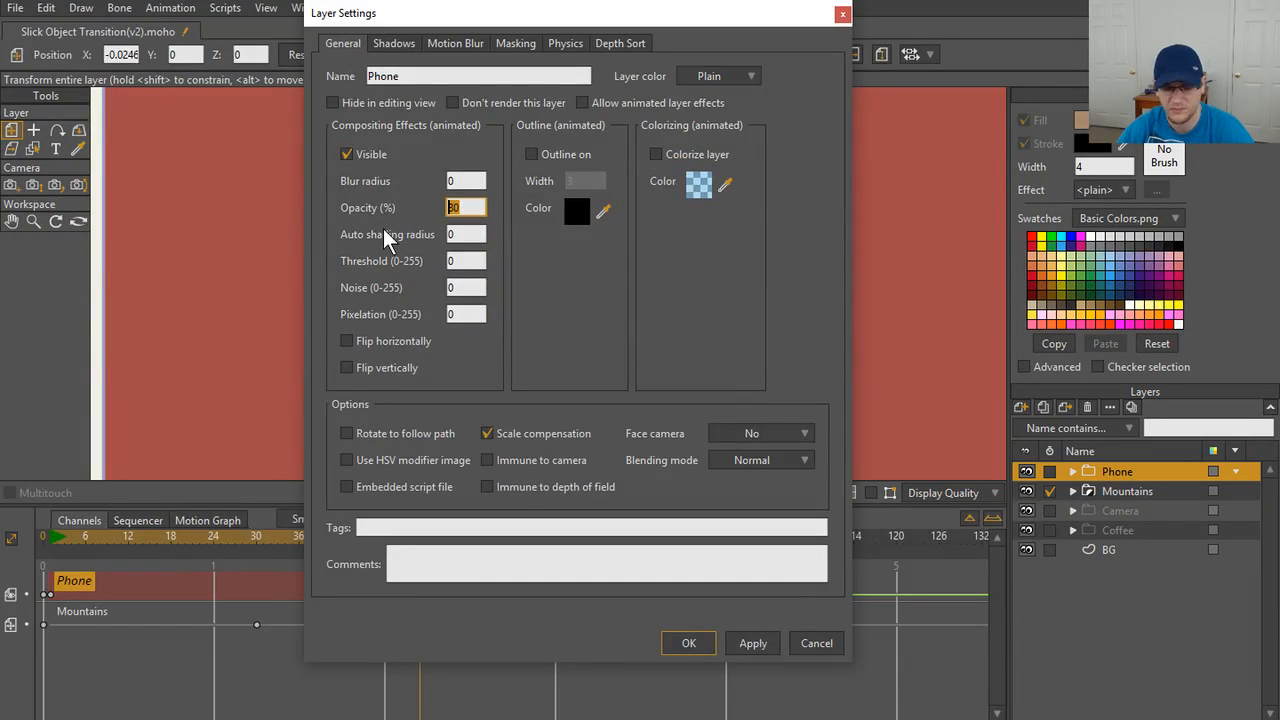
key("Return")
key("ctrl+r")
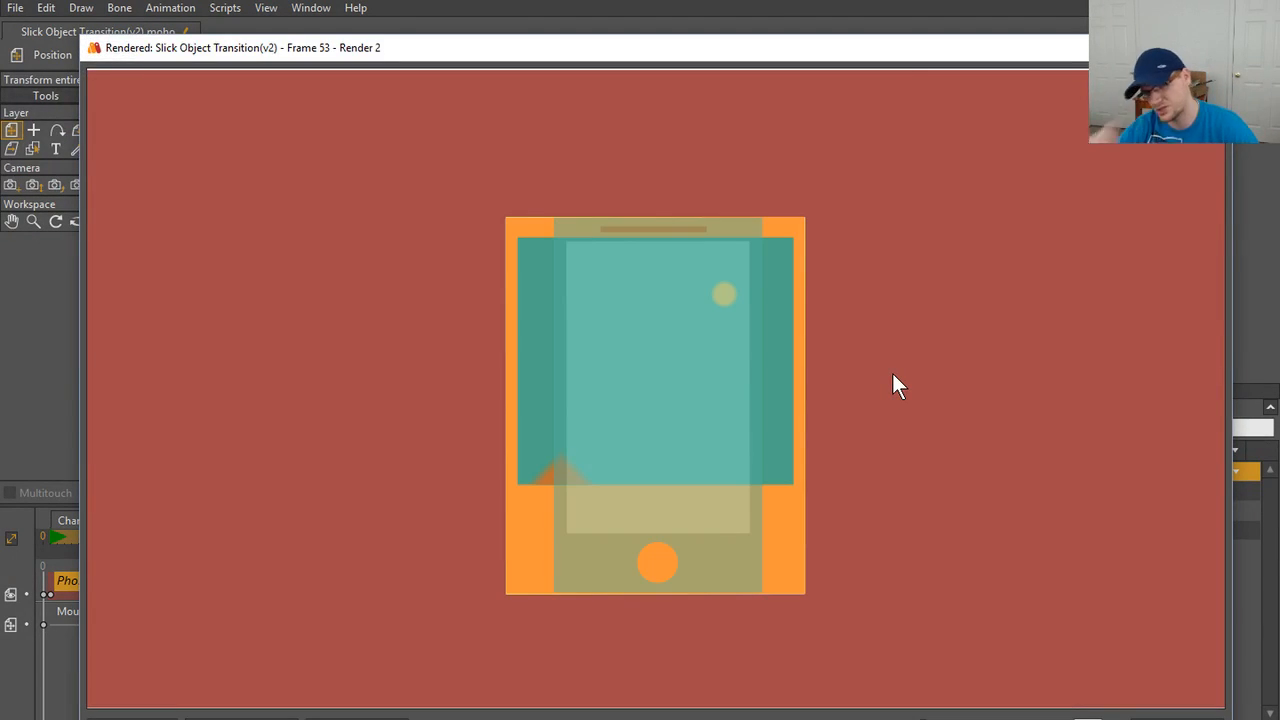
key("Escape")
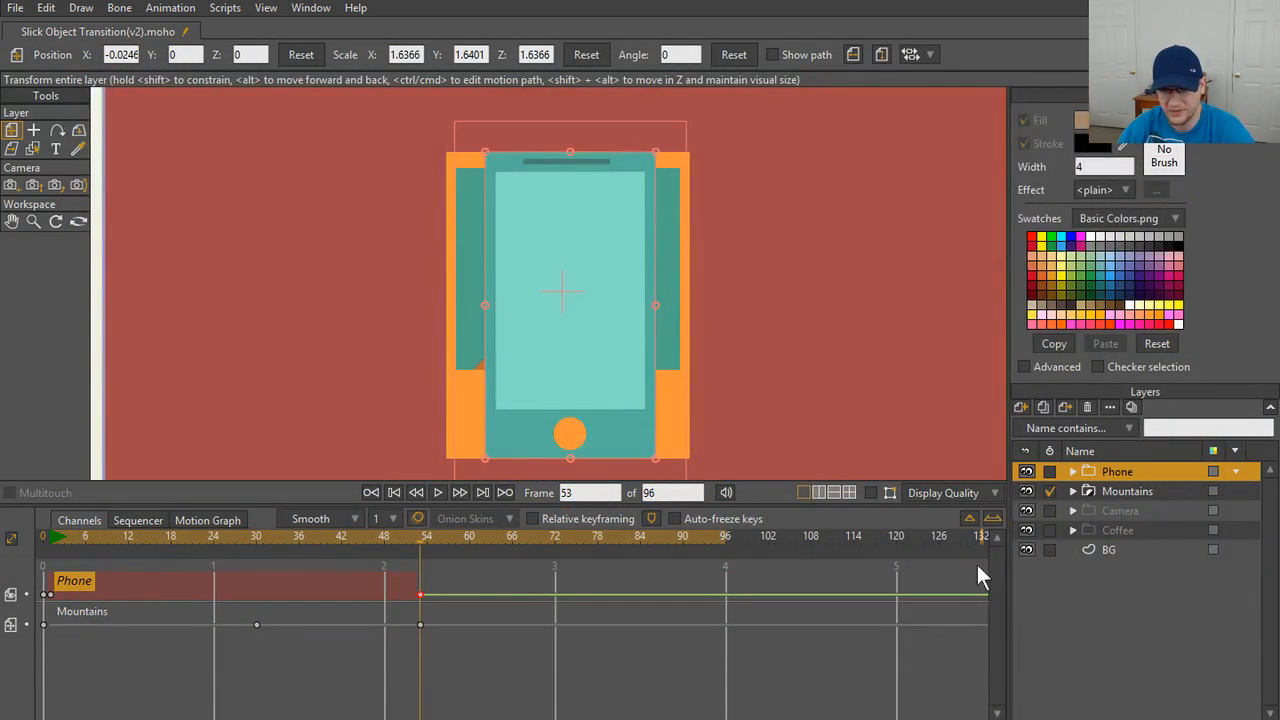
- Restore the Phone group's opacity to 100% and turn off GPU acceleration for the display
double_click(1112, 470)
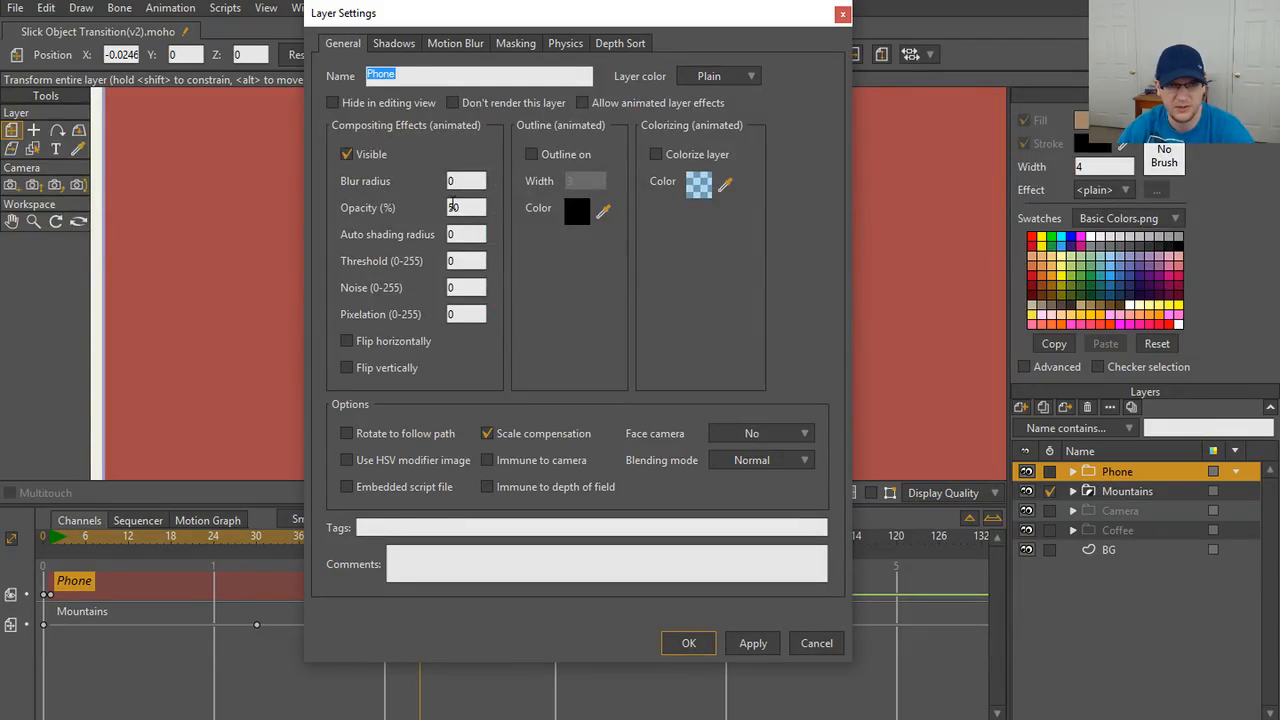
left_click(455, 207)
key("Return")
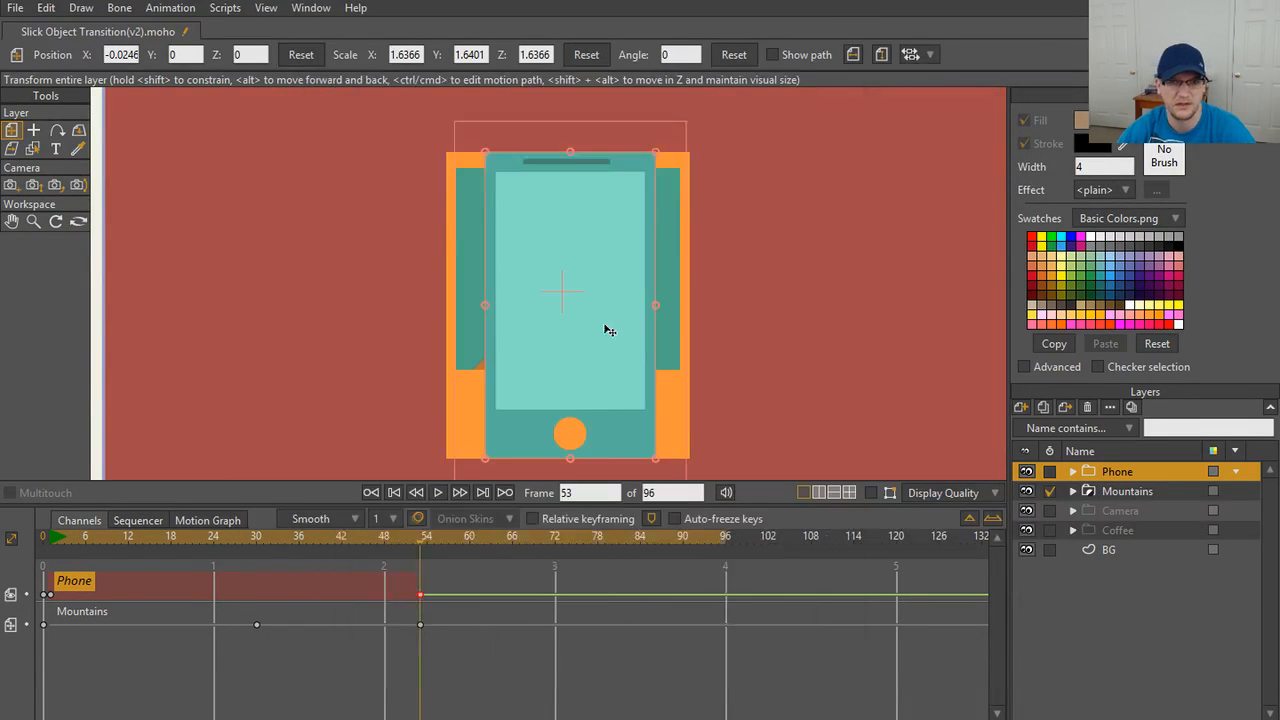
left_click(950, 492)
left_click(1009, 711)
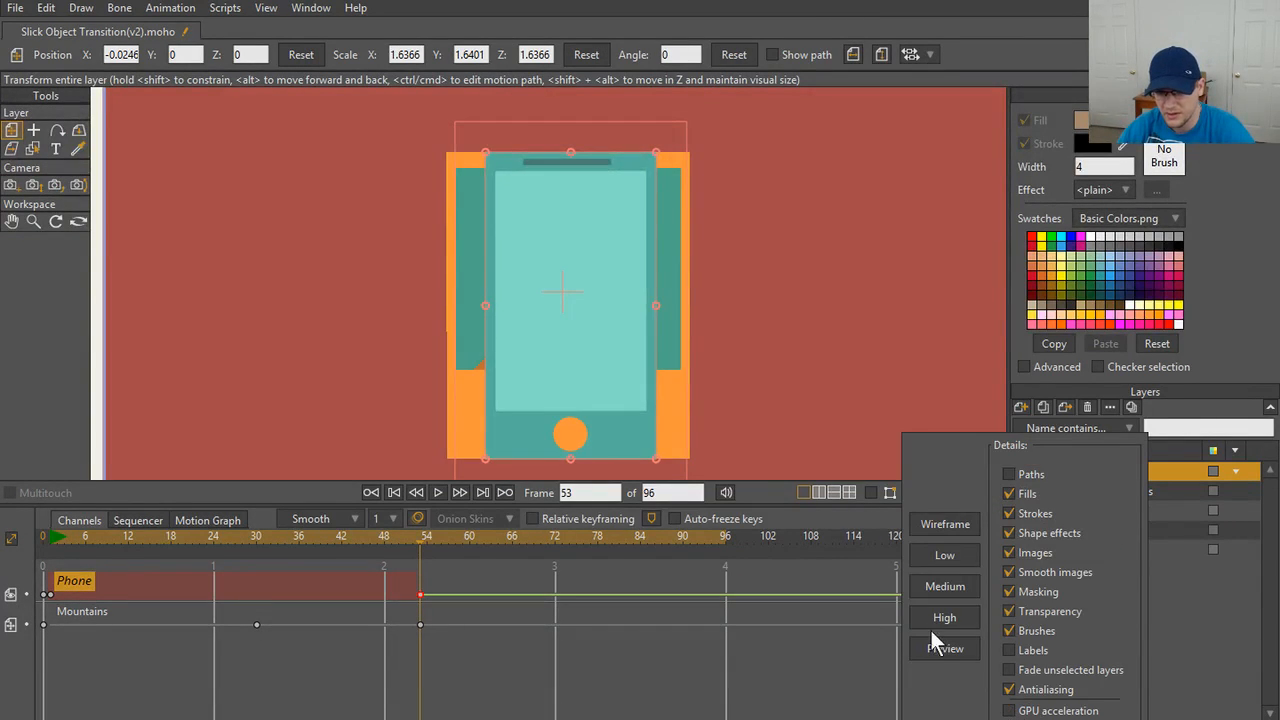
left_click(773, 483)
scroll(682, 373, "up", 2)
scroll(681, 368, "down", 1)
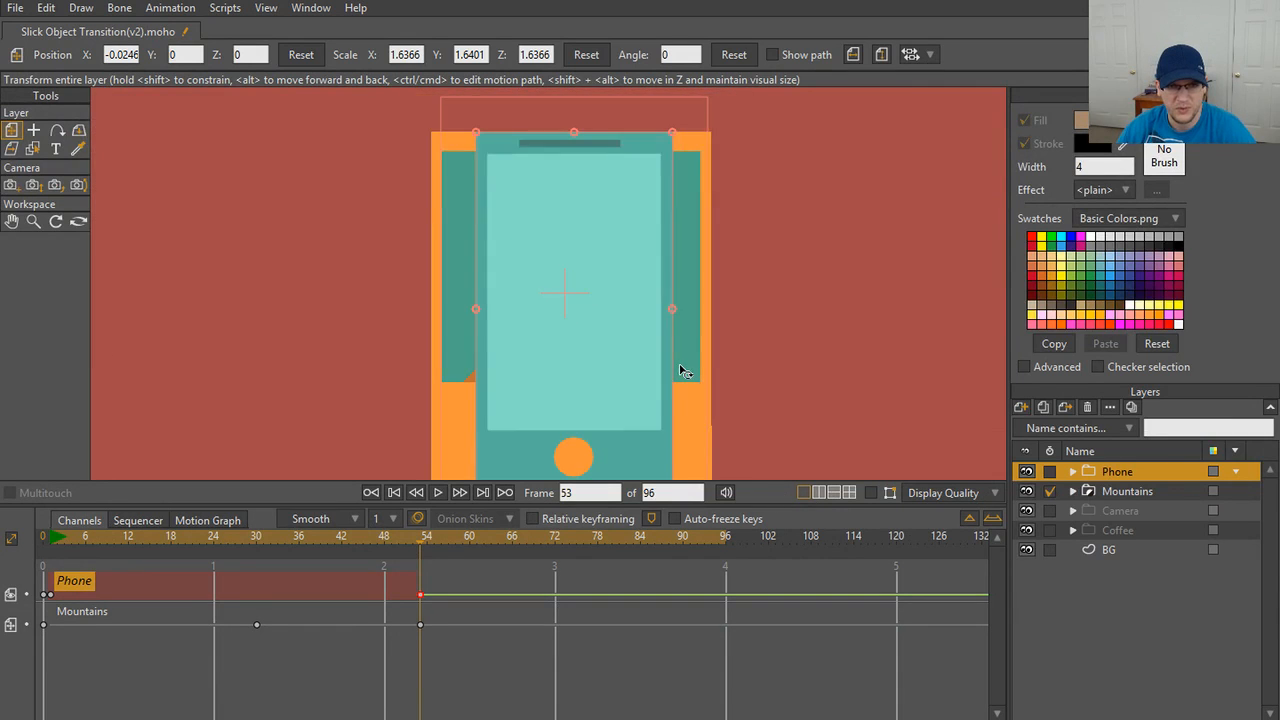
scroll(682, 372, "down", 1)
scroll(678, 372, "up", 1)
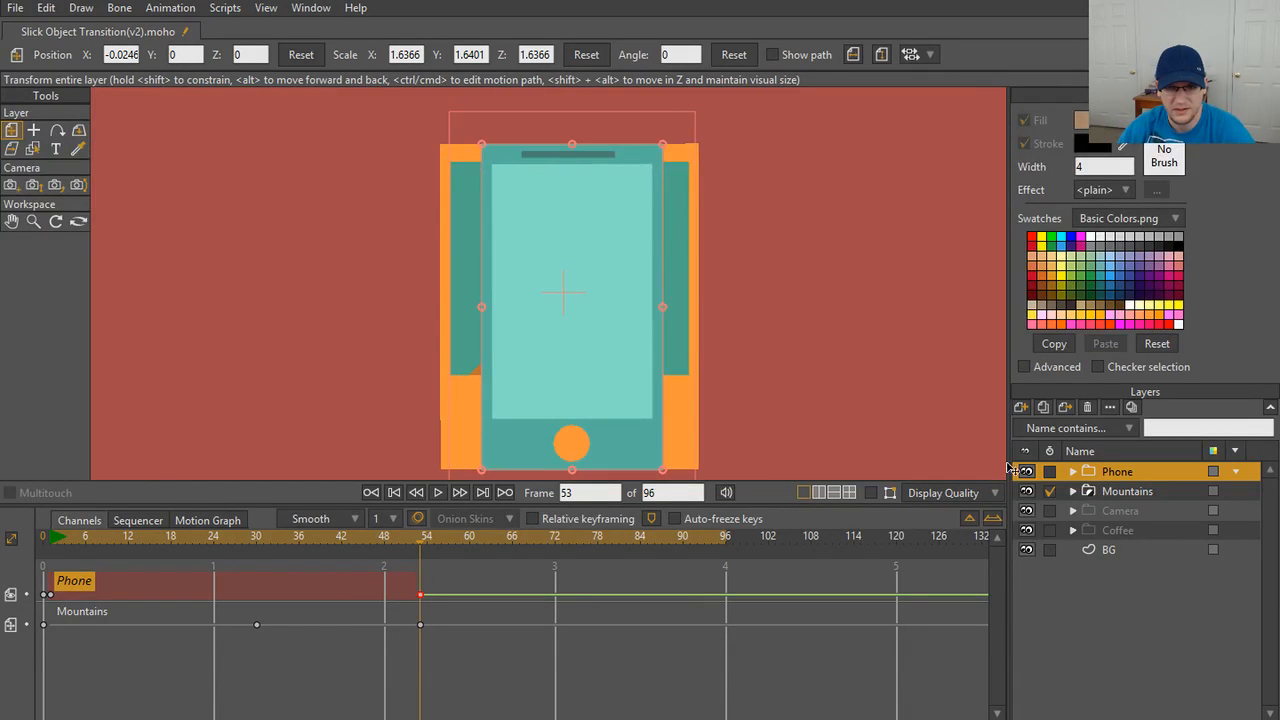
double_click(1140, 473)
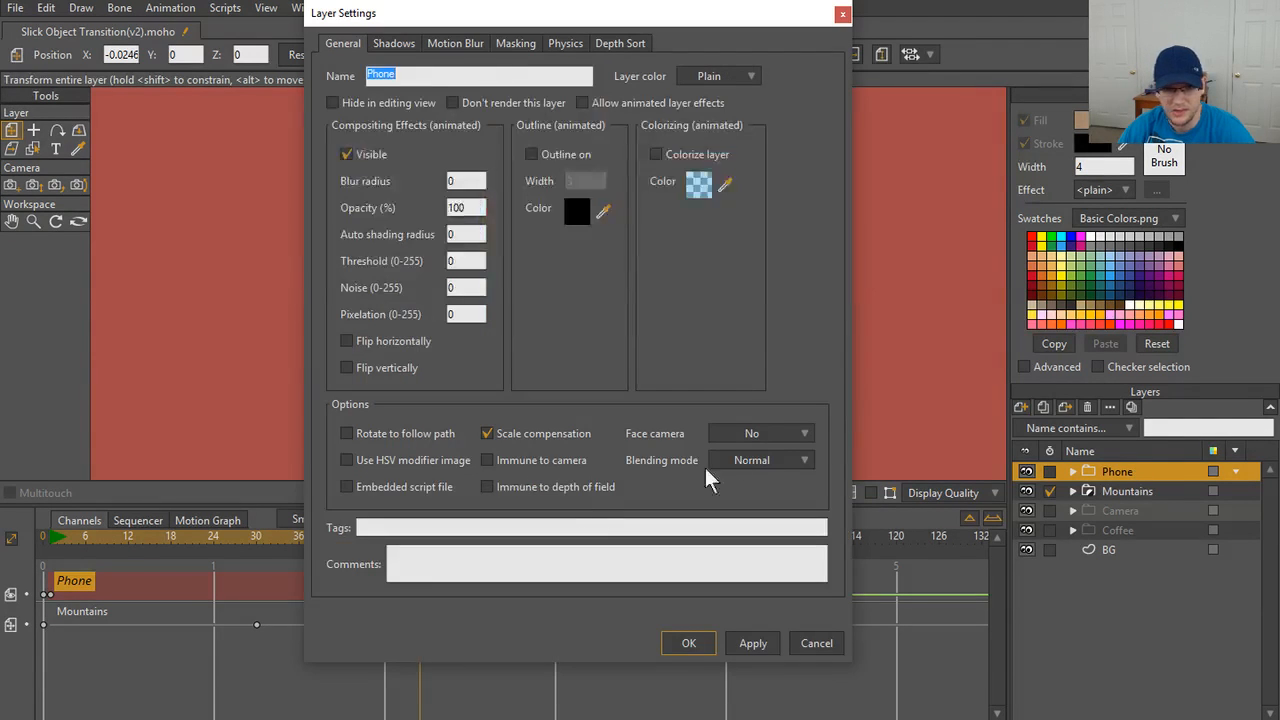
left_click(766, 462)
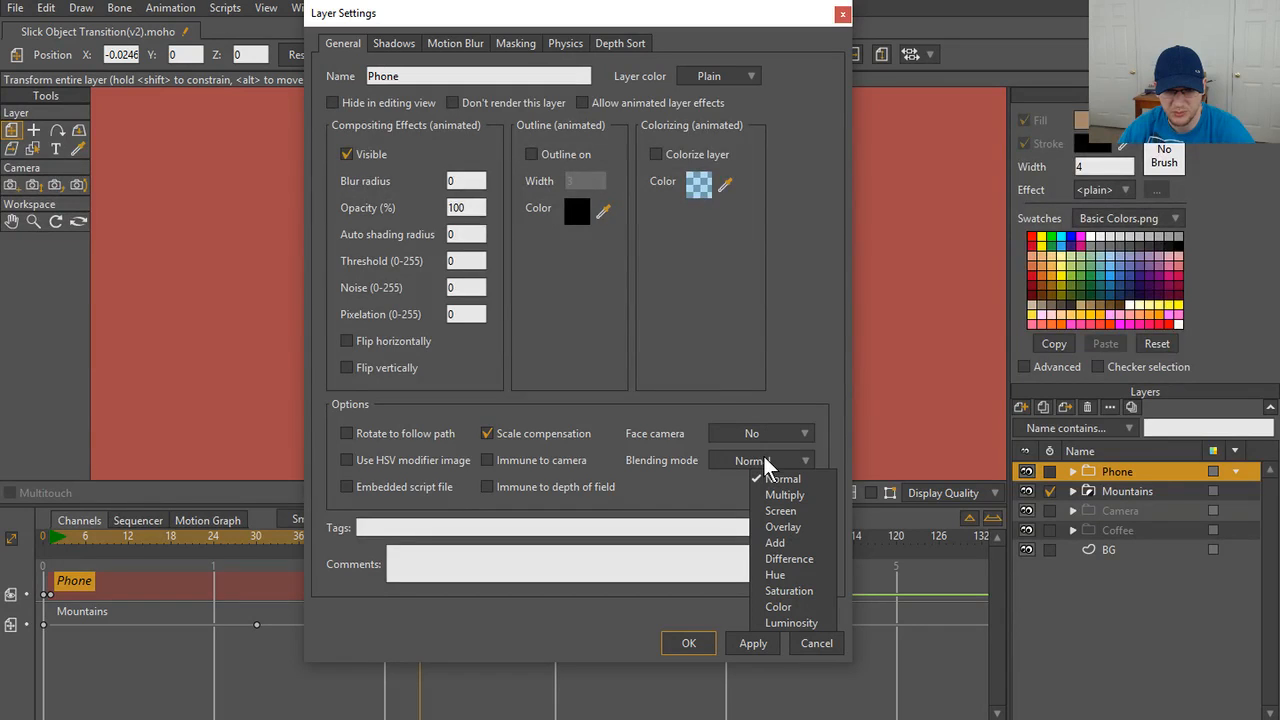
left_click(843, 14)
- Set the Mountains group's blending mode to Difference and render frame 53 to preview the overlap with Phone
double_click(1146, 490)
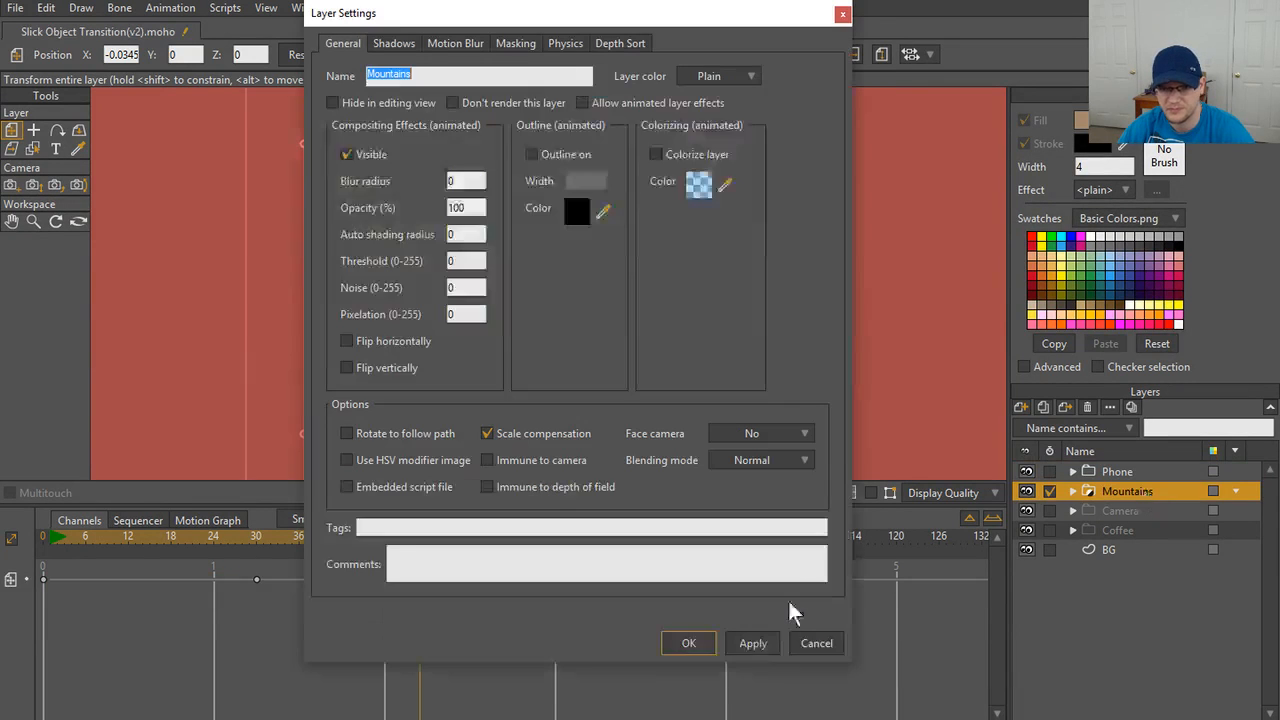
left_click(800, 461)
left_click(805, 560)
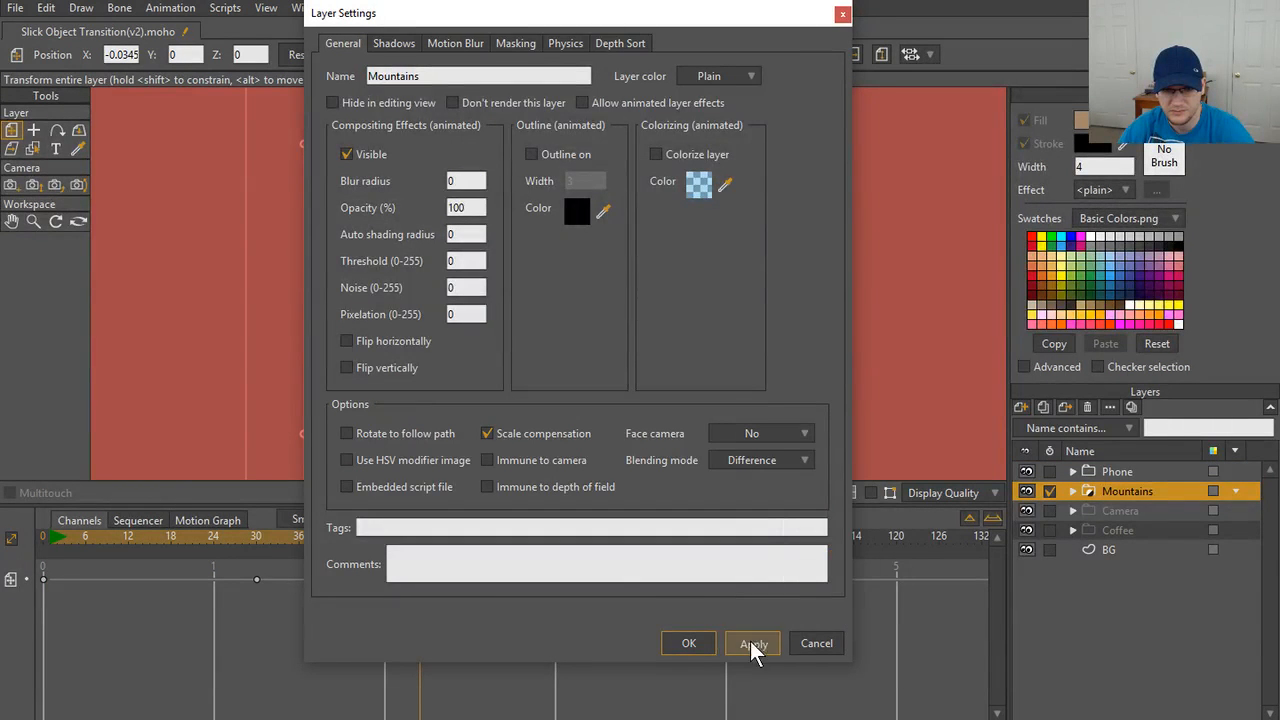
left_click(710, 640)
key("ctrl+r")
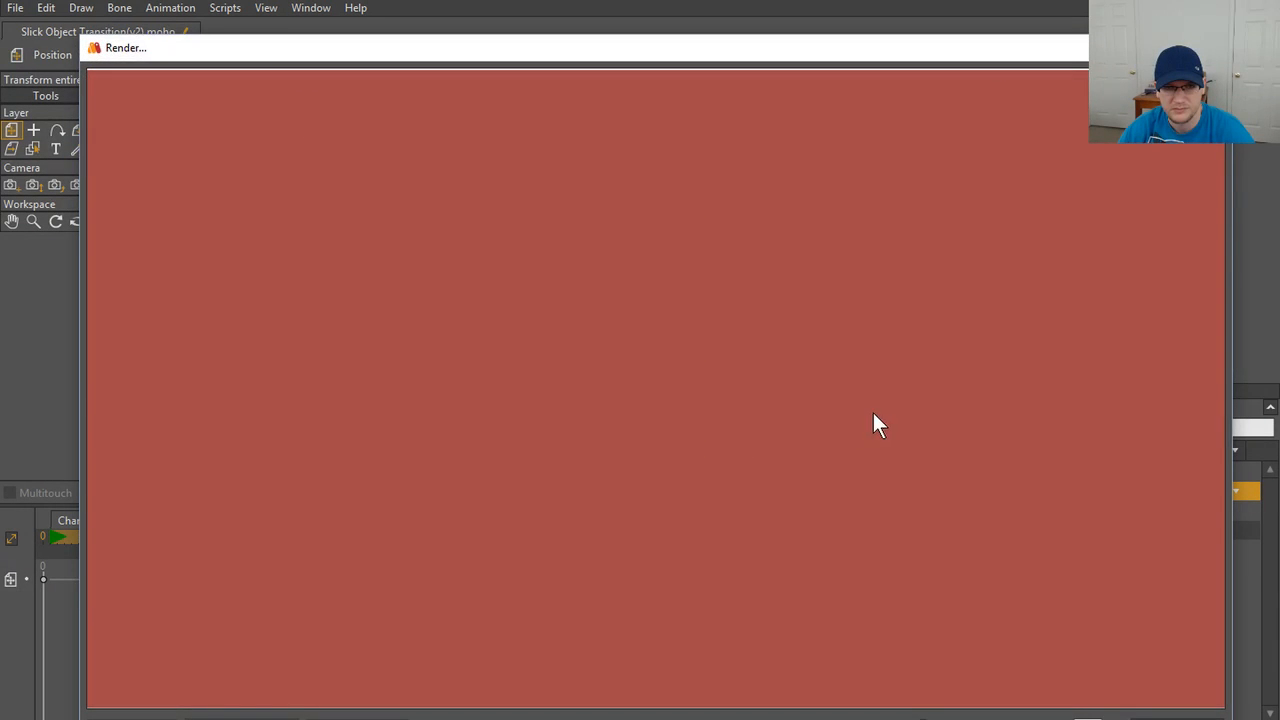
left_click(1209, 47)
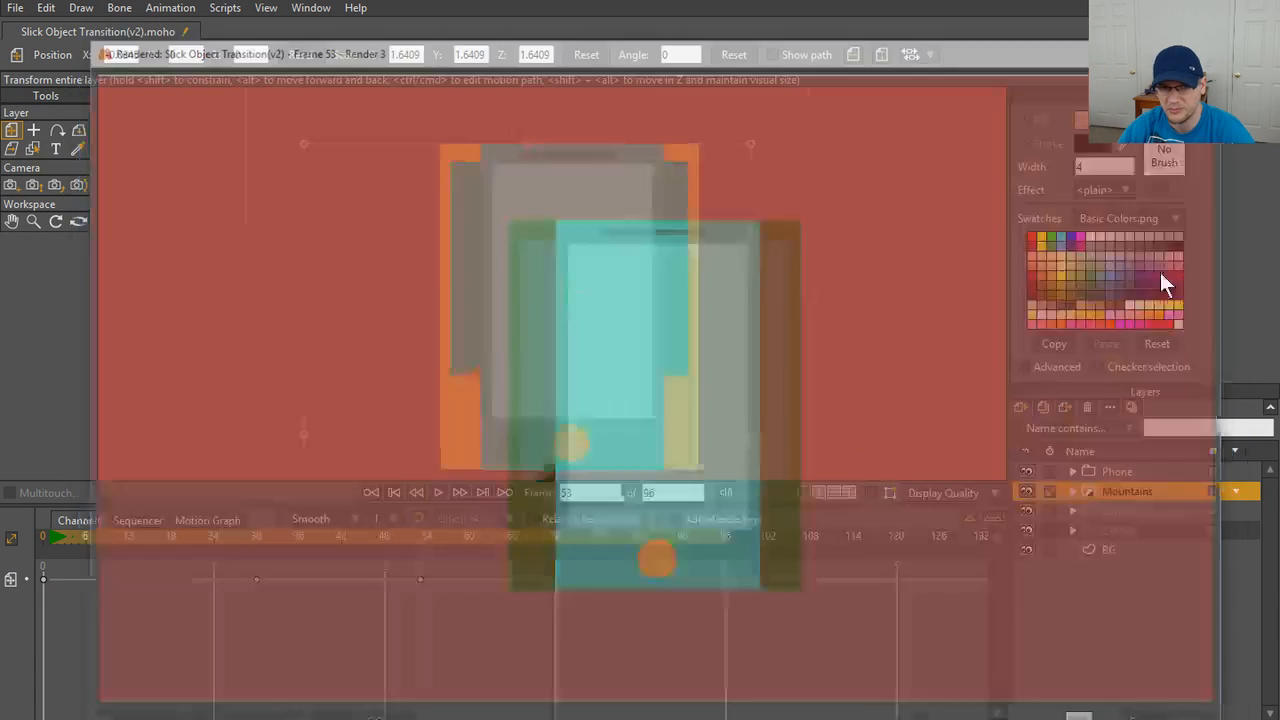
- Return the Mountains group's blending mode to Normal
double_click(1136, 493)
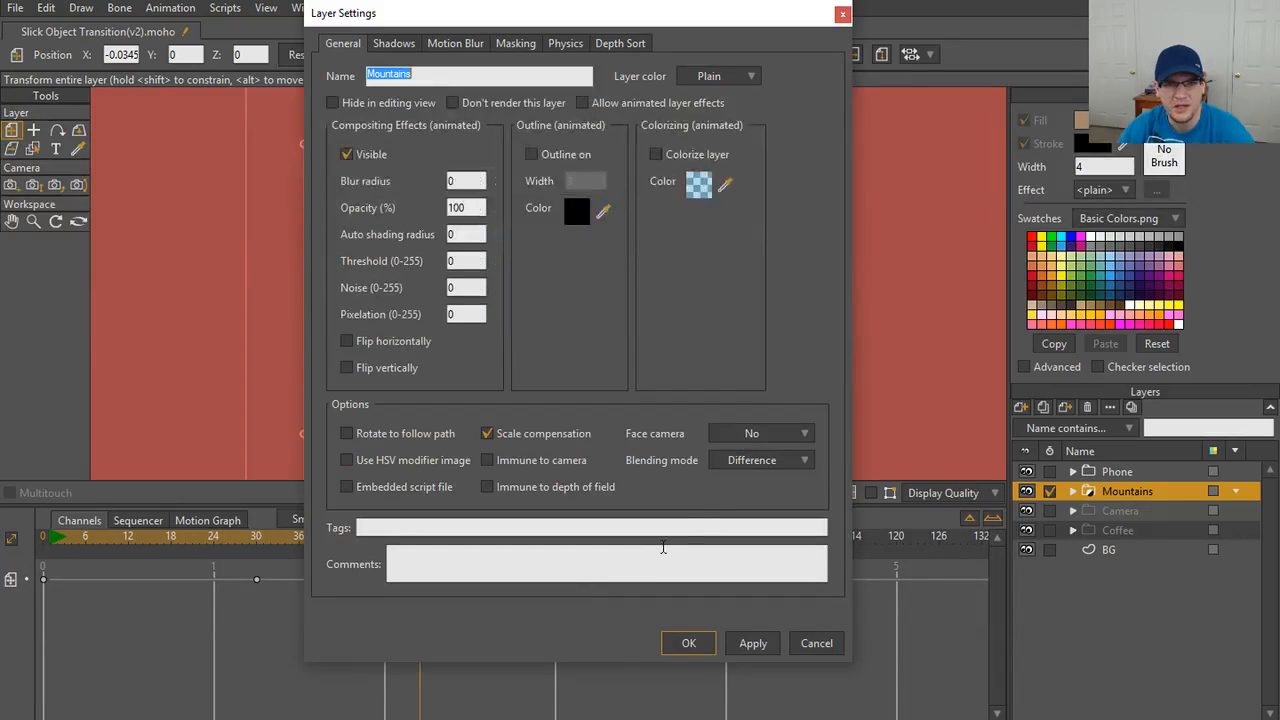
left_click(775, 457)
left_click(765, 415)
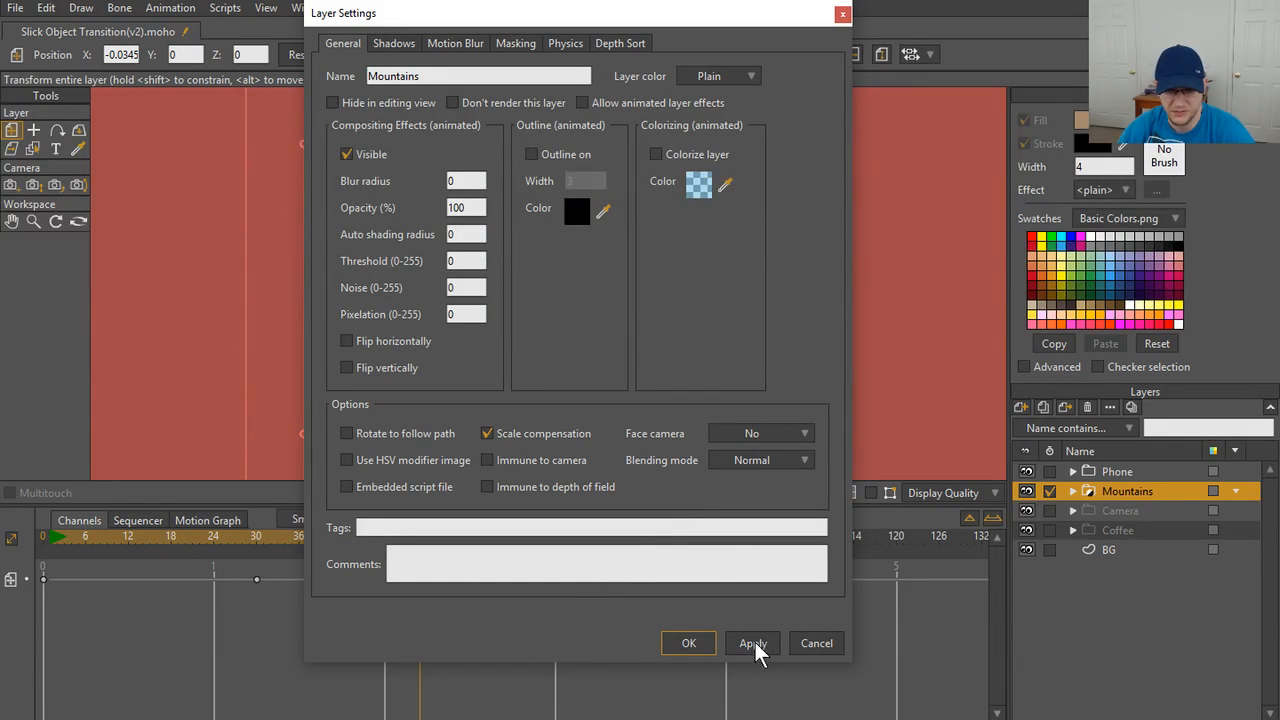
left_click(676, 647)
scroll(703, 408, "down", 4)
scroll(614, 371, "up", 4)
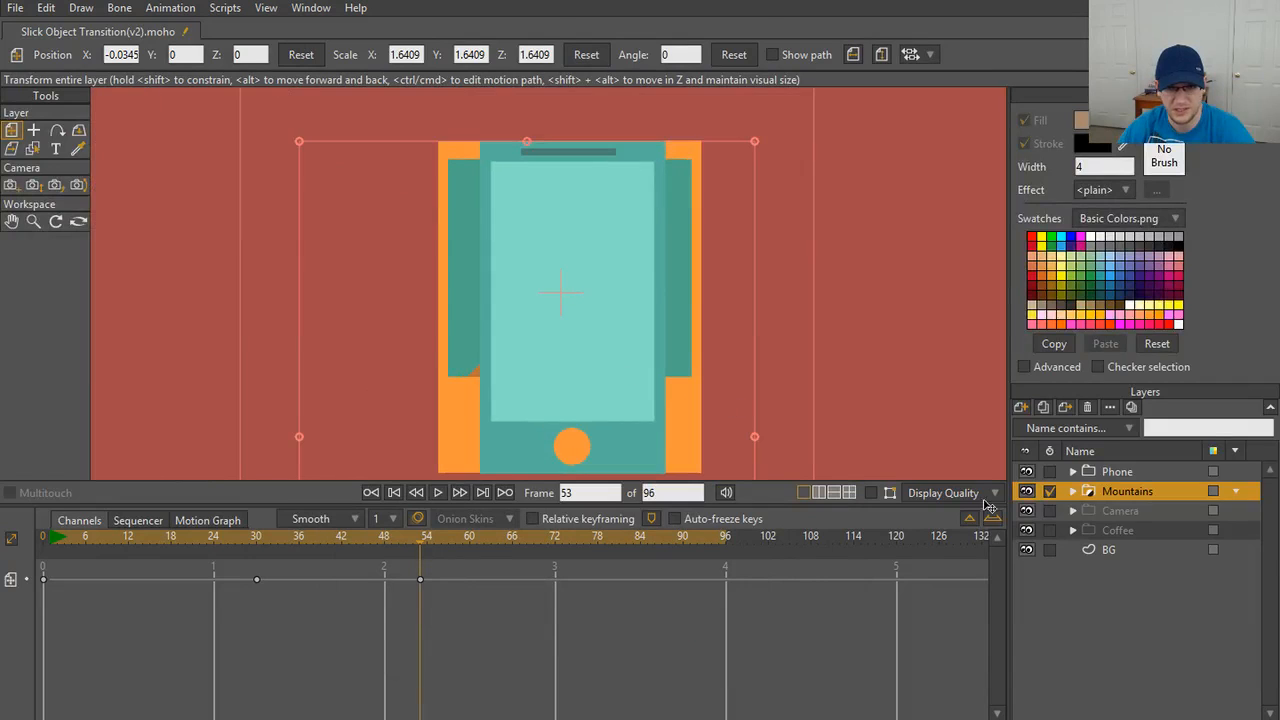
- Move the Mountains group above the Phone group in the layer stack and advance the timeline to frame 62
left_click_drag(1110, 494, 1116, 461)
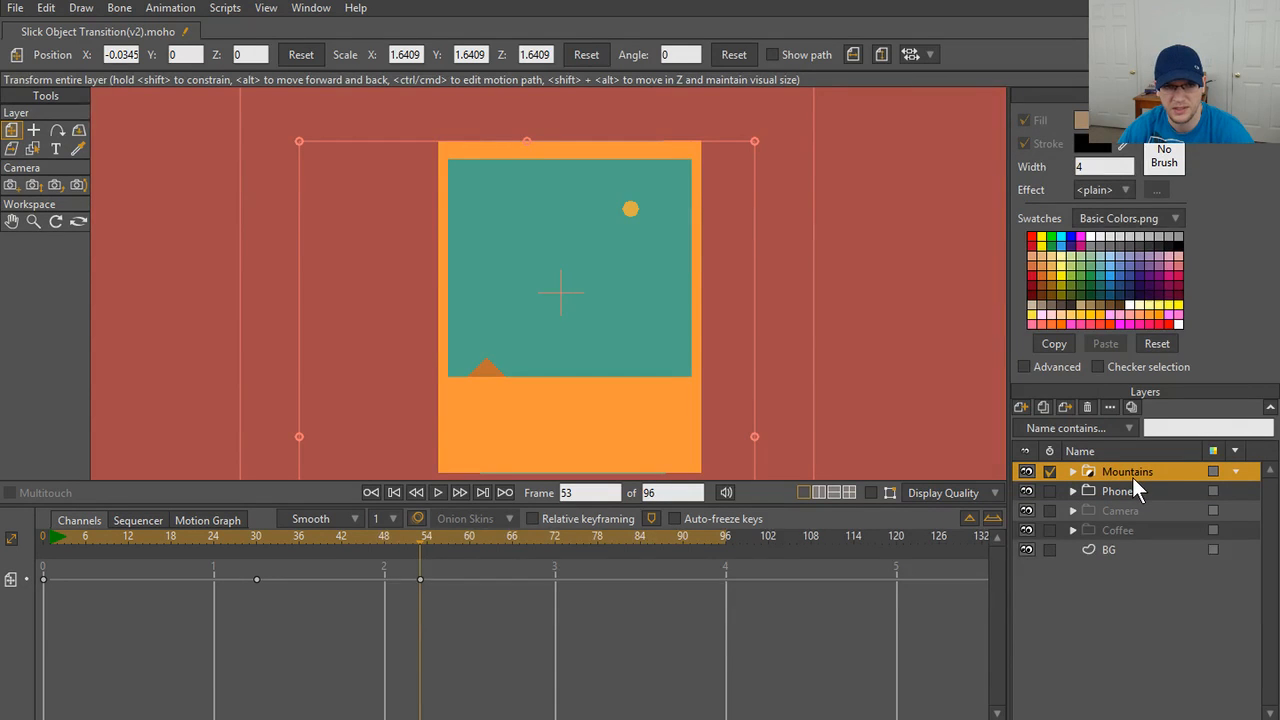
scroll(480, 357, "up", 1)
scroll(482, 356, "down", 1)
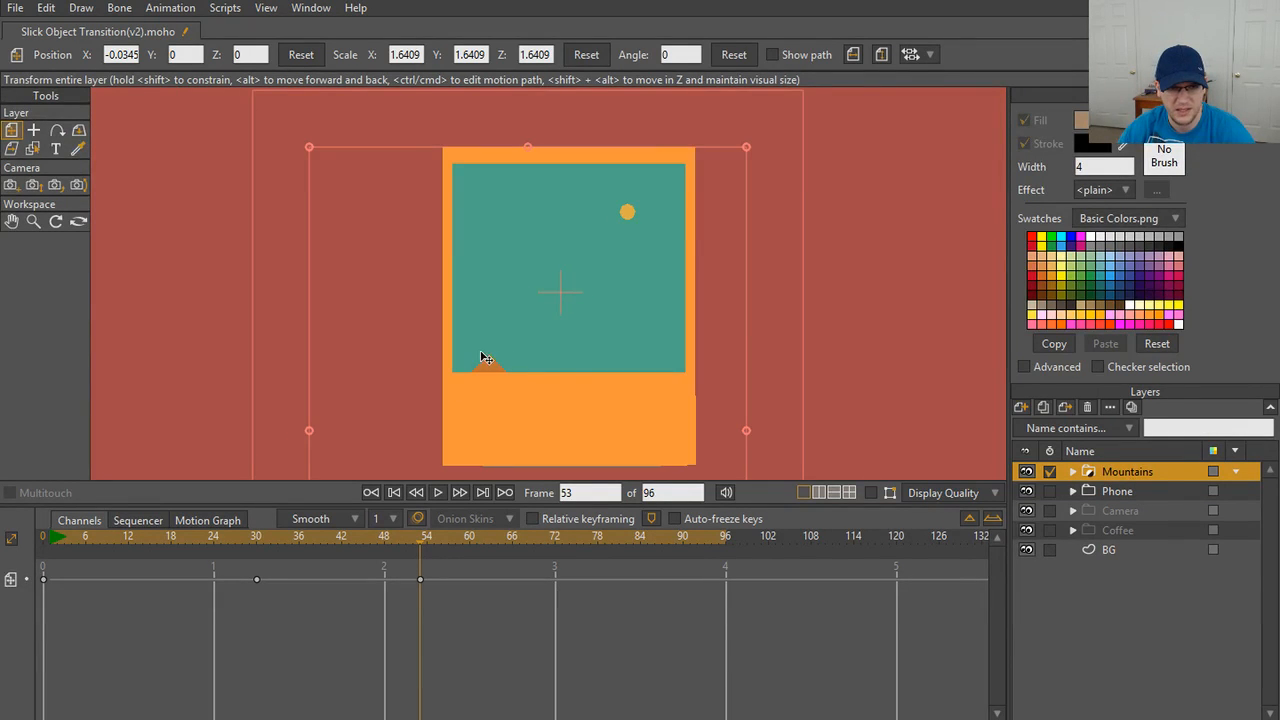
scroll(741, 329, "down", 1)
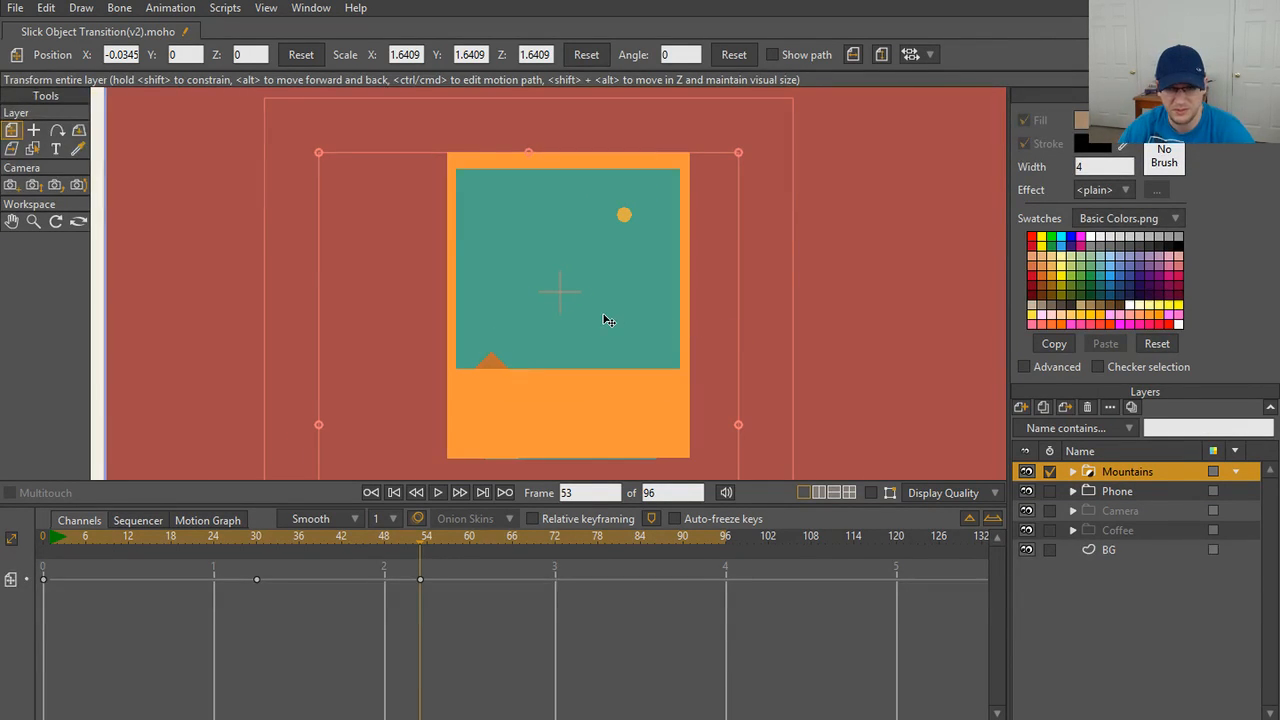
scroll(604, 320, "up", 1)
scroll(604, 320, "down", 1)
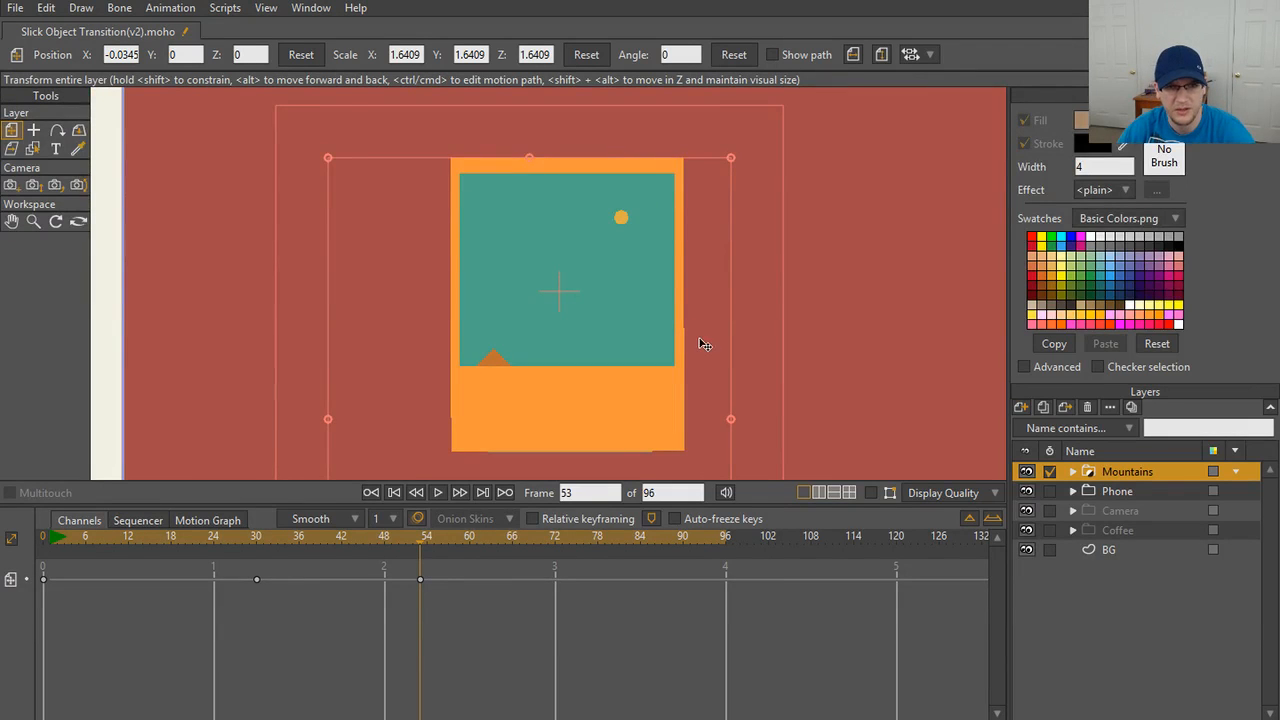
mouse_move(733, 421)
left_mouse_down()
mouse_move(668, 428)
mouse_move(736, 433)
left_mouse_up()
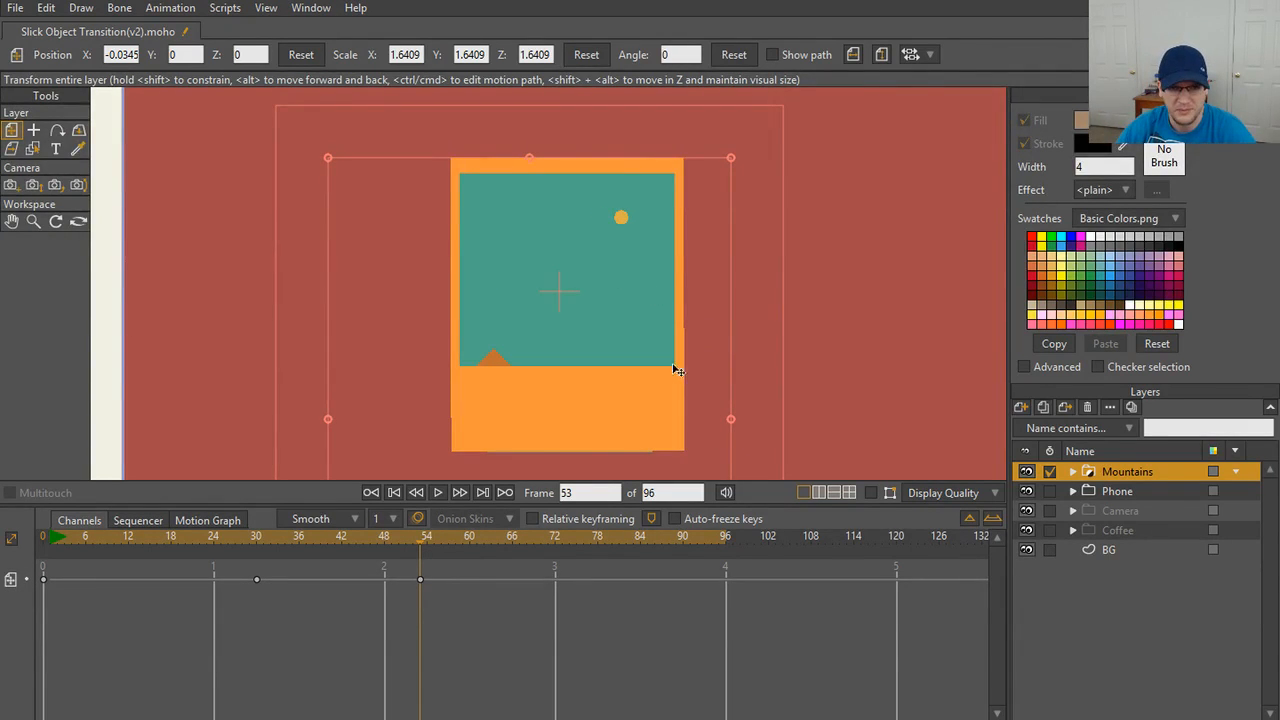
left_click_drag(428, 535, 486, 551)
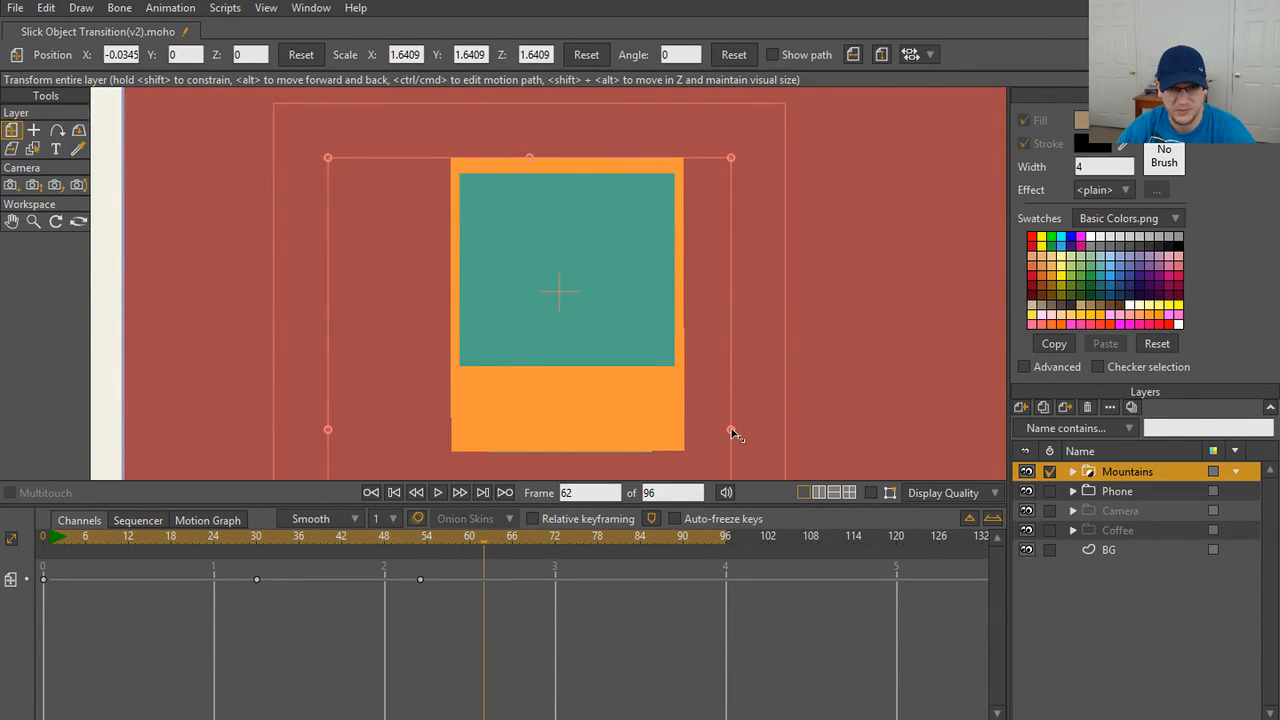
- Try narrowing the Mountains group at frame 62 to an X scale of about 1.08 and moving it to the Phone's left side
left_click_drag(731, 432, 677, 436)
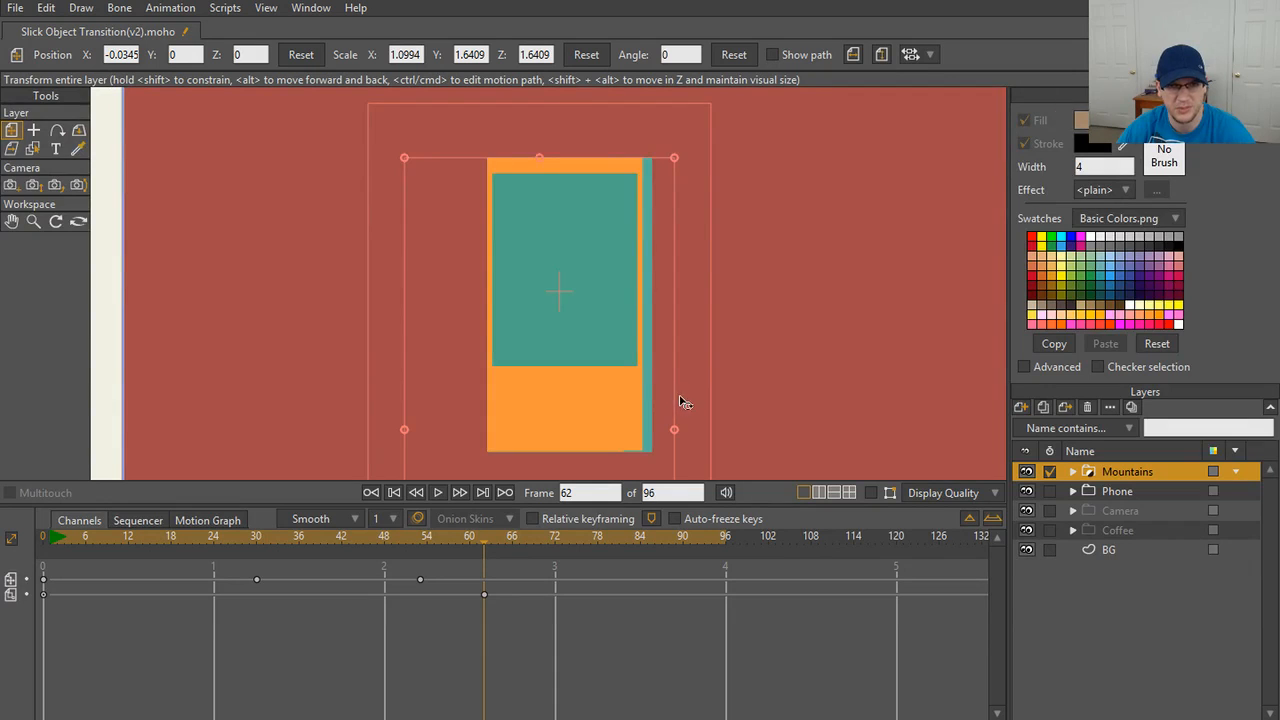
key("ctrl+z")
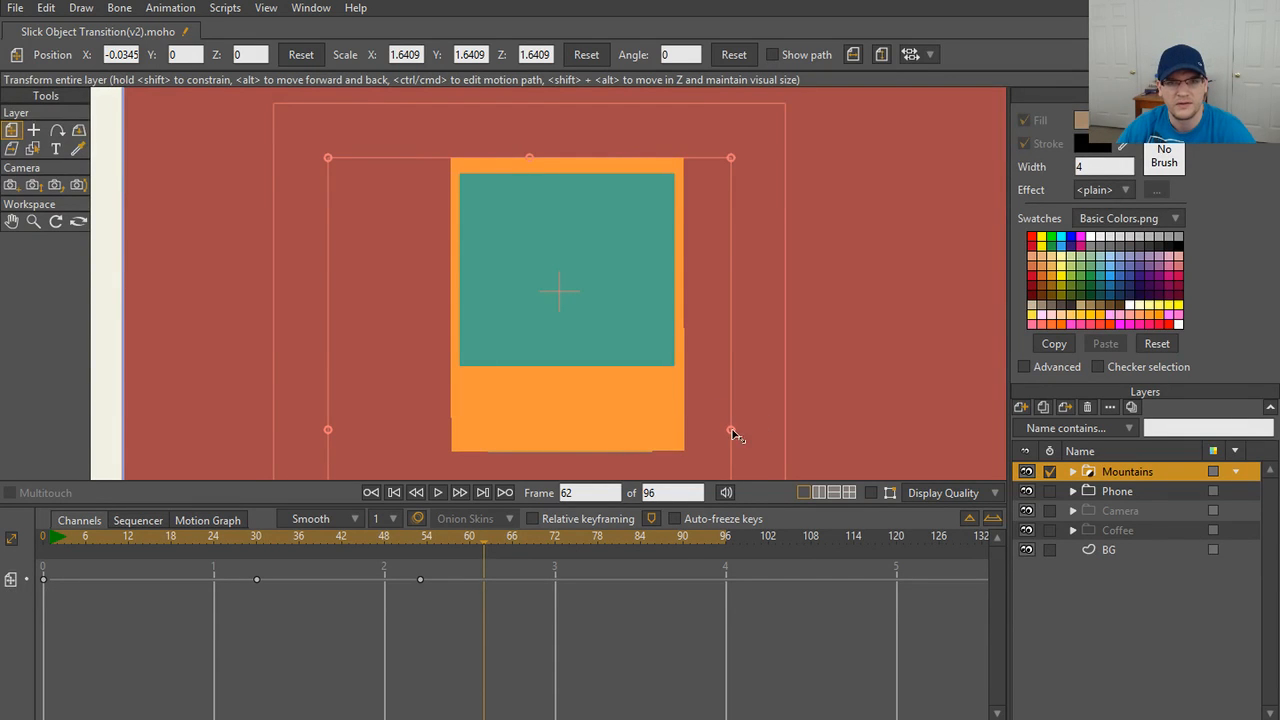
left_click_drag(733, 433, 706, 434)
key("ctrl+z")
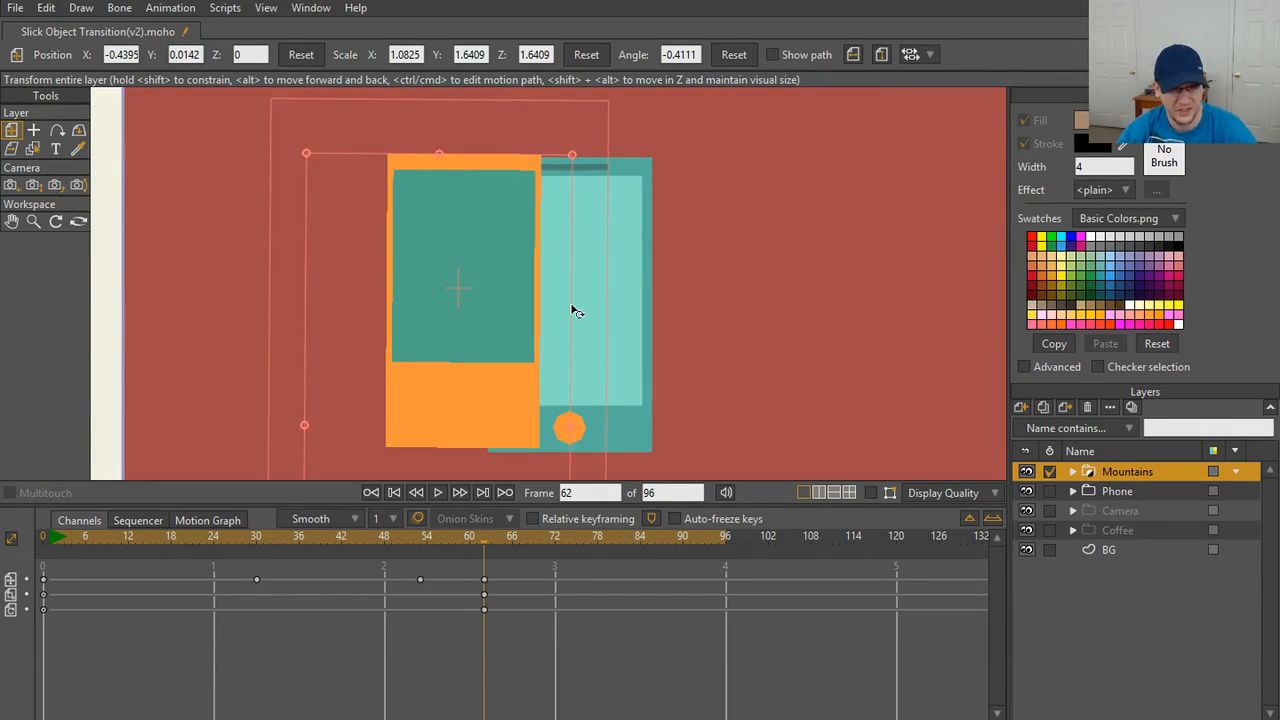
key("ctrl+z")
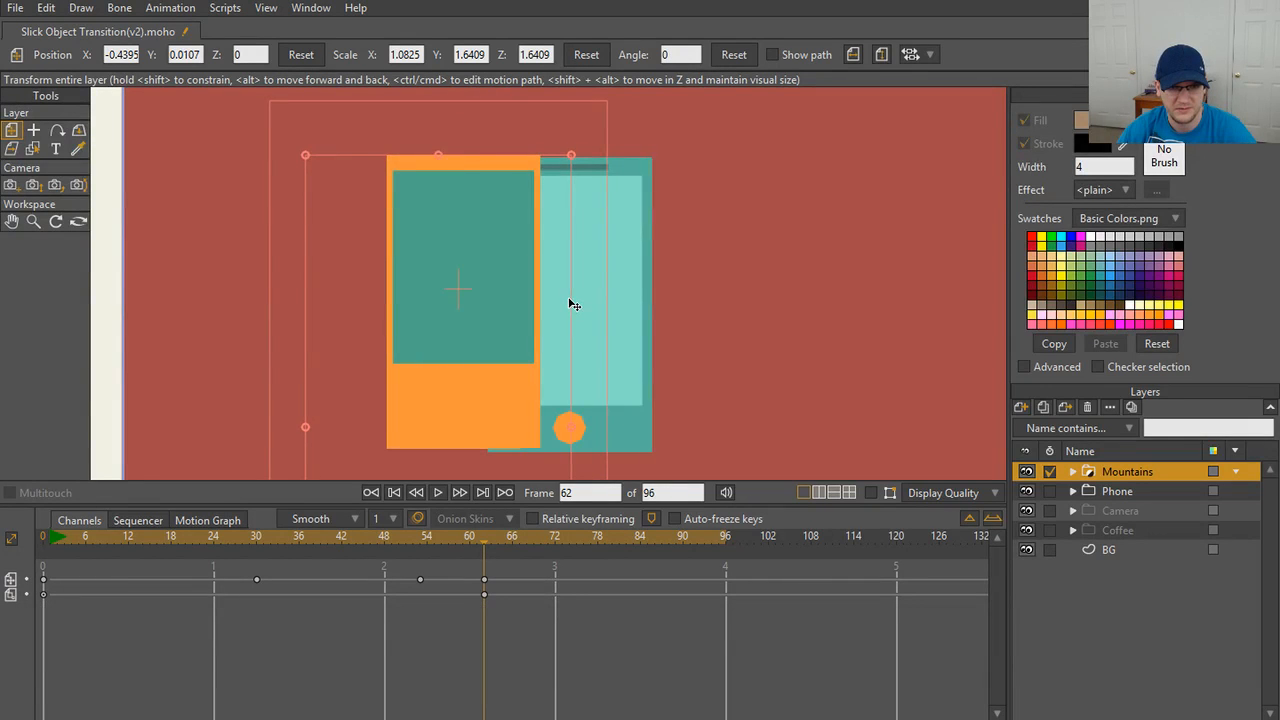
key("ctrl+z")
key("ctrl+z")
key("ctrl+z")
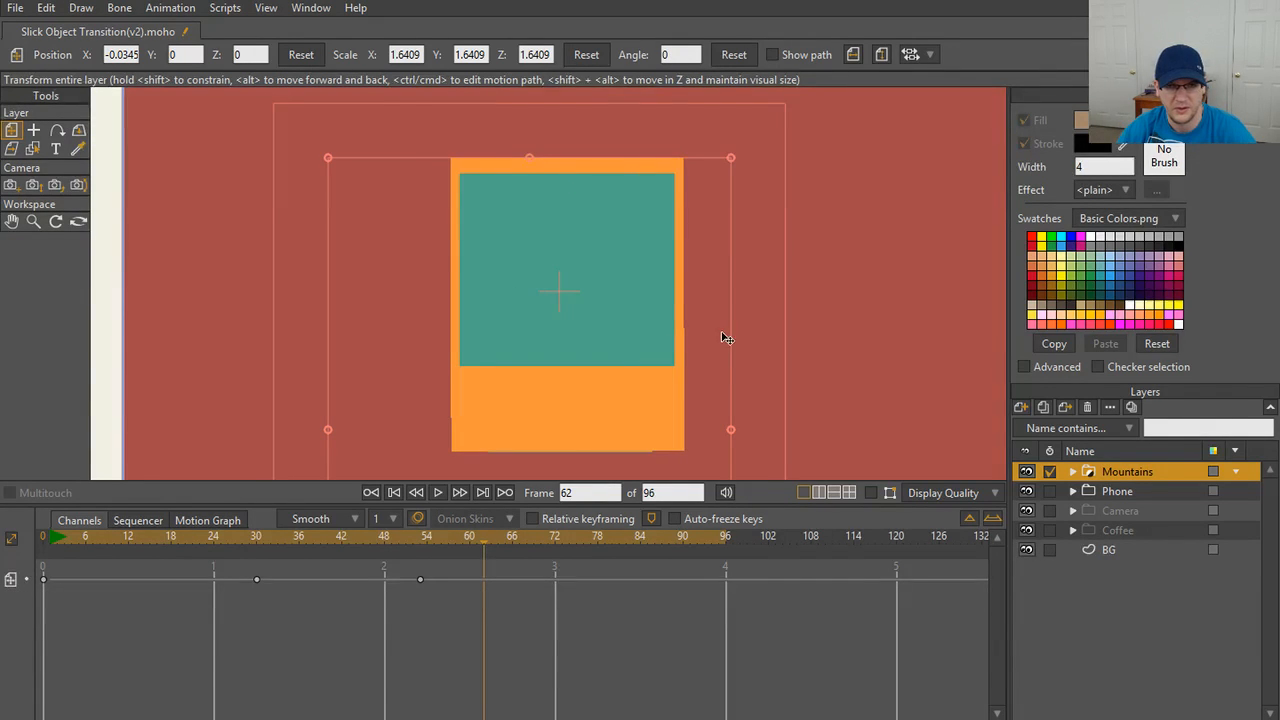
- Try scaling the Mountains group horizontally from either side at frame 62 to match the Phone's width
scroll(608, 209, "down", 3)
scroll(590, 284, "up", 2)
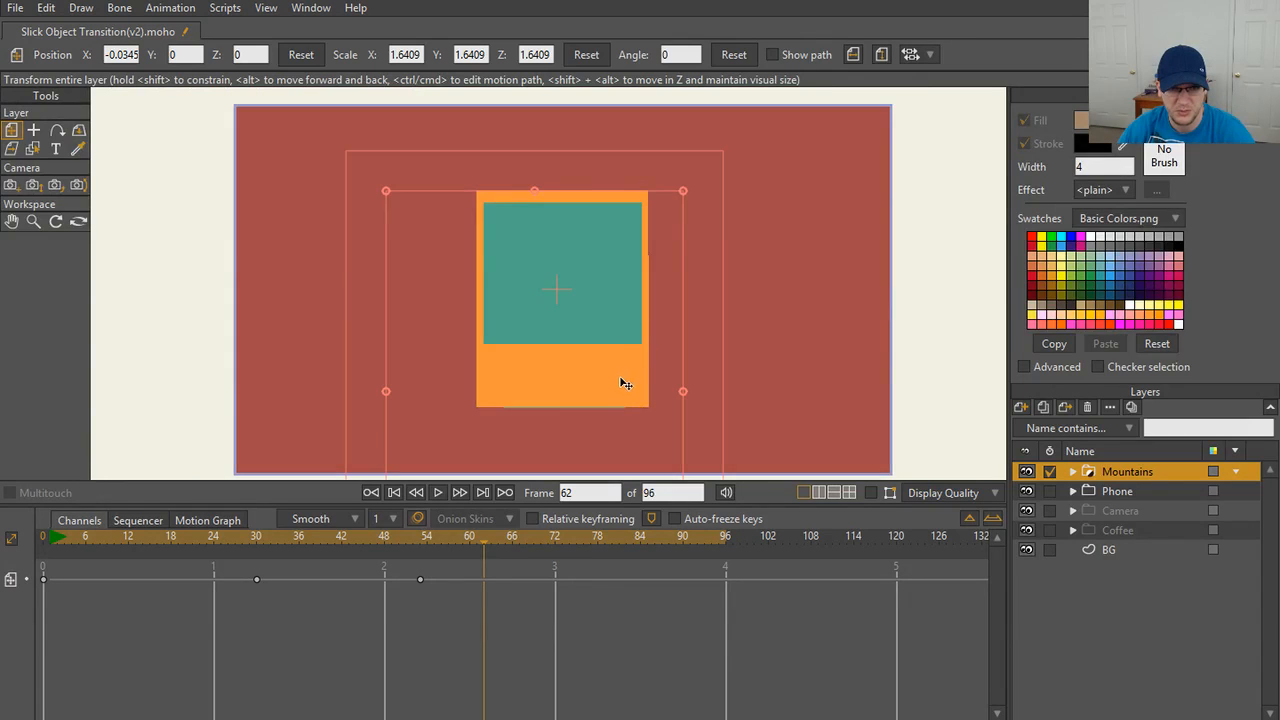
scroll(617, 340, "down", 1)
scroll(663, 371, "up", 3)
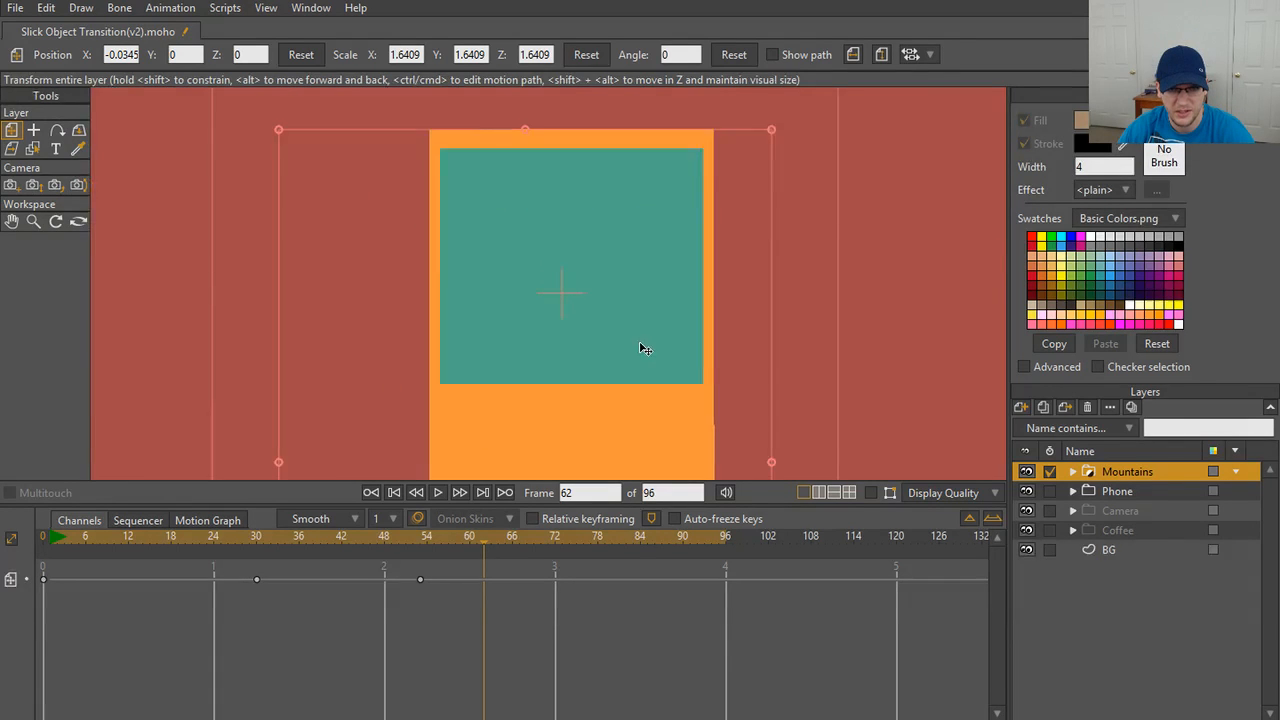
scroll(645, 348, "down", 1)
left_click_drag(730, 432, 728, 406)
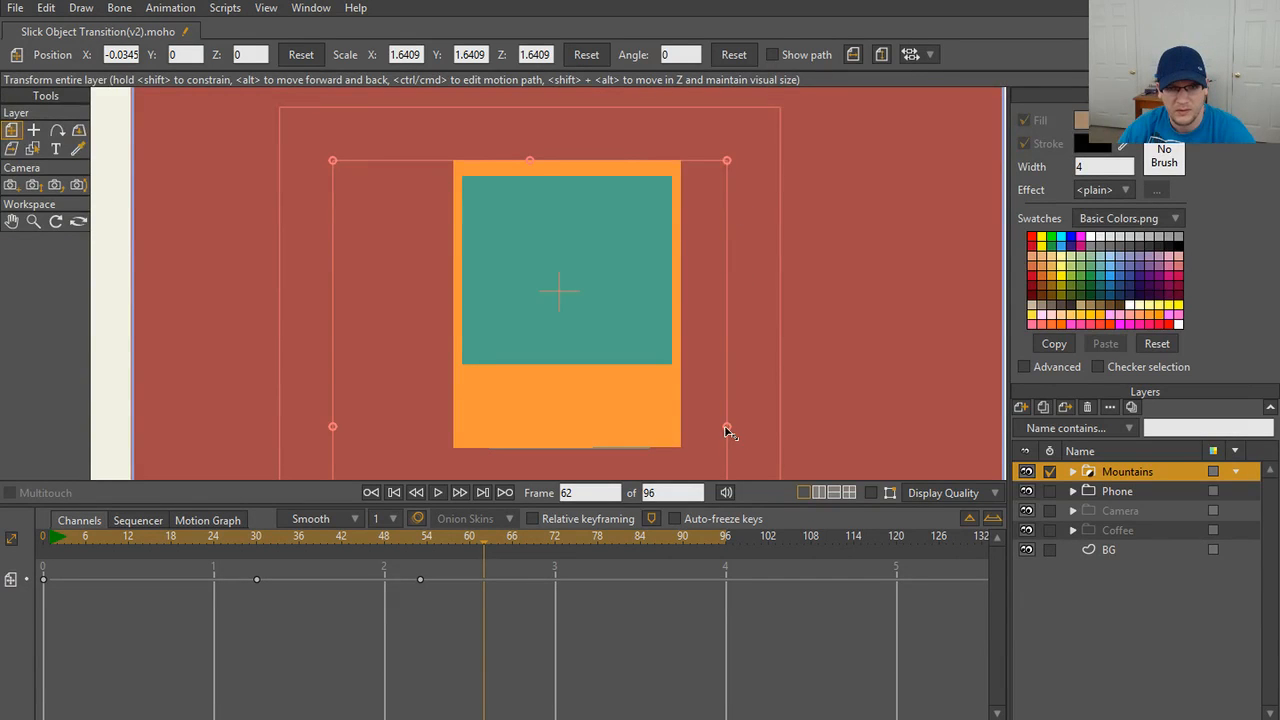
left_click_drag(726, 427, 674, 429)
key("ctrl+z")
key("ctrl+z")
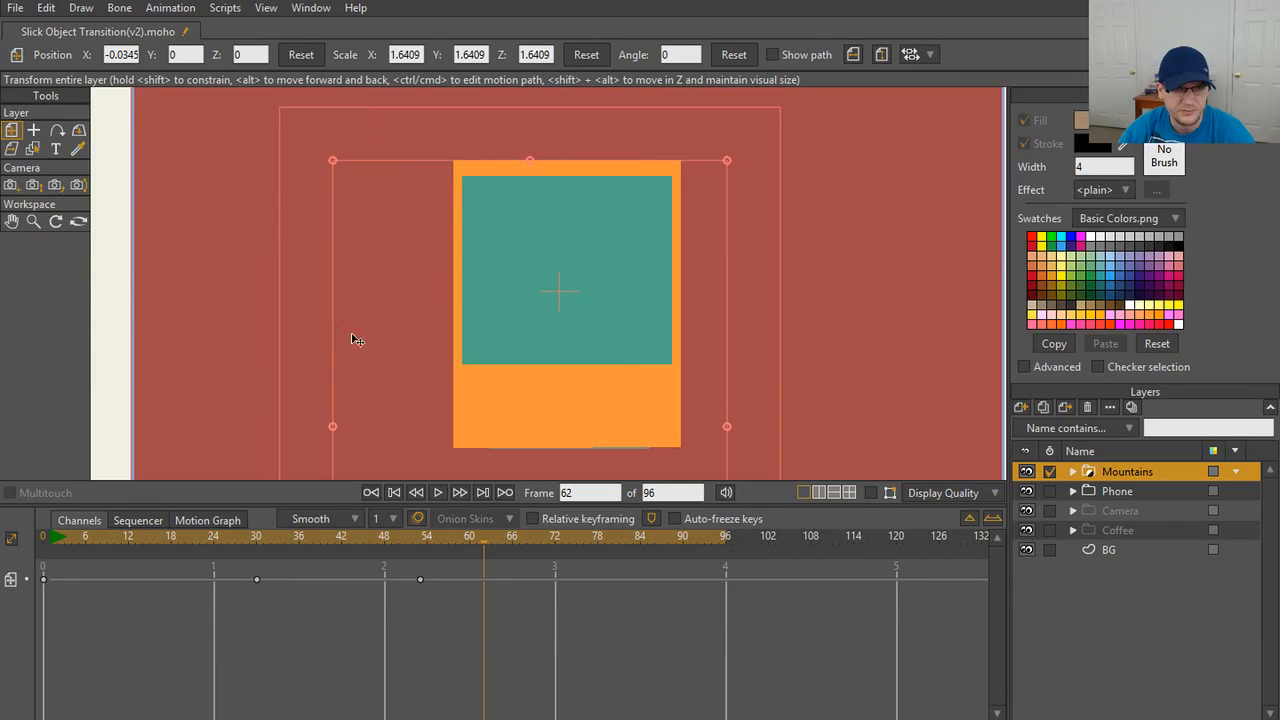
left_click_drag(334, 429, 412, 424)
key("ctrl+z")
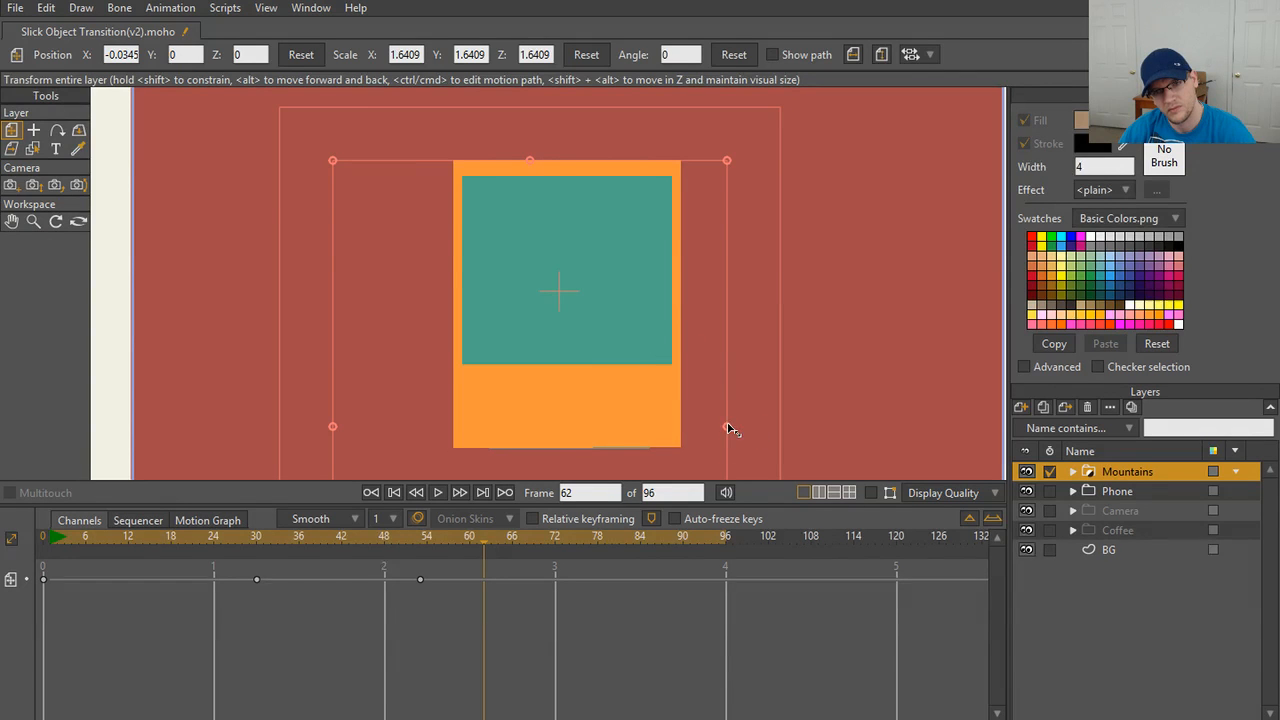
mouse_move(728, 430)
left_mouse_down()
mouse_move(668, 434)
mouse_move(714, 432)
left_mouse_up()
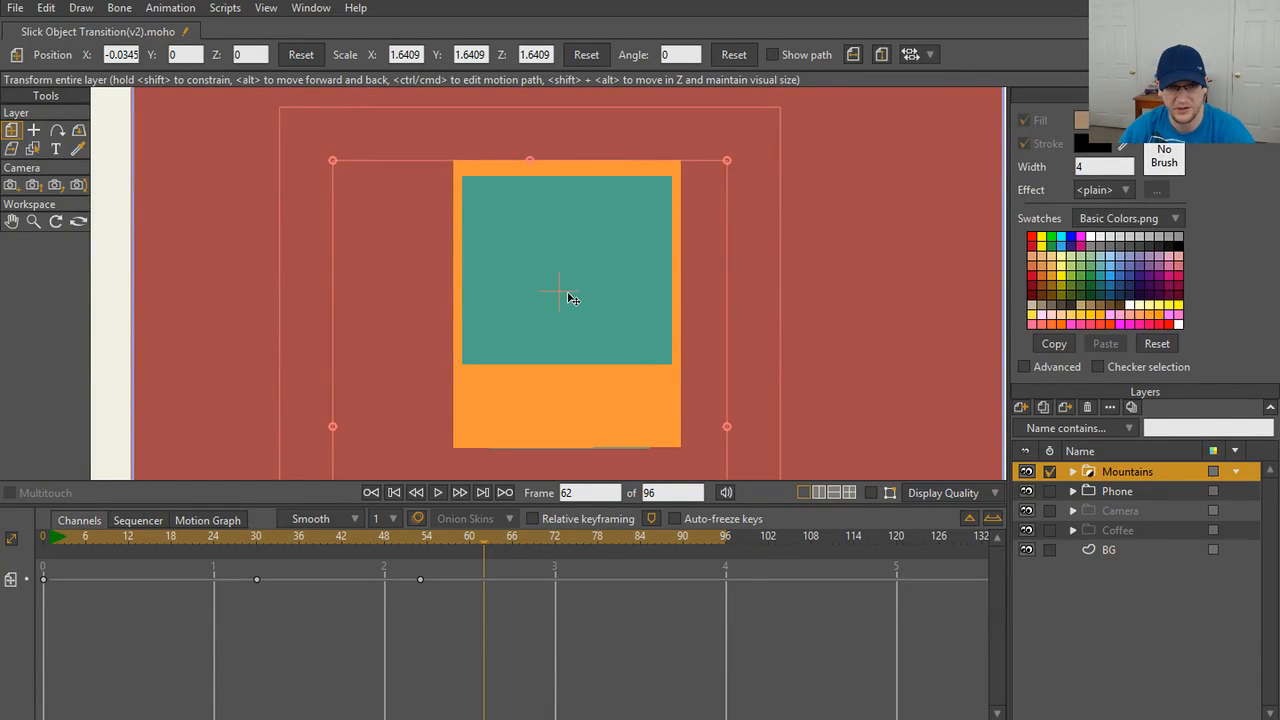
- Return to frame 0 and place the Mountains group's origin near the middle of the picture, at about X 0.0226, Y 0.0319
left_click(370, 492)
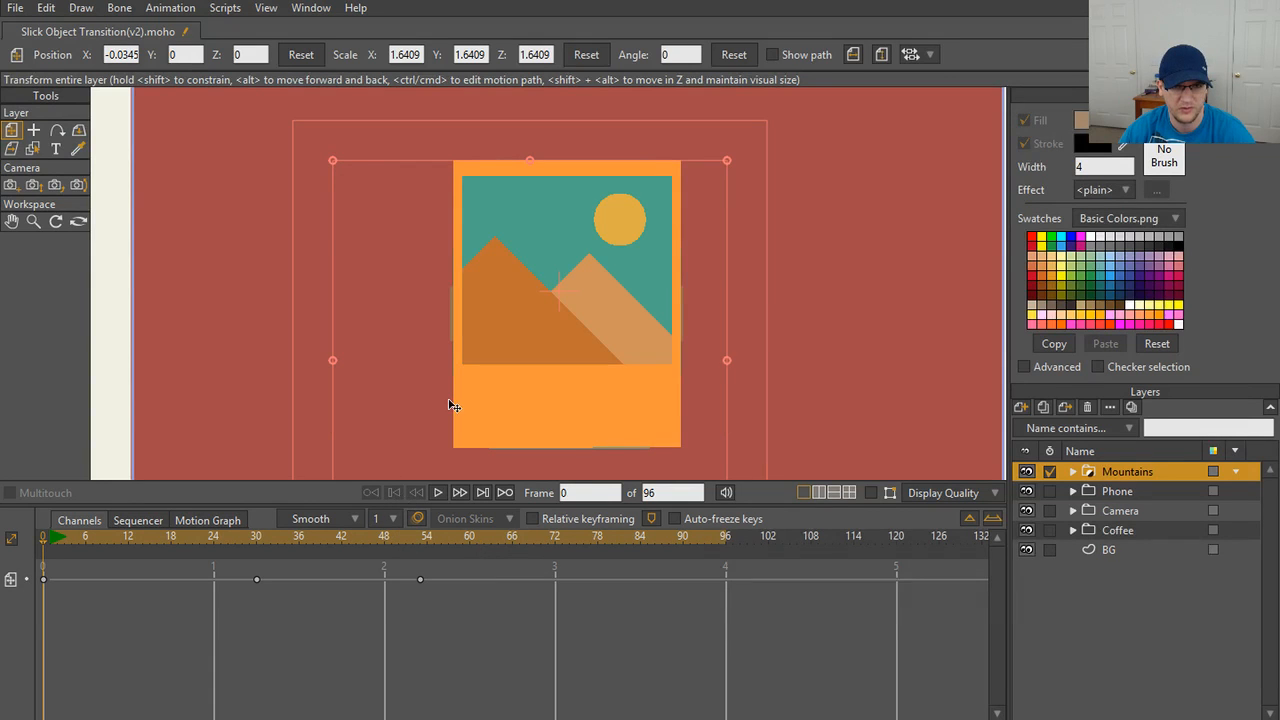
left_click(33, 131)
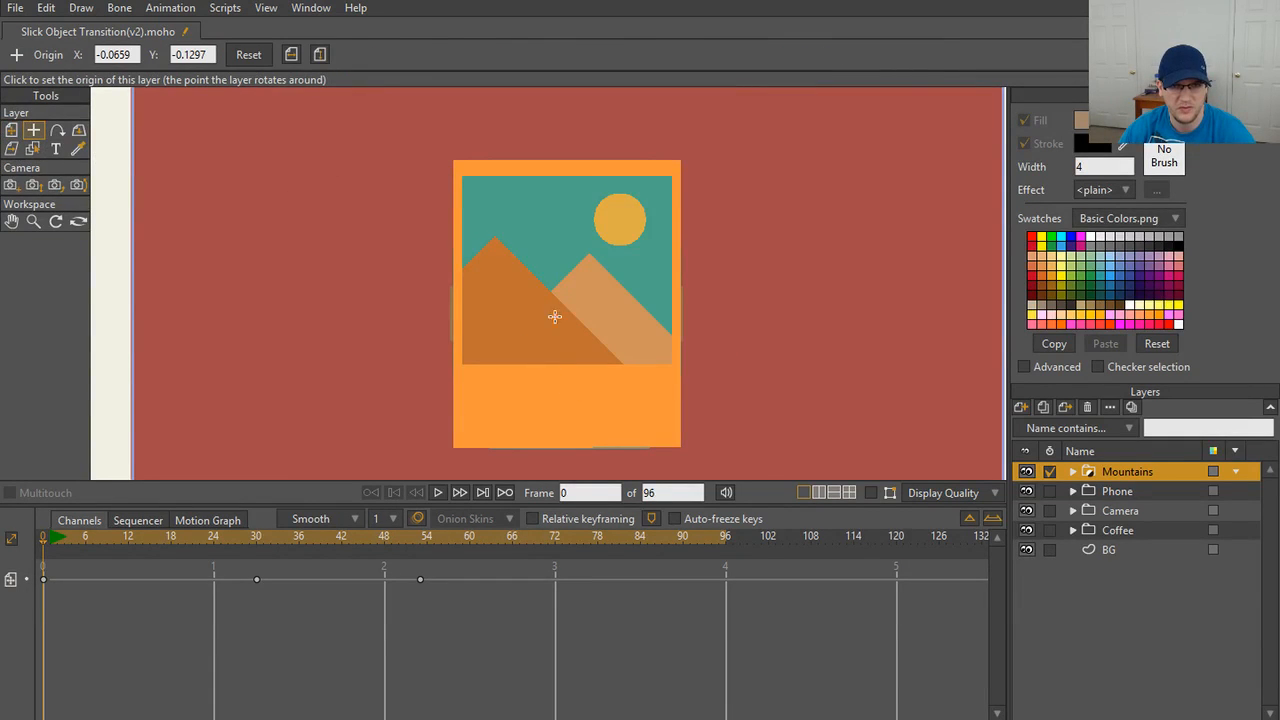
left_click(871, 492)
left_click_drag(597, 287, 563, 299)
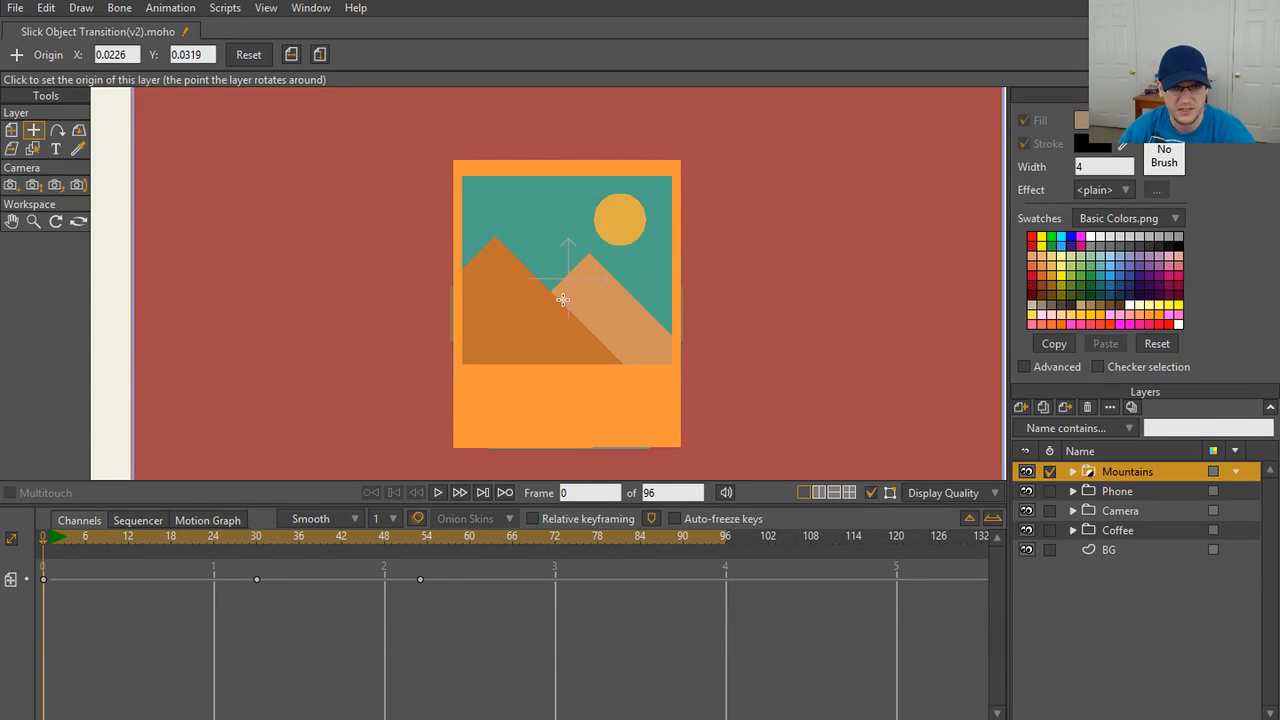
scroll(550, 337, "up", 2)
left_click_drag(574, 344, 557, 296)
scroll(557, 294, "down", 1)
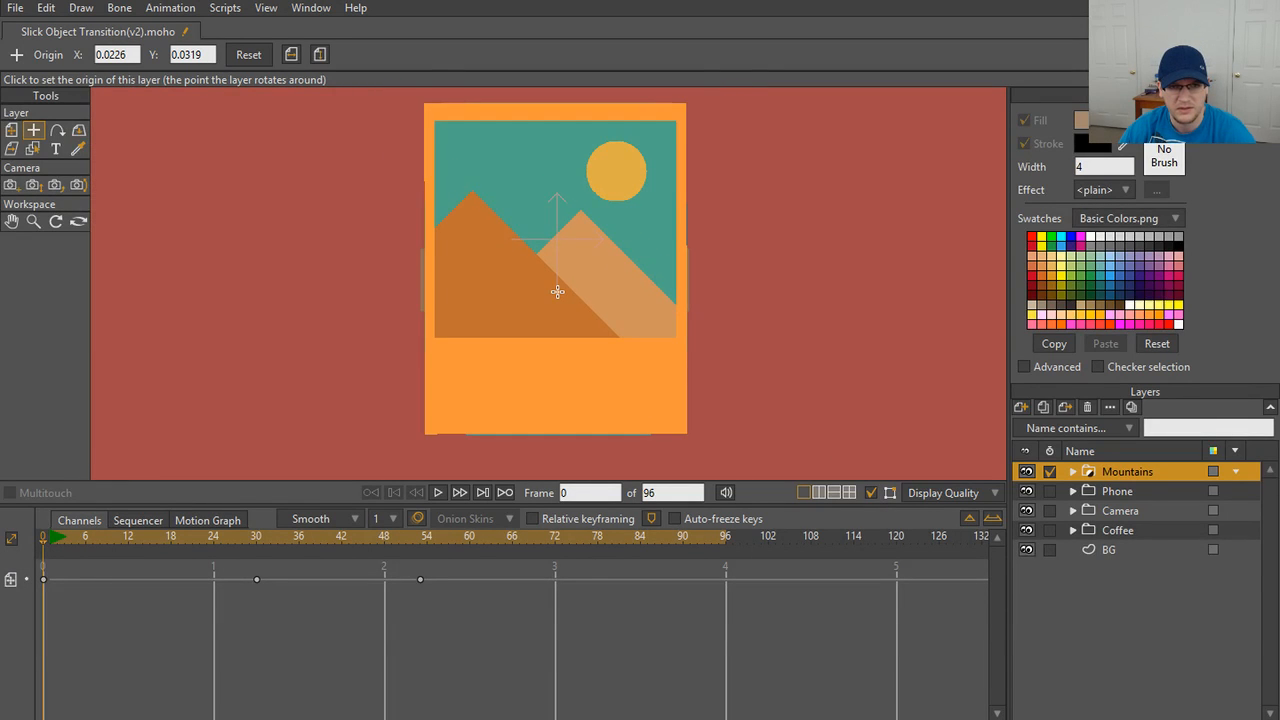
- Reset the Mountains group's origin to X 0, Y 0
double_click(134, 54)
type("0")
key("Return")
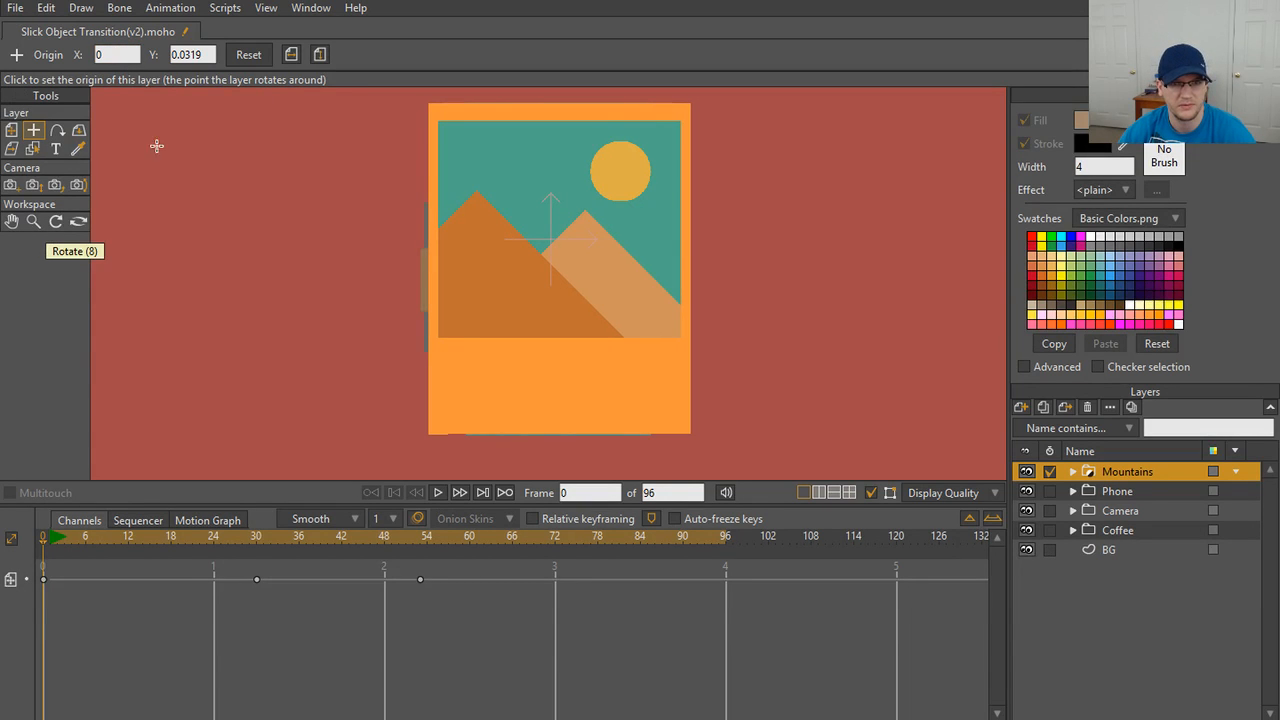
key("ctrl+z")
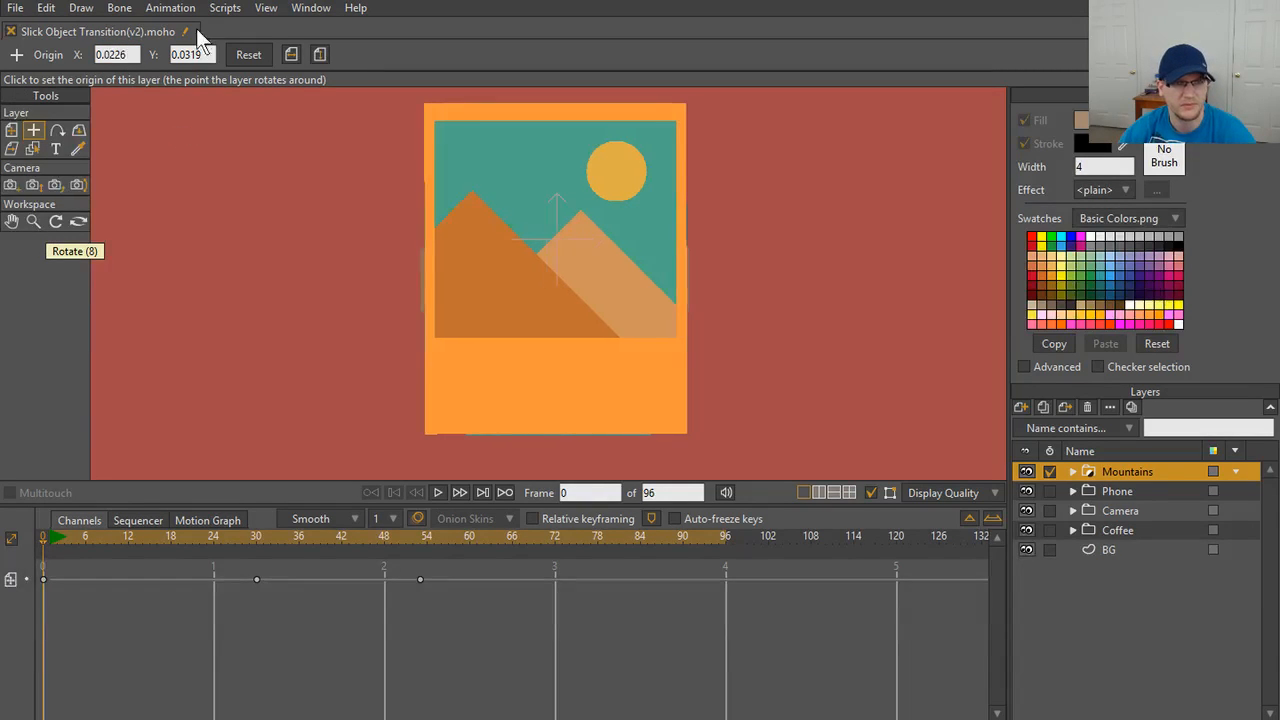
left_click(258, 57)
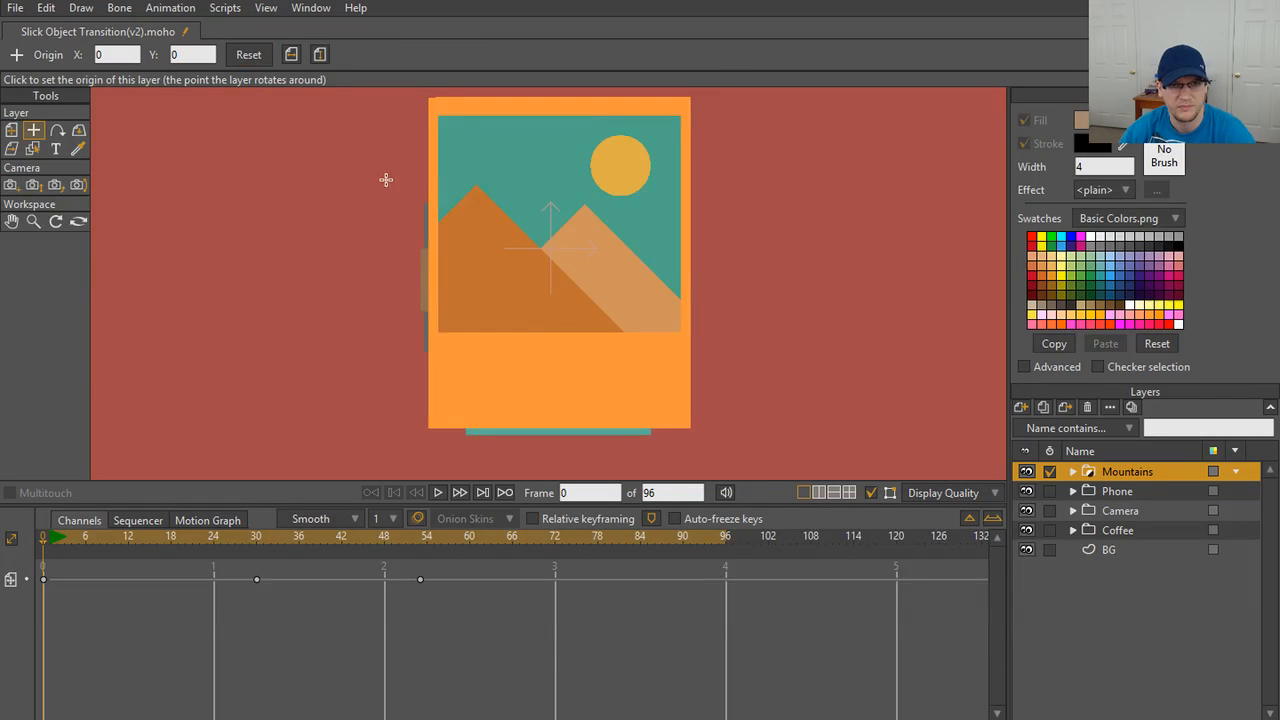
scroll(557, 320, "up", 3)
scroll(549, 306, "down", 3)
scroll(557, 286, "up", 3)
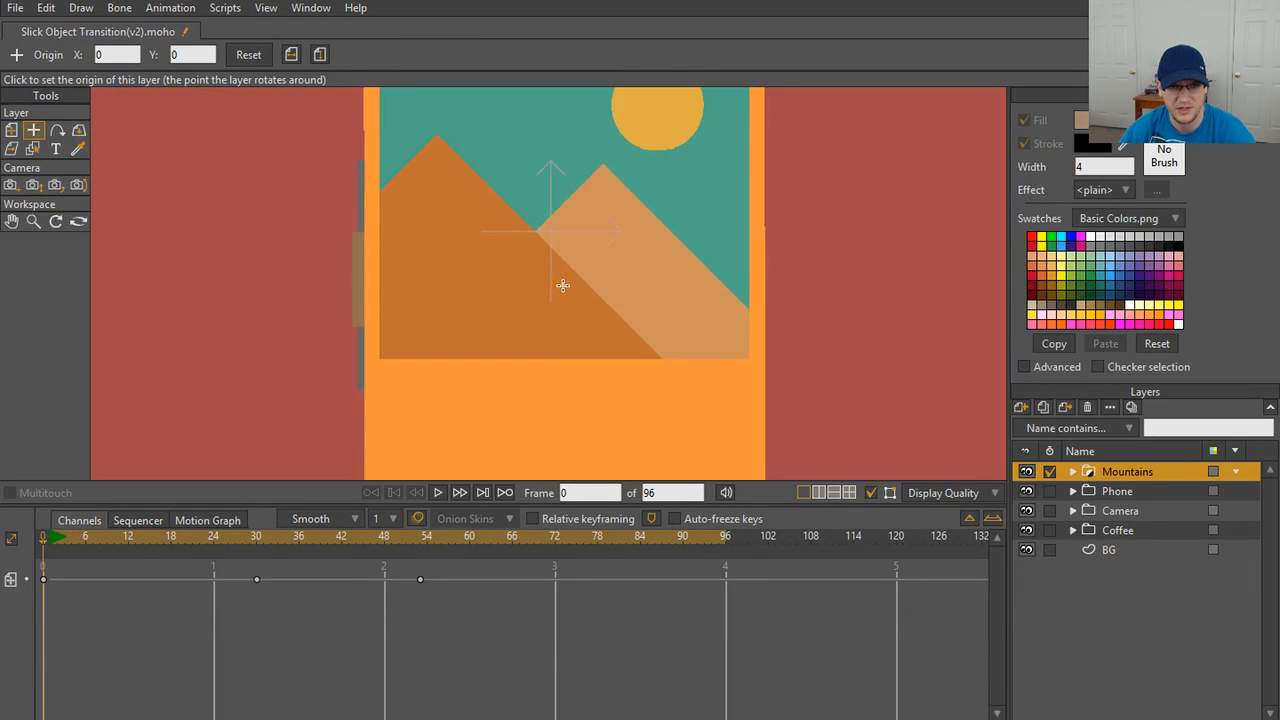
scroll(544, 328, "down", 3)
scroll(554, 329, "up", 1)
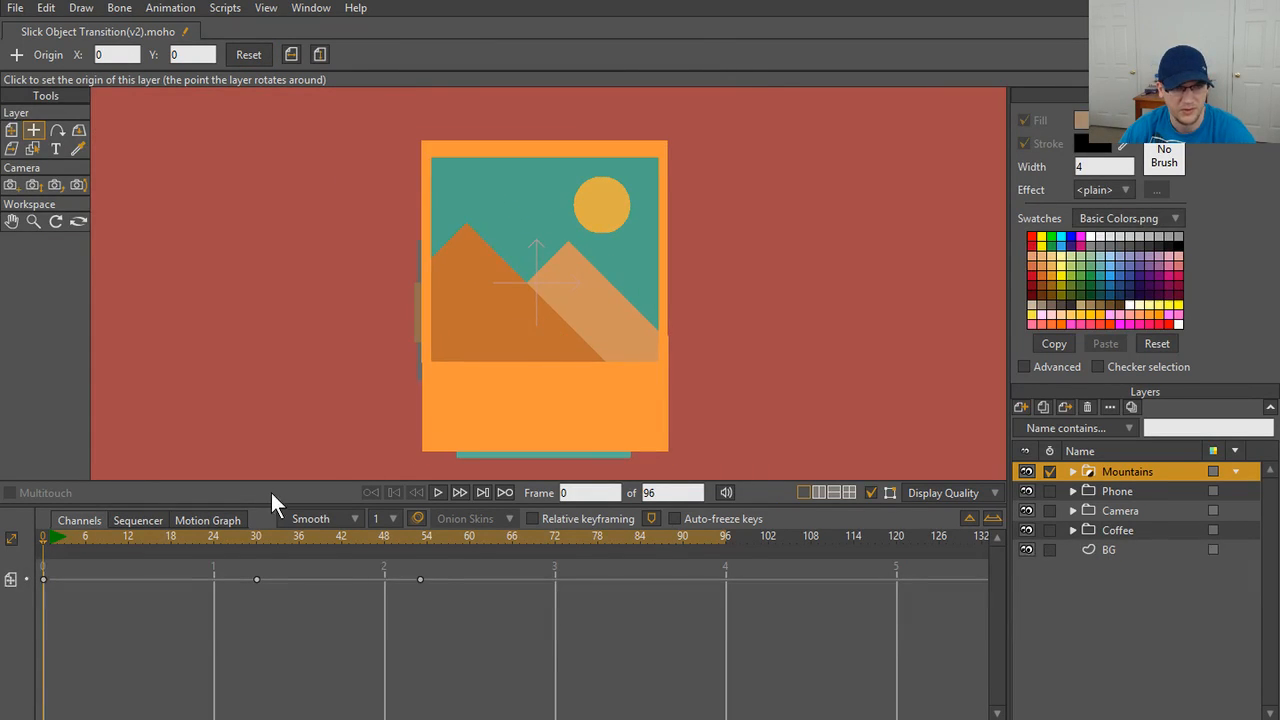
- Reset the Mountains group's layer position to 0 on all axes at frame 0
key("m")
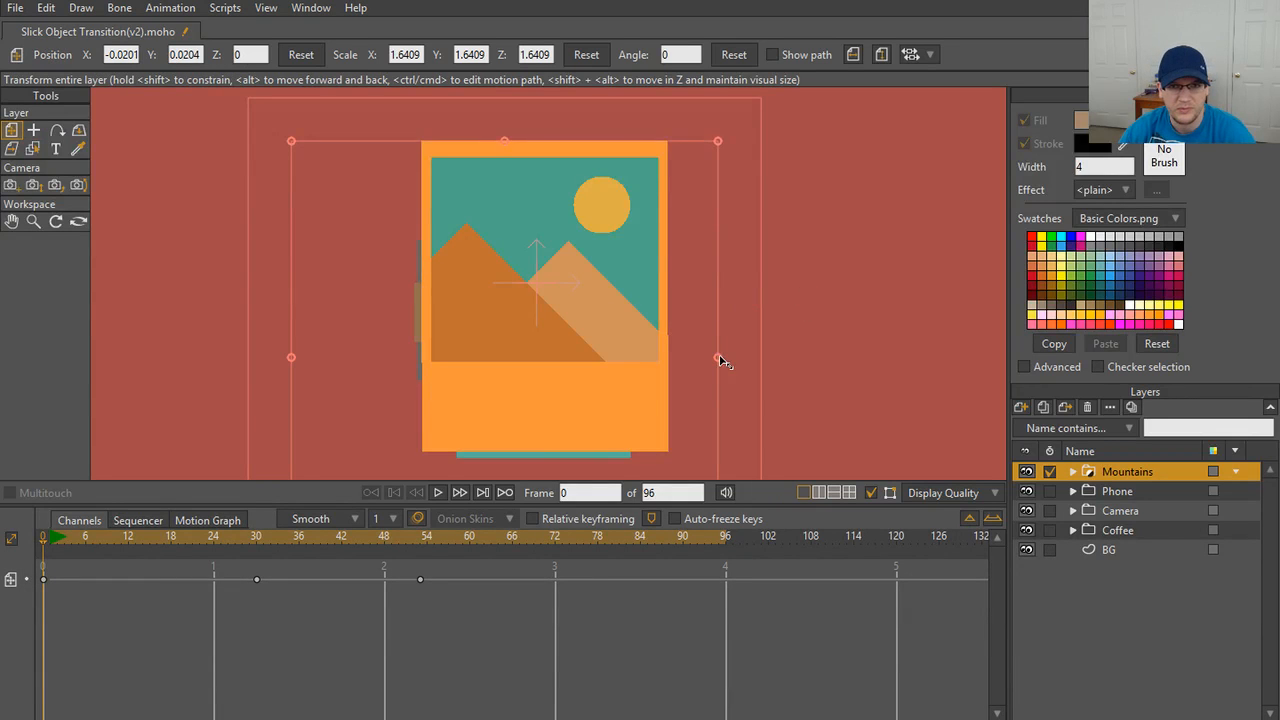
mouse_move(722, 362)
left_mouse_down()
mouse_move(677, 357)
mouse_move(737, 357)
mouse_move(537, 371)
mouse_move(894, 363)
mouse_move(763, 349)
mouse_move(657, 360)
mouse_move(722, 352)
left_mouse_up()
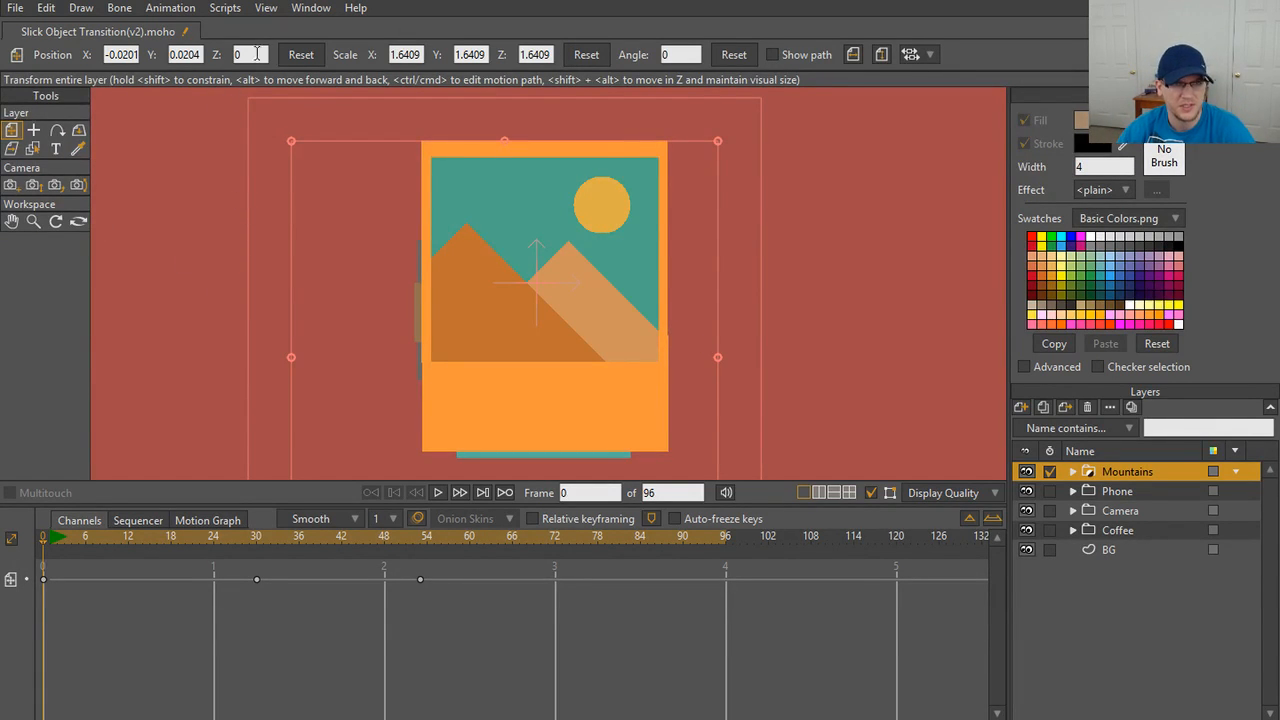
left_click(300, 55)
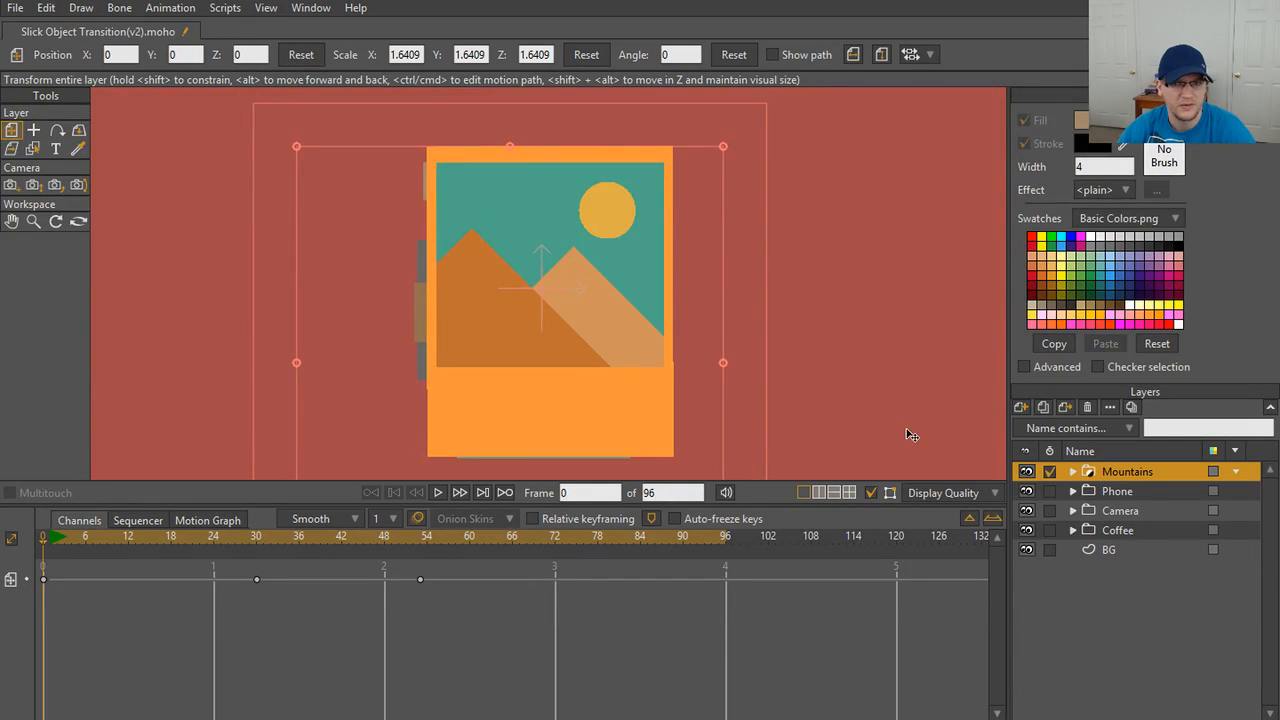
- Try widening the Mountains group to an X scale of 1.7259 and narrowing it to 1.2609 at frame 0
mouse_move(720, 365)
left_mouse_down()
mouse_move(631, 368)
mouse_move(740, 376)
left_mouse_up()
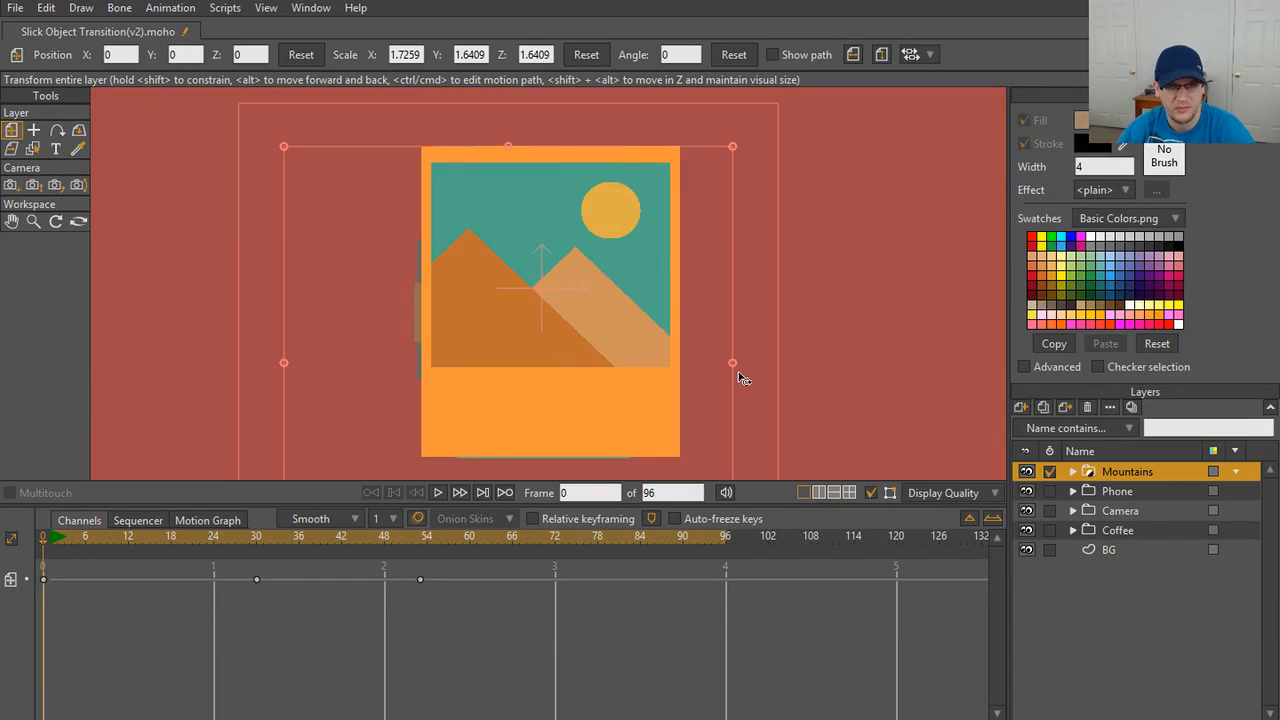
key("ctrl+z")
key("ctrl+z")
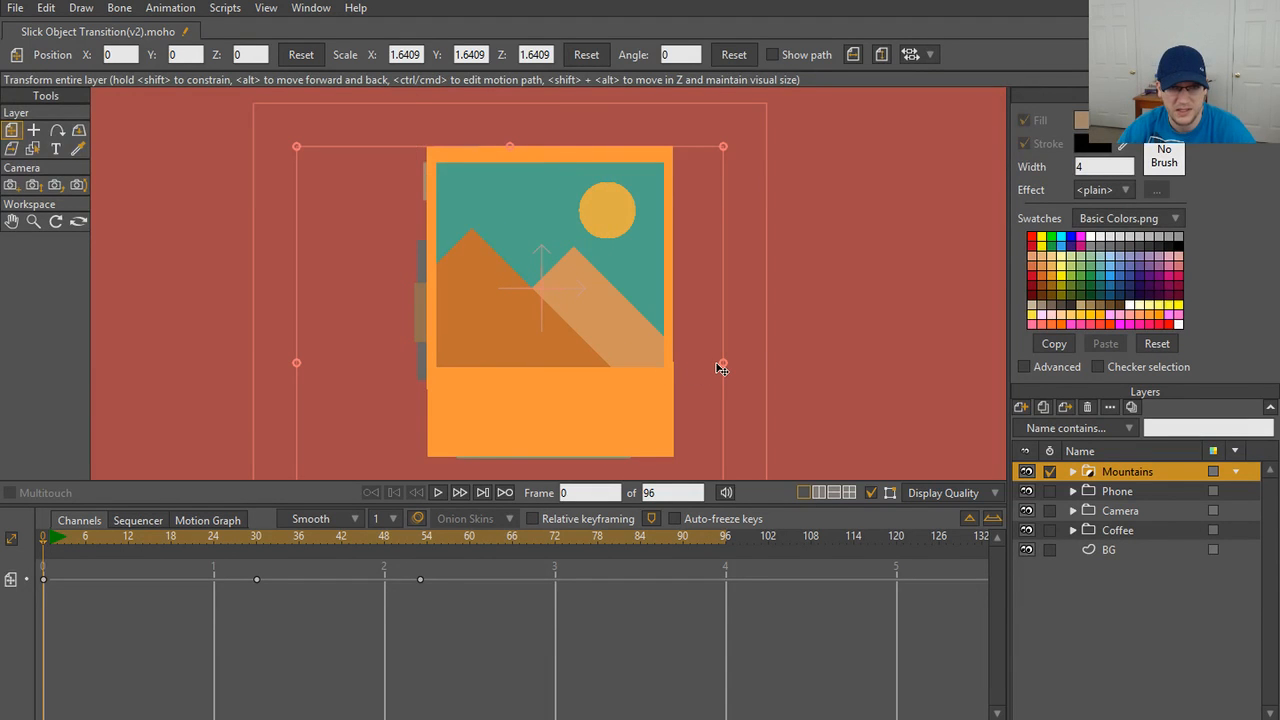
left_click_drag(726, 369, 683, 366)
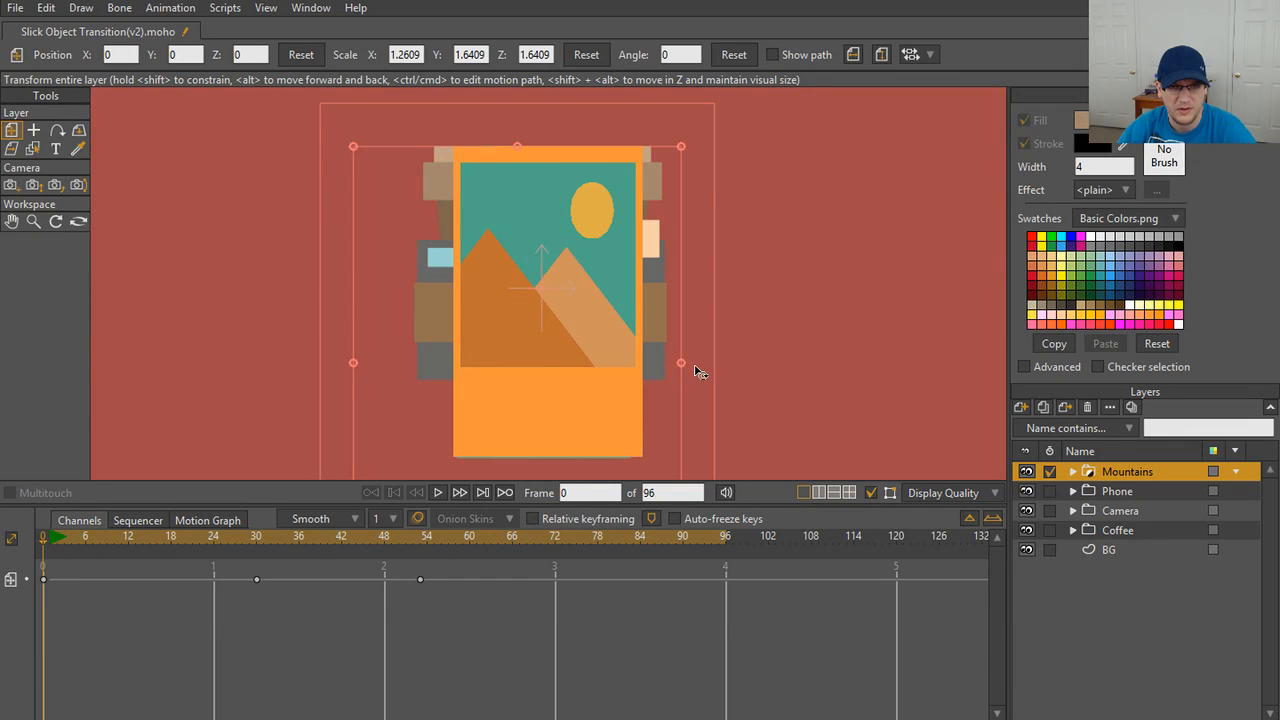
key("ctrl+z")
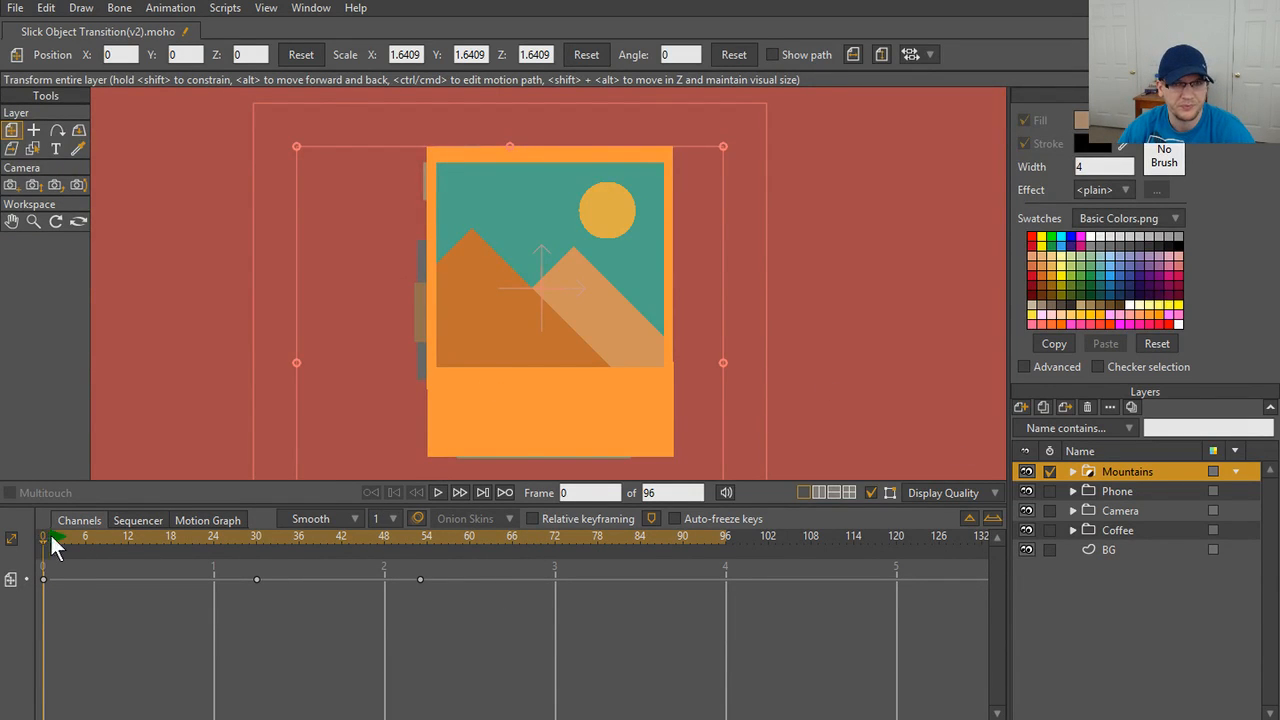
- Move to frame 53 and try narrowing the Mountains group to an X scale of 1.0866
left_click_drag(51, 540, 417, 531)
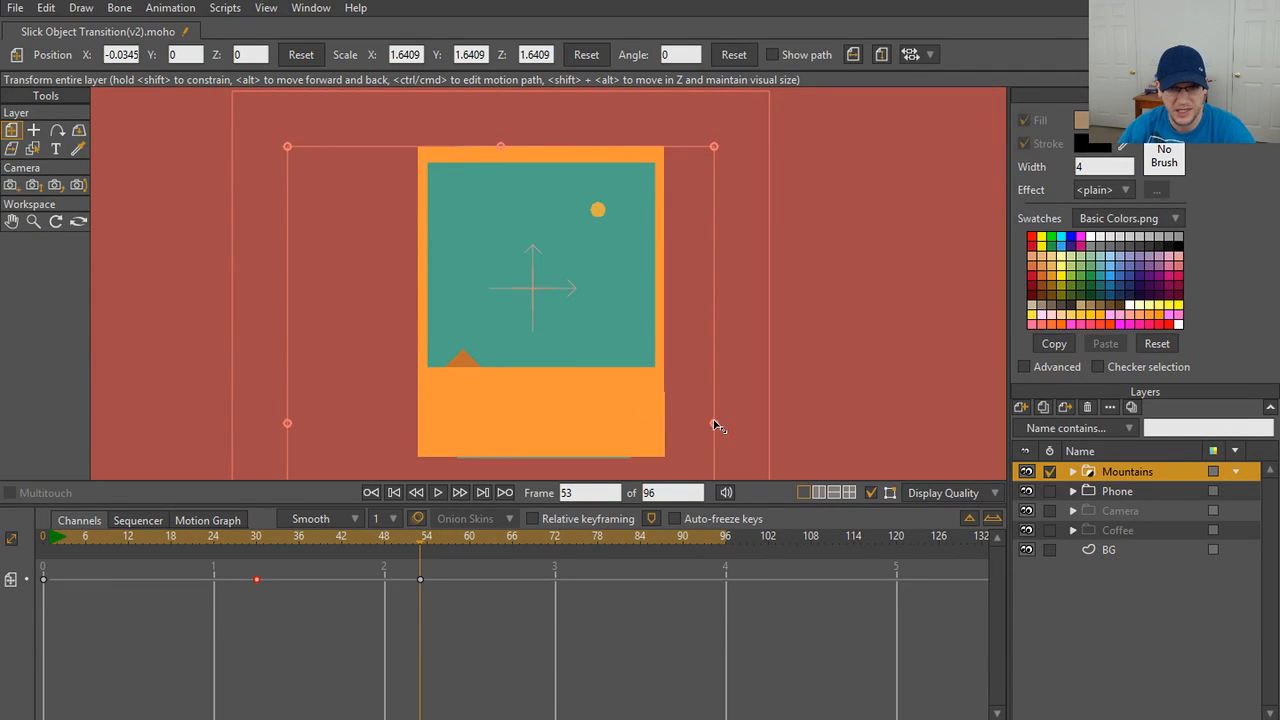
left_click_drag(714, 424, 652, 423)
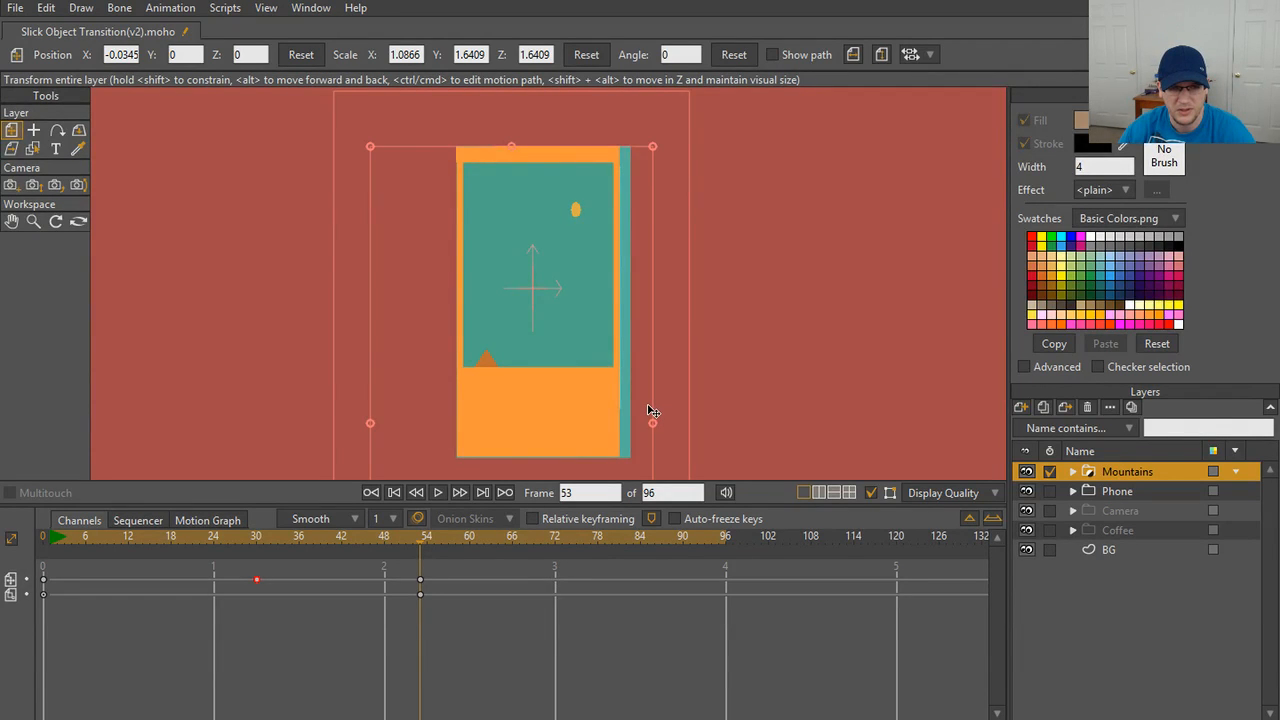
left_click_drag(653, 425, 696, 430)
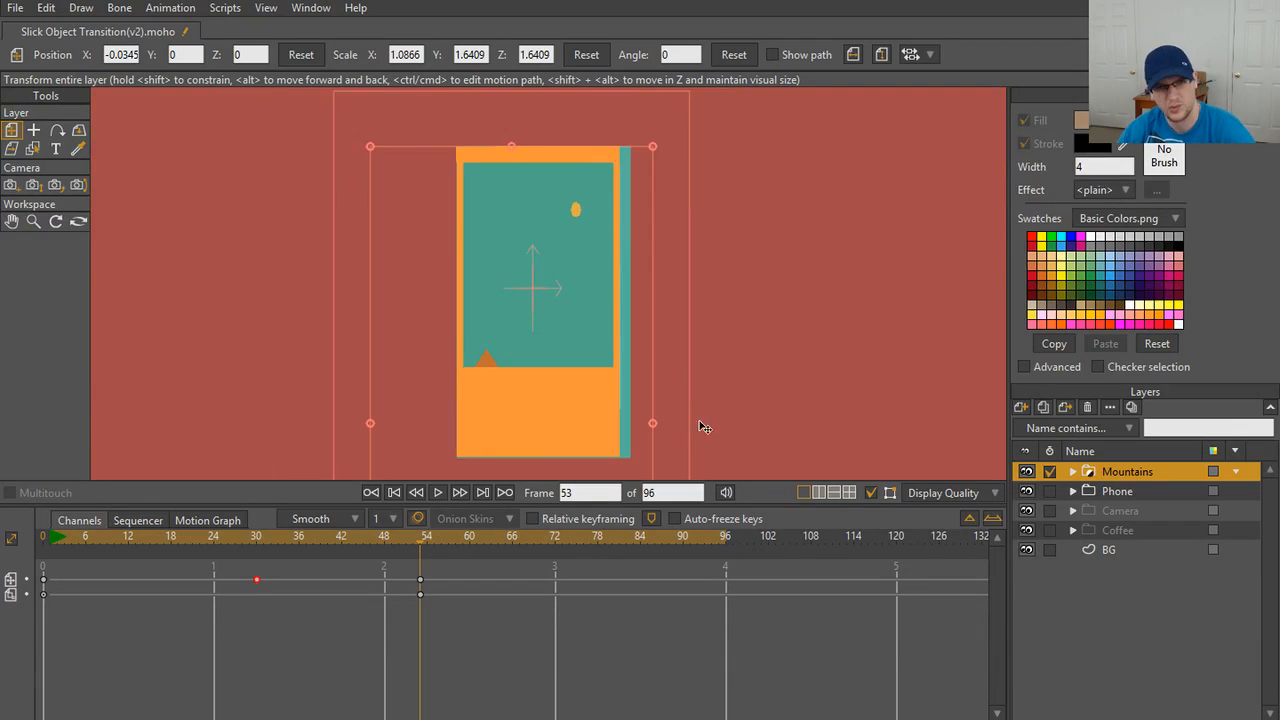
key("ctrl+z")
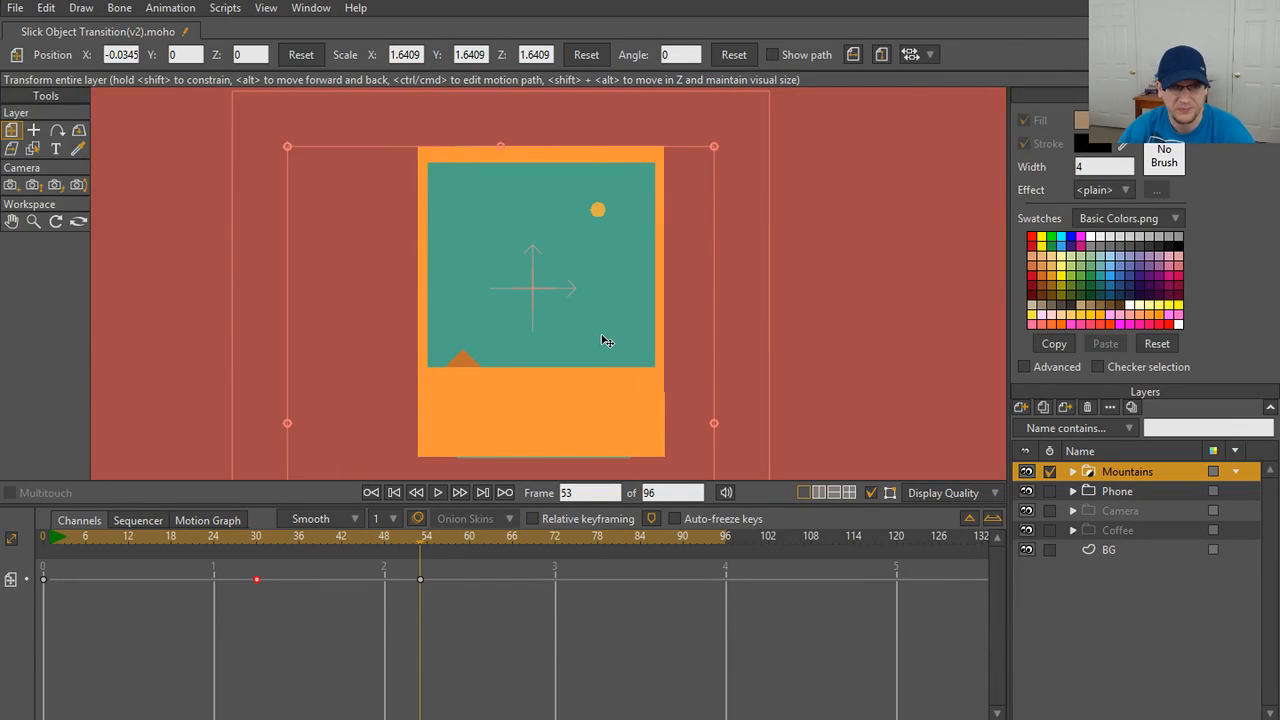
- Try narrowing the Mountains group at frame 53 once more, to an X scale of 1.0954
scroll(602, 338, "down", 1)
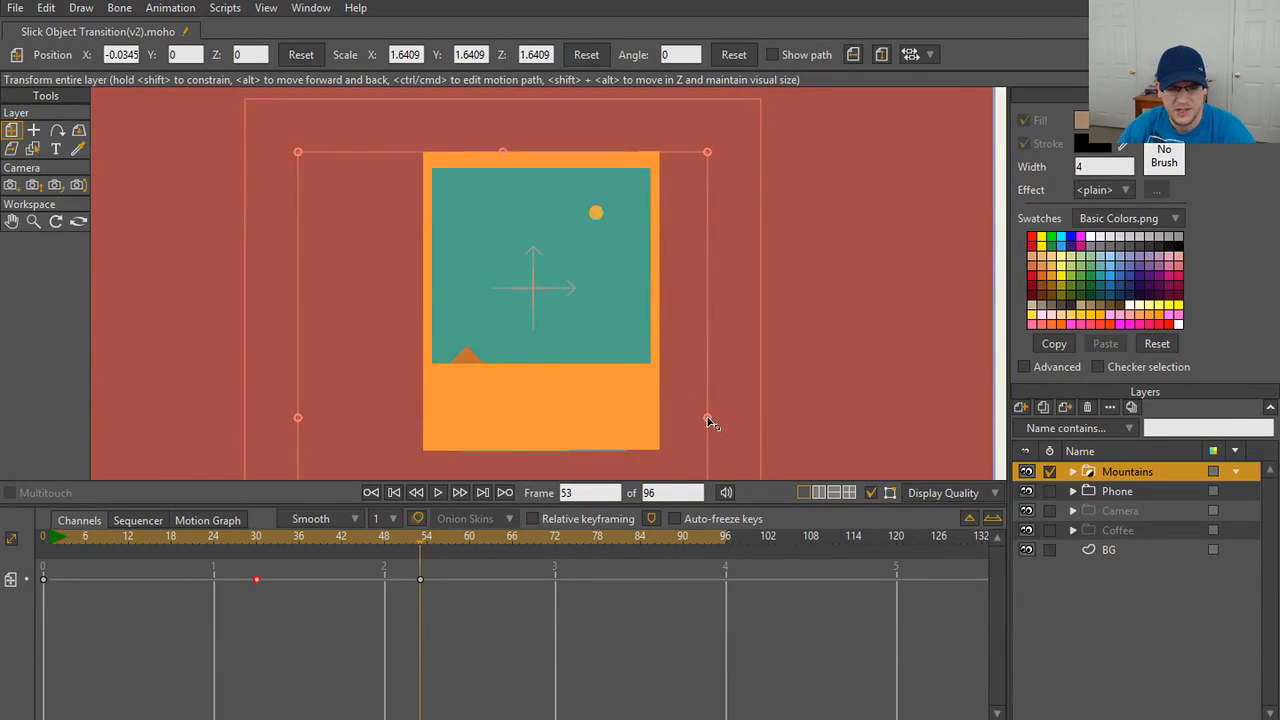
mouse_move(708, 421)
left_mouse_down()
mouse_move(623, 423)
mouse_move(707, 419)
left_mouse_up()
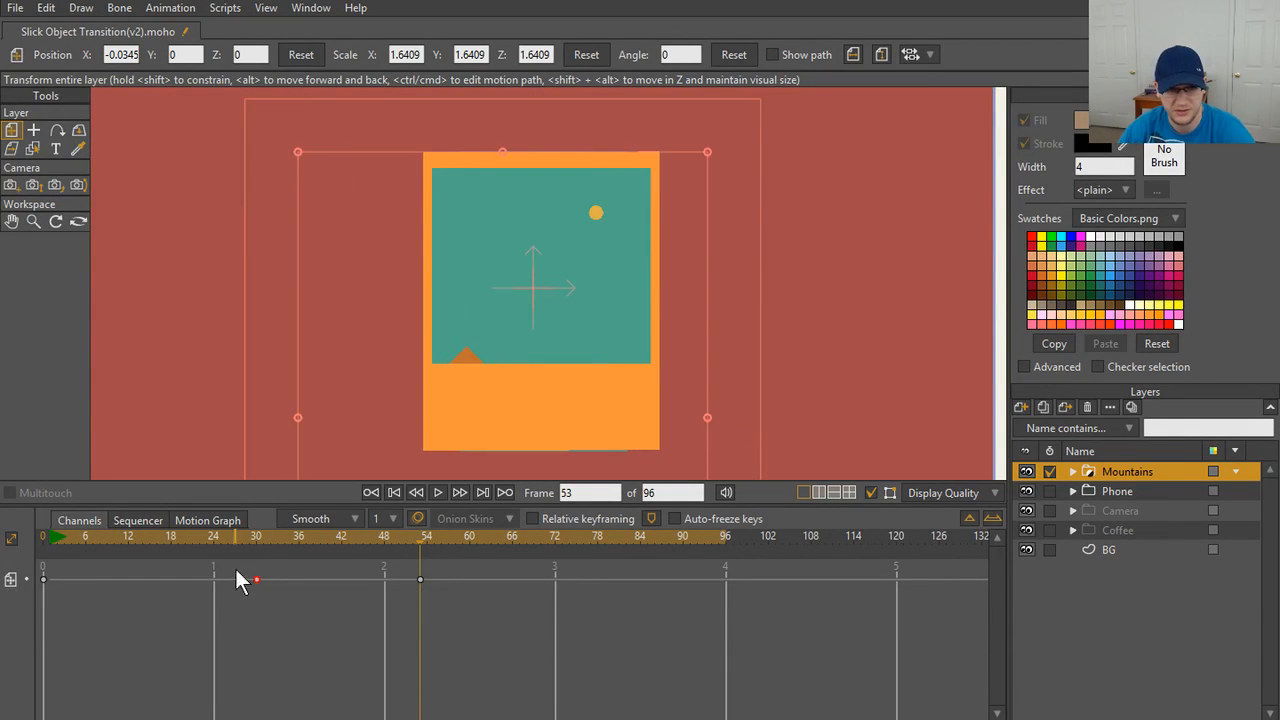
mouse_move(422, 539)
left_mouse_down()
mouse_move(231, 551)
mouse_move(416, 544)
mouse_move(246, 561)
mouse_move(416, 556)
mouse_move(262, 569)
mouse_move(421, 558)
left_mouse_up()
left_click_drag(710, 422, 650, 420)
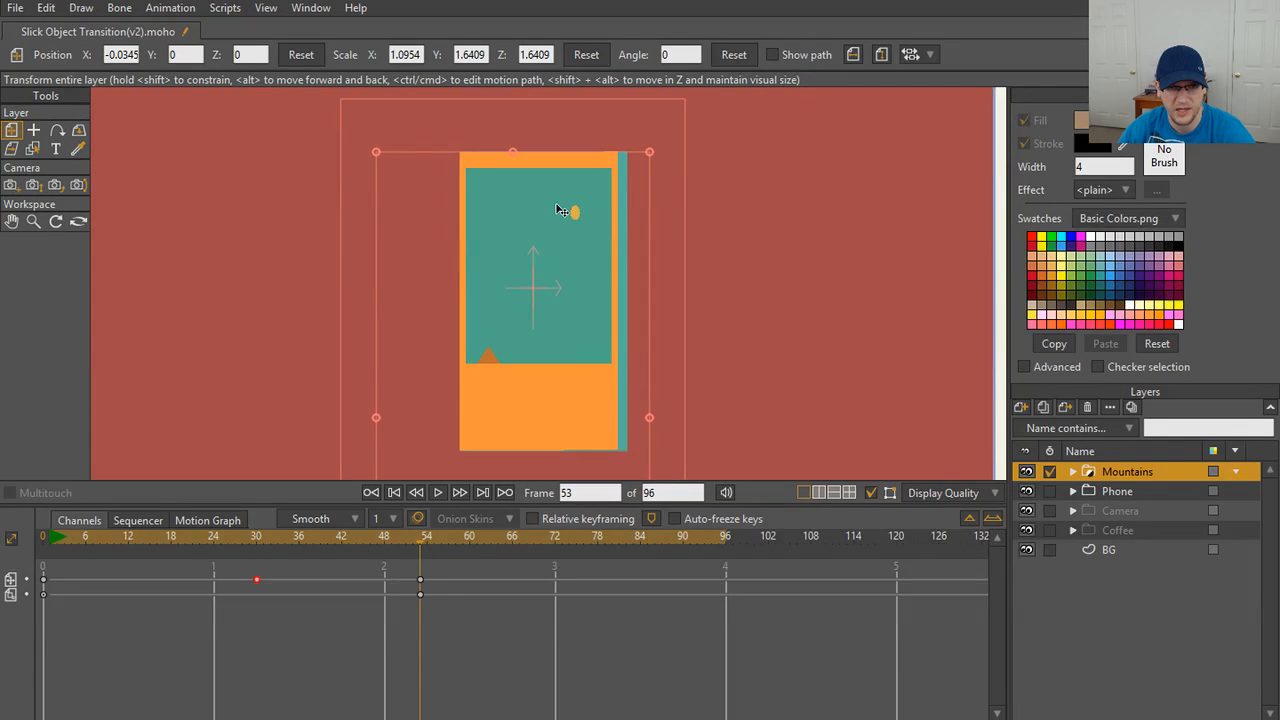
key("ctrl+z")
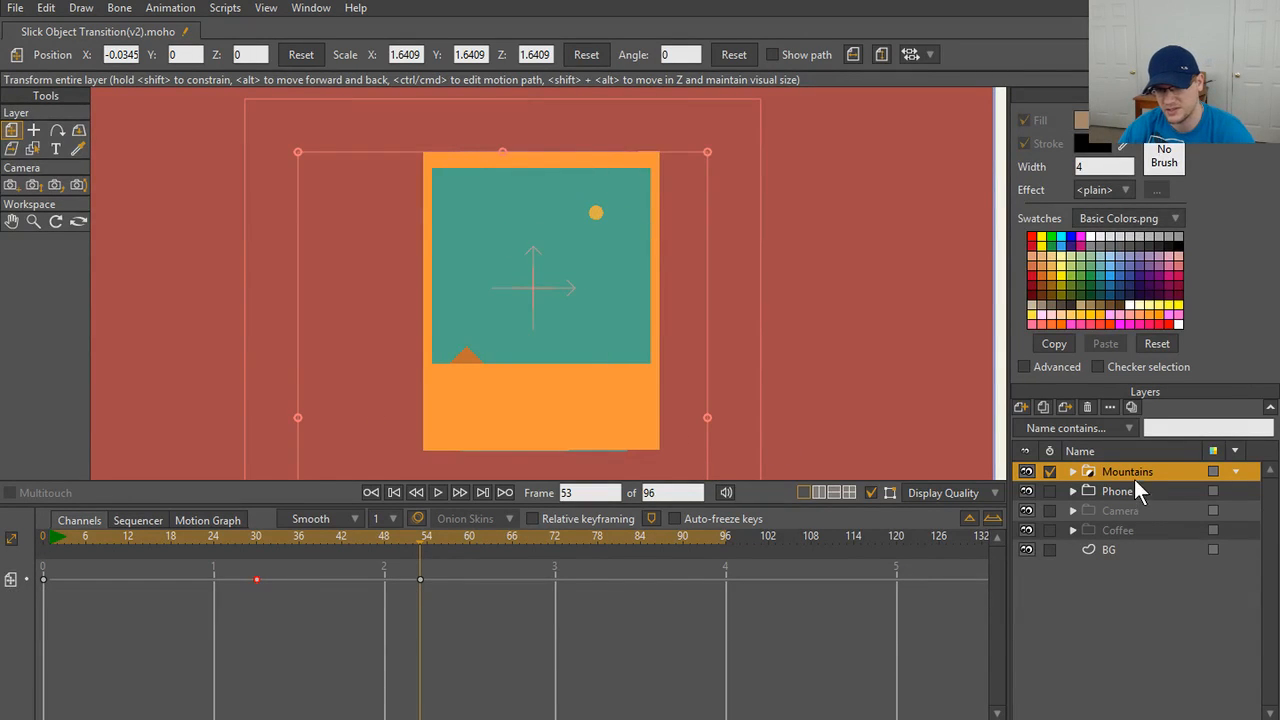
- Expand the Mountains group, select its Frame layer and keyframe the Frame's points at frame 53
left_click(1073, 472)
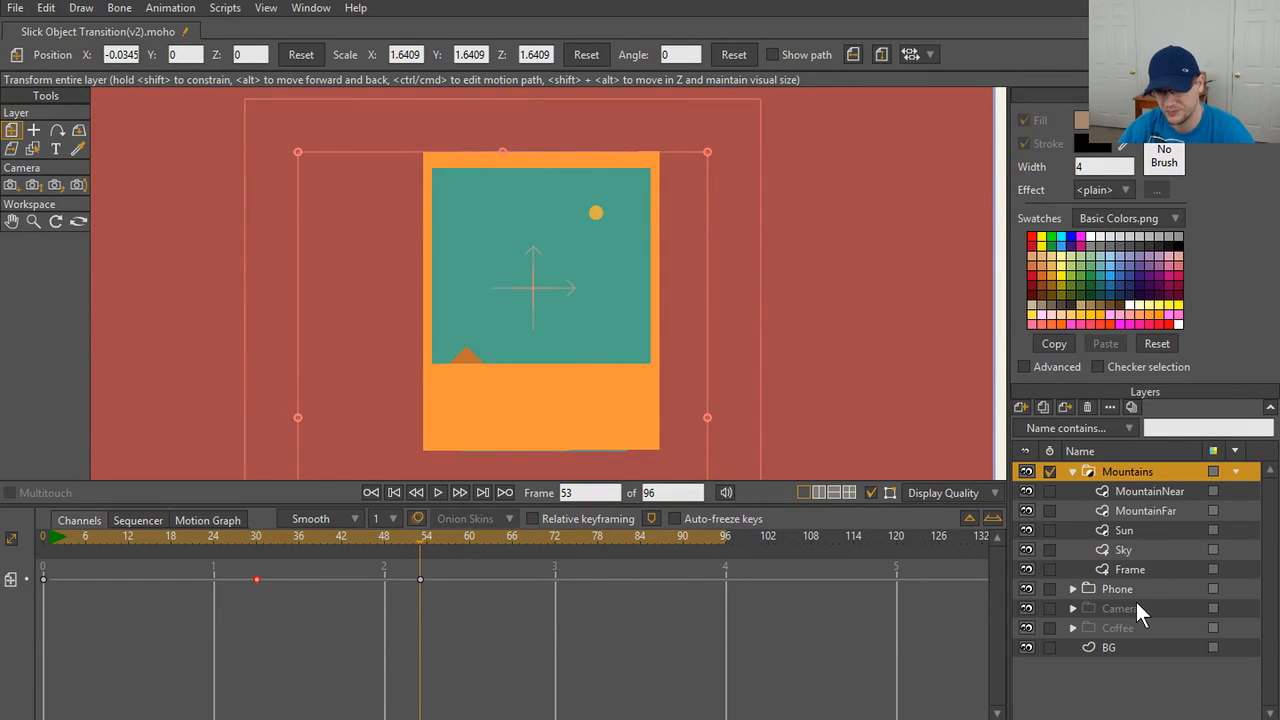
left_click(1141, 510)
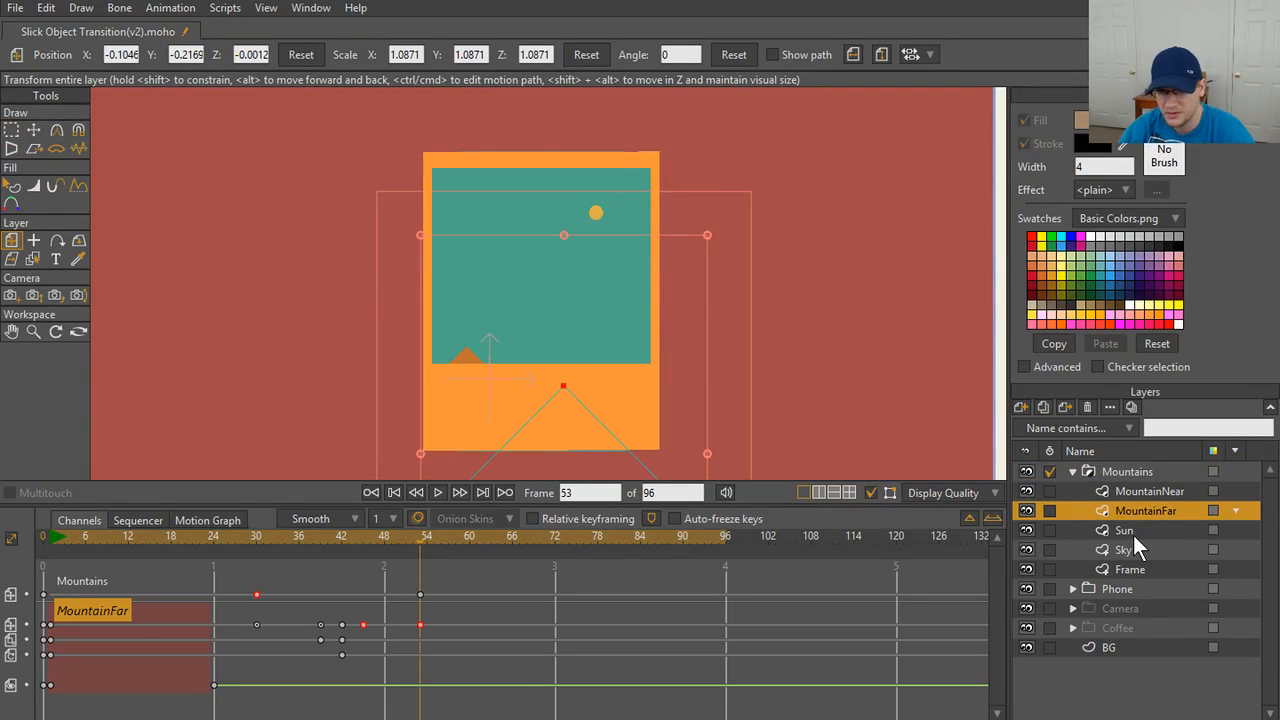
left_click(1132, 569)
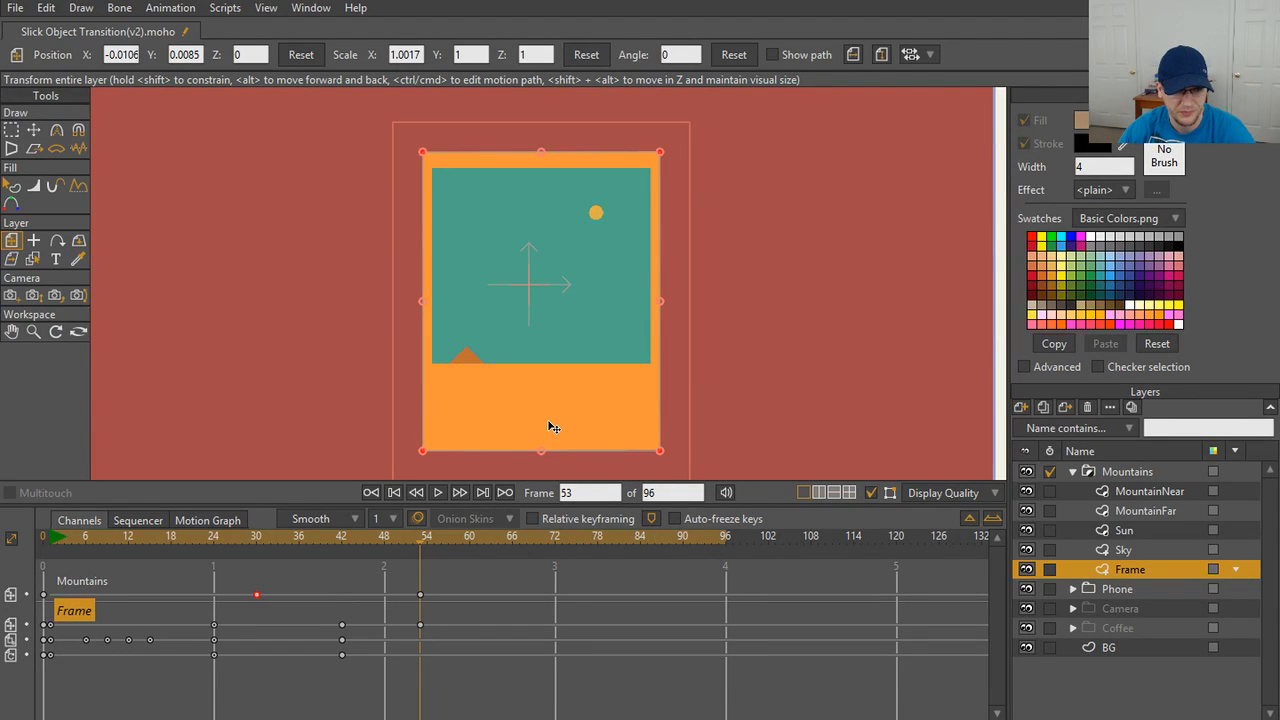
key("t")
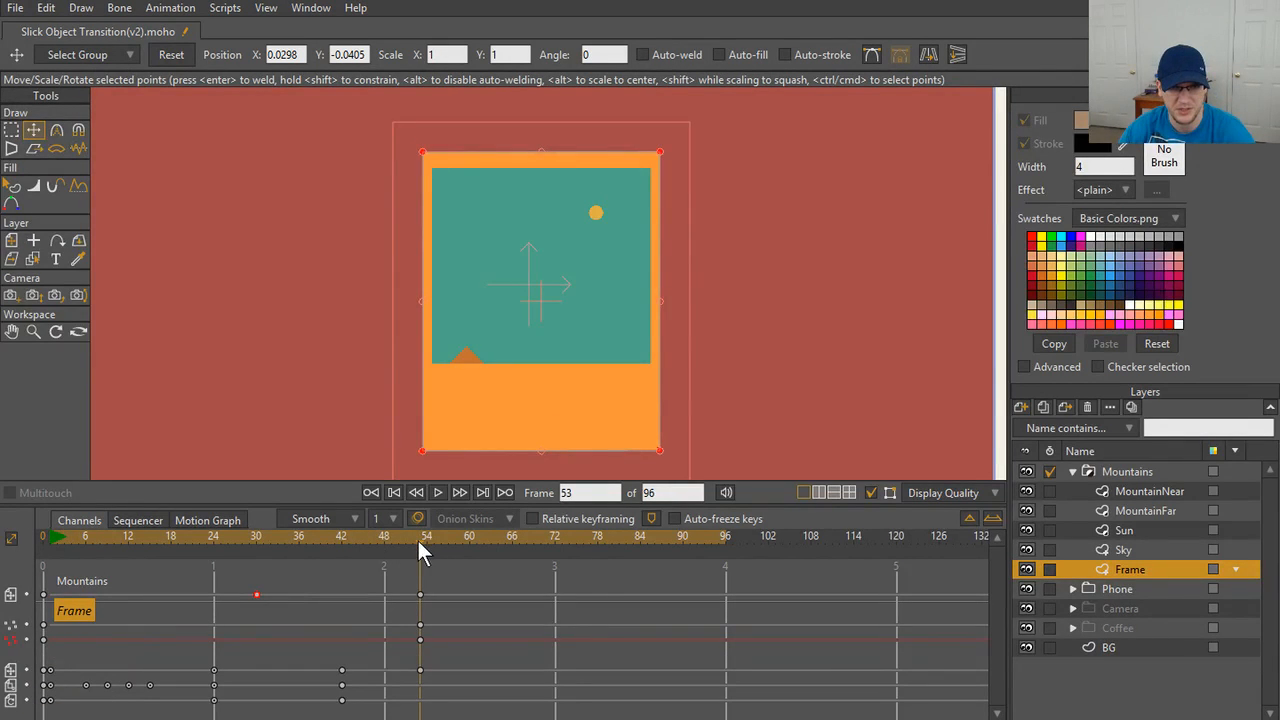
- Move to frame 60 and narrow the Frame shape inward from both sides, to a position X of 0.0374
left_click_drag(419, 545, 472, 561)
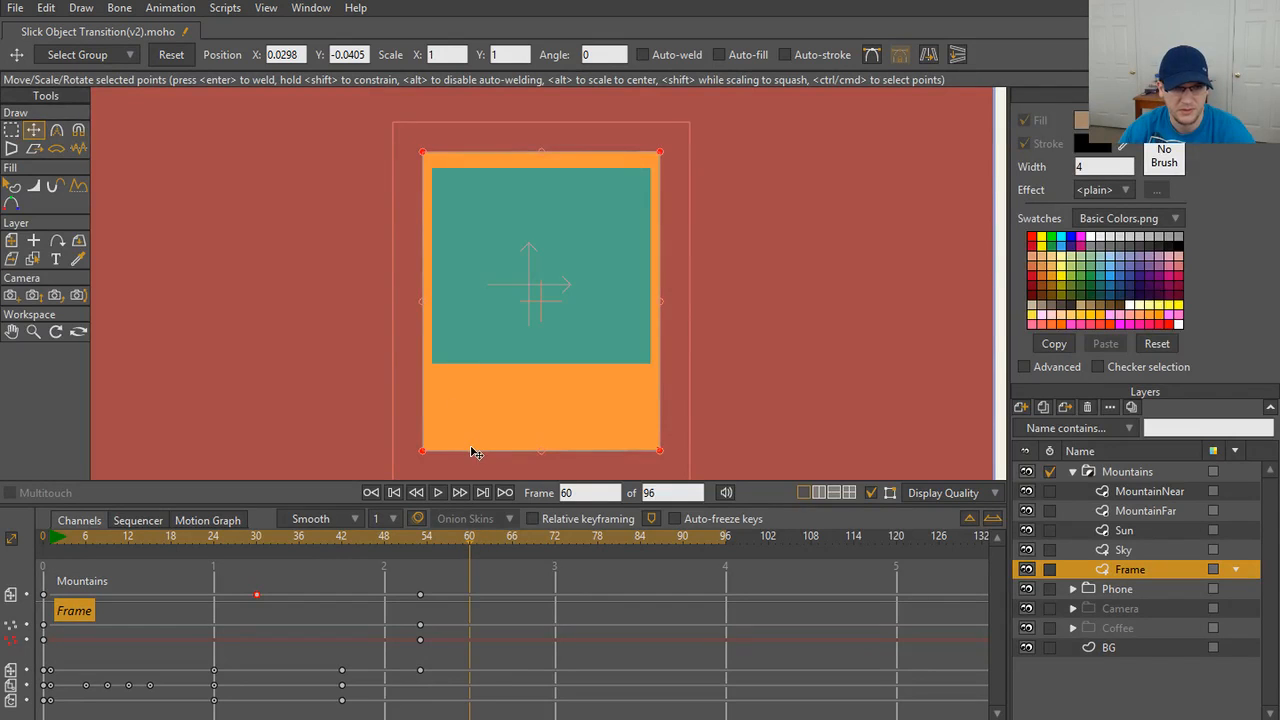
left_click_drag(426, 306, 463, 309)
left_click_drag(571, 392, 572, 392)
key("ctrl+z")
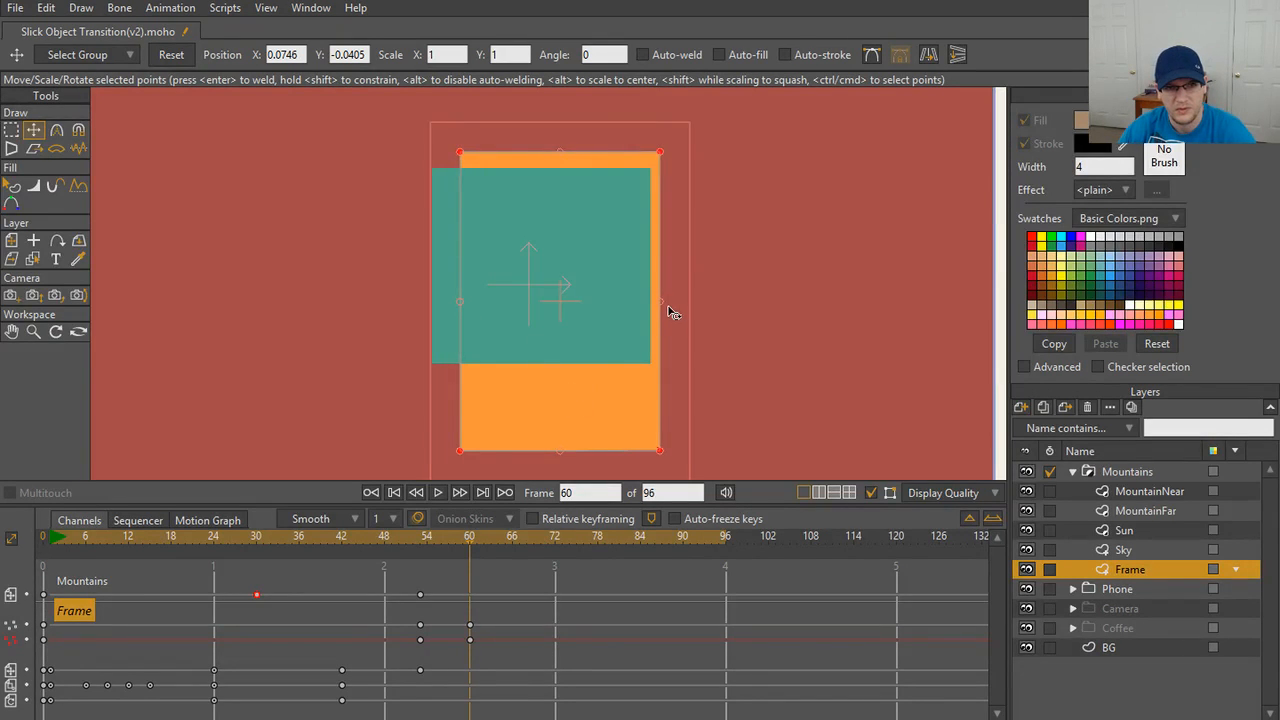
left_click_drag(660, 305, 629, 306)
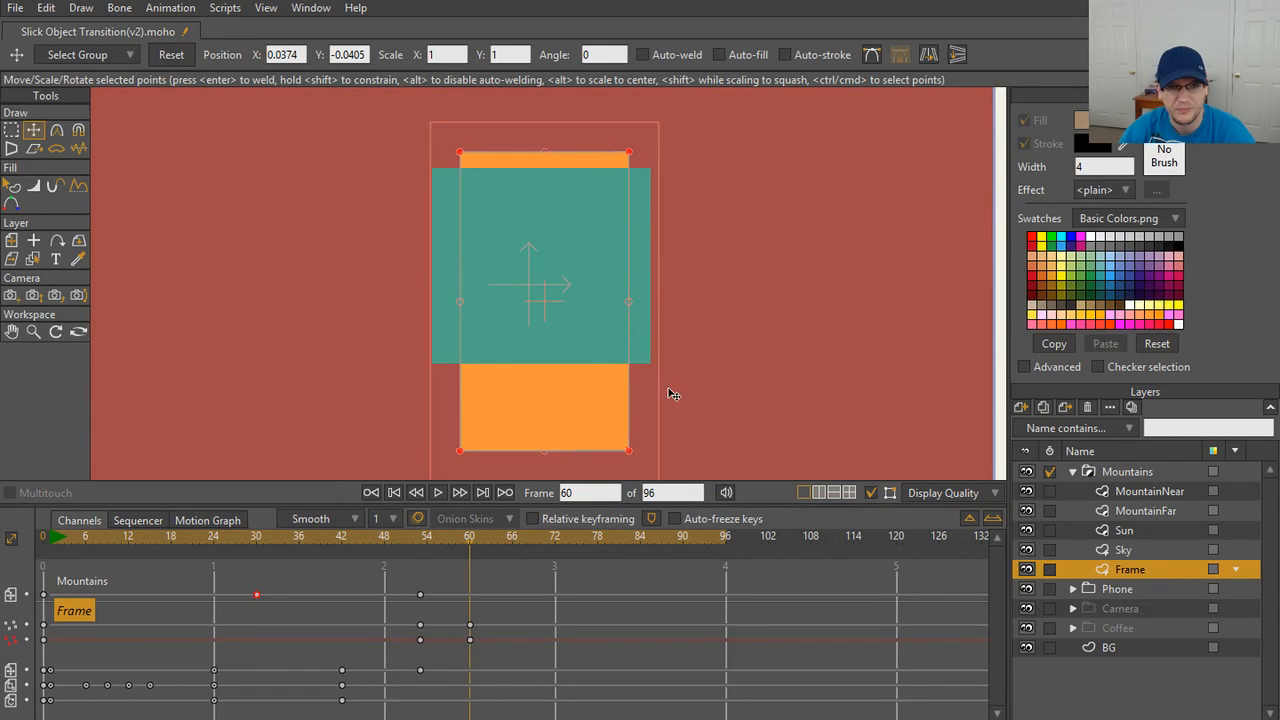
scroll(671, 391, "down", 1)
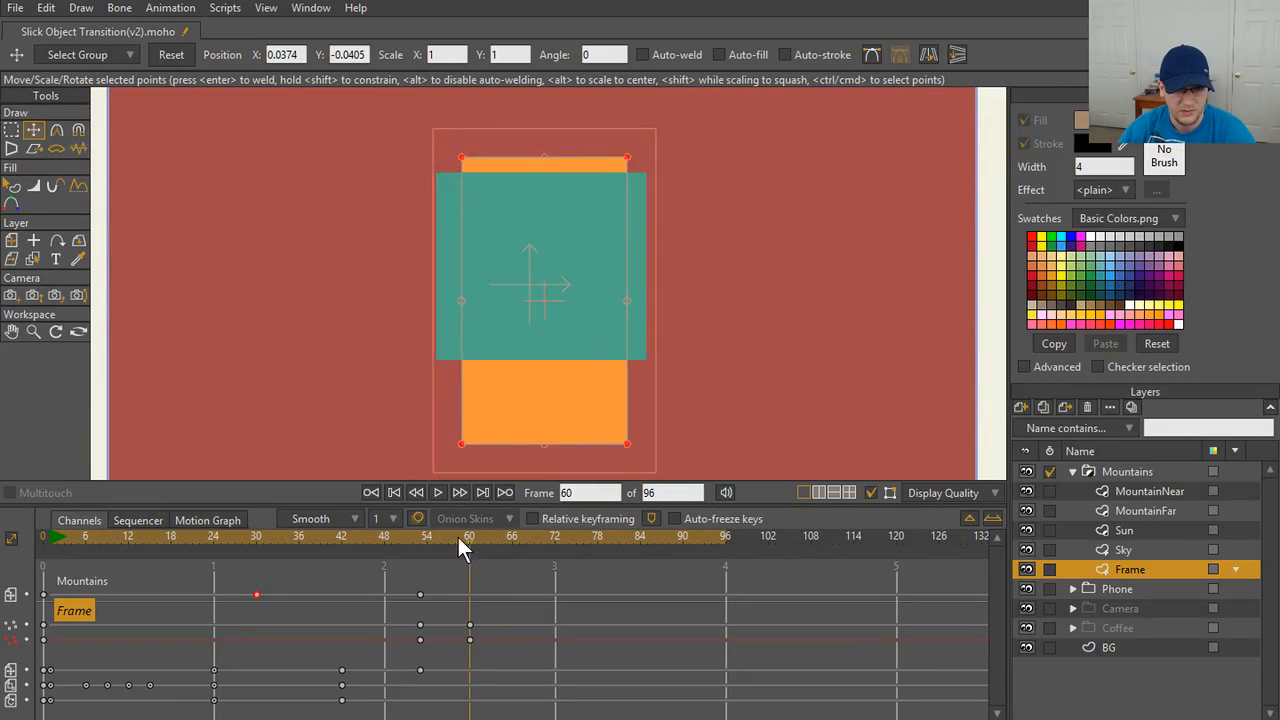
- Set the Frame's point-motion keyframes at frames 53 and 60 to Bezier interpolation
mouse_move(457, 540)
left_mouse_down()
mouse_move(394, 548)
mouse_move(472, 544)
mouse_move(395, 548)
mouse_move(455, 546)
left_mouse_up()
left_click_drag(396, 616, 467, 637)
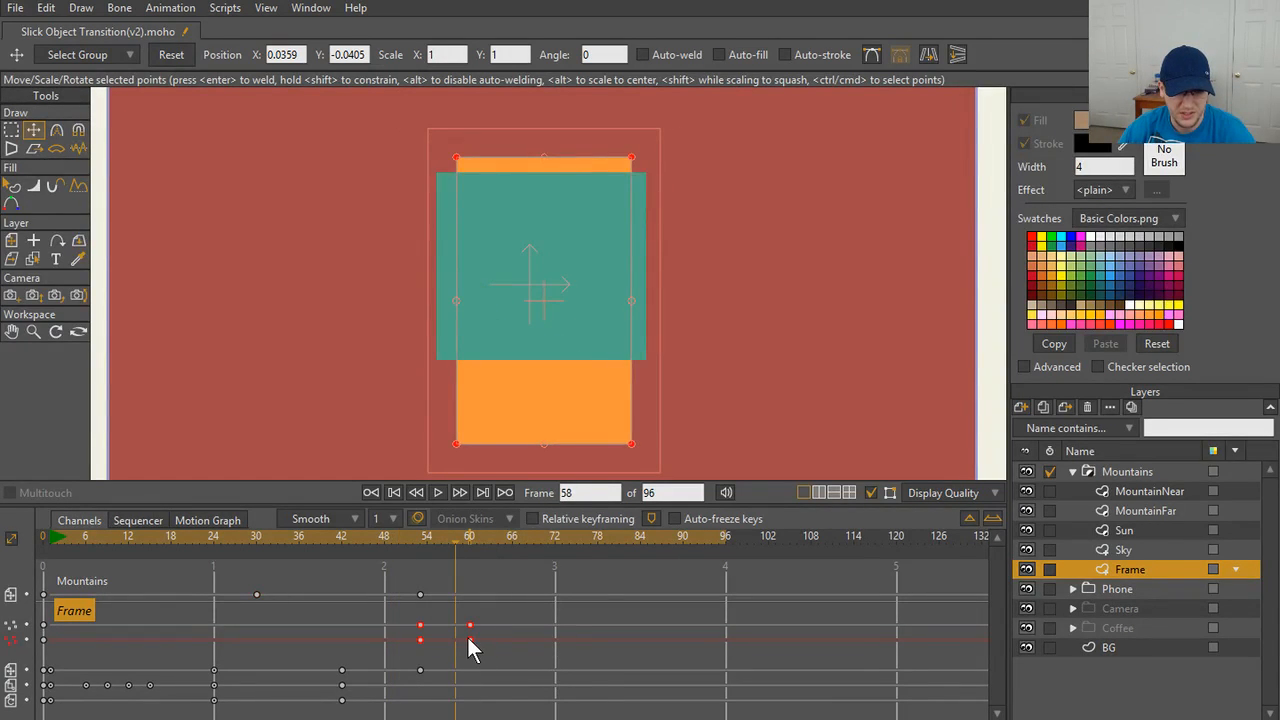
right_click(467, 637)
left_click(500, 540)
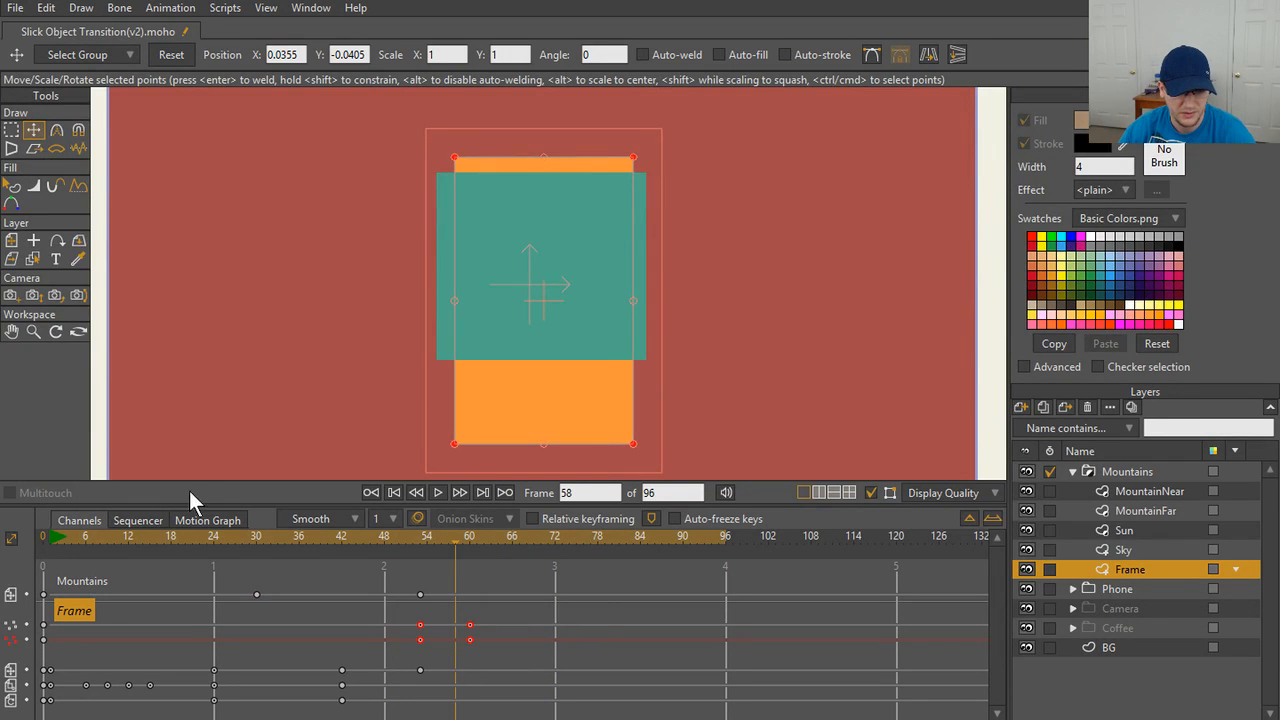
- Examine the Frame's selected point motion in the motion graph
left_click(205, 520)
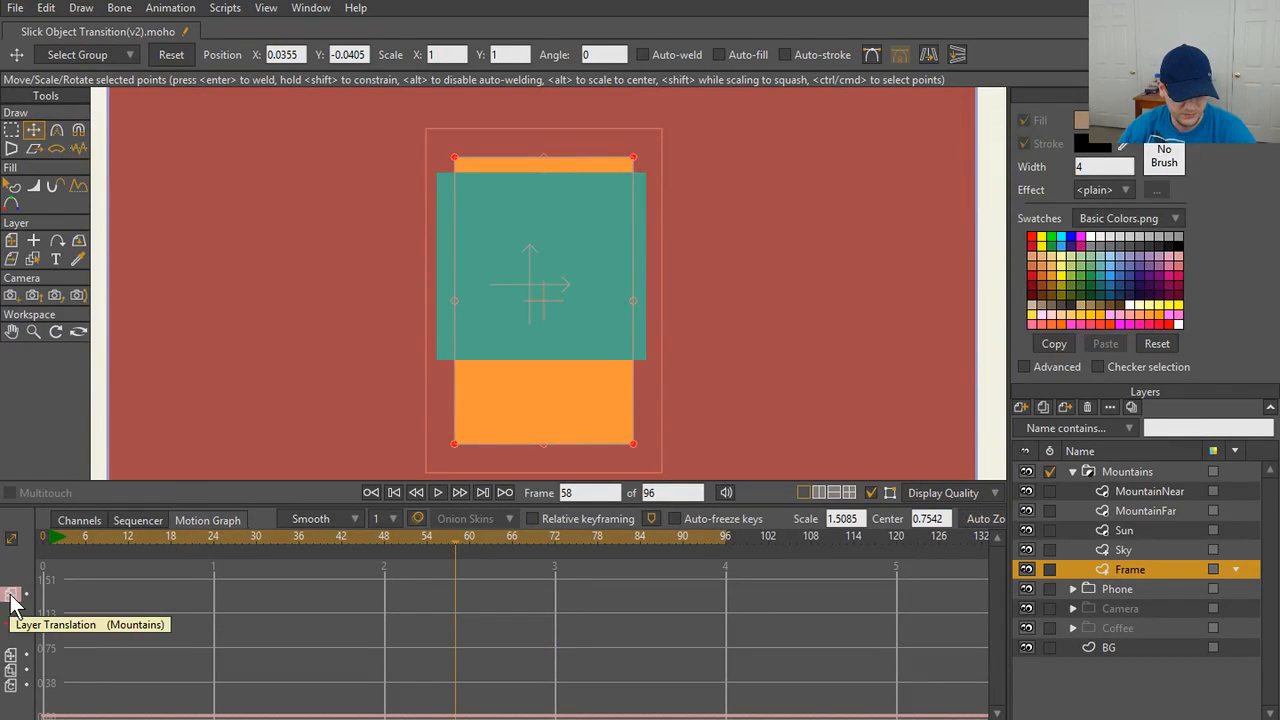
left_click(11, 625)
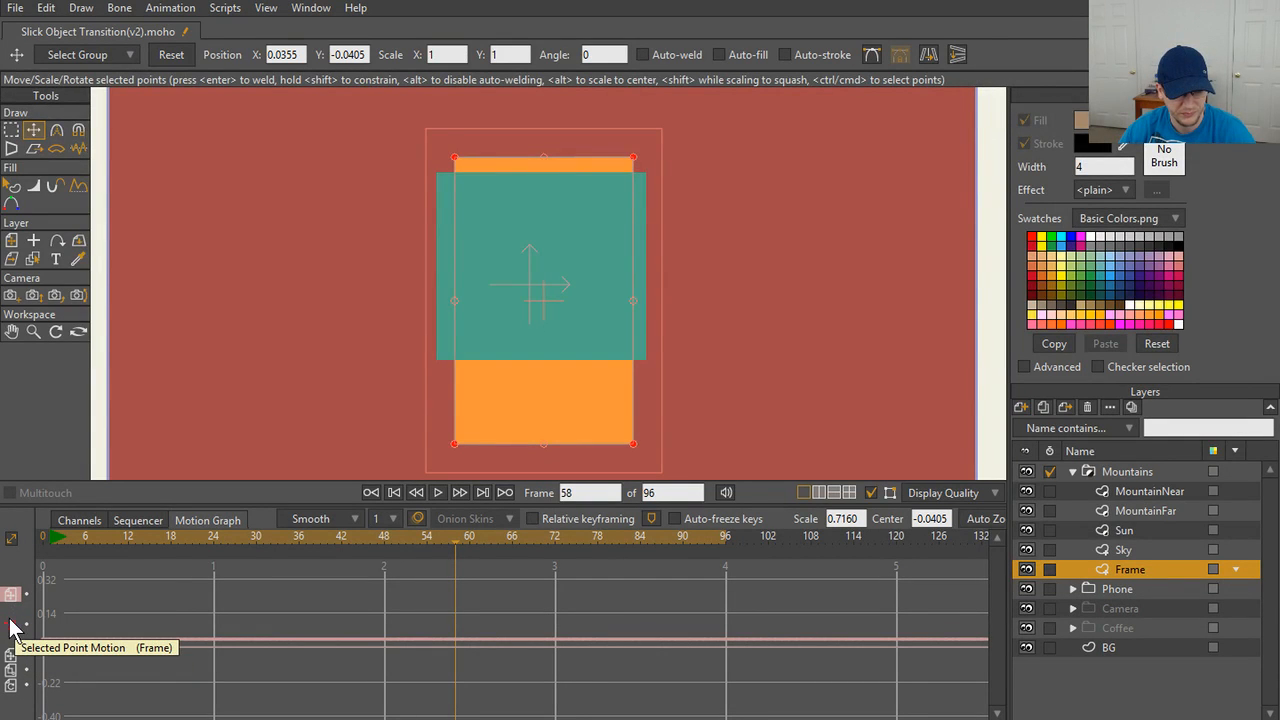
left_click(86, 522)
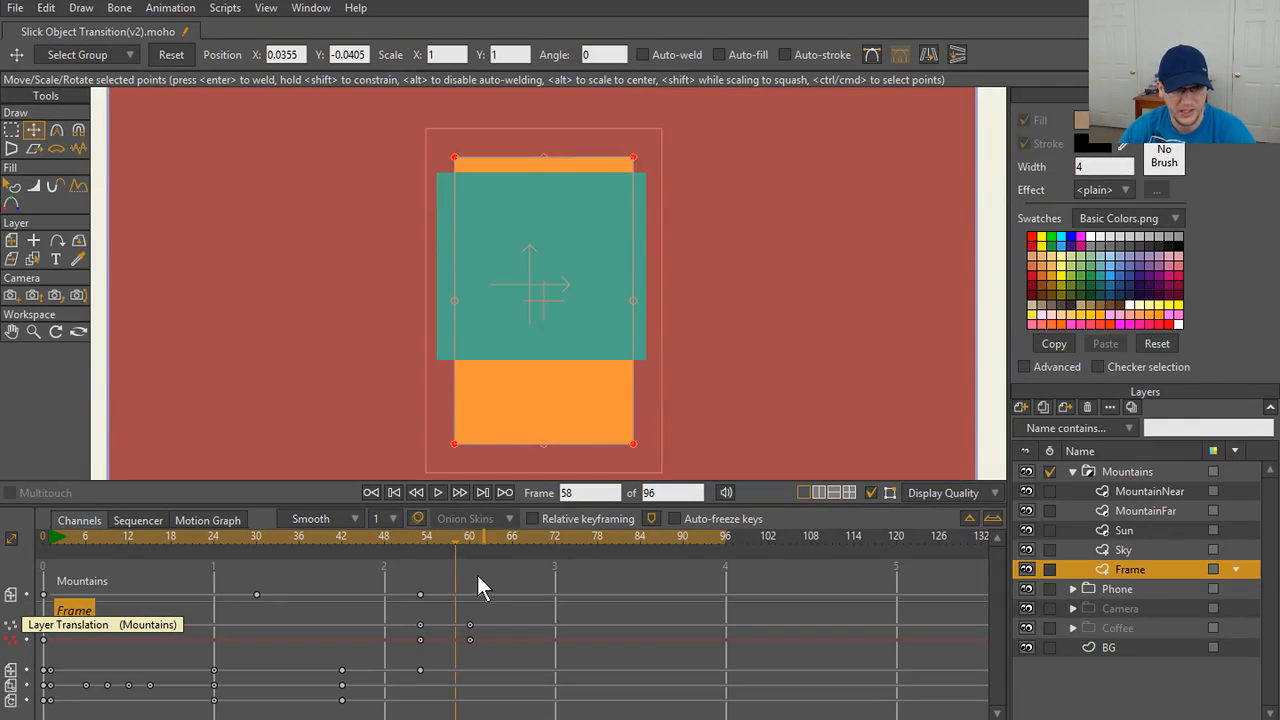
- At frame 53, select the Frame's lower-left point, then both lower points, and examine their motion curves in the graph
left_click_drag(452, 537, 416, 546)
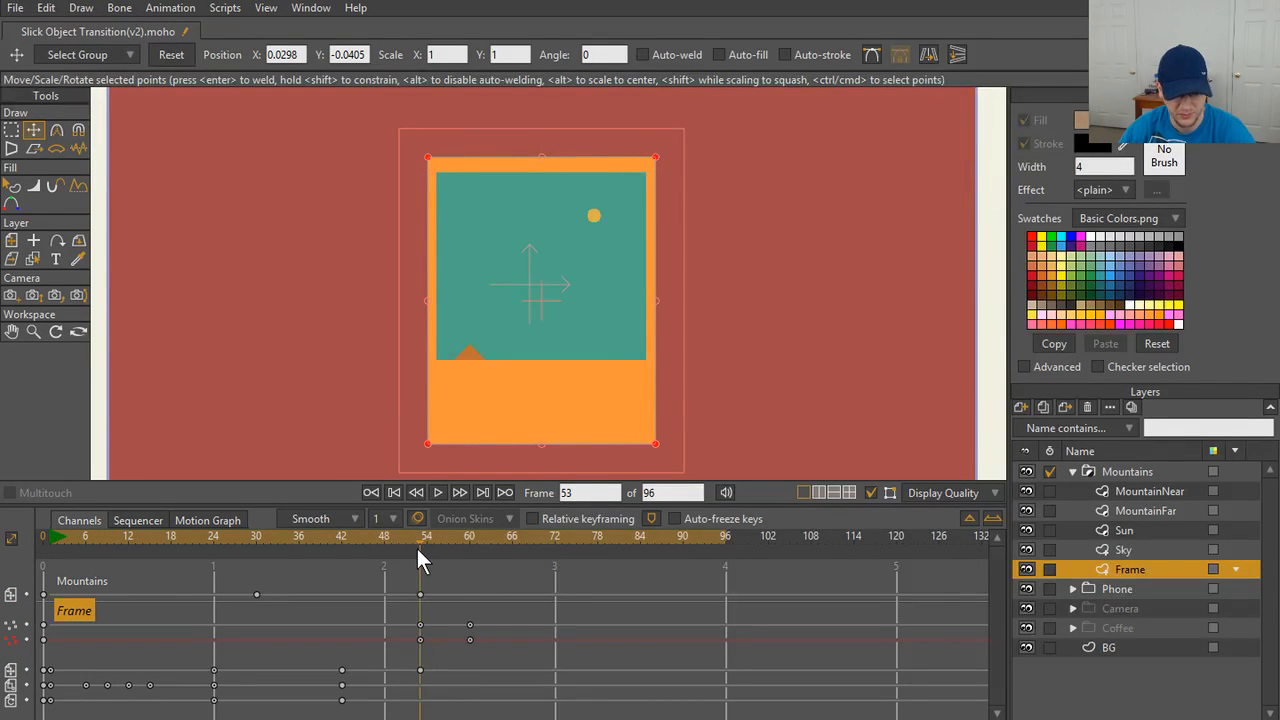
key("g")
mouse_move(394, 448)
left_mouse_down()
mouse_move(481, 478)
mouse_move(423, 438)
mouse_move(390, 468)
left_mouse_up()
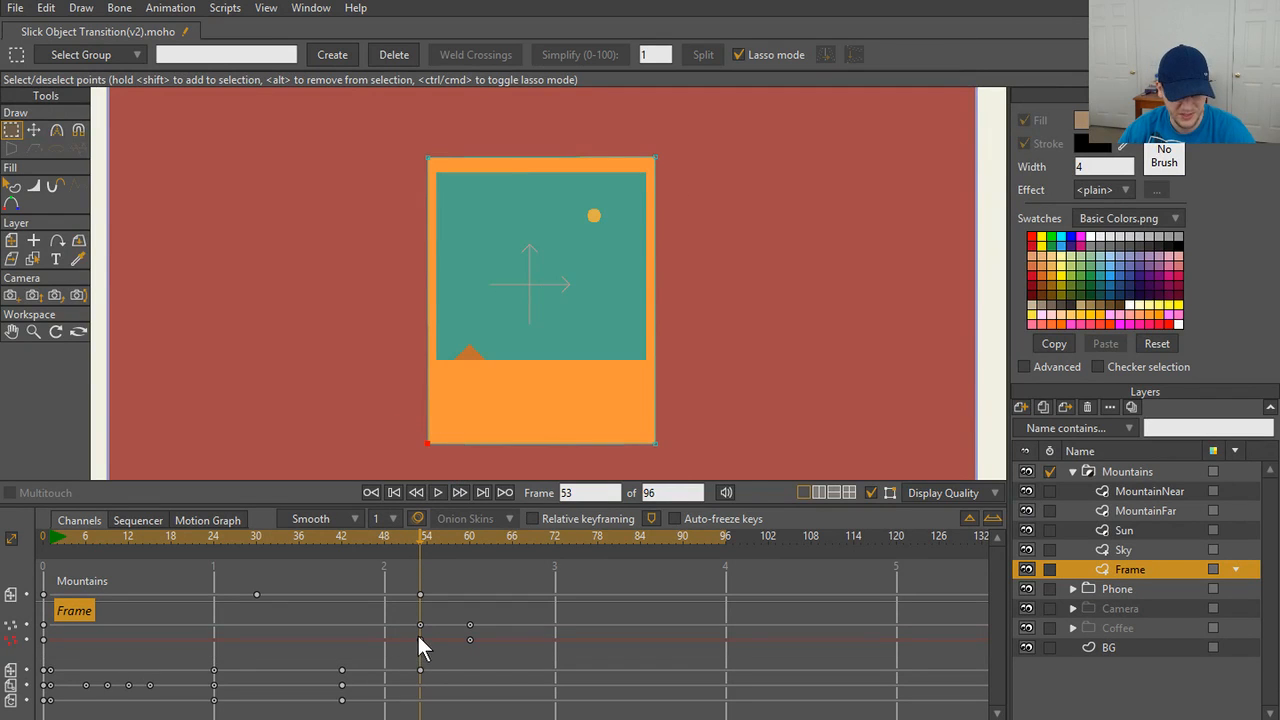
left_click(420, 639)
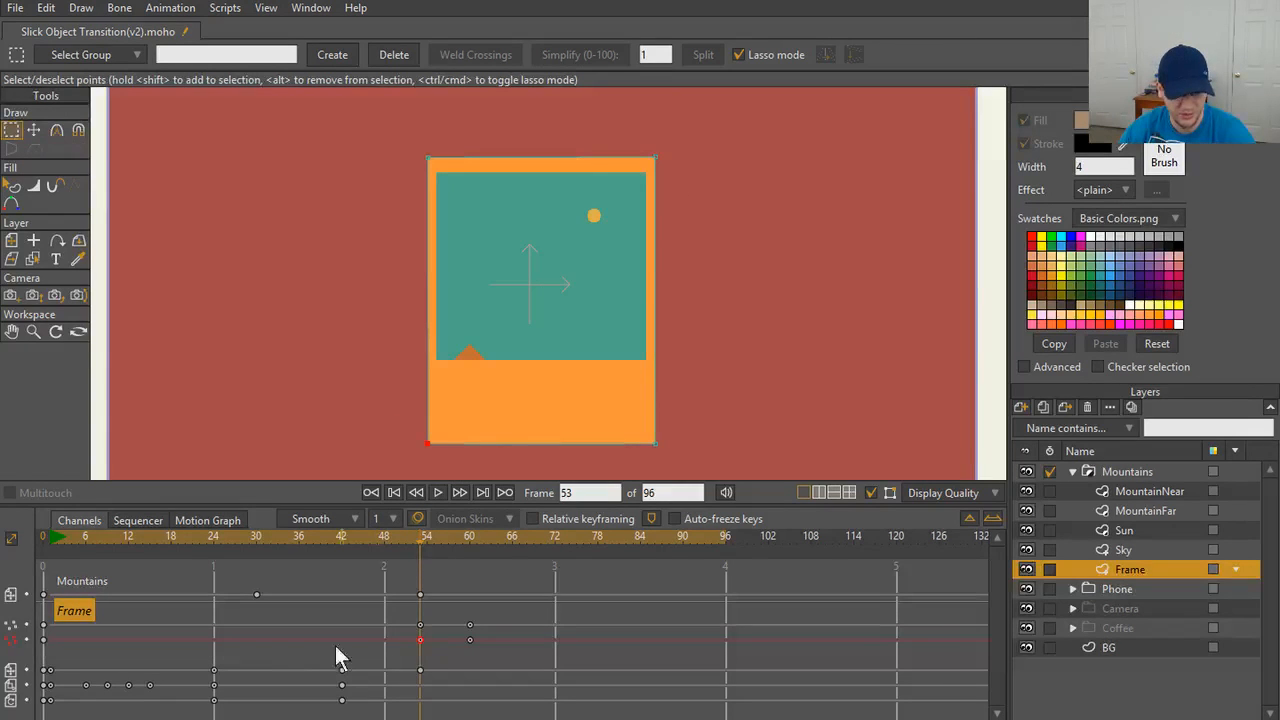
left_click(171, 521)
left_click(10, 626)
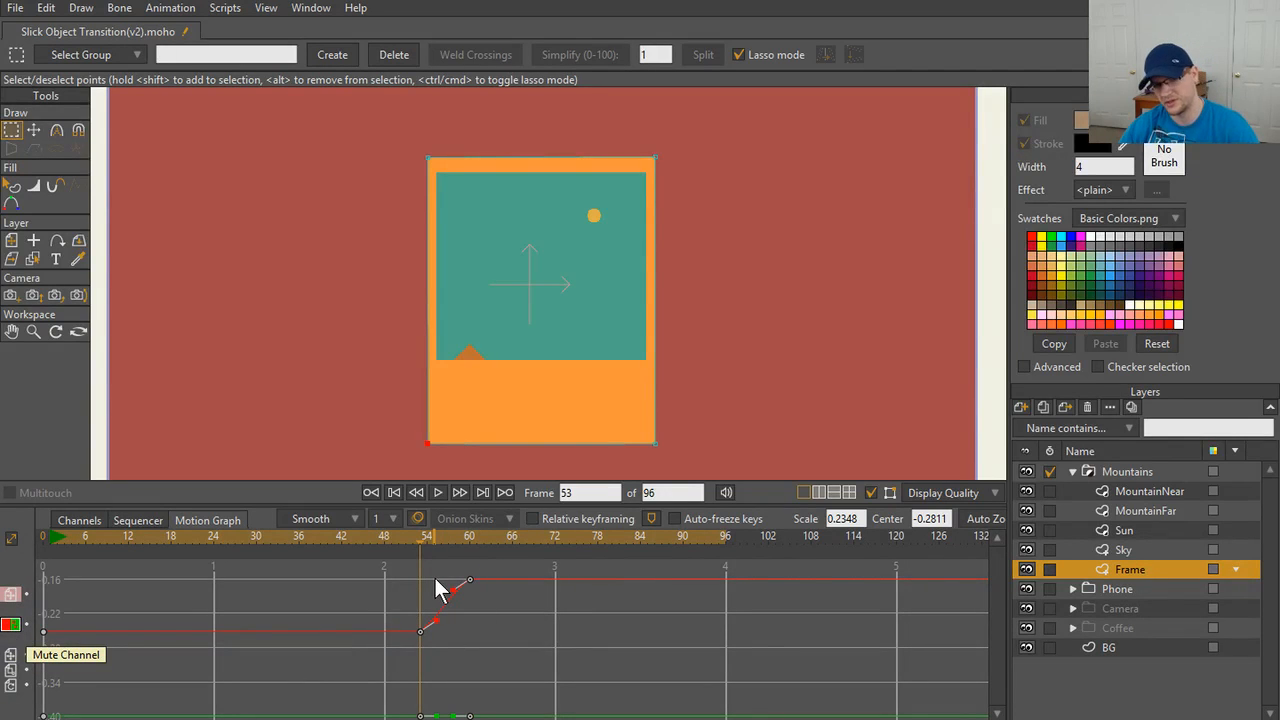
mouse_move(428, 464)
left_mouse_down()
mouse_move(650, 430)
mouse_move(345, 405)
mouse_move(315, 424)
left_mouse_up()
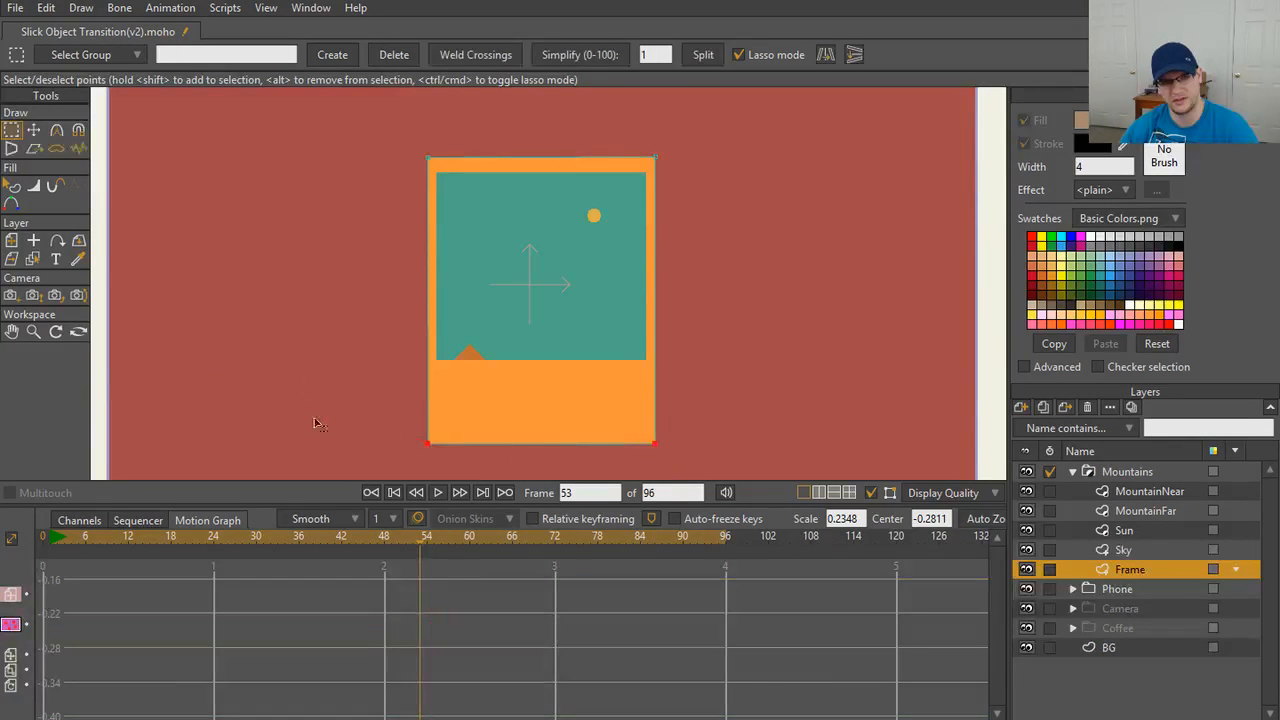
left_click(11, 624)
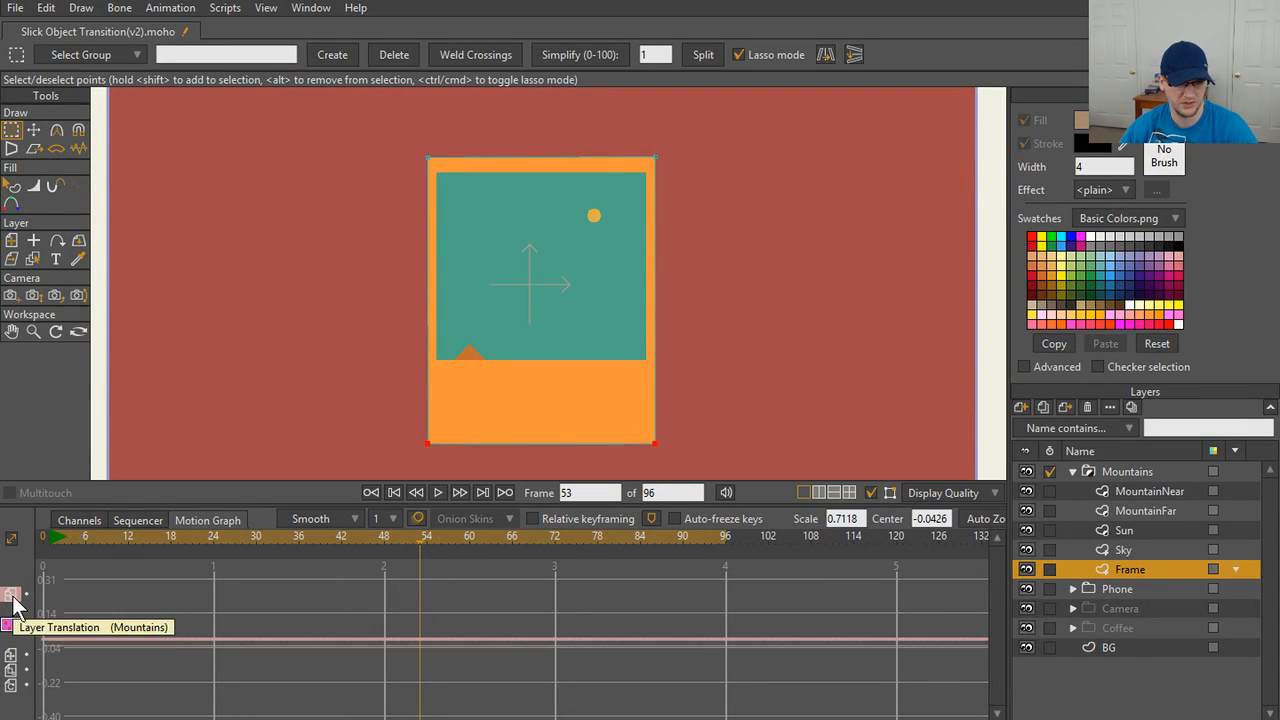
left_click(82, 521)
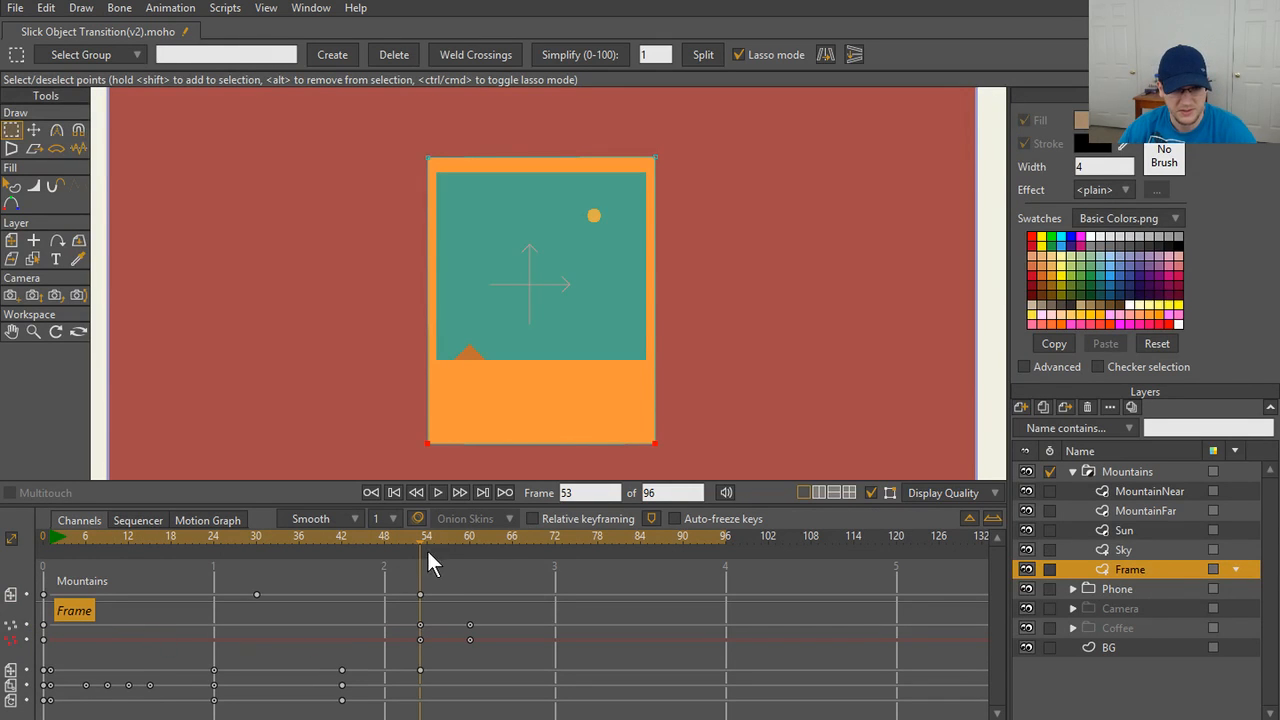
- Set the Frame's point-motion keyframes at frames 53 and 60 to Ease In/Out interpolation
left_click_drag(406, 611, 484, 649)
right_click(469, 639)
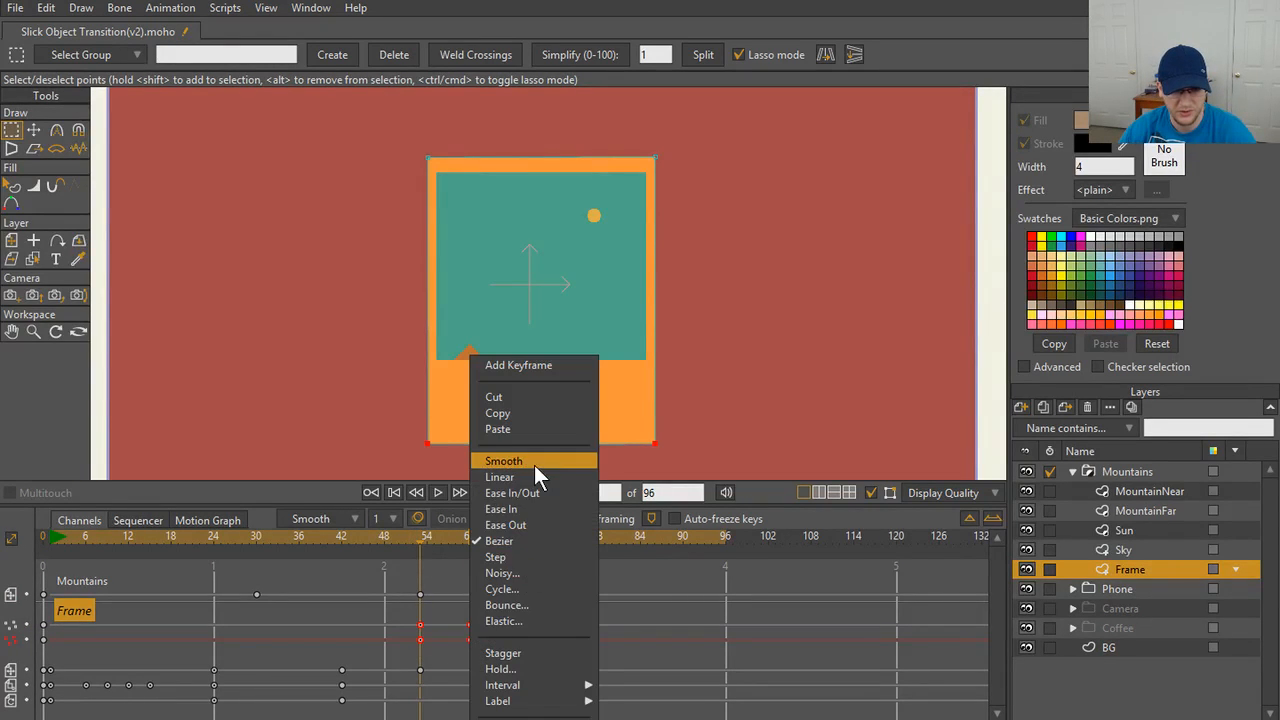
left_click(532, 493)
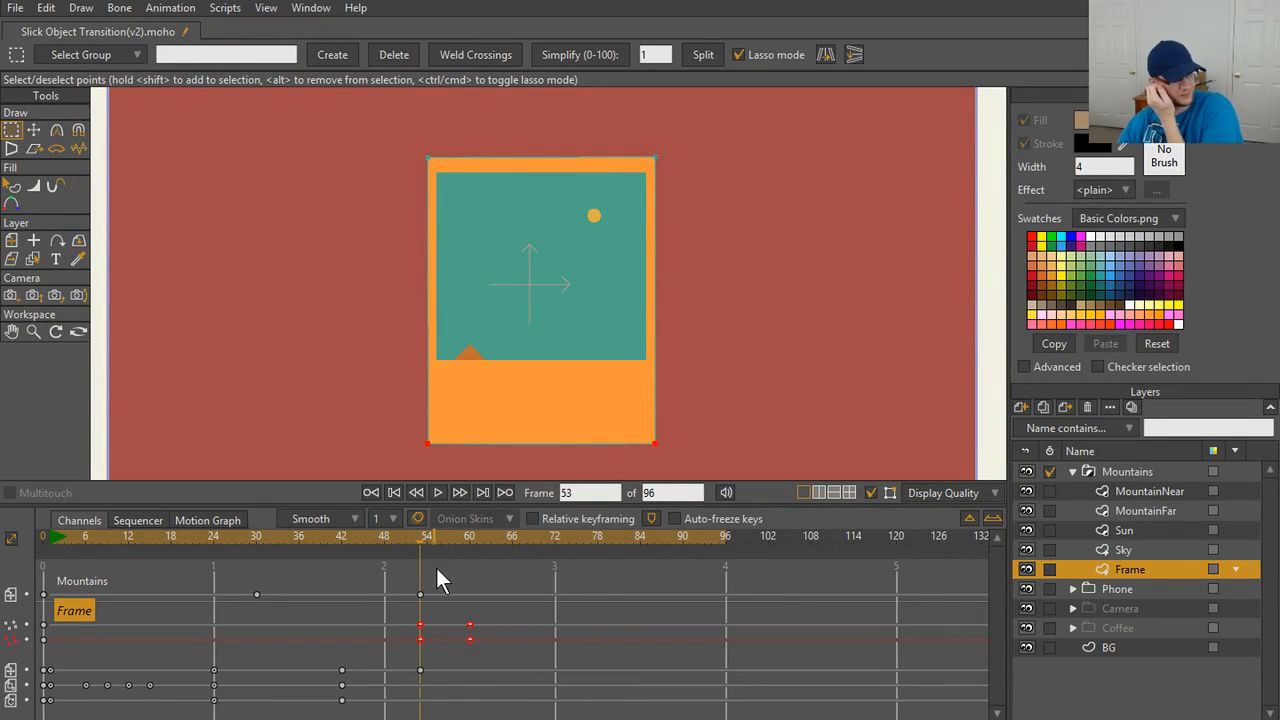
- Play back the animation repeatedly to check how the Frame narrows between frames 53 and 60
key("space")
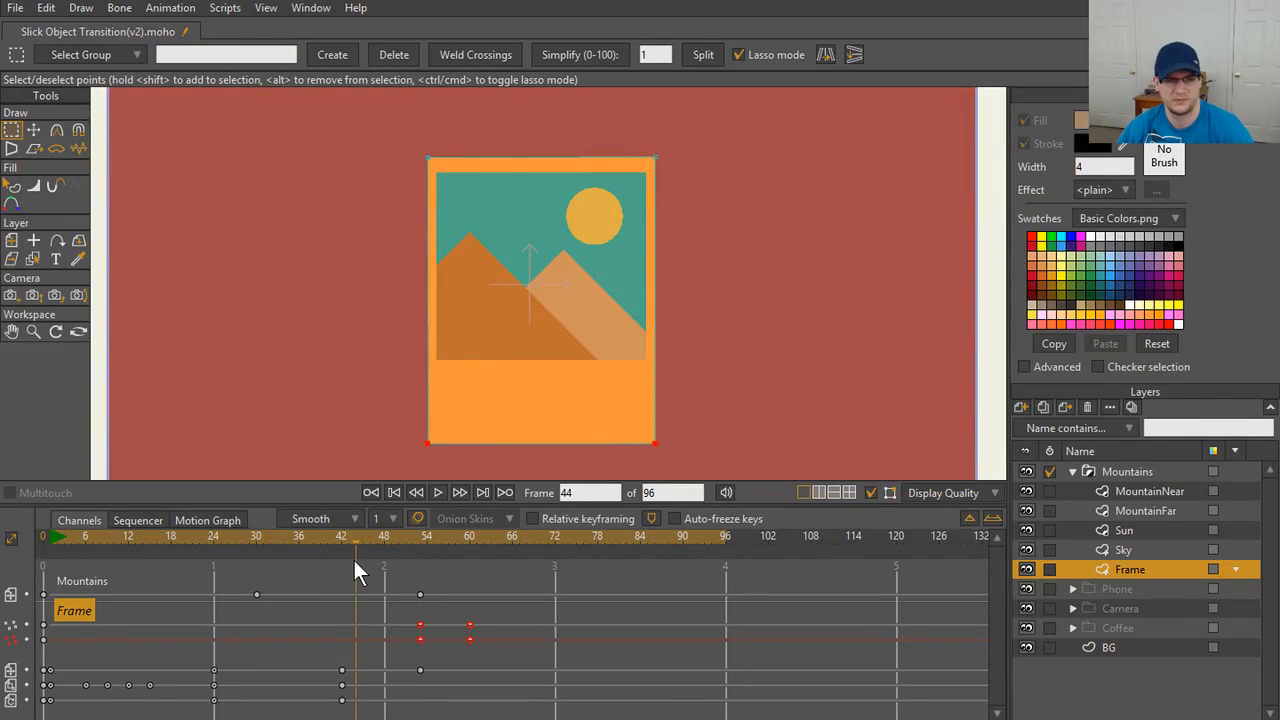
key("space")
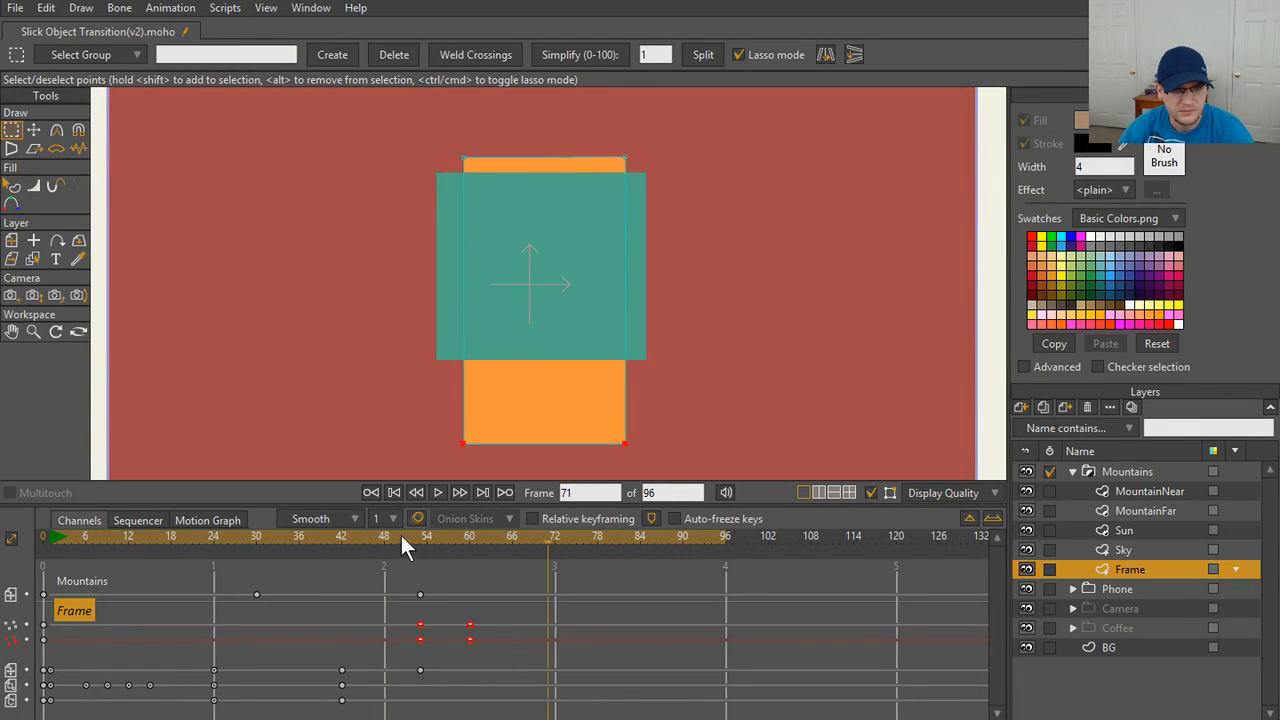
left_click(393, 519)
left_click(506, 536)
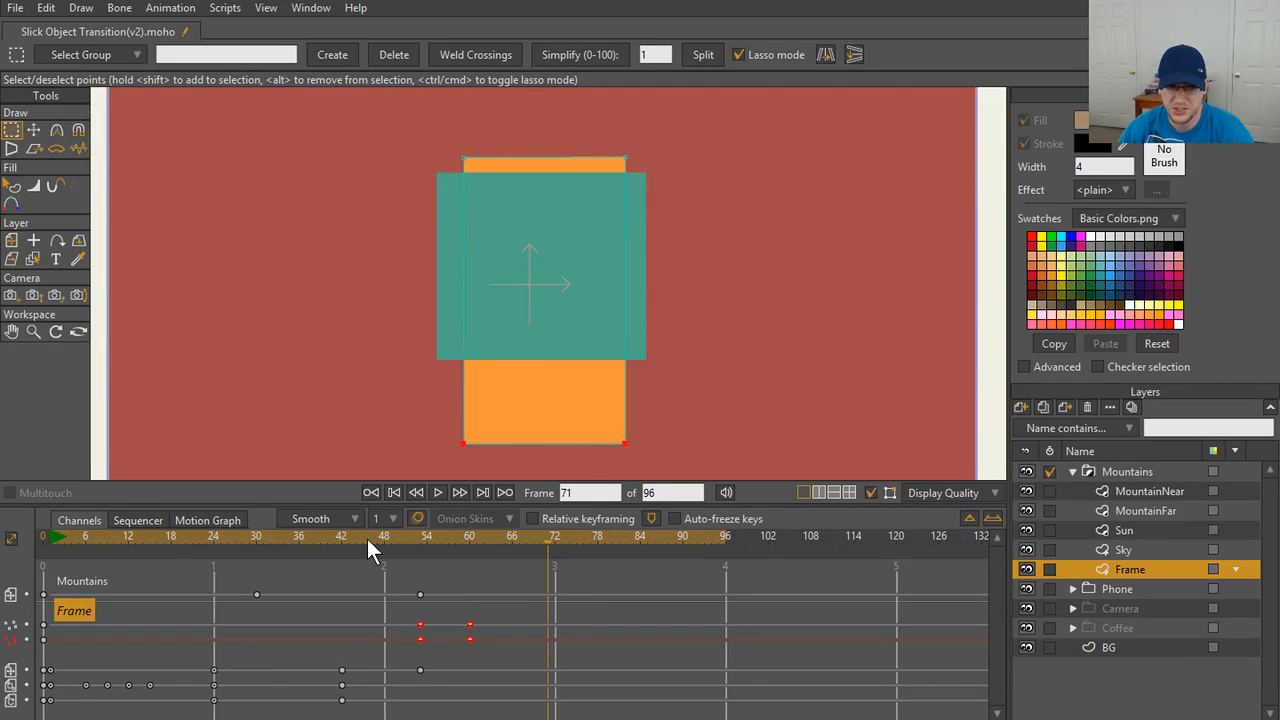
key("space")
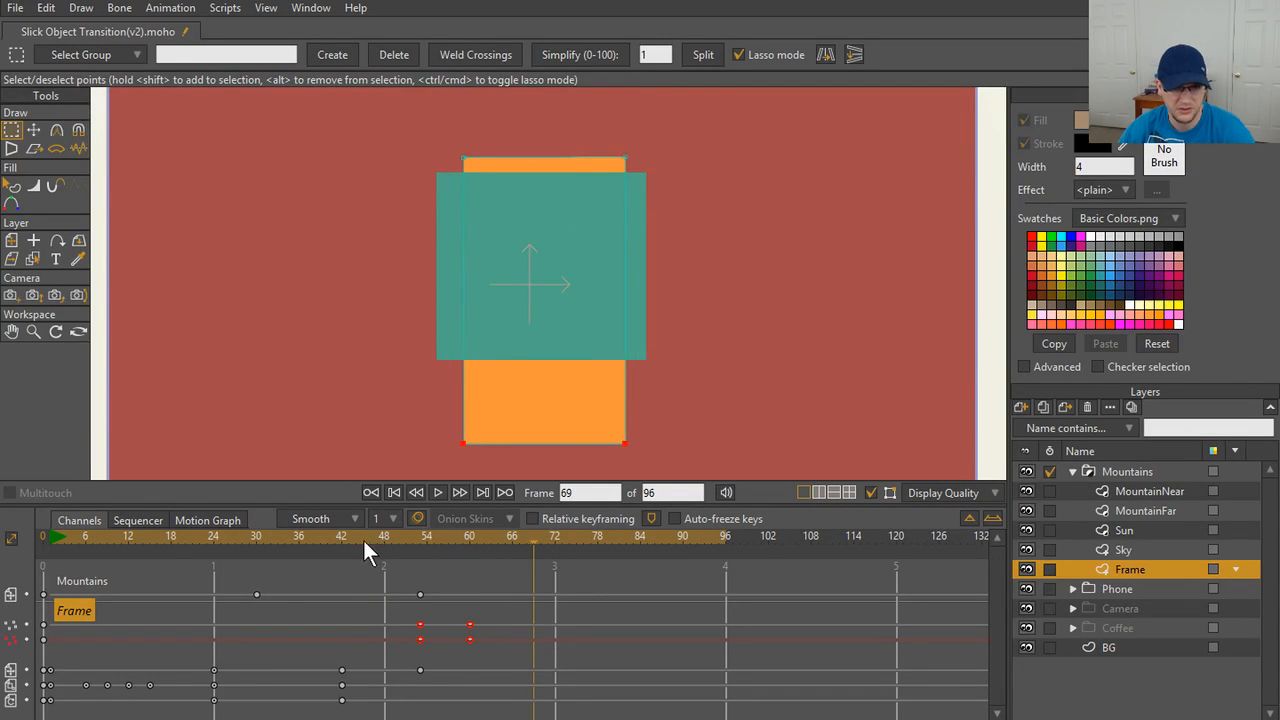
key("space")
key("space")
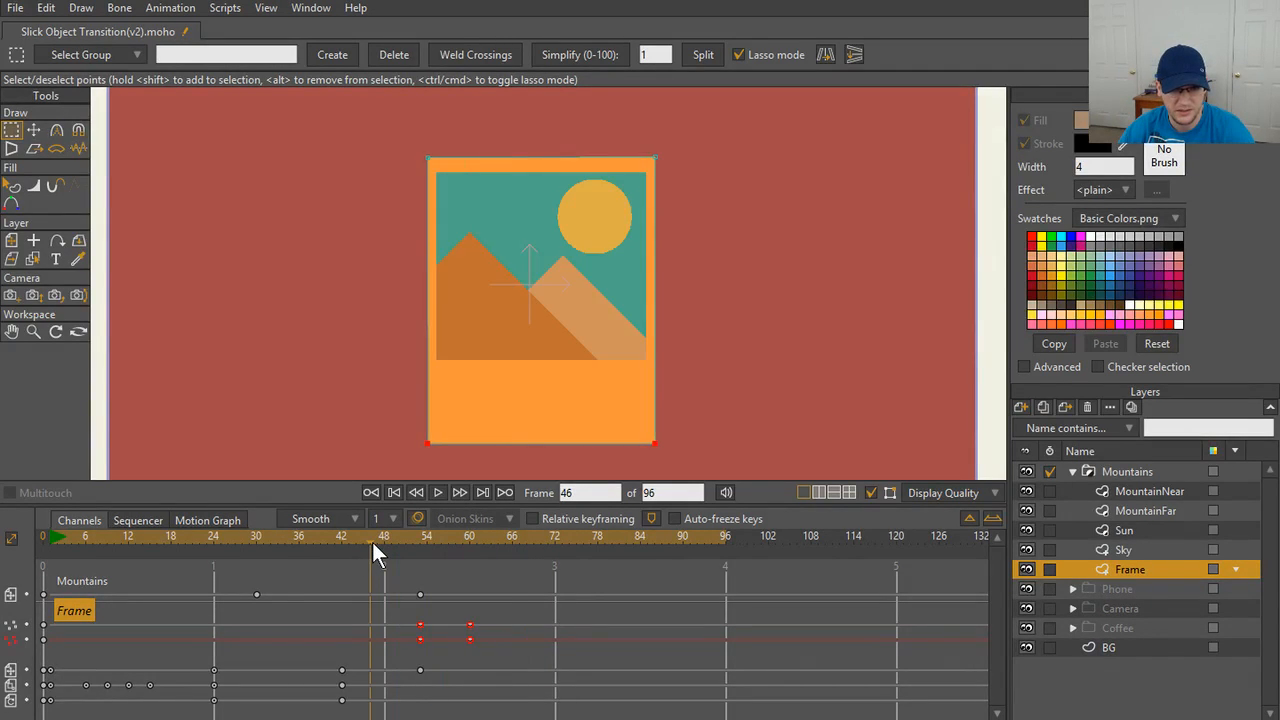
key("space")
left_click(380, 537)
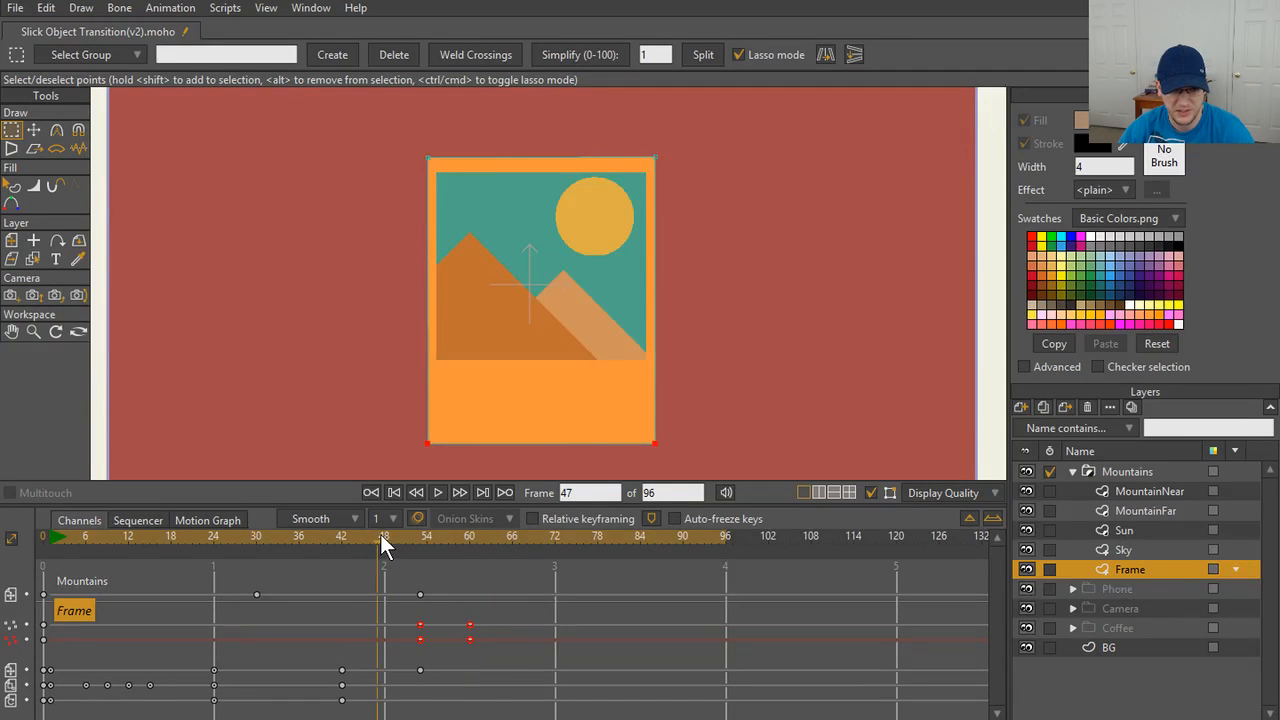
key("space")
key("space")
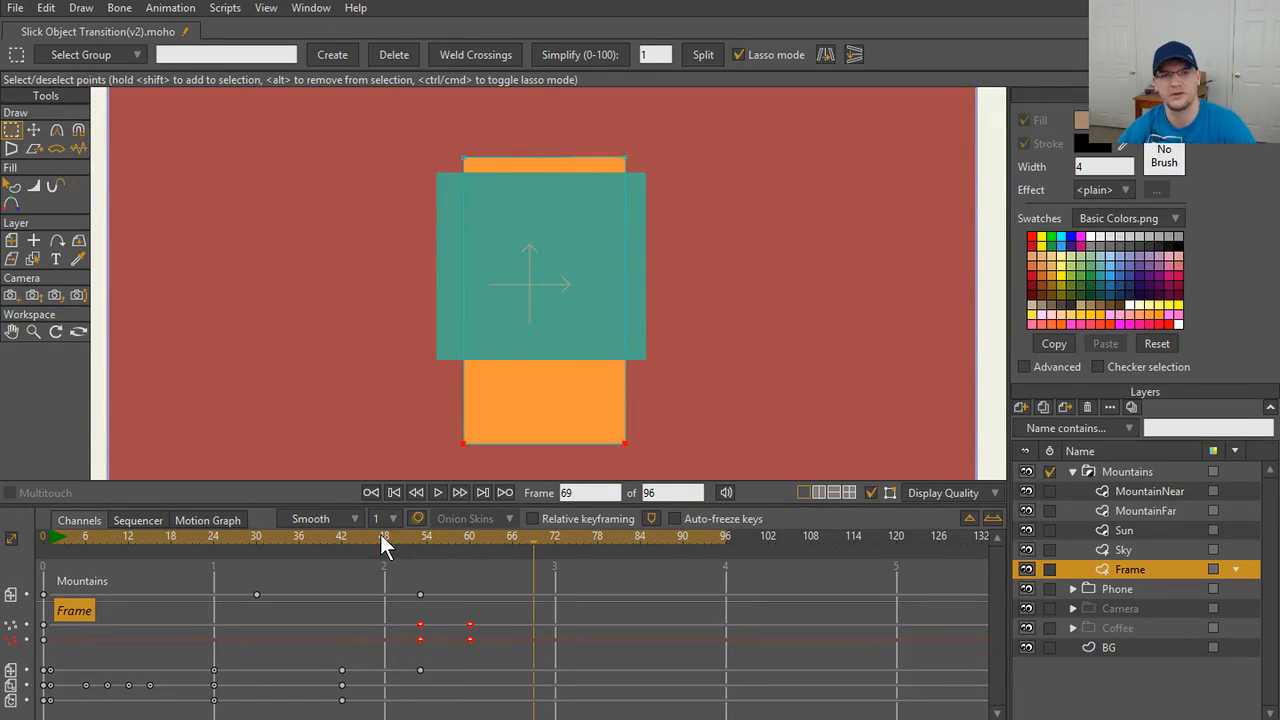
- Select the Sky layer, keyframe its points at frame 53 and move to frame 54
left_click(424, 540)
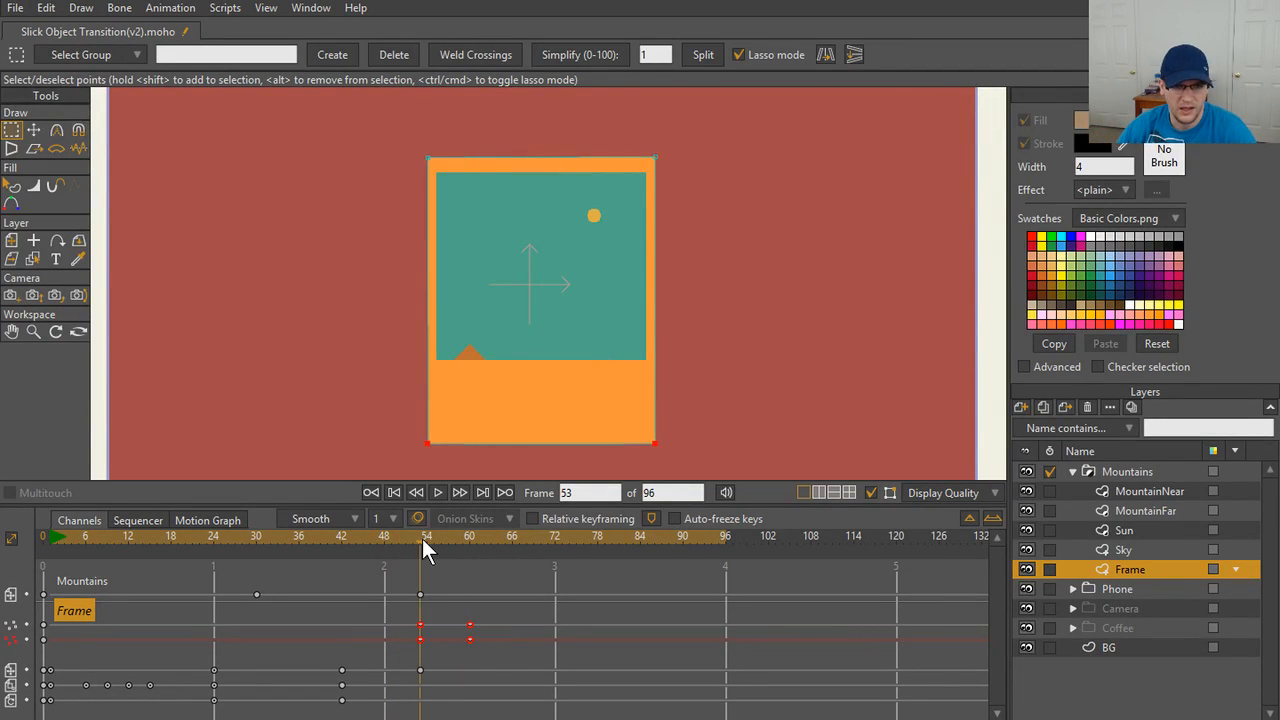
left_click(1147, 542)
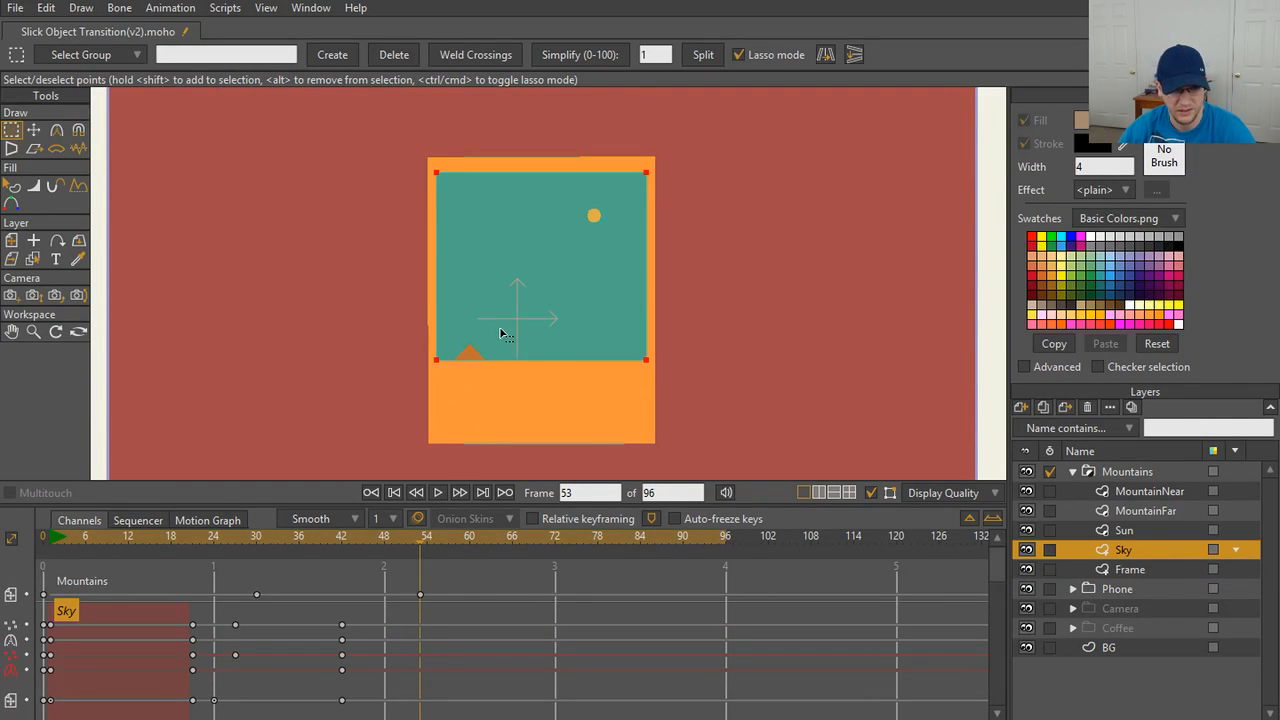
left_click(421, 539)
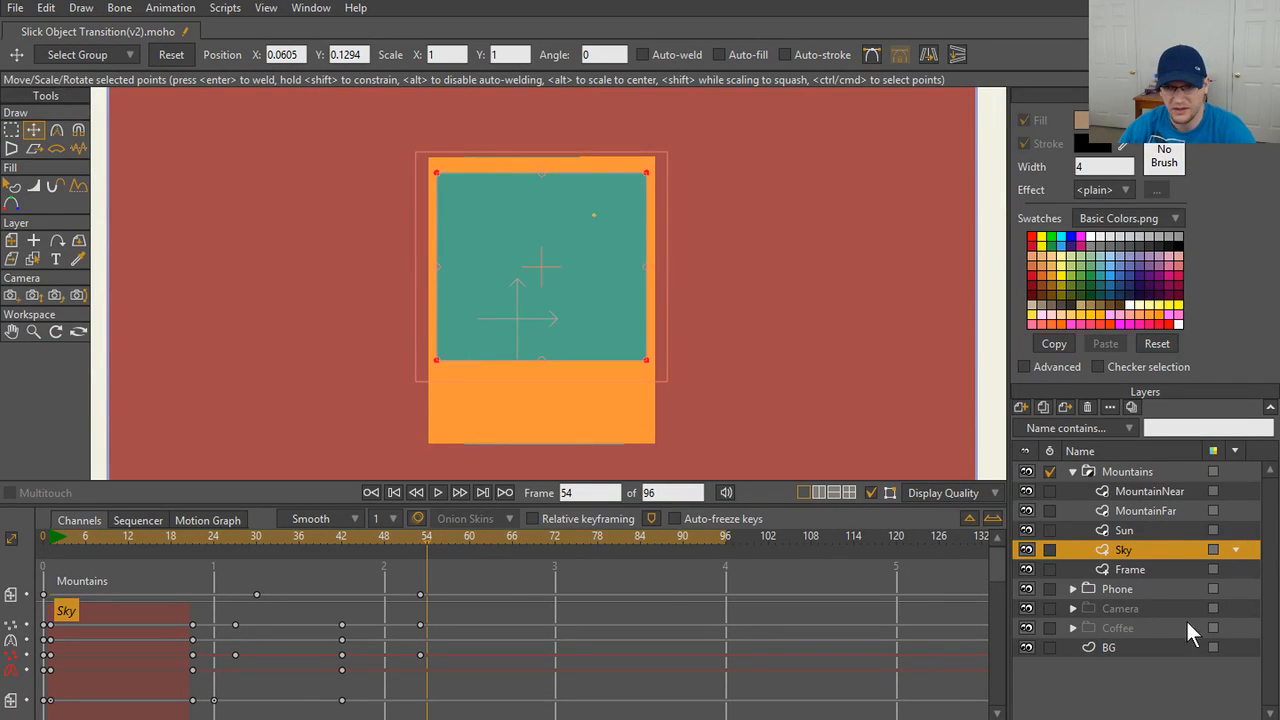
- Show the Sky and Frame channels together in the timeline and remove the Mountains group's channels from it
left_click(1049, 549)
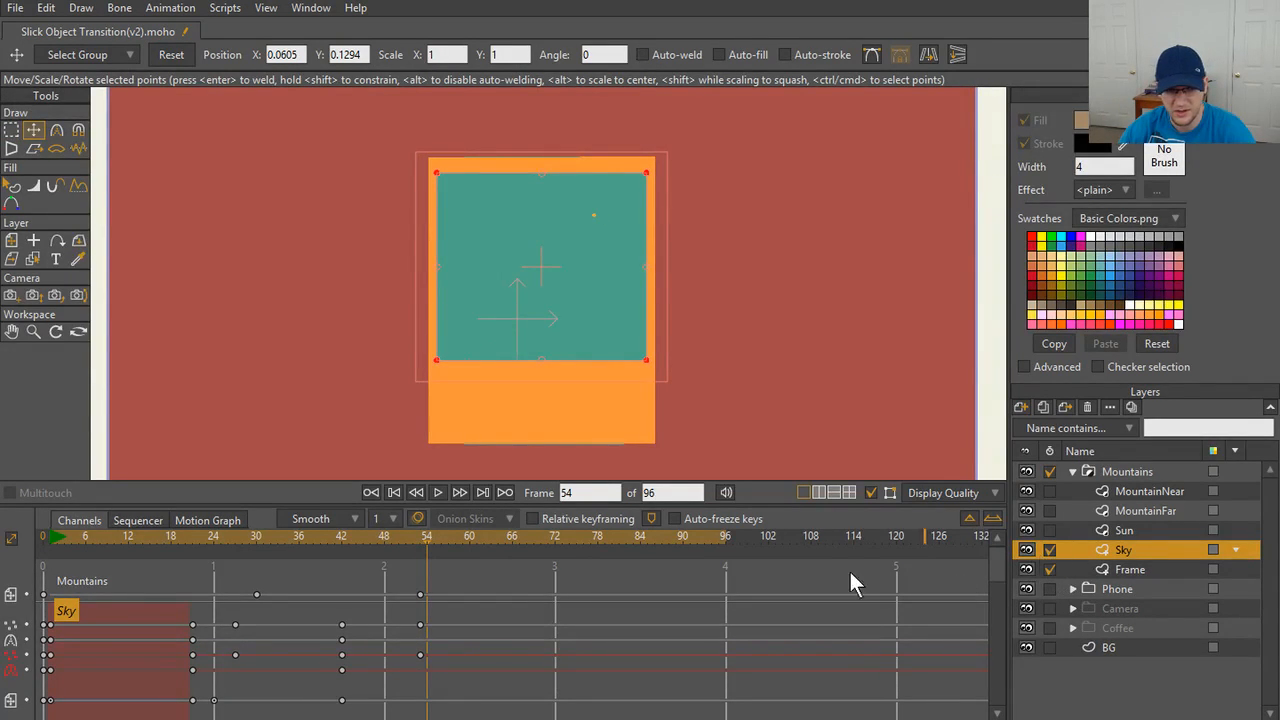
left_click(1049, 471)
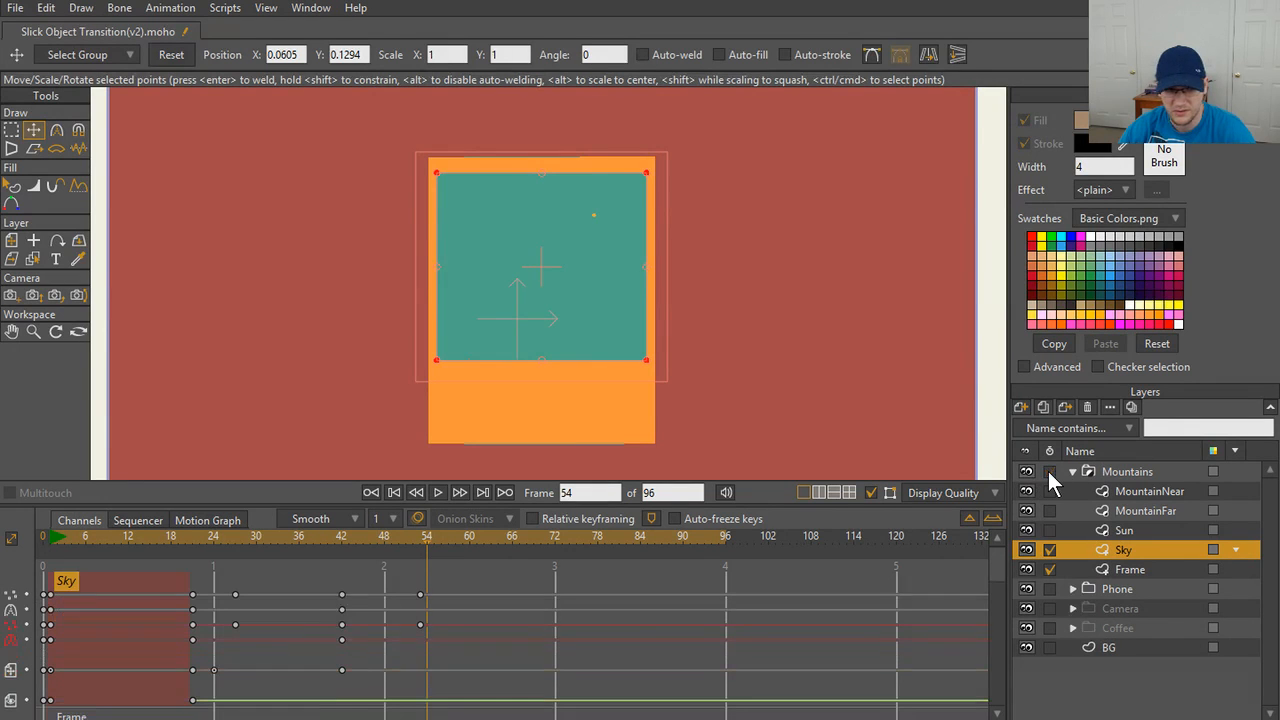
scroll(428, 603, "down", 1)
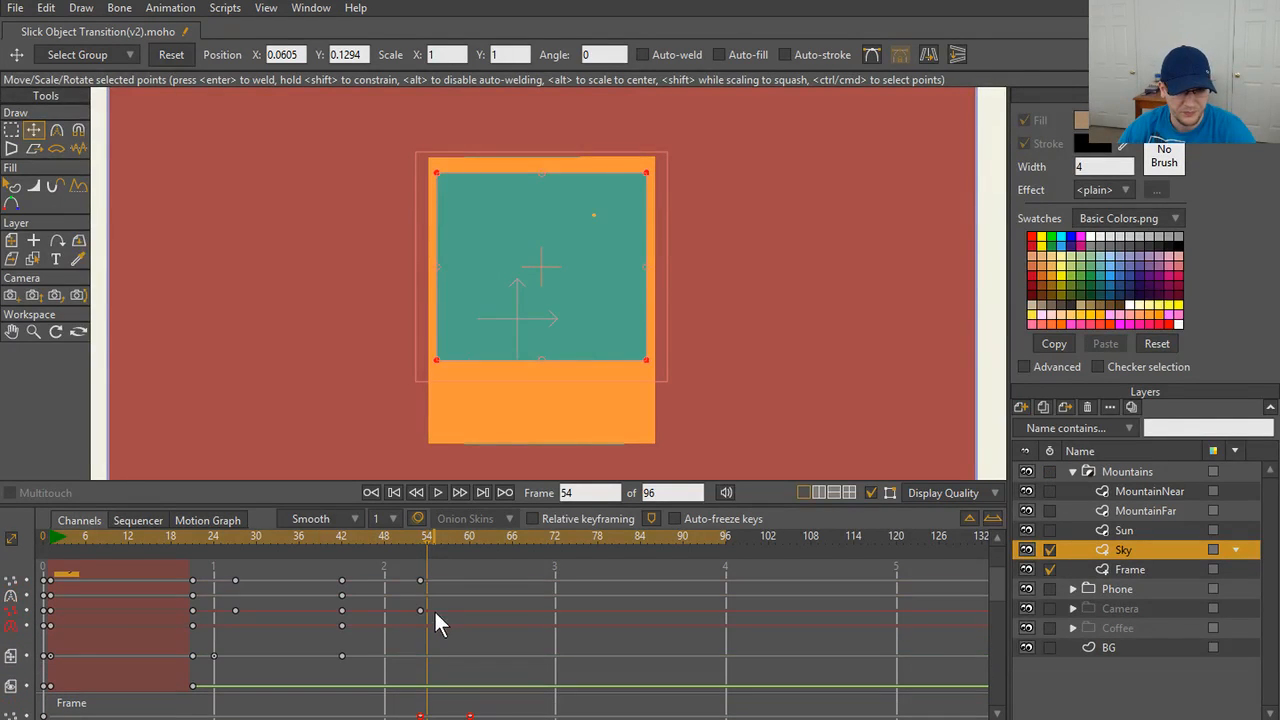
- Narrow the Sky's points from both sides at frame 60 so the Sky fits inside the narrowed Frame
left_click_drag(429, 537, 467, 541)
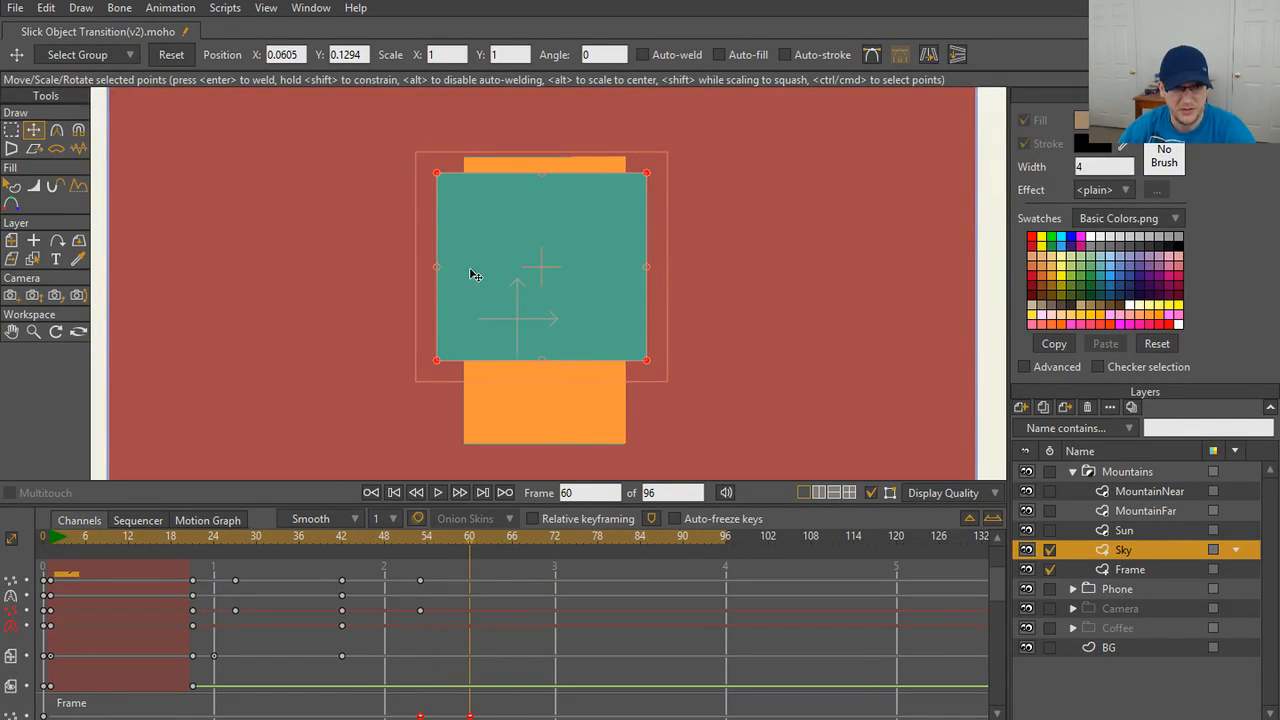
scroll(445, 282, "up", 1)
left_click_drag(414, 266, 463, 269)
key("ctrl+z")
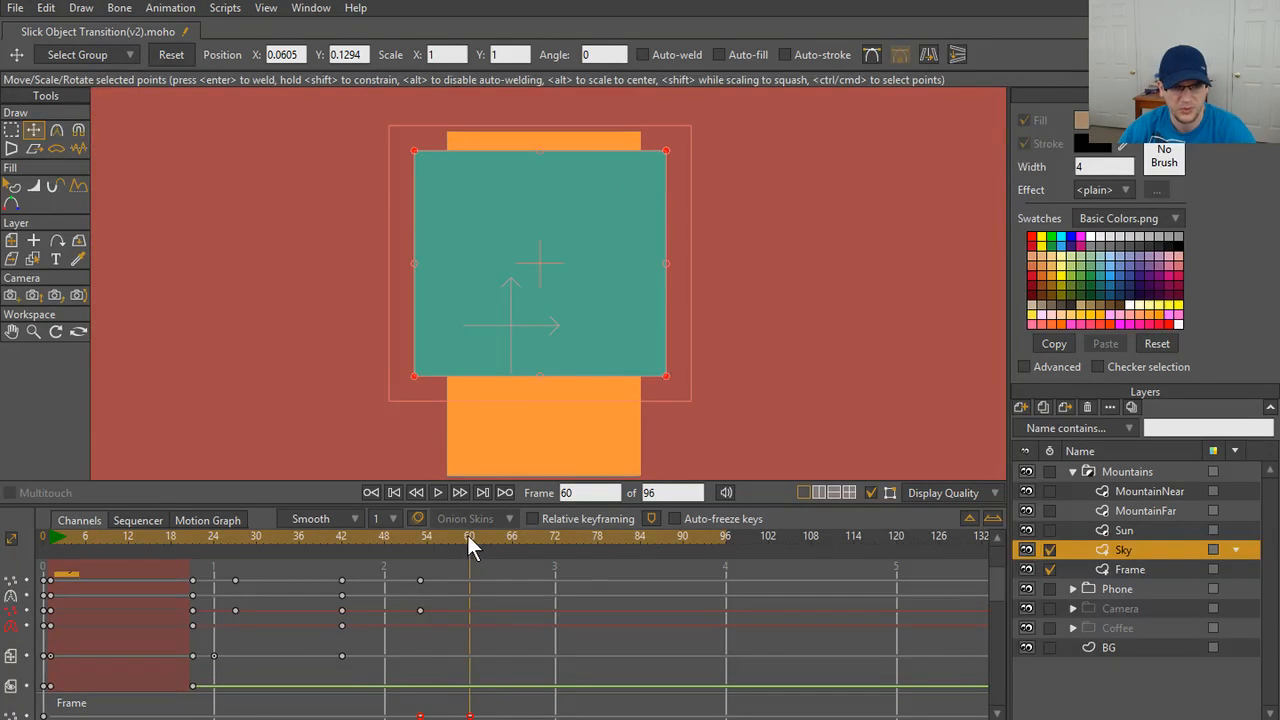
mouse_move(467, 535)
left_mouse_down()
mouse_move(416, 546)
mouse_move(467, 545)
left_mouse_up()
left_click_drag(416, 270, 455, 271)
left_click_drag(666, 268, 629, 267)
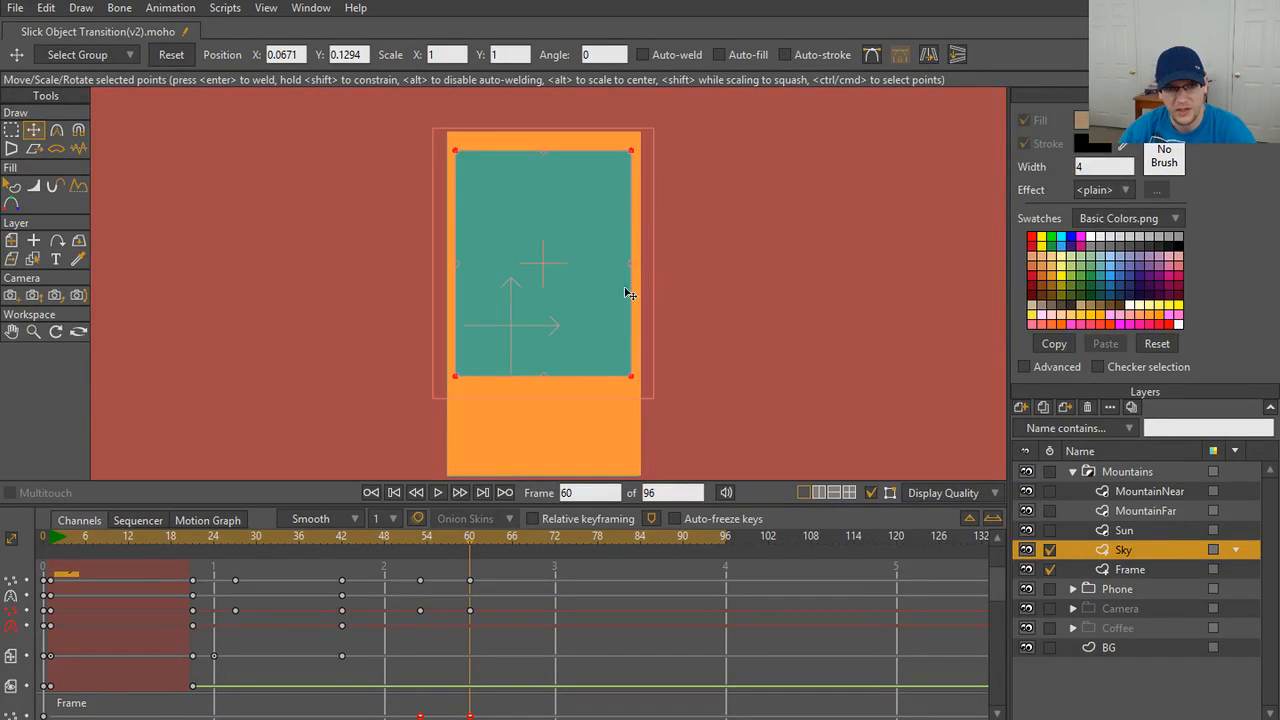
- Set the Sky's point-motion keyframes at frames 53 and 60 to Ease In/Out interpolation
left_click_drag(467, 545, 507, 613)
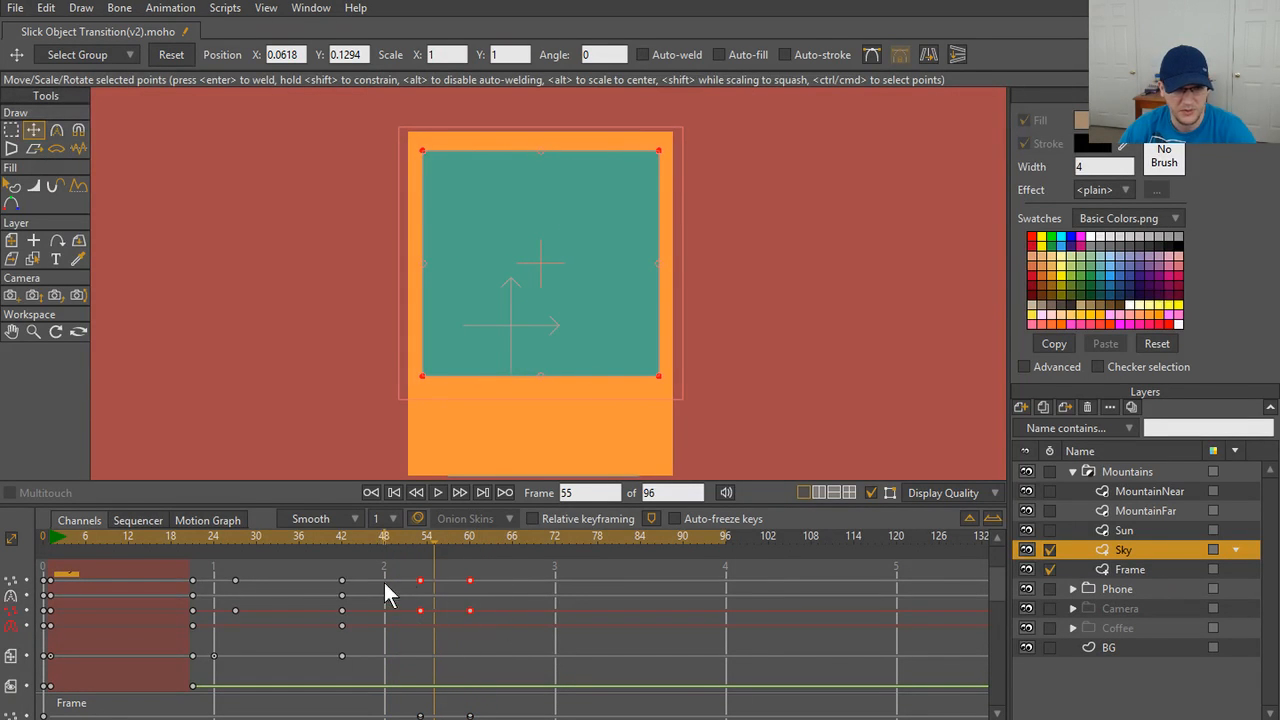
scroll(612, 652, "down", 1)
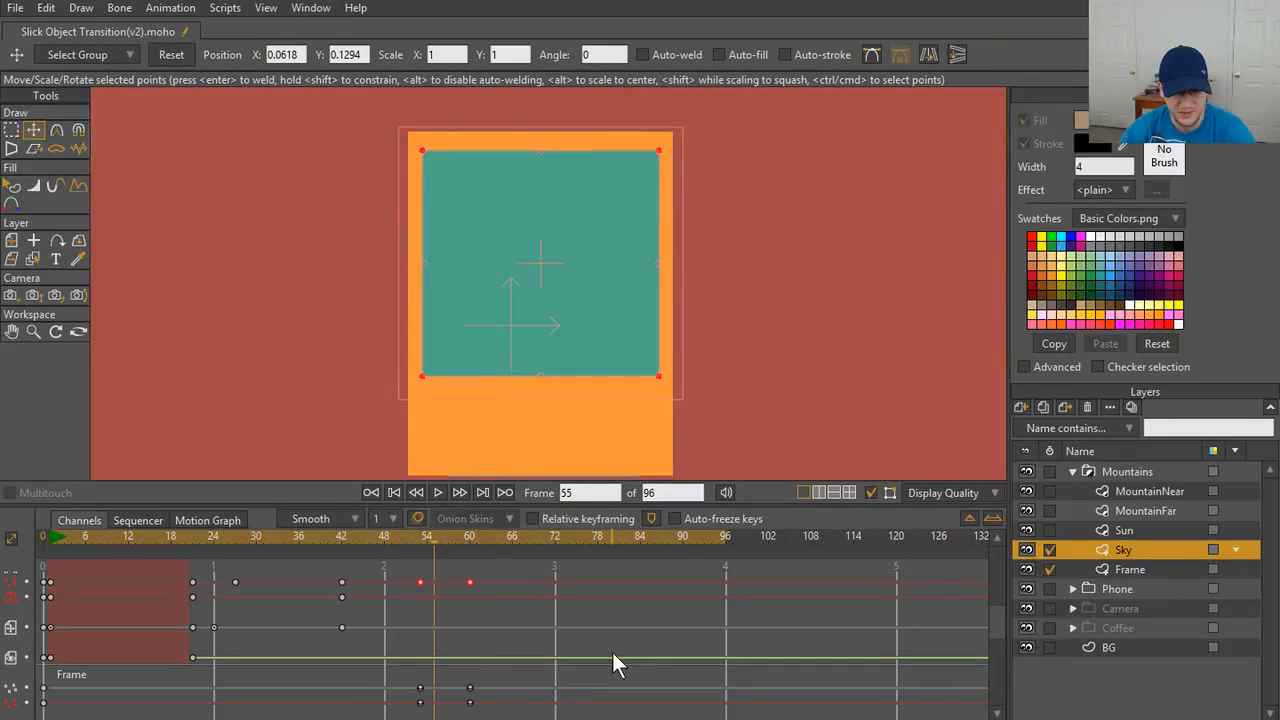
right_click(472, 695)
left_click(314, 570)
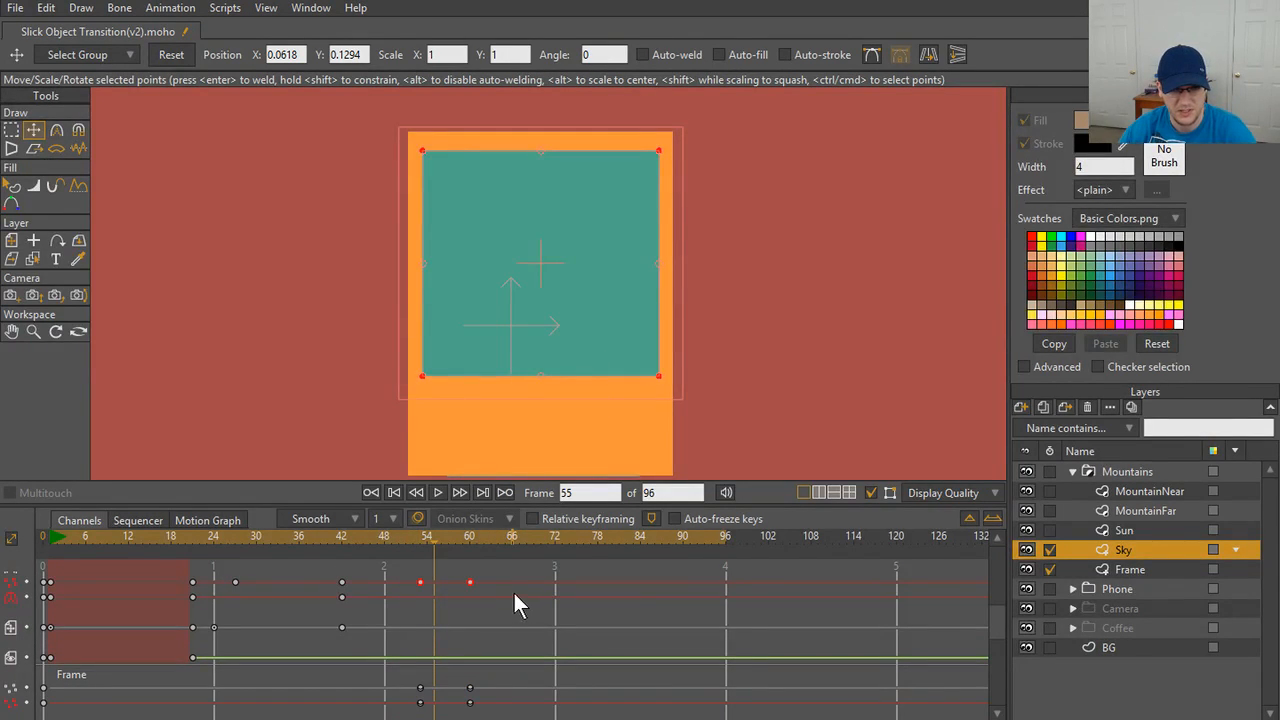
right_click(469, 581)
left_click(520, 485)
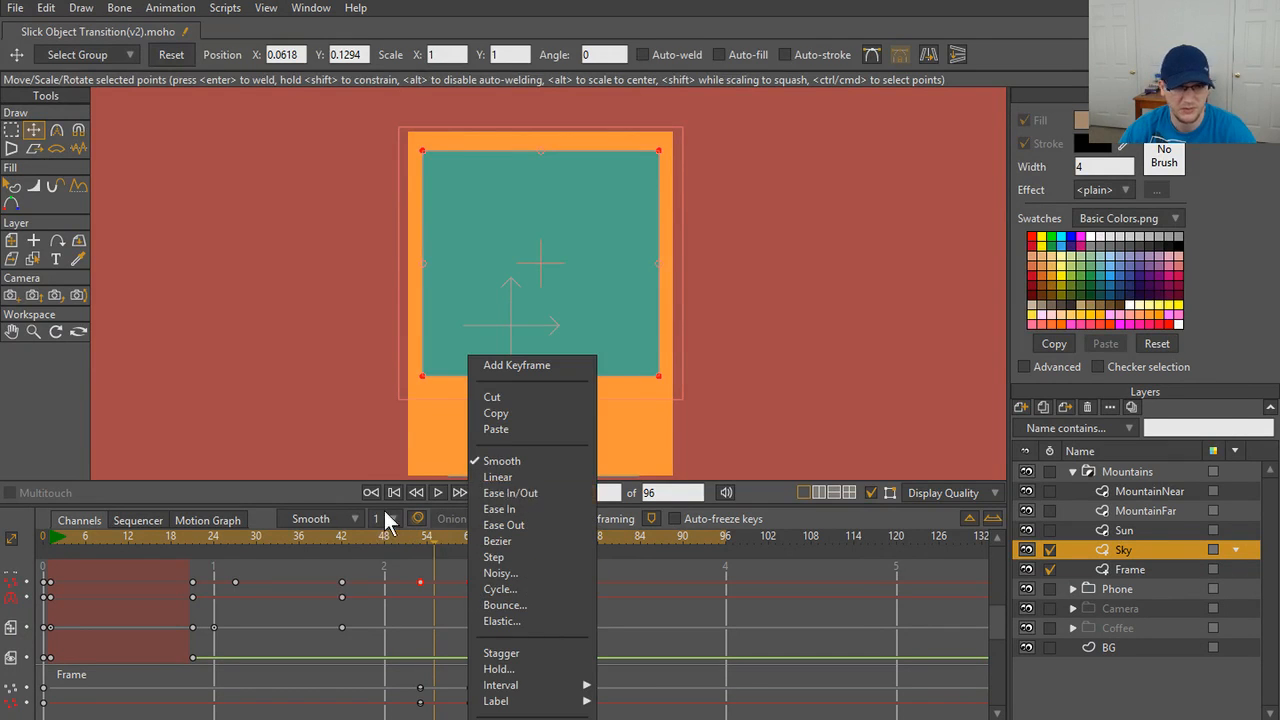
- Play back the animation from the start to check how the Sky and Frame narrow together
left_click(398, 491)
left_click(433, 494)
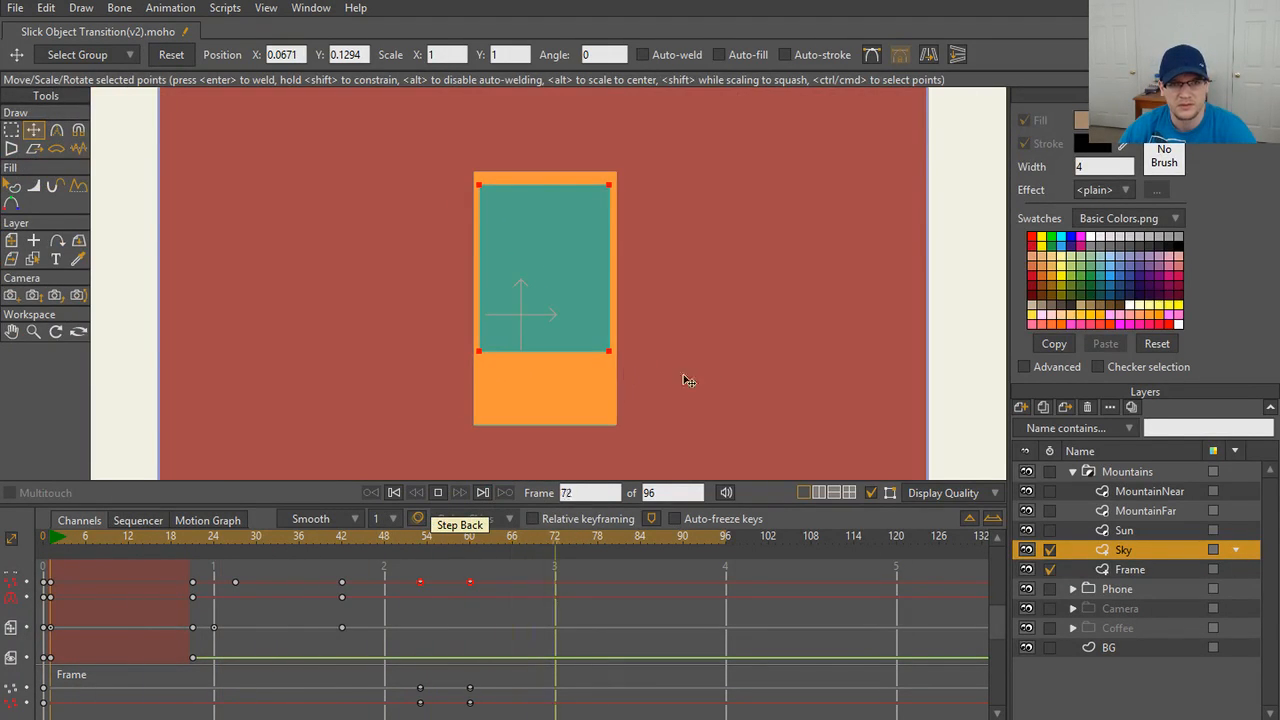
left_click(394, 492)
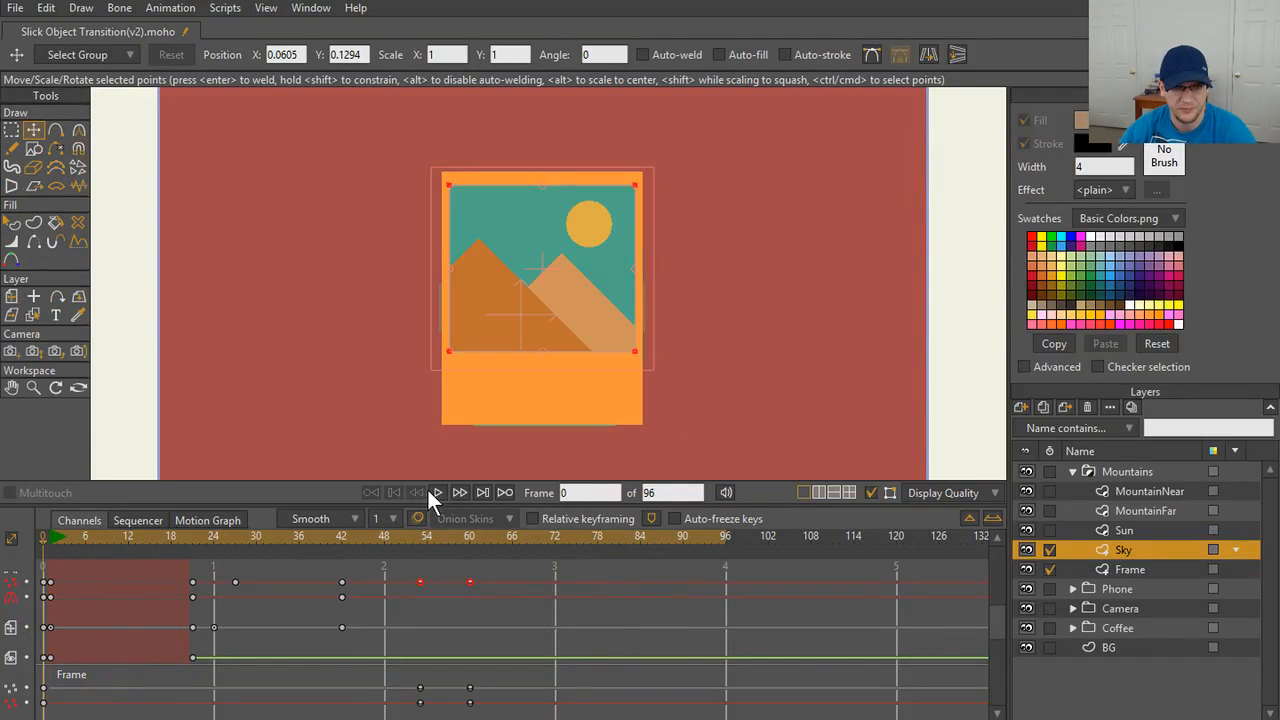
left_click(439, 492)
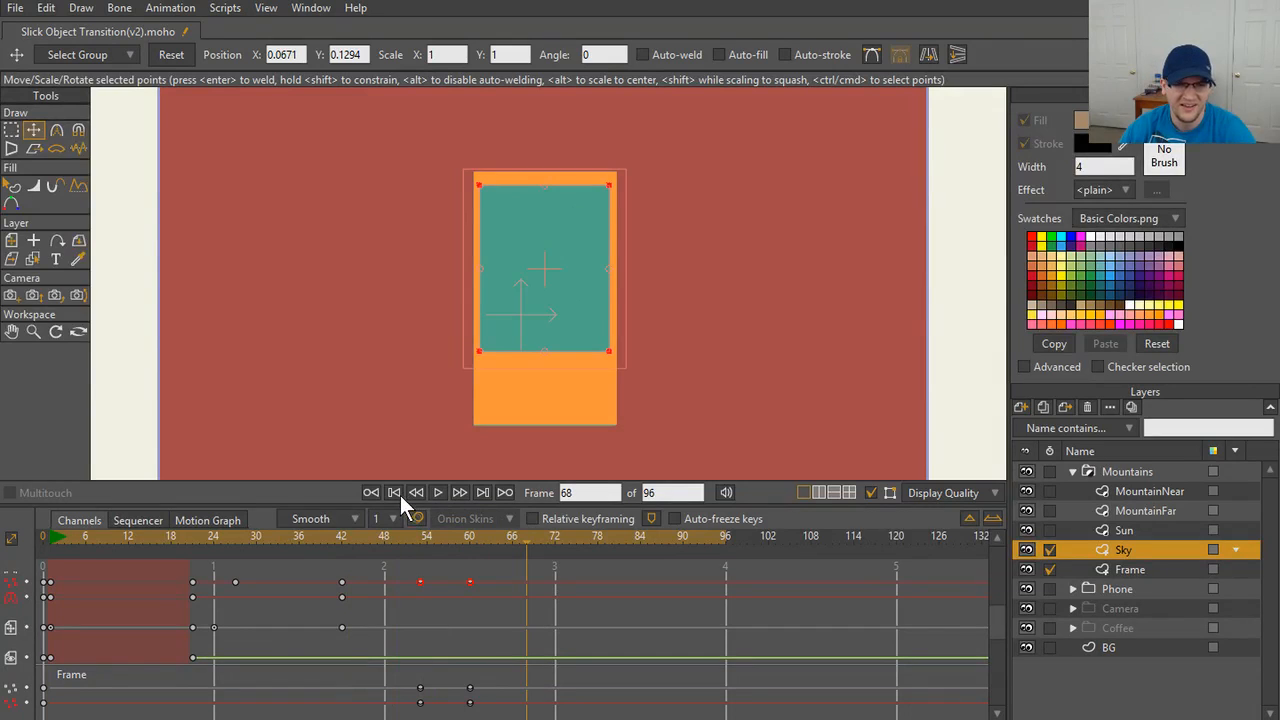
left_click(394, 492)
- At frame 53, collapse the Mountains group and move the Phone group above it in the layer order
left_click(421, 534)
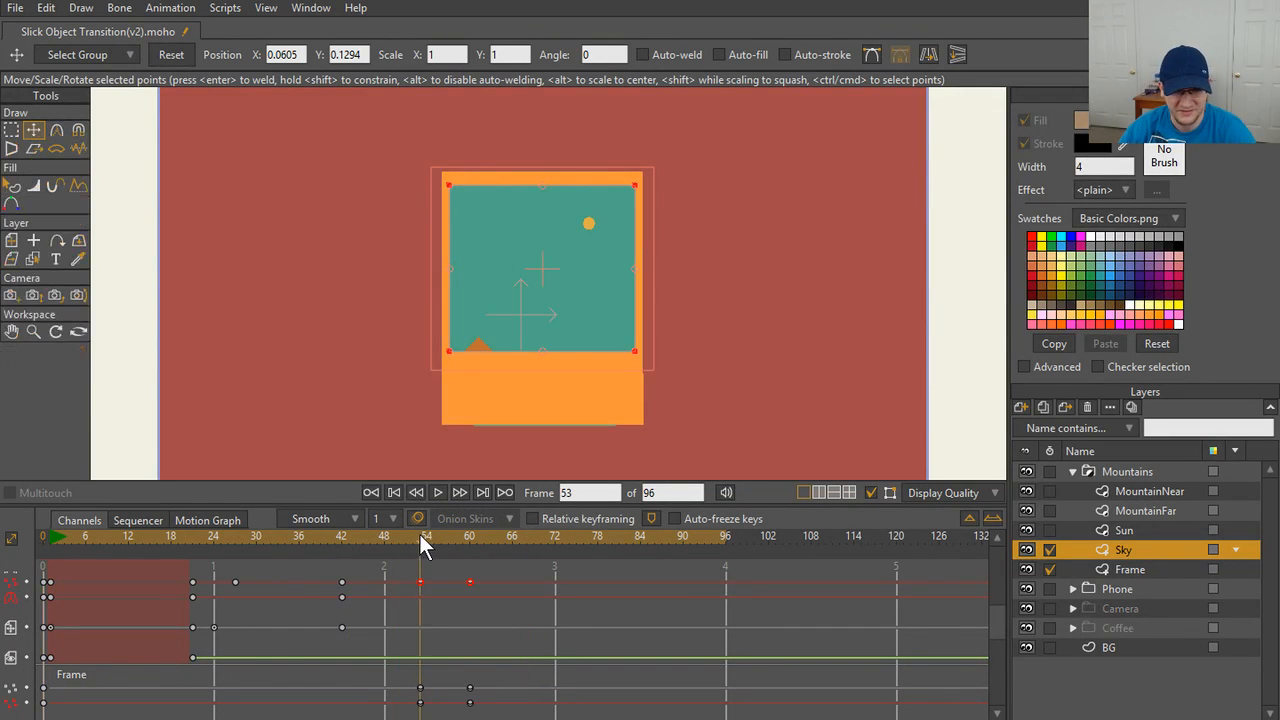
left_click(1074, 474)
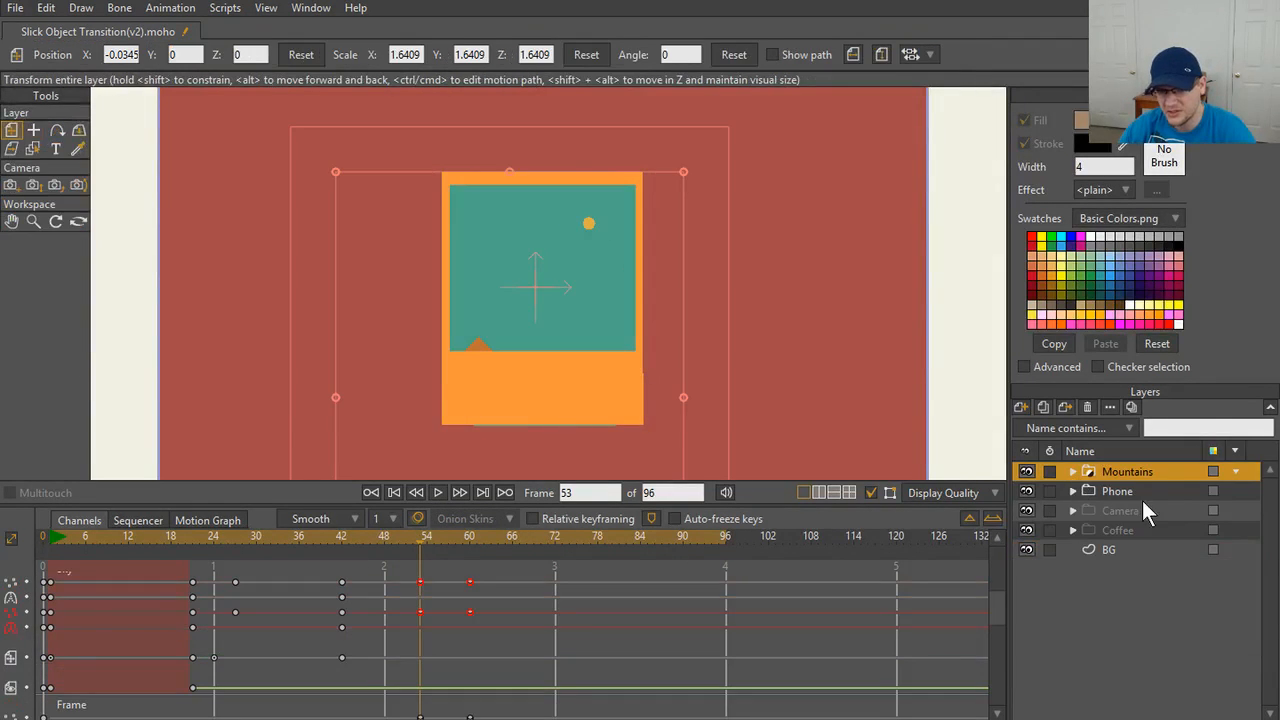
left_click_drag(1136, 492, 1128, 464)
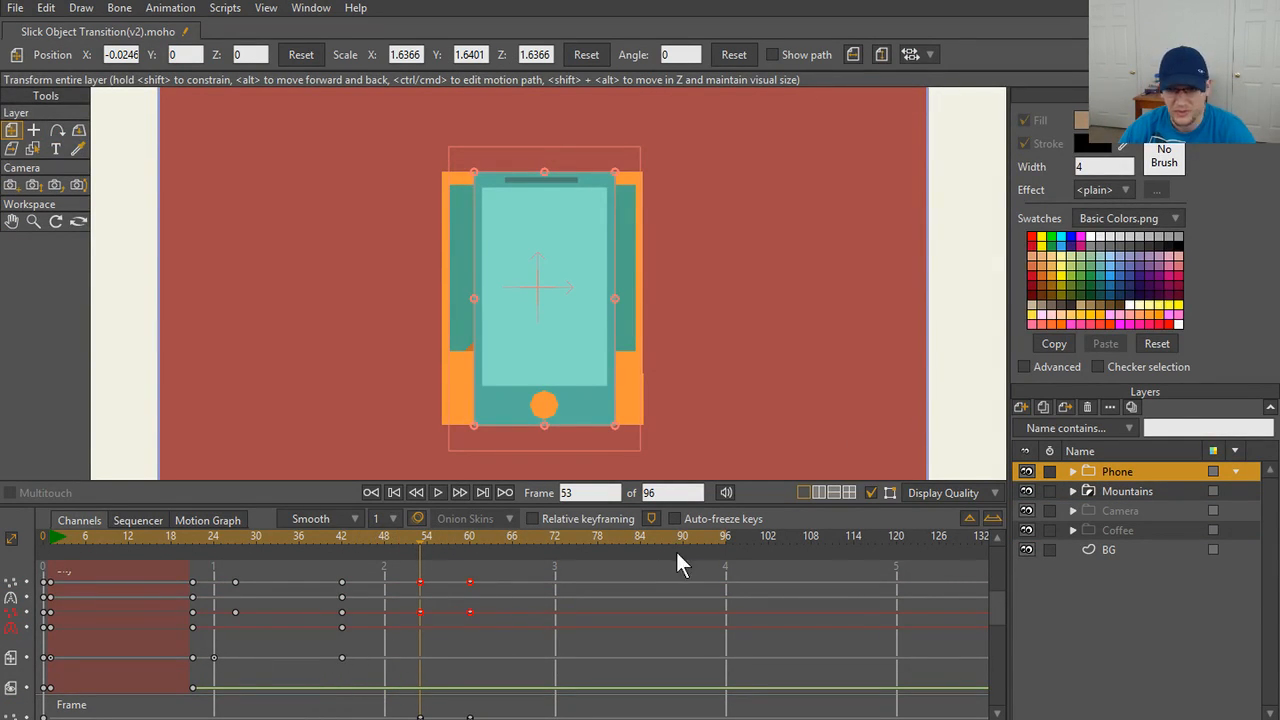
- Move the Phone group's visibility keyframe to frame 60 and play back the switch from picture to phone
left_click(1073, 493)
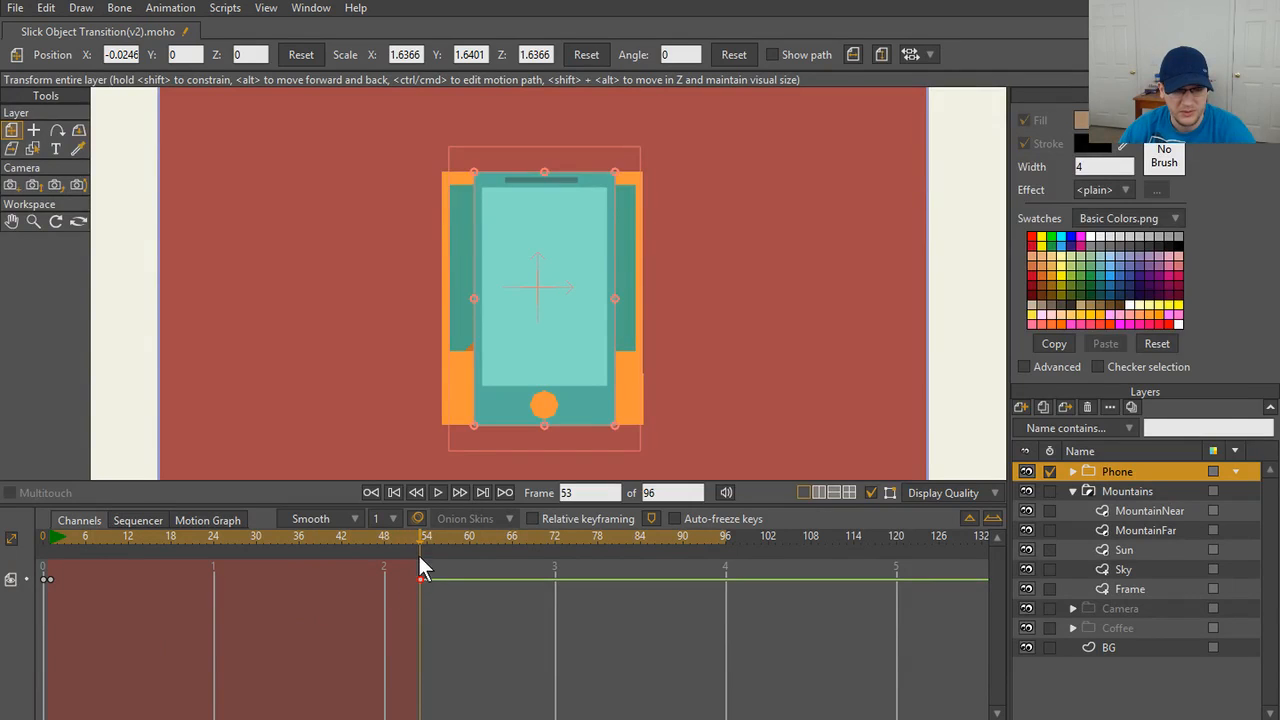
left_click_drag(418, 535, 471, 545)
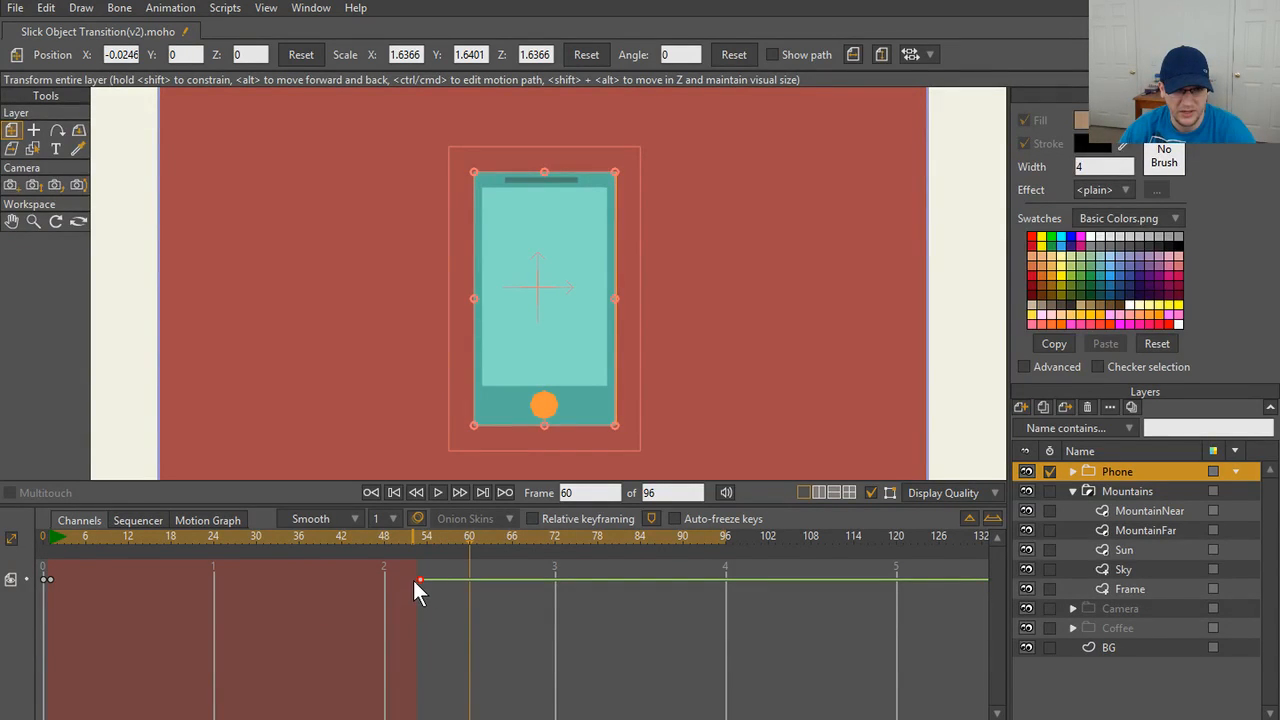
left_click_drag(420, 580, 468, 578)
key("space")
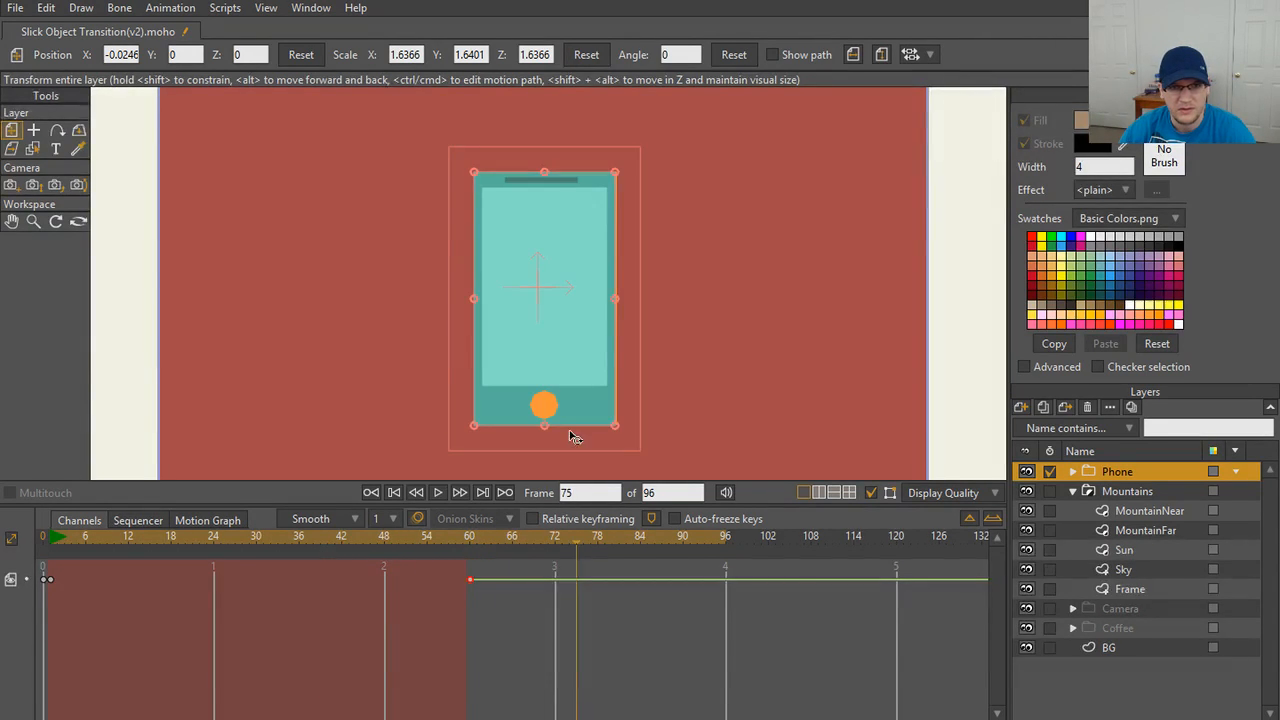
key("space")
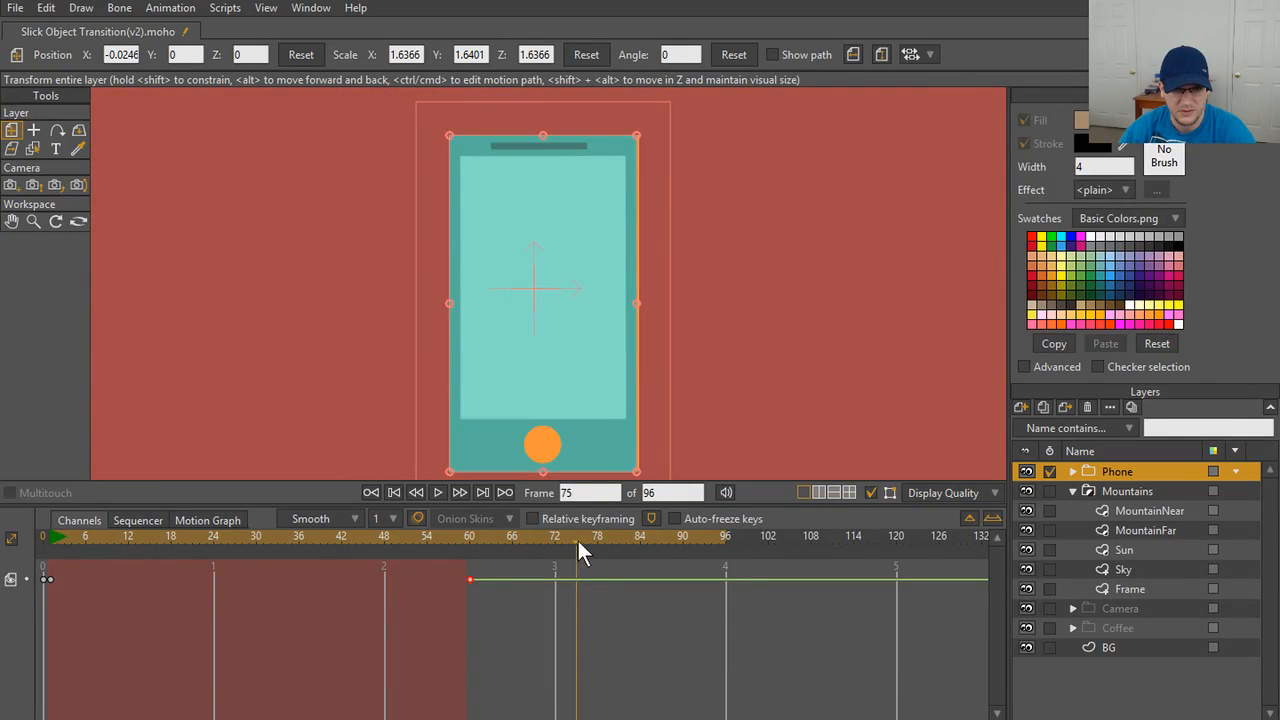
- Return to frame 60, show the Sky and Frame channels with the Phone's in the timeline and select the Frame layer
left_click_drag(577, 538, 467, 544)
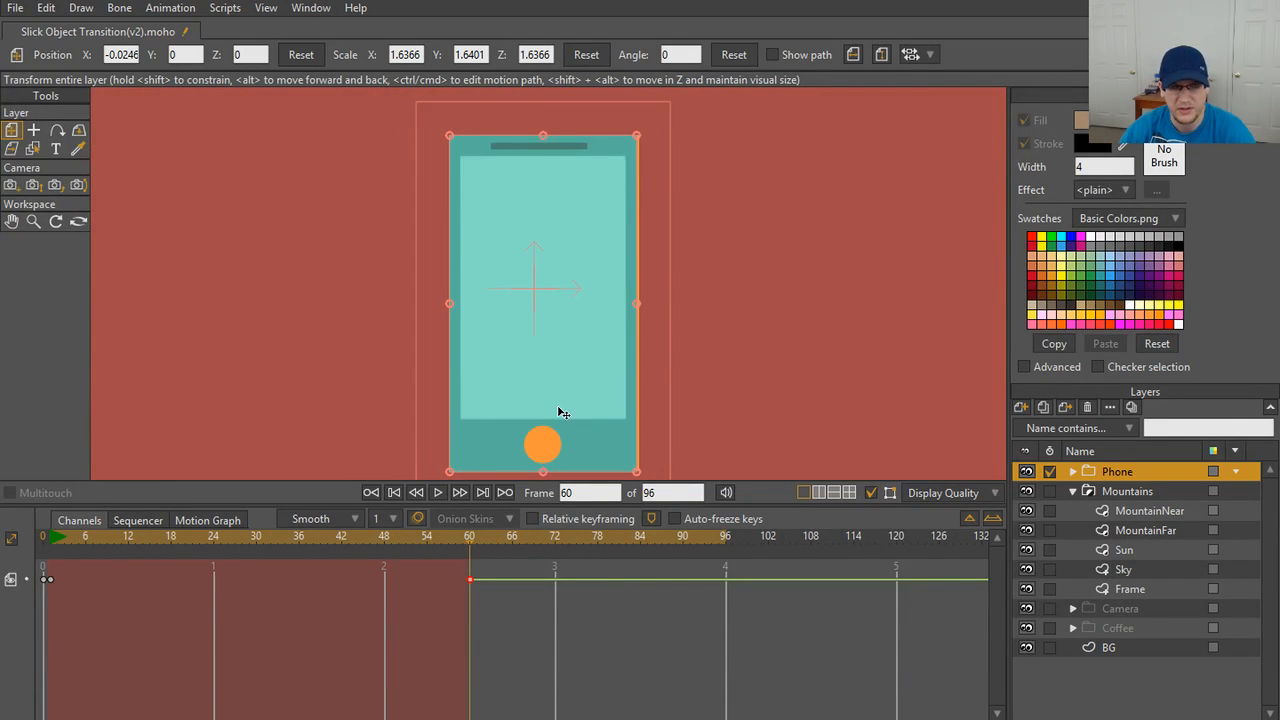
scroll(571, 279, "up", 6)
scroll(576, 286, "down", 5)
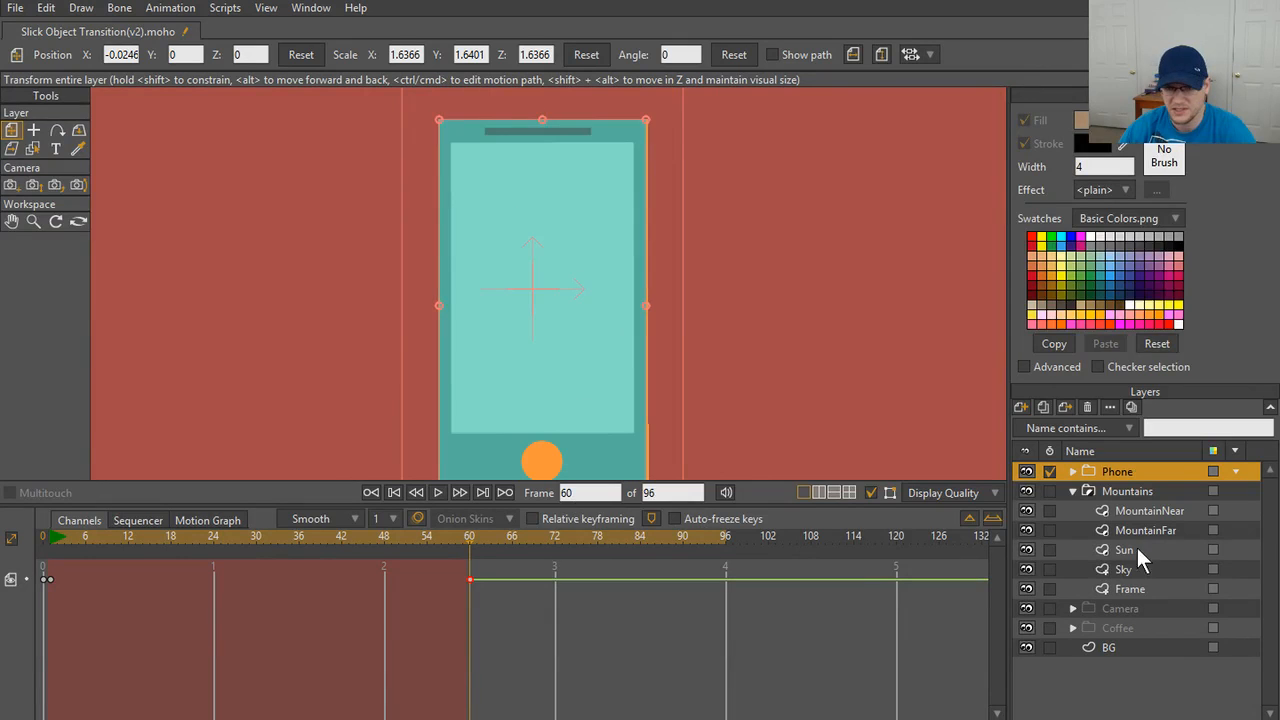
left_click(1049, 586)
left_click(1049, 570)
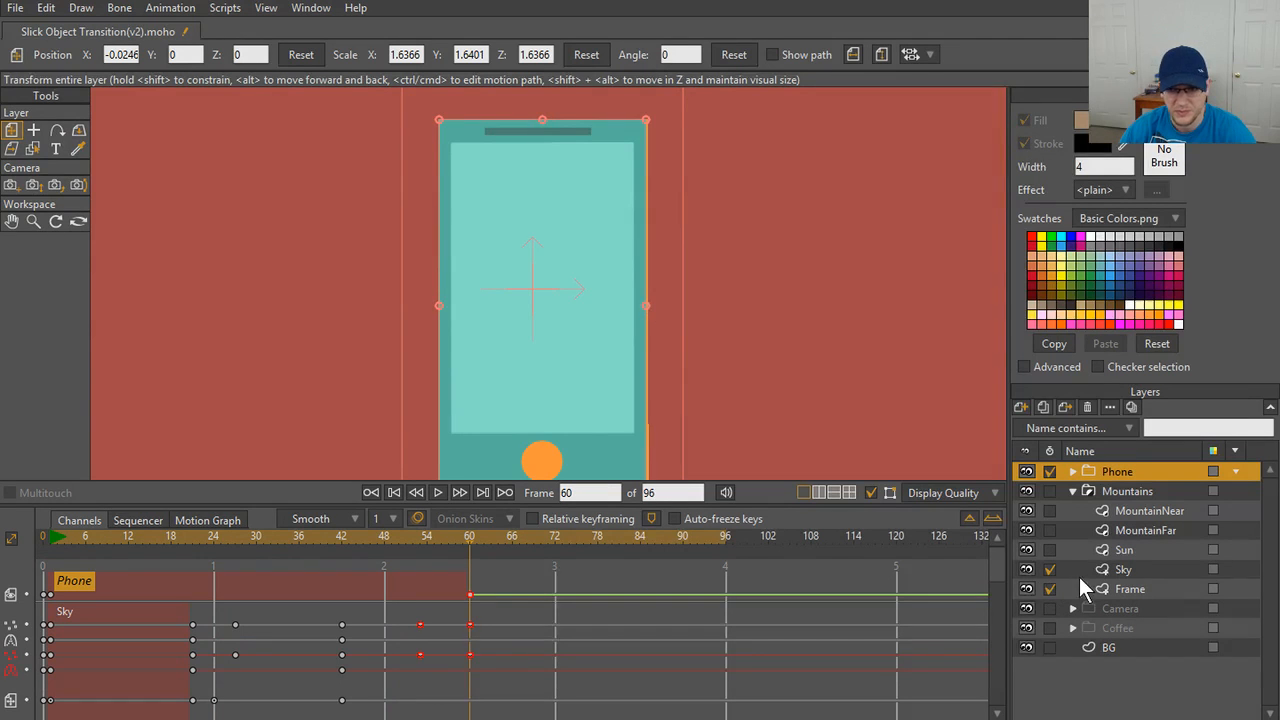
left_click(1142, 590)
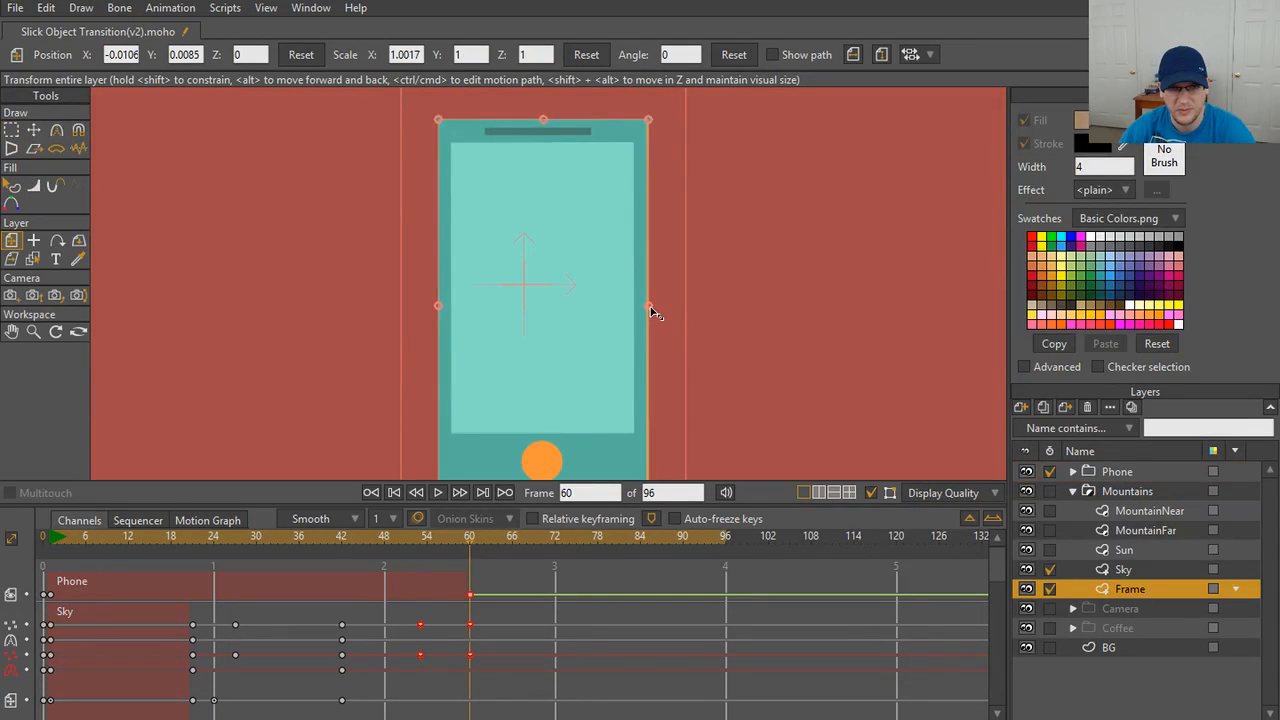
- Select the Frame's two right-edge points at frame 60 and move them inward behind the phone, to X 0.2309
left_click_drag(650, 307, 650, 308)
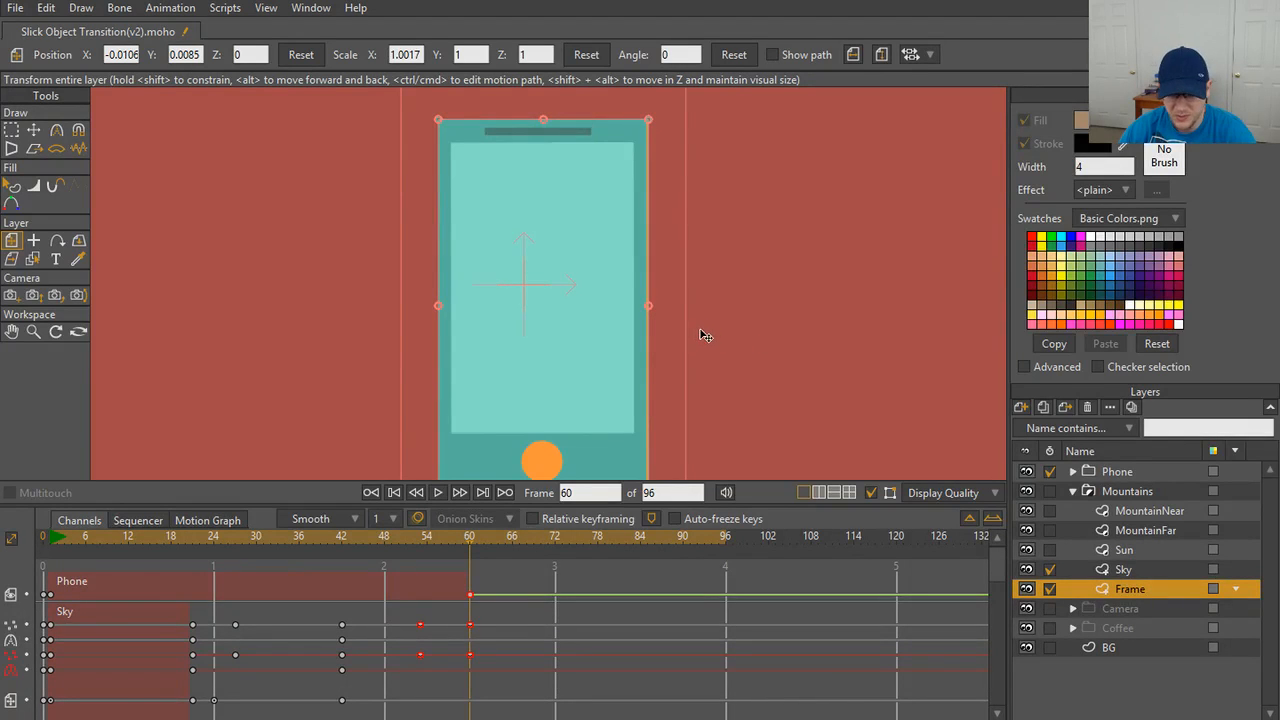
scroll(665, 314, "down", 2)
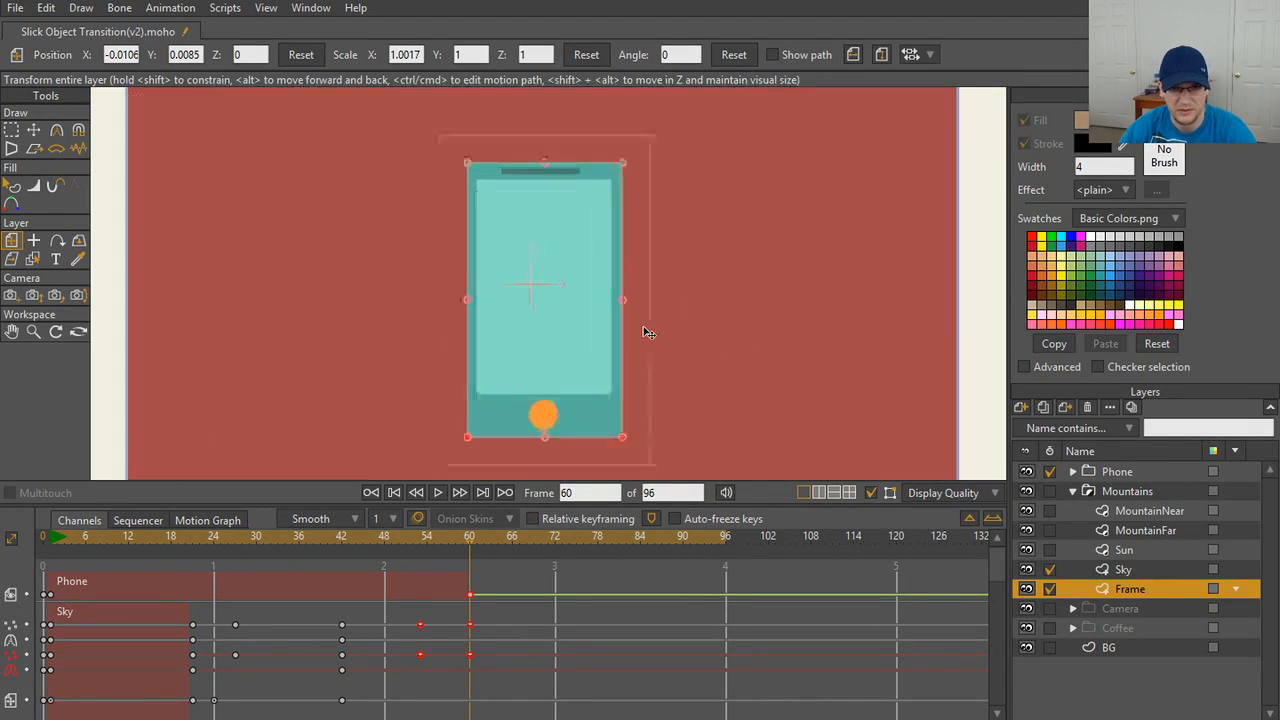
key("g")
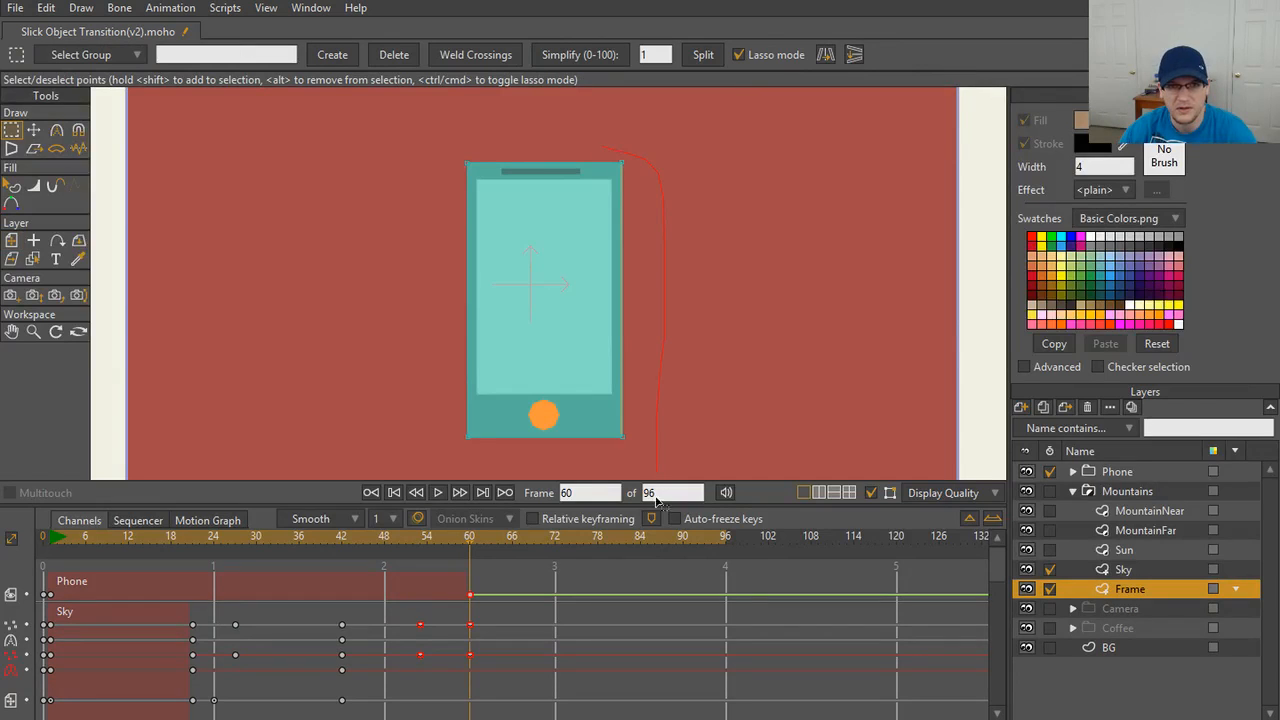
mouse_move(604, 150)
left_mouse_down()
mouse_move(585, 438)
mouse_move(648, 213)
left_mouse_up()
key("t")
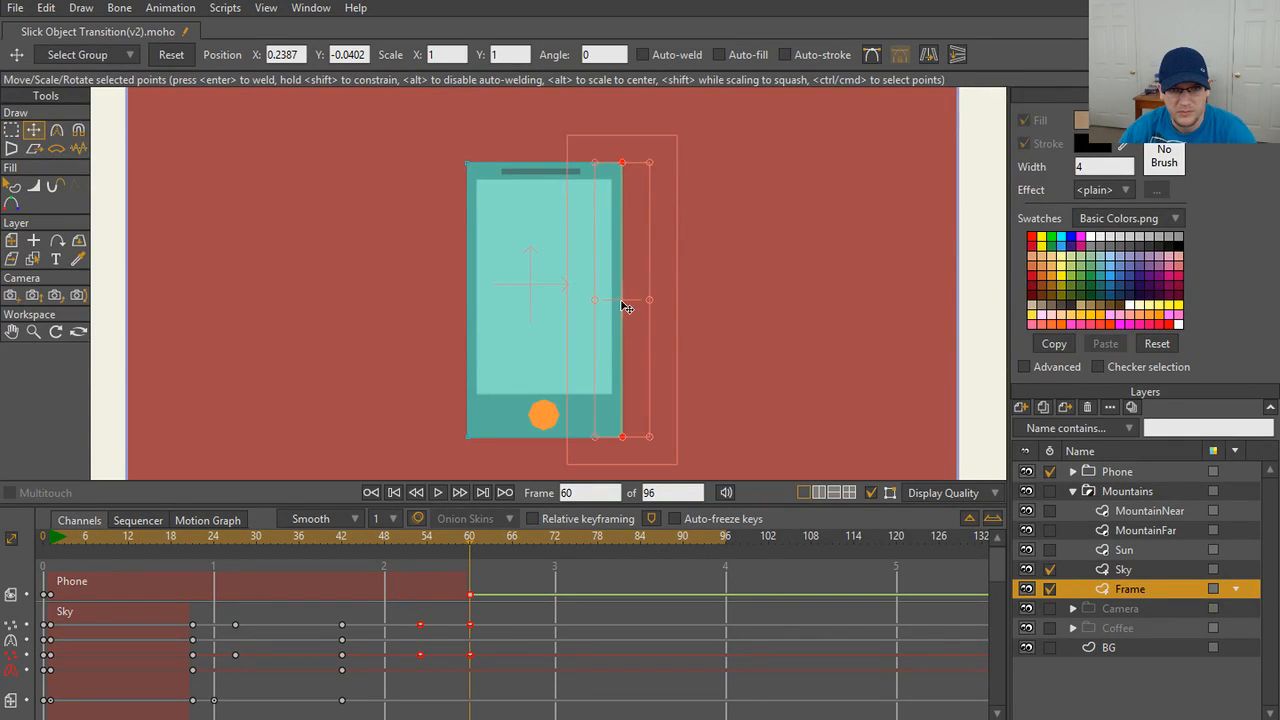
left_click_drag(621, 303, 620, 302)
scroll(654, 314, "up", 5)
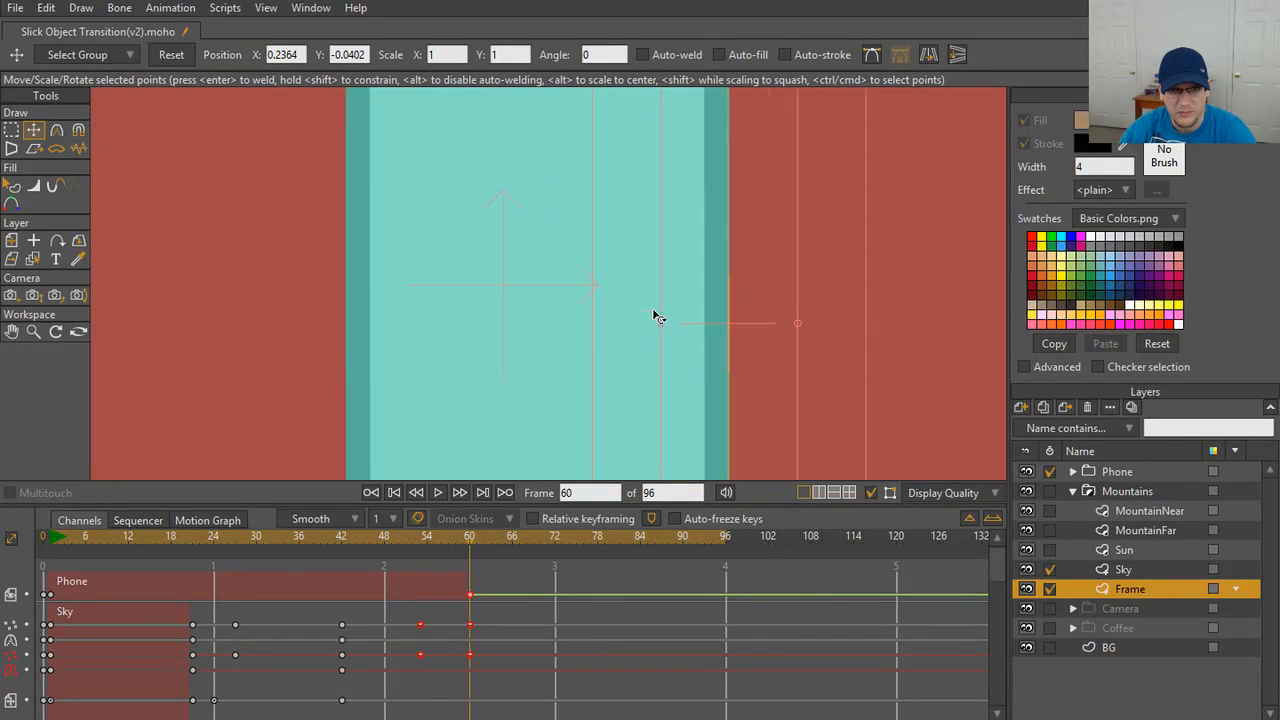
scroll(770, 334, "down", 5)
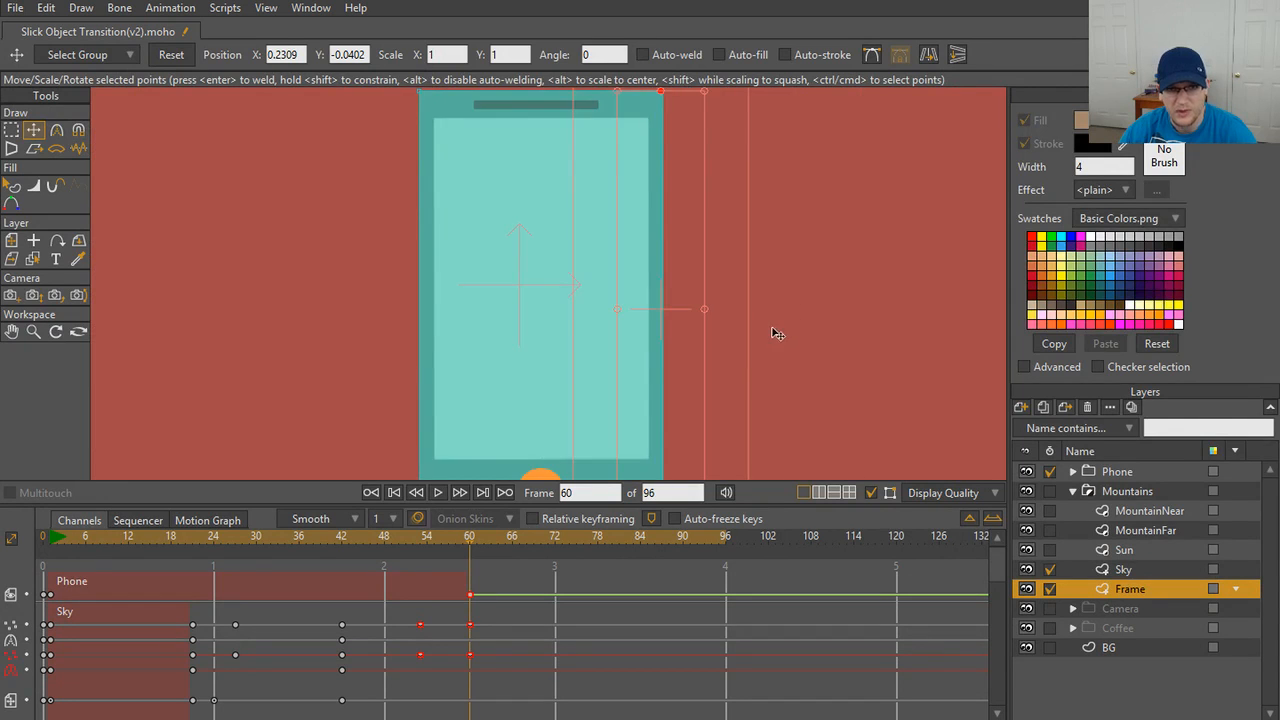
- Render frame 60, close the preview and inspect the phone's left edge for any Frame colour showing
key("ctrl+r")
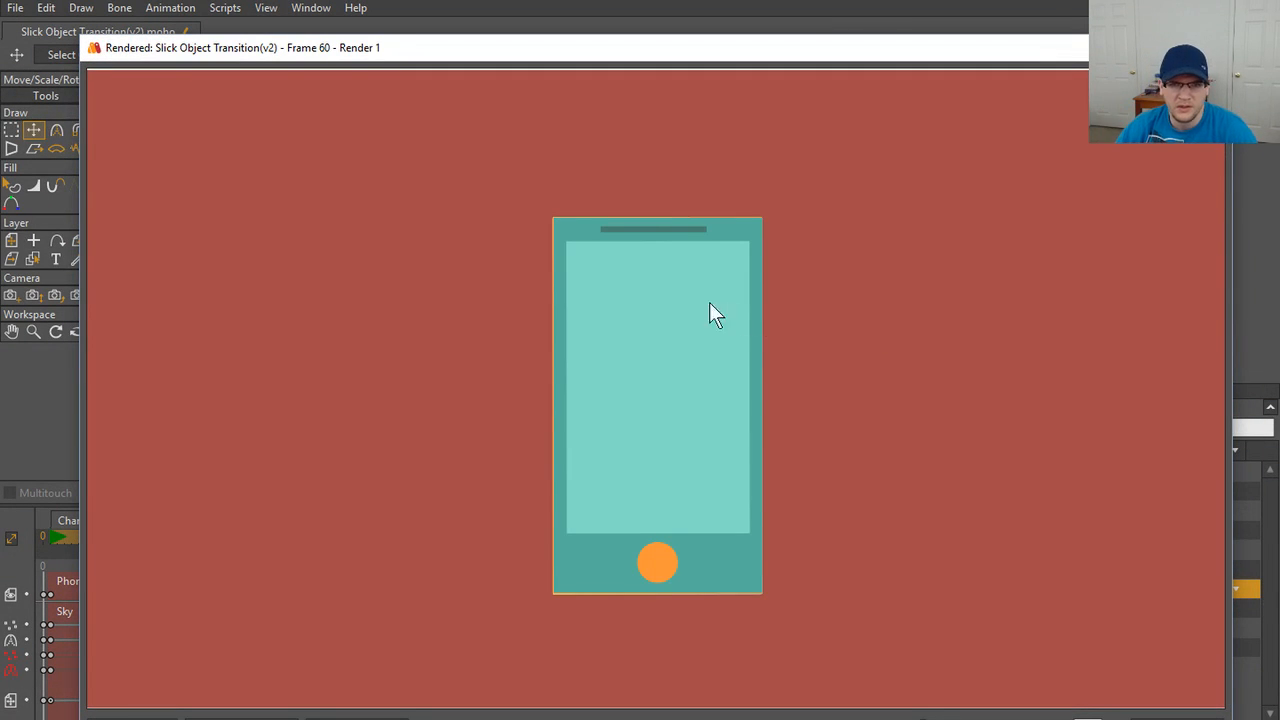
left_click(1213, 47)
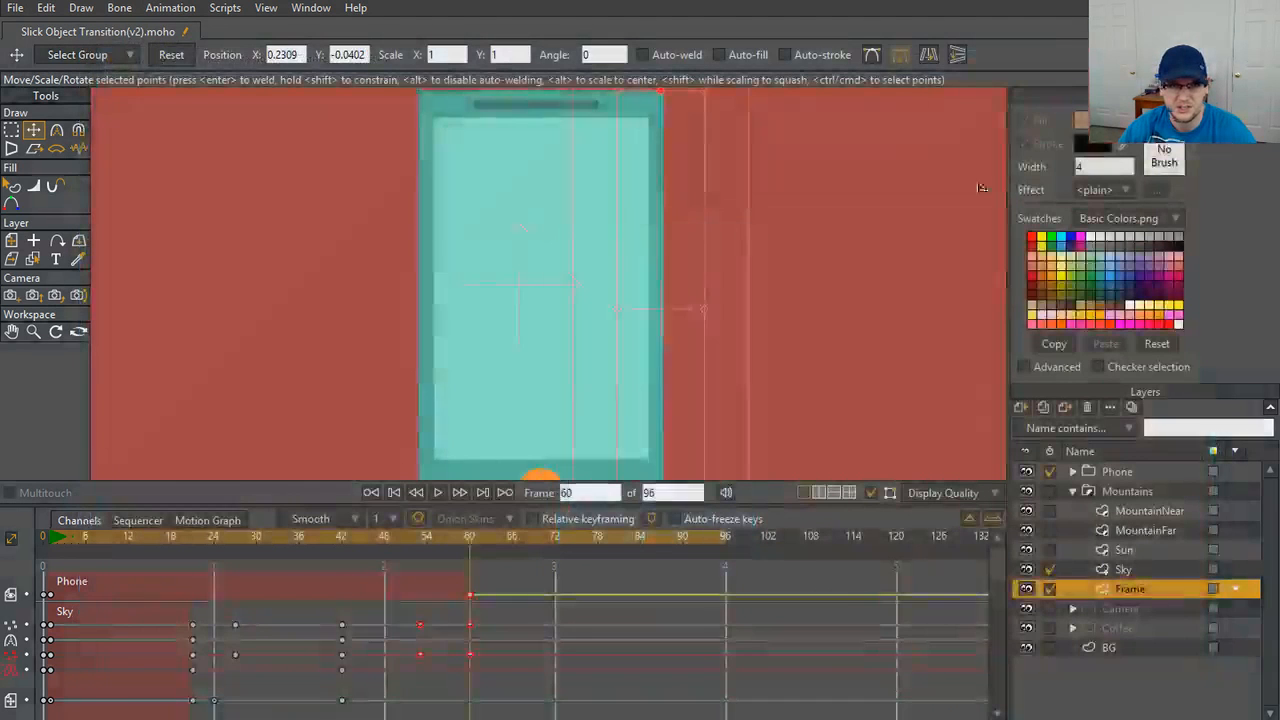
left_click_drag(459, 297, 548, 277)
scroll(548, 279, "up", 11)
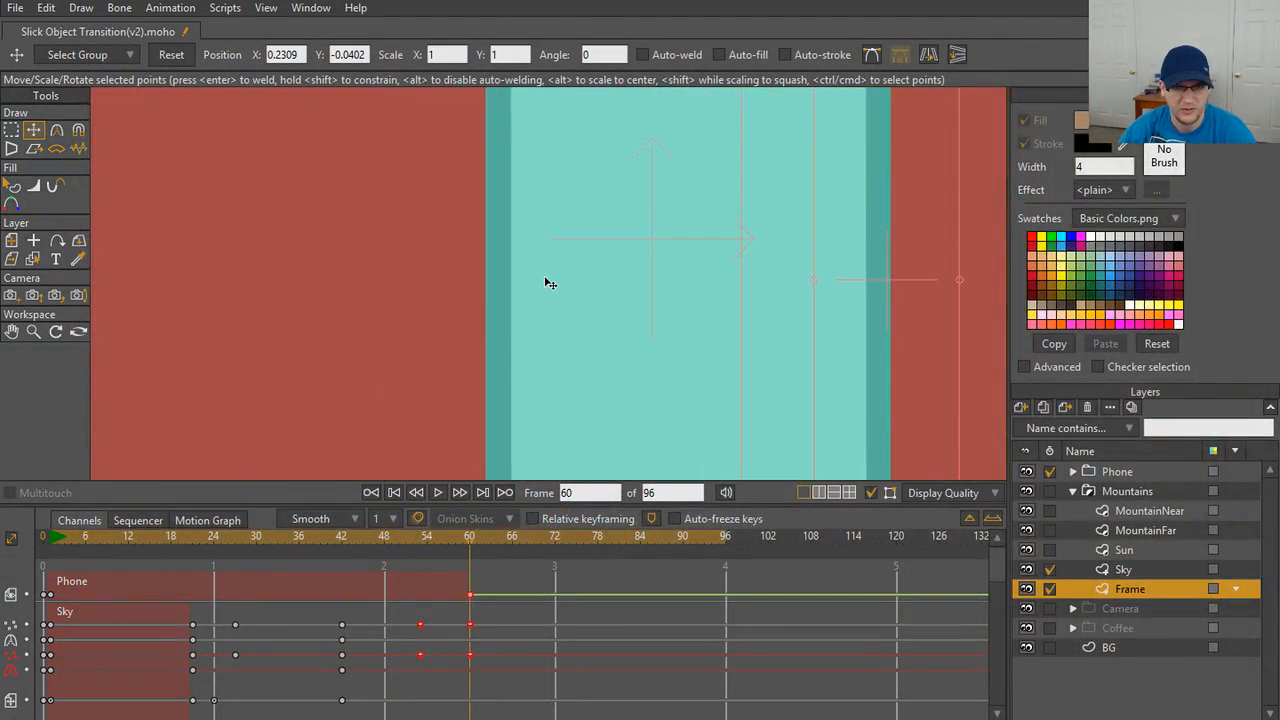
left_click_drag(424, 290, 601, 264)
scroll(578, 265, "down", 6)
scroll(585, 266, "down", 4)
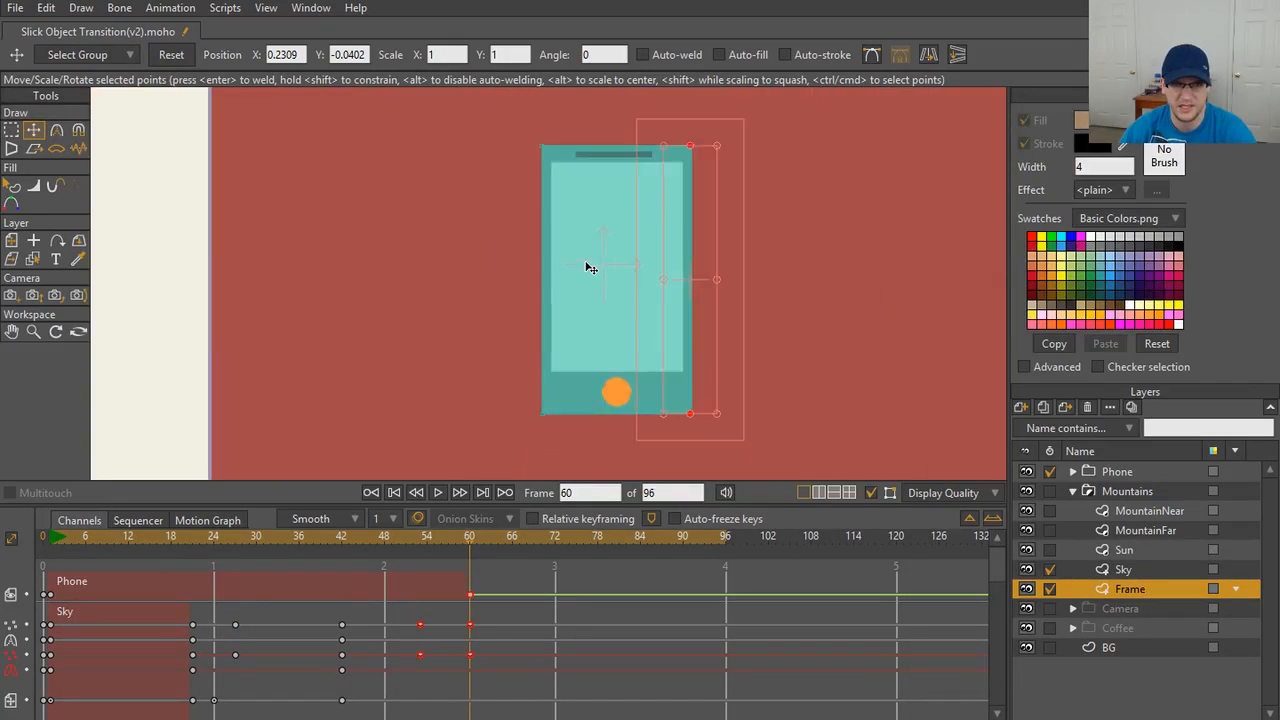
- Adjust all of the Frame's points at frame 60 to position X 0.0335 behind the phone and render the frame again
scroll(574, 274, "up", 3)
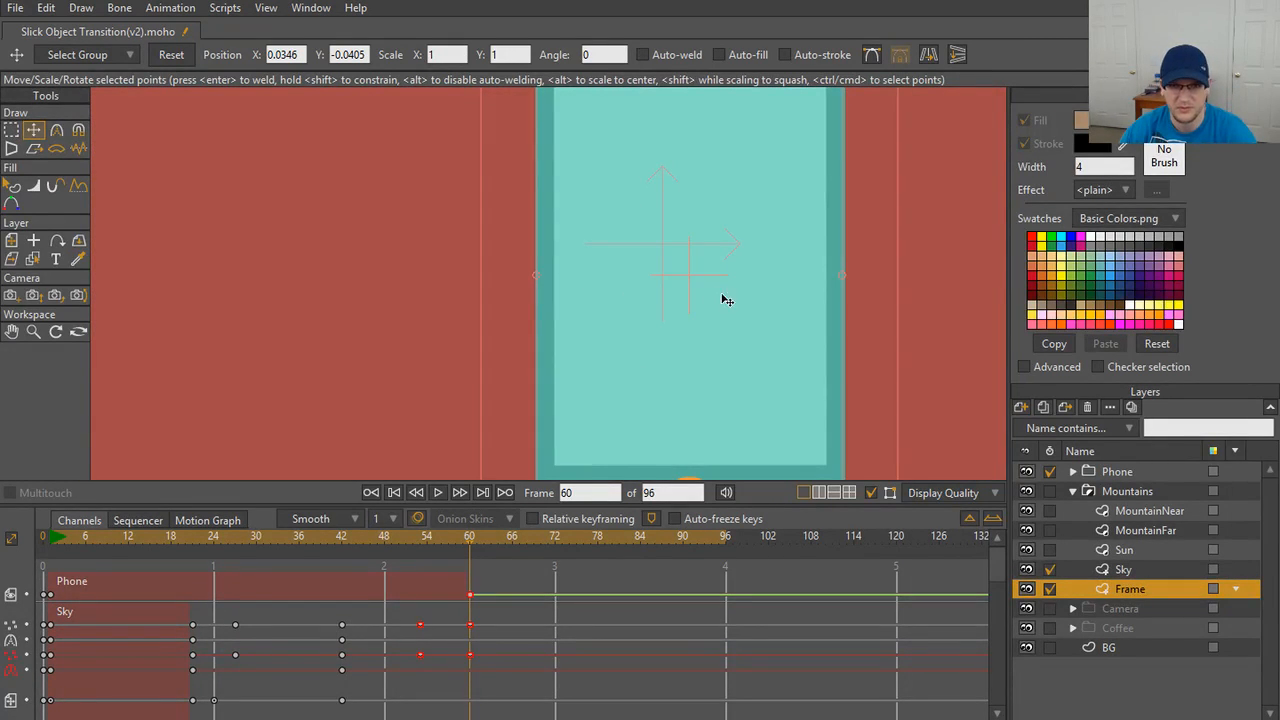
scroll(723, 290, "down", 3)
scroll(551, 254, "up", 1)
scroll(566, 254, "down", 3)
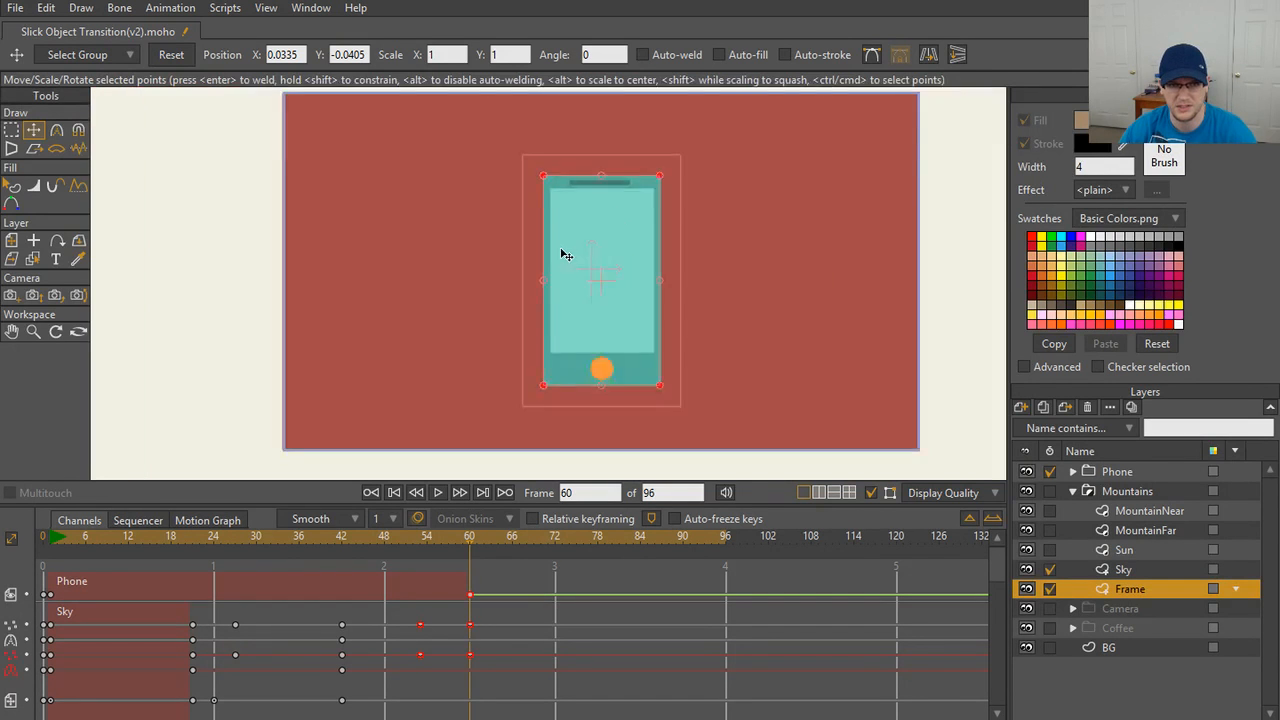
scroll(549, 280, "up", 2)
mouse_move(540, 285)
left_mouse_down()
mouse_move(409, 283)
mouse_move(605, 287)
mouse_move(540, 290)
left_mouse_up()
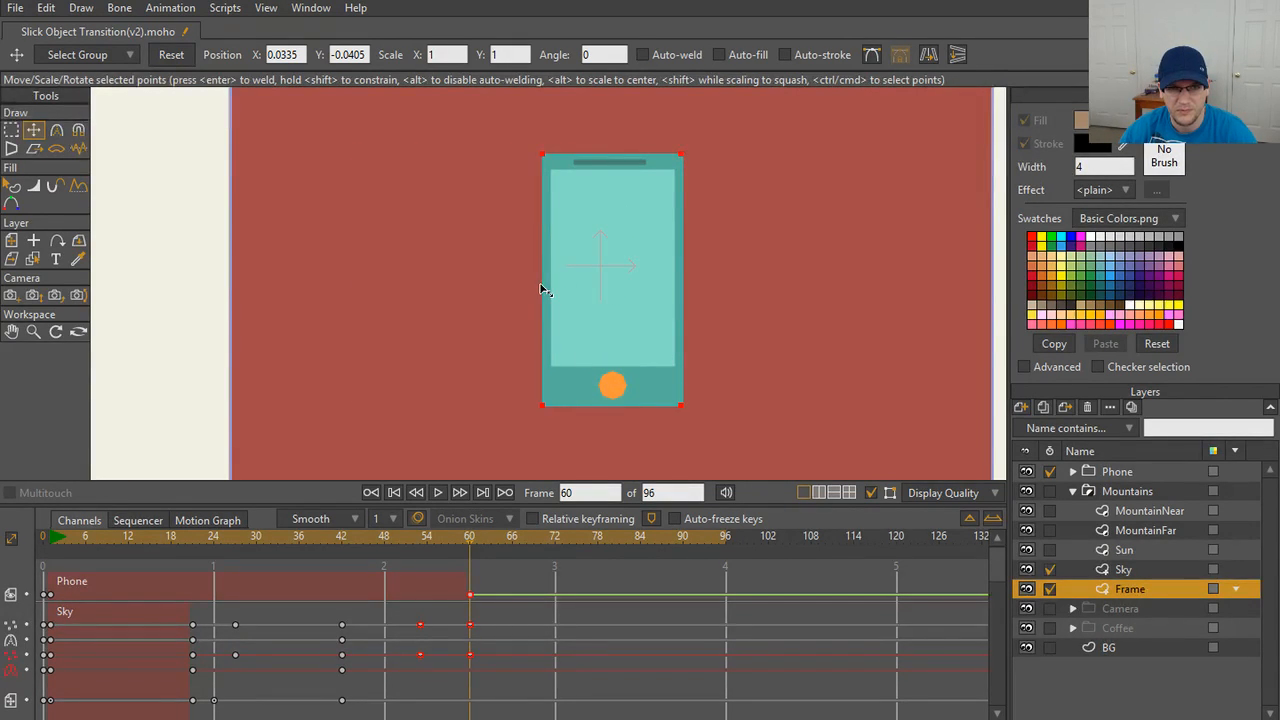
key("ctrl+r")
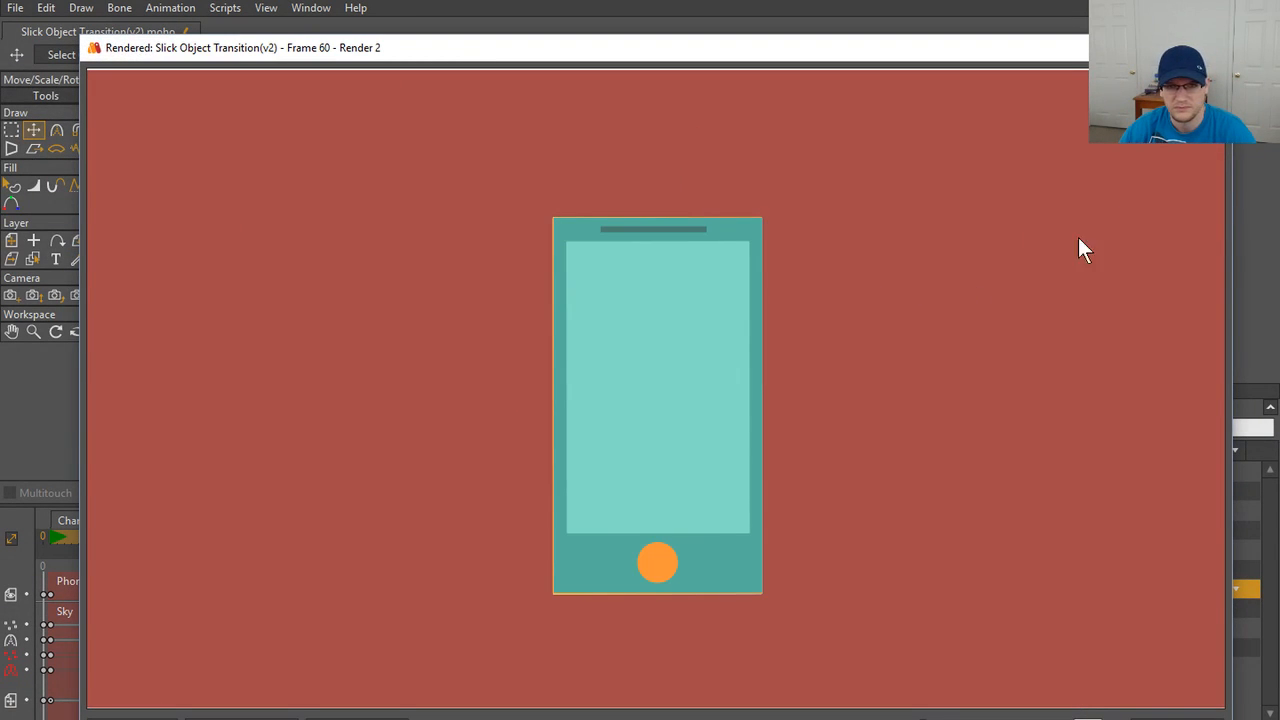
- Tuck the Frame points' top and bottom edges inward behind the phone at frame 60, re-rendering the frame to check for visible edges
left_click(1211, 48)
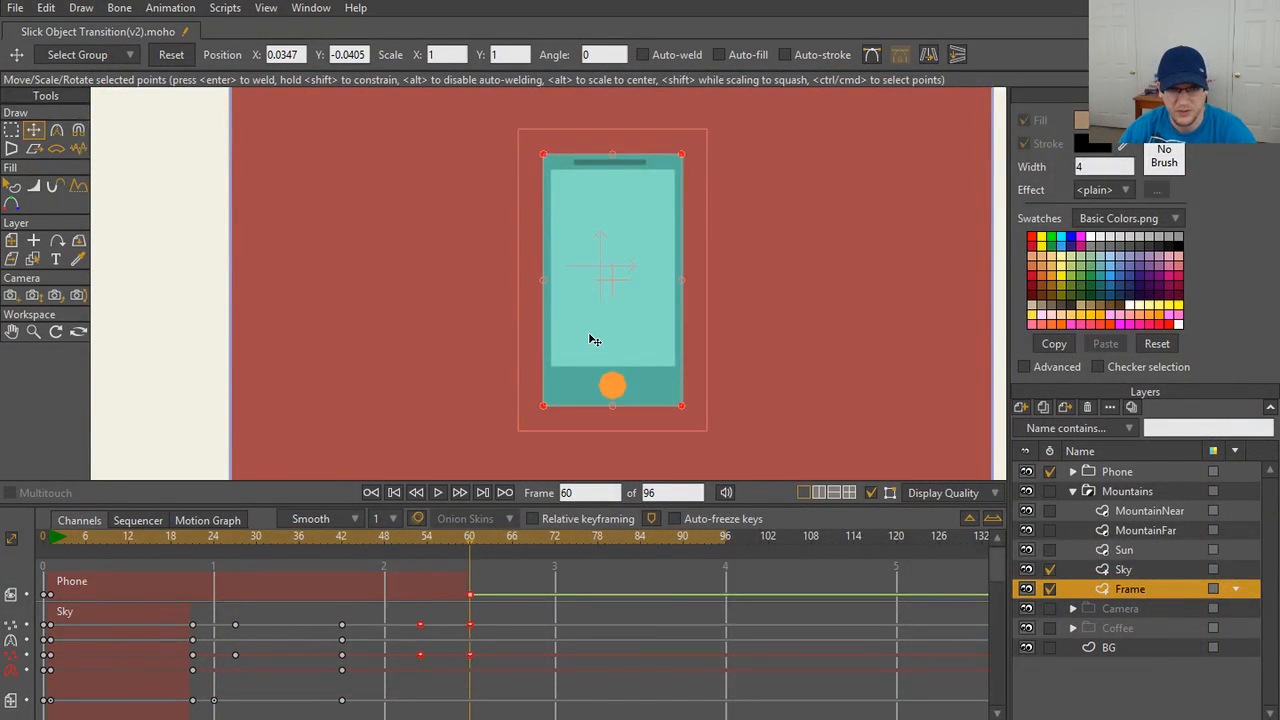
key("ctrl+r")
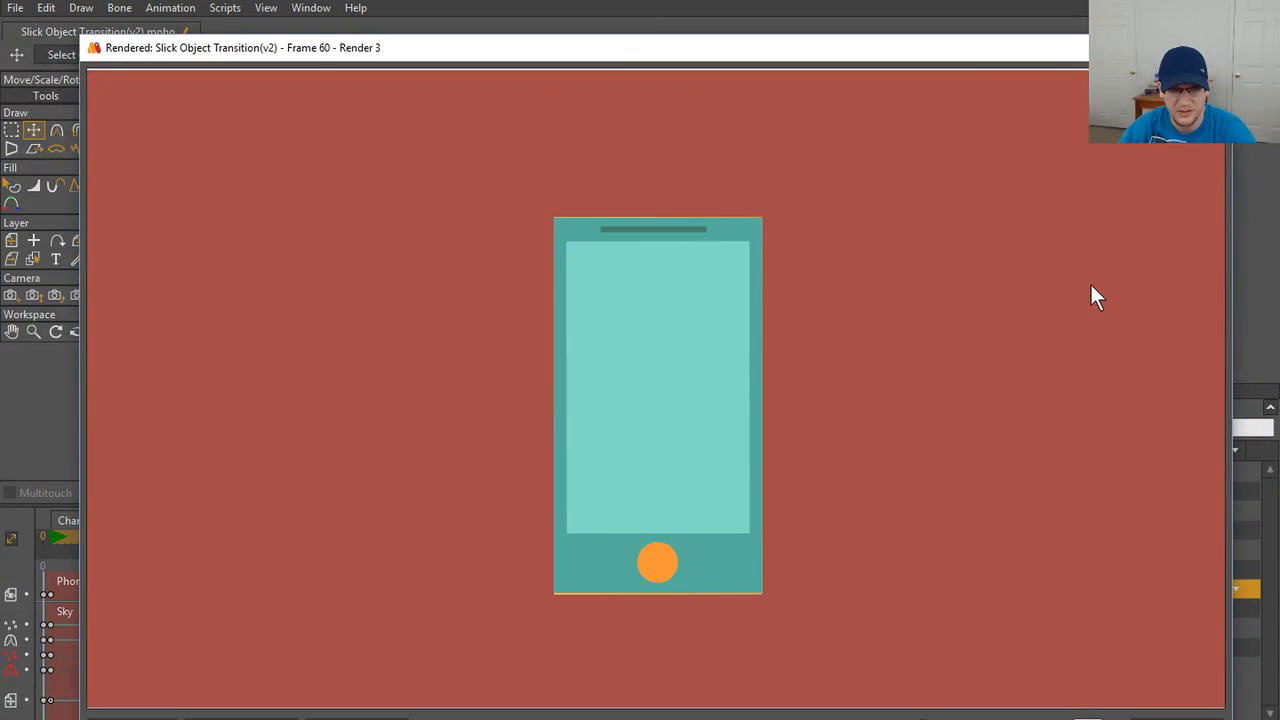
left_click(1211, 48)
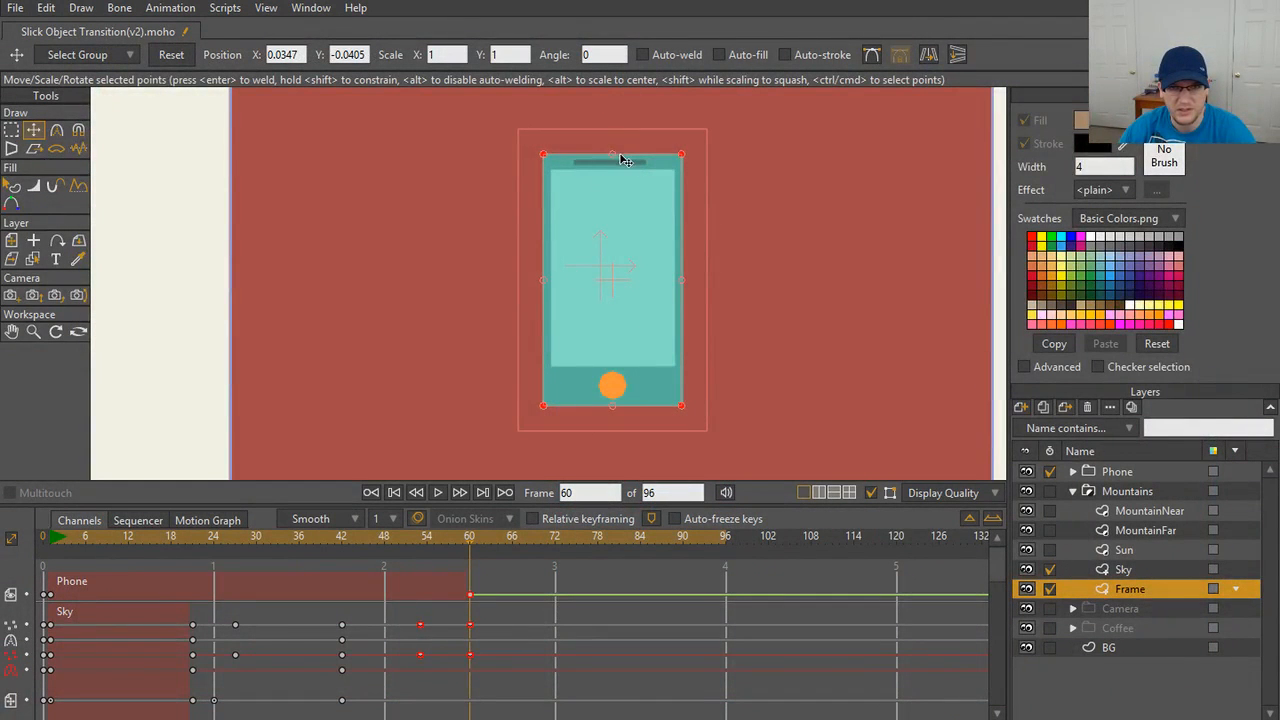
left_click_drag(613, 155, 615, 162)
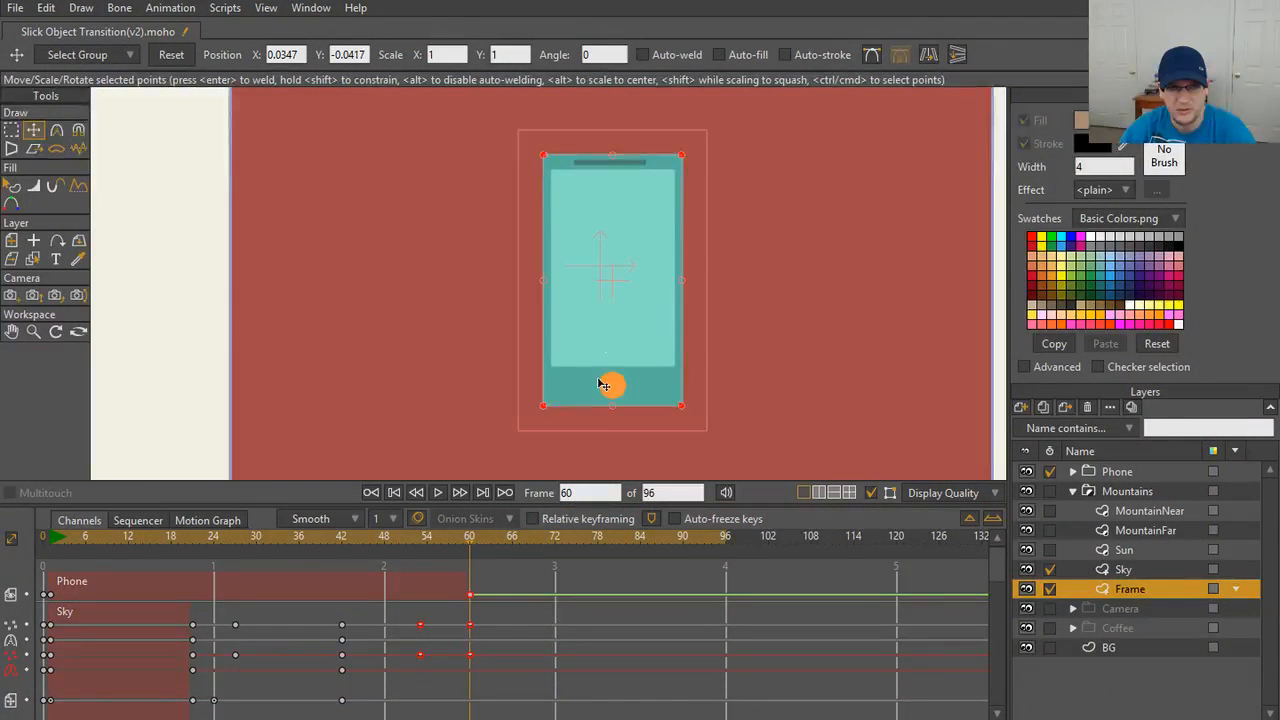
key("ctrl+r")
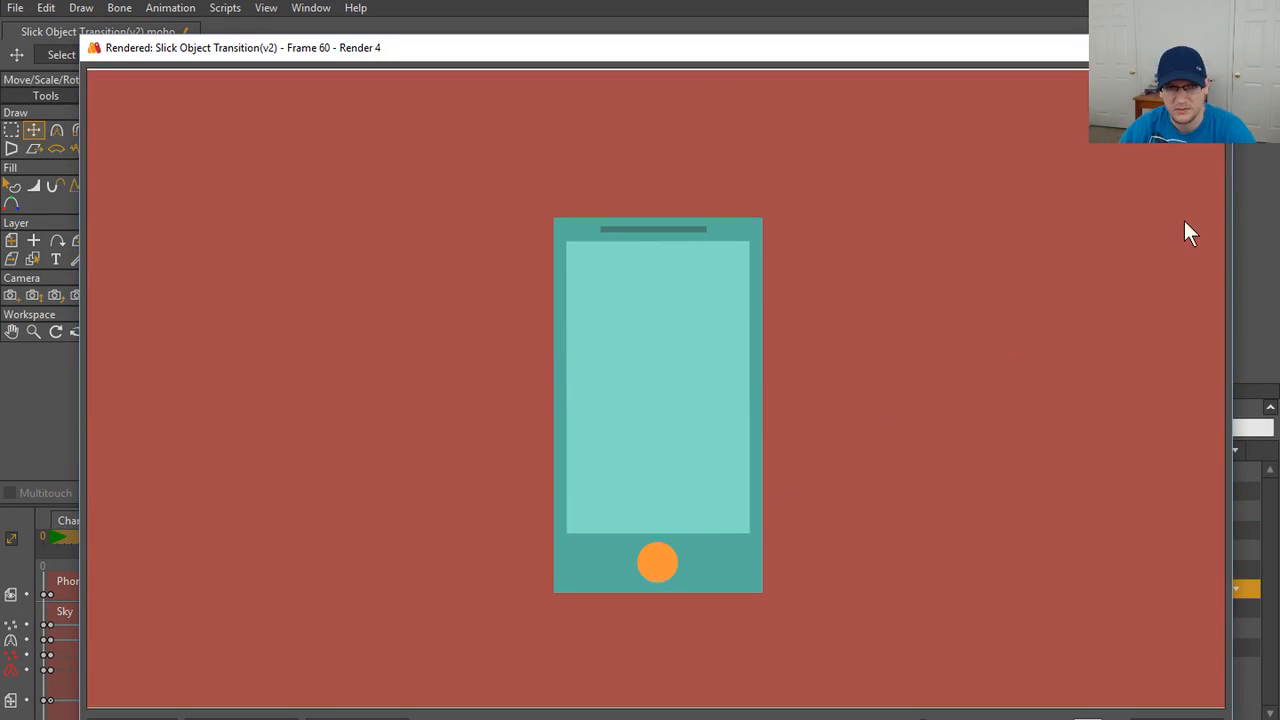
key("Escape")
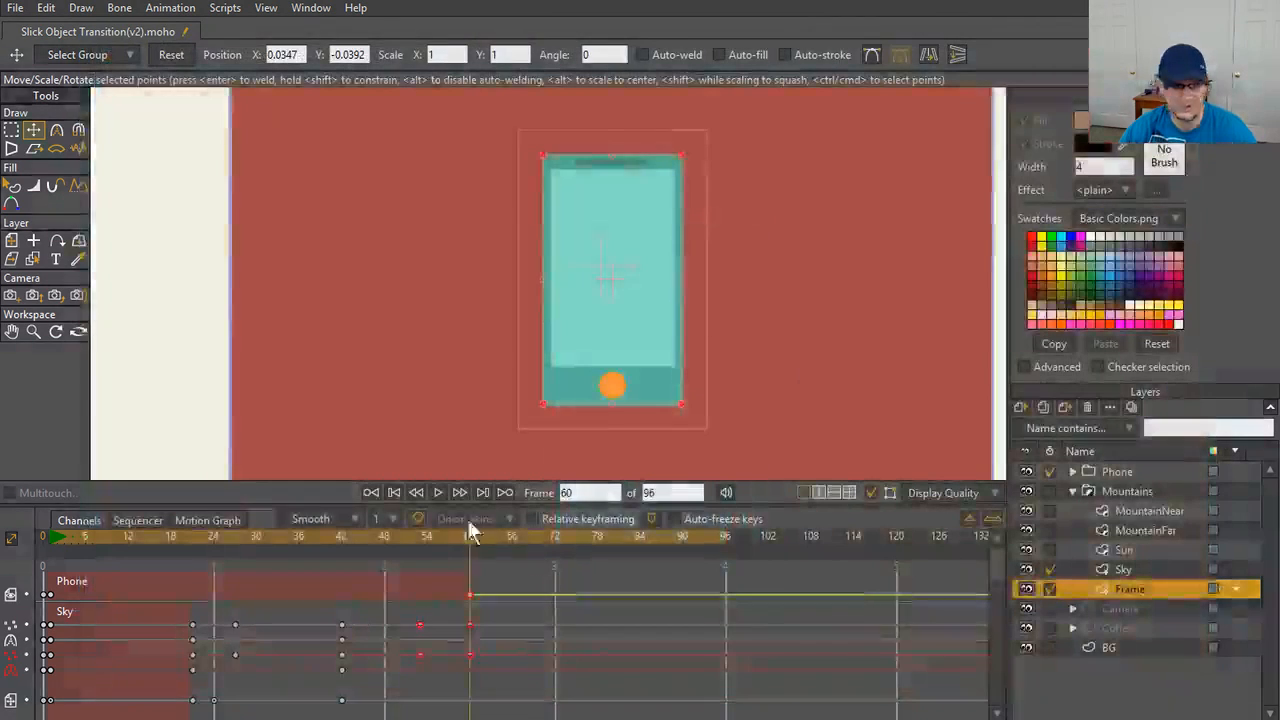
- Play the animation from the start through the picture-to-phone transition and stop at frame 72
left_click(394, 491)
left_click(438, 491)
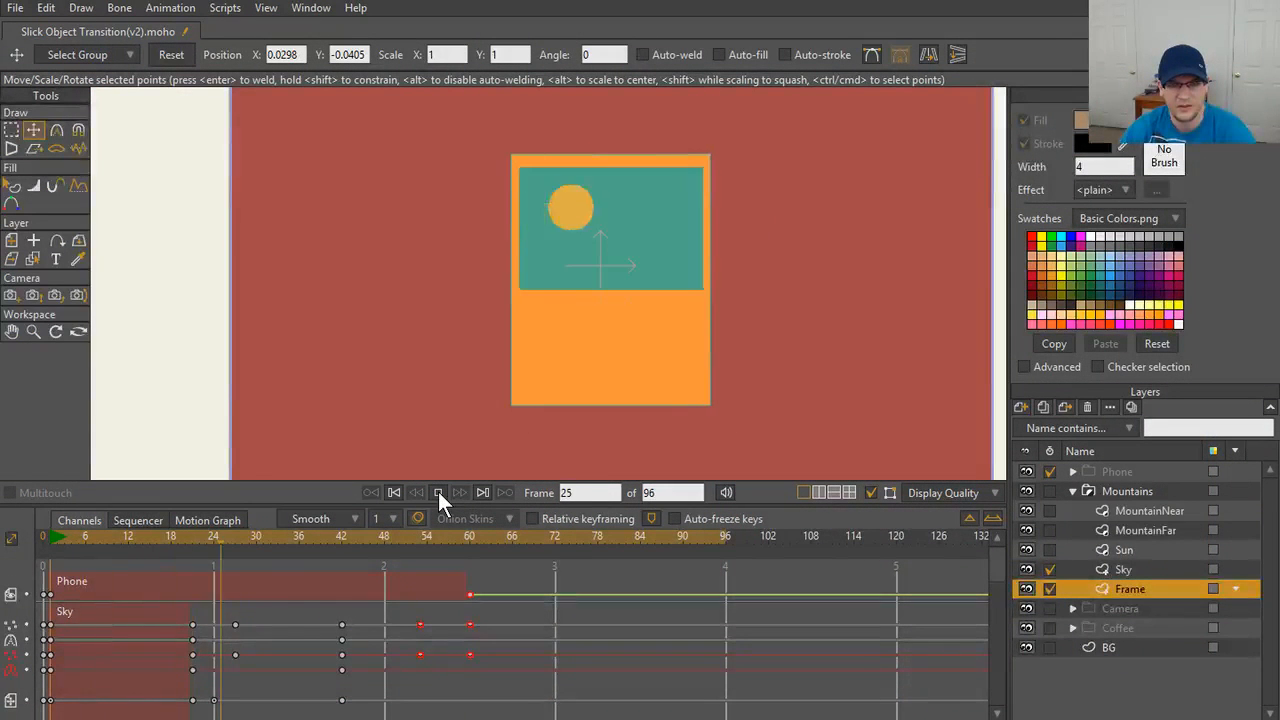
left_click(438, 491)
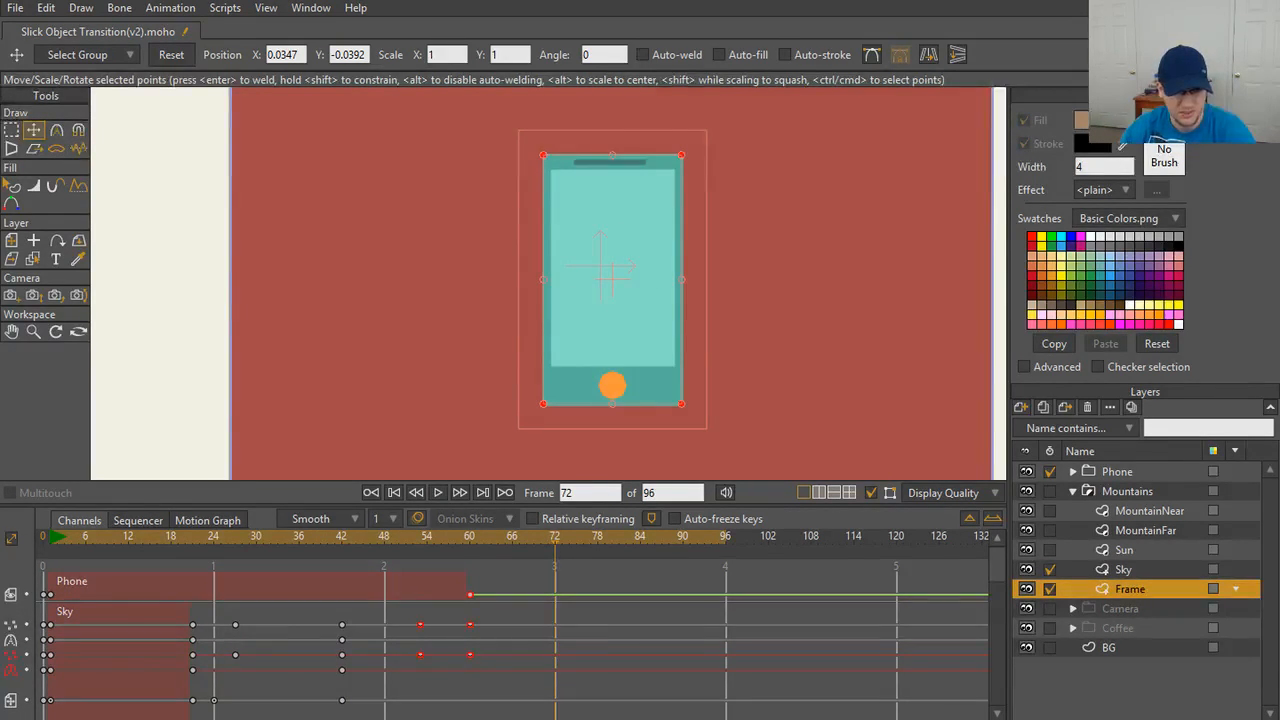
- Switch to the YouTube tutorial, watch its next phone-reveal section in full screen, and return to Moho
left_click(345, 663)
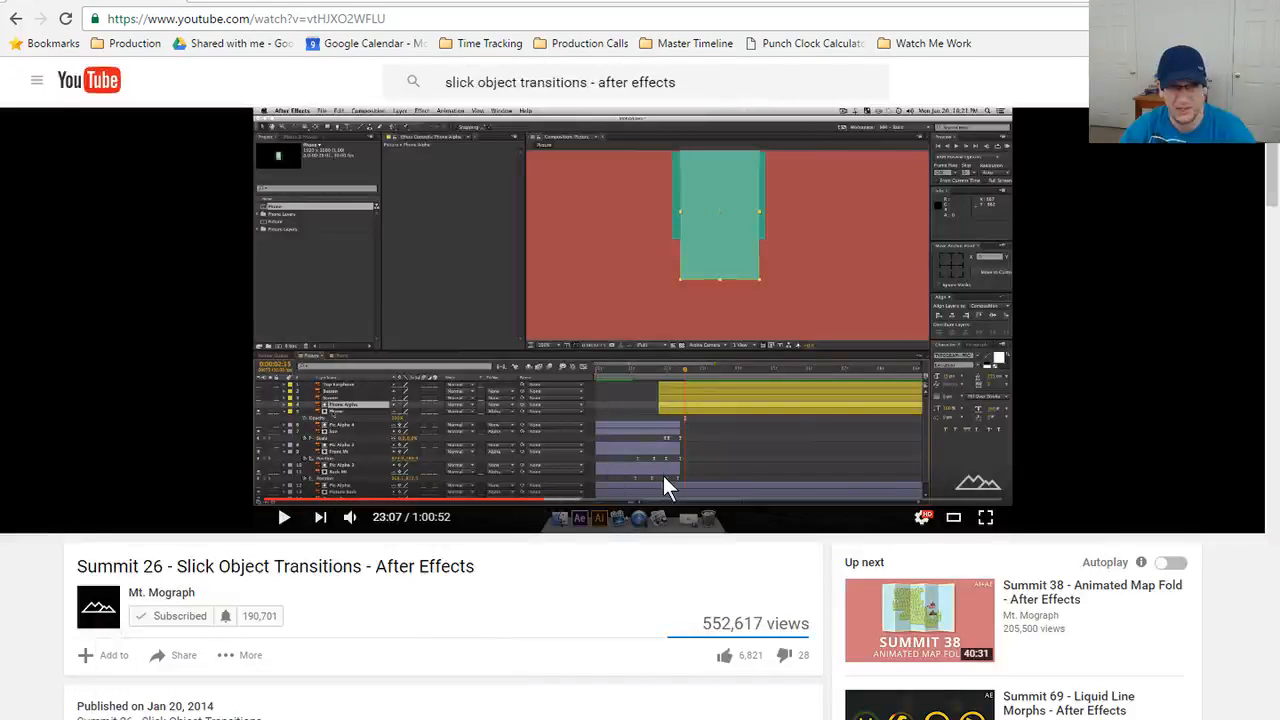
left_click(986, 519)
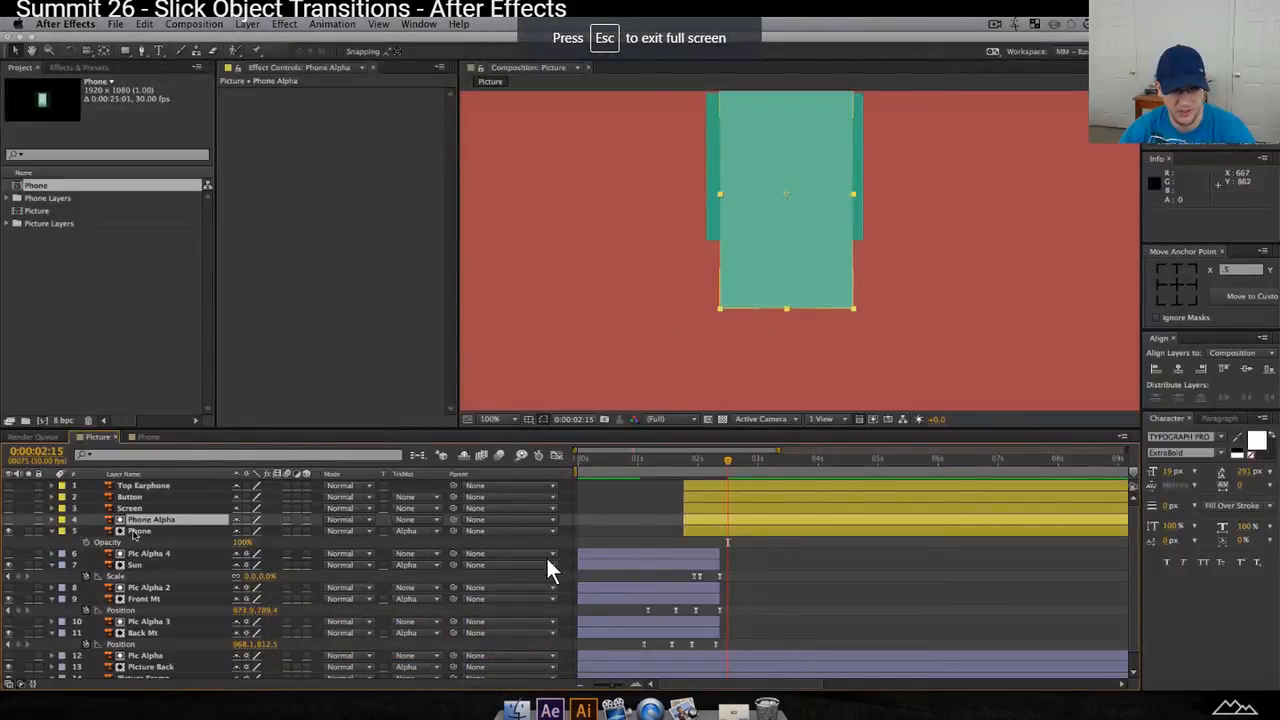
left_click(936, 606)
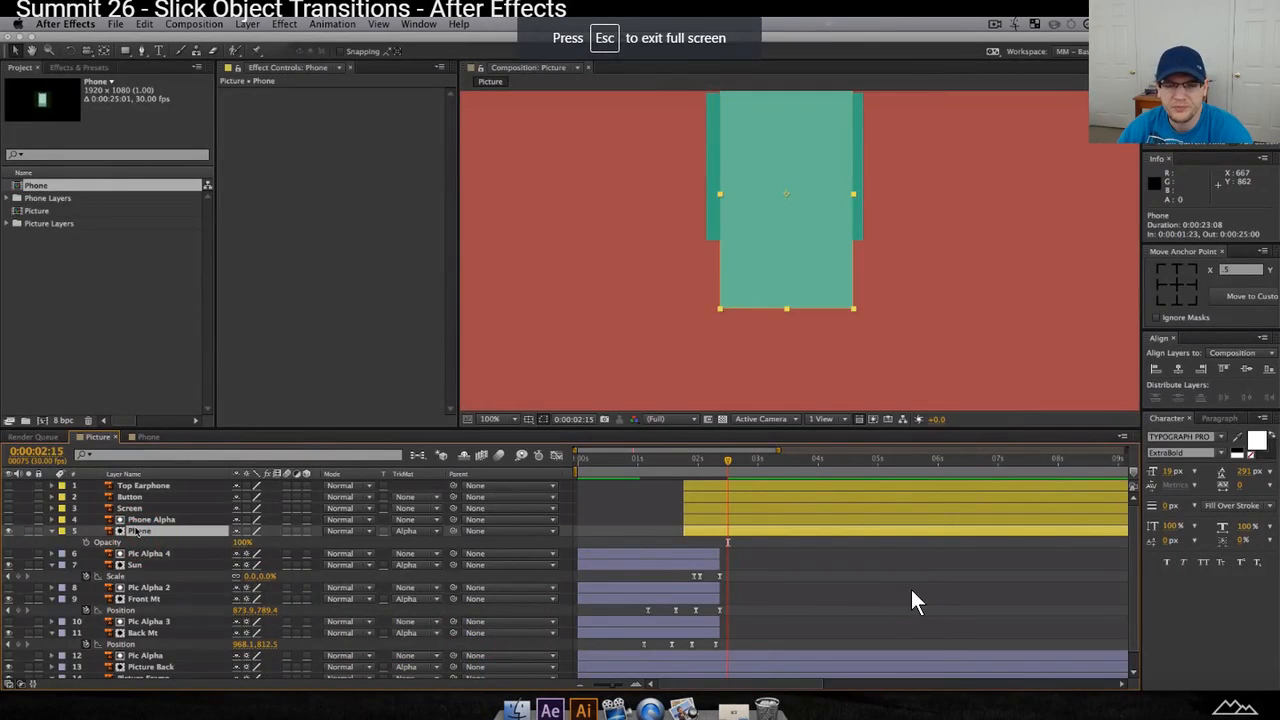
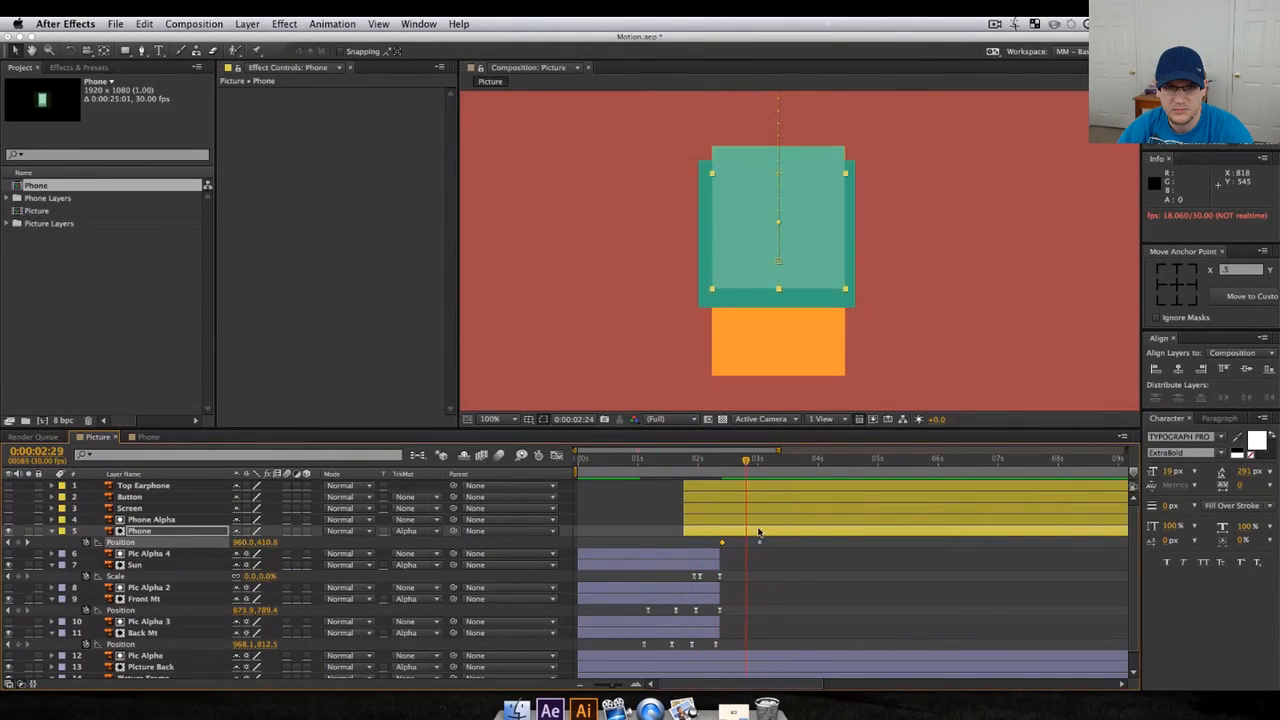
left_click(691, 503)
key("Escape")
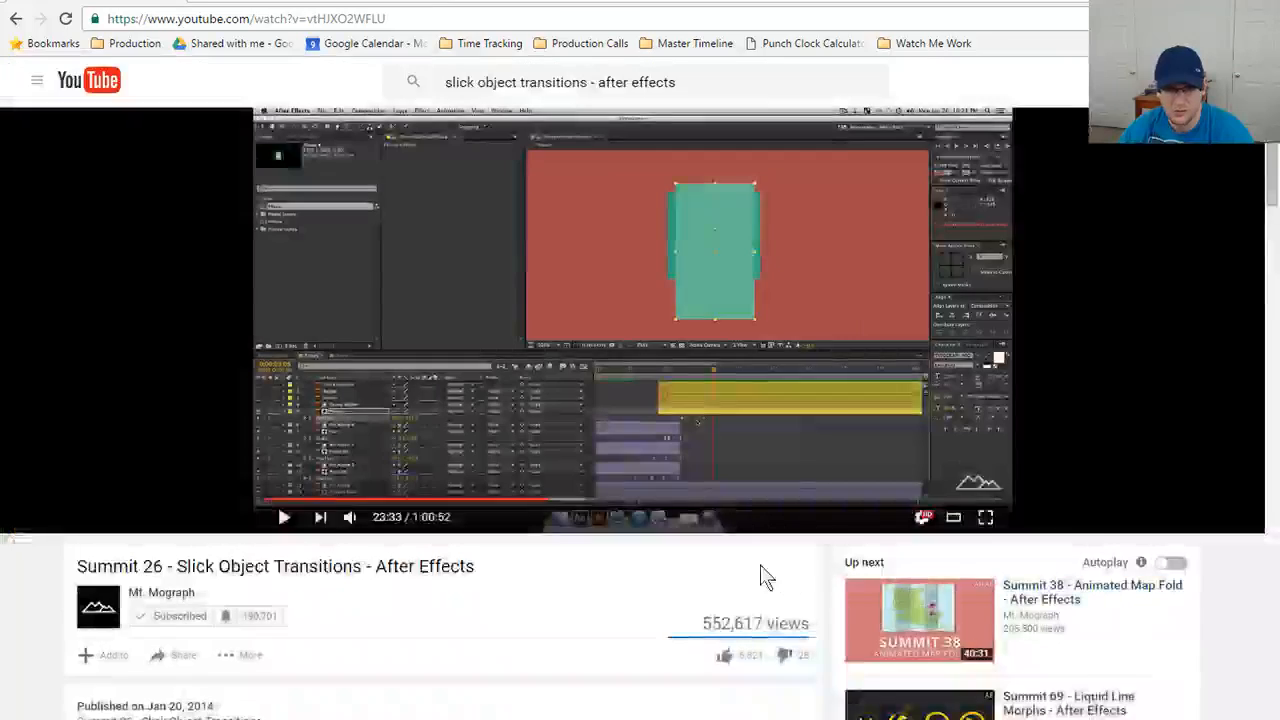
key("alt+Tab")
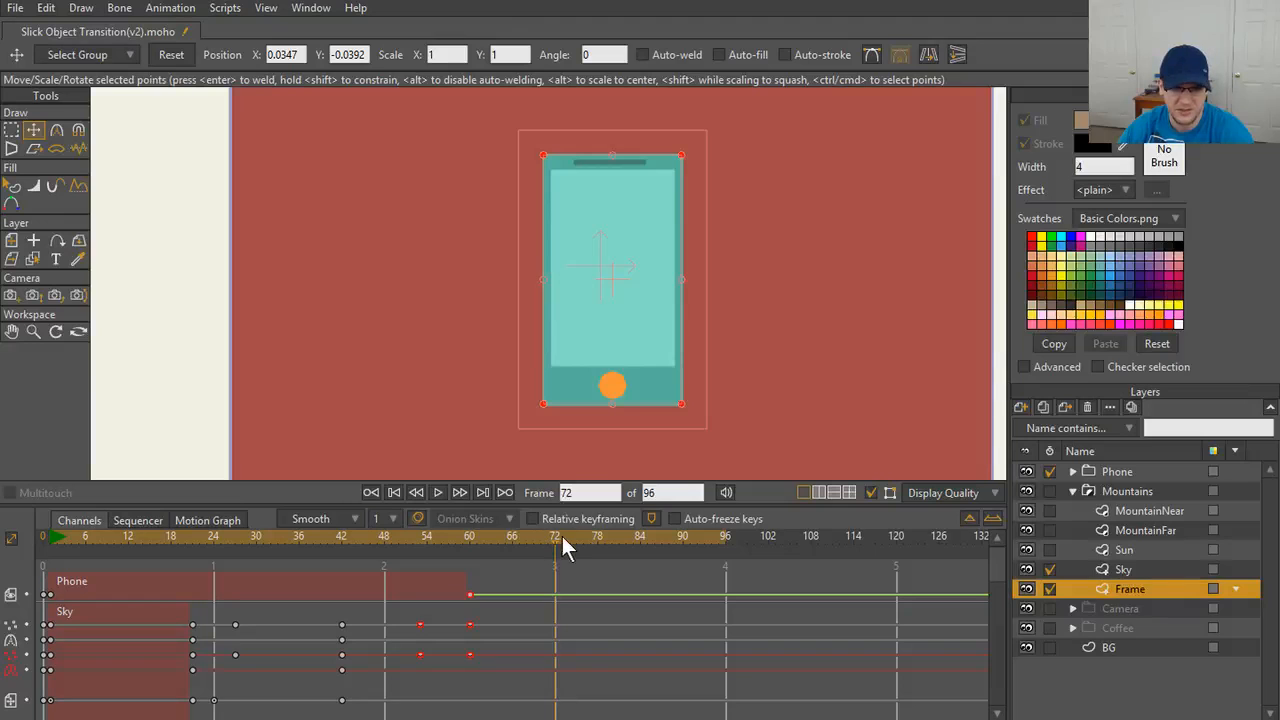
- Collapse the Mountains group and scrub the timeline back to frame 53
left_click(1067, 490)
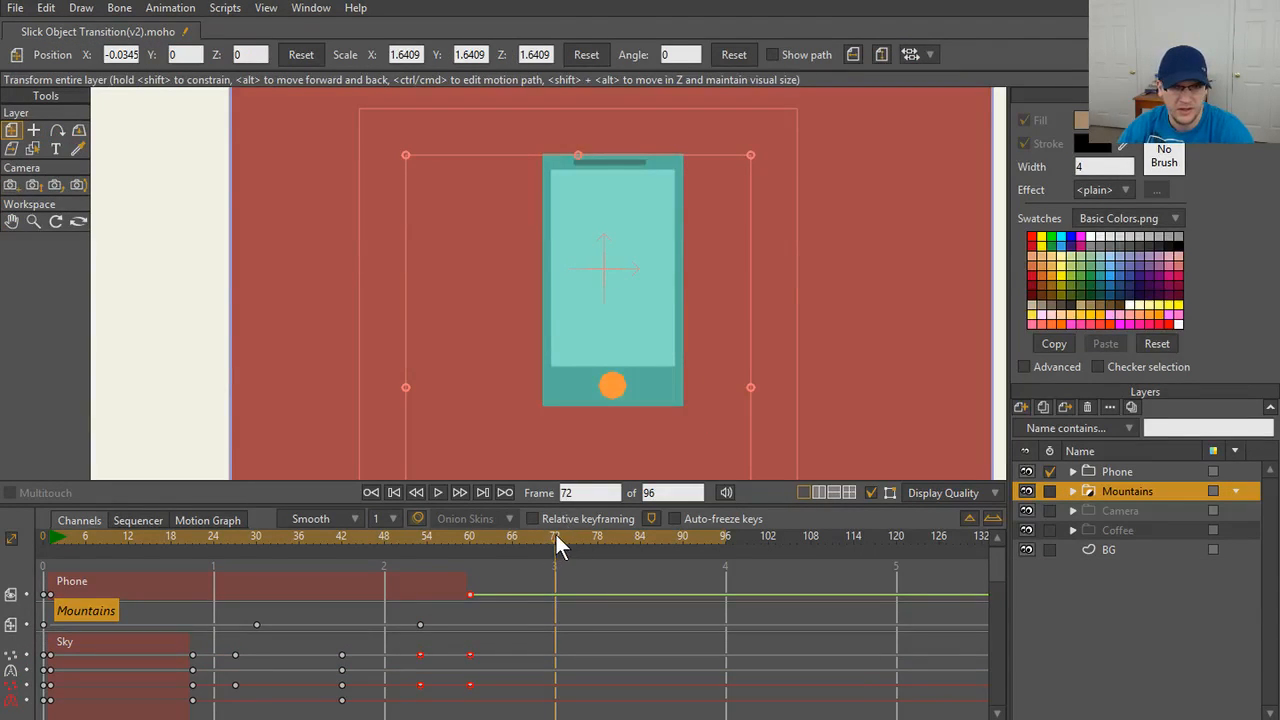
left_click_drag(556, 535, 470, 550)
left_click_drag(477, 553, 421, 554)
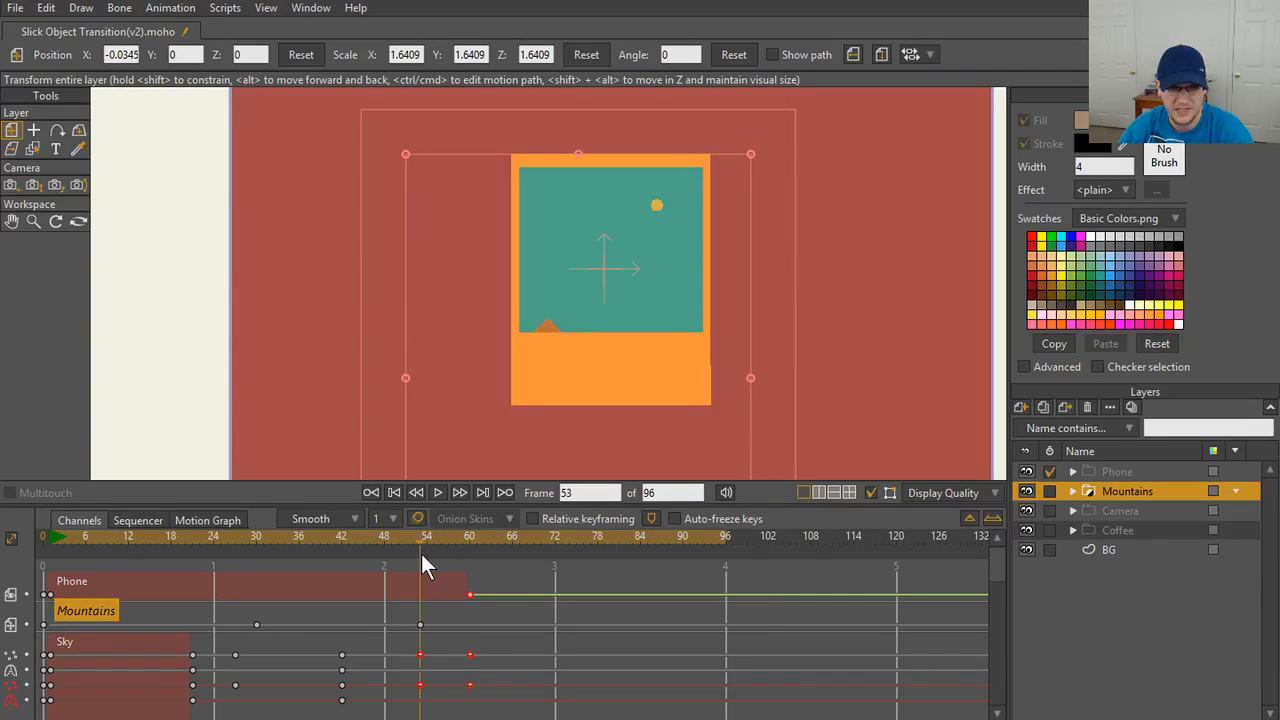
- Try the Phone's visibility keyframe at frame 53, scrub through the transition, and restore the keyframe to frame 60
left_click_drag(471, 594, 427, 594)
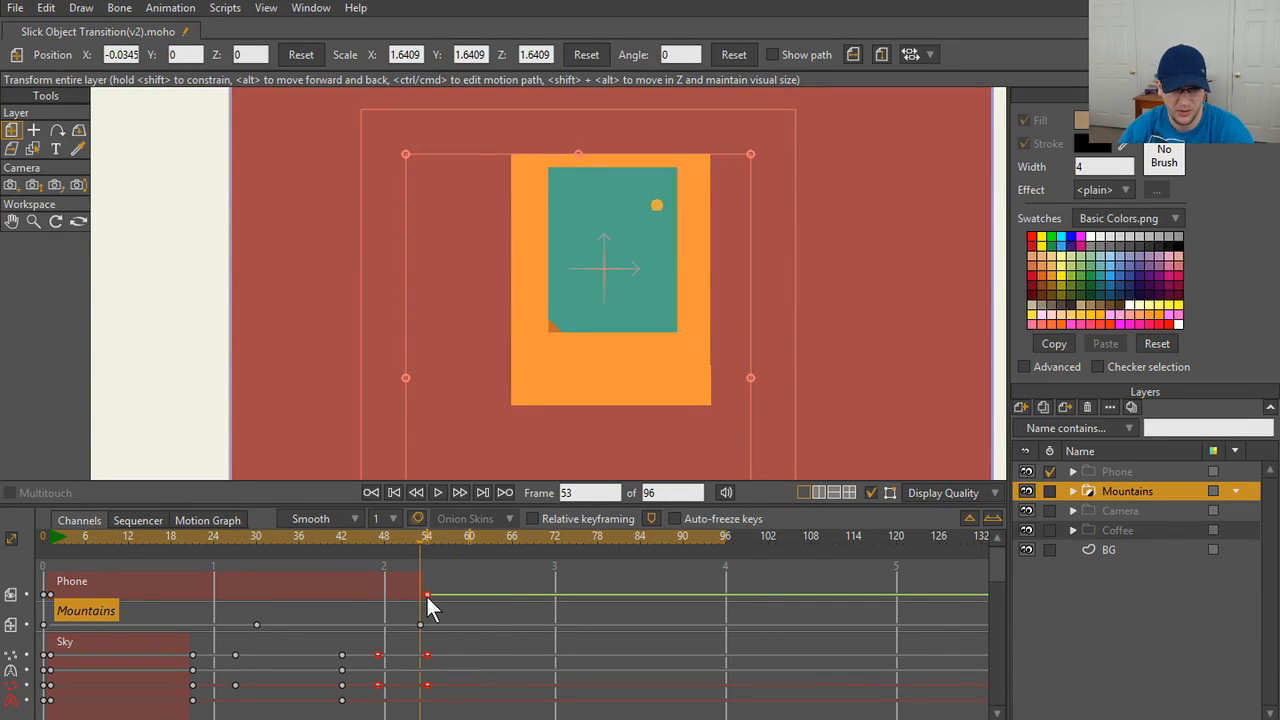
key("ctrl+z")
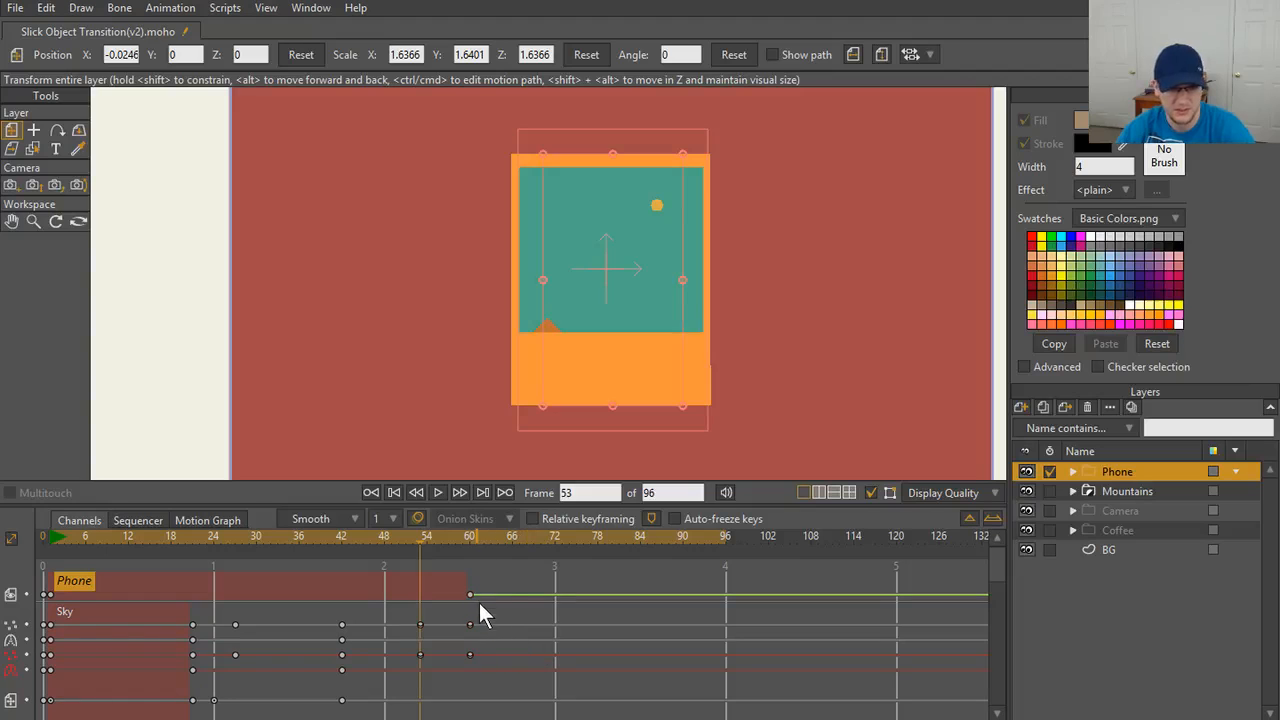
left_click_drag(466, 595, 423, 599)
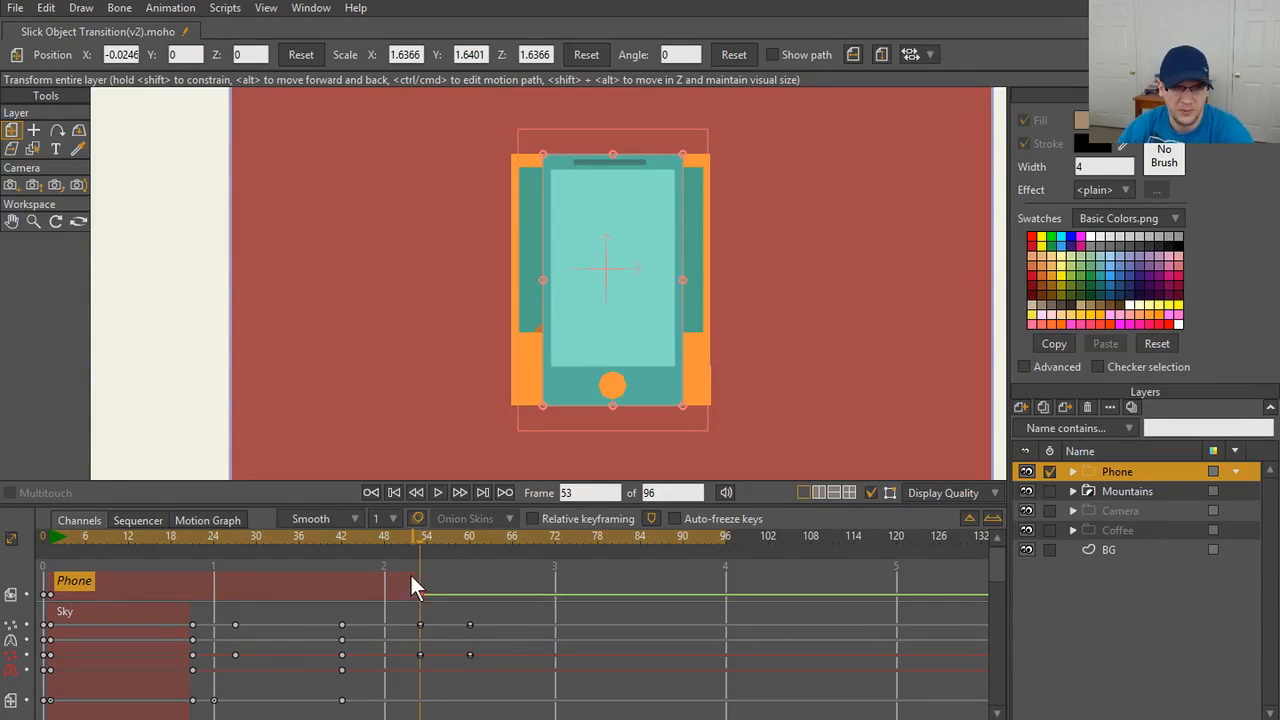
left_click_drag(419, 539, 461, 547)
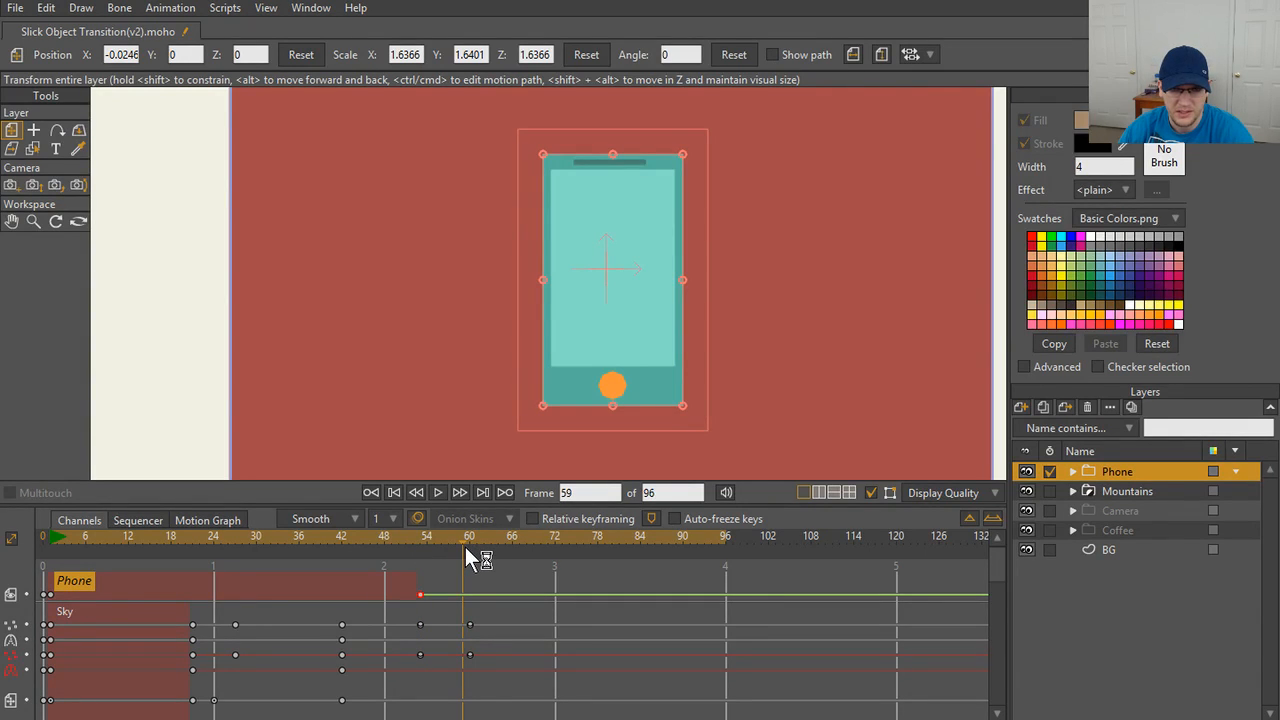
left_click_drag(464, 544, 419, 550)
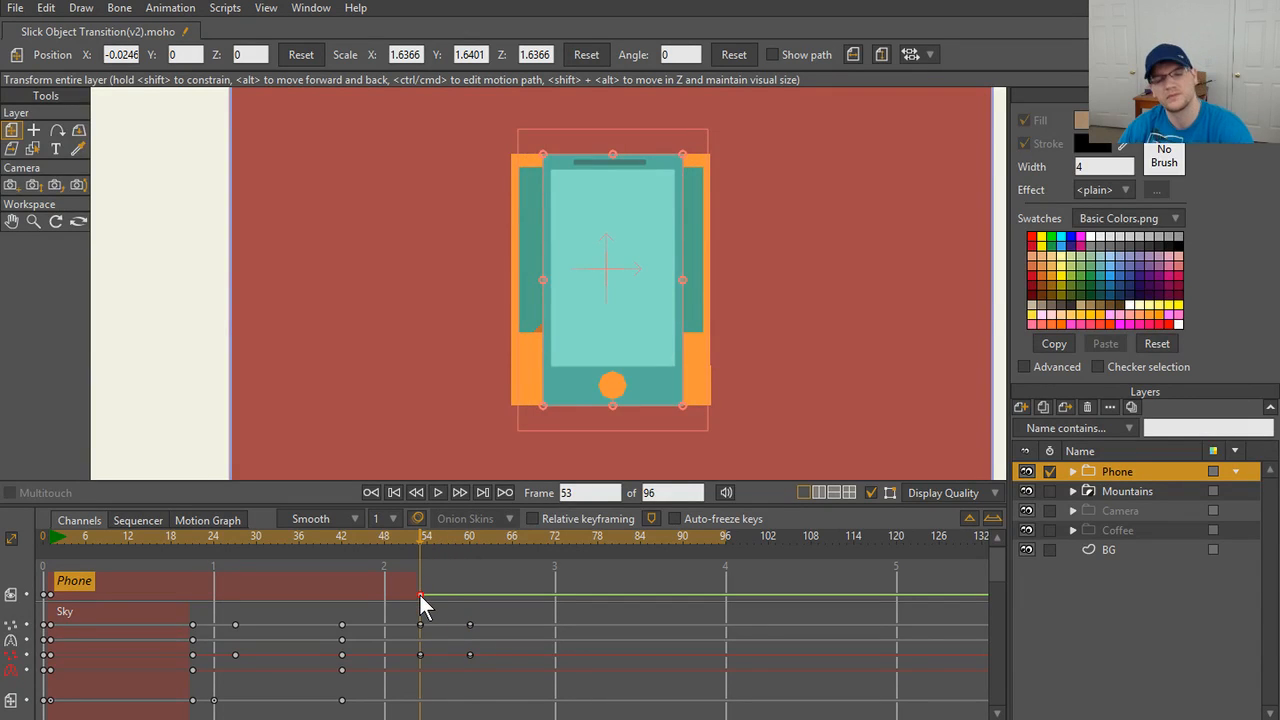
left_click_drag(420, 597, 470, 600)
left_click_drag(417, 537, 468, 543)
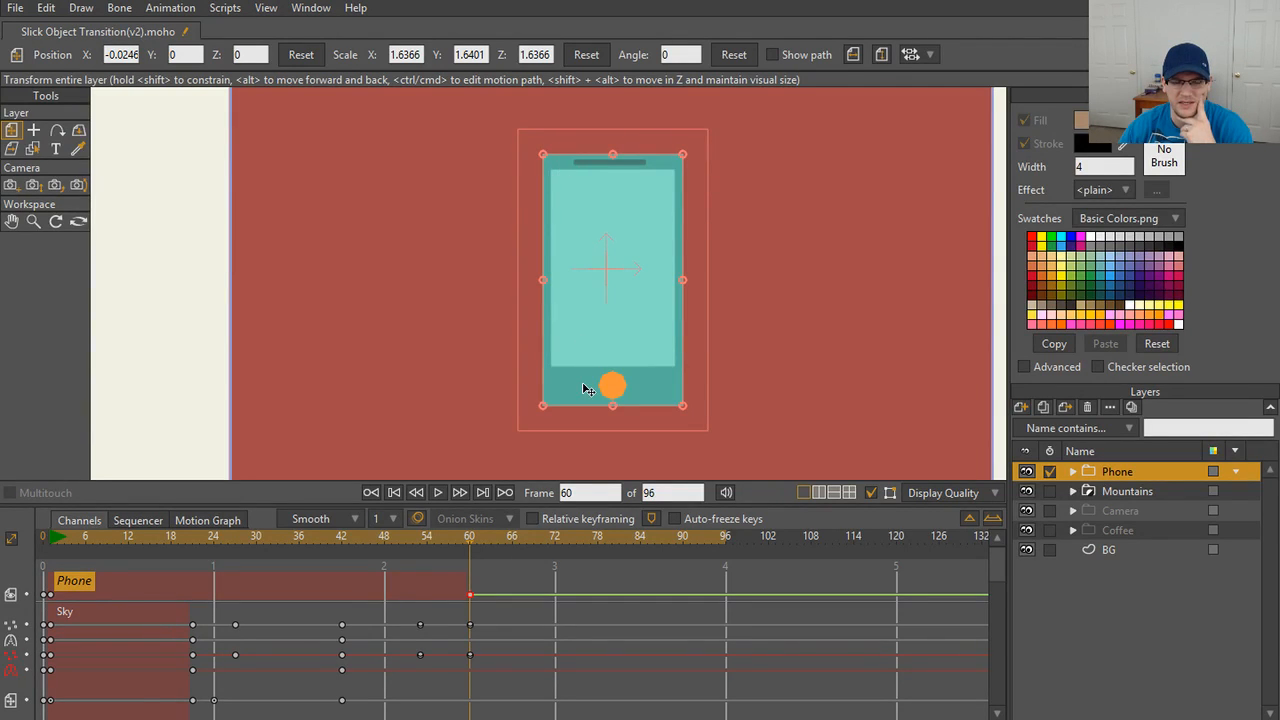
- At frame 0, add a vector layer named Mask directly beneath the Frame layer in the Phone group
left_click(1074, 472)
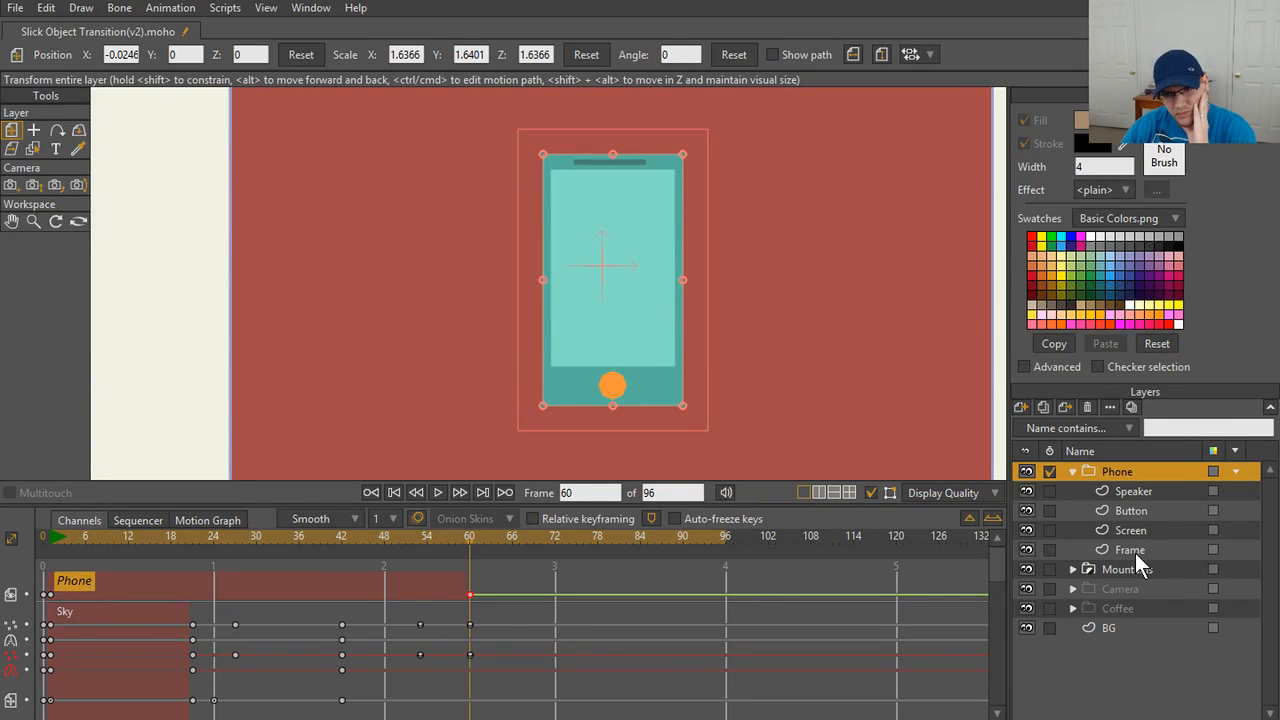
left_click(1135, 551)
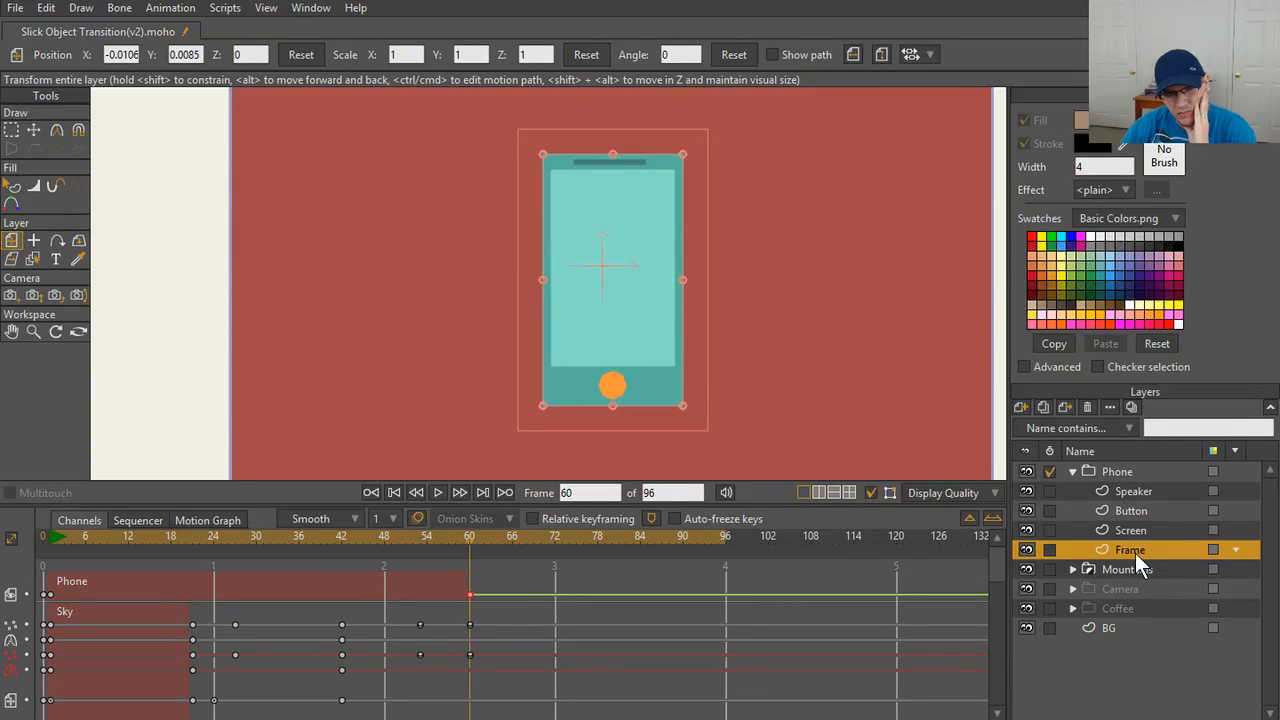
left_click(1021, 406)
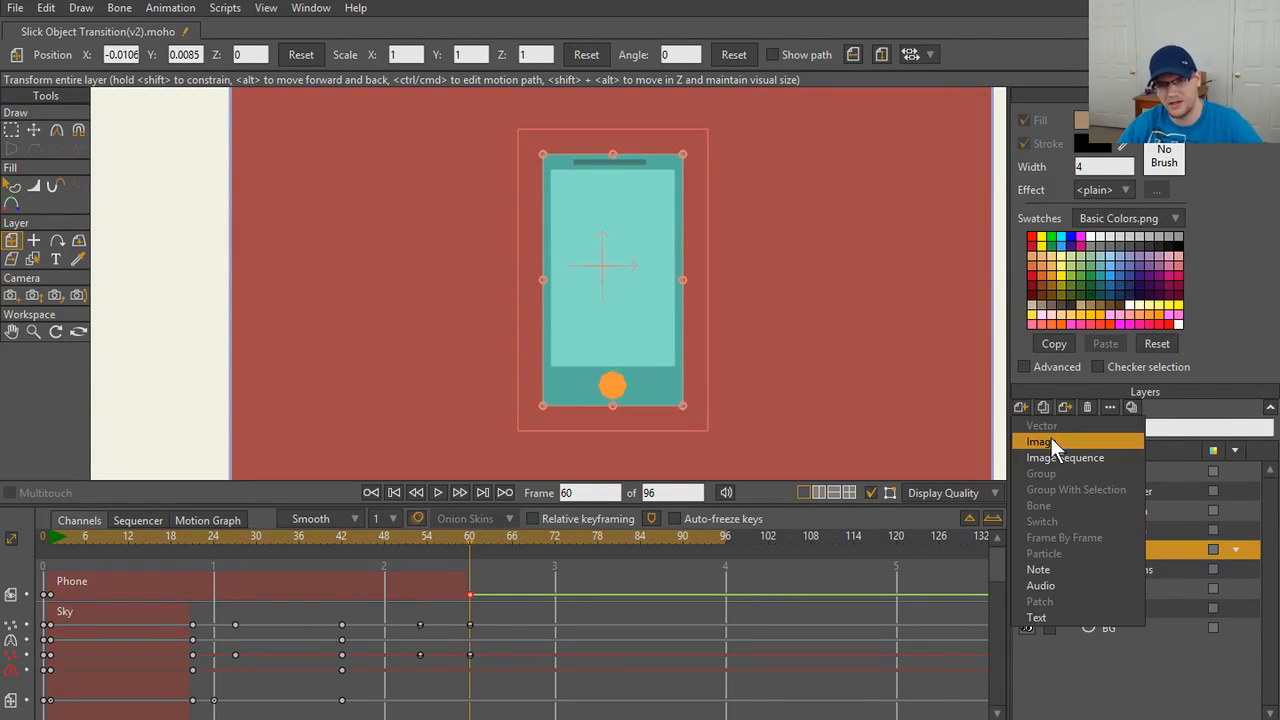
left_click(393, 492)
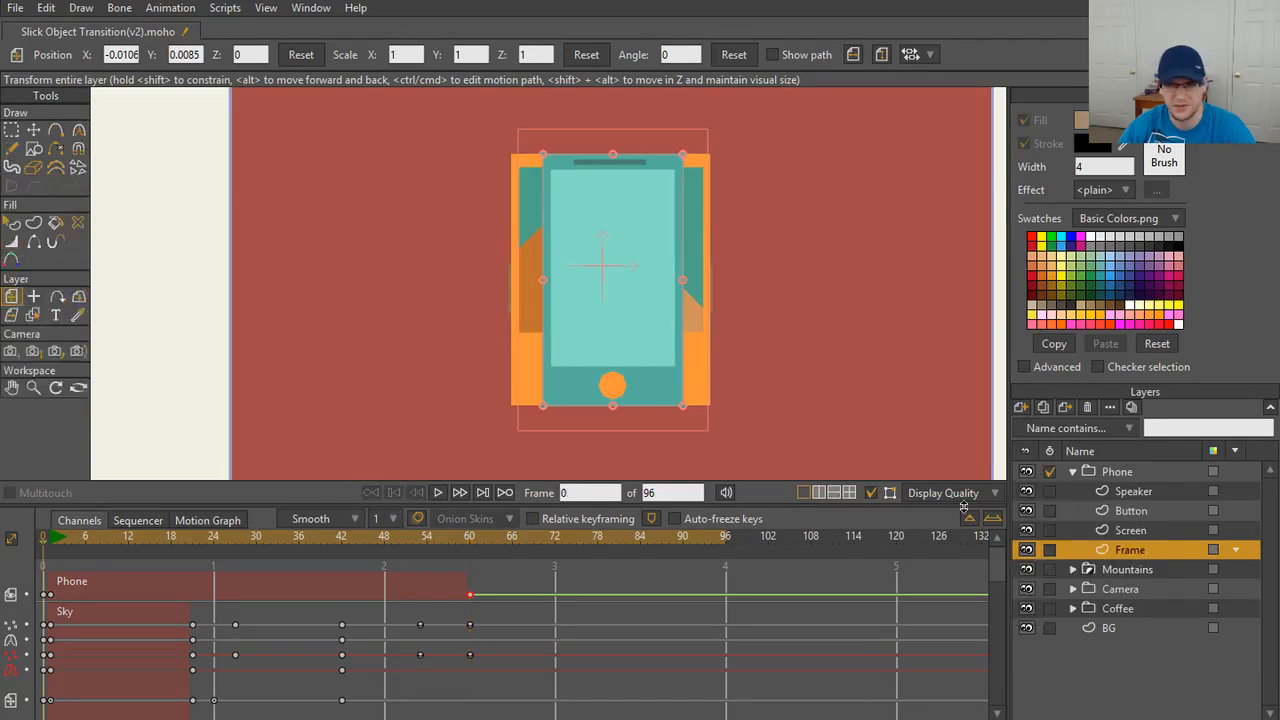
left_click(1021, 406)
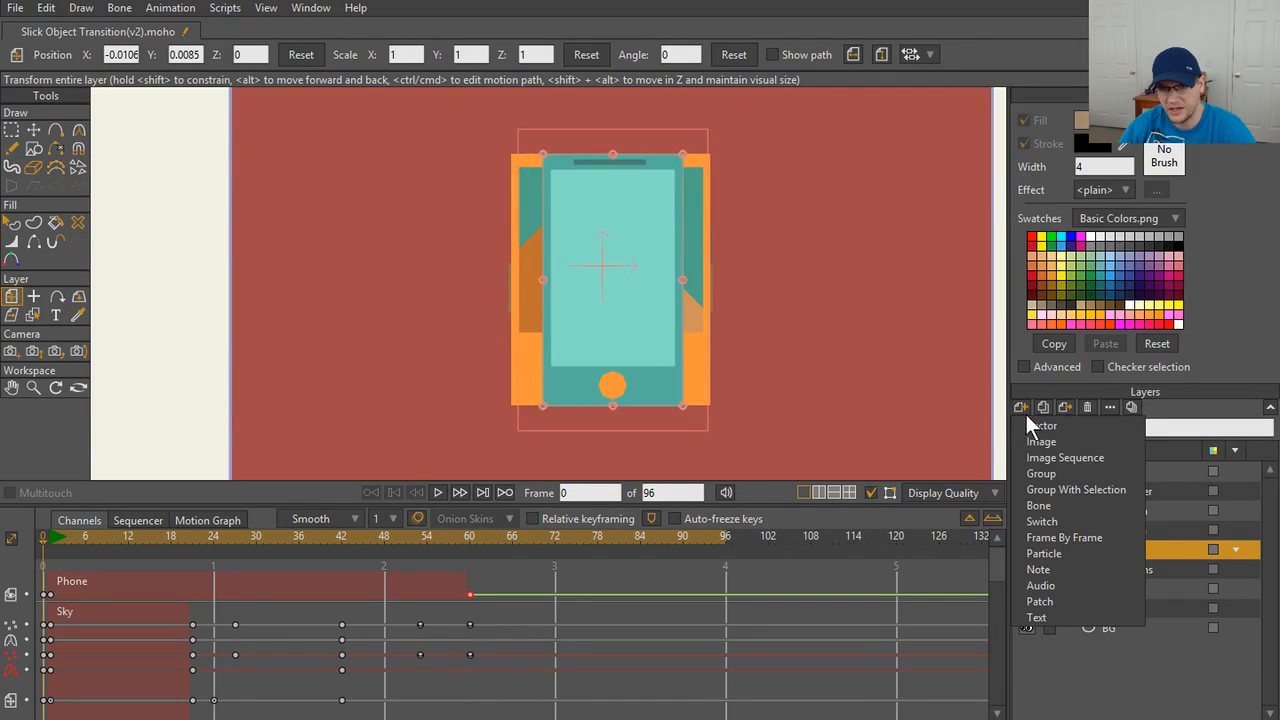
left_click(1039, 434)
double_click(1072, 553)
left_click_drag(1072, 553, 1040, 578)
left_click(430, 71)
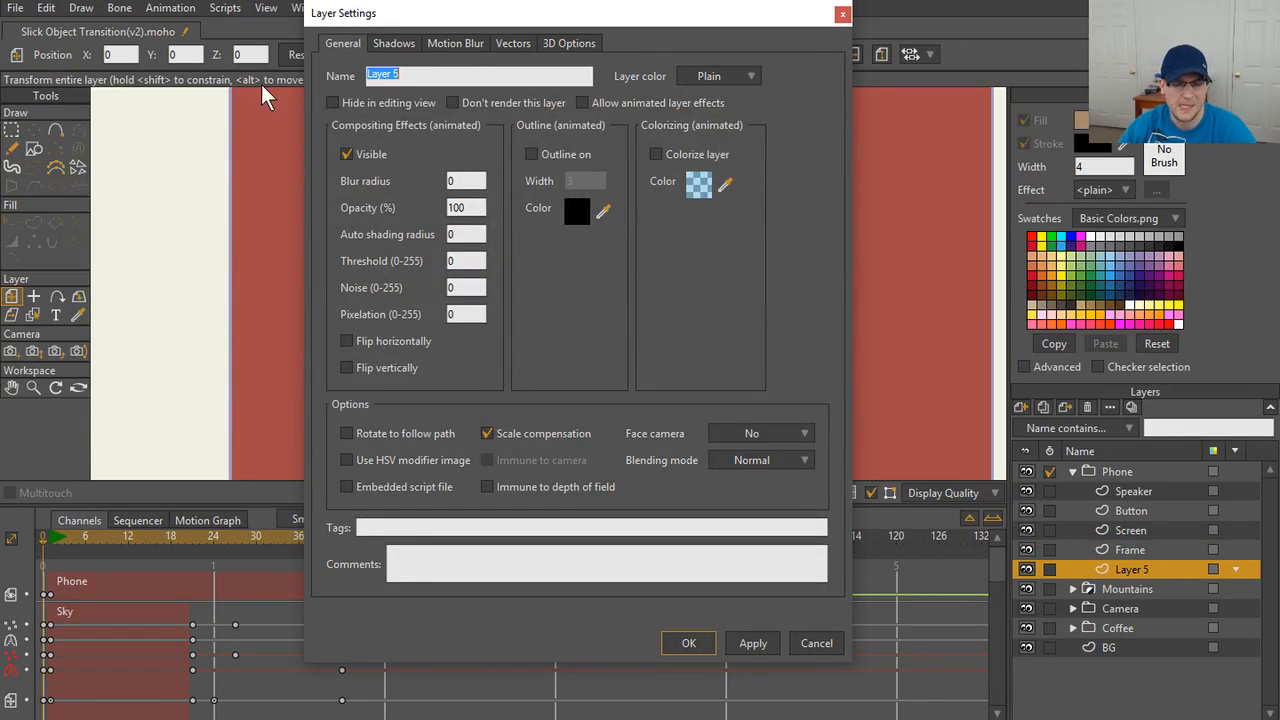
type("Mask")
key("Return")
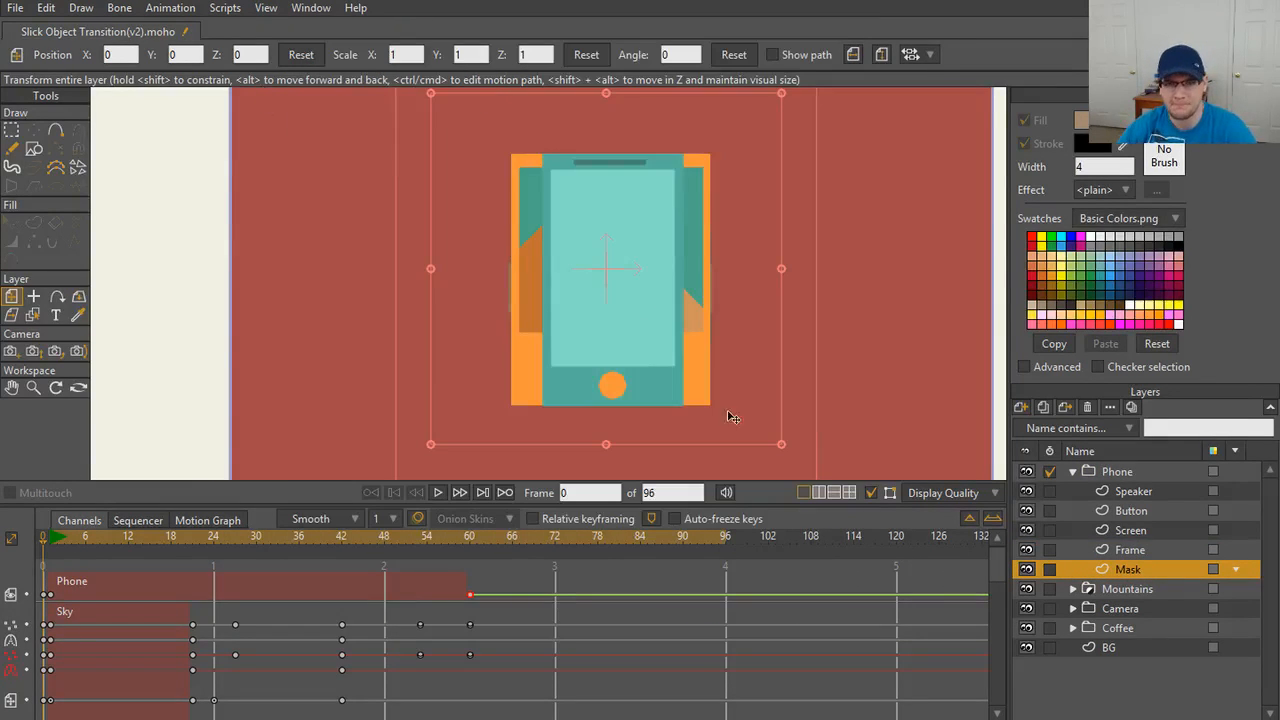
left_click(35, 149)
scroll(414, 206, "up", 4)
mouse_move(414, 206)
left_mouse_down()
mouse_move(218, 376)
mouse_move(274, 367)
left_mouse_up()
scroll(220, 375, "up", 2)
scroll(270, 360, "down", 1)
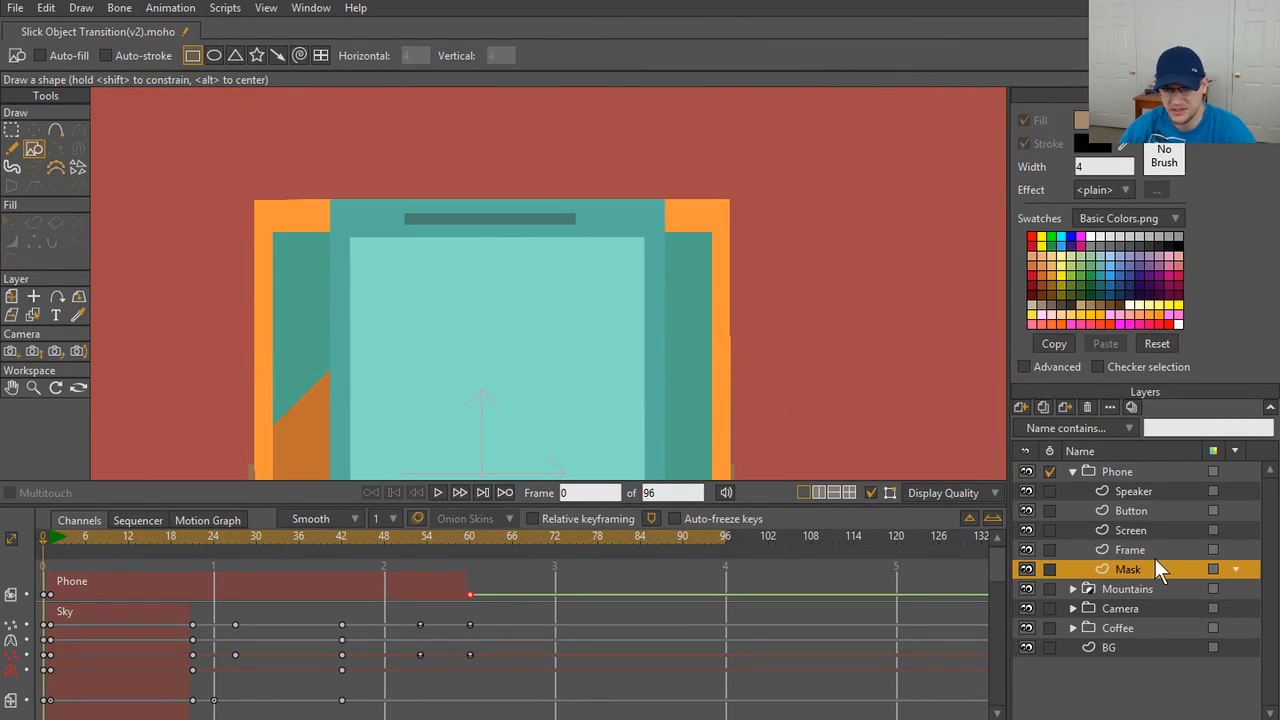
- Copy all of the phone Frame's points into the Mask layer and move the copied rectangle beside the phone, to X 0.6620
left_click(1145, 552)
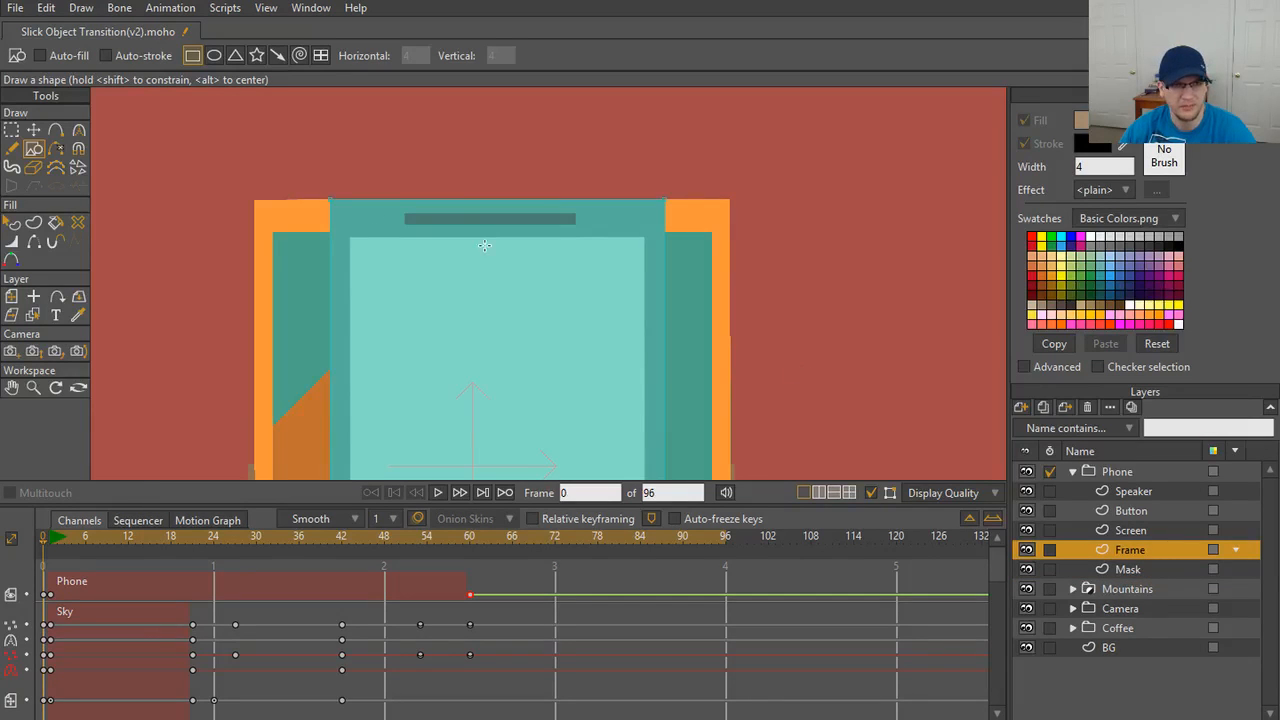
scroll(483, 246, "down", 1)
scroll(490, 322, "down", 1)
scroll(490, 322, "down", 2)
key("t")
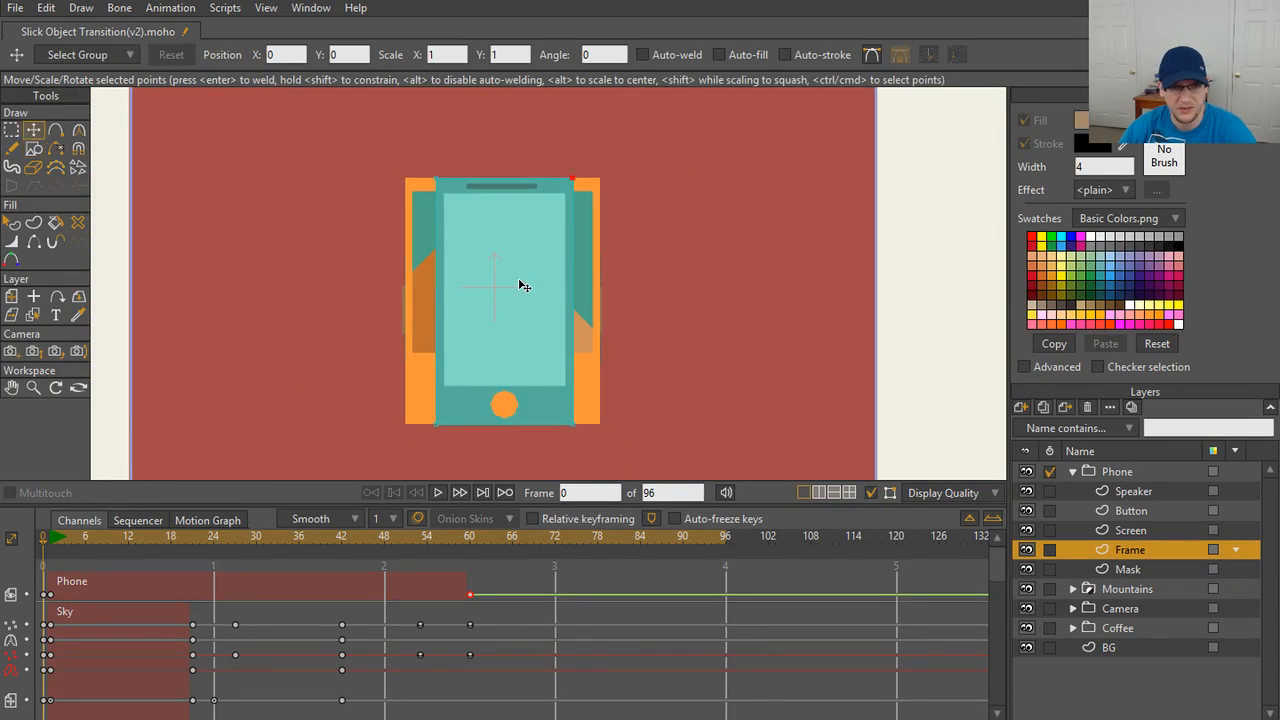
key("ctrl+a")
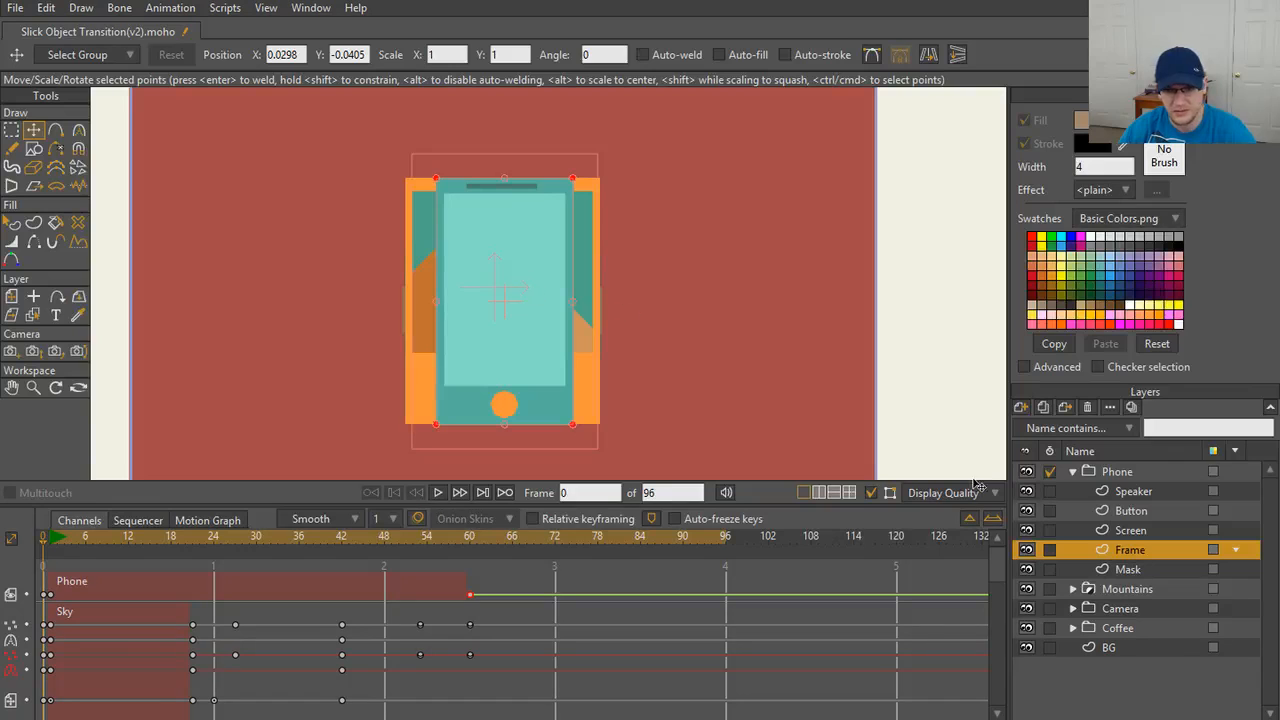
left_click(1147, 566)
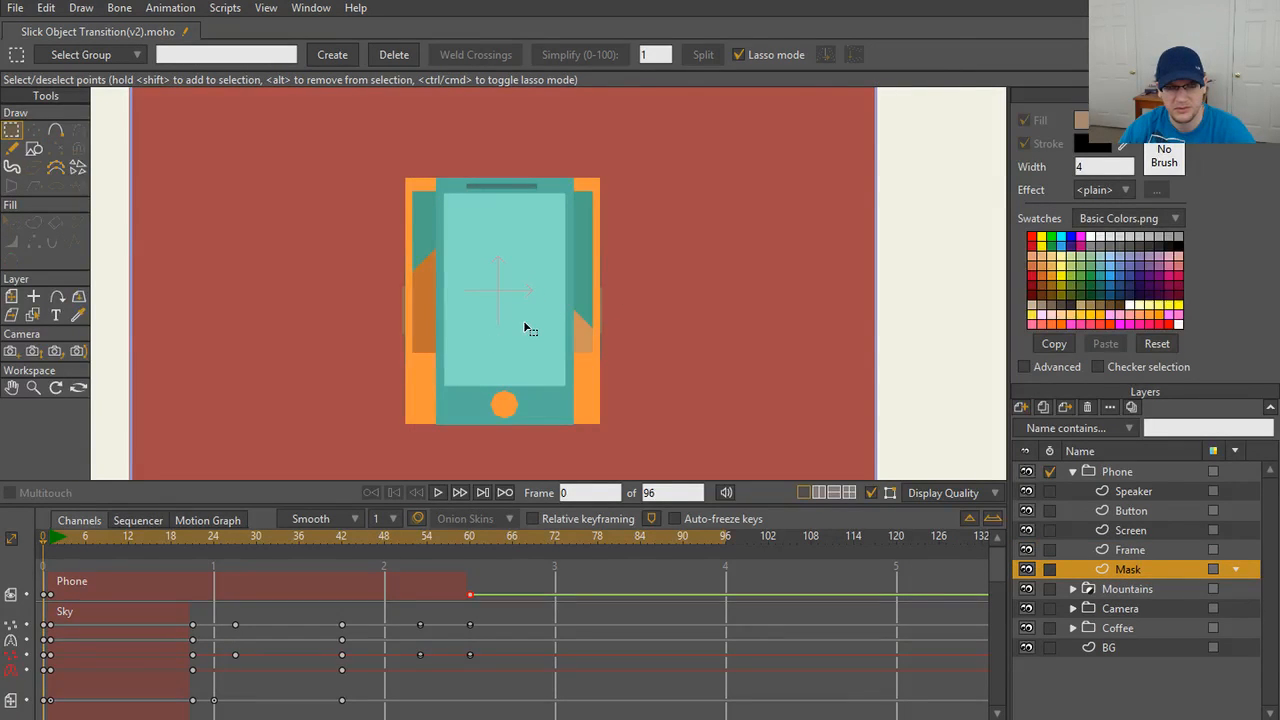
key("ctrl+a")
key("t")
left_click_drag(529, 325, 743, 325)
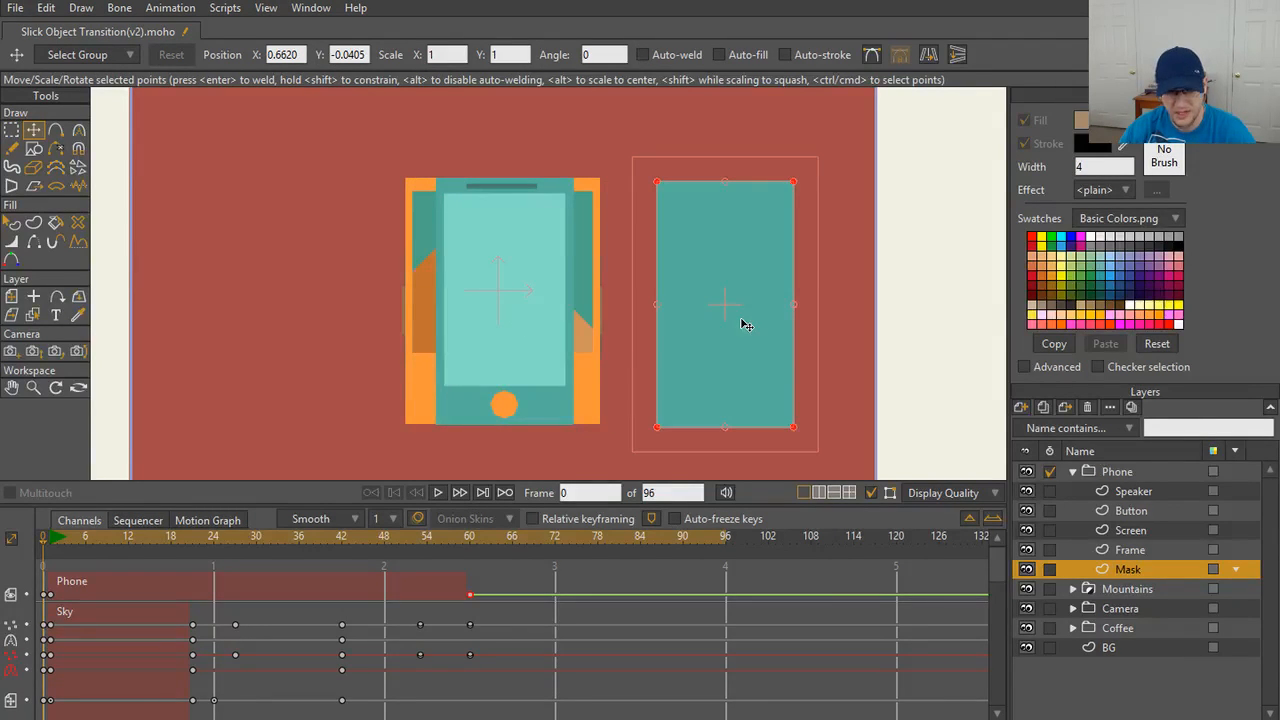
- Undo the Mask rectangle's move beside the phone and inspect its lower edge against the phone body
key("ctrl+z")
scroll(603, 323, "up", 6)
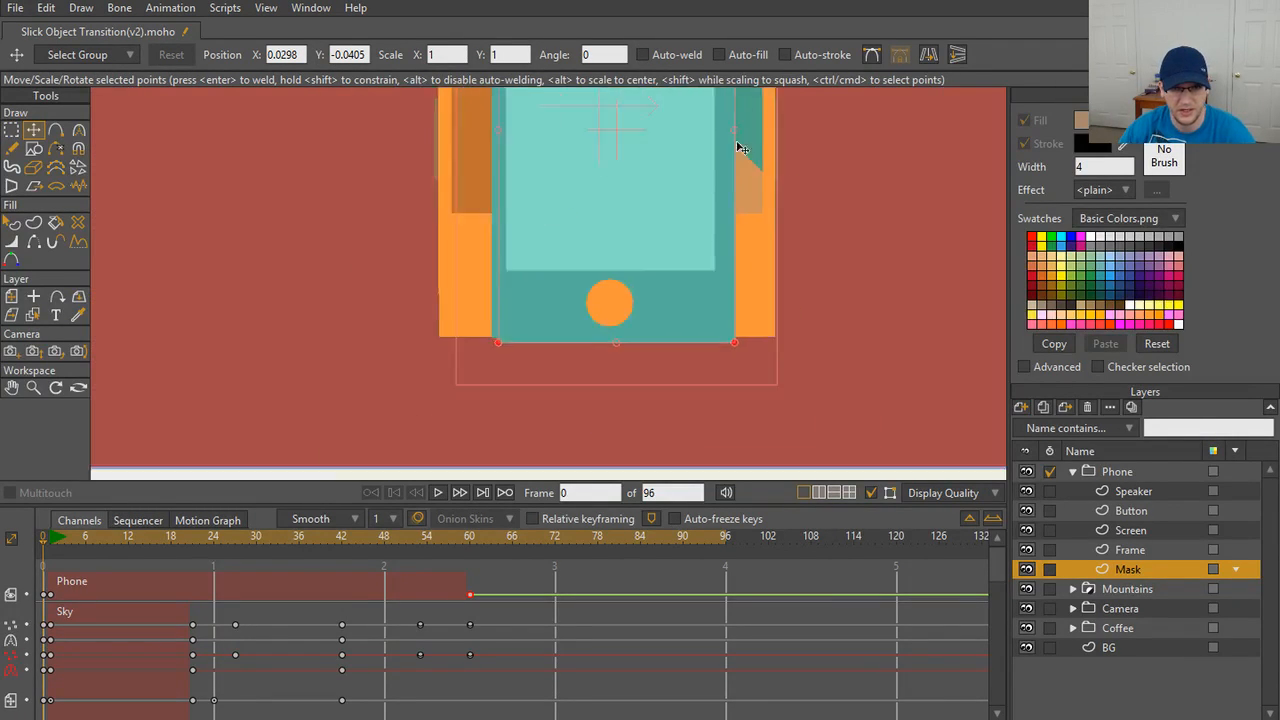
scroll(489, 393, "up", 3)
scroll(532, 327, "down", 5)
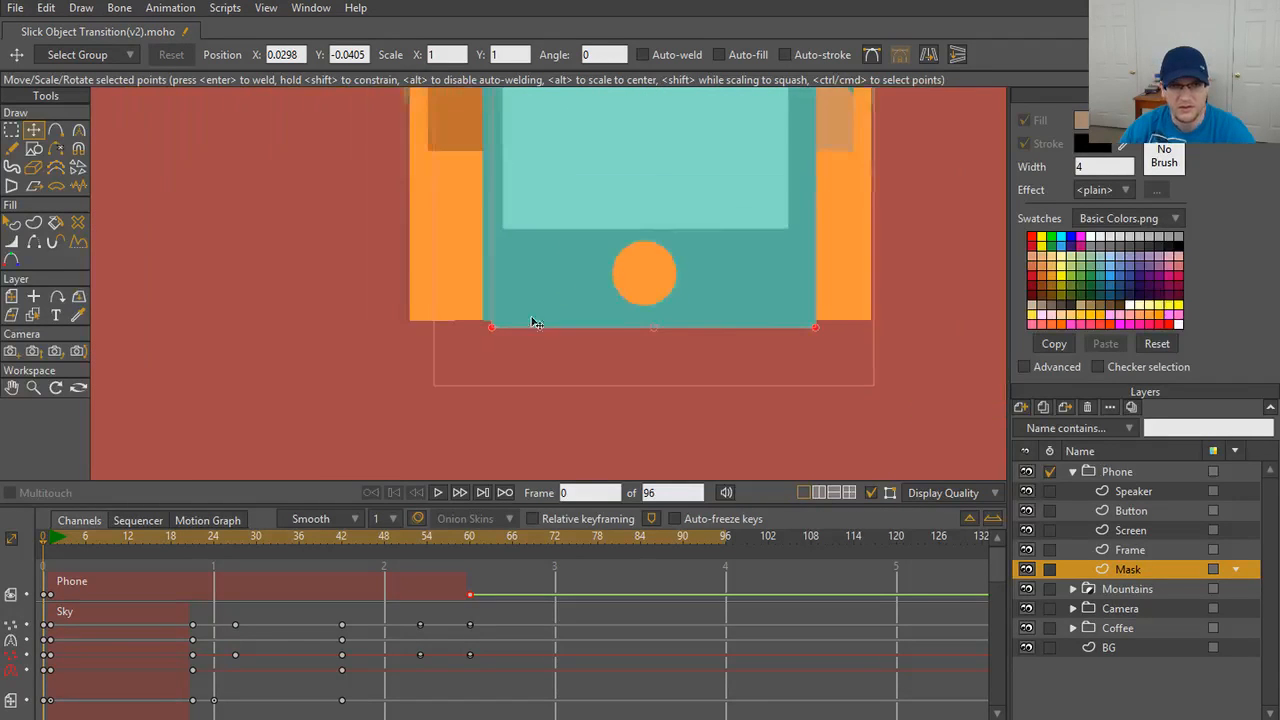
- Try pasting a fresh copy of the Frame layer's points into the emptied Mask layer, and undo the paste
key("g")
left_click(1147, 549)
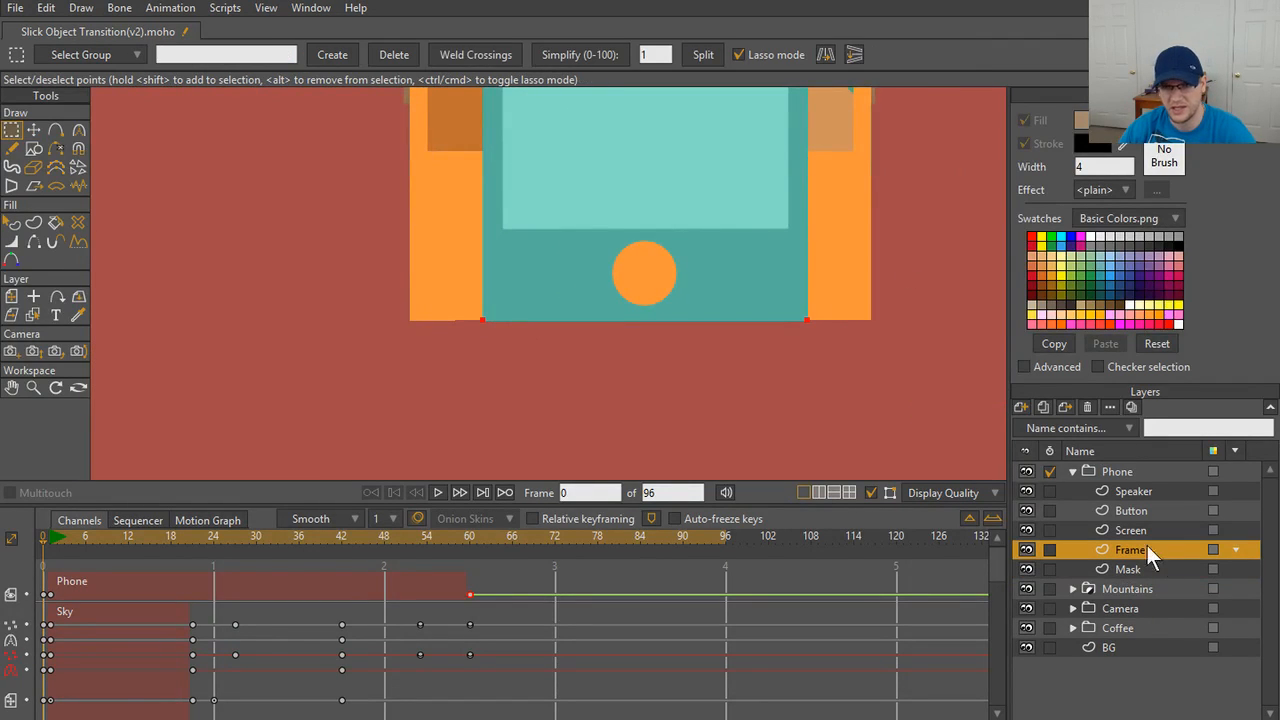
key("t")
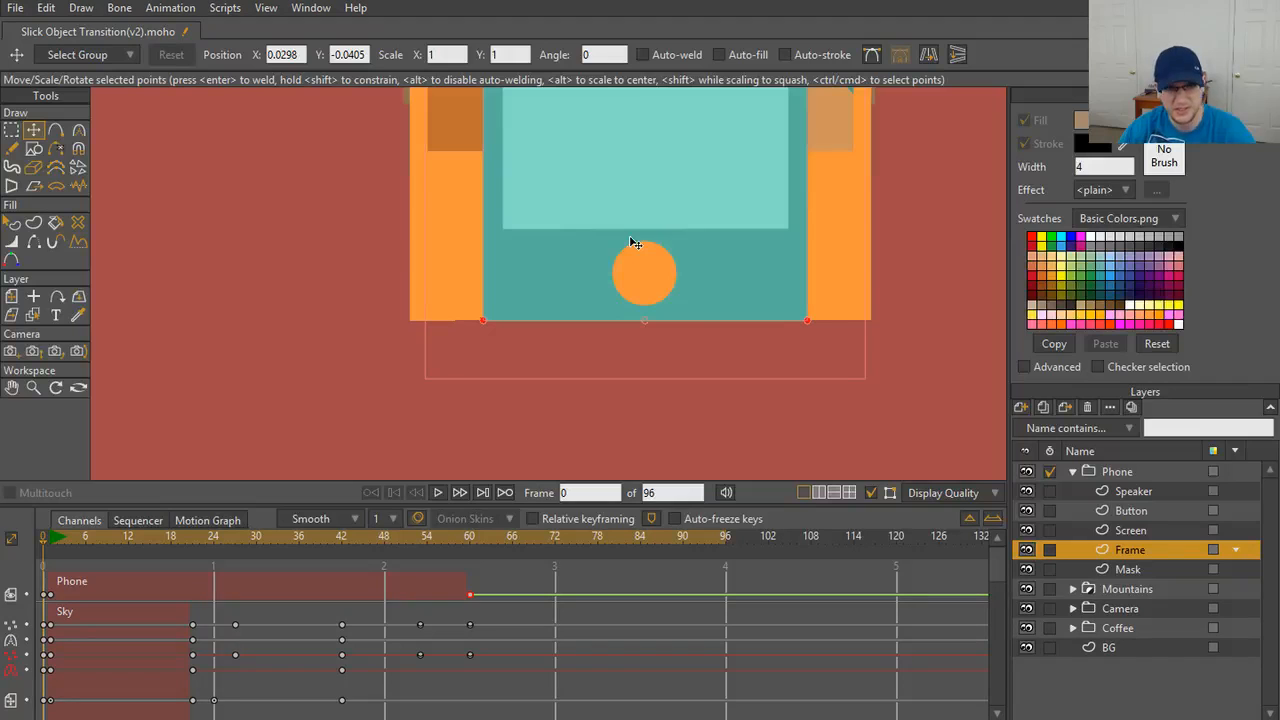
left_click(1147, 569)
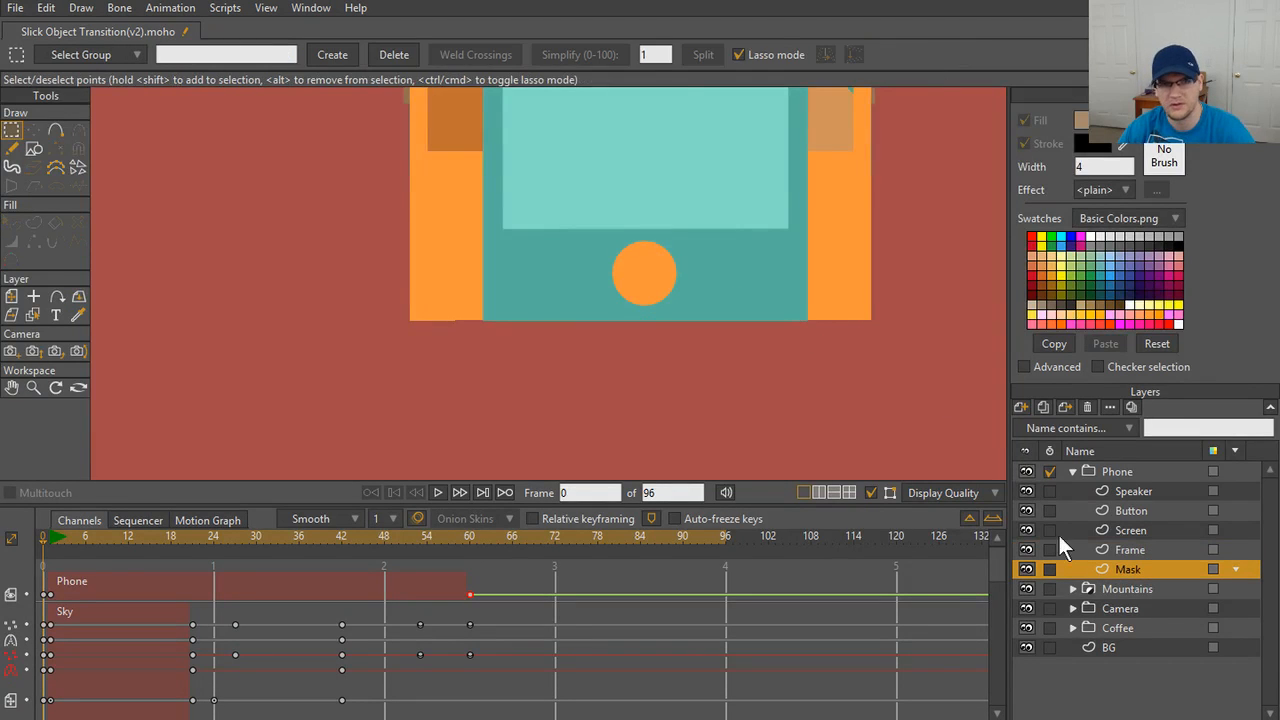
scroll(757, 314, "down", 3)
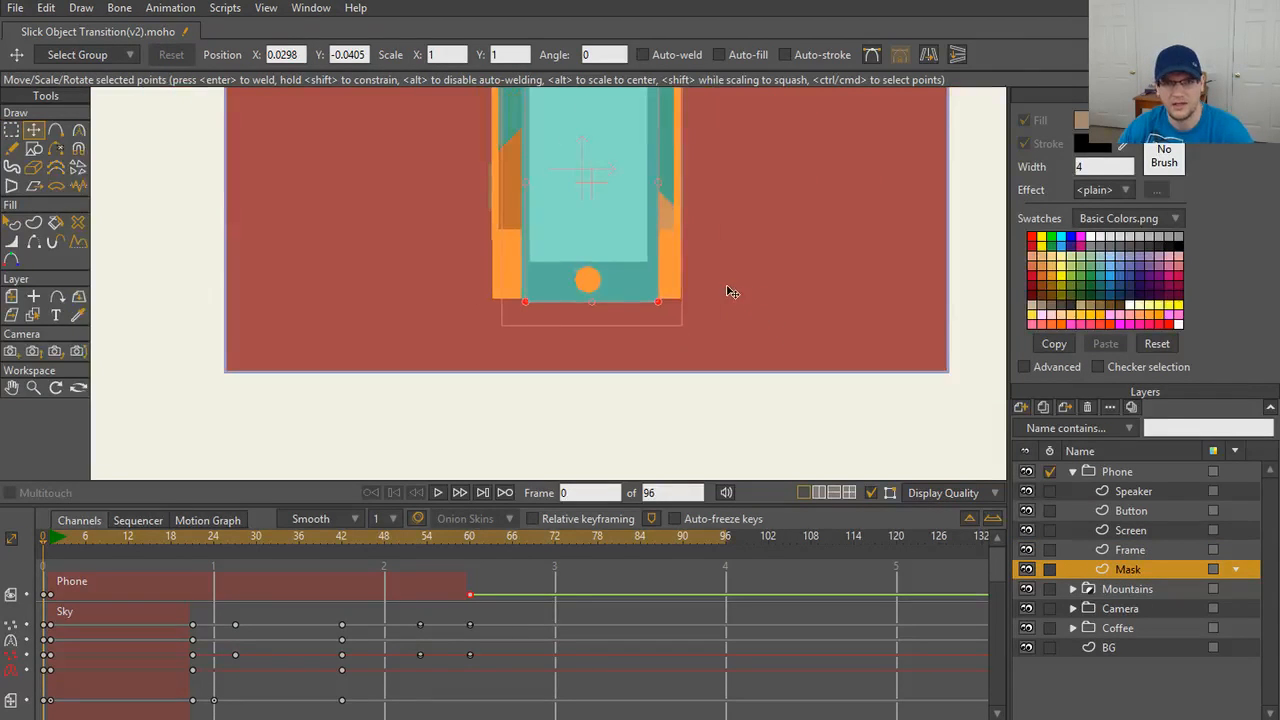
scroll(729, 320, "up", 4)
key("g")
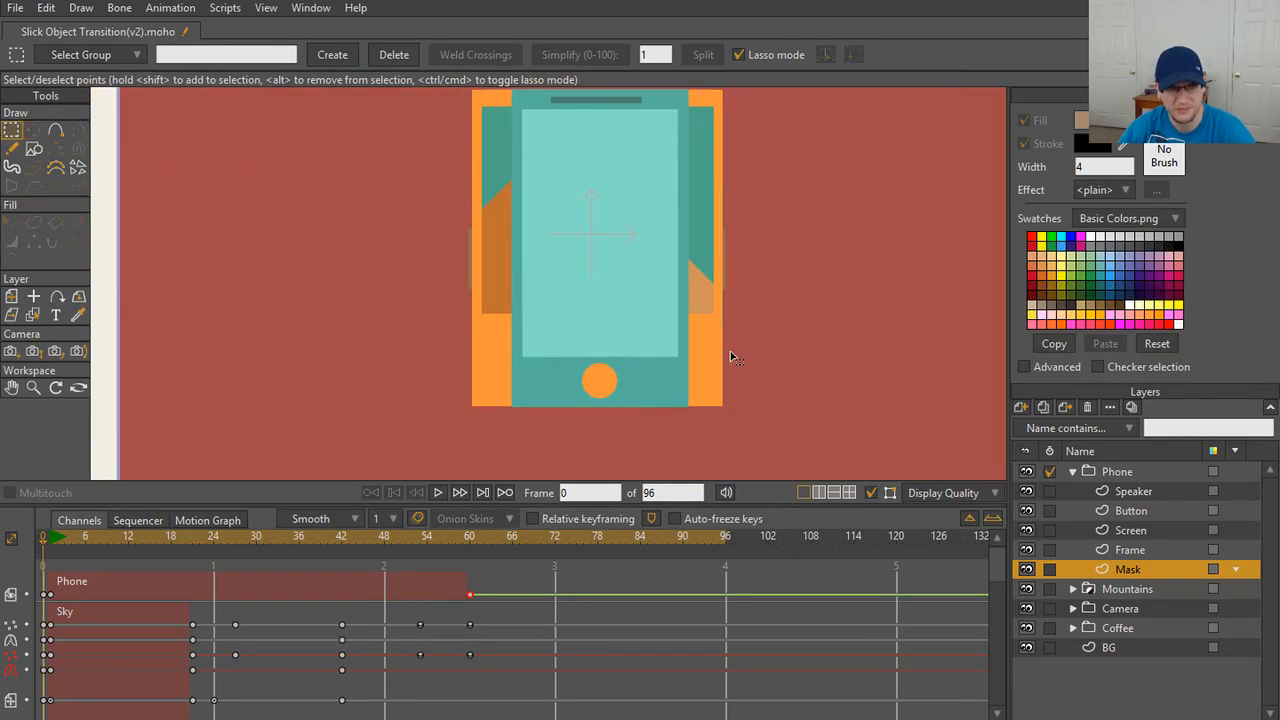
- Turn off Auto center new layers in the Layers/Objects preferences
left_click(46, 8)
left_click(123, 343)
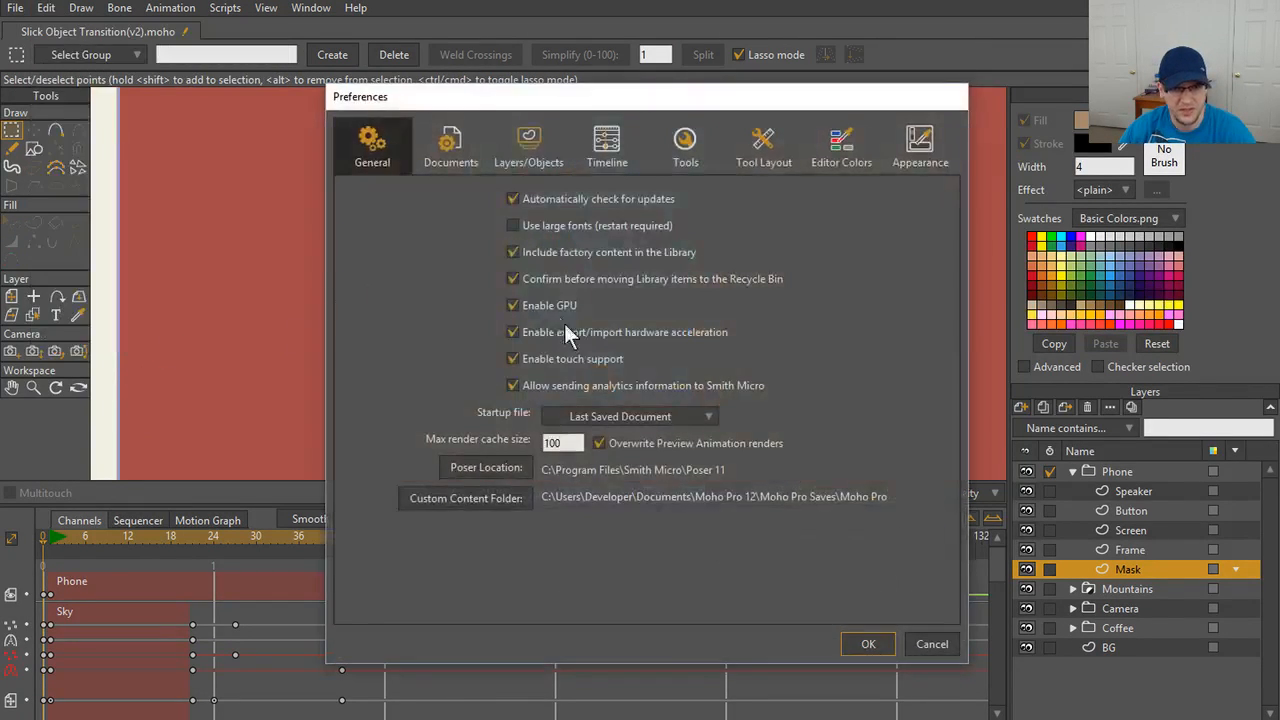
left_click(449, 148)
left_click(527, 140)
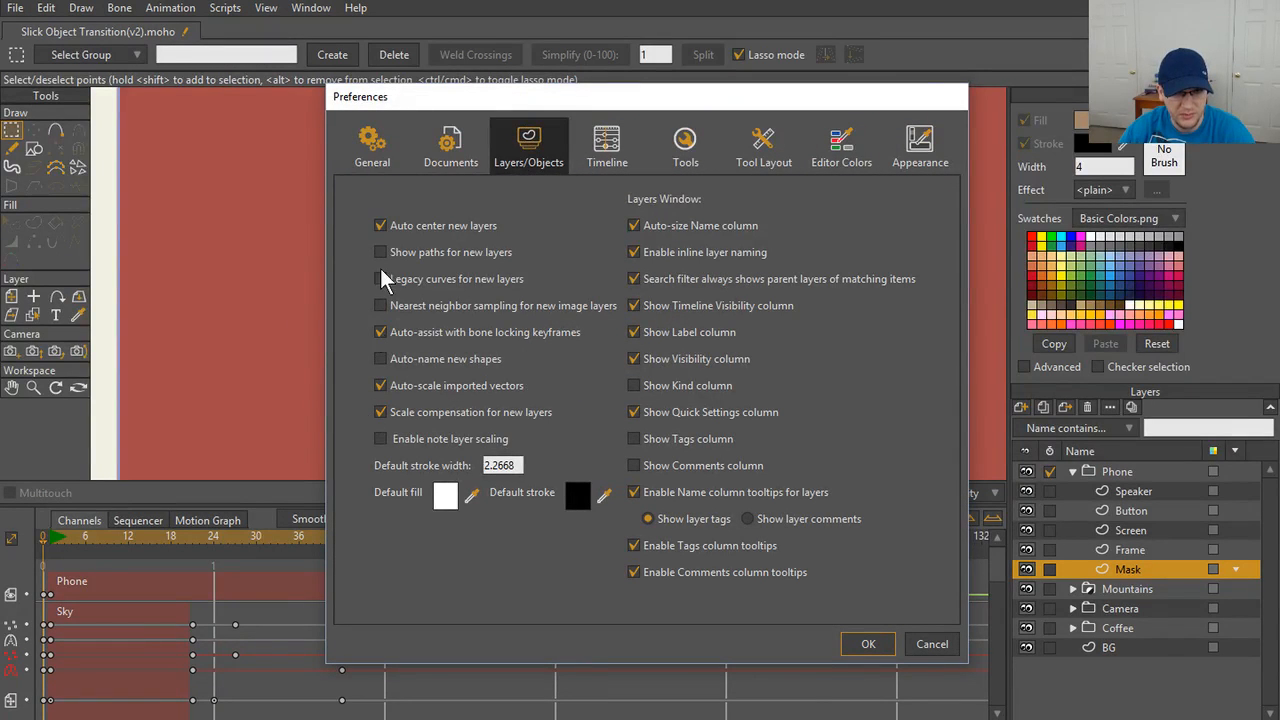
left_click(893, 644)
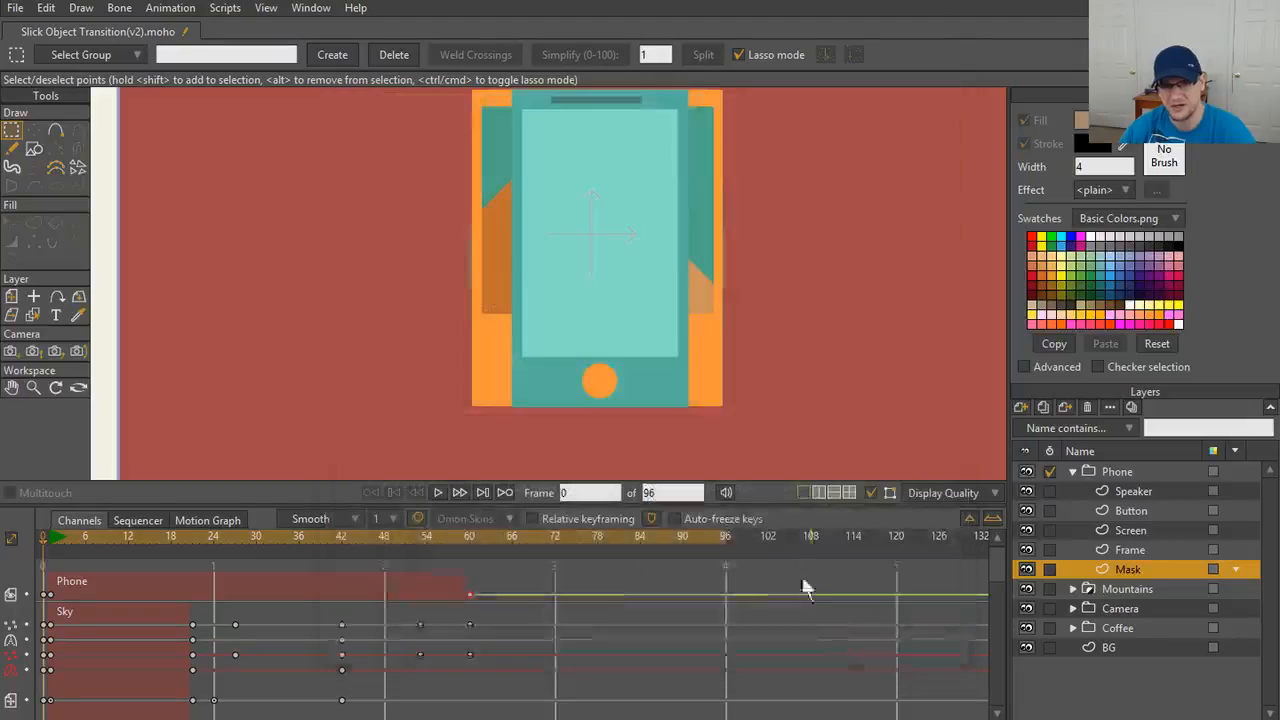
- Check the Screen layer's points, retry copying the Frame's points into the Mask layer, and undo the paste
left_click(1130, 530)
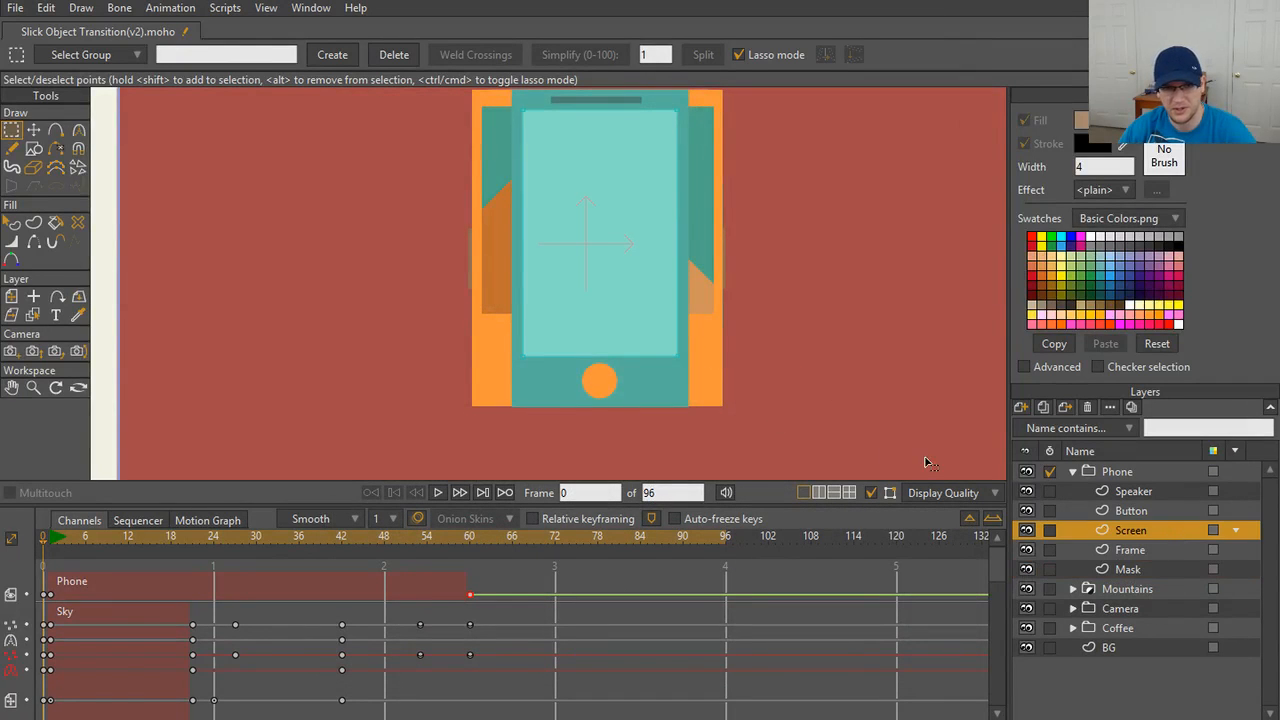
key("t")
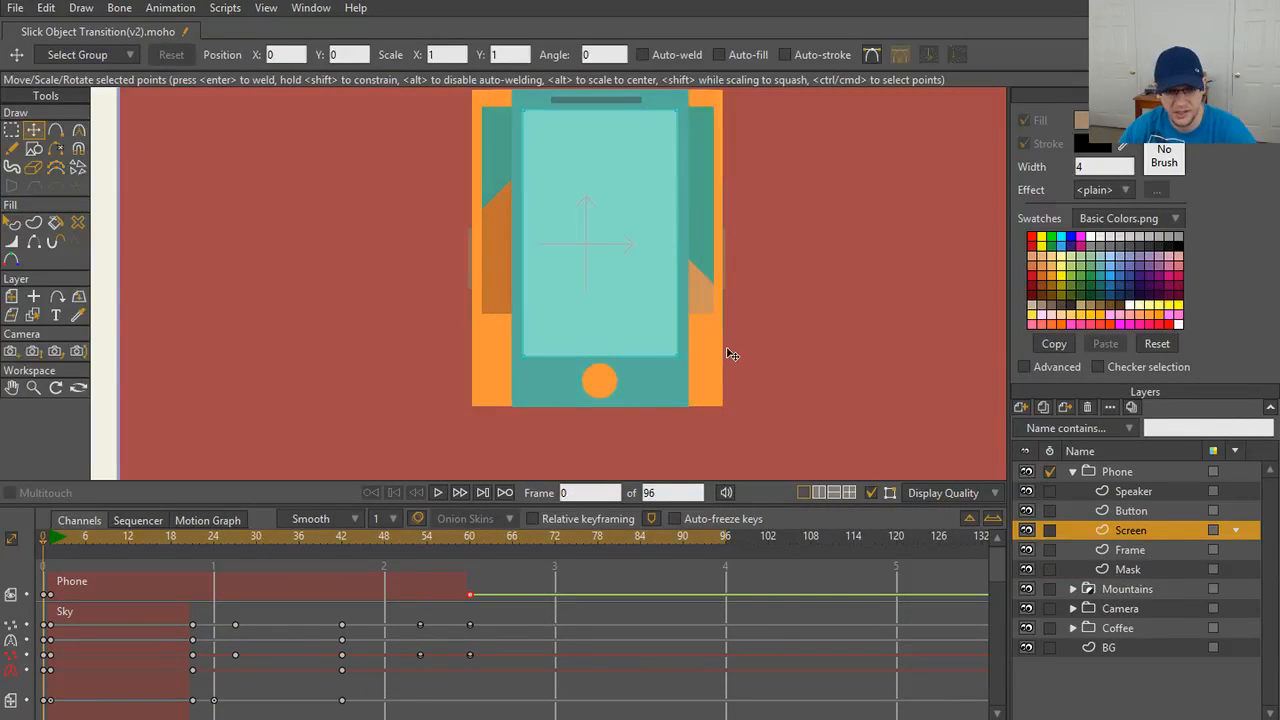
key("ctrl+a")
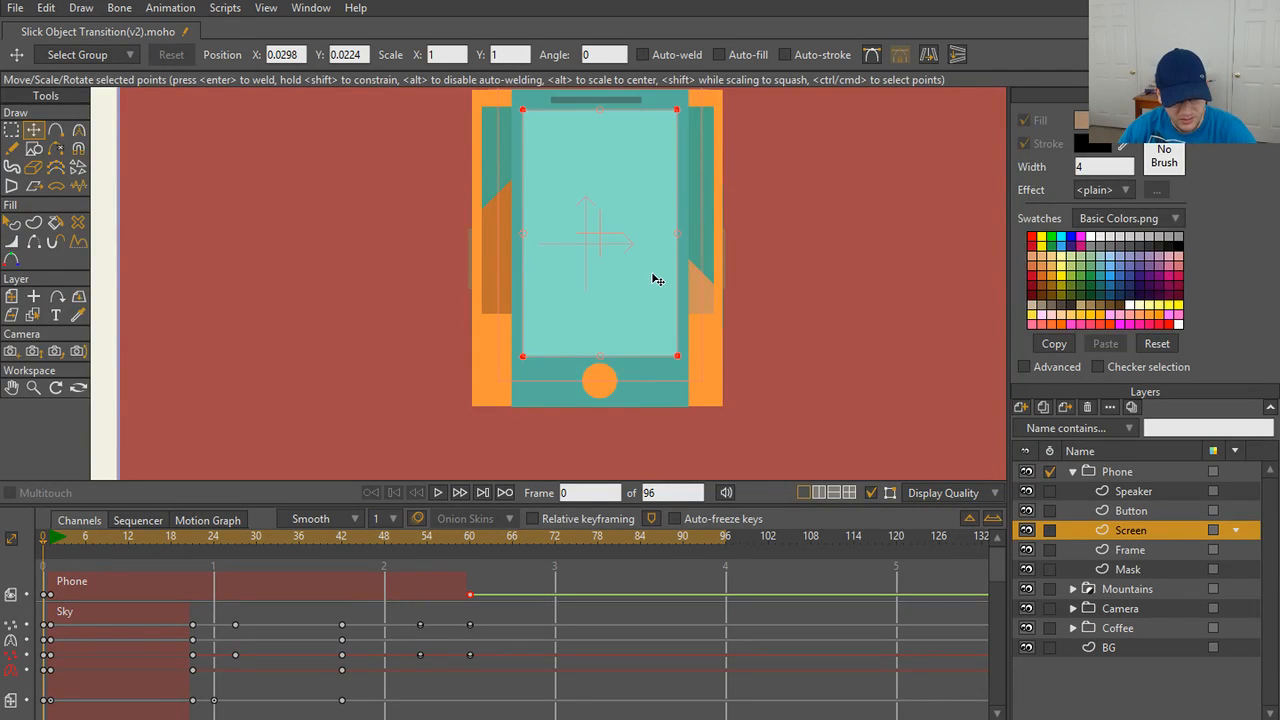
left_click(1132, 551)
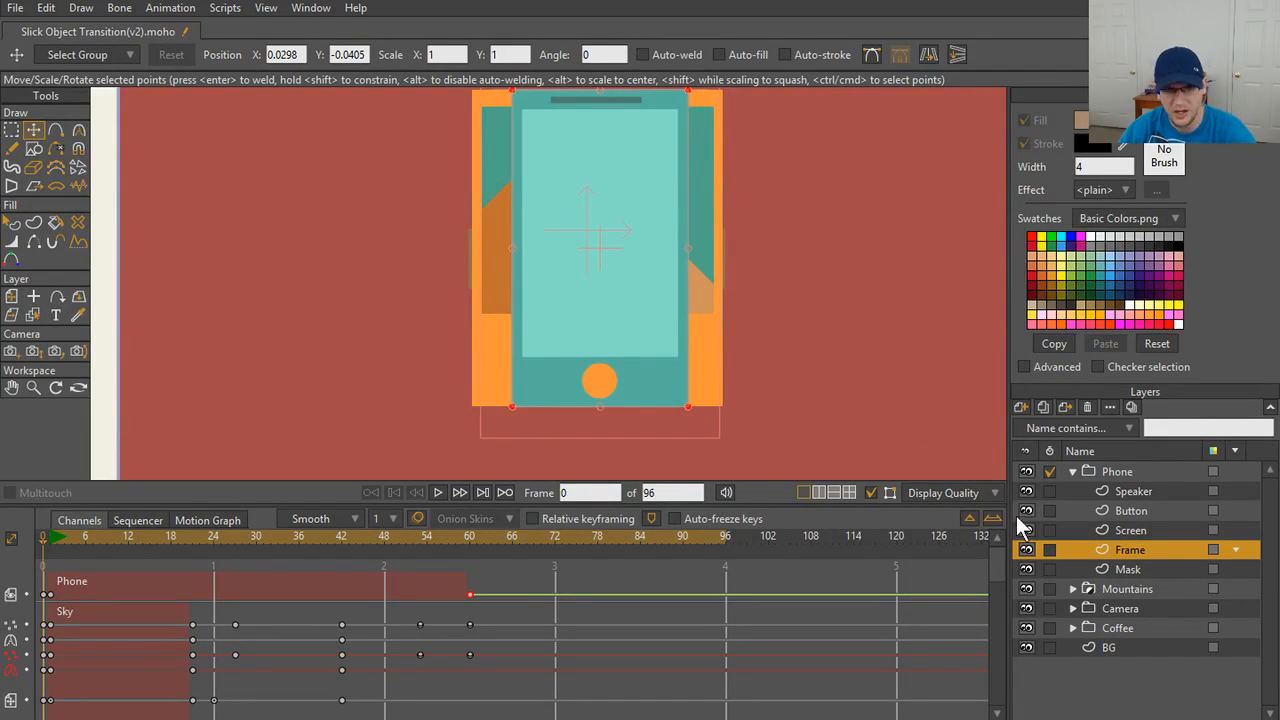
left_click(1128, 569)
key("ctrl+a")
key("t")
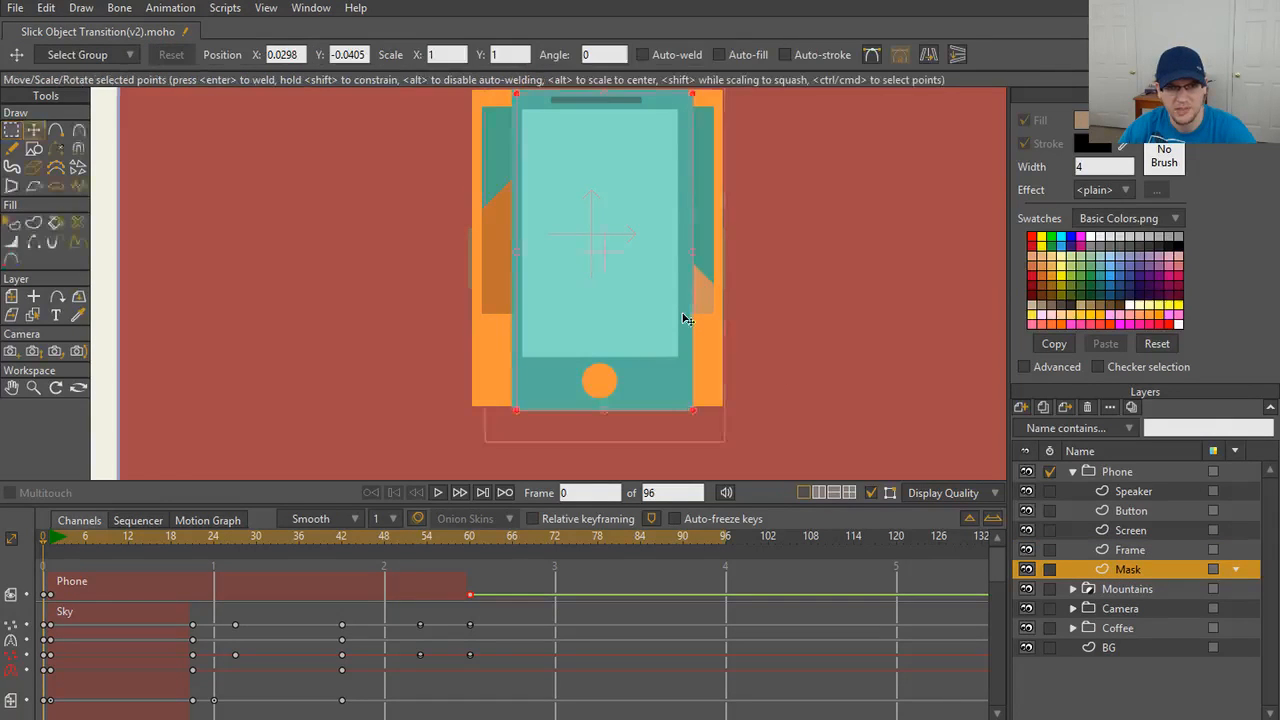
key("ctrl+z")
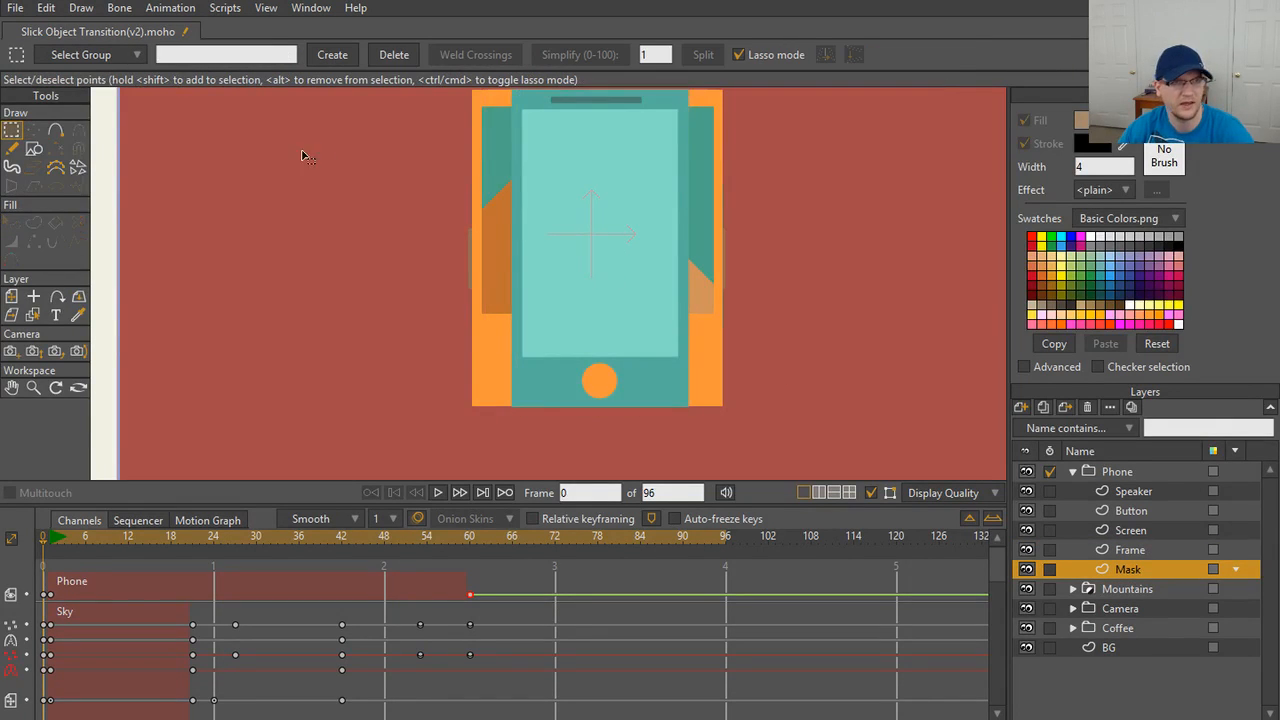
- Review the Auto center new layers option in the Layers/Objects preferences and accept the dialog
left_click(45, 9)
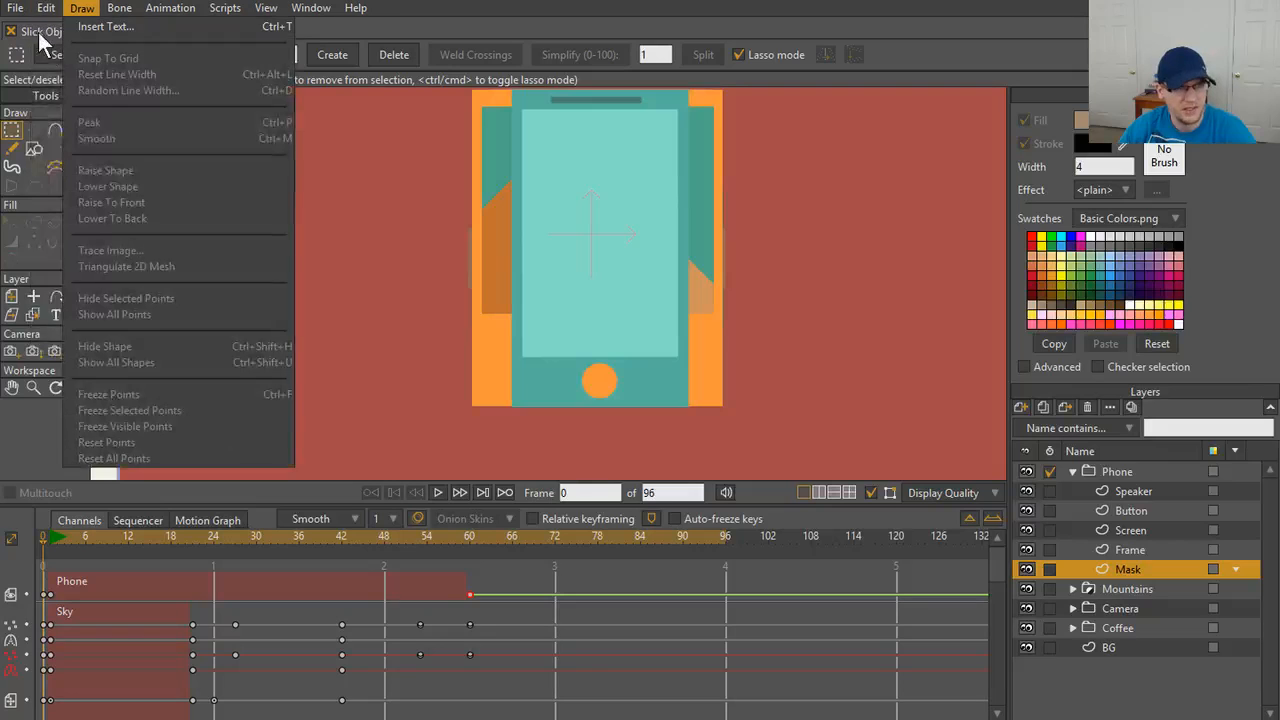
left_click(80, 347)
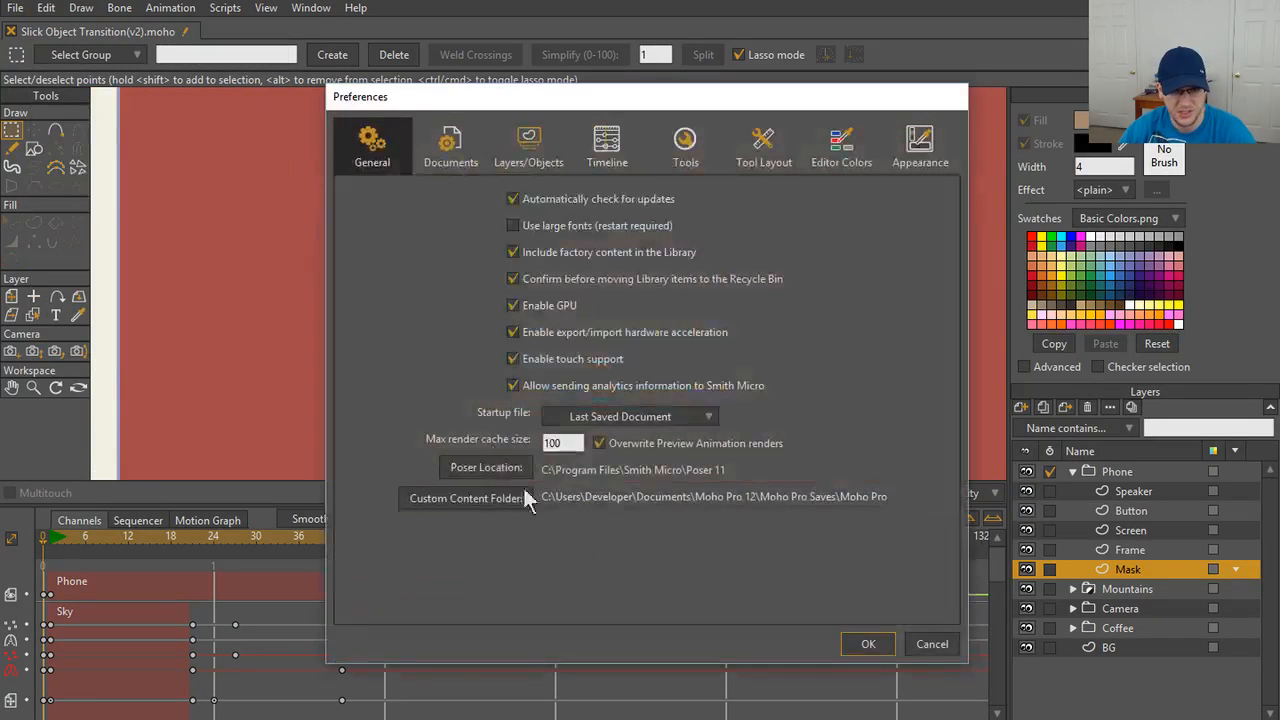
left_click(479, 160)
left_click(514, 160)
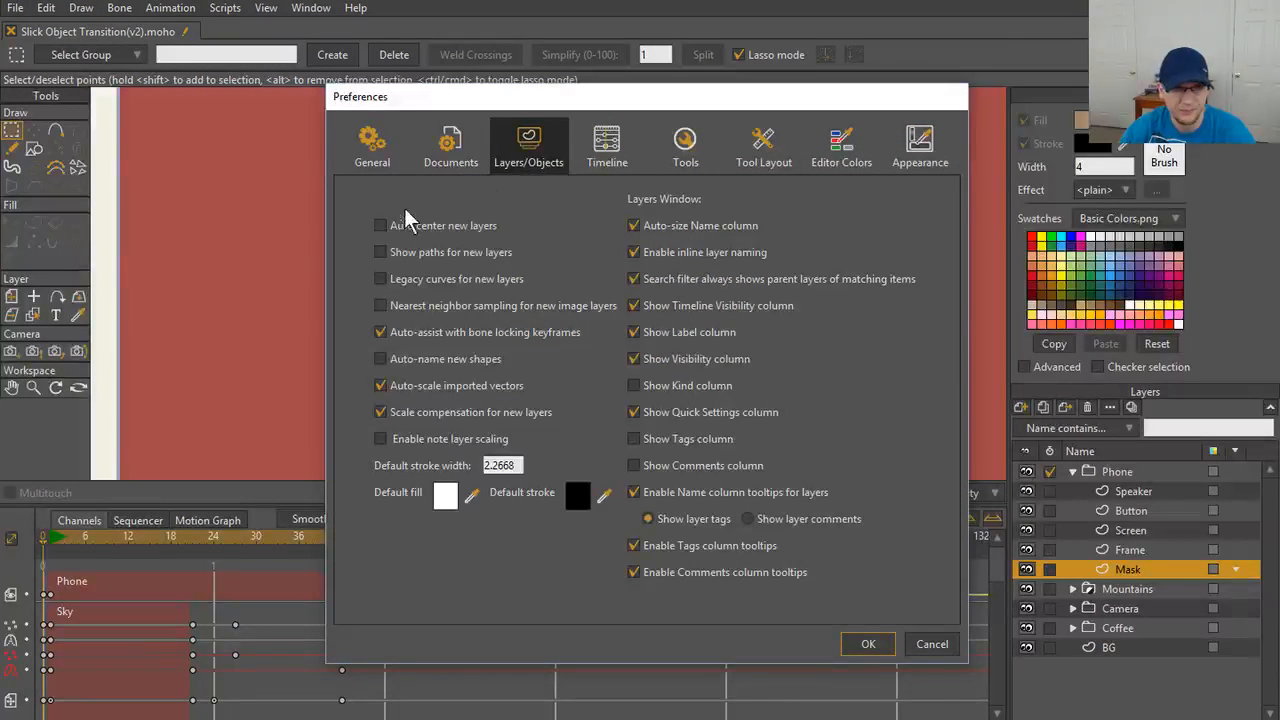
left_click(868, 644)
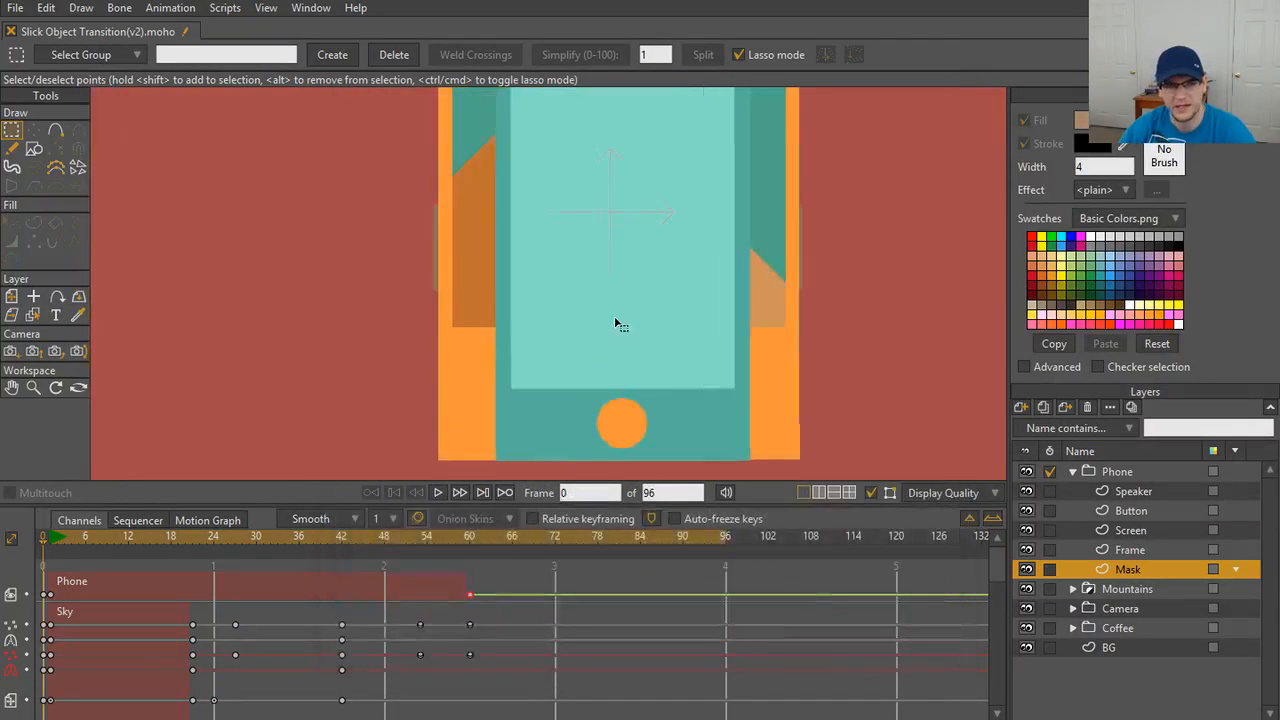
- Paste the Frame's points into the Mask layer and ready the rectangle for moving
scroll(690, 398, "down", 2)
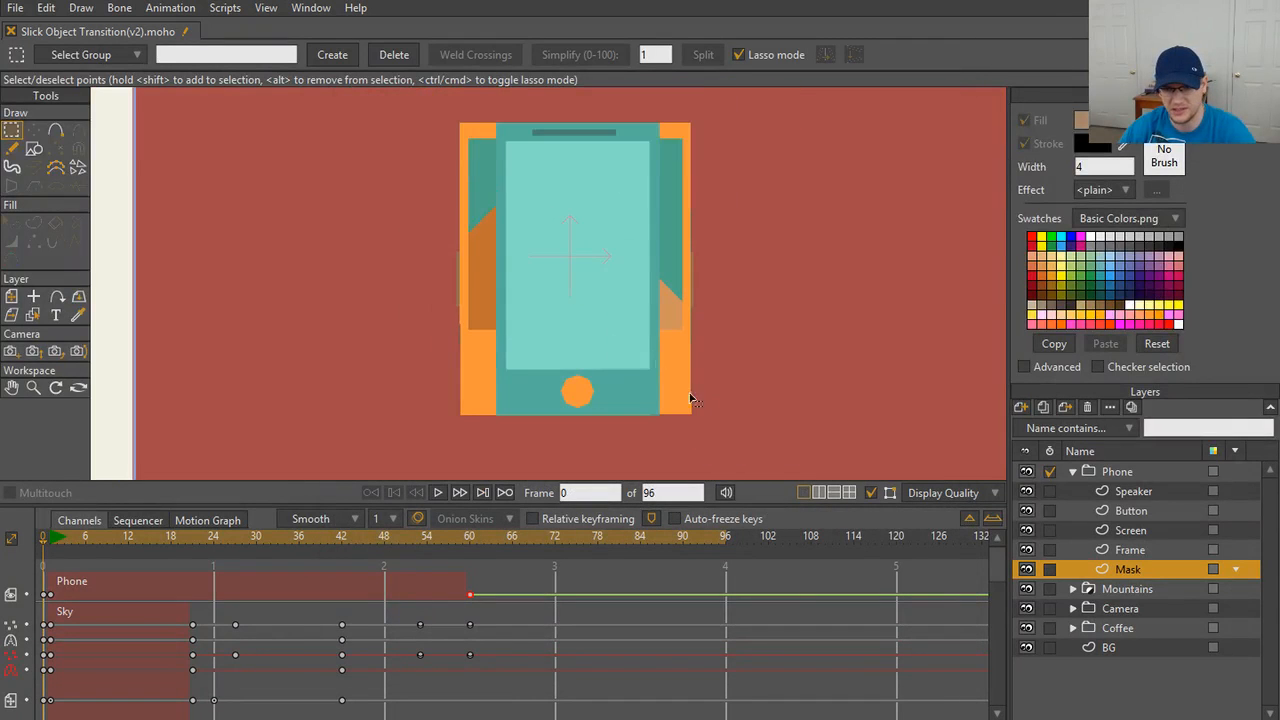
left_click(1132, 556)
left_click(1134, 564)
key("t")
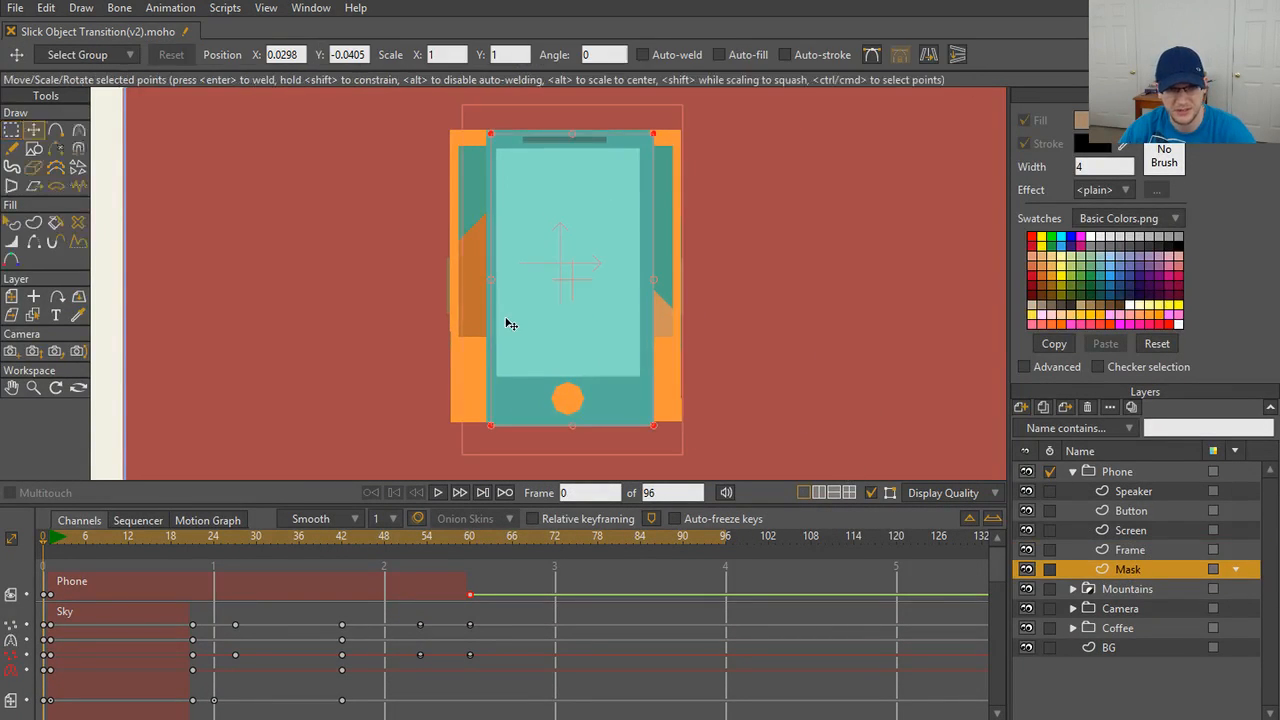
- Nudge the Mask rectangle to X 0.0188, Y -0.0333 so its lower corner lines up with the phone frame's corner
scroll(528, 332, "up", 5)
left_click_drag(585, 350, 583, 128)
scroll(517, 309, "up", 4)
left_click_drag(465, 461, 619, 241)
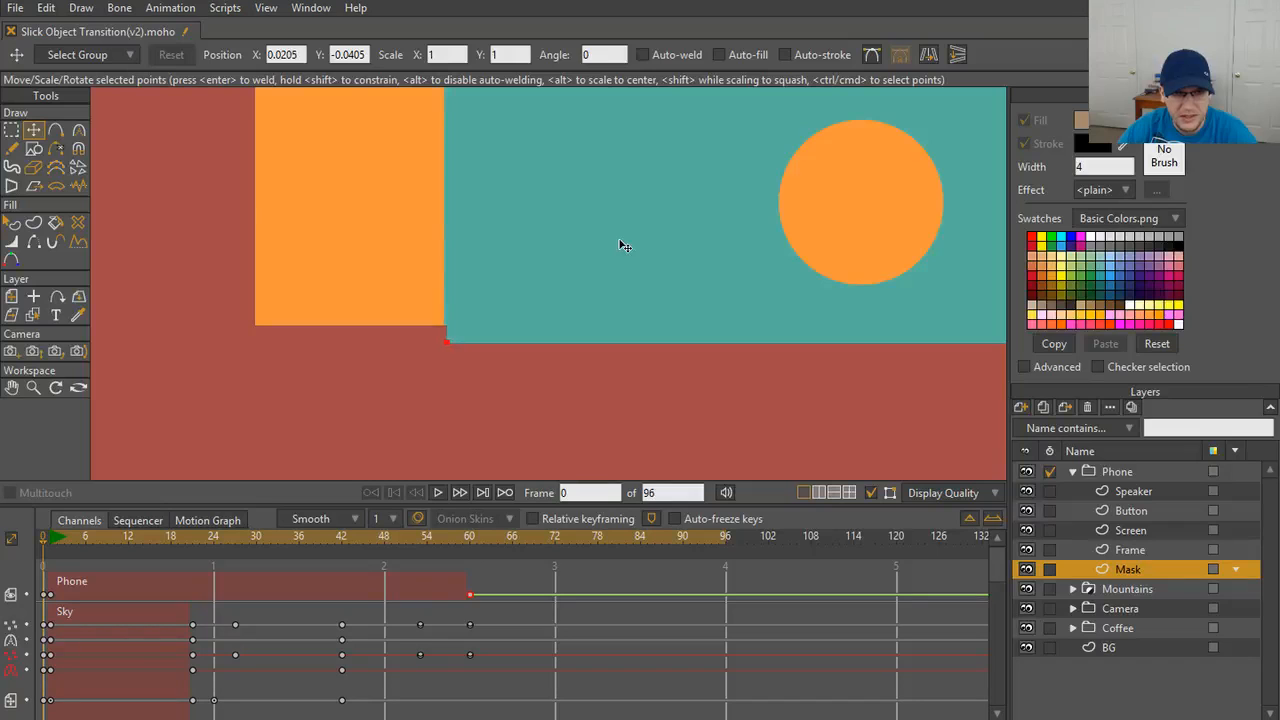
key("Up")
key("Up")
key("Up")
key("Up")
key("Up")
key("Up")
key("Up")
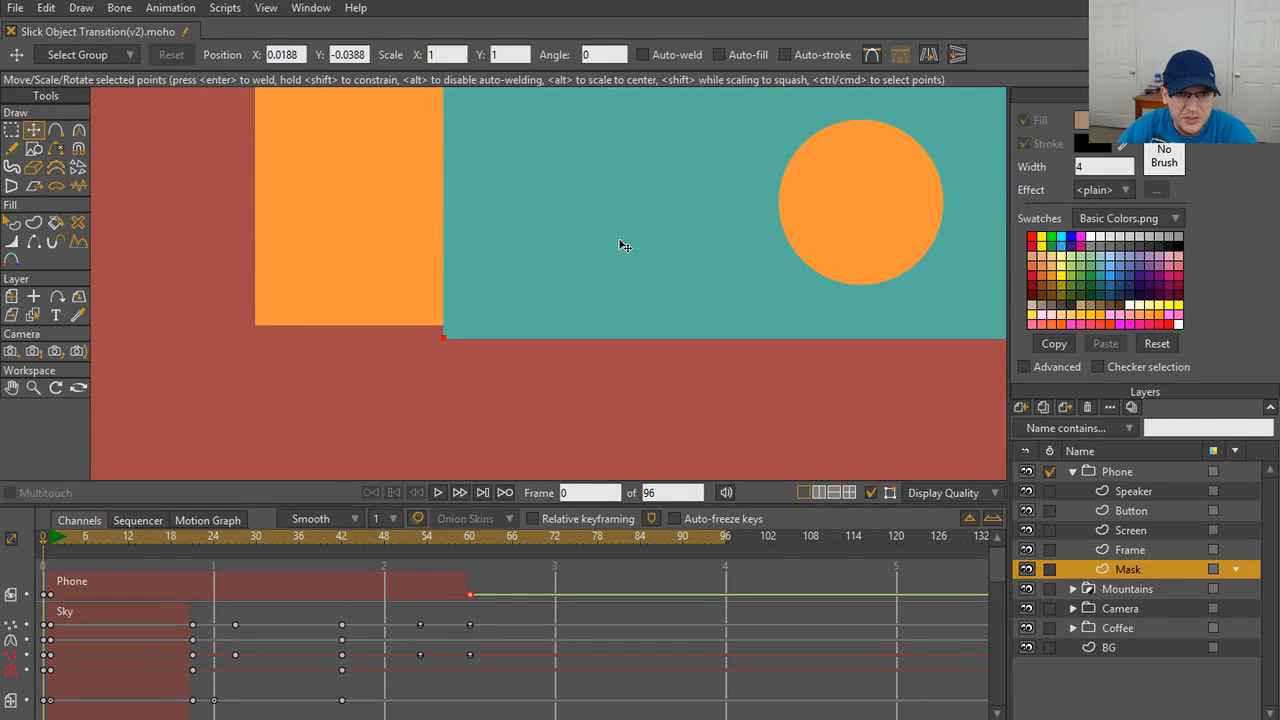
key("Up")
key("Up")
key("Up")
key("Up")
key("Up")
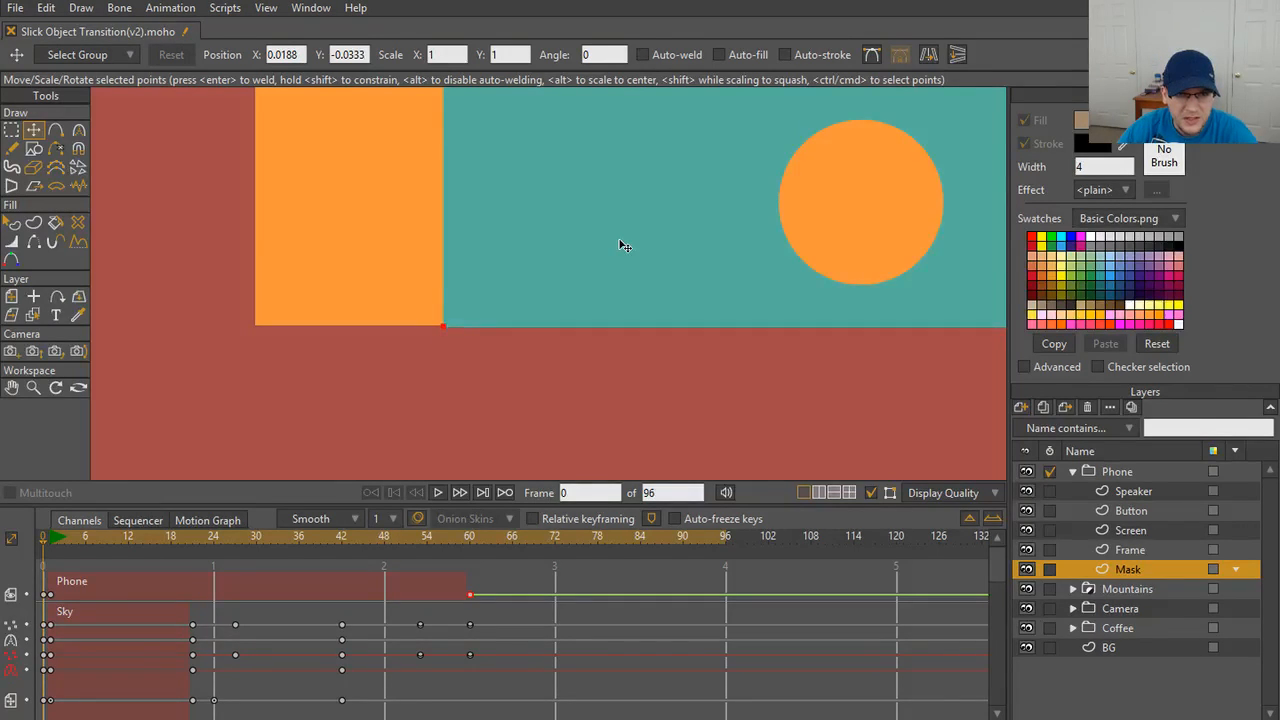
- Fine-tune the Mask rectangle's vertical position to Y -0.0323, flush with the phone's bottom edge
scroll(382, 387, "up", 4)
scroll(380, 384, "up", 2)
left_click_drag(380, 384, 766, 320)
scroll(766, 320, "up", 3)
left_click_drag(460, 290, 249, 506)
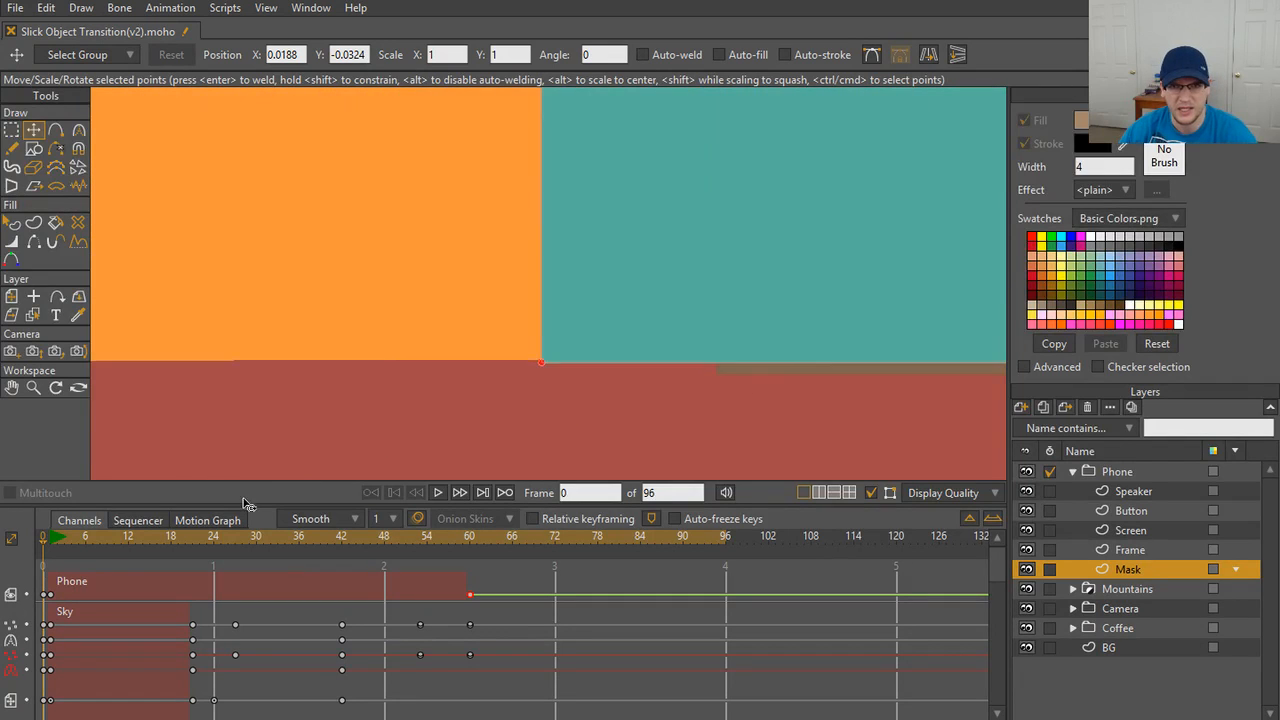
scroll(560, 290, "up", 3)
left_click_drag(726, 377, 613, 304)
scroll(613, 304, "up", 3)
left_click_drag(435, 316, 678, 369)
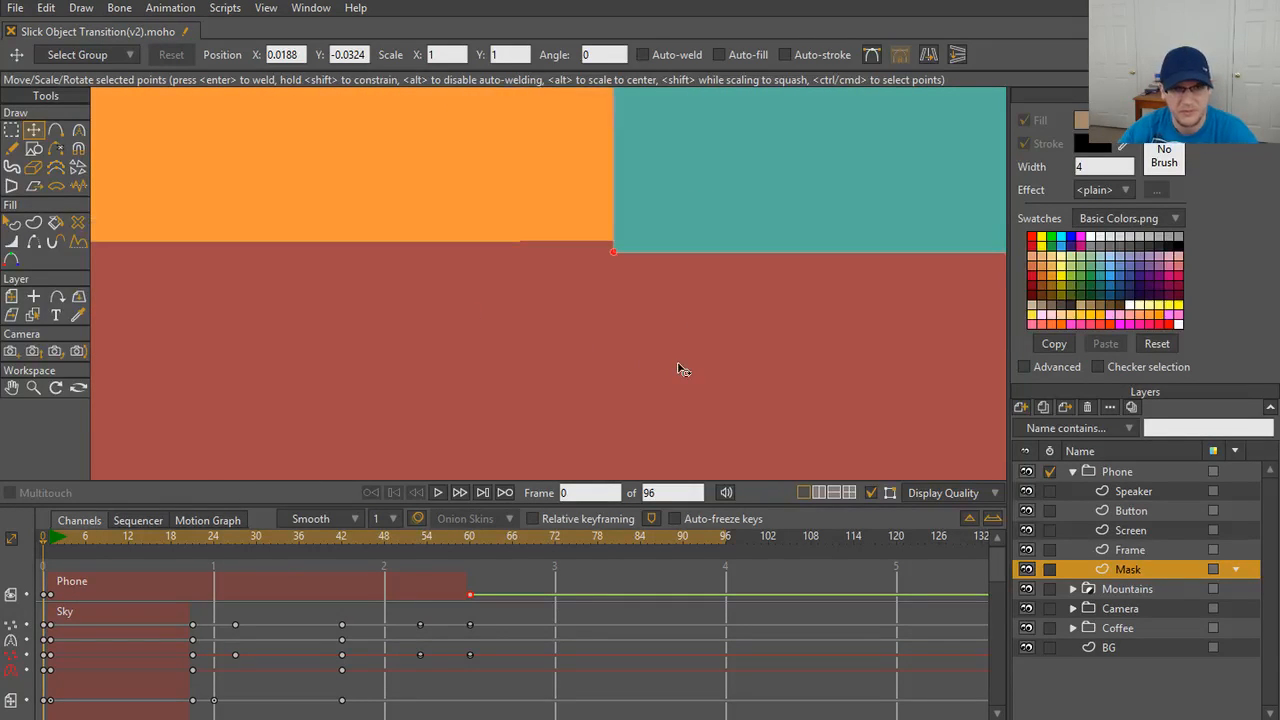
key("Up")
key("Up")
key("Up")
key("Up")
key("Up")
key("Up")
key("Up")
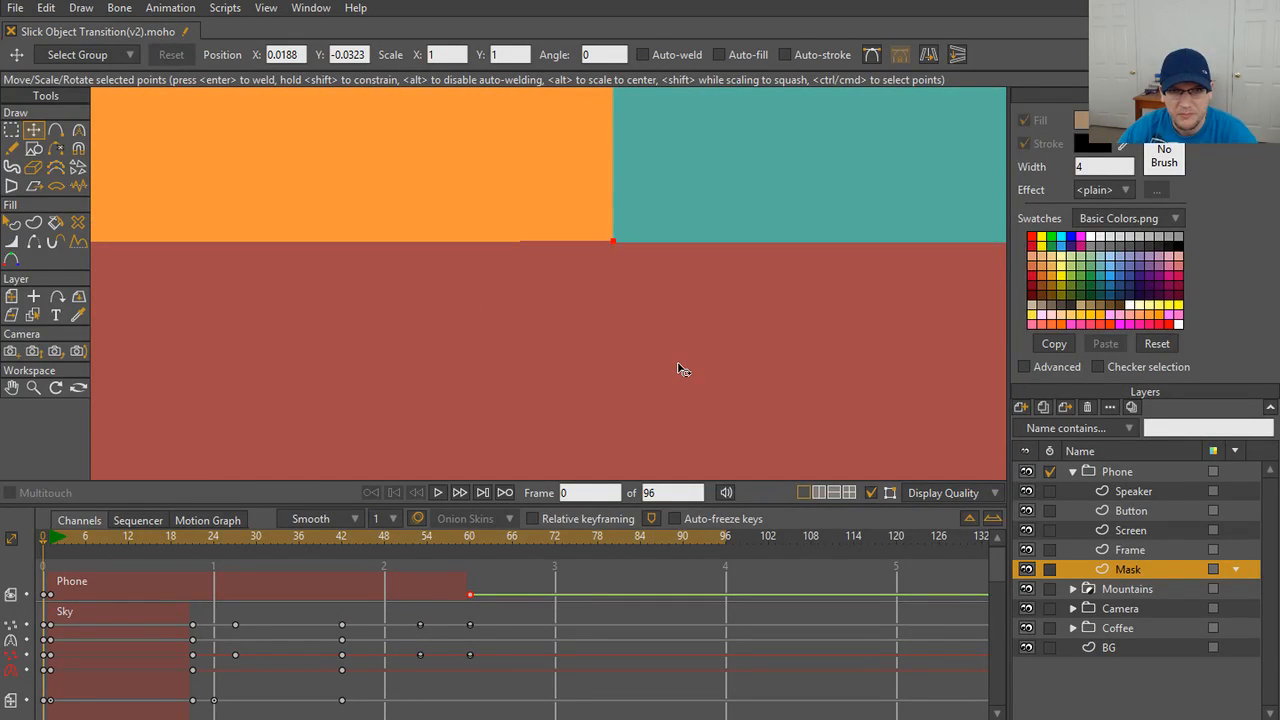
- Check the Mask against the phone frame by moving it aside to X 0.7112, and undo the move
scroll(705, 329, "down", 5)
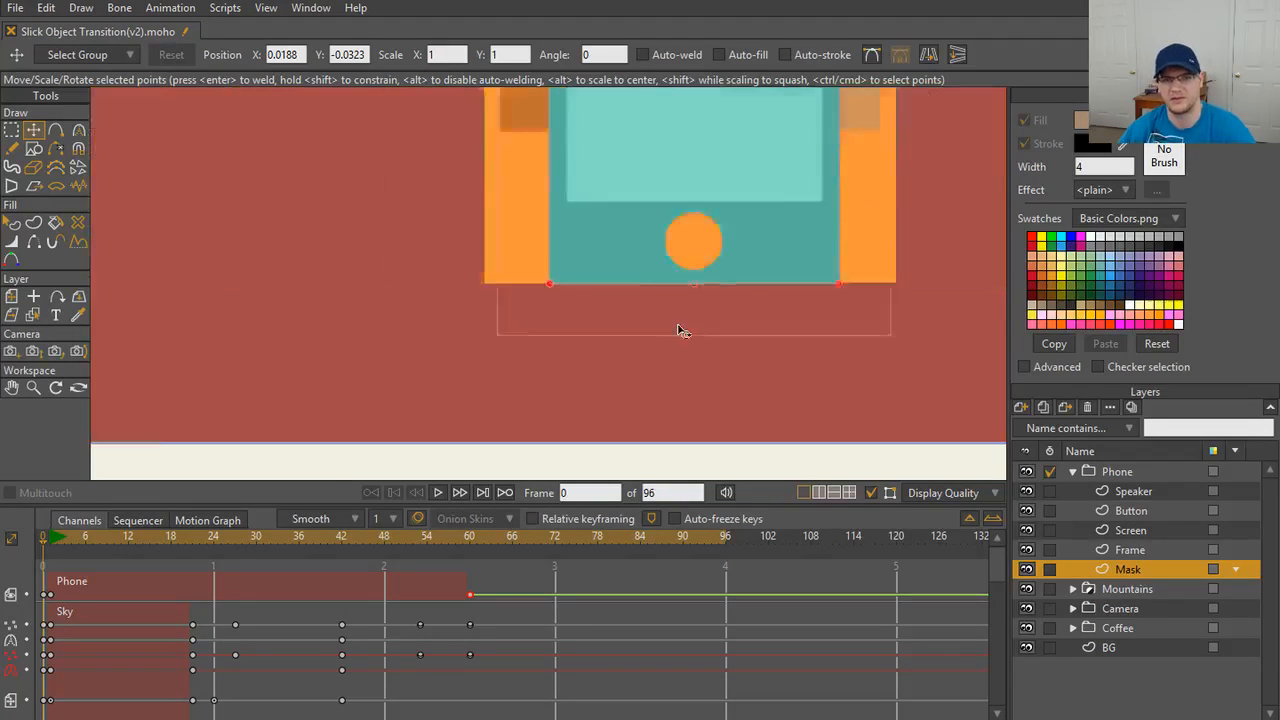
scroll(617, 352, "down", 3)
scroll(606, 365, "up", 5)
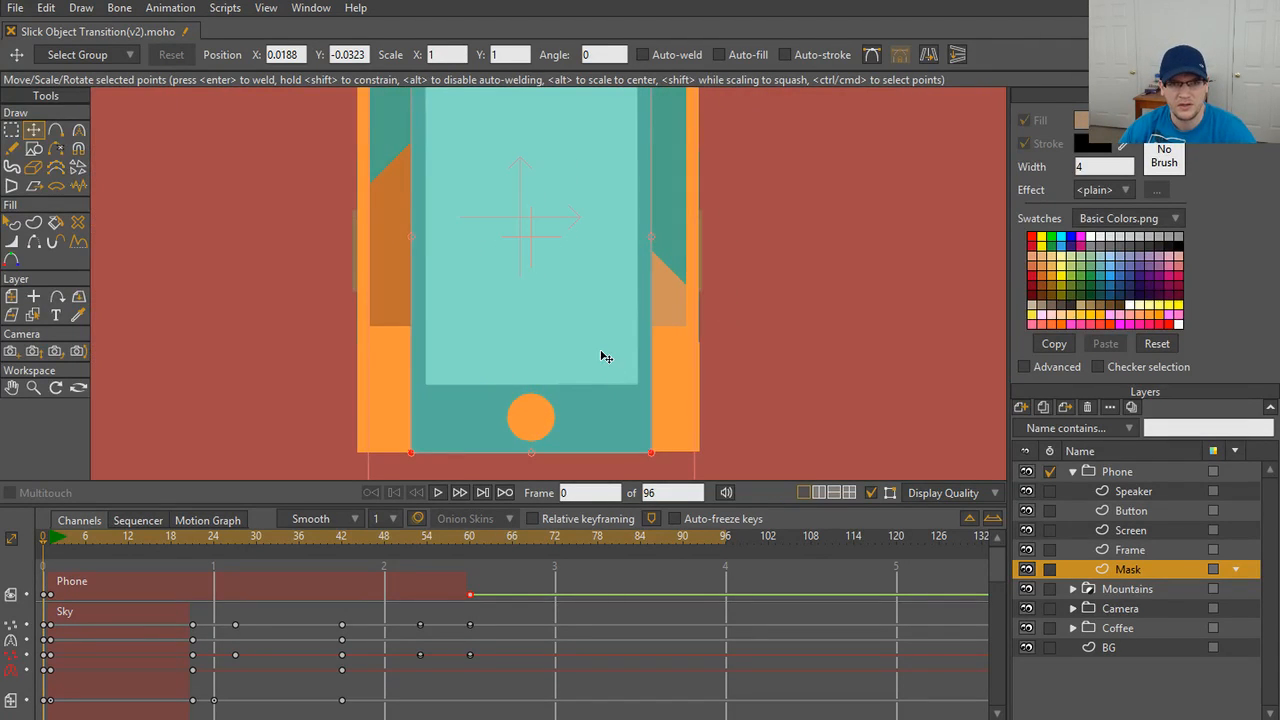
left_click_drag(583, 314, 903, 348)
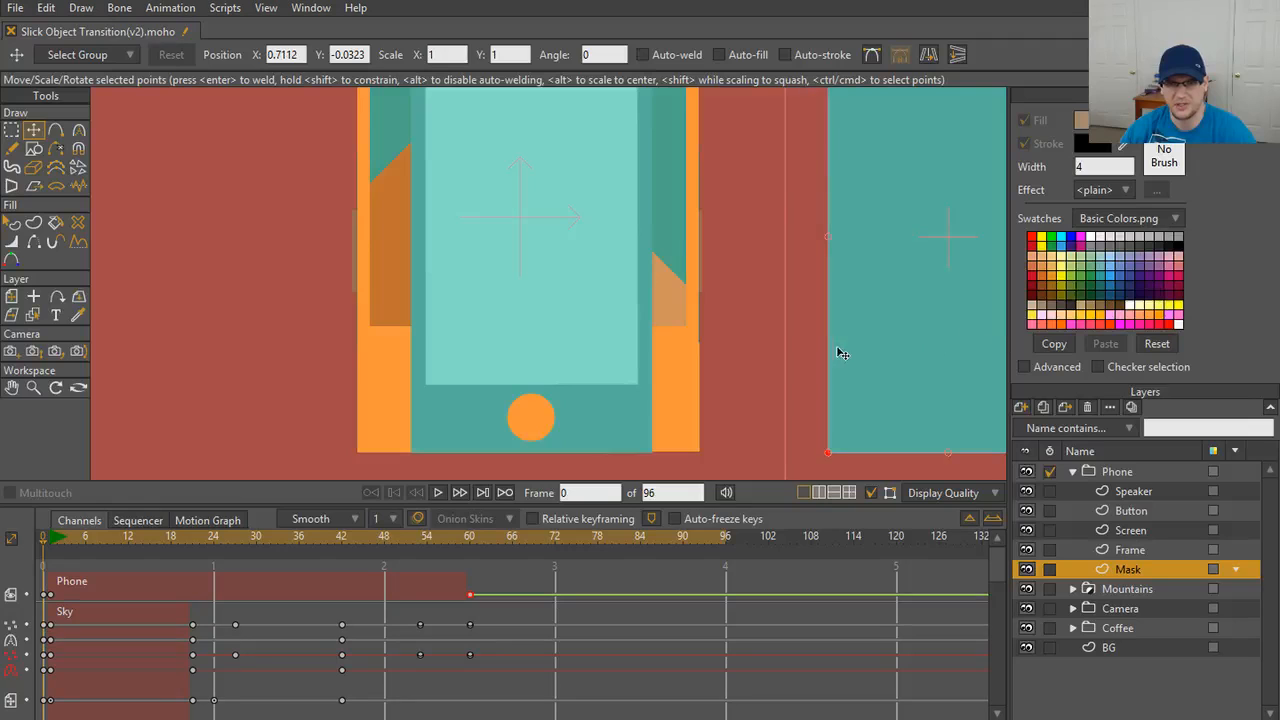
scroll(821, 344, "down", 1)
scroll(821, 344, "down", 1)
key("ctrl+z")
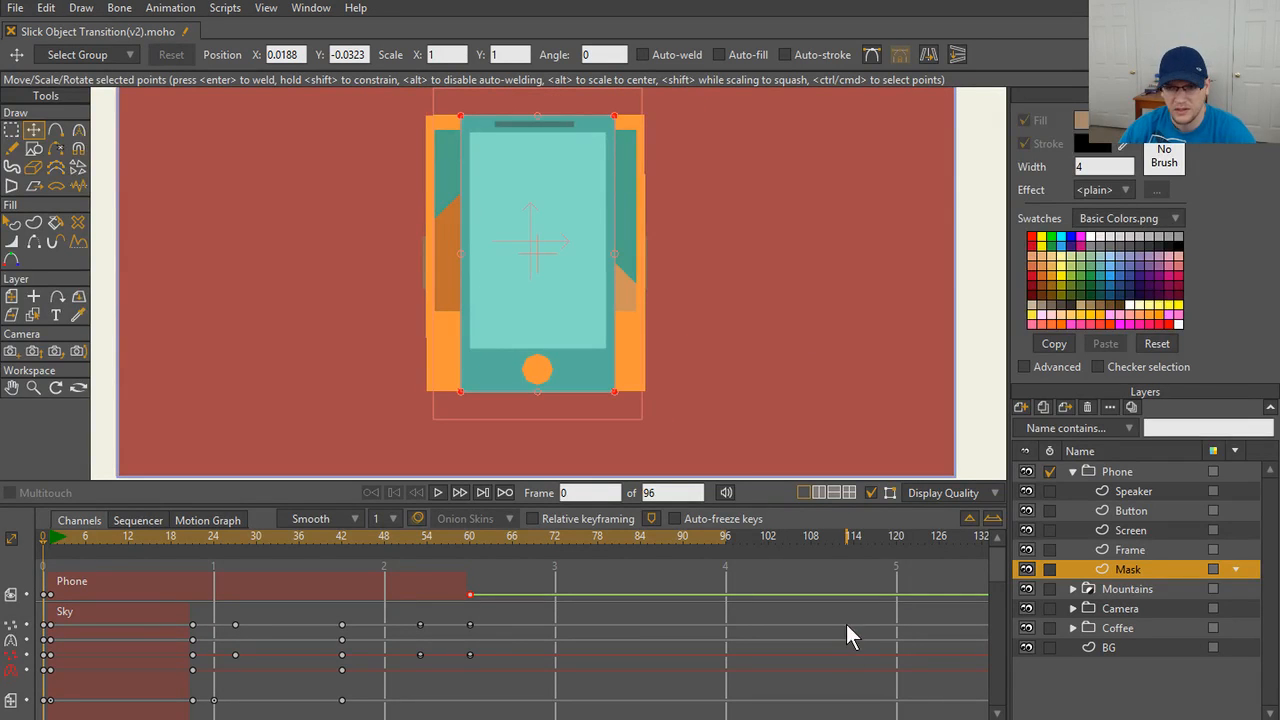
- Set the Phone group's masking to Hide all and apply the layer settings
left_click(1139, 470)
right_click(1138, 467)
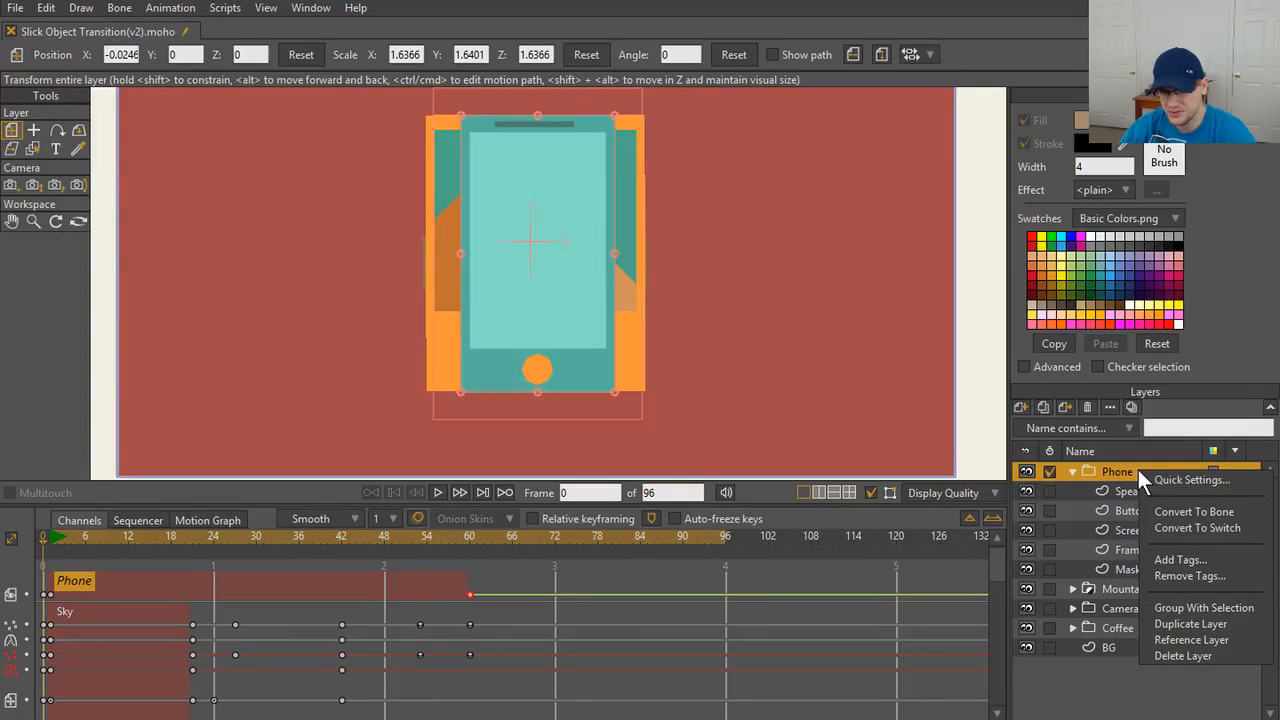
double_click(1116, 469)
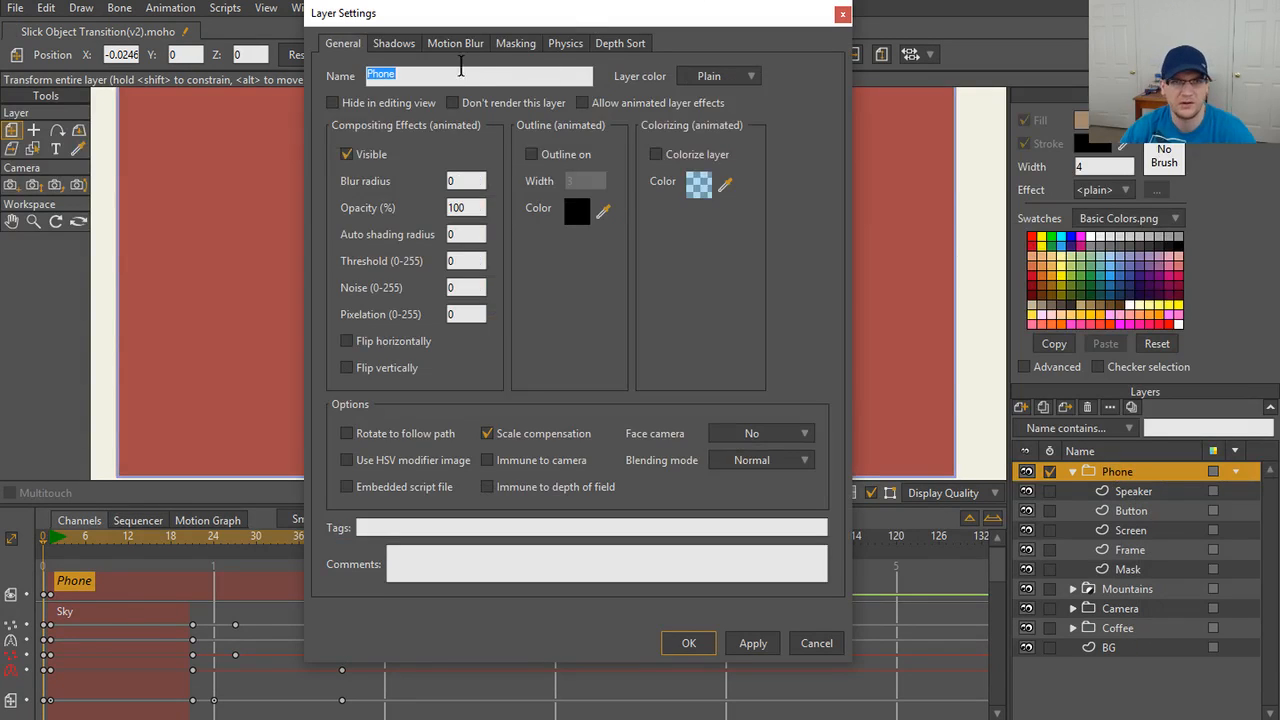
left_click(515, 43)
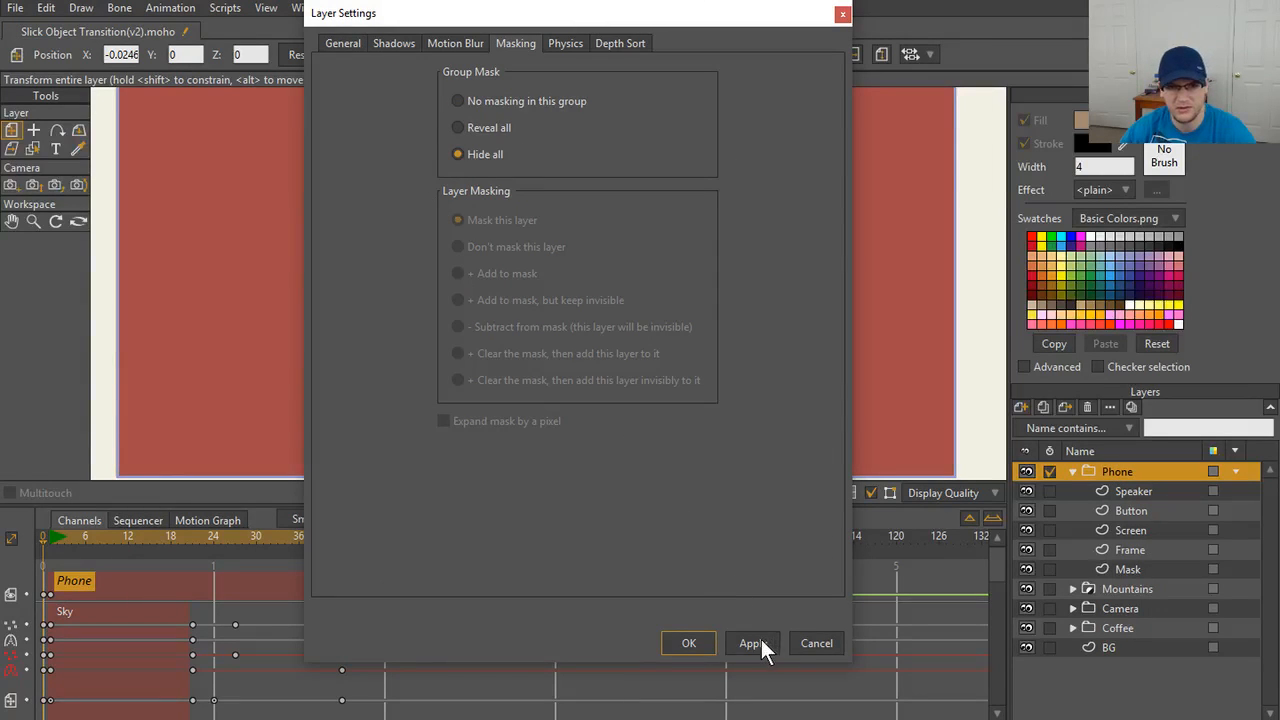
left_click(761, 642)
left_click(690, 643)
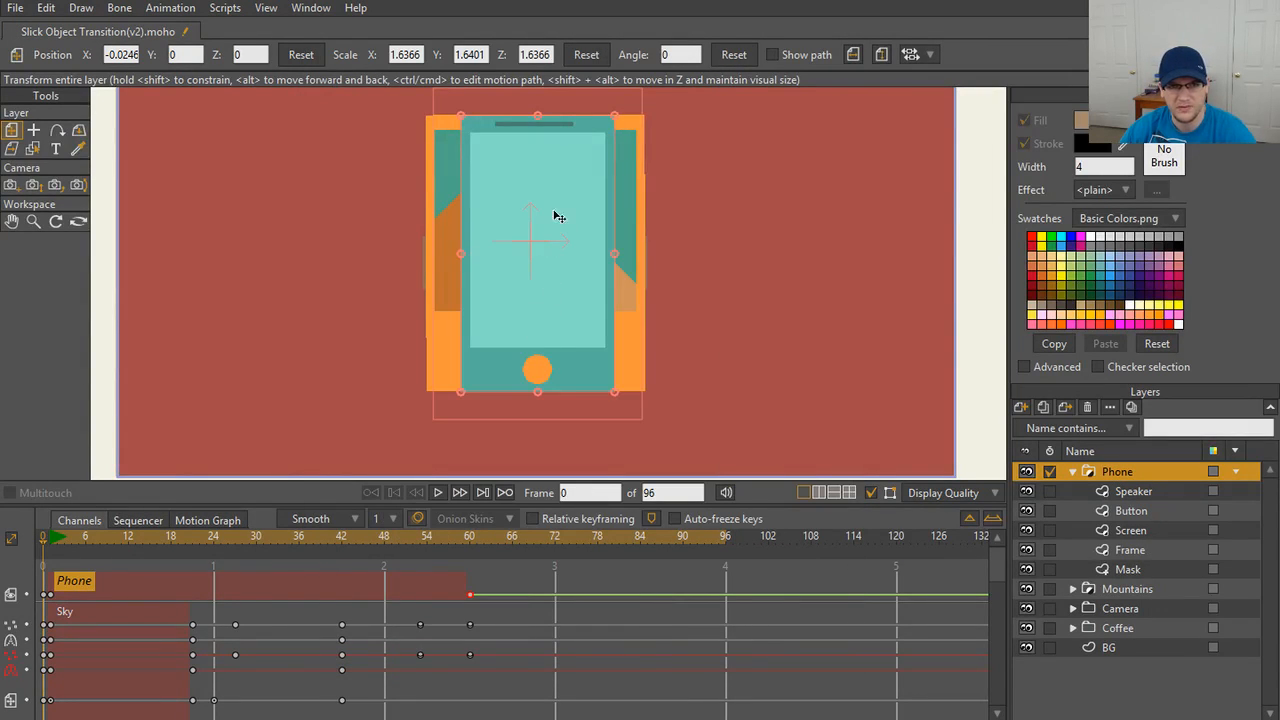
- Test the Mask layer by collapsing its lower edge up to Y 0.3261, and undo the move
left_click(1127, 569)
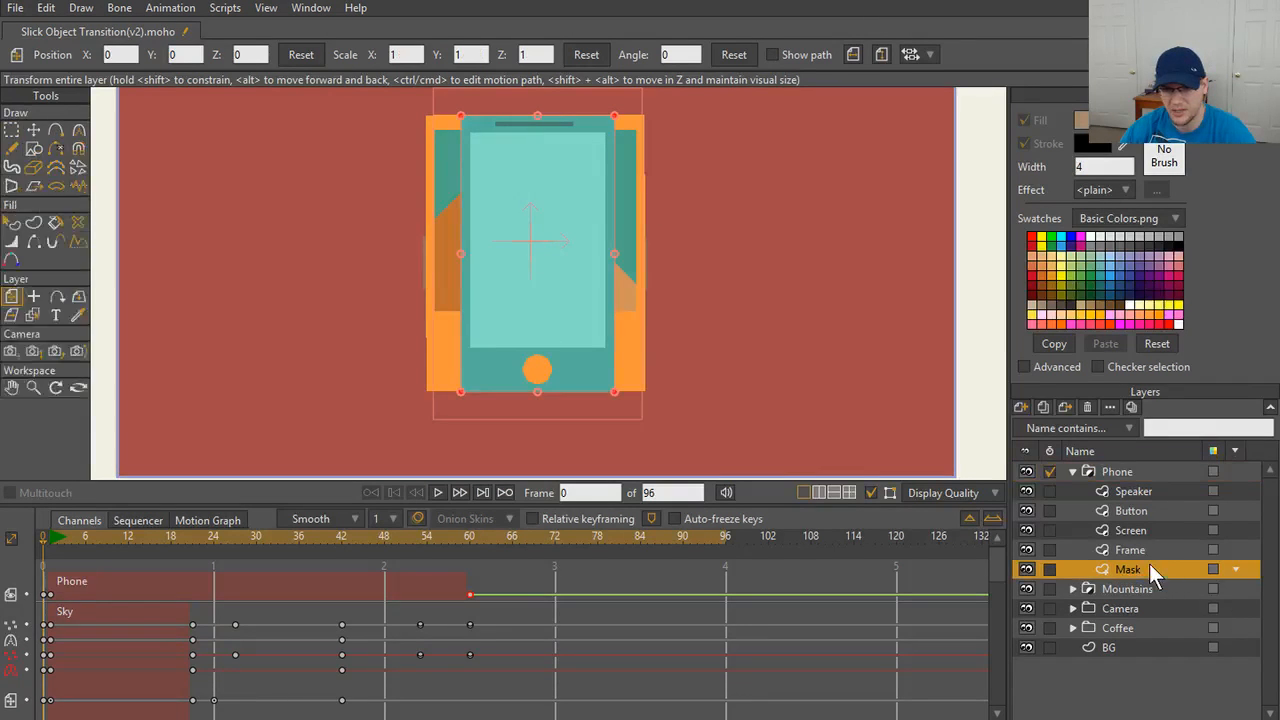
key("t")
left_click_drag(540, 400, 537, 120)
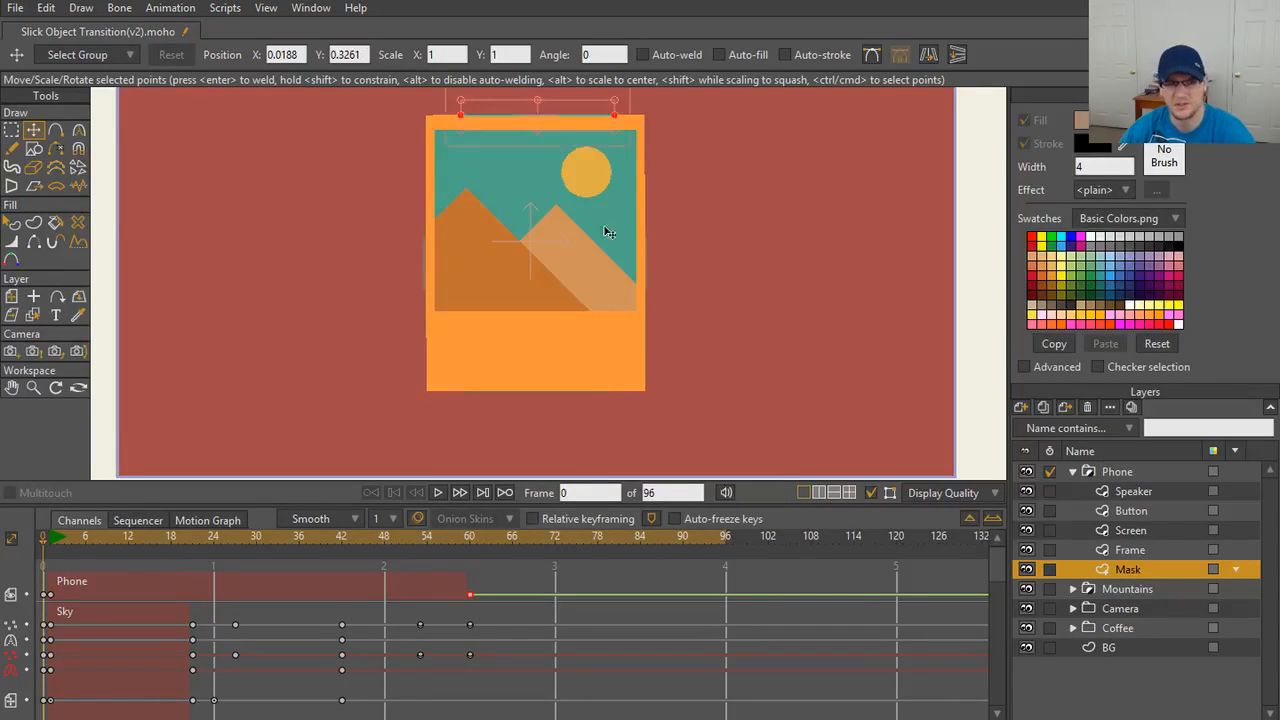
key("ctrl+z")
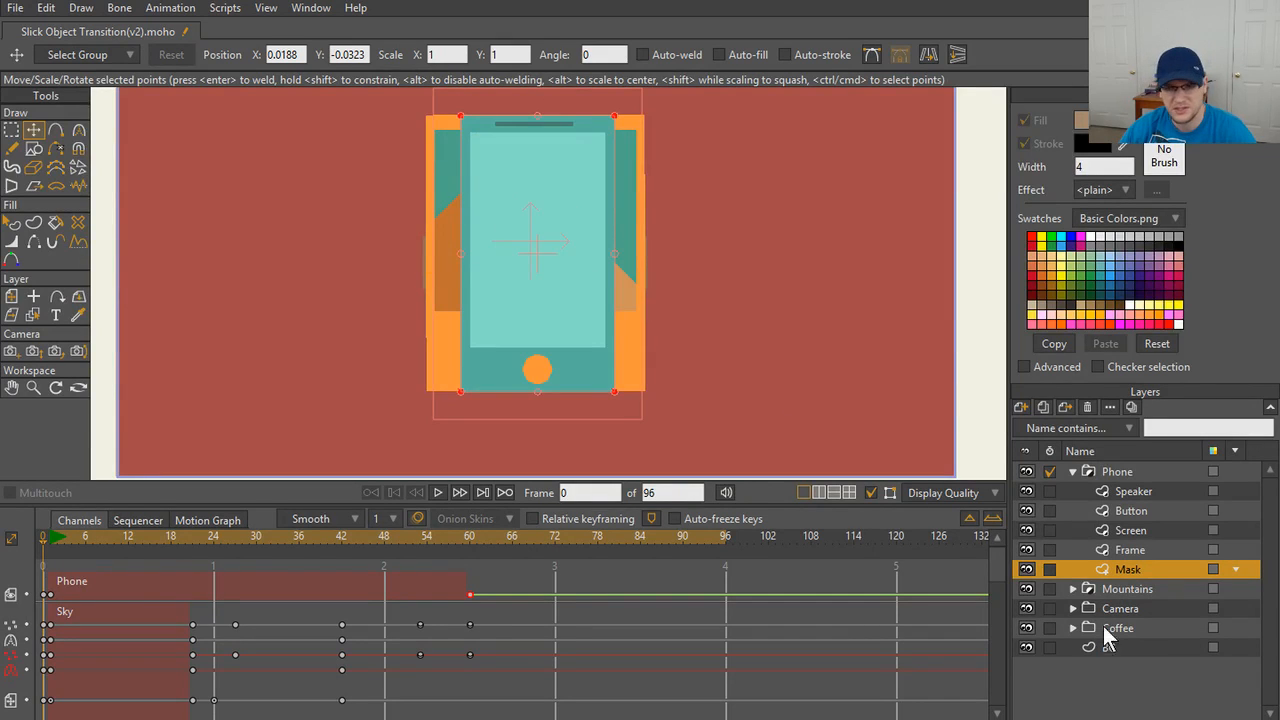
left_click(1073, 589)
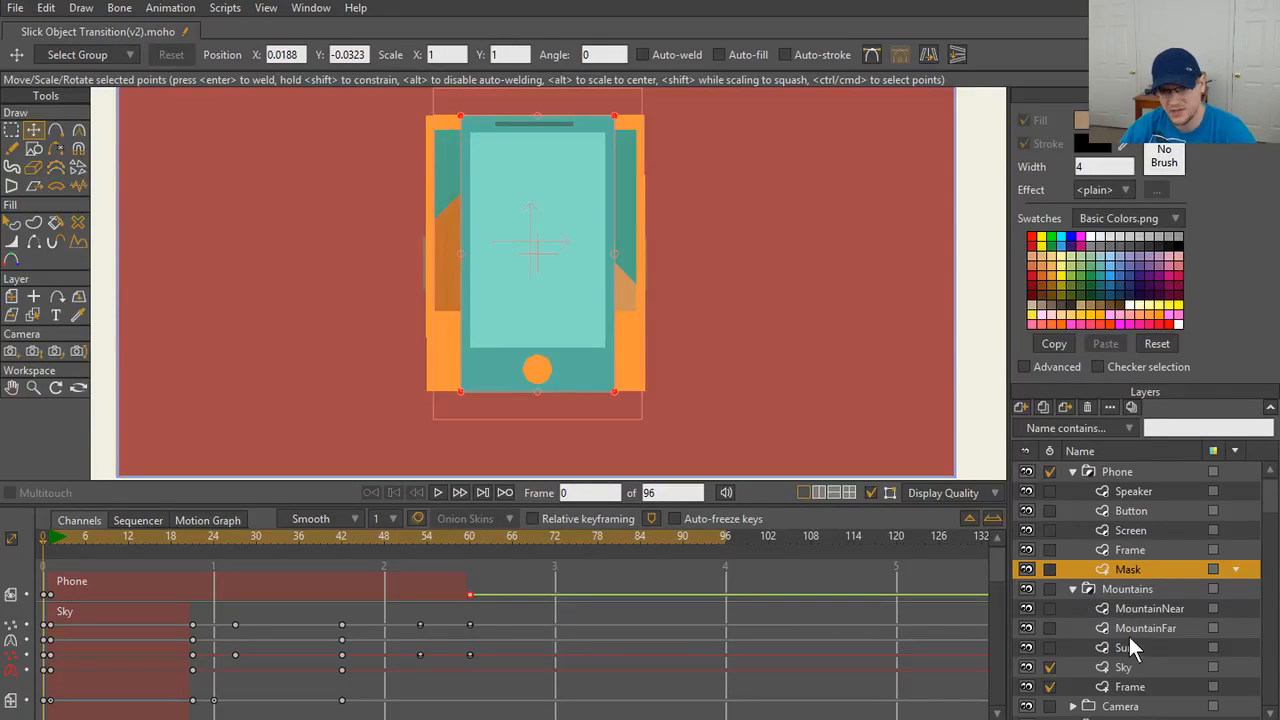
scroll(1150, 633, "down", 1)
scroll(1146, 617, "down", 1)
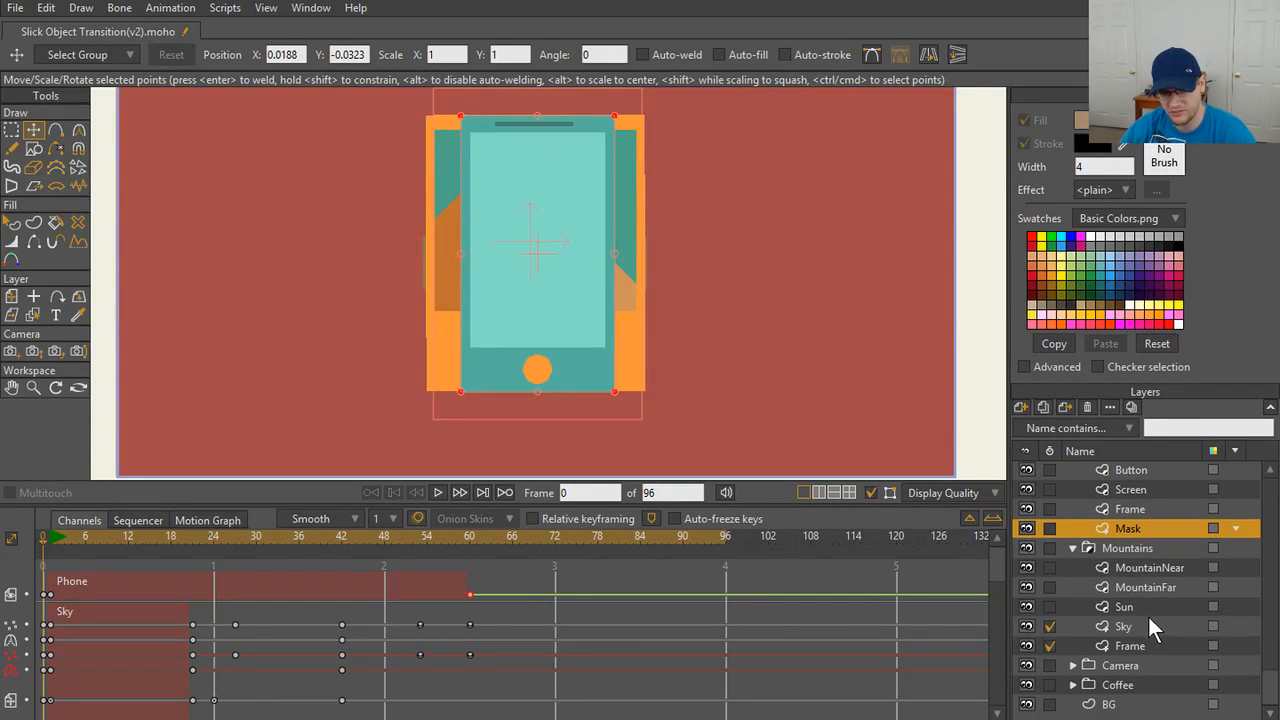
left_click(1074, 549)
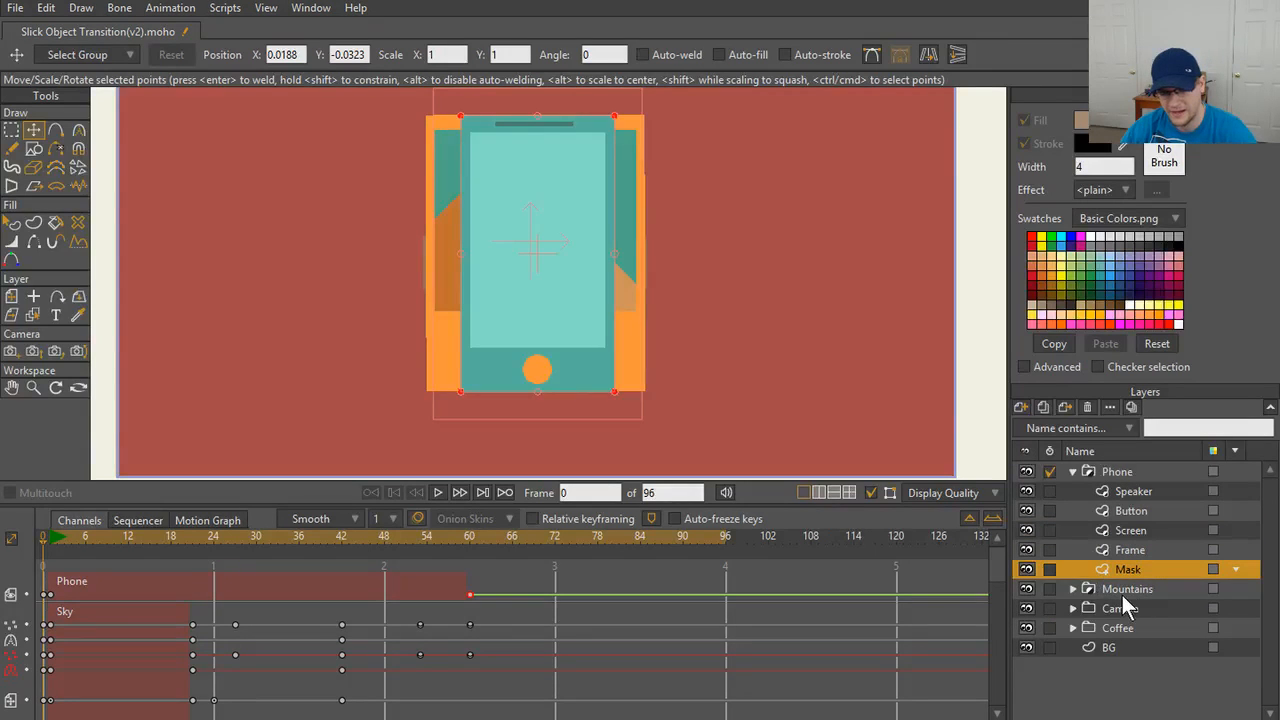
left_click(1072, 589)
left_click(1072, 588)
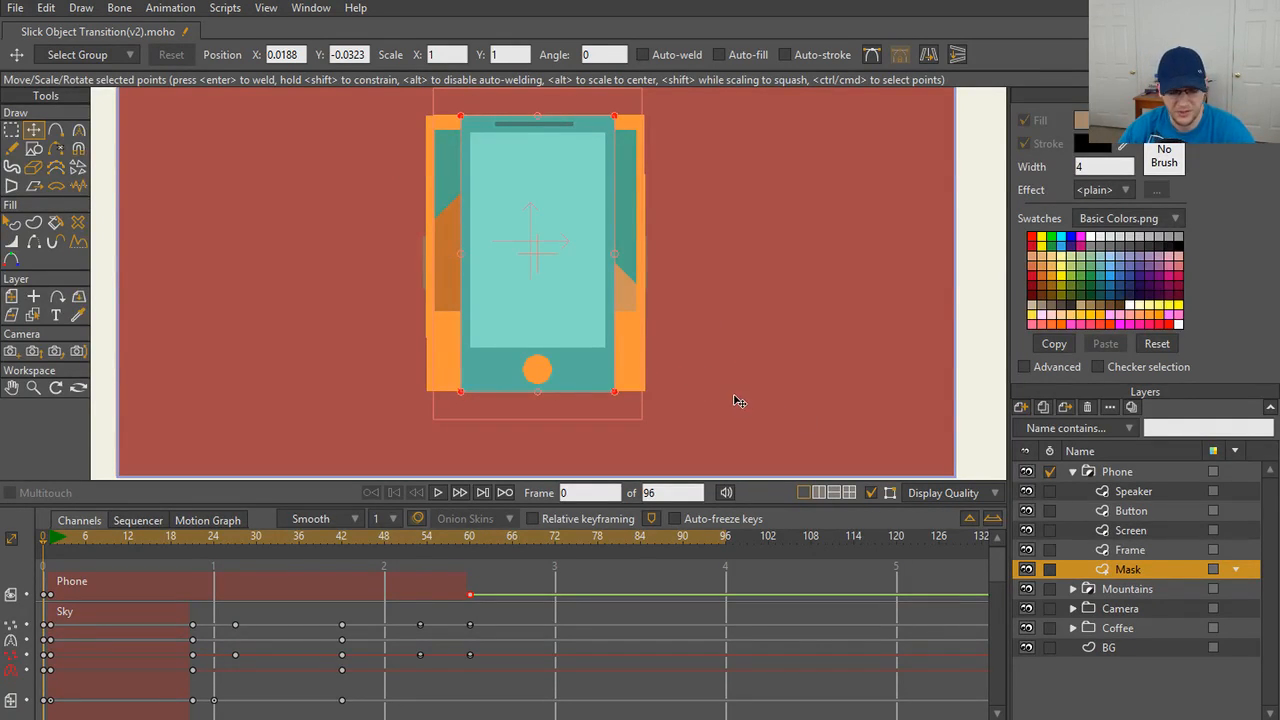
- Try scaling the Phone group vertically from its lower edge, and undo the change
scroll(737, 390, "up", 2)
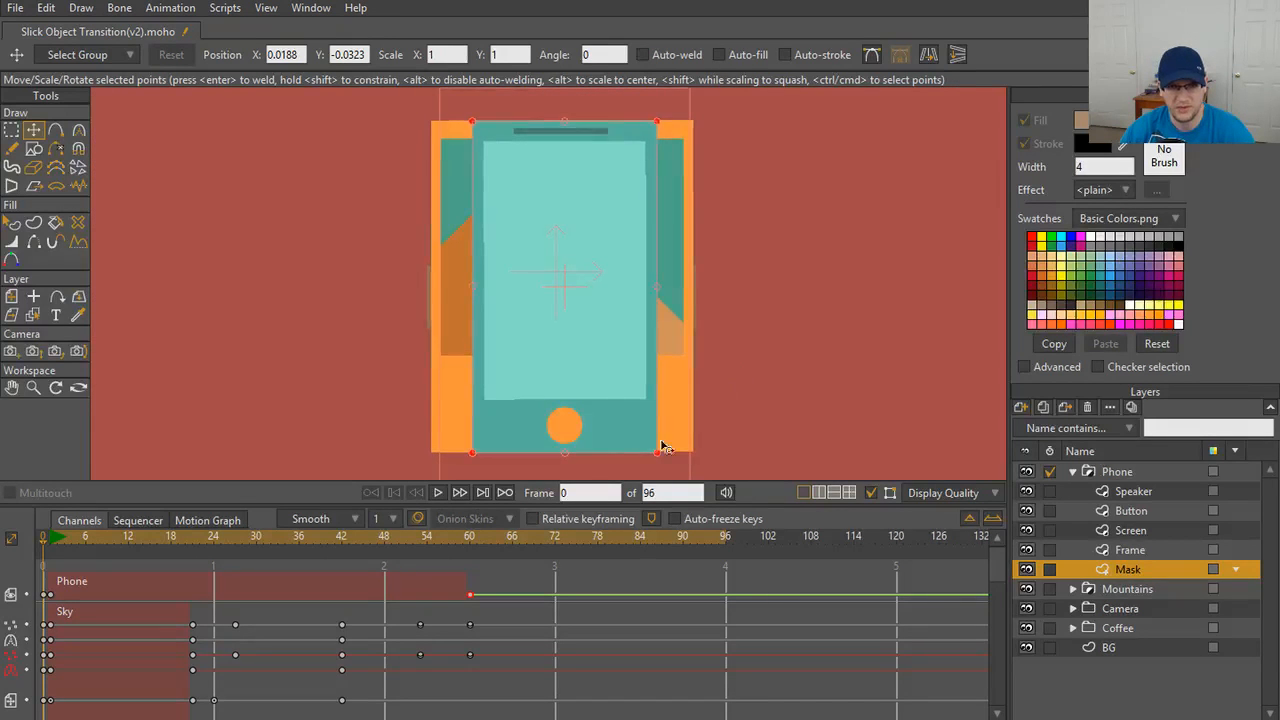
left_click(1166, 474)
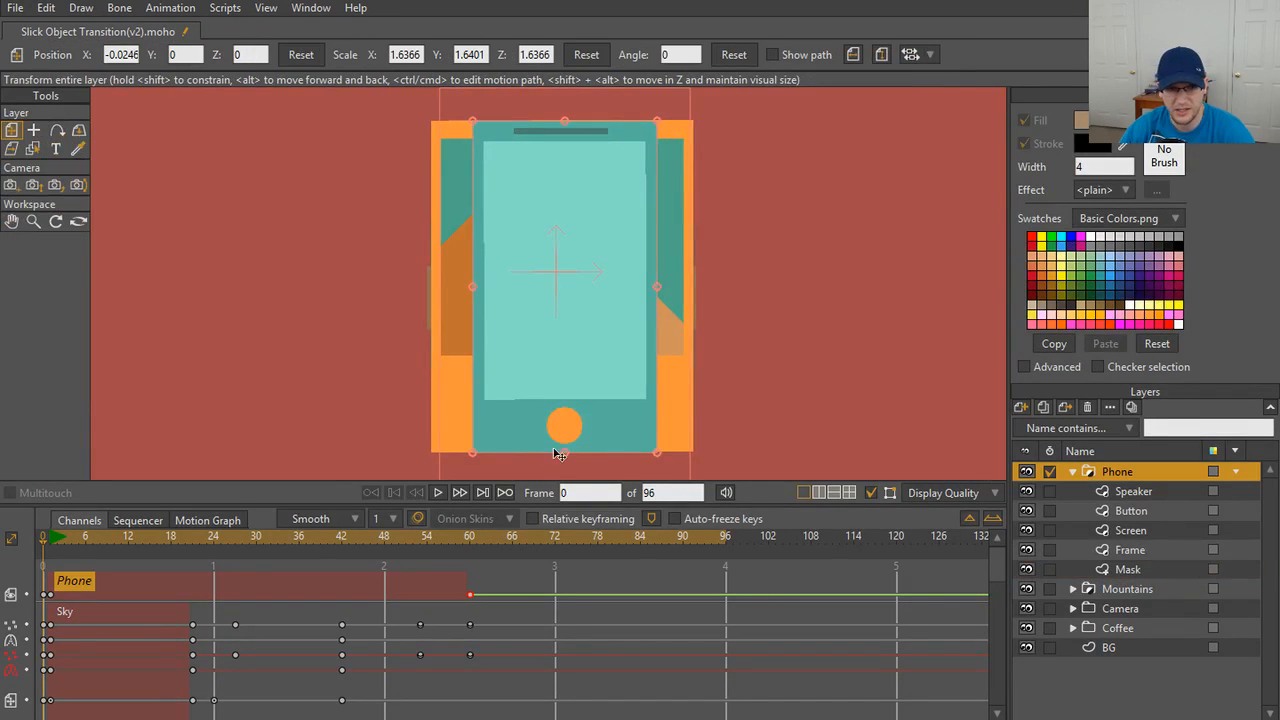
left_click_drag(565, 455, 566, 370)
key("ctrl+z")
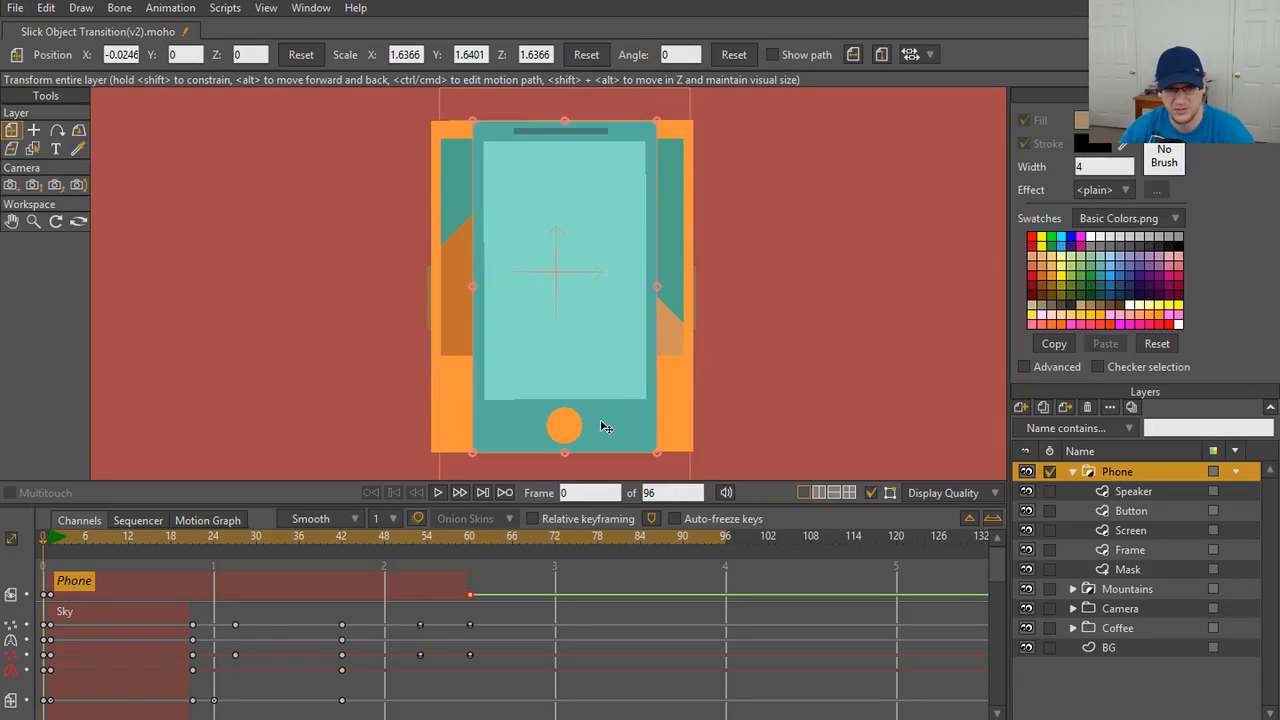
- Move the Phone group's visibility keyframe to frame 53, with the Mask layer selected
left_click(1143, 568)
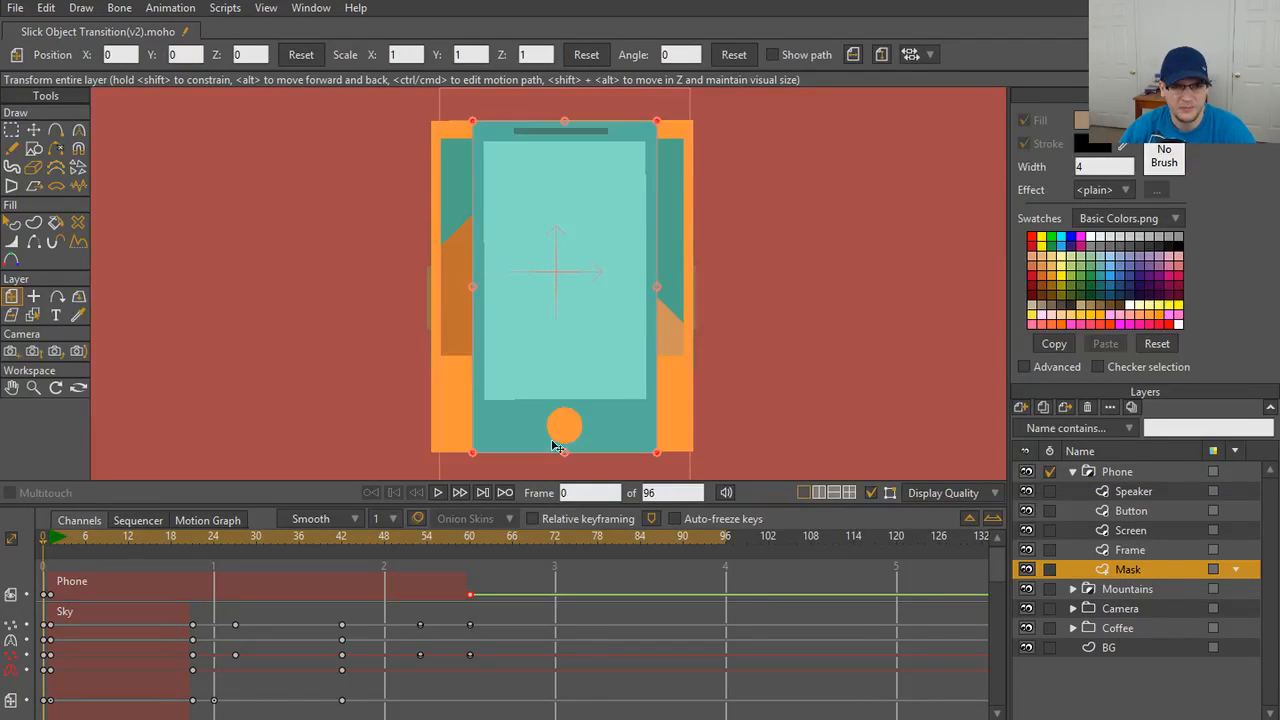
mouse_move(409, 531)
left_mouse_down()
mouse_move(474, 536)
mouse_move(418, 535)
left_mouse_up()
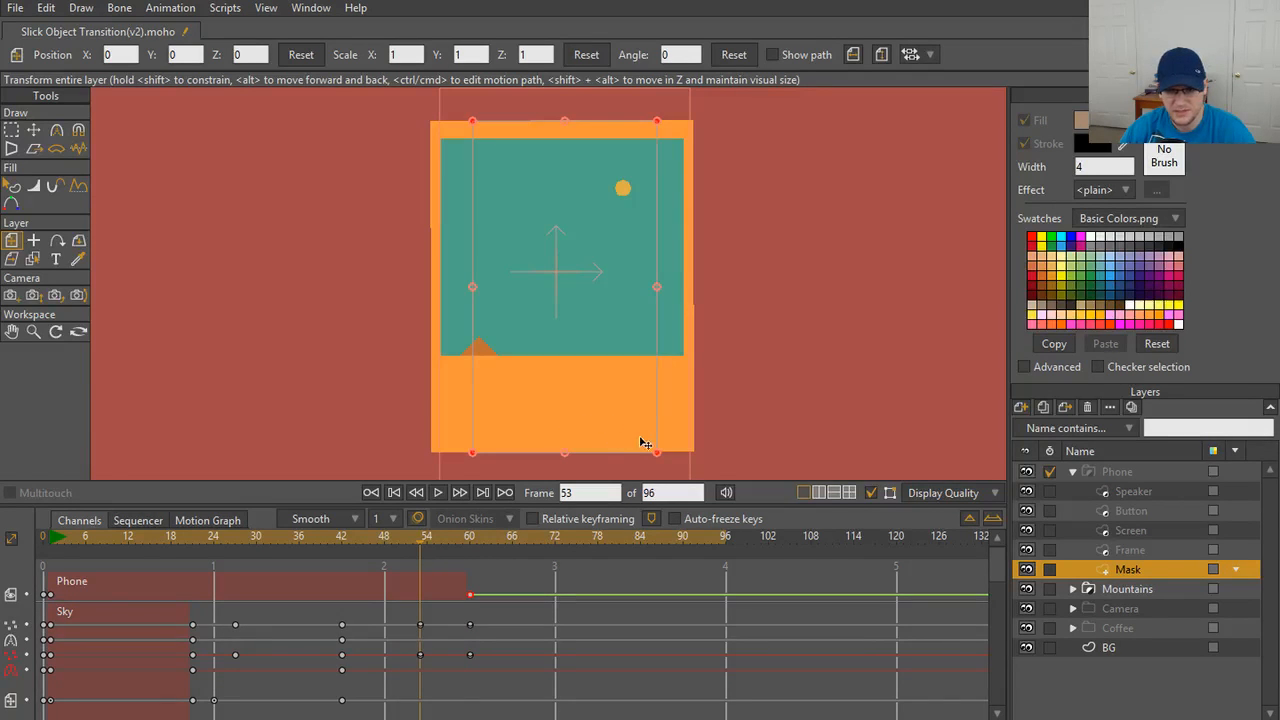
left_click_drag(470, 595, 421, 595)
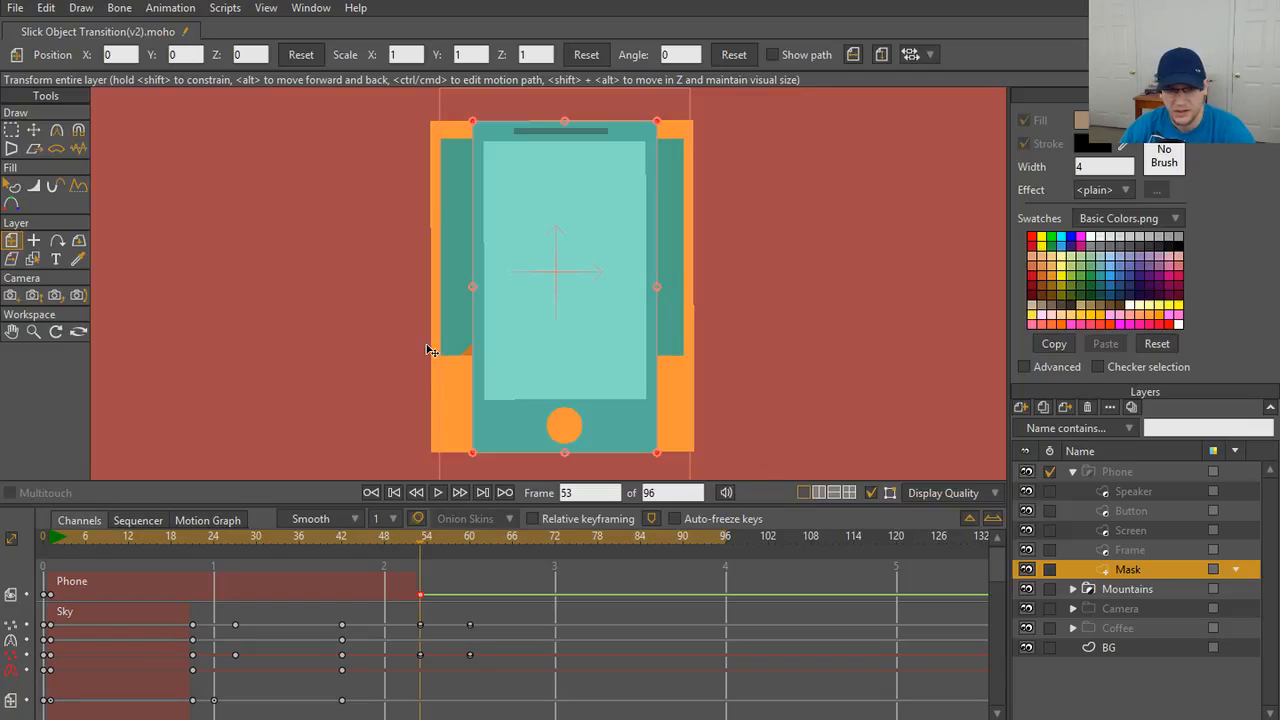
- At frame 53, select the Mask's two lower points and raise them to Y 0.30, near the phone's top edge
key("g")
mouse_move(446, 444)
left_mouse_down()
mouse_move(712, 454)
mouse_move(523, 489)
mouse_move(446, 448)
left_mouse_up()
key("t")
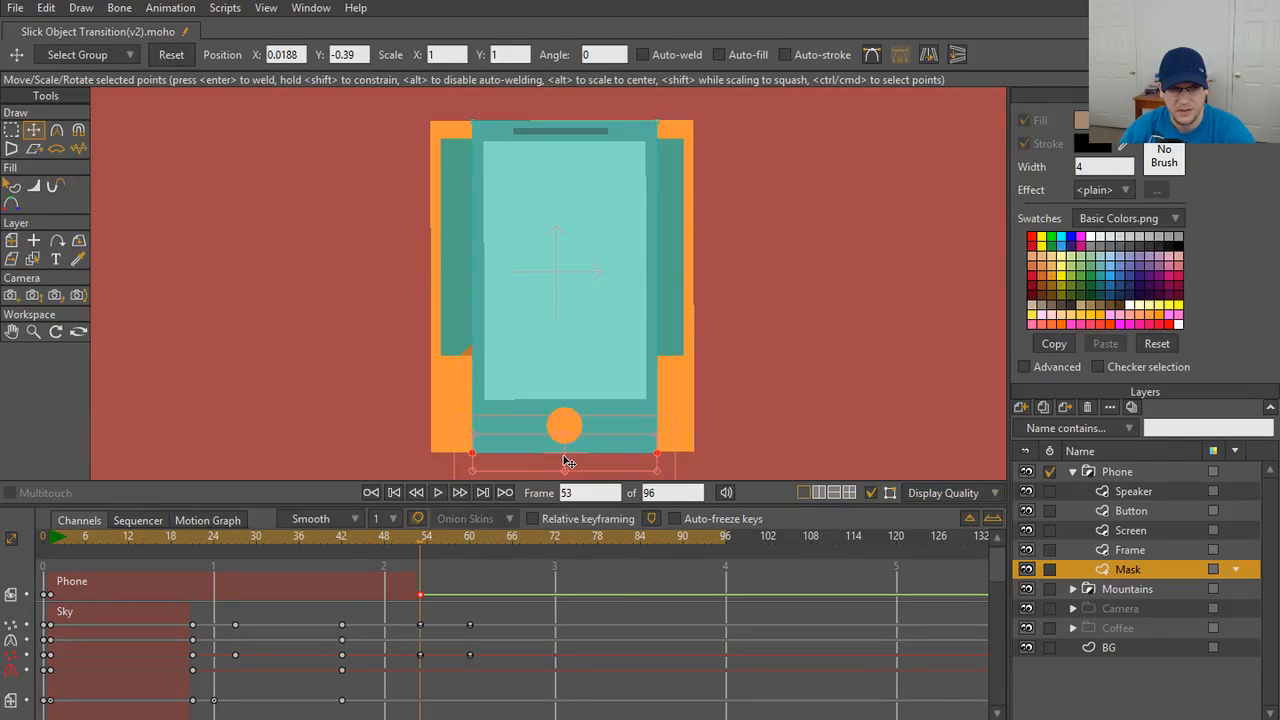
left_click_drag(565, 461, 561, 236)
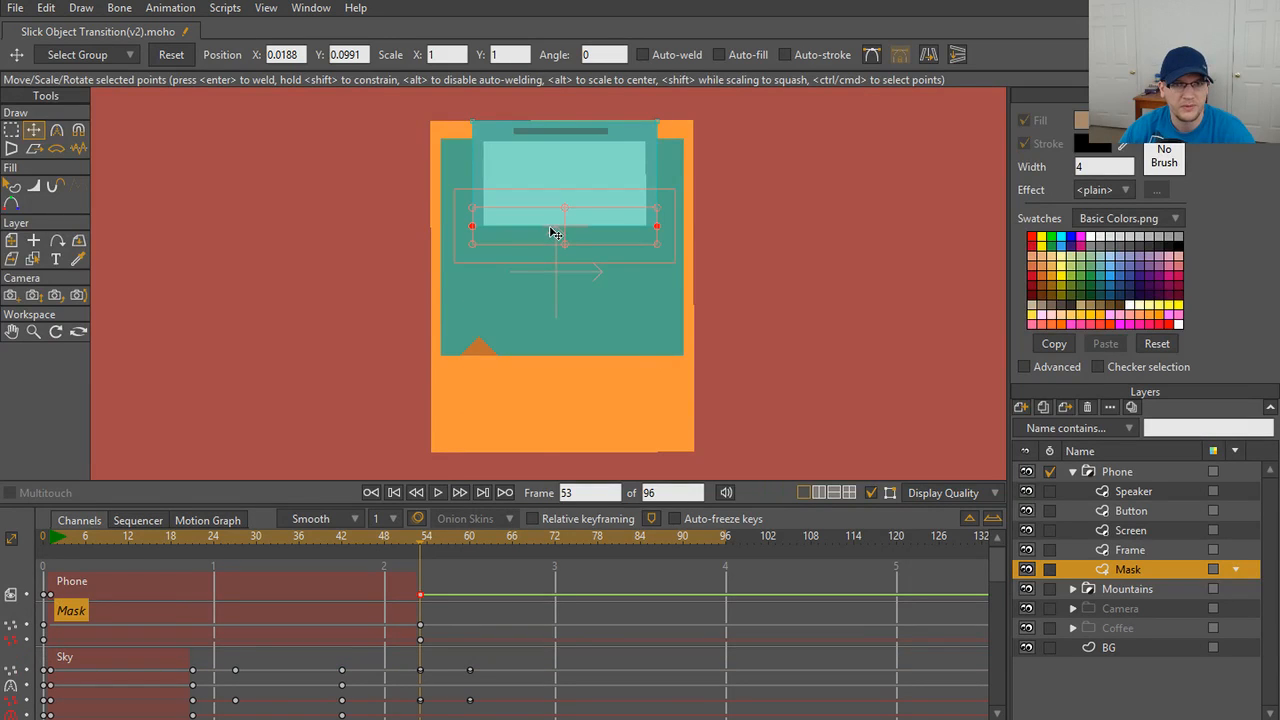
left_click(348, 54)
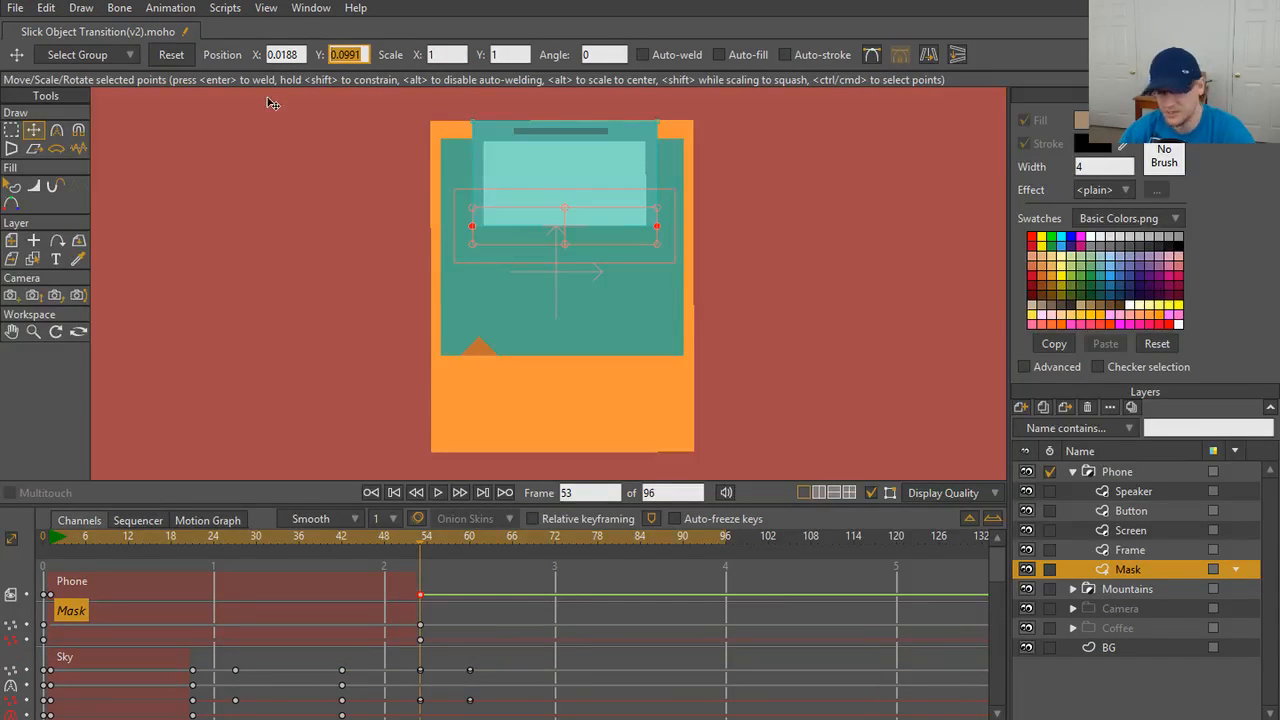
type("0")
key("Return")
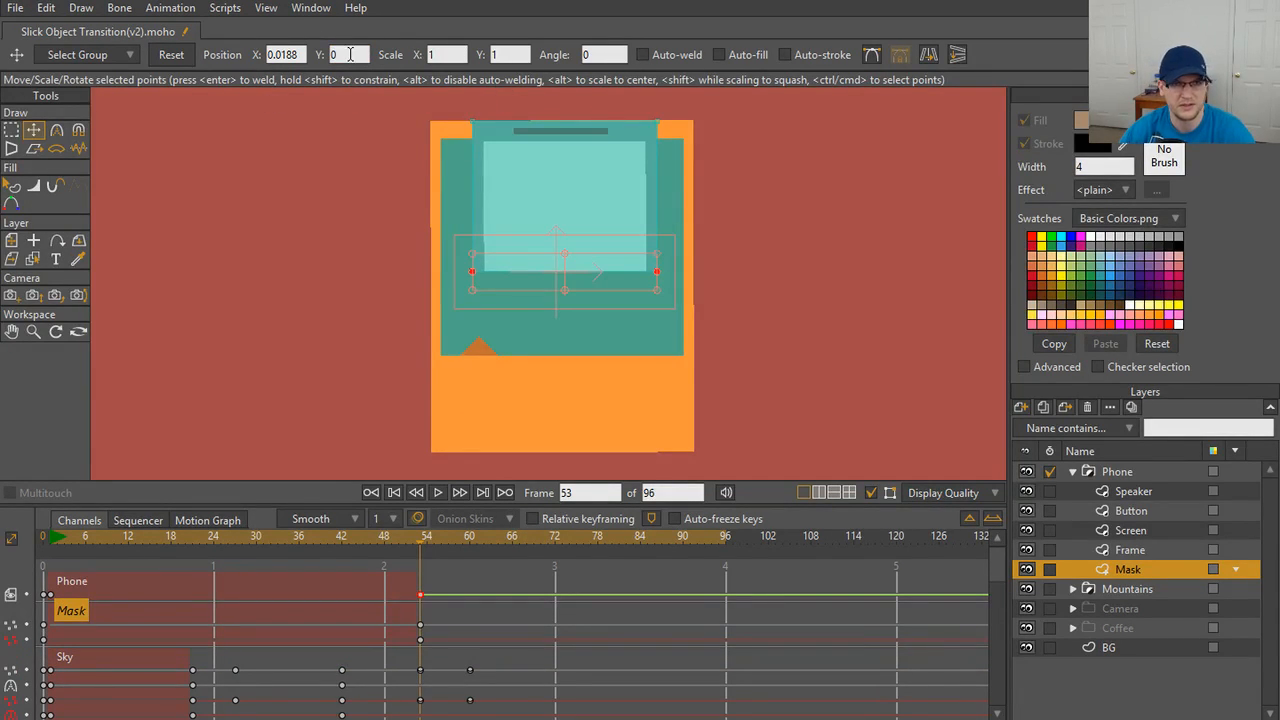
left_click(350, 54)
scroll(350, 54, "down", 4)
scroll(352, 54, "up", 8)
scroll(353, 53, "down", 1)
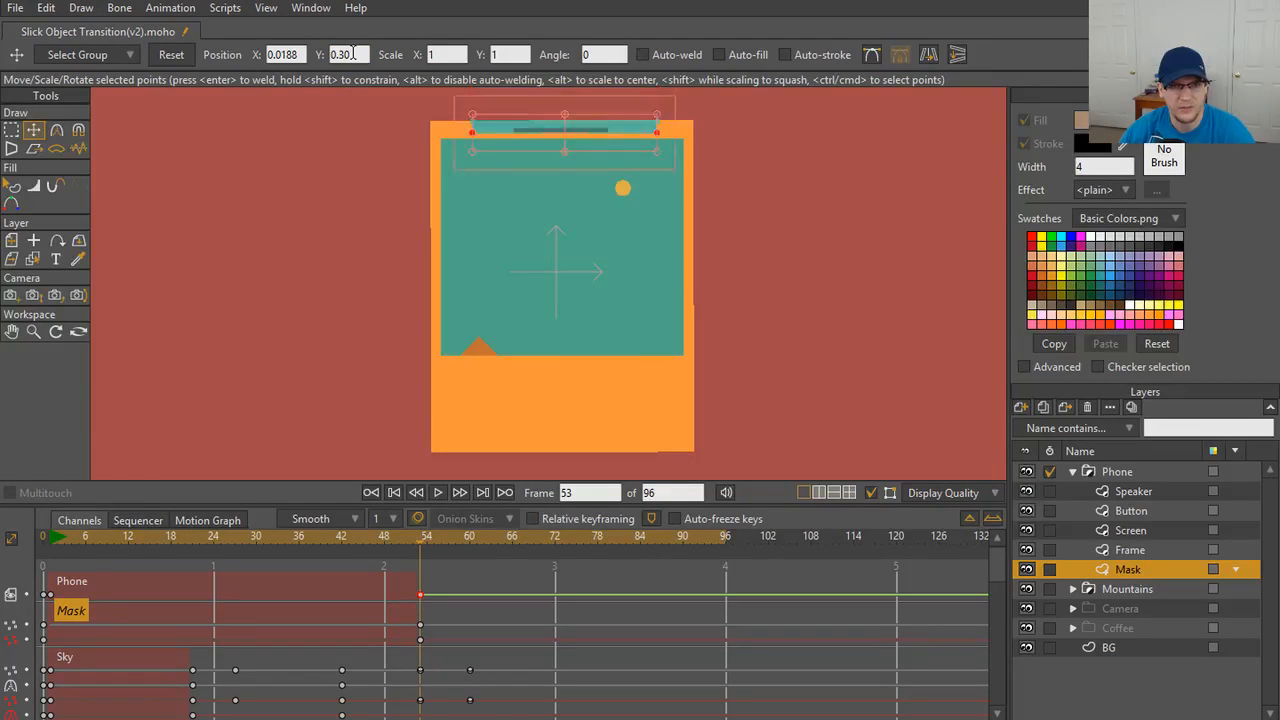
- Reselect the Mask's two lower points and raise them to Y 0.3252, close to the picture frame's upper edge
scroll(743, 143, "up", 3)
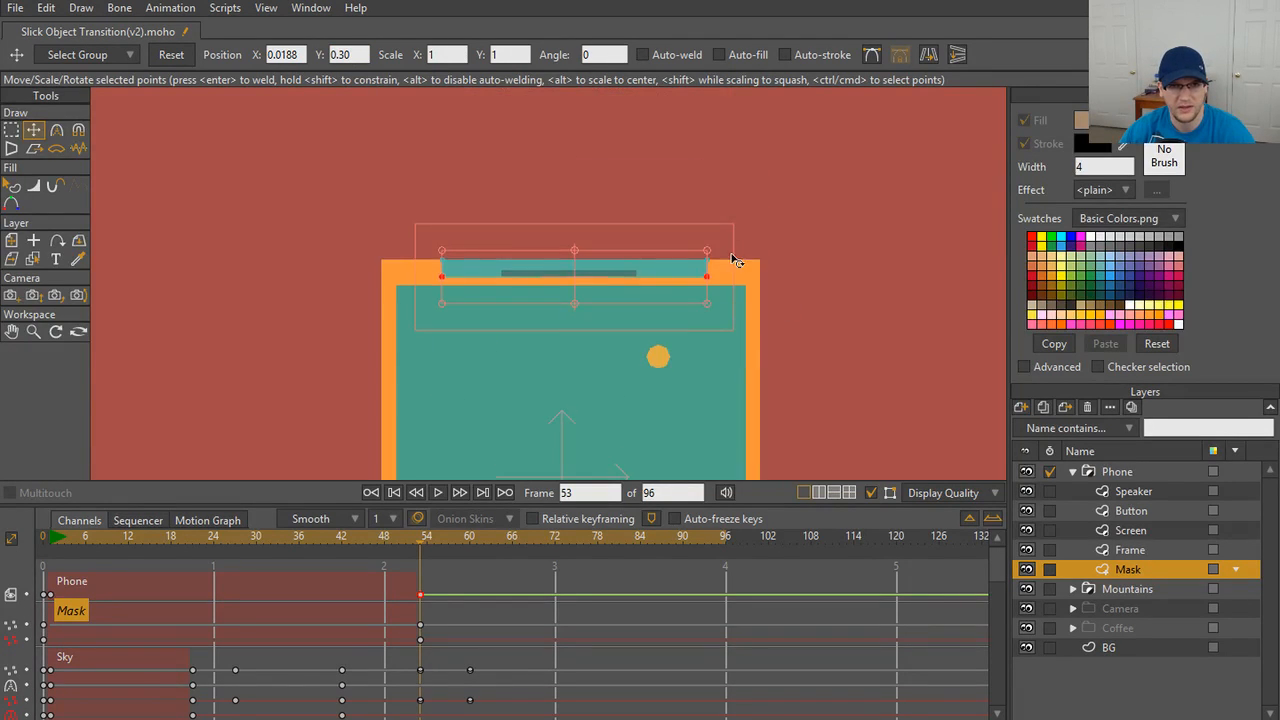
scroll(634, 329, "up", 3)
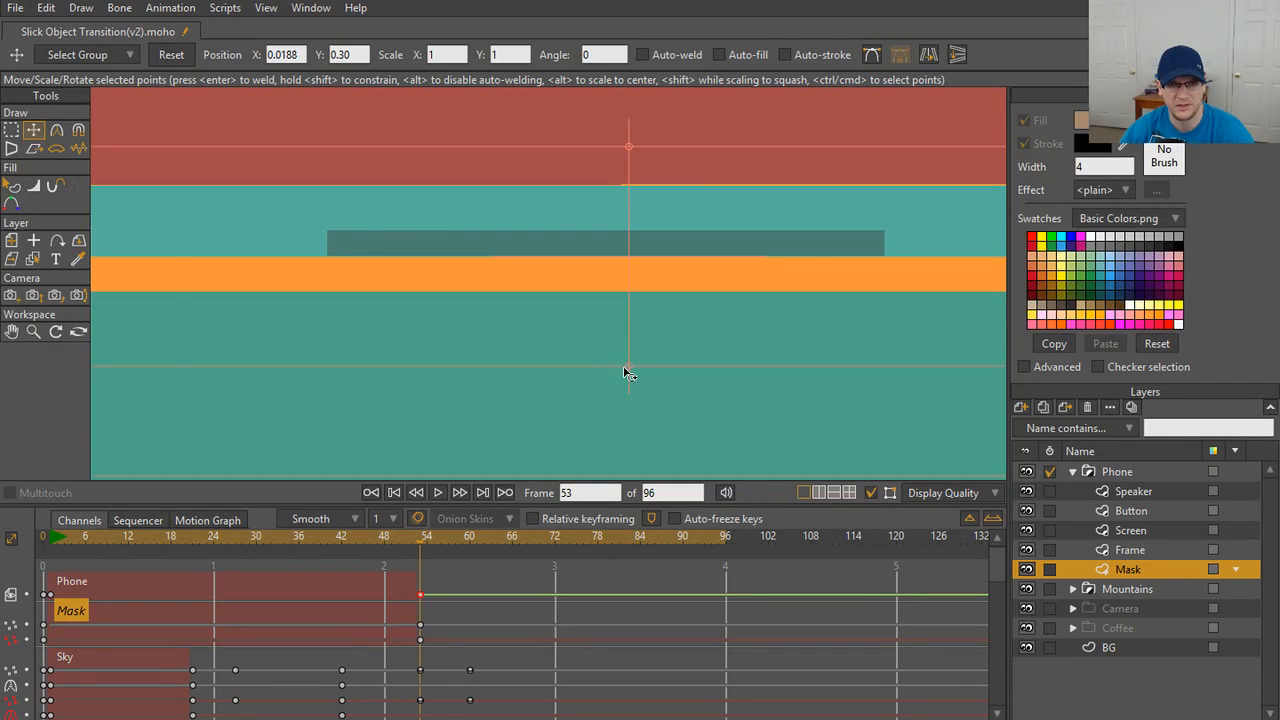
scroll(626, 369, "down", 1)
left_click_drag(614, 353, 617, 323)
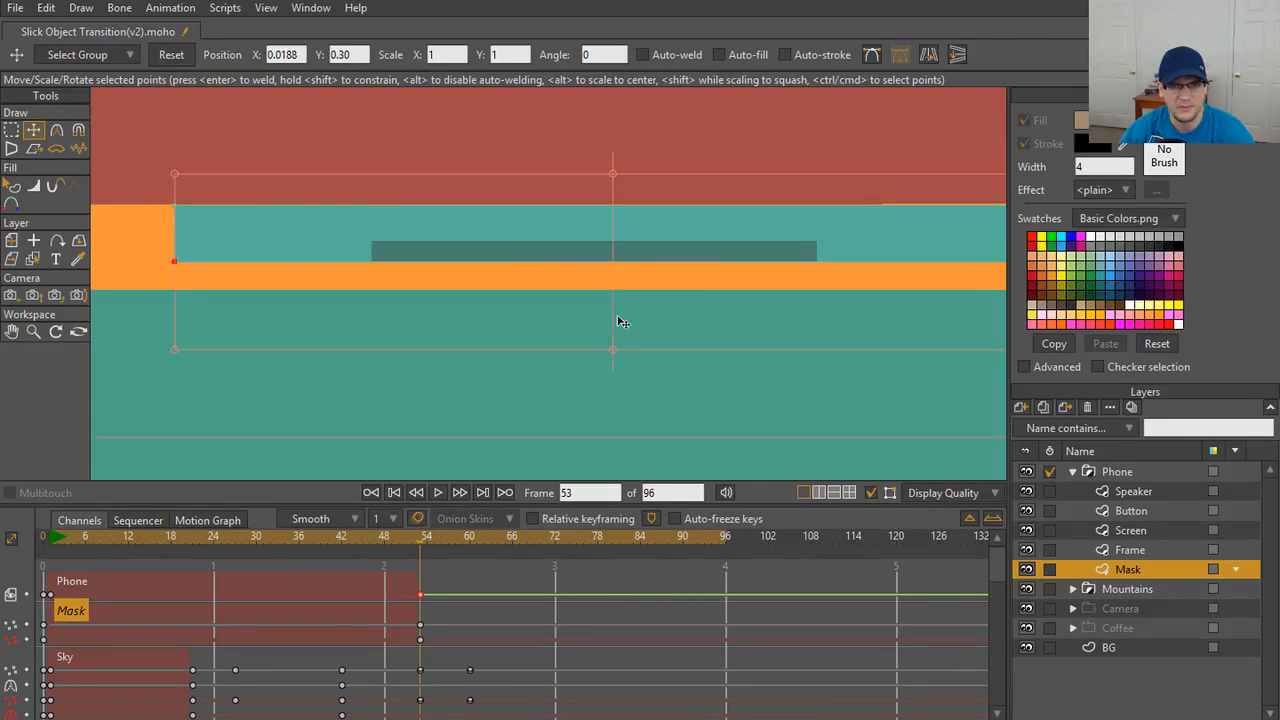
scroll(622, 268, "down", 3)
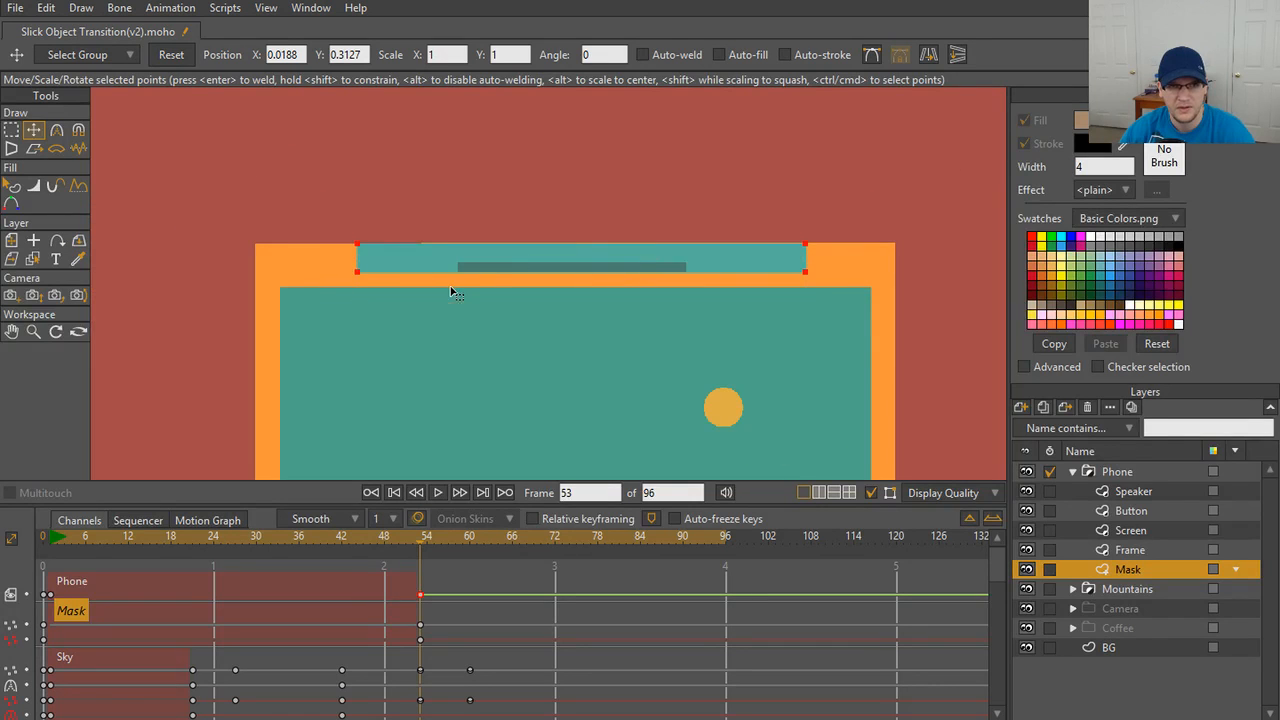
key("g")
mouse_move(343, 275)
left_mouse_down()
mouse_move(722, 269)
mouse_move(657, 306)
mouse_move(331, 274)
mouse_move(345, 266)
left_mouse_up()
key("t")
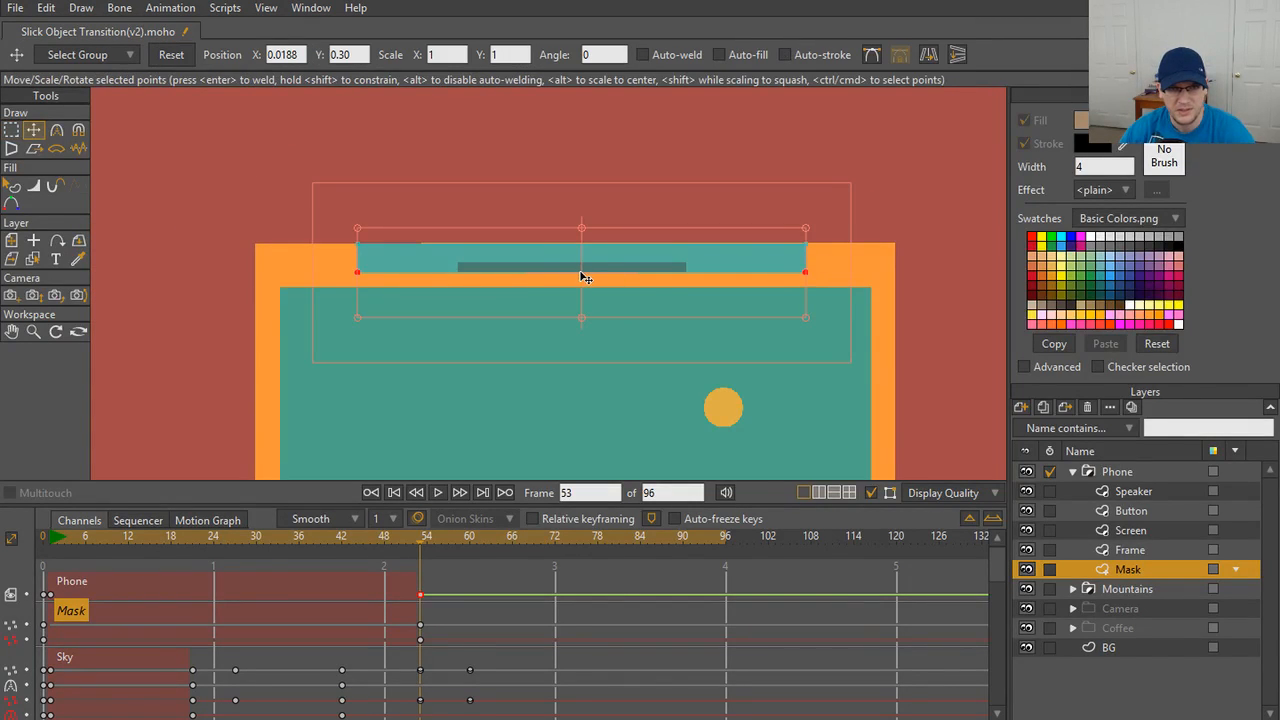
left_click_drag(585, 277, 584, 249)
- Fine-tune the Mask's lower points to Y 0.3255 and render frame 53 to check that the phone is hidden
scroll(607, 310, "up", 3)
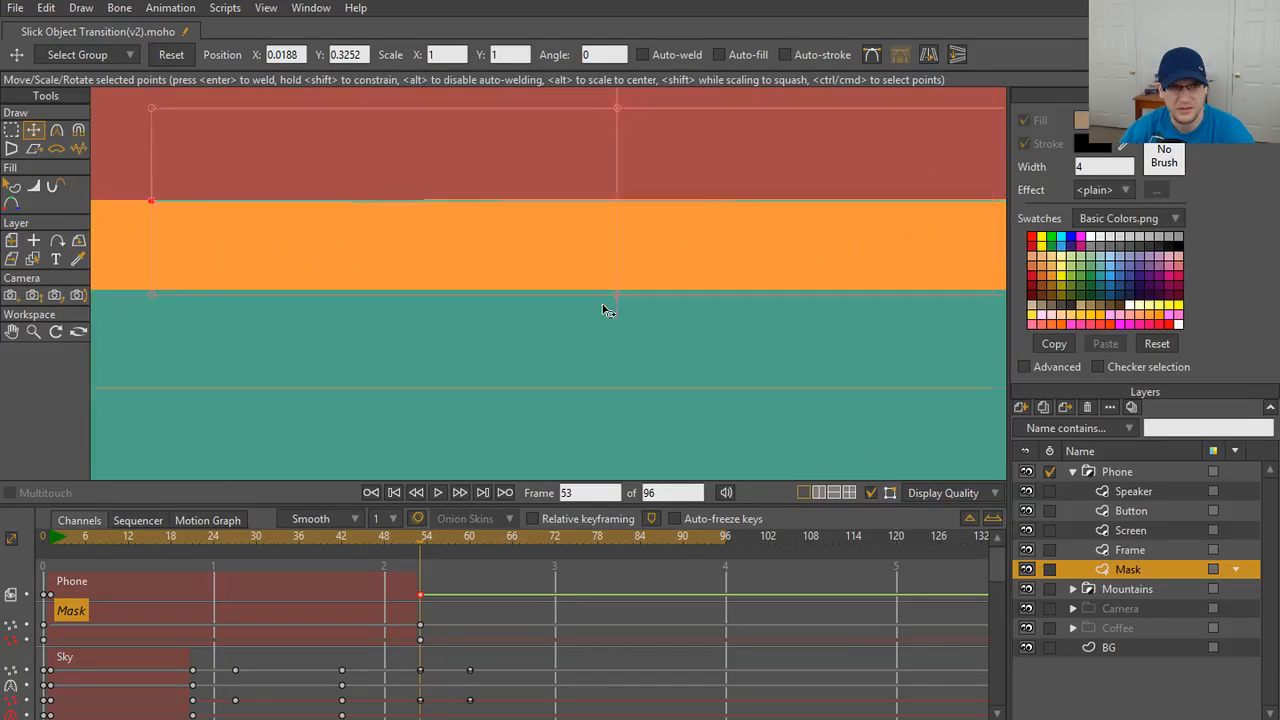
scroll(586, 343, "up", 5)
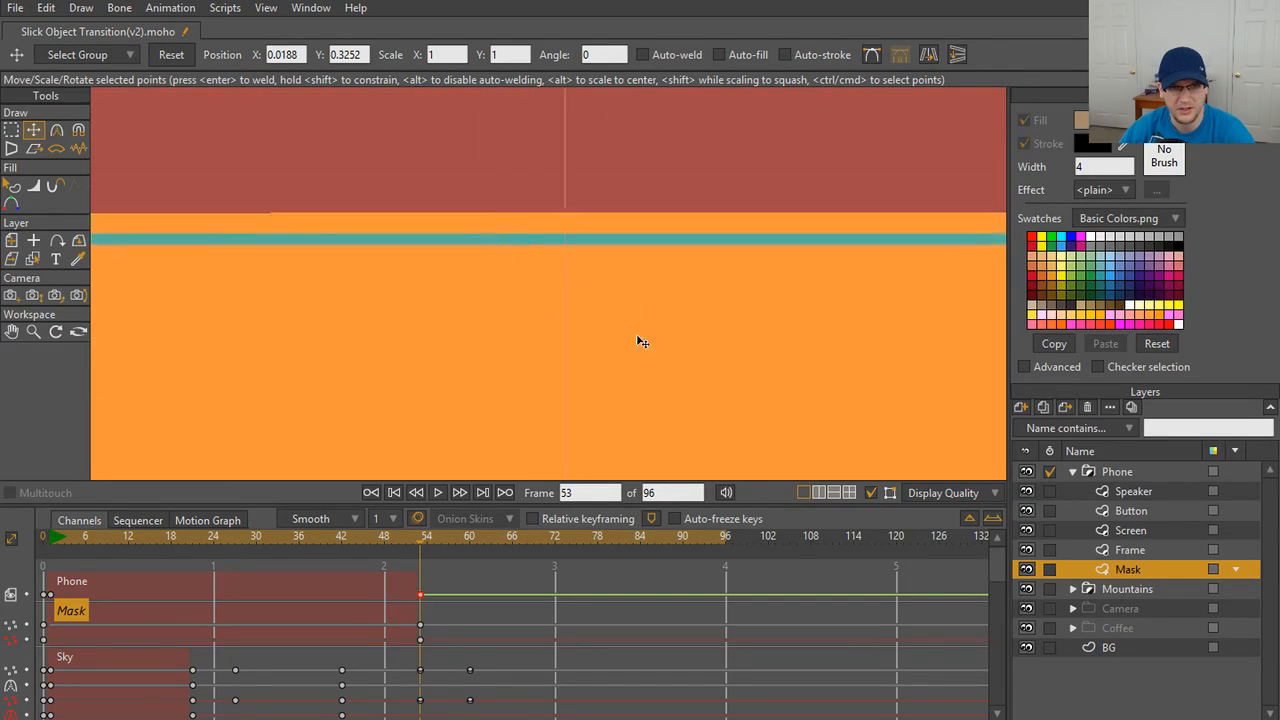
scroll(638, 341, "up", 2)
left_click_drag(698, 299, 700, 277)
scroll(620, 340, "down", 4)
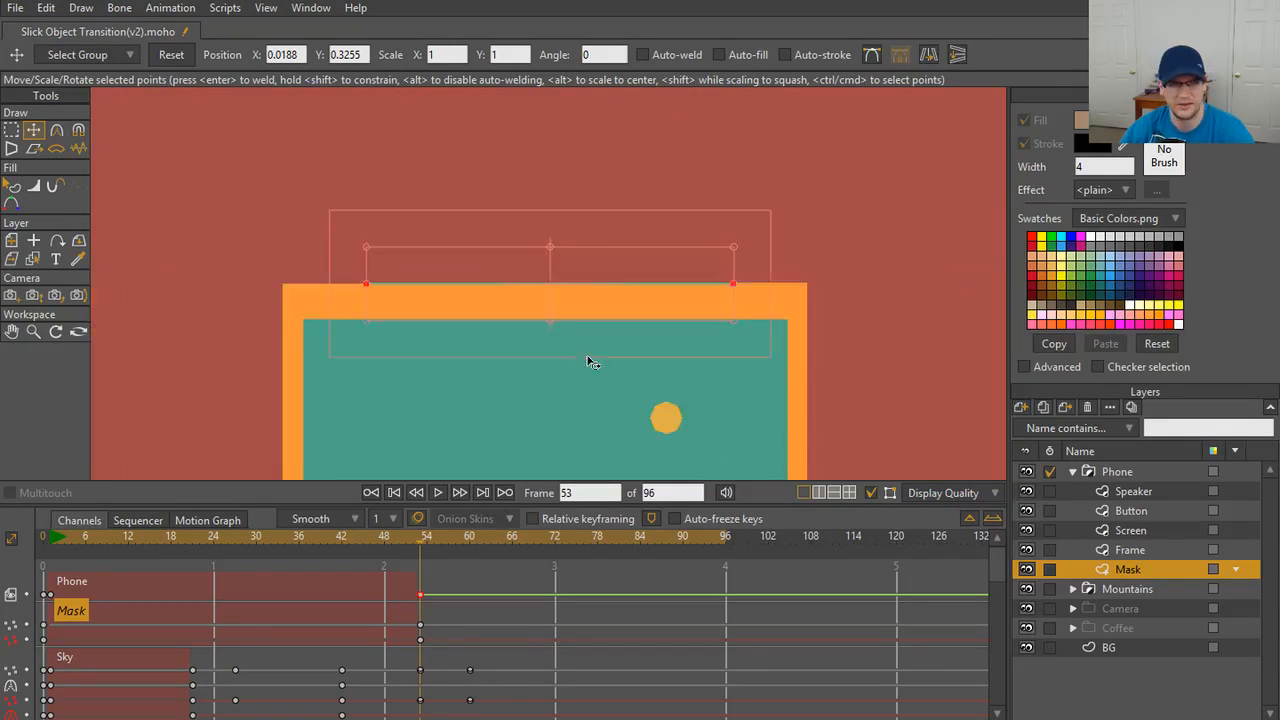
key("ctrl+r")
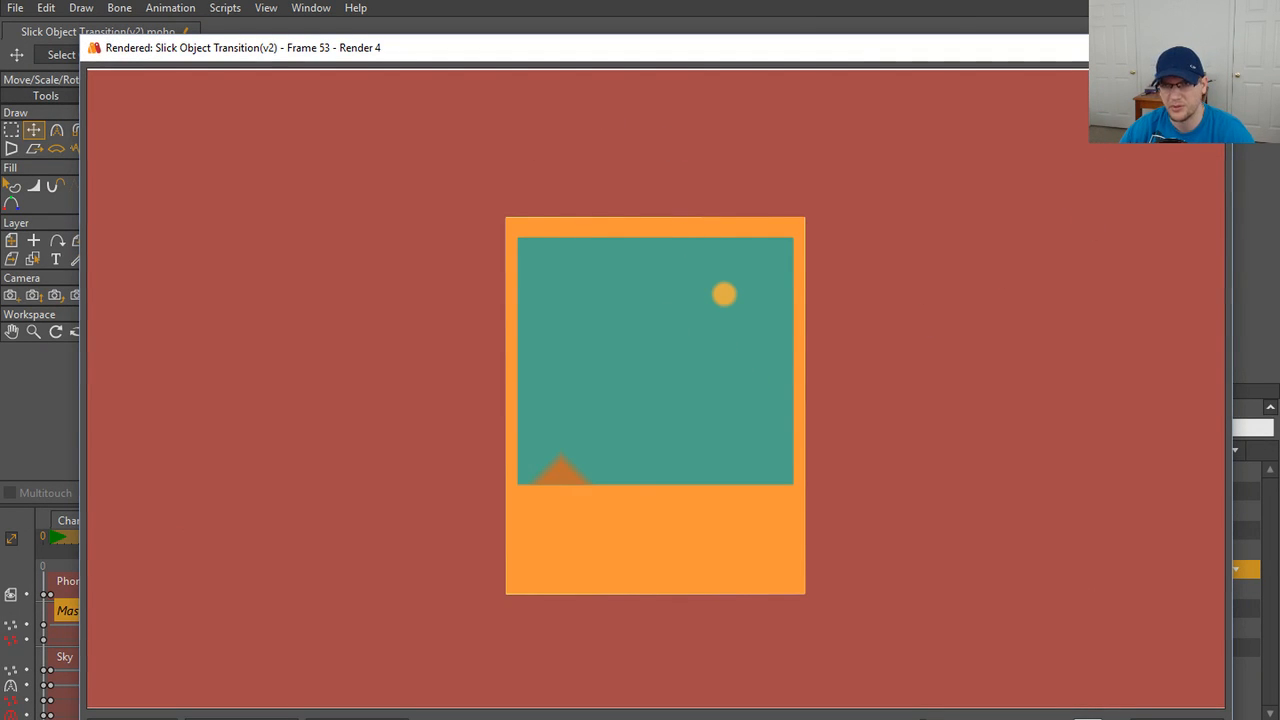
key("Escape")
- Copy the Mask's point keyframes from frame 0 to frame 60 and play the animation
scroll(271, 408, "down", 4)
left_click_drag(298, 408, 356, 284)
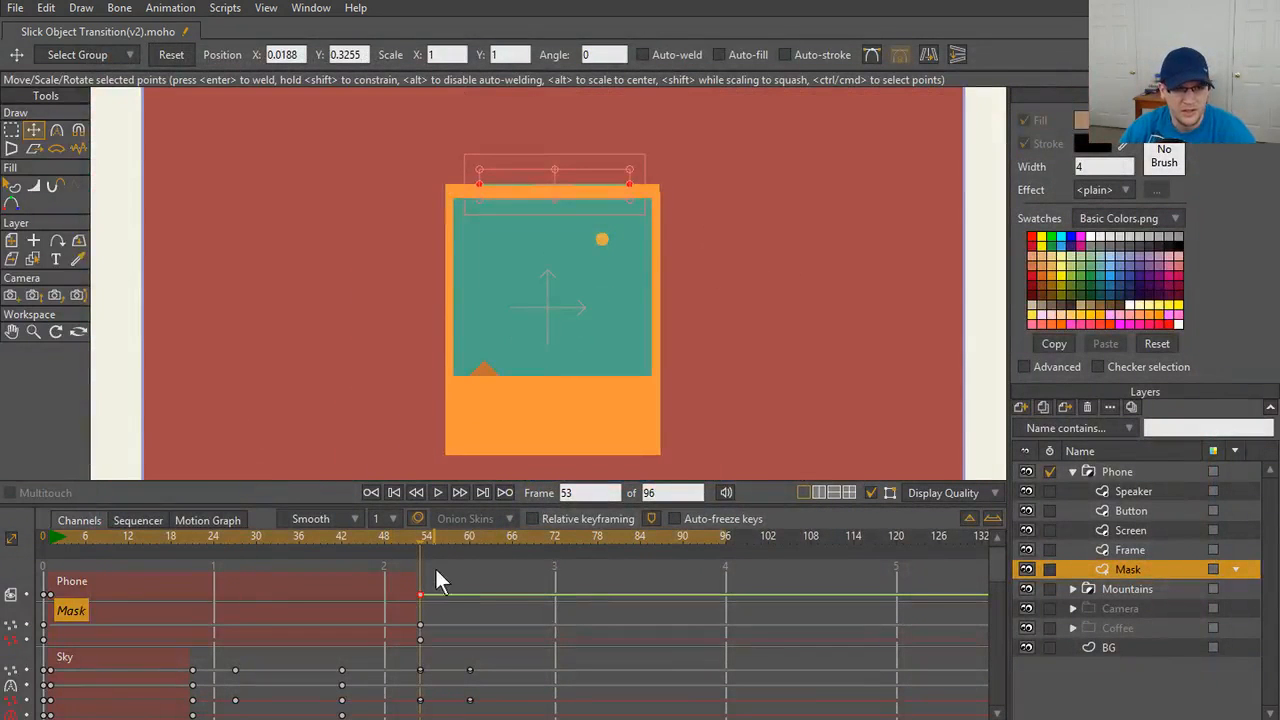
left_click_drag(418, 546, 465, 545)
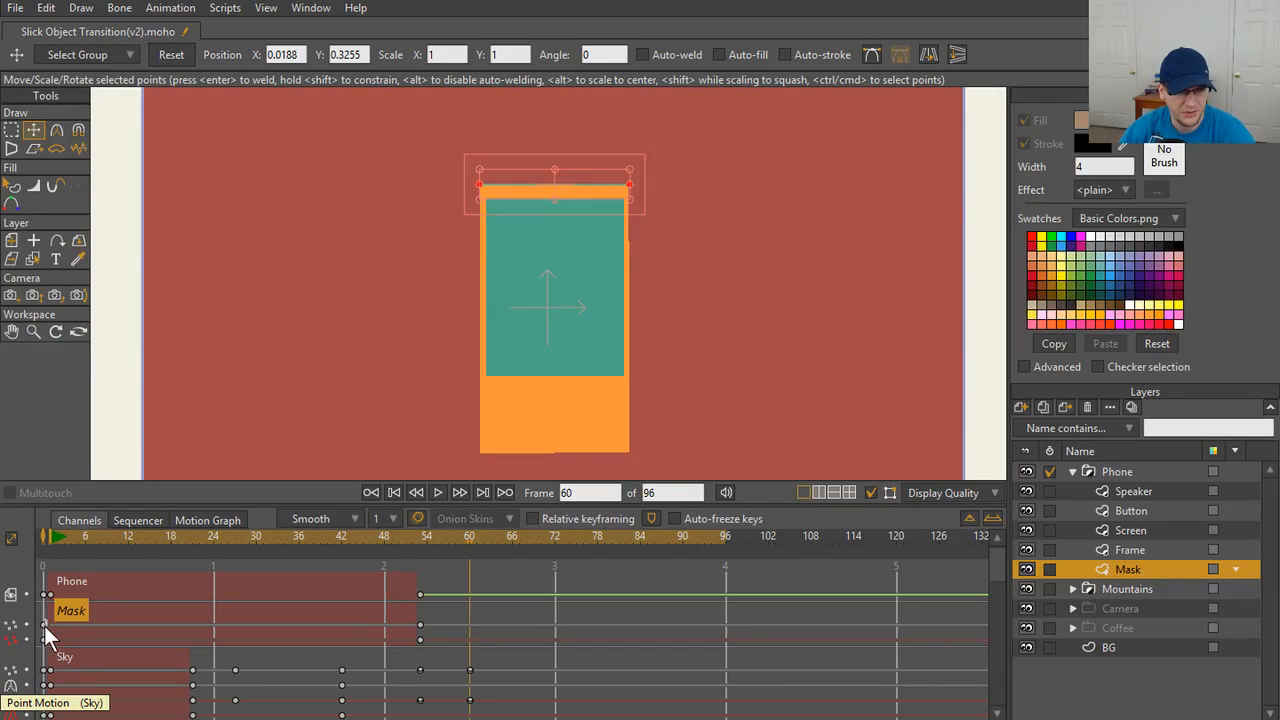
left_click_drag(40, 620, 54, 664)
key("ctrl+c")
key("ctrl+v")
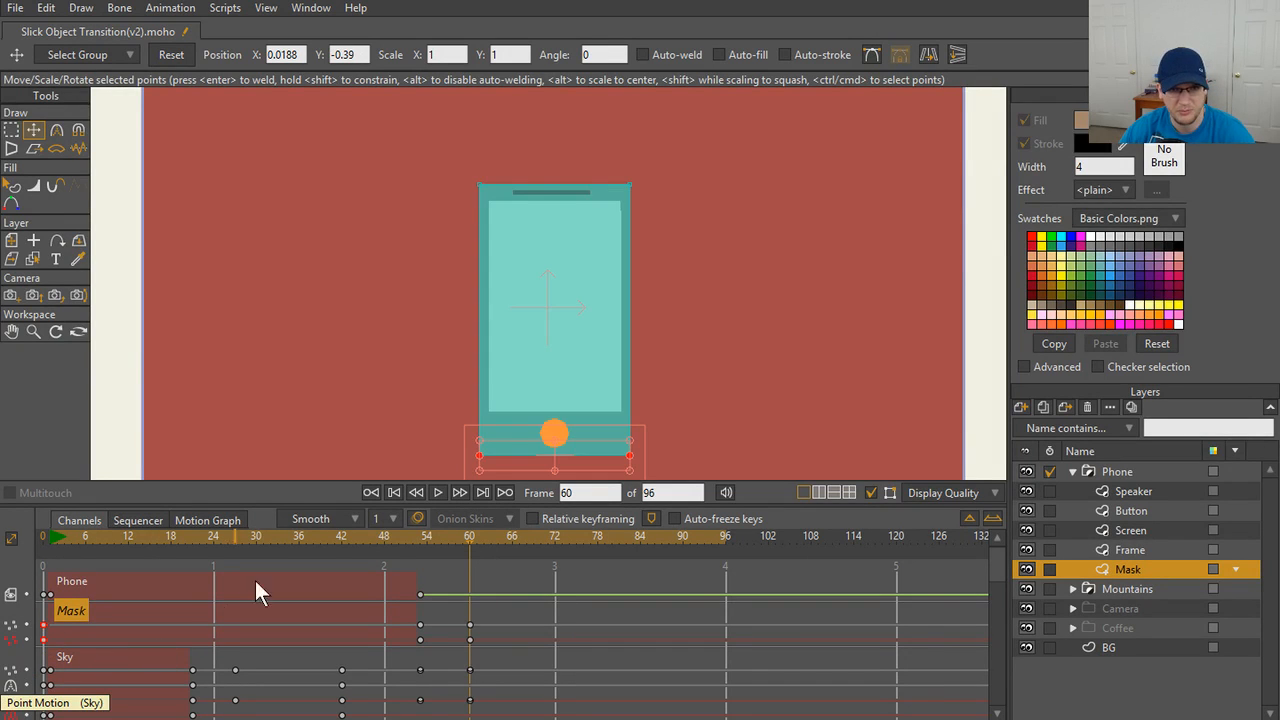
key("space")
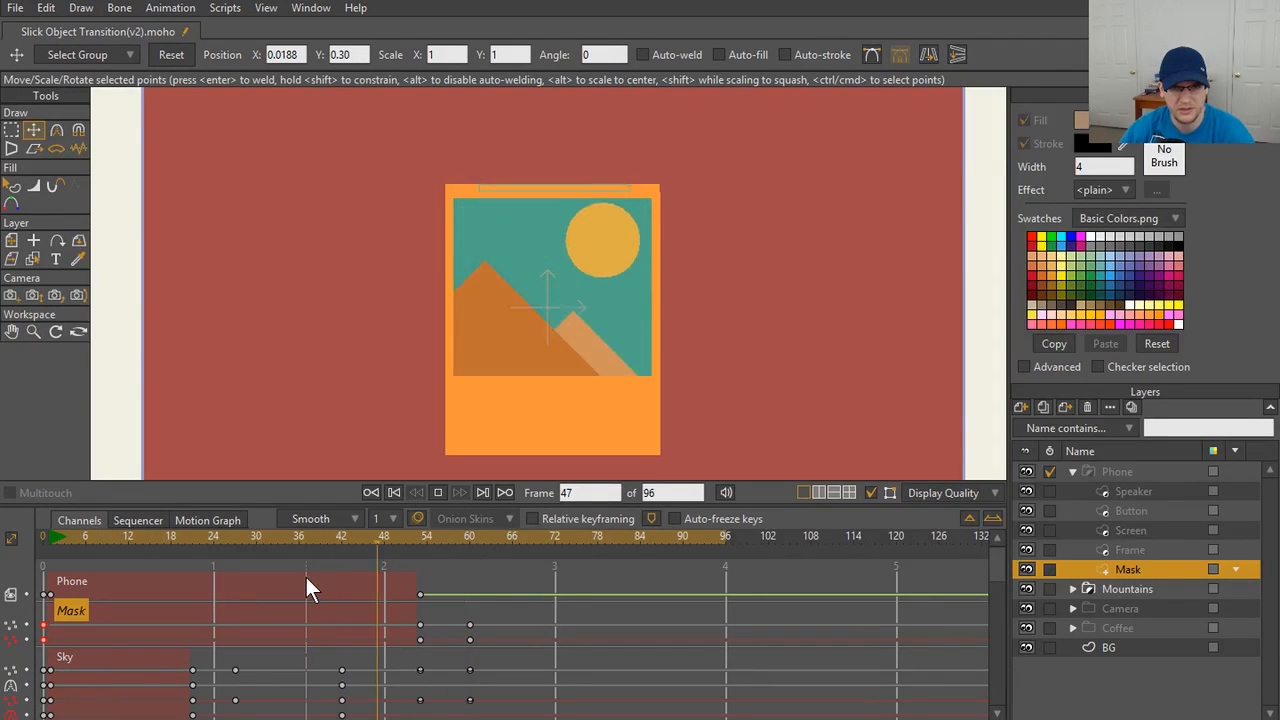
- Play the animation through several times to review the mask reveal from the Mountains picture to the Phone
key("space")
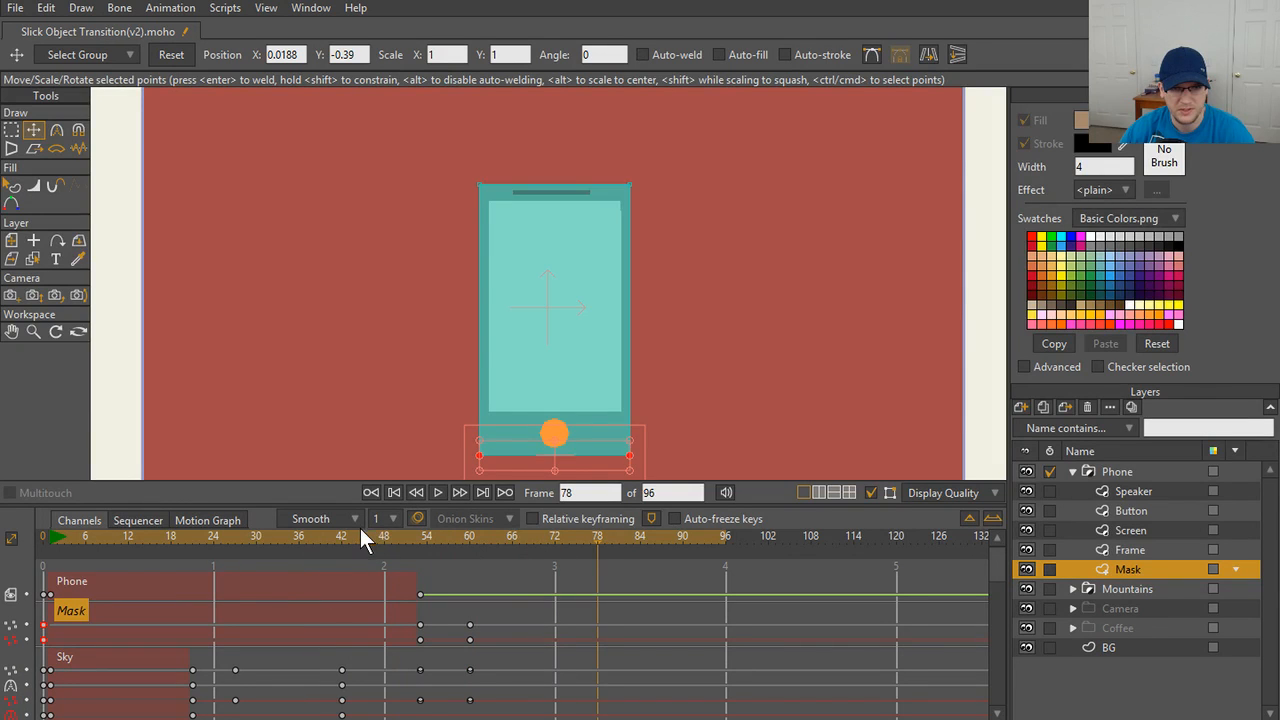
key("space")
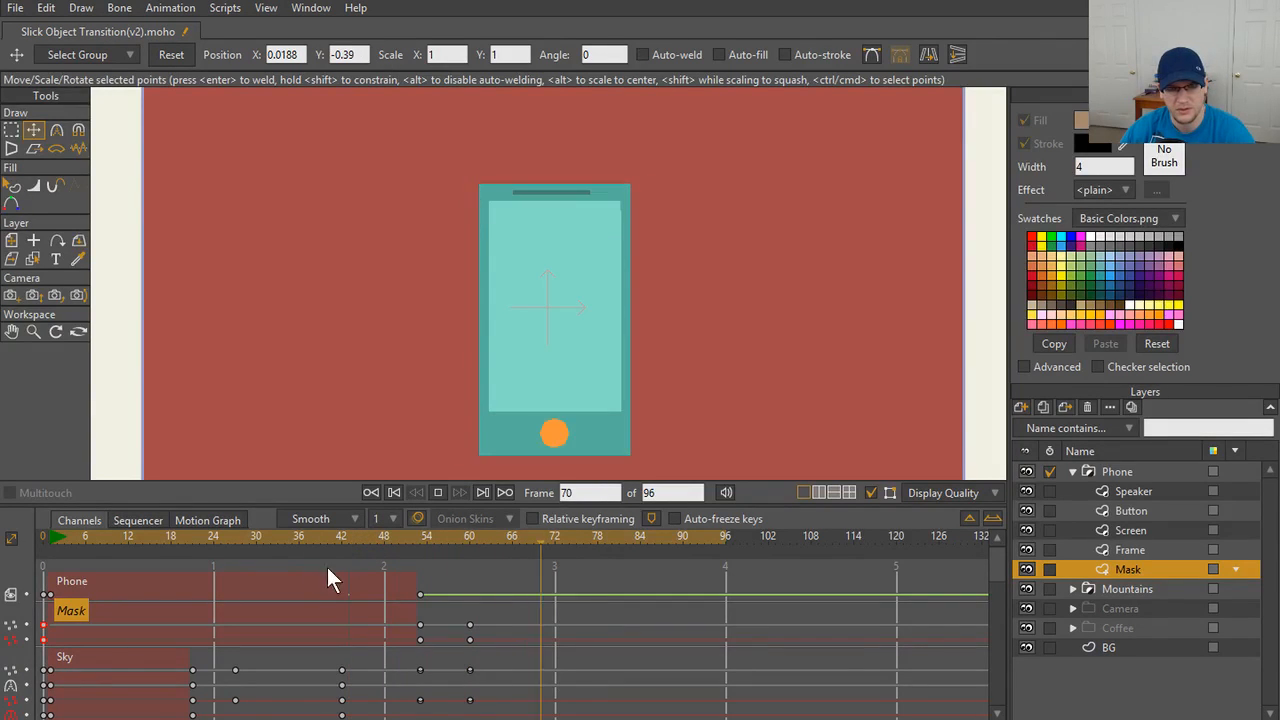
key("space")
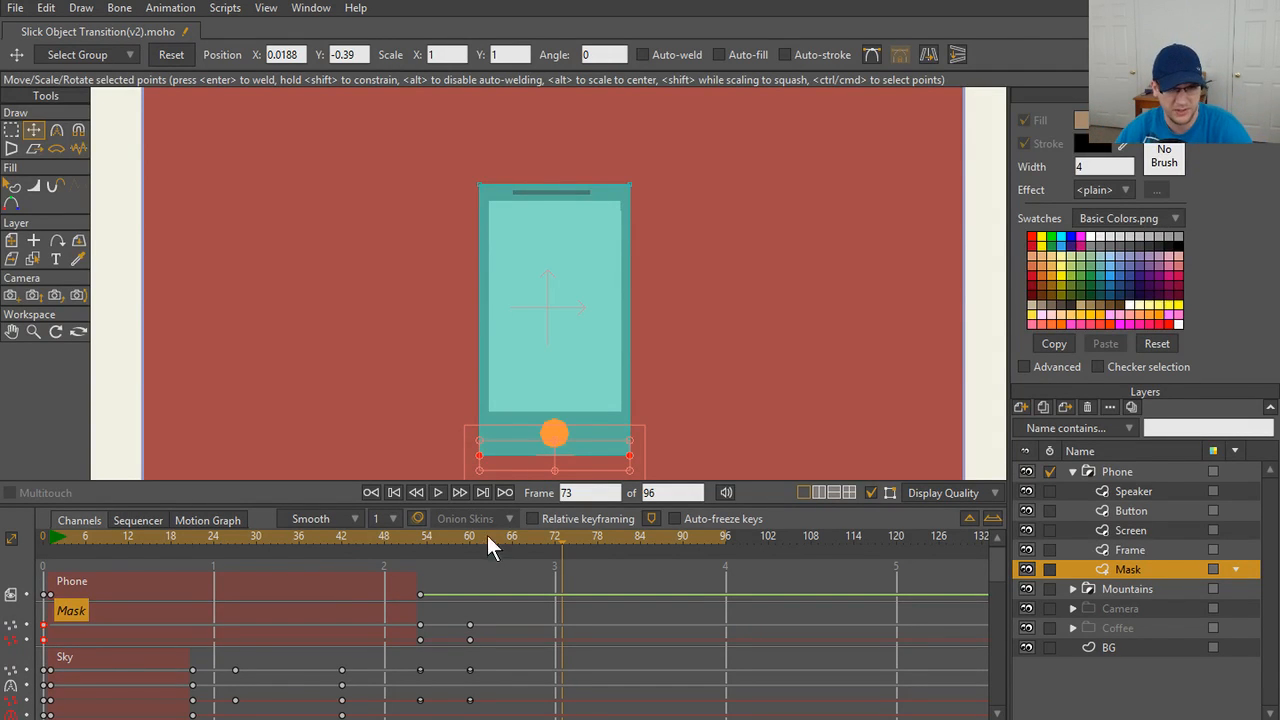
scroll(447, 250, "down", 4)
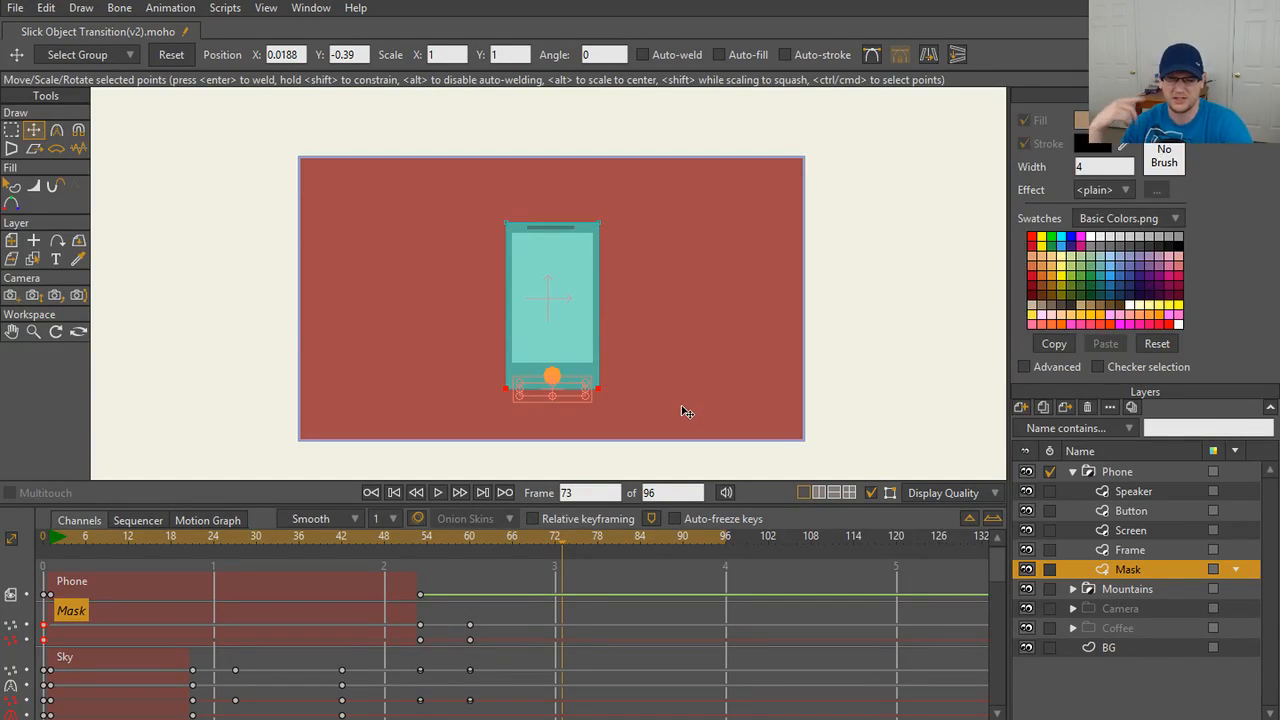
left_click(393, 501)
left_click(438, 494)
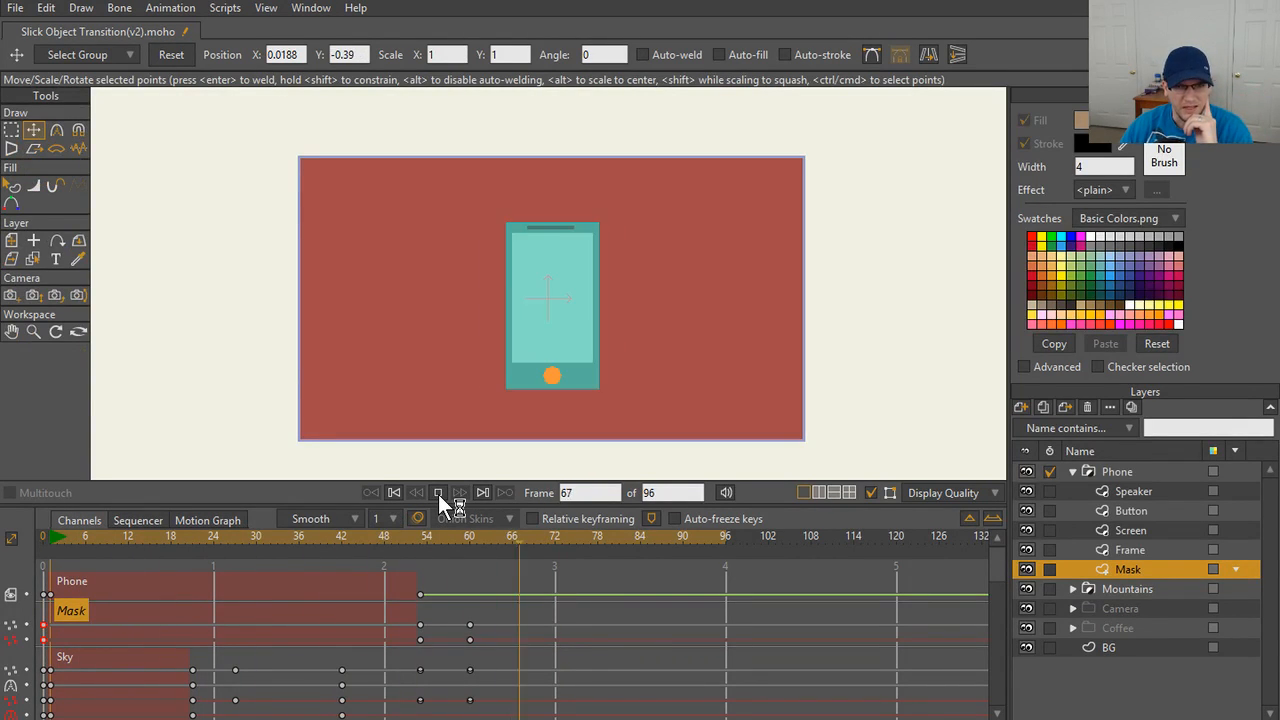
left_click(438, 494)
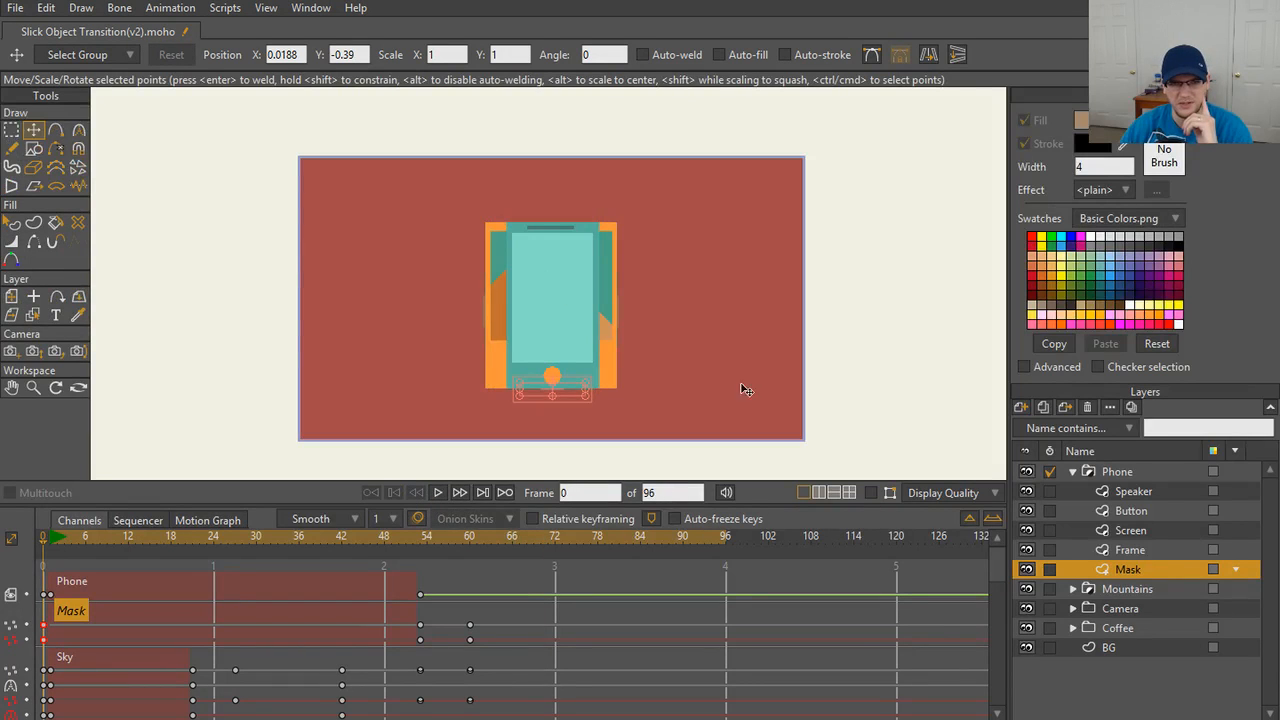
- Select the Phone group at frame 0 and collapse it in the layer list
scroll(743, 389, "up", 3)
scroll(720, 400, "down", 1)
left_click(1105, 472)
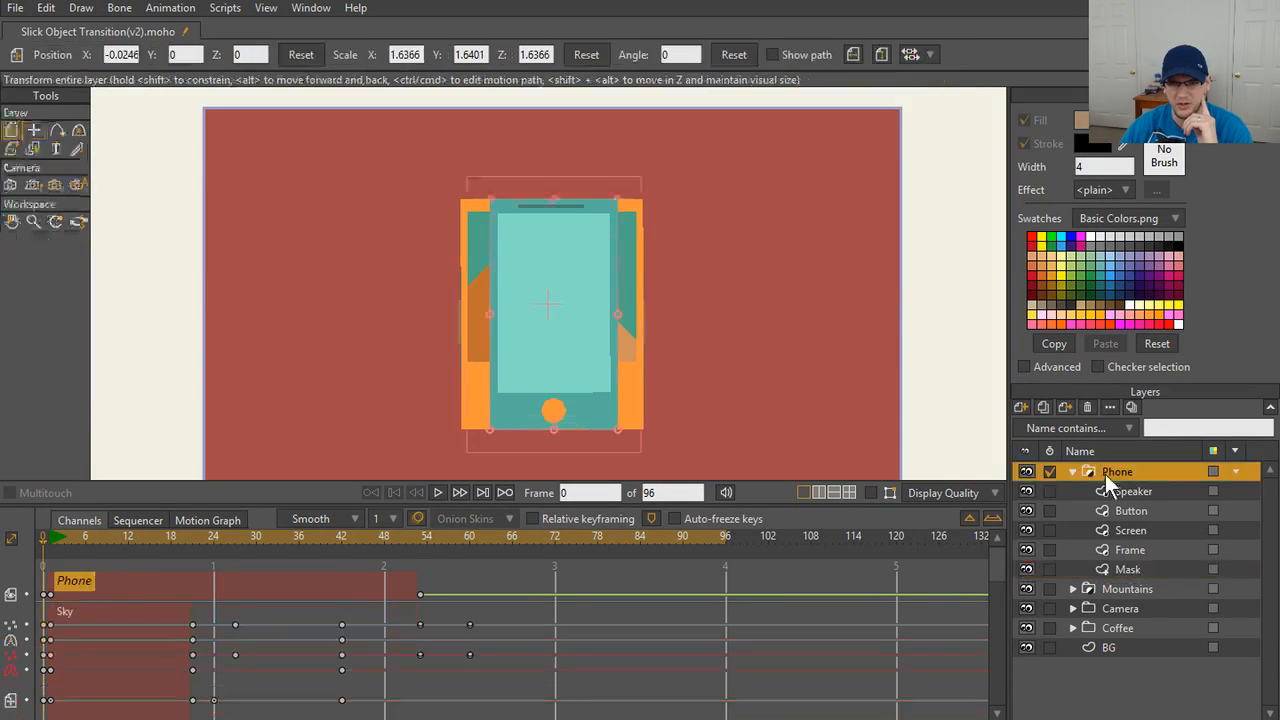
left_click(1073, 471)
scroll(594, 400, "up", 3)
scroll(594, 353, "down", 3)
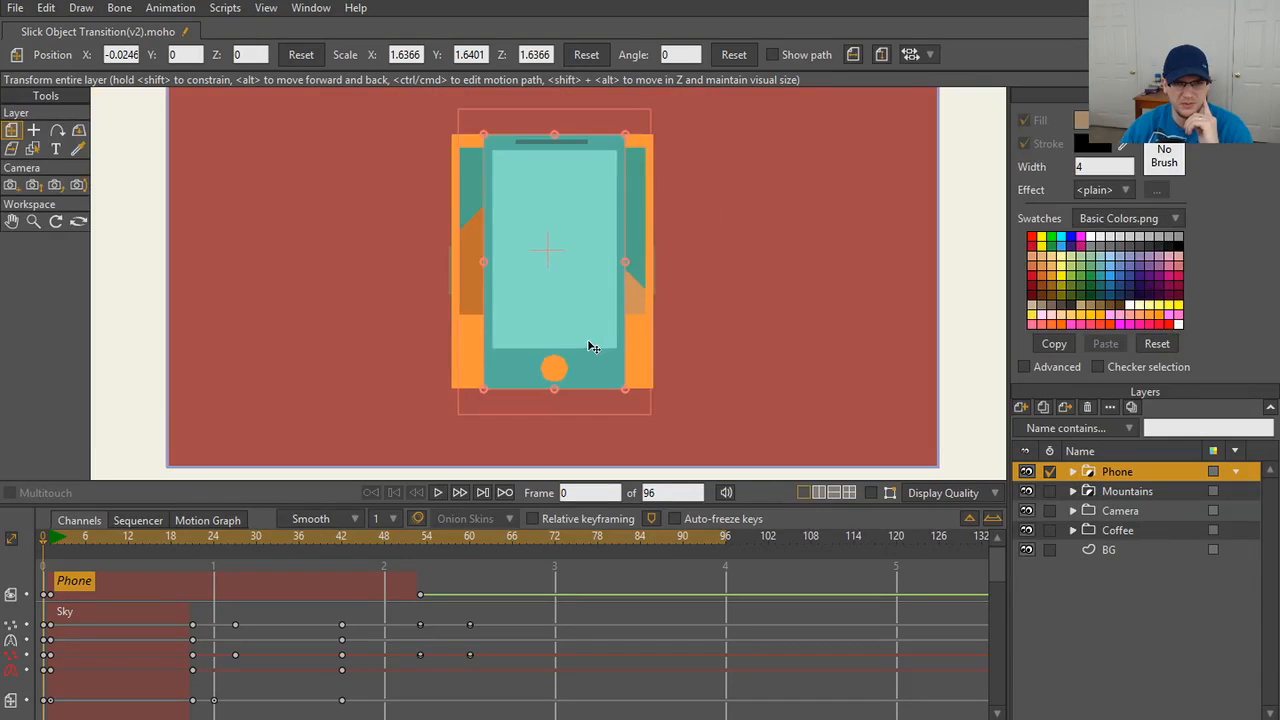
- Replay the whole sequence repeatedly to check the transition timing with the Phone group selected, and return to frame 0
left_click(438, 492)
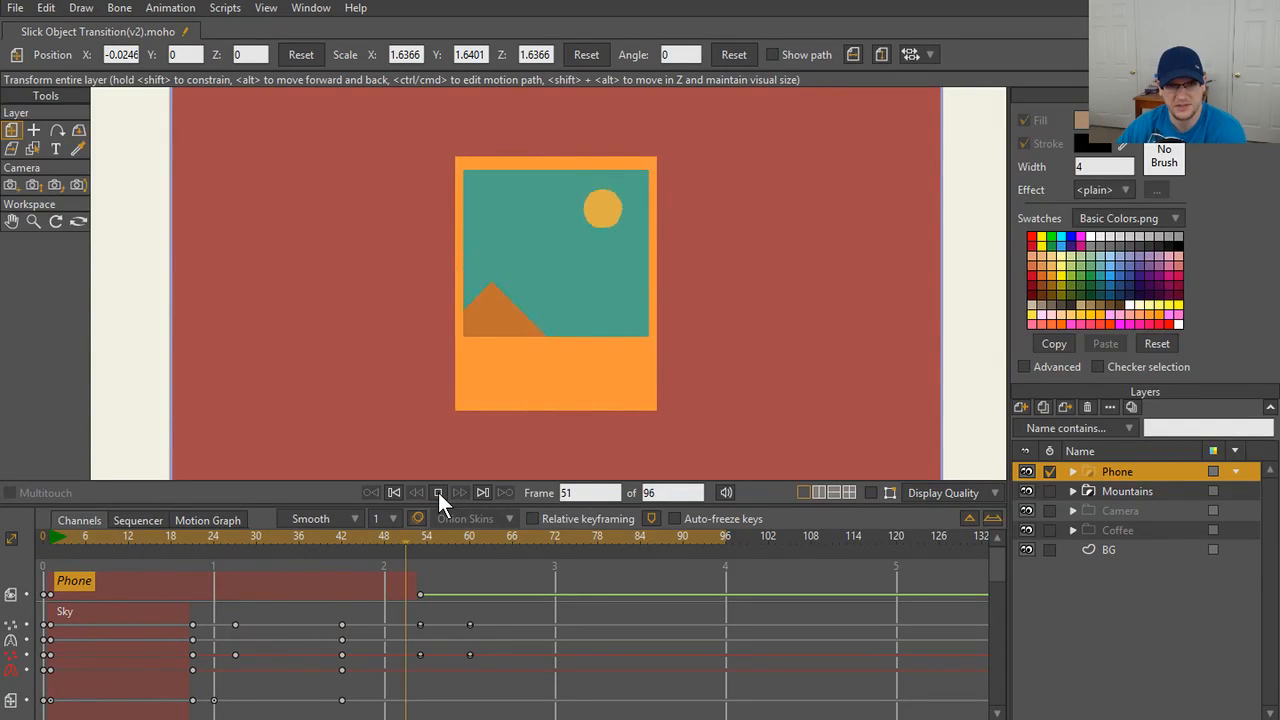
left_click(438, 492)
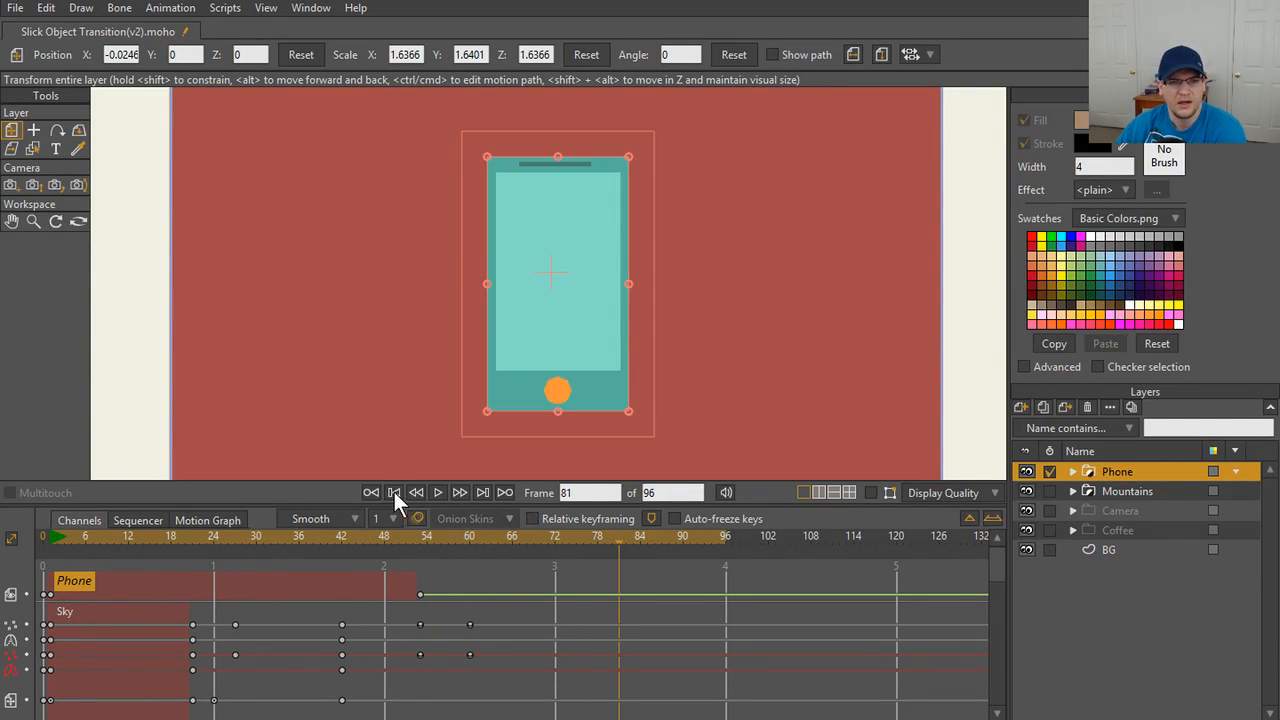
left_click(438, 492)
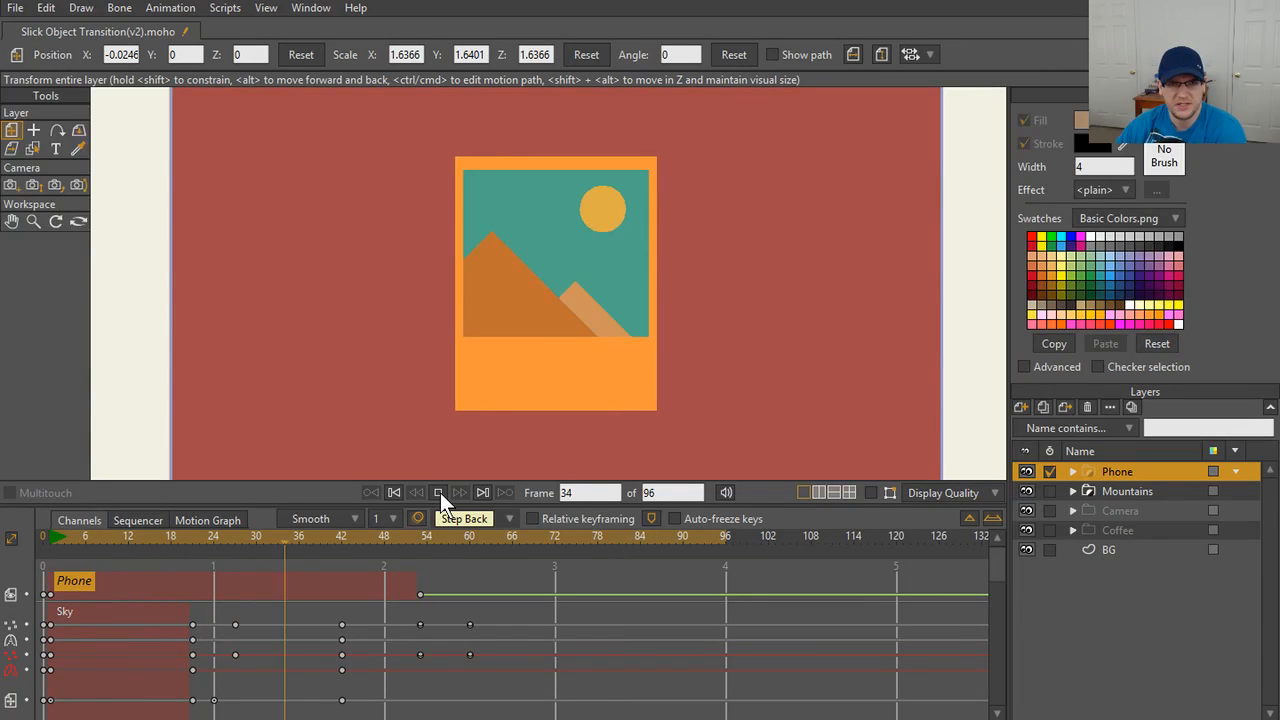
left_click(438, 492)
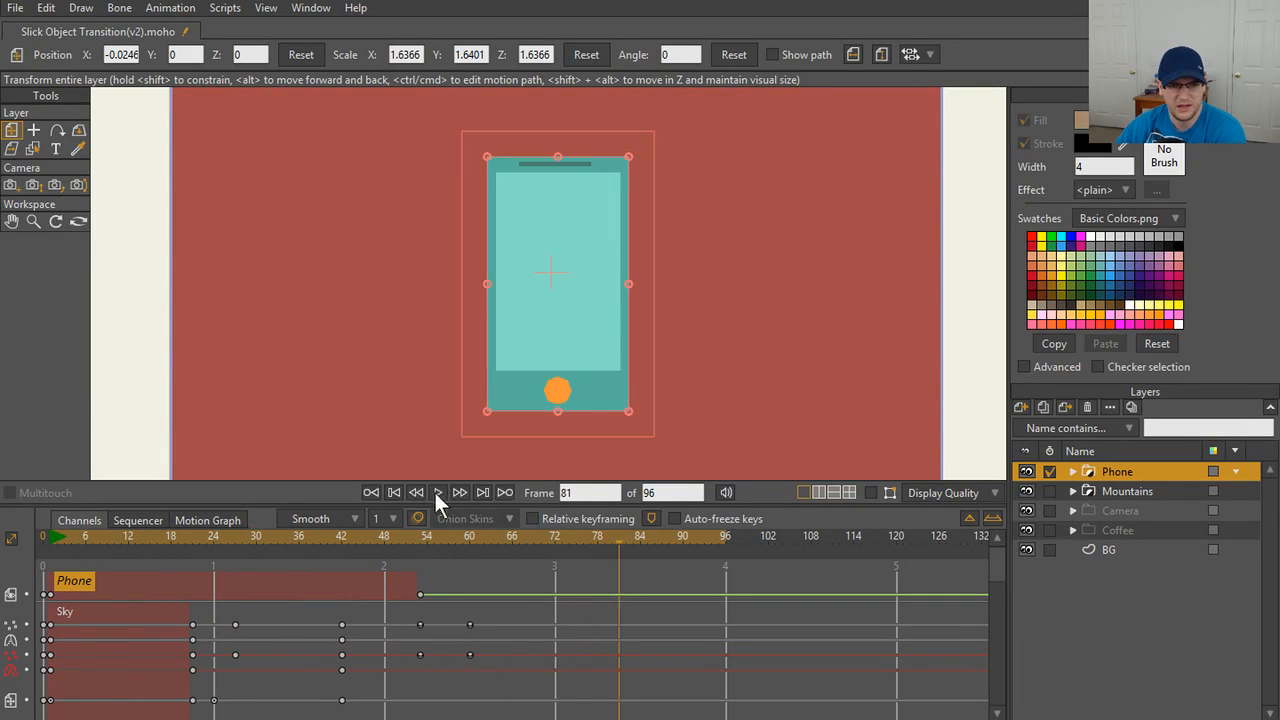
left_click(437, 492)
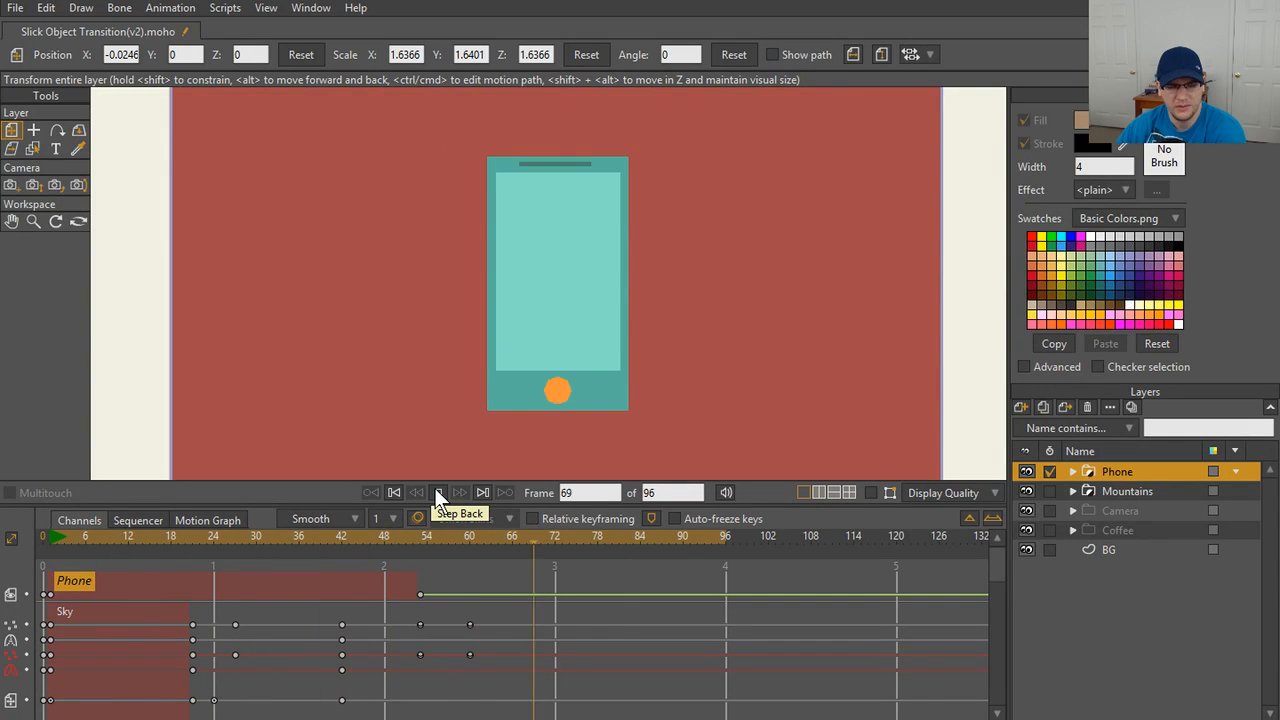
left_click(436, 491)
left_click(397, 491)
left_click(438, 490)
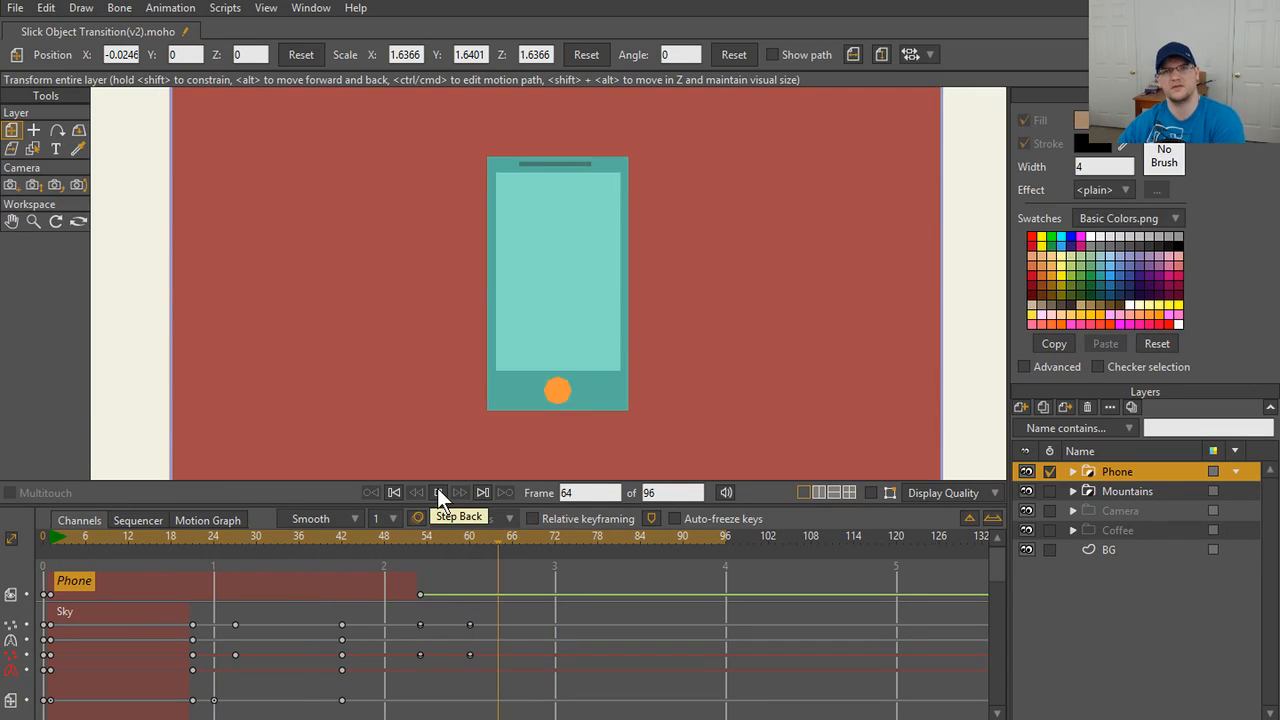
left_click(437, 489)
left_click(438, 491)
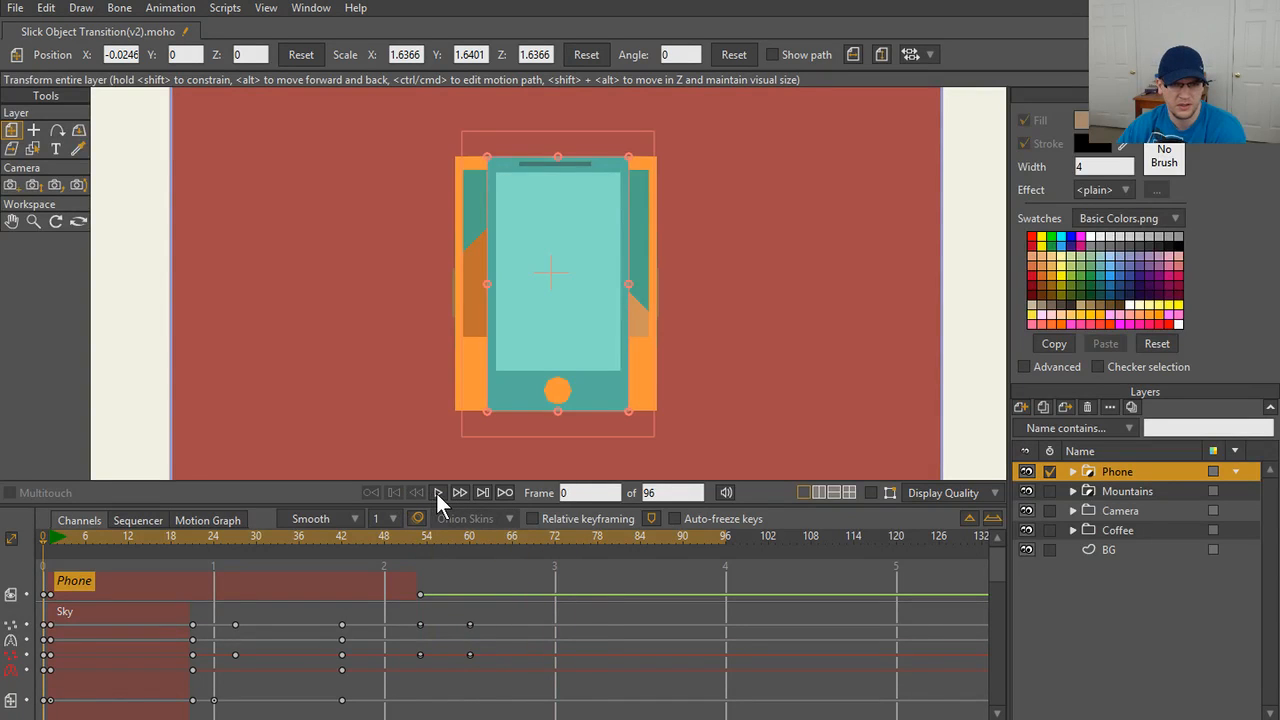
left_click(438, 492)
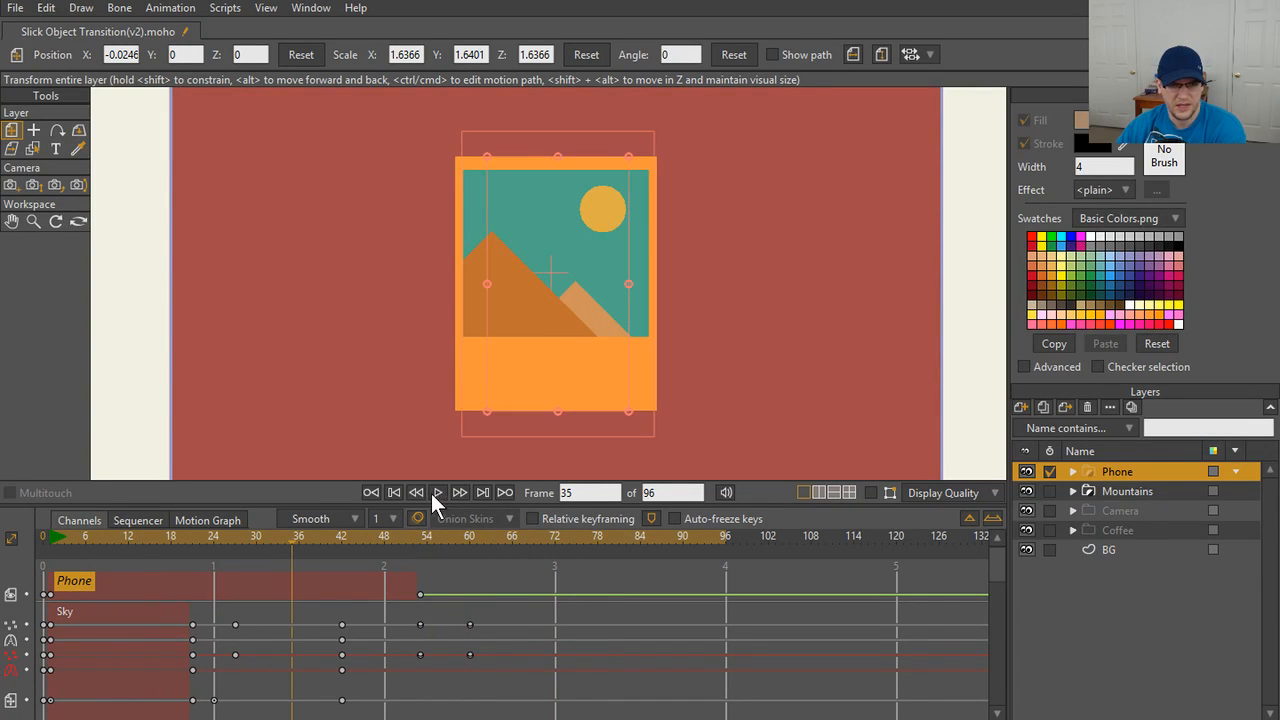
left_click(394, 492)
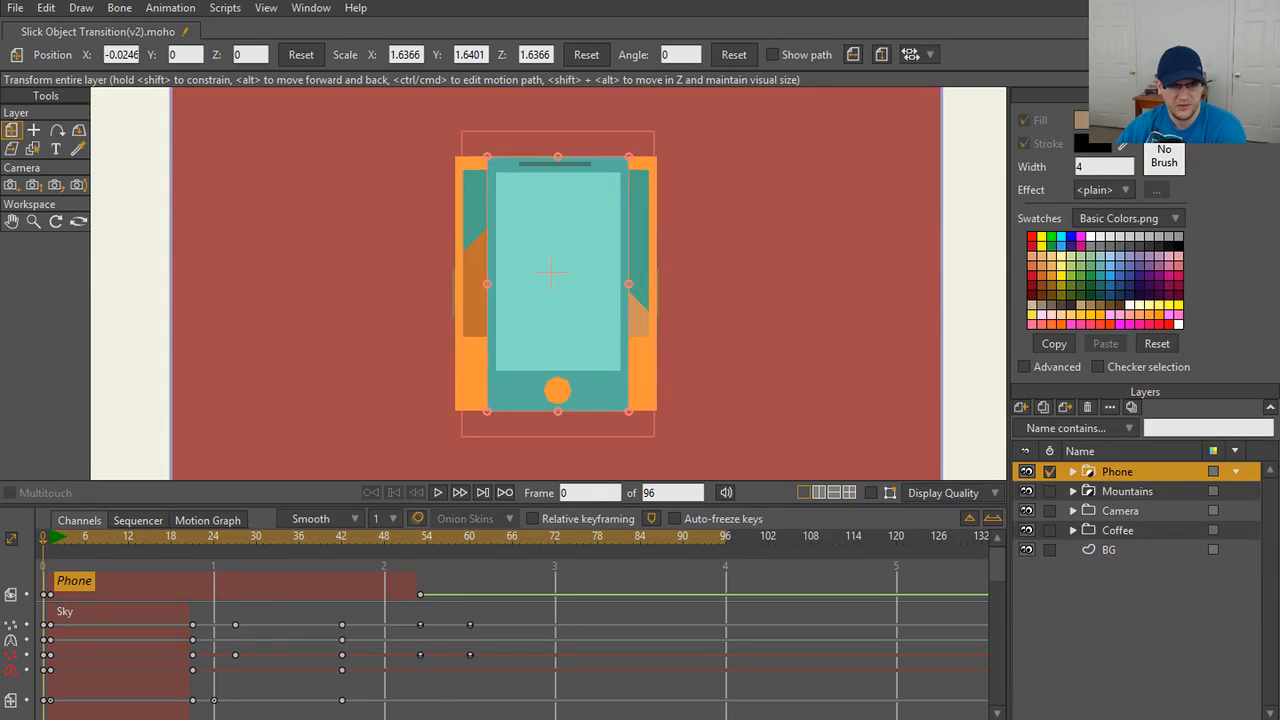